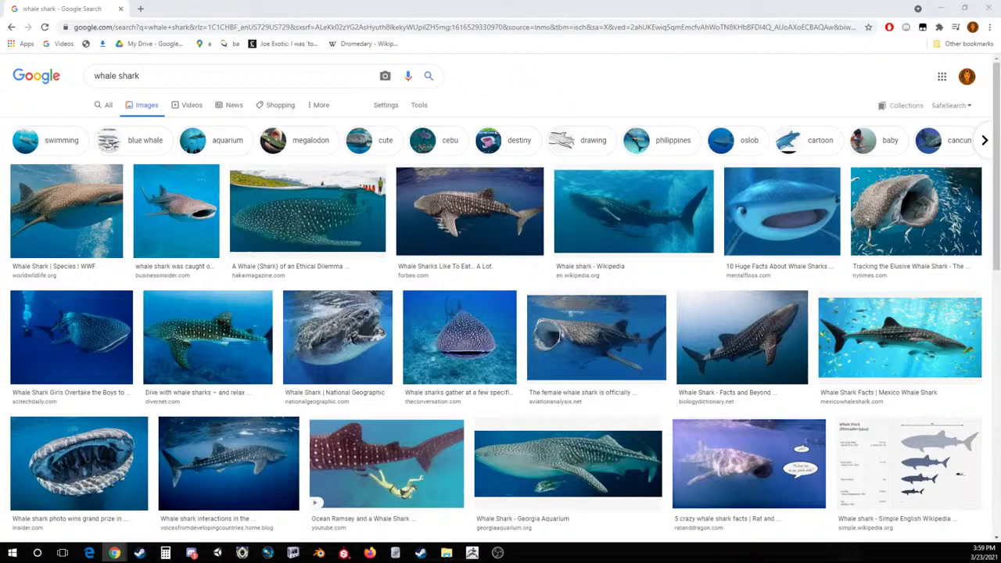
# Open the Georgia Aquarium whale shark picture from the image results.
pyautogui.click(570, 462)
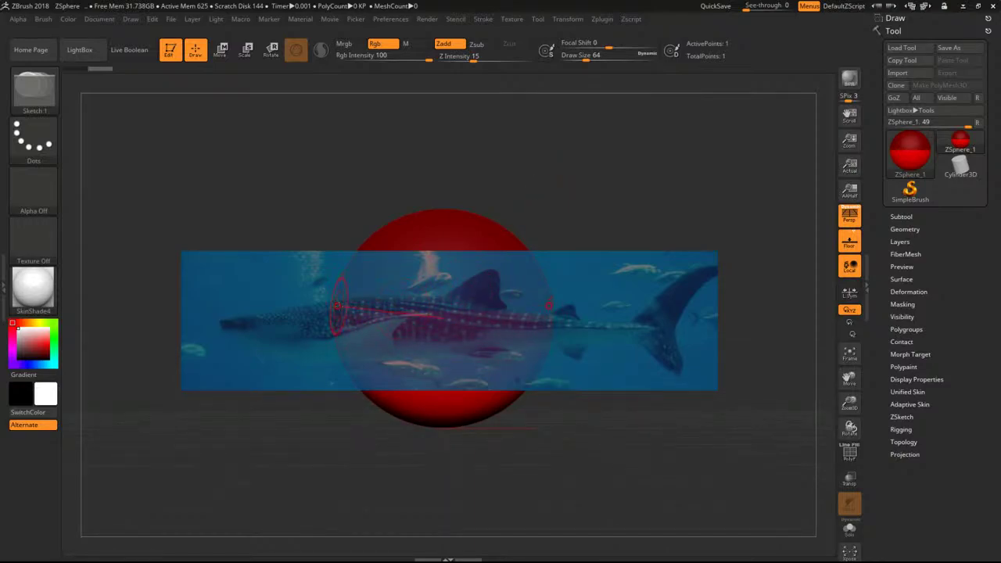
pyautogui.moveTo(352, 317); pyautogui.dragTo(332, 380)
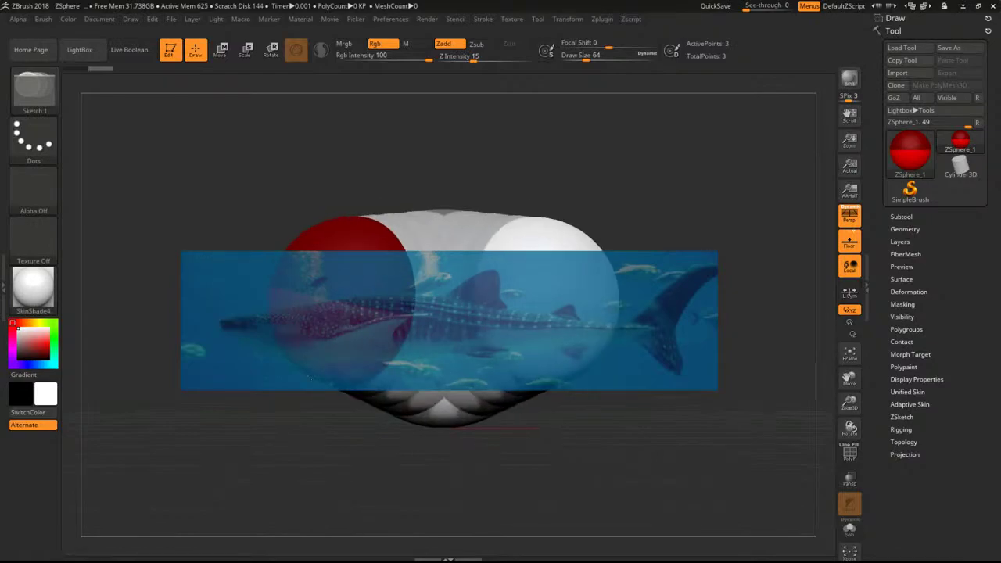
pyautogui.hotkey('ctrl', 'z')
pyautogui.hotkey('ctrl', 'z')
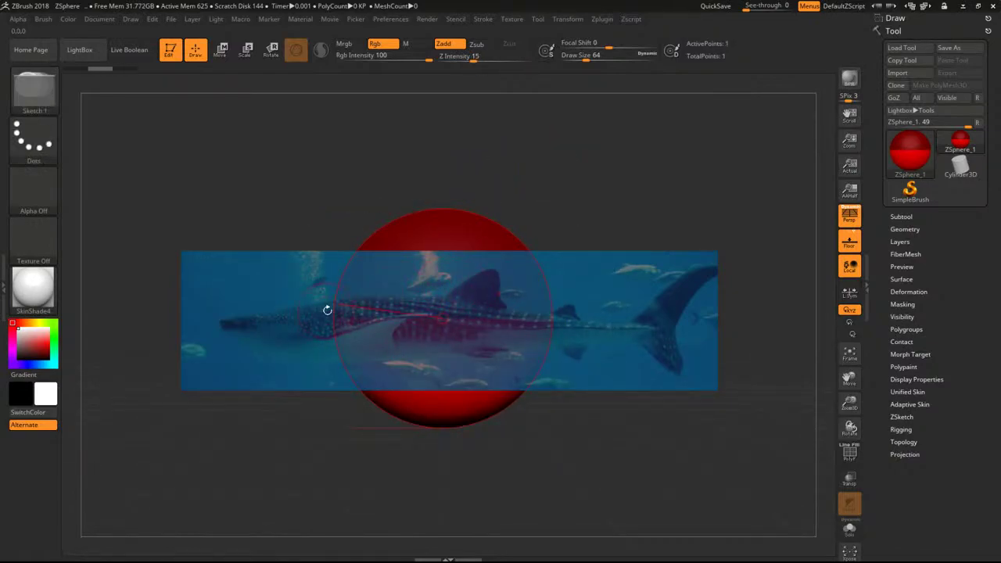
pyautogui.moveTo(338, 308); pyautogui.dragTo(334, 373)
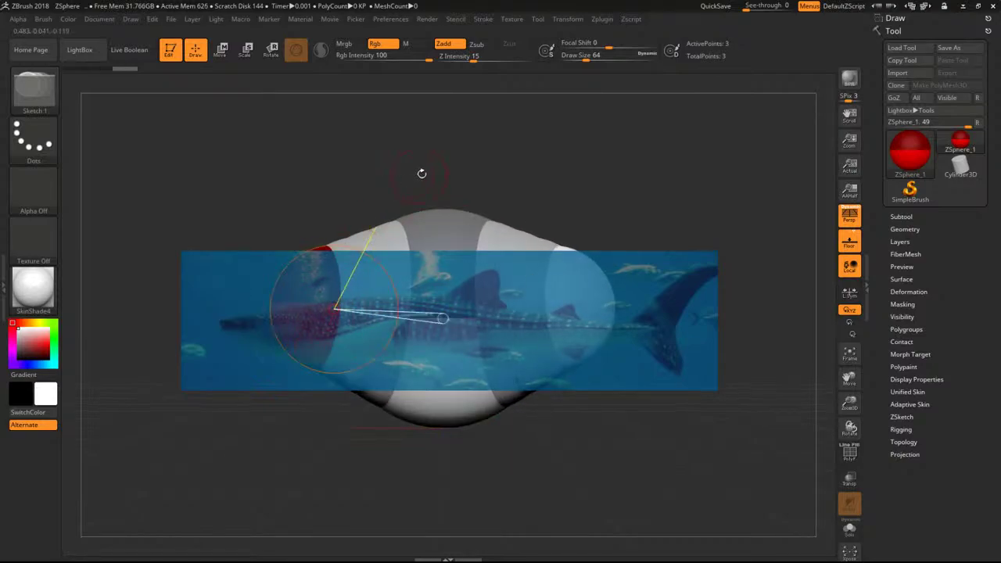
pyautogui.moveTo(443, 308); pyautogui.dragTo(443, 372)
pyautogui.moveTo(479, 108)
pyautogui.mouseDown()
pyautogui.moveTo(534, 177)
pyautogui.moveTo(505, 173)
pyautogui.mouseUp()
pyautogui.hotkey('ctrl', 'z')
pyautogui.hotkey('ctrl', 'z')
pyautogui.moveTo(486, 329); pyautogui.dragTo(488, 384)
pyautogui.hotkey('ctrl', 'z')
# Add a child ZSphere to the root sphere and move the two spheres to the shark's head and tail.
pyautogui.moveTo(511, 348); pyautogui.dragTo(515, 395)
pyautogui.moveTo(610, 211); pyautogui.dragTo(652, 137)
pyautogui.moveTo(668, 183); pyautogui.dragTo(800, 210)
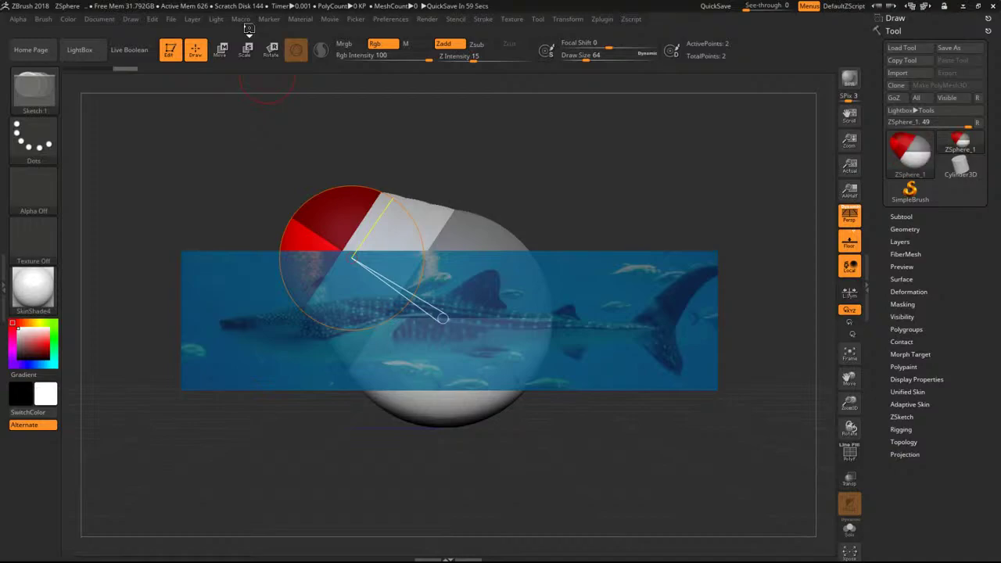
pyautogui.click(221, 49)
pyautogui.moveTo(315, 213)
pyautogui.mouseDown()
pyautogui.moveTo(215, 349)
pyautogui.moveTo(245, 301)
pyautogui.mouseUp()
pyautogui.moveTo(481, 233); pyautogui.dragTo(573, 230)
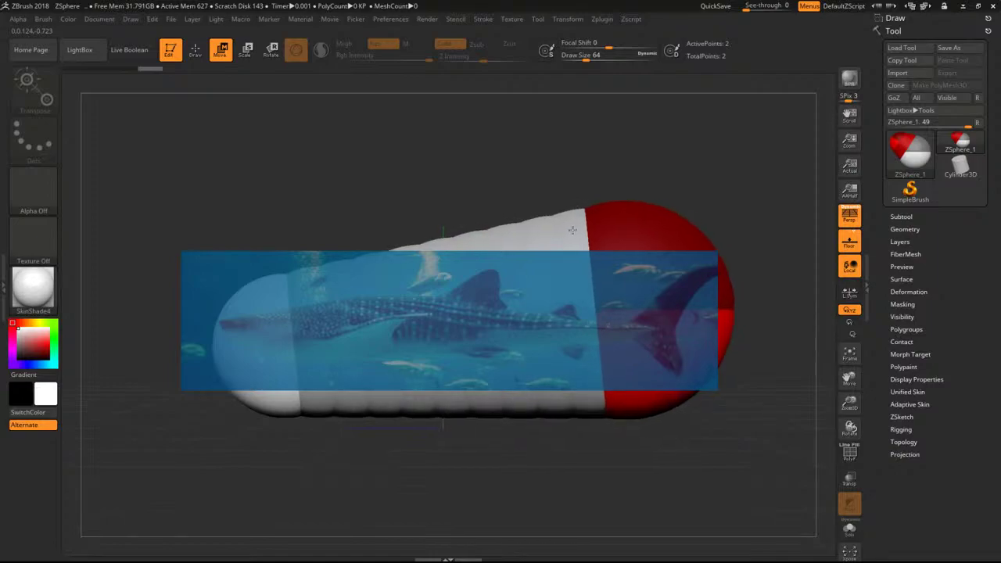
# Scale down the head ZSphere and move it onto the shark's snout in the reference image.
pyautogui.click(245, 53)
pyautogui.moveTo(256, 340); pyautogui.dragTo(203, 285)
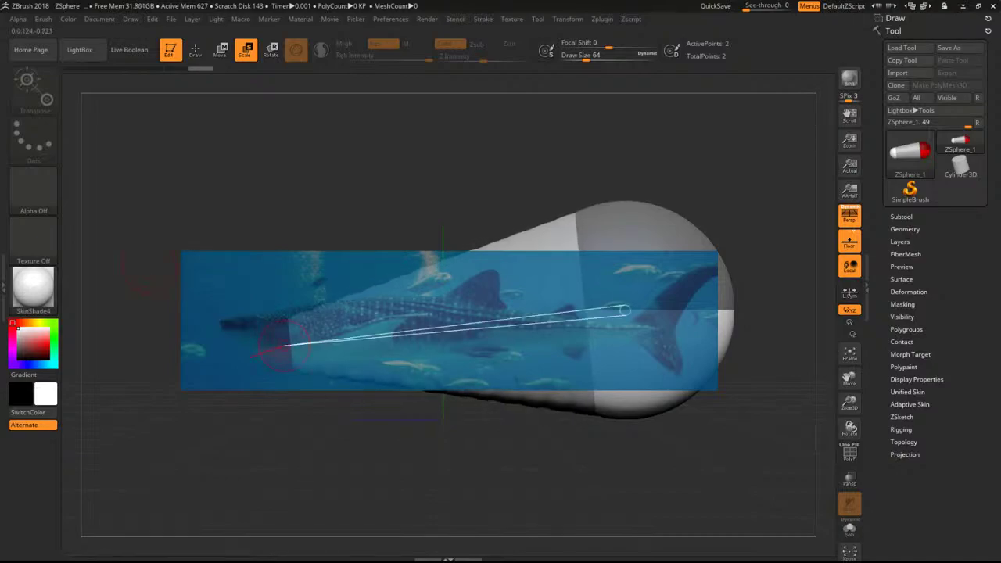
pyautogui.click(220, 50)
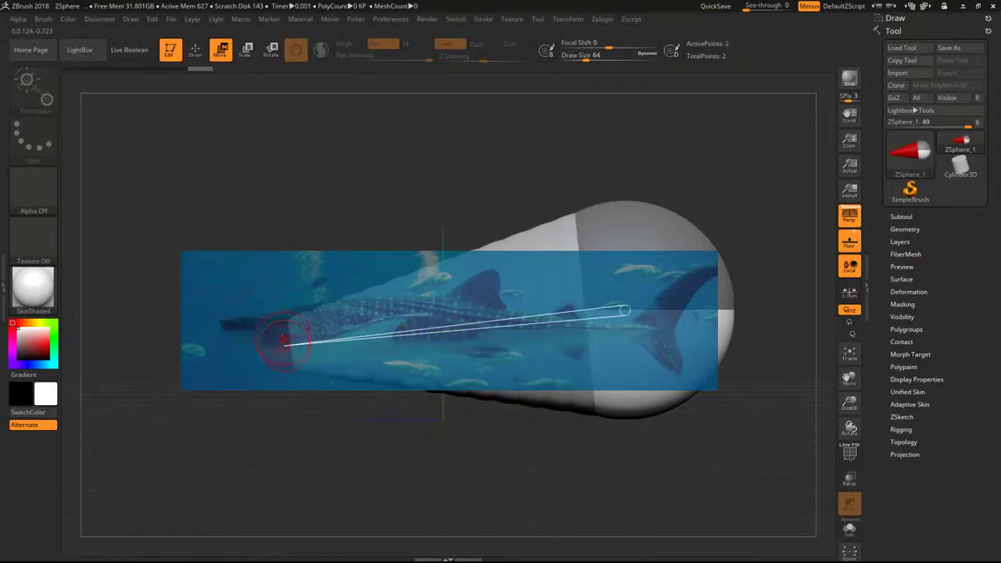
pyautogui.moveTo(257, 334); pyautogui.dragTo(236, 331)
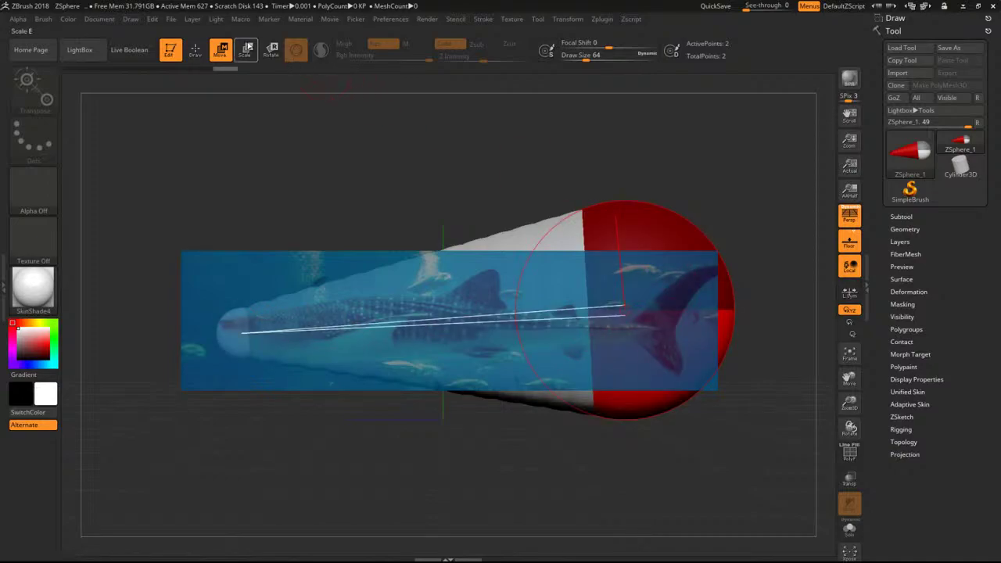
# Scale down the tail ZSphere to the tail's thickness and move it to the base of the tail fin.
pyautogui.click(248, 47)
pyautogui.moveTo(625, 308); pyautogui.dragTo(523, 325)
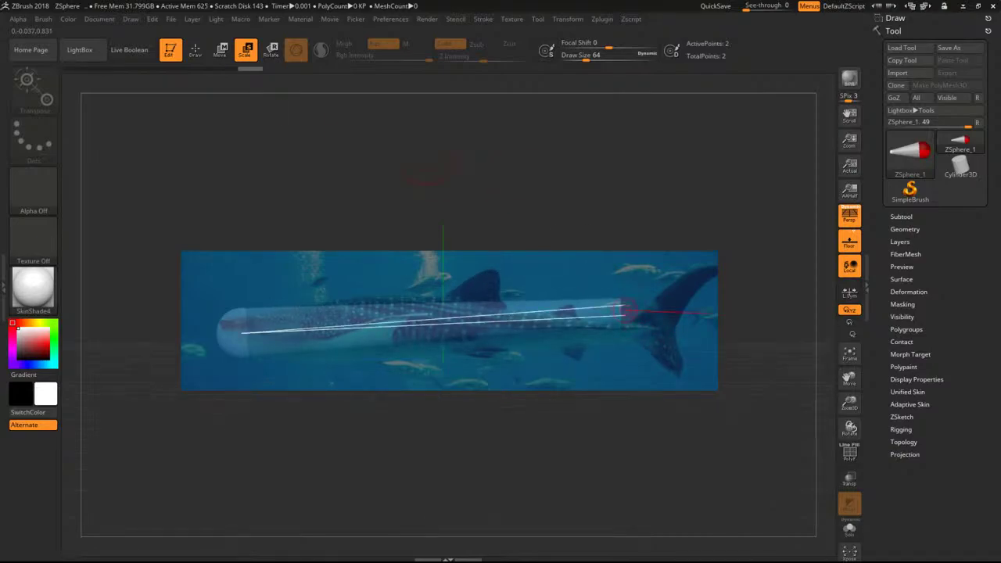
pyautogui.click(222, 49)
pyautogui.moveTo(630, 313)
pyautogui.mouseDown()
pyautogui.moveTo(633, 330)
pyautogui.moveTo(638, 320)
pyautogui.mouseUp()
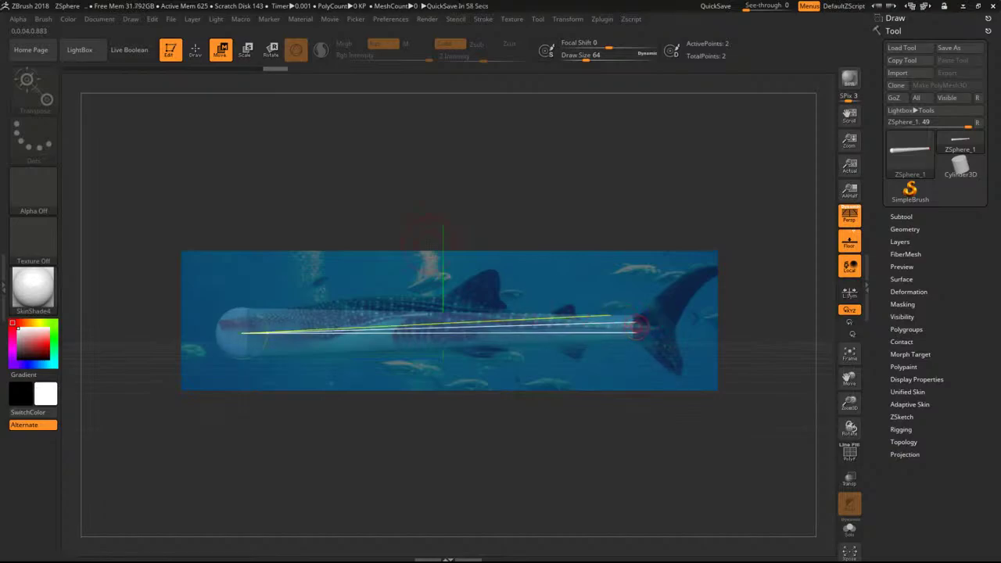
# Insert three ZSpheres along the body between the head and the tail base.
pyautogui.moveTo(427, 219)
pyautogui.keyDown('alt'); pyautogui.mouseDown()
pyautogui.moveTo(398, 254)
pyautogui.moveTo(381, 206)
pyautogui.moveTo(367, 216)
pyautogui.mouseUp(); pyautogui.keyUp('alt')
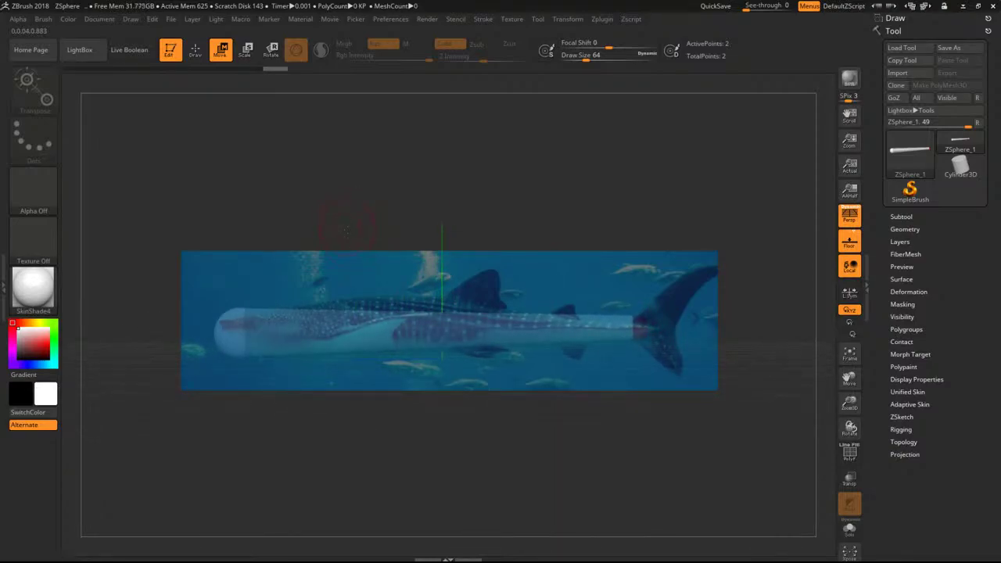
pyautogui.click(196, 49)
pyautogui.click(340, 322)
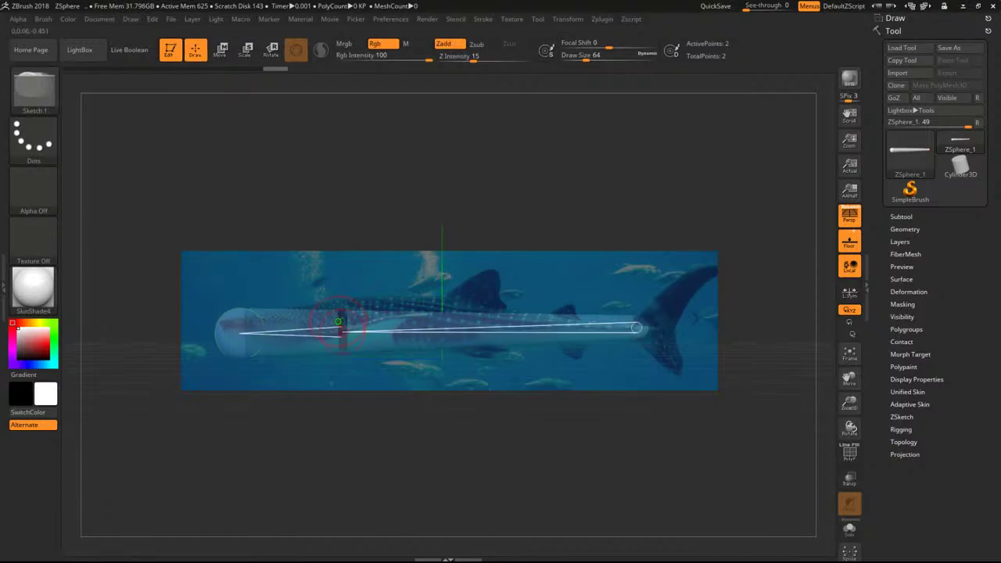
pyautogui.click(458, 322)
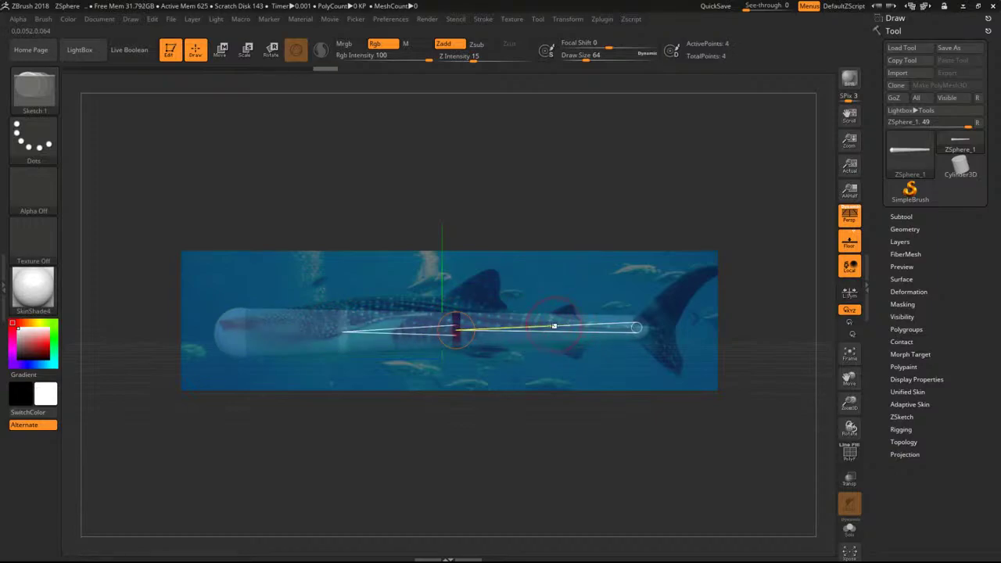
pyautogui.click(523, 321)
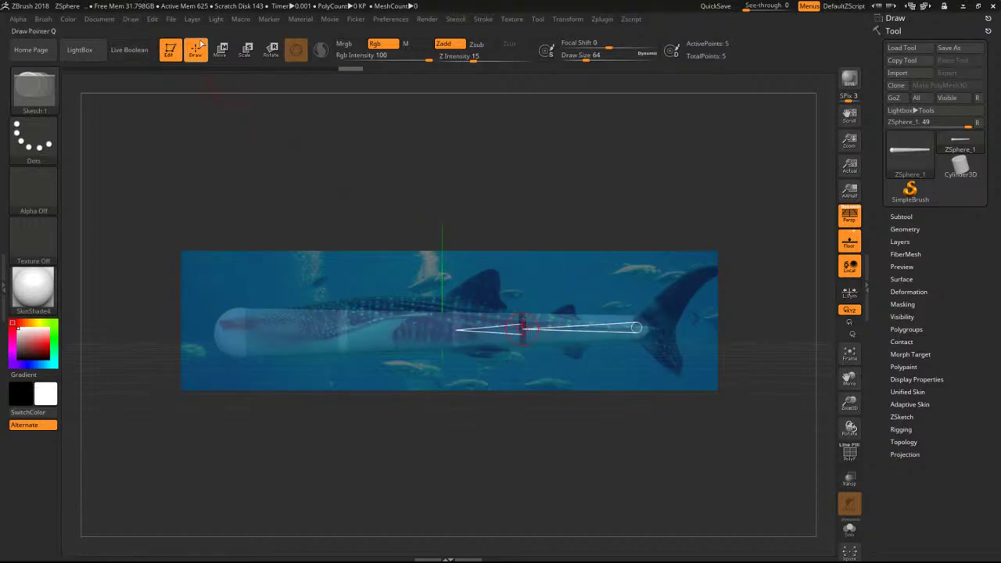
# Enlarge the front and middle body ZSpheres to fit the shark's outline, moving the middle one slightly toward the head.
pyautogui.click(245, 50)
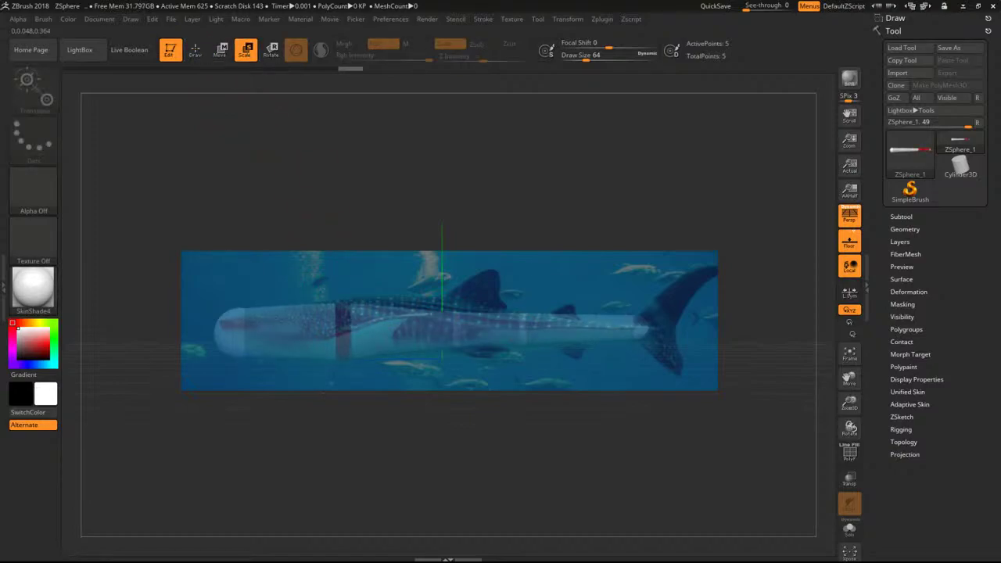
pyautogui.press('w')
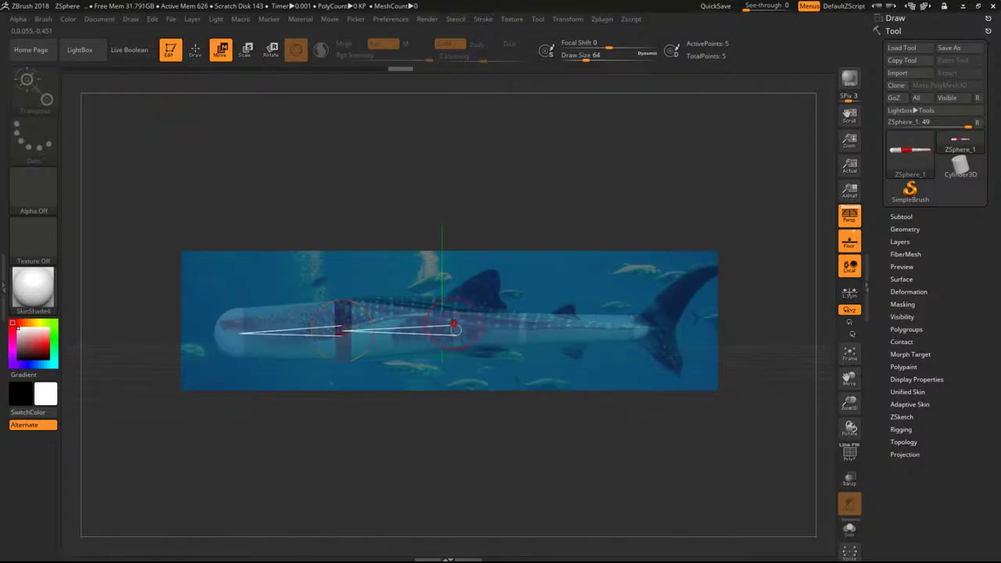
pyautogui.click(453, 323)
pyautogui.moveTo(458, 322)
pyautogui.mouseDown()
pyautogui.moveTo(476, 299)
pyautogui.moveTo(460, 319)
pyautogui.mouseUp()
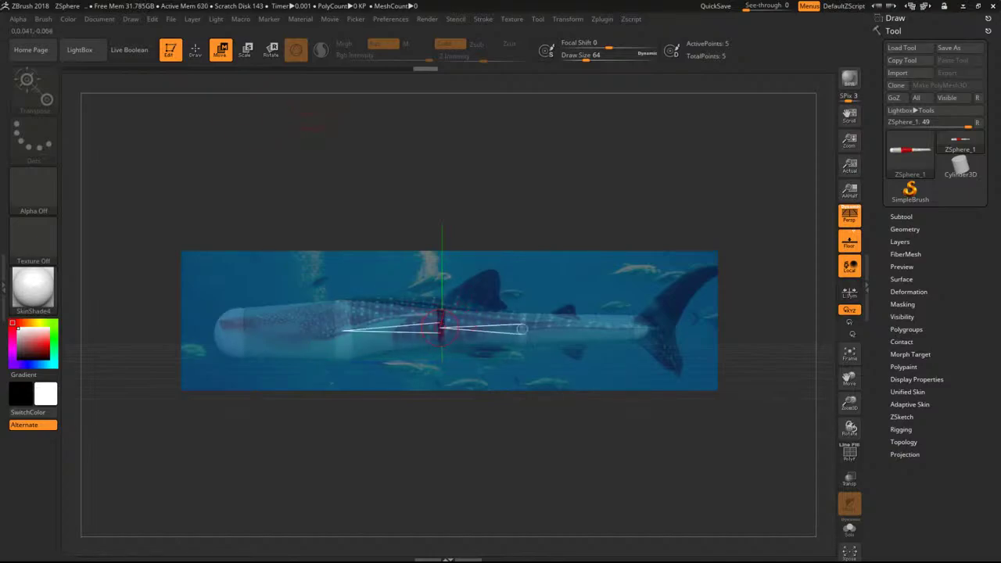
pyautogui.press('e')
pyautogui.moveTo(441, 319); pyautogui.dragTo(460, 338)
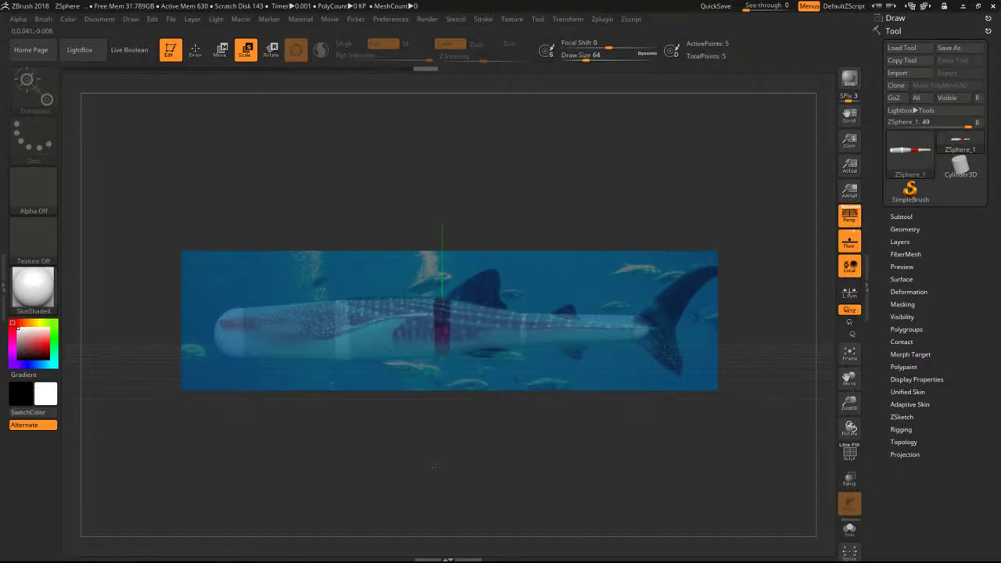
pyautogui.click(525, 337)
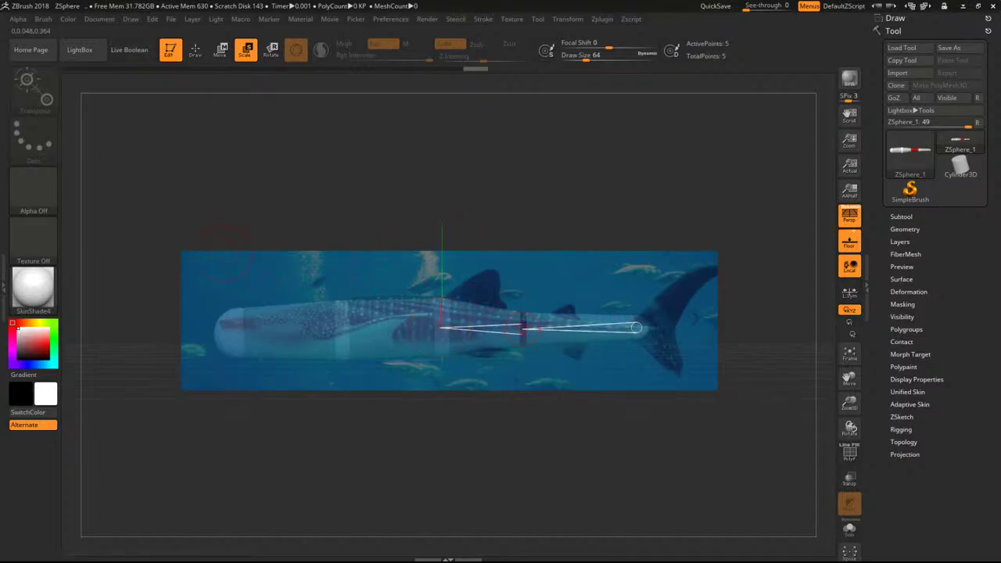
# Shrink the head ZSphere slightly and move it back toward the front body sphere.
pyautogui.moveTo(241, 342); pyautogui.dragTo(236, 335)
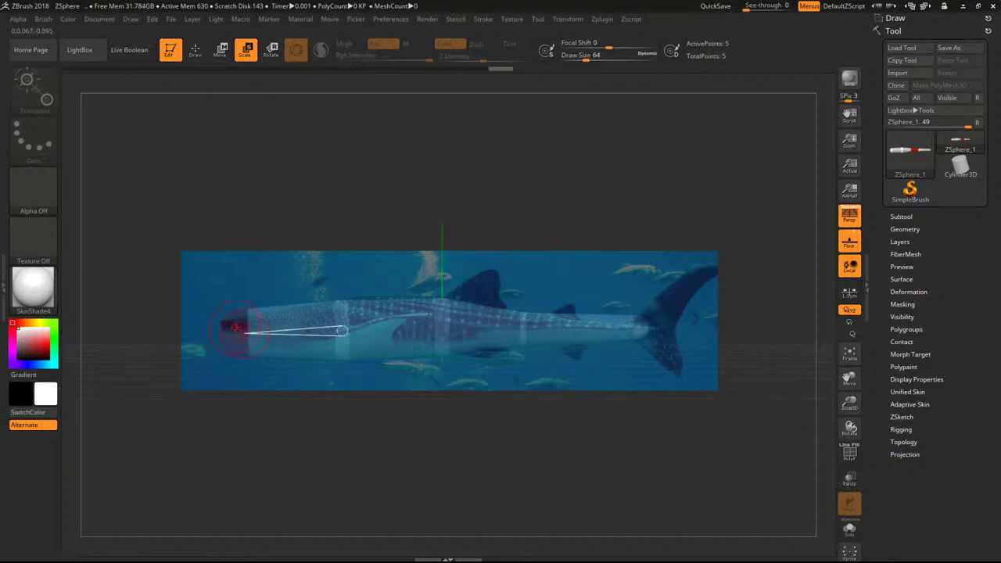
pyautogui.click(220, 49)
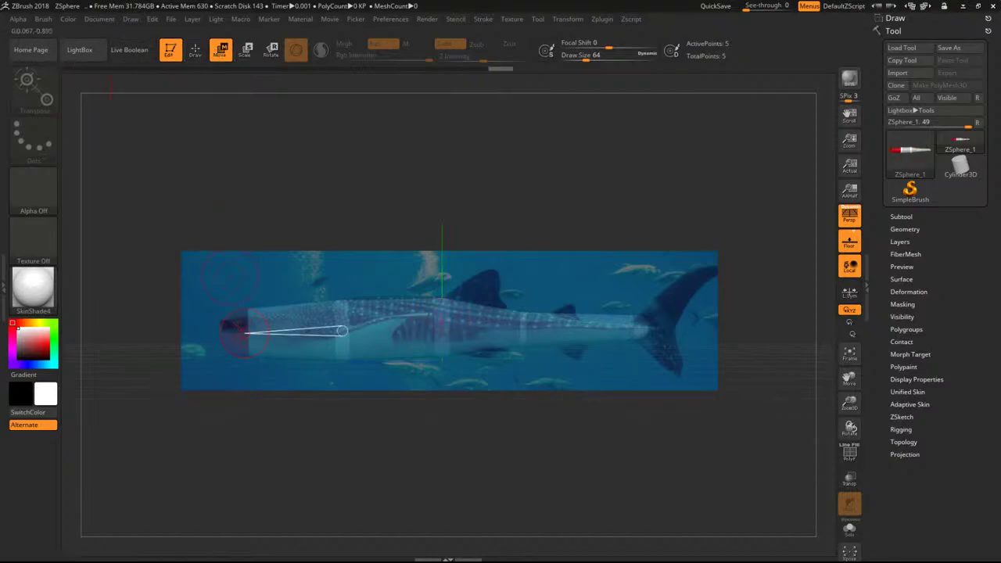
pyautogui.moveTo(237, 334); pyautogui.dragTo(342, 331)
pyautogui.click(196, 49)
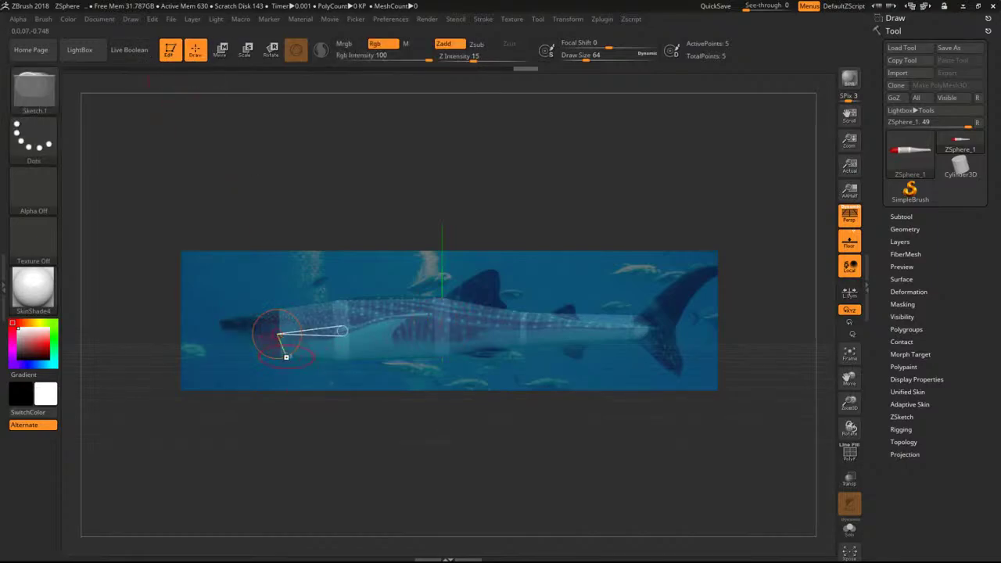
pyautogui.moveTo(256, 332); pyautogui.dragTo(256, 345)
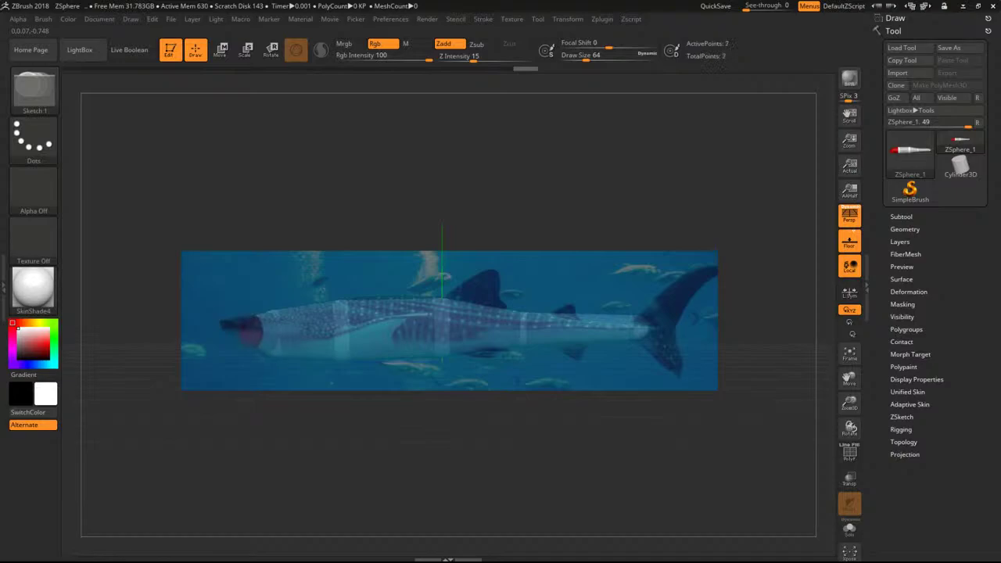
pyautogui.hotkey('ctrl', 'z')
pyautogui.hotkey('ctrl', 'z')
pyautogui.hotkey('ctrl', 'z')
# Draw a smaller ZSphere on the front of the head and move it to the tip of the snout.
pyautogui.moveTo(257, 333); pyautogui.dragTo(257, 345)
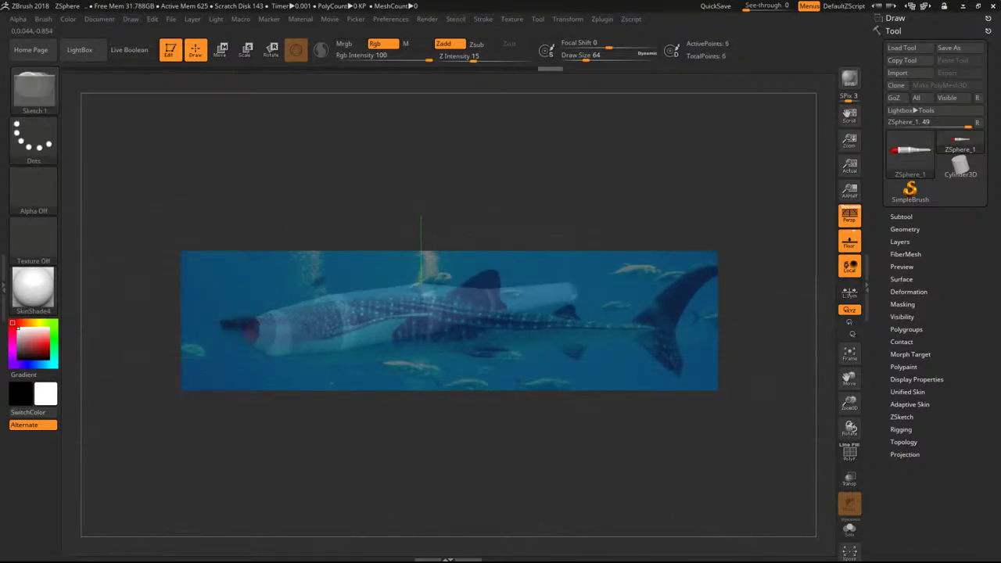
pyautogui.click(222, 51)
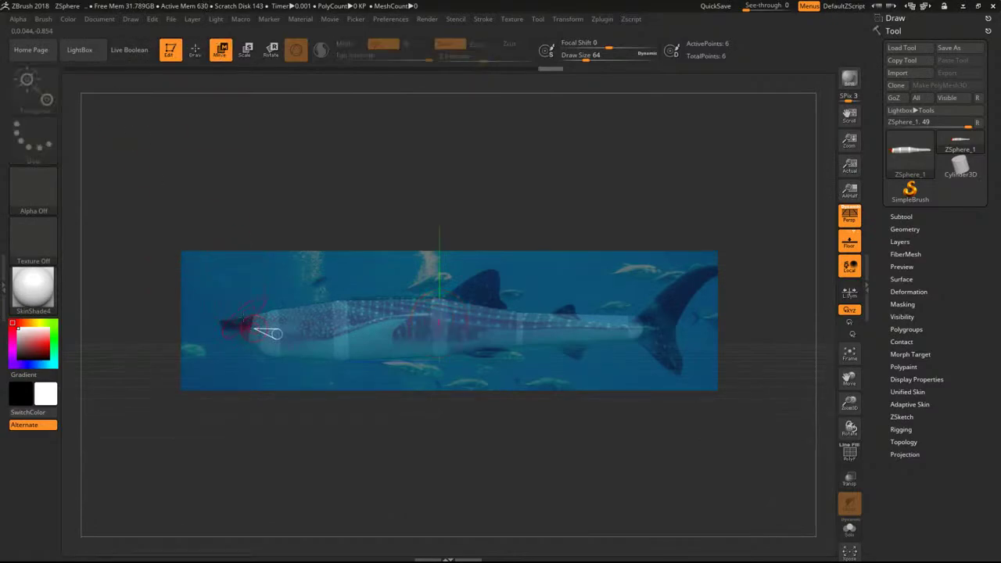
pyautogui.moveTo(249, 325)
pyautogui.mouseDown()
pyautogui.moveTo(223, 326)
pyautogui.moveTo(276, 334)
pyautogui.mouseUp()
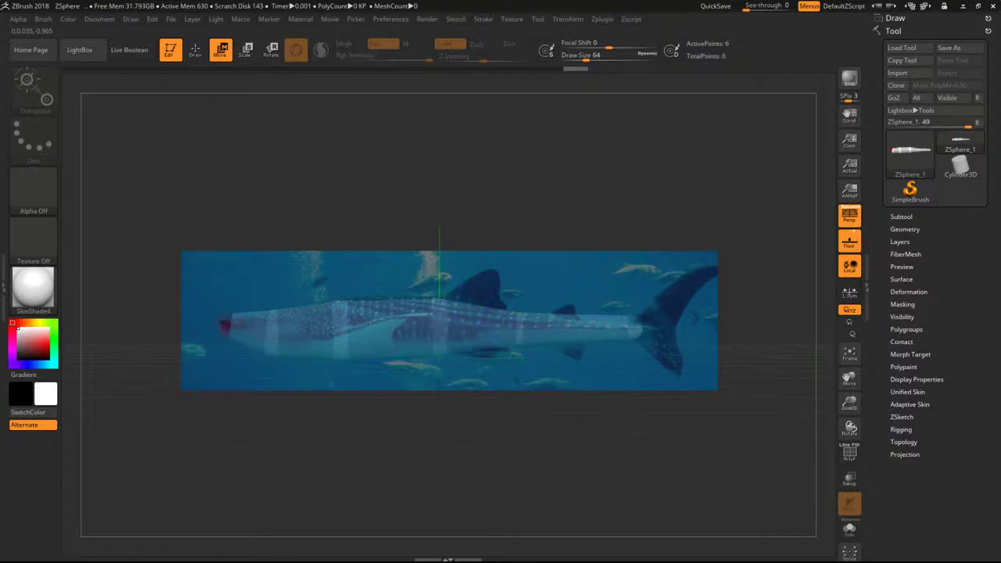
# Draw two small ZSpheres on the tail end, one above and one below, for the tail fin lobes.
pyautogui.moveTo(513, 189); pyautogui.dragTo(301, 166)
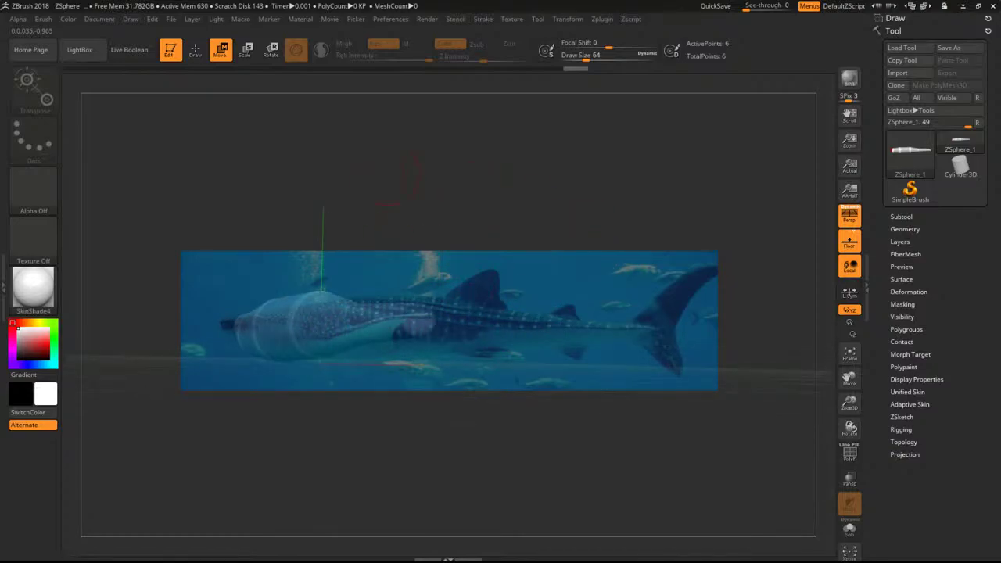
pyautogui.click(202, 58)
pyautogui.moveTo(690, 263); pyautogui.dragTo(692, 305)
pyautogui.moveTo(454, 401); pyautogui.dragTo(463, 406)
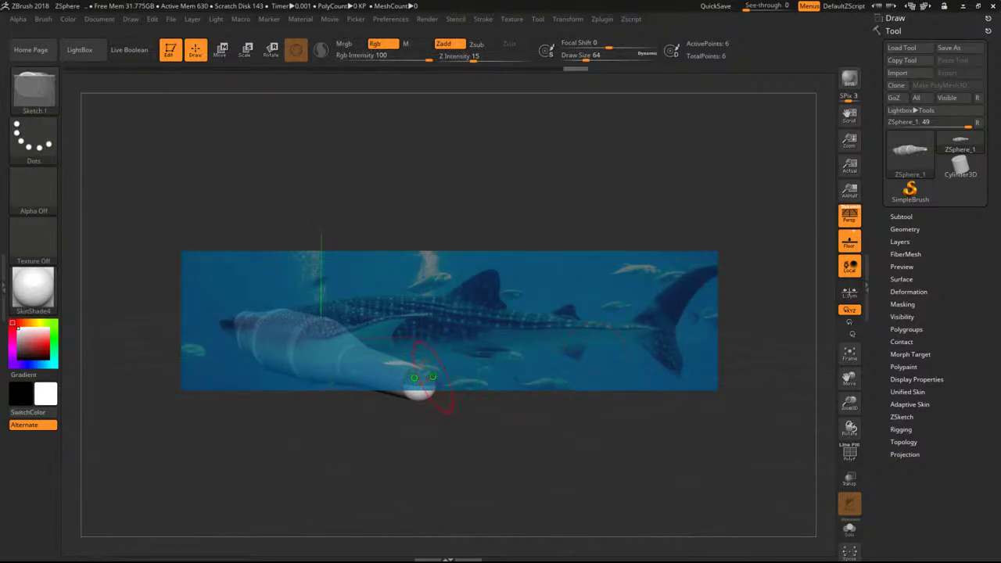
pyautogui.click(424, 375)
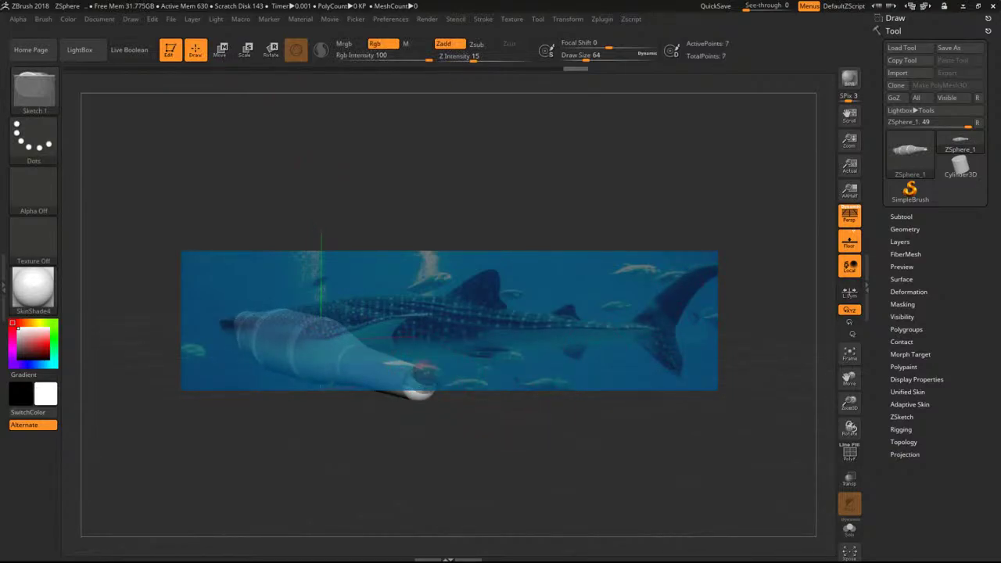
pyautogui.moveTo(391, 333); pyautogui.dragTo(455, 370)
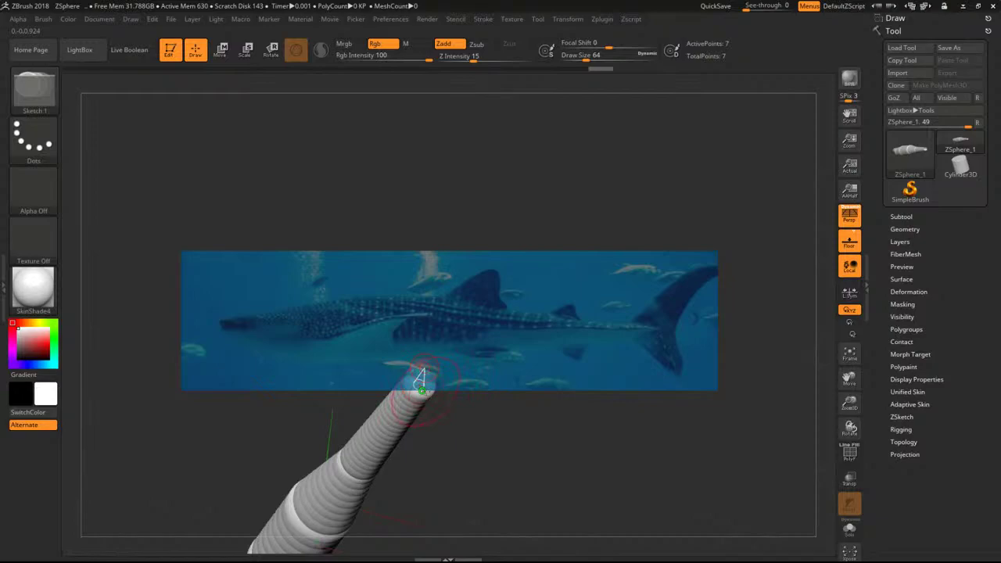
pyautogui.click(422, 391)
pyautogui.moveTo(462, 405); pyautogui.dragTo(653, 415)
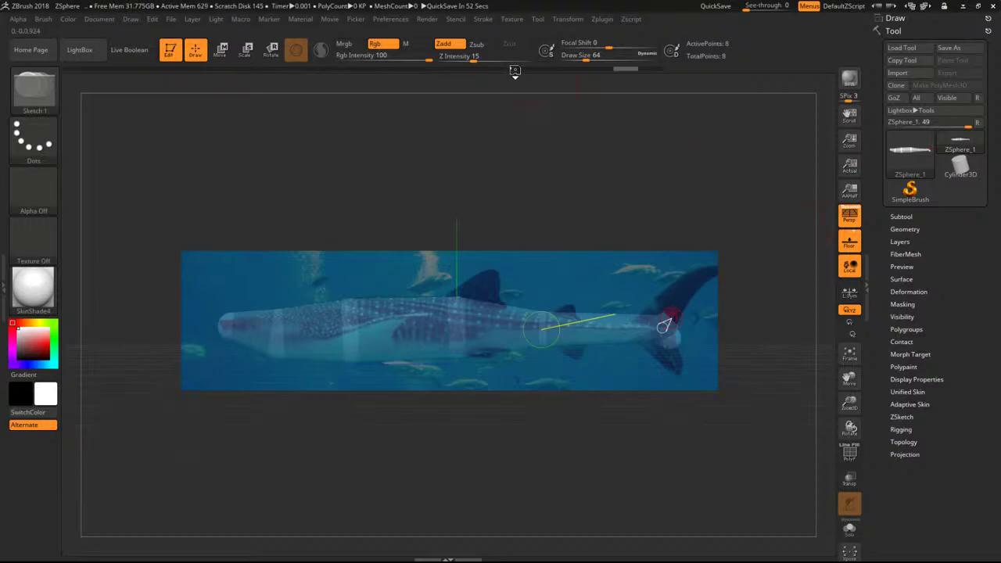
# Move the two tail fin ZSpheres along the upper and lower lobes and align the tail base with the reference.
pyautogui.click(221, 49)
pyautogui.moveTo(673, 338); pyautogui.dragTo(671, 374)
pyautogui.moveTo(673, 335); pyautogui.dragTo(688, 288)
pyautogui.moveTo(664, 340); pyautogui.dragTo(648, 326)
pyautogui.moveTo(673, 372)
pyautogui.mouseDown()
pyautogui.moveTo(674, 360)
pyautogui.moveTo(682, 372)
pyautogui.mouseUp()
pyautogui.moveTo(684, 294)
pyautogui.mouseDown()
pyautogui.moveTo(673, 290)
pyautogui.moveTo(686, 297)
pyautogui.moveTo(696, 280)
pyautogui.mouseUp()
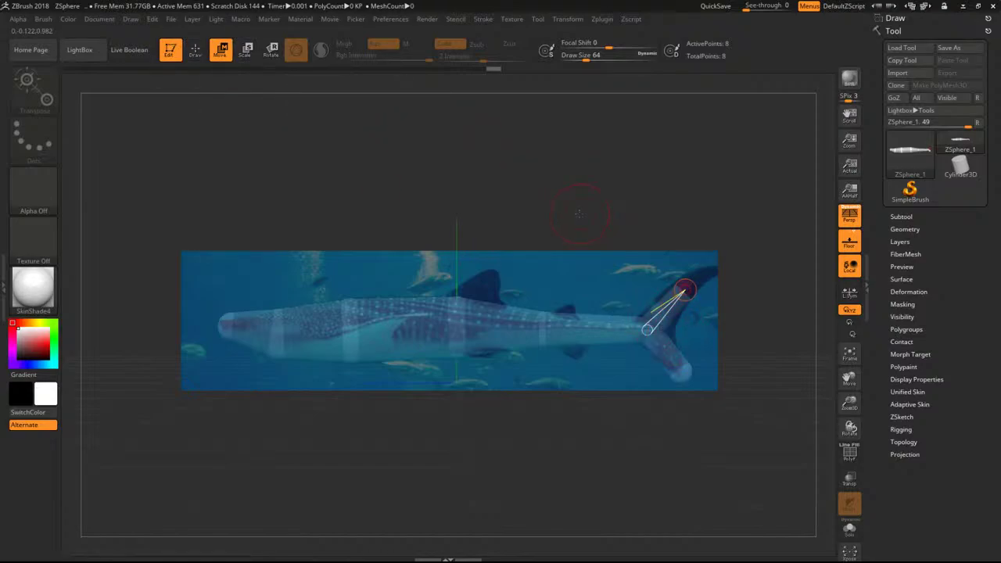
# Insert a ZSphere just behind the front body sphere and draw a mirrored pair of ZSpheres on its sides for the pectoral fins.
pyautogui.press('q')
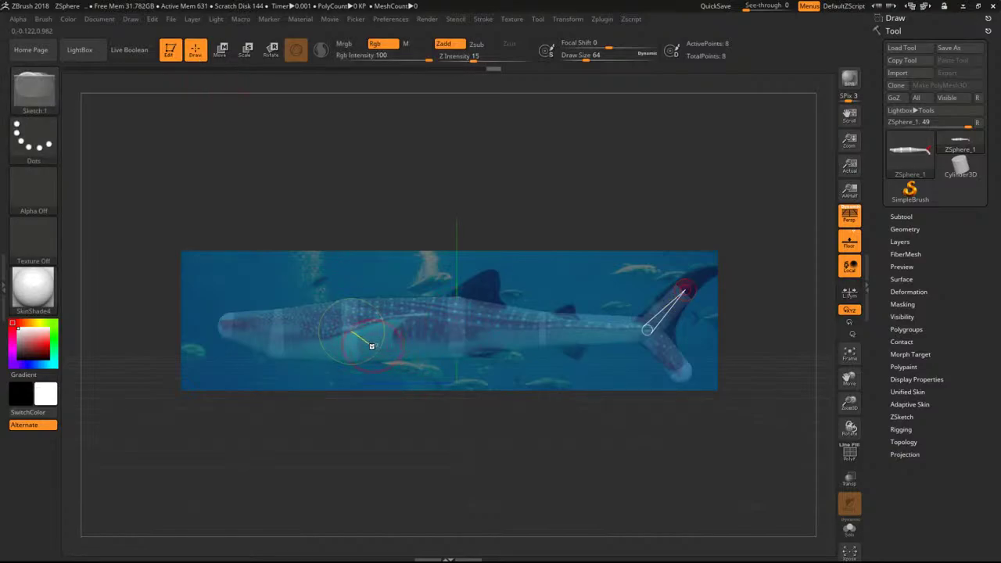
pyautogui.moveTo(373, 345); pyautogui.dragTo(386, 333)
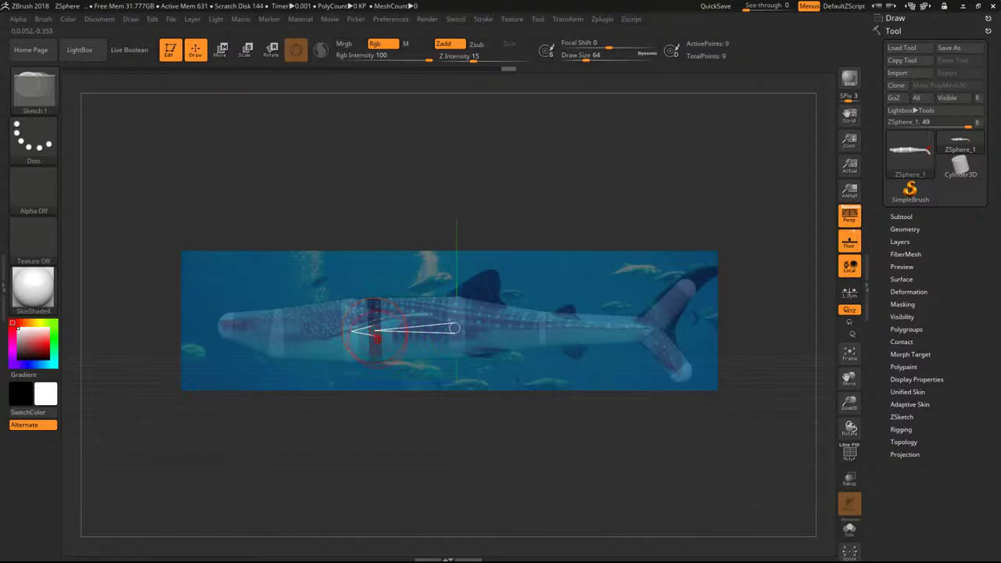
pyautogui.moveTo(376, 335); pyautogui.dragTo(384, 349)
pyautogui.moveTo(428, 427); pyautogui.dragTo(634, 433)
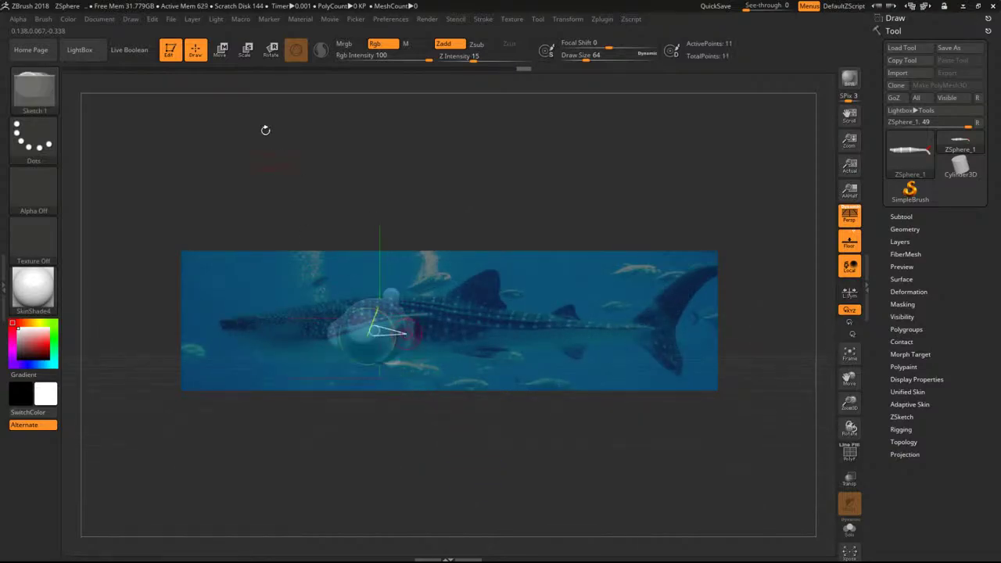
# Move the mirrored pectoral fin ZSpheres outward from the body and return to the side view over the reference.
pyautogui.click(223, 52)
pyautogui.moveTo(420, 332); pyautogui.dragTo(485, 335)
pyautogui.moveTo(486, 407); pyautogui.dragTo(530, 415)
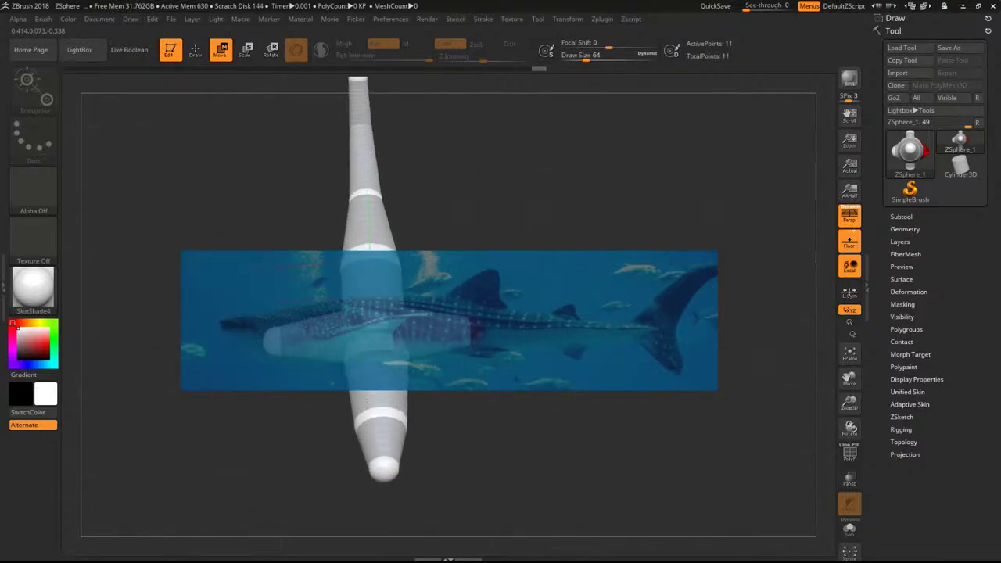
pyautogui.moveTo(357, 79); pyautogui.dragTo(374, 78)
pyautogui.moveTo(548, 257); pyautogui.dragTo(571, 213)
pyautogui.moveTo(391, 294); pyautogui.dragTo(702, 292)
pyautogui.keyDown('alt'); pyautogui.moveTo(558, 240); pyautogui.dragTo(536, 234); pyautogui.keyUp('alt')
pyautogui.keyDown('alt'); pyautogui.moveTo(535, 236); pyautogui.dragTo(521, 238); pyautogui.keyUp('alt')
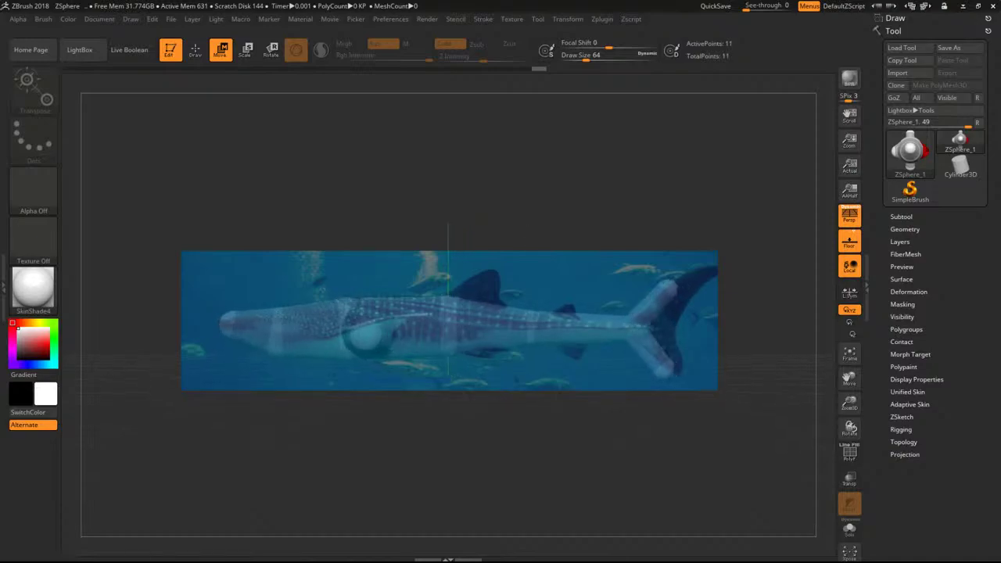
# Move both tail fin ZSpheres toward the lobe tips in the reference and shift the tail base ZSphere slightly backward.
pyautogui.click(246, 49)
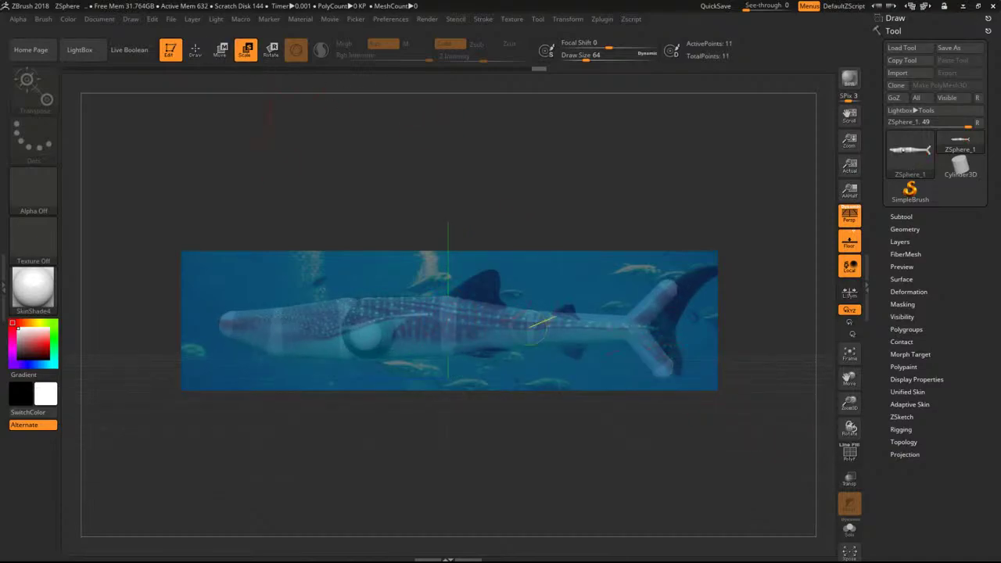
pyautogui.click(220, 49)
pyautogui.moveTo(666, 370); pyautogui.dragTo(676, 374)
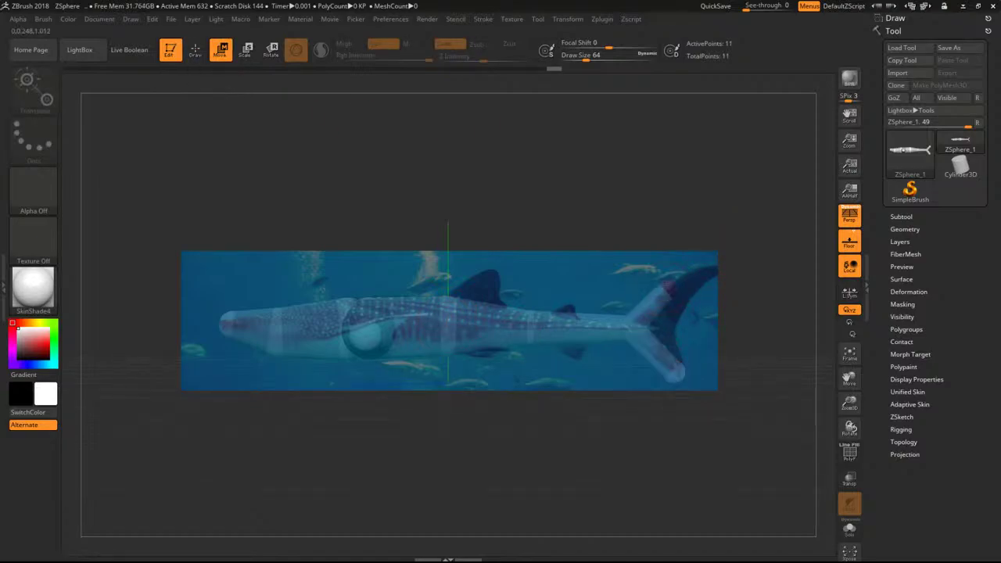
pyautogui.moveTo(671, 289); pyautogui.dragTo(715, 273)
pyautogui.moveTo(637, 327); pyautogui.dragTo(654, 326)
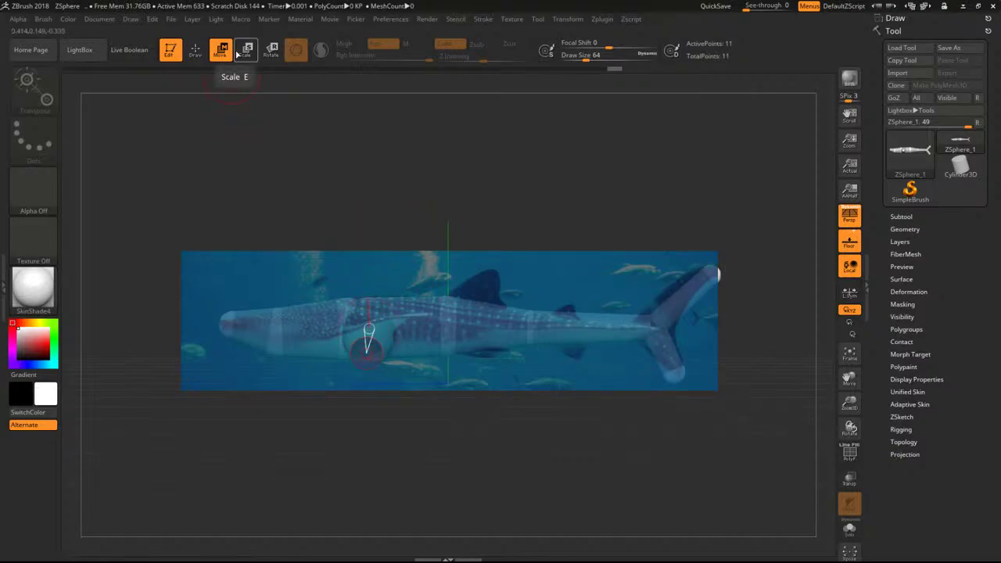
# Draw a ZSphere on the body under the dorsal fin, add a smaller one on its top, and move that to the fin's tip.
pyautogui.click(195, 51)
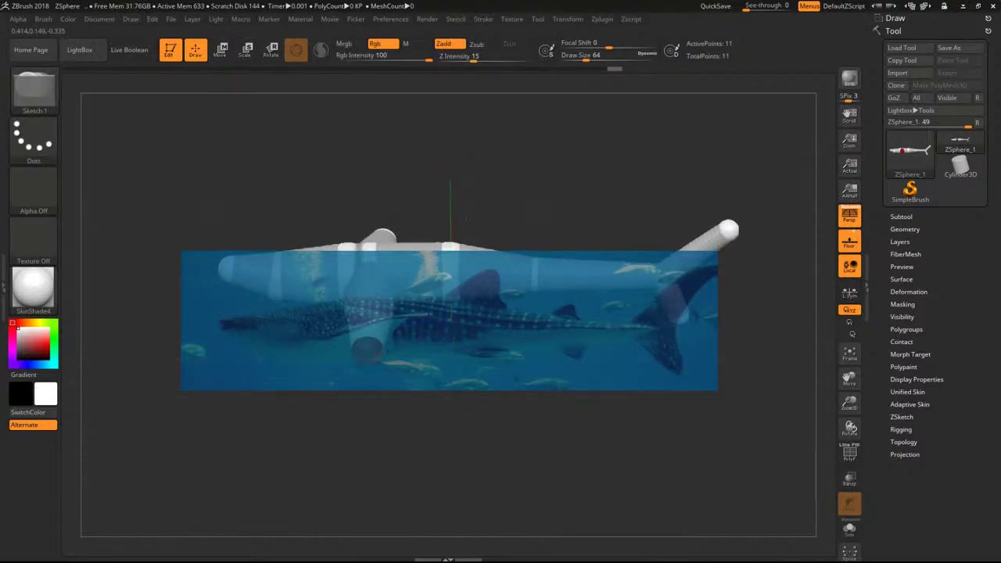
pyautogui.click(484, 252)
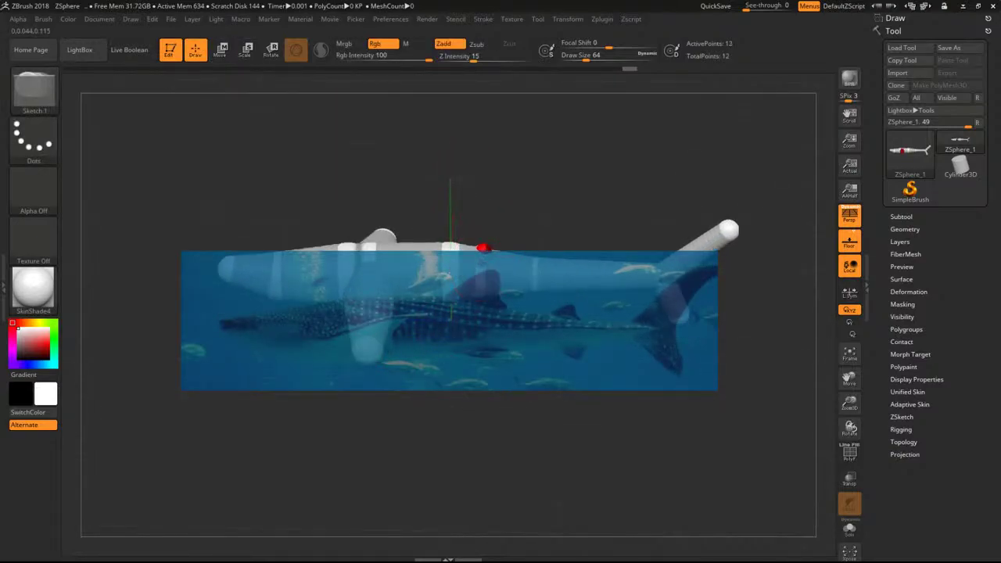
pyautogui.moveTo(547, 453)
pyautogui.mouseDown()
pyautogui.moveTo(551, 477)
pyautogui.moveTo(532, 462)
pyautogui.moveTo(546, 438)
pyautogui.mouseUp()
pyautogui.keyDown('alt'); pyautogui.moveTo(534, 185); pyautogui.dragTo(536, 240); pyautogui.keyUp('alt')
pyautogui.keyDown('alt'); pyautogui.moveTo(485, 212); pyautogui.dragTo(462, 316); pyautogui.keyUp('alt')
pyautogui.moveTo(532, 269)
pyautogui.keyDown('alt'); pyautogui.mouseDown()
pyautogui.moveTo(536, 278)
pyautogui.moveTo(546, 268)
pyautogui.mouseUp(); pyautogui.keyUp('alt')
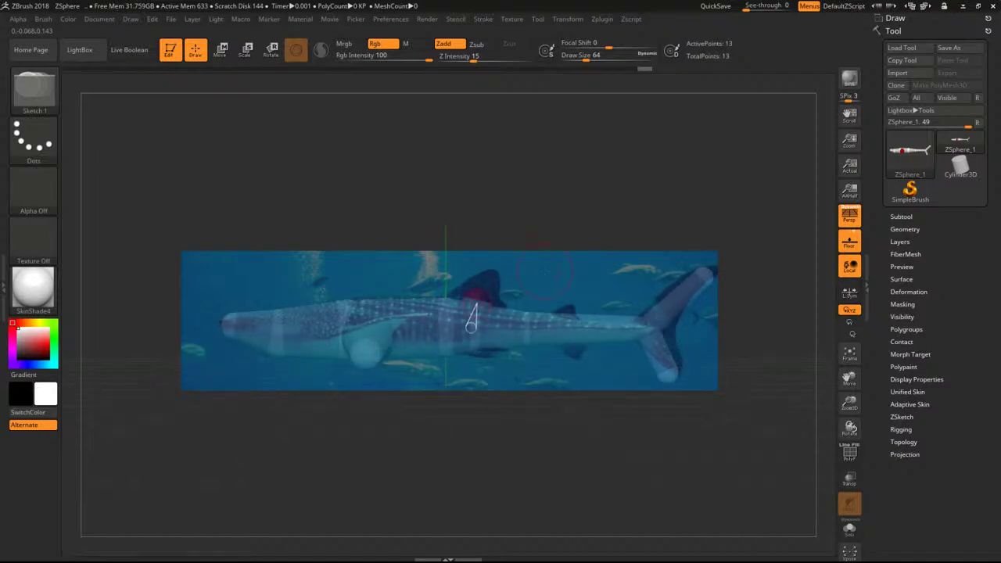
pyautogui.press('w')
pyautogui.moveTo(481, 298); pyautogui.dragTo(496, 280)
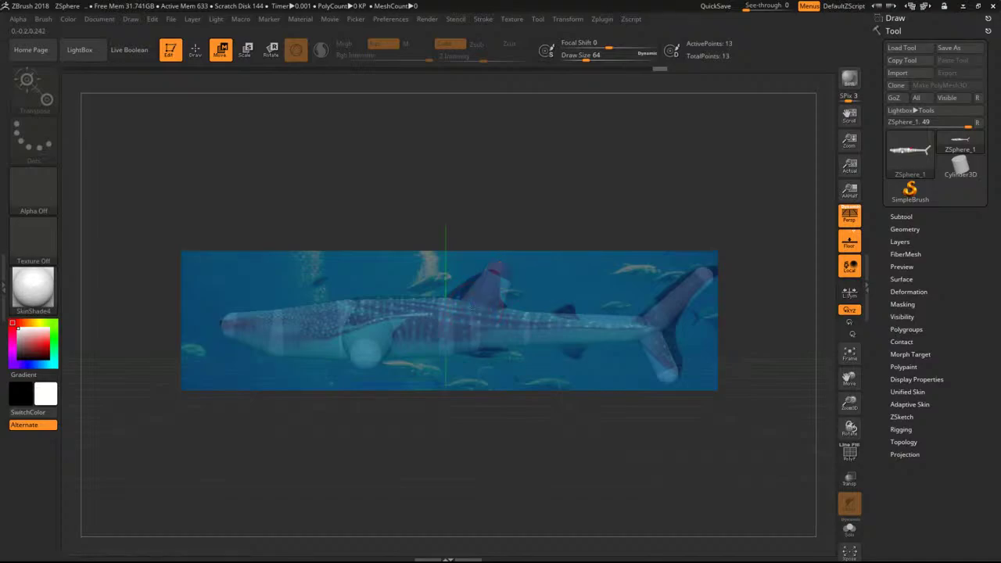
pyautogui.moveTo(472, 326); pyautogui.dragTo(494, 273)
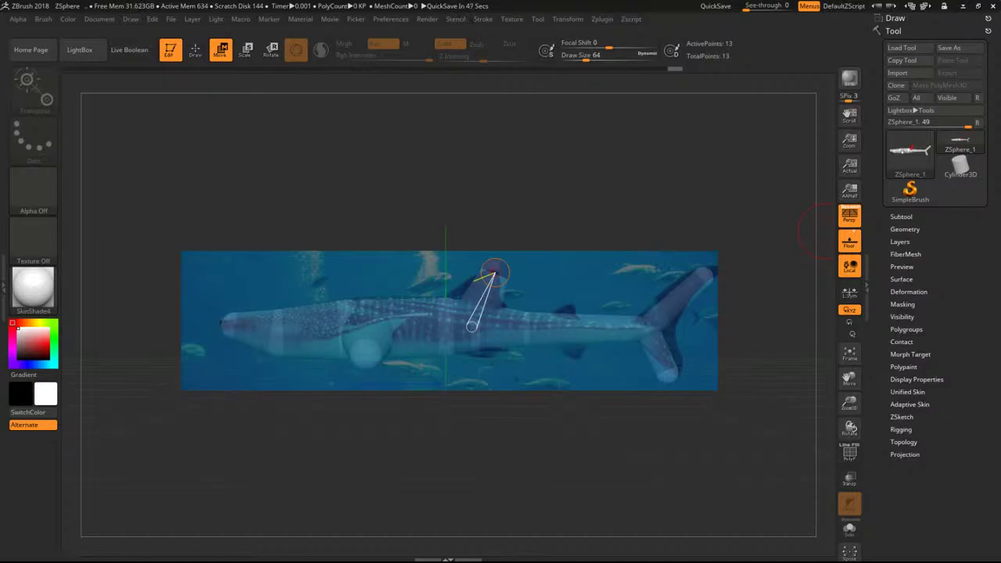
# Check the whale shark photo in the browser, return to ZBrush, and turn on the Adaptive Skin preview of the model.
pyautogui.moveTo(1000, 231); pyautogui.dragTo(439, 2)
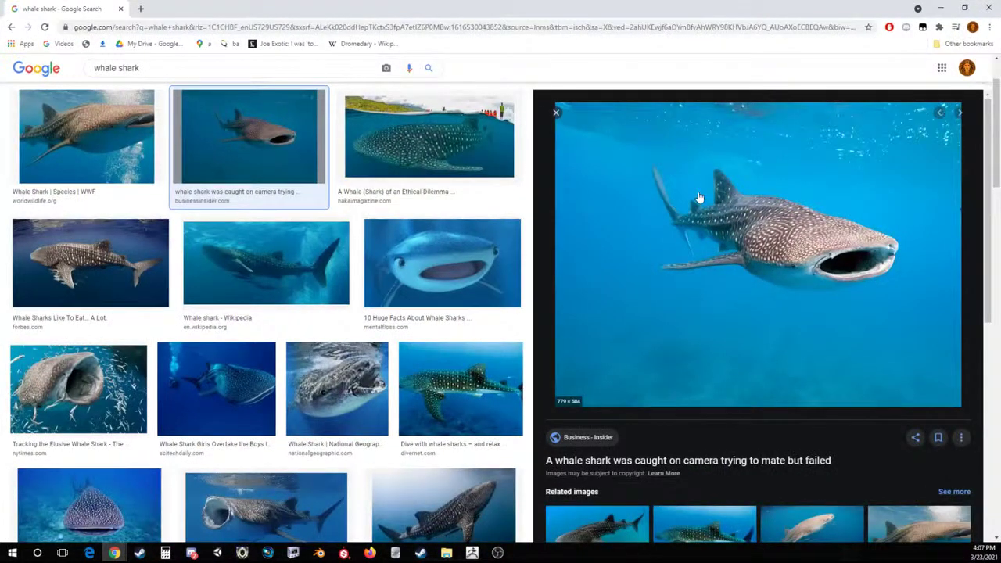
pyautogui.click(941, 8)
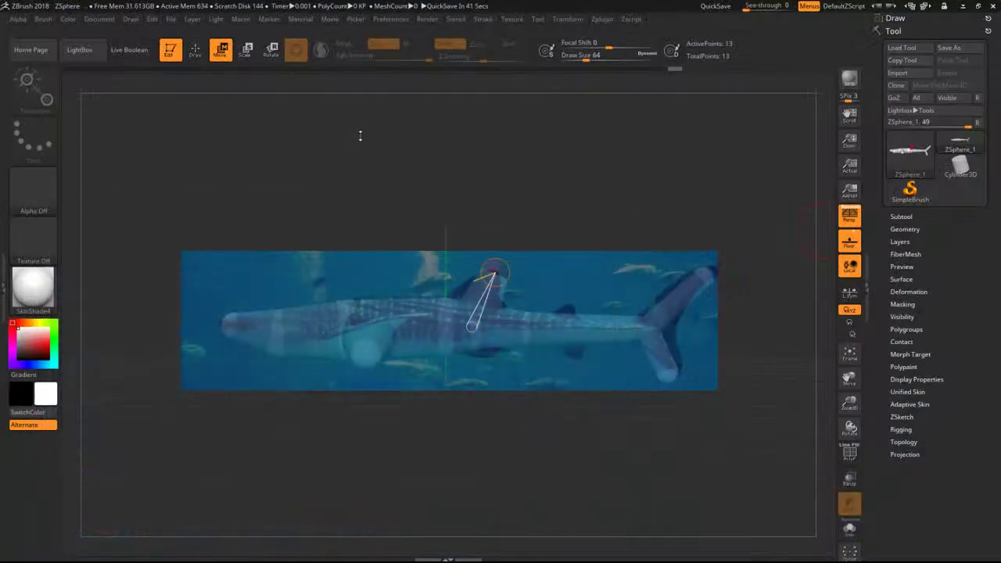
pyautogui.click(908, 404)
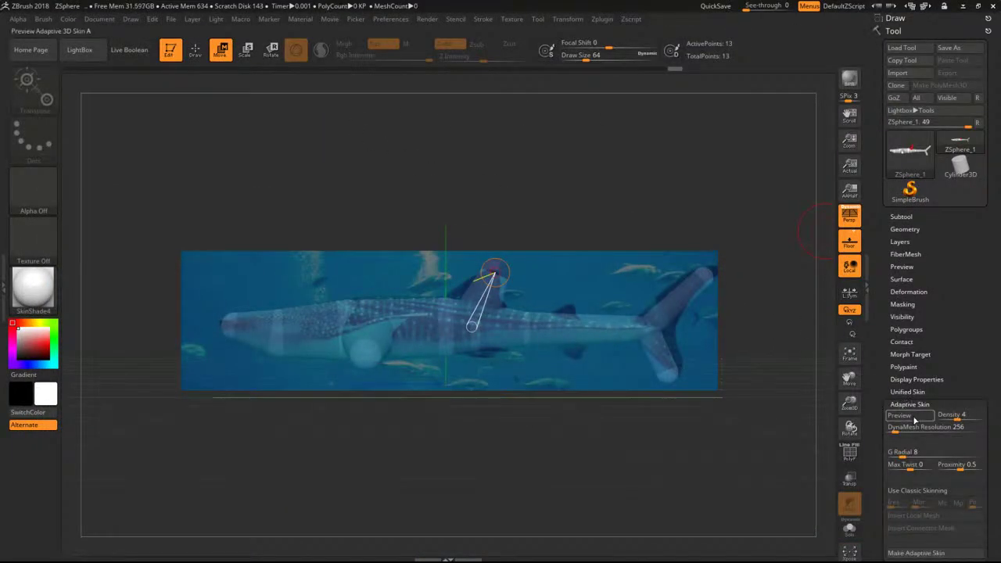
pyautogui.click(915, 420)
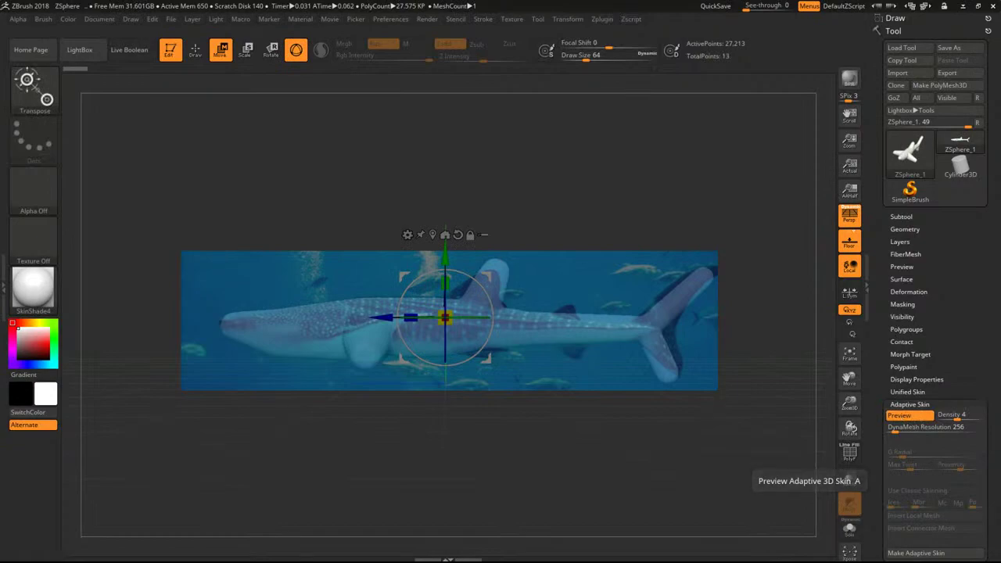
# Append a copy of ZSphere_1 as a second subtool, make the original ZSphere_1 active, and hide the copy.
pyautogui.click(901, 217)
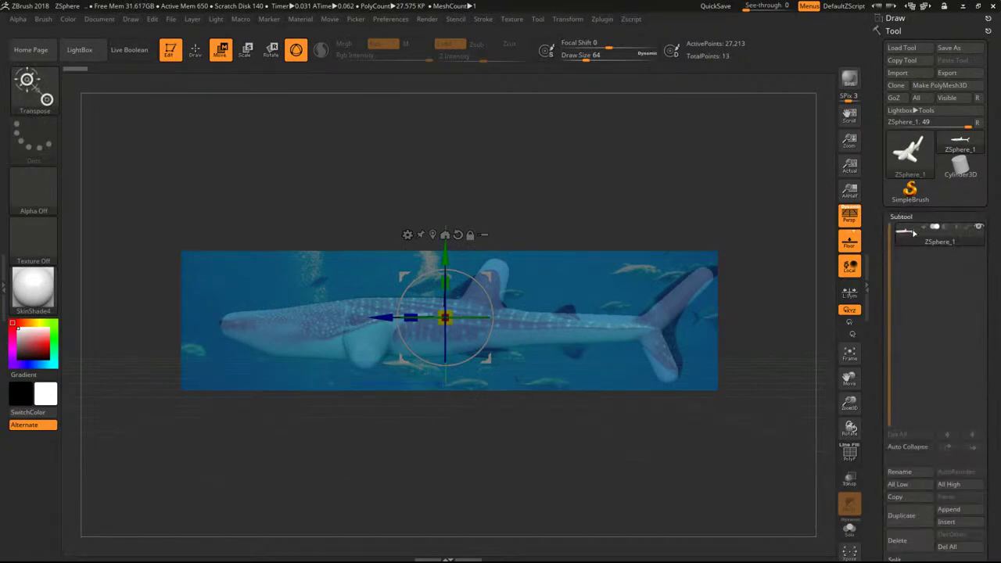
pyautogui.click(948, 509)
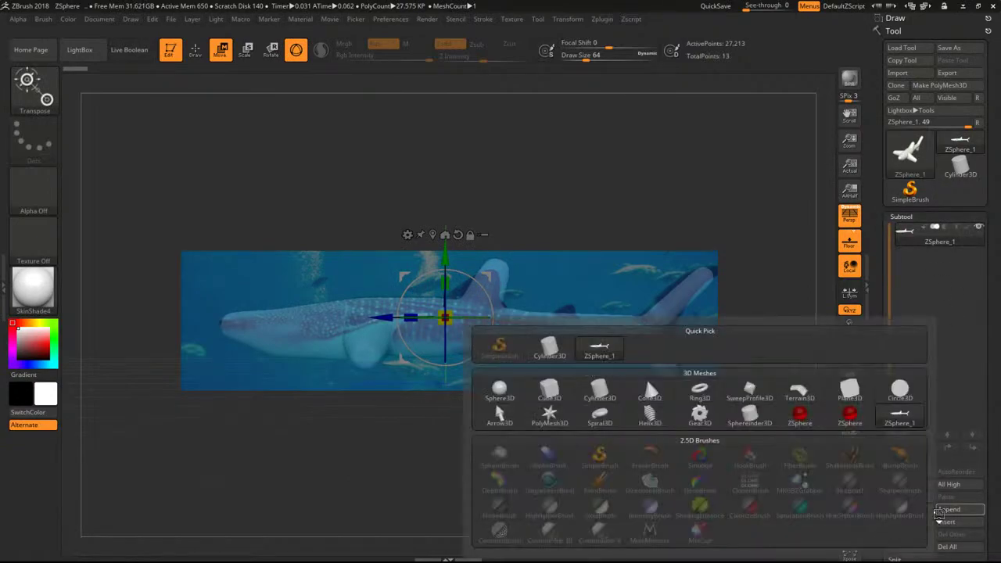
pyautogui.click(900, 415)
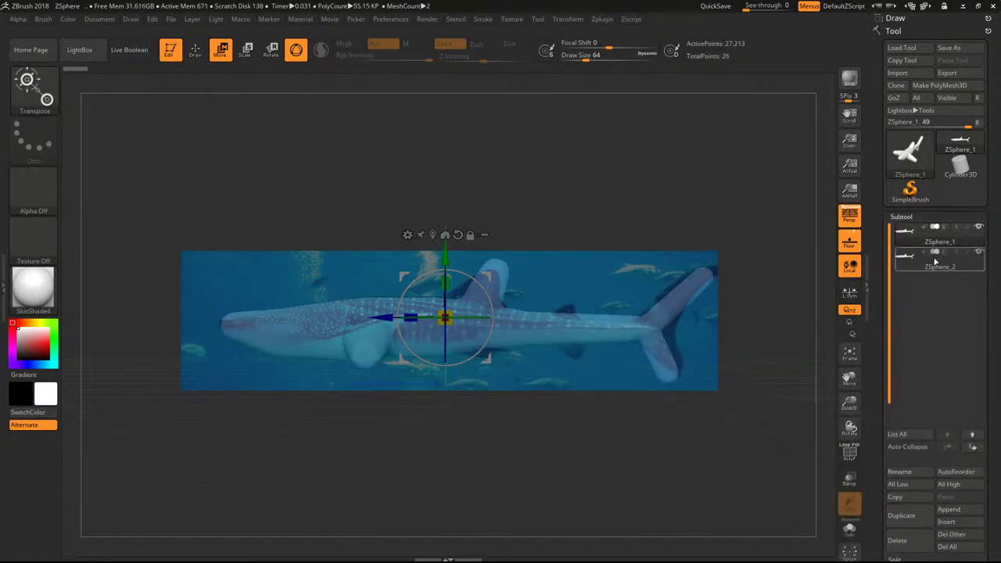
pyautogui.click(919, 246)
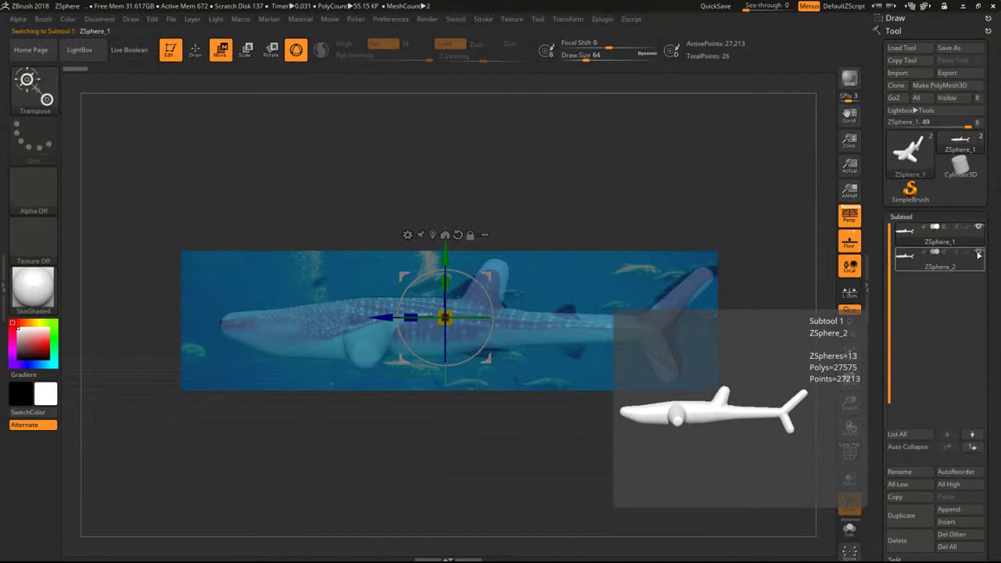
# Choose the Move brush, enlarge its draw size to 216, and dismiss the pen calibration reminder.
pyautogui.moveTo(438, 426); pyautogui.dragTo(559, 133)
pyautogui.press('b')
pyautogui.press('m')
pyautogui.press('v')
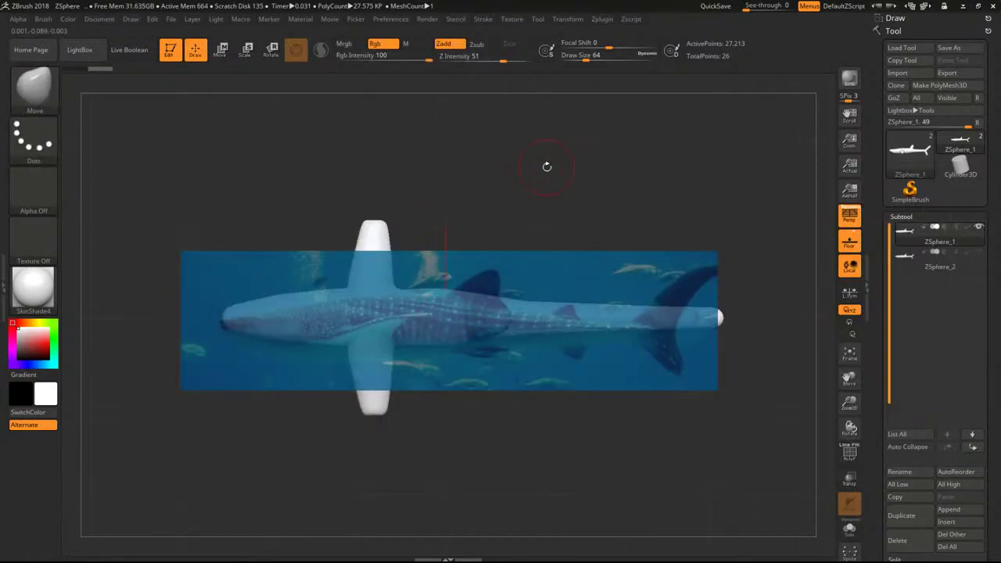
pyautogui.press(']')
pyautogui.press(']')
pyautogui.press(']')
pyautogui.press(']')
pyautogui.press(']')
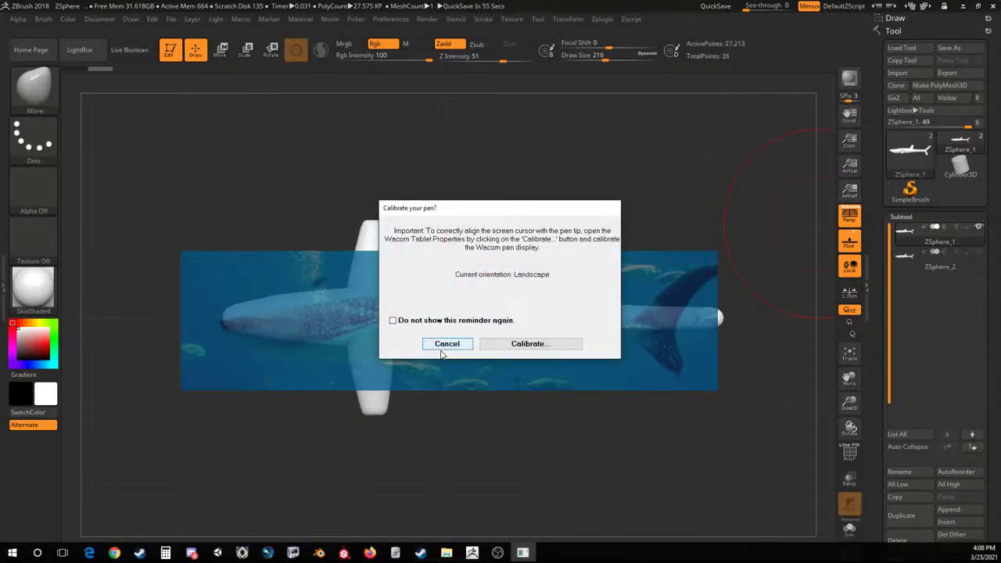
pyautogui.click(448, 344)
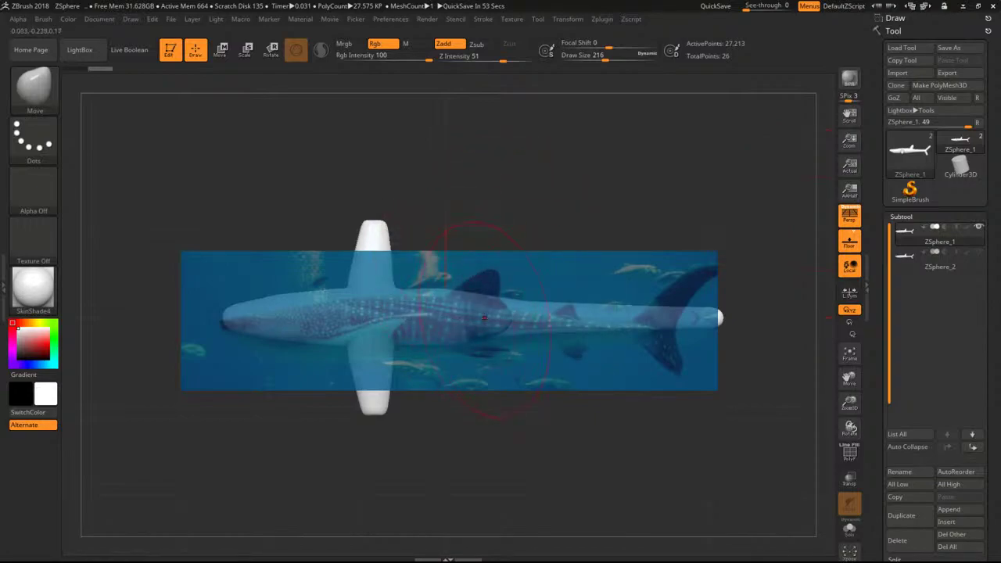
# Using a smaller Move brush in side view, pull the lower tail lobe's tip backward and fill out the notch between the lobes.
pyautogui.press('shift')
pyautogui.keyDown('shift'); pyautogui.moveTo(710, 252); pyautogui.dragTo(710, 149); pyautogui.keyUp('shift')
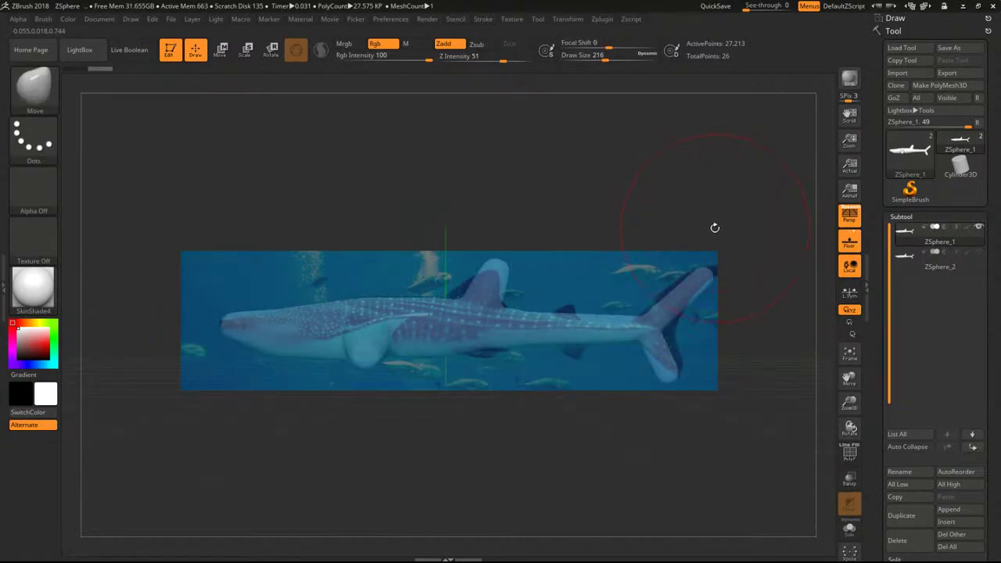
pyautogui.moveTo(715, 225)
pyautogui.keyDown('alt'); pyautogui.mouseDown()
pyautogui.moveTo(715, 249)
pyautogui.moveTo(715, 202)
pyautogui.moveTo(733, 212)
pyautogui.moveTo(725, 223)
pyautogui.mouseUp(); pyautogui.keyUp('alt')
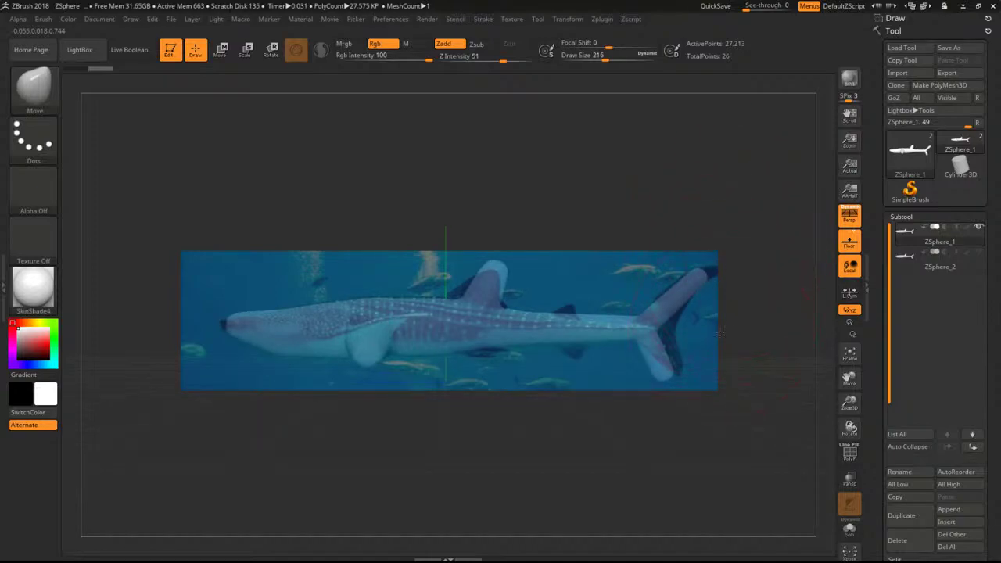
pyautogui.keyDown('alt'); pyautogui.moveTo(732, 276); pyautogui.dragTo(734, 272); pyautogui.keyUp('alt')
pyautogui.keyDown('alt'); pyautogui.moveTo(721, 332); pyautogui.dragTo(715, 337); pyautogui.keyUp('alt')
pyautogui.press('[')
pyautogui.press('[')
pyautogui.press('[')
pyautogui.press('[')
pyautogui.press('[')
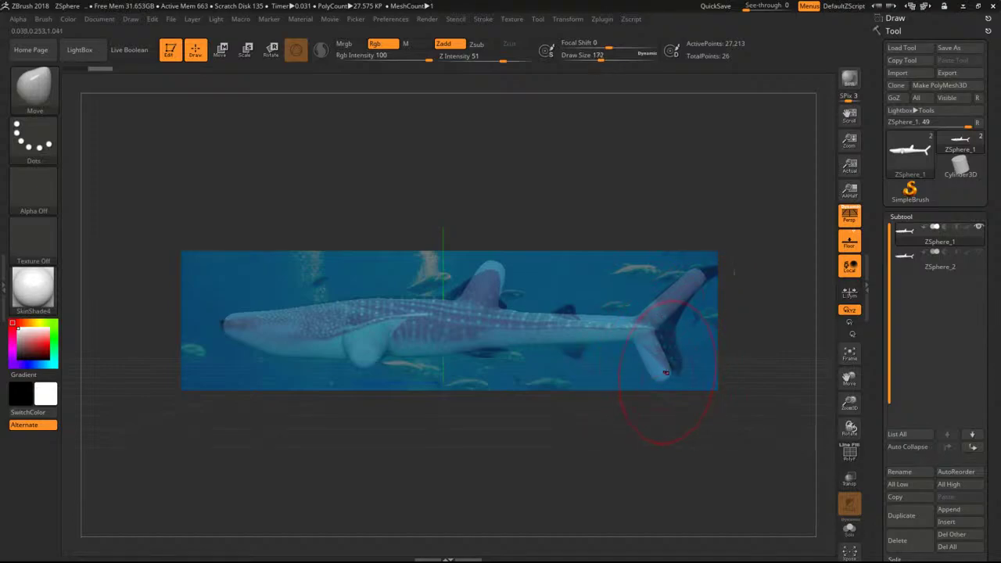
pyautogui.moveTo(666, 379); pyautogui.dragTo(684, 376)
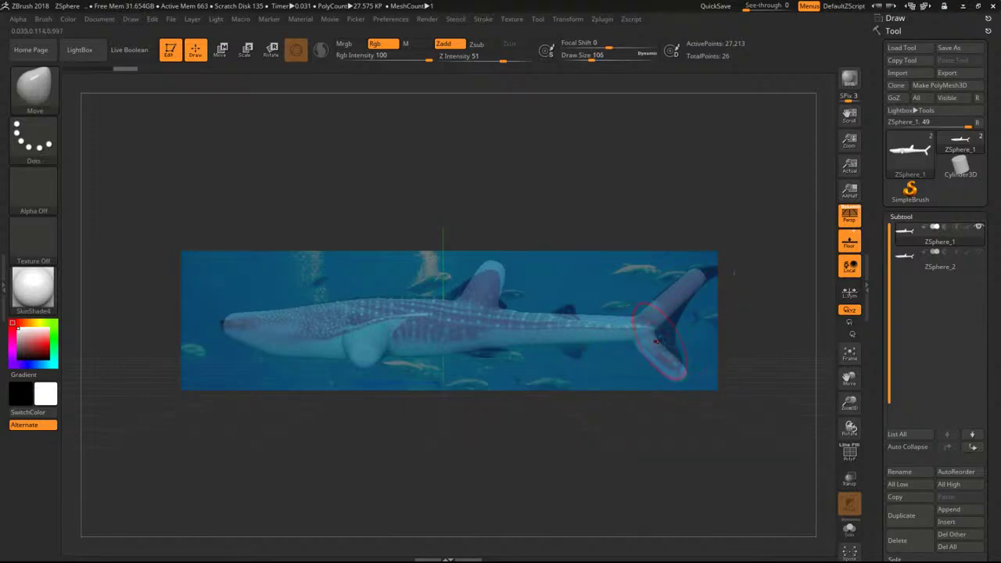
pyautogui.moveTo(655, 337); pyautogui.dragTo(670, 333)
# Refine the lower tail lobe's rear edge with a draw size of 80 and pull the upper lobe into its backward curve.
pyautogui.press('[')
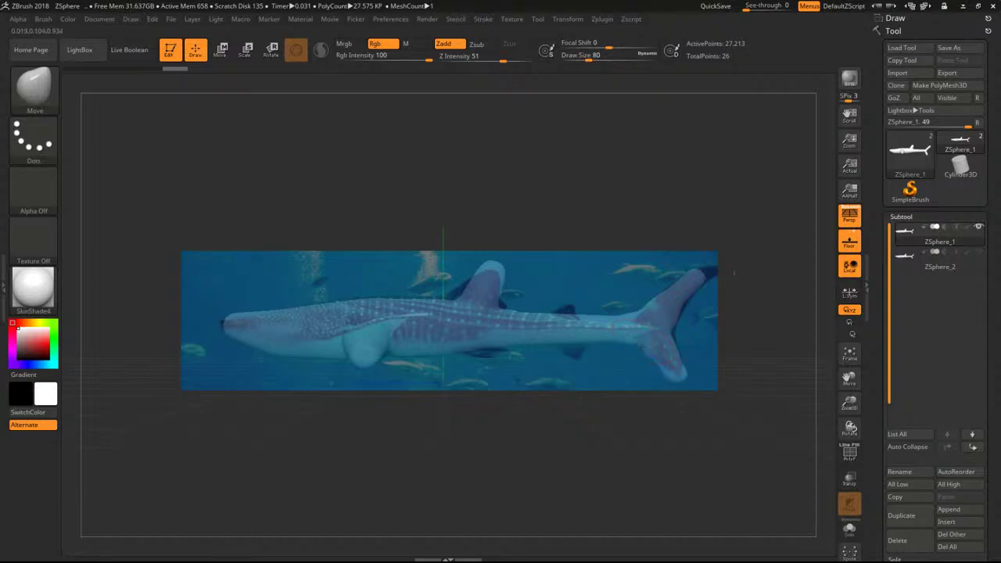
pyautogui.keyDown('shift'); pyautogui.moveTo(675, 354); pyautogui.dragTo(674, 344); pyautogui.keyUp('shift')
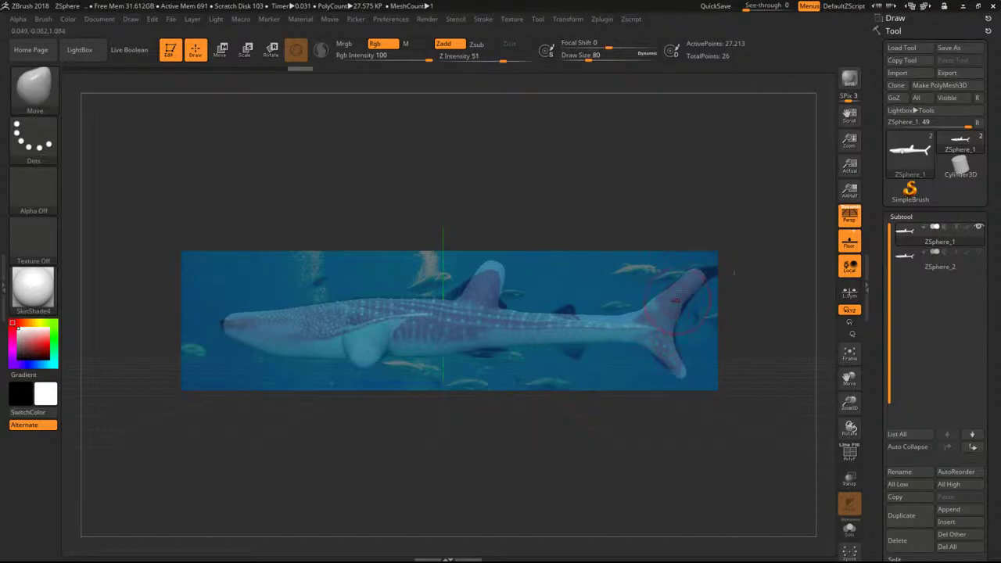
pyautogui.moveTo(699, 274)
pyautogui.mouseDown()
pyautogui.moveTo(721, 269)
pyautogui.moveTo(676, 283)
pyautogui.mouseUp()
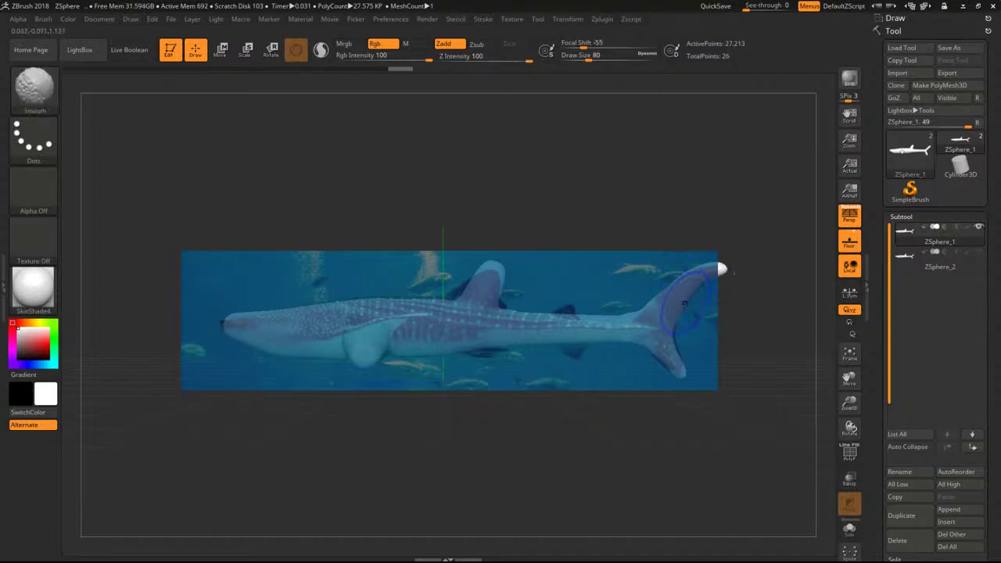
# Pull the dorsal fin's front edge forward with the Move brush, smooth its tip to match the reference, and undo the last stroke.
pyautogui.press('[')
pyautogui.press(']')
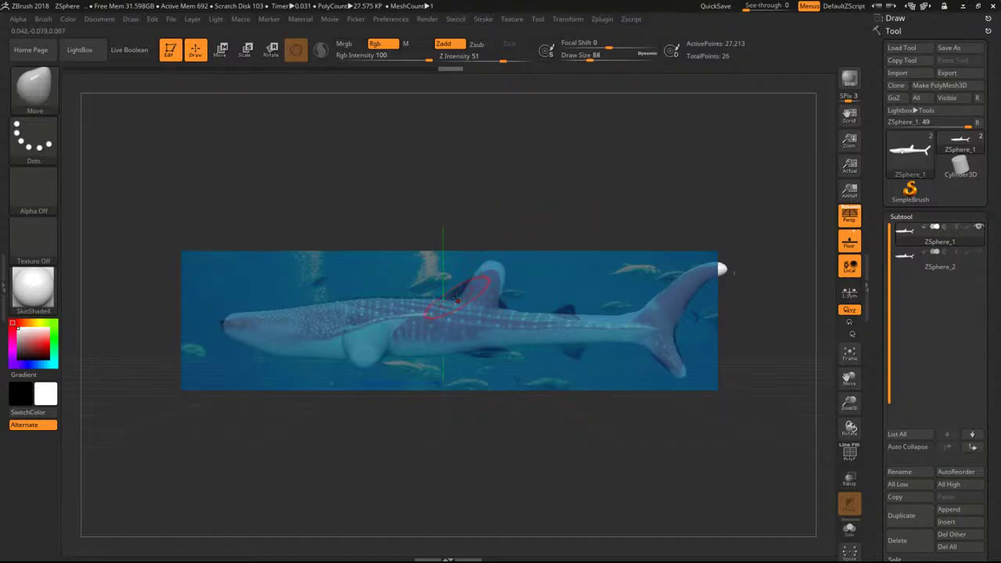
pyautogui.moveTo(467, 290); pyautogui.dragTo(449, 294)
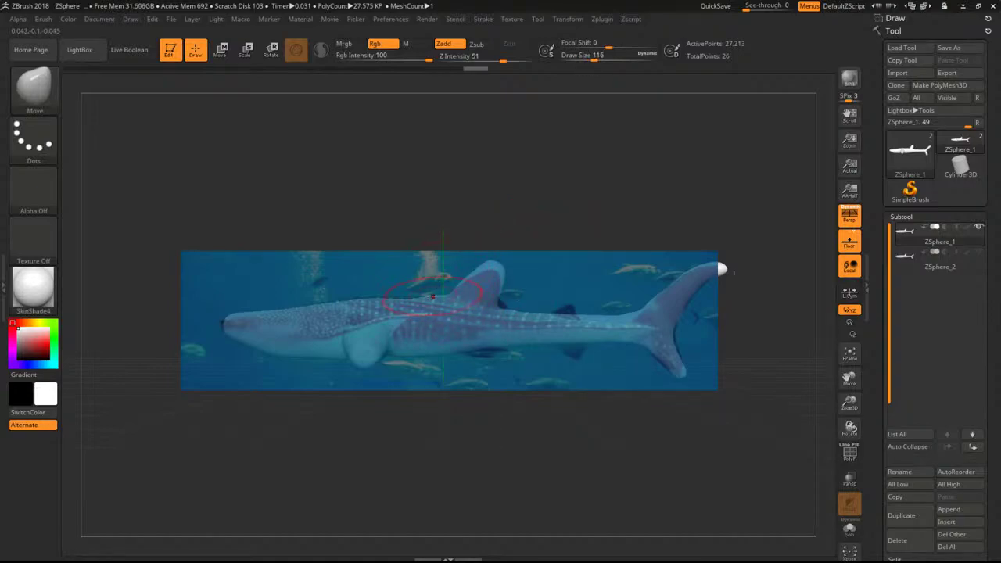
pyautogui.press('shift')
pyautogui.moveTo(469, 282)
pyautogui.keyDown('shift'); pyautogui.mouseDown()
pyautogui.moveTo(495, 264)
pyautogui.moveTo(497, 299)
pyautogui.moveTo(496, 288)
pyautogui.mouseUp(); pyautogui.keyUp('shift')
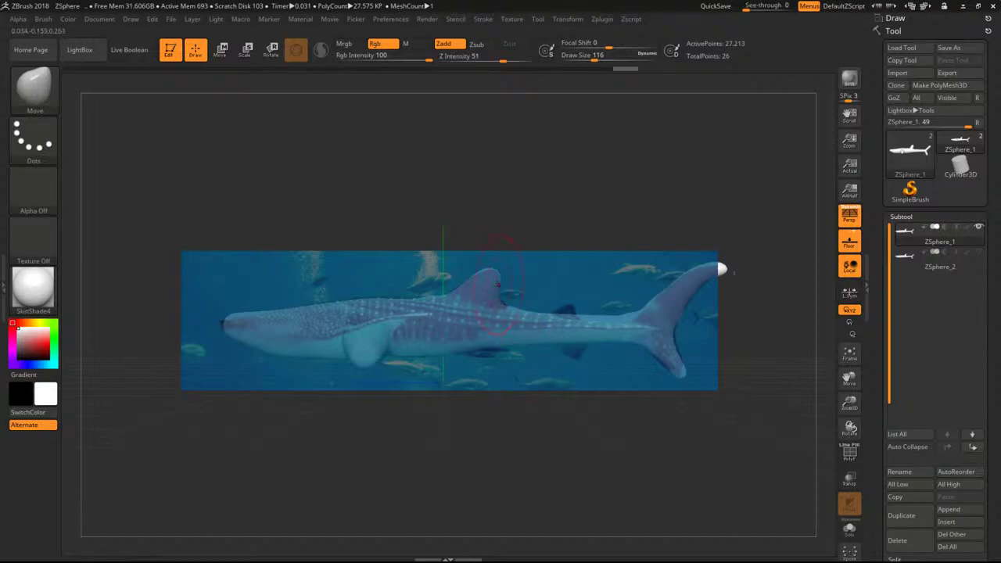
pyautogui.hotkey('ctrl', 'z')
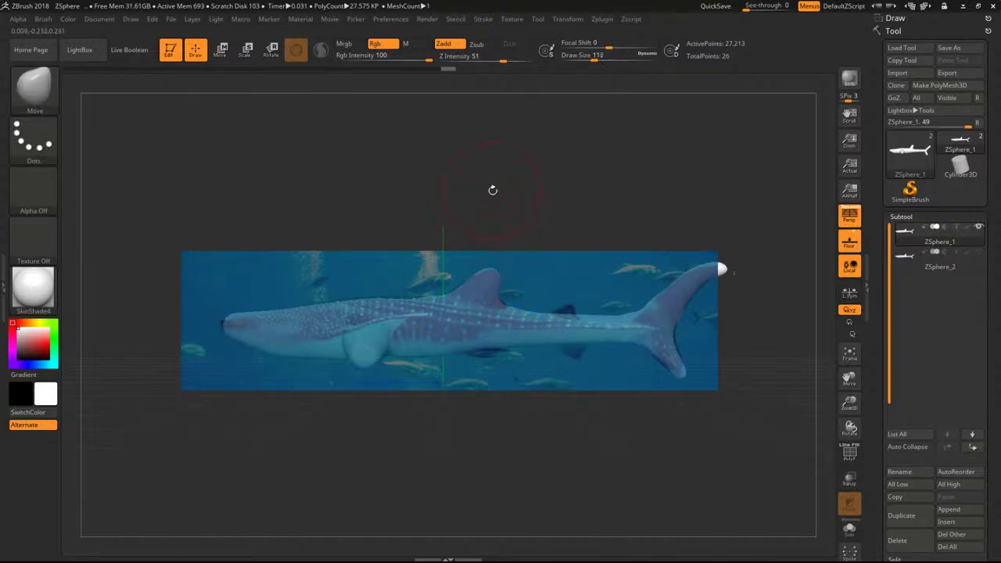
# With a Move draw size of 56, shape the second dorsal, anal and pelvic fins and the snout's upper profile to the reference.
pyautogui.moveTo(600, 58); pyautogui.dragTo(584, 58)
pyautogui.moveTo(567, 316); pyautogui.dragTo(569, 305)
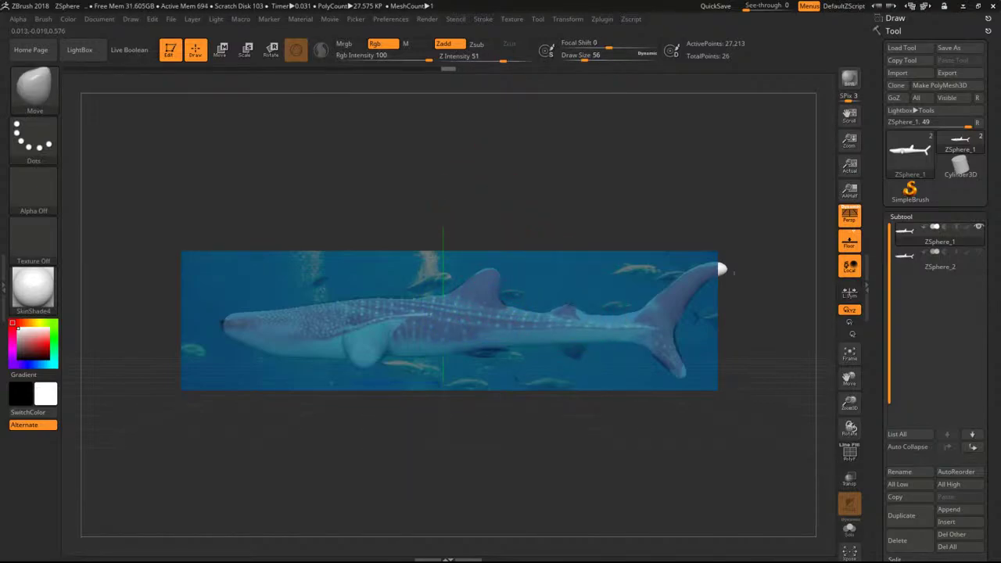
pyautogui.moveTo(574, 349); pyautogui.dragTo(575, 357)
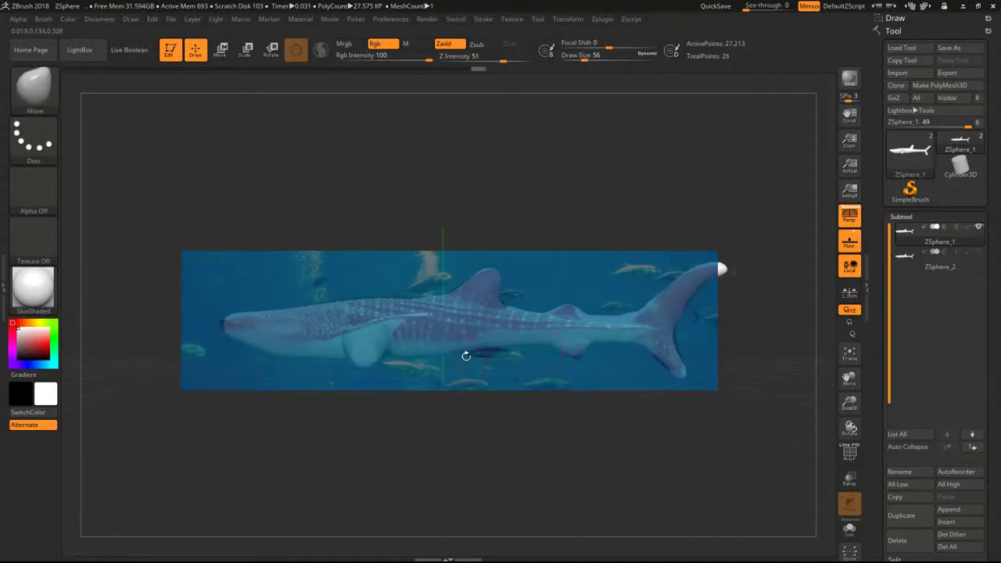
pyautogui.moveTo(480, 361); pyautogui.dragTo(480, 363)
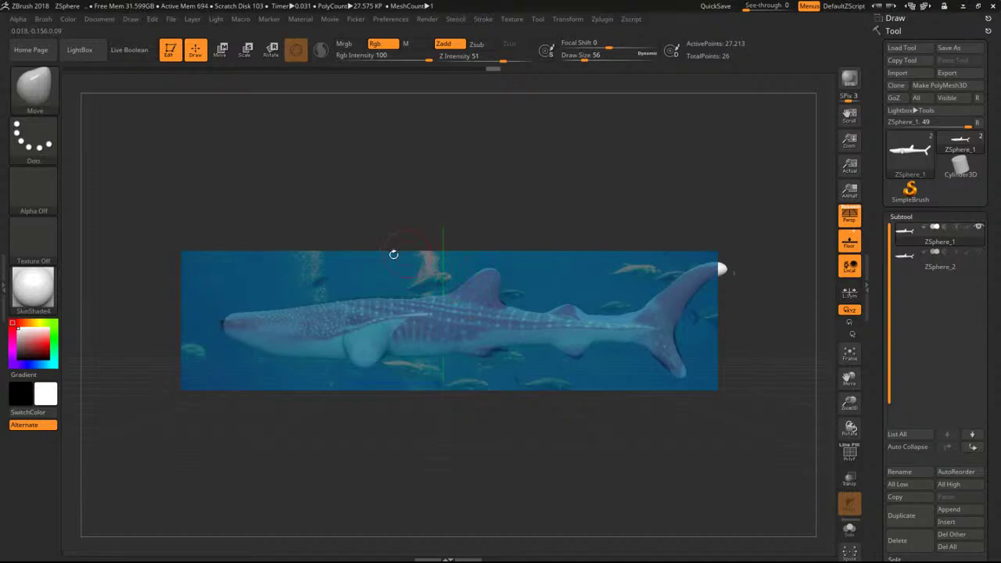
pyautogui.moveTo(226, 324); pyautogui.dragTo(258, 312)
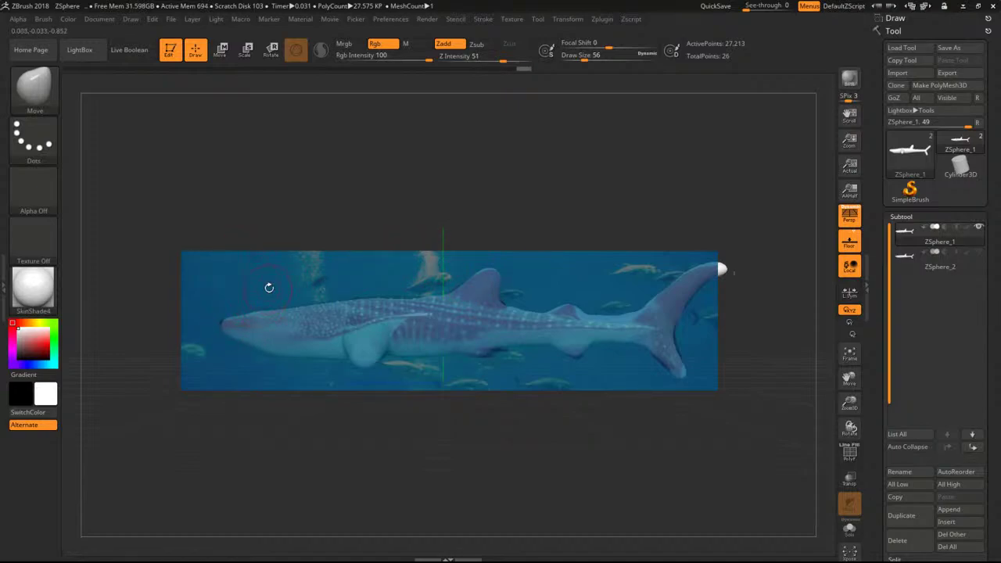
# Make Whale Shark Side the current texture and turn the model to a top view.
pyautogui.moveTo(734, 273); pyautogui.dragTo(509, 352)
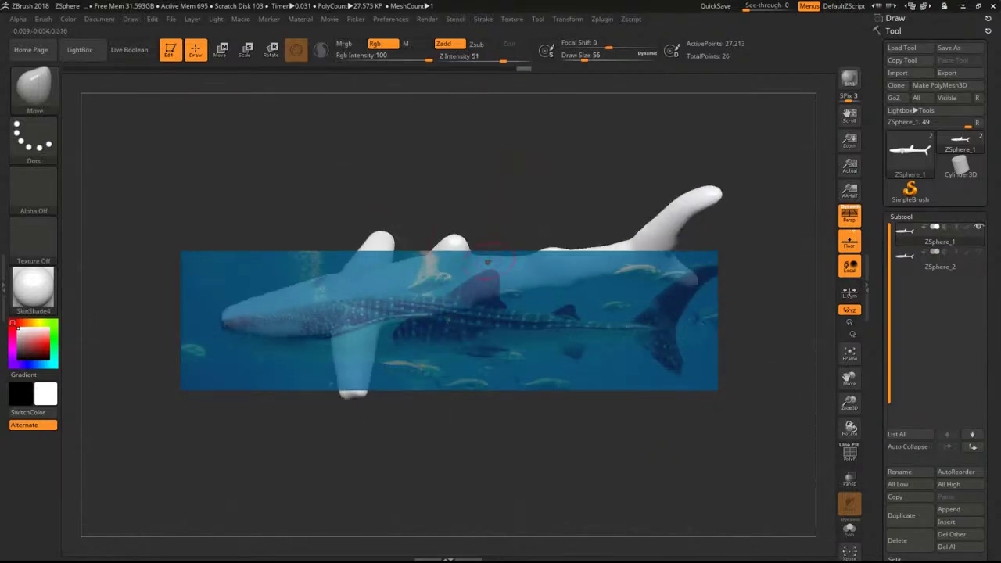
pyautogui.press('space')
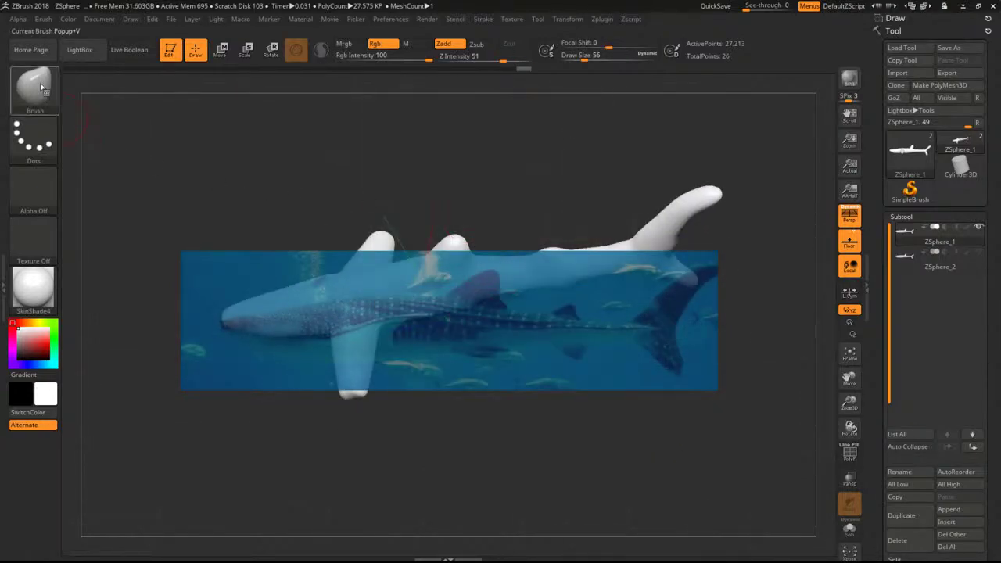
pyautogui.click(512, 18)
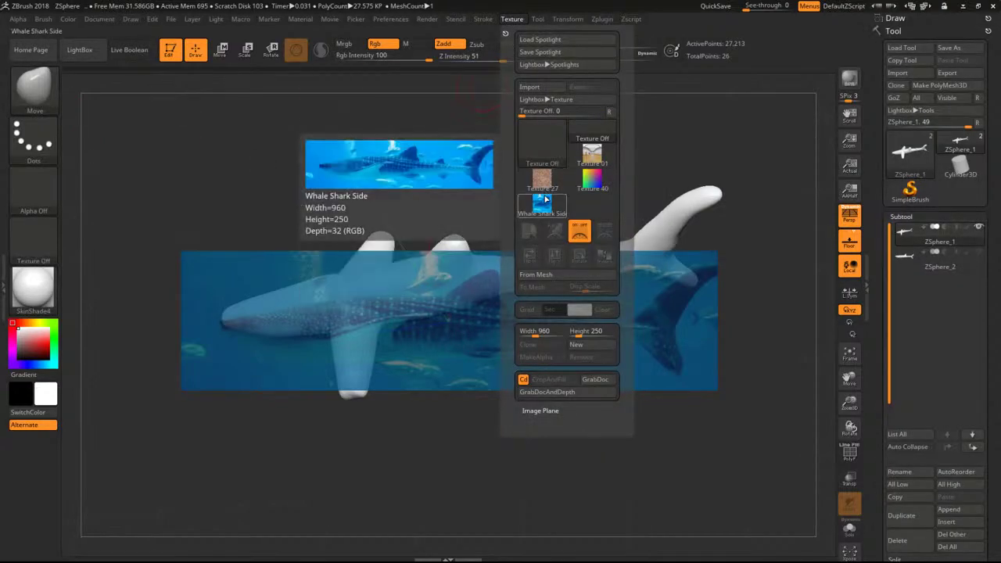
pyautogui.click(546, 198)
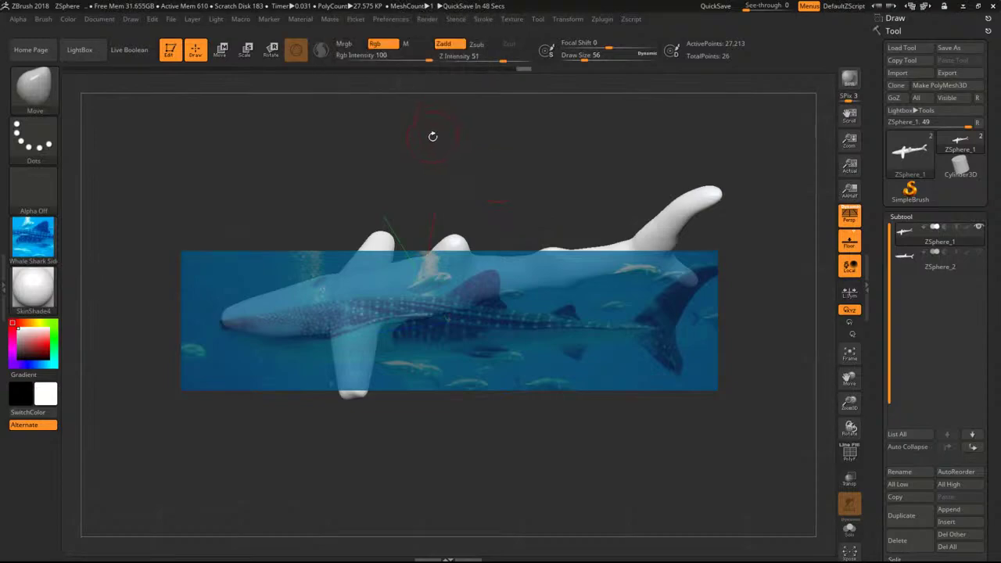
pyautogui.keyDown('shift'); pyautogui.moveTo(431, 136); pyautogui.dragTo(426, 227); pyautogui.keyUp('shift')
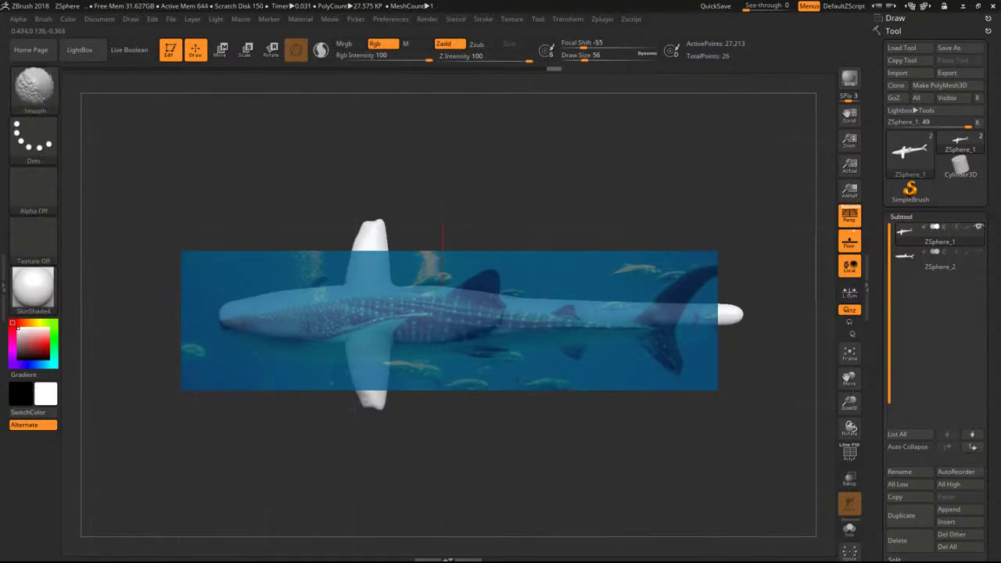
# Undo the last two changes and place the shark in side view below the reference image.
pyautogui.hotkey('ctrl', 'z')
pyautogui.hotkey('ctrl', 'z')
pyautogui.moveTo(499, 423)
pyautogui.mouseDown()
pyautogui.moveTo(516, 283)
pyautogui.moveTo(434, 361)
pyautogui.mouseUp()
pyautogui.moveTo(428, 426); pyautogui.dragTo(402, 345)
pyautogui.moveTo(939, 233)
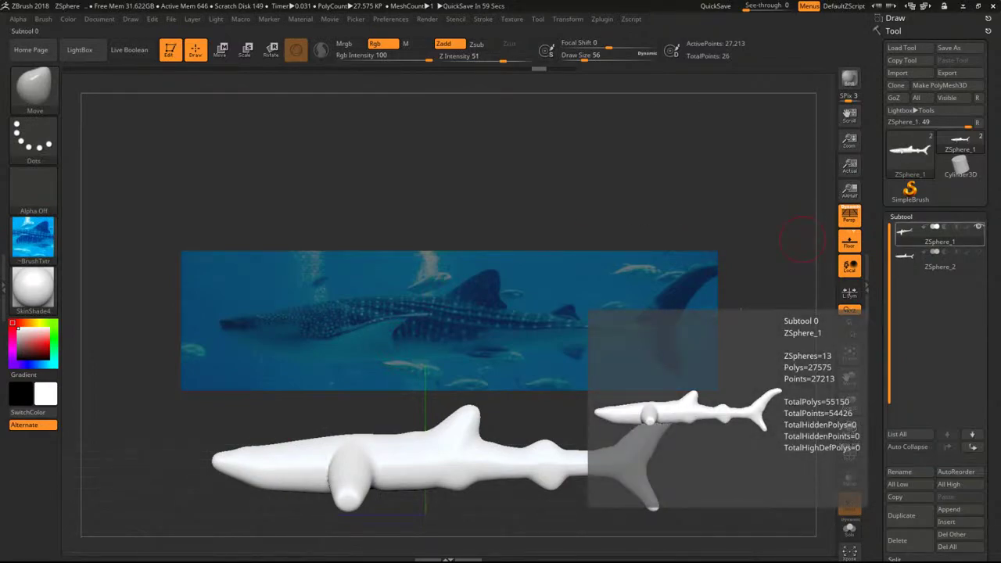
# Switch to the browser, view the Eurasian Lynx post's image at full size, and close its tab.
pyautogui.moveTo(1000, 407); pyautogui.dragTo(313, 1)
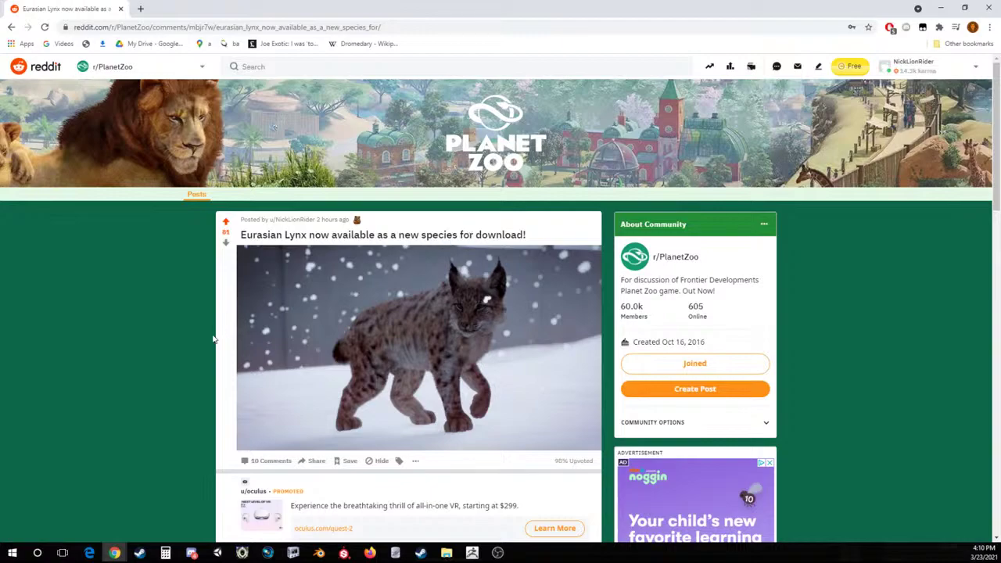
pyautogui.click(505, 308)
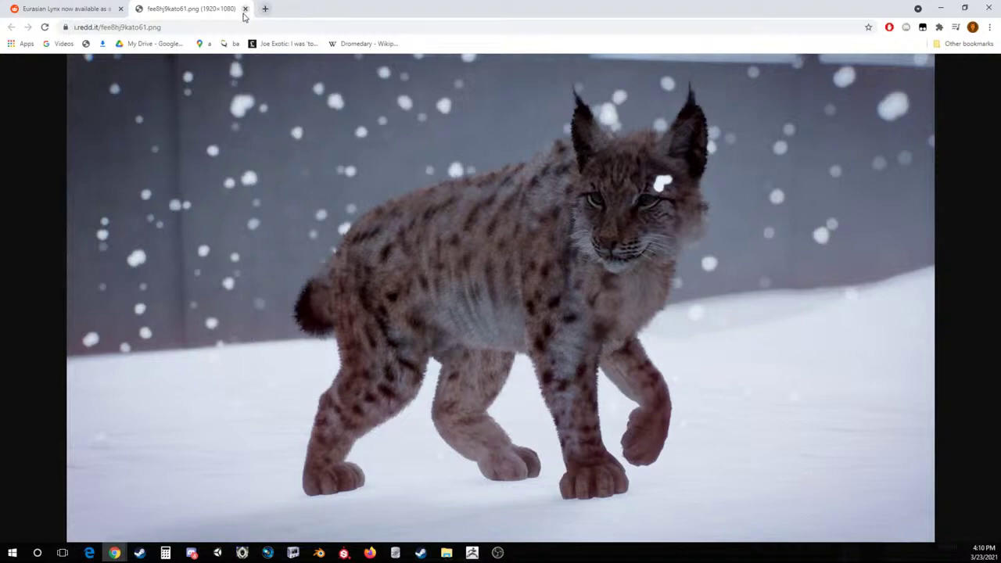
pyautogui.click(245, 10)
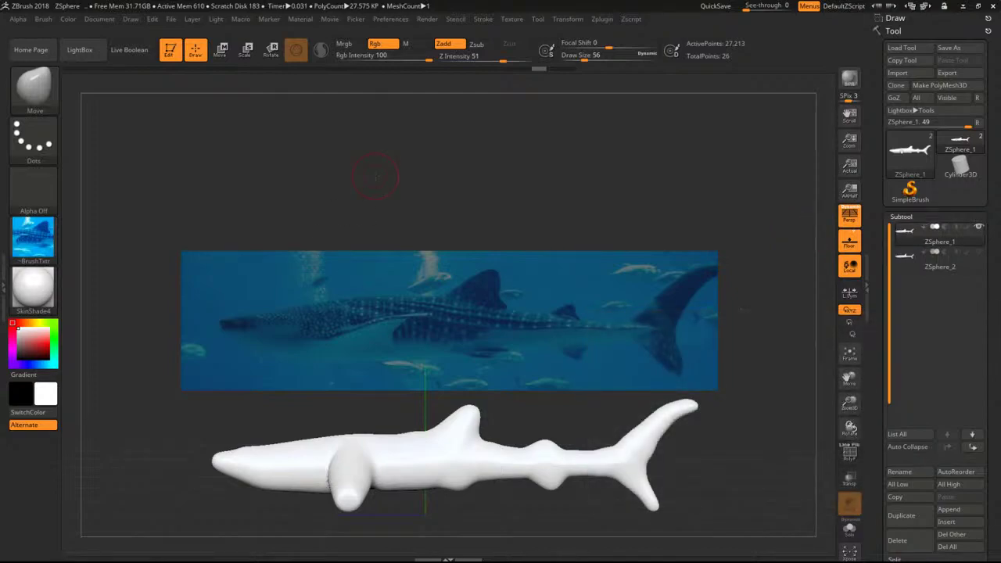
pyautogui.press('ctrl')
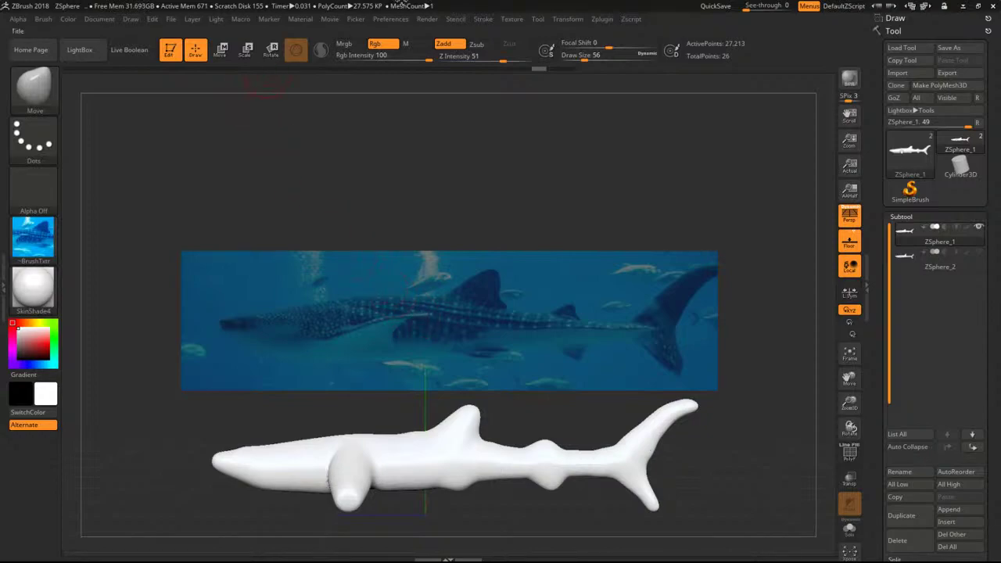
pyautogui.click(485, 21)
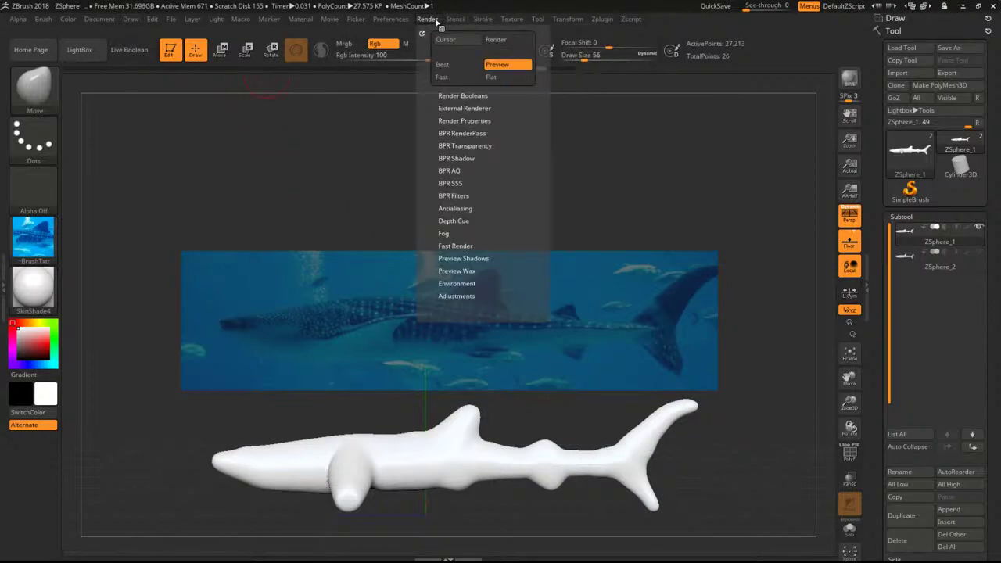
pyautogui.moveTo(510, 19)
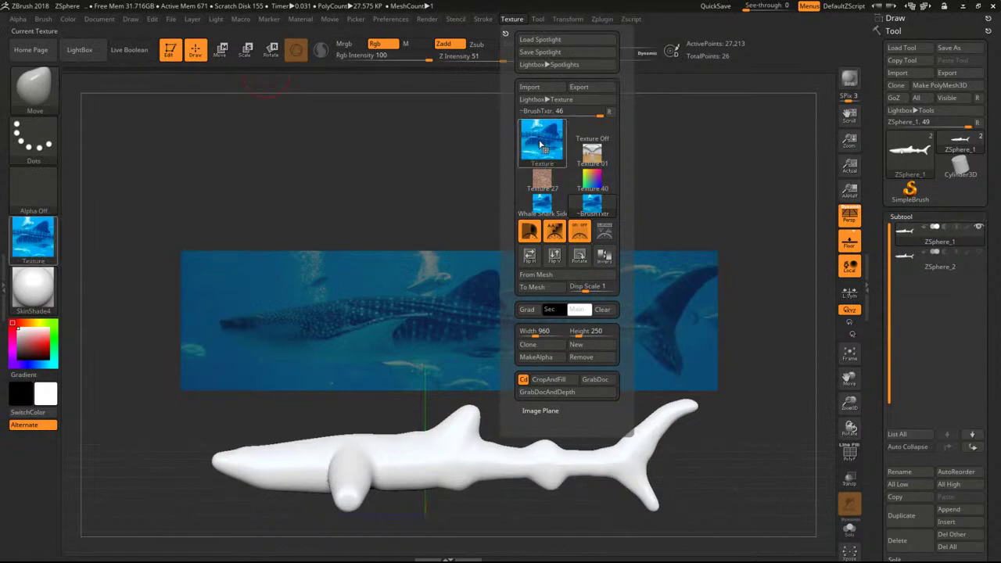
pyautogui.moveTo(540, 144)
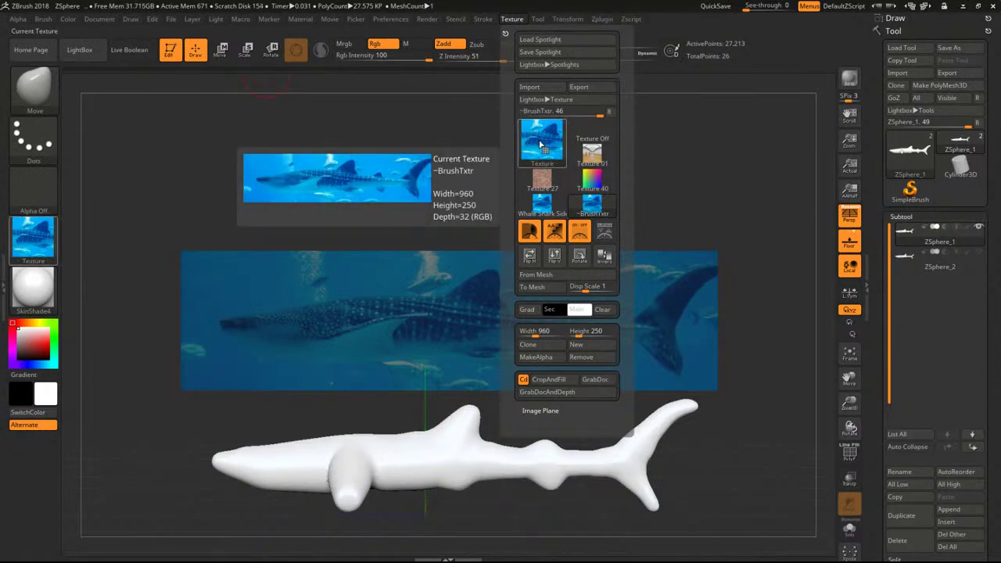
pyautogui.click(540, 145)
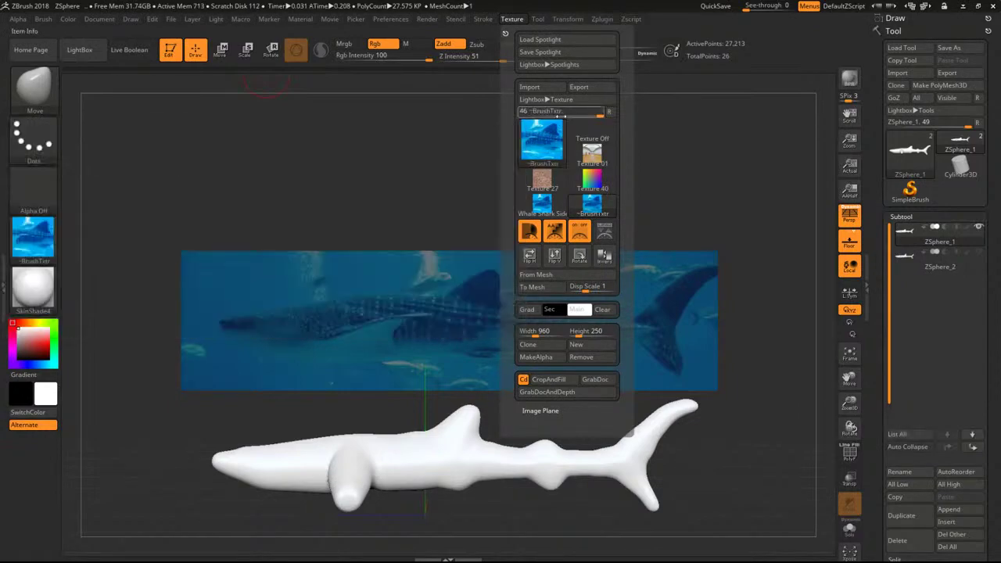
pyautogui.rightClick(459, 336)
pyautogui.click(365, 294)
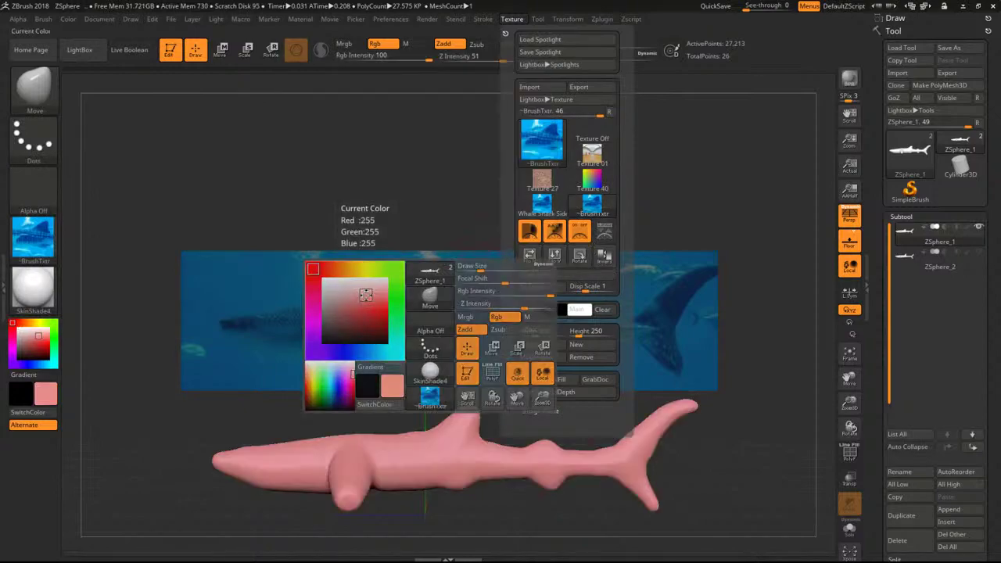
pyautogui.press('space')
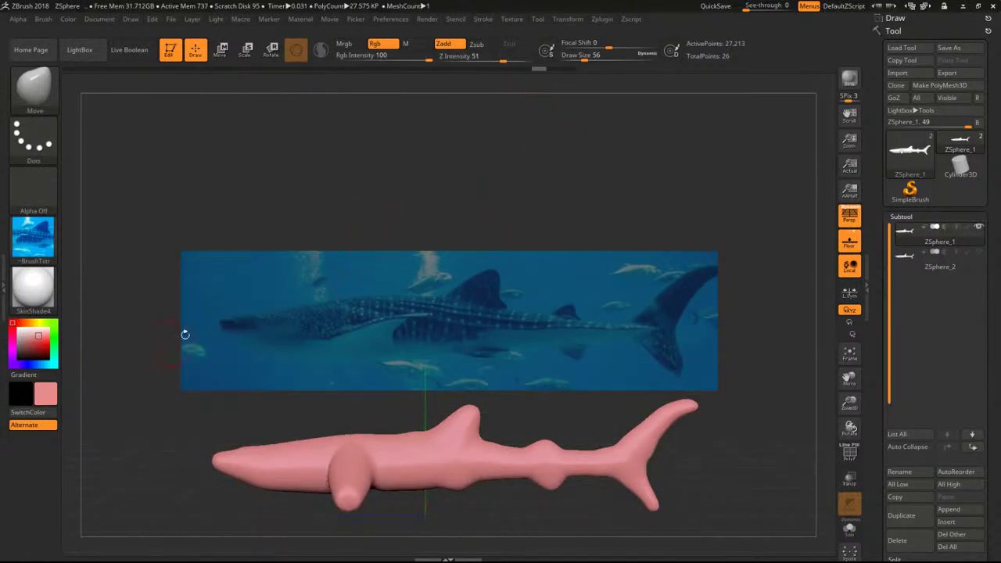
pyautogui.moveTo(23, 333)
pyautogui.mouseDown()
pyautogui.moveTo(5, 327)
pyautogui.moveTo(18, 329)
pyautogui.mouseUp()
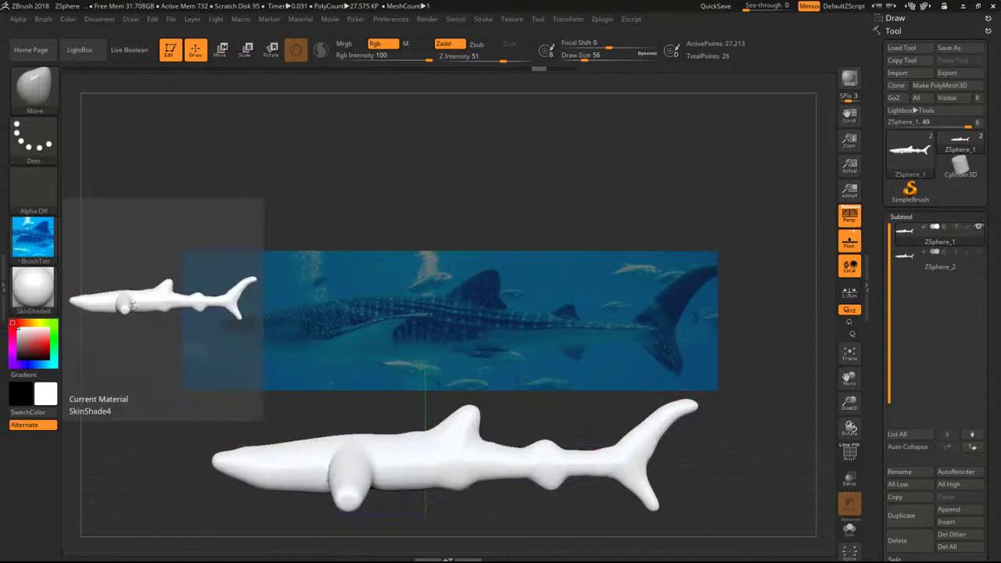
# Set the current texture to Texture Off.
pyautogui.click(33, 235)
pyautogui.click(99, 290)
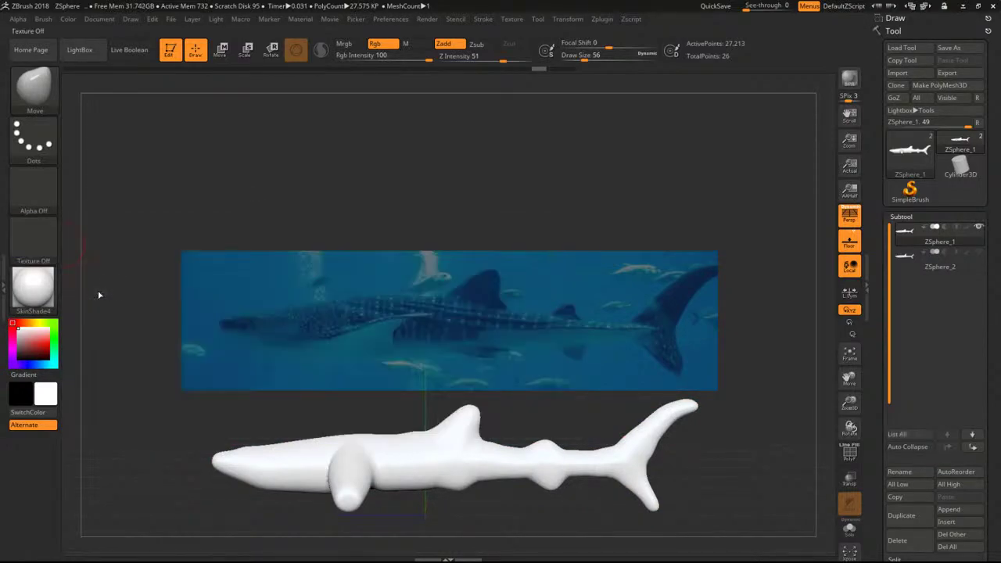
pyautogui.press('space')
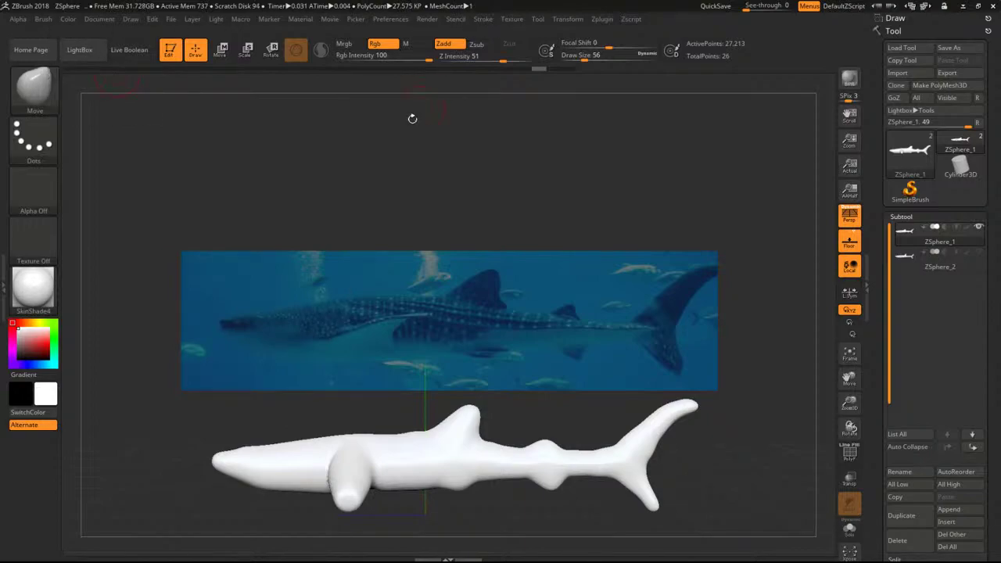
# Fade the side reference image in Spotlight, move it up away from the shark, and leave Spotlight editing.
pyautogui.hotkey('shift', 'z')
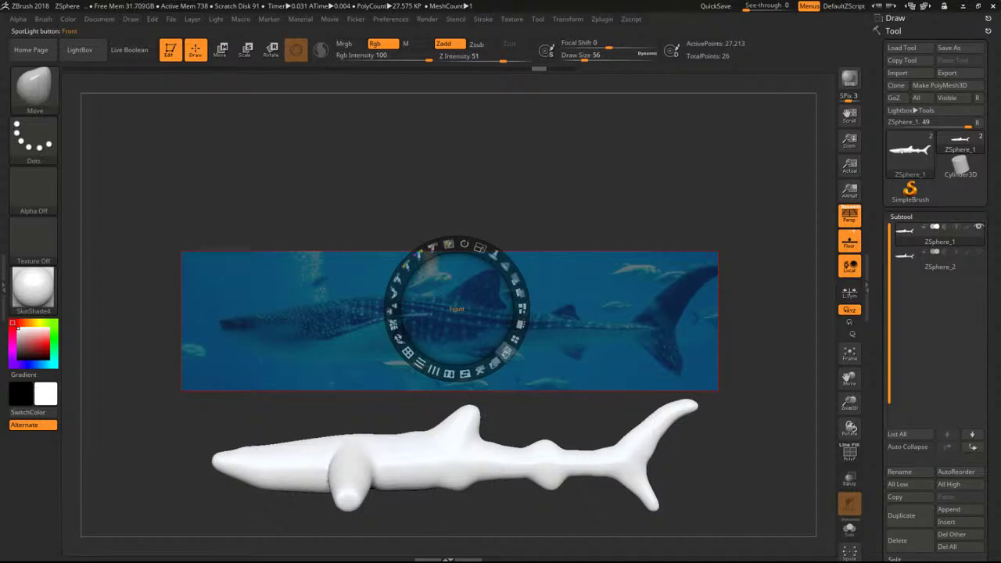
pyautogui.moveTo(515, 279)
pyautogui.moveTo(515, 280); pyautogui.dragTo(395, 312)
pyautogui.moveTo(457, 309); pyautogui.dragTo(171, 146)
pyautogui.moveTo(577, 328); pyautogui.dragTo(573, 299)
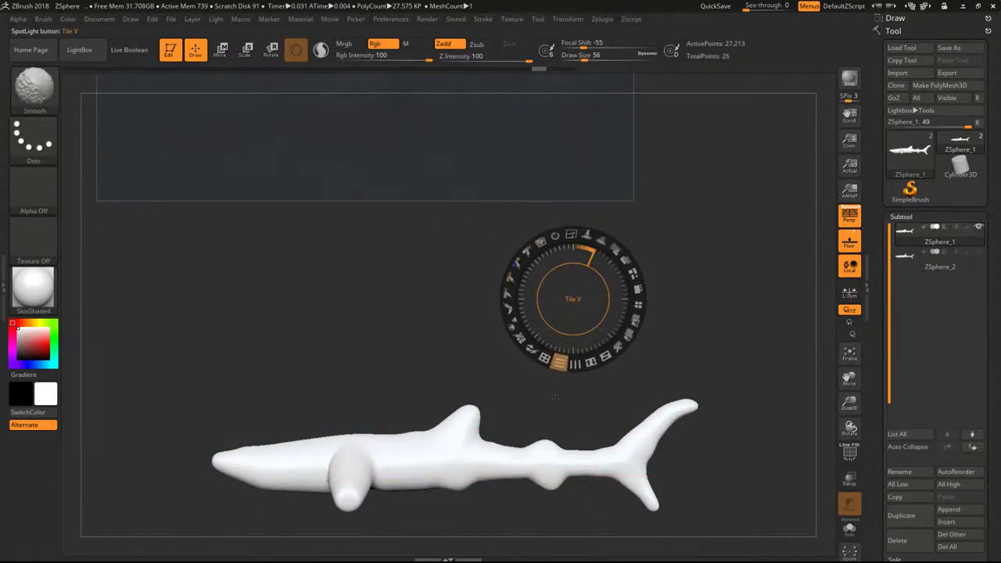
pyautogui.press('z')
pyautogui.keyDown('alt'); pyautogui.moveTo(410, 292); pyautogui.dragTo(438, 223); pyautogui.keyUp('alt')
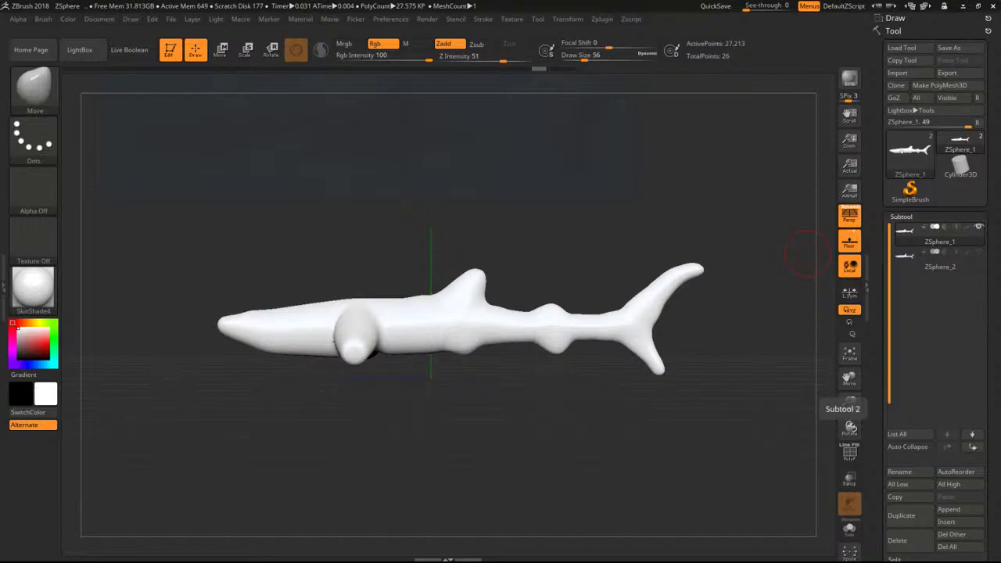
# In top view with a Move draw size of 140, pull the head's sides outward into a broad, blunt shape.
pyautogui.moveTo(634, 200); pyautogui.dragTo(288, 296)
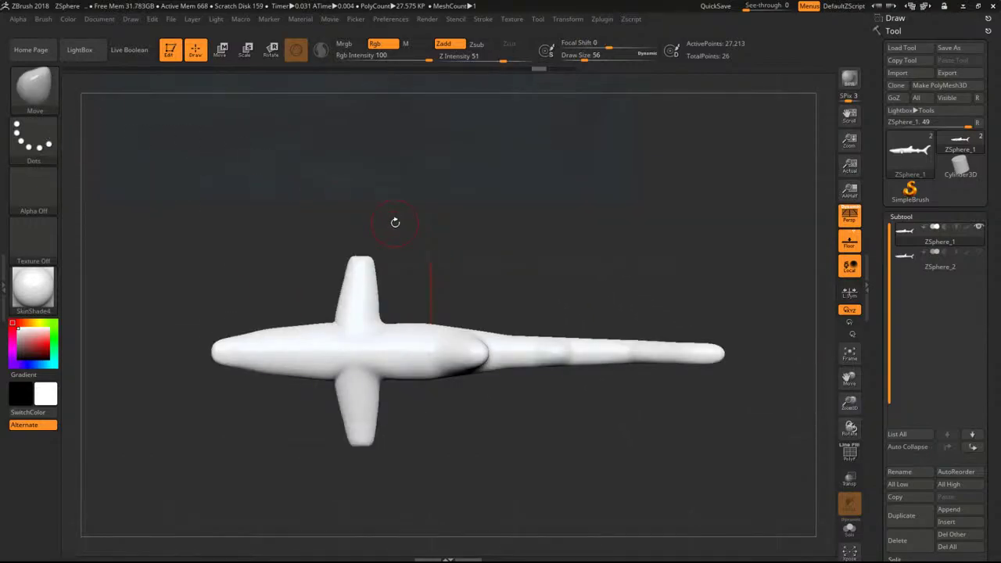
pyautogui.press(']')
pyautogui.press(']')
pyautogui.press(']')
pyautogui.press(']')
pyautogui.press(']')
pyautogui.press(']')
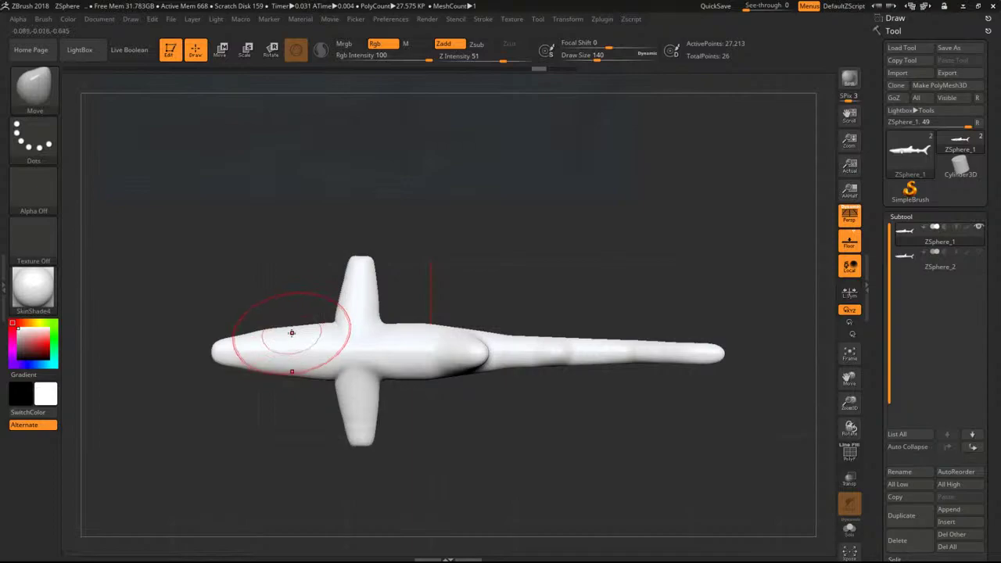
pyautogui.moveTo(960, 145)
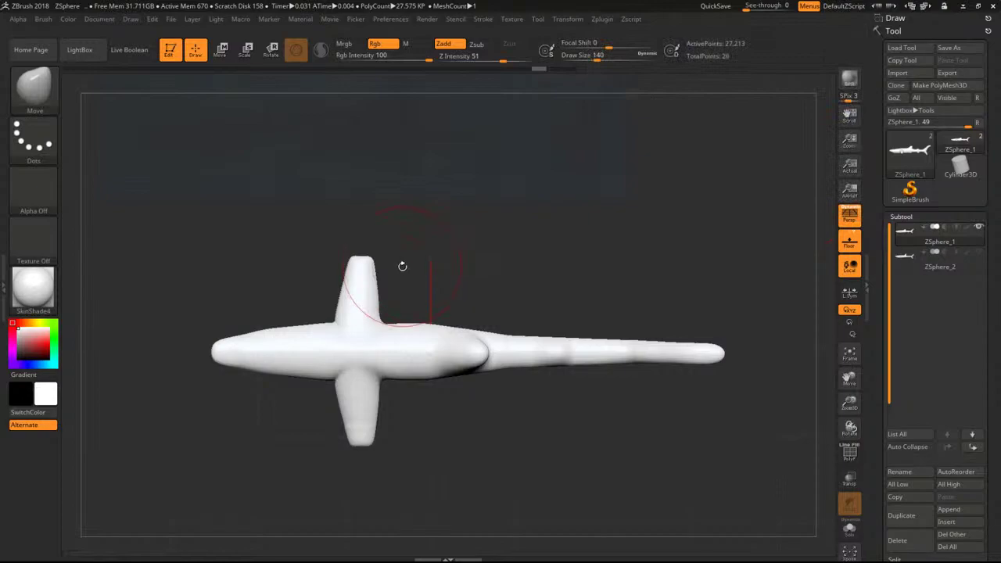
pyautogui.keyDown('alt'); pyautogui.moveTo(424, 265); pyautogui.dragTo(508, 280); pyautogui.keyUp('alt')
pyautogui.keyDown('alt'); pyautogui.moveTo(446, 152); pyautogui.dragTo(561, 268); pyautogui.keyUp('alt')
pyautogui.keyDown('alt'); pyautogui.moveTo(262, 295); pyautogui.dragTo(240, 344); pyautogui.keyUp('alt')
pyautogui.moveTo(164, 397); pyautogui.dragTo(197, 328)
pyautogui.moveTo(285, 375); pyautogui.dragTo(289, 316)
pyautogui.moveTo(382, 351); pyautogui.dragTo(383, 317)
pyautogui.moveTo(382, 285); pyautogui.dragTo(381, 279)
# Smooth the widened head's edge and even out its notch with a Move draw size of 100.
pyautogui.moveTo(308, 329)
pyautogui.keyDown('shift'); pyautogui.mouseDown()
pyautogui.moveTo(340, 318)
pyautogui.moveTo(301, 318)
pyautogui.moveTo(286, 303)
pyautogui.moveTo(247, 313)
pyautogui.mouseUp(); pyautogui.keyUp('shift')
pyautogui.press('[')
pyautogui.press('[')
pyautogui.press('[')
pyautogui.press('[')
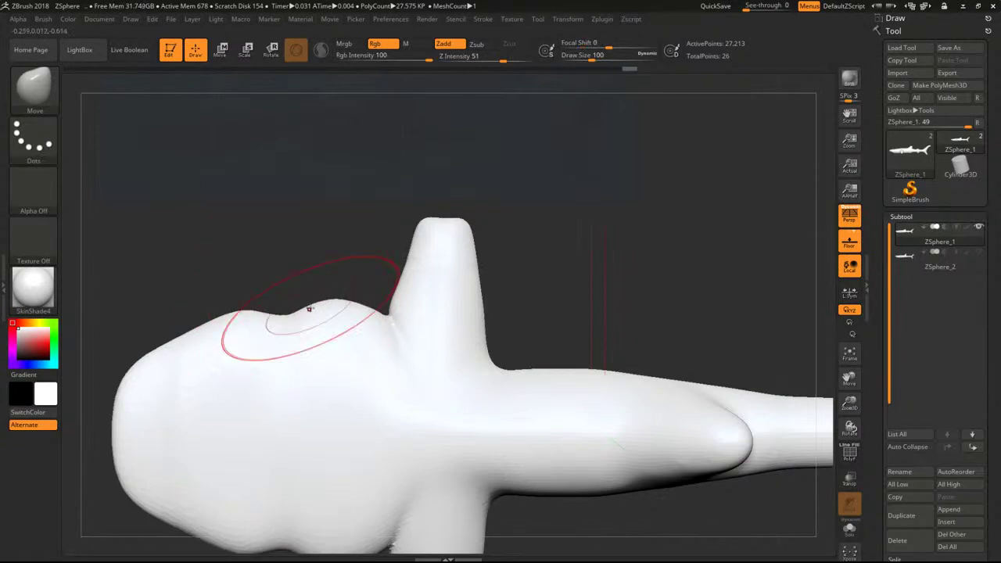
# With a Move draw size of 52, refine the head's outline and sweep the pectoral fins backward into pointed tips.
pyautogui.press('[')
pyautogui.press('[')
pyautogui.press('[')
pyautogui.press('[')
pyautogui.press('[')
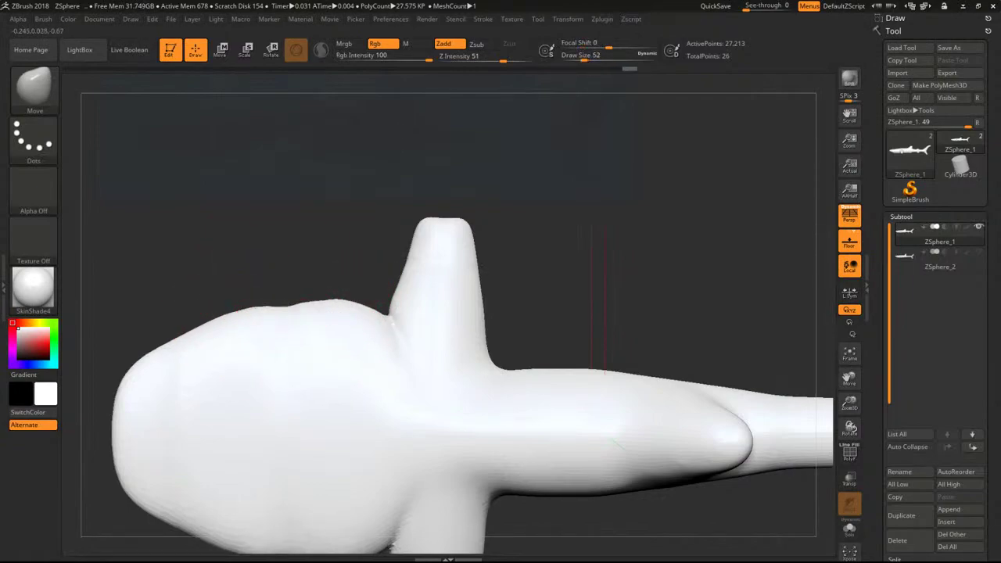
pyautogui.keyDown('alt'); pyautogui.moveTo(593, 289); pyautogui.dragTo(583, 258); pyautogui.keyUp('alt')
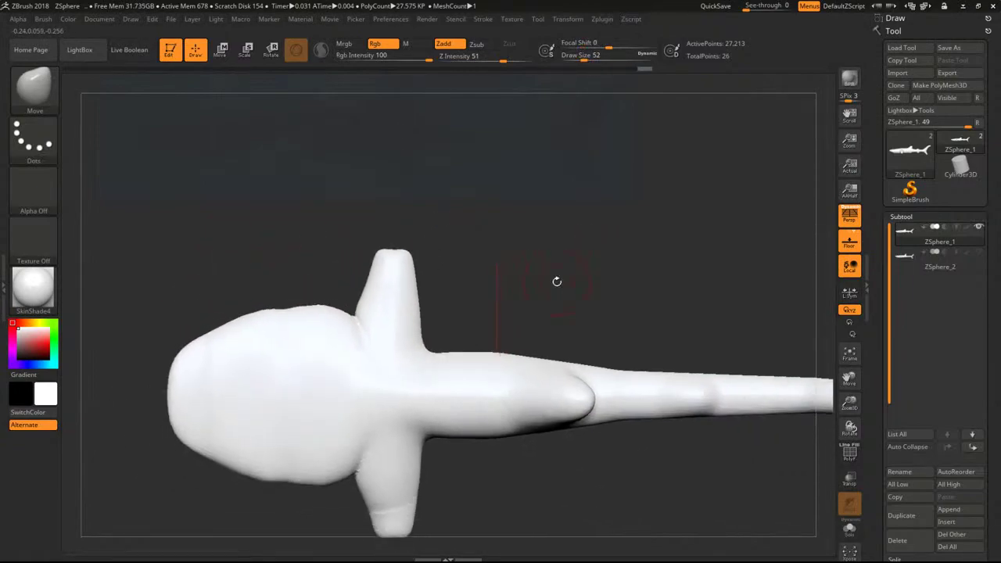
pyautogui.keyDown('alt'); pyautogui.moveTo(445, 480); pyautogui.dragTo(439, 388); pyautogui.keyUp('alt')
pyautogui.moveTo(392, 444); pyautogui.dragTo(417, 479)
pyautogui.moveTo(365, 408); pyautogui.dragTo(358, 412)
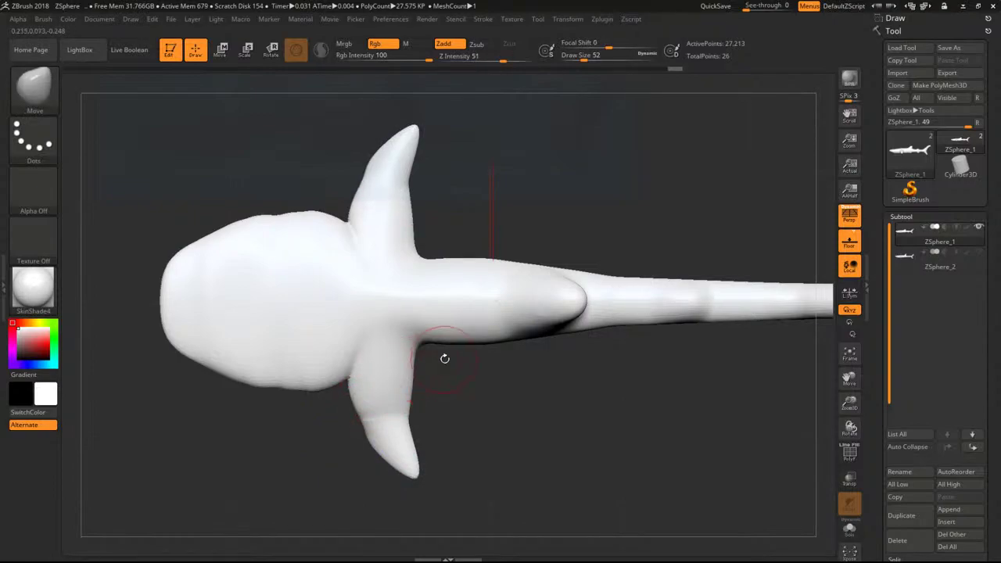
# Enlarge the Move draw size up to 140 and pull the body's flanks outward from the pectoral fins to the dorsal fin.
pyautogui.press(']')
pyautogui.press(']')
pyautogui.press(']')
pyautogui.press(']')
pyautogui.press(']')
pyautogui.moveTo(429, 342); pyautogui.dragTo(446, 408)
pyautogui.press(']')
pyautogui.press(']')
pyautogui.press(']')
pyautogui.moveTo(493, 345); pyautogui.dragTo(507, 382)
pyautogui.moveTo(559, 341); pyautogui.dragTo(564, 370)
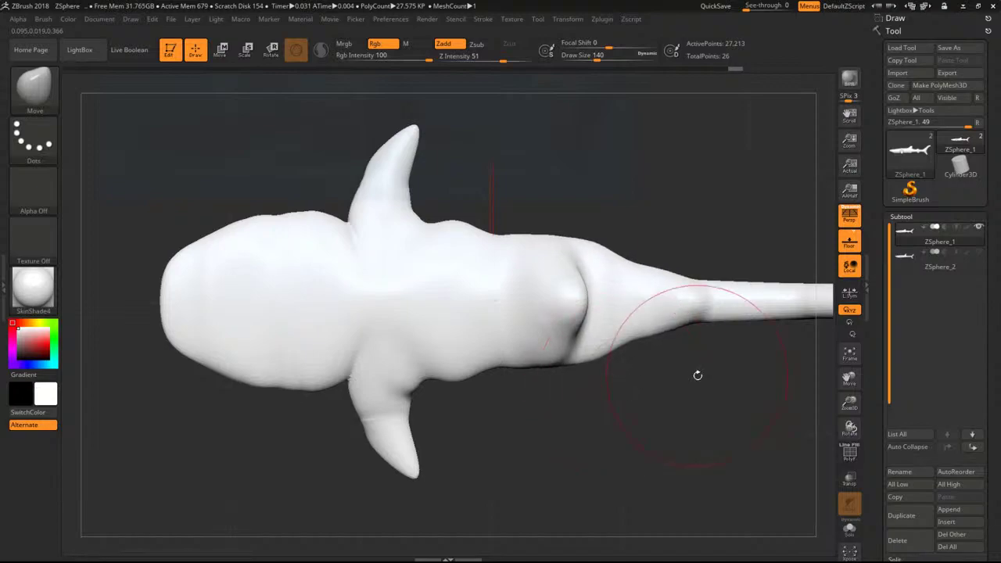
# In top view with a Move draw size of 140, pull the tail's flanks outward behind the dorsal fin into a gradual taper.
pyautogui.keyDown('alt'); pyautogui.moveTo(695, 373); pyautogui.dragTo(520, 373); pyautogui.keyUp('alt')
pyautogui.moveTo(495, 342); pyautogui.dragTo(508, 351)
pyautogui.moveTo(572, 338)
pyautogui.mouseDown()
pyautogui.moveTo(579, 349)
pyautogui.moveTo(626, 343)
pyautogui.mouseUp()
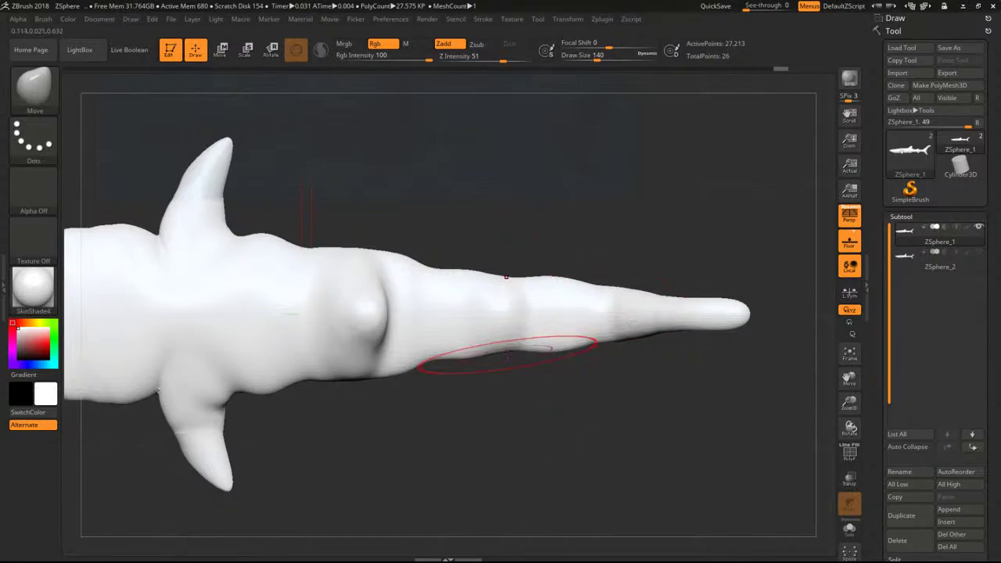
pyautogui.moveTo(504, 350); pyautogui.dragTo(507, 360)
pyautogui.moveTo(430, 359); pyautogui.dragTo(432, 368)
pyautogui.moveTo(631, 331); pyautogui.dragTo(635, 343)
# Reduce the Move draw size, then reshape the broad dorsal fin and smooth its surface.
pyautogui.keyDown('alt'); pyautogui.moveTo(619, 478); pyautogui.dragTo(562, 356); pyautogui.keyUp('alt')
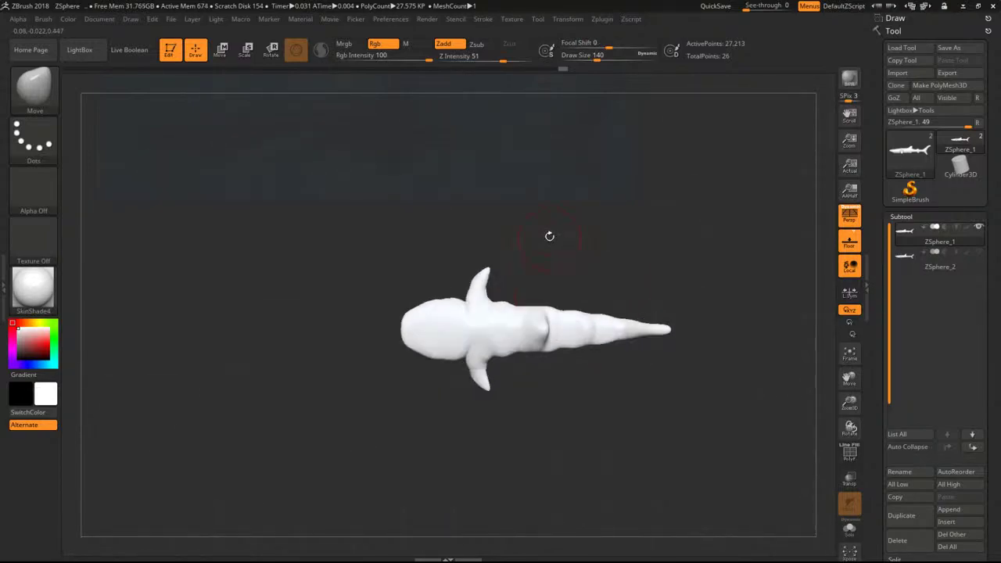
pyautogui.keyDown('alt'); pyautogui.moveTo(550, 237); pyautogui.dragTo(540, 321); pyautogui.keyUp('alt')
pyautogui.moveTo(761, 262); pyautogui.dragTo(559, 184)
pyautogui.moveTo(705, 407); pyautogui.dragTo(687, 312)
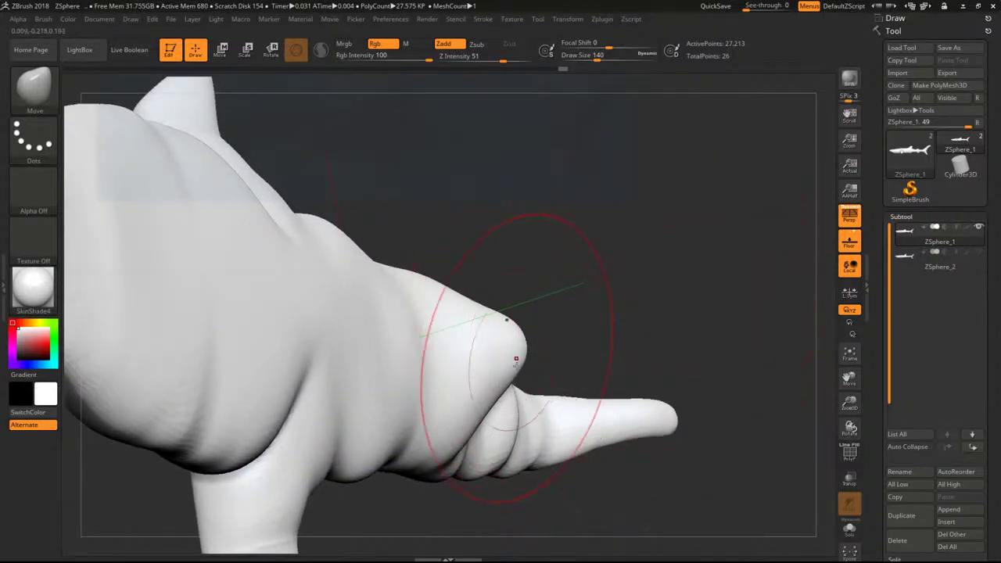
pyautogui.press('[')
pyautogui.press('[')
pyautogui.press('[')
pyautogui.press('[')
pyautogui.press('[')
pyautogui.press('[')
pyautogui.moveTo(484, 386); pyautogui.dragTo(474, 322)
pyautogui.moveTo(494, 396)
pyautogui.mouseDown()
pyautogui.moveTo(480, 343)
pyautogui.moveTo(513, 340)
pyautogui.mouseUp()
pyautogui.moveTo(625, 333)
pyautogui.mouseDown()
pyautogui.moveTo(494, 325)
pyautogui.moveTo(514, 352)
pyautogui.mouseUp()
pyautogui.moveTo(520, 410)
pyautogui.keyDown('shift'); pyautogui.mouseDown()
pyautogui.moveTo(525, 400)
pyautogui.moveTo(546, 446)
pyautogui.mouseUp(); pyautogui.keyUp('shift')
pyautogui.moveTo(759, 268); pyautogui.dragTo(754, 276)
pyautogui.moveTo(769, 362); pyautogui.dragTo(696, 325, button='right')
# Return the Move draw size to 140 and frame the whole shark in side view.
pyautogui.press(']')
pyautogui.press(']')
pyautogui.press(']')
pyautogui.press(']')
pyautogui.moveTo(692, 410)
pyautogui.mouseDown()
pyautogui.moveTo(692, 394)
pyautogui.moveTo(749, 434)
pyautogui.mouseUp()
pyautogui.moveTo(783, 347); pyautogui.dragTo(552, 300)
pyautogui.press('f')
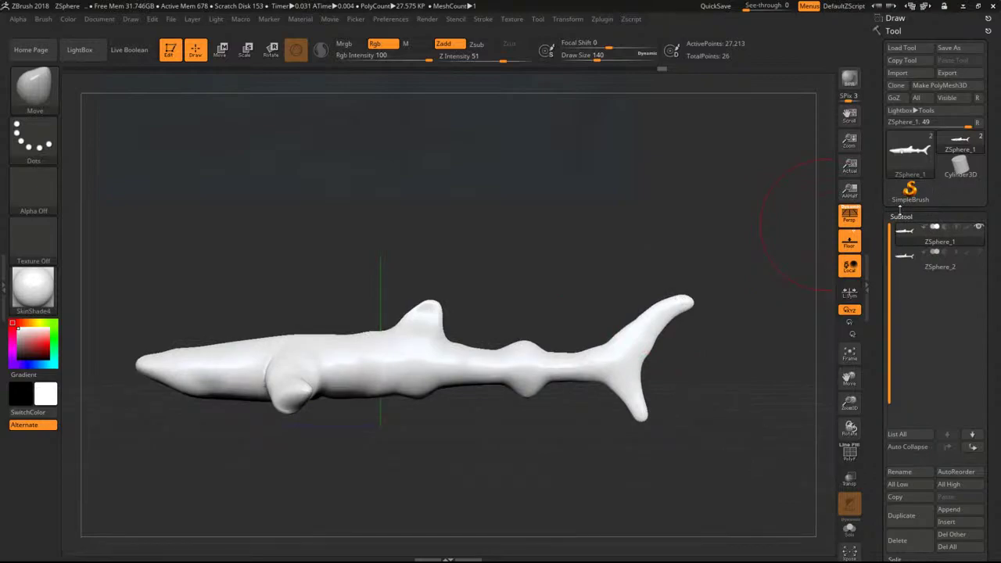
pyautogui.click(901, 215)
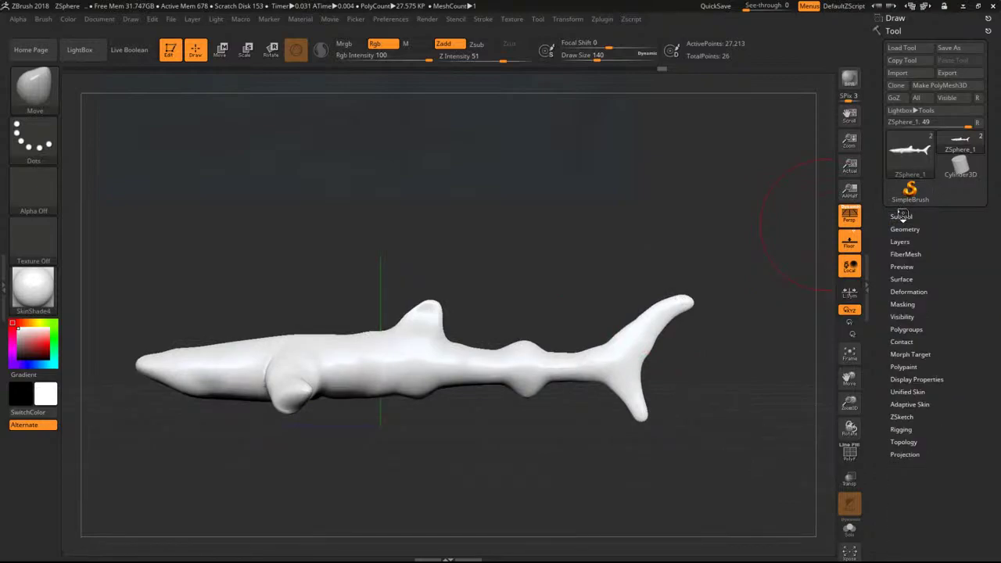
pyautogui.click(901, 216)
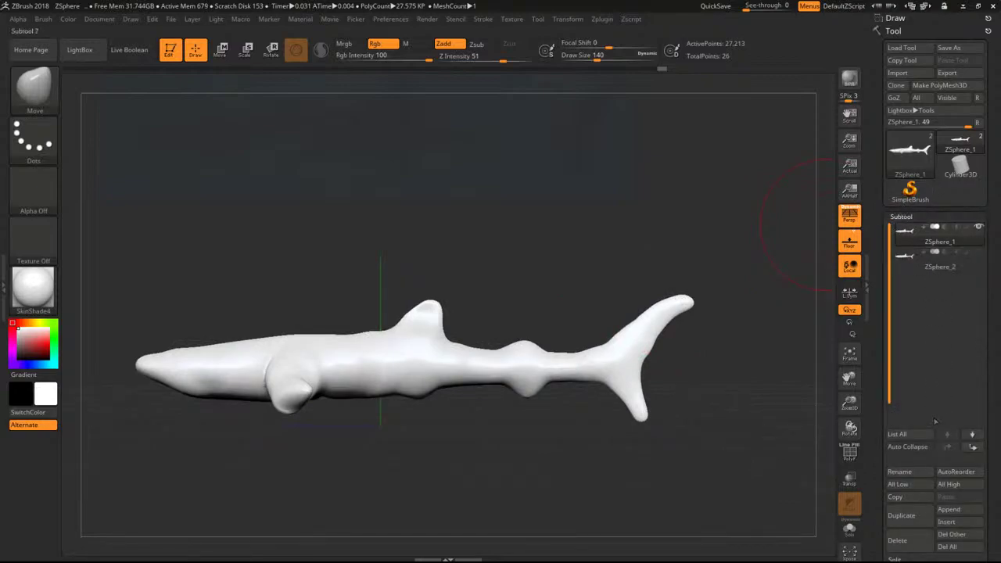
pyautogui.click(902, 216)
pyautogui.click(905, 230)
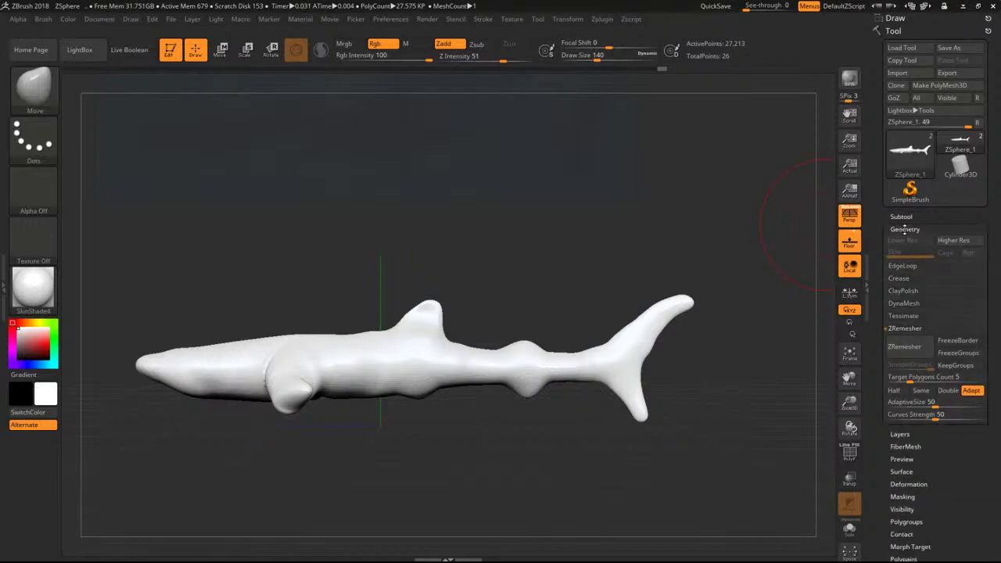
pyautogui.click(905, 229)
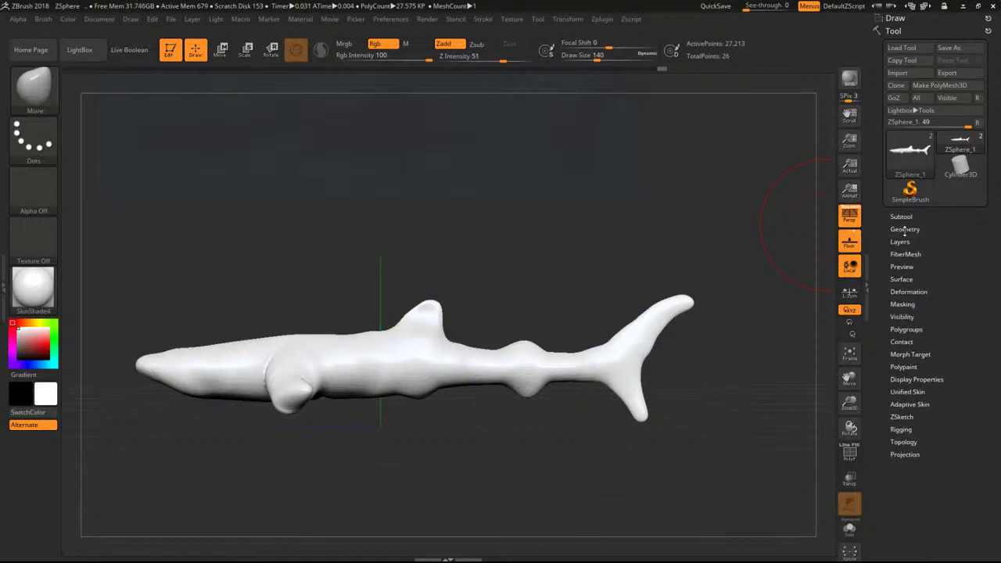
pyautogui.click(908, 292)
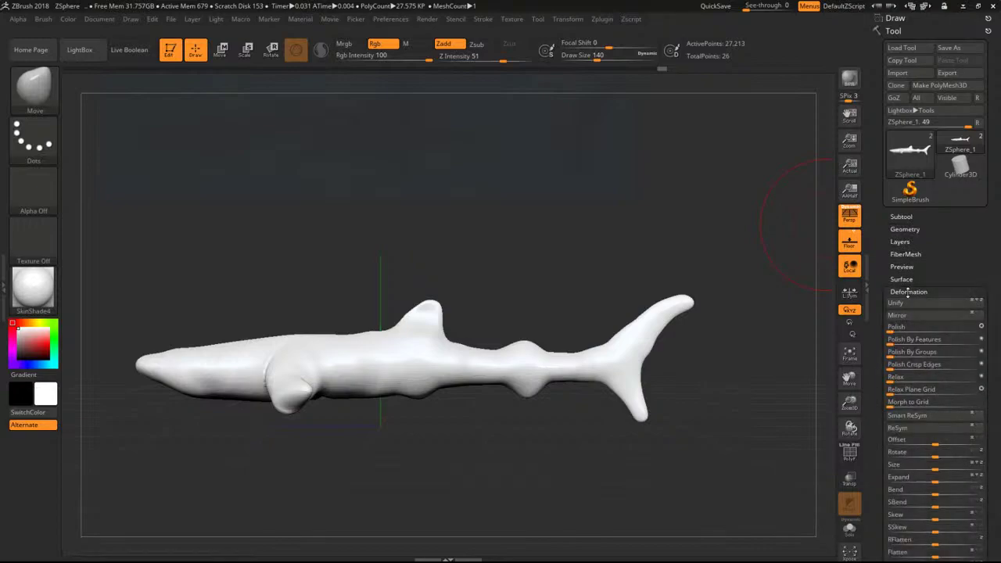
pyautogui.click(908, 292)
# Run ZRemesher on the shark with a target polygons count of 5.
pyautogui.click(905, 229)
pyautogui.click(913, 354)
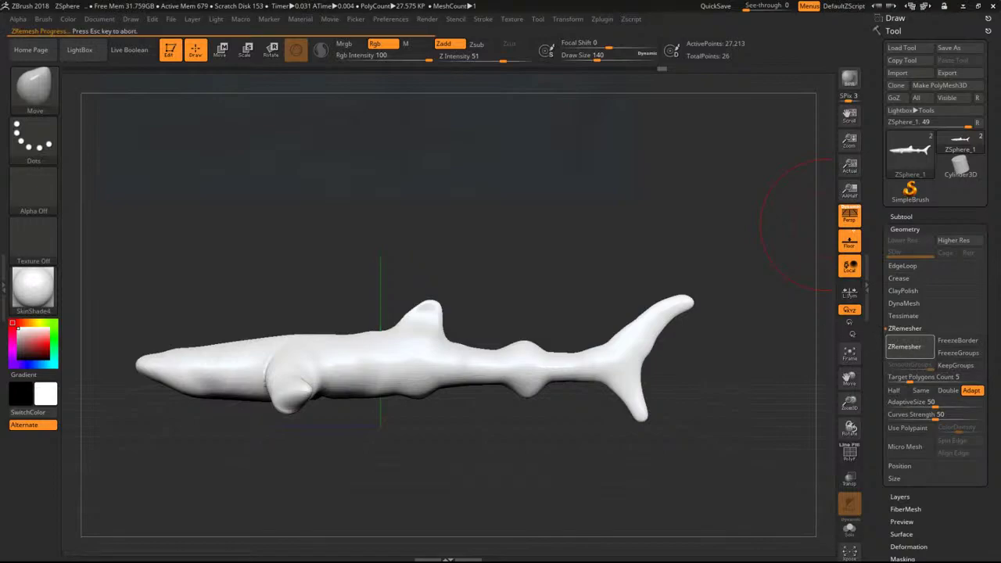
pyautogui.click(911, 352)
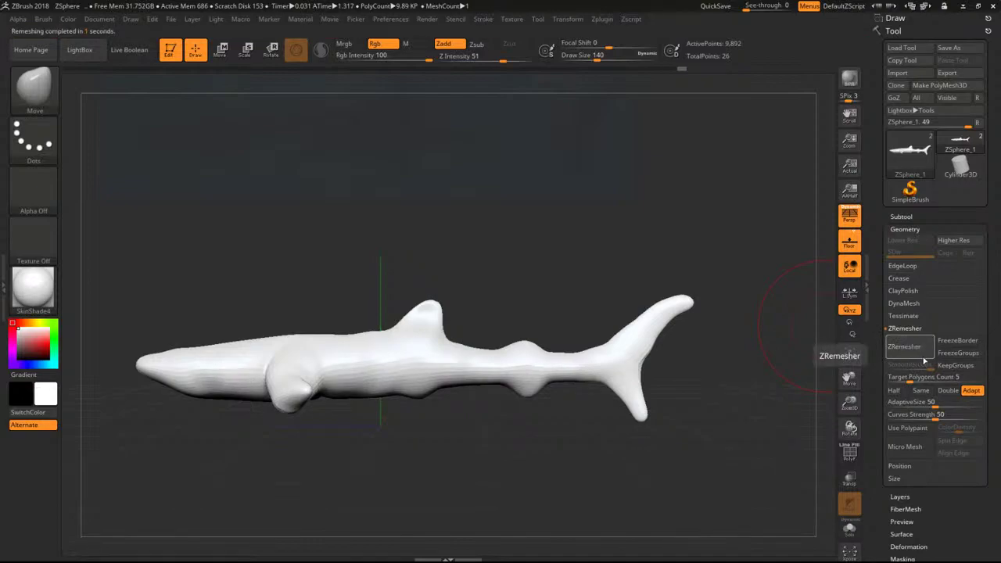
# Set ZRemesher to Half and remesh the shark twice to lower its polygon density further.
pyautogui.click(894, 390)
pyautogui.click(902, 350)
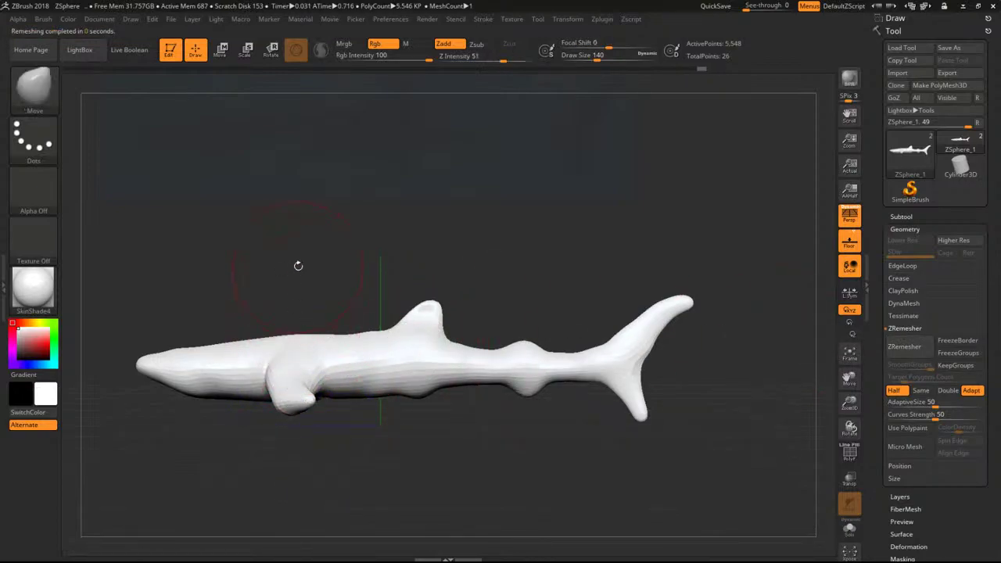
pyautogui.keyDown('alt'); pyautogui.moveTo(298, 266); pyautogui.dragTo(323, 358); pyautogui.keyUp('alt')
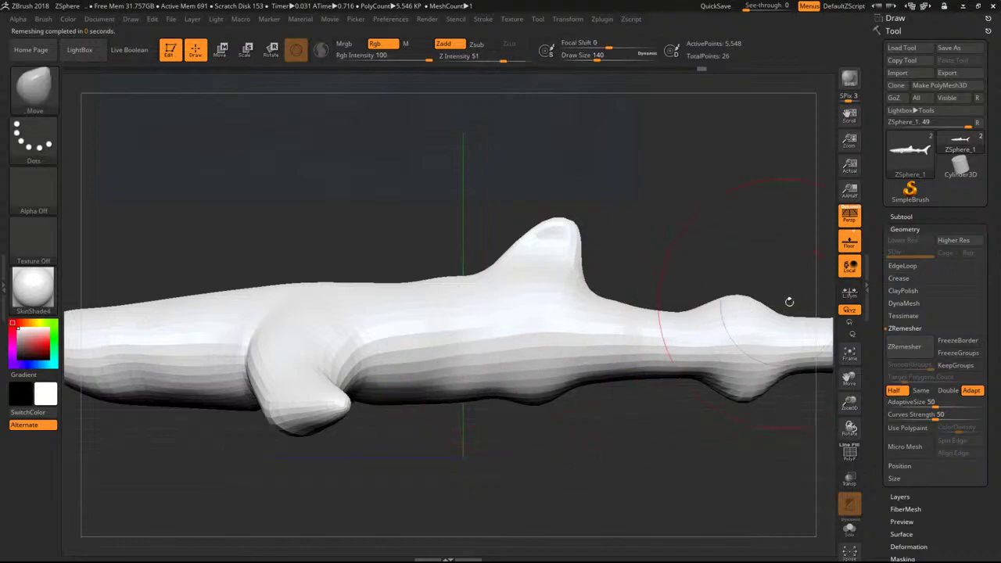
pyautogui.click(906, 354)
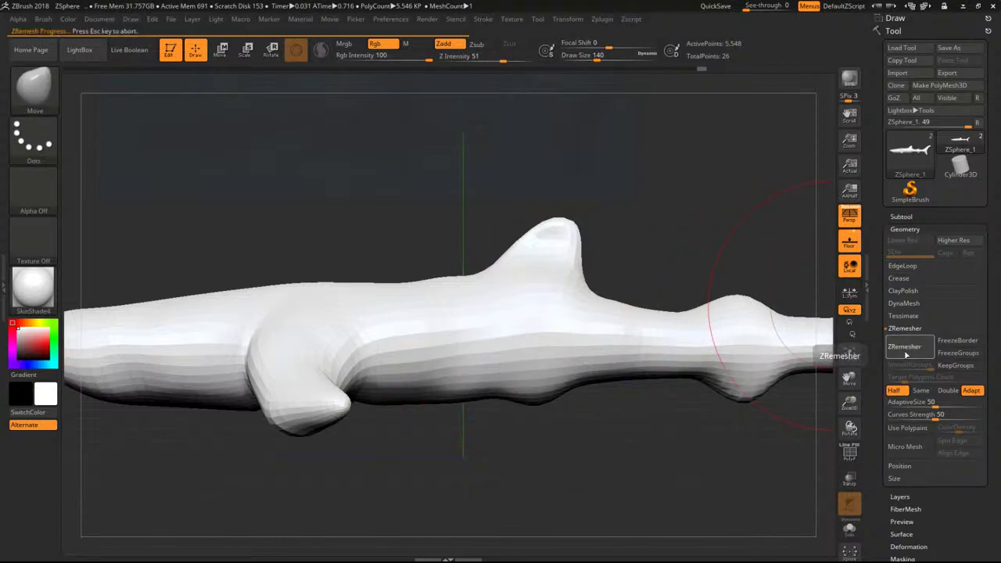
pyautogui.click(906, 354)
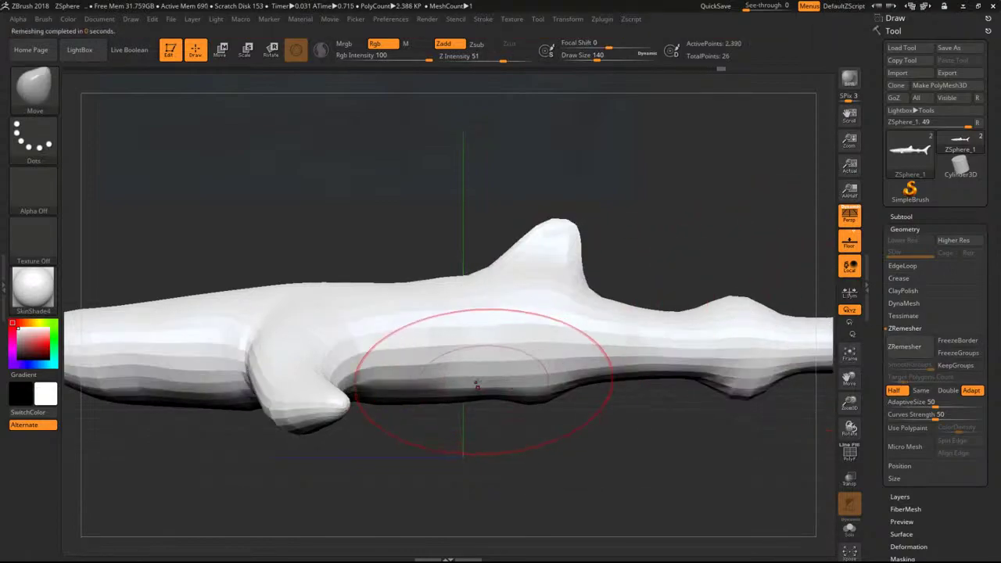
# Try pulling the belly beneath the dorsal fin downward with the Move brush, undo it, and inspect the underside.
pyautogui.moveTo(544, 394); pyautogui.dragTo(537, 419)
pyautogui.hotkey('ctrl', 'z')
pyautogui.moveTo(493, 469)
pyautogui.mouseDown()
pyautogui.moveTo(529, 406)
pyautogui.moveTo(521, 405)
pyautogui.mouseUp()
pyautogui.keyDown('shift'); pyautogui.moveTo(582, 391); pyautogui.dragTo(518, 411); pyautogui.keyUp('shift')
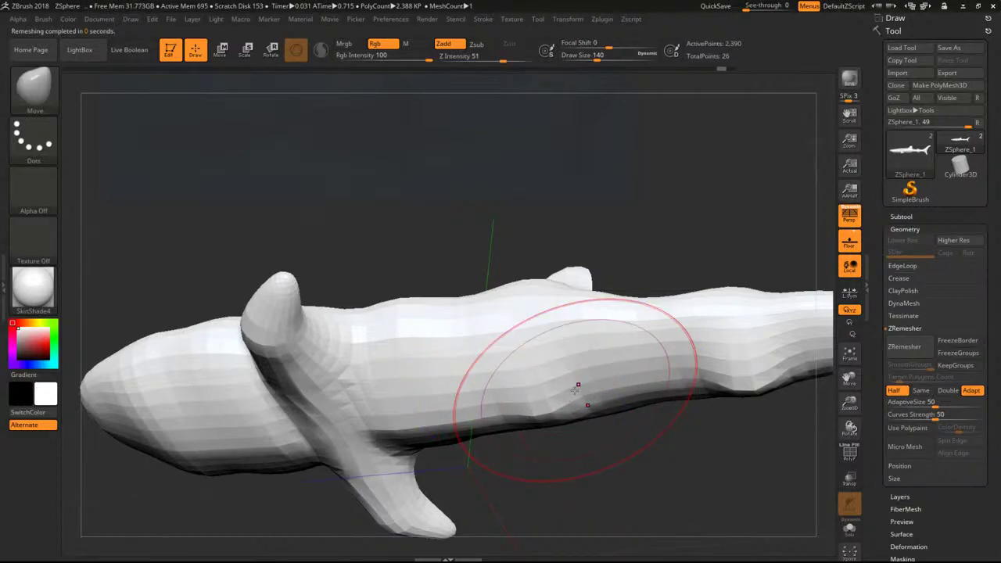
pyautogui.press('b')
pyautogui.press('c')
pyautogui.press('b')
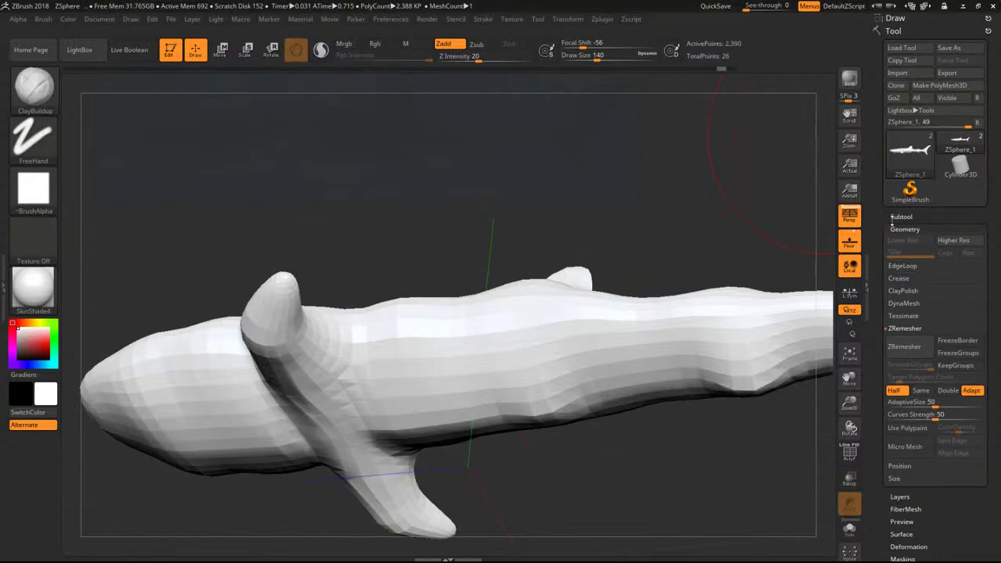
pyautogui.click(902, 217)
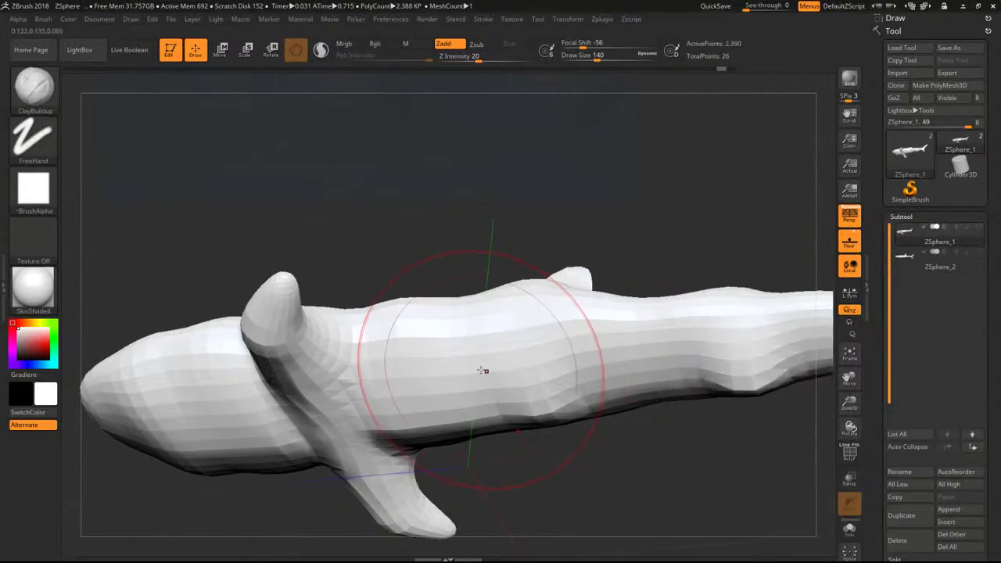
pyautogui.click(910, 265)
pyautogui.click(907, 239)
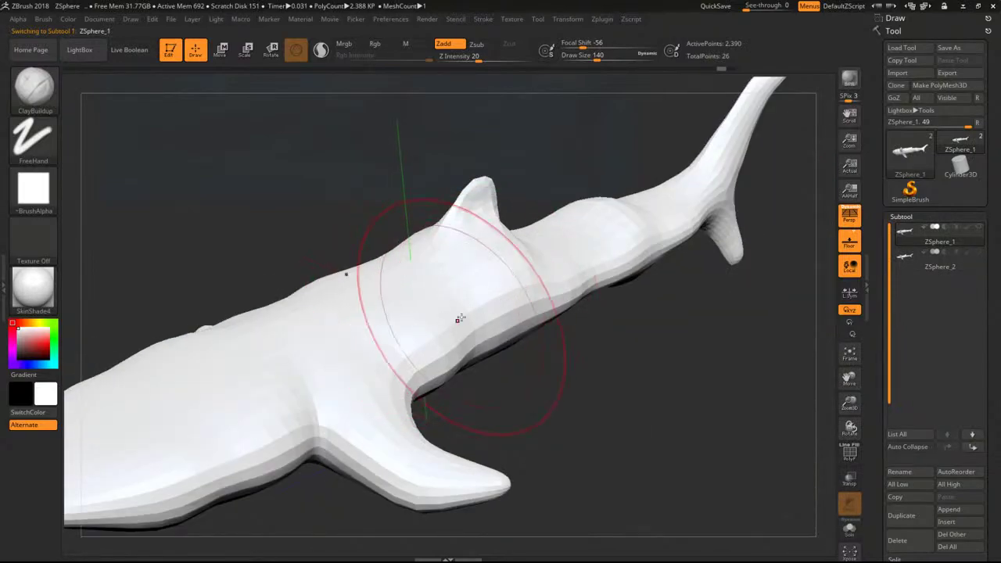
pyautogui.press('b')
pyautogui.press('m')
pyautogui.press('v')
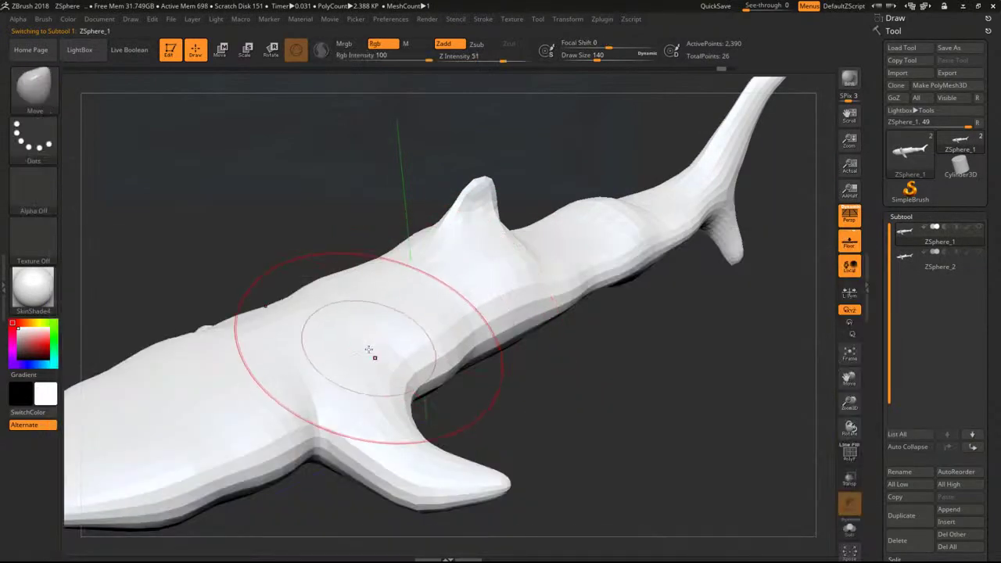
# Switch to the Standard brush and return to a side view of the shark.
pyautogui.press('b')
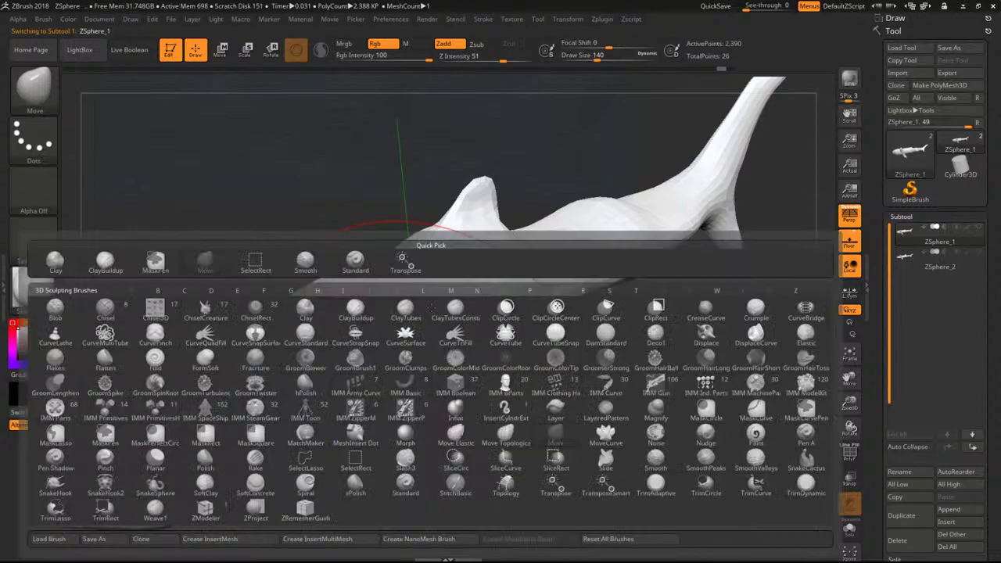
pyautogui.press('s')
pyautogui.press('t')
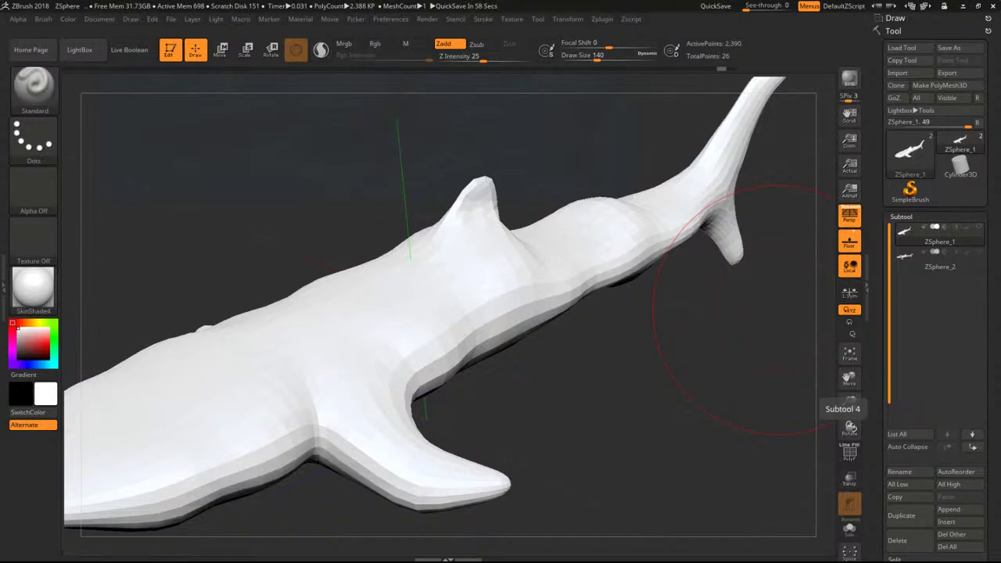
pyautogui.moveTo(739, 338); pyautogui.dragTo(673, 338)
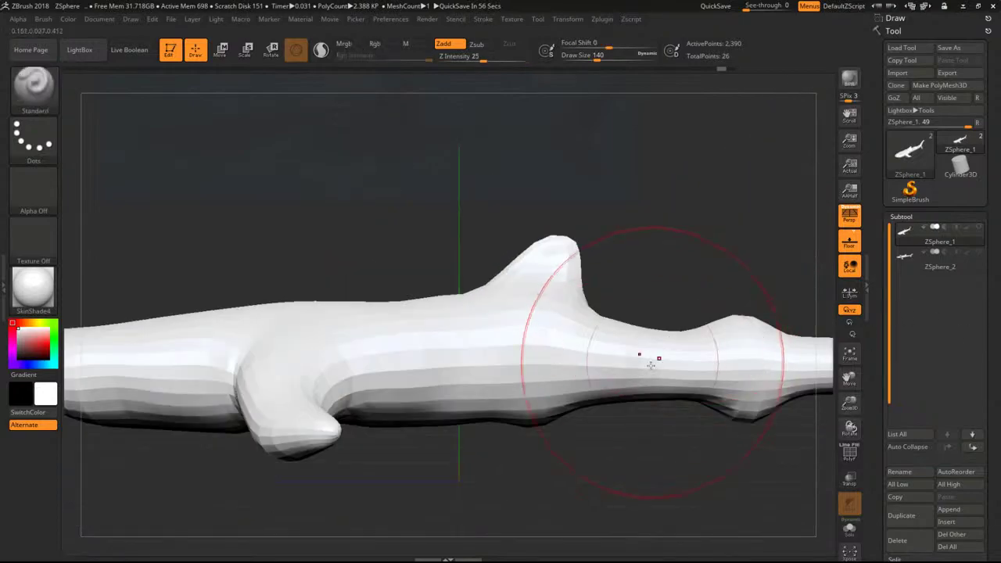
pyautogui.moveTo(636, 446)
pyautogui.keyDown('alt'); pyautogui.mouseDown()
pyautogui.moveTo(534, 447)
pyautogui.moveTo(545, 396)
pyautogui.moveTo(553, 450)
pyautogui.mouseUp(); pyautogui.keyUp('alt')
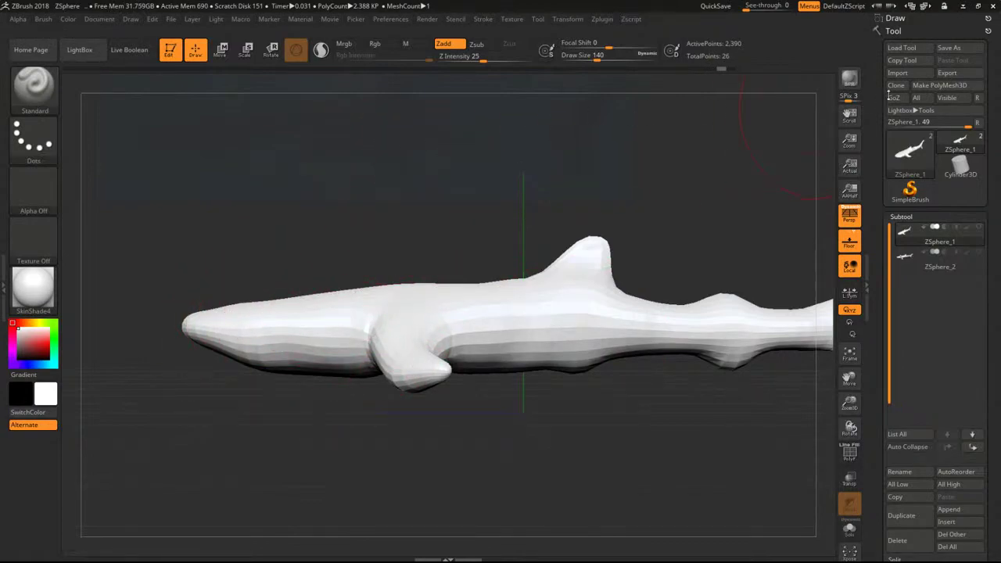
# Export the shark mesh in OBJ format to New Volume (D:) under the name "Whale Shark Chewed Up".
pyautogui.click(949, 72)
pyautogui.click(61, 354)
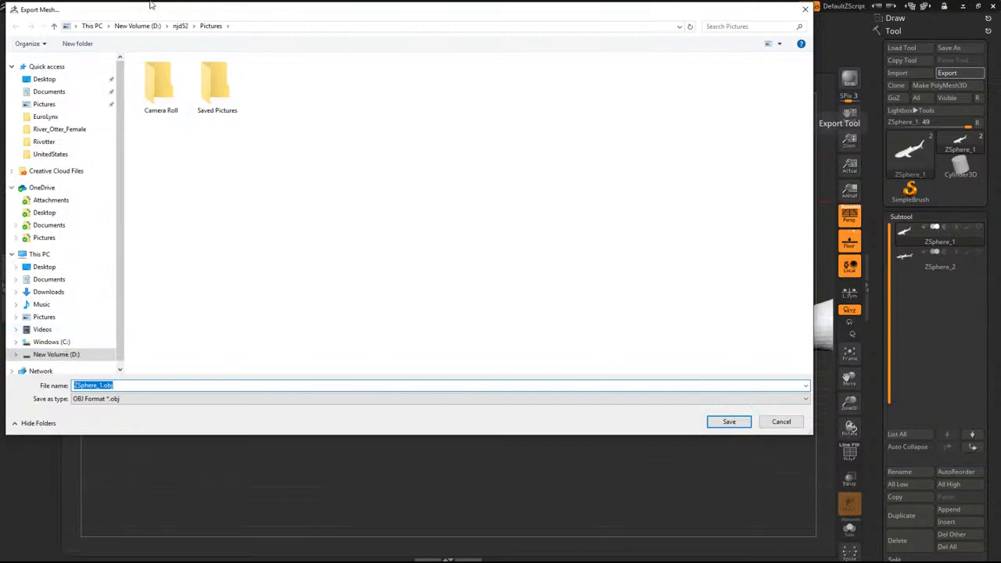
pyautogui.write('Whale Shark')
pyautogui.click(134, 387)
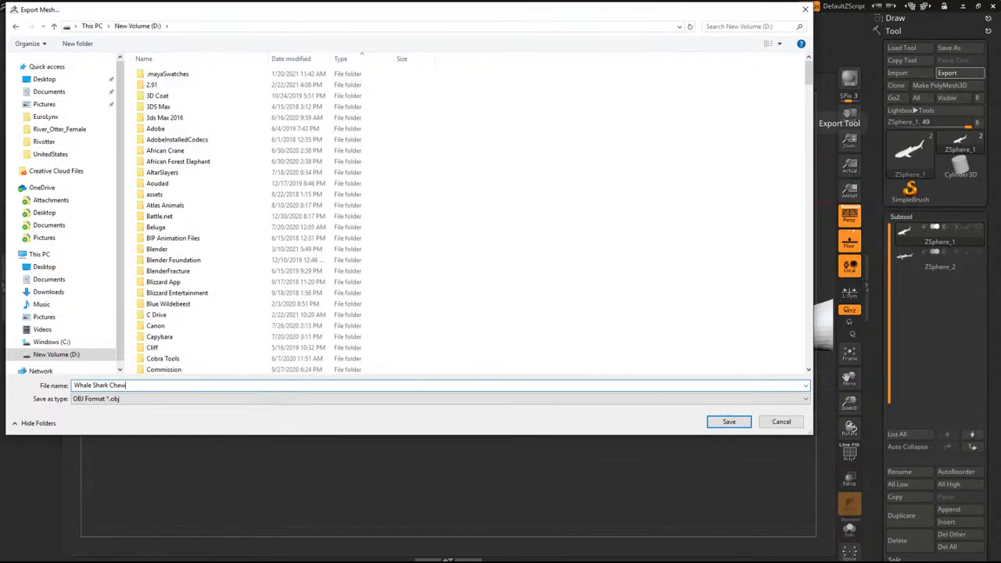
pyautogui.write('Chewed Up')
pyautogui.press('Return')
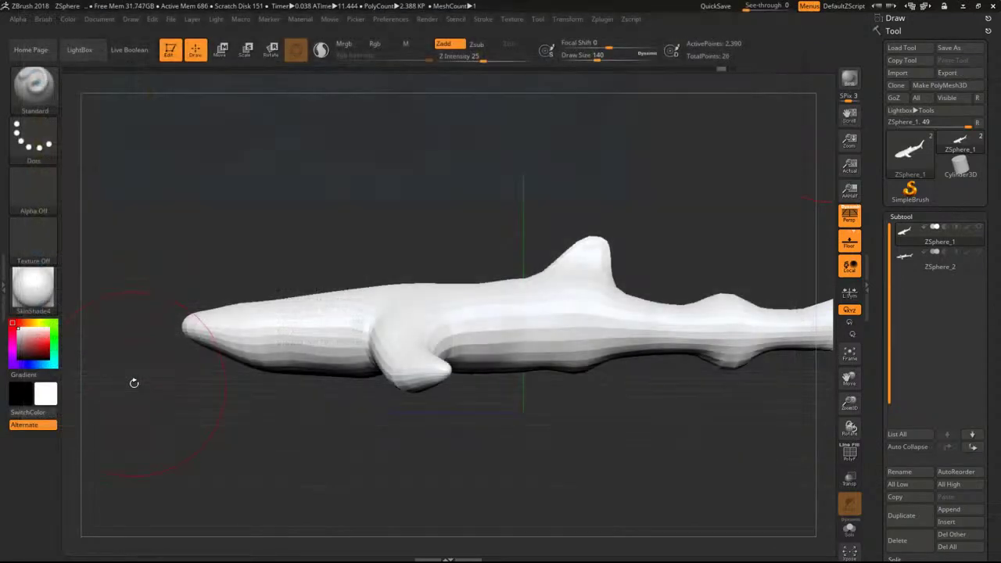
pyautogui.moveTo(939, 260)
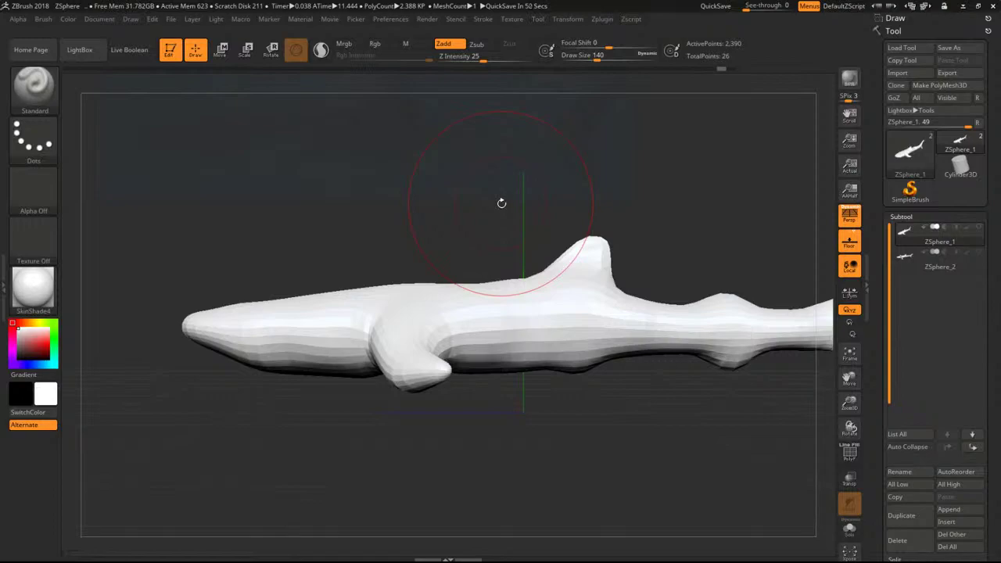
pyautogui.keyDown('alt'); pyautogui.moveTo(521, 204); pyautogui.dragTo(402, 199); pyautogui.keyUp('alt')
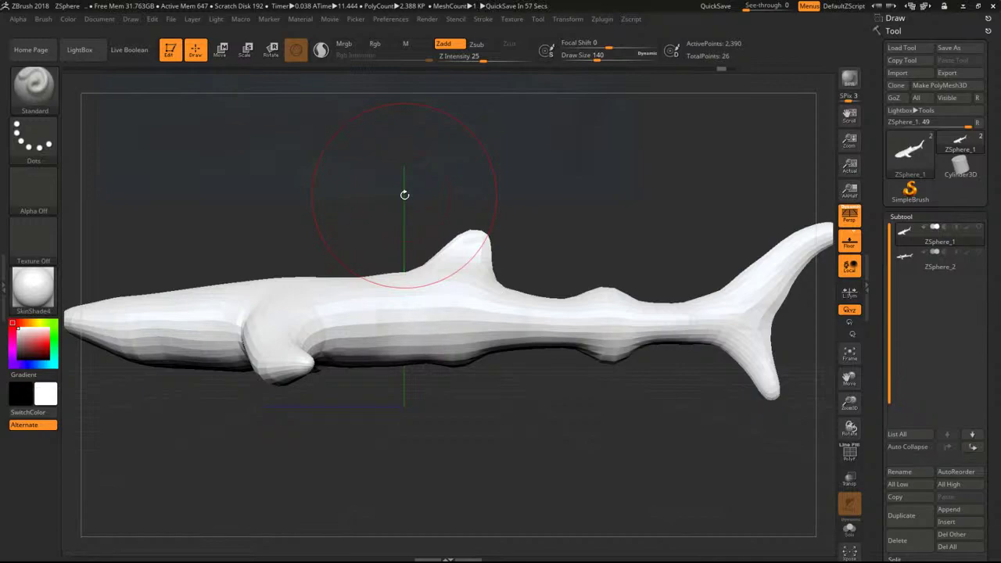
pyautogui.moveTo(404, 194)
pyautogui.mouseDown()
pyautogui.moveTo(403, 212)
pyautogui.moveTo(349, 212)
pyautogui.mouseUp()
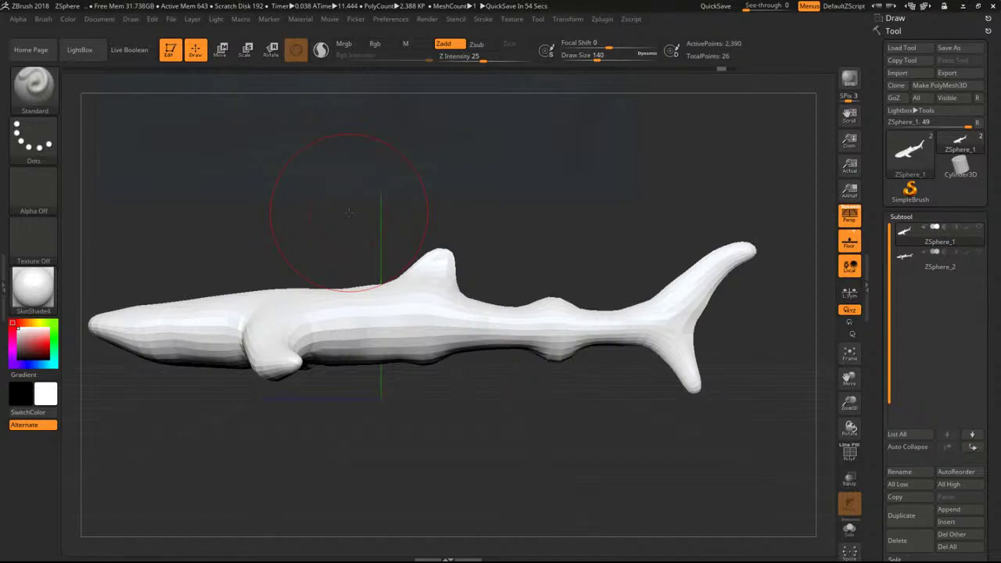
pyautogui.keyDown('alt'); pyautogui.moveTo(349, 213); pyautogui.dragTo(391, 214); pyautogui.keyUp('alt')
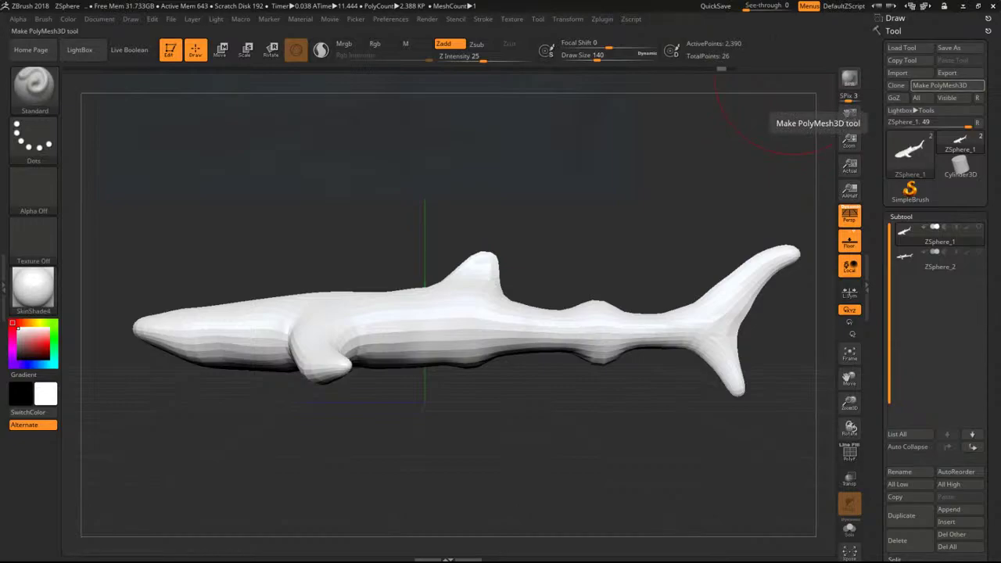
pyautogui.moveTo(1000, 119); pyautogui.dragTo(348, 1)
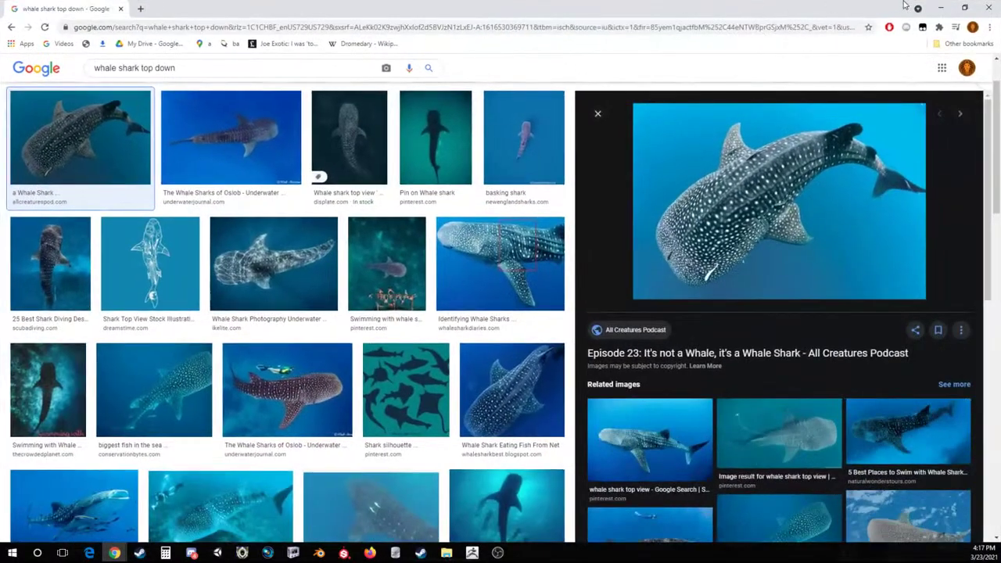
pyautogui.click(944, 8)
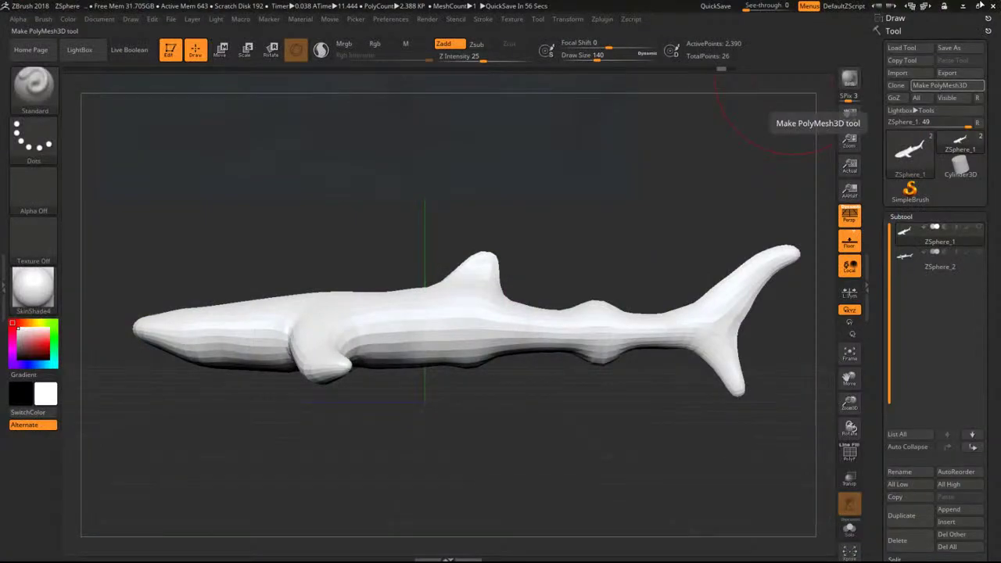
# Close ZBrush and save the project on New Volume (D:) under the name "Chewed".
pyautogui.click(992, 6)
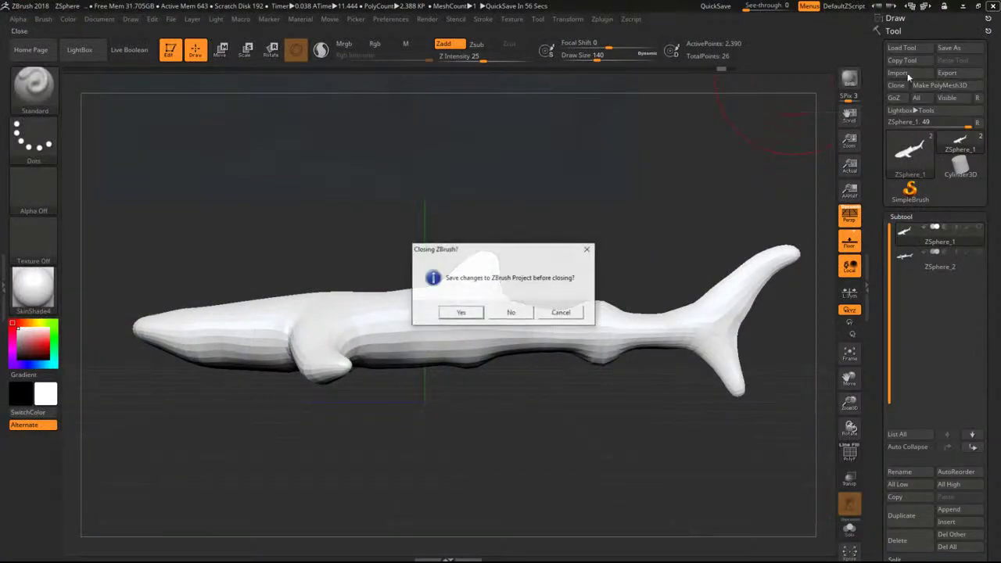
pyautogui.click(460, 314)
pyautogui.write('Chewed')
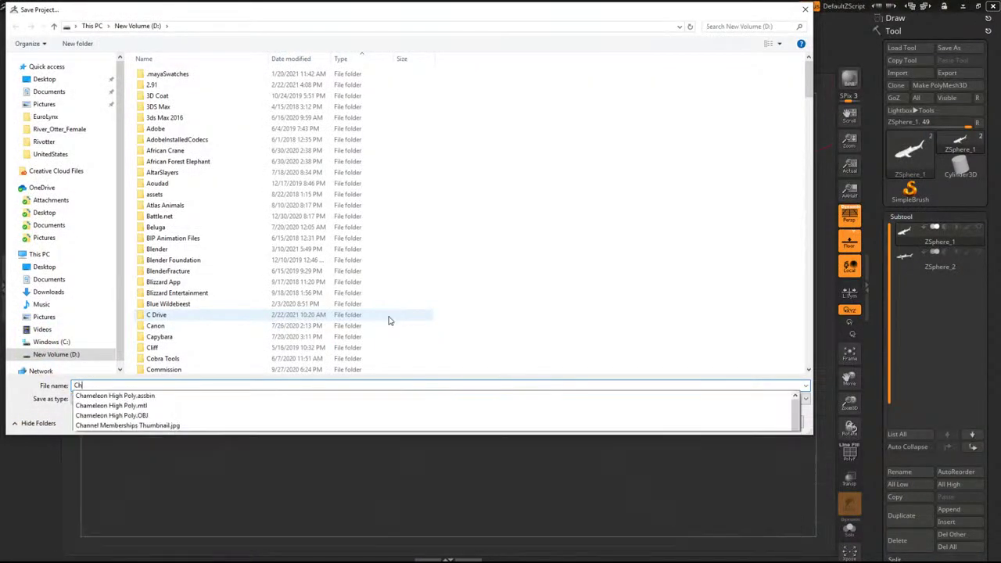
pyautogui.press('Return')
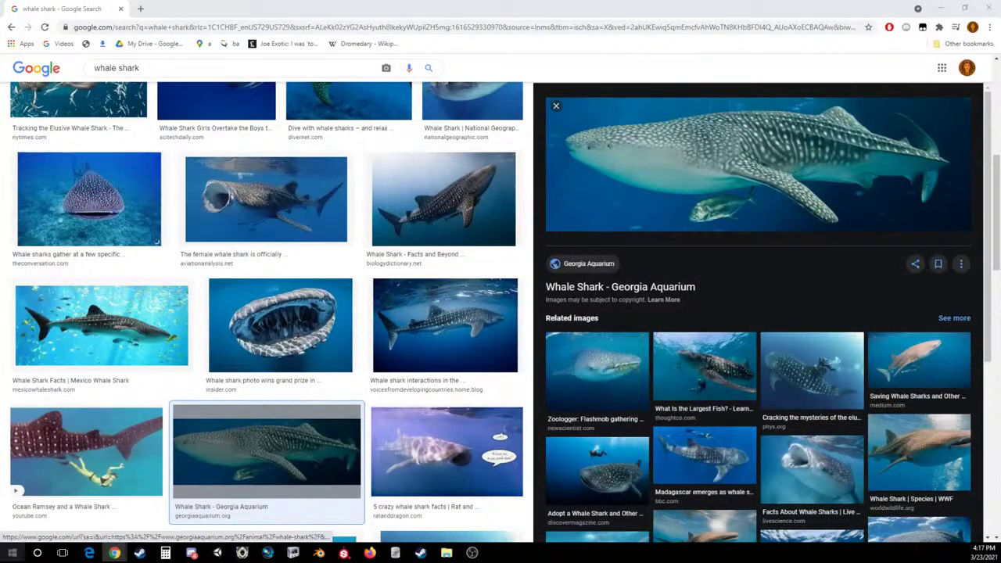
# Search Windows for zbrush, relaunch it and dismiss its Home Page window.
pyautogui.click(12, 553)
pyautogui.write('zbrush')
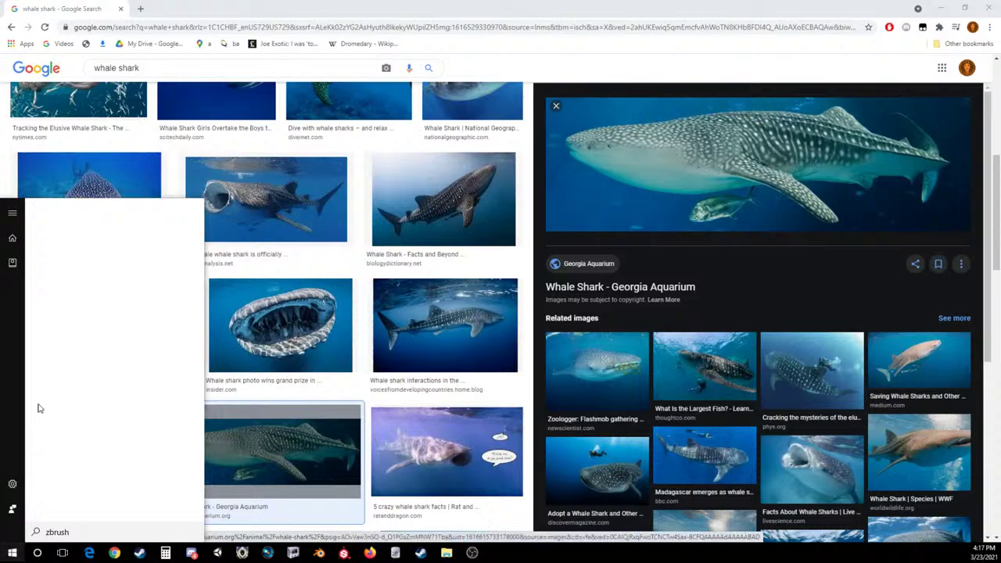
pyautogui.click(101, 274)
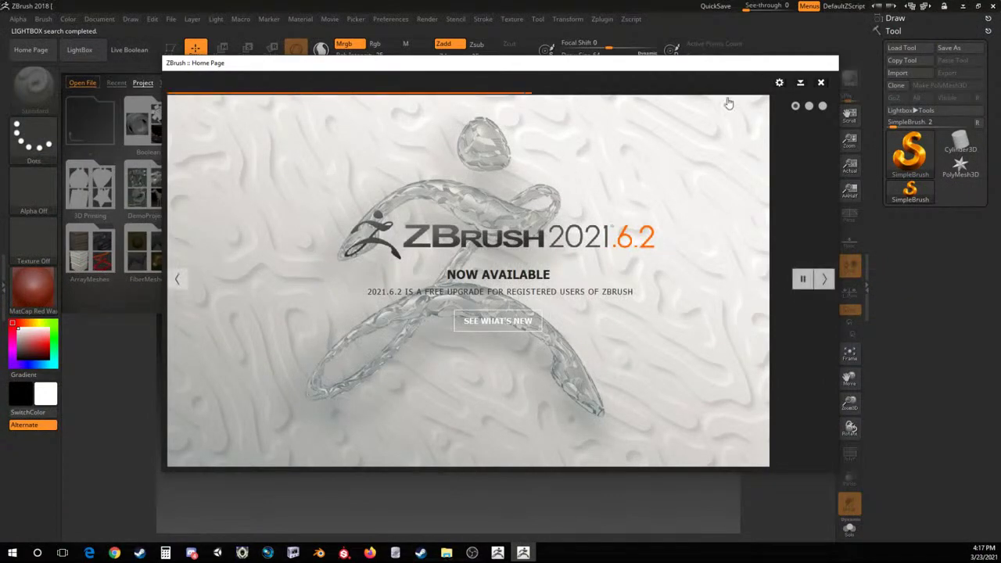
pyautogui.click(822, 82)
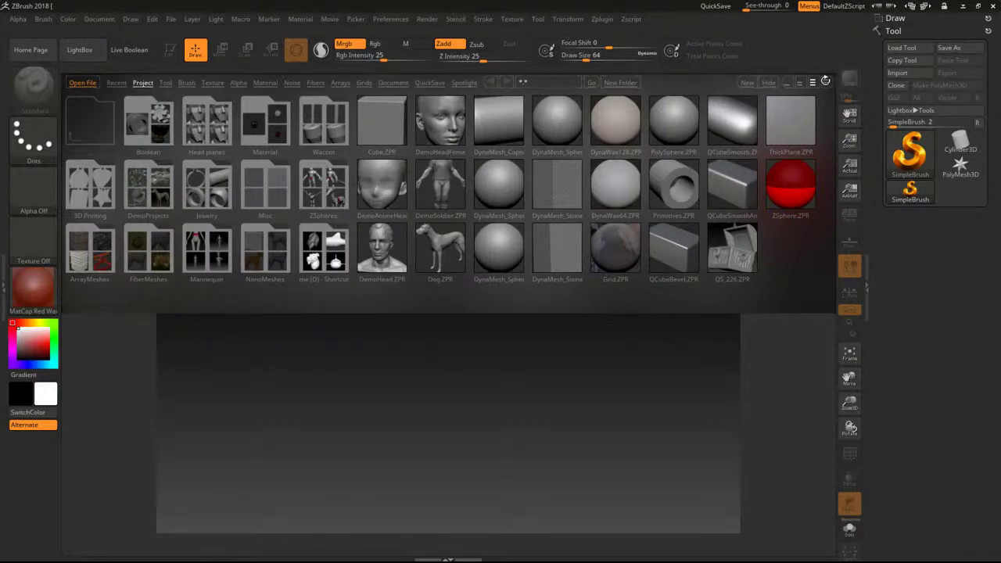
pyautogui.click(81, 52)
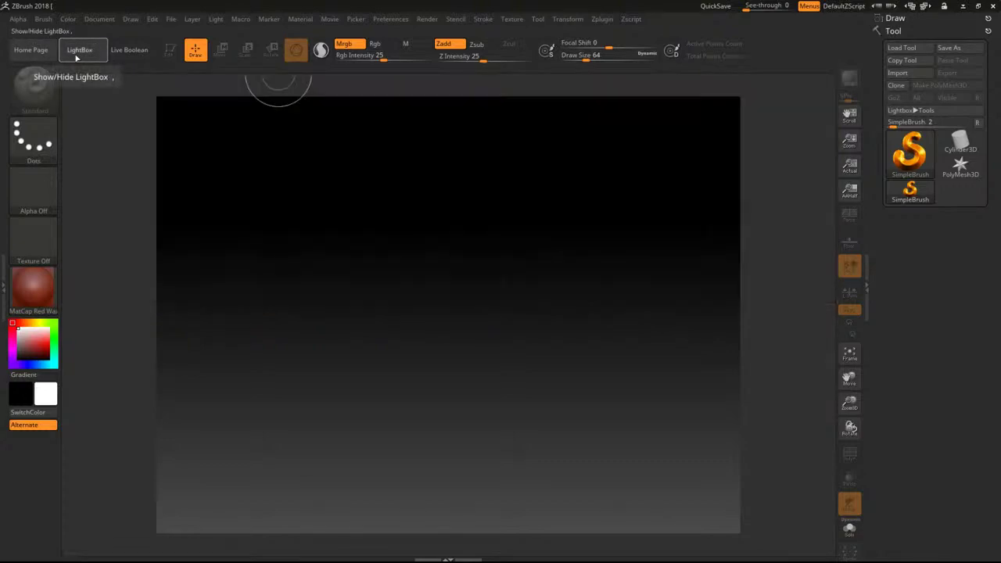
pyautogui.click(85, 54)
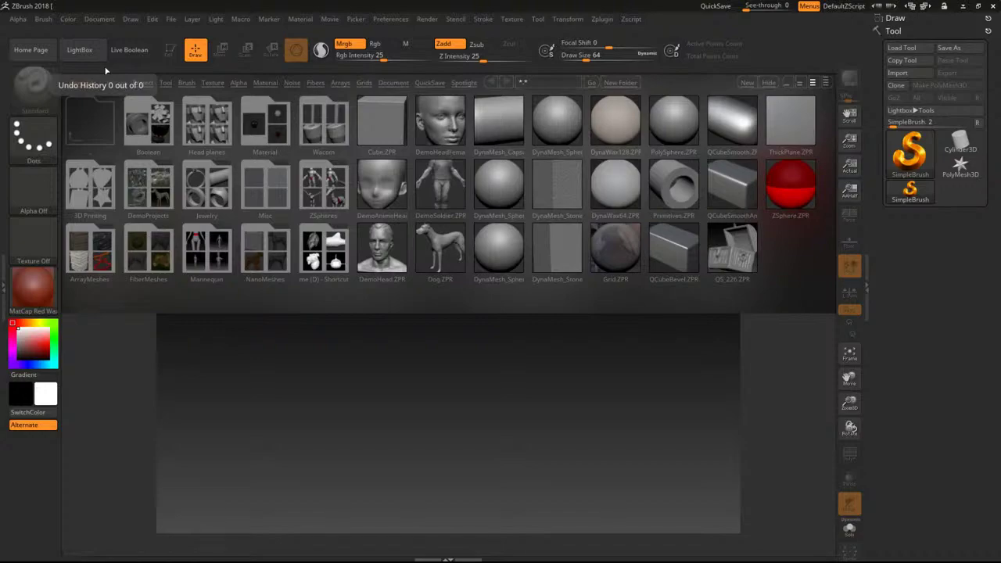
pyautogui.click(95, 50)
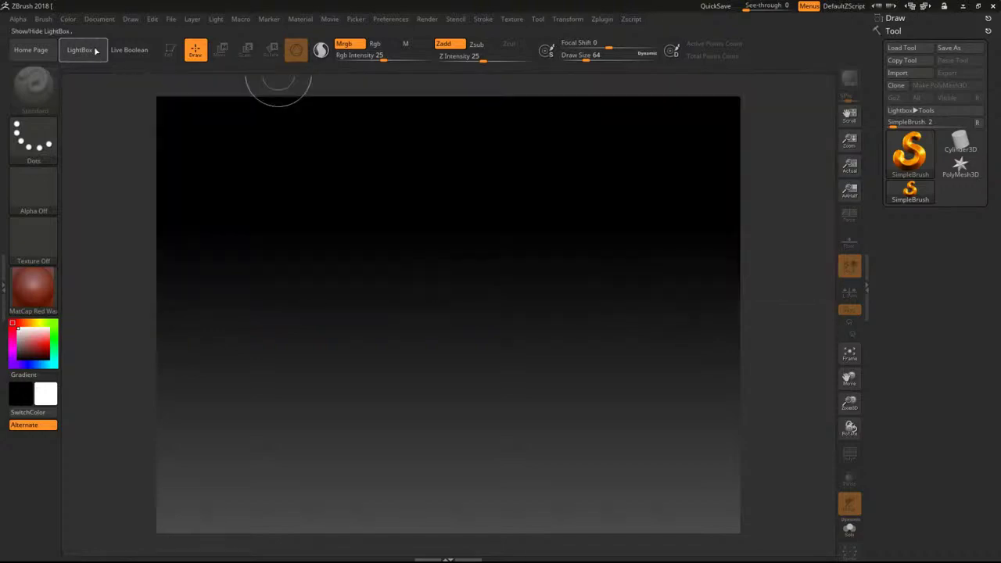
pyautogui.click(96, 50)
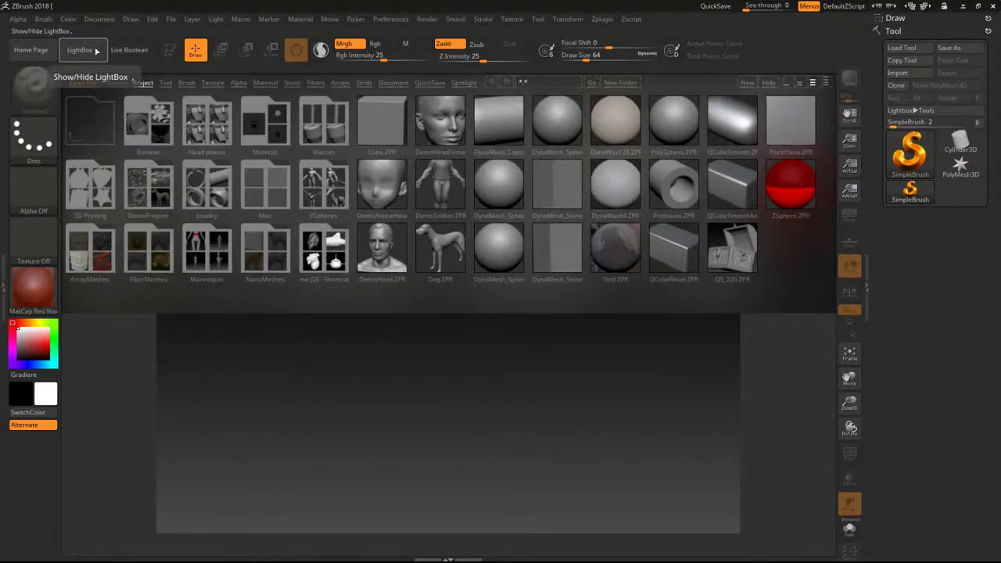
# Open the file "Whale Shark Chewed Up.OBJ" from New Volume (D:).
pyautogui.click(92, 83)
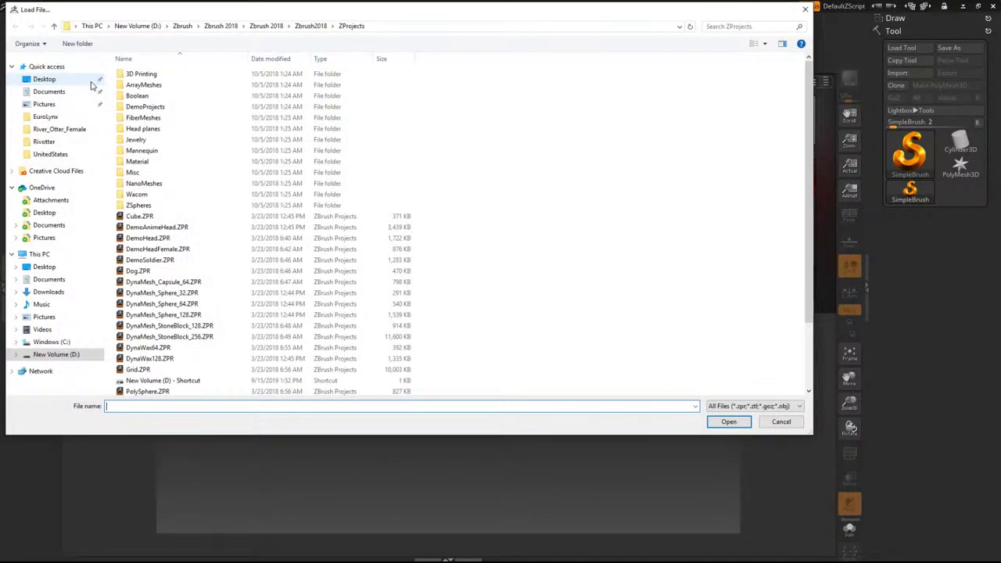
pyautogui.click(161, 28)
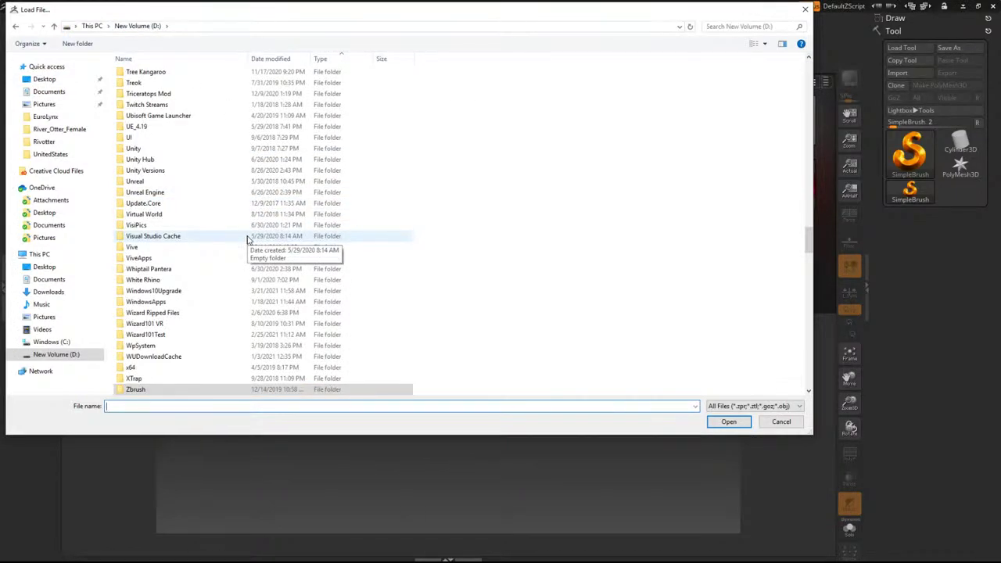
pyautogui.write('whale')
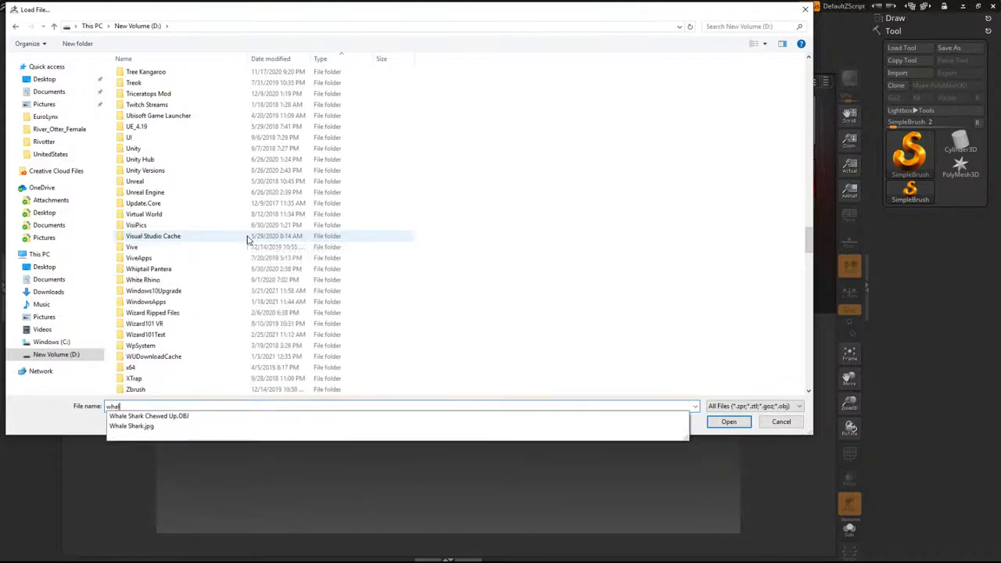
pyautogui.click(171, 416)
pyautogui.click(729, 422)
# Draw the loaded shark mesh on the canvas and enter Edit mode.
pyautogui.moveTo(440, 300); pyautogui.dragTo(434, 525)
pyautogui.moveTo(510, 324); pyautogui.dragTo(502, 321)
pyautogui.press('t')
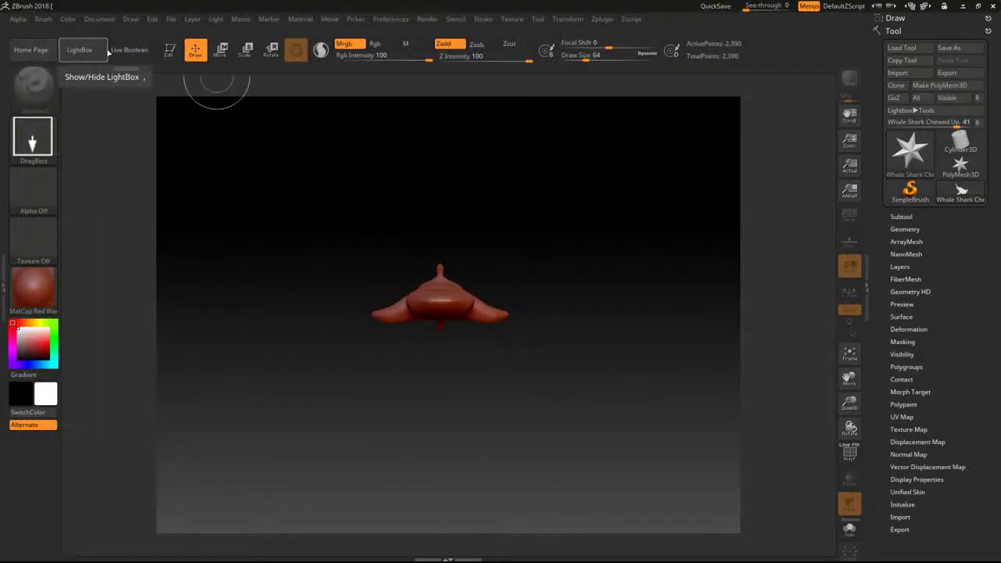
pyautogui.click(169, 49)
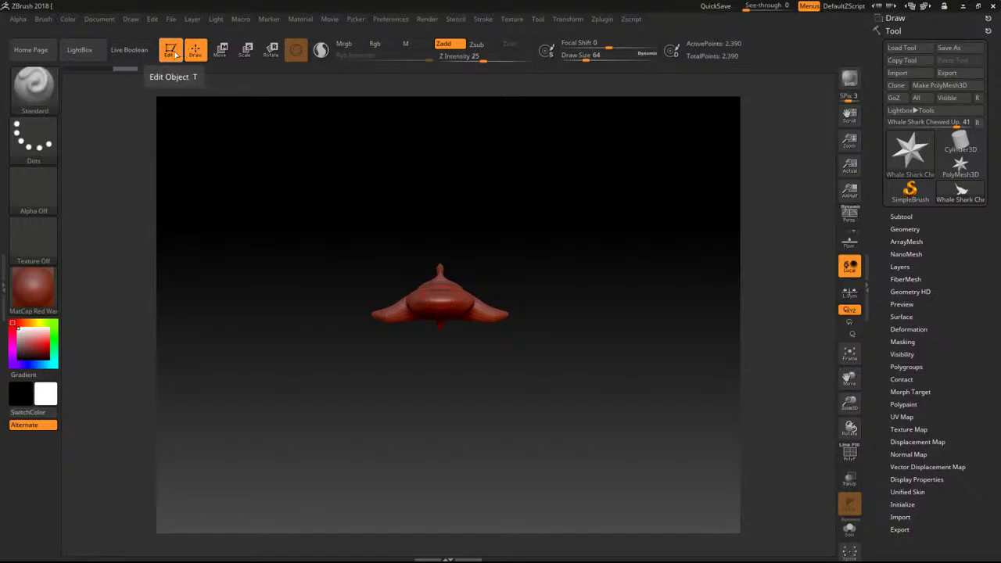
# Frame the shark in a side view and apply the MatCap Gray material.
pyautogui.moveTo(355, 171); pyautogui.dragTo(334, 196)
pyautogui.press('f')
pyautogui.moveTo(423, 318)
pyautogui.keyDown('shift'); pyautogui.mouseDown()
pyautogui.moveTo(418, 310)
pyautogui.moveTo(386, 329)
pyautogui.mouseUp(); pyautogui.keyUp('shift')
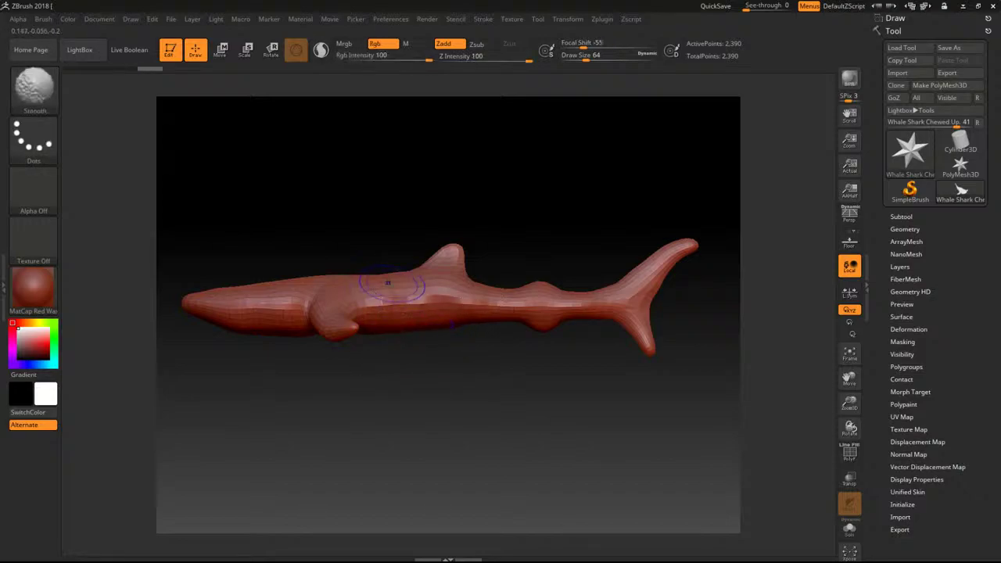
pyautogui.click(32, 286)
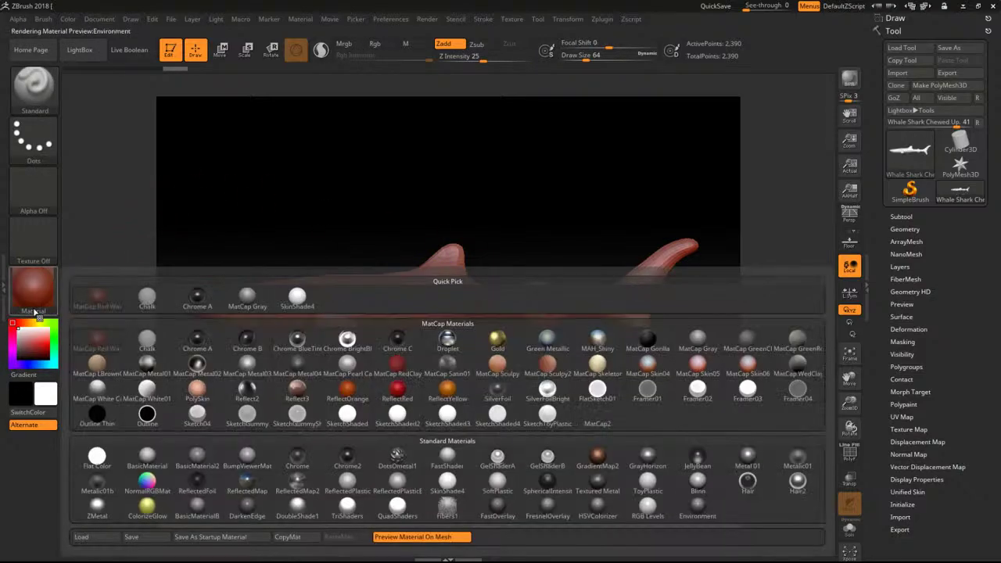
pyautogui.click(674, 338)
# Smooth the shark's surface along its side, working from the belly back to the tail fork.
pyautogui.keyDown('alt'); pyautogui.moveTo(305, 198); pyautogui.dragTo(431, 259); pyautogui.keyUp('alt')
pyautogui.moveTo(355, 338)
pyautogui.keyDown('shift'); pyautogui.mouseDown()
pyautogui.moveTo(391, 402)
pyautogui.moveTo(353, 398)
pyautogui.mouseUp(); pyautogui.keyUp('shift')
pyautogui.keyDown('alt'); pyautogui.moveTo(501, 242); pyautogui.dragTo(372, 229); pyautogui.keyUp('alt')
pyautogui.moveTo(425, 286)
pyautogui.keyDown('shift'); pyautogui.mouseDown()
pyautogui.moveTo(565, 378)
pyautogui.moveTo(610, 315)
pyautogui.mouseUp(); pyautogui.keyUp('shift')
pyautogui.keyDown('alt'); pyautogui.moveTo(495, 188); pyautogui.dragTo(355, 201); pyautogui.keyUp('alt')
pyautogui.keyDown('shift'); pyautogui.moveTo(477, 297); pyautogui.dragTo(550, 311); pyautogui.keyUp('shift')
pyautogui.keyDown('alt'); pyautogui.moveTo(614, 229); pyautogui.dragTo(483, 225); pyautogui.keyUp('alt')
pyautogui.keyDown('shift'); pyautogui.moveTo(545, 329); pyautogui.dragTo(543, 360); pyautogui.keyUp('shift')
pyautogui.keyDown('alt'); pyautogui.moveTo(602, 239); pyautogui.dragTo(457, 248); pyautogui.keyUp('alt')
pyautogui.keyDown('shift'); pyautogui.moveTo(579, 328); pyautogui.dragTo(596, 323); pyautogui.keyUp('shift')
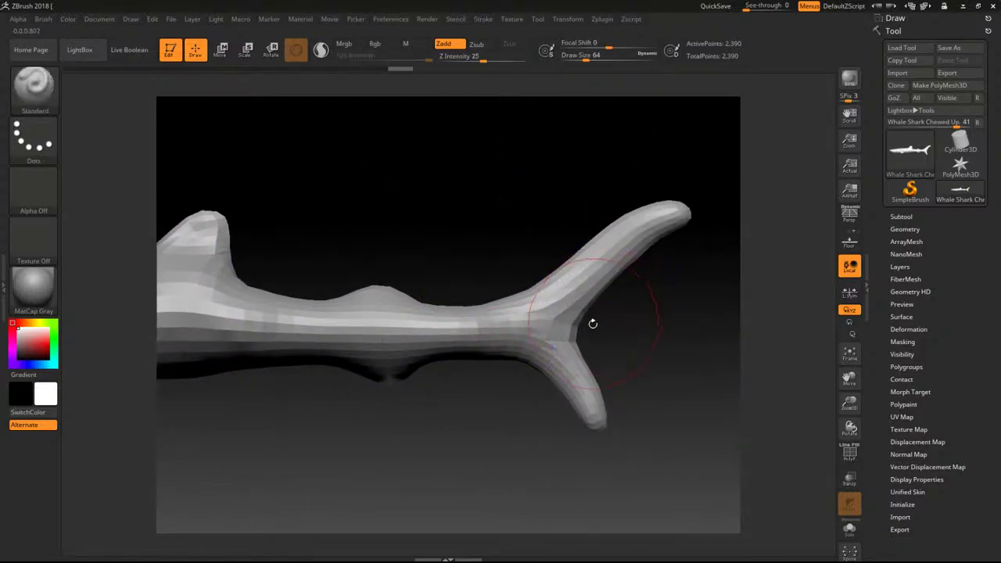
# Switch to the Move brush and pull the notch between the two tail lobes backward.
pyautogui.press('b')
pyautogui.press('m')
pyautogui.press('v')
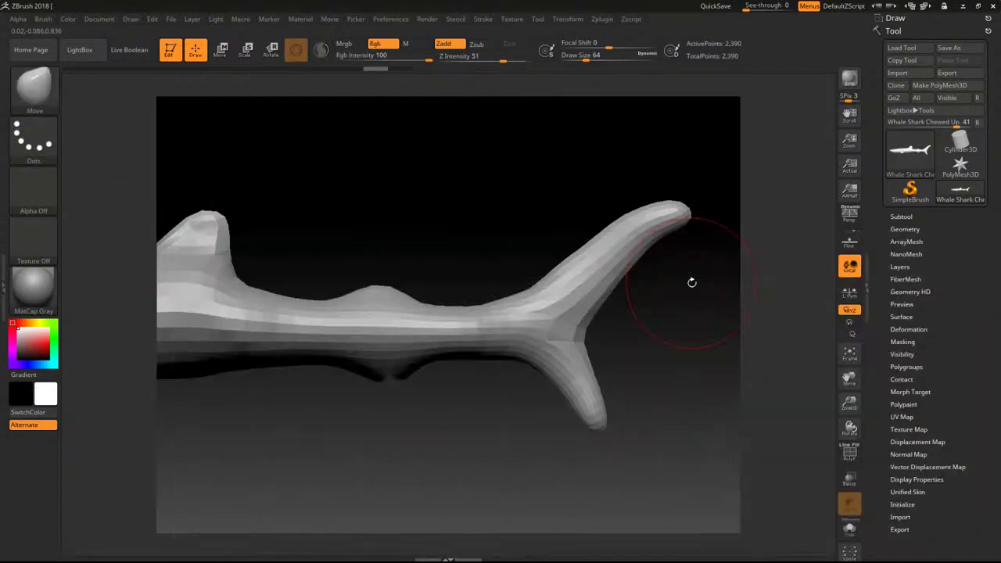
pyautogui.moveTo(580, 334)
pyautogui.mouseDown()
pyautogui.moveTo(620, 324)
pyautogui.moveTo(591, 316)
pyautogui.mouseUp()
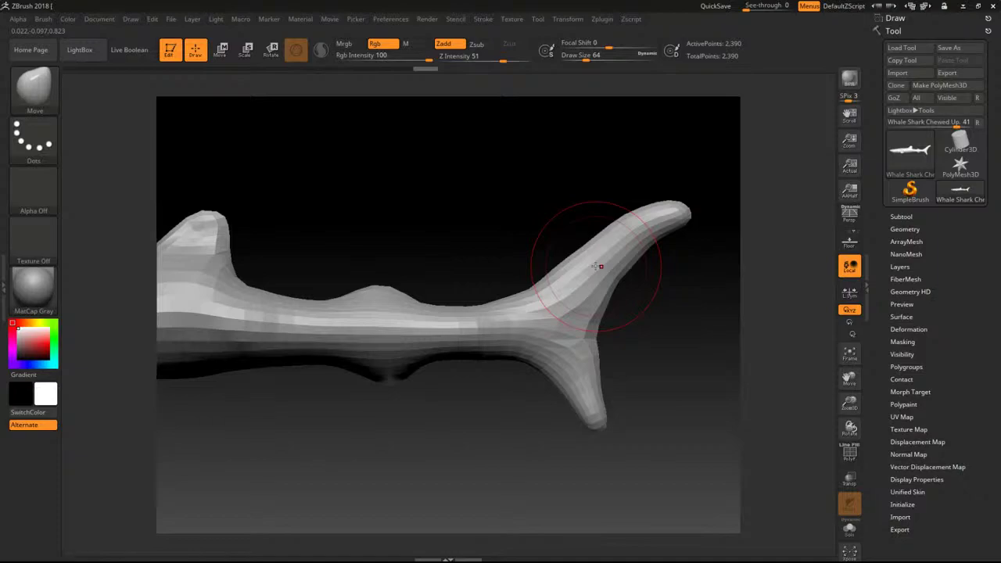
# Try smoothing and moving the rear body seen from above, and undo these strokes.
pyautogui.keyDown('shift'); pyautogui.moveTo(391, 207); pyautogui.dragTo(407, 258); pyautogui.keyUp('shift')
pyautogui.moveTo(313, 252)
pyautogui.keyDown('shift'); pyautogui.mouseDown()
pyautogui.moveTo(277, 245)
pyautogui.moveTo(301, 227)
pyautogui.mouseUp(); pyautogui.keyUp('shift')
pyautogui.hotkey('ctrl', 'z')
pyautogui.moveTo(398, 257)
pyautogui.mouseDown()
pyautogui.moveTo(399, 248)
pyautogui.moveTo(463, 264)
pyautogui.moveTo(442, 264)
pyautogui.mouseUp()
pyautogui.hotkey('ctrl', 'z')
pyautogui.hotkey('ctrl', 'z')
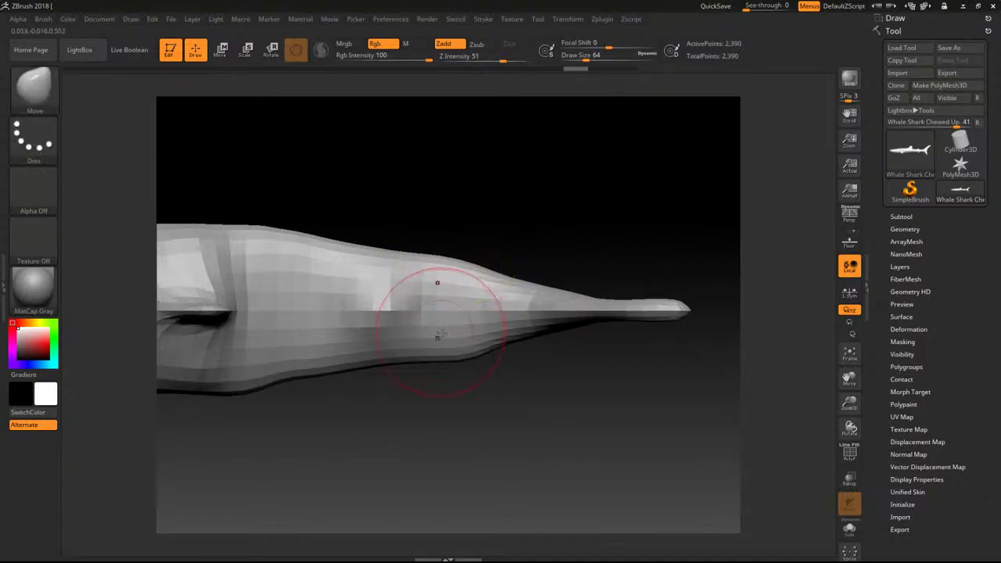
# Smooth the side outline of the body between the pectoral fins and the tail from above.
pyautogui.keyDown('shift'); pyautogui.moveTo(456, 355); pyautogui.dragTo(472, 351); pyautogui.keyUp('shift')
pyautogui.keyDown('alt'); pyautogui.moveTo(356, 292); pyautogui.dragTo(540, 293, button='right'); pyautogui.keyUp('alt')
pyautogui.keyDown('shift'); pyautogui.moveTo(395, 388); pyautogui.dragTo(445, 383); pyautogui.keyUp('shift')
pyautogui.moveTo(290, 239)
pyautogui.keyDown('shift'); pyautogui.mouseDown()
pyautogui.moveTo(252, 215)
pyautogui.moveTo(268, 211)
pyautogui.moveTo(250, 210)
pyautogui.moveTo(248, 224)
pyautogui.mouseUp(); pyautogui.keyUp('shift')
pyautogui.hotkey('ctrl', 'z')
pyautogui.keyDown('shift'); pyautogui.moveTo(317, 225); pyautogui.dragTo(340, 220); pyautogui.keyUp('shift')
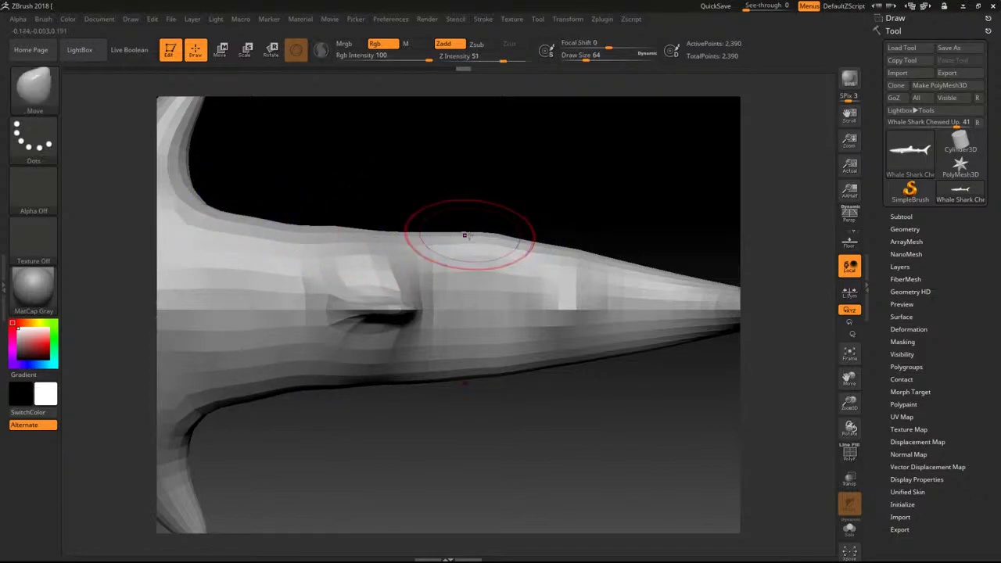
# Round the head's side outline with the Move brush and smooth the front joint of the pectoral fin.
pyautogui.press('f')
pyautogui.keyDown('alt'); pyautogui.moveTo(394, 199); pyautogui.dragTo(427, 237); pyautogui.keyUp('alt')
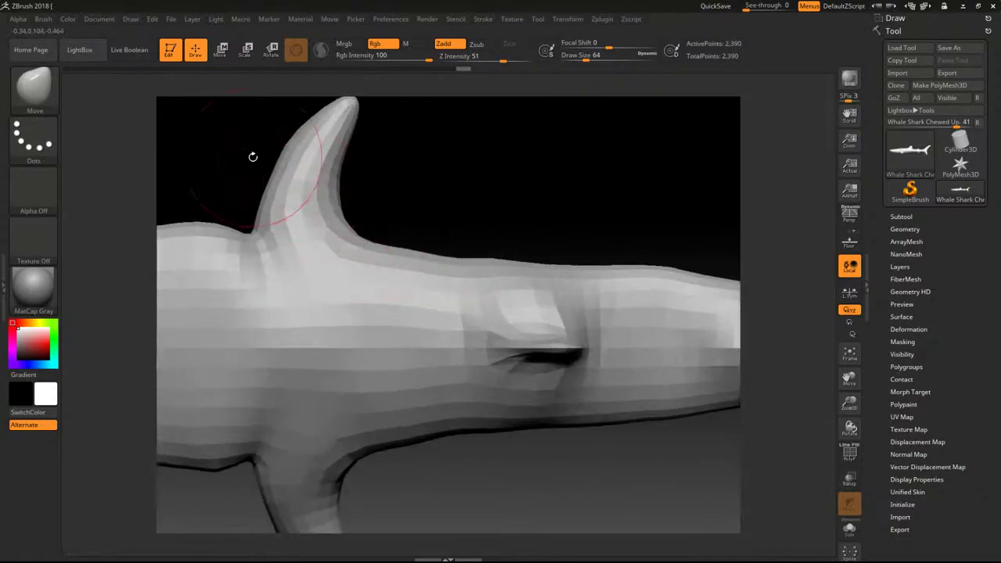
pyautogui.keyDown('alt'); pyautogui.moveTo(247, 159); pyautogui.dragTo(429, 205); pyautogui.keyUp('alt')
pyautogui.keyDown('shift'); pyautogui.moveTo(347, 275); pyautogui.dragTo(349, 262); pyautogui.keyUp('shift')
pyautogui.moveTo(291, 280); pyautogui.dragTo(291, 275)
pyautogui.moveTo(242, 302); pyautogui.dragTo(241, 299)
pyautogui.press('shift')
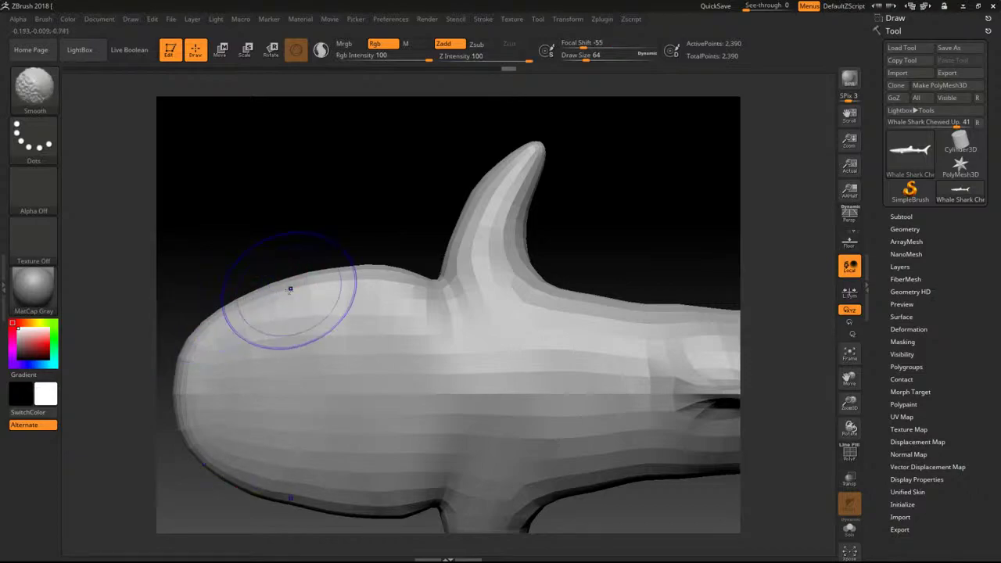
pyautogui.moveTo(409, 261)
pyautogui.keyDown('shift'); pyautogui.mouseDown()
pyautogui.moveTo(436, 302)
pyautogui.moveTo(433, 266)
pyautogui.moveTo(436, 288)
pyautogui.moveTo(465, 286)
pyautogui.moveTo(473, 273)
pyautogui.mouseUp(); pyautogui.keyUp('shift')
pyautogui.press('shift')
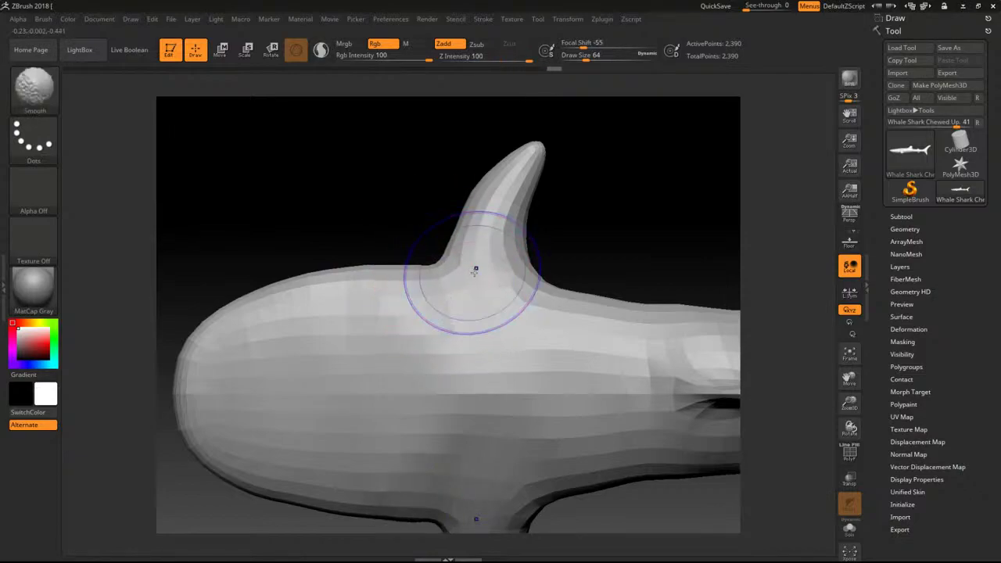
# Examine the shark from the side and then its dorsal fin end-on.
pyautogui.press('f')
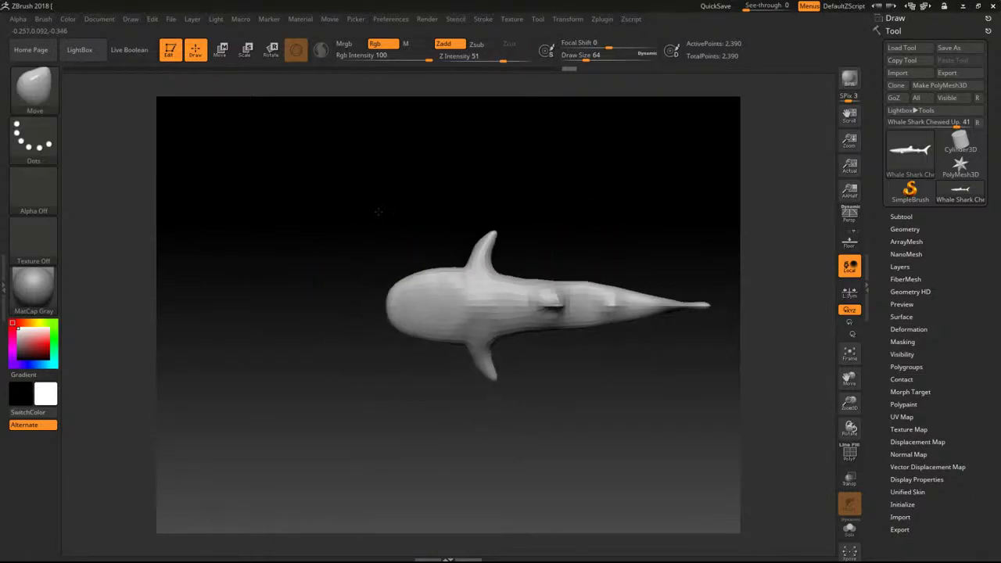
pyautogui.moveTo(541, 245); pyautogui.dragTo(537, 167)
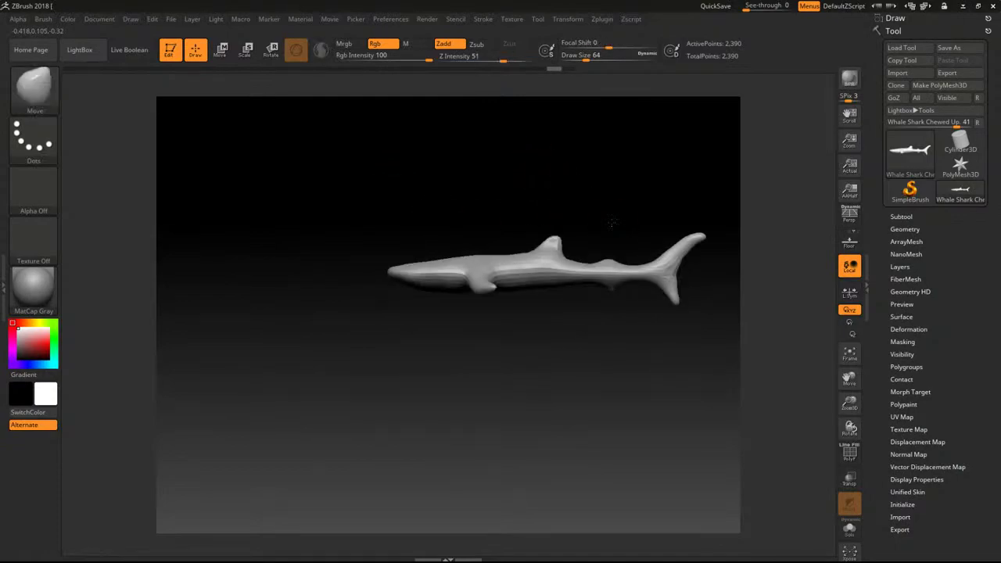
pyautogui.keyDown('alt'); pyautogui.moveTo(607, 223); pyautogui.dragTo(608, 313); pyautogui.keyUp('alt')
pyautogui.keyDown('alt'); pyautogui.moveTo(695, 387); pyautogui.dragTo(456, 461); pyautogui.keyUp('alt')
pyautogui.moveTo(586, 271)
pyautogui.mouseDown()
pyautogui.moveTo(504, 259)
pyautogui.moveTo(681, 290)
pyautogui.mouseUp()
pyautogui.keyDown('alt'); pyautogui.moveTo(537, 248); pyautogui.dragTo(655, 264); pyautogui.keyUp('alt')
pyautogui.moveTo(518, 239)
pyautogui.keyDown('alt'); pyautogui.mouseDown()
pyautogui.moveTo(577, 244)
pyautogui.moveTo(560, 245)
pyautogui.mouseUp(); pyautogui.keyUp('alt')
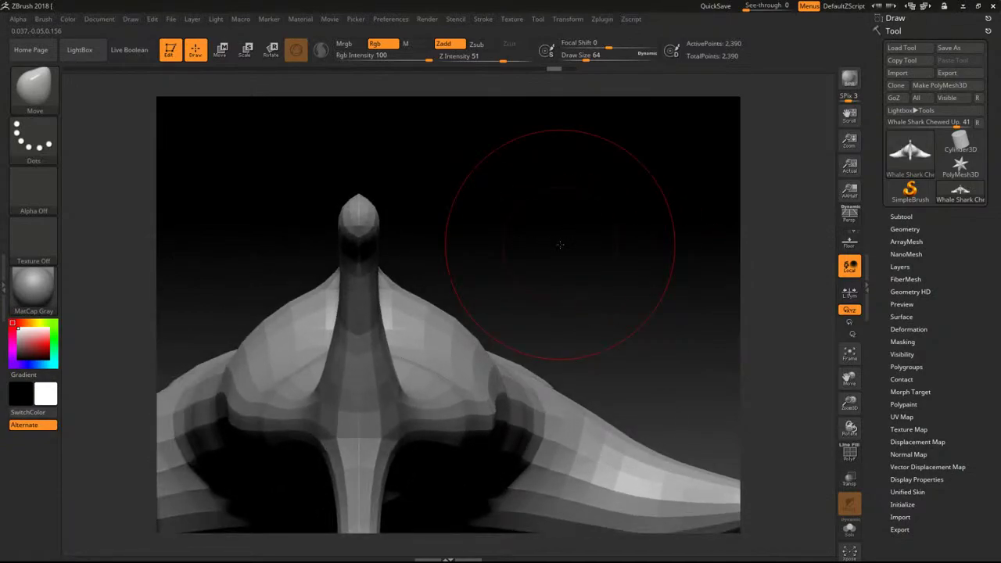
pyautogui.moveTo(560, 245); pyautogui.dragTo(600, 263)
pyautogui.keyDown('alt'); pyautogui.moveTo(771, 254); pyautogui.dragTo(507, 305); pyautogui.keyUp('alt')
# Set the Move brush's draw size to 58.
pyautogui.press('[')
pyautogui.press('[')
pyautogui.press('[')
pyautogui.press('[')
pyautogui.press('[')
pyautogui.press('[')
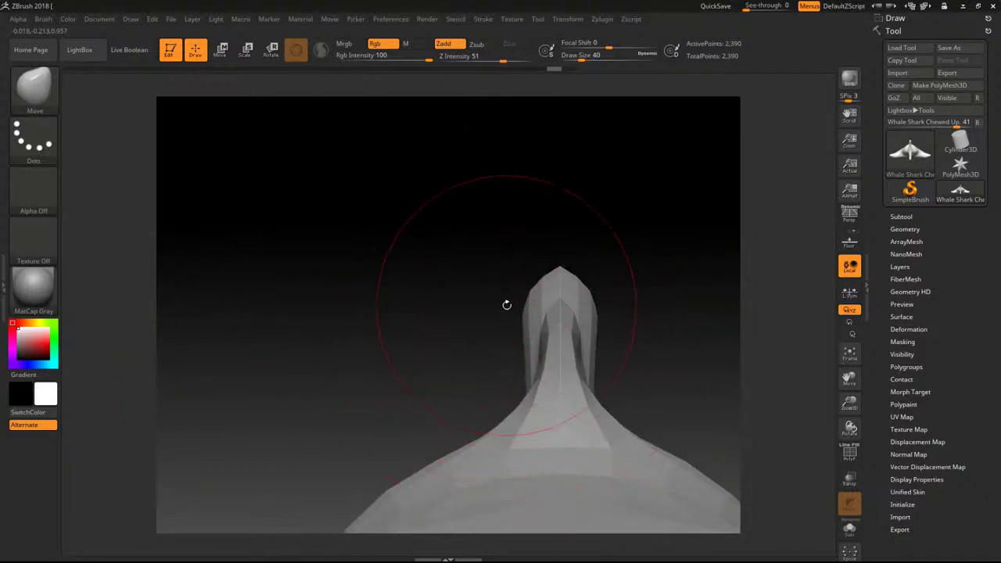
pyautogui.press(']')
pyautogui.press(']')
pyautogui.press(']')
pyautogui.press(']')
pyautogui.press(']')
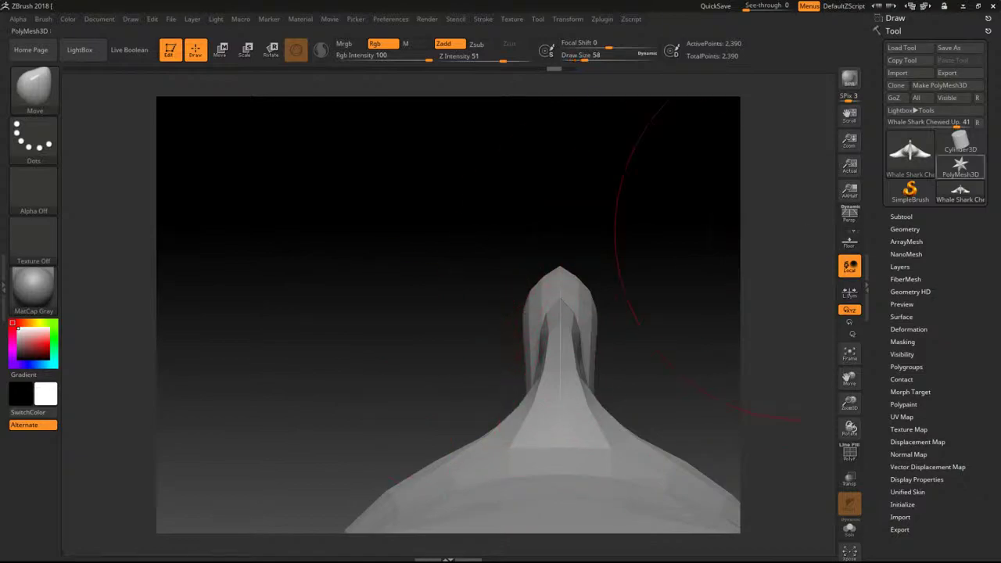
pyautogui.moveTo(960, 166)
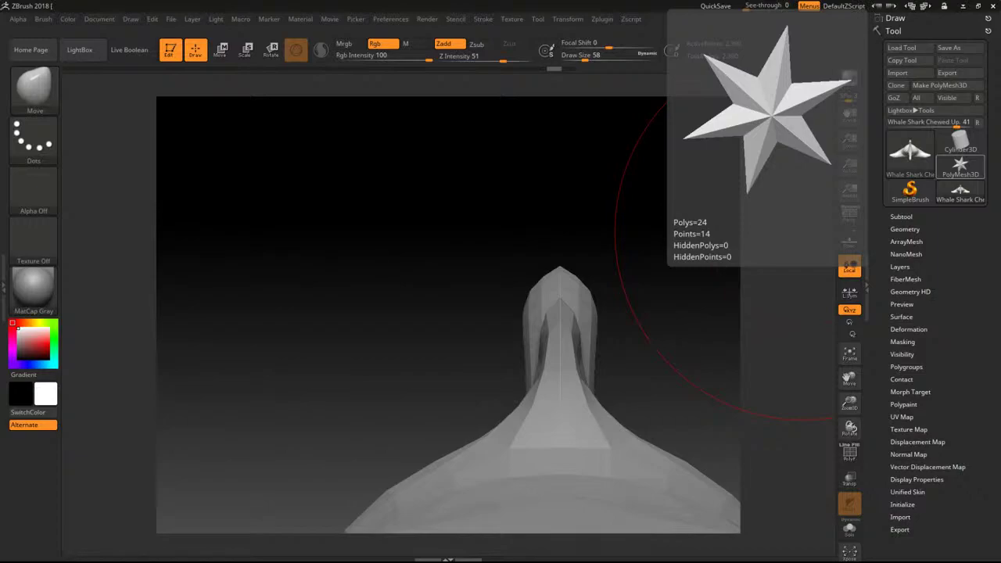
# Switch to Chrome, view the dinosaur screenshot in the open tweet at full size, and return to ZBrush.
pyautogui.moveTo(1000, 258); pyautogui.dragTo(368, 1)
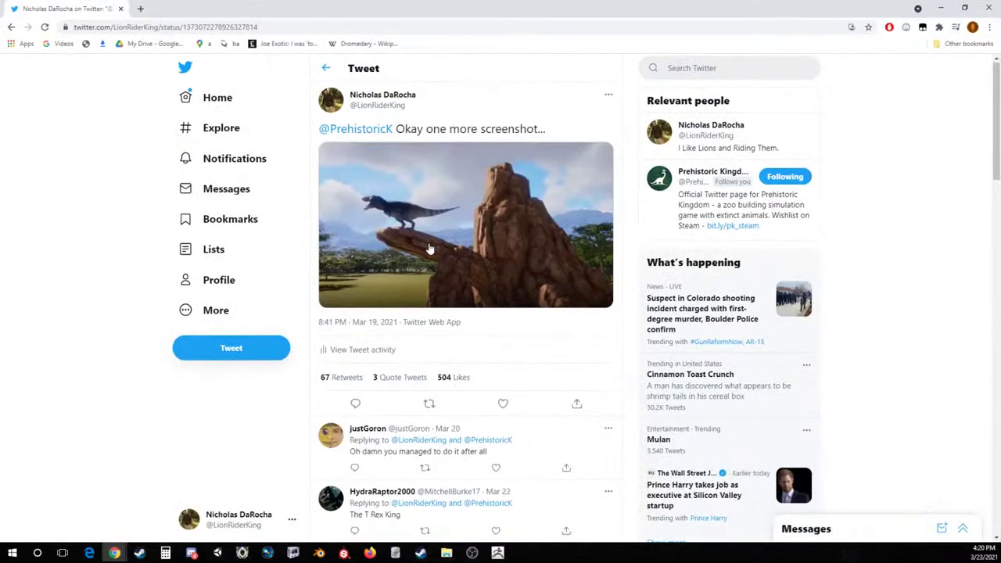
pyautogui.click(444, 216)
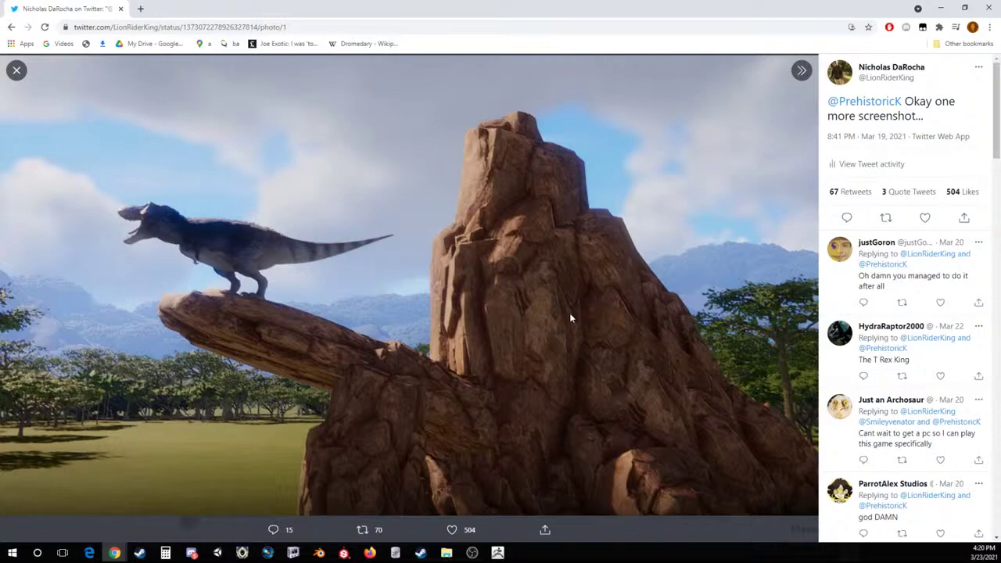
pyautogui.moveTo(509, 6); pyautogui.dragTo(1000, 156)
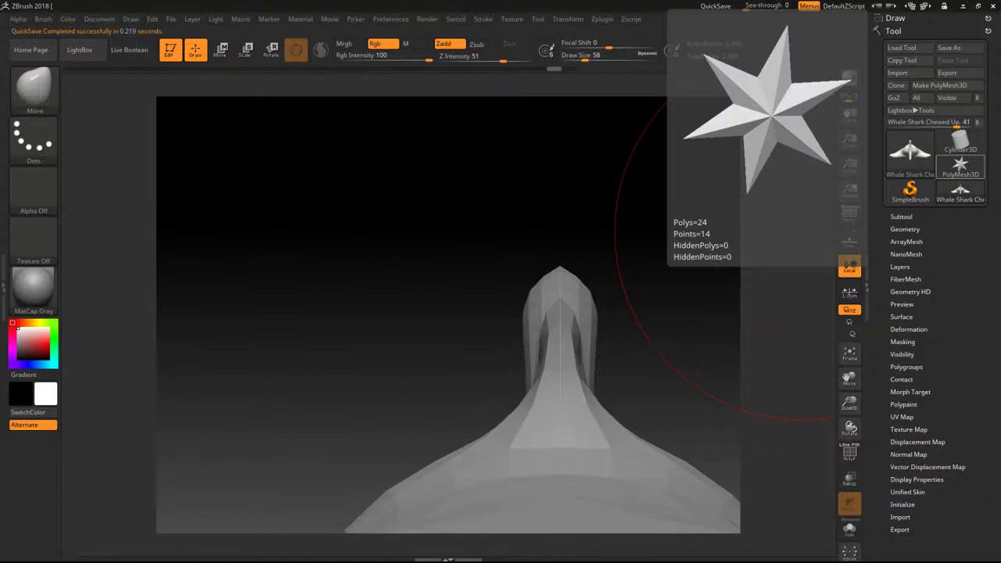
# Adjust and smooth the dorsal fin's base with the Move brush at draw size 42.
pyautogui.moveTo(463, 261); pyautogui.dragTo(479, 215)
pyautogui.press('[')
pyautogui.press('[')
pyautogui.press('[')
pyautogui.press('[')
pyautogui.press('[')
pyautogui.press(']')
pyautogui.press(']')
pyautogui.press(']')
pyautogui.moveTo(601, 384); pyautogui.dragTo(588, 433)
pyautogui.keyDown('alt'); pyautogui.moveTo(636, 298); pyautogui.dragTo(566, 168); pyautogui.keyUp('alt')
pyautogui.moveTo(544, 266)
pyautogui.keyDown('shift'); pyautogui.mouseDown()
pyautogui.moveTo(543, 287)
pyautogui.moveTo(584, 314)
pyautogui.mouseUp(); pyautogui.keyUp('shift')
pyautogui.moveTo(584, 234)
pyautogui.mouseDown()
pyautogui.moveTo(646, 212)
pyautogui.moveTo(451, 215)
pyautogui.moveTo(501, 270)
pyautogui.moveTo(519, 245)
pyautogui.mouseUp()
pyautogui.keyDown('alt'); pyautogui.moveTo(657, 216); pyautogui.dragTo(741, 248); pyautogui.keyUp('alt')
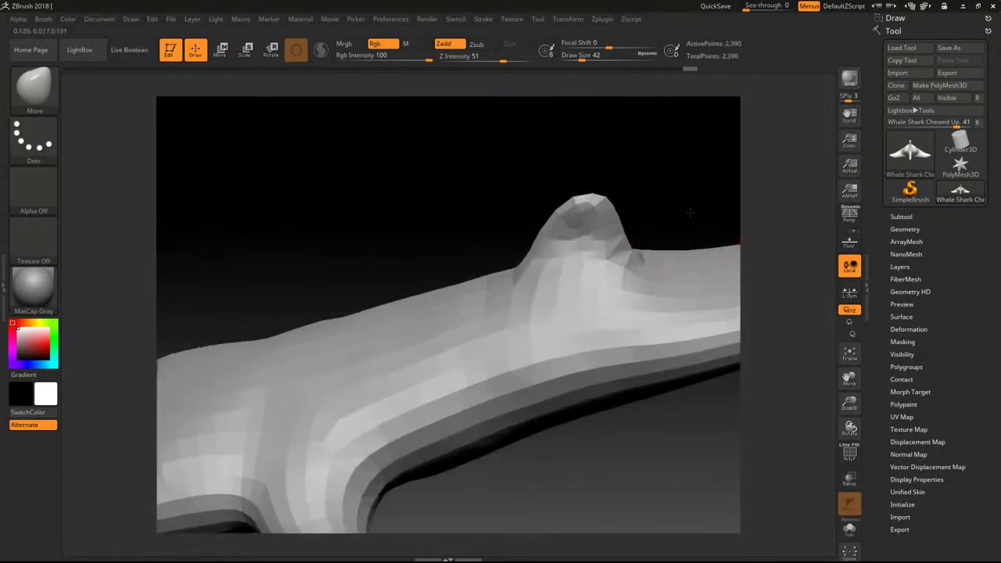
# Smooth the back around the dorsal fin's base at draw size 26, undoing the first attempt.
pyautogui.keyDown('alt'); pyautogui.moveTo(691, 212); pyautogui.dragTo(524, 288); pyautogui.keyUp('alt')
pyautogui.moveTo(637, 328)
pyautogui.keyDown('shift'); pyautogui.mouseDown()
pyautogui.moveTo(630, 334)
pyautogui.moveTo(709, 312)
pyautogui.moveTo(673, 328)
pyautogui.mouseUp(); pyautogui.keyUp('shift')
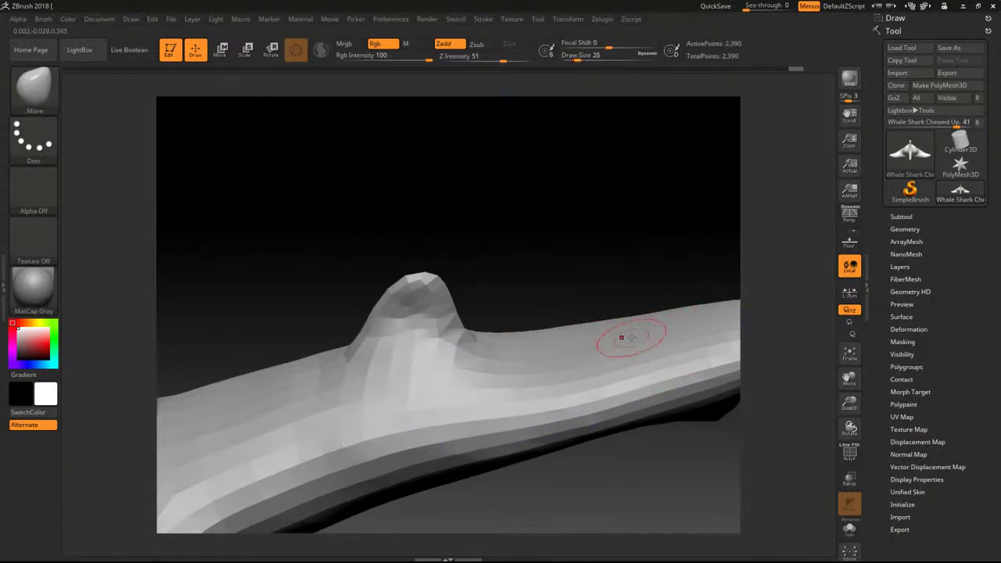
pyautogui.moveTo(623, 287)
pyautogui.mouseDown()
pyautogui.moveTo(626, 266)
pyautogui.moveTo(691, 307)
pyautogui.moveTo(681, 317)
pyautogui.mouseUp()
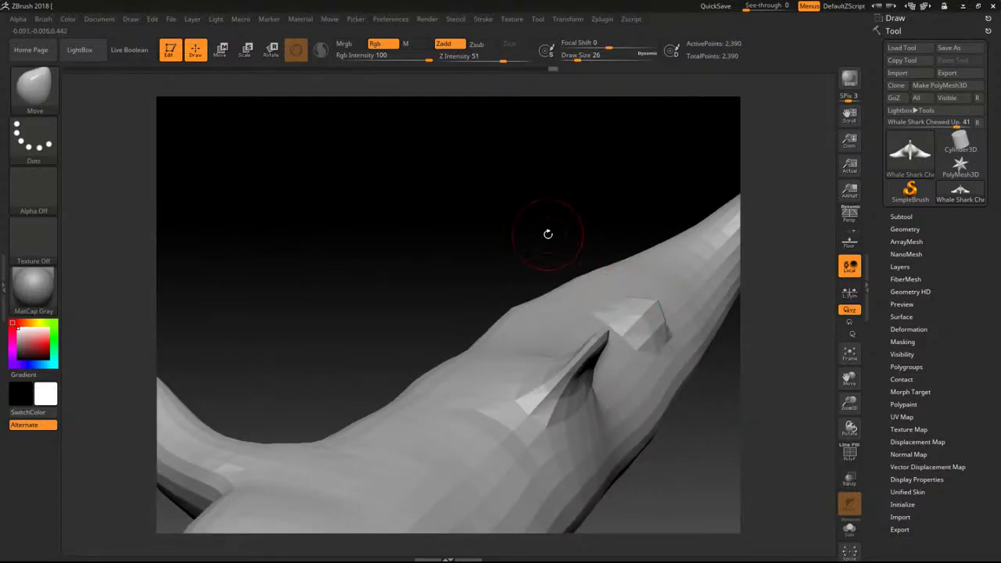
pyautogui.hotkey('ctrl', 'z')
pyautogui.moveTo(530, 225)
pyautogui.keyDown('alt'); pyautogui.mouseDown()
pyautogui.moveTo(400, 210)
pyautogui.moveTo(550, 224)
pyautogui.mouseUp(); pyautogui.keyUp('alt')
pyautogui.moveTo(662, 435)
pyautogui.mouseDown()
pyautogui.moveTo(671, 390)
pyautogui.moveTo(696, 362)
pyautogui.moveTo(665, 383)
pyautogui.moveTo(619, 369)
pyautogui.moveTo(593, 380)
pyautogui.moveTo(692, 375)
pyautogui.moveTo(683, 356)
pyautogui.moveTo(633, 394)
pyautogui.moveTo(682, 324)
pyautogui.moveTo(700, 348)
pyautogui.moveTo(724, 354)
pyautogui.mouseUp()
pyautogui.keyDown('shift'); pyautogui.moveTo(525, 347); pyautogui.dragTo(496, 346); pyautogui.keyUp('shift')
pyautogui.moveTo(631, 214)
pyautogui.keyDown('alt'); pyautogui.mouseDown()
pyautogui.moveTo(529, 192)
pyautogui.moveTo(602, 300)
pyautogui.mouseUp(); pyautogui.keyUp('alt')
# Straighten the pectoral fin's front outline by raising its underside and lowering its tip, and smooth the fin at draw size 86.
pyautogui.moveTo(452, 232); pyautogui.dragTo(582, 251)
pyautogui.press(']')
pyautogui.press(']')
pyautogui.press(']')
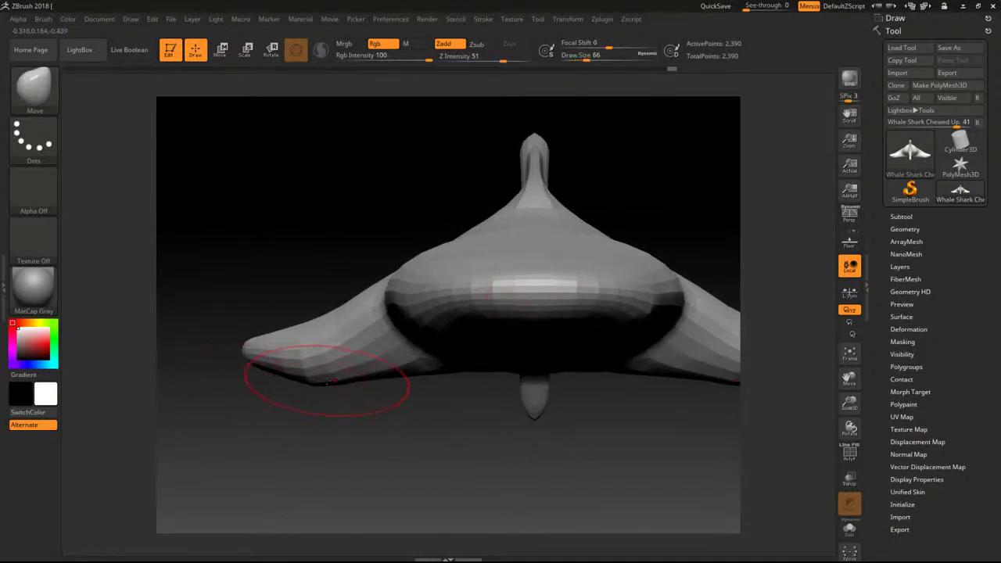
pyautogui.moveTo(313, 356); pyautogui.dragTo(313, 331)
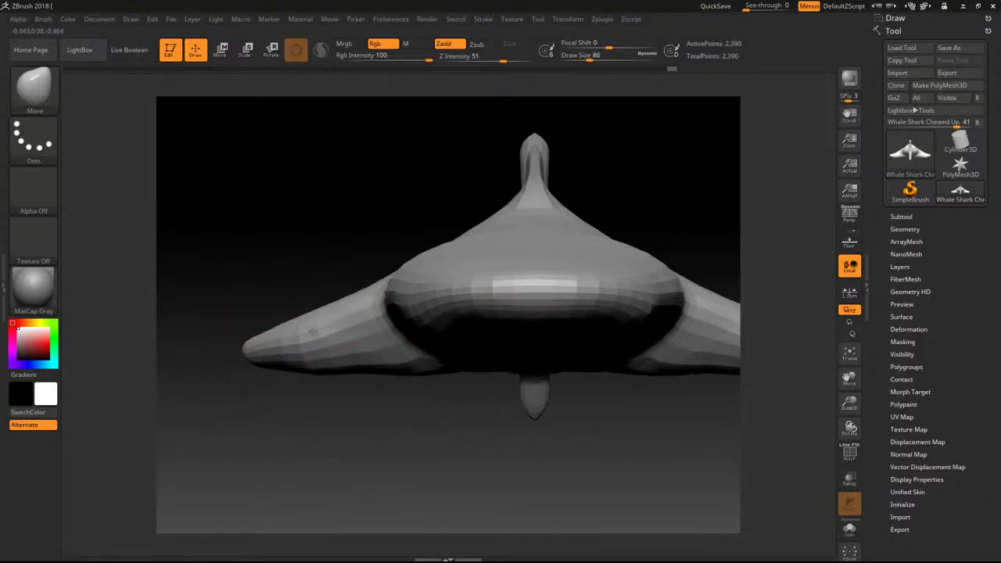
pyautogui.moveTo(257, 359); pyautogui.dragTo(257, 377)
pyautogui.moveTo(310, 349)
pyautogui.keyDown('shift'); pyautogui.mouseDown()
pyautogui.moveTo(324, 349)
pyautogui.moveTo(324, 364)
pyautogui.moveTo(305, 356)
pyautogui.mouseUp(); pyautogui.keyUp('shift')
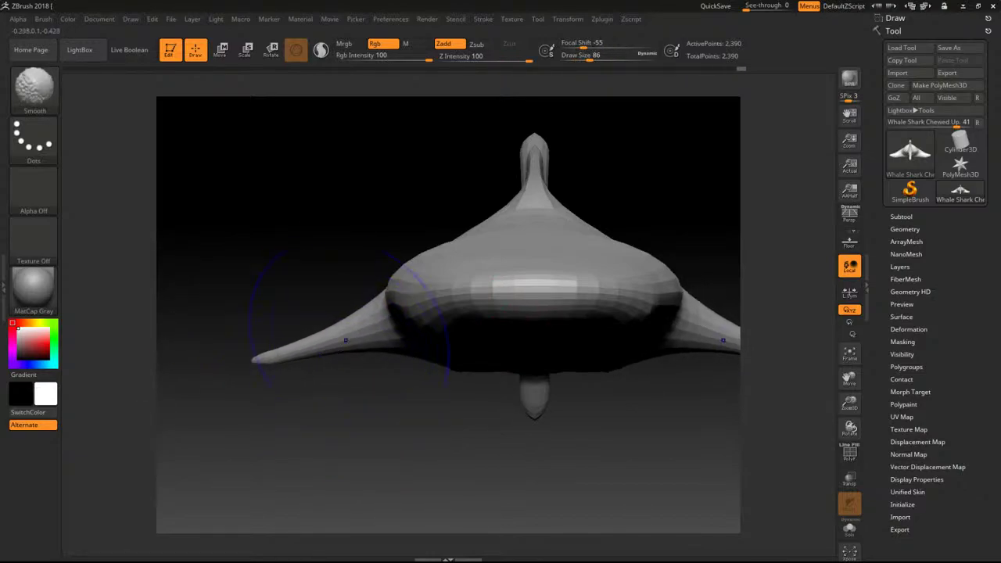
# Thicken the pectoral fins with the Inflat brush and smooth the inflated surface.
pyautogui.moveTo(374, 396)
pyautogui.keyDown('alt'); pyautogui.mouseDown()
pyautogui.moveTo(261, 384)
pyautogui.moveTo(306, 411)
pyautogui.moveTo(332, 474)
pyautogui.mouseUp(); pyautogui.keyUp('alt')
pyautogui.press('b')
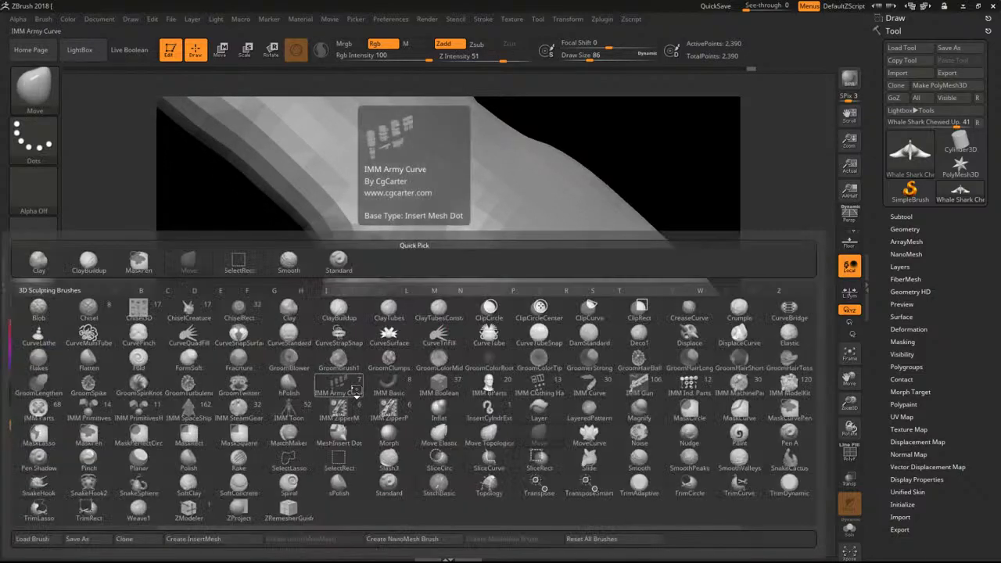
pyautogui.press('i')
pyautogui.press('n')
pyautogui.moveTo(320, 360)
pyautogui.mouseDown()
pyautogui.moveTo(318, 280)
pyautogui.moveTo(350, 360)
pyautogui.mouseUp()
pyautogui.moveTo(332, 303); pyautogui.dragTo(352, 365)
pyautogui.moveTo(351, 364); pyautogui.dragTo(336, 412, button='right')
pyautogui.moveTo(337, 409)
pyautogui.keyDown('shift'); pyautogui.mouseDown()
pyautogui.moveTo(314, 318)
pyautogui.moveTo(327, 314)
pyautogui.moveTo(336, 329)
pyautogui.mouseUp(); pyautogui.keyUp('shift')
# Refine the pectoral fin's front edge and its joint with the body at draw size 34.
pyautogui.moveTo(336, 266)
pyautogui.mouseDown(button='right')
pyautogui.moveTo(366, 270)
pyautogui.moveTo(375, 325)
pyautogui.mouseUp(button='right')
pyautogui.moveTo(373, 325); pyautogui.dragTo(414, 337)
pyautogui.press('[')
pyautogui.press('[')
pyautogui.moveTo(388, 262)
pyautogui.mouseDown()
pyautogui.moveTo(286, 358)
pyautogui.moveTo(313, 341)
pyautogui.mouseUp()
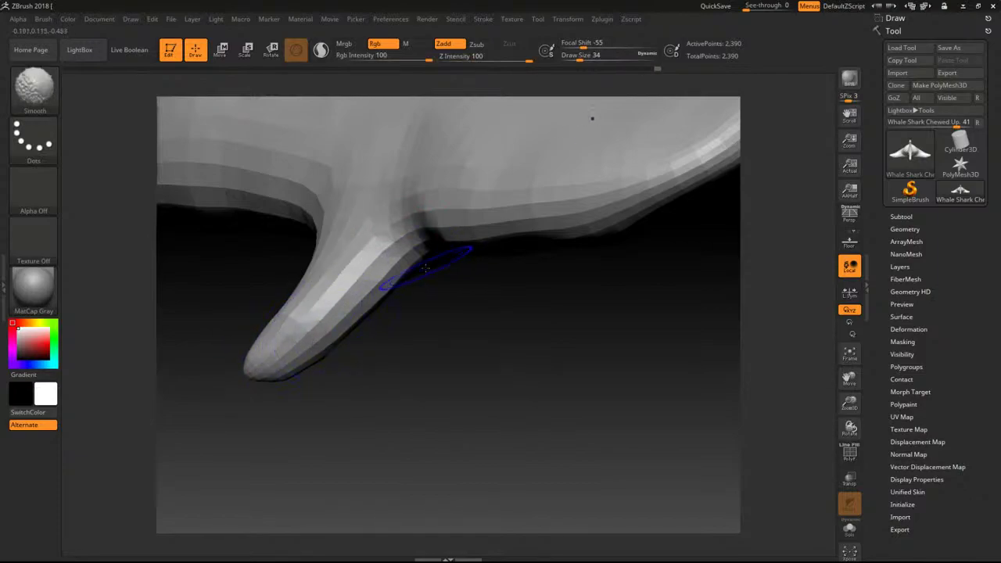
pyautogui.moveTo(420, 243); pyautogui.dragTo(427, 249)
pyautogui.moveTo(476, 290)
pyautogui.mouseDown()
pyautogui.moveTo(456, 310)
pyautogui.moveTo(222, 317)
pyautogui.mouseUp()
pyautogui.moveTo(427, 342)
pyautogui.mouseDown()
pyautogui.moveTo(365, 318)
pyautogui.moveTo(517, 345)
pyautogui.moveTo(564, 444)
pyautogui.mouseUp()
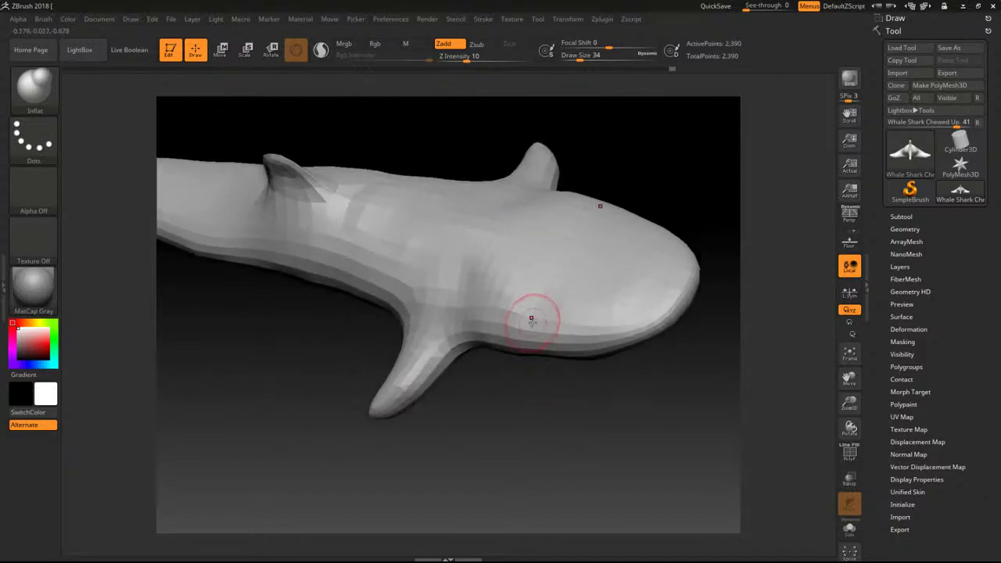
# Smooth the shark's flank and upper back between the head and the dorsal fin at draw size 78.
pyautogui.press(']')
pyautogui.press(']')
pyautogui.press(']')
pyautogui.press(']')
pyautogui.moveTo(509, 279)
pyautogui.keyDown('shift'); pyautogui.mouseDown()
pyautogui.moveTo(516, 268)
pyautogui.moveTo(493, 271)
pyautogui.mouseUp(); pyautogui.keyUp('shift')
pyautogui.keyDown('shift'); pyautogui.moveTo(367, 205); pyautogui.dragTo(373, 219); pyautogui.keyUp('shift')
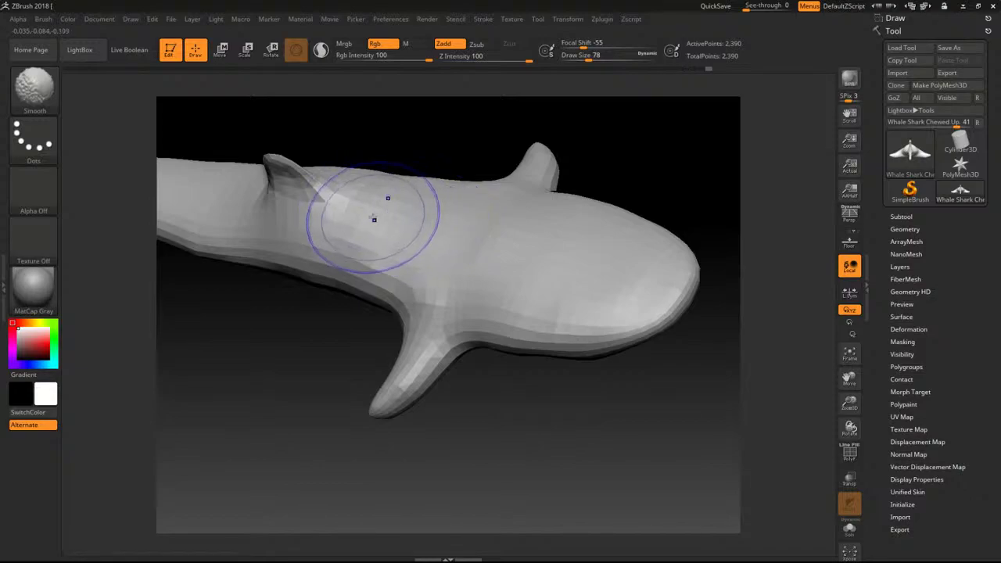
pyautogui.moveTo(518, 270)
pyautogui.keyDown('shift'); pyautogui.mouseDown()
pyautogui.moveTo(583, 286)
pyautogui.moveTo(620, 272)
pyautogui.mouseUp(); pyautogui.keyUp('shift')
pyautogui.keyDown('shift'); pyautogui.moveTo(497, 248); pyautogui.dragTo(469, 237); pyautogui.keyUp('shift')
pyautogui.moveTo(455, 233)
pyautogui.keyDown('shift'); pyautogui.mouseDown()
pyautogui.moveTo(474, 234)
pyautogui.moveTo(450, 235)
pyautogui.mouseUp(); pyautogui.keyUp('shift')
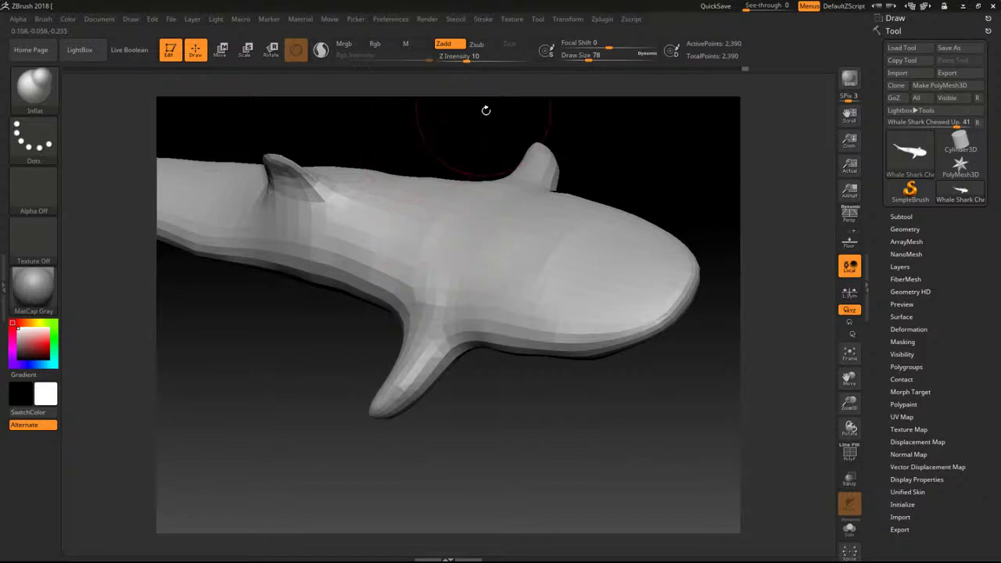
# Try to smooth the tail fin's upper and lower lobes at draw size 42.
pyautogui.keyDown('alt'); pyautogui.moveTo(485, 107); pyautogui.dragTo(450, 112); pyautogui.keyUp('alt')
pyautogui.moveTo(456, 203); pyautogui.dragTo(447, 167)
pyautogui.moveTo(242, 190); pyautogui.dragTo(501, 203)
pyautogui.moveTo(630, 184); pyautogui.dragTo(540, 203)
pyautogui.moveTo(482, 285)
pyautogui.mouseDown()
pyautogui.moveTo(358, 333)
pyautogui.moveTo(637, 407)
pyautogui.mouseUp()
pyautogui.press('shift')
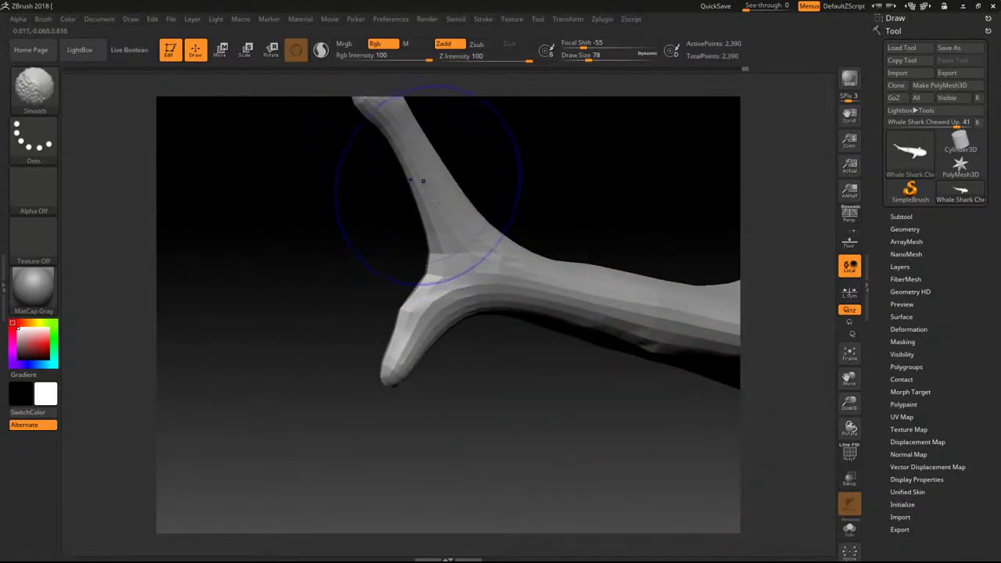
pyautogui.moveTo(496, 170); pyautogui.dragTo(459, 235)
pyautogui.press('[')
pyautogui.press('[')
pyautogui.press('[')
pyautogui.press('[')
pyautogui.press('[')
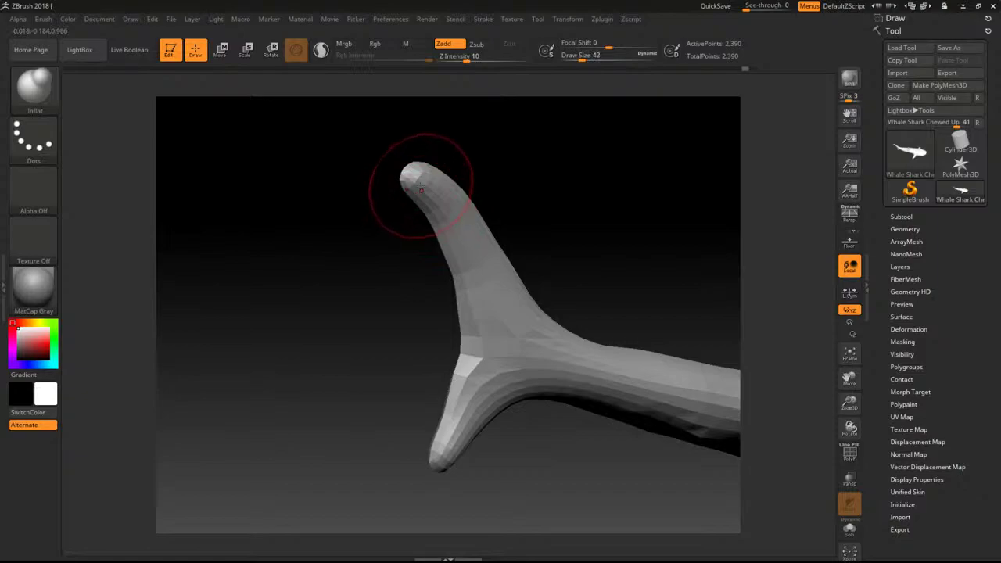
pyautogui.moveTo(426, 177)
pyautogui.keyDown('shift'); pyautogui.mouseDown()
pyautogui.moveTo(454, 201)
pyautogui.moveTo(471, 246)
pyautogui.moveTo(482, 283)
pyautogui.moveTo(468, 310)
pyautogui.mouseUp(); pyautogui.keyUp('shift')
pyautogui.keyDown('shift'); pyautogui.moveTo(504, 354); pyautogui.dragTo(480, 392); pyautogui.keyUp('shift')
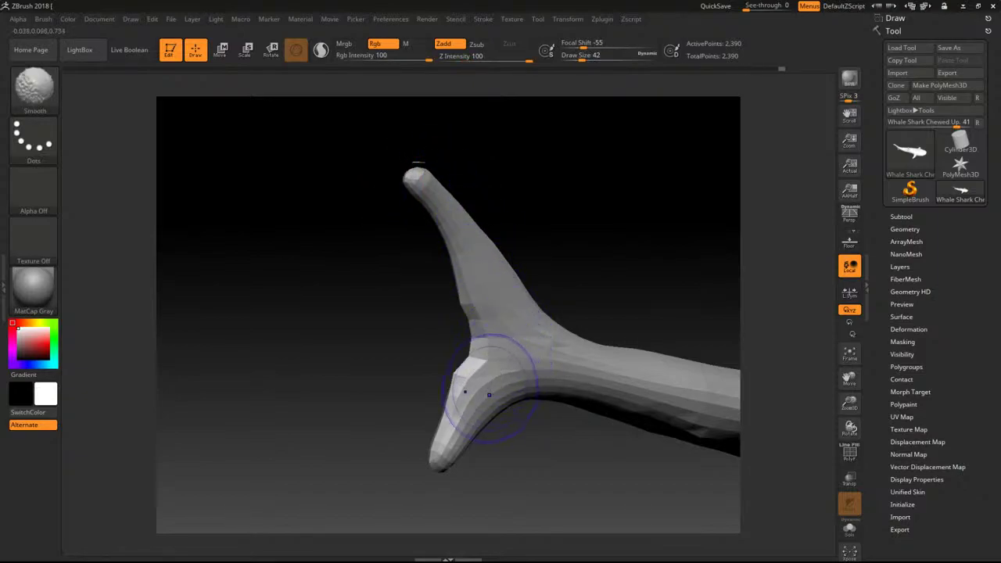
pyautogui.press('ctrl')
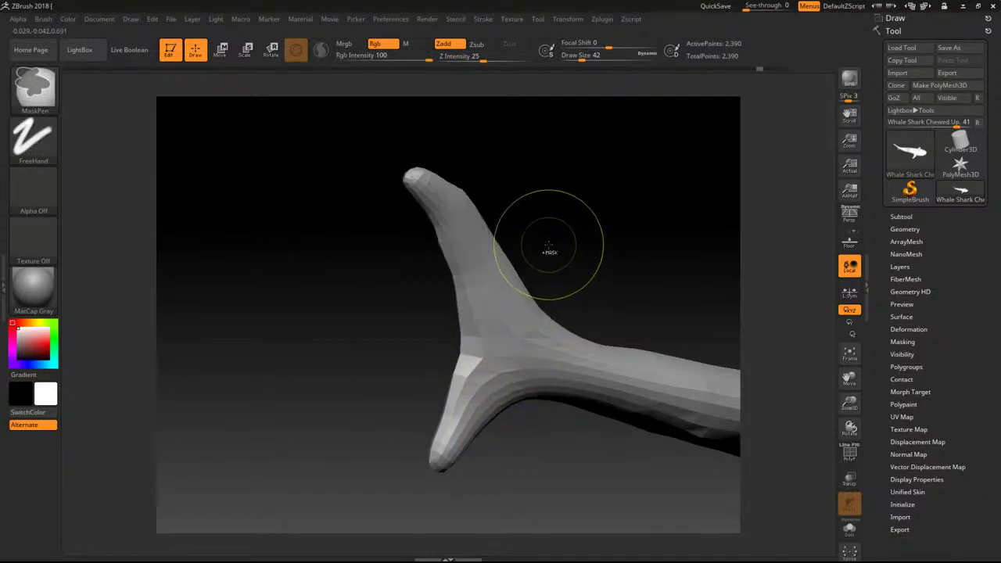
# Switch to the Move brush and set the main and secondary colours to white.
pyautogui.moveTo(961, 192)
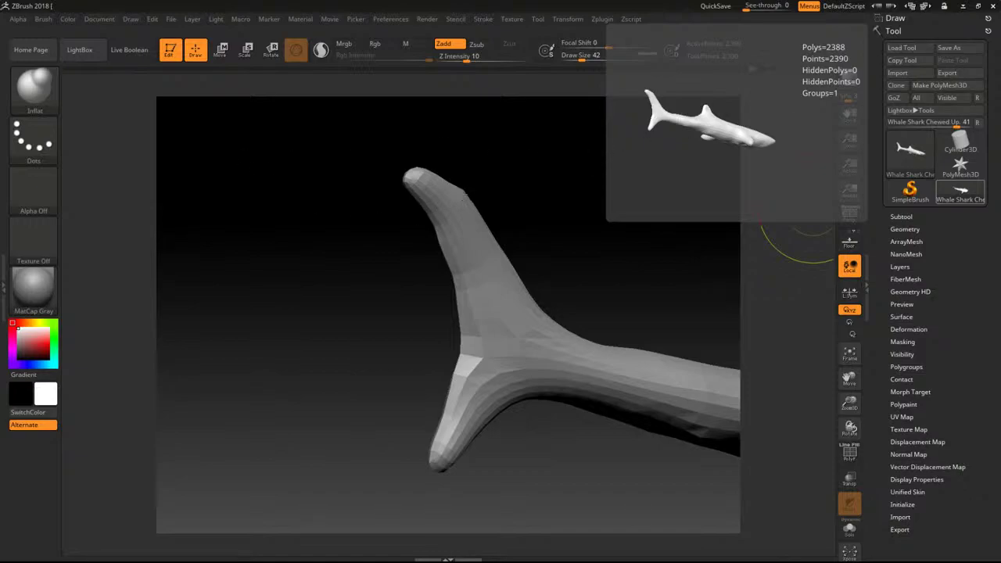
pyautogui.moveTo(482, 171); pyautogui.dragTo(470, 174)
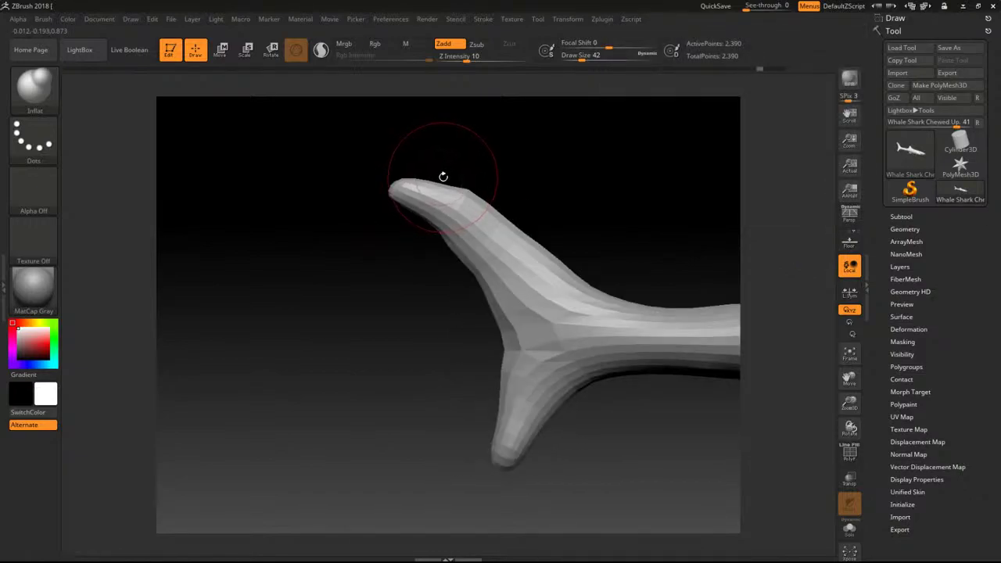
pyautogui.press('b')
pyautogui.press('m')
pyautogui.press('v')
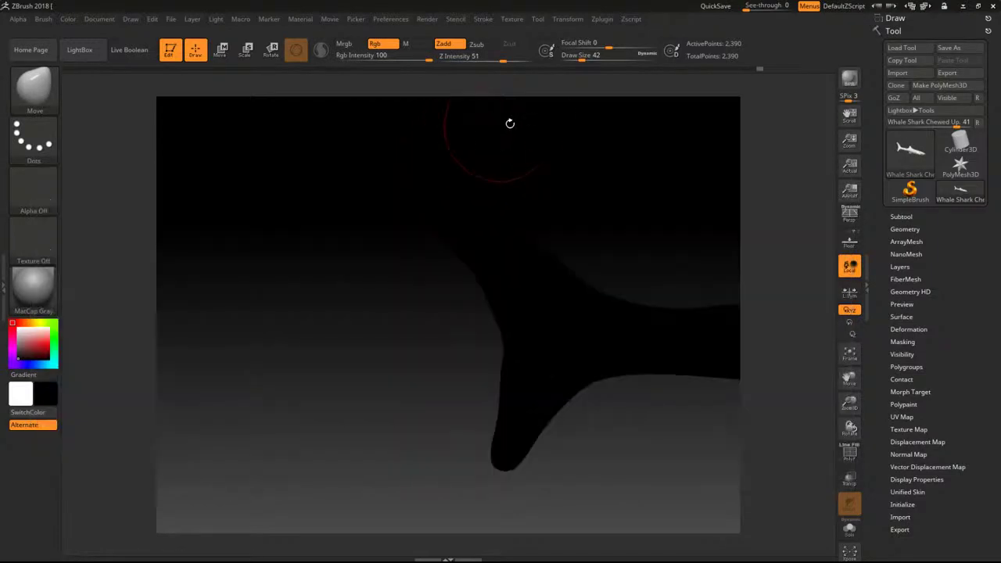
pyautogui.click(44, 333)
pyautogui.moveTo(45, 332); pyautogui.dragTo(12, 319)
# Round the upper edge of the tail fin's upper lobe near its tip with the Move brush at draw size 38.
pyautogui.press('[')
pyautogui.press('[')
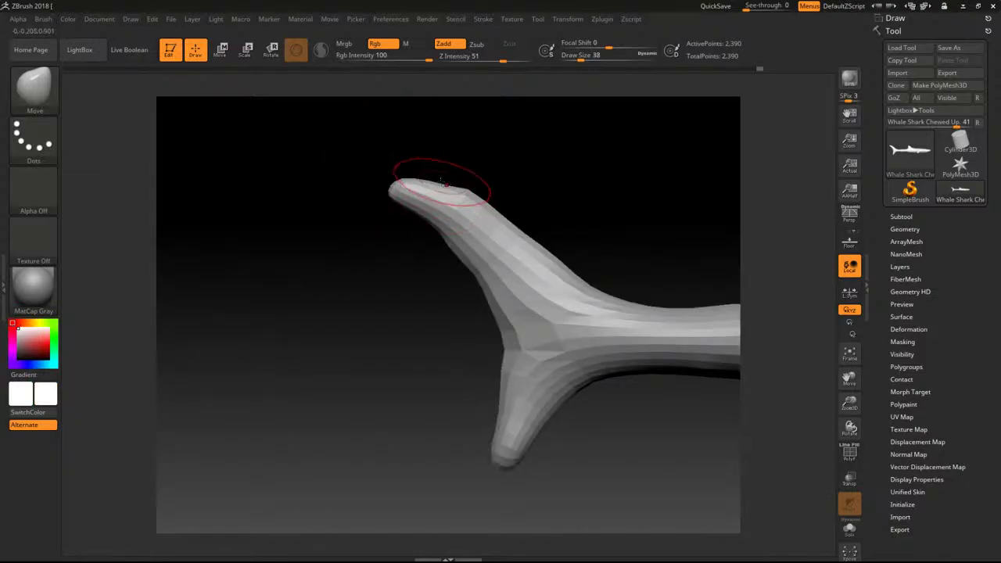
pyautogui.moveTo(442, 187); pyautogui.dragTo(439, 176)
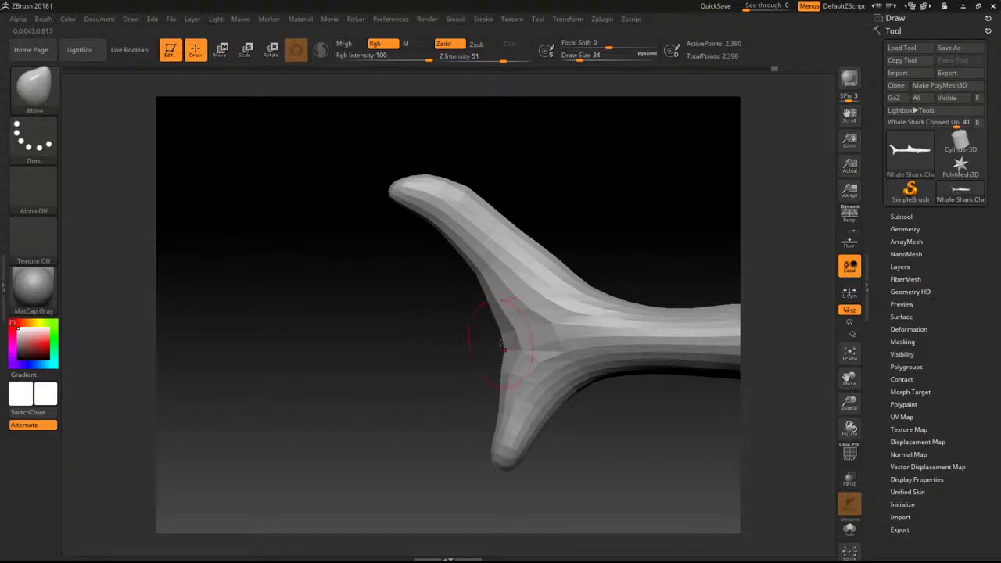
# Try to reshape and smooth the notch between the two tail lobes.
pyautogui.moveTo(502, 344); pyautogui.dragTo(496, 345)
pyautogui.moveTo(504, 344)
pyautogui.keyDown('shift'); pyautogui.mouseDown()
pyautogui.moveTo(524, 381)
pyautogui.moveTo(524, 313)
pyautogui.moveTo(505, 294)
pyautogui.mouseUp(); pyautogui.keyUp('shift')
pyautogui.hotkey('ctrl', 'z')
pyautogui.hotkey('ctrl', 'z')
# Smooth the lower tail lobe's base at draw size 46, pull its tip backward, and smooth the underside of the tail stalk.
pyautogui.keyDown('shift'); pyautogui.moveTo(525, 365); pyautogui.dragTo(534, 383); pyautogui.keyUp('shift')
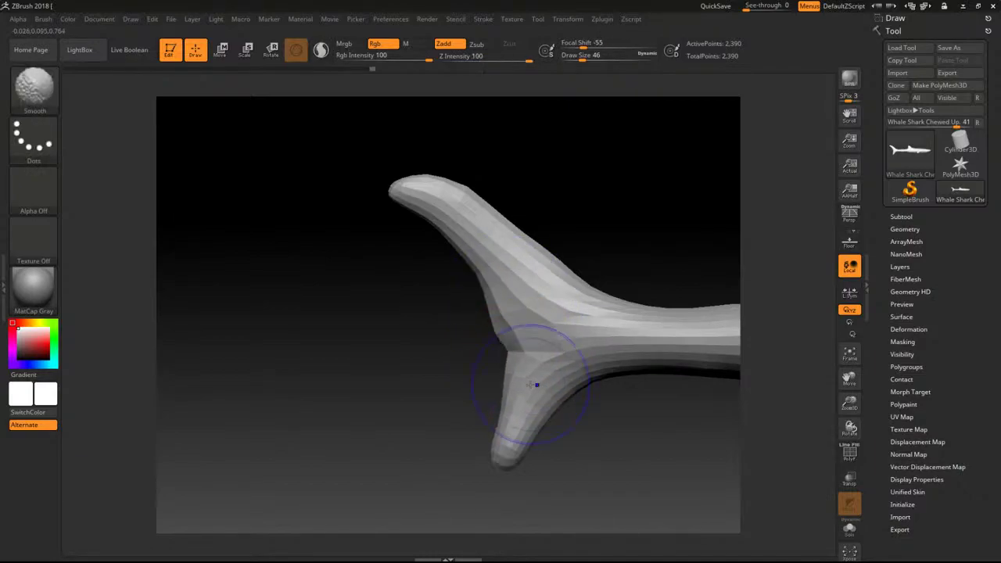
pyautogui.moveTo(506, 468); pyautogui.dragTo(490, 471)
pyautogui.moveTo(516, 349)
pyautogui.keyDown('ctrl'); pyautogui.mouseDown(button='right')
pyautogui.moveTo(523, 324)
pyautogui.moveTo(345, 232)
pyautogui.mouseUp(button='right'); pyautogui.keyUp('ctrl')
pyautogui.moveTo(697, 276)
pyautogui.mouseDown(button='right')
pyautogui.moveTo(597, 219)
pyautogui.moveTo(583, 241)
pyautogui.mouseUp(button='right')
pyautogui.keyDown('ctrl'); pyautogui.moveTo(583, 241); pyautogui.dragTo(681, 239, button='right'); pyautogui.keyUp('ctrl')
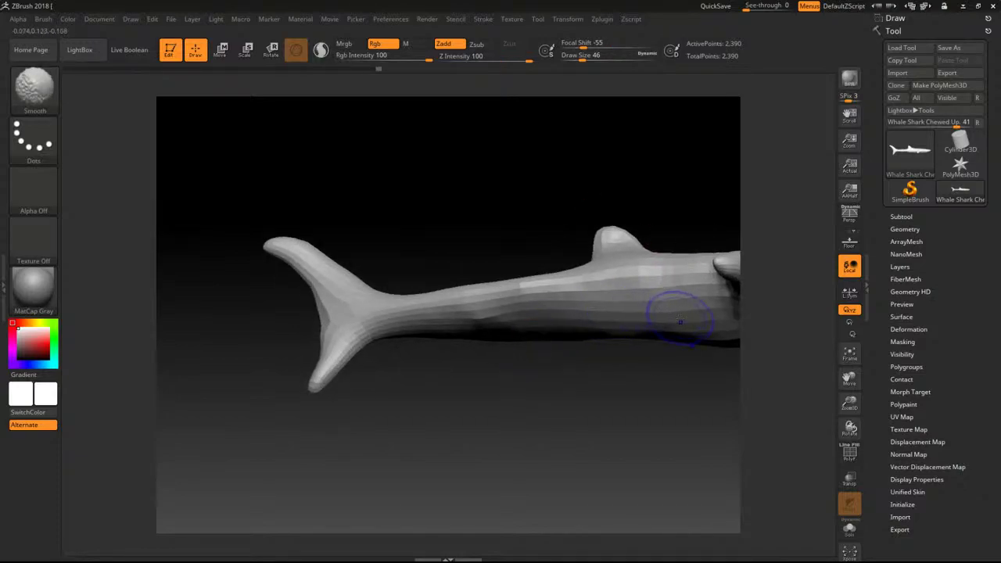
pyautogui.keyDown('shift'); pyautogui.moveTo(481, 332); pyautogui.dragTo(481, 325); pyautogui.keyUp('shift')
pyautogui.moveTo(483, 223); pyautogui.dragTo(487, 256, button='right')
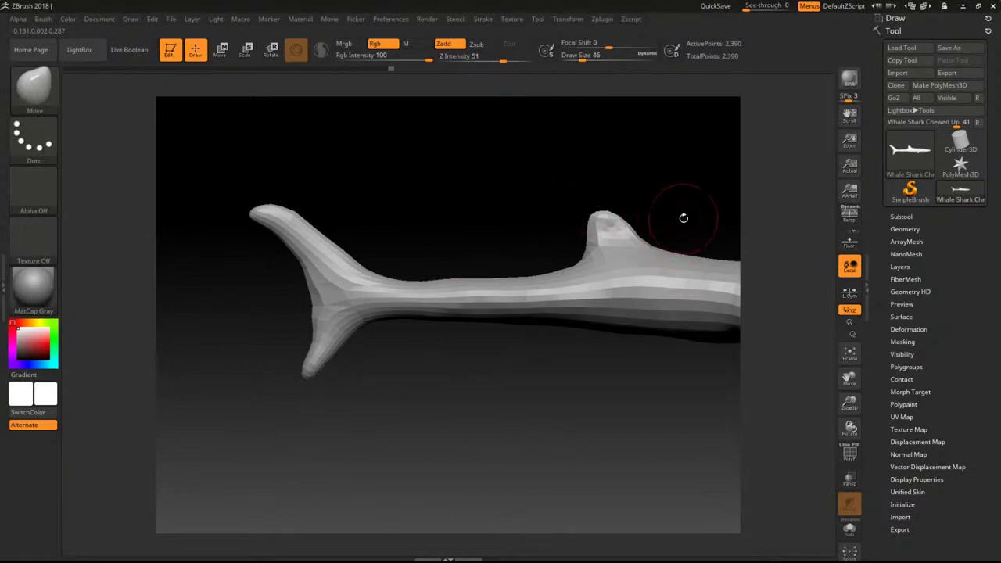
# Divide the shark mesh twice to reach subdivision level 3.
pyautogui.moveTo(961, 142)
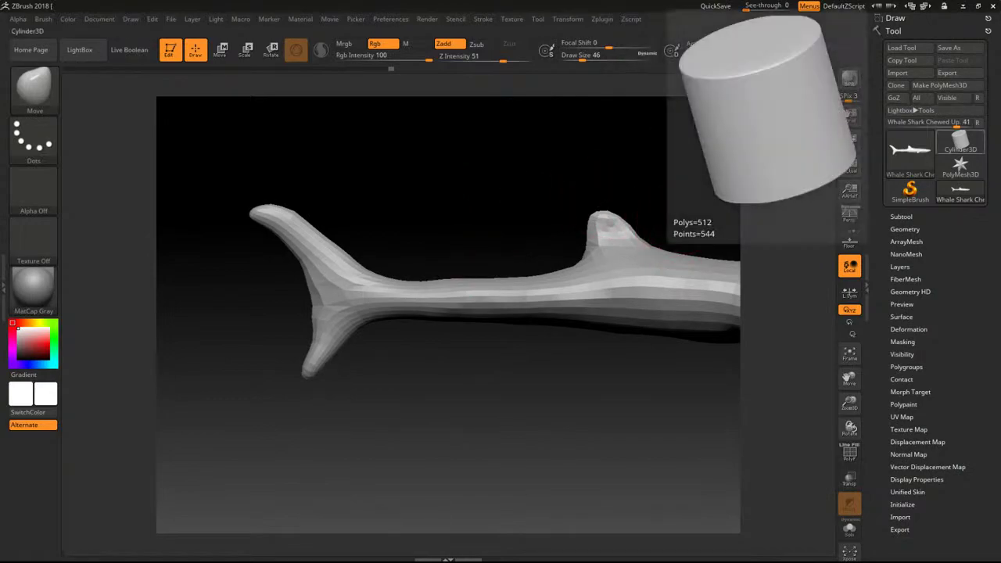
pyautogui.click(901, 216)
pyautogui.click(902, 217)
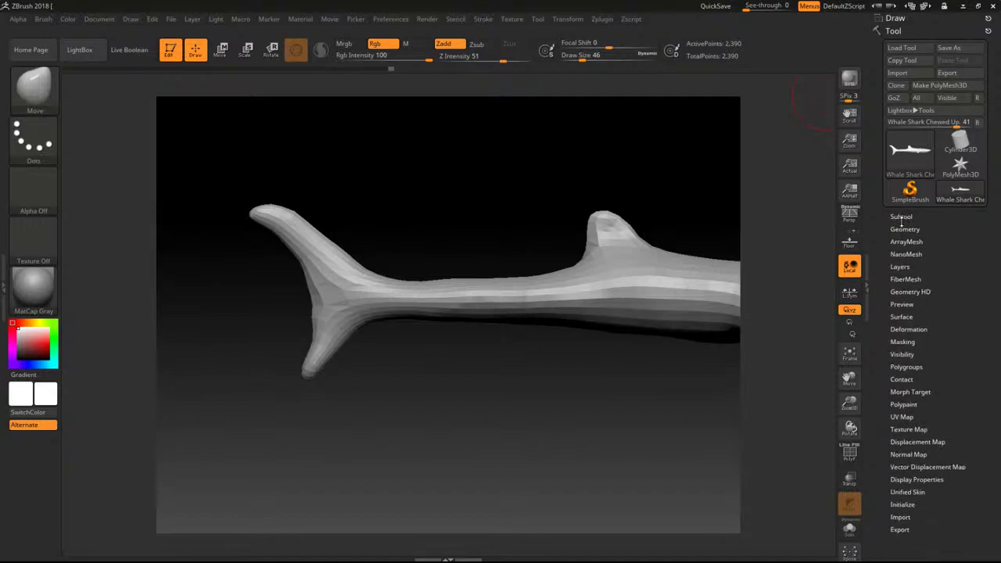
pyautogui.click(906, 242)
pyautogui.moveTo(911, 235); pyautogui.dragTo(910, 184)
pyautogui.click(907, 161)
pyautogui.click(905, 148)
pyautogui.click(898, 242)
pyautogui.click(897, 242)
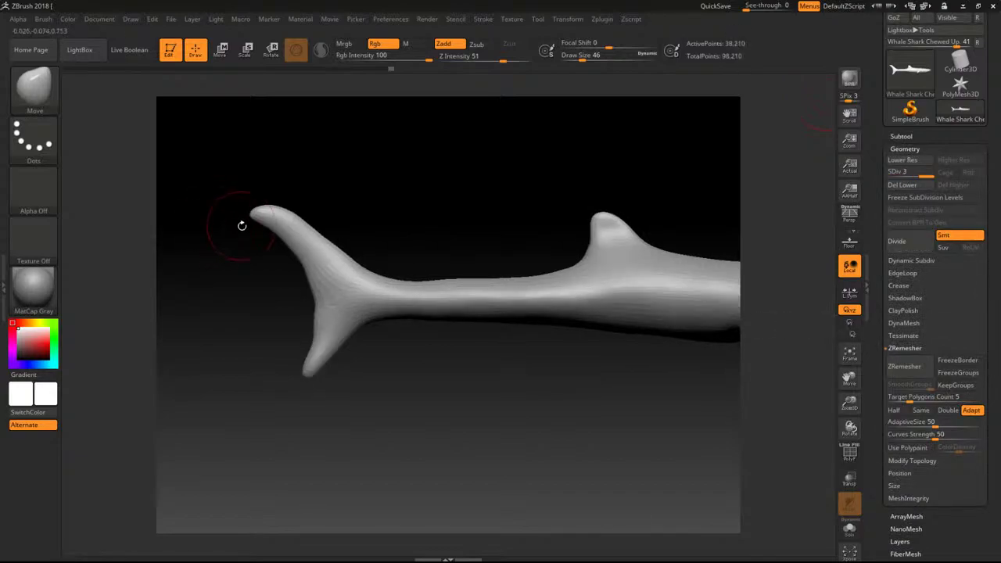
# Smooth the bump on the pectoral fin's upper edge in front view at draw size 74.
pyautogui.moveTo(447, 164); pyautogui.dragTo(396, 186)
pyautogui.keyDown('alt'); pyautogui.moveTo(676, 237); pyautogui.dragTo(738, 237); pyautogui.keyUp('alt')
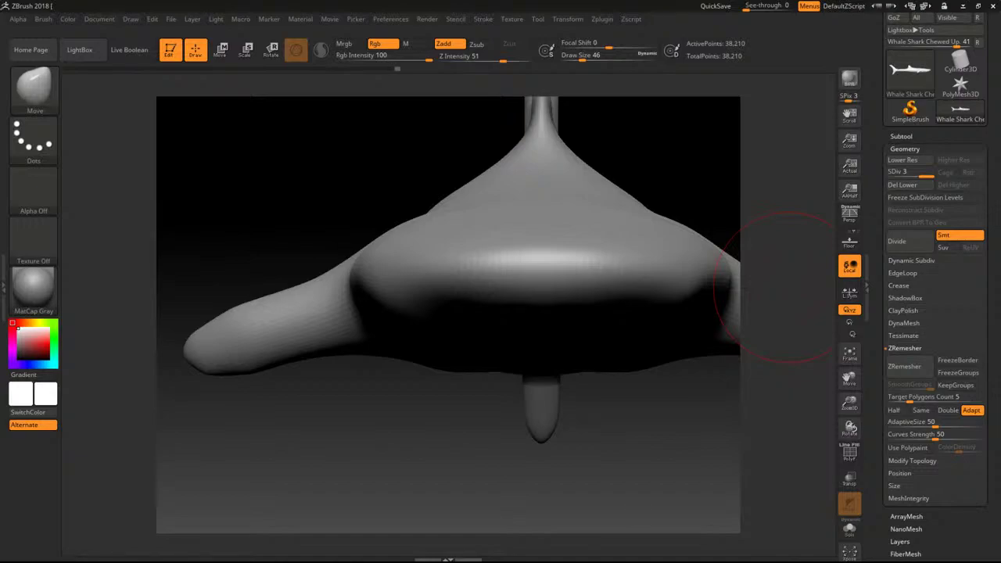
pyautogui.press('shift')
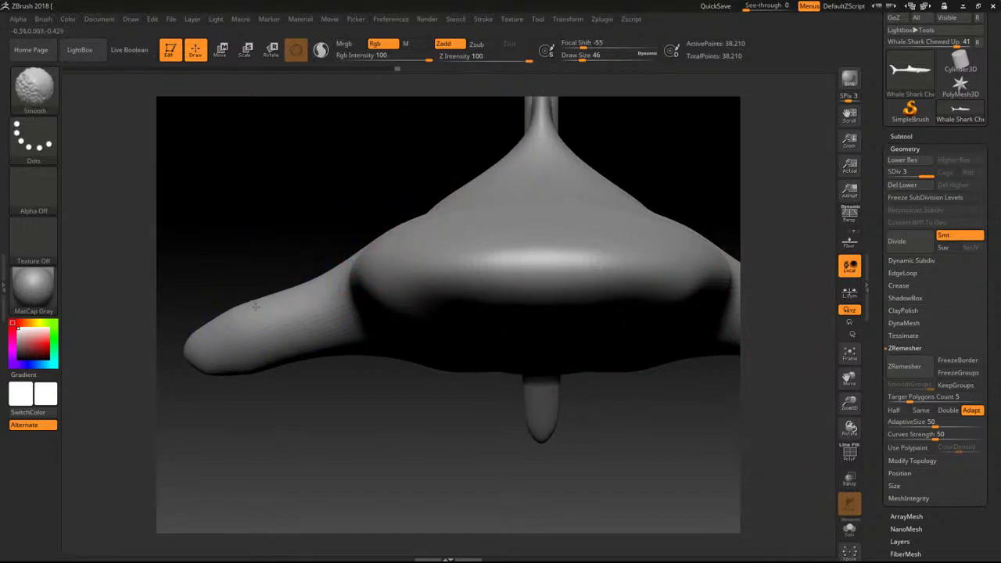
pyautogui.press(']')
pyautogui.press(']')
pyautogui.press(']')
pyautogui.moveTo(249, 312)
pyautogui.mouseDown()
pyautogui.moveTo(258, 329)
pyautogui.moveTo(259, 317)
pyautogui.mouseUp()
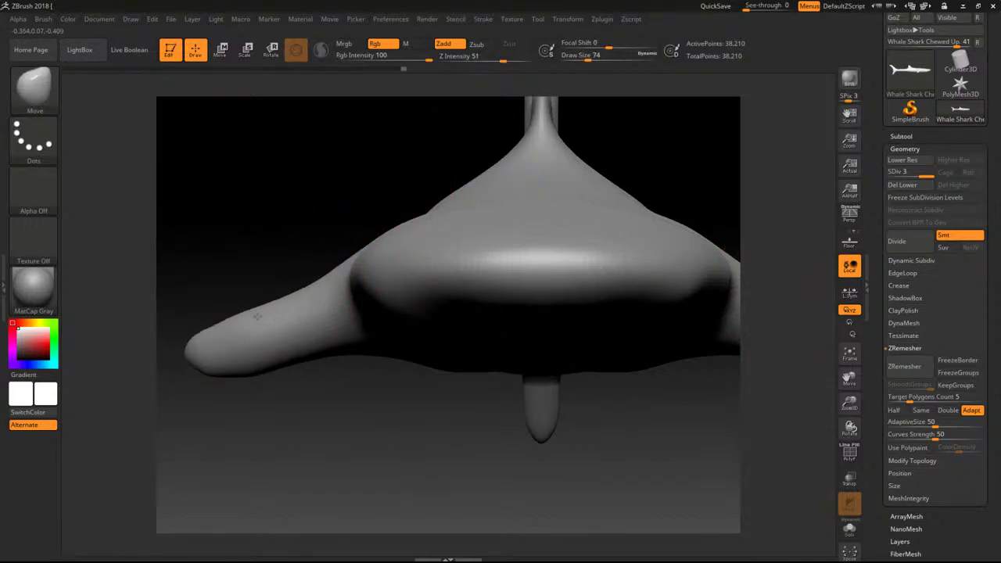
# Push the underside of the pectoral fin's tip and outer half upward with the Move brush at draw size 30.
pyautogui.moveTo(259, 363)
pyautogui.keyDown('shift'); pyautogui.mouseDown()
pyautogui.moveTo(269, 424)
pyautogui.moveTo(424, 376)
pyautogui.moveTo(422, 446)
pyautogui.mouseUp(); pyautogui.keyUp('shift')
pyautogui.moveTo(390, 334)
pyautogui.mouseDown()
pyautogui.moveTo(387, 299)
pyautogui.moveTo(387, 315)
pyautogui.mouseUp()
pyautogui.moveTo(384, 195); pyautogui.dragTo(389, 224)
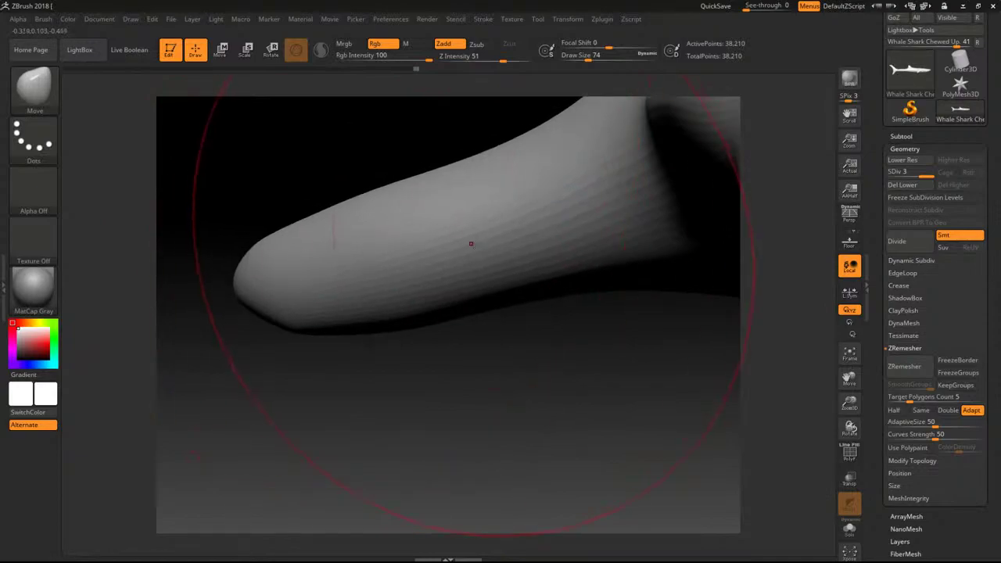
pyautogui.press('[')
pyautogui.press('[')
pyautogui.press('[')
pyautogui.press('[')
pyautogui.press('[')
pyautogui.press('[')
pyautogui.press(']')
pyautogui.press(']')
pyautogui.press(']')
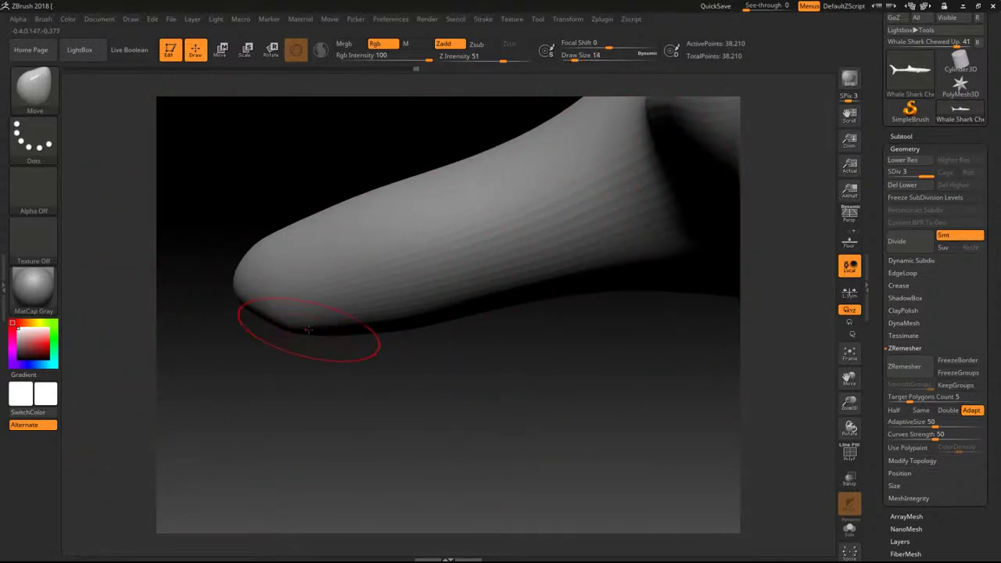
pyautogui.moveTo(306, 339); pyautogui.dragTo(336, 303)
pyautogui.moveTo(414, 312); pyautogui.dragTo(415, 278)
pyautogui.moveTo(466, 297); pyautogui.dragTo(478, 272)
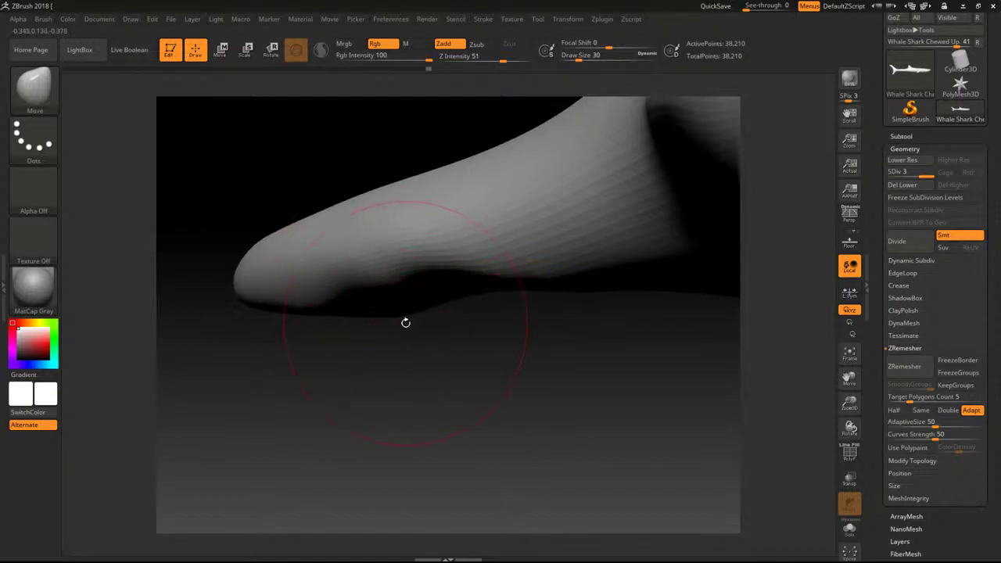
# Push up the rest of the pectoral fin's underside toward the body and smooth the fin.
pyautogui.moveTo(406, 322); pyautogui.dragTo(410, 292)
pyautogui.moveTo(425, 329); pyautogui.dragTo(425, 296)
pyautogui.moveTo(438, 357)
pyautogui.mouseDown()
pyautogui.moveTo(448, 380)
pyautogui.moveTo(471, 373)
pyautogui.mouseUp()
pyautogui.moveTo(575, 304)
pyautogui.mouseDown()
pyautogui.moveTo(572, 279)
pyautogui.moveTo(541, 268)
pyautogui.mouseUp()
pyautogui.moveTo(643, 299)
pyautogui.mouseDown()
pyautogui.moveTo(652, 262)
pyautogui.moveTo(624, 250)
pyautogui.moveTo(624, 235)
pyautogui.moveTo(613, 247)
pyautogui.mouseUp()
pyautogui.press(']')
pyautogui.moveTo(540, 259)
pyautogui.keyDown('shift'); pyautogui.mouseDown()
pyautogui.moveTo(345, 302)
pyautogui.moveTo(491, 243)
pyautogui.moveTo(376, 289)
pyautogui.moveTo(548, 255)
pyautogui.mouseUp(); pyautogui.keyUp('shift')
pyautogui.keyDown('shift'); pyautogui.moveTo(638, 235); pyautogui.dragTo(406, 294); pyautogui.keyUp('shift')
# Smooth the top of the head and the underside from the pectoral fins to the snout at draw size 54.
pyautogui.moveTo(403, 368)
pyautogui.keyDown('alt'); pyautogui.mouseDown()
pyautogui.moveTo(399, 313)
pyautogui.moveTo(414, 435)
pyautogui.moveTo(436, 396)
pyautogui.moveTo(577, 257)
pyautogui.mouseUp(); pyautogui.keyUp('alt')
pyautogui.press('shift')
pyautogui.moveTo(523, 421)
pyautogui.keyDown('alt'); pyautogui.mouseDown()
pyautogui.moveTo(528, 336)
pyautogui.moveTo(639, 205)
pyautogui.moveTo(639, 319)
pyautogui.mouseUp(); pyautogui.keyUp('alt')
pyautogui.keyDown('shift'); pyautogui.moveTo(677, 229); pyautogui.dragTo(683, 223); pyautogui.keyUp('shift')
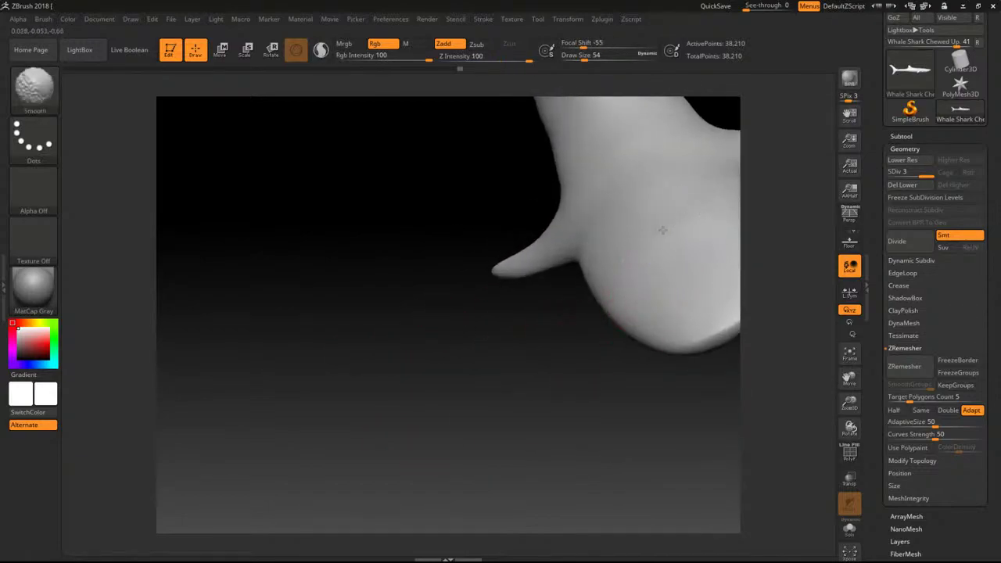
pyautogui.moveTo(400, 465)
pyautogui.keyDown('alt'); pyautogui.mouseDown()
pyautogui.moveTo(400, 391)
pyautogui.moveTo(446, 295)
pyautogui.moveTo(444, 406)
pyautogui.moveTo(513, 345)
pyautogui.moveTo(671, 395)
pyautogui.moveTo(546, 431)
pyautogui.moveTo(592, 365)
pyautogui.moveTo(436, 411)
pyautogui.mouseUp(); pyautogui.keyUp('alt')
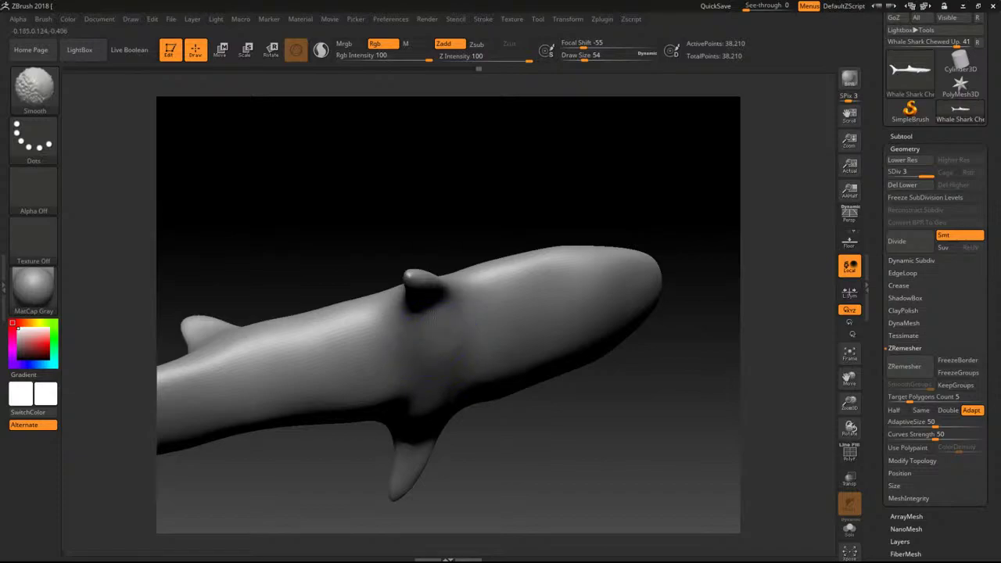
pyautogui.moveTo(434, 298)
pyautogui.keyDown('shift'); pyautogui.mouseDown()
pyautogui.moveTo(515, 281)
pyautogui.moveTo(559, 306)
pyautogui.moveTo(618, 300)
pyautogui.mouseUp(); pyautogui.keyUp('shift')
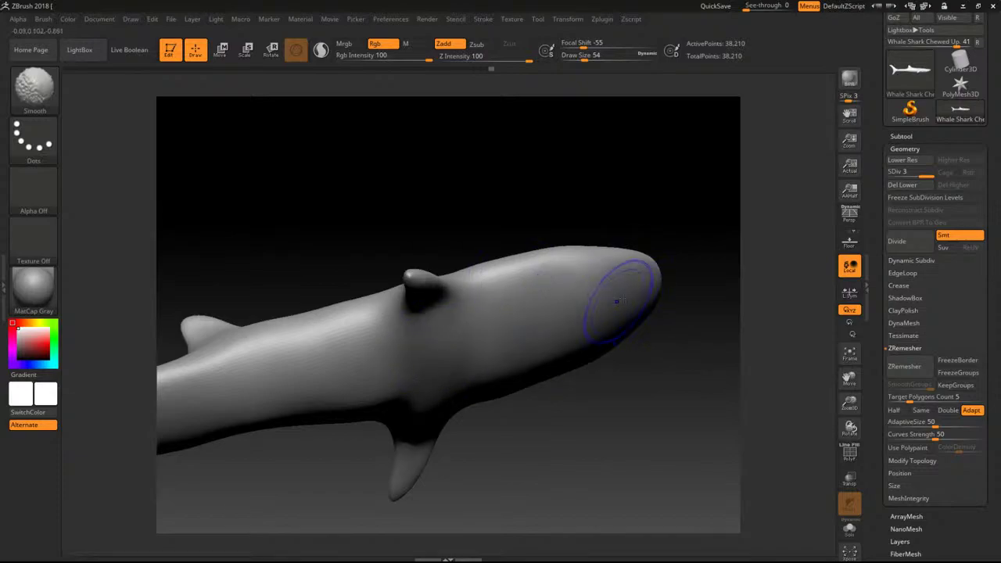
# Pull the tip of the tail fin's lower lobe backward and slightly down with the Move brush in side view.
pyautogui.moveTo(476, 419); pyautogui.dragTo(315, 414)
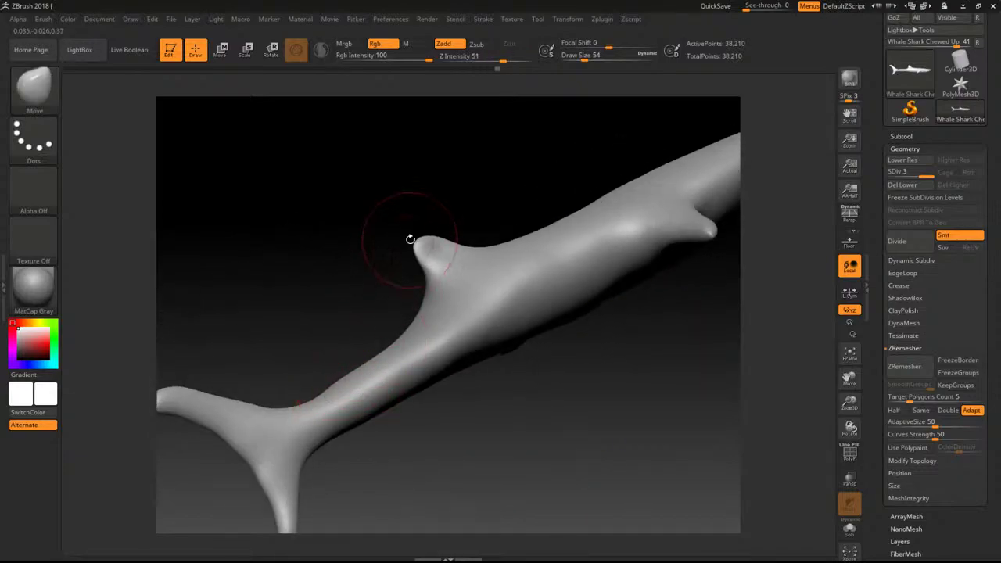
pyautogui.moveTo(335, 263); pyautogui.dragTo(453, 356)
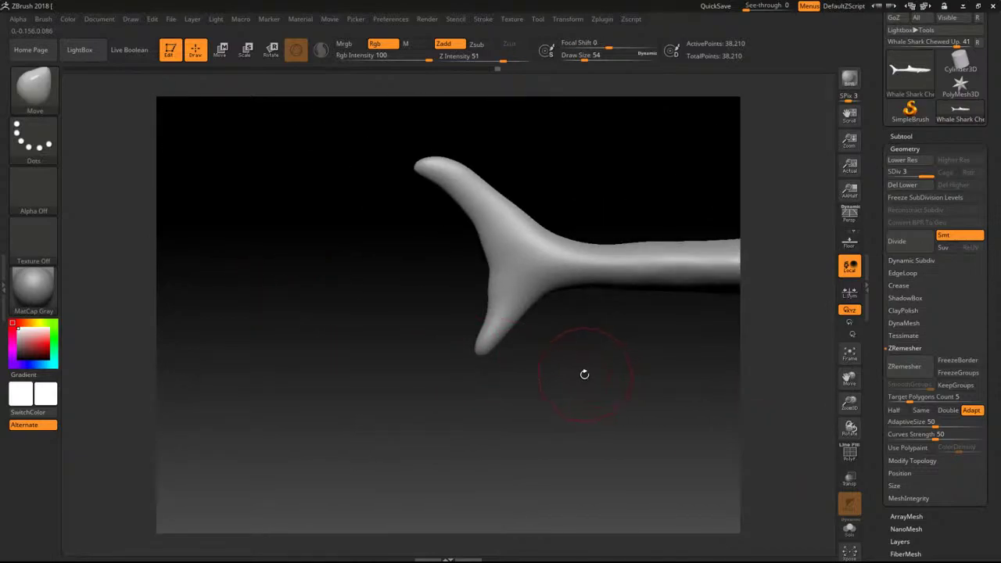
pyautogui.moveTo(585, 375); pyautogui.dragTo(704, 375)
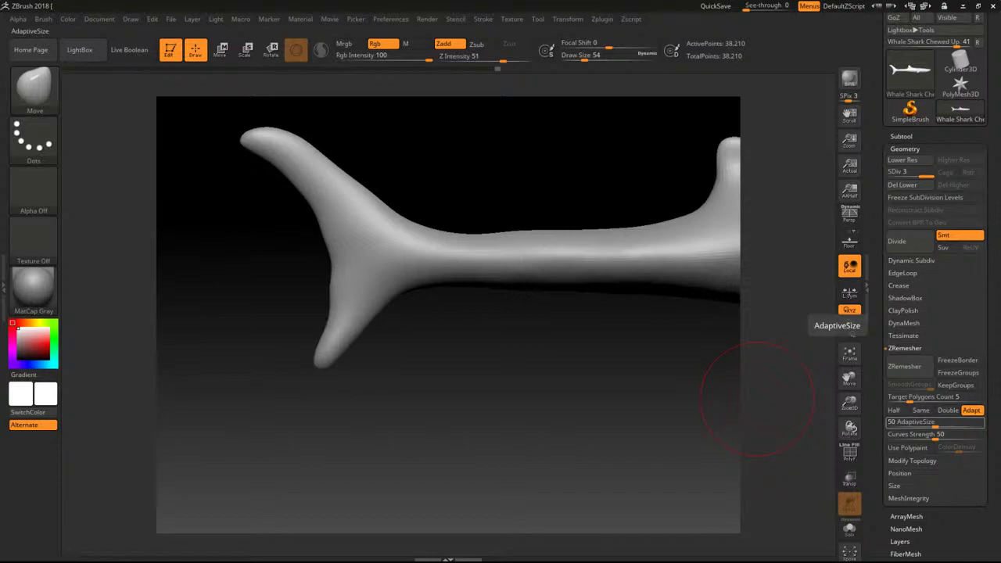
pyautogui.moveTo(527, 208)
pyautogui.mouseDown()
pyautogui.moveTo(551, 202)
pyautogui.moveTo(600, 227)
pyautogui.moveTo(686, 237)
pyautogui.mouseUp()
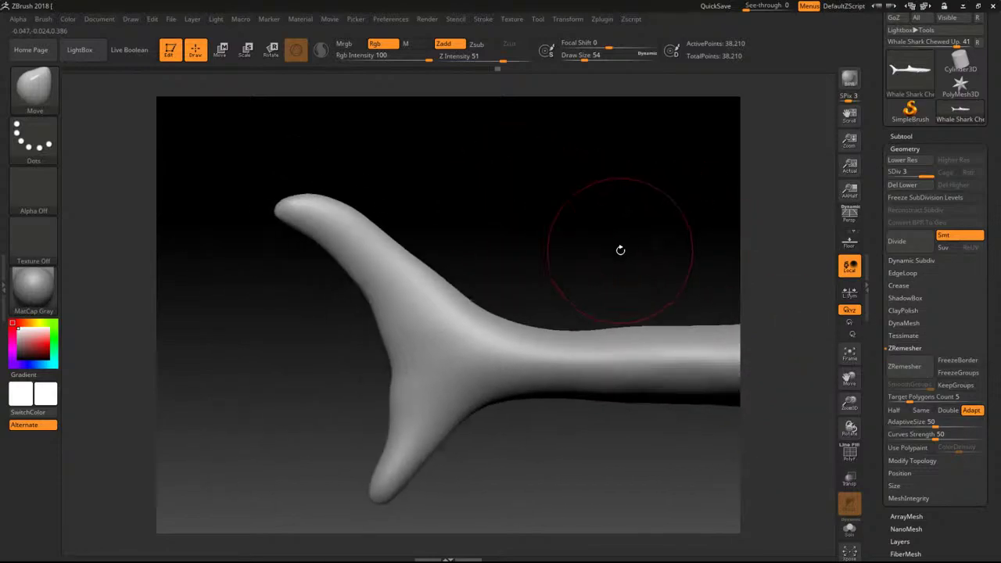
pyautogui.press(']')
pyautogui.press(']')
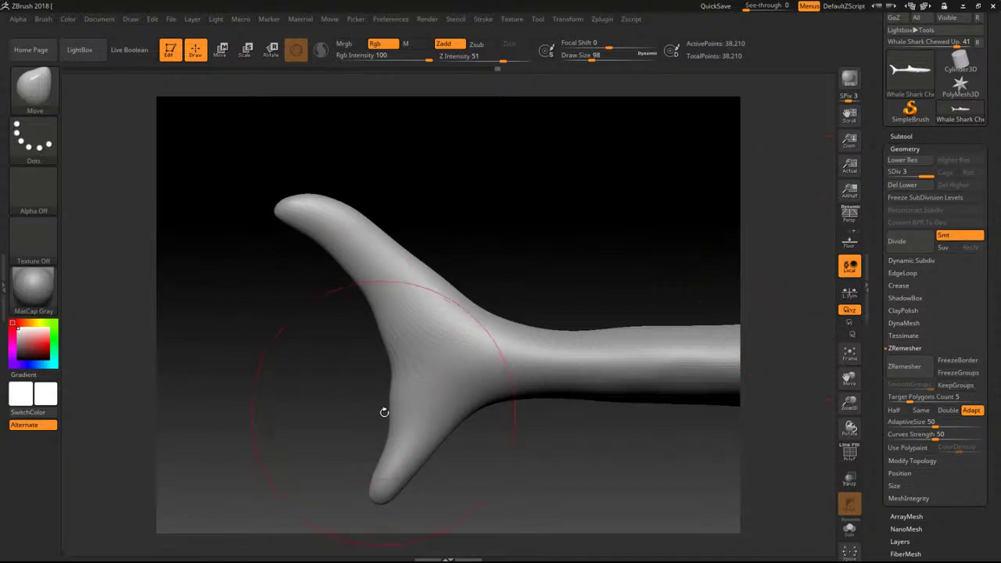
pyautogui.press('[')
pyautogui.press('[')
pyautogui.press('[')
pyautogui.moveTo(378, 470); pyautogui.dragTo(362, 479)
# Push the tail fin's trailing edge outward at the notch with the Move brush at draw size 90, and nudge the edge above it.
pyautogui.press(']')
pyautogui.press(']')
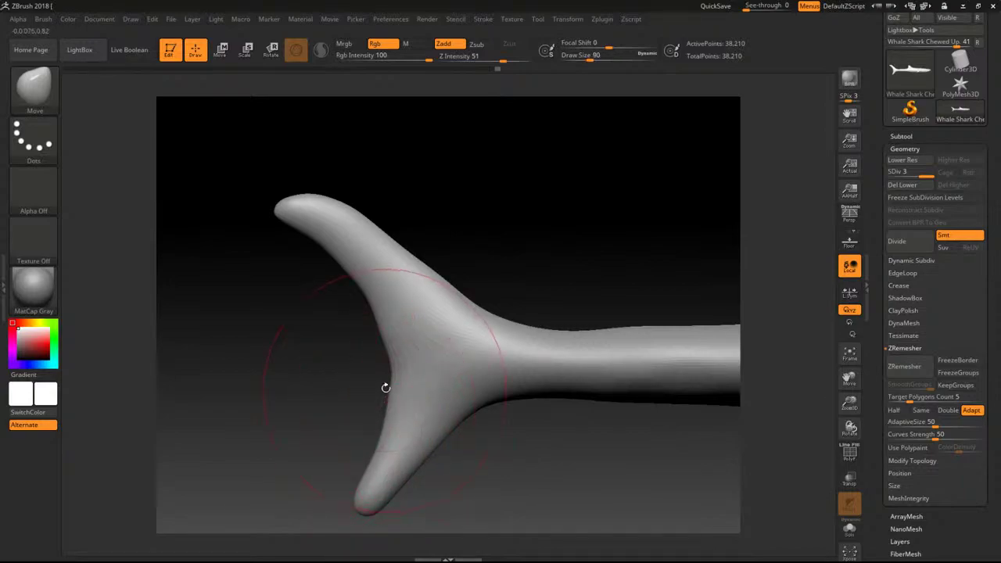
pyautogui.moveTo(391, 381); pyautogui.dragTo(365, 384)
pyautogui.press('[')
pyautogui.press('[')
pyautogui.moveTo(363, 293); pyautogui.dragTo(355, 295)
# Extend the tail fin's upper tip backward and up at draw size 66, and smooth the trailing edge below it.
pyautogui.press(']')
pyautogui.press(']')
pyautogui.press(']')
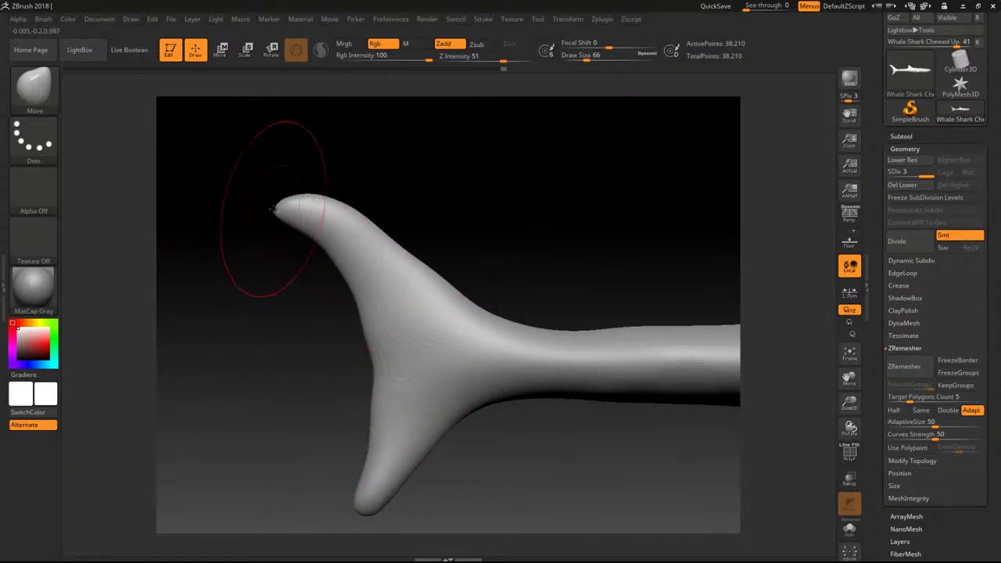
pyautogui.moveTo(278, 208); pyautogui.dragTo(262, 192)
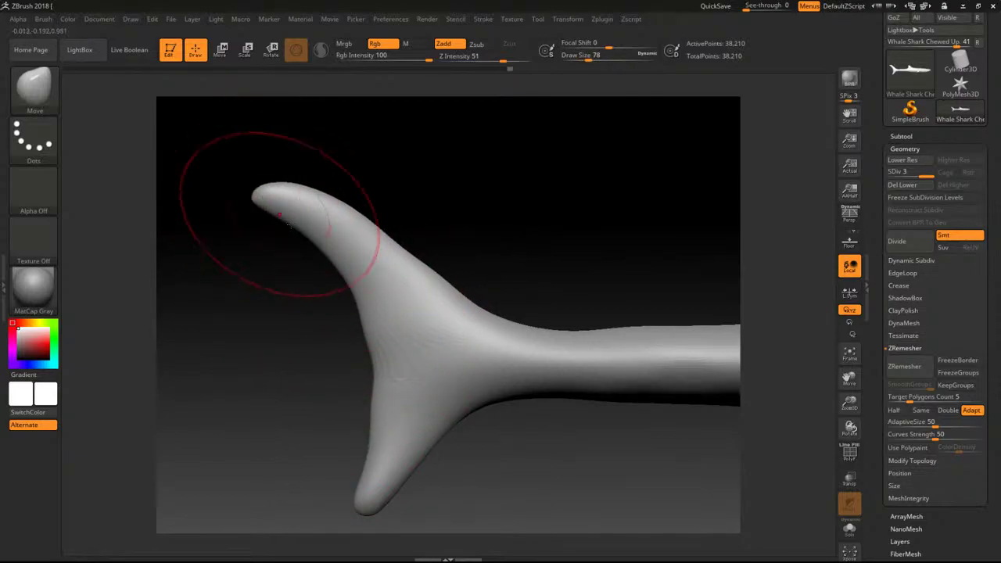
pyautogui.press('shift')
pyautogui.moveTo(358, 288)
pyautogui.keyDown('shift'); pyautogui.mouseDown()
pyautogui.moveTo(373, 337)
pyautogui.moveTo(376, 318)
pyautogui.mouseUp(); pyautogui.keyUp('shift')
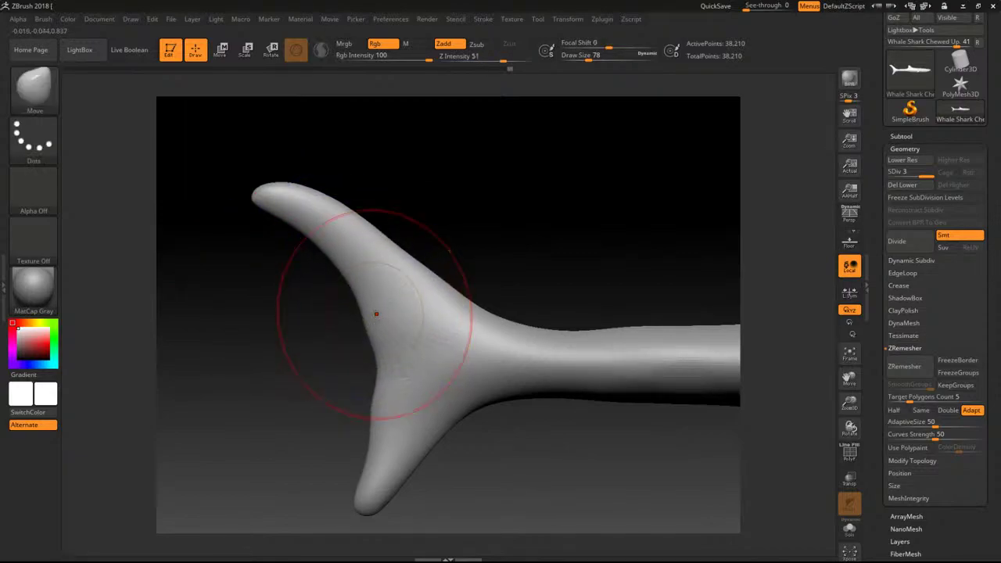
# Refine the curve of the tail fin's trailing edge between the two lobes with the Move brush, reducing the draw size to 34.
pyautogui.keyDown('ctrl'); pyautogui.moveTo(382, 353); pyautogui.dragTo(371, 342, button='right'); pyautogui.keyUp('ctrl')
pyautogui.press('[')
pyautogui.press('[')
pyautogui.press('[')
pyautogui.press('[')
pyautogui.press('[')
pyautogui.press('[')
pyautogui.press('[')
pyautogui.press('[')
pyautogui.moveTo(393, 402); pyautogui.dragTo(382, 401)
pyautogui.press('[')
pyautogui.press('[')
pyautogui.press('[')
pyautogui.moveTo(362, 320)
pyautogui.mouseDown()
pyautogui.moveTo(352, 316)
pyautogui.moveTo(399, 398)
pyautogui.moveTo(365, 393)
pyautogui.mouseUp()
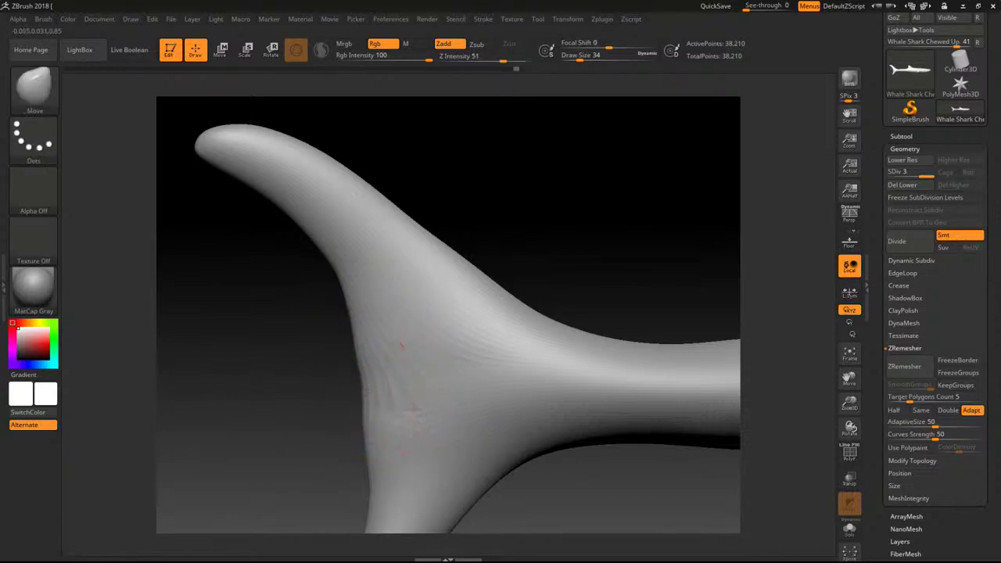
# Adjust the shape of the dorsal fin with the Move brush at draw size 50.
pyautogui.keyDown('alt'); pyautogui.moveTo(558, 230); pyautogui.dragTo(359, 282); pyautogui.keyUp('alt')
pyautogui.keyDown('alt'); pyautogui.moveTo(359, 282); pyautogui.dragTo(430, 288); pyautogui.keyUp('alt')
pyautogui.keyDown('alt'); pyautogui.moveTo(295, 253); pyautogui.dragTo(670, 291); pyautogui.keyUp('alt')
pyautogui.keyDown('alt'); pyautogui.moveTo(401, 229); pyautogui.dragTo(755, 320); pyautogui.keyUp('alt')
pyautogui.keyDown('alt'); pyautogui.moveTo(411, 275); pyautogui.dragTo(533, 295); pyautogui.keyUp('alt')
pyautogui.press(']')
pyautogui.press(']')
pyautogui.moveTo(434, 311); pyautogui.dragTo(454, 306)
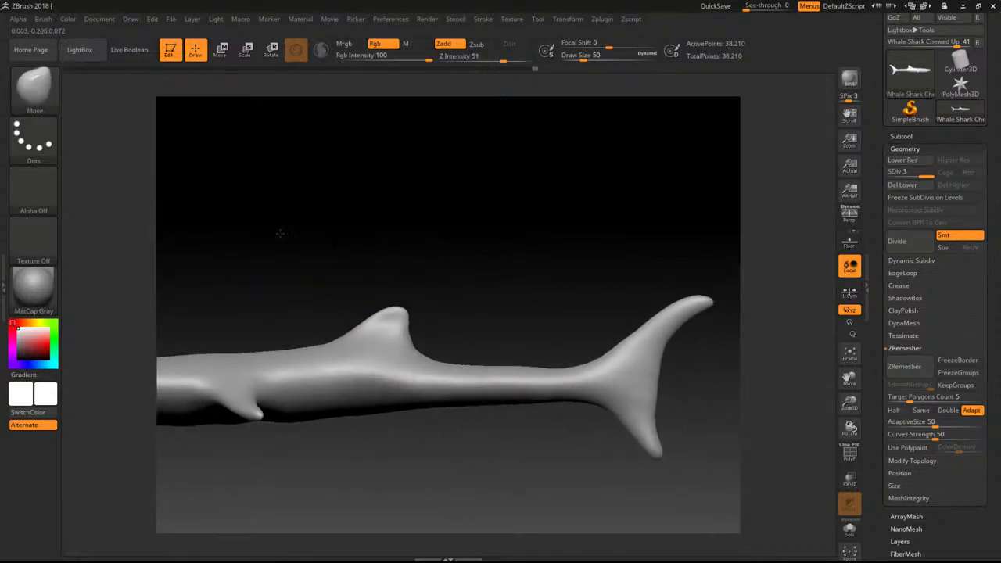
# Push the front of the pectoral fin's base toward the body with the Move brush at draw size 86.
pyautogui.moveTo(279, 230); pyautogui.dragTo(204, 266)
pyautogui.keyDown('alt'); pyautogui.moveTo(244, 211); pyautogui.dragTo(454, 189); pyautogui.keyUp('alt')
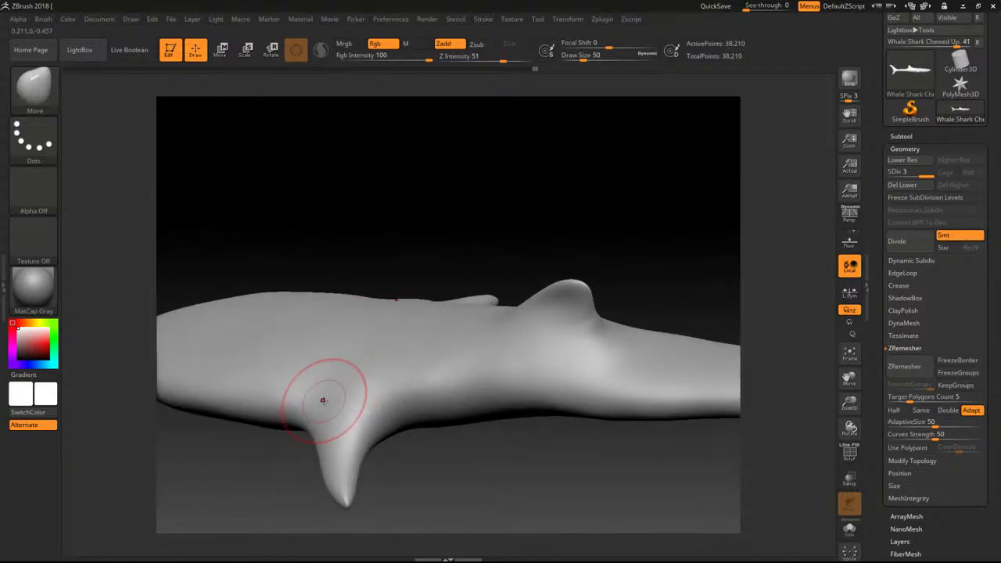
pyautogui.press(']')
pyautogui.press(']')
pyautogui.press(']')
pyautogui.moveTo(311, 395); pyautogui.dragTo(304, 386)
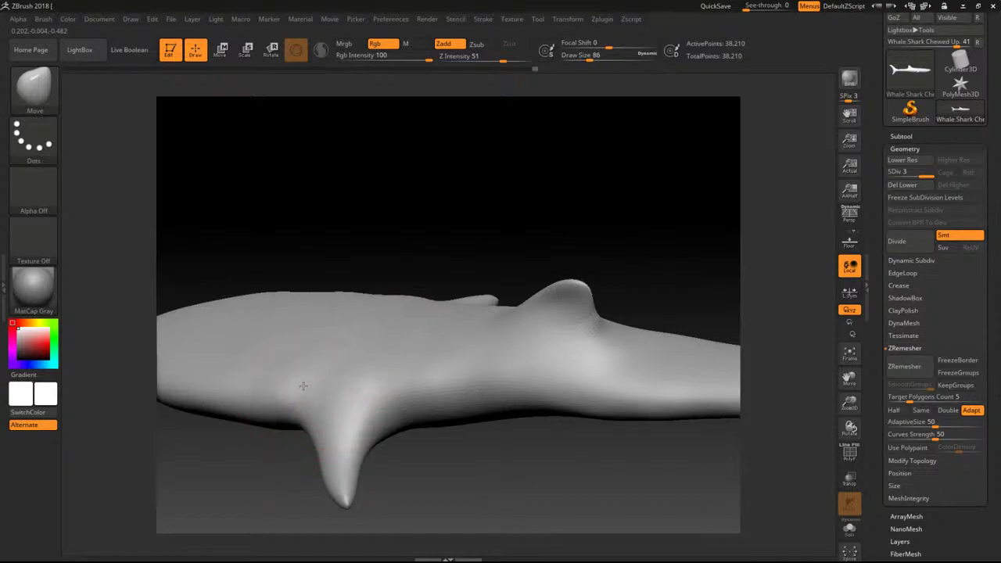
pyautogui.keyDown('alt'); pyautogui.moveTo(329, 245); pyautogui.dragTo(497, 259); pyautogui.keyUp('alt')
pyautogui.moveTo(402, 240); pyautogui.dragTo(424, 242)
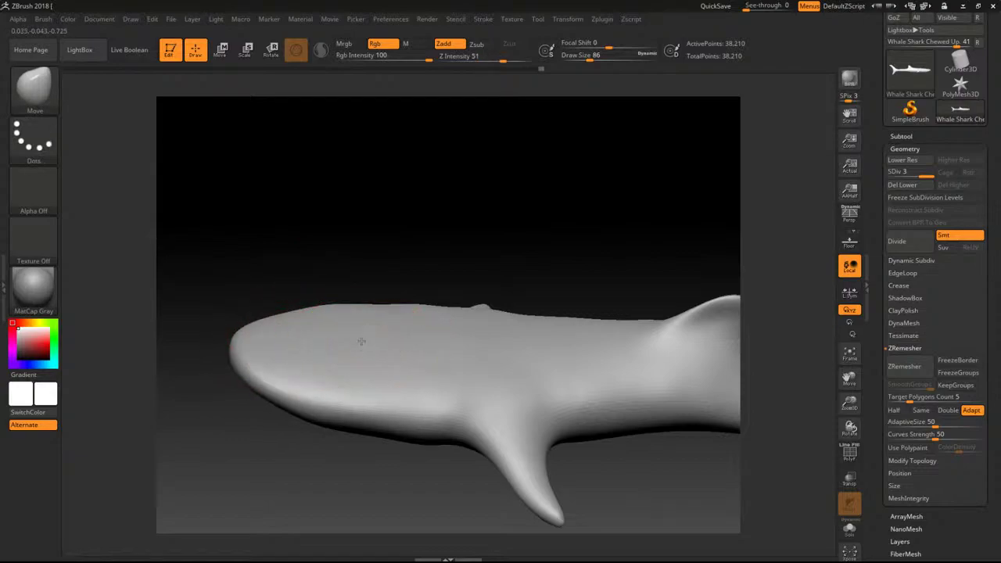
# Add volume to the side of the head ahead of the pectoral fin with ClayBuildup at Z intensity 8, replacing the stronger first attempt.
pyautogui.press('b')
pyautogui.press('c')
pyautogui.press('b')
pyautogui.moveTo(371, 352)
pyautogui.mouseDown()
pyautogui.moveTo(380, 384)
pyautogui.moveTo(435, 396)
pyautogui.mouseUp()
pyautogui.hotkey('ctrl', 'z')
pyautogui.hotkey('ctrl', 'z')
pyautogui.moveTo(478, 56); pyautogui.dragTo(464, 56)
pyautogui.moveTo(410, 377)
pyautogui.mouseDown()
pyautogui.moveTo(440, 357)
pyautogui.moveTo(461, 364)
pyautogui.mouseUp()
pyautogui.moveTo(423, 344); pyautogui.dragTo(458, 369)
pyautogui.moveTo(520, 364)
pyautogui.mouseDown()
pyautogui.moveTo(485, 388)
pyautogui.moveTo(435, 399)
pyautogui.moveTo(396, 341)
pyautogui.mouseUp()
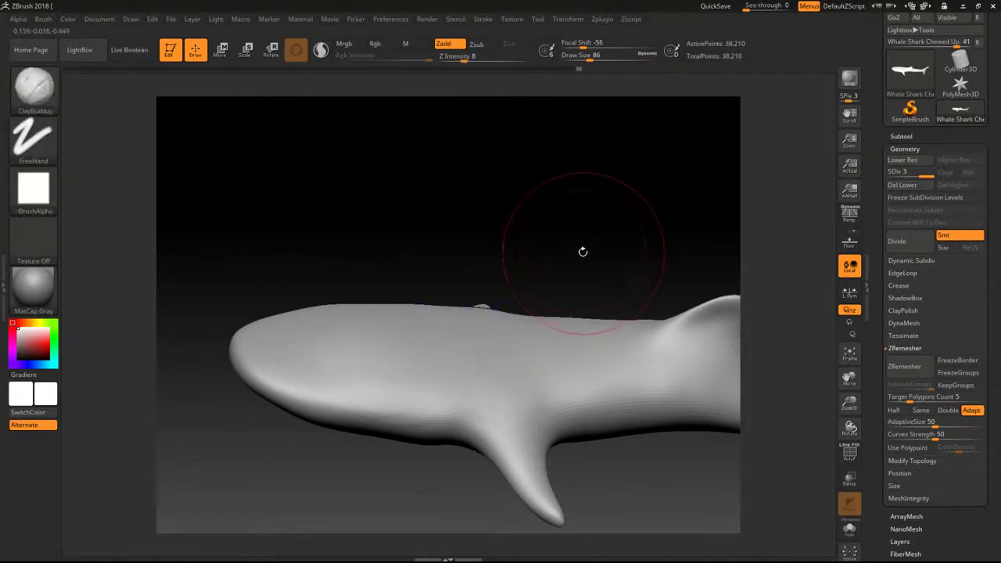
# Build up the pectoral fin's base with ClayBuildup at draw size 86 and smooth the fin toward its tip.
pyautogui.moveTo(514, 447)
pyautogui.mouseDown()
pyautogui.moveTo(533, 481)
pyautogui.moveTo(487, 414)
pyautogui.moveTo(513, 426)
pyautogui.mouseUp()
pyautogui.keyDown('shift'); pyautogui.moveTo(558, 514); pyautogui.dragTo(545, 500); pyautogui.keyUp('shift')
pyautogui.moveTo(525, 462)
pyautogui.mouseDown()
pyautogui.moveTo(556, 518)
pyautogui.moveTo(520, 438)
pyautogui.mouseUp()
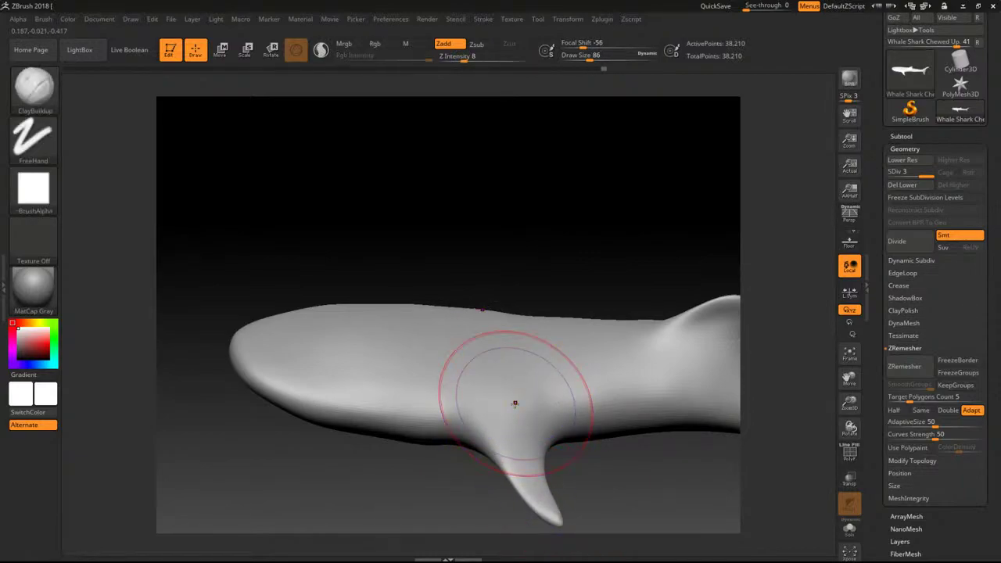
# Carve an elongated mouth opening into the front of the snout and raise its rims with ClayBuildup at draw size 14.
pyautogui.keyDown('alt'); pyautogui.moveTo(598, 235); pyautogui.dragTo(662, 317); pyautogui.keyUp('alt')
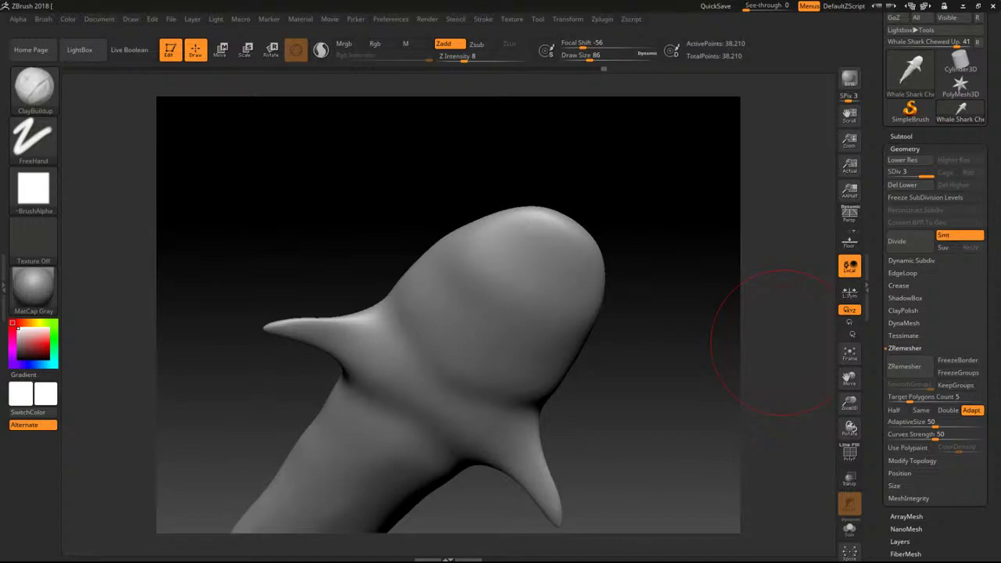
pyautogui.moveTo(626, 135); pyautogui.dragTo(679, 318)
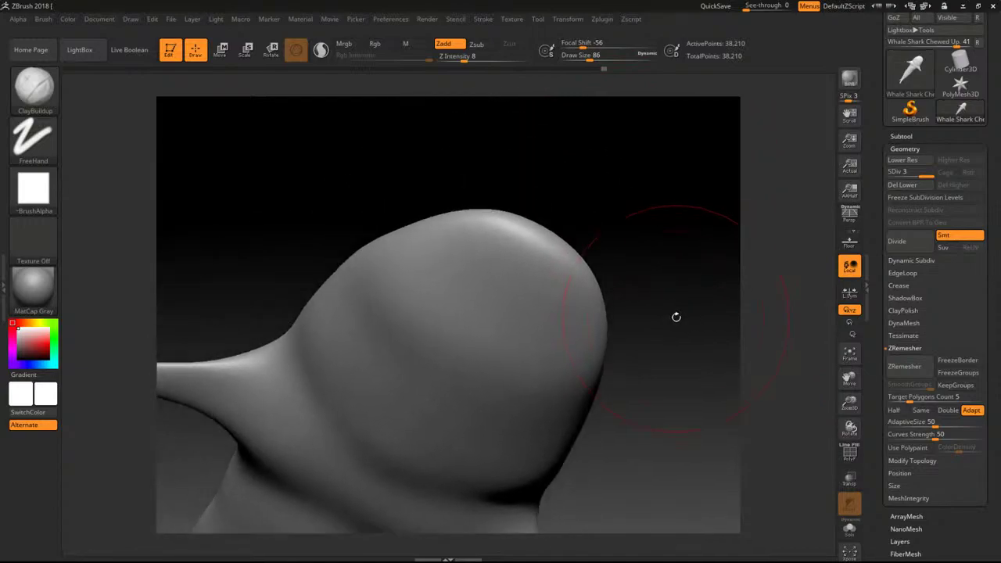
pyautogui.press('b')
pyautogui.press('c')
pyautogui.press('b')
pyautogui.press('[')
pyautogui.press('[')
pyautogui.press('[')
pyautogui.press('[')
pyautogui.press('[')
pyautogui.press('[')
pyautogui.press('[')
pyautogui.press('[')
pyautogui.press('[')
pyautogui.press('[')
pyautogui.press('[')
pyautogui.press('[')
pyautogui.press('[')
pyautogui.press('[')
pyautogui.moveTo(474, 260)
pyautogui.keyDown('alt'); pyautogui.mouseDown()
pyautogui.moveTo(541, 299)
pyautogui.moveTo(479, 272)
pyautogui.moveTo(553, 323)
pyautogui.moveTo(468, 274)
pyautogui.moveTo(547, 322)
pyautogui.moveTo(524, 314)
pyautogui.moveTo(511, 301)
pyautogui.moveTo(545, 310)
pyautogui.moveTo(497, 274)
pyautogui.moveTo(526, 300)
pyautogui.moveTo(517, 304)
pyautogui.mouseUp(); pyautogui.keyUp('alt')
pyautogui.moveTo(446, 274)
pyautogui.mouseDown()
pyautogui.moveTo(540, 341)
pyautogui.moveTo(464, 299)
pyautogui.moveTo(540, 350)
pyautogui.mouseUp()
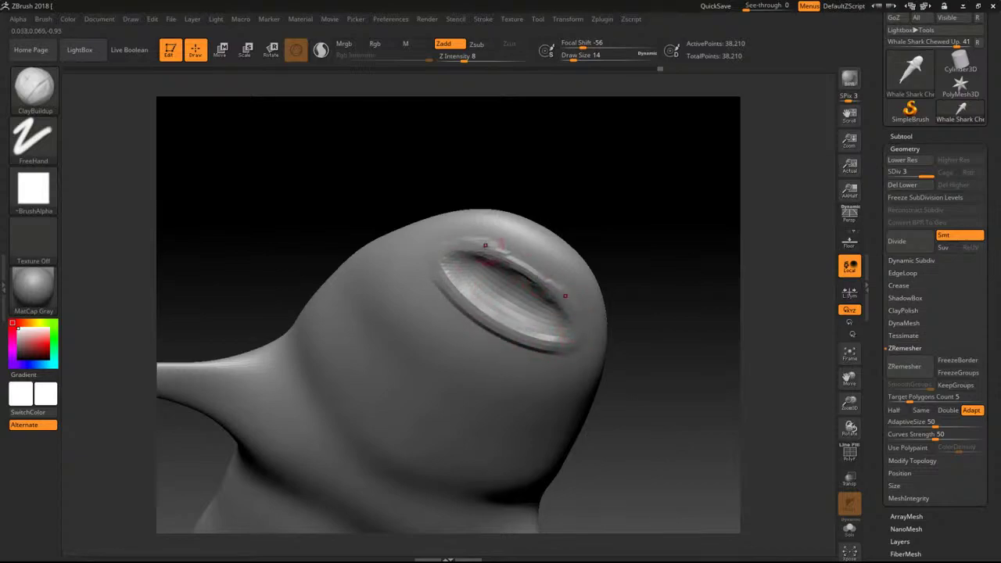
# Smooth the upper and lower rims of the mouth and its corners at draw size 14.
pyautogui.press('shift')
pyautogui.moveTo(574, 344)
pyautogui.keyDown('shift'); pyautogui.mouseDown()
pyautogui.moveTo(436, 292)
pyautogui.moveTo(552, 338)
pyautogui.moveTo(468, 280)
pyautogui.moveTo(534, 328)
pyautogui.moveTo(473, 273)
pyautogui.moveTo(538, 306)
pyautogui.moveTo(501, 275)
pyautogui.mouseUp(); pyautogui.keyUp('shift')
pyautogui.moveTo(525, 319)
pyautogui.keyDown('shift'); pyautogui.mouseDown()
pyautogui.moveTo(486, 291)
pyautogui.moveTo(512, 273)
pyautogui.moveTo(443, 277)
pyautogui.mouseUp(); pyautogui.keyUp('shift')
pyautogui.moveTo(549, 340)
pyautogui.keyDown('shift'); pyautogui.mouseDown()
pyautogui.moveTo(521, 333)
pyautogui.moveTo(552, 331)
pyautogui.moveTo(441, 266)
pyautogui.mouseUp(); pyautogui.keyUp('shift')
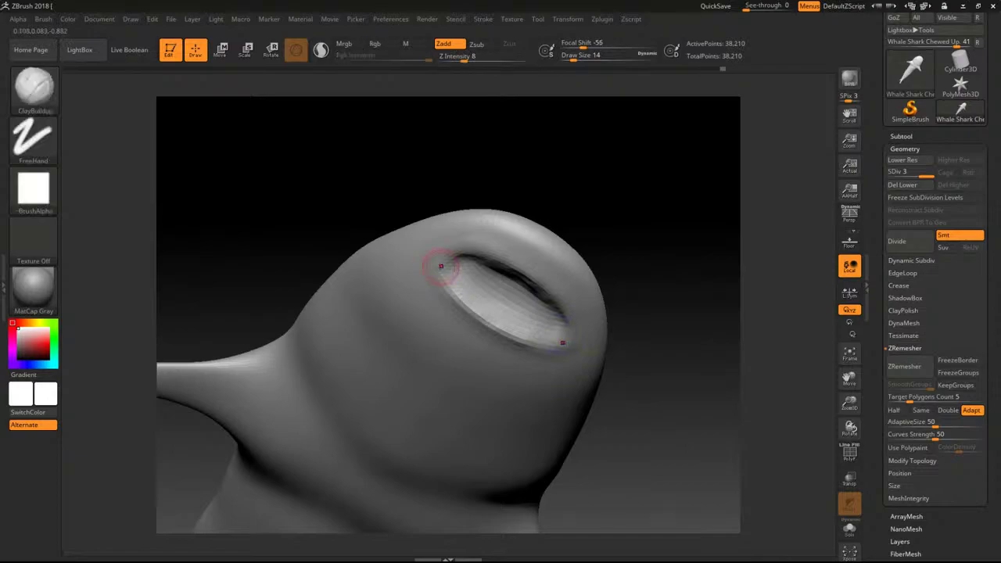
# Build up the upper lip near the mouth corner with ClayBuildup and smooth the corner.
pyautogui.keyDown('alt'); pyautogui.moveTo(481, 192); pyautogui.dragTo(499, 260); pyautogui.keyUp('alt')
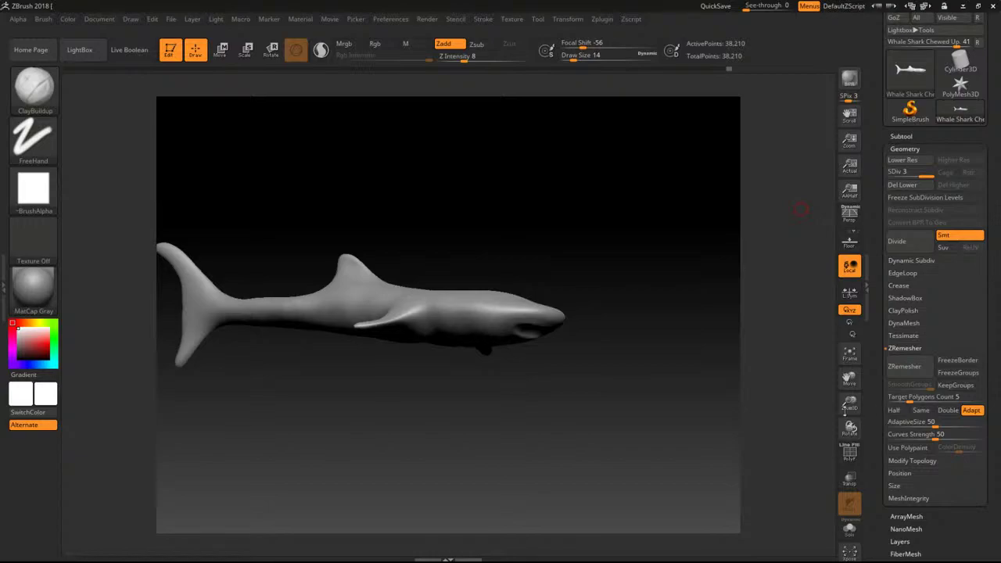
pyautogui.moveTo(801, 209); pyautogui.dragTo(960, 86)
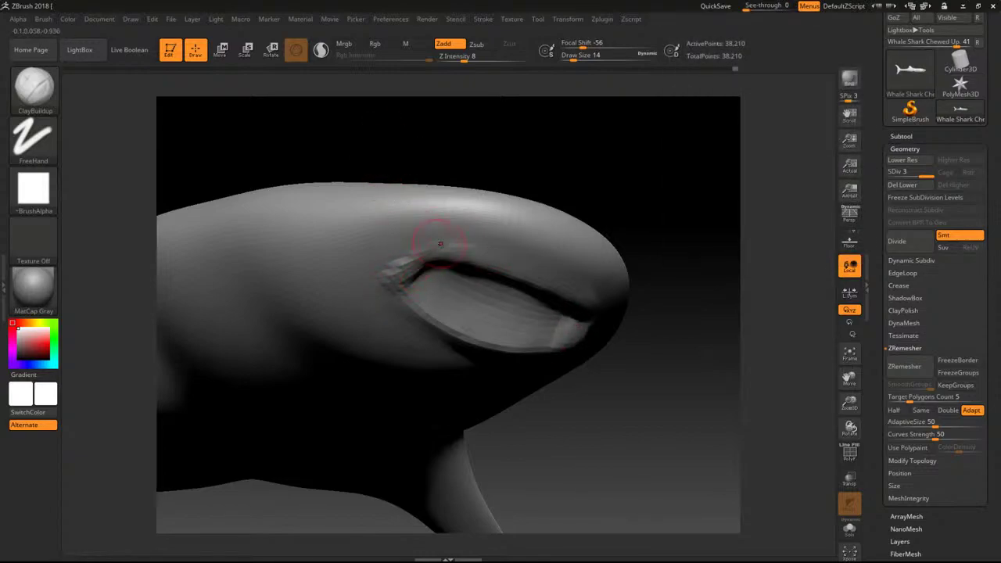
pyautogui.moveTo(464, 250)
pyautogui.mouseDown()
pyautogui.moveTo(586, 289)
pyautogui.moveTo(469, 242)
pyautogui.moveTo(493, 247)
pyautogui.mouseUp()
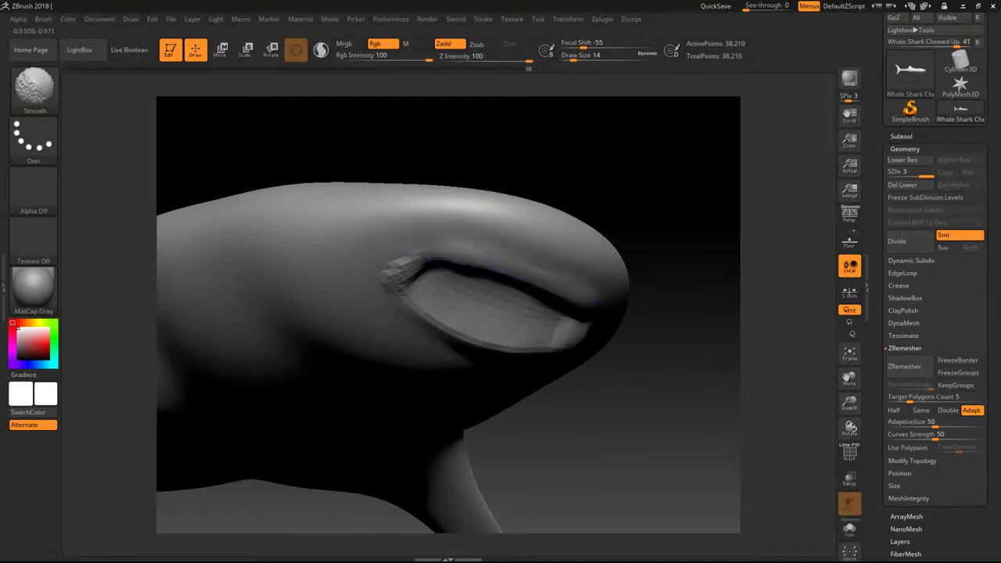
pyautogui.moveTo(429, 239)
pyautogui.keyDown('shift'); pyautogui.mouseDown()
pyautogui.moveTo(404, 255)
pyautogui.moveTo(399, 280)
pyautogui.mouseUp(); pyautogui.keyUp('shift')
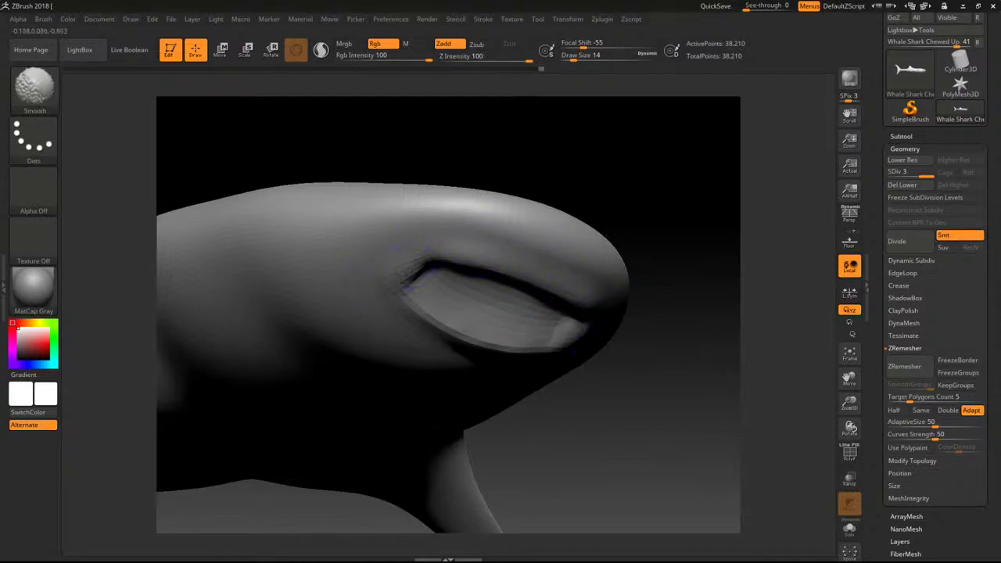
# Sculpt the inside of the mouth with ClayBuildup strokes, undoing the last two changes.
pyautogui.moveTo(672, 212); pyautogui.dragTo(702, 152)
pyautogui.moveTo(451, 284)
pyautogui.mouseDown()
pyautogui.moveTo(493, 310)
pyautogui.moveTo(514, 363)
pyautogui.mouseUp()
pyautogui.moveTo(431, 320)
pyautogui.mouseDown()
pyautogui.moveTo(422, 303)
pyautogui.moveTo(440, 298)
pyautogui.moveTo(496, 336)
pyautogui.moveTo(475, 307)
pyautogui.moveTo(433, 303)
pyautogui.mouseUp()
pyautogui.hotkey('ctrl', 'z')
pyautogui.hotkey('ctrl', 'z')
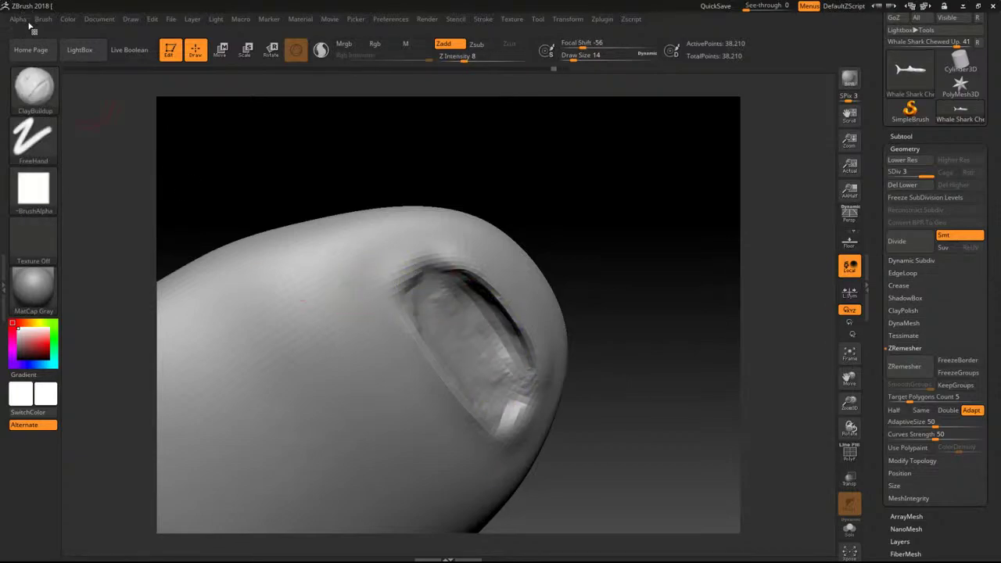
# Examine the ClayBuildup brush's modifiers, tablet pressure and auto masking settings.
pyautogui.click(23, 19)
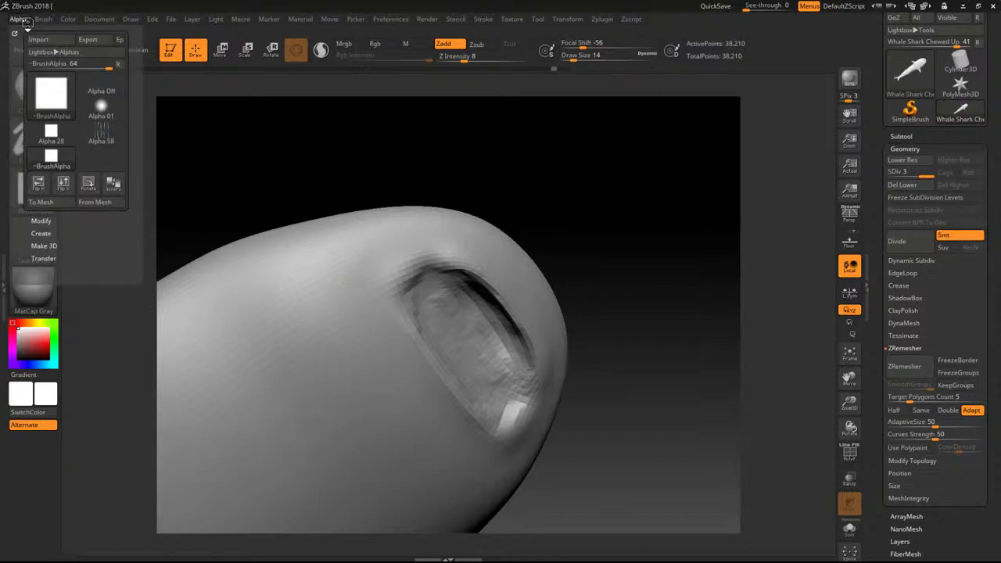
pyautogui.click(47, 20)
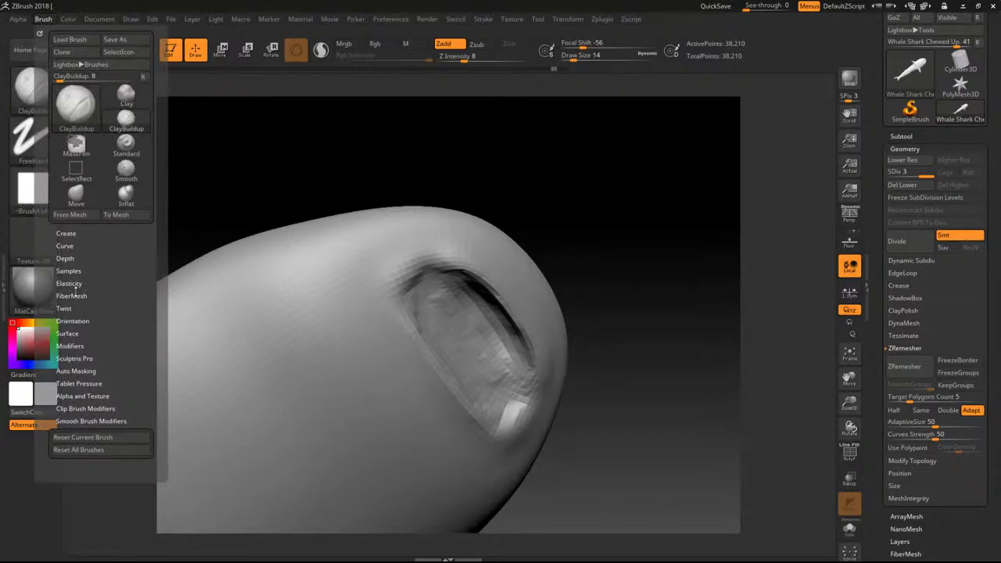
pyautogui.click(74, 345)
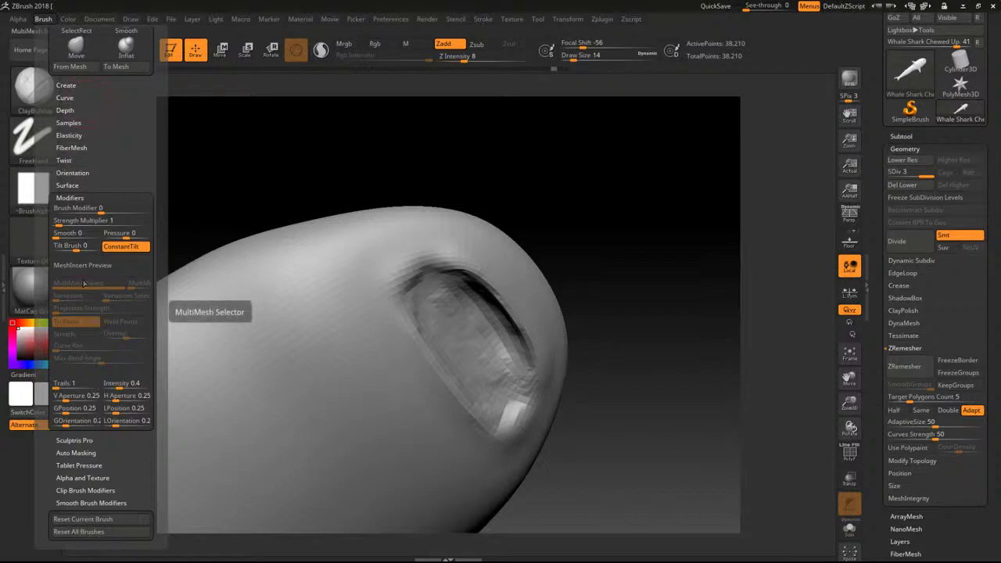
pyautogui.click(102, 466)
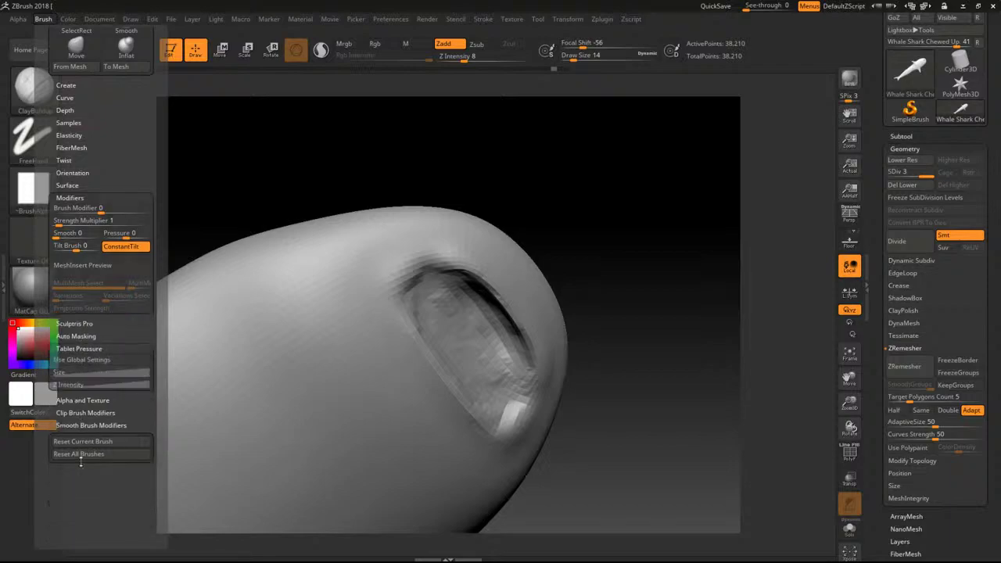
pyautogui.click(43, 19)
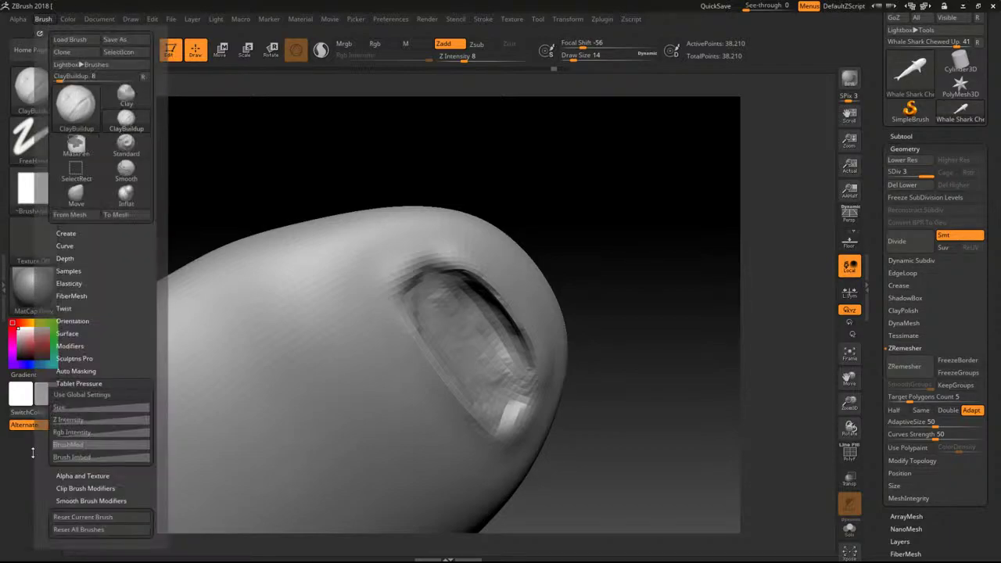
pyautogui.click(84, 384)
pyautogui.click(78, 371)
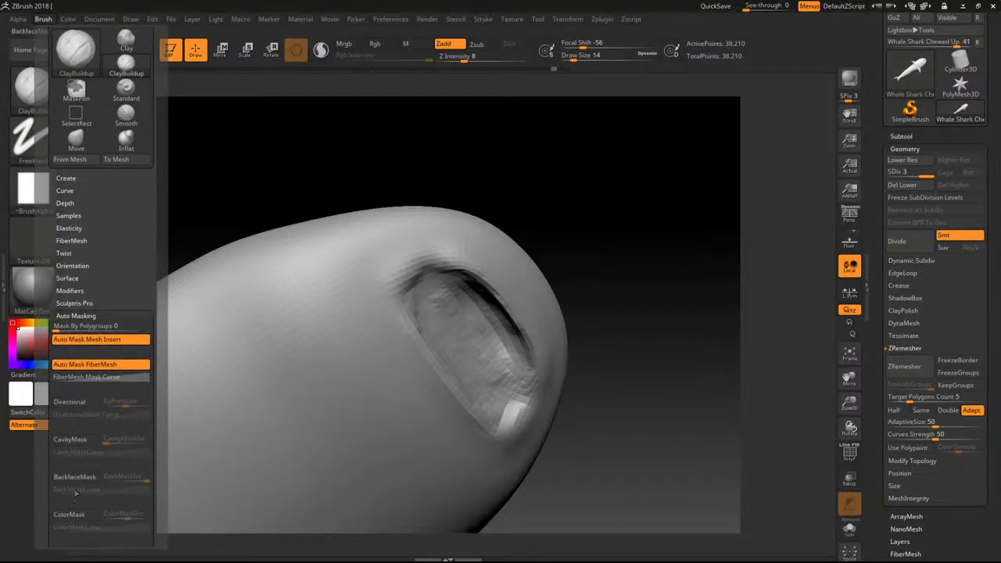
pyautogui.click(84, 316)
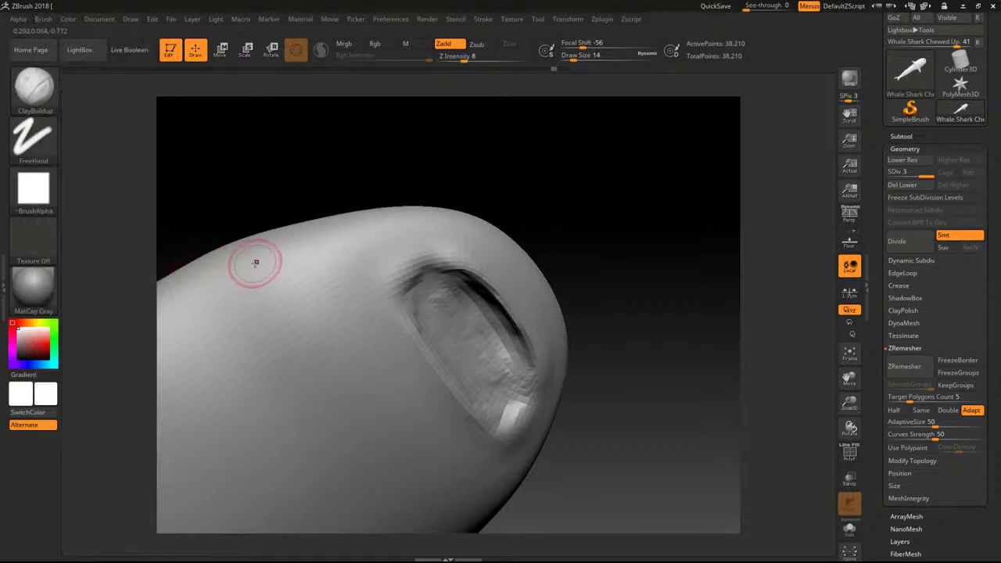
# Rework the inner surface of the mouth with more ClayBuildup strokes at draw size 14.
pyautogui.moveTo(539, 197)
pyautogui.mouseDown()
pyautogui.moveTo(523, 191)
pyautogui.moveTo(538, 169)
pyautogui.mouseUp()
pyautogui.moveTo(425, 295)
pyautogui.mouseDown()
pyautogui.moveTo(489, 396)
pyautogui.moveTo(441, 312)
pyautogui.moveTo(518, 373)
pyautogui.moveTo(449, 298)
pyautogui.moveTo(501, 349)
pyautogui.moveTo(478, 317)
pyautogui.mouseUp()
pyautogui.moveTo(586, 237); pyautogui.dragTo(571, 208)
pyautogui.moveTo(423, 314)
pyautogui.mouseDown()
pyautogui.moveTo(470, 411)
pyautogui.moveTo(426, 305)
pyautogui.moveTo(436, 357)
pyautogui.moveTo(442, 345)
pyautogui.moveTo(434, 344)
pyautogui.moveTo(460, 379)
pyautogui.mouseUp()
# Shape the mouth's upper inner edge from below with ClayBuildup at draw size 14.
pyautogui.keyDown('alt'); pyautogui.moveTo(657, 267); pyautogui.dragTo(578, 487); pyautogui.keyUp('alt')
pyautogui.moveTo(579, 487)
pyautogui.mouseDown()
pyautogui.moveTo(513, 470)
pyautogui.moveTo(586, 486)
pyautogui.mouseUp()
pyautogui.keyDown('alt'); pyautogui.moveTo(599, 255); pyautogui.dragTo(677, 297); pyautogui.keyUp('alt')
pyautogui.moveTo(356, 119); pyautogui.dragTo(439, 118)
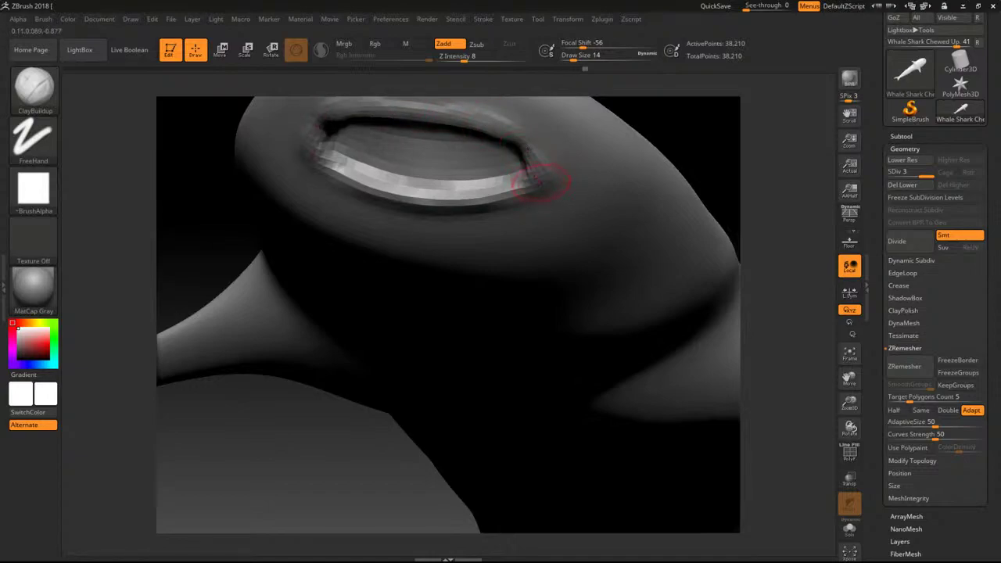
# Build up the chin below the lower lip with ClayBuildup strokes and smooth them into the mouth corner.
pyautogui.moveTo(333, 190); pyautogui.dragTo(452, 235)
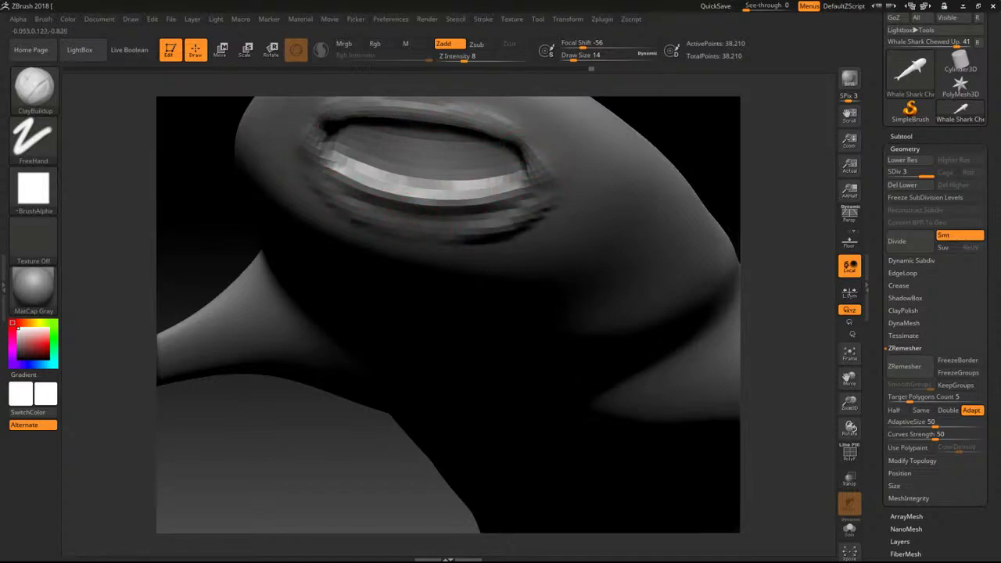
pyautogui.moveTo(320, 181); pyautogui.dragTo(442, 246)
pyautogui.moveTo(384, 219)
pyautogui.keyDown('shift'); pyautogui.mouseDown()
pyautogui.moveTo(310, 159)
pyautogui.moveTo(324, 190)
pyautogui.moveTo(479, 235)
pyautogui.mouseUp(); pyautogui.keyUp('shift')
pyautogui.keyDown('shift'); pyautogui.moveTo(567, 188); pyautogui.dragTo(543, 156); pyautogui.keyUp('shift')
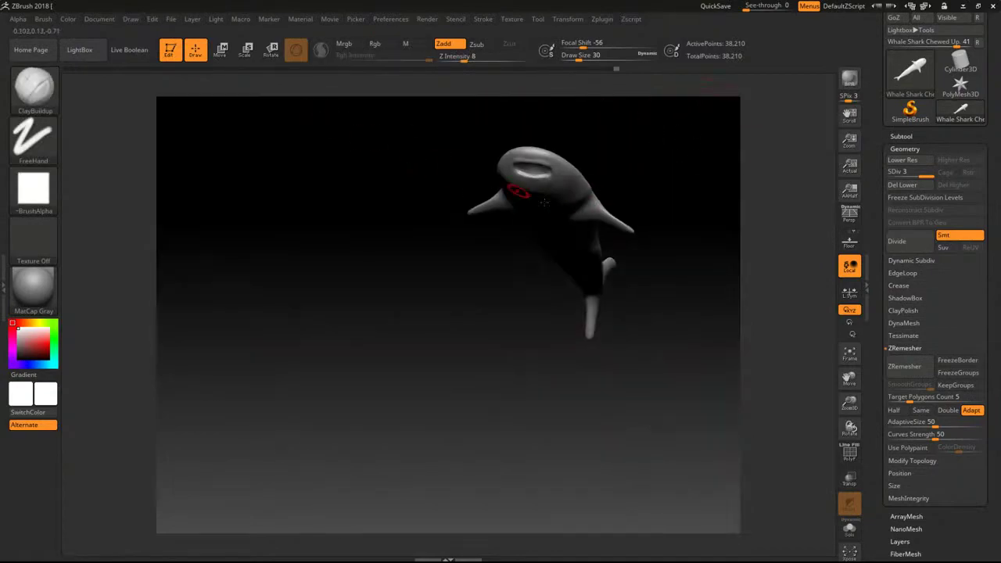
# Try to widen the mouth across the underside of the head with ClayBuildup and smoothing strokes at draw size 30.
pyautogui.moveTo(563, 297); pyautogui.dragTo(651, 211)
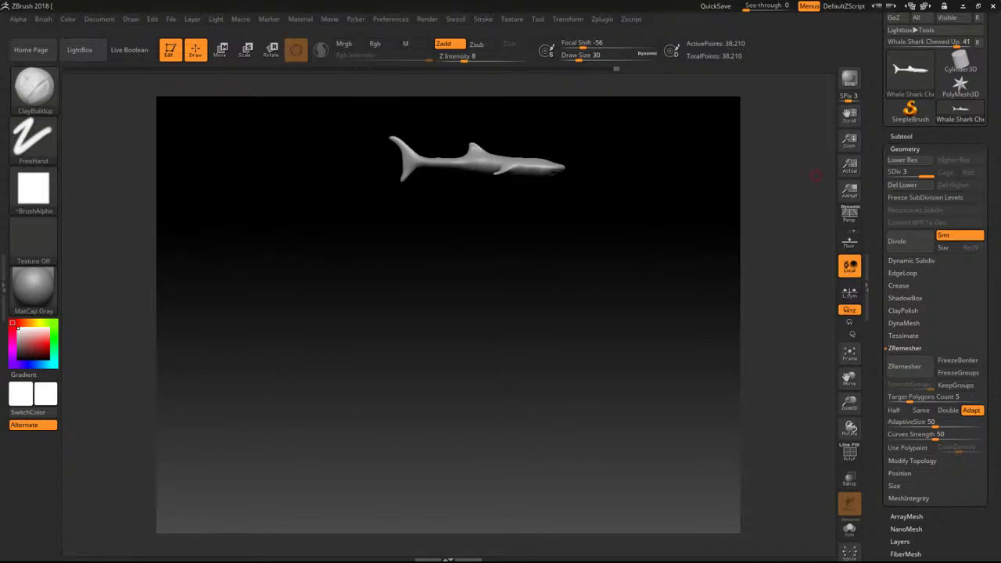
pyautogui.moveTo(803, 348)
pyautogui.mouseDown()
pyautogui.moveTo(572, 314)
pyautogui.moveTo(663, 328)
pyautogui.moveTo(552, 229)
pyautogui.moveTo(616, 254)
pyautogui.moveTo(601, 232)
pyautogui.mouseUp()
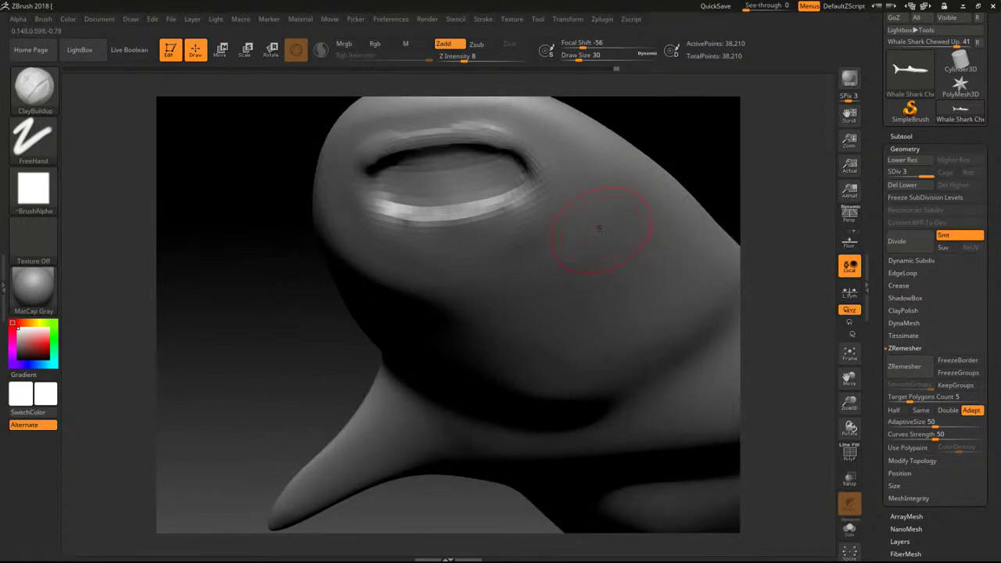
pyautogui.moveTo(540, 150)
pyautogui.mouseDown()
pyautogui.moveTo(557, 169)
pyautogui.moveTo(573, 168)
pyautogui.moveTo(550, 188)
pyautogui.moveTo(399, 211)
pyautogui.moveTo(495, 204)
pyautogui.mouseUp()
pyautogui.keyDown('shift'); pyautogui.moveTo(444, 203); pyautogui.dragTo(519, 190); pyautogui.keyUp('shift')
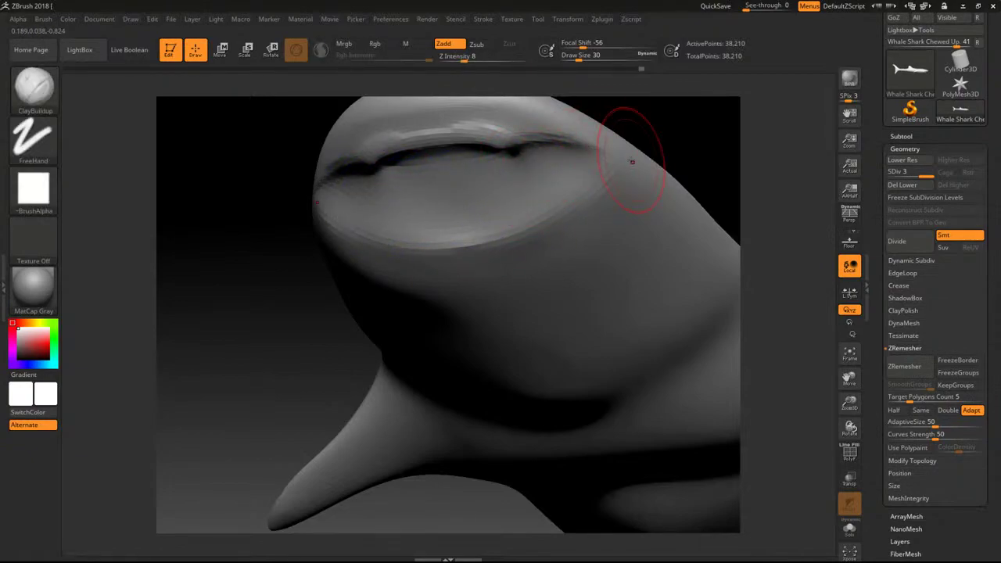
# Try to build up the lower lip along the mouth with ClayBuildup strokes, ending at draw size 18.
pyautogui.moveTo(344, 213)
pyautogui.mouseDown()
pyautogui.moveTo(442, 233)
pyautogui.moveTo(403, 195)
pyautogui.moveTo(448, 173)
pyautogui.moveTo(463, 208)
pyautogui.moveTo(560, 179)
pyautogui.moveTo(565, 163)
pyautogui.moveTo(466, 219)
pyautogui.moveTo(461, 180)
pyautogui.moveTo(352, 217)
pyautogui.moveTo(479, 252)
pyautogui.moveTo(556, 223)
pyautogui.mouseUp()
pyautogui.moveTo(604, 181); pyautogui.dragTo(617, 169)
pyautogui.moveTo(458, 254)
pyautogui.mouseDown()
pyautogui.moveTo(532, 244)
pyautogui.moveTo(617, 182)
pyautogui.mouseUp()
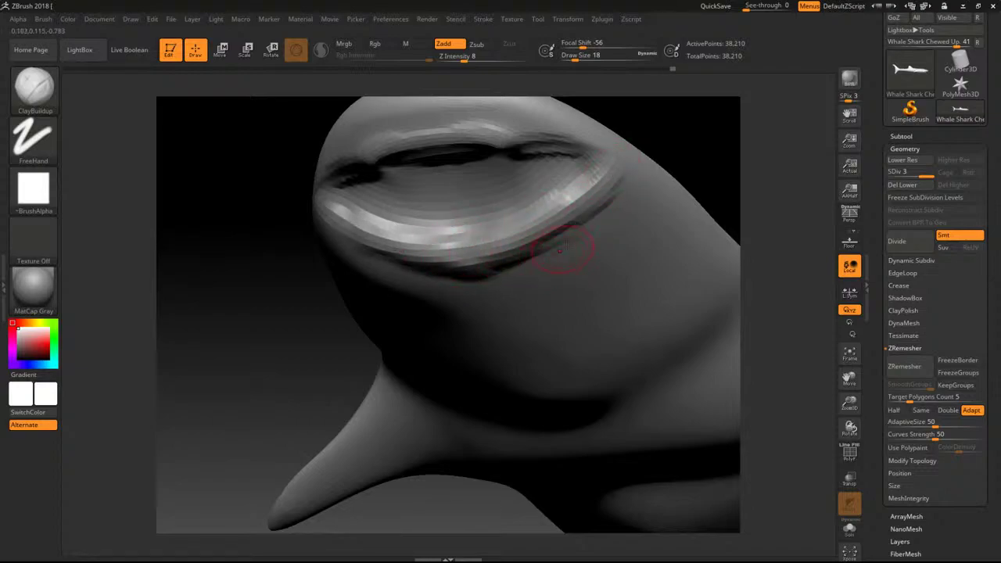
pyautogui.press('shift')
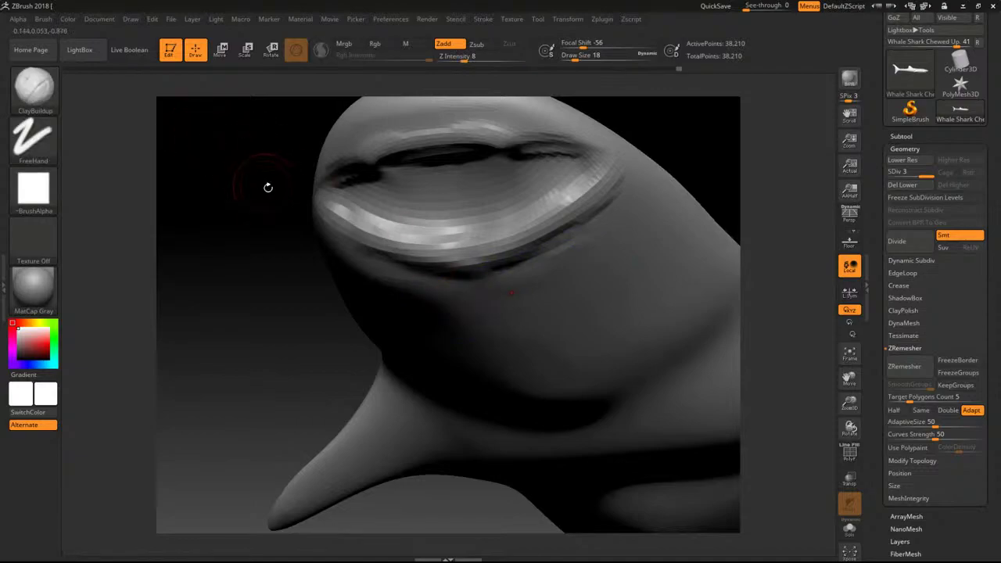
# Roll the undo history back to before the mouth-widening and lower lip strokes.
pyautogui.keyDown('alt'); pyautogui.moveTo(264, 183); pyautogui.dragTo(149, 169); pyautogui.keyUp('alt')
pyautogui.moveTo(329, 169)
pyautogui.keyDown('alt'); pyautogui.mouseDown()
pyautogui.moveTo(210, 168)
pyautogui.moveTo(365, 220)
pyautogui.moveTo(354, 204)
pyautogui.moveTo(373, 186)
pyautogui.moveTo(608, 183)
pyautogui.moveTo(689, 270)
pyautogui.moveTo(646, 253)
pyautogui.mouseUp(); pyautogui.keyUp('alt')
pyautogui.press('ctrl')
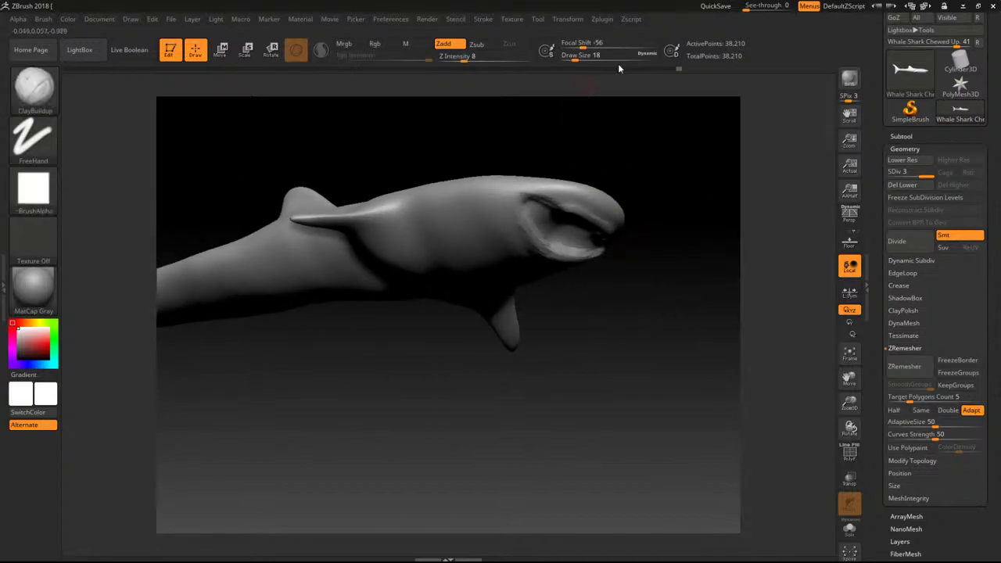
pyautogui.moveTo(658, 63); pyautogui.dragTo(619, 59)
# Widen the mouth from the front by pulling its corners outward with the Move brush at draw size 62.
pyautogui.moveTo(715, 187)
pyautogui.mouseDown()
pyautogui.moveTo(704, 210)
pyautogui.moveTo(678, 181)
pyautogui.moveTo(749, 212)
pyautogui.mouseUp()
pyautogui.press('b')
pyautogui.press('m')
pyautogui.press('v')
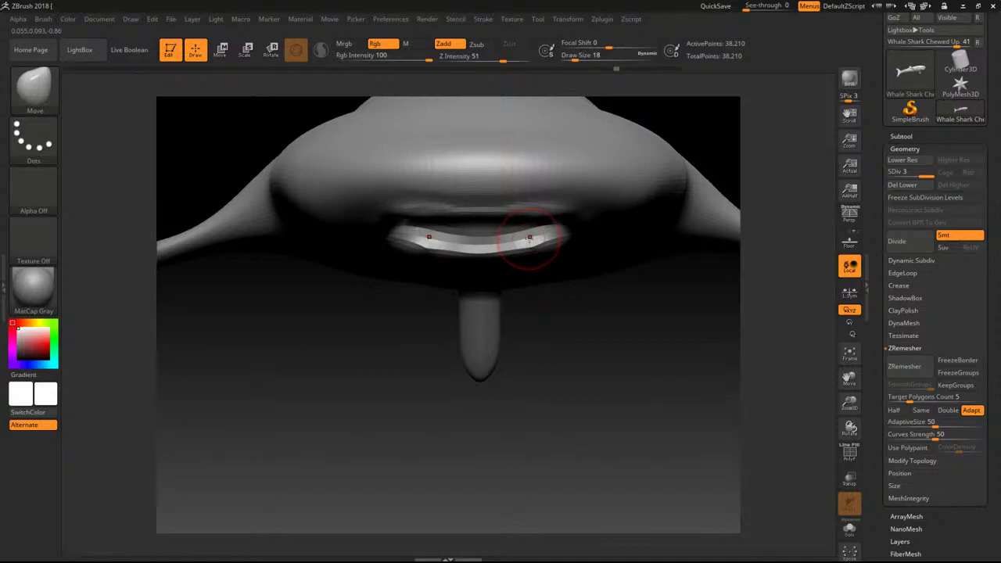
pyautogui.press(']')
pyautogui.press(']')
pyautogui.press(']')
pyautogui.press(']')
pyautogui.moveTo(565, 231); pyautogui.dragTo(629, 230)
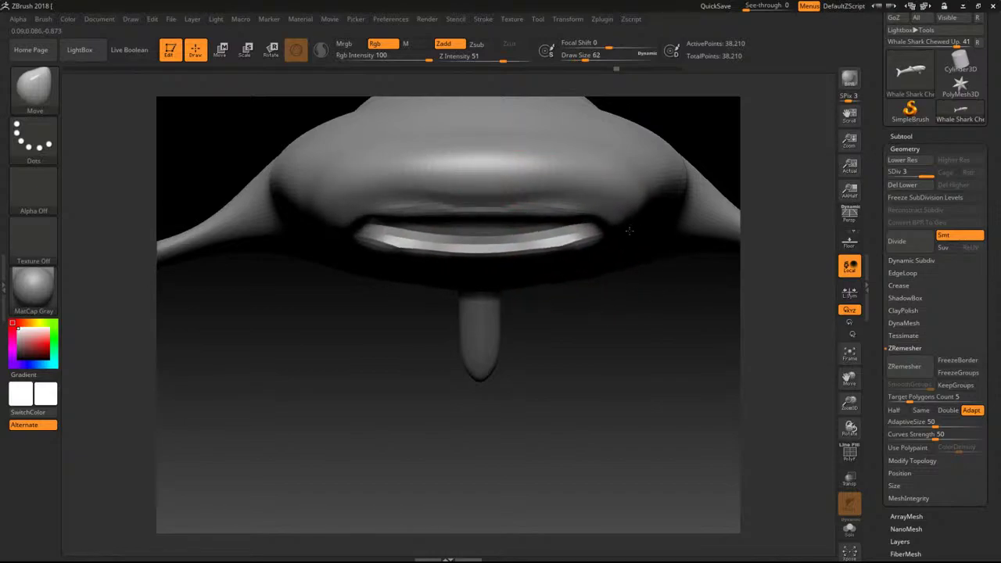
pyautogui.hotkey('ctrl', 'z')
pyautogui.click(631, 233)
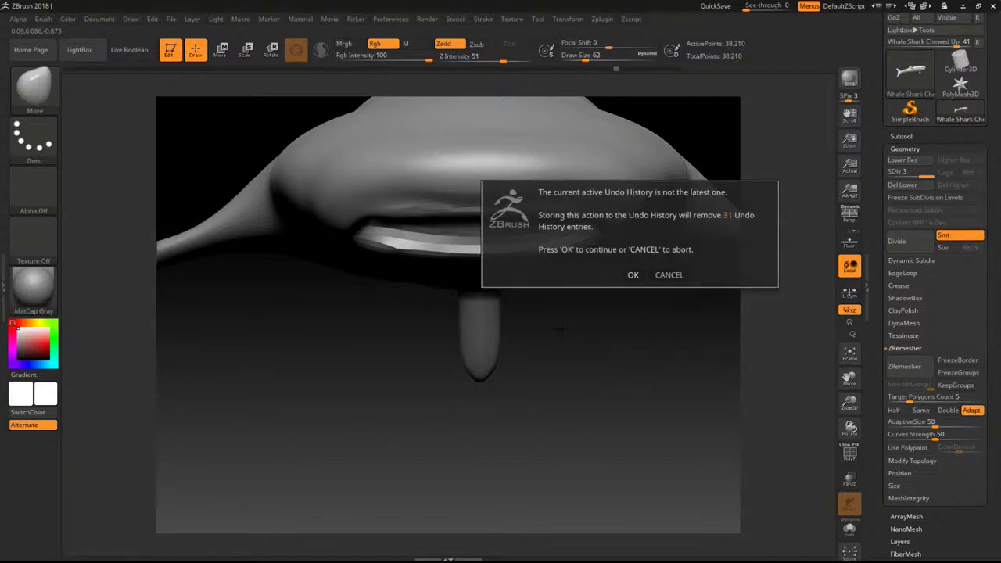
pyautogui.click(632, 276)
# Pull the upper sides of the body behind the head outward with the Move brush at draw size 86.
pyautogui.keyDown('alt'); pyautogui.moveTo(617, 342); pyautogui.dragTo(612, 252); pyautogui.keyUp('alt')
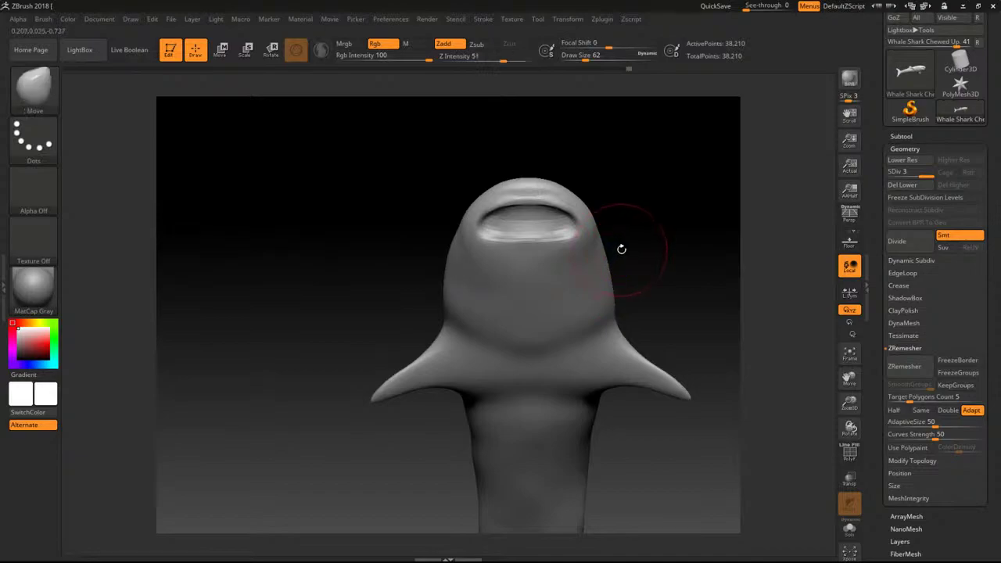
pyautogui.keyDown('shift'); pyautogui.moveTo(606, 261); pyautogui.dragTo(587, 274); pyautogui.keyUp('shift')
pyautogui.moveTo(637, 219)
pyautogui.keyDown('alt'); pyautogui.mouseDown()
pyautogui.moveTo(590, 187)
pyautogui.moveTo(564, 243)
pyautogui.mouseUp(); pyautogui.keyUp('alt')
pyautogui.moveTo(529, 186); pyautogui.dragTo(724, 298)
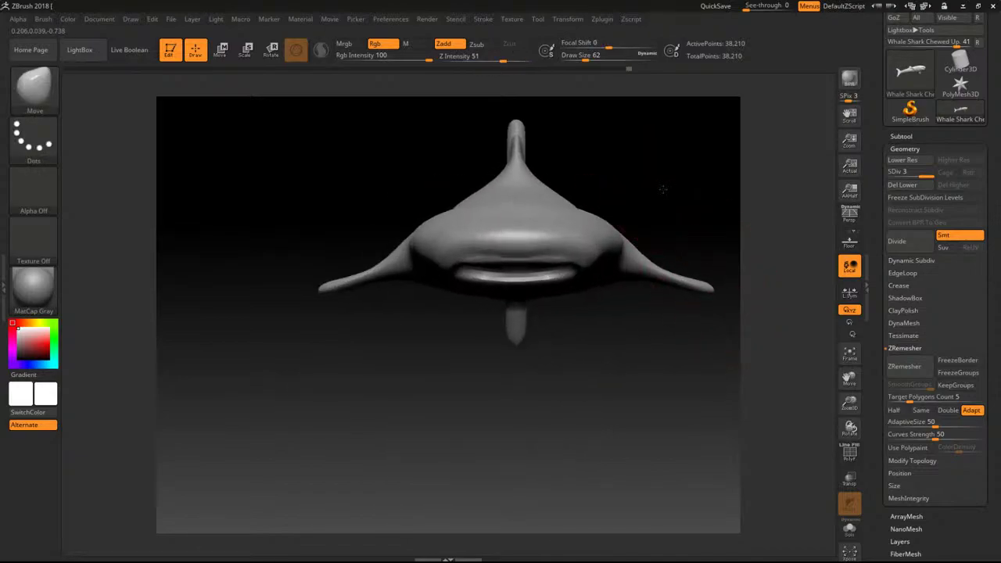
pyautogui.keyDown('alt'); pyautogui.moveTo(664, 187); pyautogui.dragTo(694, 257); pyautogui.keyUp('alt')
pyautogui.keyDown('alt'); pyautogui.moveTo(662, 212); pyautogui.dragTo(722, 223); pyautogui.keyUp('alt')
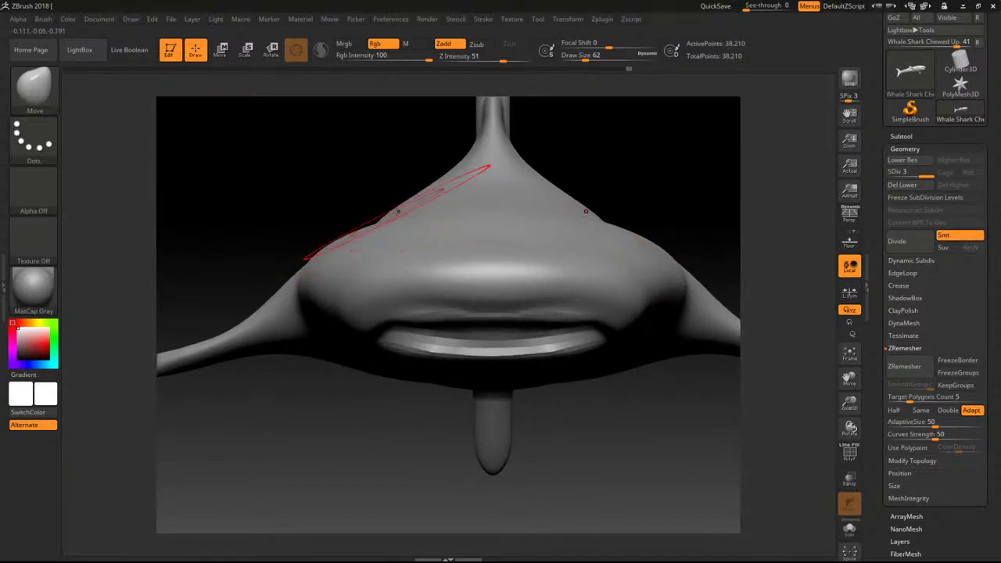
pyautogui.press(']')
pyautogui.press(']')
pyautogui.moveTo(390, 219); pyautogui.dragTo(381, 201)
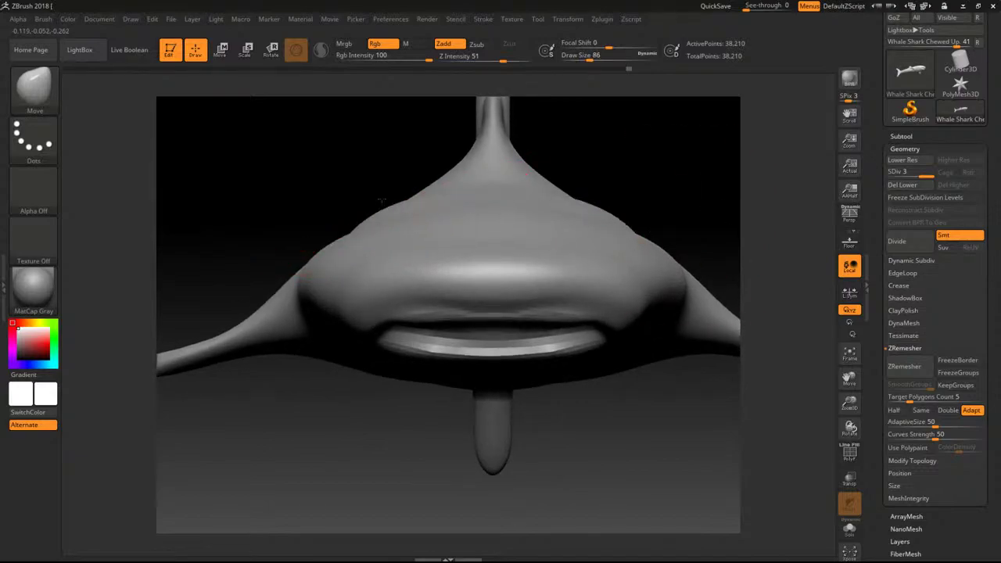
# Fill out the upper back between head and dorsal fin with ClayBuildup at draw size 106 and smooth it.
pyautogui.press(']')
pyautogui.press(']')
pyautogui.moveTo(336, 173)
pyautogui.mouseDown()
pyautogui.moveTo(382, 185)
pyautogui.moveTo(357, 199)
pyautogui.mouseUp()
pyautogui.press('b')
pyautogui.press('c')
pyautogui.press('b')
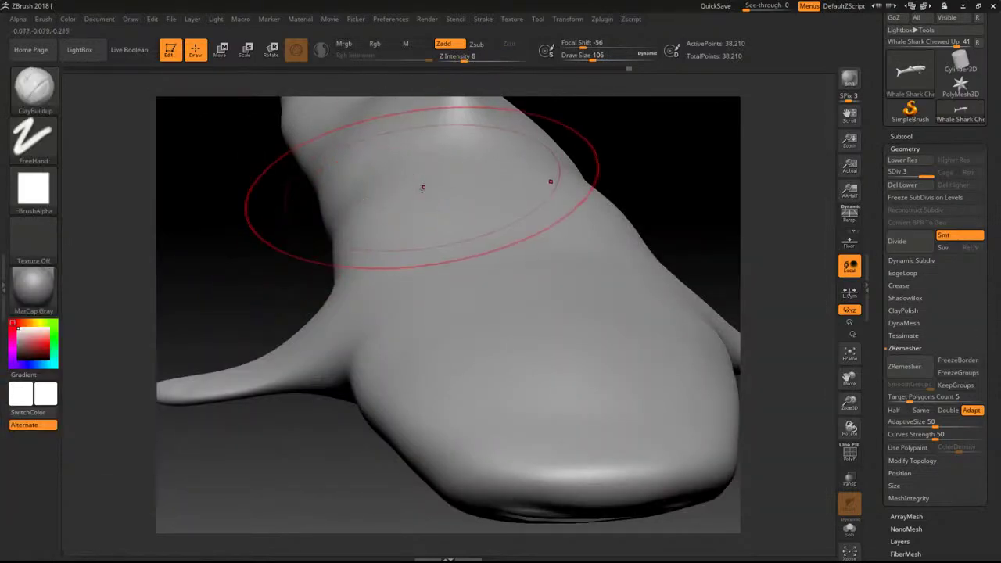
pyautogui.moveTo(540, 256); pyautogui.dragTo(536, 232)
pyautogui.moveTo(565, 337); pyautogui.dragTo(470, 344)
pyautogui.moveTo(403, 298)
pyautogui.mouseDown()
pyautogui.moveTo(419, 192)
pyautogui.moveTo(448, 341)
pyautogui.mouseUp()
pyautogui.keyDown('shift'); pyautogui.moveTo(520, 239); pyautogui.dragTo(467, 179); pyautogui.keyUp('shift')
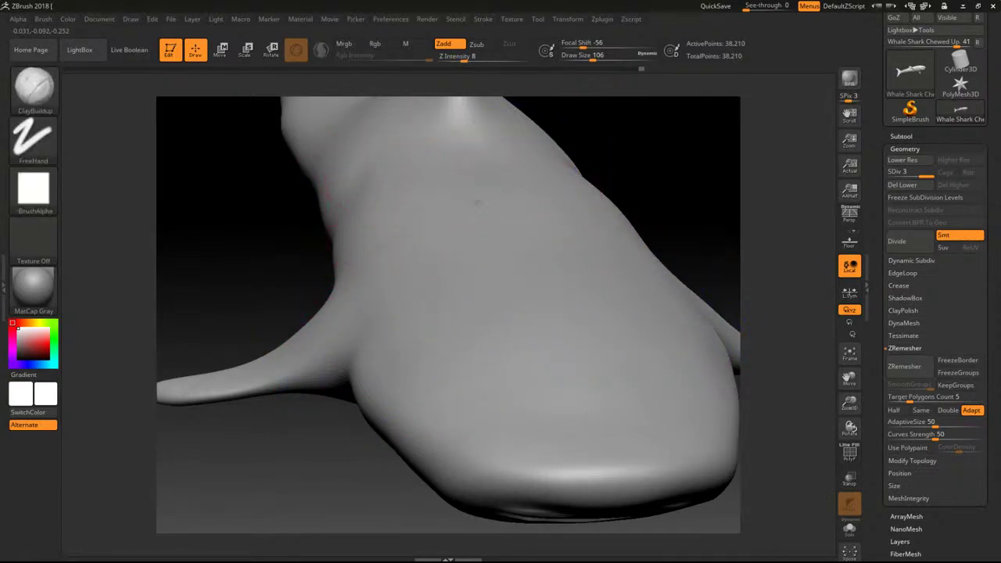
pyautogui.hotkey('ctrl', 'z')
pyautogui.keyDown('shift'); pyautogui.moveTo(465, 353); pyautogui.dragTo(548, 235); pyautogui.keyUp('shift')
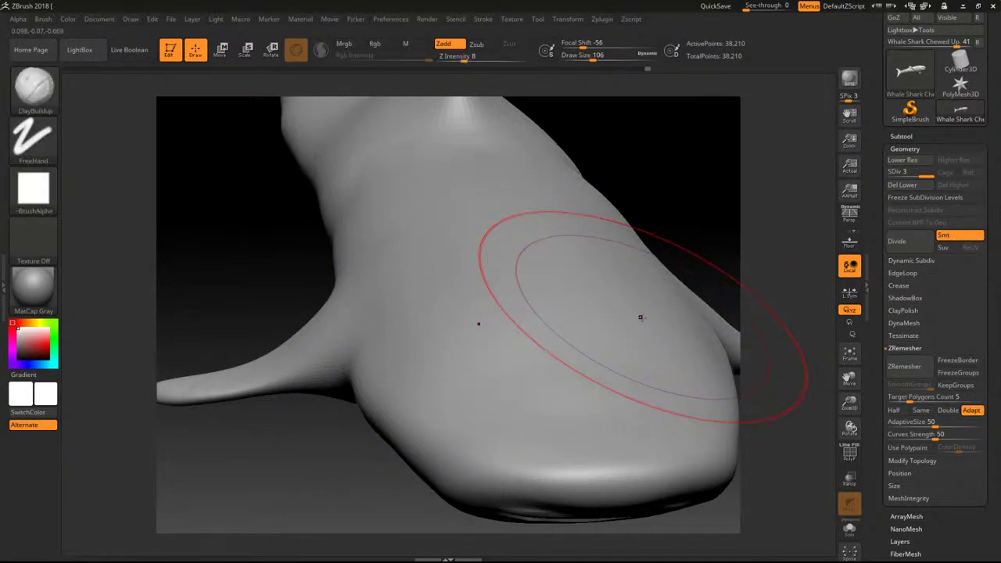
# Even out the body's flanks beside the dorsal fin with ClayBuildup and smoothing strokes, ending at draw size 50.
pyautogui.moveTo(633, 165); pyautogui.dragTo(552, 352)
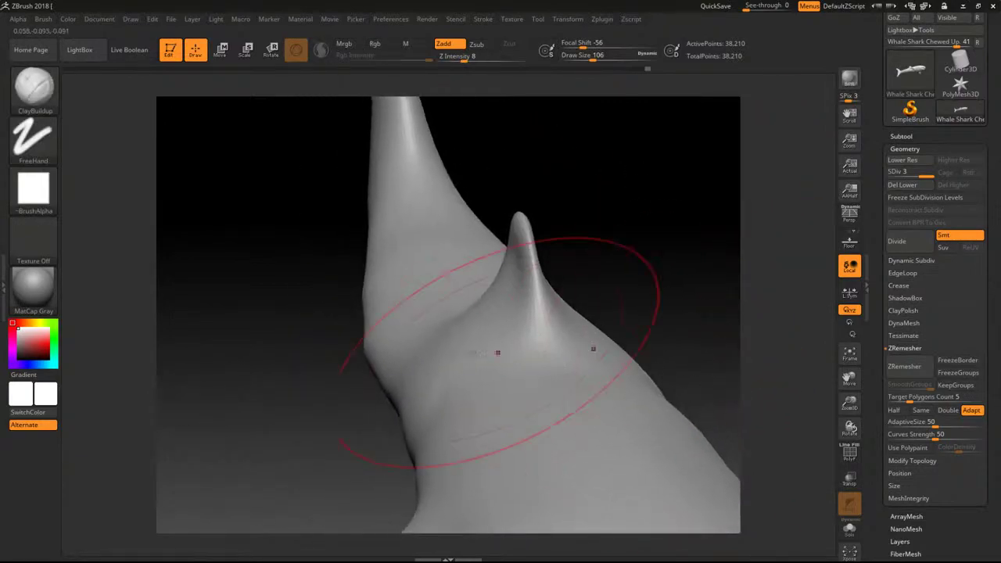
pyautogui.press('[')
pyautogui.press('[')
pyautogui.press('[')
pyautogui.press('[')
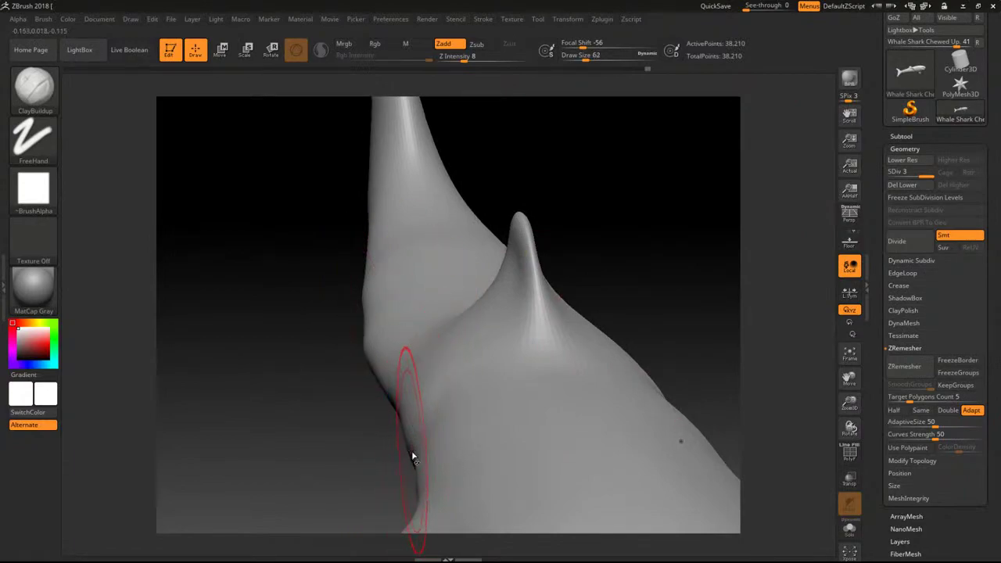
pyautogui.moveTo(415, 462)
pyautogui.mouseDown()
pyautogui.moveTo(370, 369)
pyautogui.moveTo(407, 461)
pyautogui.moveTo(405, 444)
pyautogui.mouseUp()
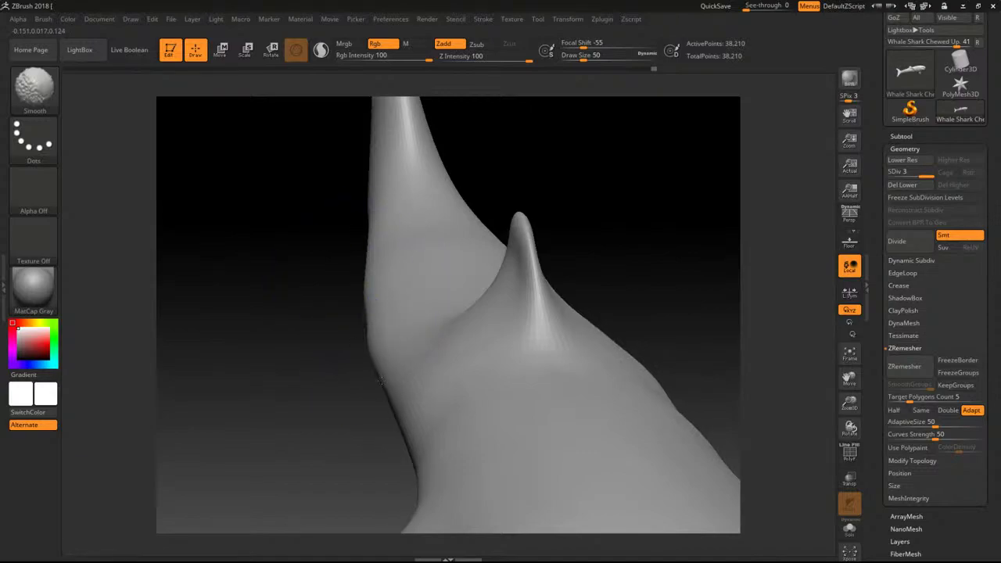
# Smooth the narrowing rear body between the dorsal fin and the tail fin at draw size 50.
pyautogui.moveTo(270, 332); pyautogui.dragTo(381, 327)
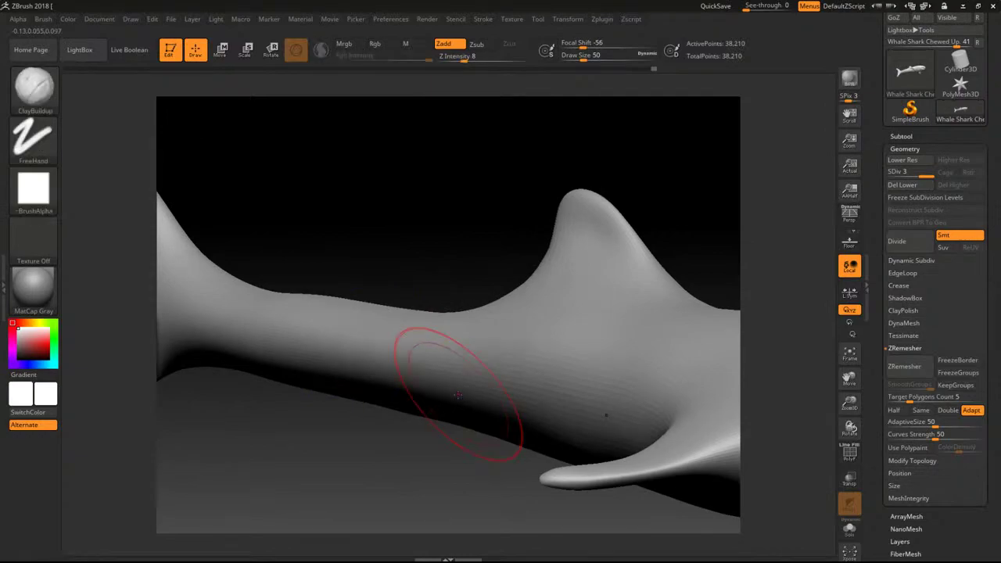
pyautogui.moveTo(487, 209)
pyautogui.keyDown('alt'); pyautogui.mouseDown()
pyautogui.moveTo(436, 232)
pyautogui.moveTo(220, 250)
pyautogui.moveTo(522, 245)
pyautogui.moveTo(489, 275)
pyautogui.moveTo(493, 357)
pyautogui.mouseUp(); pyautogui.keyUp('alt')
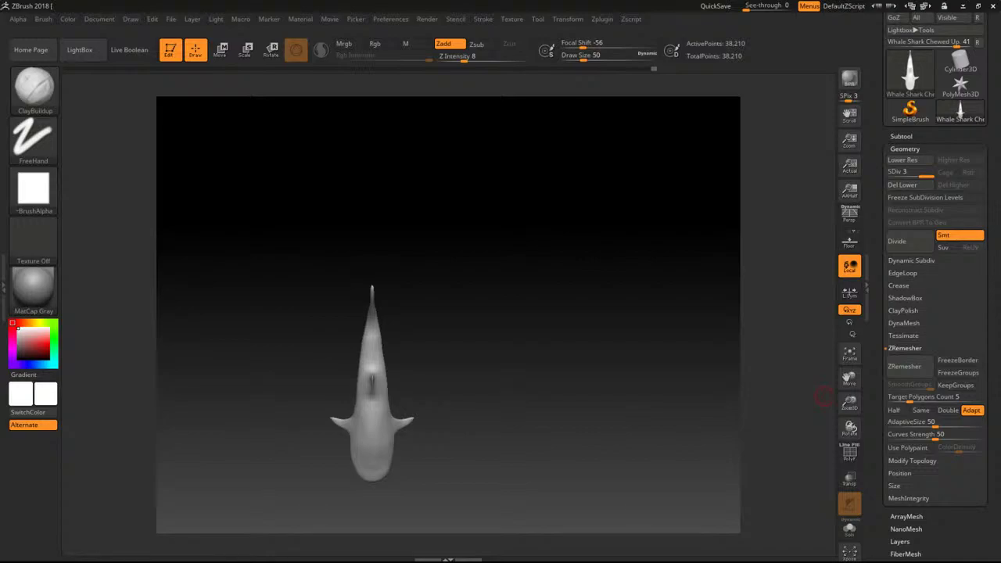
pyautogui.moveTo(643, 390); pyautogui.dragTo(622, 212)
pyautogui.moveTo(529, 215)
pyautogui.mouseDown()
pyautogui.moveTo(423, 196)
pyautogui.moveTo(434, 189)
pyautogui.moveTo(409, 206)
pyautogui.mouseUp()
pyautogui.press('shift')
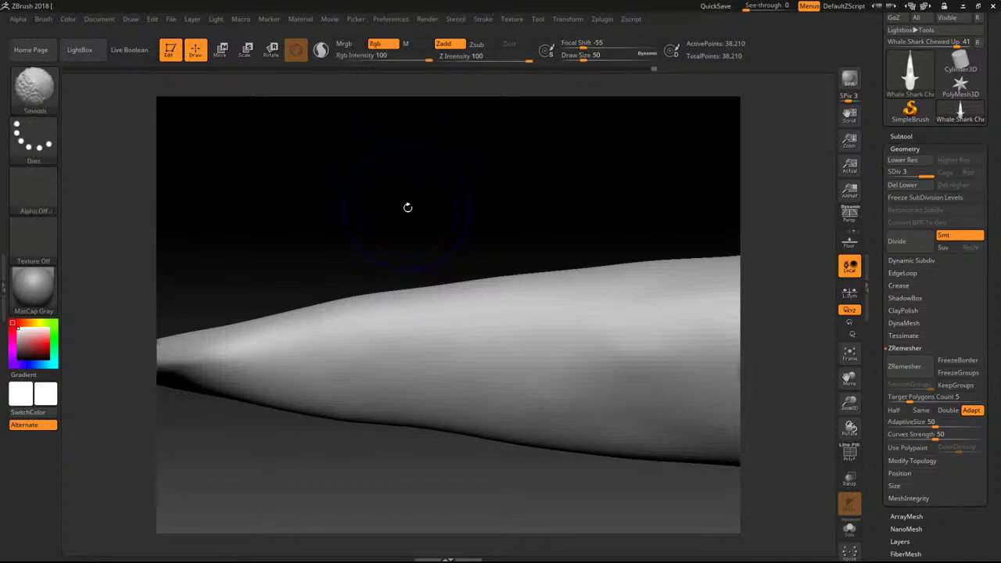
pyautogui.moveTo(337, 238)
pyautogui.mouseDown()
pyautogui.moveTo(345, 272)
pyautogui.moveTo(401, 298)
pyautogui.moveTo(335, 300)
pyautogui.mouseUp()
pyautogui.press('shift')
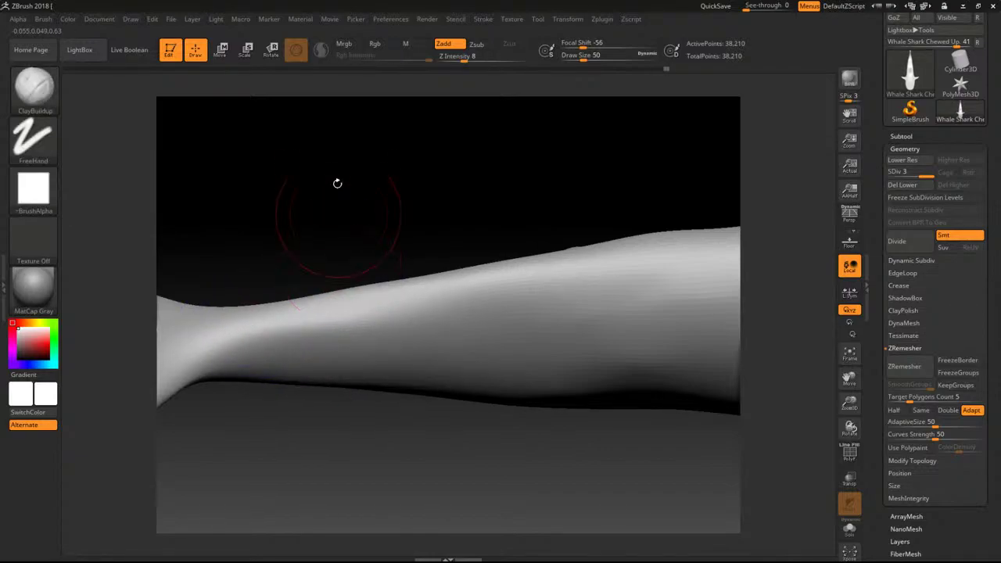
# Adjust the leading edge of the tail fin's upper lobe with the Move brush at draw size 90.
pyautogui.moveTo(418, 183); pyautogui.dragTo(505, 208)
pyautogui.press('b')
pyautogui.press('m')
pyautogui.press('v')
pyautogui.moveTo(311, 277); pyautogui.dragTo(294, 280)
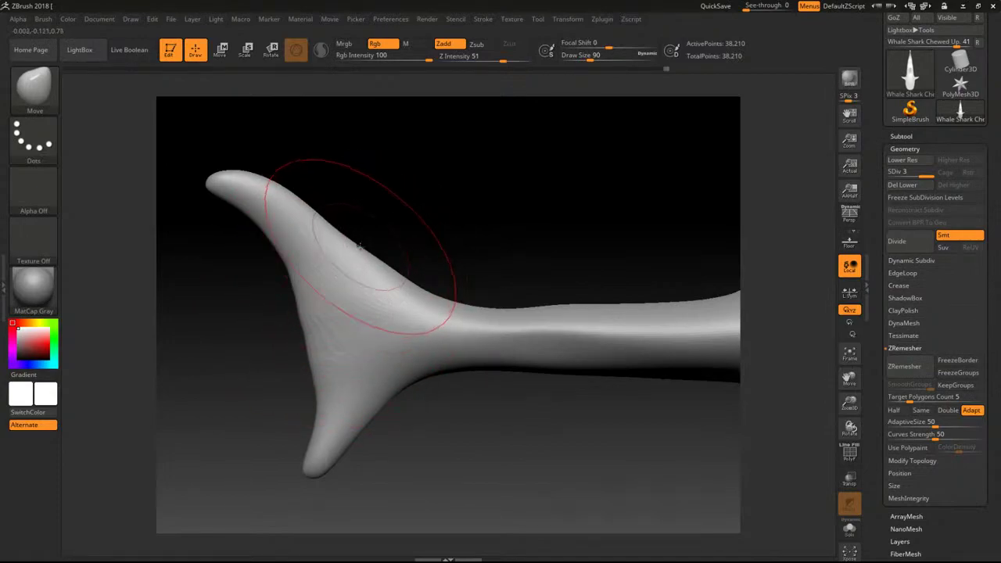
pyautogui.moveTo(360, 246); pyautogui.dragTo(365, 241)
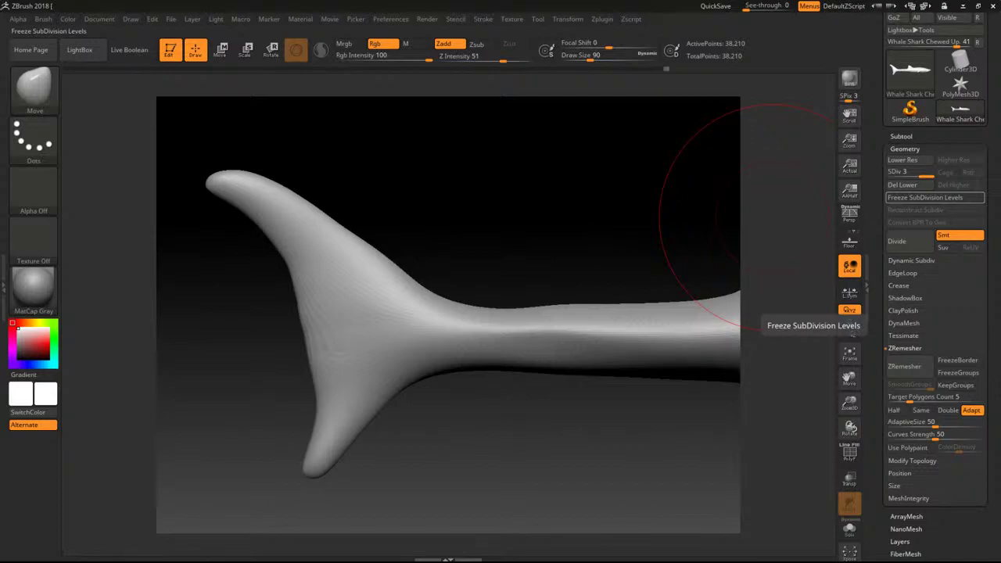
# Thicken the rear body ahead of the tail fin with the Inflat brush at draw size 90 and smooth it.
pyautogui.moveTo(559, 208); pyautogui.dragTo(537, 284)
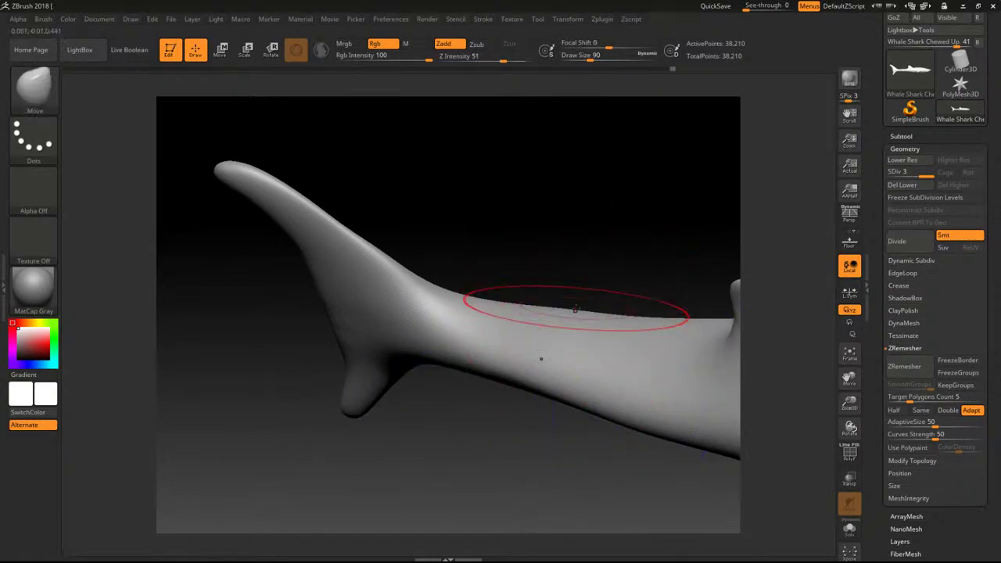
pyautogui.press('b')
pyautogui.press('i')
pyautogui.press('n')
pyautogui.moveTo(523, 347); pyautogui.dragTo(586, 346)
pyautogui.hotkey('ctrl', 'z')
pyautogui.moveTo(483, 330)
pyautogui.mouseDown()
pyautogui.moveTo(460, 306)
pyautogui.moveTo(548, 337)
pyautogui.moveTo(673, 347)
pyautogui.moveTo(626, 344)
pyautogui.mouseUp()
pyautogui.moveTo(540, 171)
pyautogui.mouseDown()
pyautogui.moveTo(521, 212)
pyautogui.moveTo(518, 257)
pyautogui.mouseUp()
pyautogui.moveTo(548, 366)
pyautogui.keyDown('shift'); pyautogui.mouseDown()
pyautogui.moveTo(548, 356)
pyautogui.moveTo(585, 341)
pyautogui.mouseUp(); pyautogui.keyUp('shift')
pyautogui.moveTo(501, 455); pyautogui.dragTo(654, 416)
pyautogui.moveTo(579, 444)
pyautogui.keyDown('shift'); pyautogui.mouseDown()
pyautogui.moveTo(568, 447)
pyautogui.moveTo(645, 411)
pyautogui.mouseUp(); pyautogui.keyUp('shift')
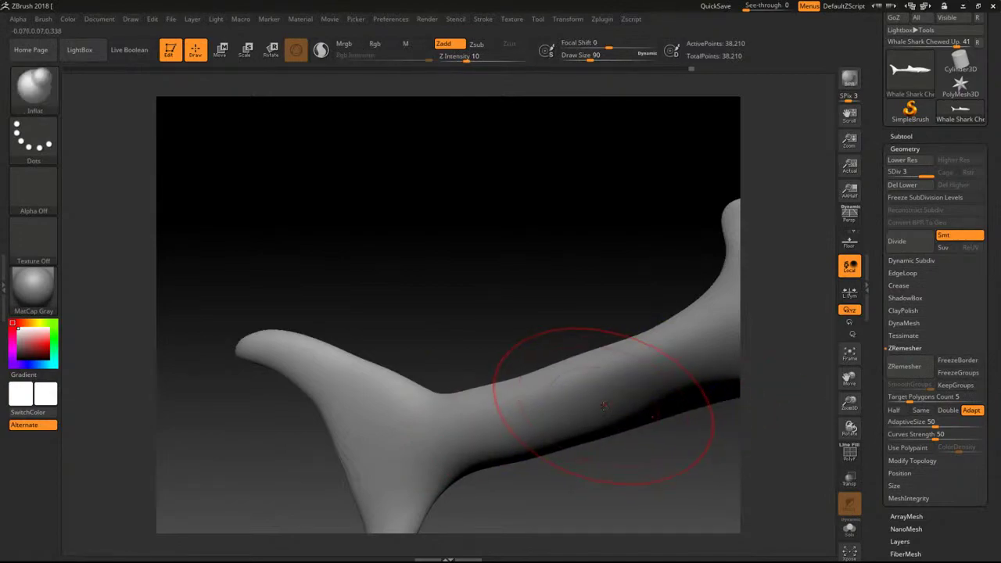
# Lengthen the pectoral fins by pulling their tips outward and backward with the Move brush at draw size 90.
pyautogui.keyDown('alt'); pyautogui.moveTo(615, 313); pyautogui.dragTo(562, 351); pyautogui.keyUp('alt')
pyautogui.keyDown('alt'); pyautogui.moveTo(489, 297); pyautogui.dragTo(422, 297); pyautogui.keyUp('alt')
pyautogui.moveTo(436, 311)
pyautogui.mouseDown()
pyautogui.moveTo(454, 335)
pyautogui.moveTo(462, 384)
pyautogui.mouseUp()
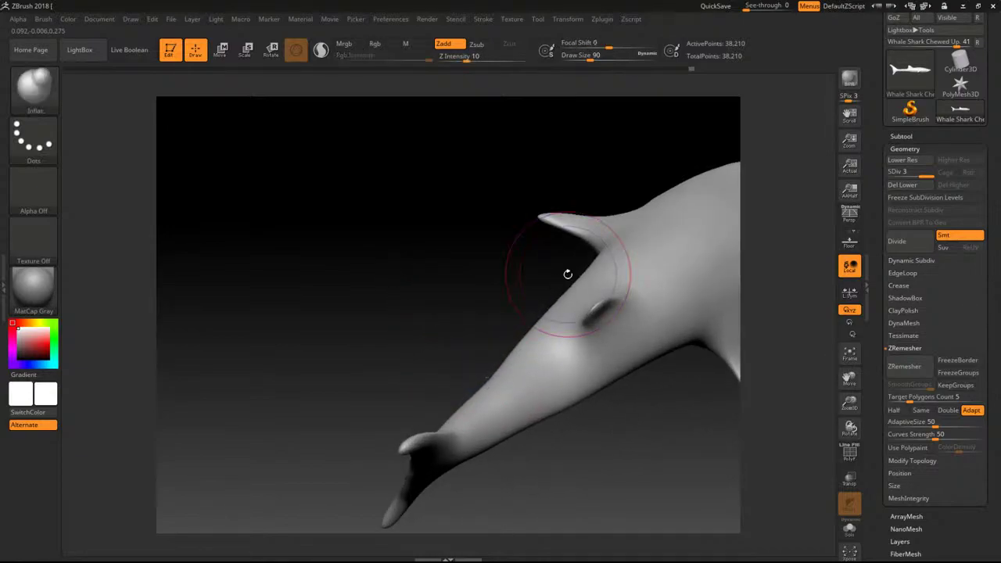
pyautogui.moveTo(568, 273)
pyautogui.mouseDown()
pyautogui.moveTo(413, 273)
pyautogui.moveTo(431, 298)
pyautogui.moveTo(384, 441)
pyautogui.mouseUp()
pyautogui.moveTo(657, 356)
pyautogui.mouseDown()
pyautogui.moveTo(696, 284)
pyautogui.moveTo(220, 261)
pyautogui.moveTo(417, 135)
pyautogui.moveTo(399, 139)
pyautogui.moveTo(424, 215)
pyautogui.moveTo(481, 125)
pyautogui.moveTo(427, 179)
pyautogui.moveTo(409, 223)
pyautogui.moveTo(447, 212)
pyautogui.moveTo(436, 190)
pyautogui.mouseUp()
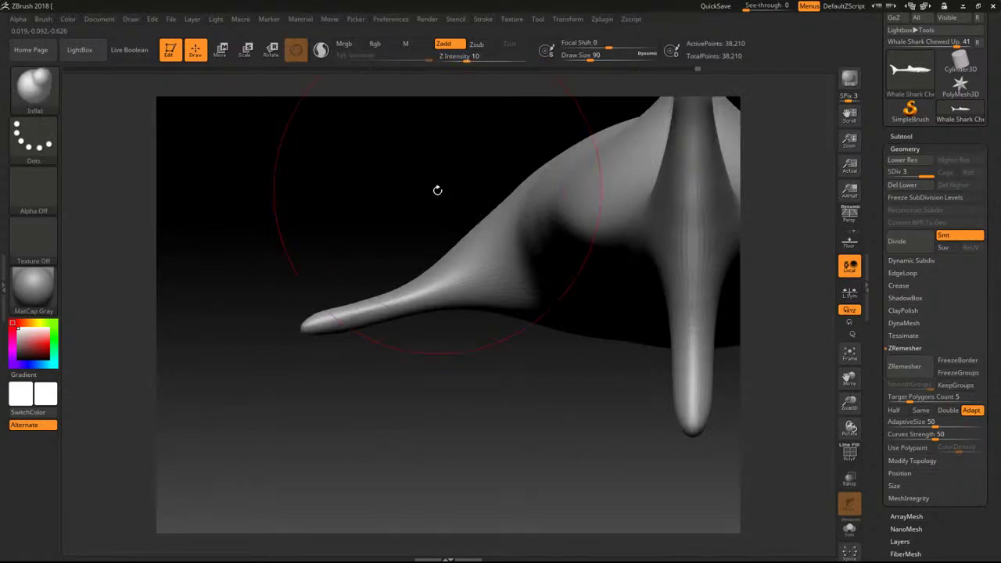
pyautogui.moveTo(332, 177)
pyautogui.mouseDown()
pyautogui.moveTo(336, 287)
pyautogui.moveTo(337, 179)
pyautogui.mouseUp()
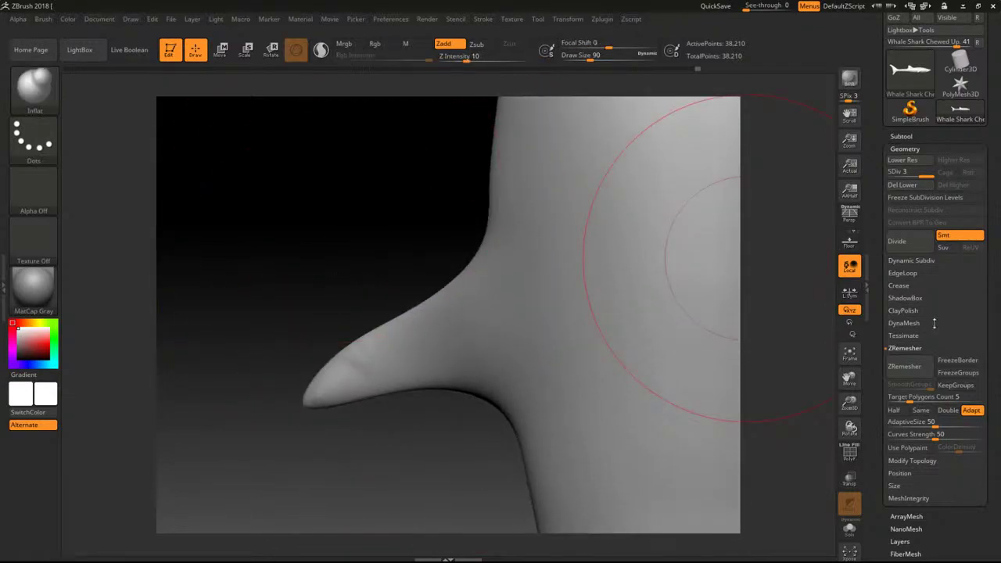
pyautogui.press('b')
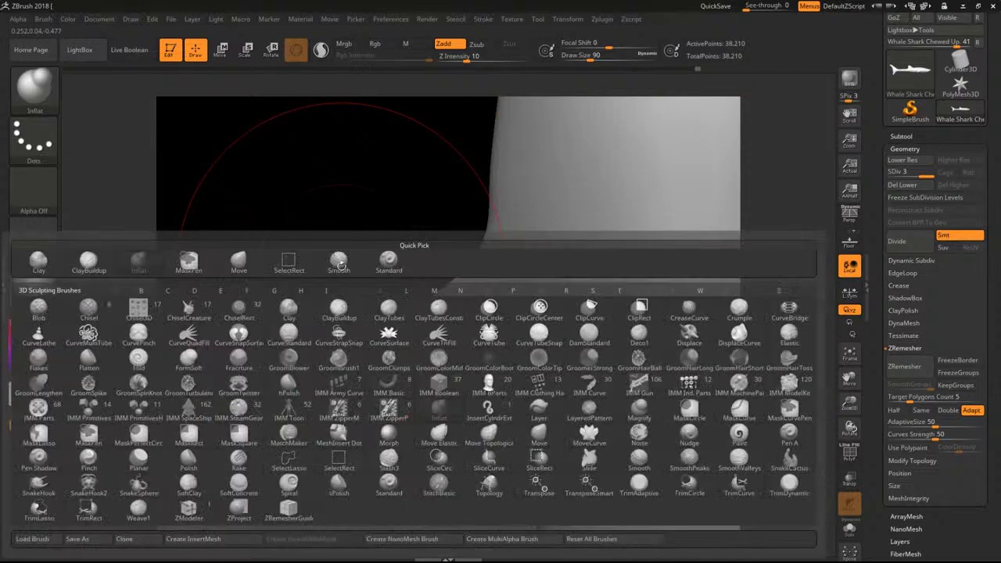
pyautogui.press('m')
pyautogui.press('v')
pyautogui.moveTo(306, 400)
pyautogui.mouseDown()
pyautogui.moveTo(244, 413)
pyautogui.moveTo(276, 425)
pyautogui.moveTo(251, 444)
pyautogui.mouseUp()
# Pull the pectoral fins' leading edge forward from the base to the tip with the Move brush at draw size 78.
pyautogui.press('[')
pyautogui.press('[')
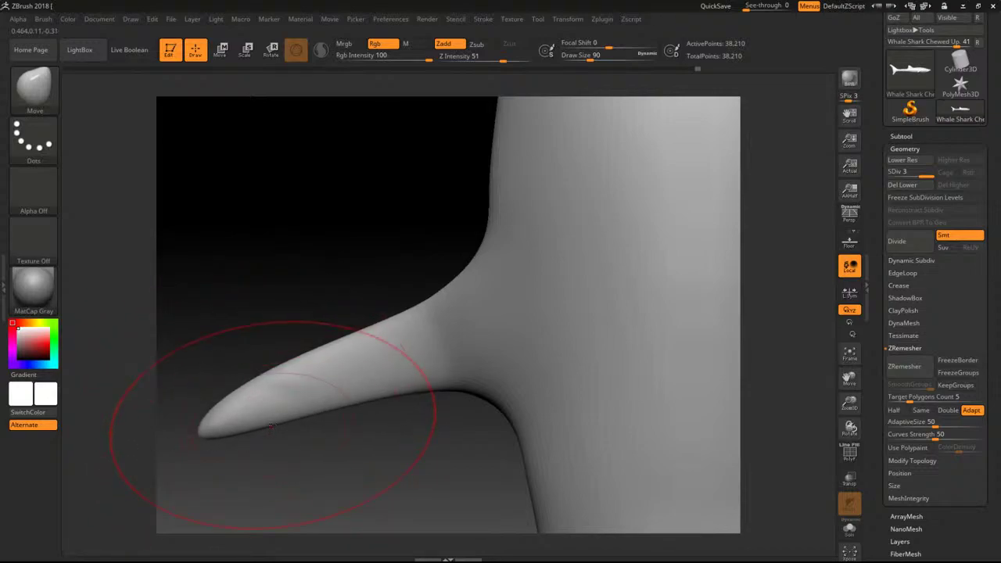
pyautogui.press(']')
pyautogui.press(']')
pyautogui.press(']')
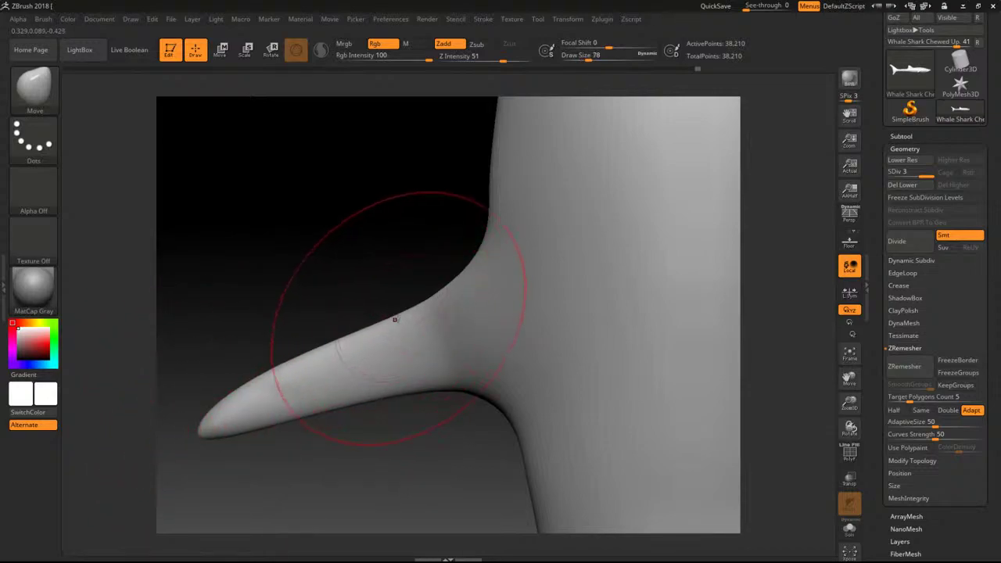
pyautogui.press('[')
pyautogui.press('[')
pyautogui.moveTo(470, 262); pyautogui.dragTo(444, 234)
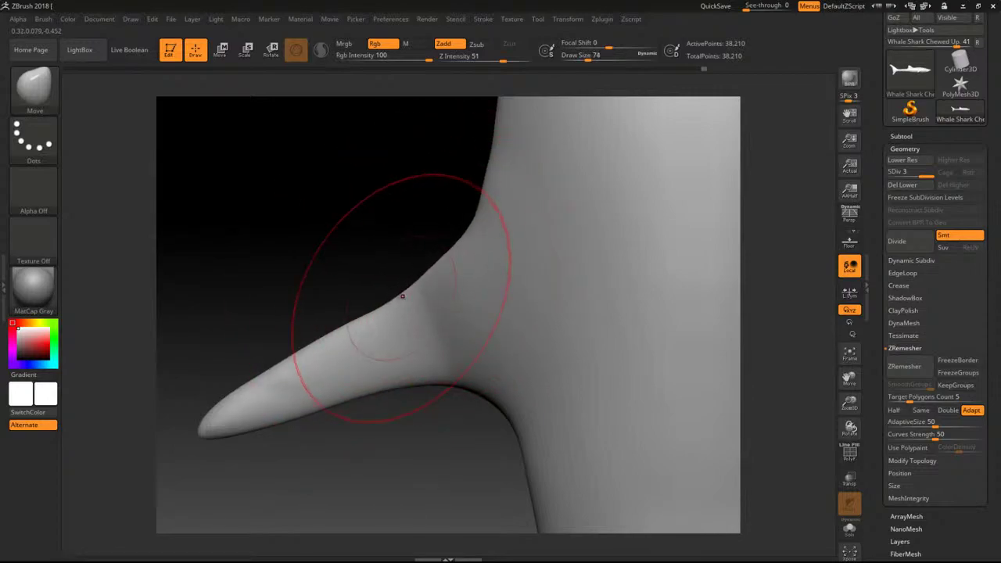
pyautogui.moveTo(402, 295); pyautogui.dragTo(391, 272)
pyautogui.moveTo(335, 324); pyautogui.dragTo(318, 290)
pyautogui.moveTo(292, 383); pyautogui.dragTo(285, 365)
# Pull the pectoral fins' trailing edge backward with a smaller Move brush and smooth the fin surface.
pyautogui.press('[')
pyautogui.press('[')
pyautogui.moveTo(384, 379); pyautogui.dragTo(386, 395)
pyautogui.moveTo(460, 386)
pyautogui.mouseDown()
pyautogui.moveTo(445, 430)
pyautogui.moveTo(470, 418)
pyautogui.mouseUp()
pyautogui.moveTo(311, 403); pyautogui.dragTo(311, 422)
pyautogui.moveTo(371, 403); pyautogui.dragTo(332, 421)
pyautogui.moveTo(231, 399)
pyautogui.keyDown('shift'); pyautogui.mouseDown()
pyautogui.moveTo(391, 345)
pyautogui.moveTo(313, 372)
pyautogui.moveTo(375, 349)
pyautogui.mouseUp(); pyautogui.keyUp('shift')
# Broaden the middle of the pectoral fins with the Move brush at draw size 110.
pyautogui.keyDown('alt'); pyautogui.moveTo(275, 246); pyautogui.dragTo(140, 181); pyautogui.keyUp('alt')
pyautogui.keyDown('alt'); pyautogui.moveTo(312, 208); pyautogui.dragTo(193, 193); pyautogui.keyUp('alt')
pyautogui.keyDown('alt'); pyautogui.moveTo(239, 242); pyautogui.dragTo(413, 191); pyautogui.keyUp('alt')
pyautogui.moveTo(320, 213)
pyautogui.keyDown('alt'); pyautogui.mouseDown()
pyautogui.moveTo(348, 221)
pyautogui.moveTo(432, 338)
pyautogui.moveTo(355, 388)
pyautogui.mouseUp(); pyautogui.keyUp('alt')
pyautogui.moveTo(454, 310); pyautogui.dragTo(442, 297)
pyautogui.moveTo(448, 348); pyautogui.dragTo(448, 381)
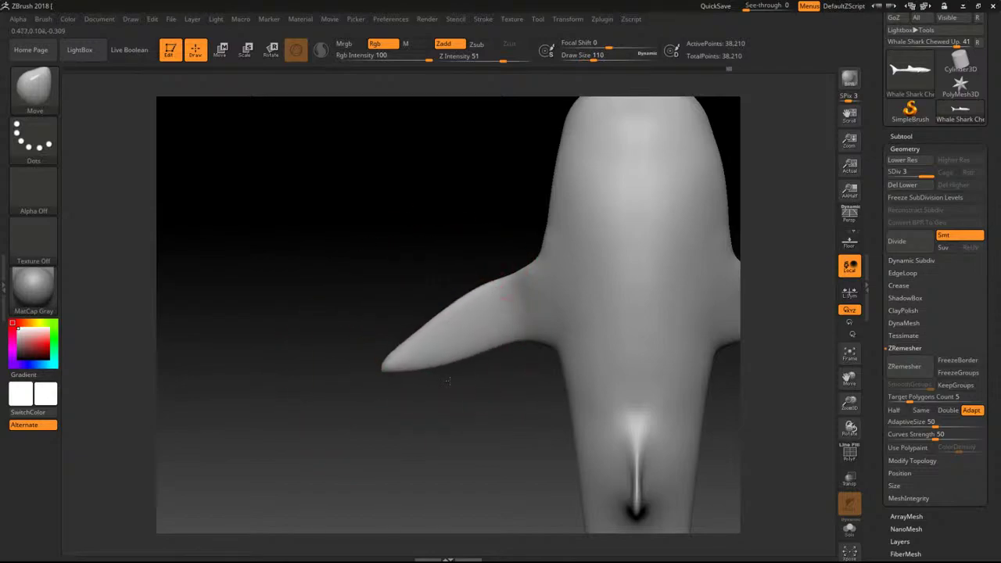
# Bow the pectoral fins' leading edge forward and pull the tips backward with the Move brush at draw size 110, smoothing the surface.
pyautogui.moveTo(478, 292); pyautogui.dragTo(471, 268)
pyautogui.moveTo(447, 313)
pyautogui.mouseDown()
pyautogui.moveTo(423, 294)
pyautogui.moveTo(400, 319)
pyautogui.mouseUp()
pyautogui.moveTo(438, 281); pyautogui.dragTo(440, 288)
pyautogui.keyDown('shift'); pyautogui.moveTo(401, 325); pyautogui.dragTo(472, 301); pyautogui.keyUp('shift')
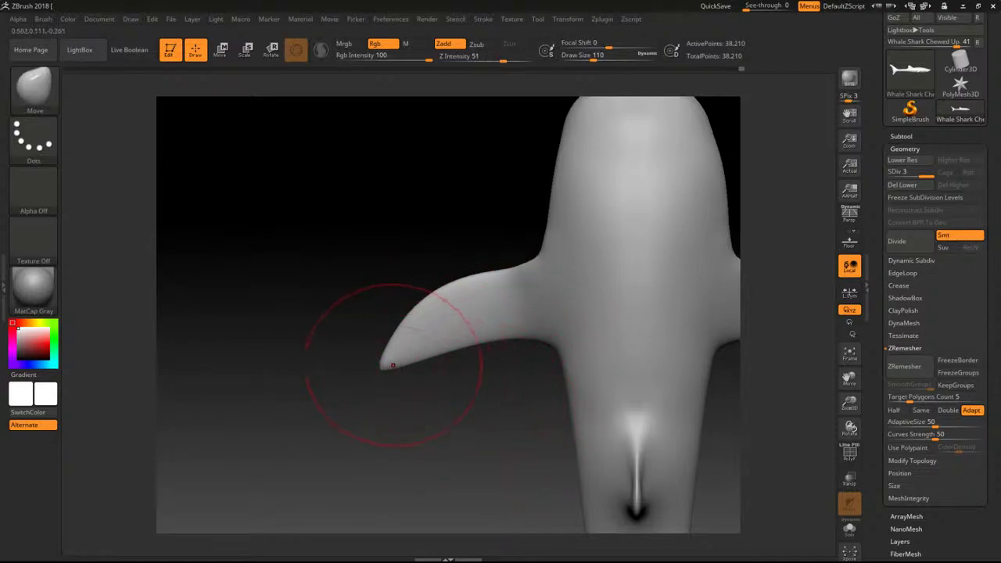
pyautogui.moveTo(384, 368); pyautogui.dragTo(381, 380)
pyautogui.keyDown('shift'); pyautogui.moveTo(460, 292); pyautogui.dragTo(411, 341); pyautogui.keyUp('shift')
# Pull the inner part of the pectoral fins' trailing edge backward with the Move brush at draw size 70 and smooth it.
pyautogui.moveTo(438, 427)
pyautogui.keyDown('alt'); pyautogui.mouseDown()
pyautogui.moveTo(315, 409)
pyautogui.moveTo(313, 313)
pyautogui.mouseUp(); pyautogui.keyUp('alt')
pyautogui.moveTo(313, 313); pyautogui.dragTo(371, 285)
pyautogui.moveTo(235, 353); pyautogui.dragTo(263, 356)
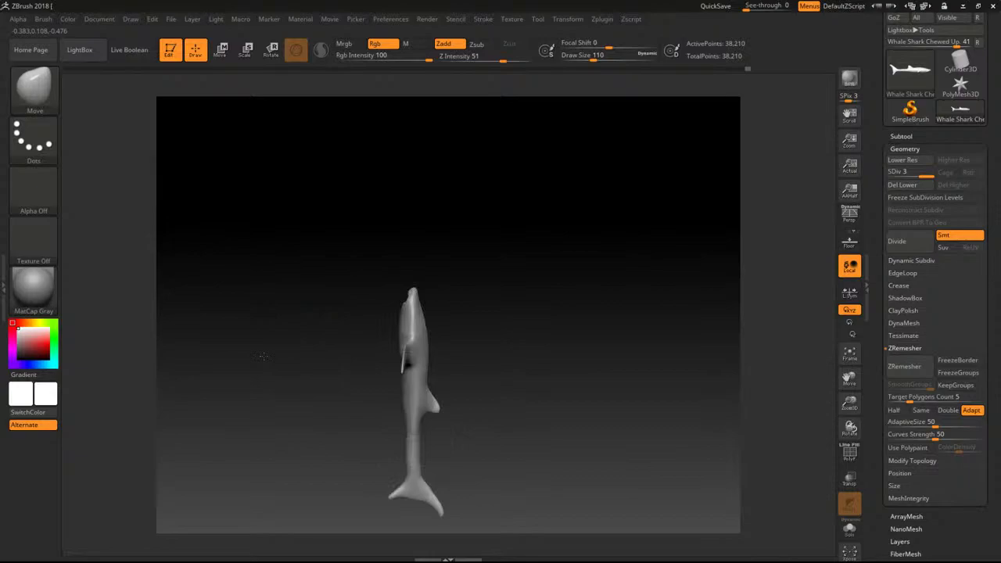
pyautogui.moveTo(303, 273)
pyautogui.mouseDown()
pyautogui.moveTo(259, 258)
pyautogui.moveTo(395, 358)
pyautogui.moveTo(470, 368)
pyautogui.mouseUp()
pyautogui.moveTo(506, 336)
pyautogui.mouseDown()
pyautogui.moveTo(523, 394)
pyautogui.moveTo(511, 369)
pyautogui.moveTo(538, 392)
pyautogui.mouseUp()
pyautogui.press('[')
pyautogui.press('[')
pyautogui.press('[')
pyautogui.press('[')
pyautogui.moveTo(508, 339); pyautogui.dragTo(513, 385)
pyautogui.keyDown('shift'); pyautogui.moveTo(463, 361); pyautogui.dragTo(526, 371); pyautogui.keyUp('shift')
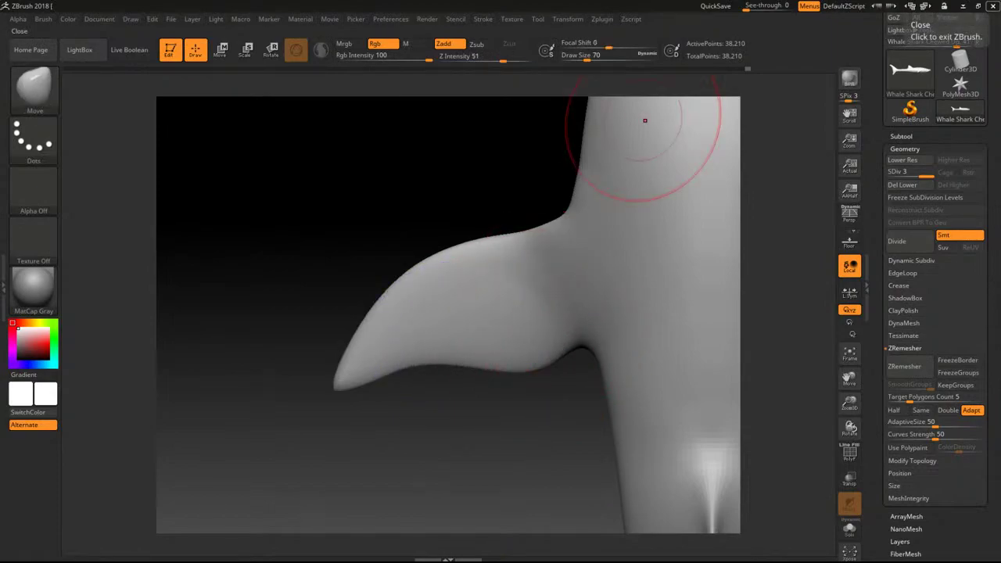
# Switch to the browser and examine the pectoral fin shape in the whale shark reference photos.
pyautogui.hotkey('alt', 'Tab')
pyautogui.doubleClick(337, 158)
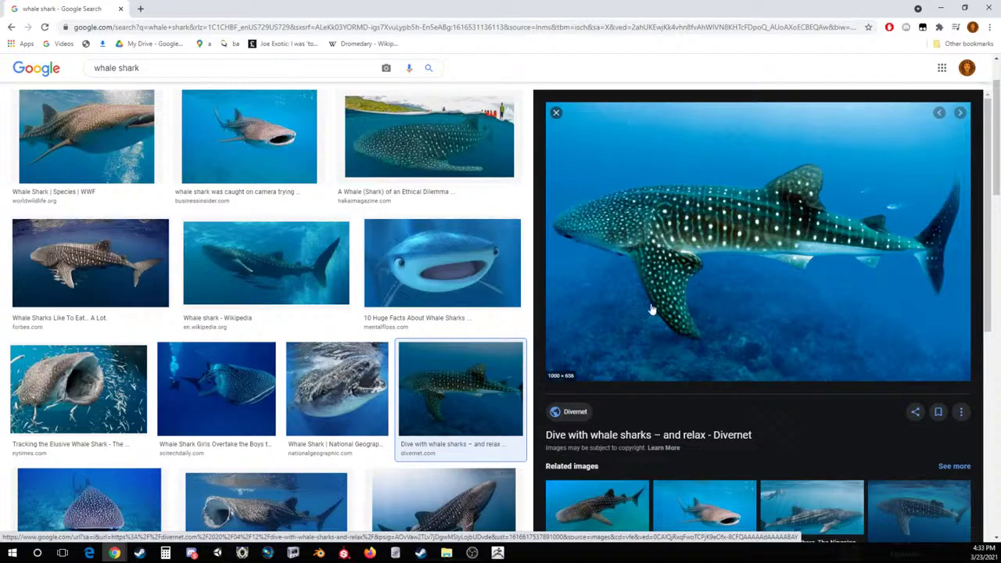
pyautogui.scroll(-2, 501, 415)
pyautogui.click(465, 346)
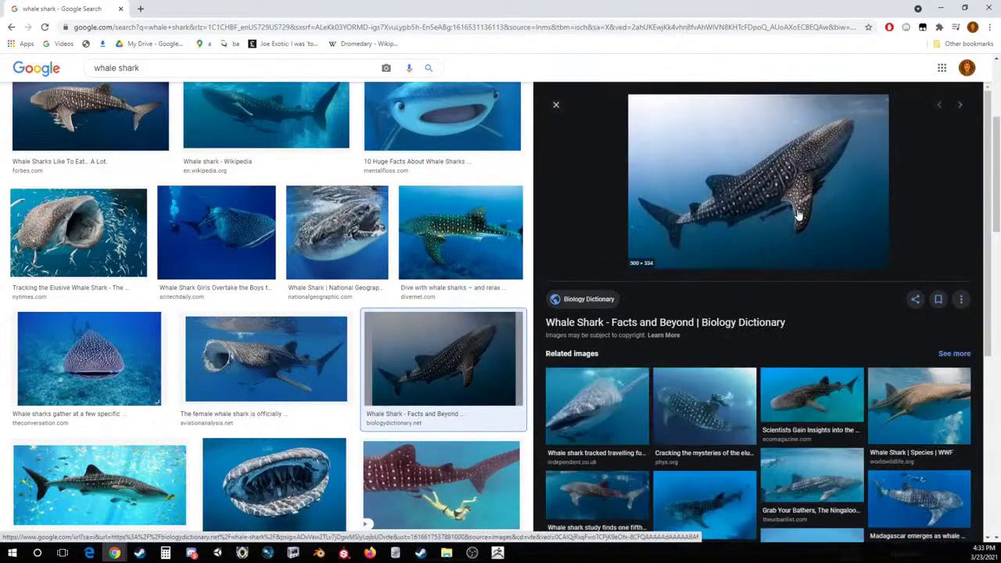
pyautogui.moveTo(649, 4); pyautogui.dragTo(1000, 226)
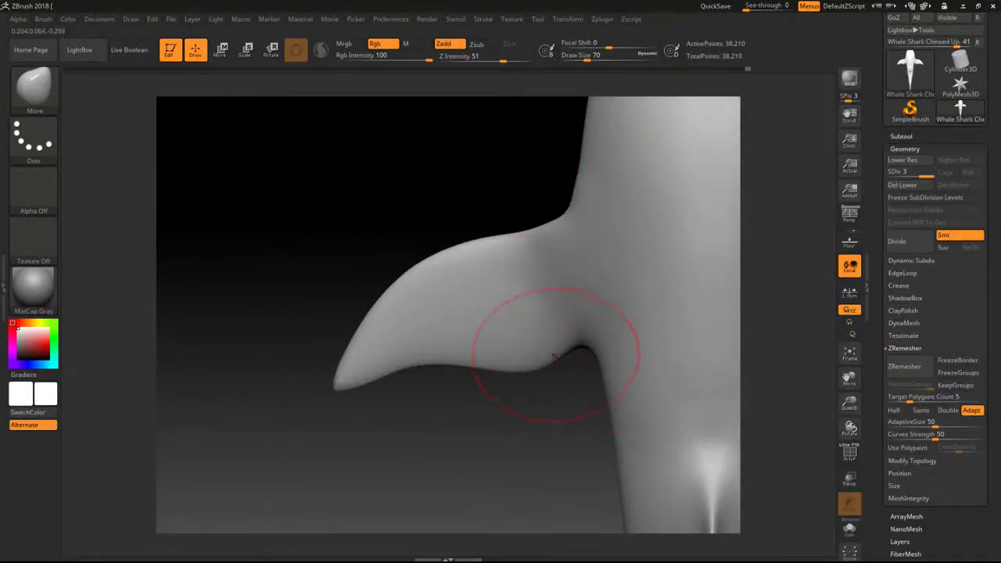
# In ZBrush, extend the pectoral fins' rear inner corner backward into a rounded lobe, finishing with the Move brush at draw size 70.
pyautogui.moveTo(558, 360)
pyautogui.mouseDown()
pyautogui.moveTo(547, 357)
pyautogui.moveTo(563, 375)
pyautogui.mouseUp()
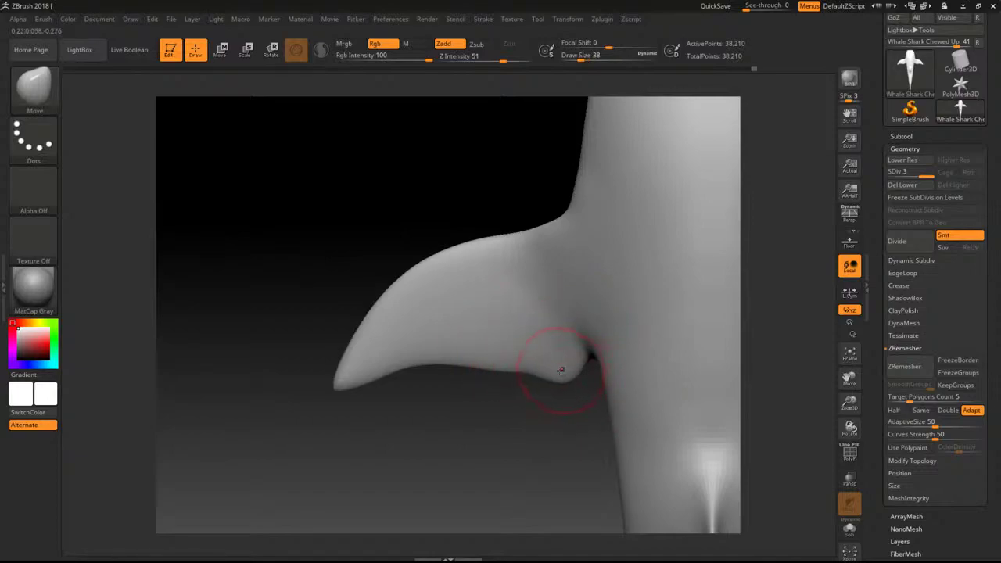
pyautogui.press(']')
pyautogui.press(']')
pyautogui.press(']')
pyautogui.moveTo(478, 369)
pyautogui.mouseDown(button='right')
pyautogui.moveTo(469, 363)
pyautogui.moveTo(477, 365)
pyautogui.mouseUp(button='right')
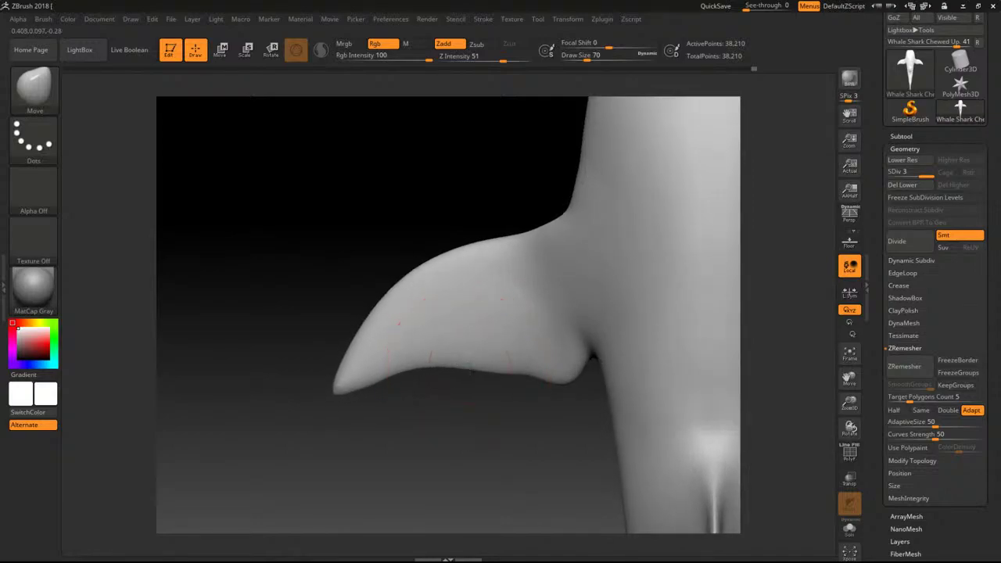
pyautogui.moveTo(514, 363)
pyautogui.mouseDown()
pyautogui.moveTo(541, 400)
pyautogui.moveTo(513, 369)
pyautogui.mouseUp()
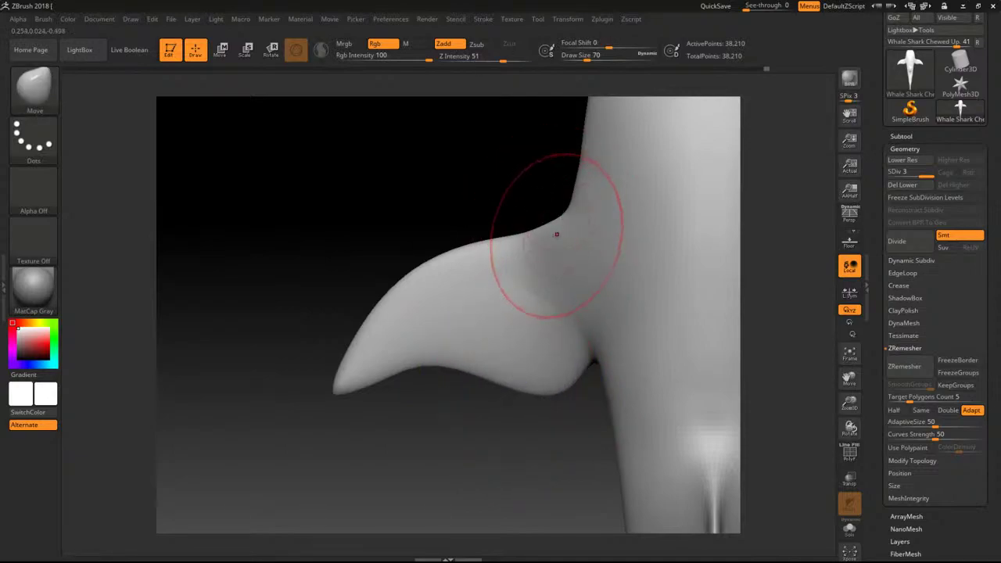
# Carve a notch between the body and the pectoral fins' rear lobe with the Move brush and reshape the trailing edge beside it.
pyautogui.press('[')
pyautogui.press('[')
pyautogui.press('[')
pyautogui.moveTo(577, 368)
pyautogui.mouseDown()
pyautogui.moveTo(562, 360)
pyautogui.moveTo(572, 352)
pyautogui.mouseUp()
pyautogui.press(']')
pyautogui.press(']')
pyautogui.press(']')
pyautogui.moveTo(494, 377); pyautogui.dragTo(494, 363)
pyautogui.moveTo(477, 435); pyautogui.dragTo(485, 439)
pyautogui.moveTo(487, 369)
pyautogui.mouseDown()
pyautogui.moveTo(487, 359)
pyautogui.moveTo(538, 367)
pyautogui.mouseUp()
pyautogui.hotkey('ctrl', 'z')
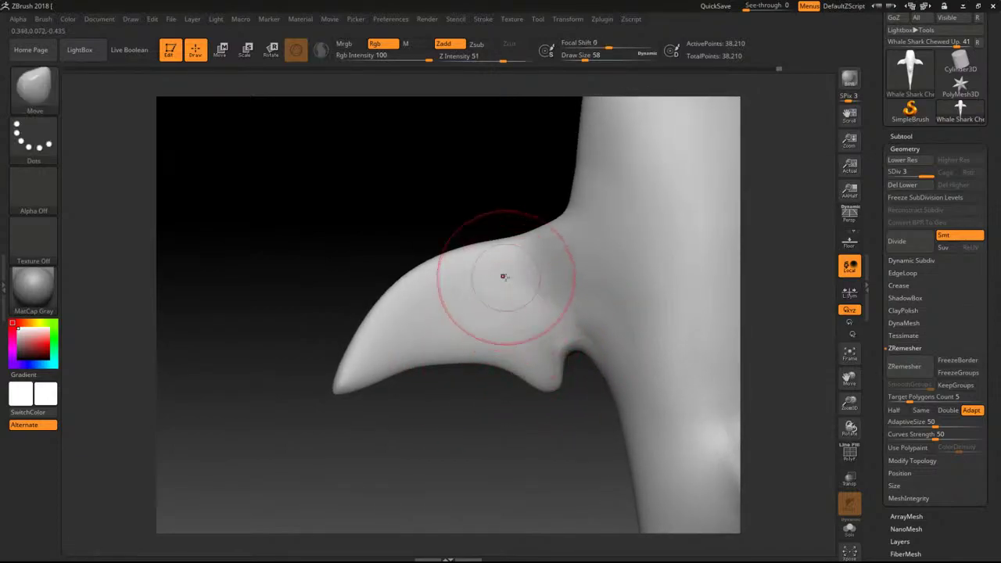
# Sharpen the pectoral fins' rear lobe into a point with the Move brush at draw size 22, smoothing the fin base at size 50.
pyautogui.press('[')
pyautogui.press('[')
pyautogui.press('[')
pyautogui.press('[')
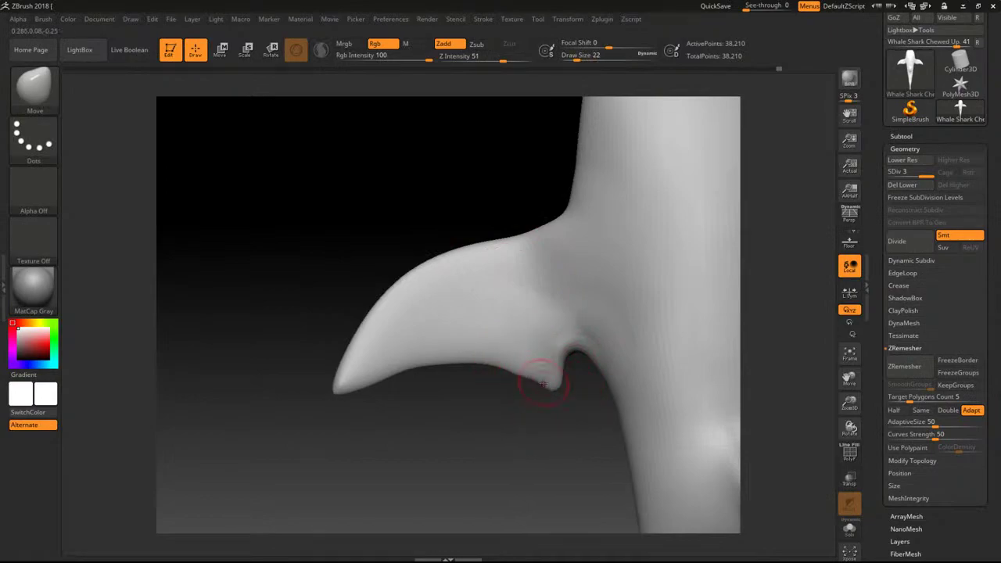
pyautogui.hotkey('ctrl', 'z')
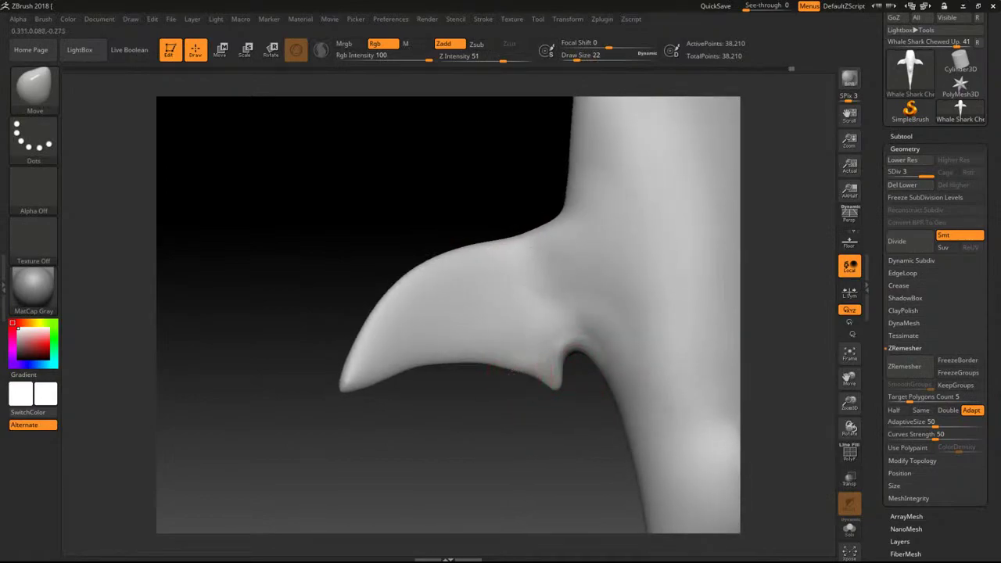
pyautogui.moveTo(522, 372); pyautogui.dragTo(526, 368, button='right')
pyautogui.keyDown('shift'); pyautogui.moveTo(523, 364); pyautogui.dragTo(546, 374); pyautogui.keyUp('shift')
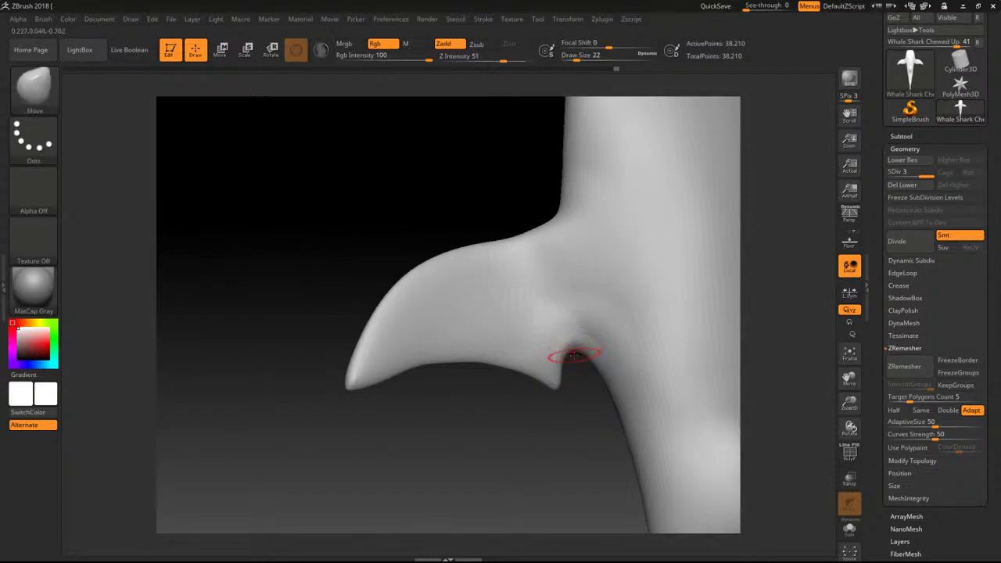
pyautogui.moveTo(566, 356)
pyautogui.mouseDown()
pyautogui.moveTo(579, 365)
pyautogui.moveTo(579, 385)
pyautogui.moveTo(589, 364)
pyautogui.moveTo(582, 375)
pyautogui.mouseUp()
pyautogui.press(']')
pyautogui.keyDown('shift'); pyautogui.moveTo(574, 314); pyautogui.dragTo(498, 265); pyautogui.keyUp('shift')
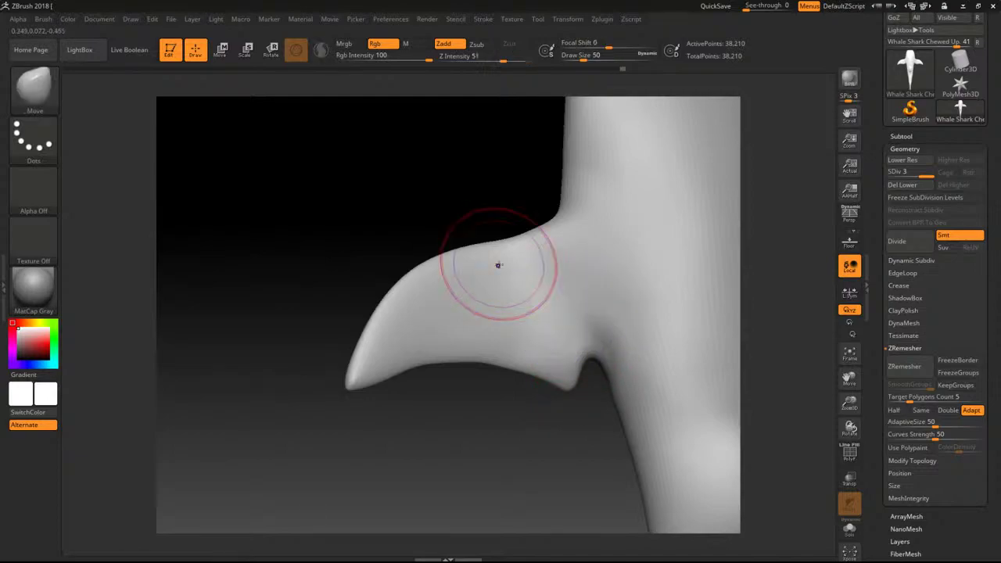
# Raise the top of the head behind the snout with the Move brush at draw size 114.
pyautogui.press('f')
pyautogui.moveTo(339, 203); pyautogui.dragTo(578, 289)
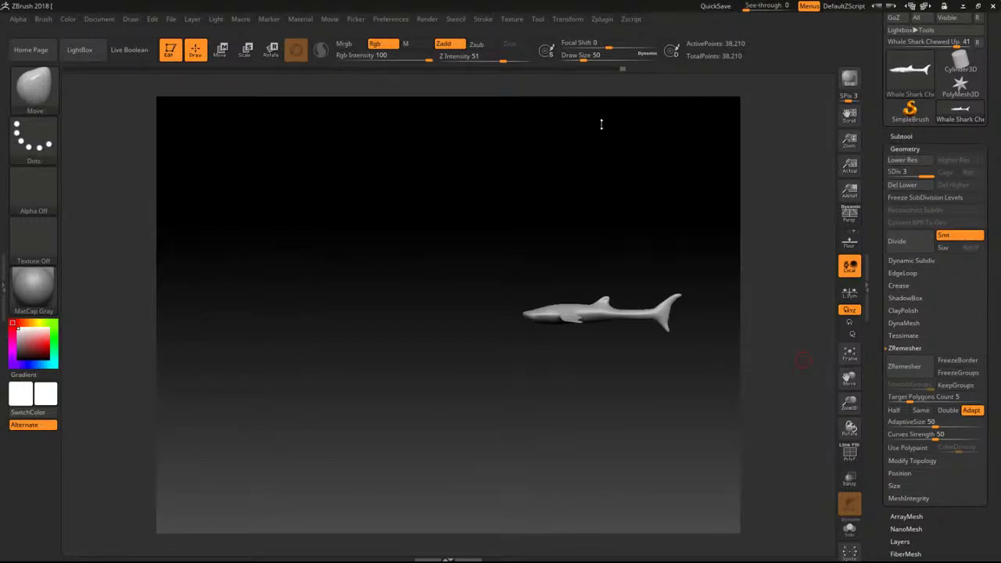
pyautogui.keyDown('alt'); pyautogui.moveTo(561, 141); pyautogui.dragTo(403, 223); pyautogui.keyUp('alt')
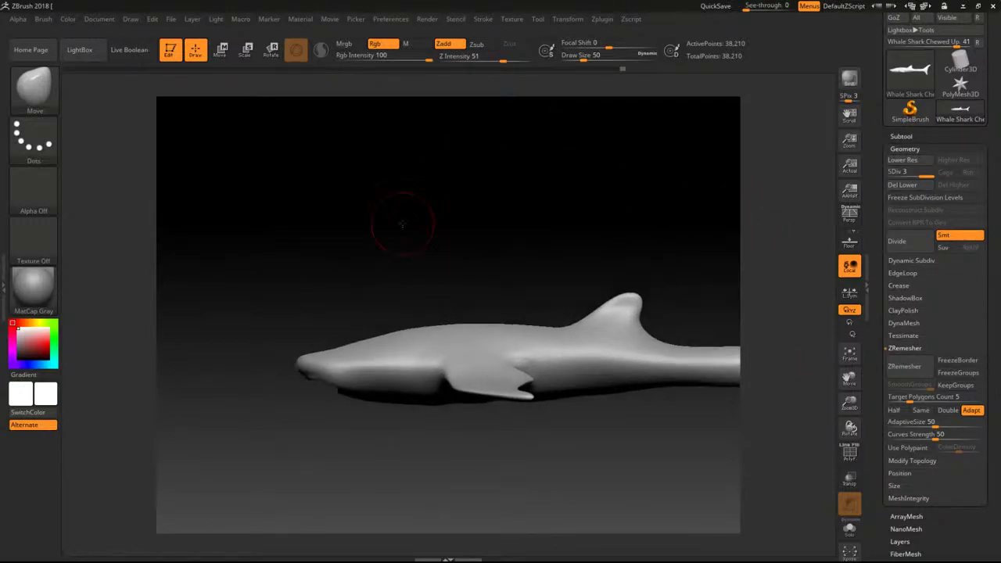
pyautogui.keyDown('ctrl'); pyautogui.moveTo(476, 187); pyautogui.dragTo(512, 197, button='right'); pyautogui.keyUp('ctrl')
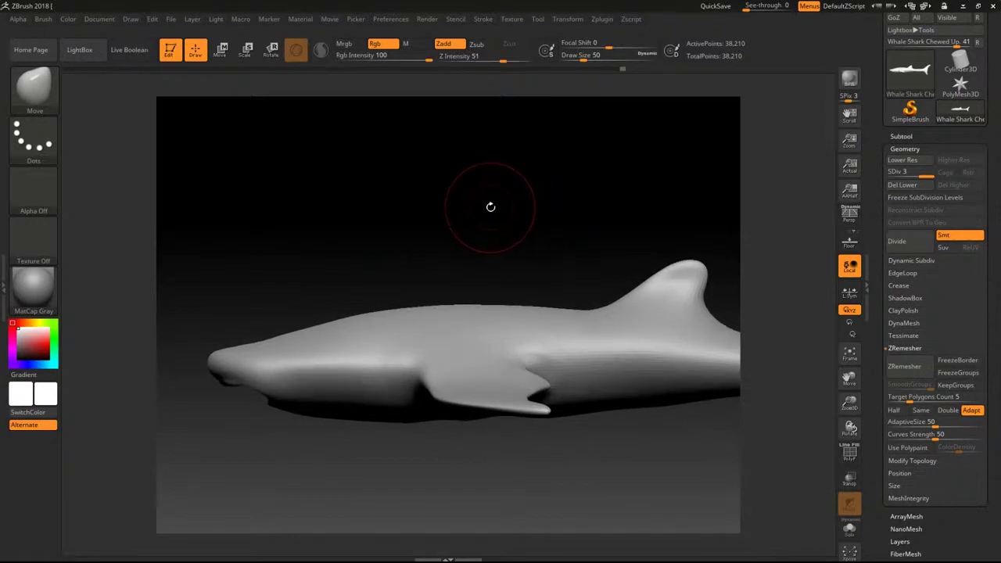
pyautogui.press(']')
pyautogui.press(']')
pyautogui.press(']')
pyautogui.press(']')
pyautogui.press(']')
pyautogui.press(']')
pyautogui.press(']')
pyautogui.press(']')
pyautogui.moveTo(297, 333); pyautogui.dragTo(299, 316)
pyautogui.moveTo(399, 309); pyautogui.dragTo(399, 299)
pyautogui.moveTo(495, 308); pyautogui.dragTo(495, 298)
pyautogui.moveTo(565, 313); pyautogui.dragTo(565, 300)
pyautogui.hotkey('ctrl', 'z')
pyautogui.hotkey('ctrl', 'z')
pyautogui.hotkey('ctrl', 'z')
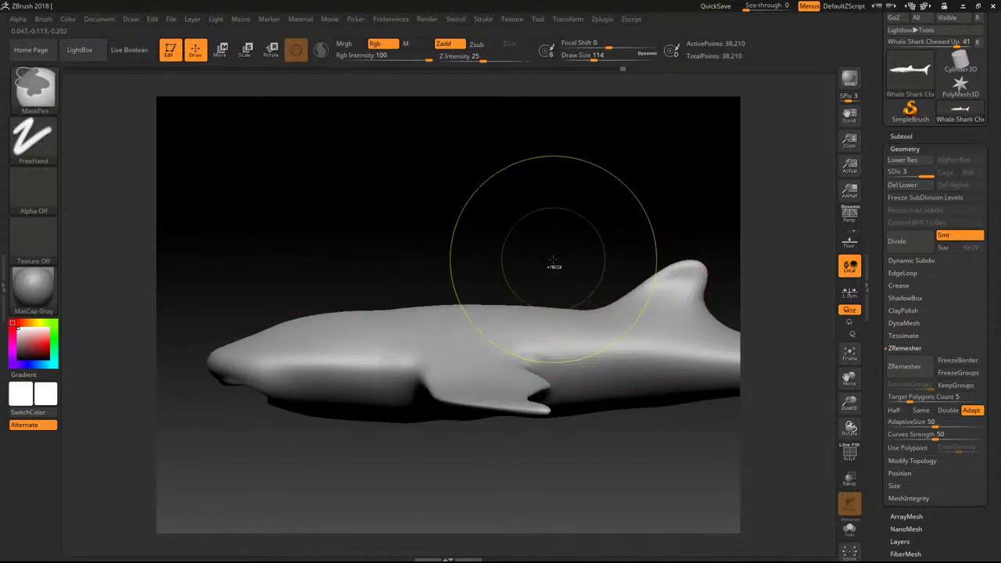
# Select the ClayBuildup brush and change the display material to MatCap Pearl Cavity.
pyautogui.moveTo(494, 239)
pyautogui.mouseDown()
pyautogui.moveTo(527, 267)
pyautogui.moveTo(514, 252)
pyautogui.mouseUp()
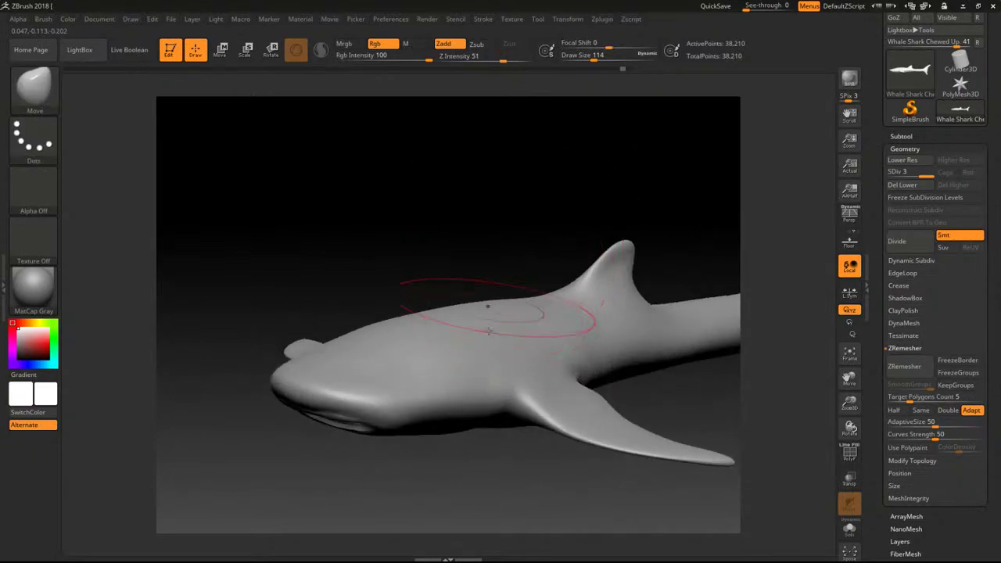
pyautogui.moveTo(351, 485); pyautogui.dragTo(387, 536)
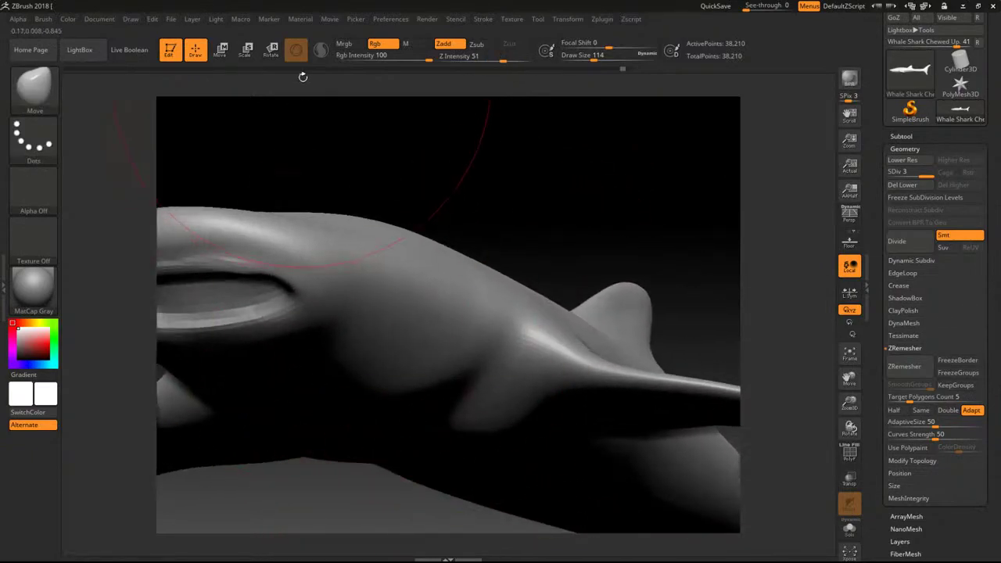
pyautogui.keyDown('alt'); pyautogui.moveTo(325, 167); pyautogui.dragTo(472, 192); pyautogui.keyUp('alt')
pyautogui.press('[')
pyautogui.press('[')
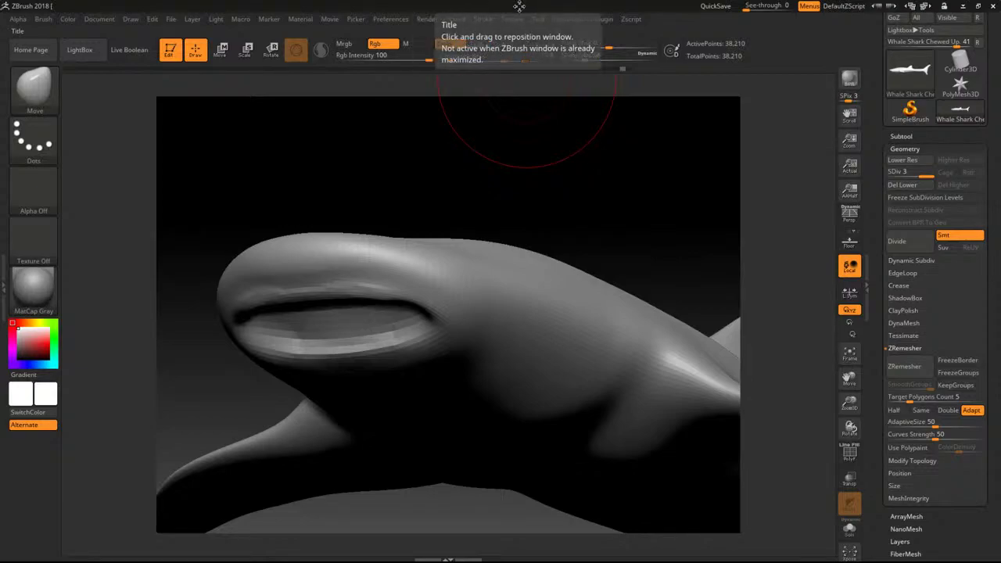
pyautogui.click(33, 81)
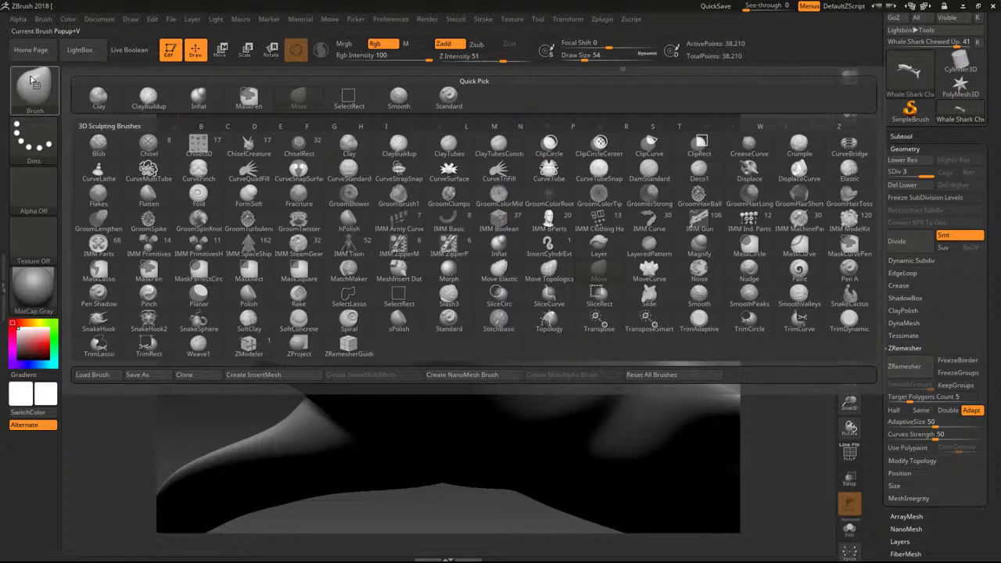
pyautogui.press('b')
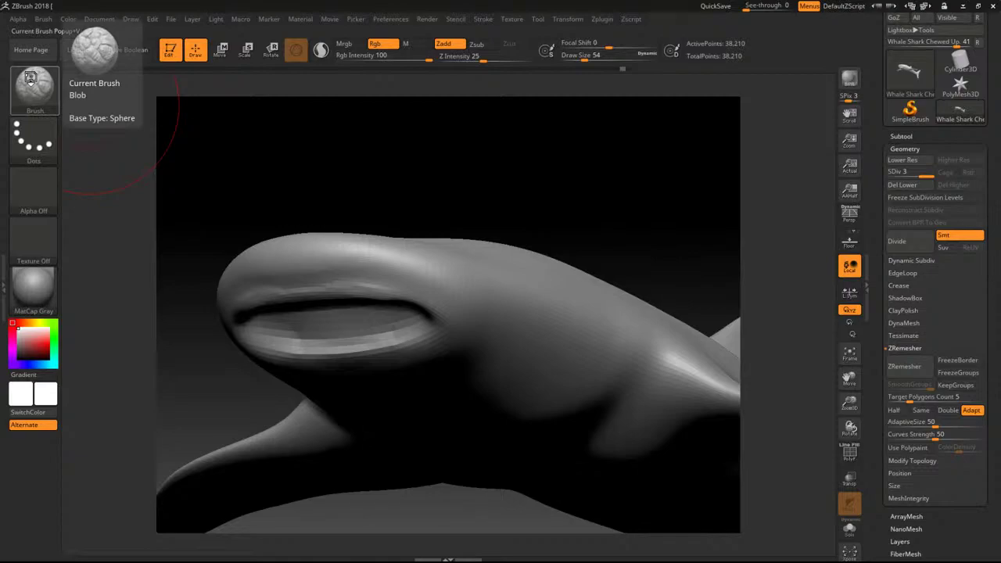
pyautogui.click(30, 78)
pyautogui.press('c')
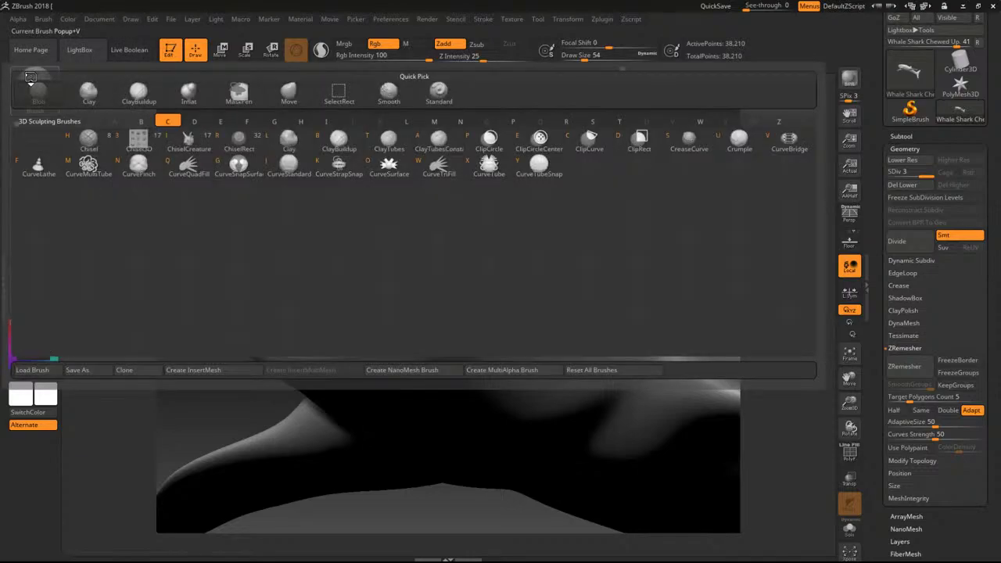
pyautogui.press('b')
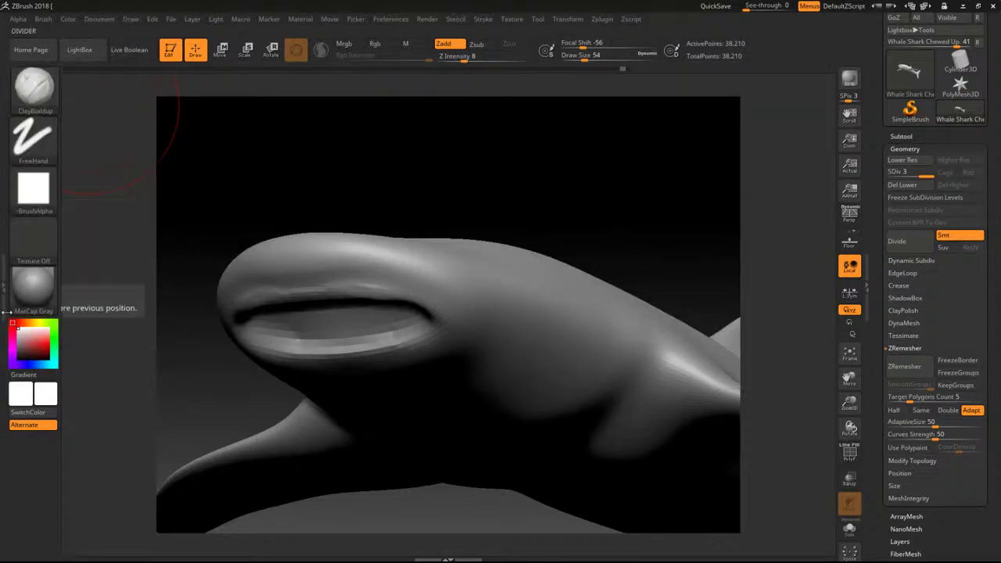
pyautogui.click(33, 287)
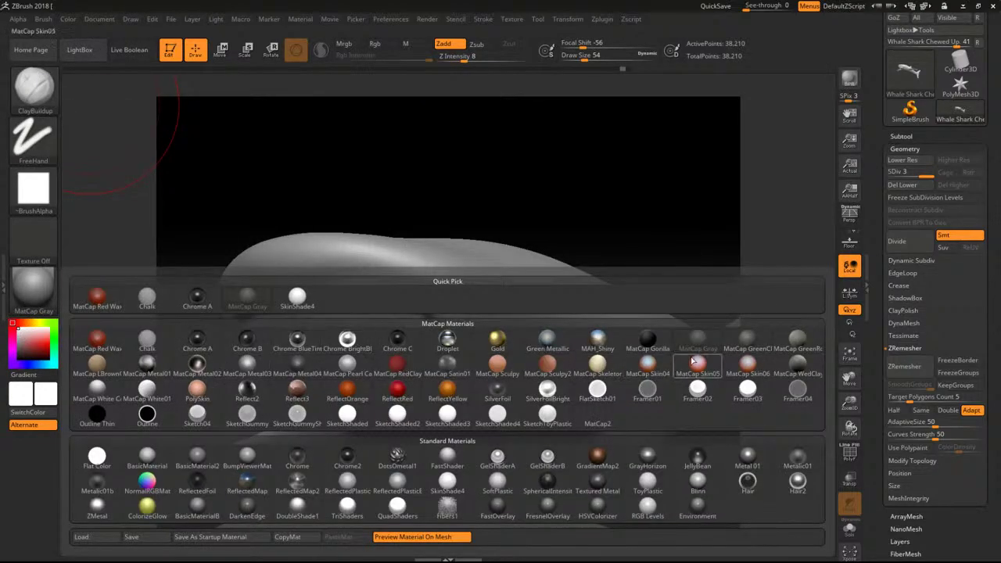
pyautogui.click(348, 366)
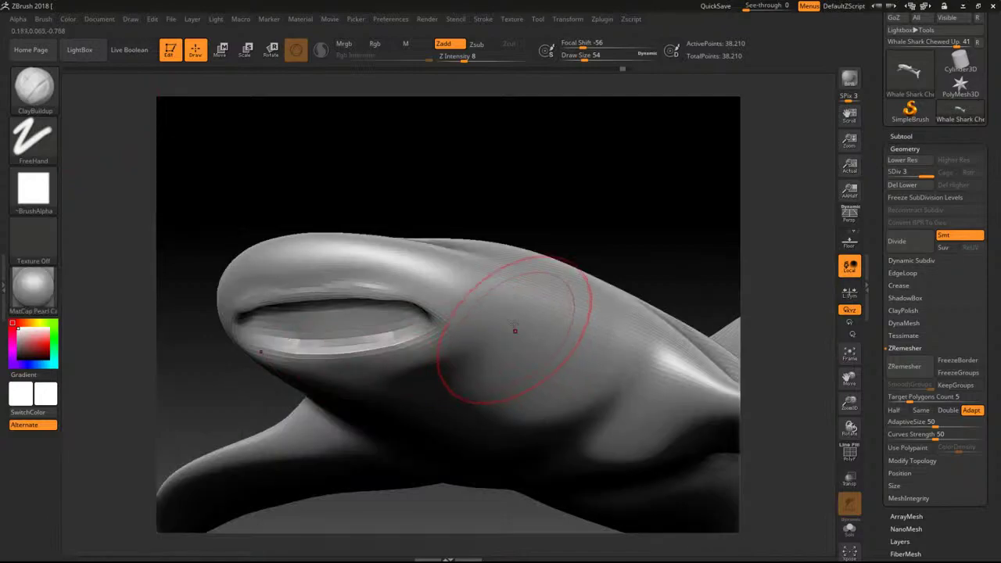
# Build up a small eye on the side of the head behind the mouth corner with the ClayBuildup brush at draw size 10.
pyautogui.moveTo(525, 217); pyautogui.dragTo(517, 208)
pyautogui.press('[')
pyautogui.press('[')
pyautogui.press('[')
pyautogui.press('[')
pyautogui.press('[')
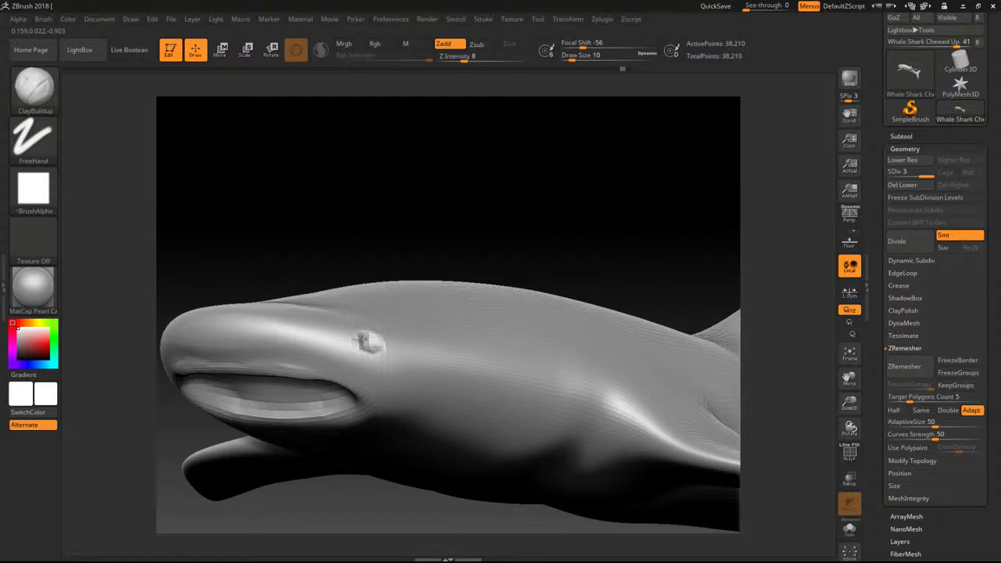
# Load the Orb_Cracks brush from the Orb folder of the LightBox brush library.
pyautogui.moveTo(429, 210)
pyautogui.keyDown('alt'); pyautogui.mouseDown()
pyautogui.moveTo(376, 192)
pyautogui.moveTo(342, 231)
pyautogui.mouseUp(); pyautogui.keyUp('alt')
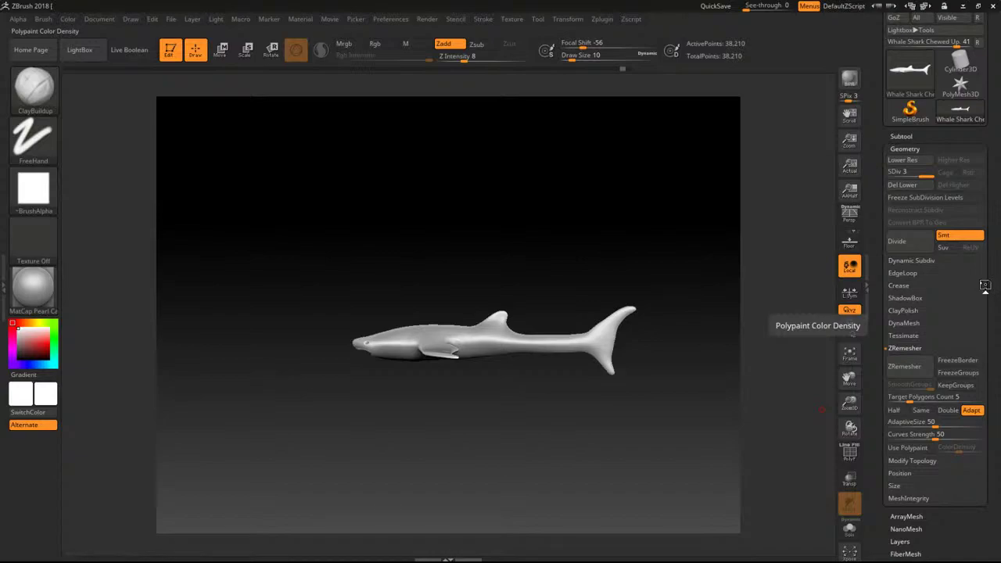
pyautogui.moveTo(329, 263); pyautogui.dragTo(657, 334)
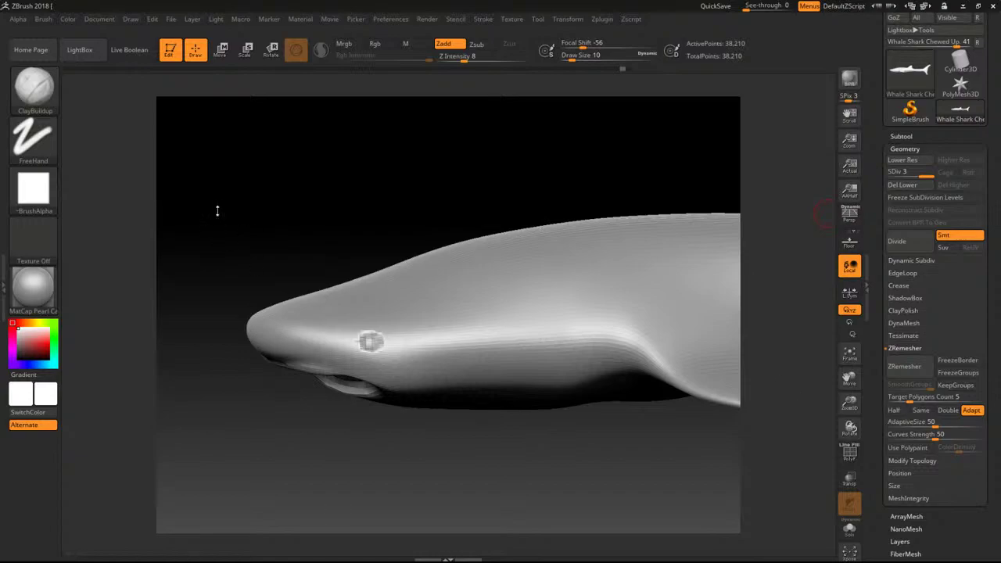
pyautogui.keyDown('alt'); pyautogui.moveTo(389, 233); pyautogui.dragTo(396, 196); pyautogui.keyUp('alt')
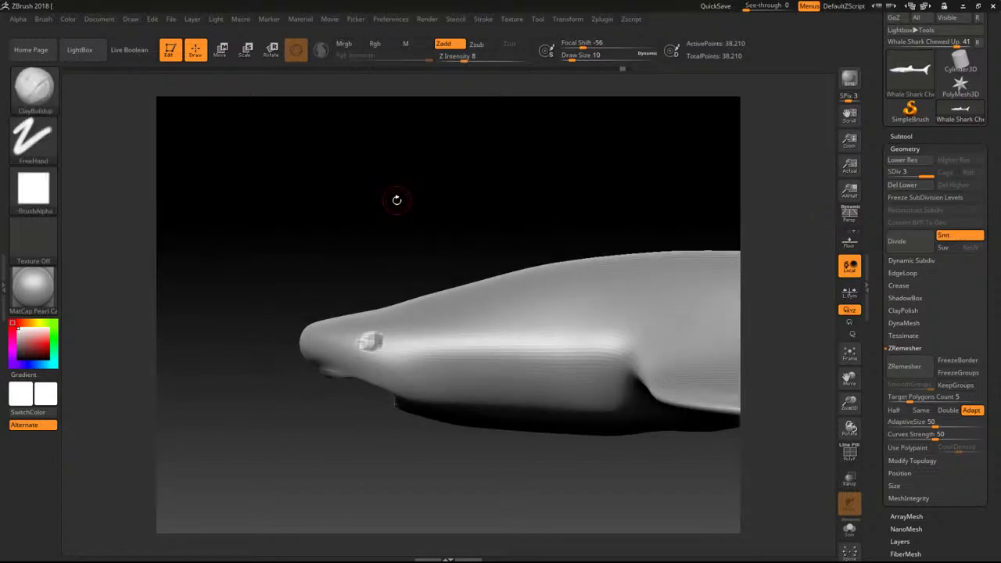
pyautogui.press('b')
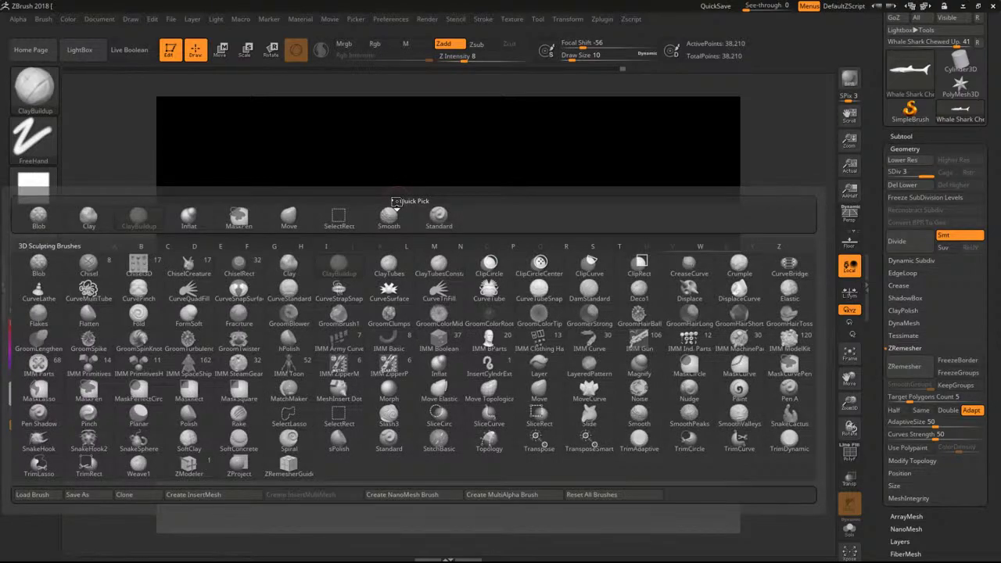
pyautogui.press('c')
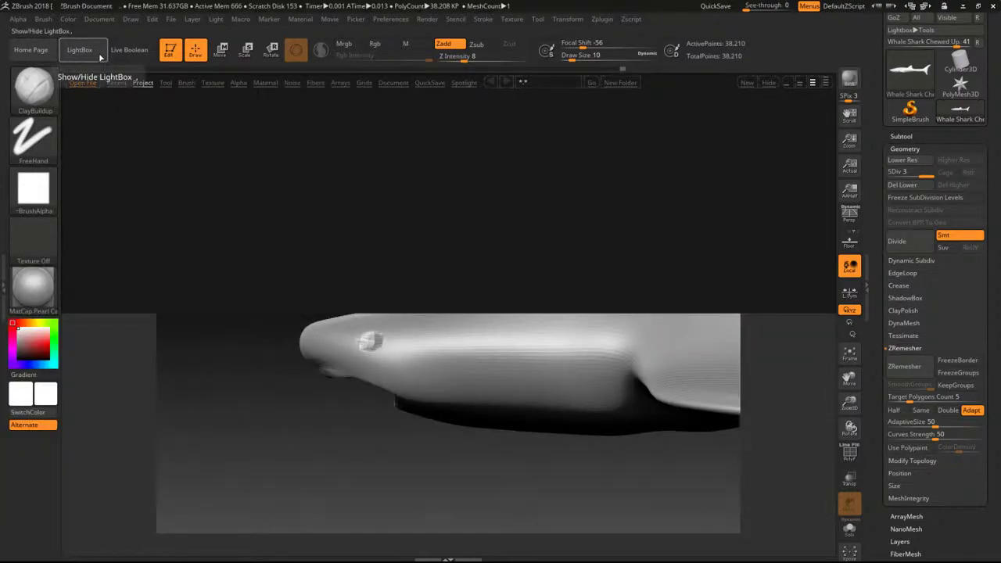
pyautogui.click(79, 49)
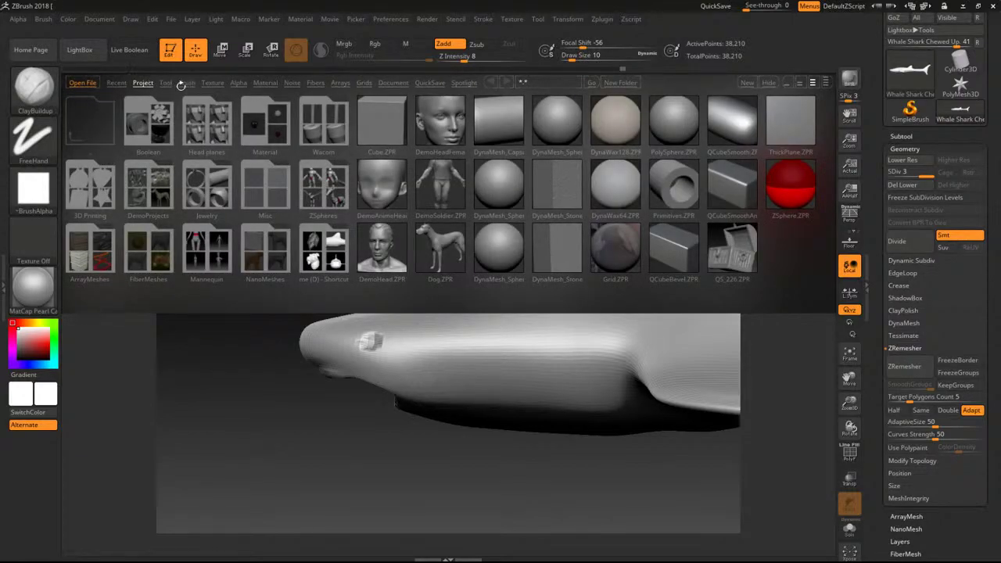
pyautogui.click(185, 83)
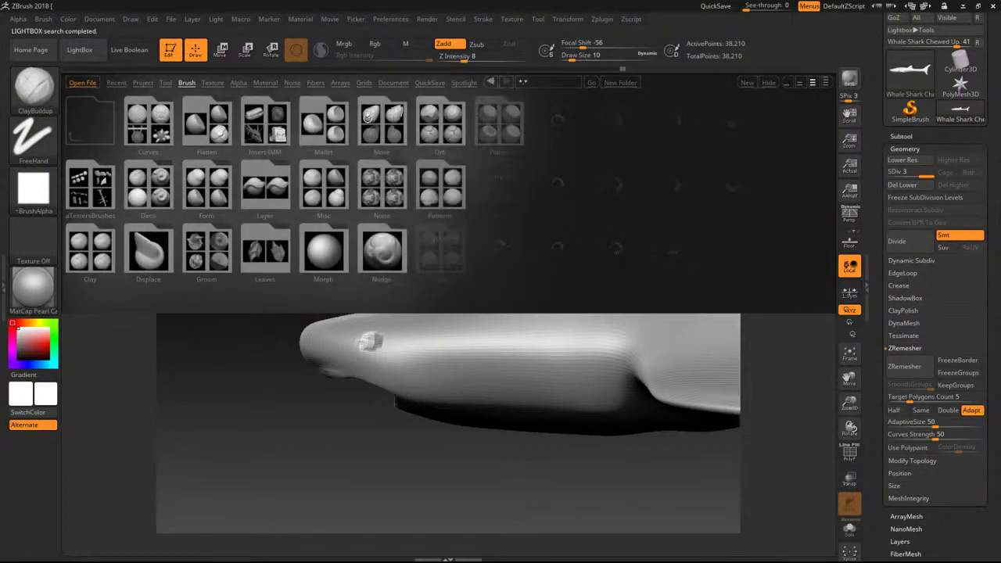
pyautogui.doubleClick(442, 121)
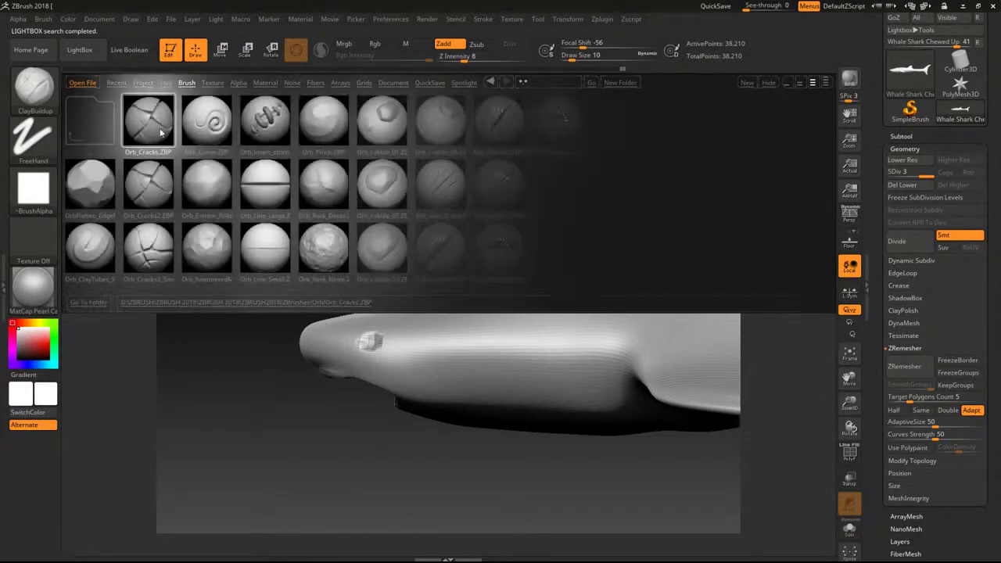
pyautogui.doubleClick(148, 122)
# Try smoothing the eye bump at a smaller draw size and carving a test crease on the head, and undo the strokes.
pyautogui.press(']')
pyautogui.press(']')
pyautogui.press(']')
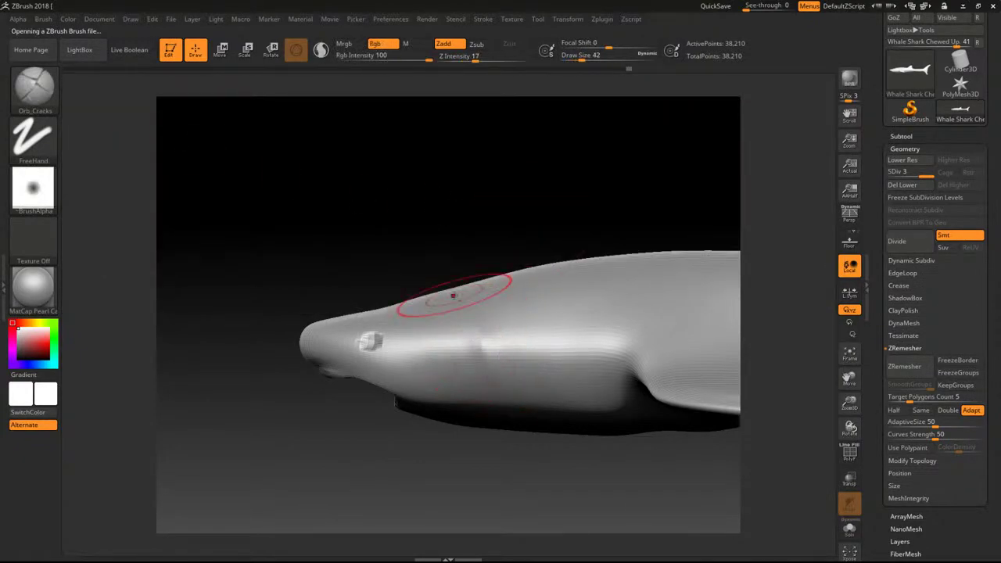
pyautogui.moveTo(268, 334)
pyautogui.mouseDown()
pyautogui.moveTo(403, 211)
pyautogui.moveTo(397, 196)
pyautogui.moveTo(399, 215)
pyautogui.mouseUp()
pyautogui.keyDown('shift'); pyautogui.moveTo(362, 408); pyautogui.dragTo(369, 407); pyautogui.keyUp('shift')
pyautogui.hotkey('ctrl', 'z')
pyautogui.press('[')
pyautogui.press('[')
pyautogui.press('[')
pyautogui.press('[')
pyautogui.keyDown('shift'); pyautogui.moveTo(365, 412); pyautogui.dragTo(368, 410); pyautogui.keyUp('shift')
pyautogui.hotkey('ctrl', 'z')
pyautogui.moveTo(471, 288); pyautogui.dragTo(536, 414)
pyautogui.hotkey('ctrl', 'z')
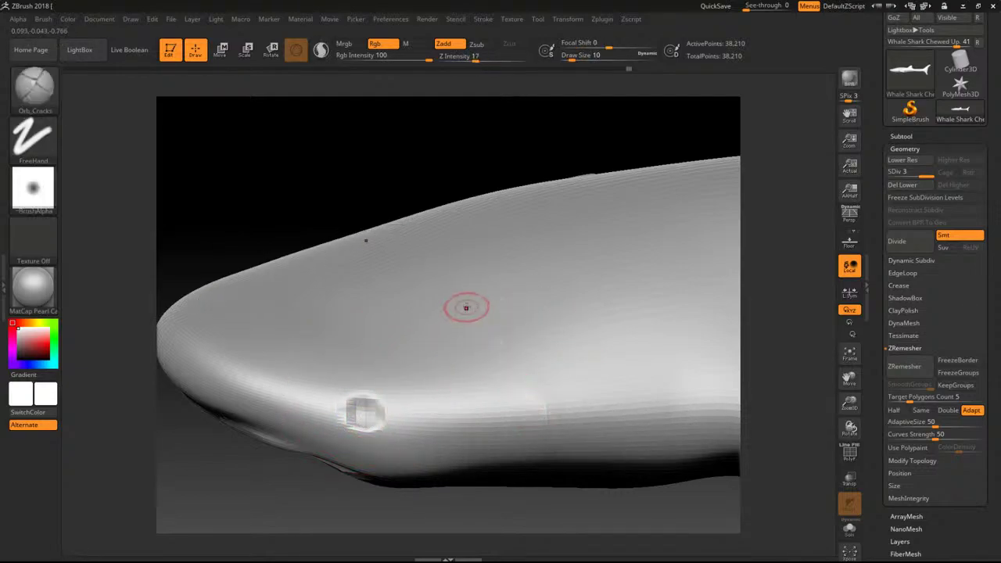
# Subdivide the mesh up to SDiv 5 and smooth the eye bump at draw size 10.
pyautogui.click(909, 241)
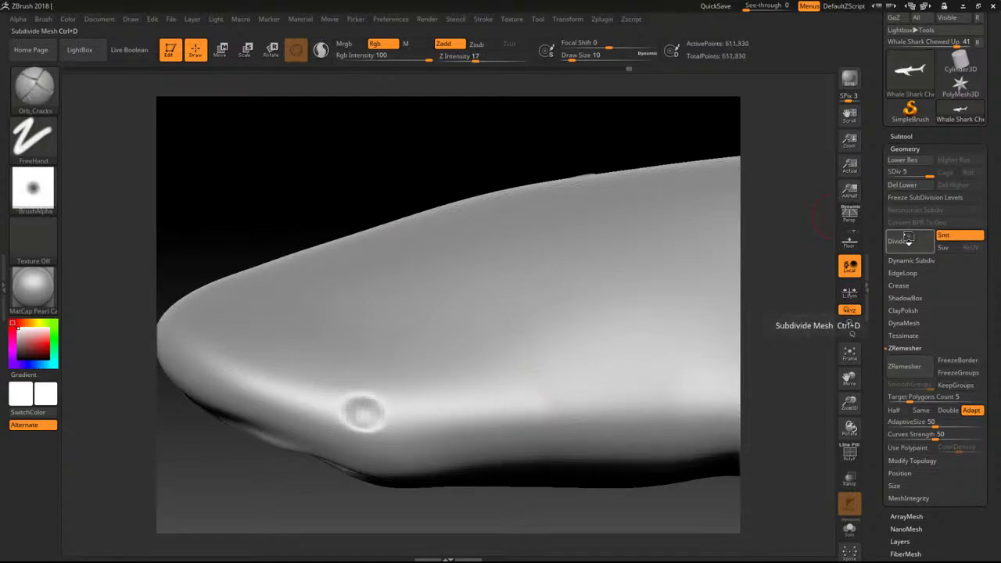
pyautogui.keyDown('shift'); pyautogui.moveTo(353, 412); pyautogui.dragTo(379, 412); pyautogui.keyUp('shift')
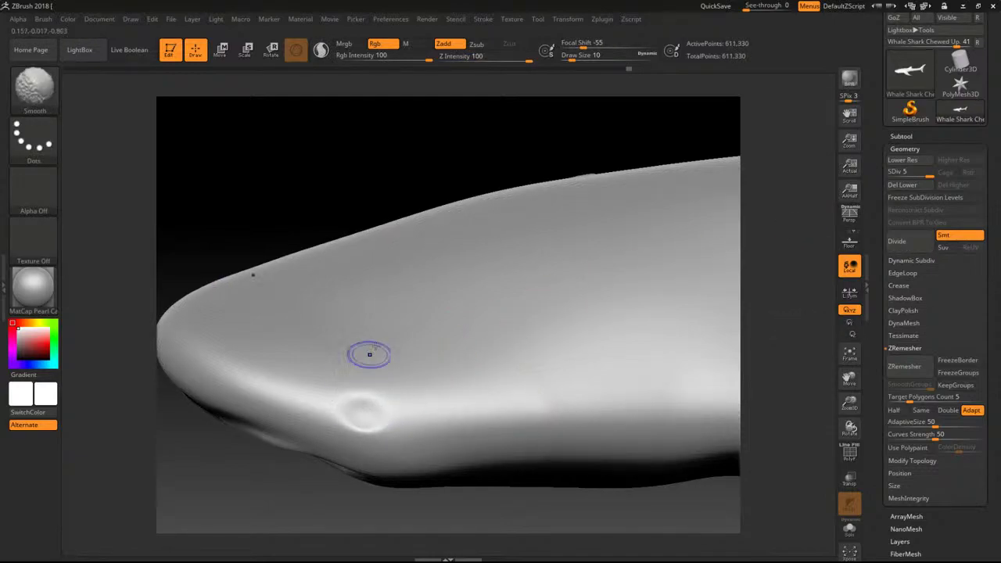
pyautogui.moveTo(320, 201)
pyautogui.keyDown('alt'); pyautogui.mouseDown()
pyautogui.moveTo(330, 188)
pyautogui.moveTo(307, 224)
pyautogui.mouseUp(); pyautogui.keyUp('alt')
pyautogui.moveTo(307, 224)
pyautogui.mouseDown()
pyautogui.moveTo(330, 197)
pyautogui.moveTo(304, 237)
pyautogui.moveTo(512, 280)
pyautogui.moveTo(383, 264)
pyautogui.moveTo(466, 279)
pyautogui.moveTo(537, 474)
pyautogui.mouseUp()
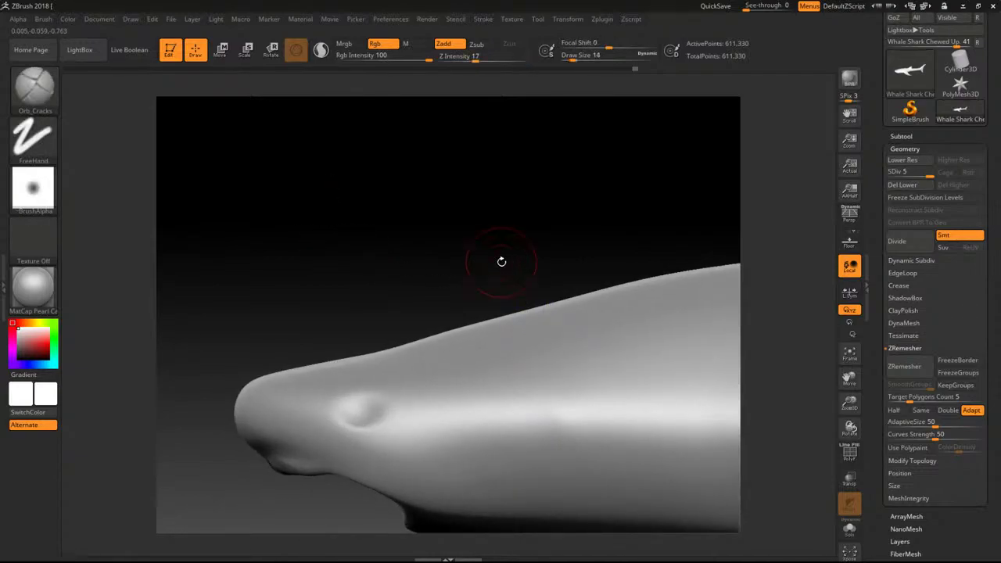
pyautogui.moveTo(478, 378)
pyautogui.mouseDown()
pyautogui.moveTo(557, 377)
pyautogui.moveTo(598, 452)
pyautogui.mouseUp()
pyautogui.moveTo(539, 173); pyautogui.dragTo(552, 346)
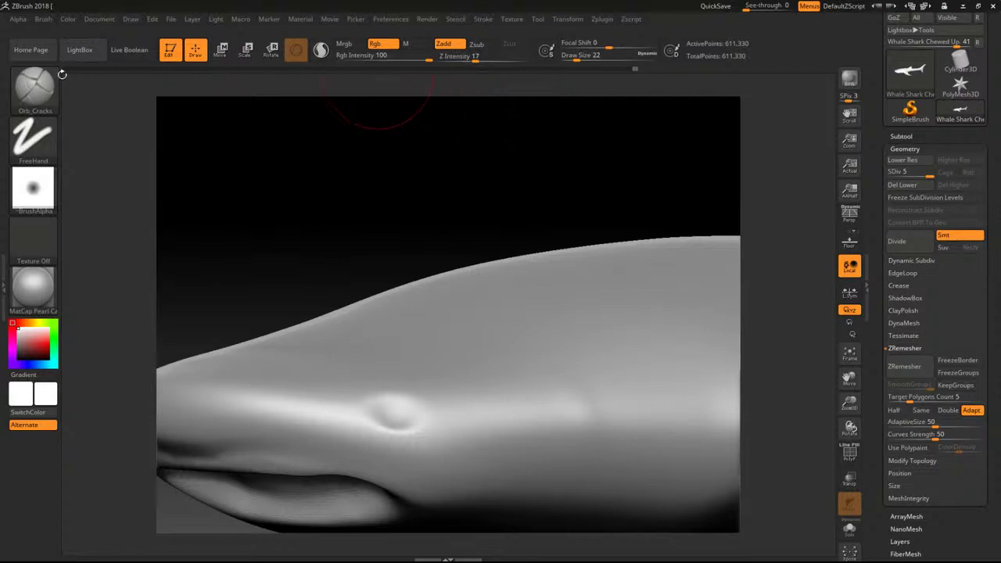
# Try stamping rubble shapes on top of the head with the Orb_rubble_01 brush, and undo the stamps.
pyautogui.click(35, 84)
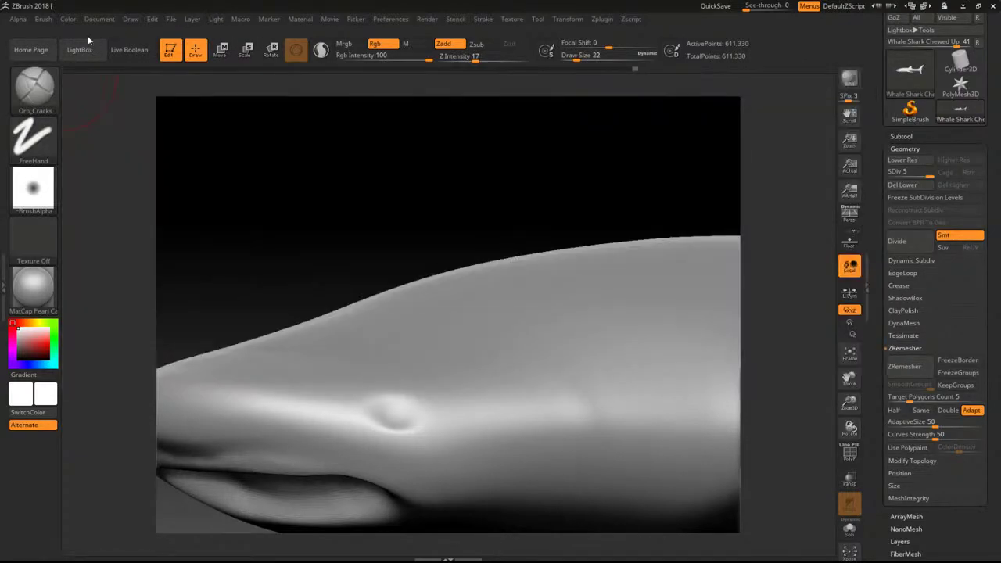
pyautogui.click(88, 48)
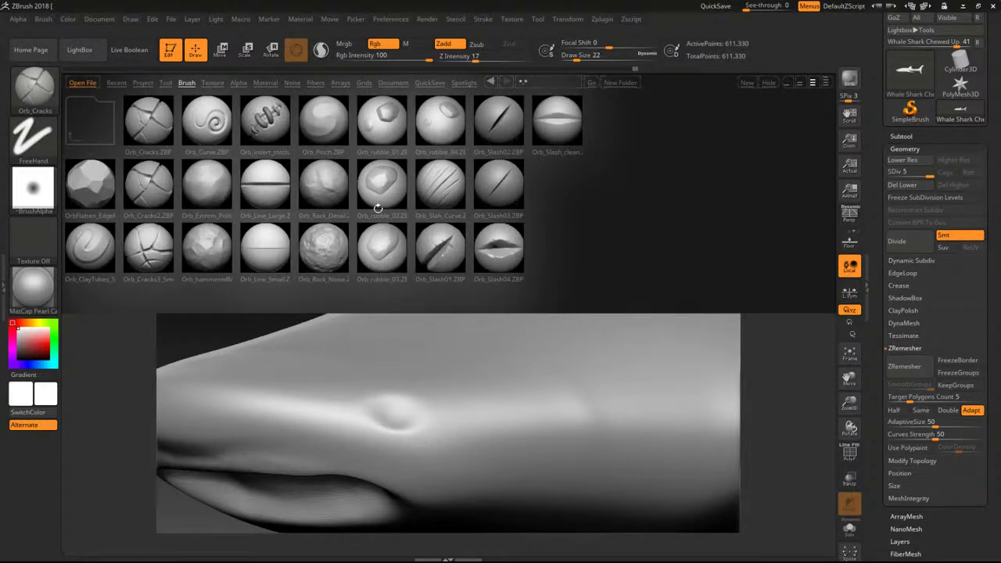
pyautogui.doubleClick(383, 134)
pyautogui.moveTo(485, 341); pyautogui.dragTo(465, 427)
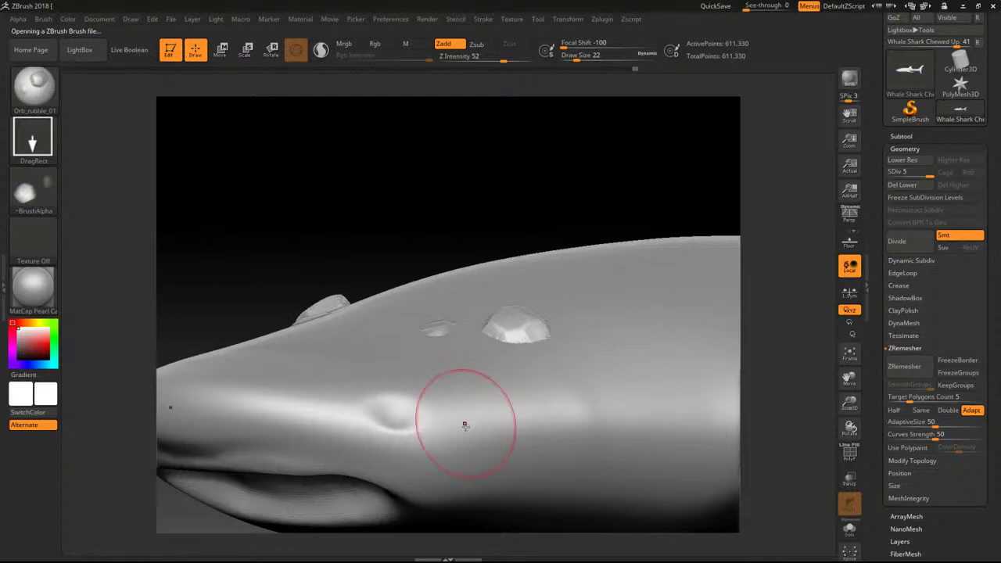
pyautogui.moveTo(492, 222); pyautogui.dragTo(494, 265)
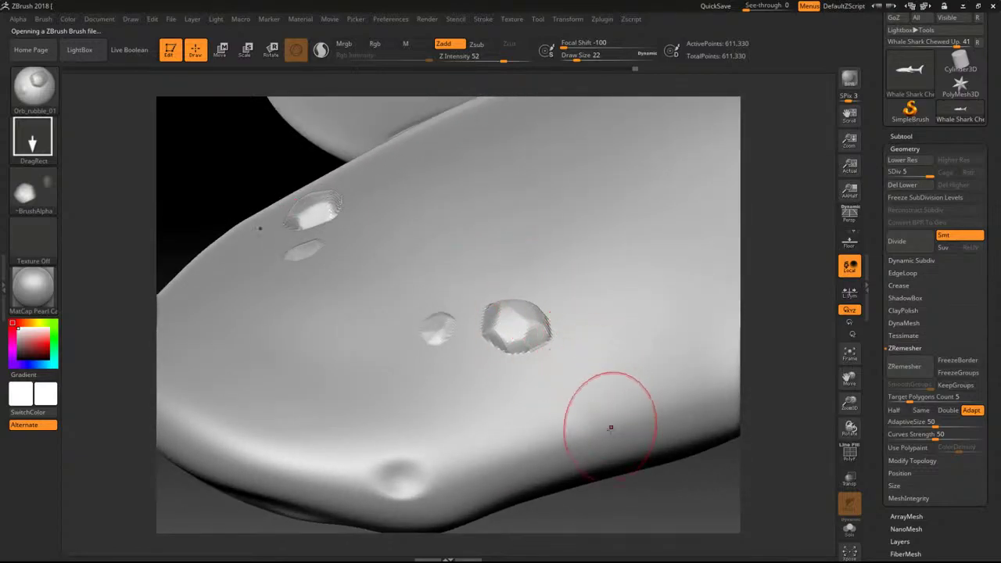
pyautogui.moveTo(633, 488); pyautogui.dragTo(649, 414, button='right')
pyautogui.press('ctrl')
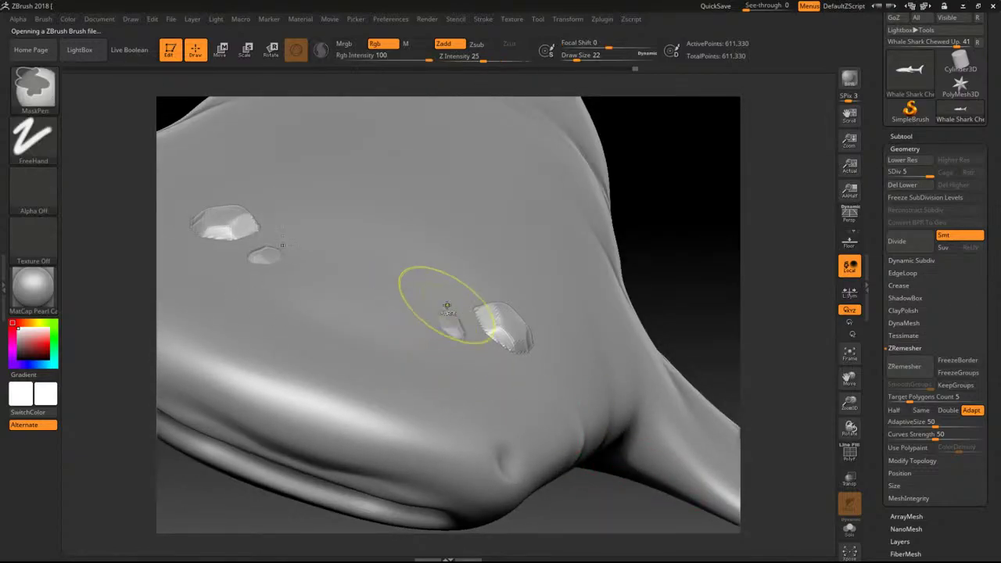
pyautogui.hotkey('ctrl', 'z')
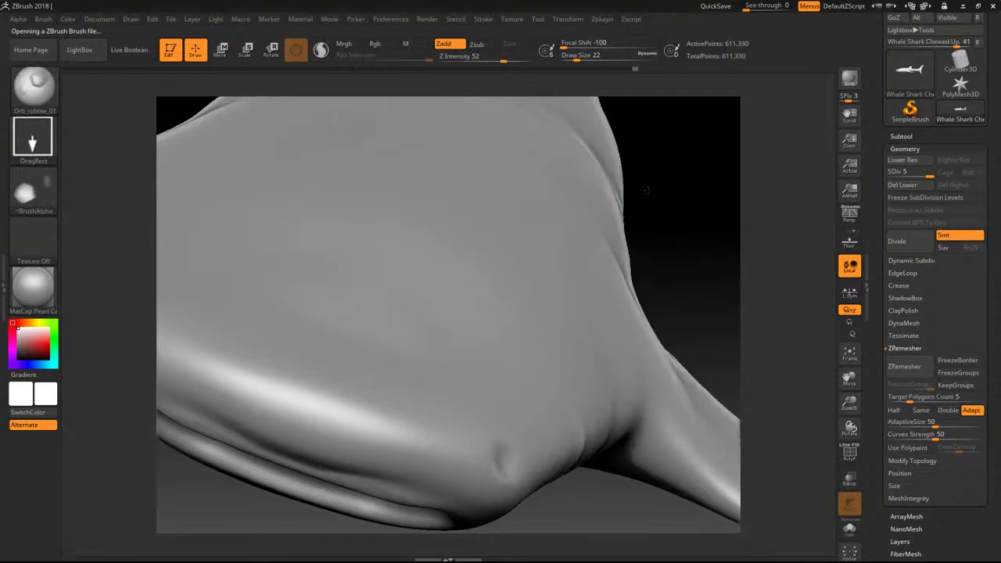
# Try stamping a slash on the side of the head with the Orb_Slash01 brush, and undo it.
pyautogui.keyDown('shift'); pyautogui.moveTo(655, 192); pyautogui.dragTo(617, 183); pyautogui.keyUp('shift')
pyautogui.click(81, 60)
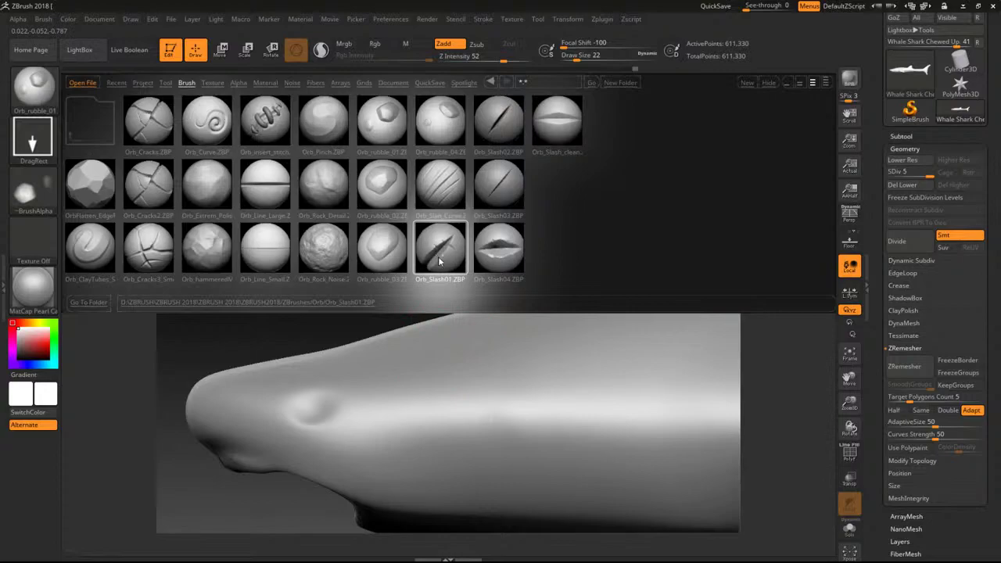
pyautogui.doubleClick(439, 261)
pyautogui.moveTo(438, 389); pyautogui.dragTo(458, 408)
pyautogui.moveTo(399, 197); pyautogui.dragTo(418, 256)
pyautogui.hotkey('ctrl', 'z')
pyautogui.moveTo(573, 517); pyautogui.dragTo(548, 360)
# Load the Orb_Cracks brush again and set its draw size to 6.
pyautogui.click(92, 56)
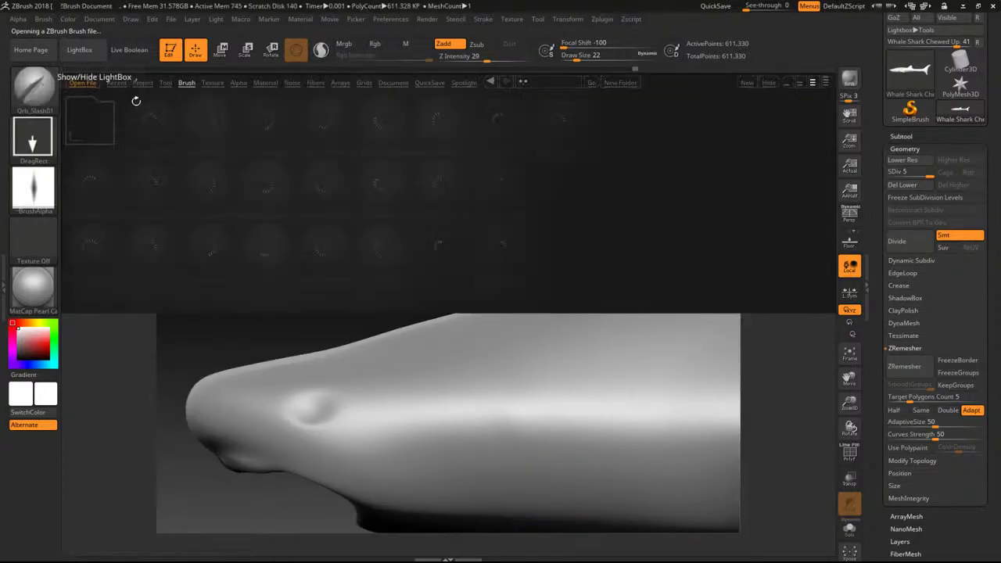
pyautogui.doubleClick(152, 122)
pyautogui.keyDown('alt'); pyautogui.moveTo(372, 251); pyautogui.dragTo(333, 177); pyautogui.keyUp('alt')
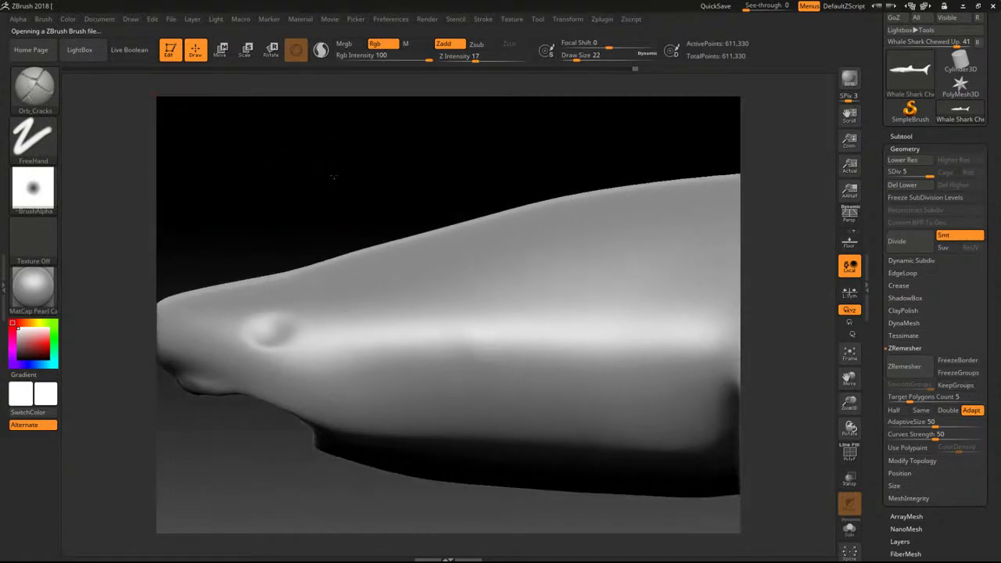
pyautogui.press('[')
pyautogui.press(']')
pyautogui.press('[')
pyautogui.press('[')
pyautogui.press('[')
pyautogui.press('[')
pyautogui.press('[')
pyautogui.press(']')
pyautogui.press(']')
# Carve five slanted, evenly spaced gill slits on the side of the head between the eye and the pectoral fin with Orb_Cracks.
pyautogui.moveTo(437, 317)
pyautogui.mouseDown()
pyautogui.moveTo(447, 363)
pyautogui.moveTo(444, 338)
pyautogui.mouseUp()
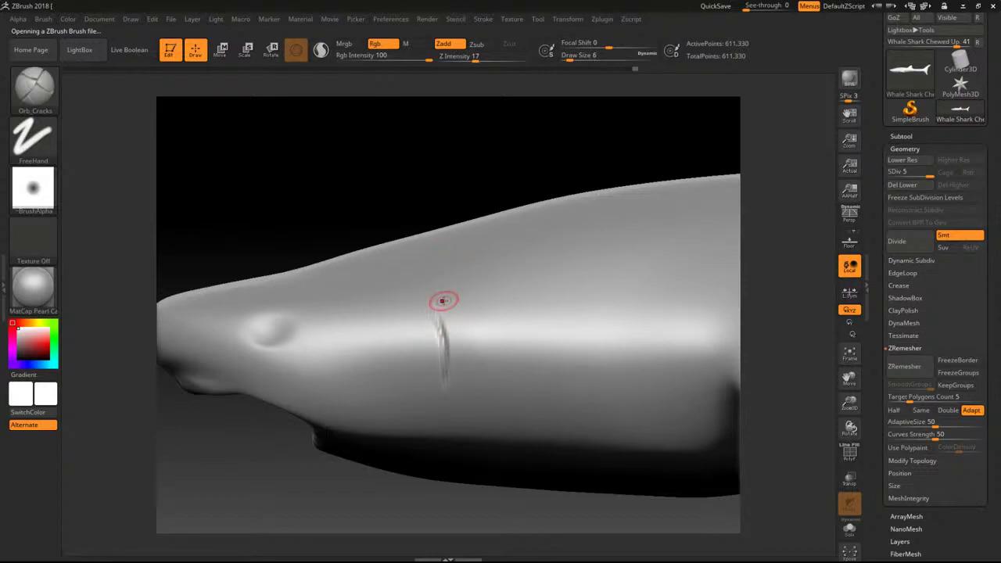
pyautogui.moveTo(436, 307); pyautogui.dragTo(441, 368)
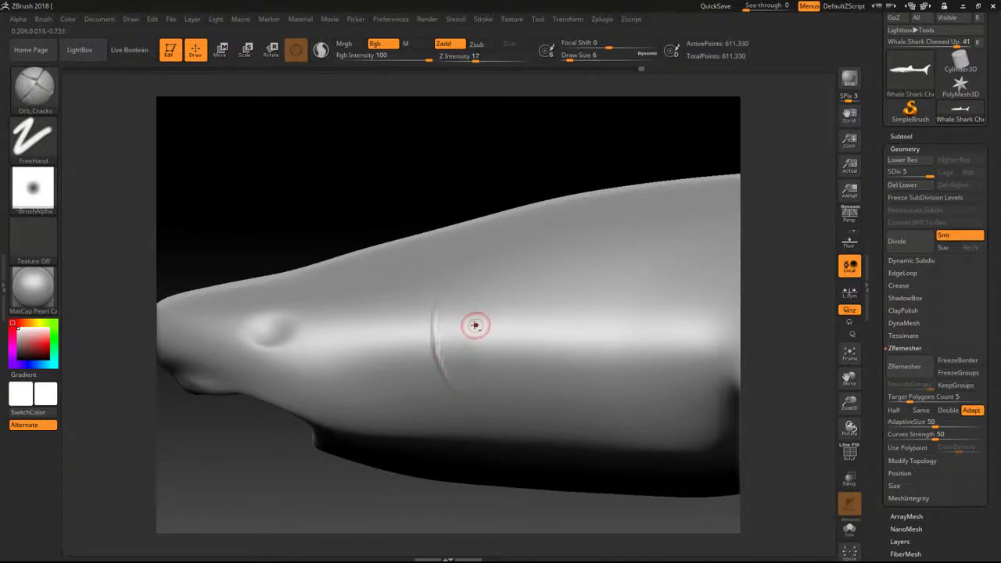
pyautogui.moveTo(467, 318); pyautogui.dragTo(487, 390)
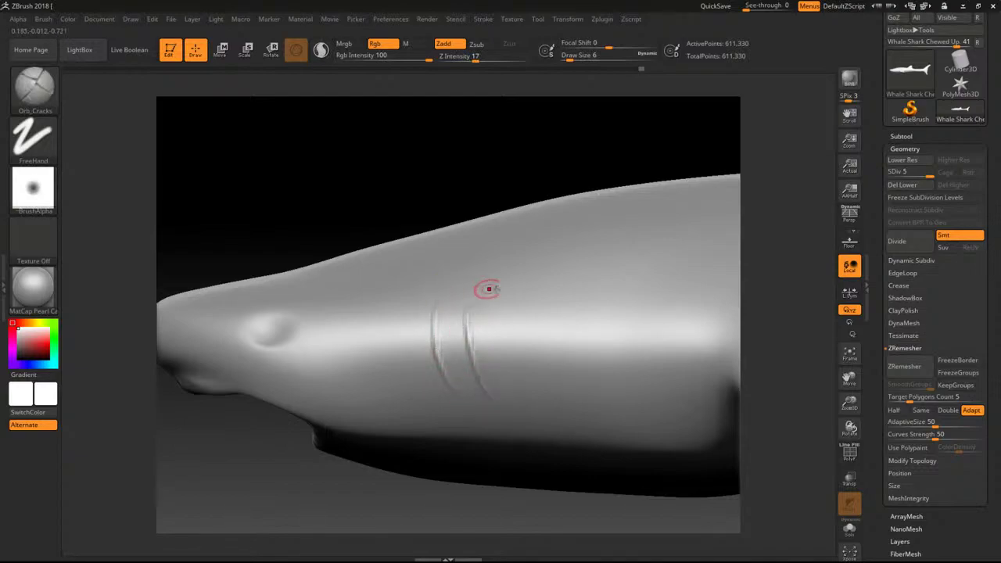
pyautogui.moveTo(495, 311); pyautogui.dragTo(507, 374)
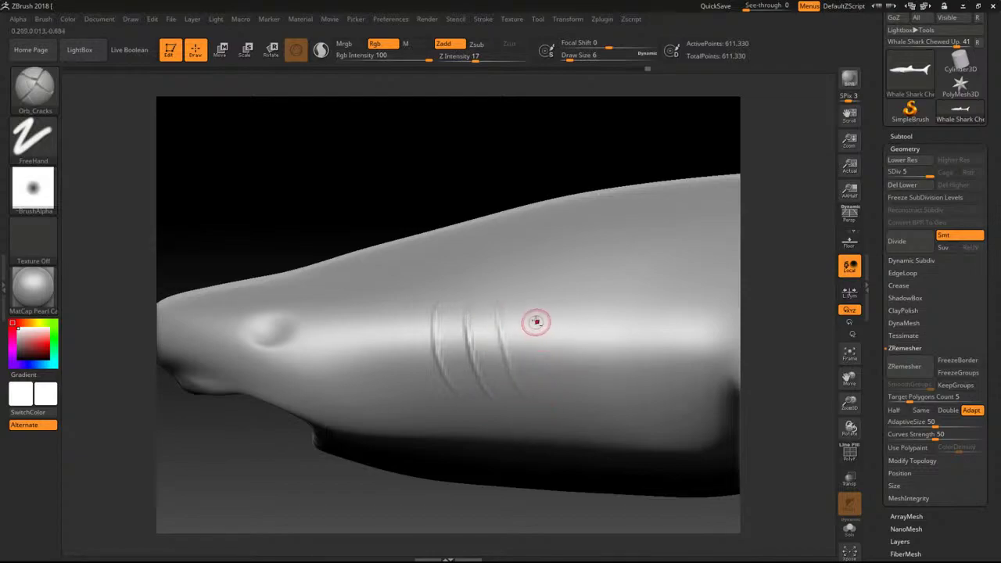
pyautogui.moveTo(539, 313); pyautogui.dragTo(552, 385)
pyautogui.moveTo(579, 311); pyautogui.dragTo(597, 379)
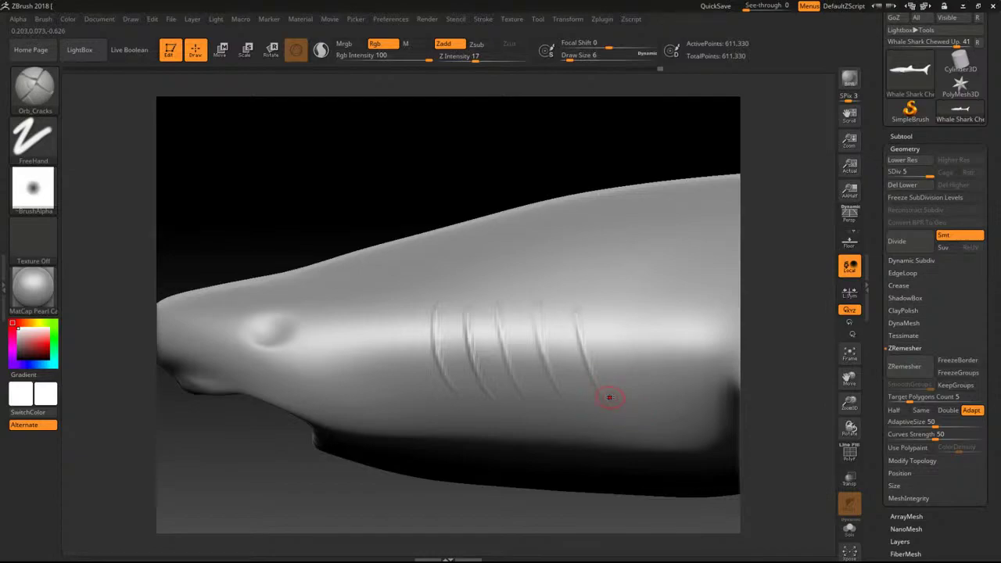
# Undo the gill-slit strokes and examine the shark from above and from the side.
pyautogui.keyDown('alt'); pyautogui.moveTo(425, 188); pyautogui.dragTo(524, 236); pyautogui.keyUp('alt')
pyautogui.moveTo(605, 261)
pyautogui.mouseDown()
pyautogui.moveTo(610, 290)
pyautogui.moveTo(632, 287)
pyautogui.moveTo(644, 261)
pyautogui.moveTo(558, 256)
pyautogui.mouseUp()
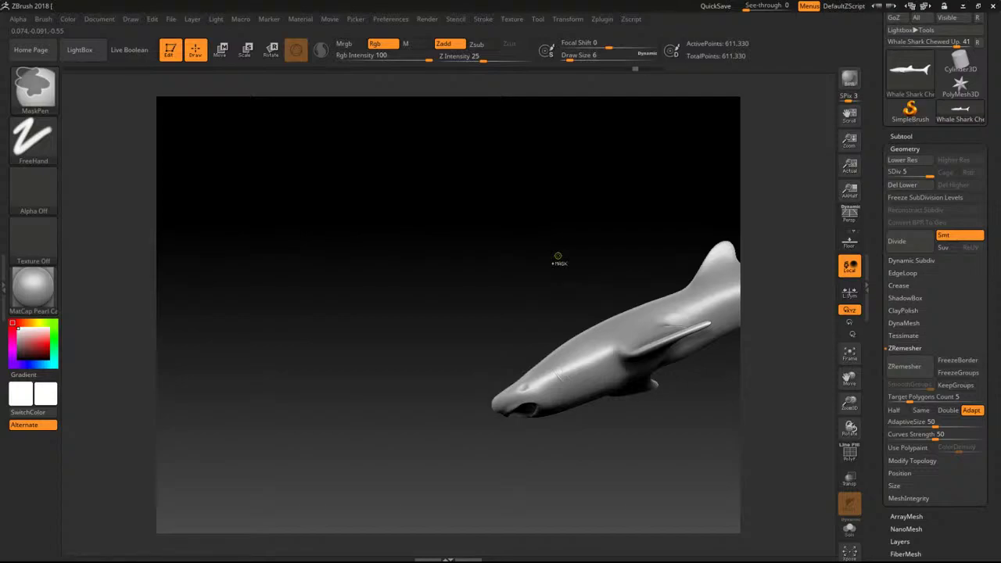
pyautogui.press('ctrl')
pyautogui.keyDown('shift'); pyautogui.moveTo(483, 271); pyautogui.dragTo(532, 352); pyautogui.keyUp('shift')
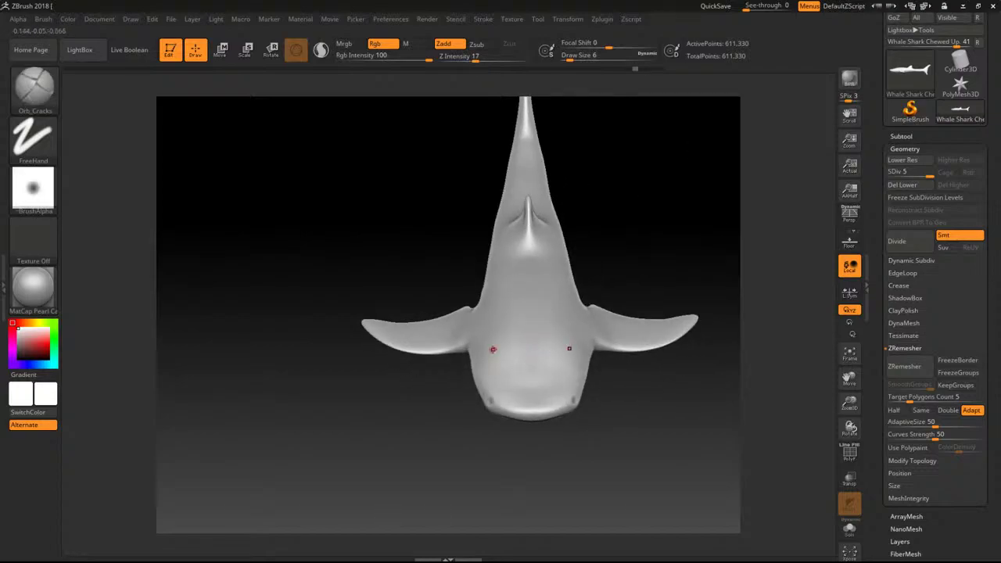
pyautogui.keyDown('shift'); pyautogui.moveTo(678, 208); pyautogui.dragTo(566, 235); pyautogui.keyUp('shift')
pyautogui.keyDown('alt'); pyautogui.moveTo(448, 189); pyautogui.dragTo(527, 145); pyautogui.keyUp('alt')
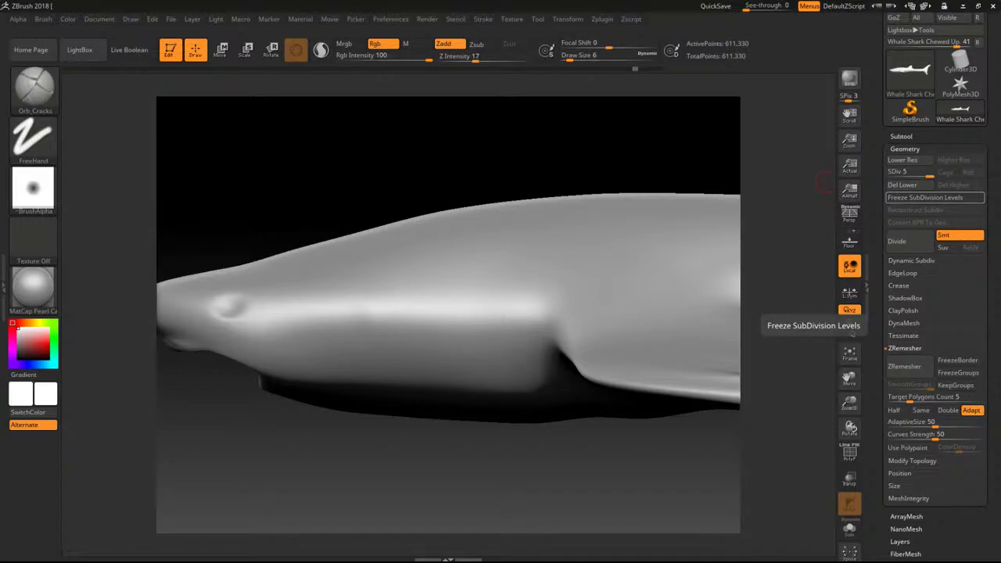
# Switch to the whale shark image search in Chrome, maximize the window and open the Seal Superyachts photo of the spotted shark's head as reference.
pyautogui.hotkey('alt', 'Tab')
pyautogui.hotkey('alt', 'Tab')
pyautogui.hotkey('alt', 'Tab')
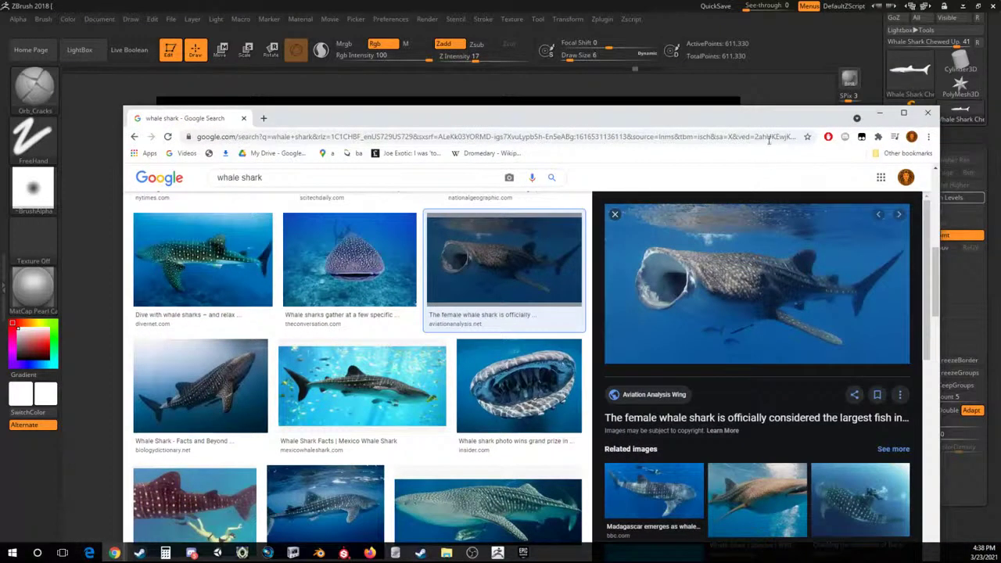
pyautogui.click(904, 114)
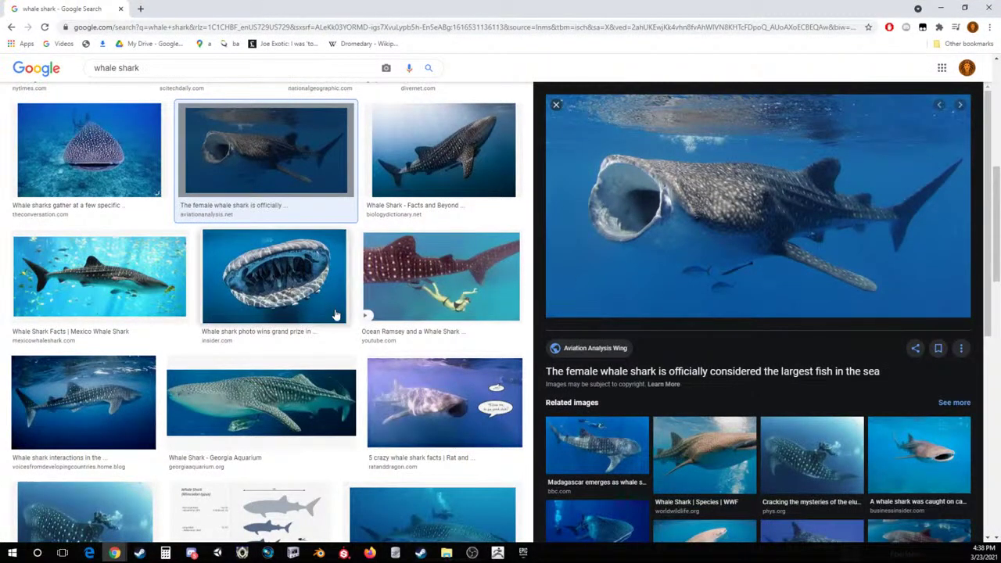
pyautogui.scroll(-3, 335, 314)
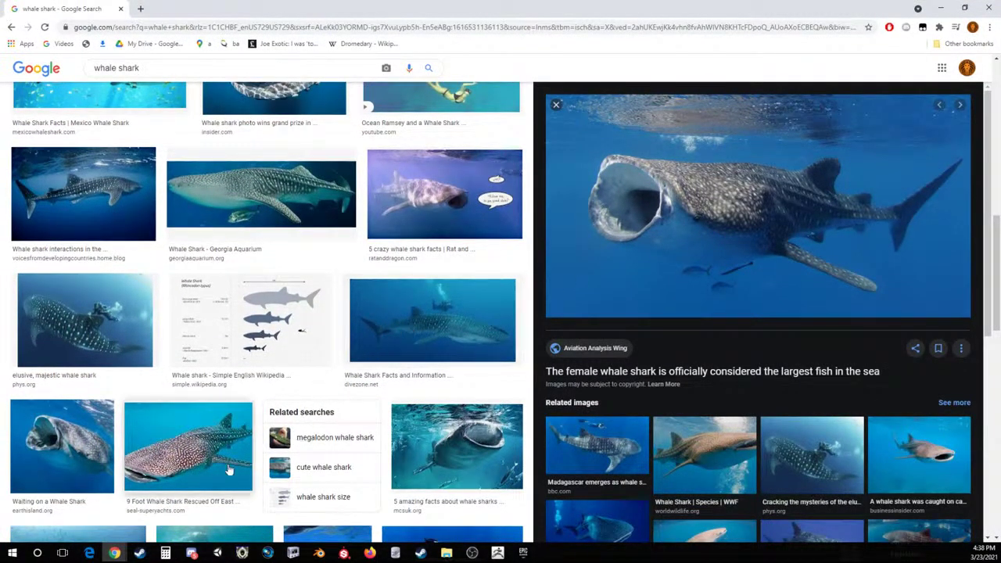
pyautogui.click(229, 469)
pyautogui.scroll(3, 237, 433)
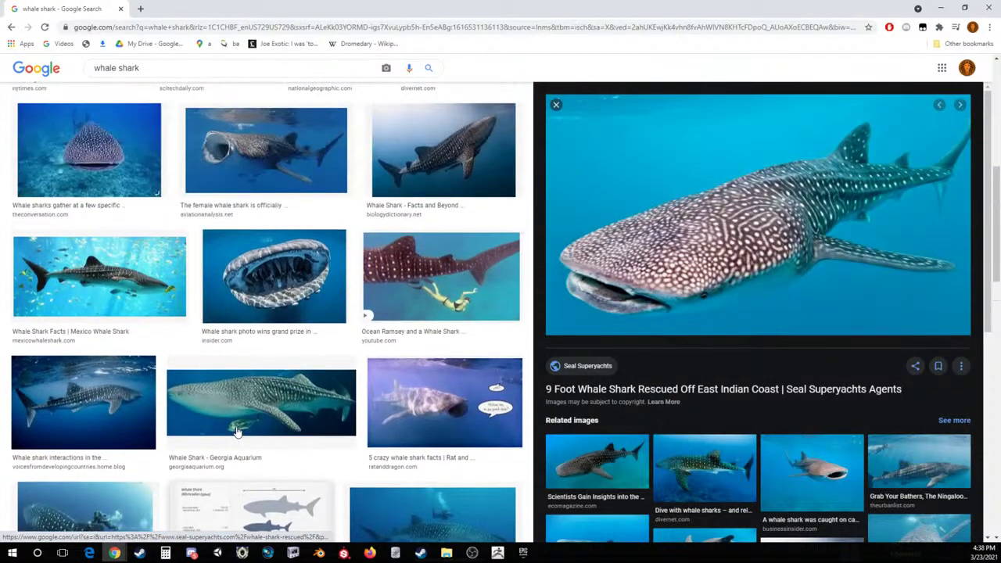
# Compare the Divernet, Biology Dictionary and Mexico Whale Shark photos in the image results for how the gill area looks.
pyautogui.scroll(3, 237, 433)
pyautogui.click(477, 280)
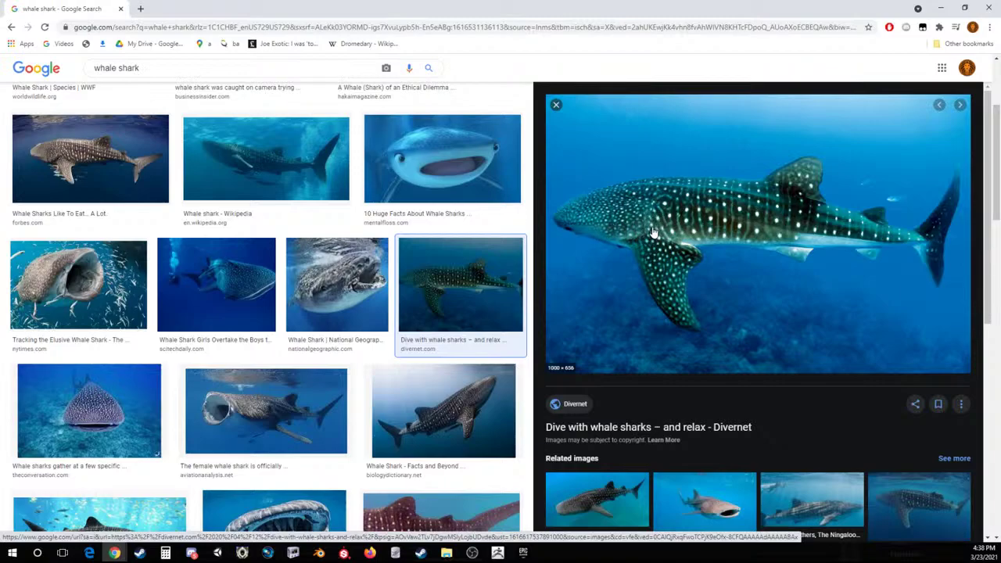
pyautogui.click(556, 104)
pyautogui.scroll(1, 605, 191)
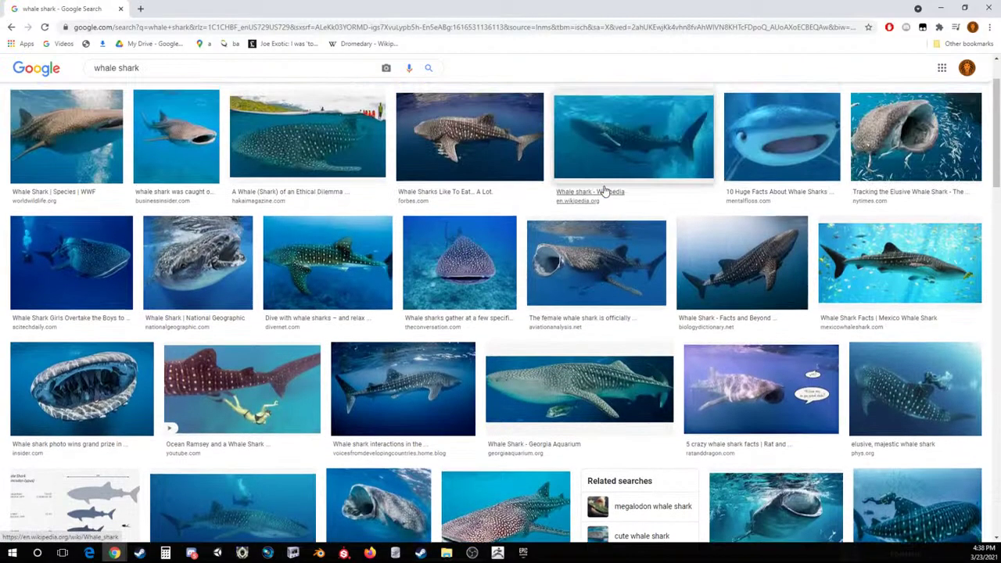
pyautogui.scroll(1, 603, 187)
pyautogui.click(771, 266)
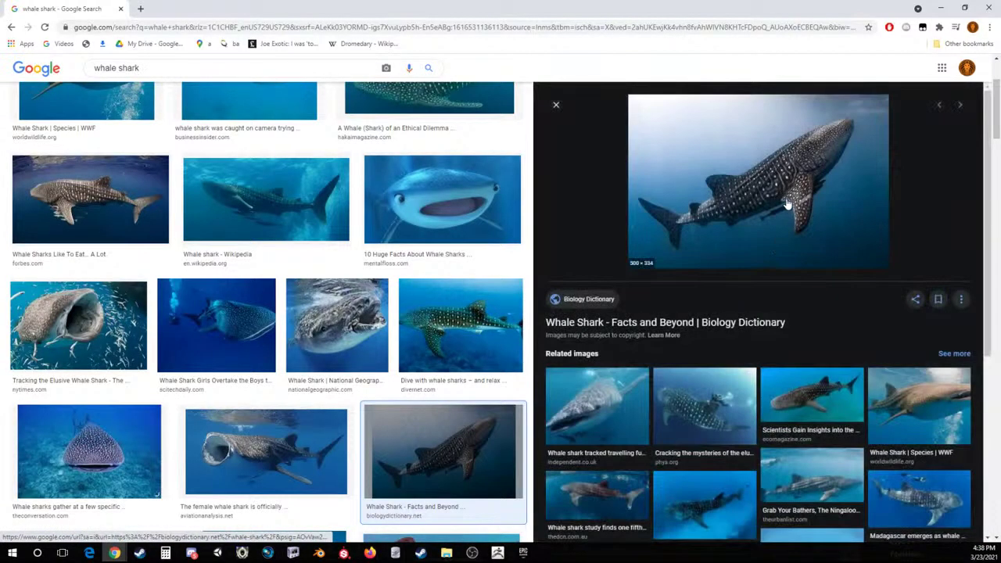
pyautogui.click(556, 104)
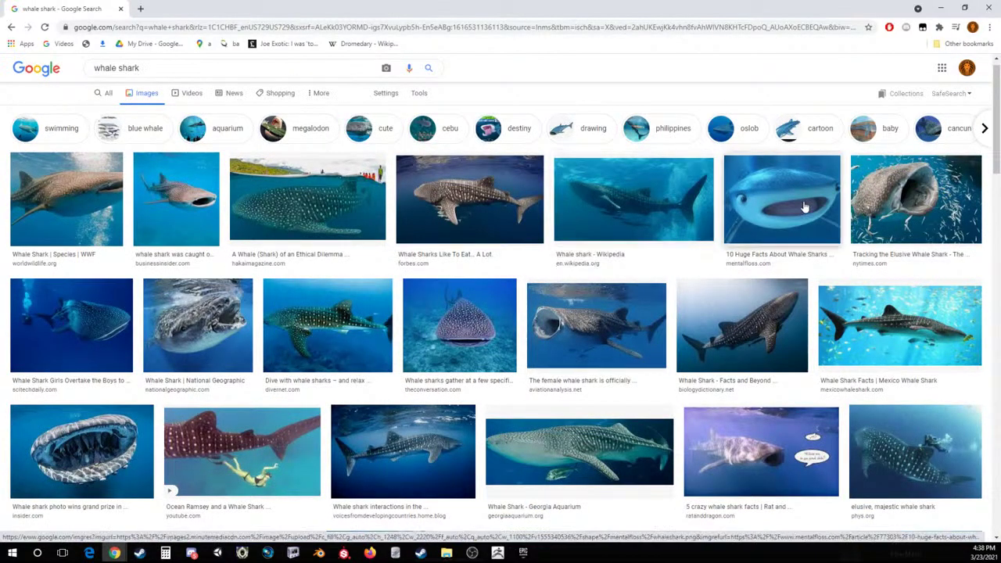
pyautogui.click(876, 317)
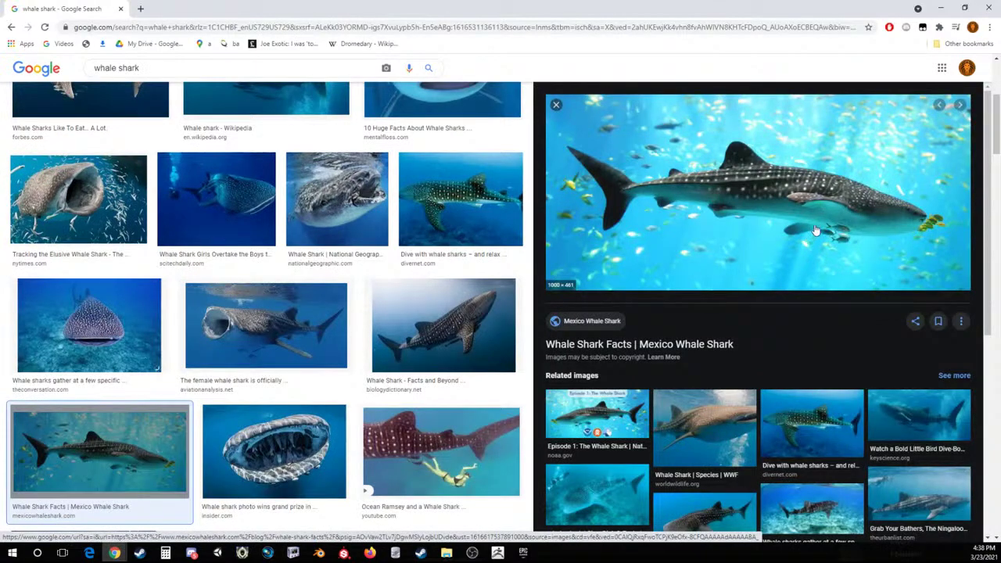
pyautogui.click(556, 104)
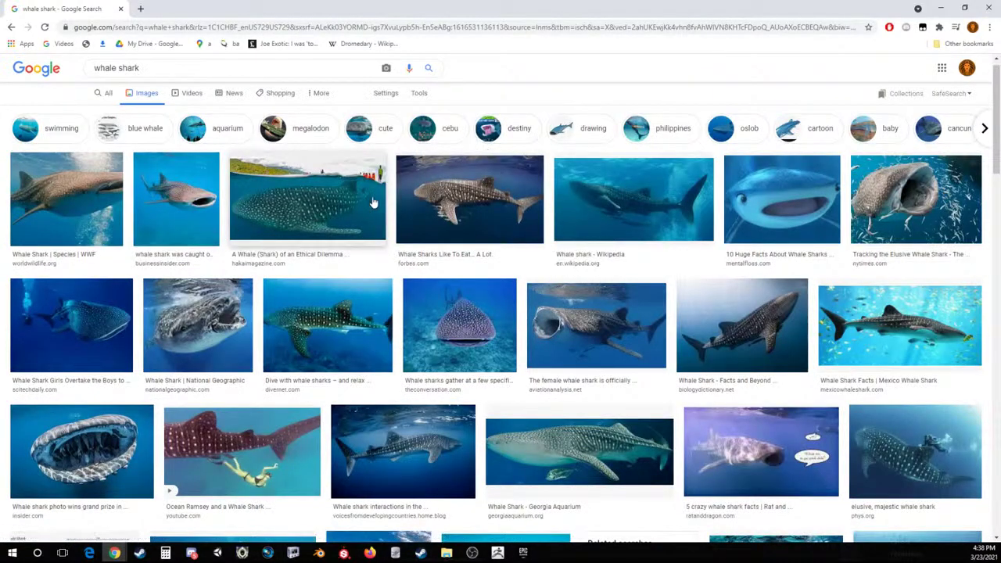
# Preview the Forbes "Whale Sharks Like To Eat... A Lot." image result and open its article in a new tab.
pyautogui.click(446, 188)
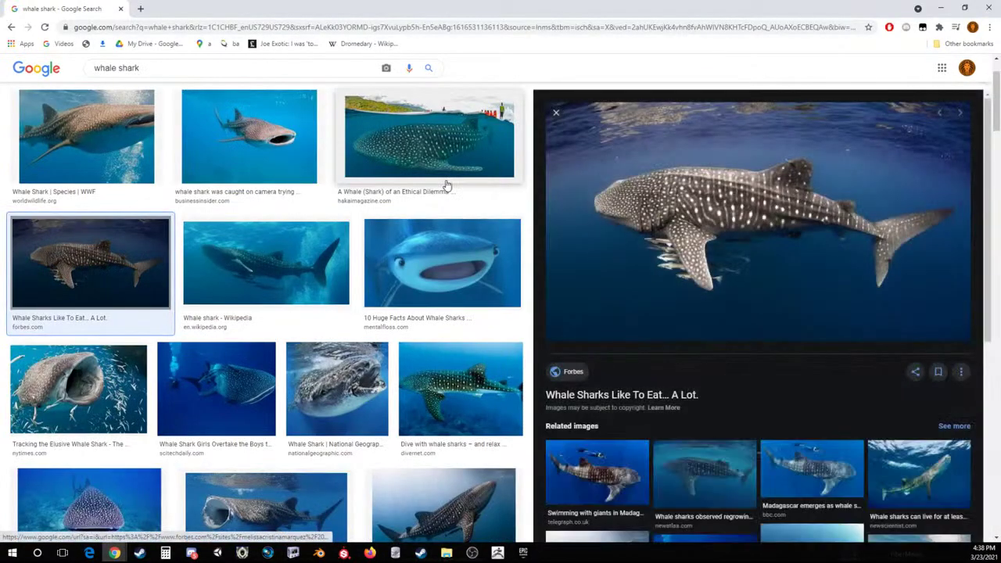
pyautogui.rightClick(660, 215)
pyautogui.click(685, 219)
pyautogui.hotkey('ctrl', 'Tab')
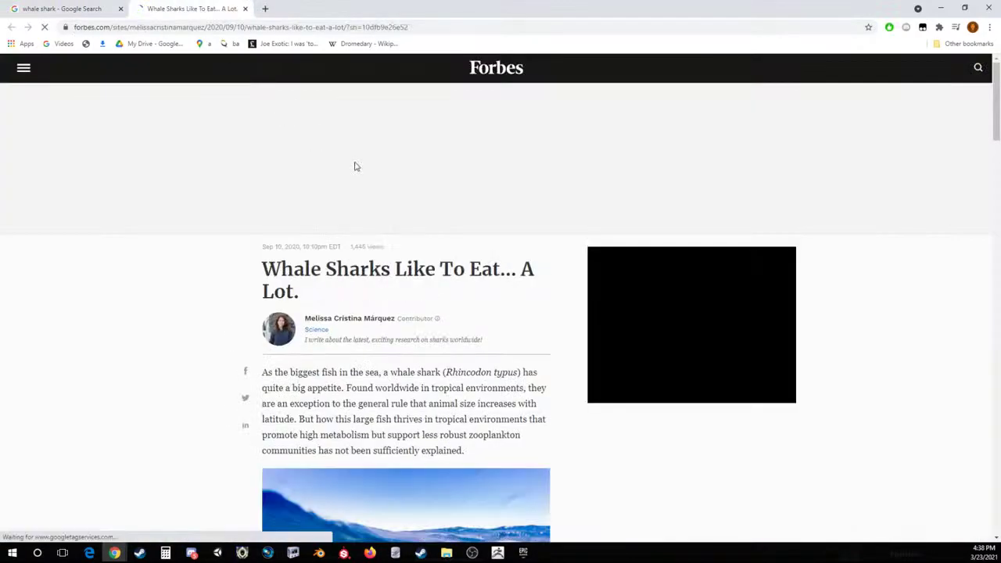
# Get past the ad-blocker notice, find the side-view whale shark photo in the article and open it in its own tab.
pyautogui.scroll(-4, 462, 360)
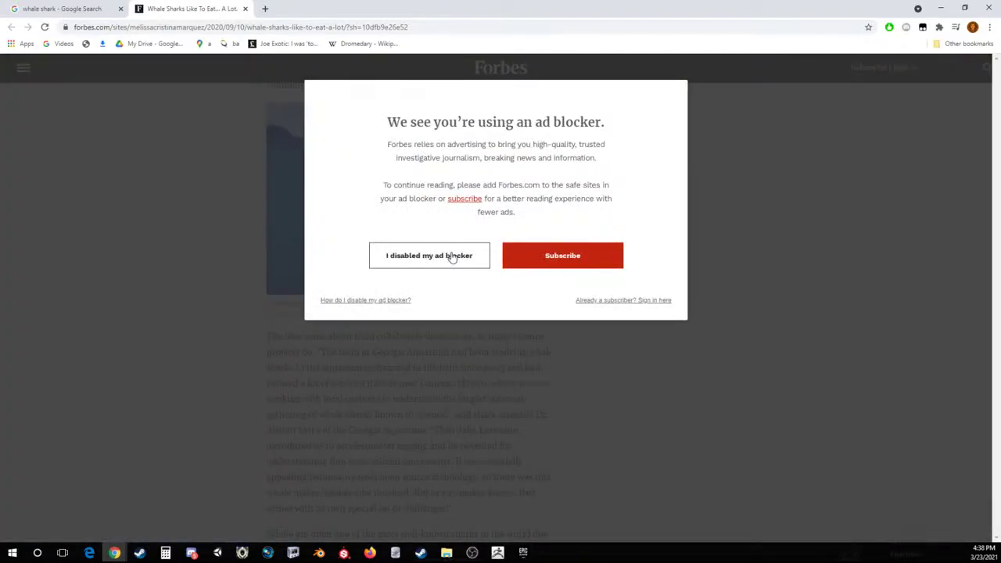
pyautogui.click(451, 257)
pyautogui.scroll(-15, 439, 277)
pyautogui.scroll(-4, 430, 203)
pyautogui.click(421, 259)
pyautogui.scroll(3, 403, 180)
pyautogui.rightClick(394, 132)
pyautogui.click(421, 139)
pyautogui.click(295, 7)
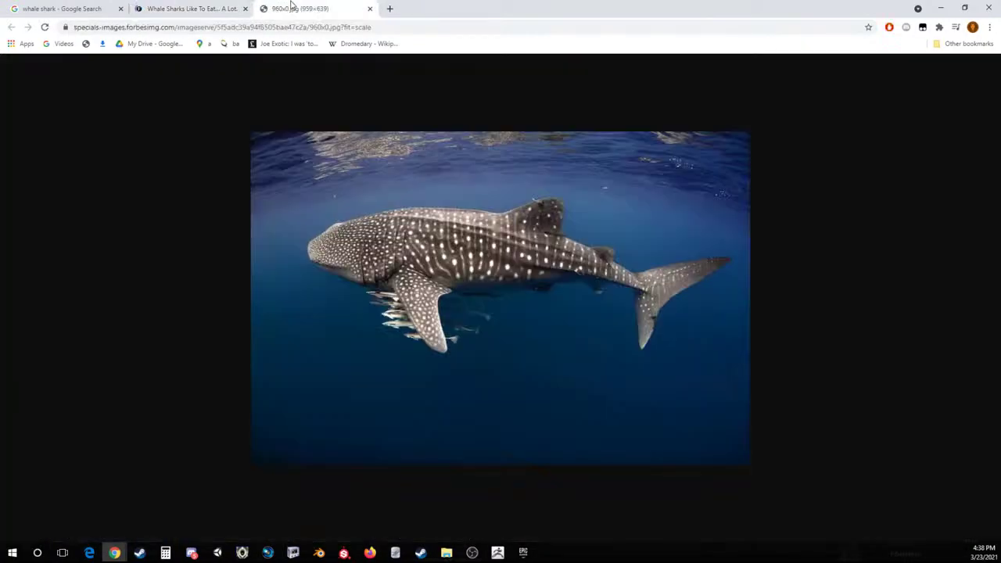
# Close the Forbes article tab and enlarge the shark photo to examine the gill slits ahead of the pectoral fin.
pyautogui.click(245, 9)
pyautogui.keyDown('ctrl'); pyautogui.scroll(7, 361, 273); pyautogui.keyUp('ctrl')
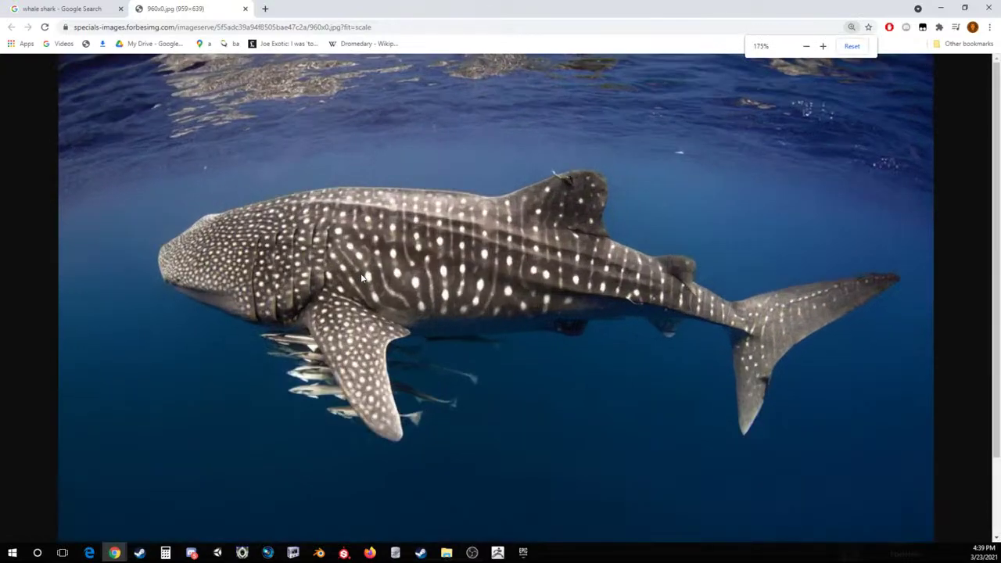
pyautogui.scroll(-2, 360, 273)
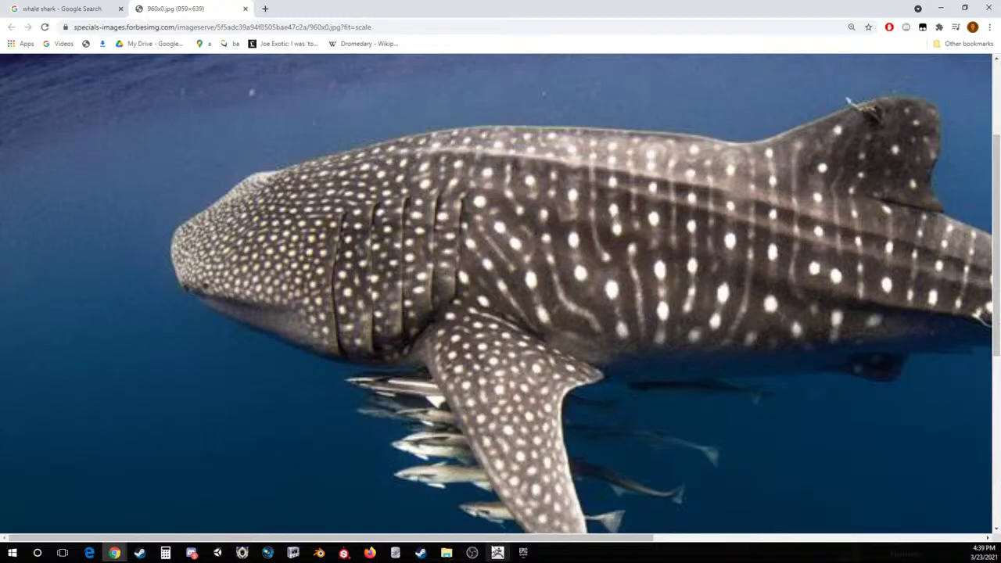
# Switch to ZBrush and carve the rearmost gill slit just above the pectoral fin with Orb_Cracks at draw size 6.
pyautogui.click(498, 553)
pyautogui.moveTo(458, 308); pyautogui.dragTo(459, 306, button='right')
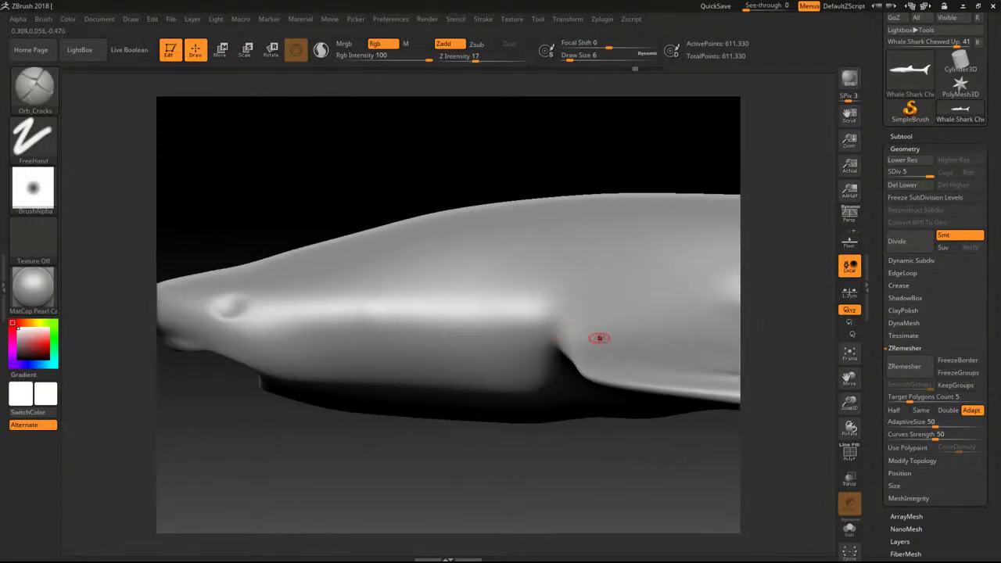
pyautogui.moveTo(586, 263); pyautogui.dragTo(598, 333)
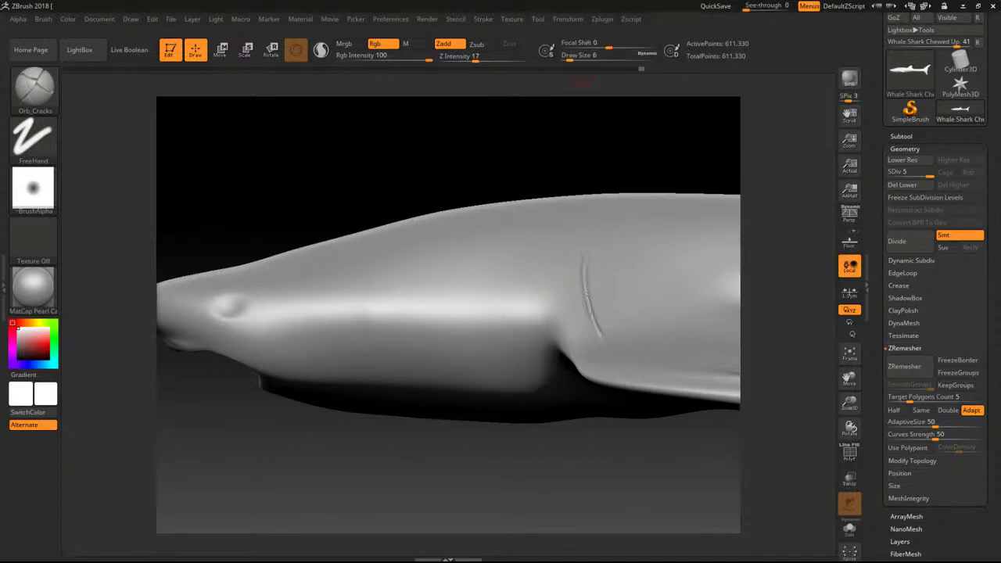
# Move the Chrome window with the reference photo off the ZBrush canvas and return to sculpting.
pyautogui.hotkey('alt', 'Tab')
pyautogui.moveTo(500, 6); pyautogui.dragTo(1000, 132)
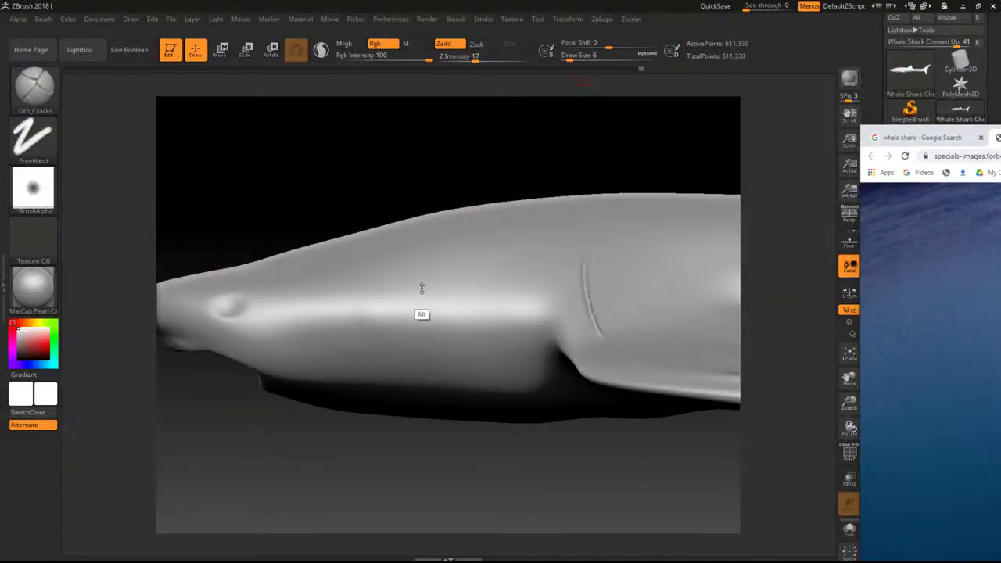
pyautogui.click(434, 382)
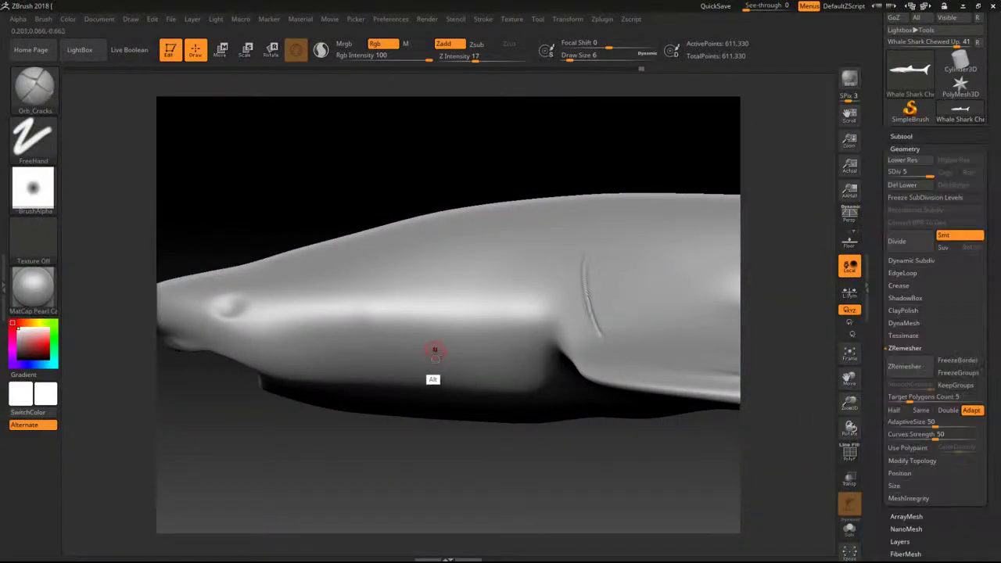
# Carve four more slanted gill slits ahead of the rearmost one and deepen the front three with Orb_Cracks at draw size 6.
pyautogui.moveTo(438, 386); pyautogui.dragTo(421, 281)
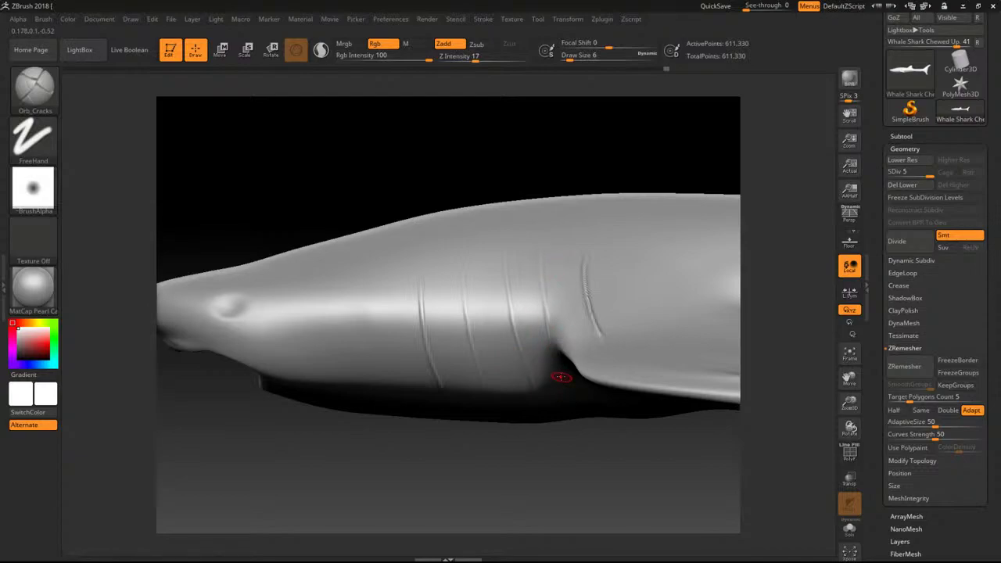
pyautogui.keyDown('alt'); pyautogui.moveTo(489, 191); pyautogui.dragTo(736, 277); pyautogui.keyUp('alt')
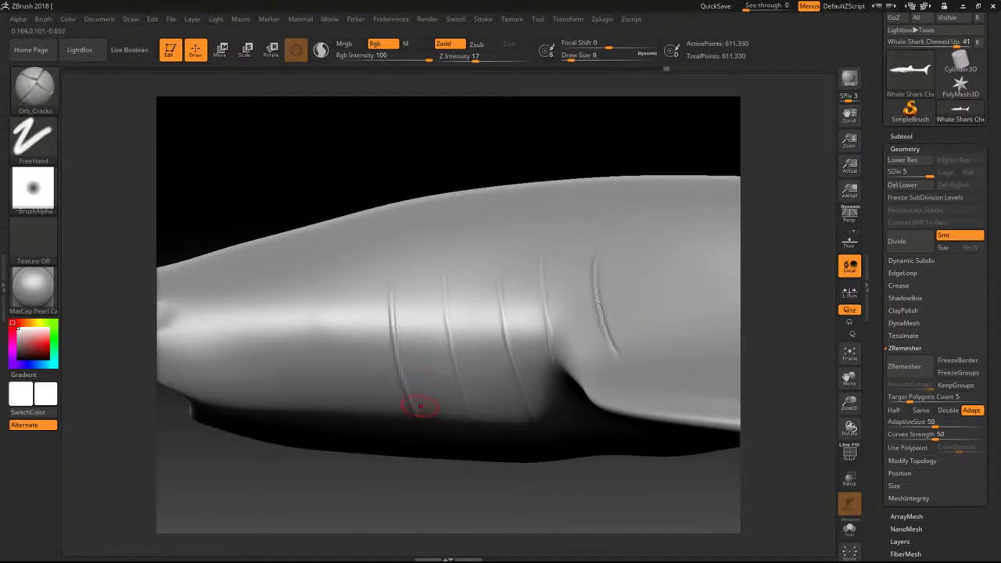
pyautogui.hotkey('ctrl', 'z')
pyautogui.press('[')
pyautogui.moveTo(390, 294); pyautogui.dragTo(417, 399)
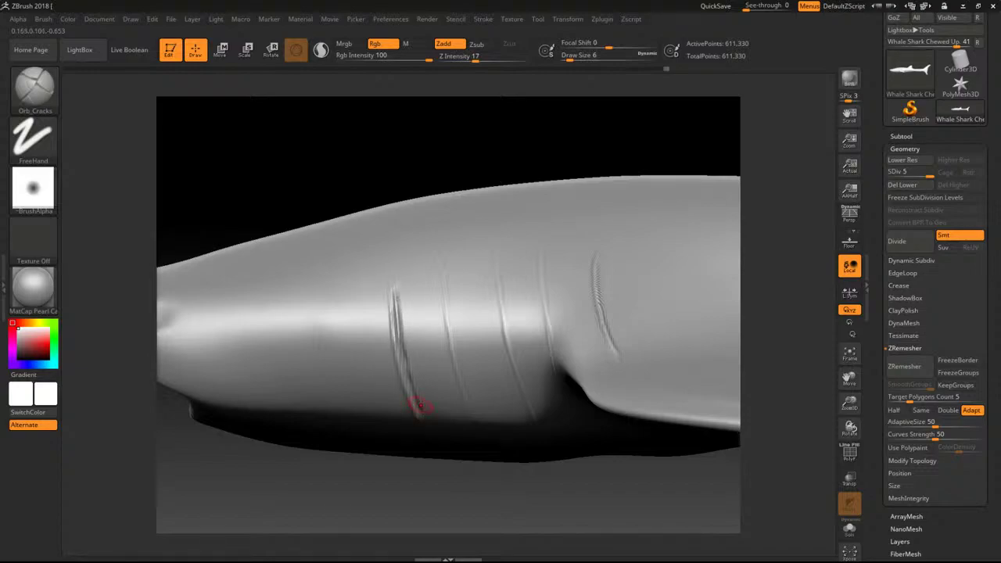
pyautogui.moveTo(447, 265); pyautogui.dragTo(457, 353)
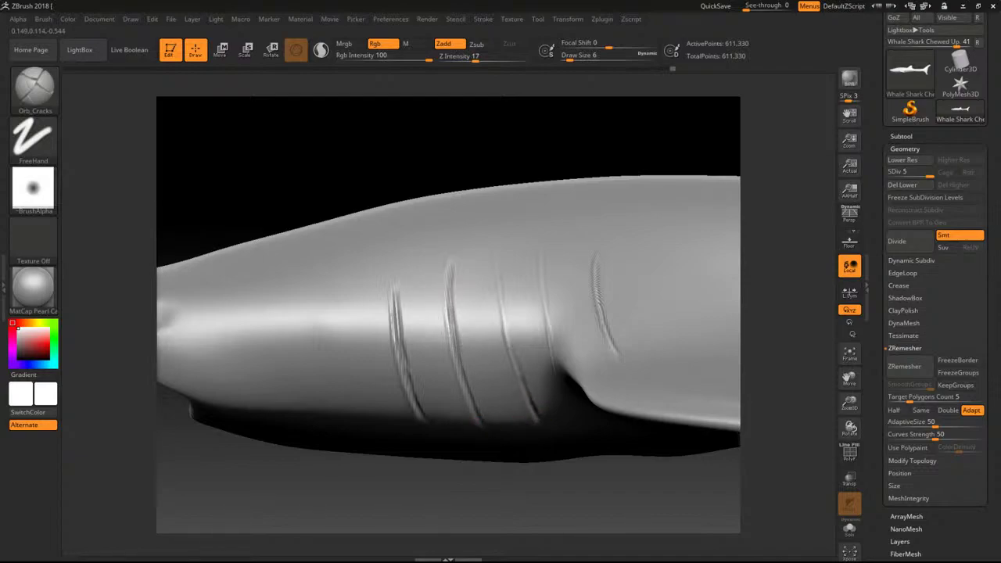
pyautogui.moveTo(509, 335); pyautogui.dragTo(498, 270)
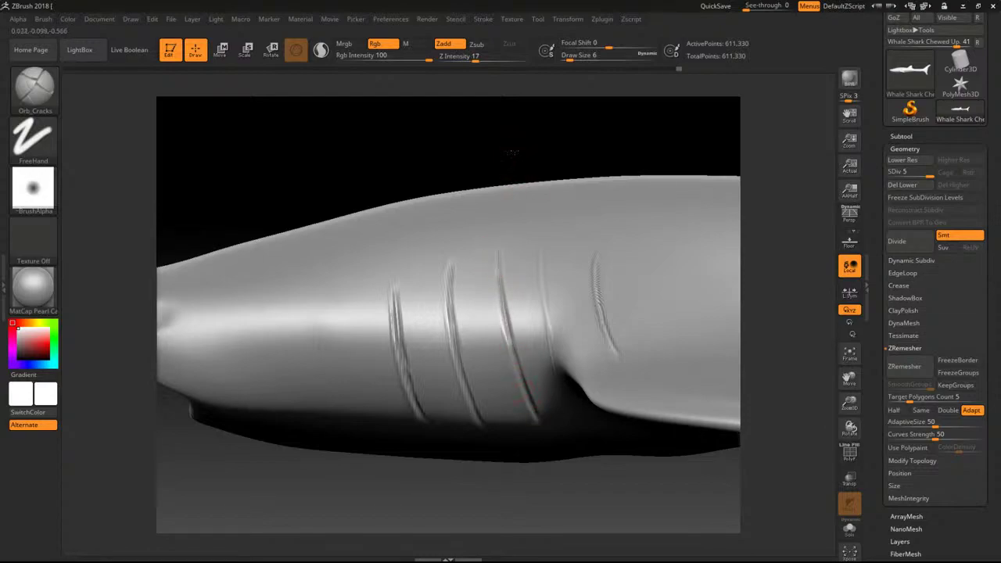
# Extend and deepen the fourth gill slit in front of the pectoral fin and soften the rearmost slit.
pyautogui.moveTo(509, 153); pyautogui.dragTo(504, 107)
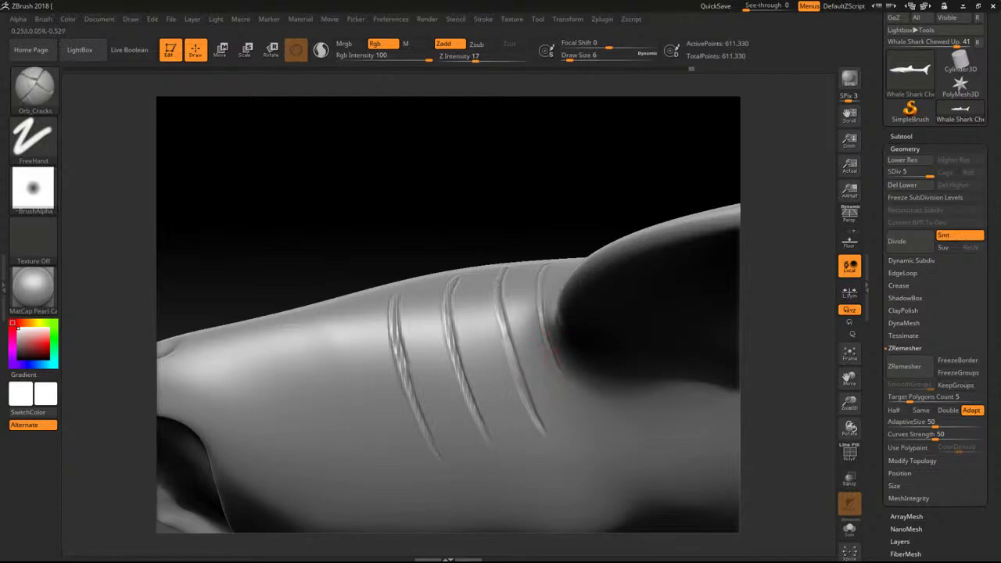
pyautogui.moveTo(532, 213)
pyautogui.mouseDown()
pyautogui.moveTo(534, 275)
pyautogui.moveTo(527, 267)
pyautogui.mouseUp()
pyautogui.moveTo(599, 360)
pyautogui.keyDown('shift'); pyautogui.mouseDown()
pyautogui.moveTo(603, 206)
pyautogui.moveTo(593, 302)
pyautogui.mouseUp(); pyautogui.keyUp('shift')
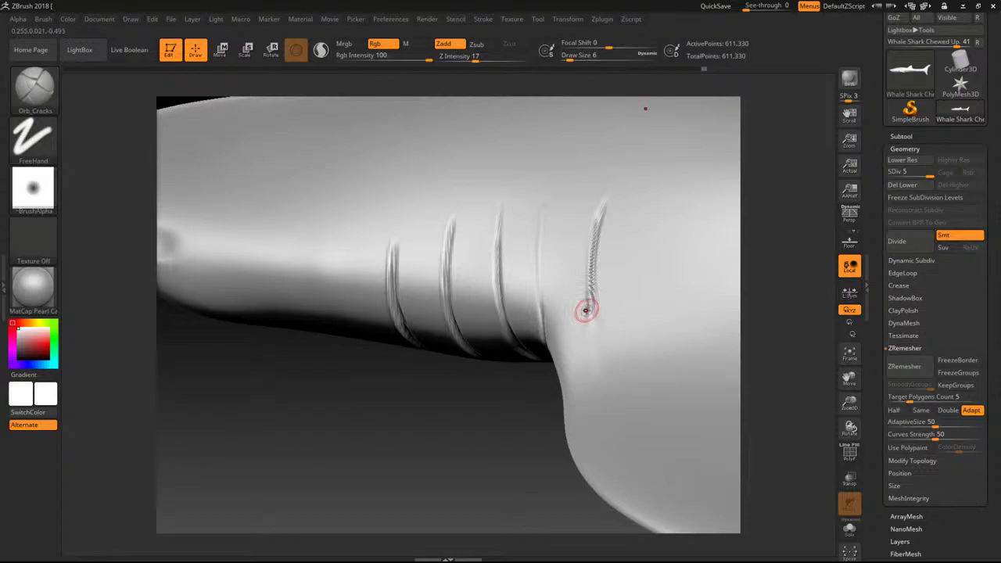
# Smooth out the crease at the front base of the pectoral fin with the draw size at 22.
pyautogui.press(']')
pyautogui.press(']')
pyautogui.press(']')
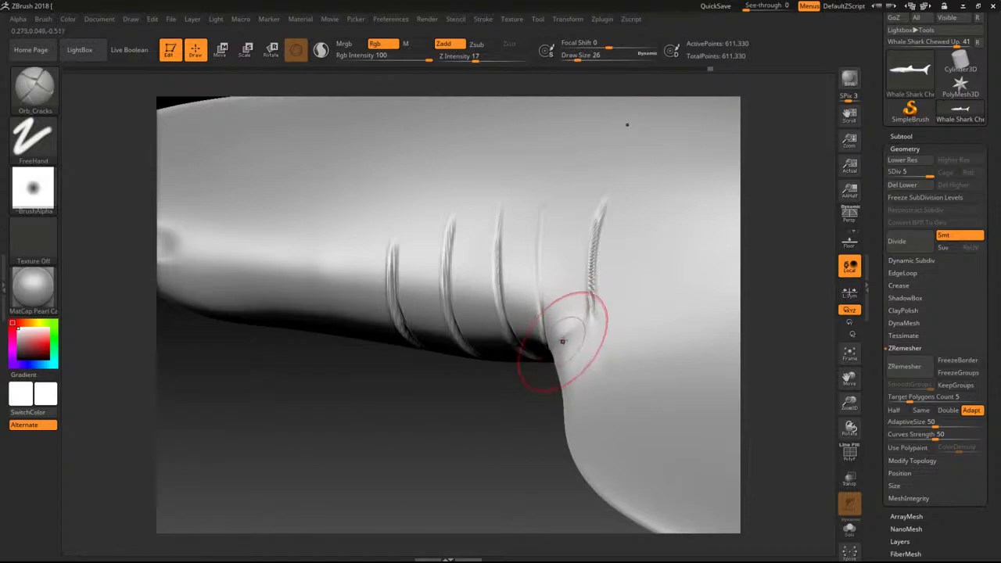
pyautogui.moveTo(527, 463); pyautogui.dragTo(540, 404)
pyautogui.moveTo(543, 352); pyautogui.dragTo(548, 357)
pyautogui.press('[')
pyautogui.press('[')
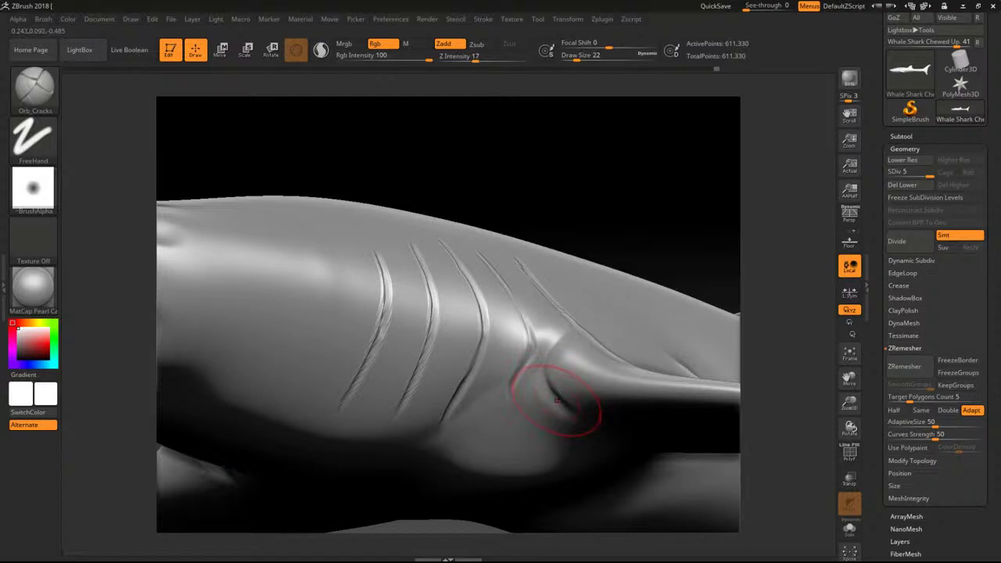
pyautogui.press('shift')
pyautogui.keyDown('shift'); pyautogui.moveTo(566, 404); pyautogui.dragTo(554, 349); pyautogui.keyUp('shift')
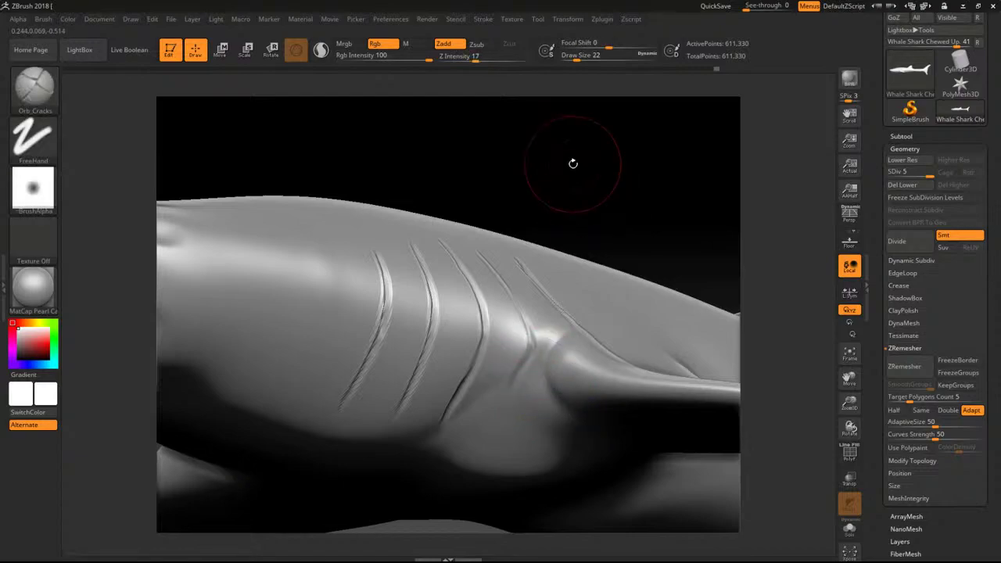
# Review the whole shark and lightly smooth the area around the eye at draw size 22.
pyautogui.keyDown('alt'); pyautogui.moveTo(536, 168); pyautogui.dragTo(383, 191); pyautogui.keyUp('alt')
pyautogui.keyDown('alt'); pyautogui.moveTo(563, 223); pyautogui.dragTo(487, 219); pyautogui.keyUp('alt')
pyautogui.keyDown('alt'); pyautogui.moveTo(575, 252); pyautogui.dragTo(566, 326); pyautogui.keyUp('alt')
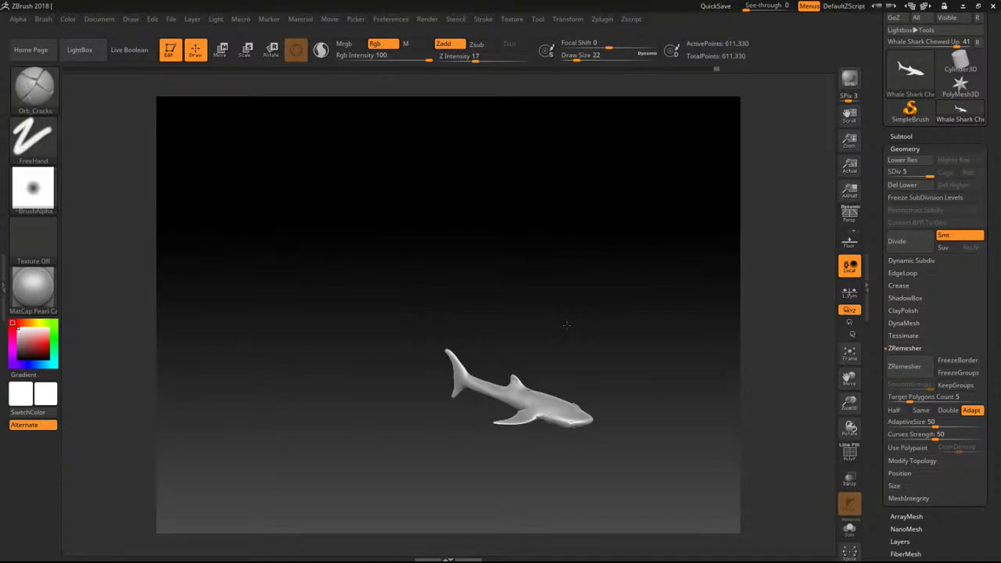
pyautogui.moveTo(567, 325); pyautogui.dragTo(820, 381)
pyautogui.moveTo(496, 480)
pyautogui.mouseDown()
pyautogui.moveTo(394, 485)
pyautogui.moveTo(371, 514)
pyautogui.moveTo(501, 512)
pyautogui.mouseUp()
pyautogui.keyDown('shift'); pyautogui.moveTo(310, 333); pyautogui.dragTo(319, 343); pyautogui.keyUp('shift')
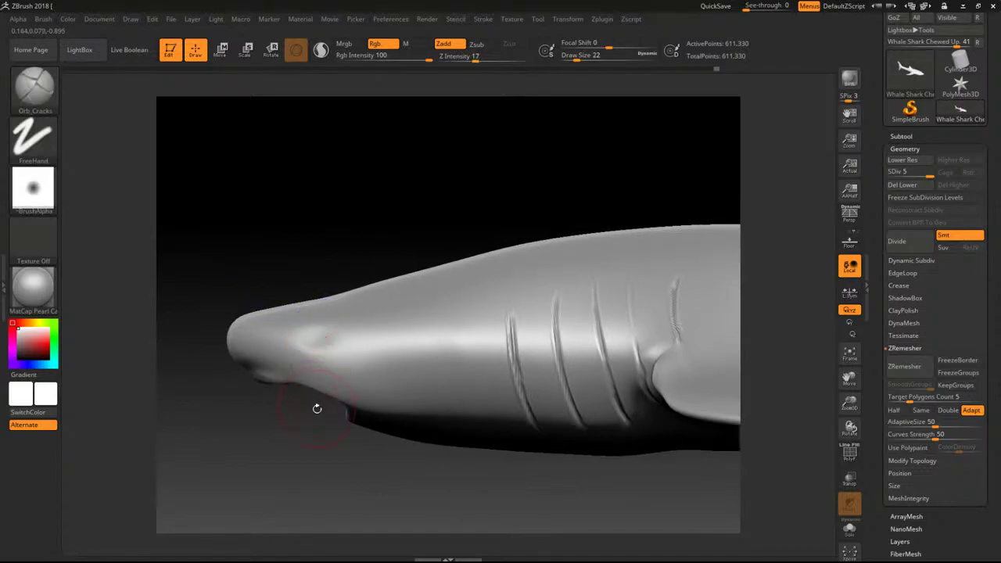
# Pull the lower jaw forward and up toward the snout with the Move brush at draw size 62.
pyautogui.press('b')
pyautogui.press('m')
pyautogui.press('v')
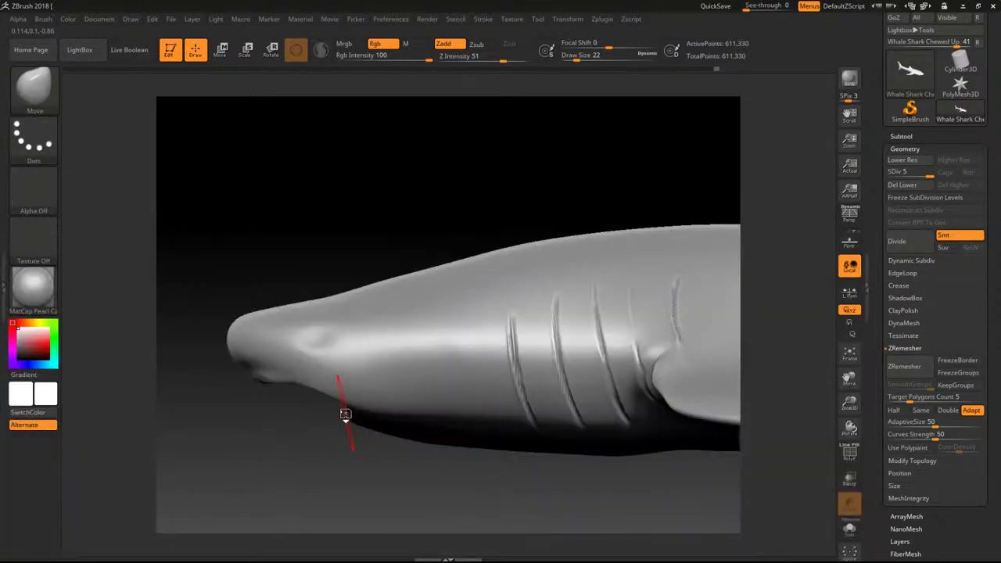
pyautogui.moveTo(344, 416); pyautogui.dragTo(276, 387)
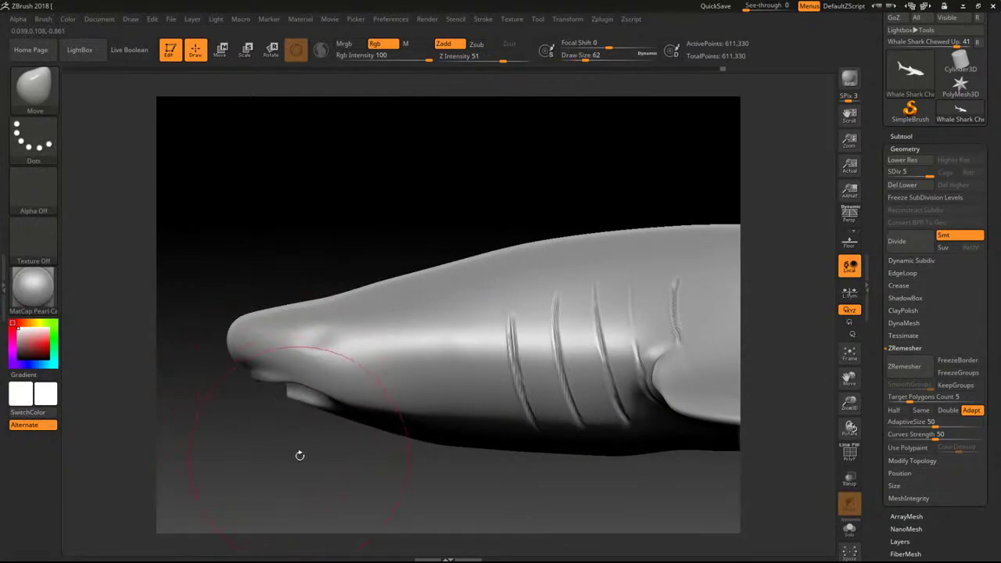
# Sculpt the inside of the mouth into a deeper hollow with the ClayBuildup brush, raising the draw size from 7 to 10.
pyautogui.moveTo(299, 456)
pyautogui.mouseDown()
pyautogui.moveTo(305, 478)
pyautogui.moveTo(336, 183)
pyautogui.mouseUp()
pyautogui.press('b')
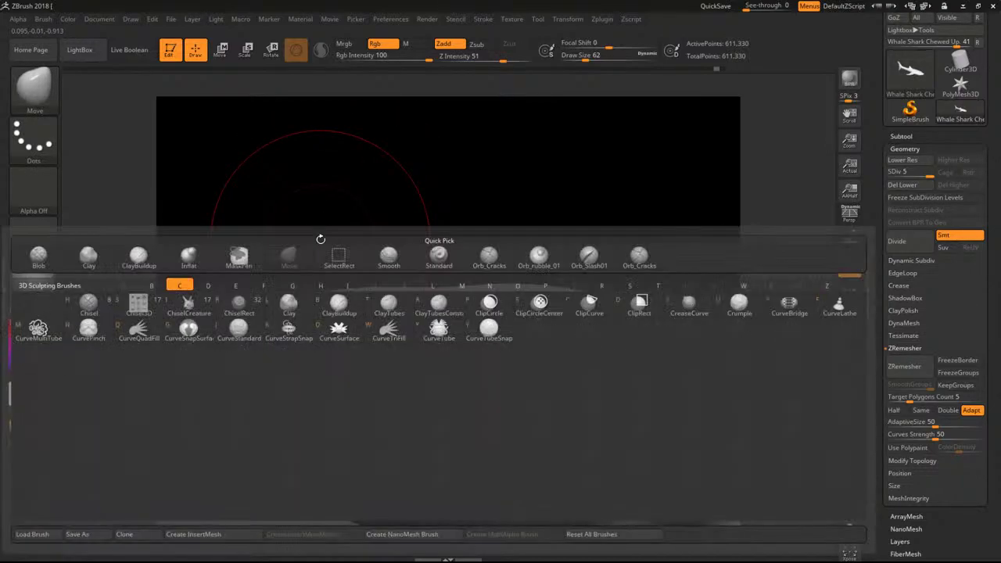
pyautogui.press('b')
pyautogui.press('[')
pyautogui.press('[')
pyautogui.press('[')
pyautogui.press('[')
pyautogui.press('[')
pyautogui.press('[')
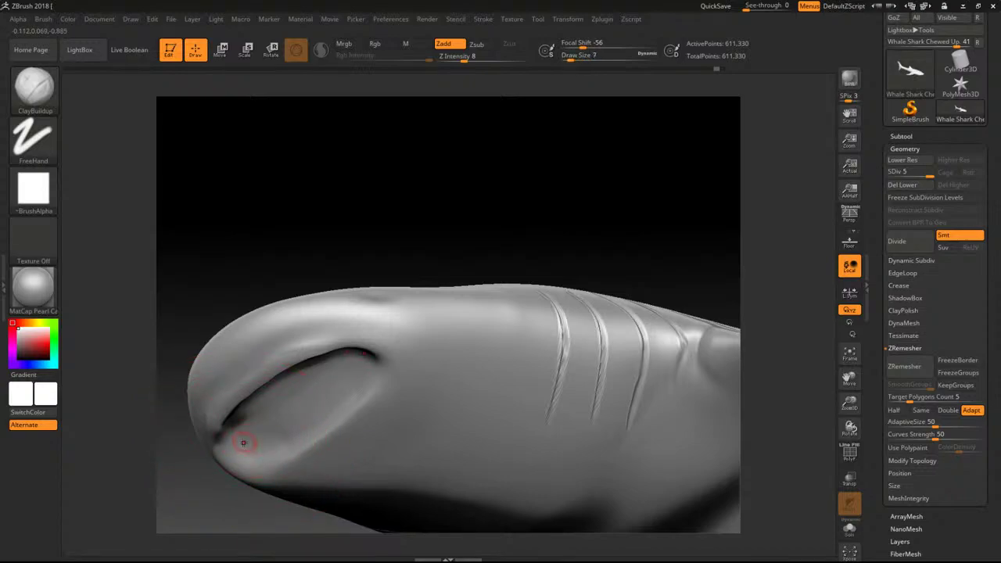
pyautogui.moveTo(264, 449)
pyautogui.mouseDown()
pyautogui.moveTo(369, 372)
pyautogui.moveTo(357, 358)
pyautogui.moveTo(319, 371)
pyautogui.moveTo(299, 380)
pyautogui.moveTo(344, 377)
pyautogui.moveTo(269, 418)
pyautogui.moveTo(317, 385)
pyautogui.mouseUp()
pyautogui.moveTo(233, 440)
pyautogui.mouseDown()
pyautogui.moveTo(249, 453)
pyautogui.moveTo(357, 383)
pyautogui.moveTo(245, 437)
pyautogui.moveTo(304, 428)
pyautogui.moveTo(259, 421)
pyautogui.moveTo(317, 414)
pyautogui.moveTo(313, 371)
pyautogui.moveTo(290, 383)
pyautogui.moveTo(319, 371)
pyautogui.moveTo(275, 416)
pyautogui.moveTo(297, 397)
pyautogui.moveTo(315, 410)
pyautogui.moveTo(357, 384)
pyautogui.mouseUp()
pyautogui.moveTo(270, 422)
pyautogui.mouseDown()
pyautogui.moveTo(262, 413)
pyautogui.moveTo(307, 381)
pyautogui.mouseUp()
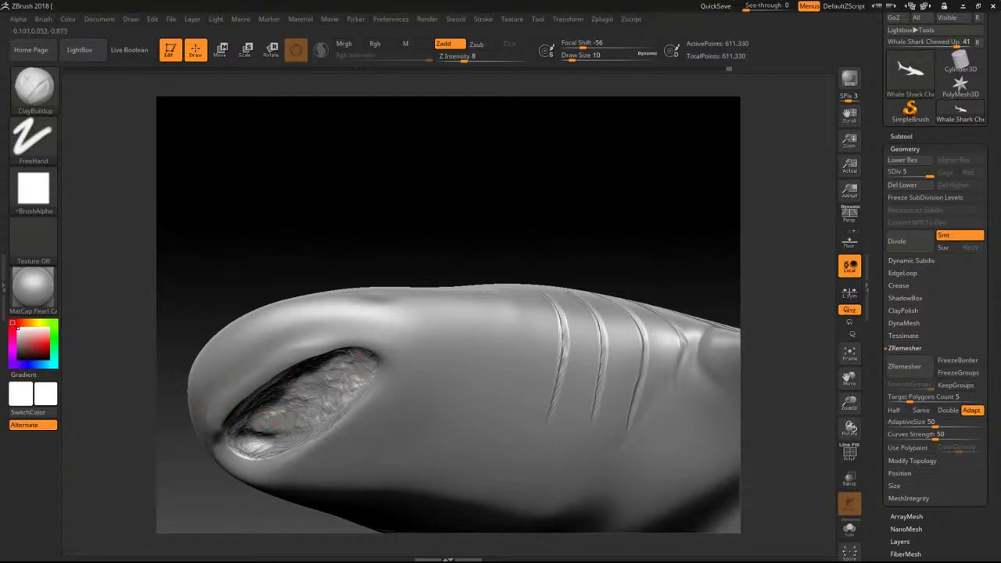
pyautogui.moveTo(316, 425)
pyautogui.mouseDown()
pyautogui.moveTo(363, 384)
pyautogui.moveTo(338, 370)
pyautogui.moveTo(290, 393)
pyautogui.moveTo(348, 376)
pyautogui.moveTo(271, 411)
pyautogui.moveTo(341, 376)
pyautogui.mouseUp()
pyautogui.moveTo(266, 419)
pyautogui.mouseDown()
pyautogui.moveTo(305, 399)
pyautogui.moveTo(260, 409)
pyautogui.mouseUp()
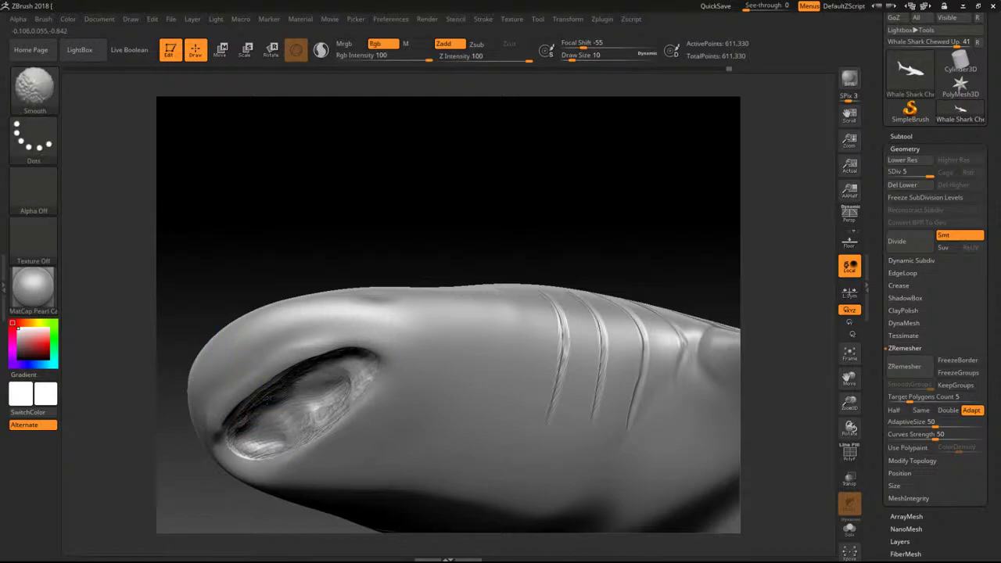
# Smooth the rough ClayBuildup strokes inside the mouth.
pyautogui.keyDown('shift'); pyautogui.moveTo(321, 383); pyautogui.dragTo(356, 364); pyautogui.keyUp('shift')
pyautogui.moveTo(308, 408)
pyautogui.keyDown('shift'); pyautogui.mouseDown()
pyautogui.moveTo(268, 447)
pyautogui.moveTo(255, 439)
pyautogui.mouseUp(); pyautogui.keyUp('shift')
pyautogui.press('shift')
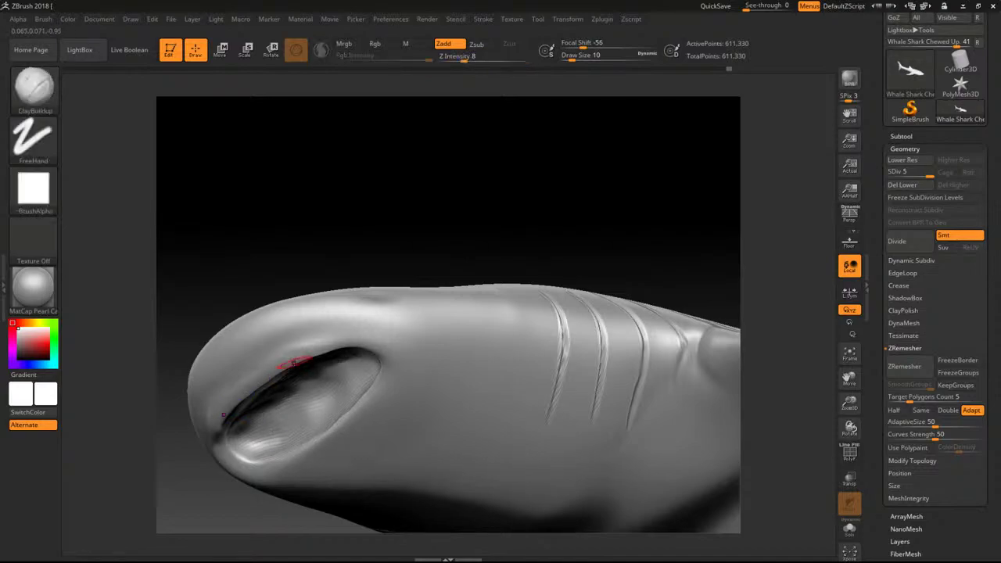
# Adjust the uneven spot on the side of the snout with the Move brush at draw size 26 and smooth it out.
pyautogui.keyDown('alt'); pyautogui.moveTo(376, 207); pyautogui.dragTo(446, 331); pyautogui.keyUp('alt')
pyautogui.keyDown('alt'); pyautogui.moveTo(345, 302); pyautogui.dragTo(533, 302); pyautogui.keyUp('alt')
pyautogui.keyDown('alt'); pyautogui.moveTo(356, 236); pyautogui.dragTo(451, 227); pyautogui.keyUp('alt')
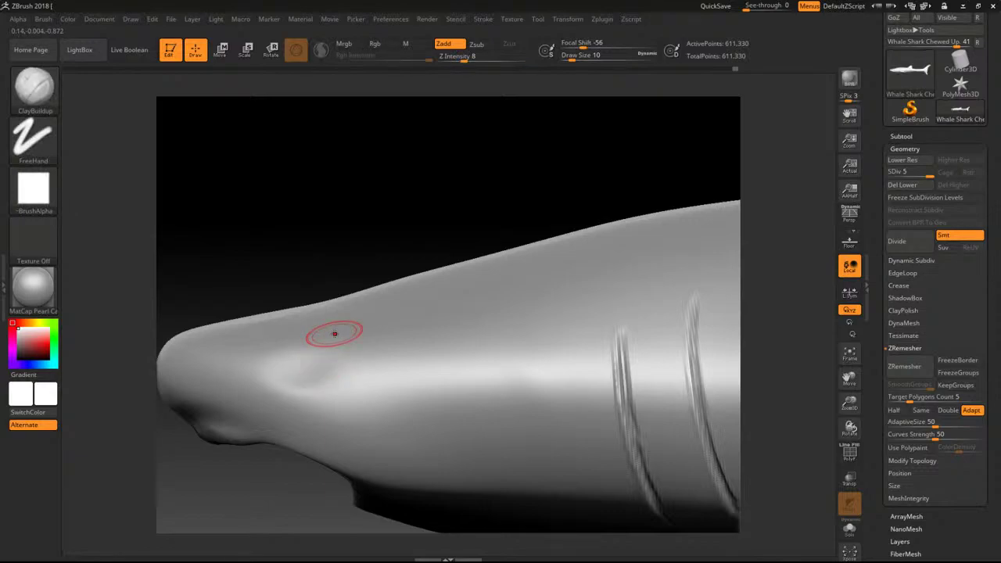
pyautogui.moveTo(323, 264); pyautogui.dragTo(403, 272)
pyautogui.moveTo(262, 237); pyautogui.dragTo(277, 334)
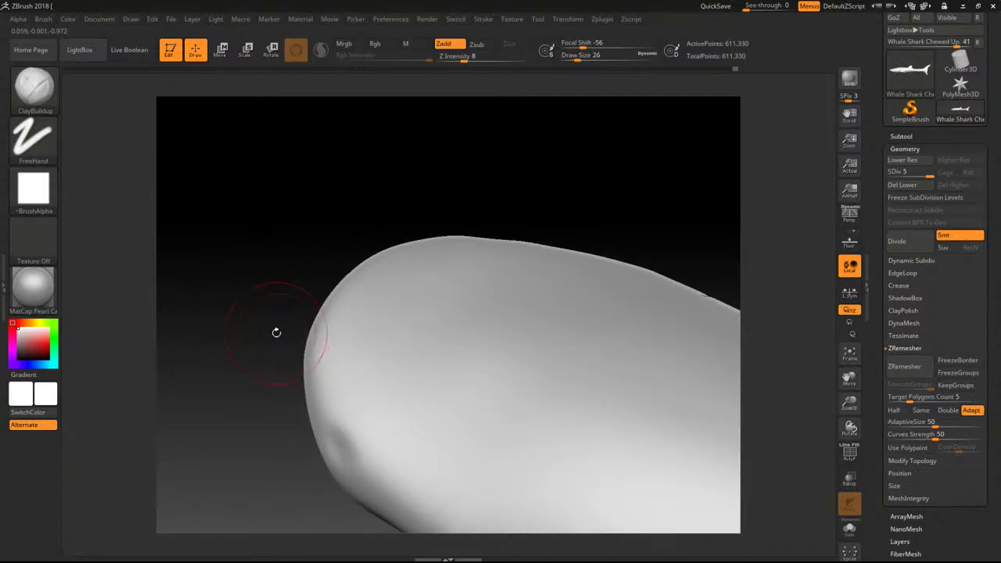
pyautogui.press('b')
pyautogui.press('m')
pyautogui.press('v')
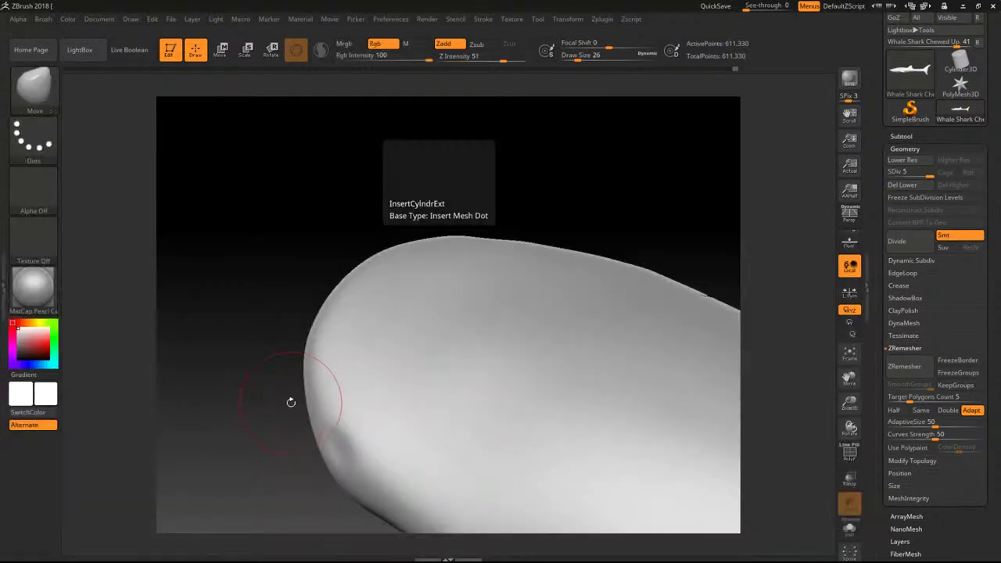
pyautogui.moveTo(334, 428); pyautogui.dragTo(341, 447)
pyautogui.press('shift')
pyautogui.moveTo(304, 407)
pyautogui.keyDown('shift'); pyautogui.mouseDown()
pyautogui.moveTo(317, 344)
pyautogui.moveTo(342, 479)
pyautogui.moveTo(334, 438)
pyautogui.mouseUp(); pyautogui.keyUp('shift')
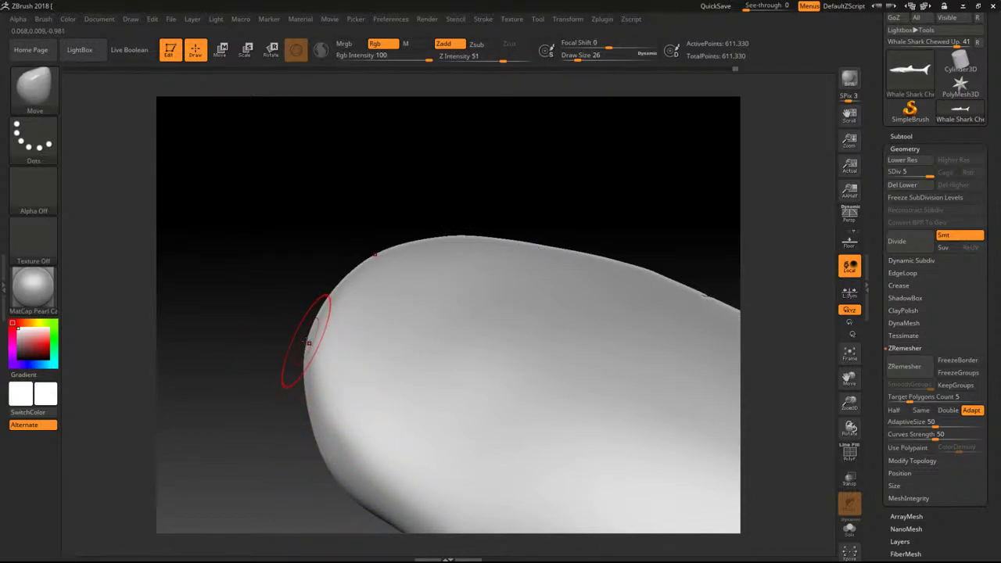
# Build up a raised band along the front and side edge of the upper snout with the ClayBuildup brush at draw size 26.
pyautogui.press('b')
pyautogui.press('o')
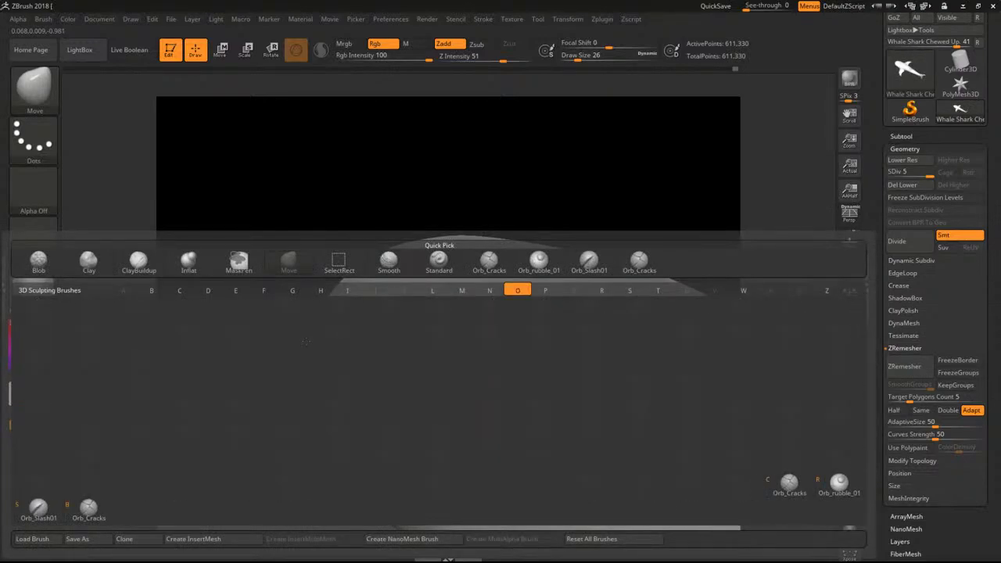
pyautogui.press('b')
pyautogui.press('b')
pyautogui.press('c')
pyautogui.press('b')
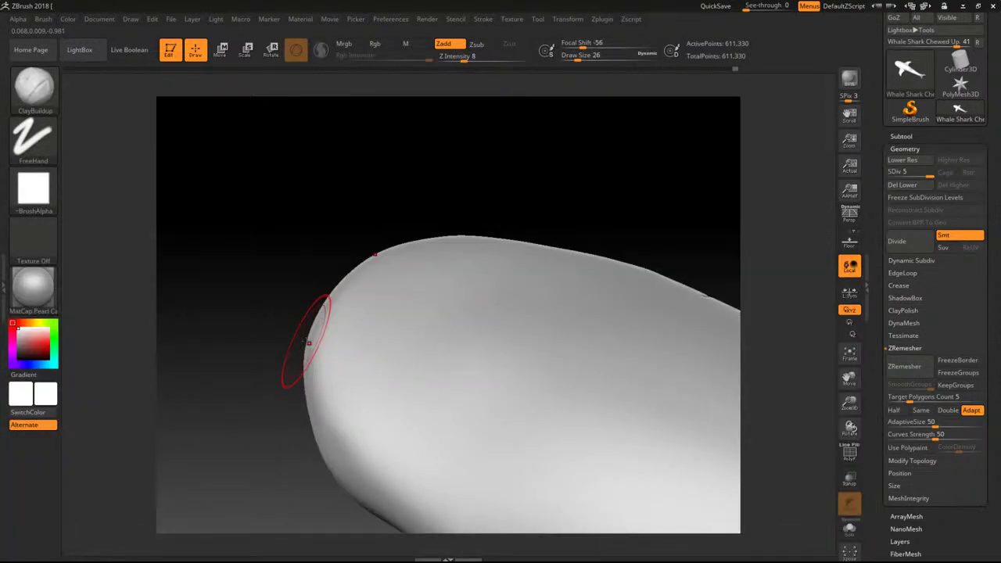
pyautogui.moveTo(391, 474)
pyautogui.mouseDown()
pyautogui.moveTo(332, 424)
pyautogui.moveTo(317, 351)
pyautogui.moveTo(352, 291)
pyautogui.mouseUp()
pyautogui.moveTo(331, 358); pyautogui.dragTo(368, 262)
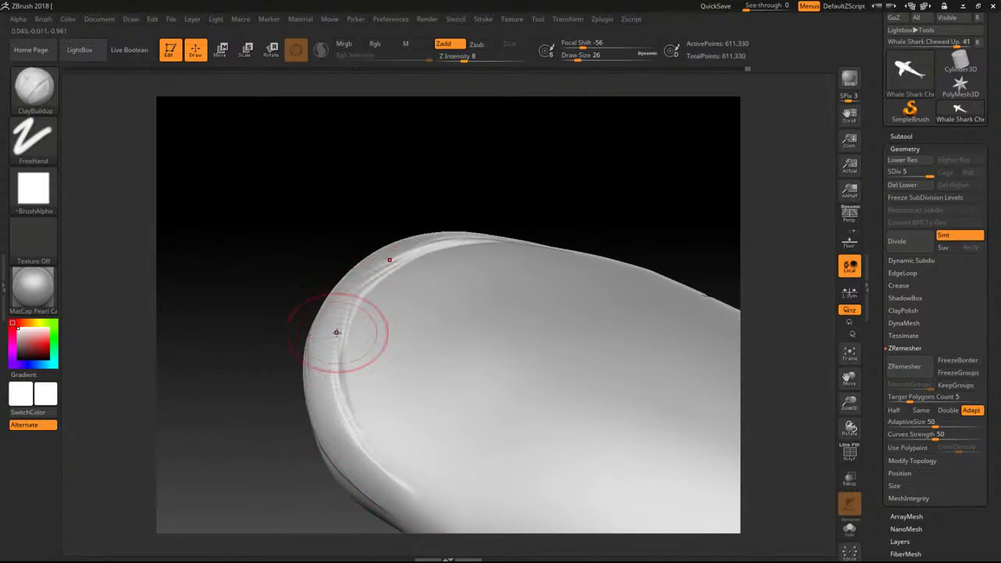
pyautogui.moveTo(306, 230)
pyautogui.mouseDown()
pyautogui.moveTo(311, 281)
pyautogui.moveTo(295, 313)
pyautogui.moveTo(303, 270)
pyautogui.mouseUp()
pyautogui.moveTo(363, 410); pyautogui.dragTo(326, 357)
pyautogui.moveTo(468, 217); pyautogui.dragTo(464, 365)
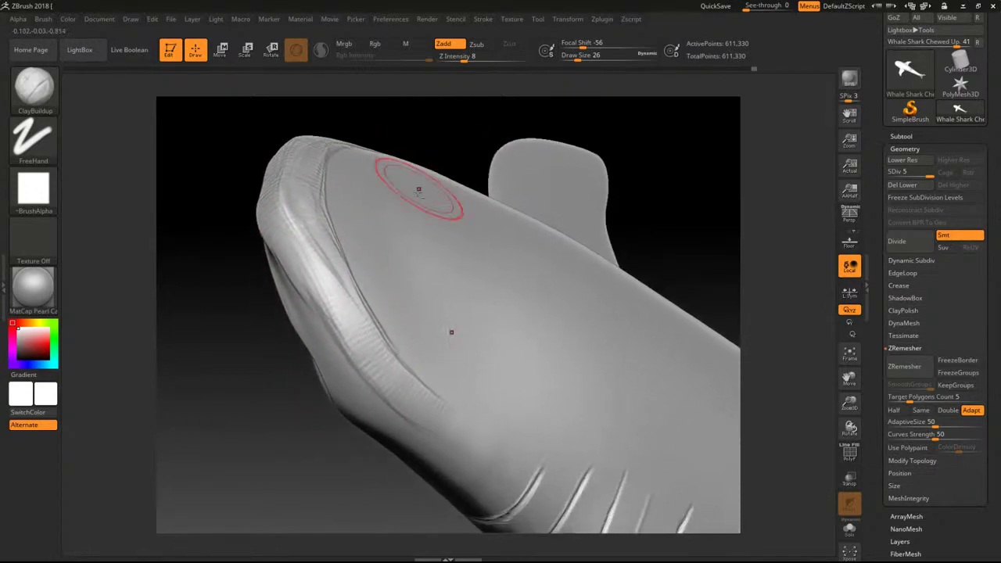
# Try to build up an additional clay ridge along the rim of the snout with ClayBuildup at subdivision level 5.
pyautogui.moveTo(453, 409)
pyautogui.mouseDown()
pyautogui.moveTo(505, 421)
pyautogui.moveTo(429, 384)
pyautogui.mouseUp()
pyautogui.moveTo(373, 308); pyautogui.dragTo(344, 223)
pyautogui.moveTo(409, 328)
pyautogui.mouseDown()
pyautogui.moveTo(449, 377)
pyautogui.moveTo(406, 342)
pyautogui.mouseUp()
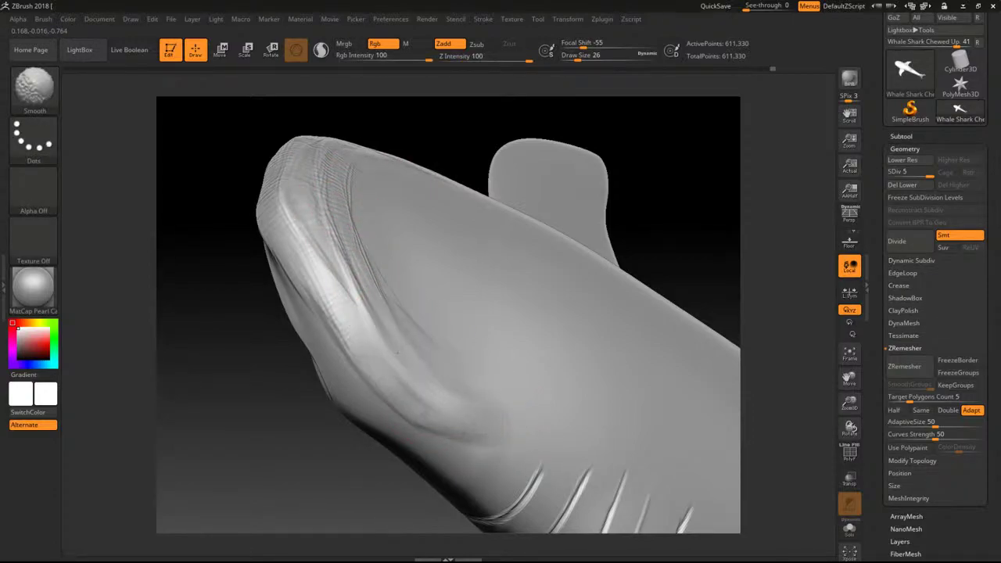
# Undo all the ClayBuildup strokes around the snout, back to the clean head surface.
pyautogui.hotkey('ctrl', 'z')
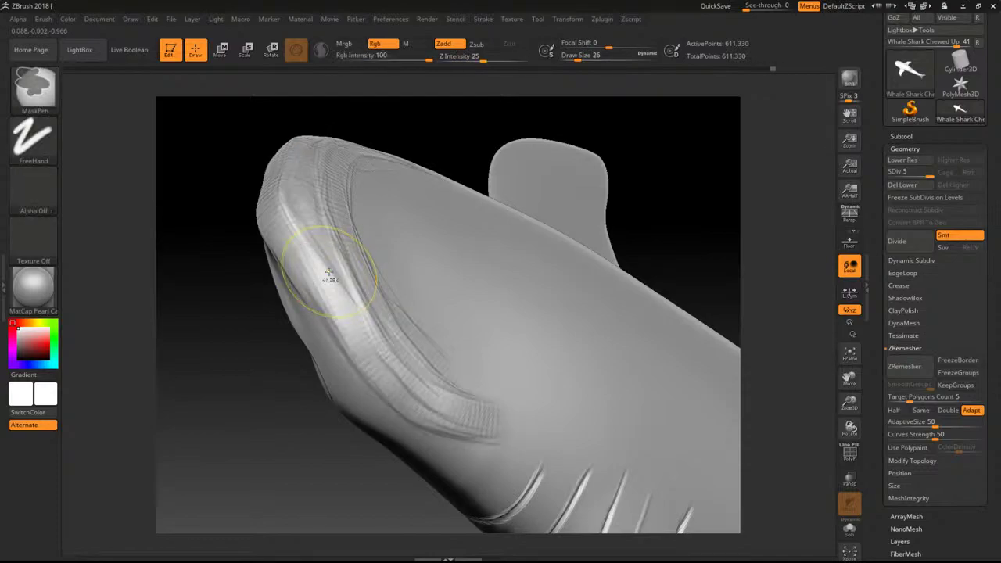
pyautogui.hotkey('ctrl', 'z')
pyautogui.hotkey('ctrl', 'z')
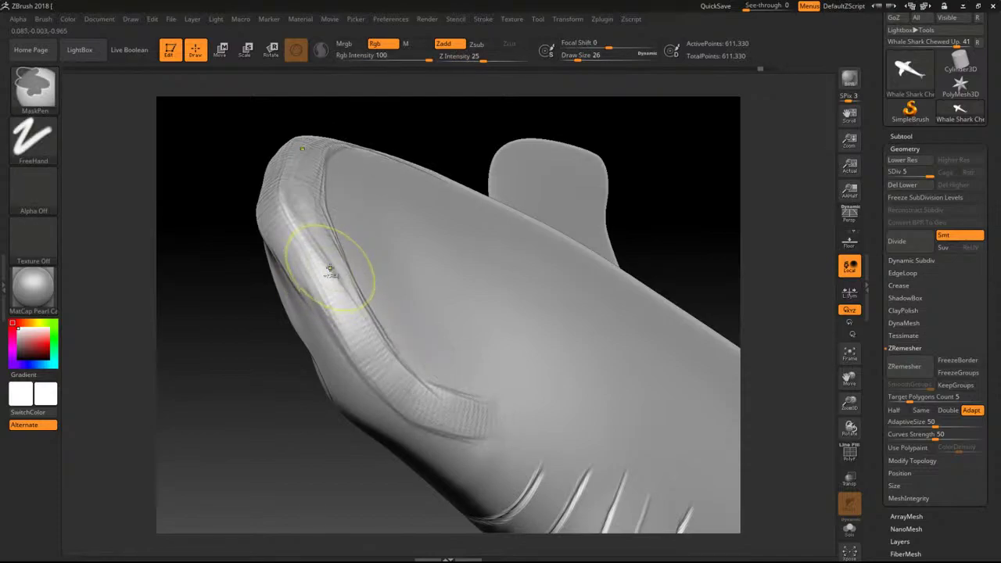
pyautogui.hotkey('ctrl', 'z')
pyautogui.hotkey('ctrl', 'z')
pyautogui.hotkey('ctrl', 'z')
pyautogui.hotkey('ctrl', 'z')
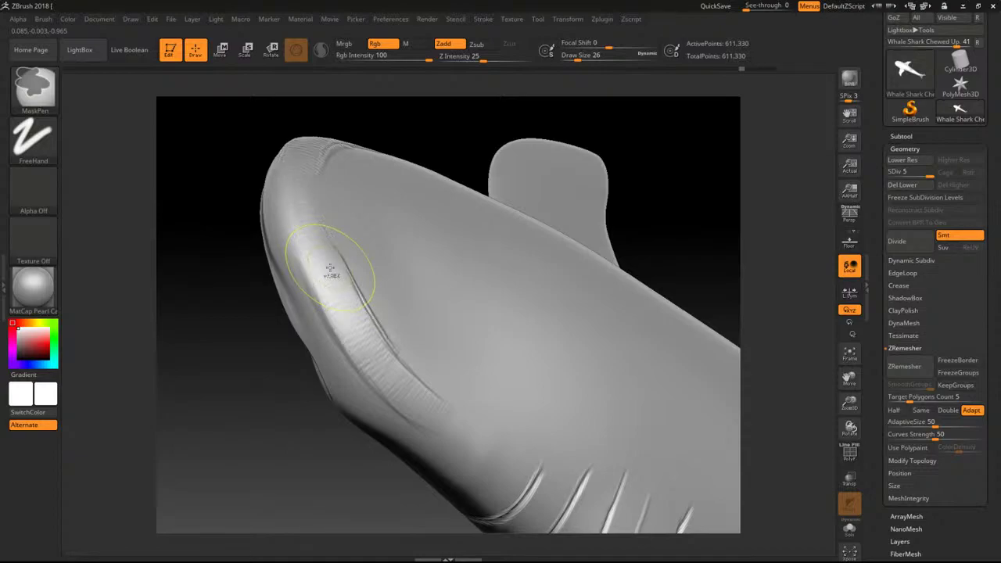
pyautogui.hotkey('ctrl', 'z')
pyautogui.hotkey('ctrl', 'z')
pyautogui.hotkey('ctrl', 'z')
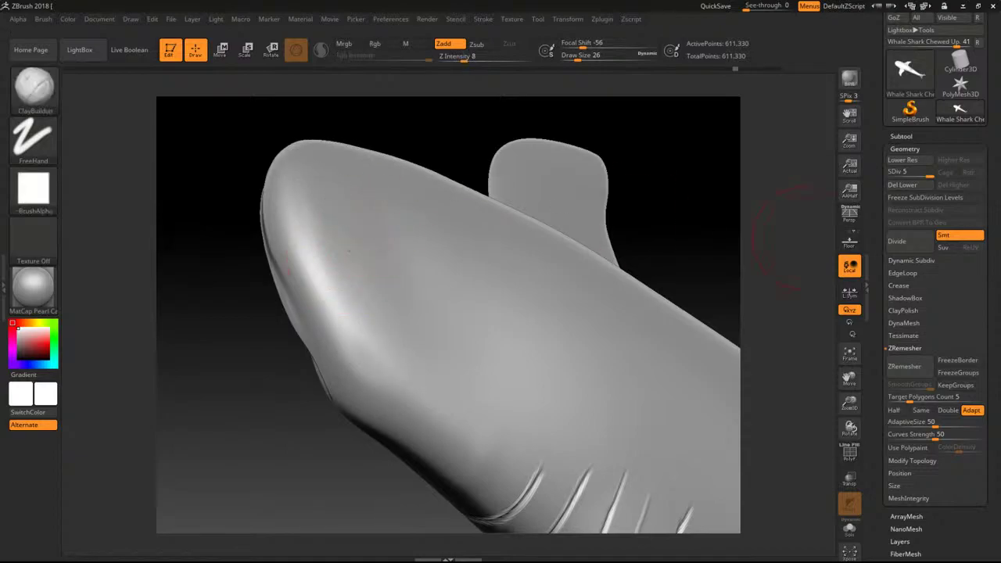
# Lower the mesh to subdivision level 3 and layer ClayBuildup strokes around the snout and along the upper back.
pyautogui.click(909, 172)
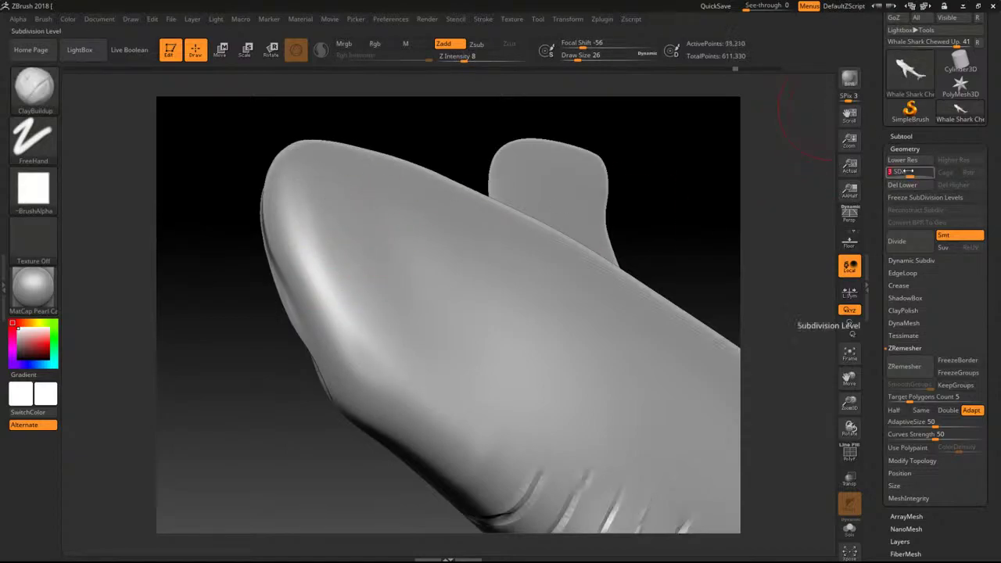
pyautogui.moveTo(379, 367); pyautogui.dragTo(346, 323)
pyautogui.moveTo(442, 412)
pyautogui.mouseDown()
pyautogui.moveTo(342, 313)
pyautogui.moveTo(286, 193)
pyautogui.moveTo(288, 213)
pyautogui.mouseUp()
pyautogui.moveTo(285, 165)
pyautogui.mouseDown()
pyautogui.moveTo(285, 214)
pyautogui.moveTo(273, 162)
pyautogui.mouseUp()
pyautogui.moveTo(291, 205)
pyautogui.mouseDown()
pyautogui.moveTo(337, 274)
pyautogui.moveTo(459, 397)
pyautogui.moveTo(434, 391)
pyautogui.moveTo(369, 339)
pyautogui.moveTo(474, 407)
pyautogui.moveTo(475, 389)
pyautogui.mouseUp()
pyautogui.moveTo(498, 410)
pyautogui.mouseDown()
pyautogui.moveTo(388, 309)
pyautogui.moveTo(352, 250)
pyautogui.moveTo(356, 219)
pyautogui.moveTo(402, 298)
pyautogui.mouseUp()
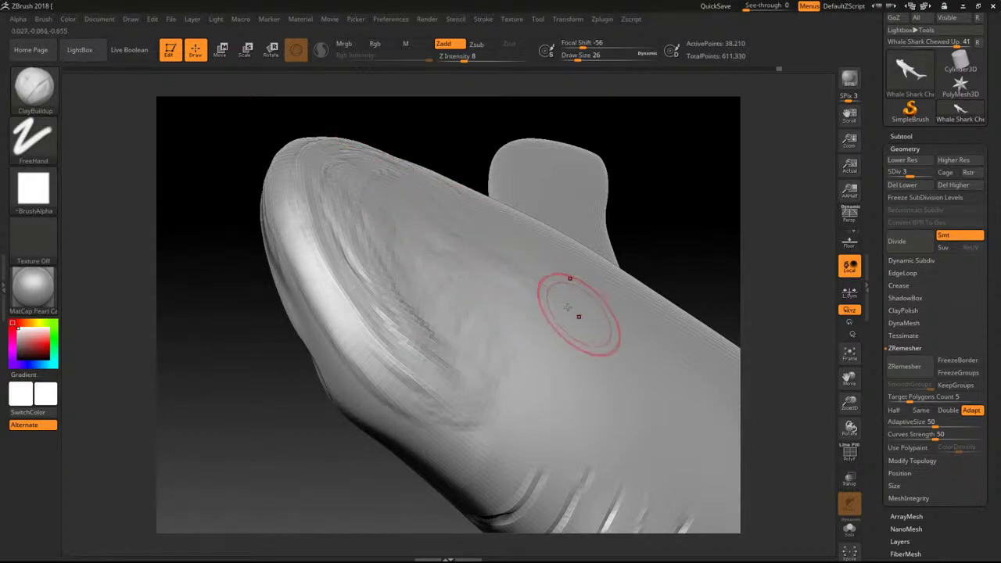
pyautogui.keyDown('shift'); pyautogui.moveTo(606, 285); pyautogui.dragTo(679, 349); pyautogui.keyUp('shift')
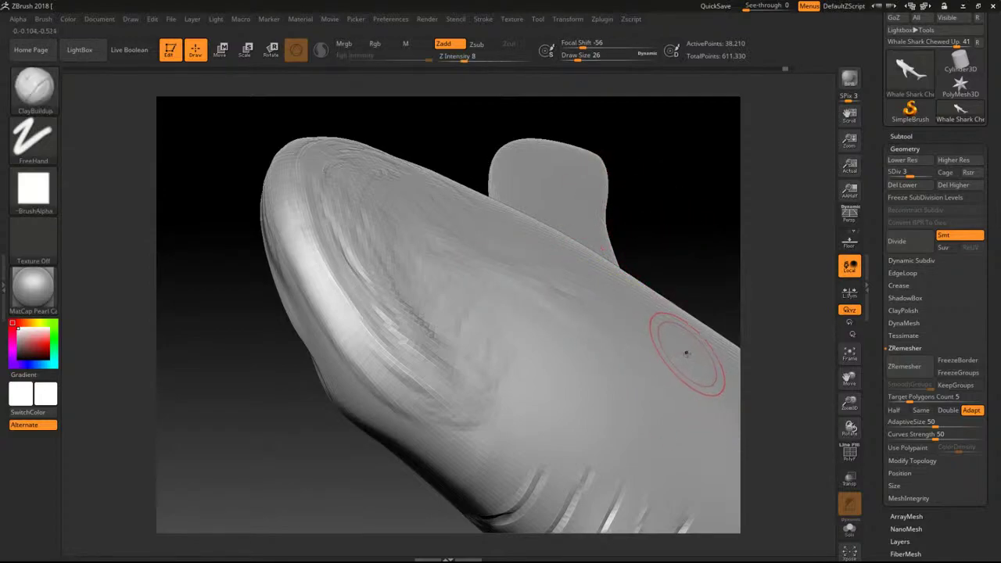
# Smooth the built-up clay strokes over the snout, the head and the upper back.
pyautogui.press('shift')
pyautogui.keyDown('shift'); pyautogui.moveTo(567, 289); pyautogui.dragTo(567, 318); pyautogui.keyUp('shift')
pyautogui.moveTo(479, 381)
pyautogui.keyDown('shift'); pyautogui.mouseDown()
pyautogui.moveTo(380, 325)
pyautogui.moveTo(385, 380)
pyautogui.mouseUp(); pyautogui.keyUp('shift')
pyautogui.keyDown('shift'); pyautogui.moveTo(478, 409); pyautogui.dragTo(457, 372); pyautogui.keyUp('shift')
pyautogui.keyDown('shift'); pyautogui.moveTo(318, 260); pyautogui.dragTo(329, 234); pyautogui.keyUp('shift')
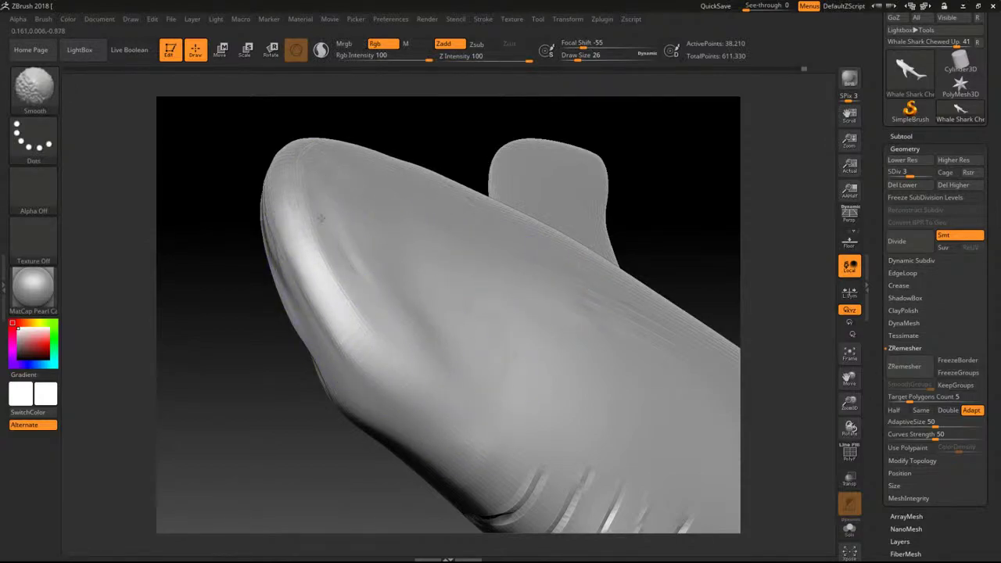
pyautogui.keyDown('shift'); pyautogui.moveTo(442, 311); pyautogui.dragTo(521, 302); pyautogui.keyUp('shift')
pyautogui.moveTo(647, 353)
pyautogui.keyDown('shift'); pyautogui.mouseDown()
pyautogui.moveTo(633, 337)
pyautogui.moveTo(671, 339)
pyautogui.mouseUp(); pyautogui.keyUp('shift')
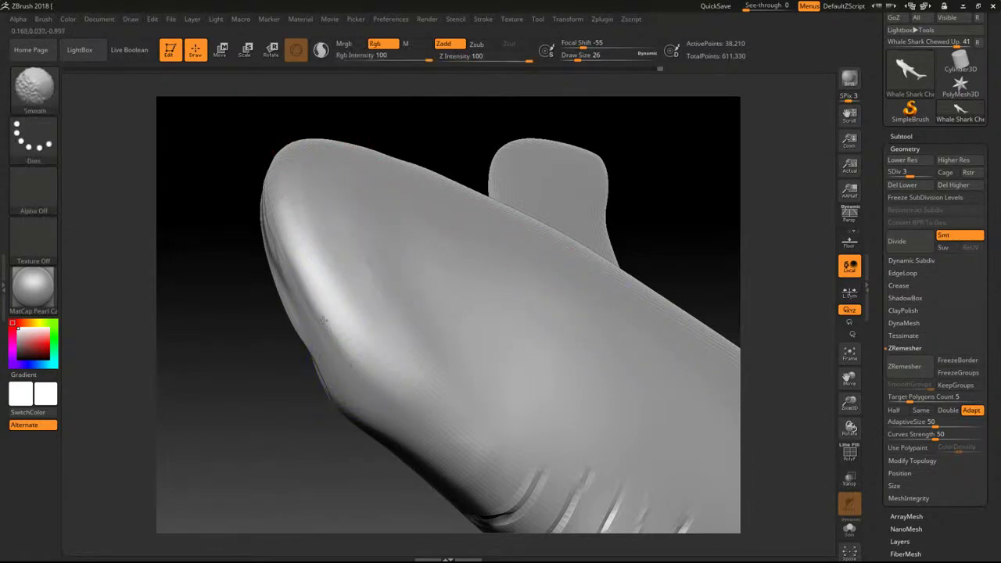
# Raise the mesh to subdivision level 5 and smooth the front of the snout.
pyautogui.keyDown('alt'); pyautogui.moveTo(444, 100); pyautogui.dragTo(389, 298); pyautogui.keyUp('alt')
pyautogui.moveTo(458, 296)
pyautogui.keyDown('alt'); pyautogui.mouseDown()
pyautogui.moveTo(374, 268)
pyautogui.moveTo(294, 265)
pyautogui.moveTo(320, 242)
pyautogui.mouseUp(); pyautogui.keyUp('alt')
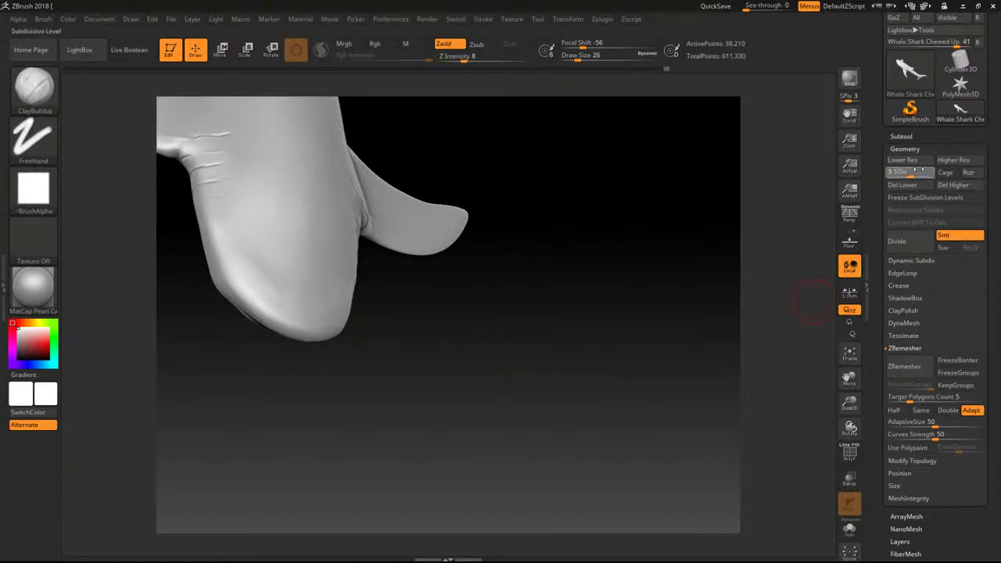
pyautogui.moveTo(911, 174); pyautogui.dragTo(944, 166)
pyautogui.moveTo(596, 243); pyautogui.dragTo(565, 173)
pyautogui.keyDown('shift'); pyautogui.moveTo(290, 315); pyautogui.dragTo(300, 301); pyautogui.keyUp('shift')
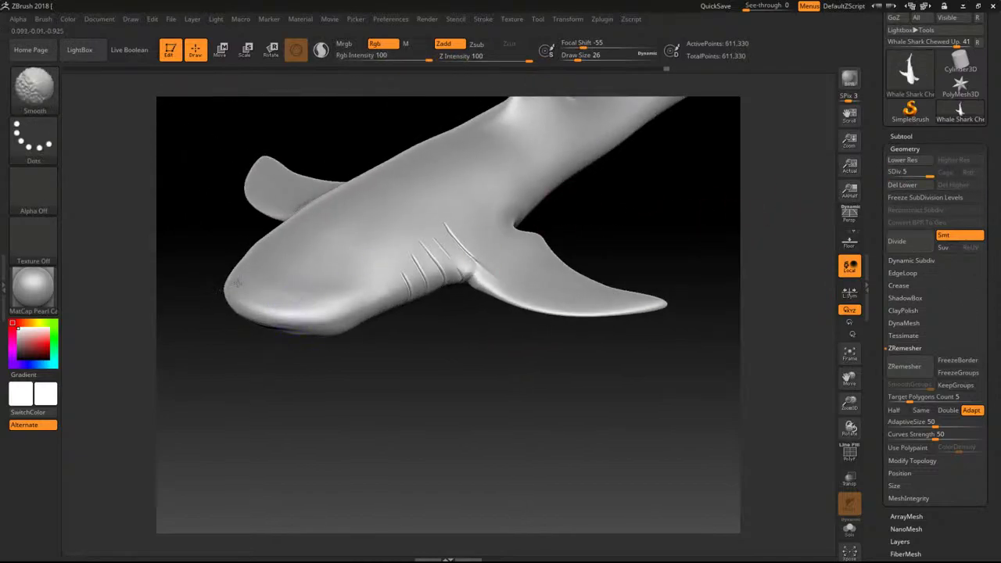
# Choose the Orb_Cracks brush, lower the mesh to subdivision level 4 and stroke the pectoral fin's outer edge at draw size 18.
pyautogui.moveTo(583, 474)
pyautogui.keyDown('alt'); pyautogui.mouseDown()
pyautogui.moveTo(458, 419)
pyautogui.moveTo(445, 384)
pyautogui.moveTo(345, 378)
pyautogui.moveTo(454, 379)
pyautogui.moveTo(471, 407)
pyautogui.moveTo(581, 481)
pyautogui.moveTo(522, 455)
pyautogui.mouseUp(); pyautogui.keyUp('alt')
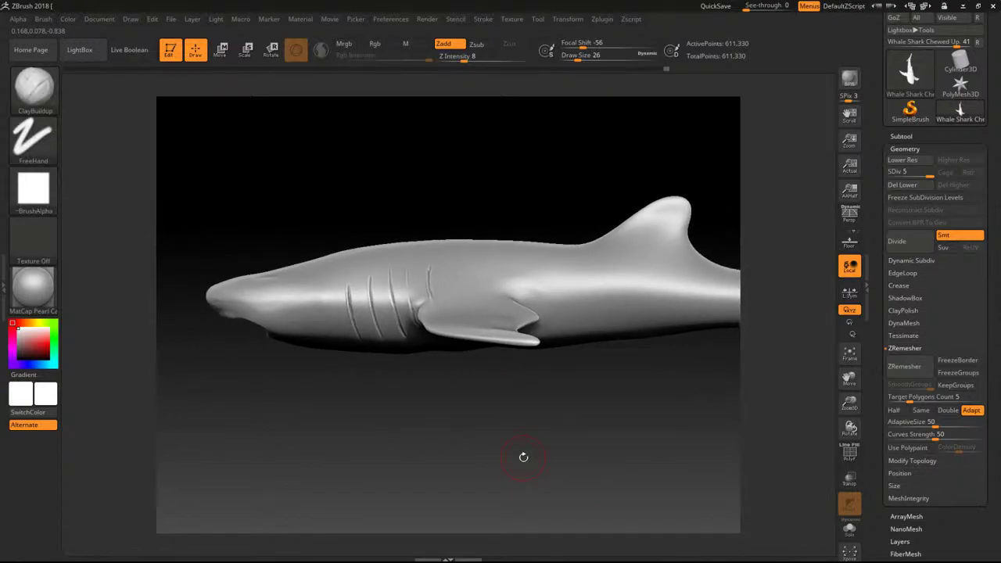
pyautogui.moveTo(521, 463); pyautogui.dragTo(558, 540)
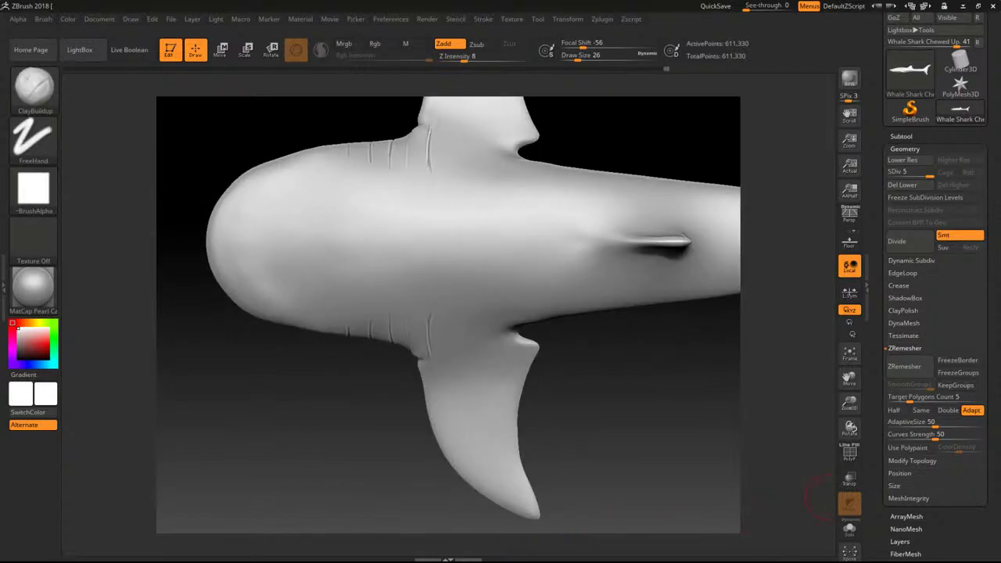
pyautogui.press('b')
pyautogui.press('o')
pyautogui.press('c')
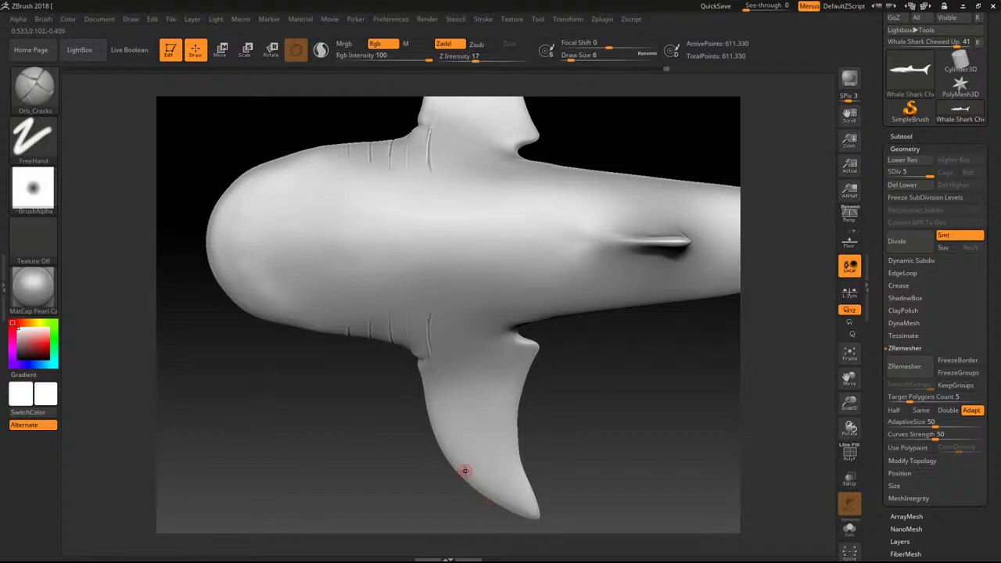
pyautogui.hotkey('shift', 'd')
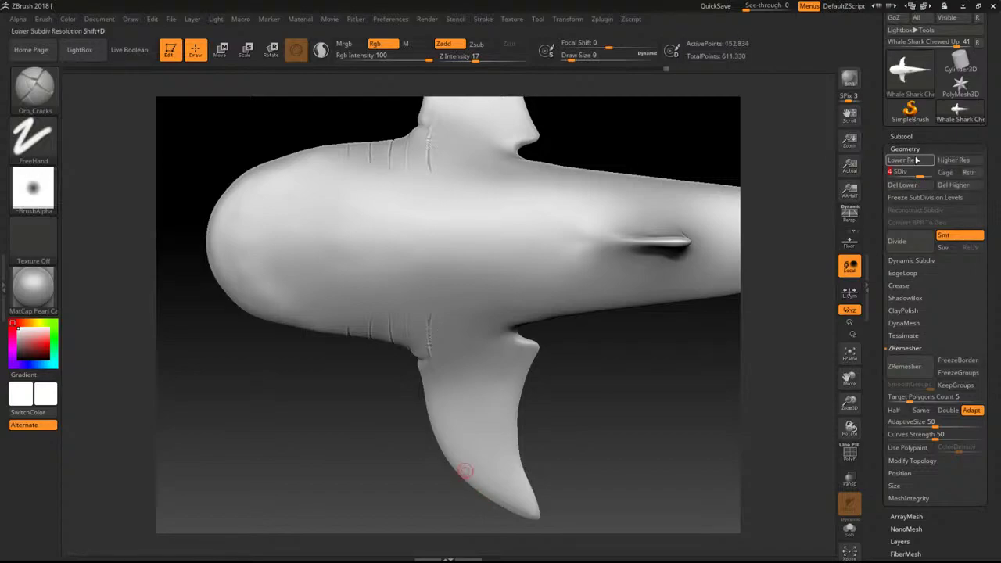
pyautogui.press(']')
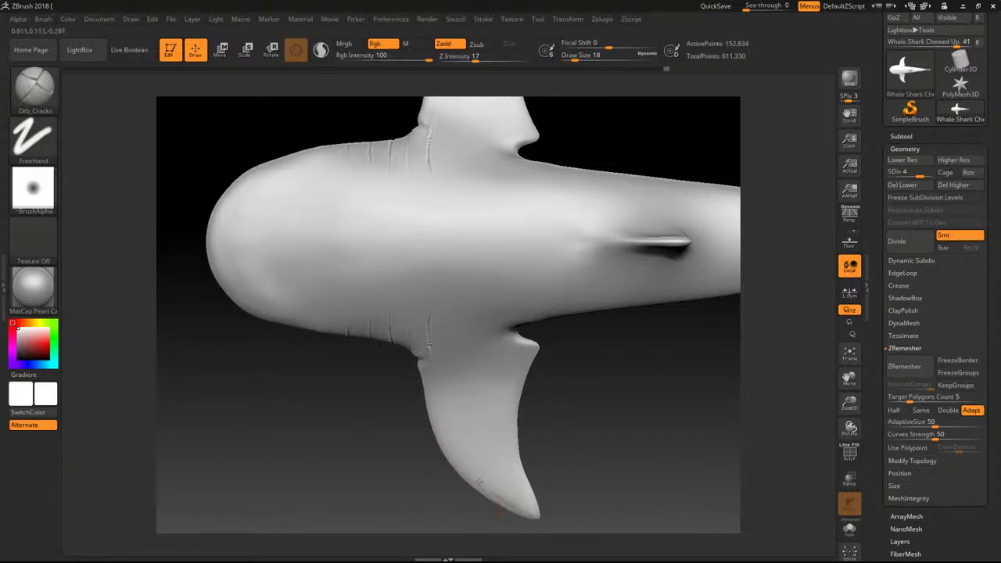
pyautogui.moveTo(464, 468)
pyautogui.mouseDown()
pyautogui.moveTo(434, 386)
pyautogui.moveTo(452, 432)
pyautogui.moveTo(525, 506)
pyautogui.moveTo(502, 478)
pyautogui.mouseUp()
# Try to carve wide Orb_Cracks creases where the pectoral fin meets the body, using draw size 26.
pyautogui.moveTo(682, 430); pyautogui.dragTo(637, 320)
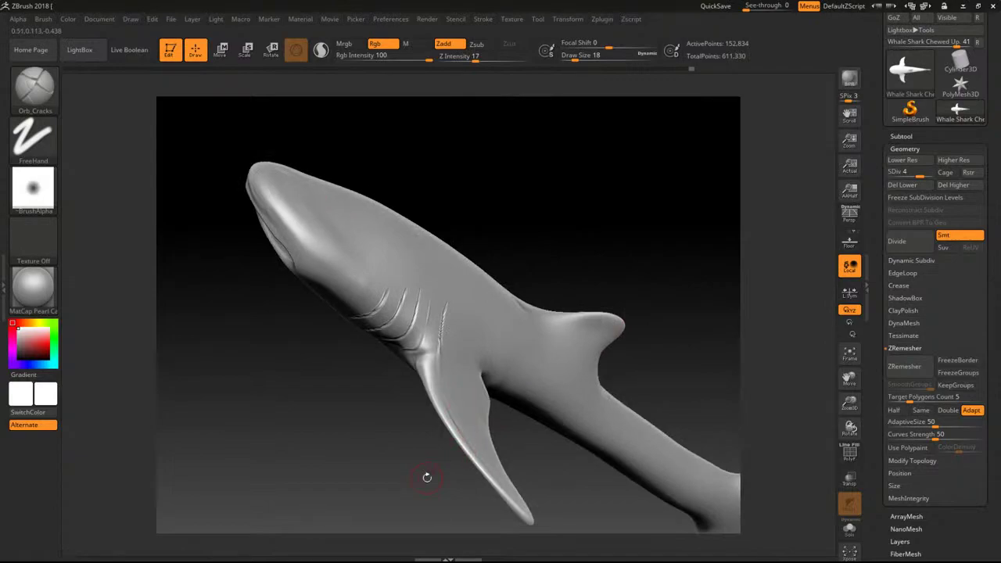
pyautogui.press(']')
pyautogui.moveTo(432, 377)
pyautogui.mouseDown()
pyautogui.moveTo(455, 419)
pyautogui.moveTo(442, 370)
pyautogui.mouseUp()
pyautogui.moveTo(607, 496)
pyautogui.mouseDown()
pyautogui.moveTo(479, 329)
pyautogui.moveTo(540, 388)
pyautogui.mouseUp()
pyautogui.moveTo(490, 357); pyautogui.dragTo(534, 389)
pyautogui.moveTo(496, 360); pyautogui.dragTo(538, 388)
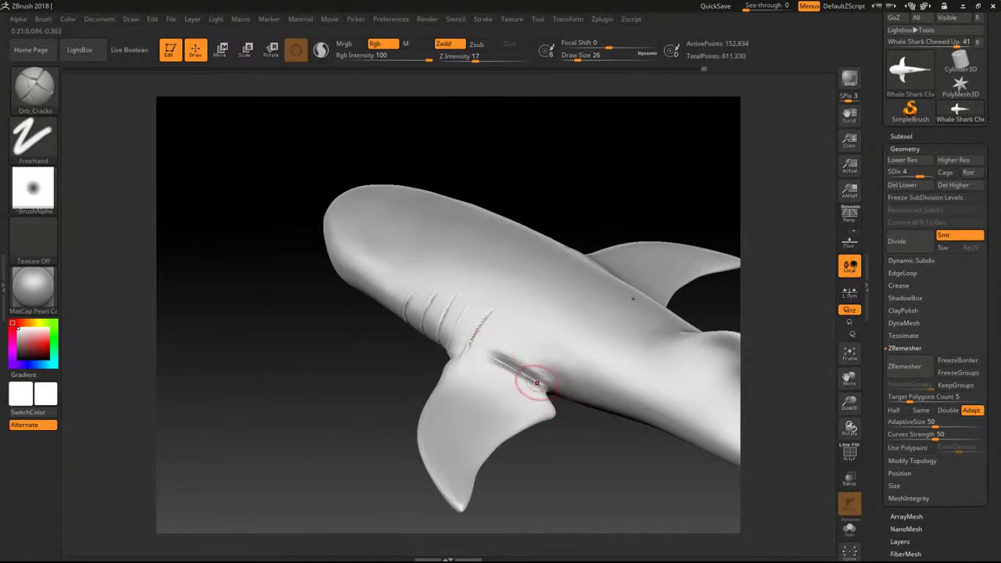
# Undo the wide fin creases, carve a finer crease at the pectoral fin's base with draw size 9 and soften it.
pyautogui.press('[')
pyautogui.hotkey('ctrl', 'z')
pyautogui.hotkey('ctrl', 'z')
pyautogui.hotkey('ctrl', 'z')
pyautogui.hotkey('ctrl', 'z')
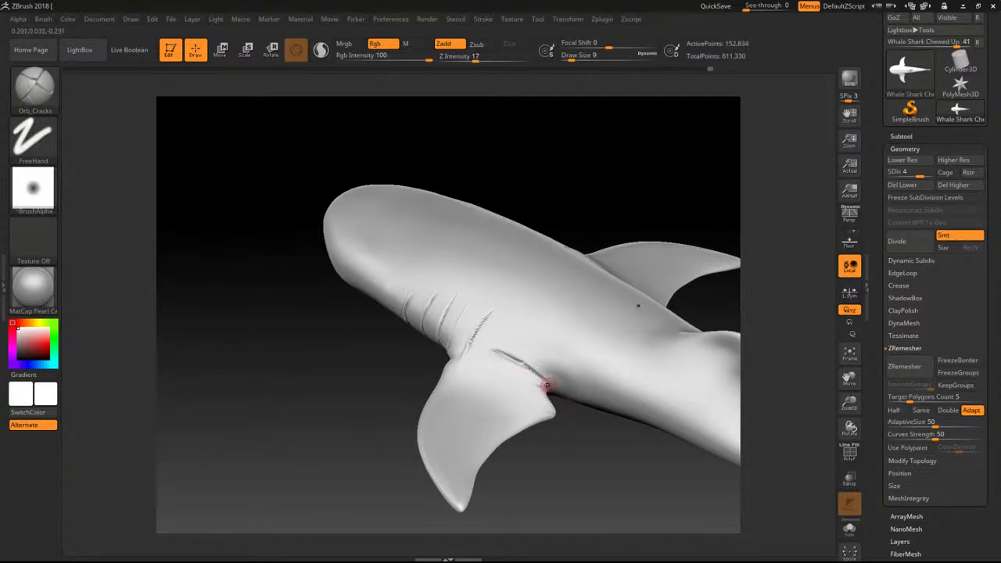
pyautogui.press('shift')
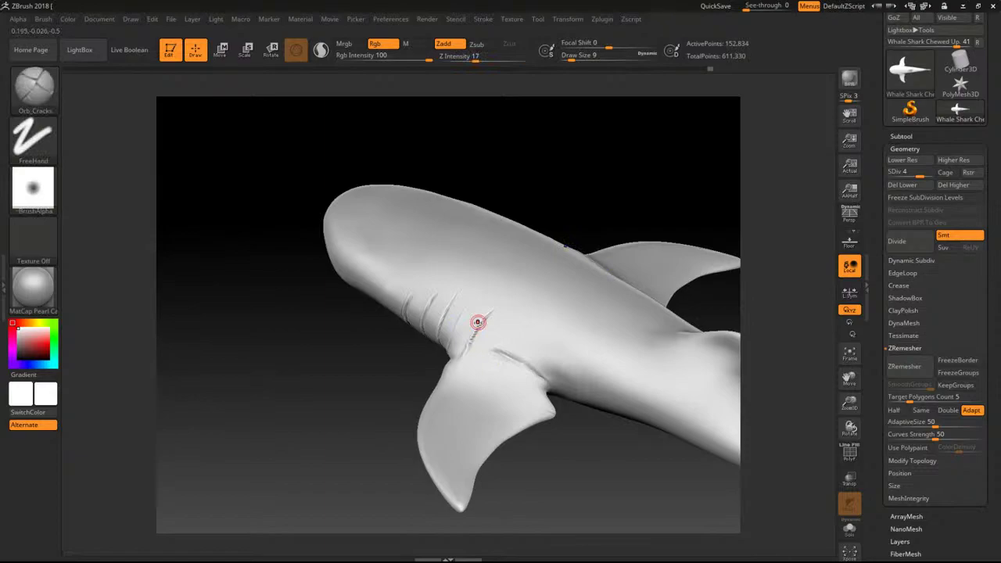
# Switch to ClayBuildup at draw size 34 and build up a raised area on the side of the head beside the mouth.
pyautogui.keyDown('alt'); pyautogui.moveTo(553, 439); pyautogui.dragTo(467, 297); pyautogui.keyUp('alt')
pyautogui.keyDown('alt'); pyautogui.moveTo(554, 256); pyautogui.dragTo(674, 271); pyautogui.keyUp('alt')
pyautogui.keyDown('alt'); pyautogui.moveTo(625, 246); pyautogui.dragTo(656, 287); pyautogui.keyUp('alt')
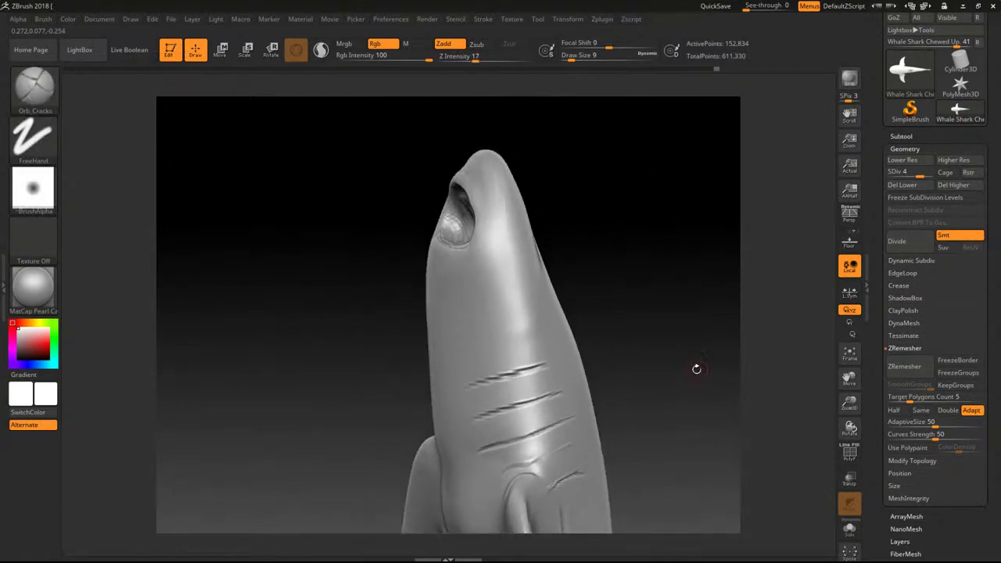
pyautogui.press('b')
pyautogui.press('Escape')
pyautogui.press(']')
pyautogui.press(']')
pyautogui.press(']')
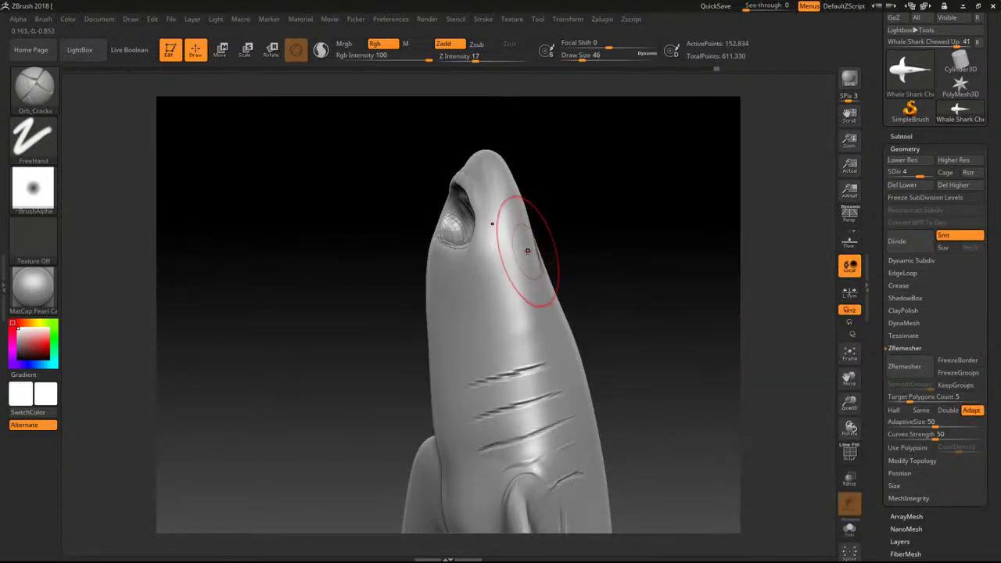
pyautogui.moveTo(571, 200)
pyautogui.mouseDown()
pyautogui.moveTo(554, 196)
pyautogui.moveTo(575, 199)
pyautogui.mouseUp()
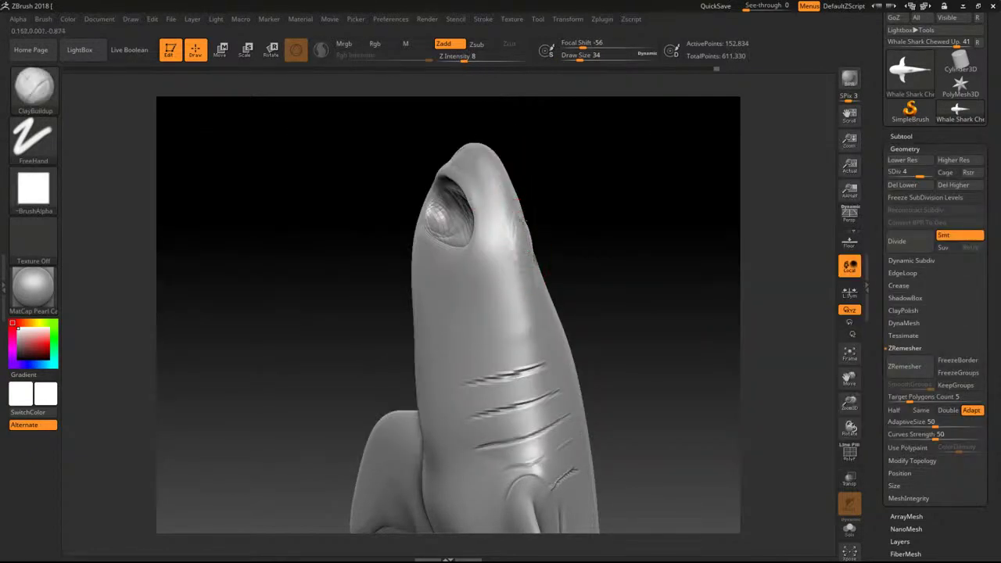
pyautogui.press('shift')
# Rework the raised area beside the mouth at draw size 18 and smooth its ridges into the top of the snout.
pyautogui.moveTo(548, 145)
pyautogui.mouseDown()
pyautogui.moveTo(533, 242)
pyautogui.moveTo(570, 210)
pyautogui.moveTo(586, 226)
pyautogui.moveTo(570, 224)
pyautogui.mouseUp()
pyautogui.press('[')
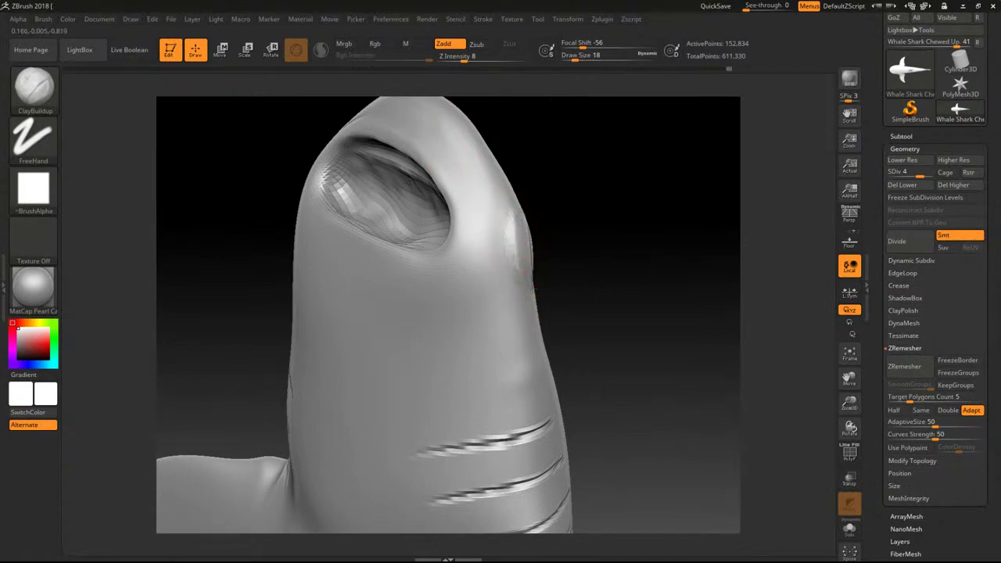
pyautogui.press('shift')
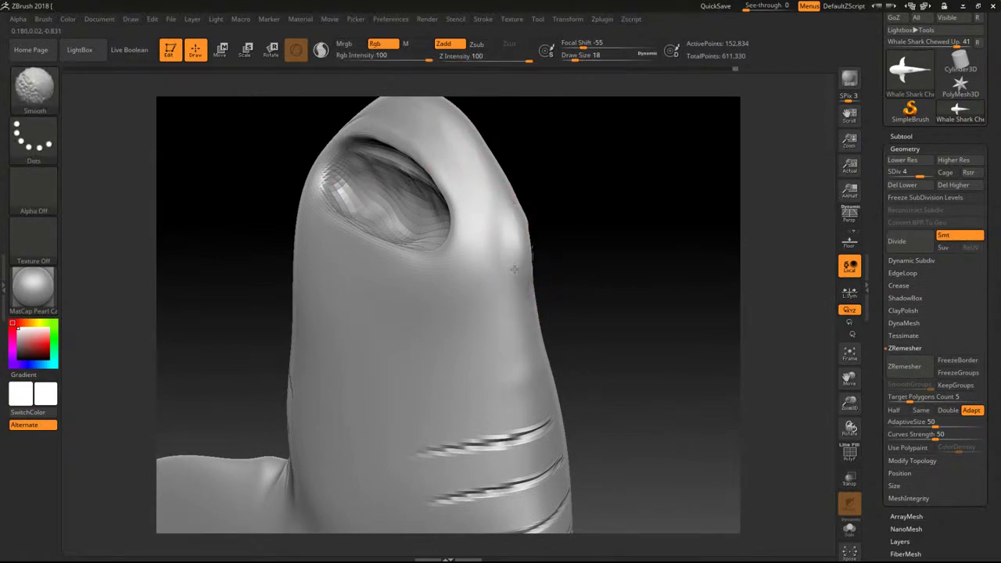
pyautogui.keyDown('shift'); pyautogui.moveTo(514, 253); pyautogui.dragTo(513, 216); pyautogui.keyUp('shift')
pyautogui.keyDown('alt'); pyautogui.moveTo(619, 225); pyautogui.dragTo(679, 347); pyautogui.keyUp('alt')
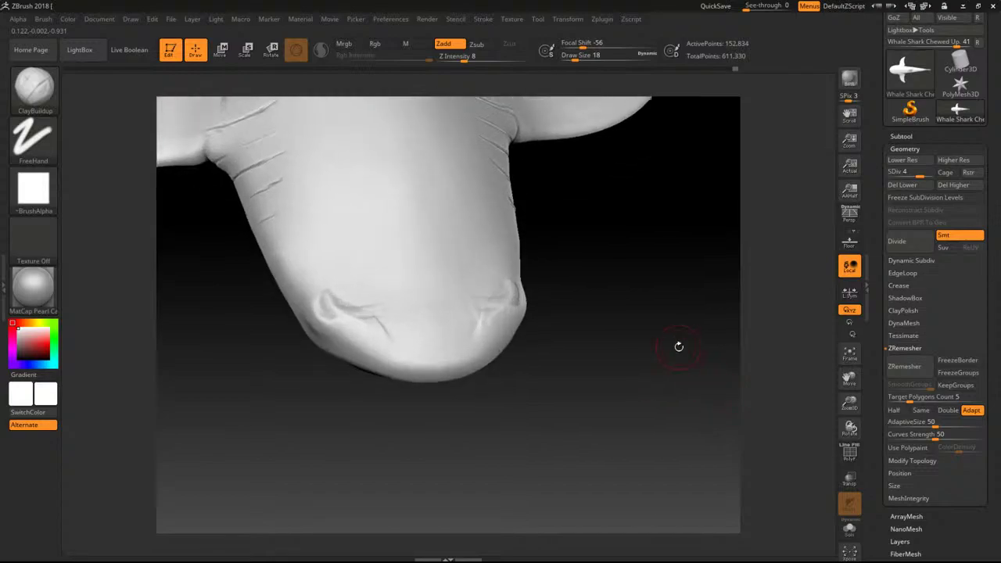
pyautogui.keyDown('shift'); pyautogui.moveTo(336, 308); pyautogui.dragTo(366, 313); pyautogui.keyUp('shift')
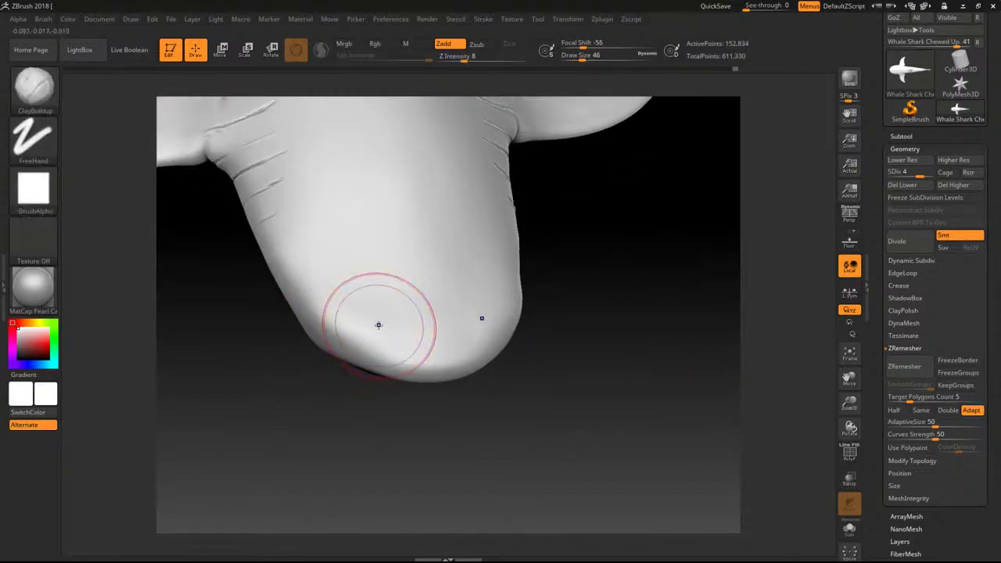
# Smooth the mouth's interior and upper lip with the brush reduced to draw size 10.
pyautogui.press('f')
pyautogui.keyDown('alt'); pyautogui.moveTo(532, 332); pyautogui.dragTo(427, 262); pyautogui.keyUp('alt')
pyautogui.moveTo(497, 221); pyautogui.dragTo(607, 305)
pyautogui.moveTo(408, 220)
pyautogui.mouseDown()
pyautogui.moveTo(414, 209)
pyautogui.moveTo(487, 349)
pyautogui.mouseUp()
pyautogui.moveTo(293, 226)
pyautogui.mouseDown()
pyautogui.moveTo(329, 181)
pyautogui.moveTo(415, 204)
pyautogui.mouseUp()
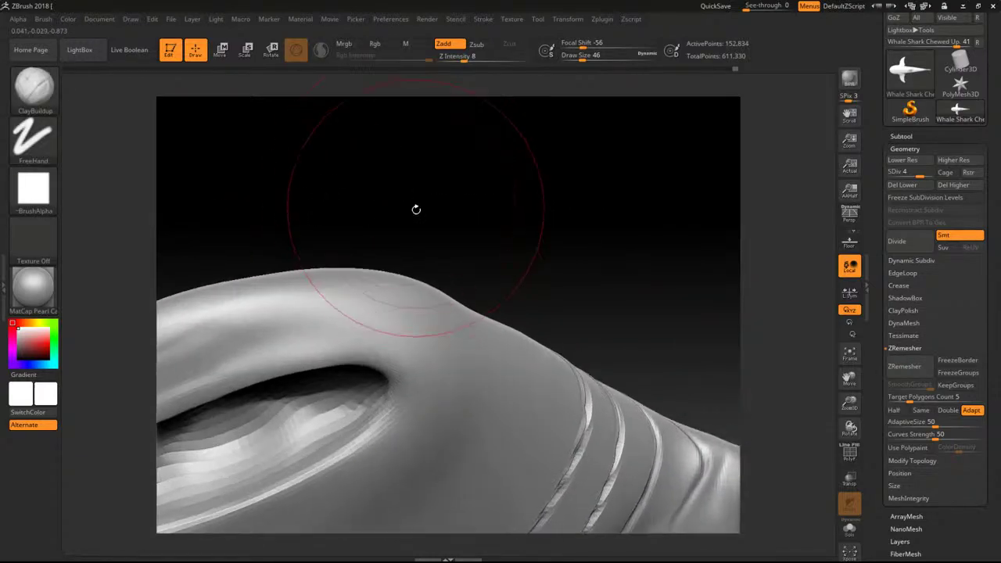
pyautogui.press('[')
pyautogui.moveTo(313, 426)
pyautogui.keyDown('shift'); pyautogui.mouseDown()
pyautogui.moveTo(181, 472)
pyautogui.moveTo(288, 402)
pyautogui.mouseUp(); pyautogui.keyUp('shift')
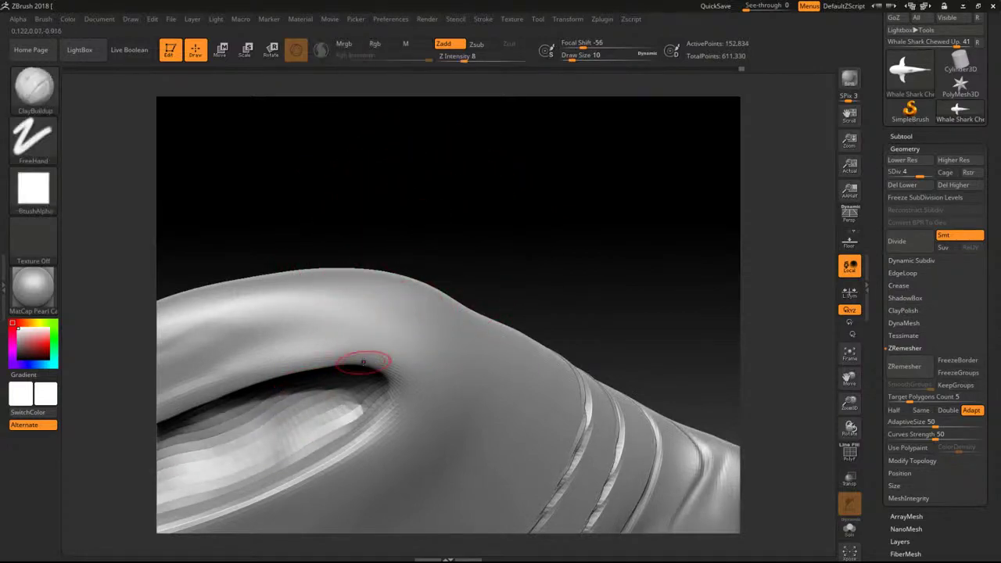
pyautogui.moveTo(532, 251)
pyautogui.mouseDown()
pyautogui.moveTo(486, 230)
pyautogui.moveTo(376, 269)
pyautogui.moveTo(391, 248)
pyautogui.moveTo(422, 281)
pyautogui.moveTo(503, 252)
pyautogui.moveTo(631, 228)
pyautogui.moveTo(658, 258)
pyautogui.mouseUp()
pyautogui.moveTo(315, 316)
pyautogui.keyDown('shift'); pyautogui.mouseDown()
pyautogui.moveTo(403, 294)
pyautogui.moveTo(308, 302)
pyautogui.mouseUp(); pyautogui.keyUp('shift')
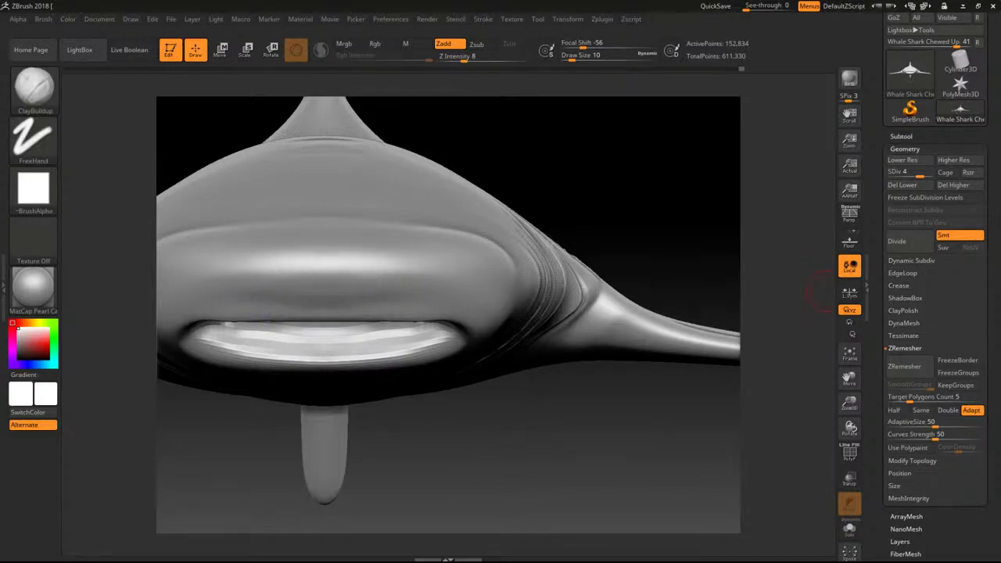
# Switch to the Planet Zoo animal mods in Chrome, open the Scimitar-Horned Oryx mod in a new tab and enlarge its second image.
pyautogui.moveTo(1000, 234); pyautogui.dragTo(219, 118)
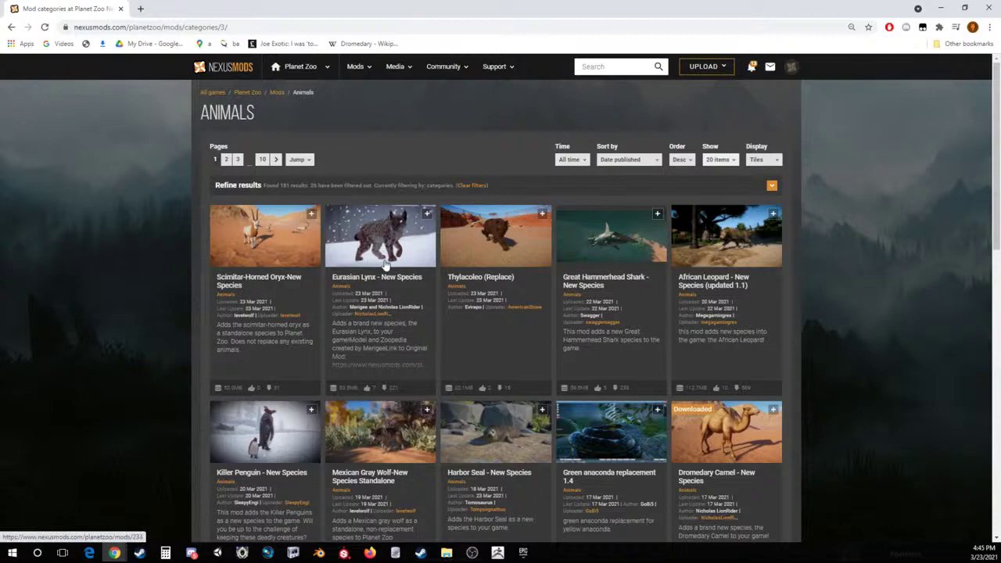
pyautogui.rightClick(227, 221)
pyautogui.click(259, 228)
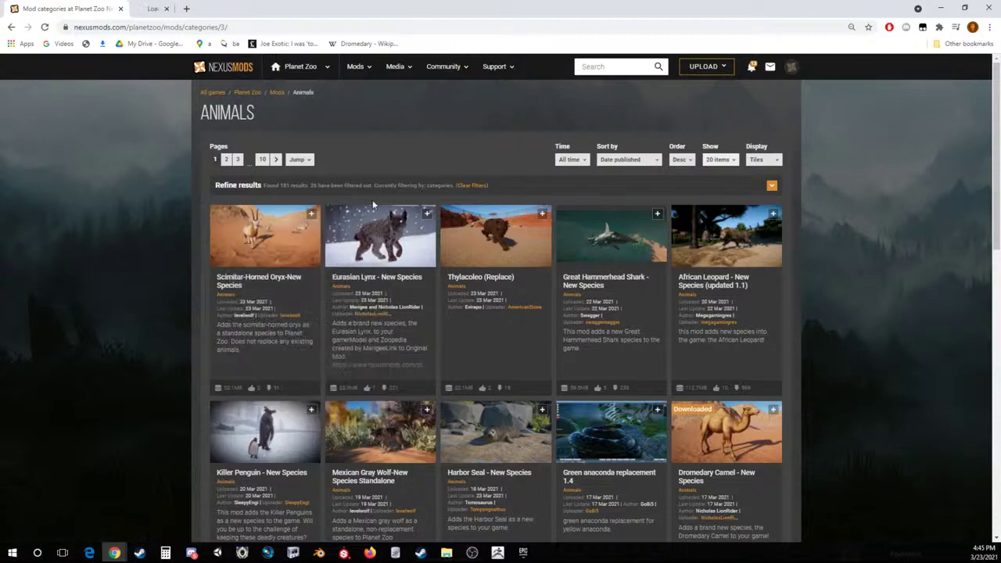
pyautogui.click(197, 9)
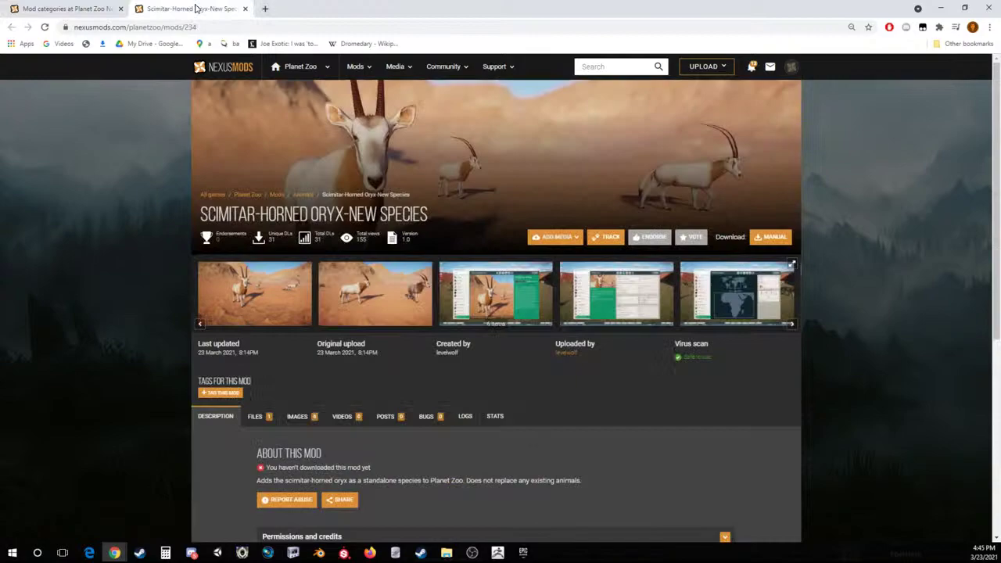
pyautogui.click(338, 286)
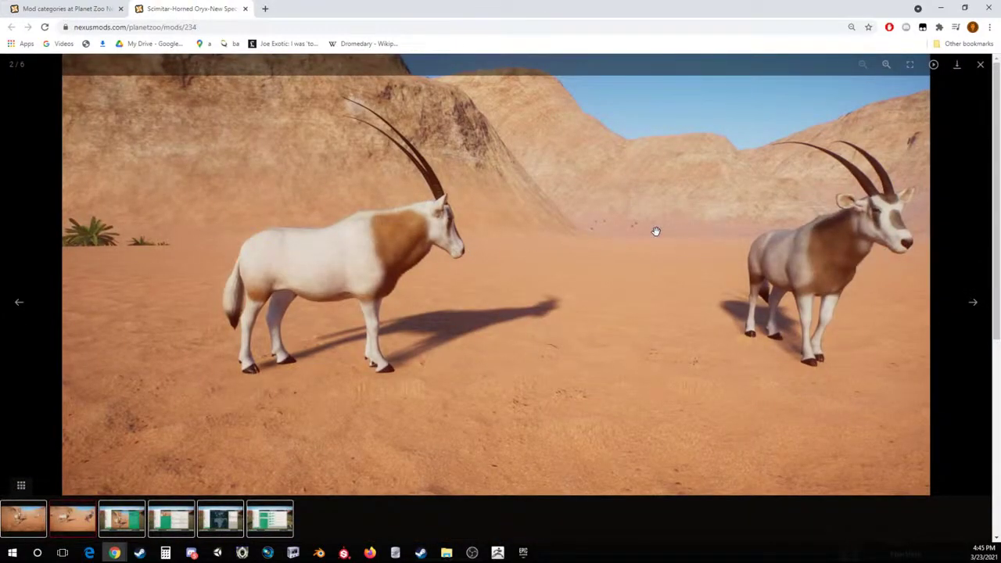
# Browse through the remaining gallery images of the Scimitar-Horned Oryx mod.
pyautogui.press('Right')
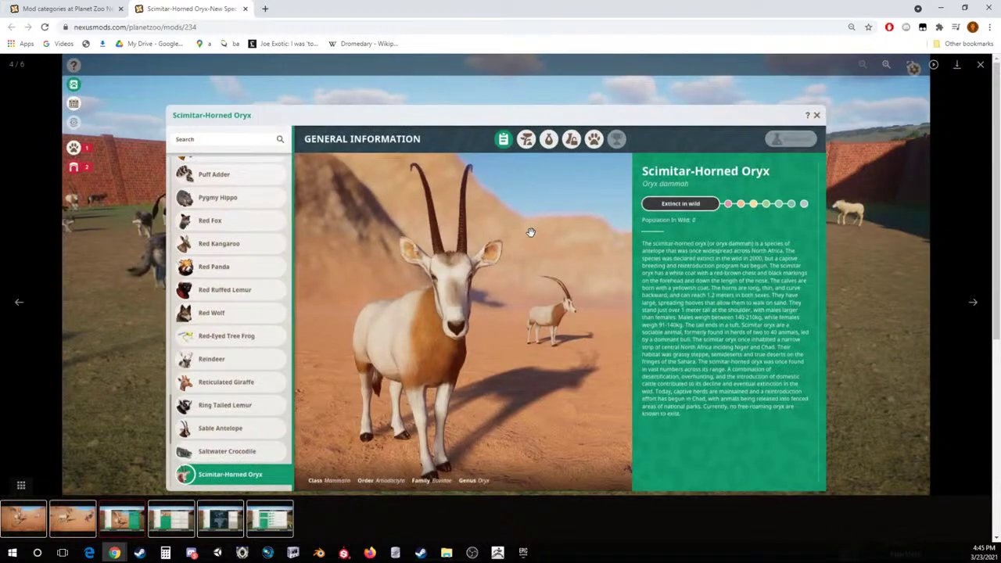
pyautogui.press('Right')
pyautogui.press('Right')
pyautogui.press('Right')
pyautogui.press('Left')
pyautogui.press('Left')
pyautogui.press('Left')
pyautogui.press('Left')
pyautogui.press('Left')
pyautogui.press('Left')
pyautogui.press('Left')
pyautogui.press('Left')
pyautogui.press('Left')
pyautogui.press('Left')
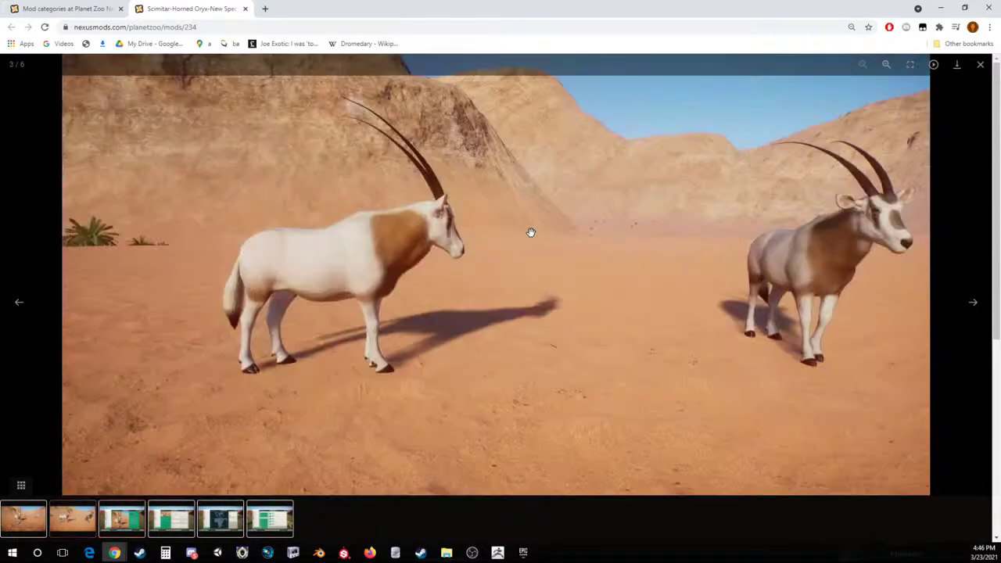
# Close the oryx gallery and its tab, look over the Animals mod list, and switch back to ZBrush.
pyautogui.click(982, 66)
pyautogui.hotkey('ctrl', 'w')
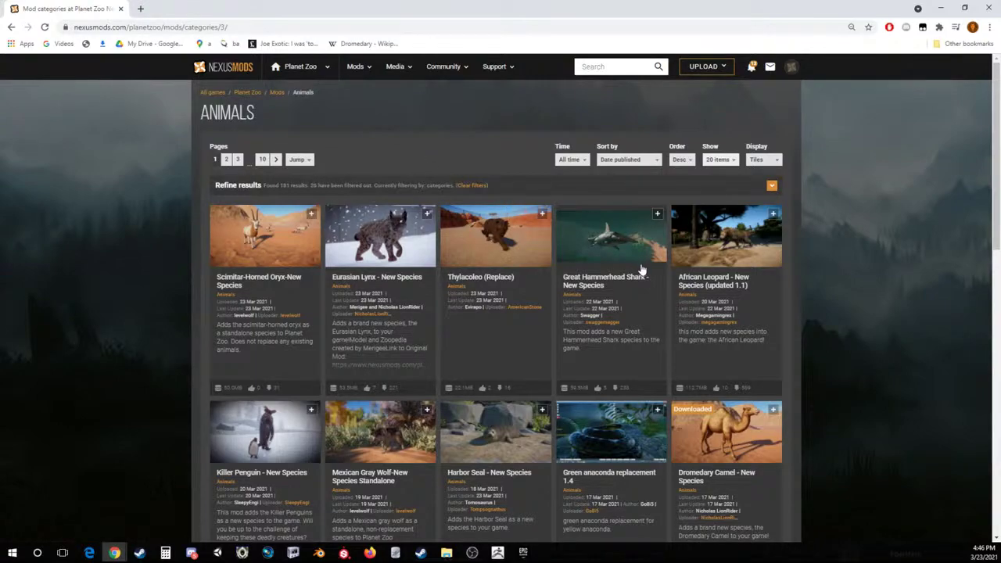
pyautogui.scroll(-1, 608, 237)
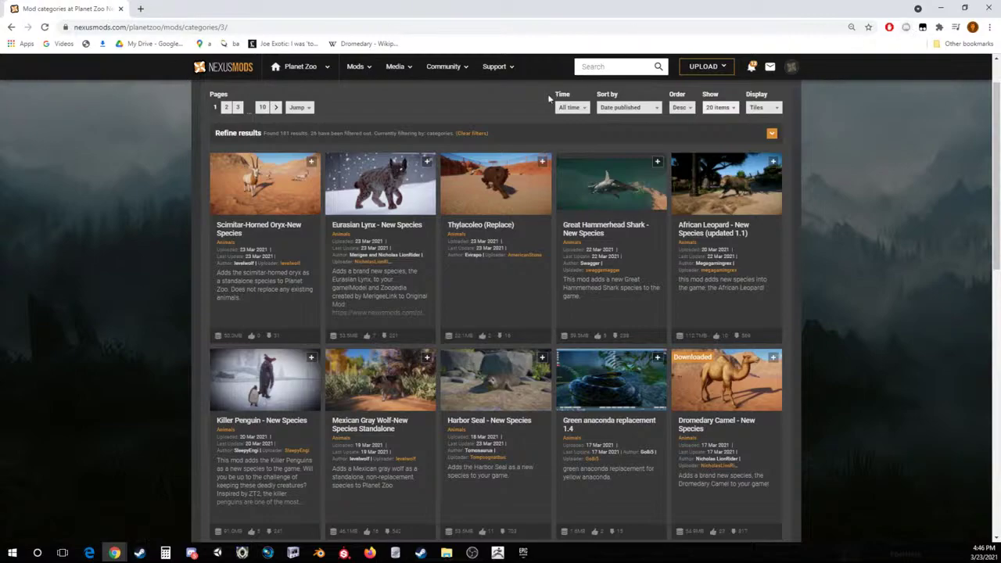
pyautogui.click(268, 27)
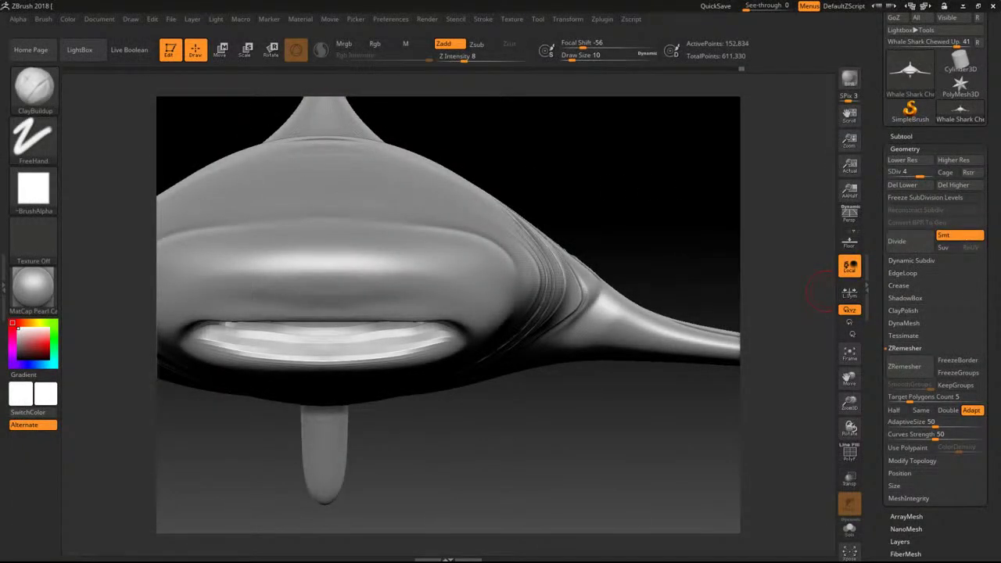
pyautogui.hotkey('alt', 'Tab')
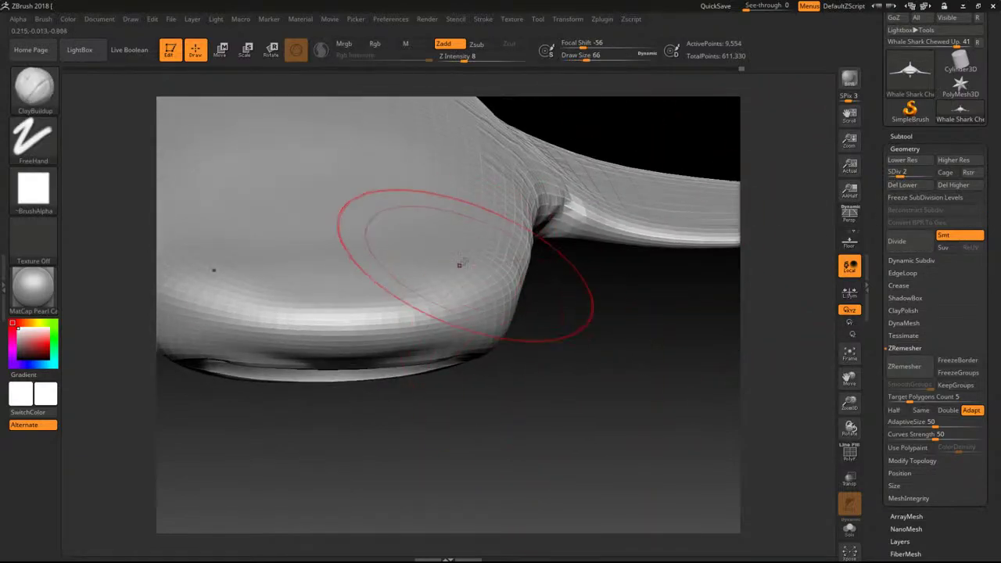
# Set the shark mesh to subdivision level 5 and inspect the head and mouth from the side and below.
pyautogui.moveTo(468, 240)
pyautogui.keyDown('shift'); pyautogui.mouseDown()
pyautogui.moveTo(443, 236)
pyautogui.moveTo(459, 237)
pyautogui.mouseUp(); pyautogui.keyUp('shift')
pyautogui.hotkey('ctrl', 'z')
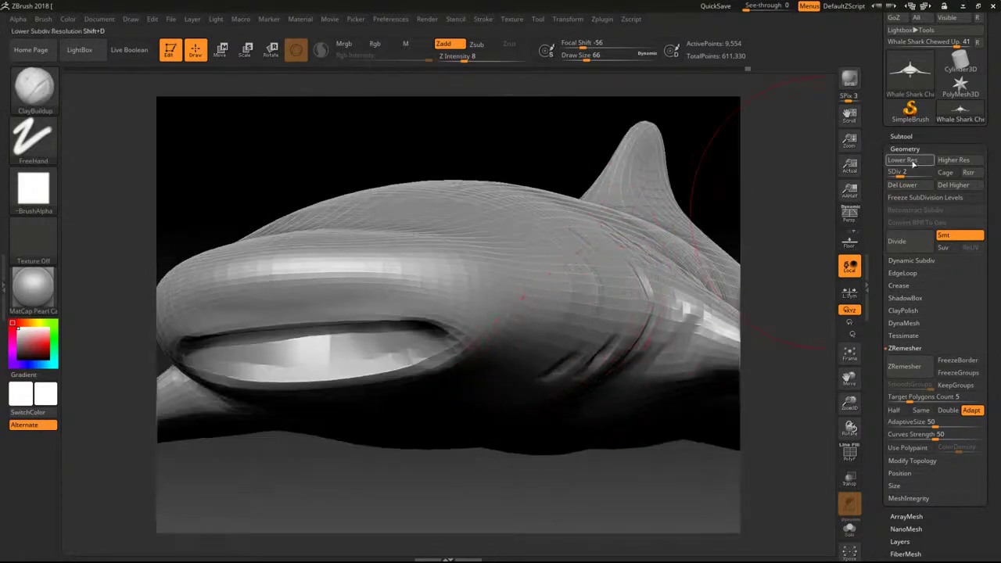
pyautogui.moveTo(905, 171); pyautogui.dragTo(932, 172)
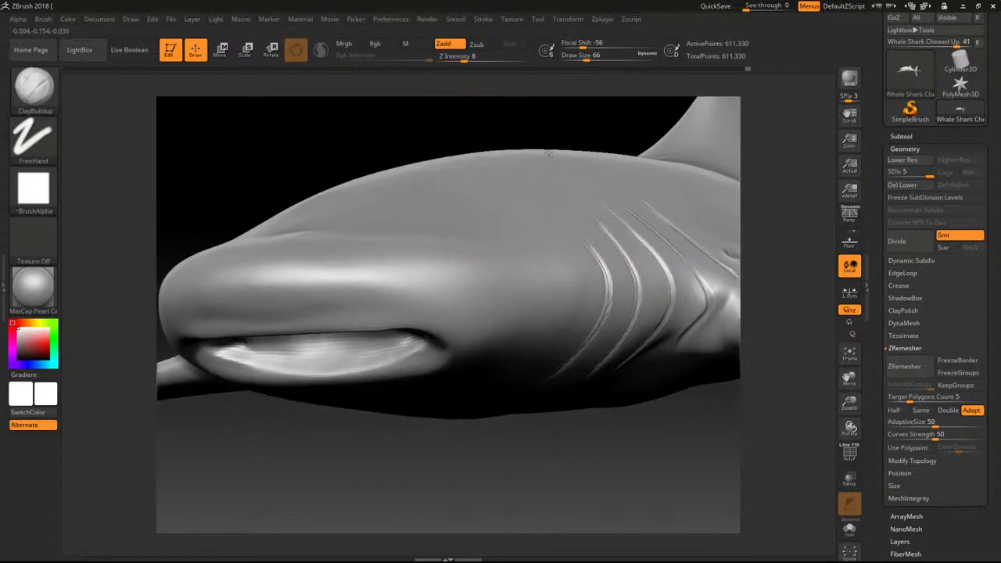
pyautogui.moveTo(549, 152); pyautogui.dragTo(512, 149, button='right')
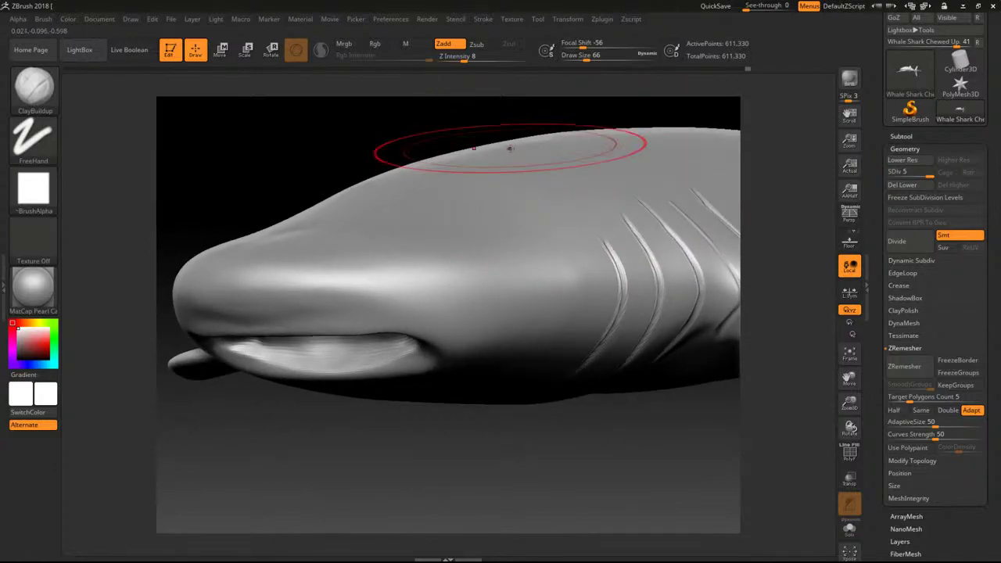
pyautogui.moveTo(504, 140); pyautogui.dragTo(253, 127)
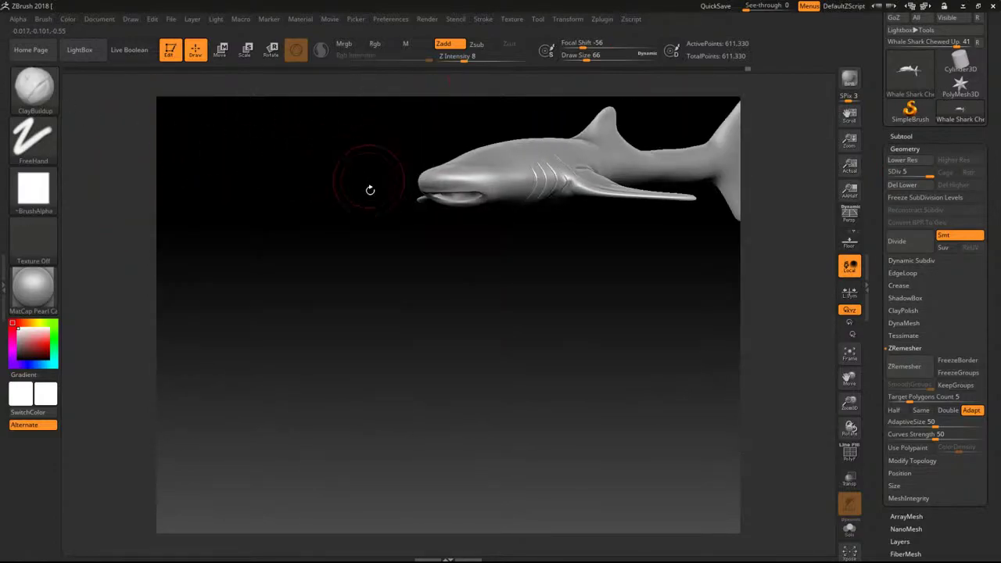
pyautogui.moveTo(371, 191); pyautogui.dragTo(305, 327)
pyautogui.keyDown('alt'); pyautogui.moveTo(275, 282); pyautogui.dragTo(470, 299); pyautogui.keyUp('alt')
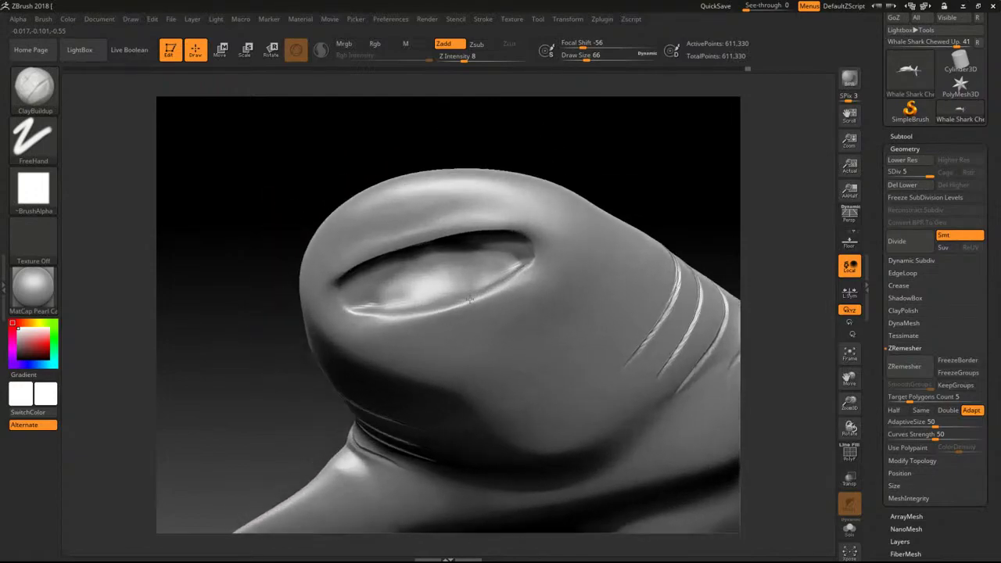
# Set the mesh to subdivision level 4, then build up and smooth the mouth's interior with ClayBuildup at draw size 9.
pyautogui.click(923, 177)
pyautogui.press('b')
pyautogui.press('c')
pyautogui.press('b')
pyautogui.press('[')
pyautogui.press('[')
pyautogui.press('[')
pyautogui.press('[')
pyautogui.press('[')
pyautogui.press('[')
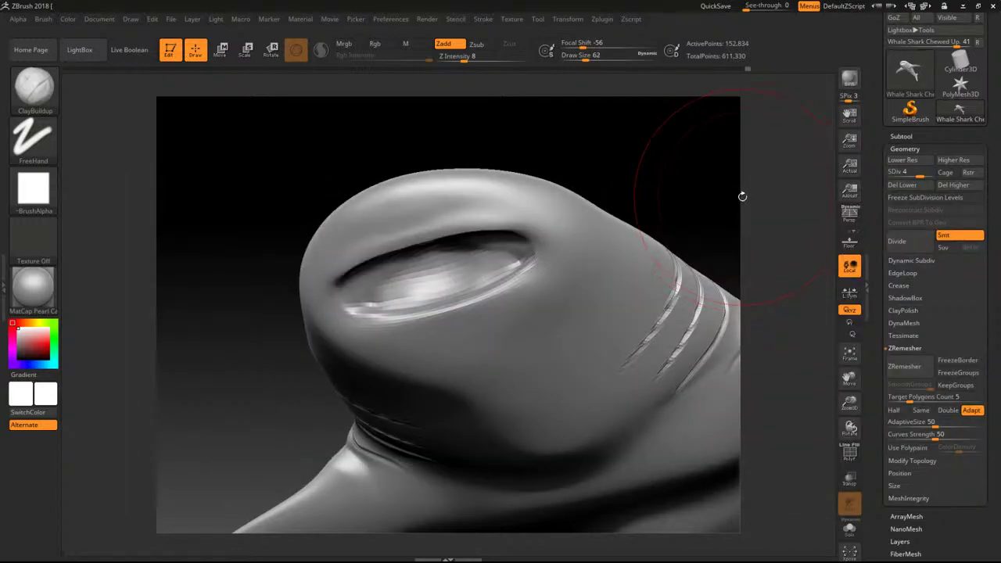
pyautogui.moveTo(352, 308)
pyautogui.mouseDown()
pyautogui.moveTo(378, 269)
pyautogui.moveTo(449, 256)
pyautogui.mouseUp()
pyautogui.moveTo(415, 289)
pyautogui.keyDown('shift'); pyautogui.mouseDown()
pyautogui.moveTo(440, 280)
pyautogui.moveTo(426, 278)
pyautogui.moveTo(423, 263)
pyautogui.moveTo(480, 251)
pyautogui.mouseUp(); pyautogui.keyUp('shift')
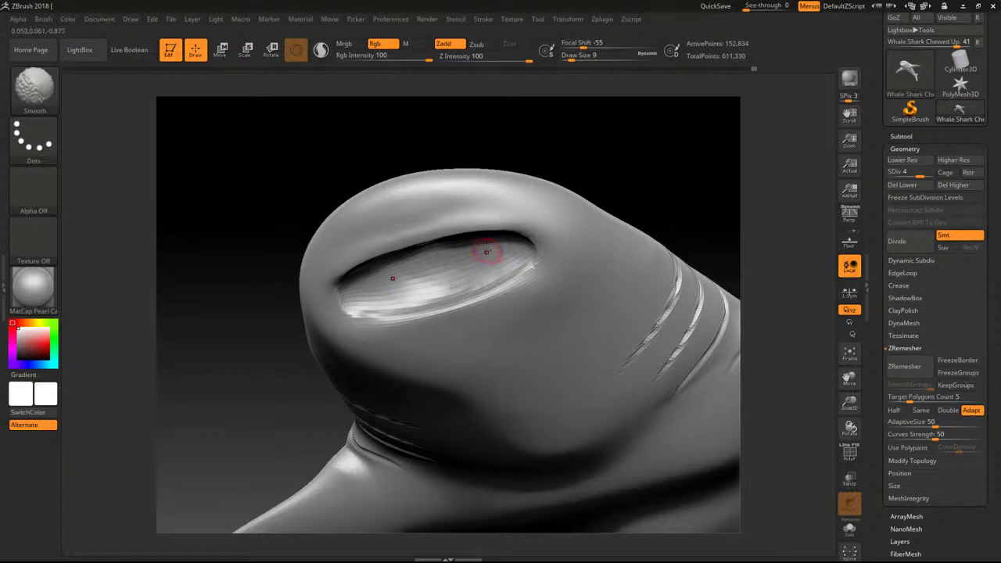
# Build up the lower lip at draw size 18 and smooth it together with the upper lip near the mouth's corner.
pyautogui.moveTo(642, 164)
pyautogui.mouseDown()
pyautogui.moveTo(639, 139)
pyautogui.moveTo(514, 199)
pyautogui.mouseUp()
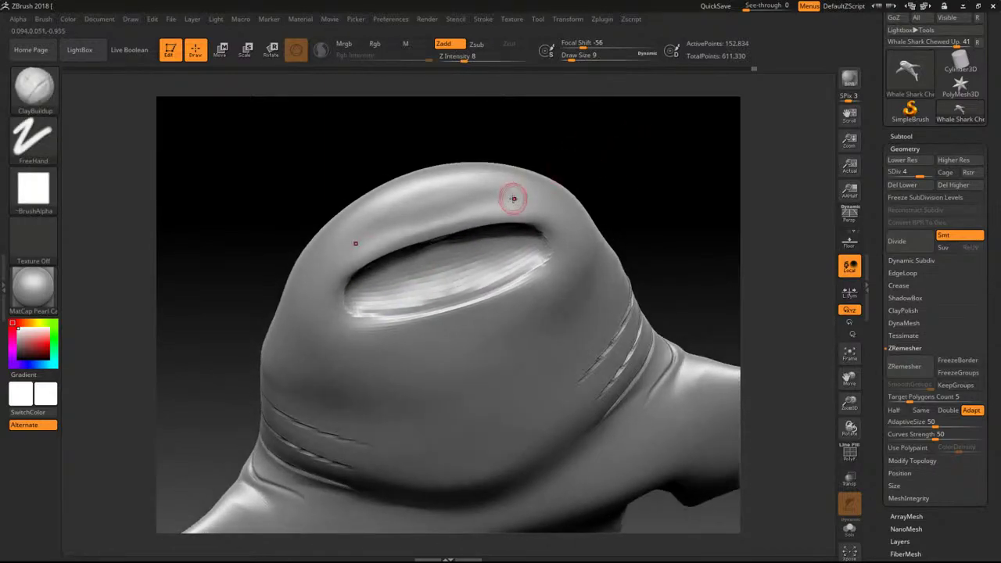
pyautogui.press(']')
pyautogui.moveTo(349, 313)
pyautogui.mouseDown()
pyautogui.moveTo(412, 327)
pyautogui.moveTo(461, 314)
pyautogui.mouseUp()
pyautogui.keyDown('shift'); pyautogui.moveTo(371, 333); pyautogui.dragTo(447, 323); pyautogui.keyUp('shift')
pyautogui.moveTo(628, 208)
pyautogui.mouseDown()
pyautogui.moveTo(665, 239)
pyautogui.moveTo(640, 180)
pyautogui.mouseUp()
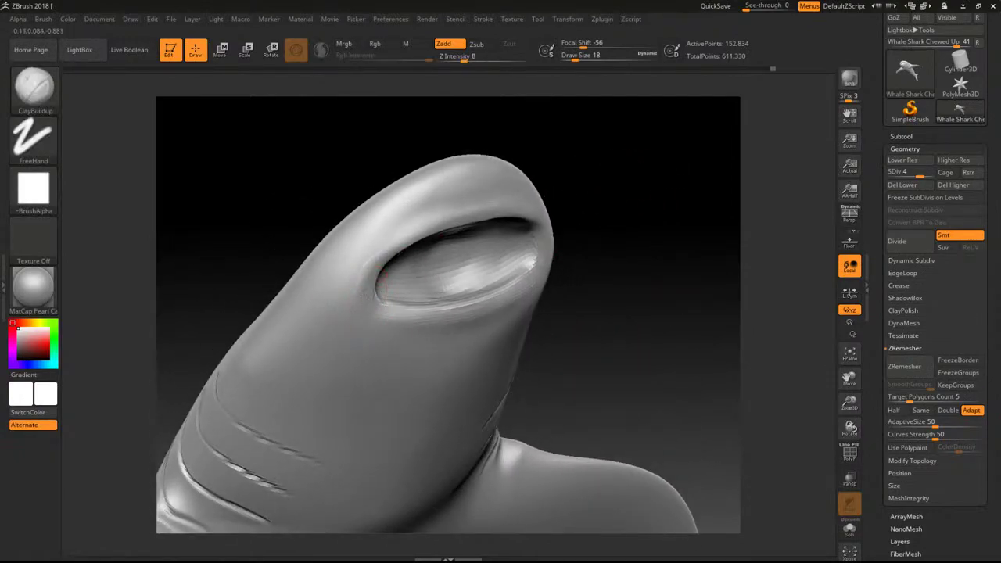
pyautogui.keyDown('shift'); pyautogui.moveTo(418, 240); pyautogui.dragTo(371, 265); pyautogui.keyUp('shift')
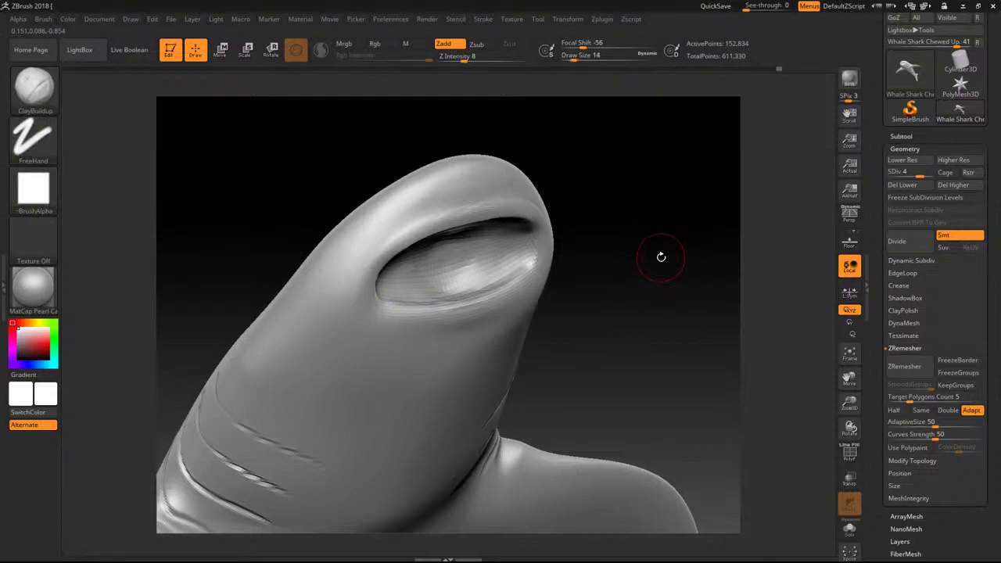
# Build up the inside of the mouth along the lower lip with ClayBuildup at draw size 14.
pyautogui.moveTo(449, 289); pyautogui.dragTo(513, 266)
pyautogui.moveTo(517, 264); pyautogui.dragTo(444, 315, button='right')
pyautogui.moveTo(374, 297)
pyautogui.mouseDown()
pyautogui.moveTo(404, 315)
pyautogui.moveTo(368, 310)
pyautogui.moveTo(391, 284)
pyautogui.moveTo(486, 271)
pyautogui.moveTo(438, 280)
pyautogui.mouseUp()
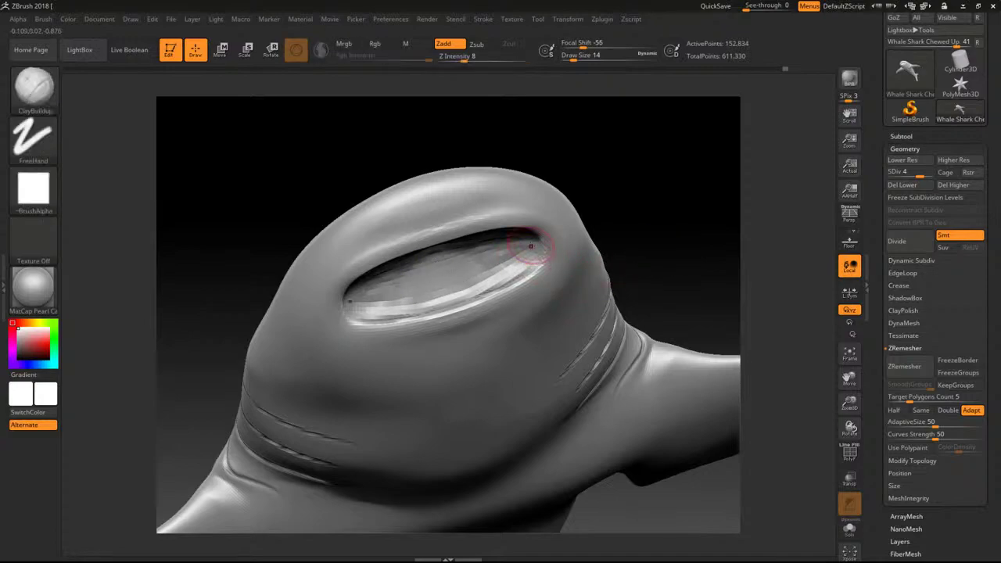
pyautogui.moveTo(654, 195)
pyautogui.keyDown('alt'); pyautogui.mouseDown(button='right')
pyautogui.moveTo(703, 244)
pyautogui.moveTo(561, 236)
pyautogui.moveTo(542, 270)
pyautogui.moveTo(572, 255)
pyautogui.moveTo(581, 286)
pyautogui.moveTo(549, 322)
pyautogui.moveTo(579, 376)
pyautogui.moveTo(585, 350)
pyautogui.moveTo(587, 460)
pyautogui.mouseUp(button='right'); pyautogui.keyUp('alt')
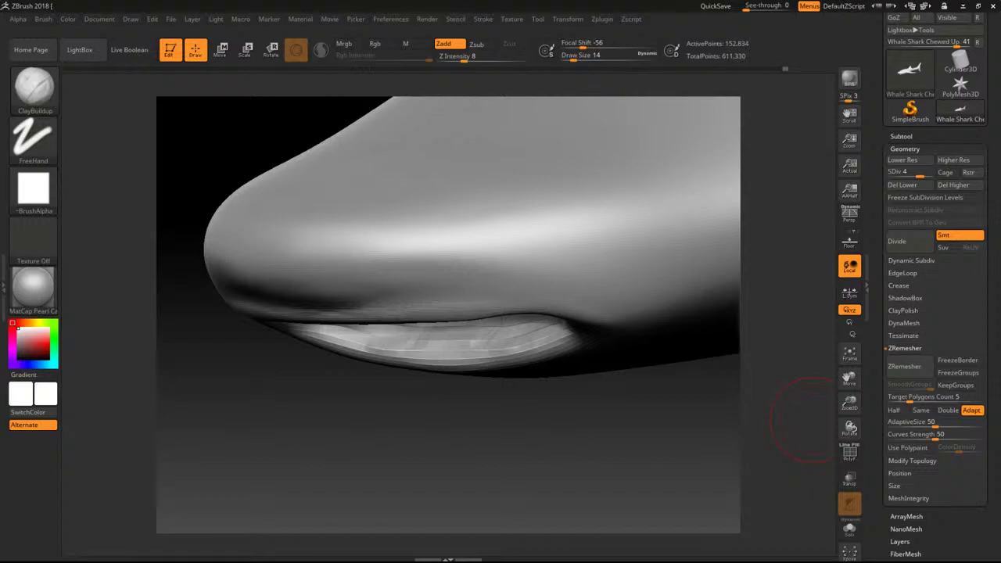
# Examine whale shark reference photos in Chrome, open the Business Insider image, and return to ZBrush.
pyautogui.moveTo(1000, 329); pyautogui.dragTo(349, 140)
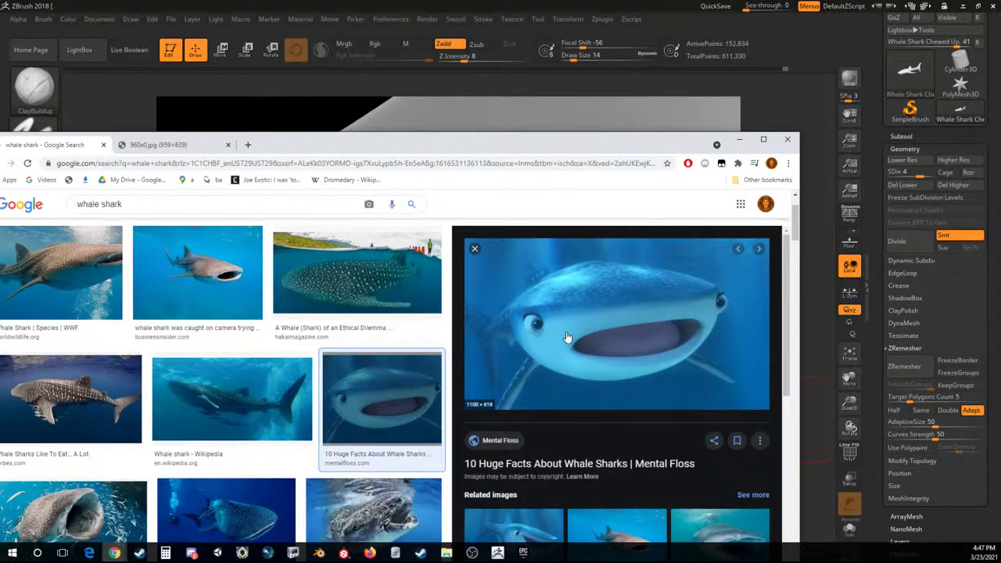
pyautogui.click(763, 139)
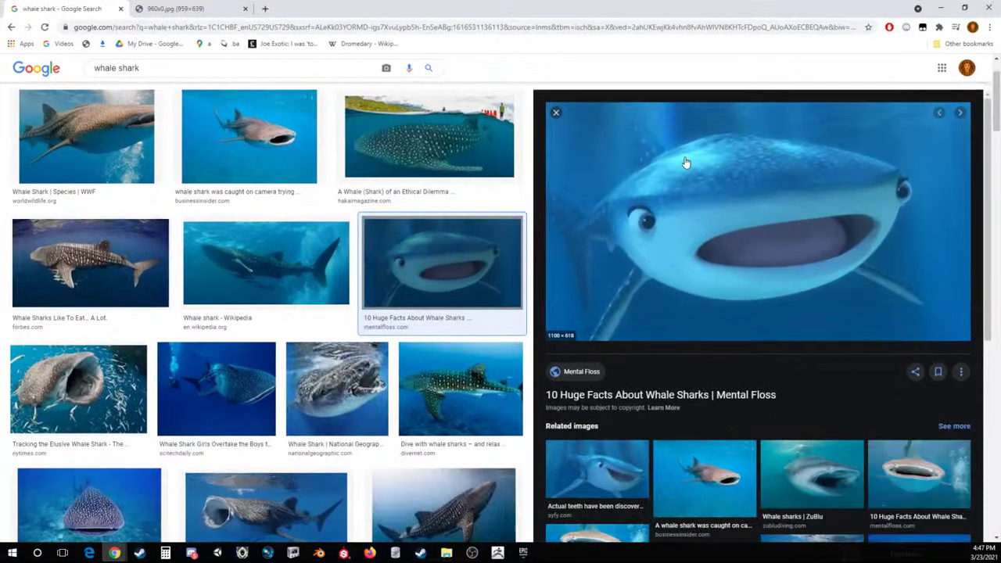
pyautogui.scroll(-1, 696, 430)
pyautogui.click(714, 422)
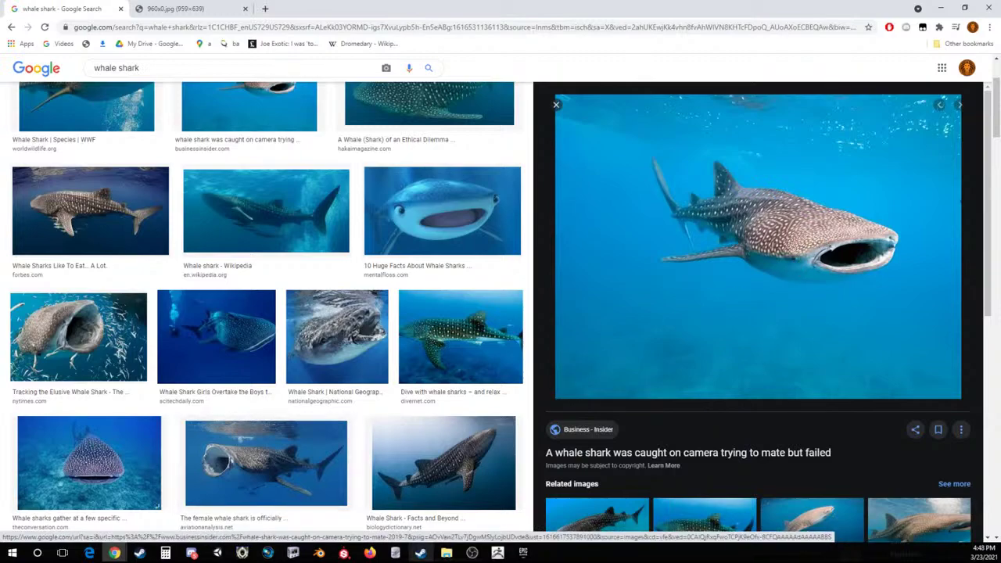
pyautogui.moveTo(498, 552)
pyautogui.click(493, 516)
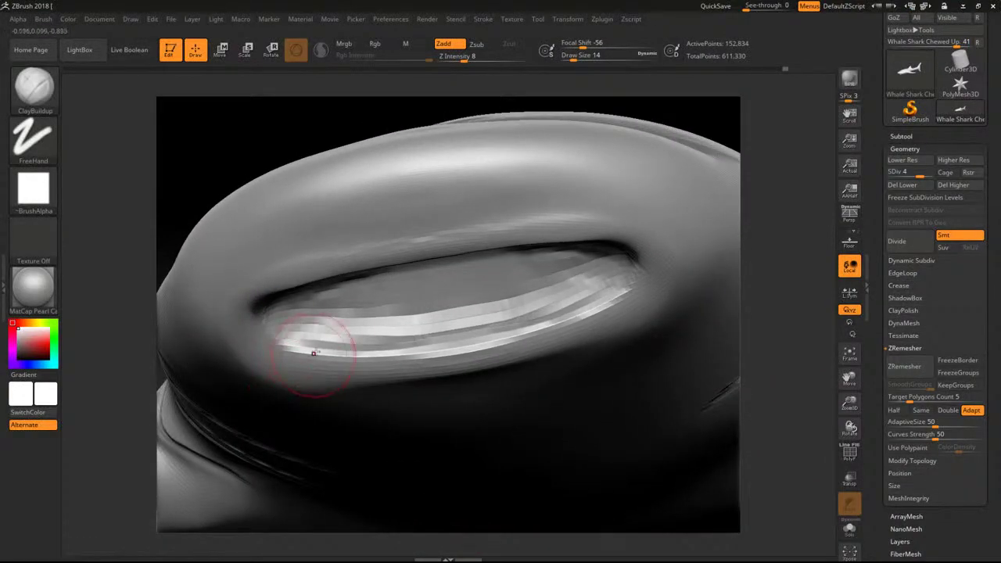
# Add a symmetrical pair of small nostril pits above the upper lip with ClayBuildup at draw size 3.
pyautogui.press('b')
pyautogui.press('c')
pyautogui.press('b')
pyautogui.press('[')
pyautogui.press('[')
pyautogui.press('[')
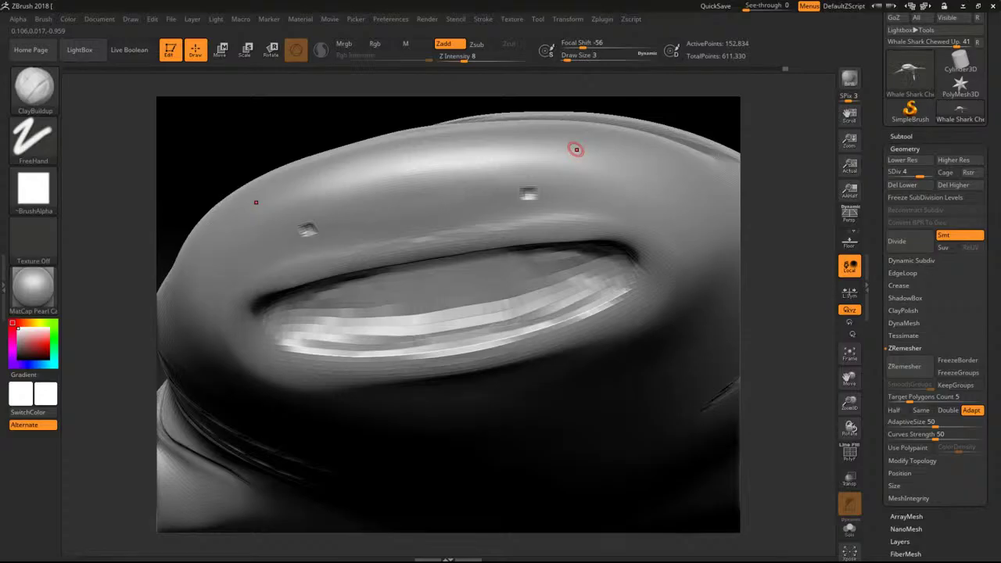
# Check the whale shark reference, try a small eye mark on the side of the head, and undo it.
pyautogui.hotkey('alt', 'Tab')
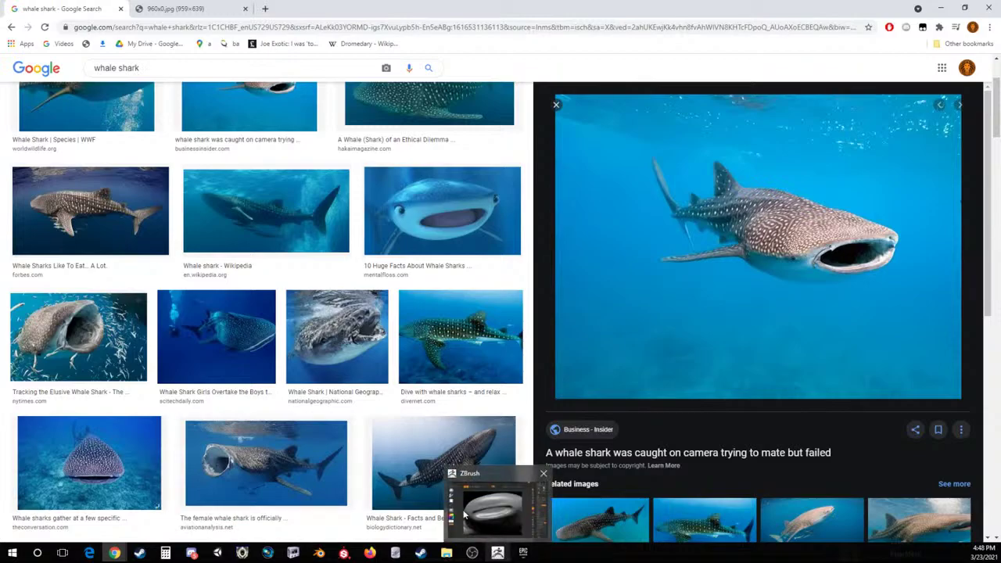
pyautogui.click(497, 553)
pyautogui.moveTo(346, 119); pyautogui.dragTo(275, 121)
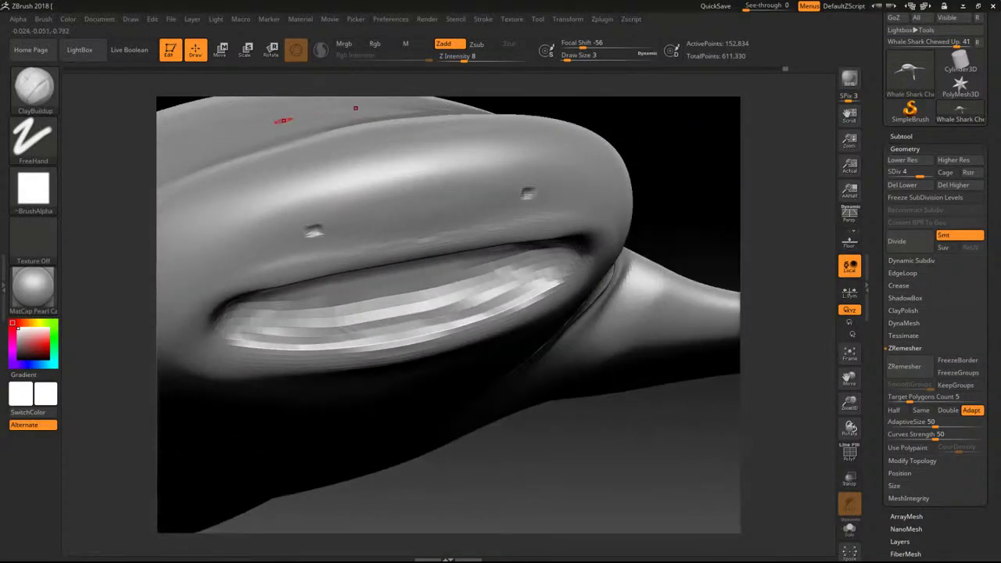
pyautogui.keyDown('alt'); pyautogui.moveTo(572, 444); pyautogui.dragTo(714, 381); pyautogui.keyUp('alt')
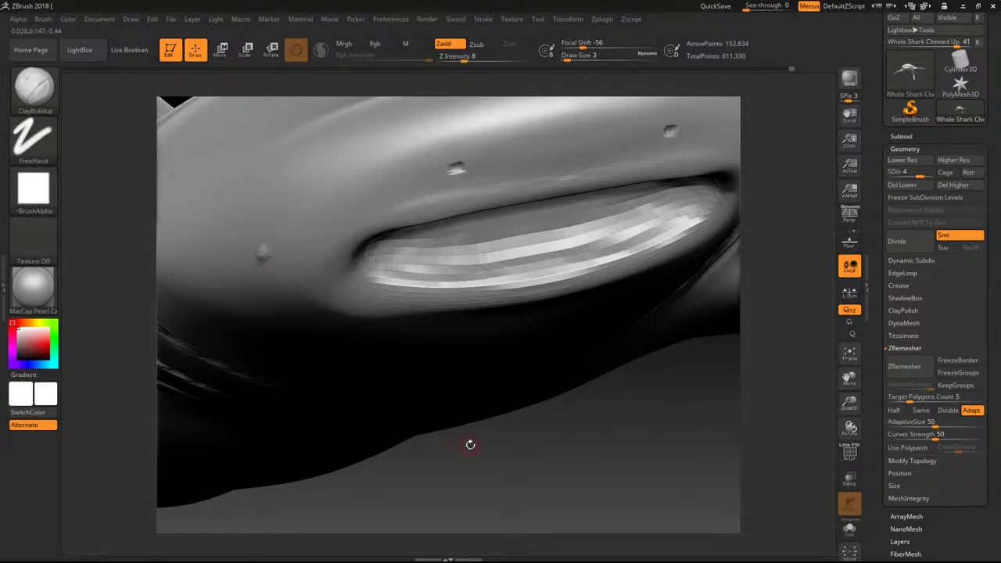
pyautogui.hotkey('ctrl', 'z')
pyautogui.hotkey('alt', 'Tab')
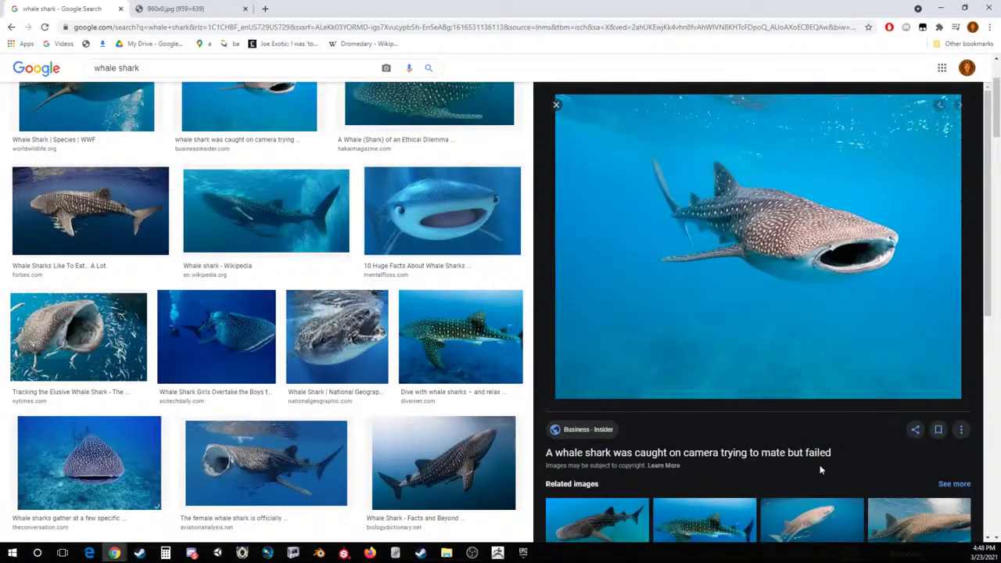
pyautogui.hotkey('alt', 'Tab')
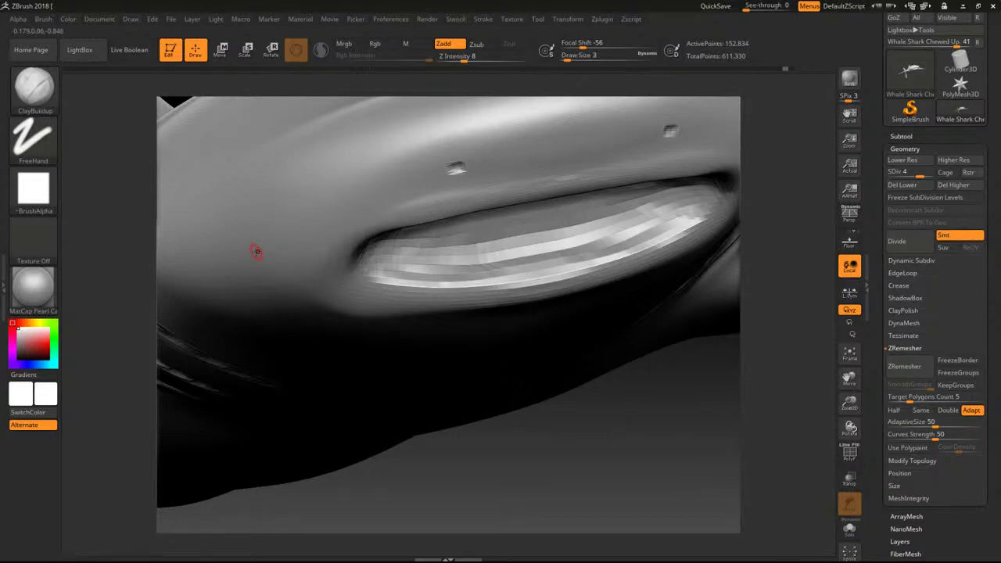
# Smooth the side of the head behind the mouth at draw size 18 and form a small round eye there at draw size 8.
pyautogui.keyDown('shift'); pyautogui.moveTo(462, 180); pyautogui.dragTo(474, 170); pyautogui.keyUp('shift')
pyautogui.keyDown('shift'); pyautogui.moveTo(438, 471); pyautogui.dragTo(472, 458); pyautogui.keyUp('shift')
pyautogui.keyDown('alt'); pyautogui.moveTo(371, 446); pyautogui.dragTo(462, 337); pyautogui.keyUp('alt')
pyautogui.keyDown('alt'); pyautogui.moveTo(496, 410); pyautogui.dragTo(516, 452); pyautogui.keyUp('alt')
pyautogui.moveTo(517, 388); pyautogui.dragTo(493, 429)
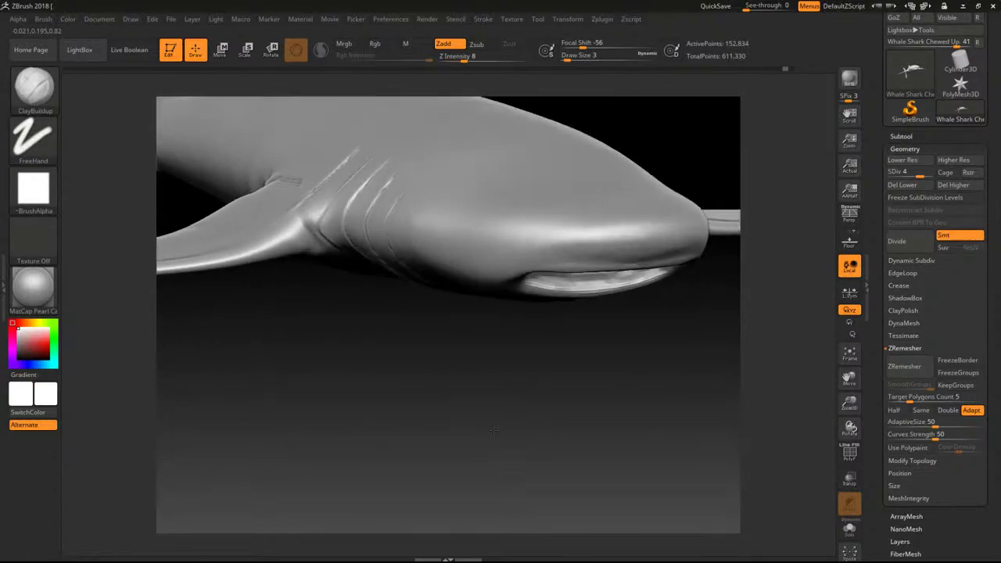
pyautogui.press(']')
pyautogui.press(']')
pyautogui.press(']')
pyautogui.moveTo(476, 246)
pyautogui.keyDown('shift'); pyautogui.mouseDown()
pyautogui.moveTo(457, 241)
pyautogui.moveTo(526, 246)
pyautogui.mouseUp(); pyautogui.keyUp('shift')
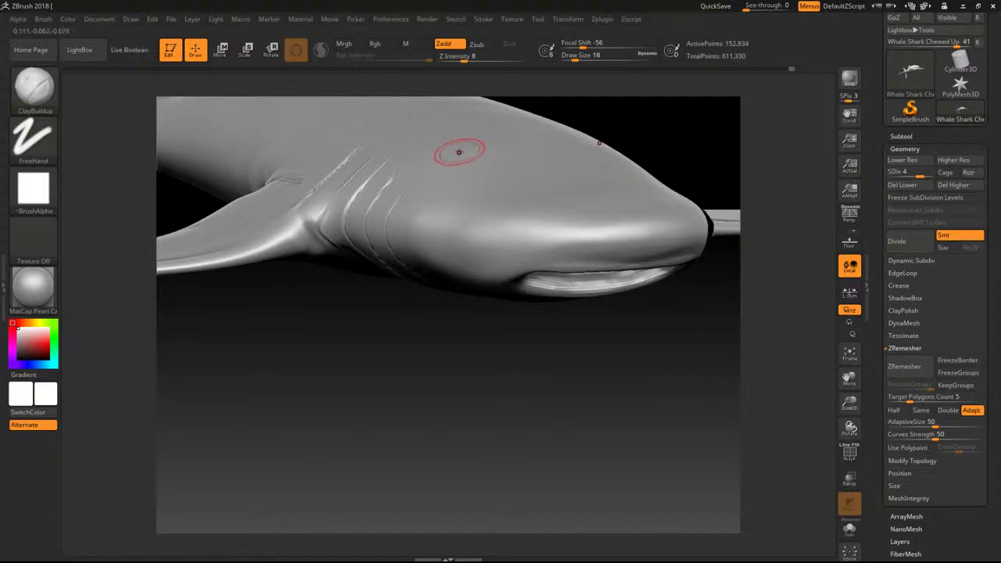
pyautogui.press('[')
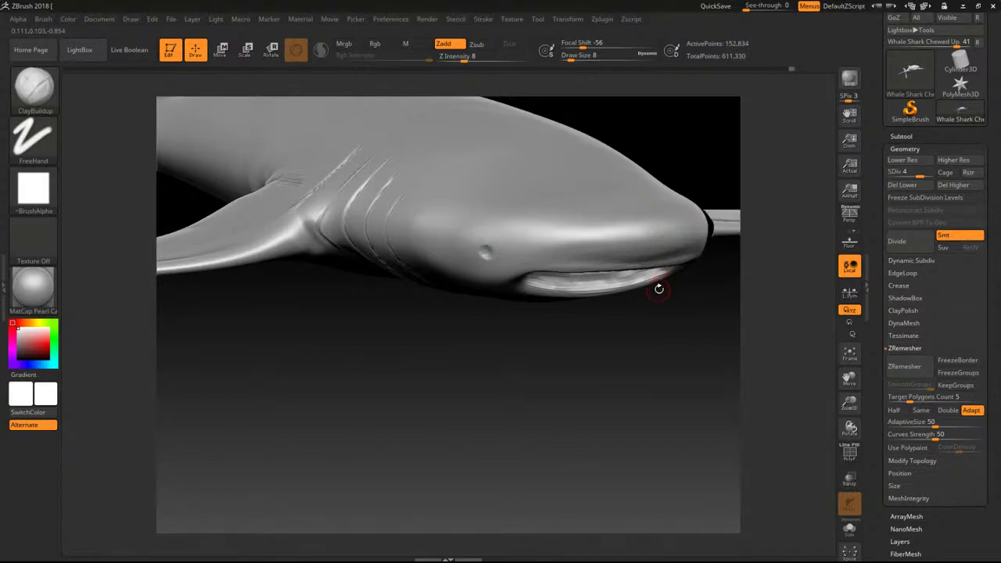
# Pull the upper lip's edge below the nostrils with the Move brush at draw size 8 and smooth it at draw size 14.
pyautogui.press('[')
pyautogui.moveTo(740, 176); pyautogui.dragTo(702, 110)
pyautogui.press('b')
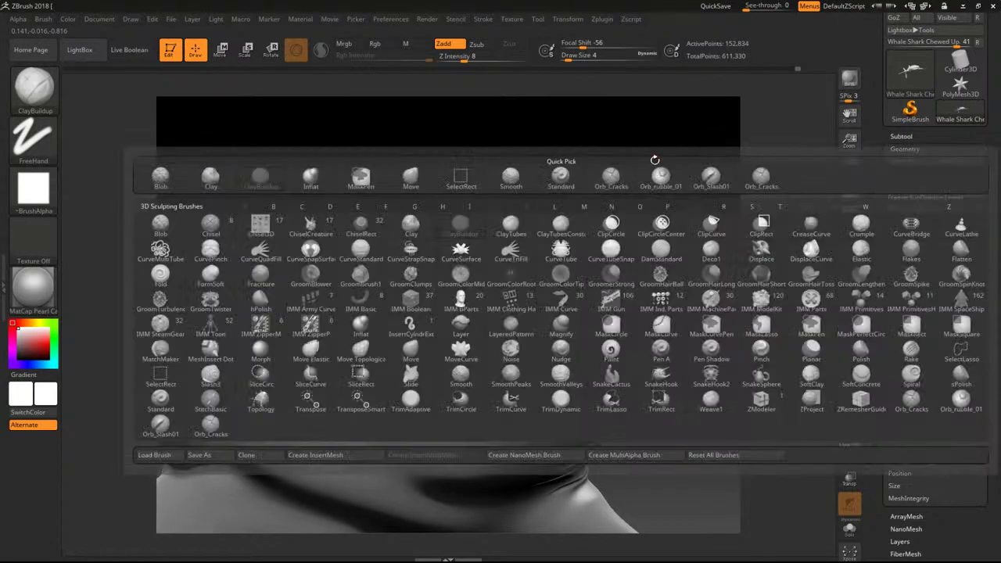
pyautogui.press('m')
pyautogui.press('v')
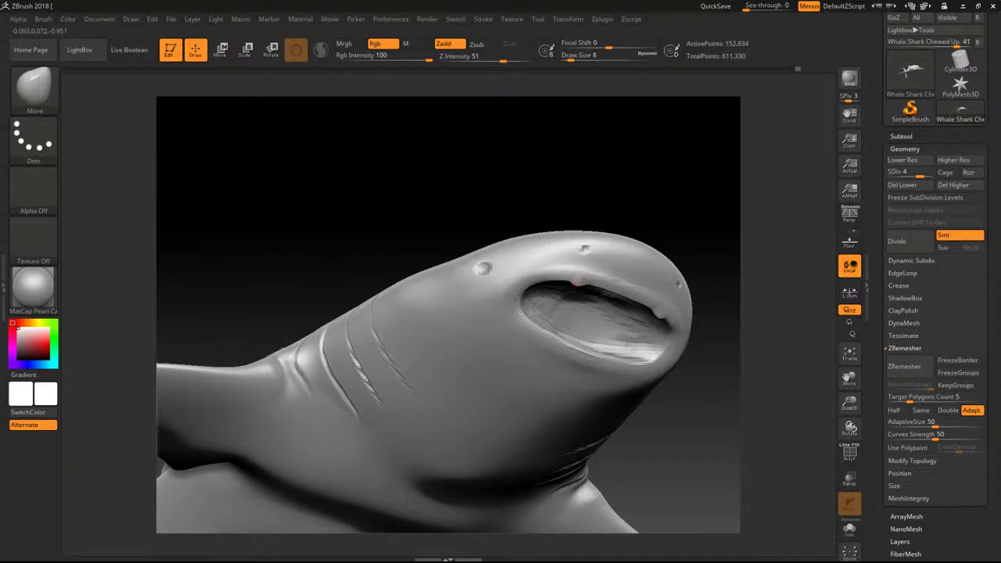
pyautogui.moveTo(582, 284); pyautogui.dragTo(582, 262)
pyautogui.press(']')
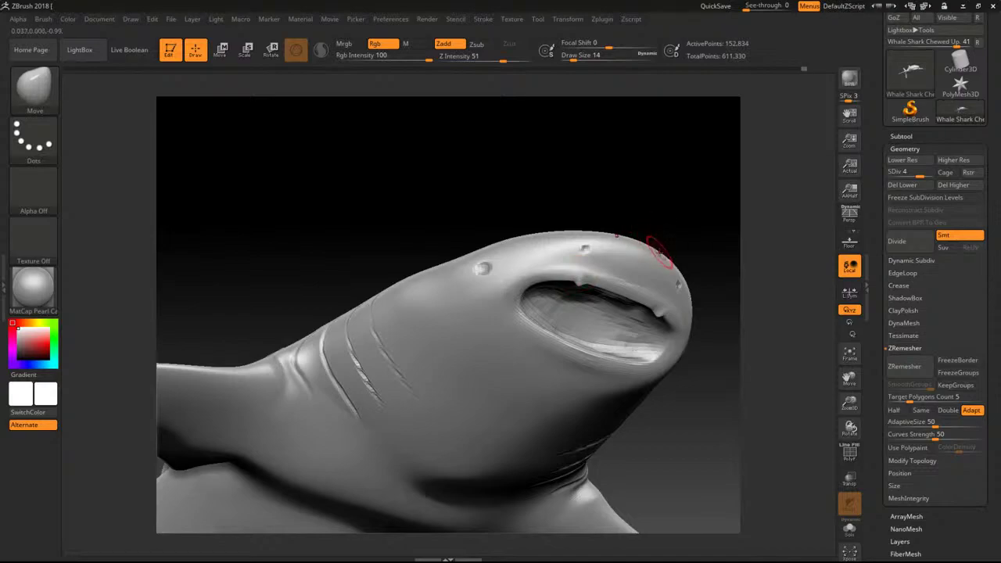
pyautogui.keyDown('shift'); pyautogui.moveTo(586, 271); pyautogui.dragTo(585, 276); pyautogui.keyUp('shift')
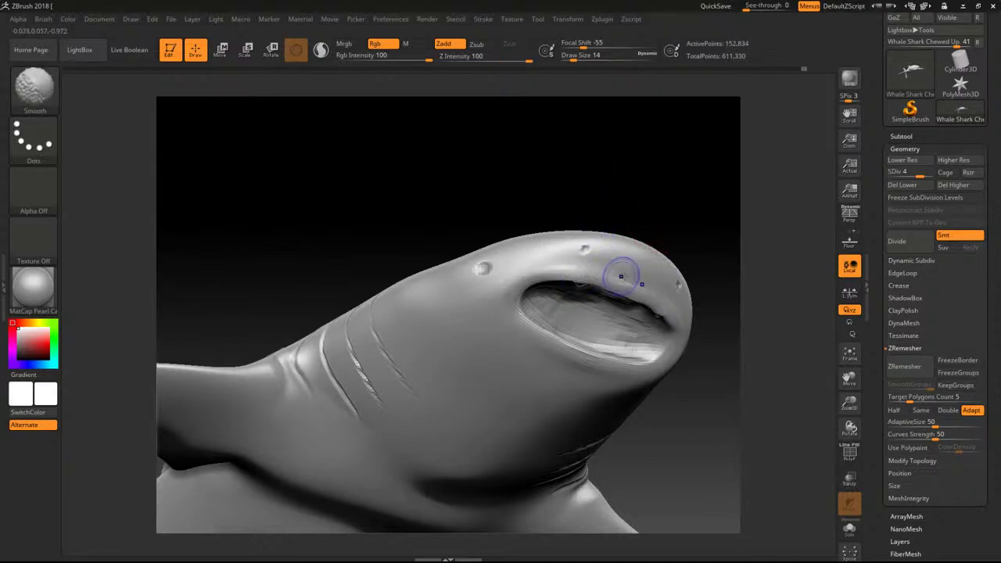
# Smooth the upper lip's surface below the nostril and the inside of the mouth at draw size 14.
pyautogui.keyDown('shift'); pyautogui.moveTo(586, 272); pyautogui.dragTo(623, 280); pyautogui.keyUp('shift')
pyautogui.moveTo(676, 198)
pyautogui.keyDown('alt'); pyautogui.mouseDown()
pyautogui.moveTo(333, 188)
pyautogui.moveTo(610, 252)
pyautogui.moveTo(545, 261)
pyautogui.moveTo(647, 208)
pyautogui.moveTo(649, 195)
pyautogui.moveTo(748, 372)
pyautogui.moveTo(656, 427)
pyautogui.moveTo(660, 416)
pyautogui.mouseUp(); pyautogui.keyUp('alt')
pyautogui.moveTo(562, 334)
pyautogui.keyDown('shift'); pyautogui.mouseDown()
pyautogui.moveTo(529, 310)
pyautogui.moveTo(556, 318)
pyautogui.mouseUp(); pyautogui.keyUp('shift')
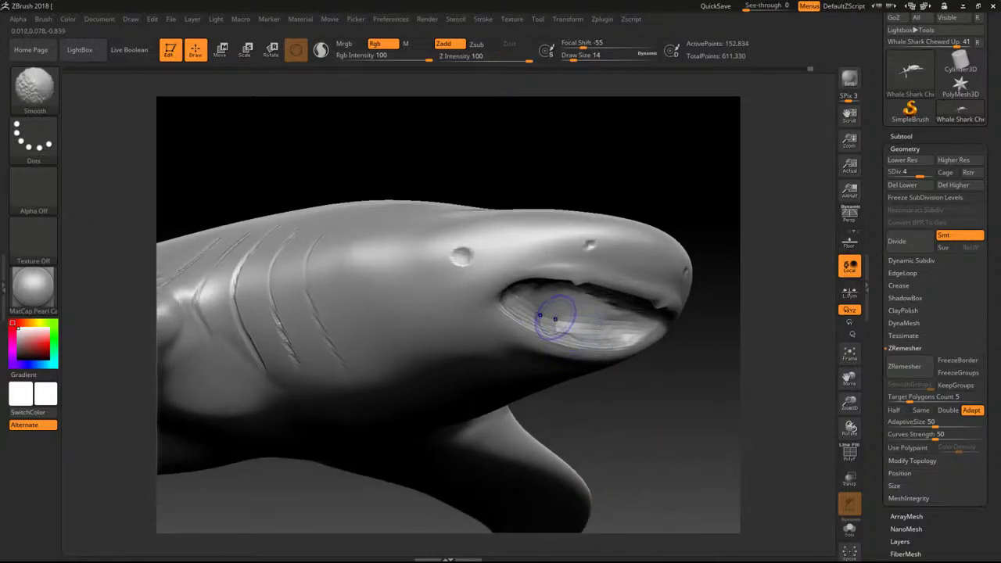
# Carve fine creases around the upper lip and the mouth corner with the Orb_Cracks brush at draw size 7.
pyautogui.press('shift')
pyautogui.press('b')
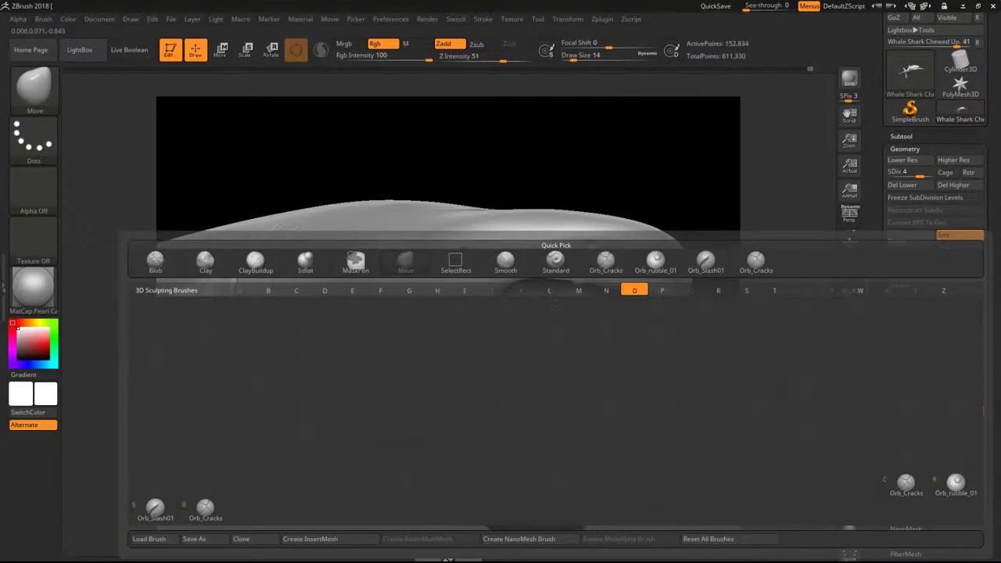
pyautogui.press('c')
pyautogui.press('[')
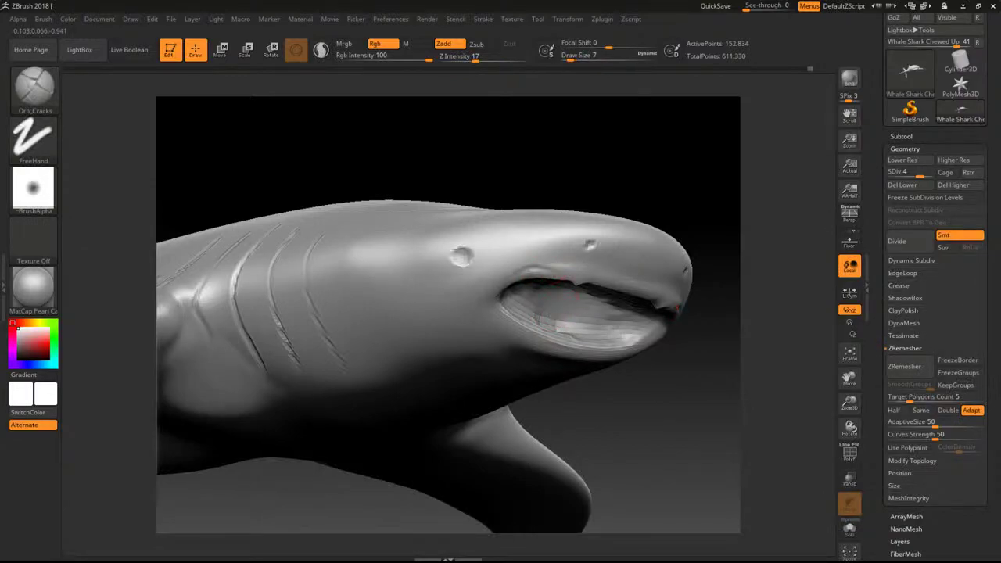
pyautogui.moveTo(621, 174); pyautogui.dragTo(632, 135)
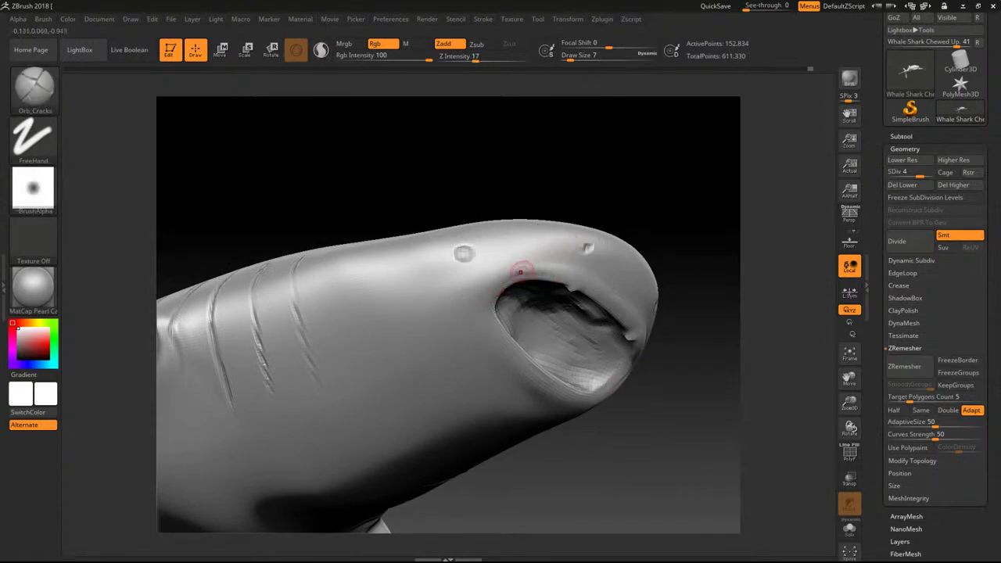
pyautogui.keyDown('shift'); pyautogui.moveTo(493, 295); pyautogui.dragTo(493, 307); pyautogui.keyUp('shift')
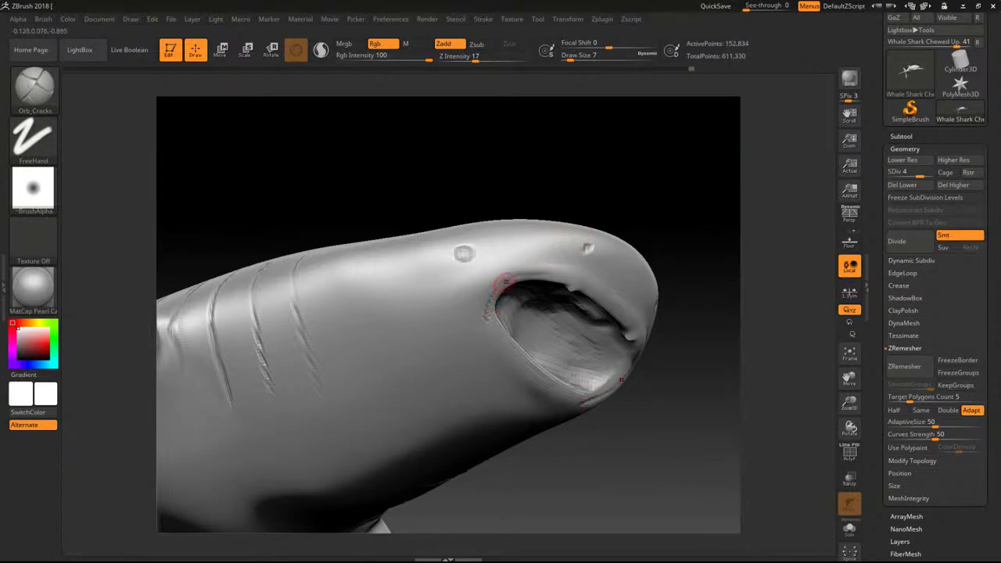
# Detail the nostril and carve a thin crease along the upper lip with Orb_Cracks at draw size 4.
pyautogui.keyDown('alt'); pyautogui.moveTo(639, 175); pyautogui.dragTo(417, 153); pyautogui.keyUp('alt')
pyautogui.keyDown('alt'); pyautogui.moveTo(580, 190); pyautogui.dragTo(417, 239); pyautogui.keyUp('alt')
pyautogui.keyDown('alt'); pyautogui.moveTo(422, 235); pyautogui.dragTo(501, 262); pyautogui.keyUp('alt')
pyautogui.keyDown('alt'); pyautogui.moveTo(540, 197); pyautogui.dragTo(477, 329); pyautogui.keyUp('alt')
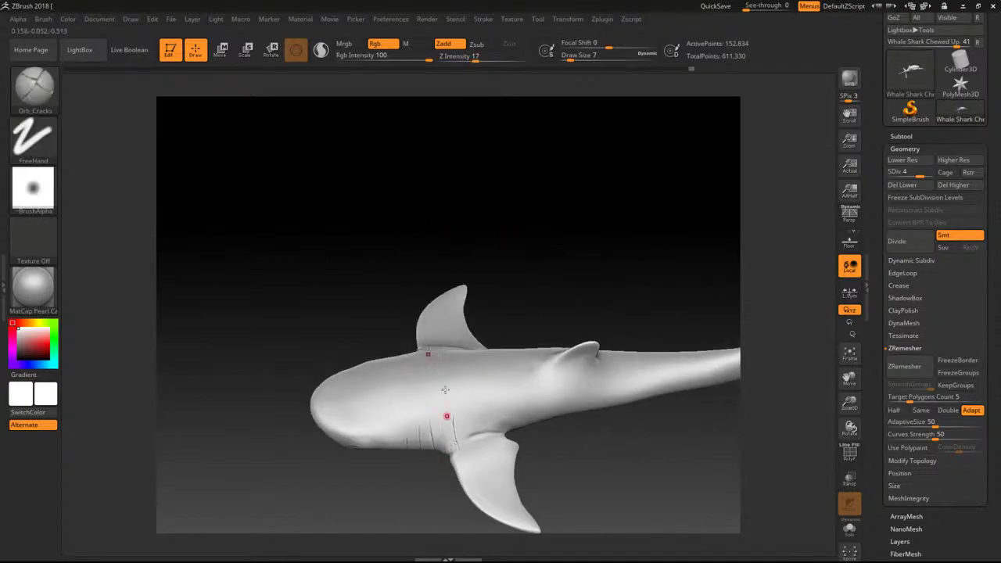
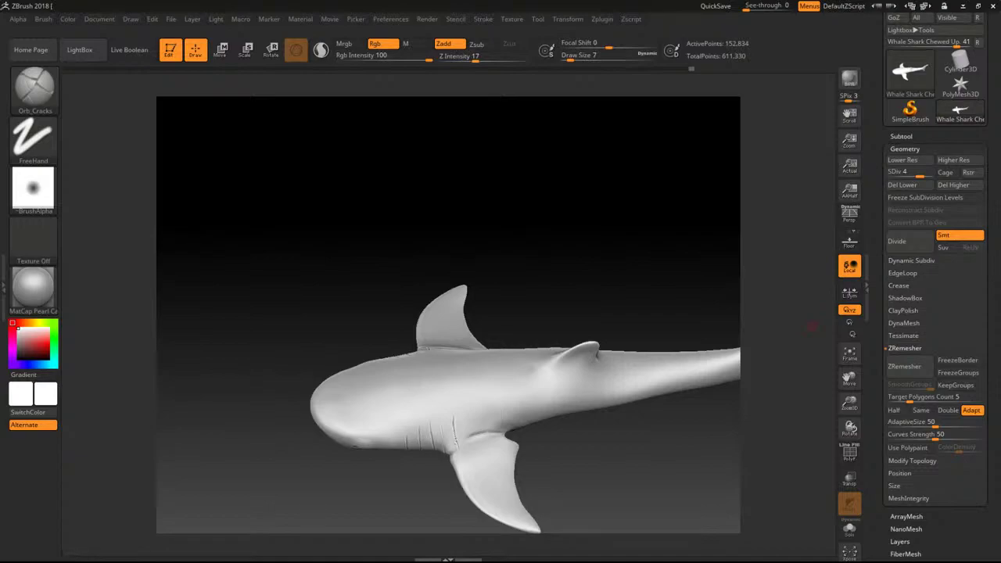
pyautogui.moveTo(357, 286); pyautogui.dragTo(714, 283)
pyautogui.press('[')
pyautogui.press('[')
pyautogui.press('[')
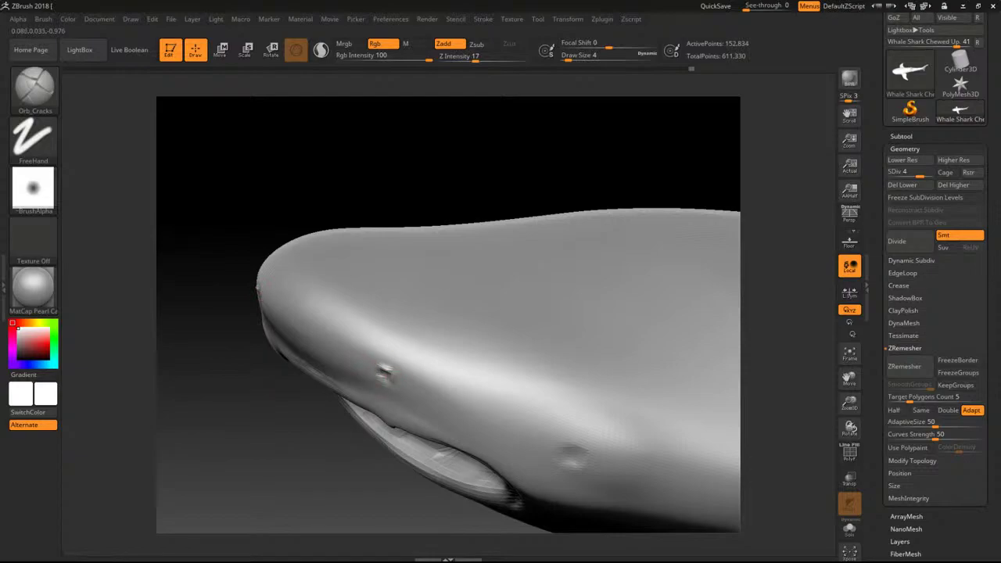
pyautogui.click(382, 368)
pyautogui.moveTo(469, 156)
pyautogui.mouseDown()
pyautogui.moveTo(431, 177)
pyautogui.moveTo(403, 162)
pyautogui.moveTo(394, 183)
pyautogui.moveTo(501, 219)
pyautogui.moveTo(470, 230)
pyautogui.moveTo(496, 290)
pyautogui.moveTo(501, 282)
pyautogui.mouseUp()
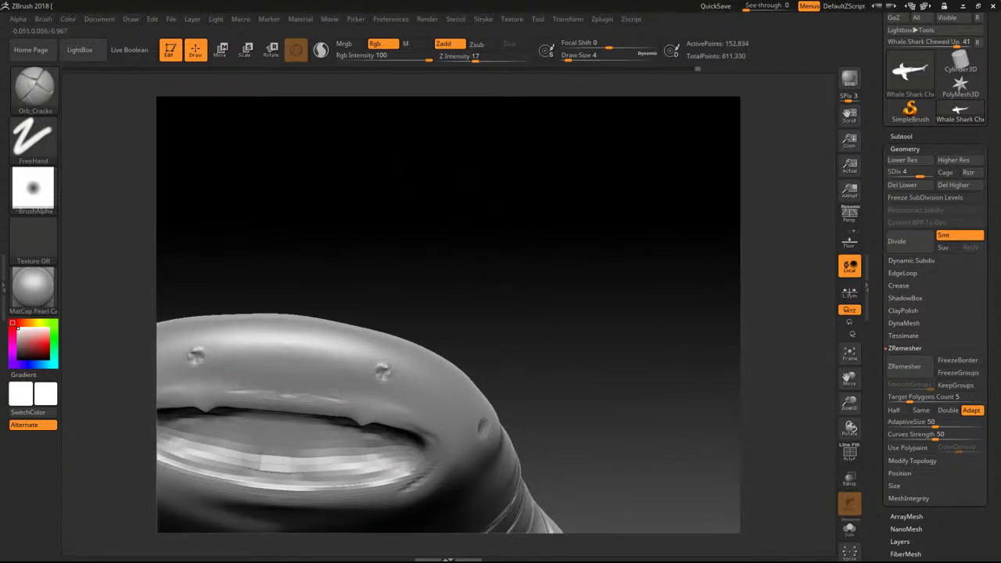
pyautogui.moveTo(253, 393); pyautogui.dragTo(342, 405)
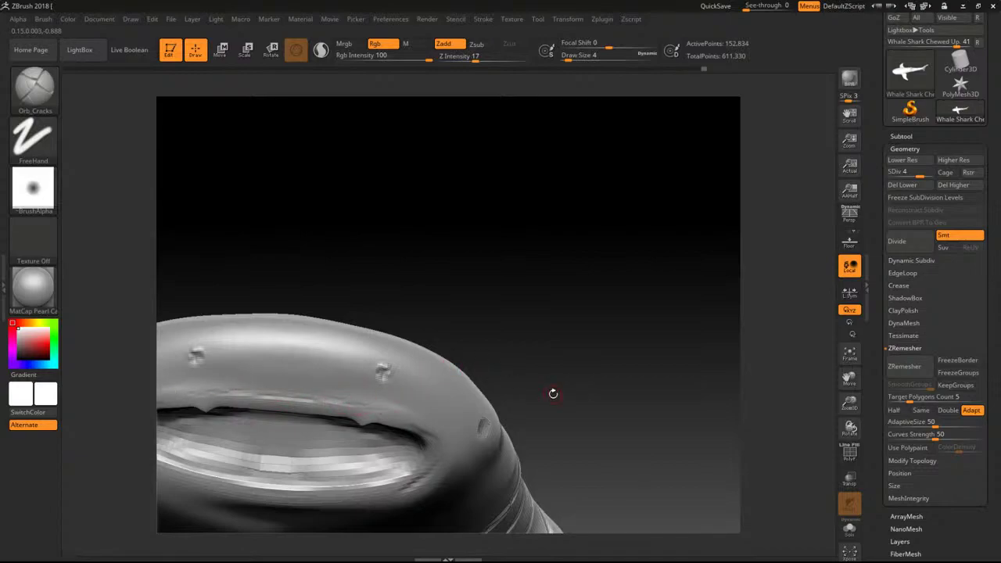
# Switch to the browser and examine several caiman lizard photos in the Google image results.
pyautogui.press('f')
pyautogui.moveTo(523, 353); pyautogui.dragTo(499, 330)
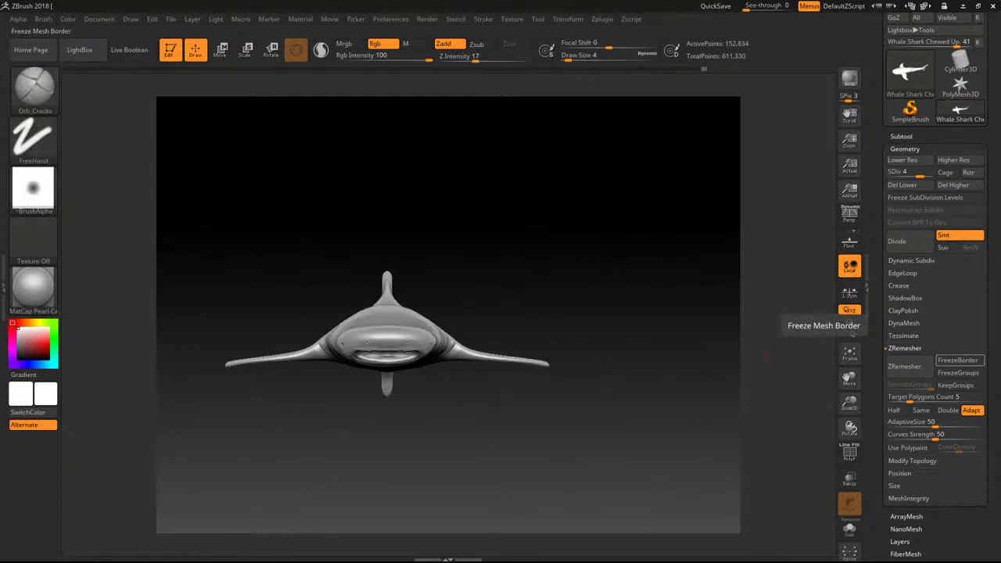
pyautogui.moveTo(1000, 360); pyautogui.dragTo(215, 0)
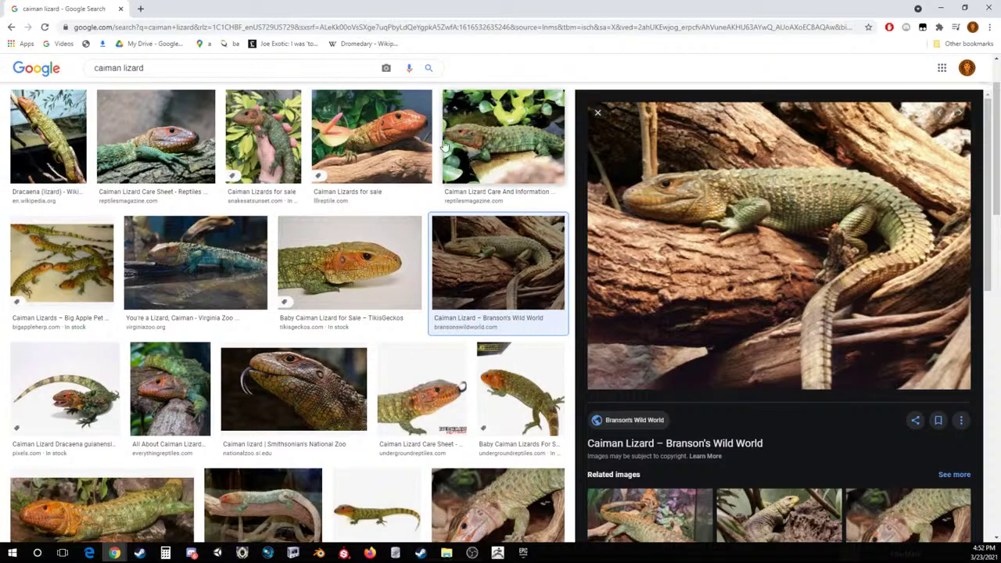
pyautogui.click(404, 146)
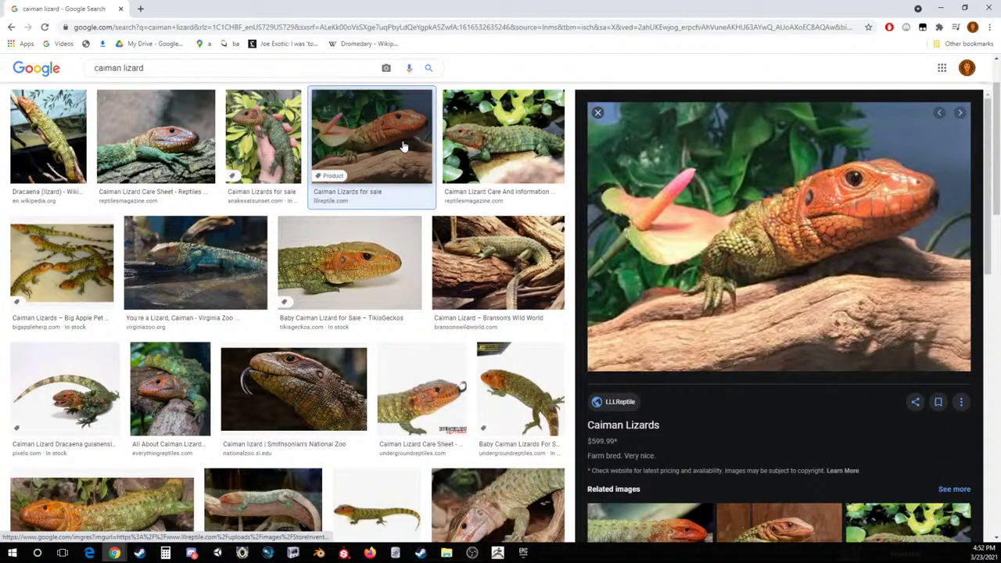
pyautogui.click(343, 296)
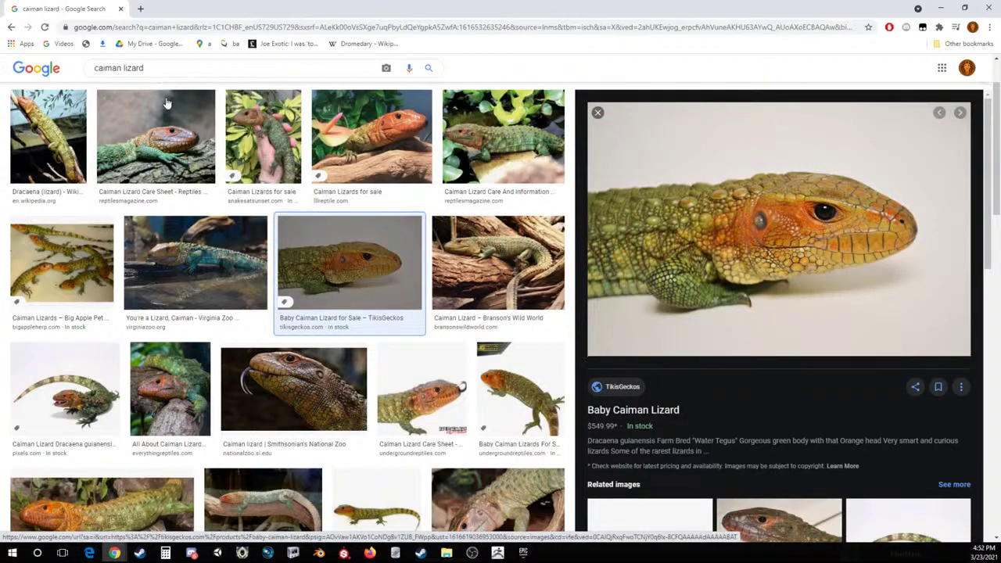
pyautogui.click(82, 140)
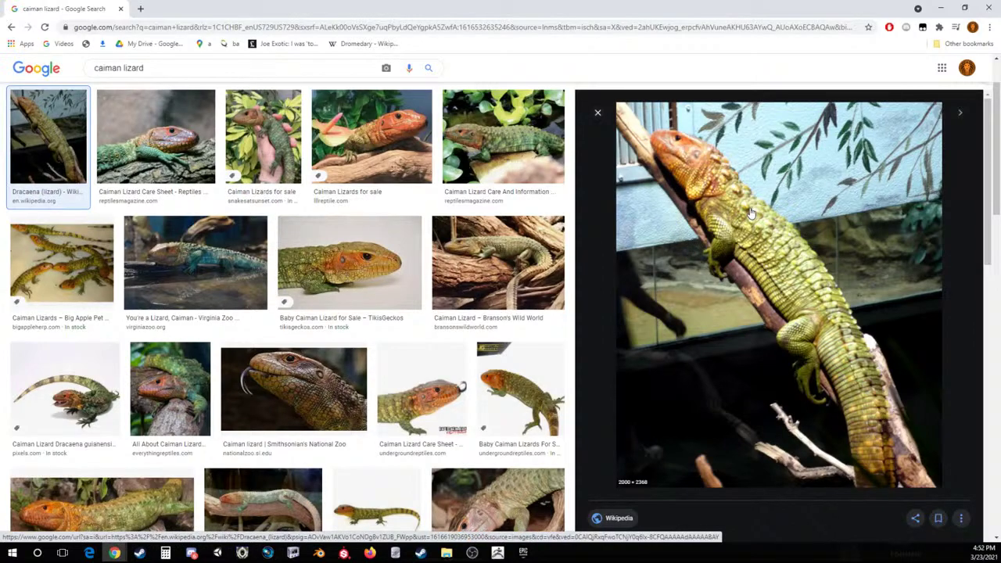
pyautogui.click(121, 10)
# Pull in the dorsal fin's trailing edge below its tip with the Move brush and smooth it at draw size 34.
pyautogui.moveTo(472, 245); pyautogui.dragTo(529, 242)
pyautogui.keyDown('alt'); pyautogui.moveTo(573, 169); pyautogui.dragTo(231, 214); pyautogui.keyUp('alt')
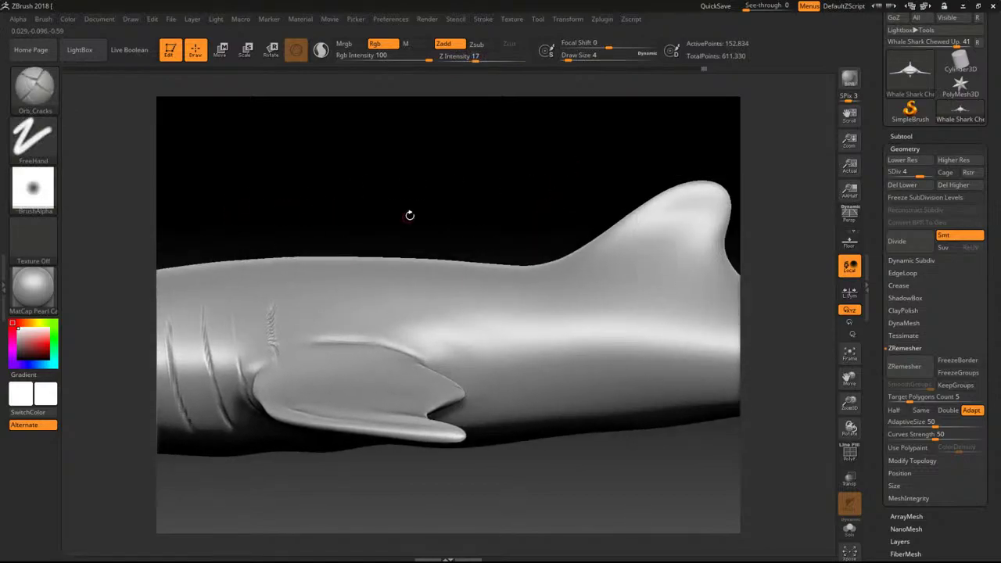
pyautogui.keyDown('alt'); pyautogui.moveTo(440, 197); pyautogui.dragTo(240, 250); pyautogui.keyUp('alt')
pyautogui.press('b')
pyautogui.press('m')
pyautogui.press('v')
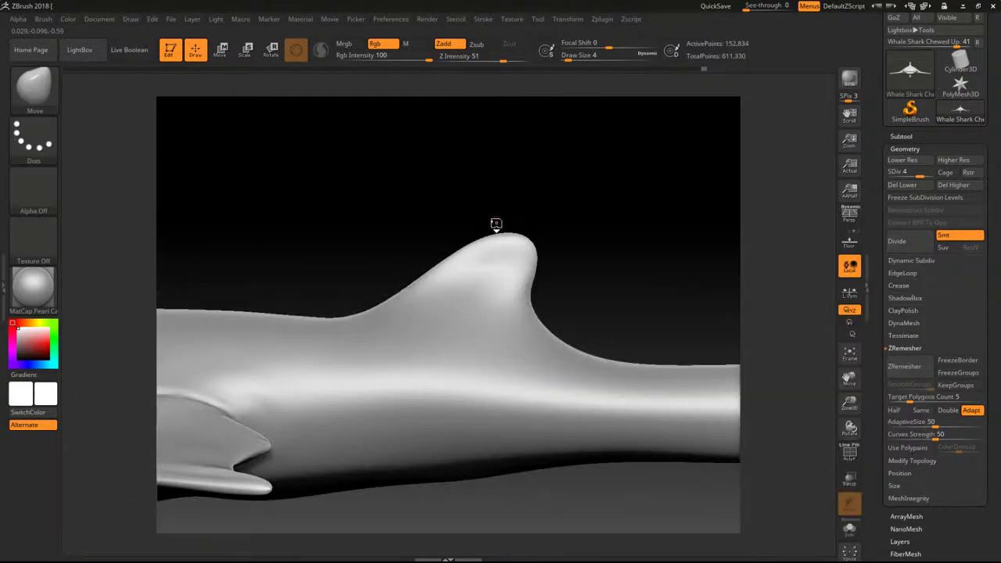
pyautogui.press(']')
pyautogui.press(']')
pyautogui.press(']')
pyautogui.press(']')
pyautogui.press(']')
pyautogui.moveTo(538, 268); pyautogui.dragTo(519, 267)
pyautogui.press('[')
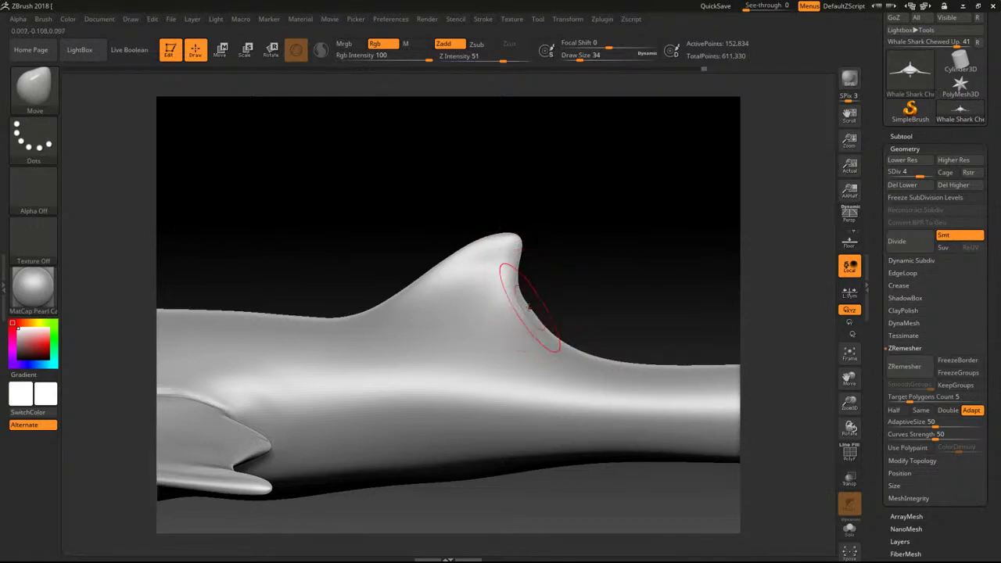
pyautogui.keyDown('shift'); pyautogui.moveTo(529, 308); pyautogui.dragTo(508, 259); pyautogui.keyUp('shift')
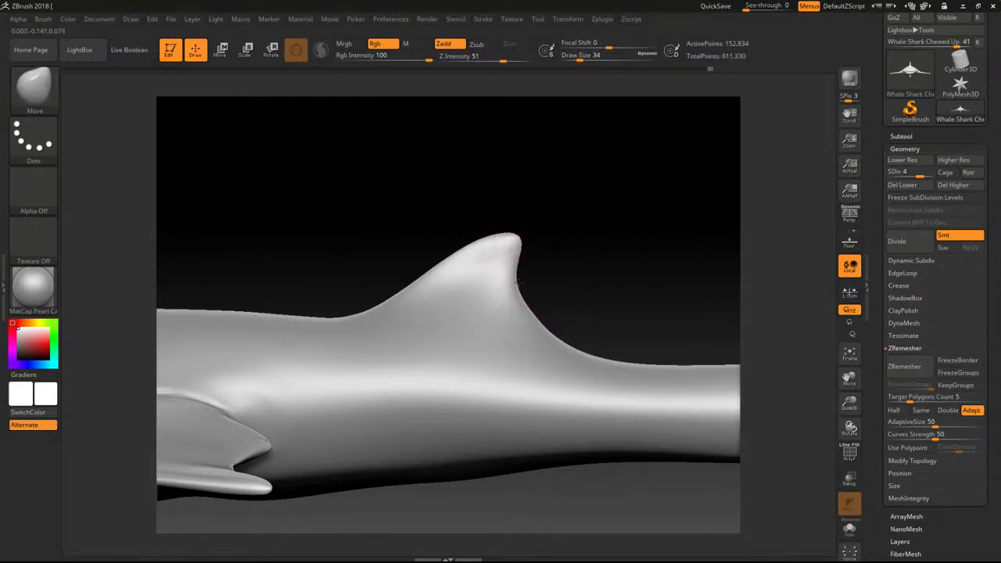
# Lower the mesh to subdivision level 3 and build up the dorsal fin's lower side with ClayBuildup at draw size 34.
pyautogui.moveTo(917, 173); pyautogui.dragTo(909, 174)
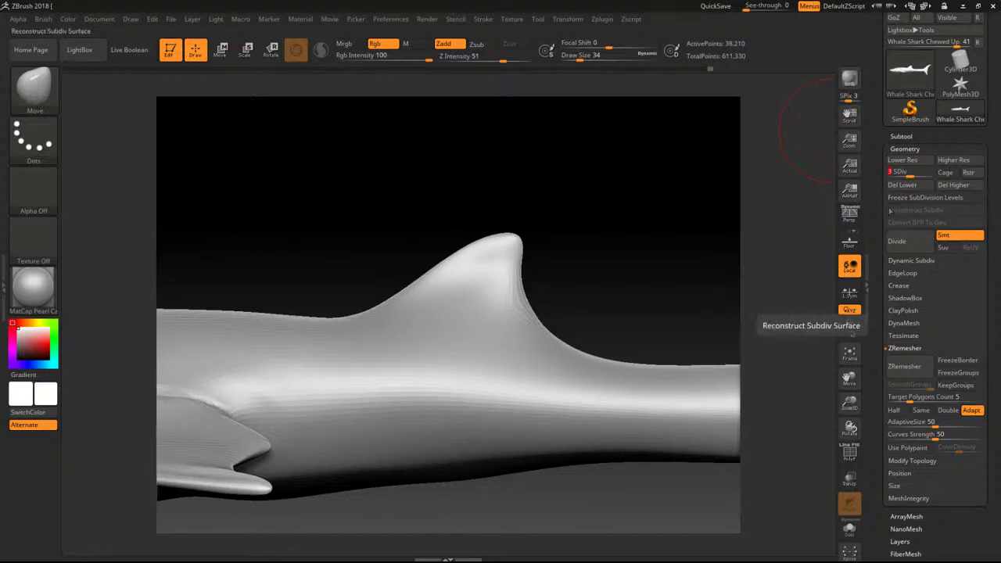
pyautogui.moveTo(494, 185); pyautogui.dragTo(548, 278)
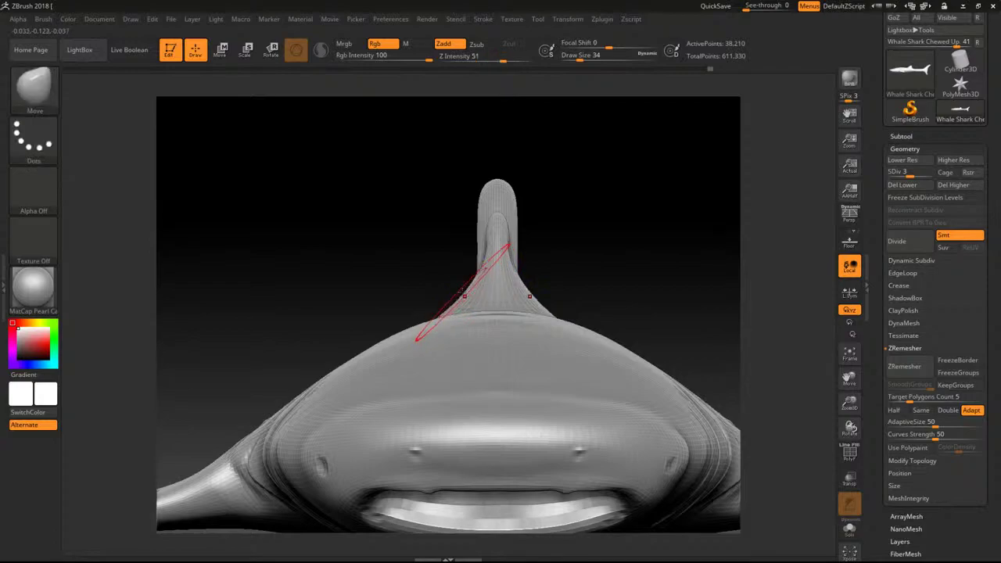
pyautogui.press('b')
pyautogui.press('c')
pyautogui.press('b')
pyautogui.moveTo(557, 227); pyautogui.dragTo(589, 253)
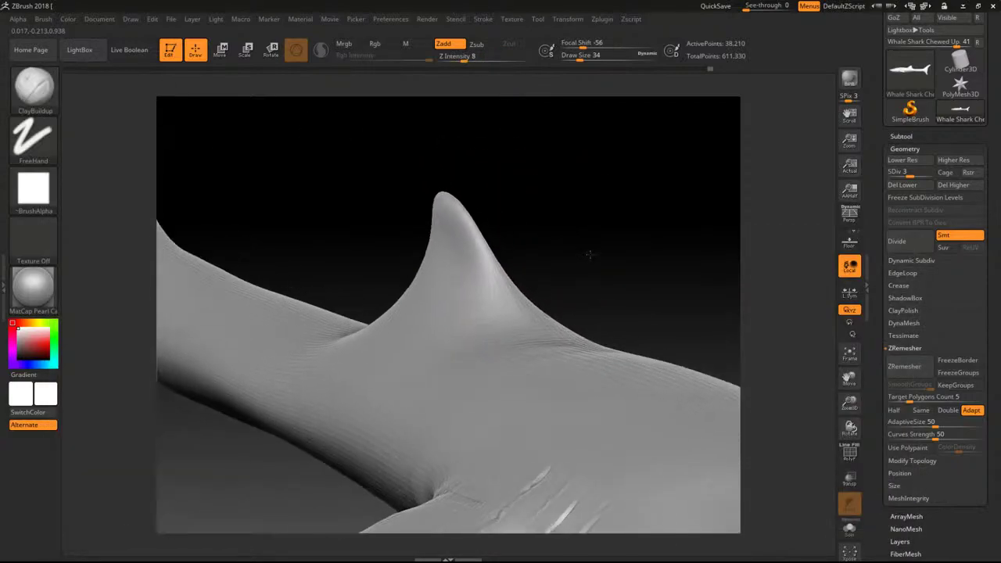
pyautogui.moveTo(449, 280)
pyautogui.mouseDown()
pyautogui.moveTo(491, 273)
pyautogui.moveTo(438, 293)
pyautogui.moveTo(476, 317)
pyautogui.moveTo(557, 330)
pyautogui.mouseUp()
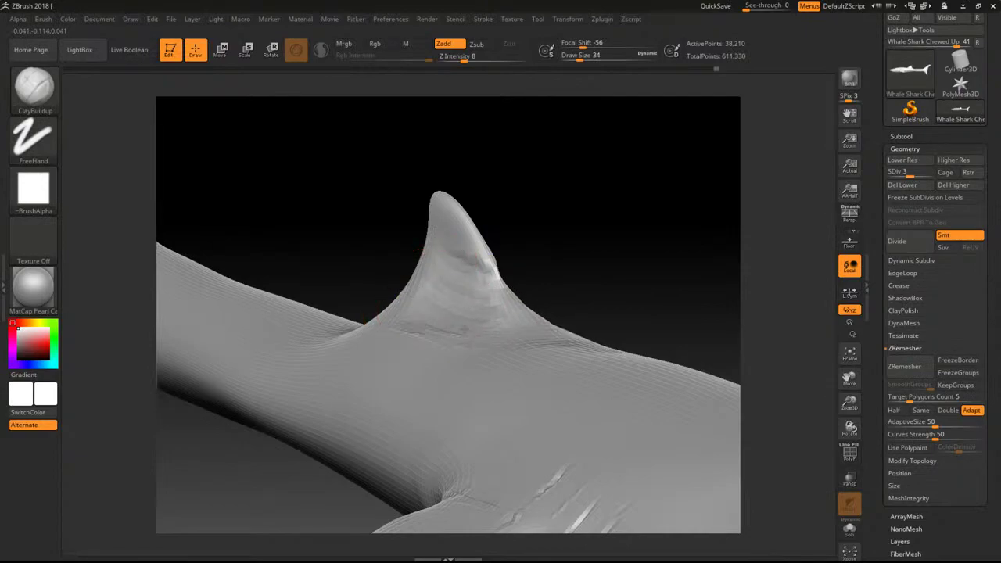
# Smooth the clay strokes on the dorsal fin's side and front edge at draw size 34.
pyautogui.press('shift')
pyautogui.press('shift')
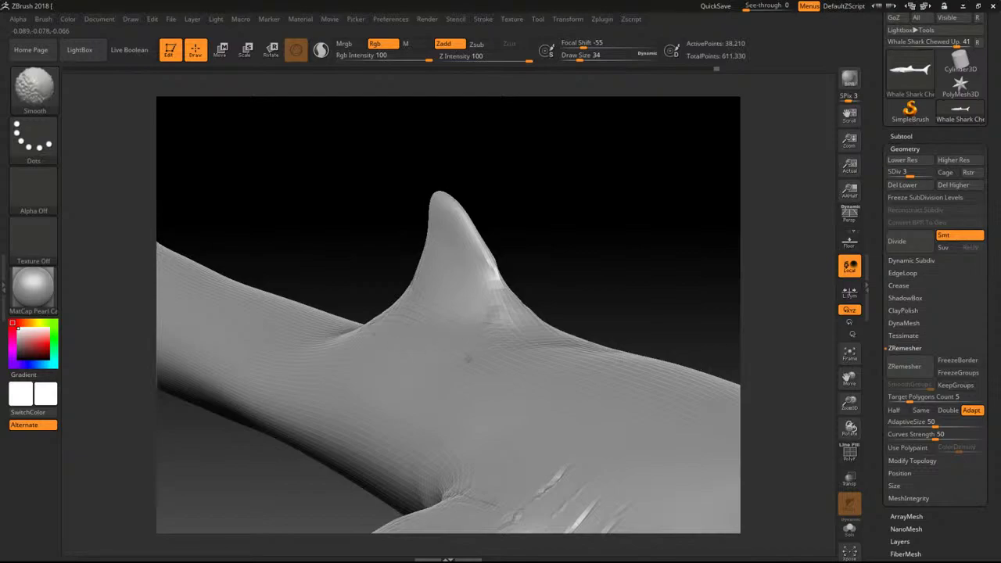
pyautogui.keyDown('shift'); pyautogui.moveTo(491, 322); pyautogui.dragTo(506, 325); pyautogui.keyUp('shift')
pyautogui.moveTo(468, 244)
pyautogui.keyDown('shift'); pyautogui.mouseDown()
pyautogui.moveTo(472, 305)
pyautogui.moveTo(453, 264)
pyautogui.mouseUp(); pyautogui.keyUp('shift')
# Build up both sides of the dorsal fin's base with ClayBuildup and smooth them into the back.
pyautogui.moveTo(452, 263); pyautogui.dragTo(550, 290, button='right')
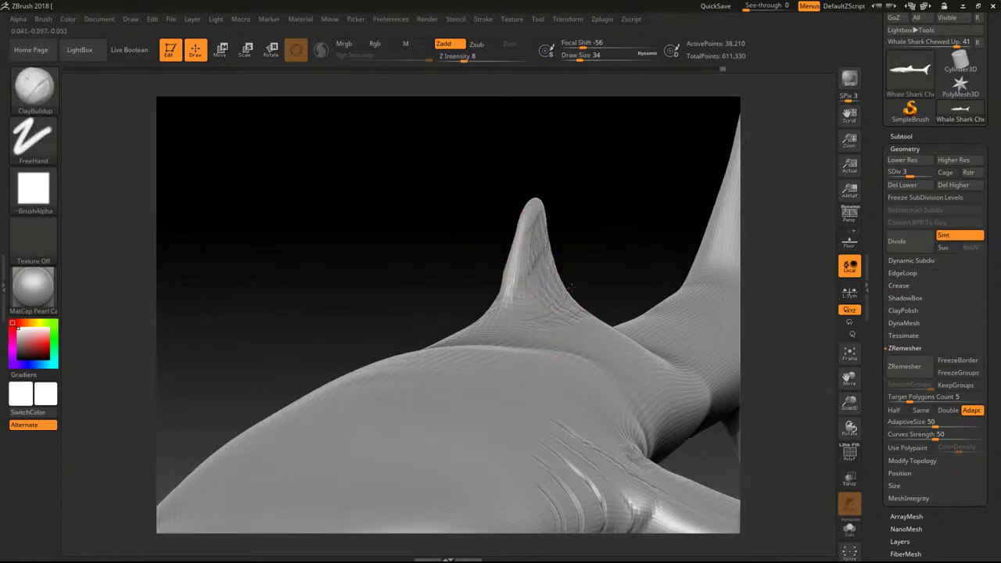
pyautogui.moveTo(548, 274)
pyautogui.keyDown('shift'); pyautogui.mouseDown()
pyautogui.moveTo(528, 270)
pyautogui.moveTo(535, 235)
pyautogui.mouseUp(); pyautogui.keyUp('shift')
pyautogui.moveTo(597, 240); pyautogui.dragTo(618, 238)
pyautogui.keyDown('shift'); pyautogui.moveTo(476, 306); pyautogui.dragTo(505, 301); pyautogui.keyUp('shift')
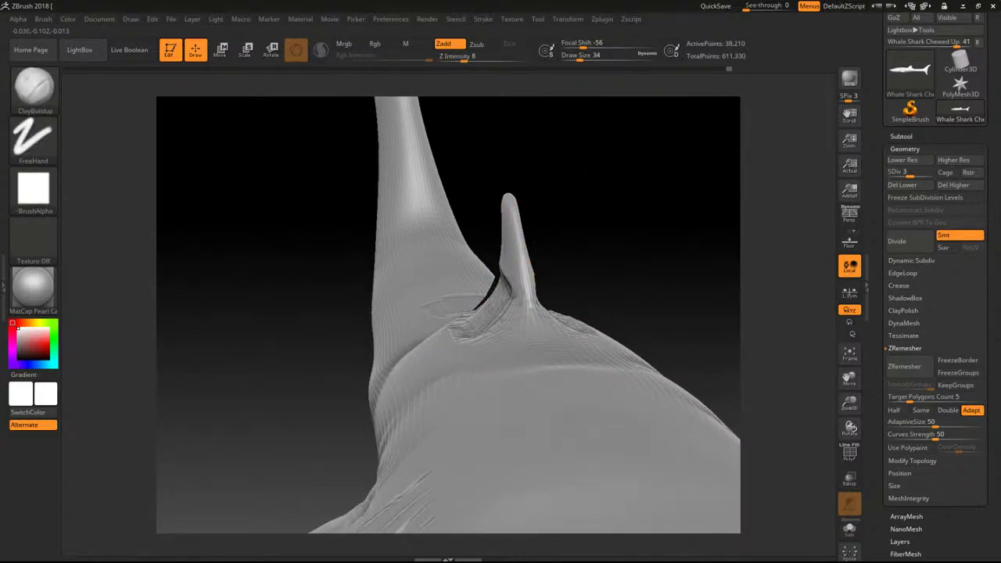
pyautogui.keyDown('shift'); pyautogui.moveTo(581, 264); pyautogui.dragTo(590, 261); pyautogui.keyUp('shift')
pyautogui.moveTo(379, 301)
pyautogui.keyDown('shift'); pyautogui.mouseDown()
pyautogui.moveTo(407, 317)
pyautogui.moveTo(376, 323)
pyautogui.mouseUp(); pyautogui.keyUp('shift')
pyautogui.moveTo(411, 290)
pyautogui.keyDown('shift'); pyautogui.mouseDown()
pyautogui.moveTo(398, 302)
pyautogui.moveTo(386, 292)
pyautogui.mouseUp(); pyautogui.keyUp('shift')
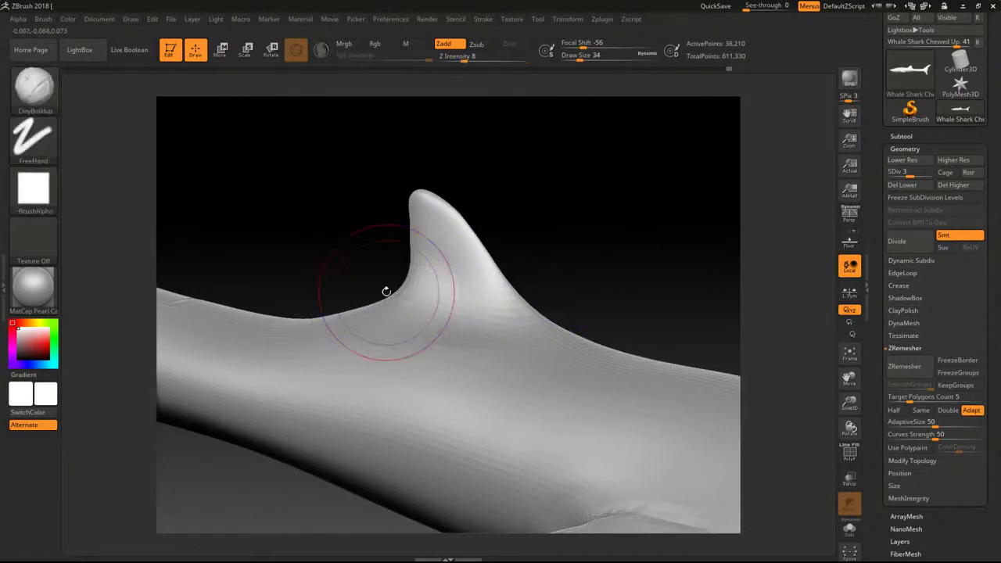
pyautogui.keyDown('shift'); pyautogui.moveTo(429, 317); pyautogui.dragTo(480, 338); pyautogui.keyUp('shift')
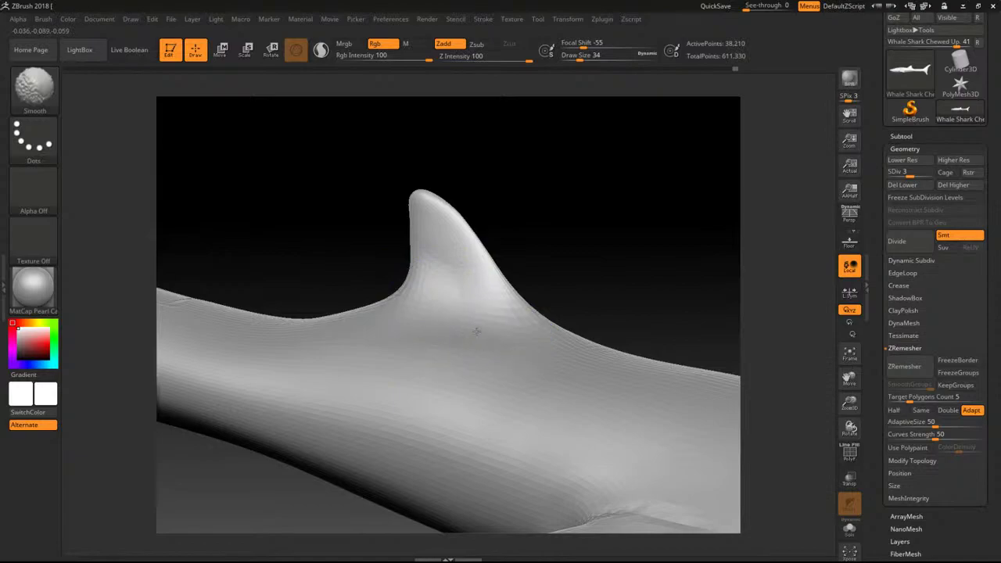
# Smooth away the stray clay marks on the body behind the dorsal fin.
pyautogui.keyDown('alt'); pyautogui.moveTo(540, 226); pyautogui.dragTo(393, 183); pyautogui.keyUp('alt')
pyautogui.moveTo(579, 209); pyautogui.dragTo(483, 218)
pyautogui.moveTo(579, 228); pyautogui.dragTo(704, 291)
pyautogui.moveTo(704, 291); pyautogui.dragTo(673, 280)
pyautogui.press('shift')
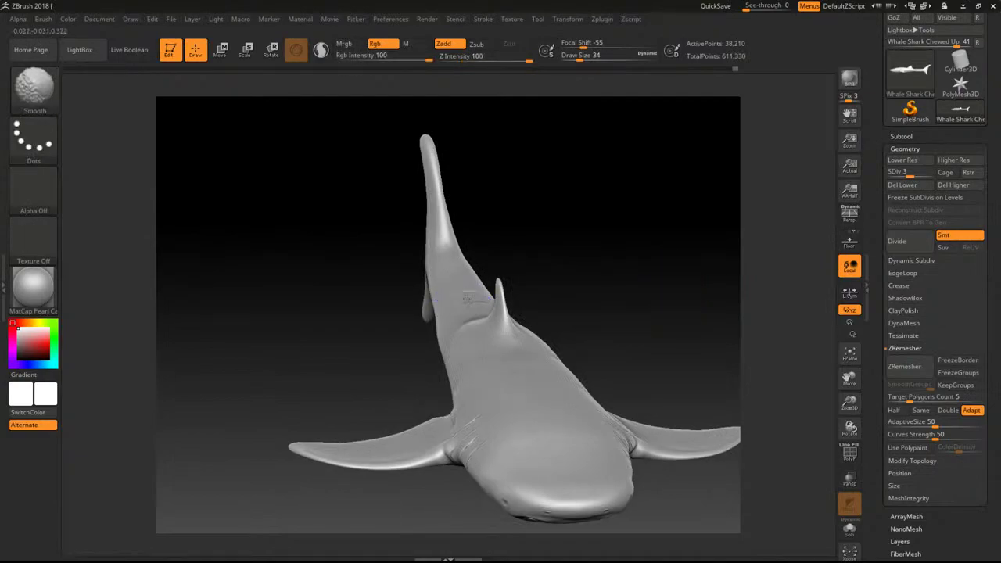
pyautogui.keyDown('shift'); pyautogui.moveTo(458, 278); pyautogui.dragTo(438, 271); pyautogui.keyUp('shift')
pyautogui.press('shift')
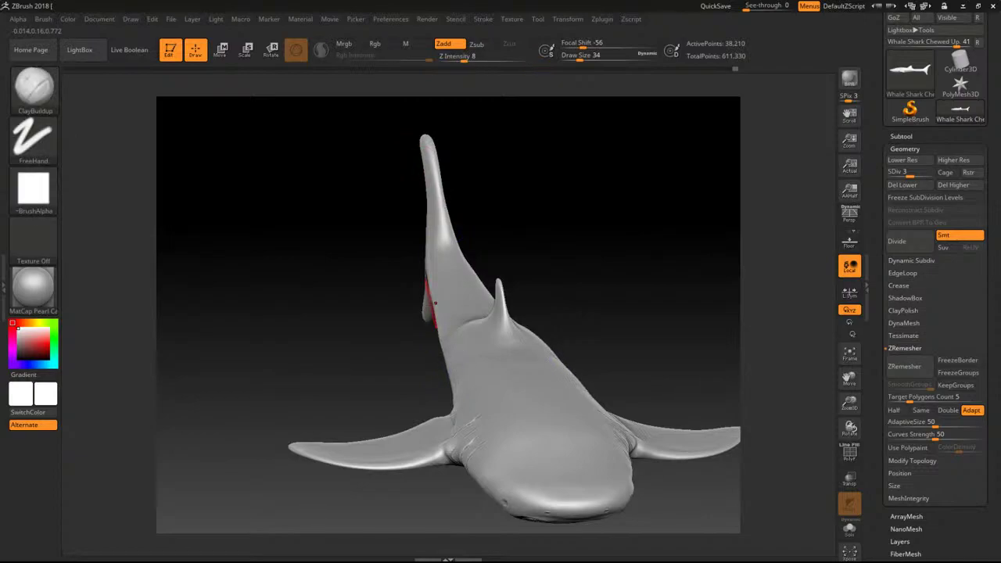
# Broaden the dorsal fin and extend its tip backward with the Move brush at draw size 54.
pyautogui.moveTo(578, 223); pyautogui.dragTo(599, 301)
pyautogui.keyDown('alt'); pyautogui.moveTo(572, 270); pyautogui.dragTo(543, 257); pyautogui.keyUp('alt')
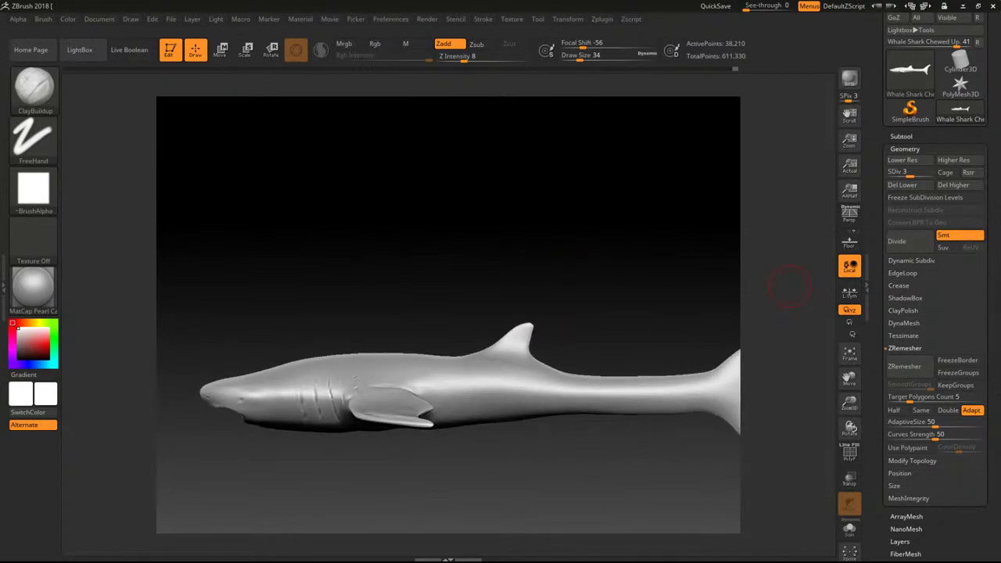
pyautogui.moveTo(588, 266)
pyautogui.mouseDown()
pyautogui.moveTo(690, 304)
pyautogui.moveTo(637, 227)
pyautogui.mouseUp()
pyautogui.press('b')
pyautogui.press('m')
pyautogui.press('v')
pyautogui.press(']')
pyautogui.press(']')
pyautogui.moveTo(511, 262); pyautogui.dragTo(499, 253)
pyautogui.moveTo(571, 224); pyautogui.dragTo(567, 225)
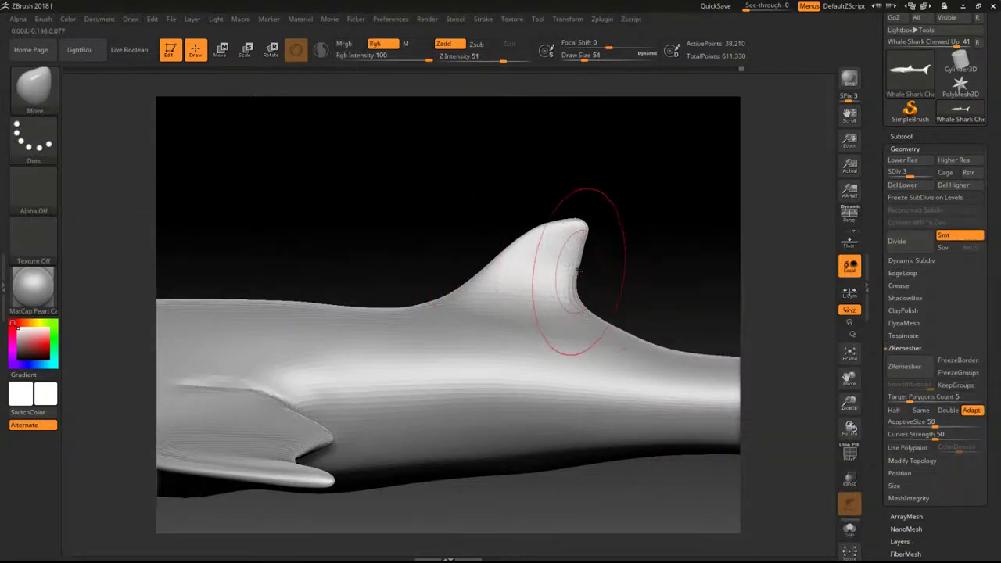
pyautogui.moveTo(577, 272); pyautogui.dragTo(585, 274)
pyautogui.moveTo(573, 219); pyautogui.dragTo(580, 216)
pyautogui.moveTo(514, 266)
pyautogui.mouseDown()
pyautogui.moveTo(493, 255)
pyautogui.moveTo(473, 266)
pyautogui.mouseUp()
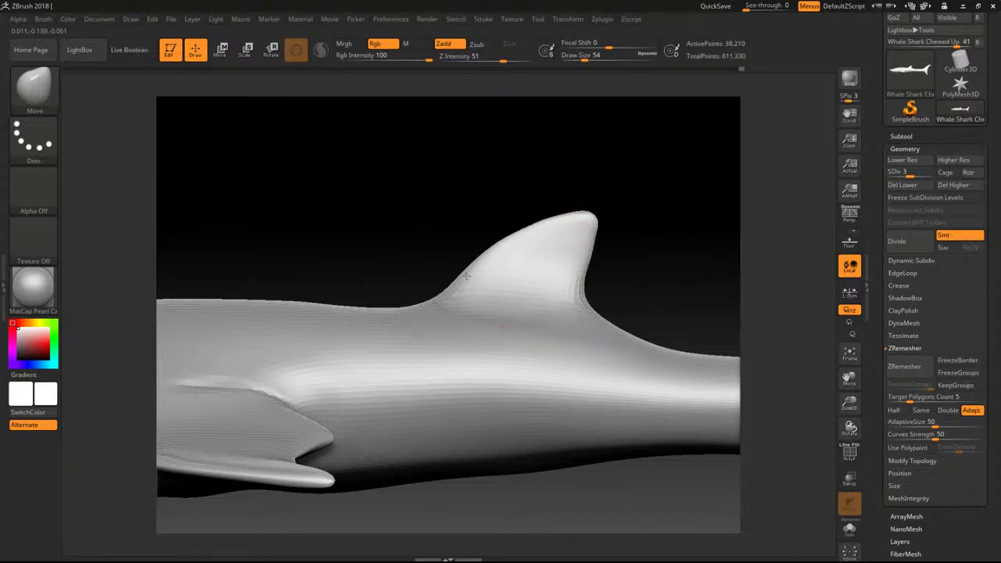
# Pull the hollow in the dorsal fin's lower trailing edge outward with the Move brush at draw size 38.
pyautogui.moveTo(649, 167)
pyautogui.keyDown('alt'); pyautogui.mouseDown()
pyautogui.moveTo(402, 192)
pyautogui.moveTo(443, 233)
pyautogui.moveTo(478, 229)
pyautogui.moveTo(438, 233)
pyautogui.moveTo(405, 224)
pyautogui.moveTo(433, 214)
pyautogui.moveTo(731, 273)
pyautogui.moveTo(556, 239)
pyautogui.moveTo(644, 267)
pyautogui.mouseUp(); pyautogui.keyUp('alt')
pyautogui.press('[')
pyautogui.press('[')
pyautogui.press('[')
pyautogui.press('[')
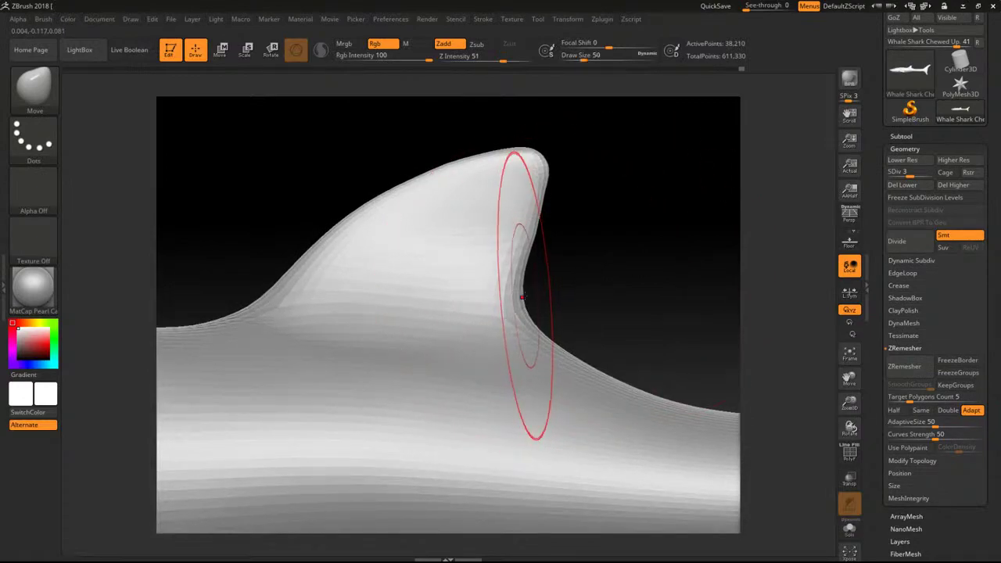
pyautogui.moveTo(525, 294); pyautogui.dragTo(551, 291)
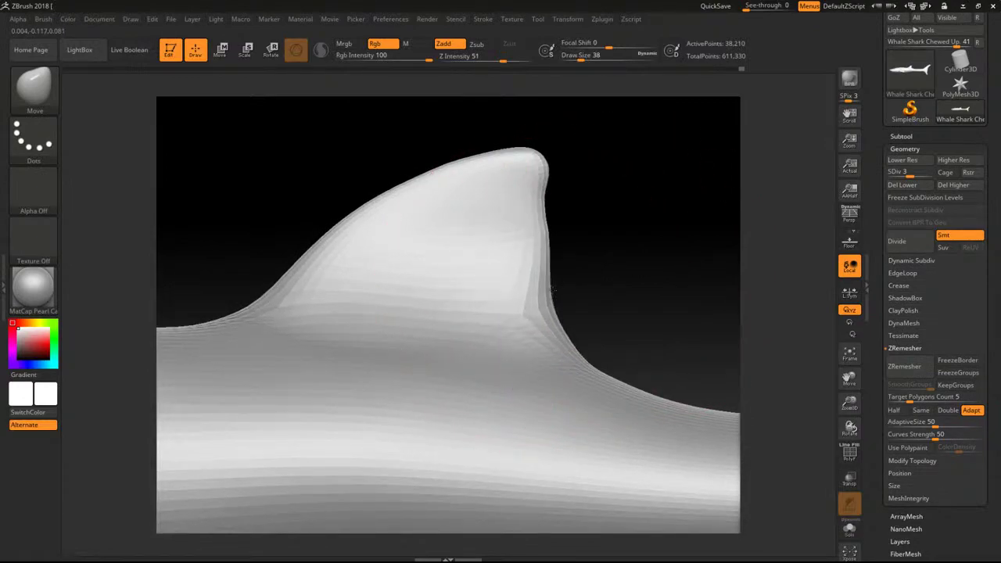
# Lower and round the dorsal fin's tip and curve its trailing edge with the Move brush at draw sizes 38 and 22, smoothing the edge.
pyautogui.keyDown('shift'); pyautogui.moveTo(546, 178); pyautogui.dragTo(525, 172); pyautogui.keyUp('shift')
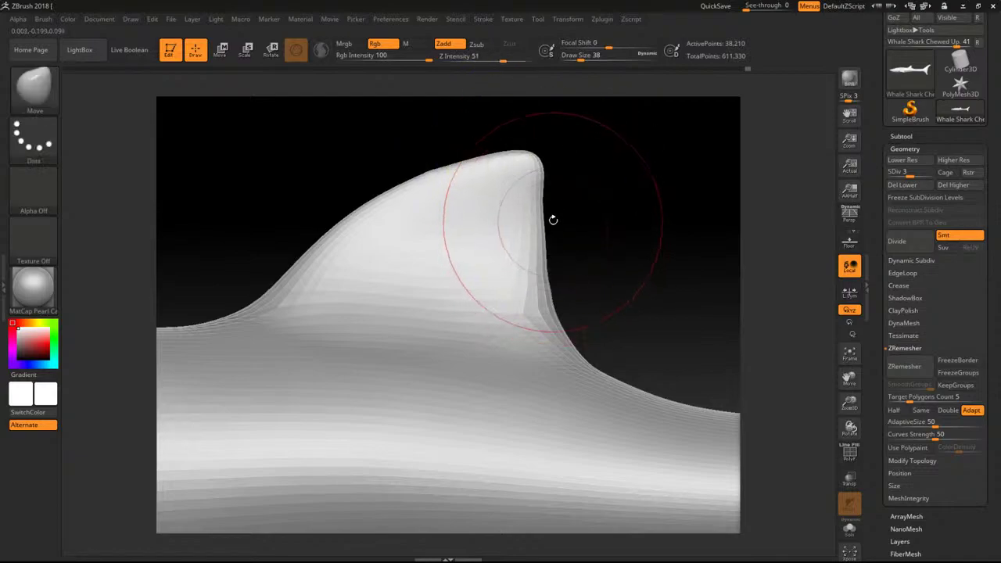
pyautogui.moveTo(542, 207)
pyautogui.mouseDown()
pyautogui.moveTo(554, 207)
pyautogui.moveTo(536, 164)
pyautogui.moveTo(472, 164)
pyautogui.mouseUp()
pyautogui.moveTo(558, 155)
pyautogui.mouseDown()
pyautogui.moveTo(506, 193)
pyautogui.moveTo(505, 179)
pyautogui.moveTo(546, 282)
pyautogui.moveTo(542, 253)
pyautogui.mouseUp()
pyautogui.press('[')
pyautogui.press('[')
pyautogui.press('[')
pyautogui.press('[')
pyautogui.moveTo(555, 319); pyautogui.dragTo(545, 322)
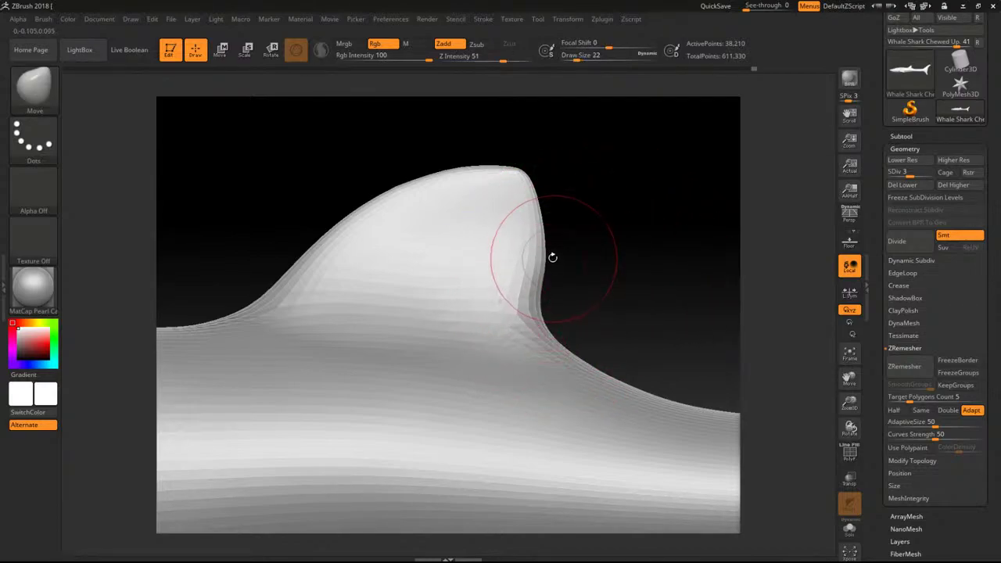
pyautogui.moveTo(541, 205)
pyautogui.keyDown('shift'); pyautogui.mouseDown()
pyautogui.moveTo(519, 257)
pyautogui.moveTo(522, 352)
pyautogui.mouseUp(); pyautogui.keyUp('shift')
# Inspect the dorsal fin and whole body from several angles, and study the enlarged whale shark photo in the browser.
pyautogui.keyDown('alt'); pyautogui.moveTo(625, 243); pyautogui.dragTo(456, 223); pyautogui.keyUp('alt')
pyautogui.keyDown('alt'); pyautogui.moveTo(585, 206); pyautogui.dragTo(456, 218); pyautogui.keyUp('alt')
pyautogui.moveTo(456, 218)
pyautogui.mouseDown()
pyautogui.moveTo(537, 230)
pyautogui.moveTo(511, 235)
pyautogui.moveTo(621, 282)
pyautogui.moveTo(619, 320)
pyautogui.moveTo(425, 357)
pyautogui.moveTo(332, 353)
pyautogui.mouseUp()
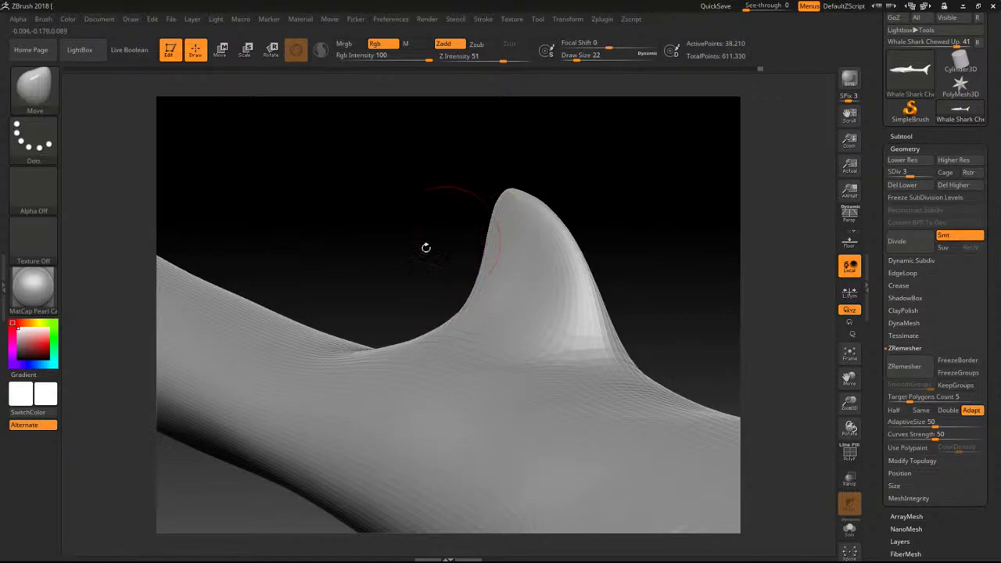
pyautogui.moveTo(357, 255); pyautogui.dragTo(387, 259)
pyautogui.keyDown('alt'); pyautogui.moveTo(348, 215); pyautogui.dragTo(571, 299); pyautogui.keyUp('alt')
pyautogui.moveTo(570, 192); pyautogui.dragTo(397, 212)
pyautogui.keyDown('alt'); pyautogui.moveTo(649, 295); pyautogui.dragTo(550, 164); pyautogui.keyUp('alt')
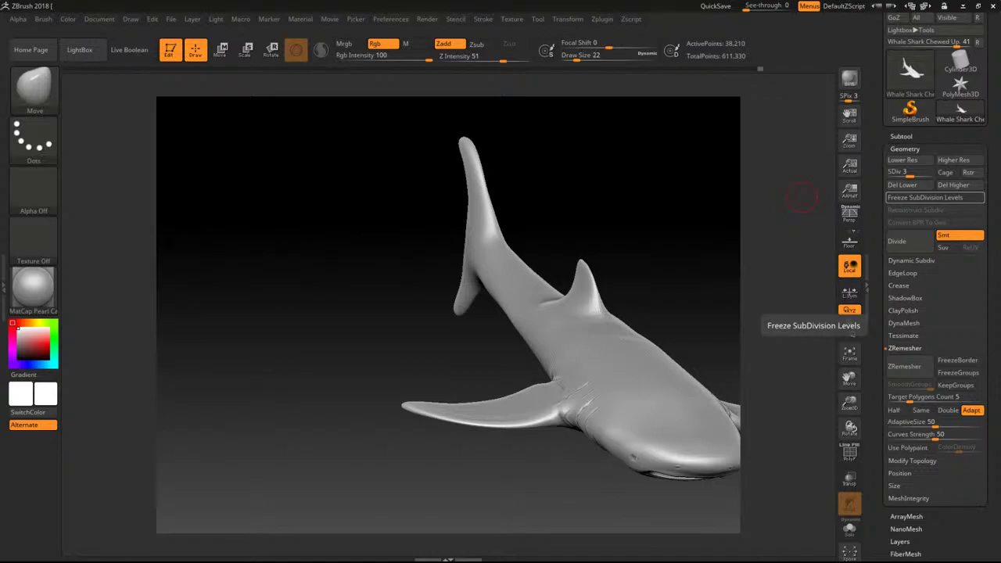
pyautogui.moveTo(1000, 105); pyautogui.dragTo(342, 105)
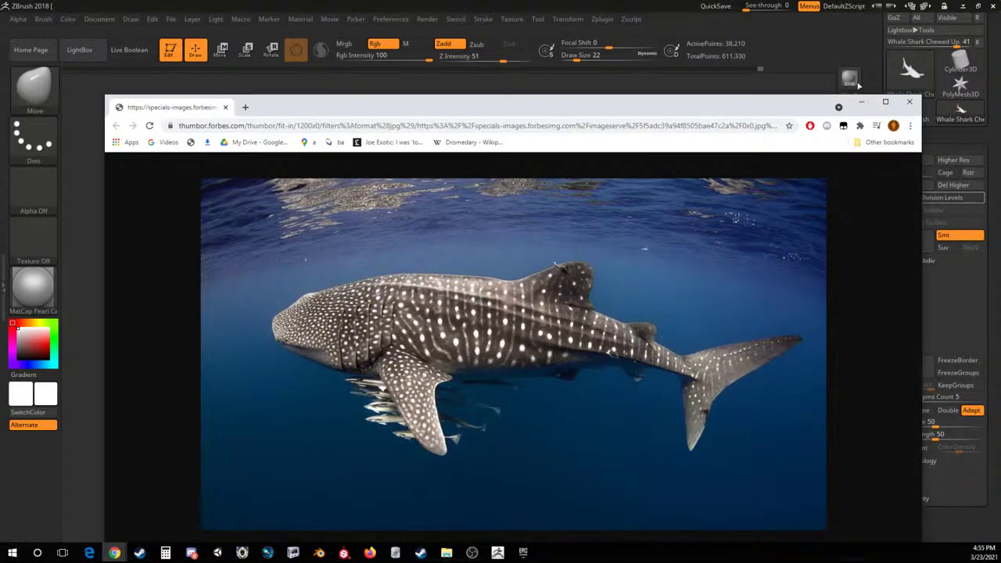
pyautogui.click(884, 101)
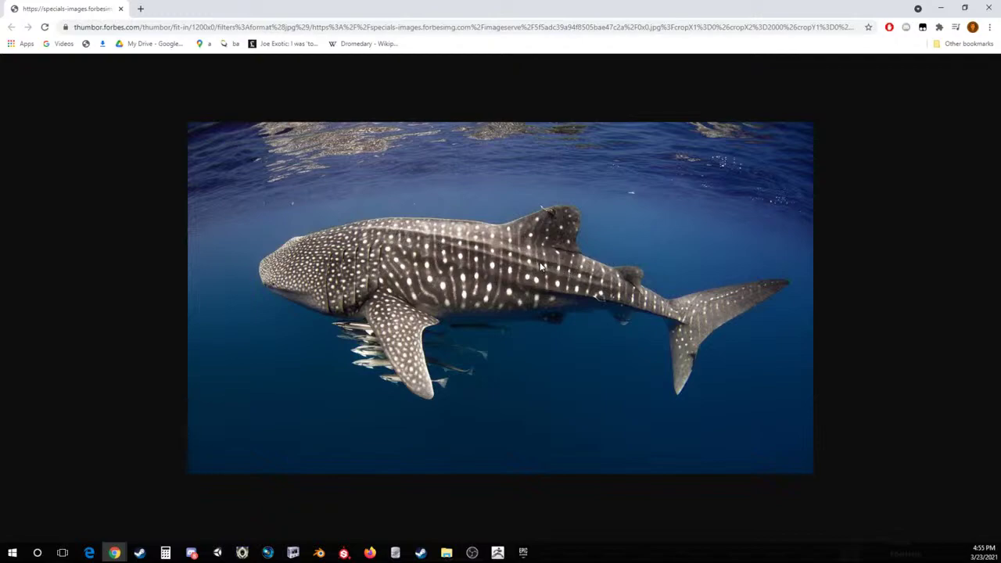
pyautogui.keyDown('ctrl'); pyautogui.scroll(5, 540, 267); pyautogui.keyUp('ctrl')
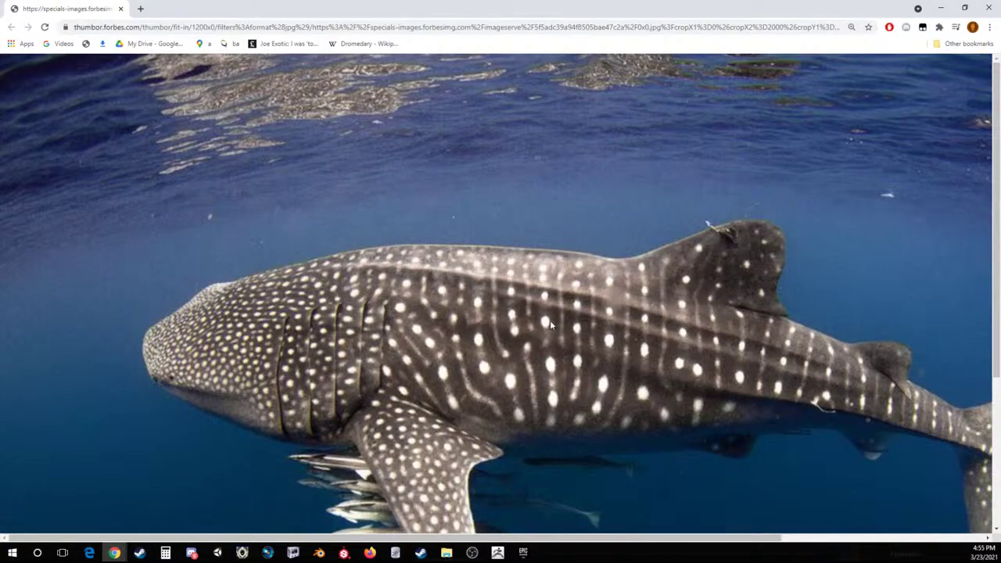
pyautogui.click(122, 9)
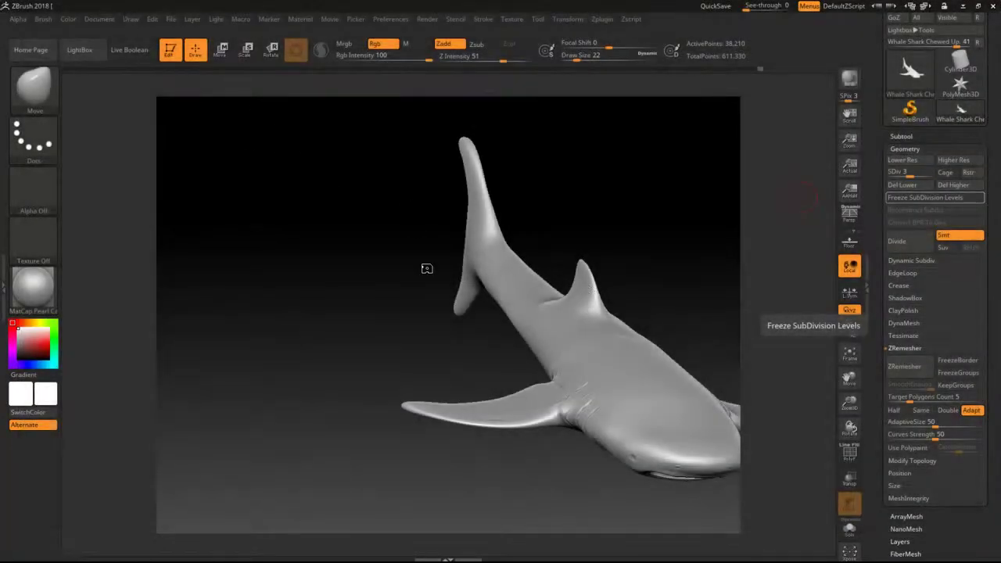
# Try to carve lengthwise ridges along the back and flank with the Orb_Cracks brush at draw size 42.
pyautogui.press('b')
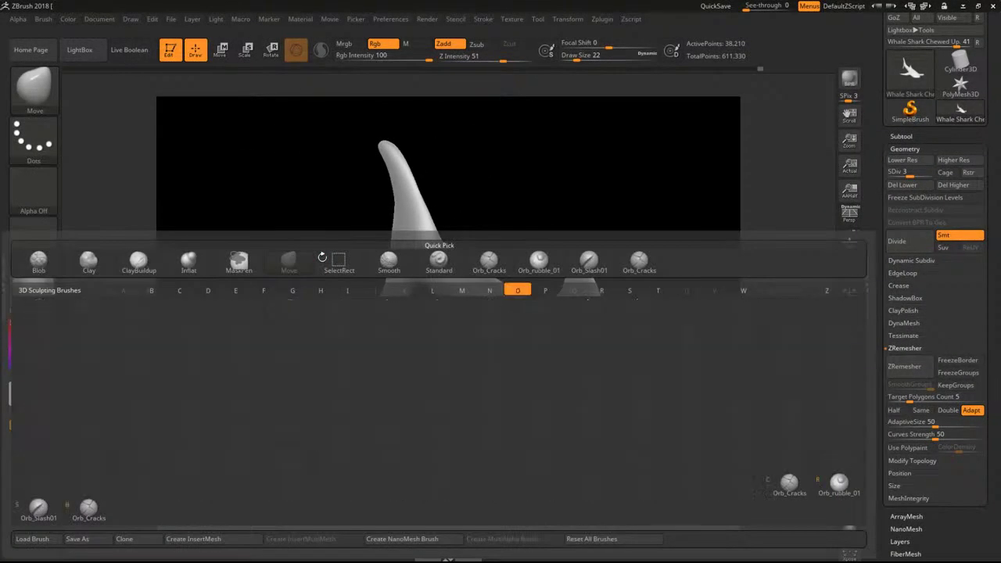
pyautogui.press('c')
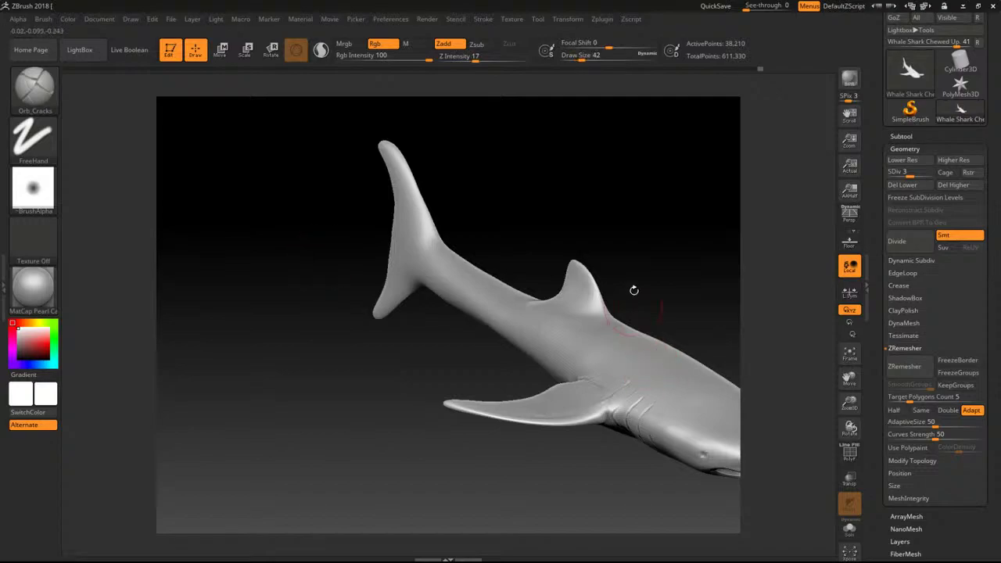
pyautogui.moveTo(633, 306); pyautogui.dragTo(639, 288)
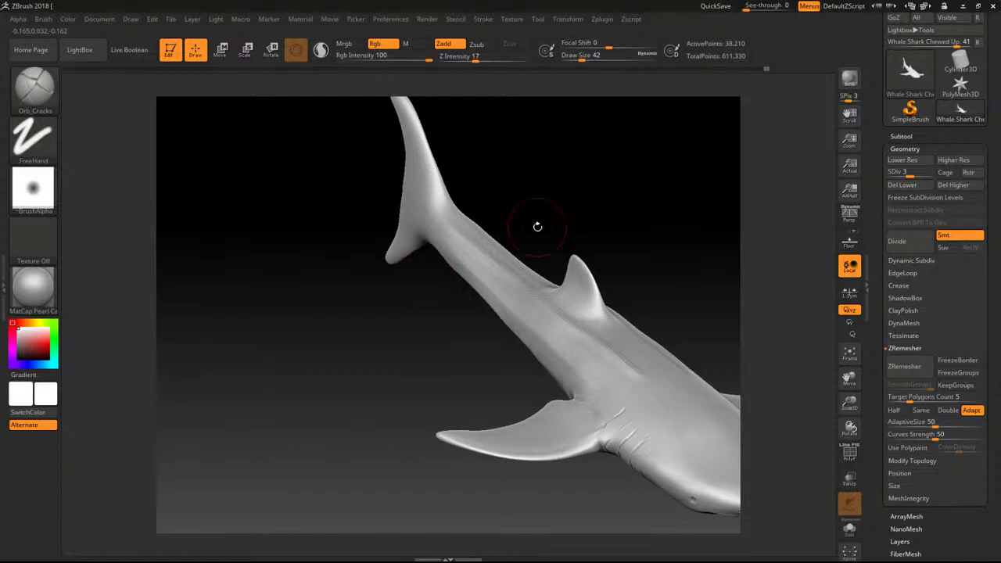
pyautogui.keyDown('alt'); pyautogui.moveTo(616, 192); pyautogui.dragTo(396, 170); pyautogui.keyUp('alt')
pyautogui.moveTo(595, 225); pyautogui.dragTo(536, 255)
pyautogui.moveTo(623, 393)
pyautogui.keyDown('alt'); pyautogui.mouseDown()
pyautogui.moveTo(681, 450)
pyautogui.moveTo(552, 317)
pyautogui.moveTo(584, 331)
pyautogui.mouseUp(); pyautogui.keyUp('alt')
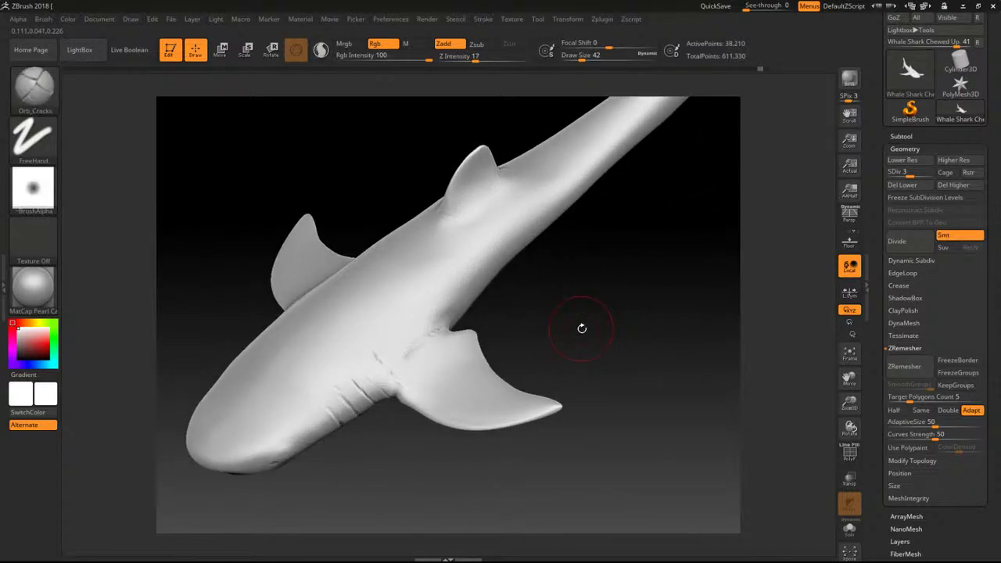
pyautogui.moveTo(420, 286); pyautogui.dragTo(505, 225)
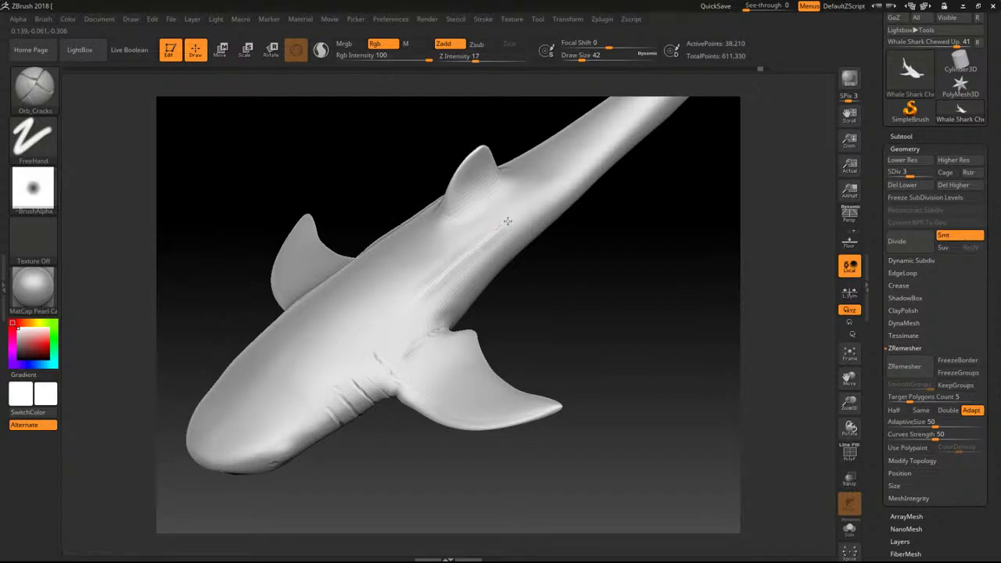
pyautogui.hotkey('ctrl', 'z')
# Raise the model to subdivision level 4, carve lengthwise Orb_Cracks ridges from behind the gills to the tail, and smooth them.
pyautogui.moveTo(911, 173); pyautogui.dragTo(920, 173)
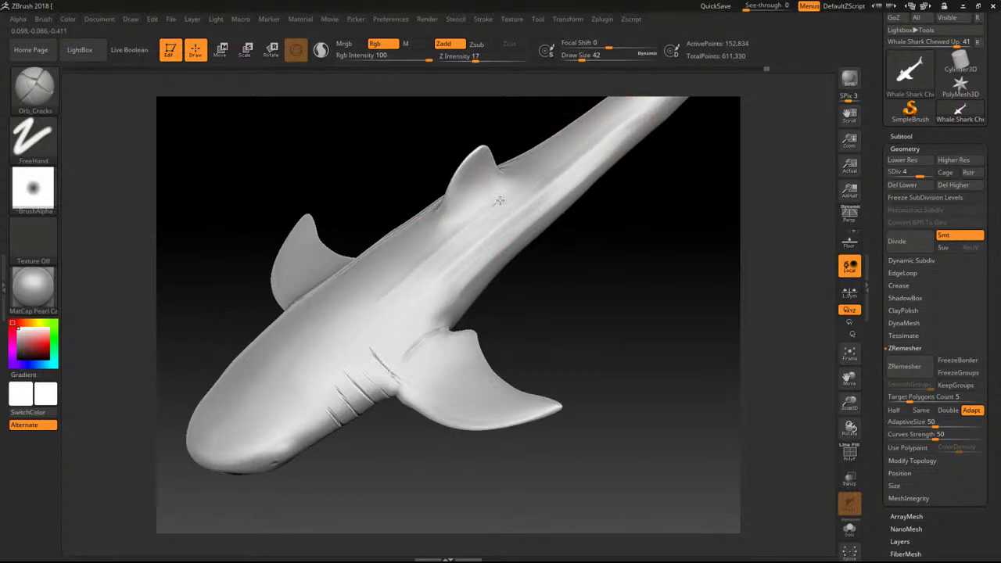
pyautogui.keyDown('shift'); pyautogui.moveTo(555, 156); pyautogui.dragTo(604, 121); pyautogui.keyUp('shift')
pyautogui.keyDown('shift'); pyautogui.moveTo(512, 192); pyautogui.dragTo(381, 298); pyautogui.keyUp('shift')
pyautogui.keyDown('shift'); pyautogui.moveTo(461, 266); pyautogui.dragTo(448, 299); pyautogui.keyUp('shift')
pyautogui.keyDown('shift'); pyautogui.moveTo(506, 263); pyautogui.dragTo(489, 280); pyautogui.keyUp('shift')
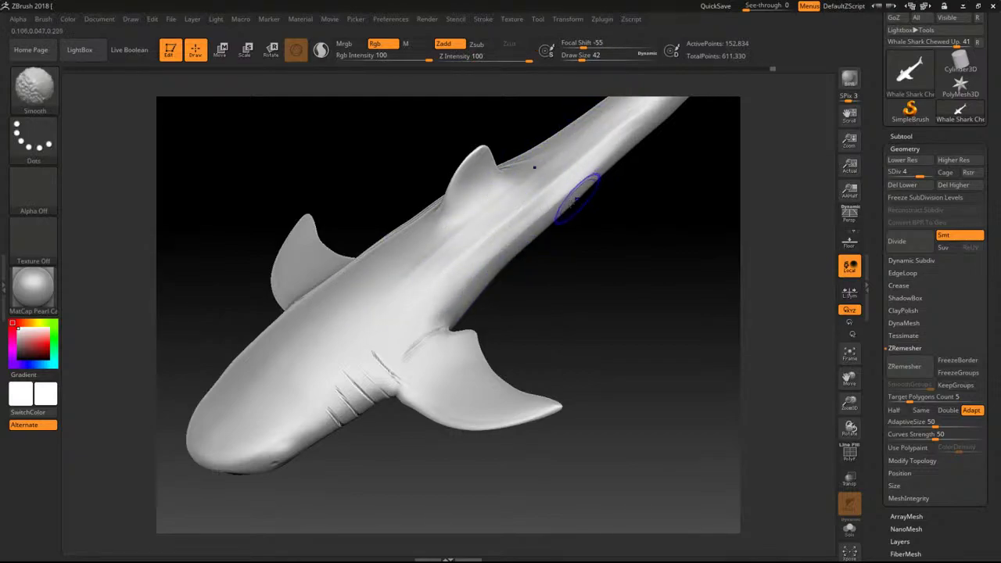
# Flatten the ridges along the flank toward the tail with TrimDynamic at draw size 42 and smooth the trimmed areas.
pyautogui.moveTo(605, 240)
pyautogui.mouseDown()
pyautogui.moveTo(614, 223)
pyautogui.moveTo(596, 210)
pyautogui.mouseUp()
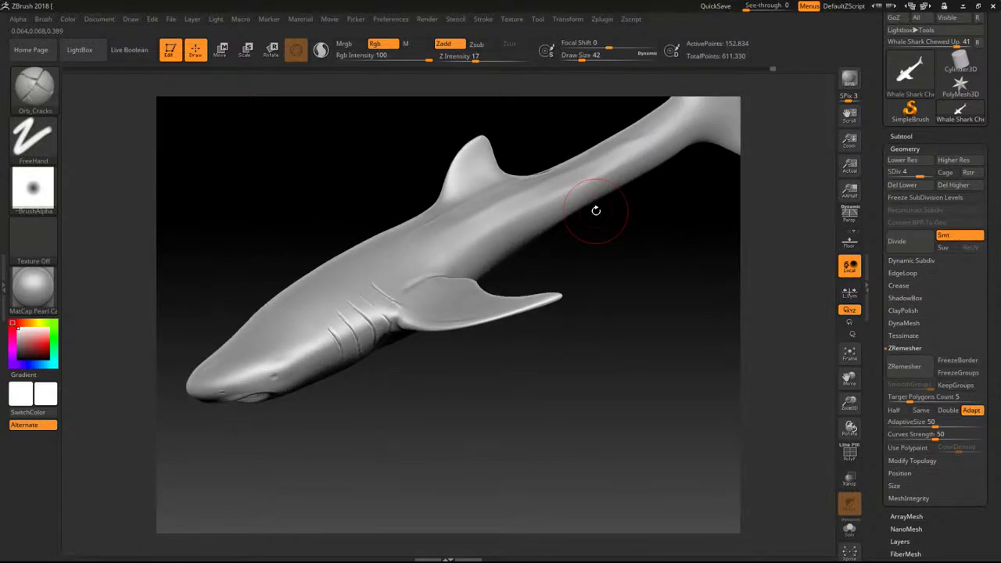
pyautogui.press('b')
pyautogui.press('t')
pyautogui.press('d')
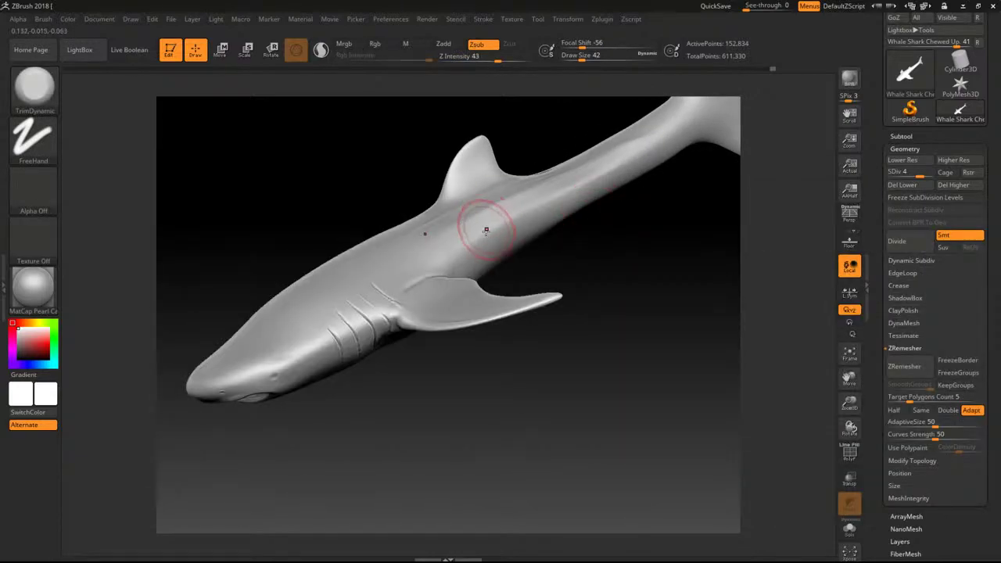
pyautogui.moveTo(501, 234); pyautogui.dragTo(552, 206)
pyautogui.press('shift')
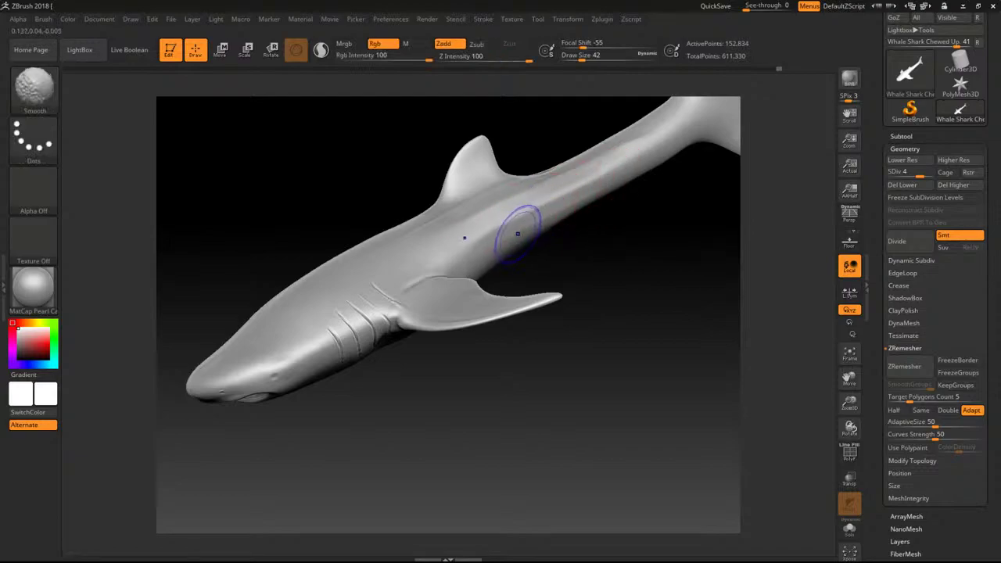
pyautogui.moveTo(626, 262)
pyautogui.mouseDown()
pyautogui.moveTo(634, 289)
pyautogui.moveTo(638, 208)
pyautogui.moveTo(659, 194)
pyautogui.mouseUp()
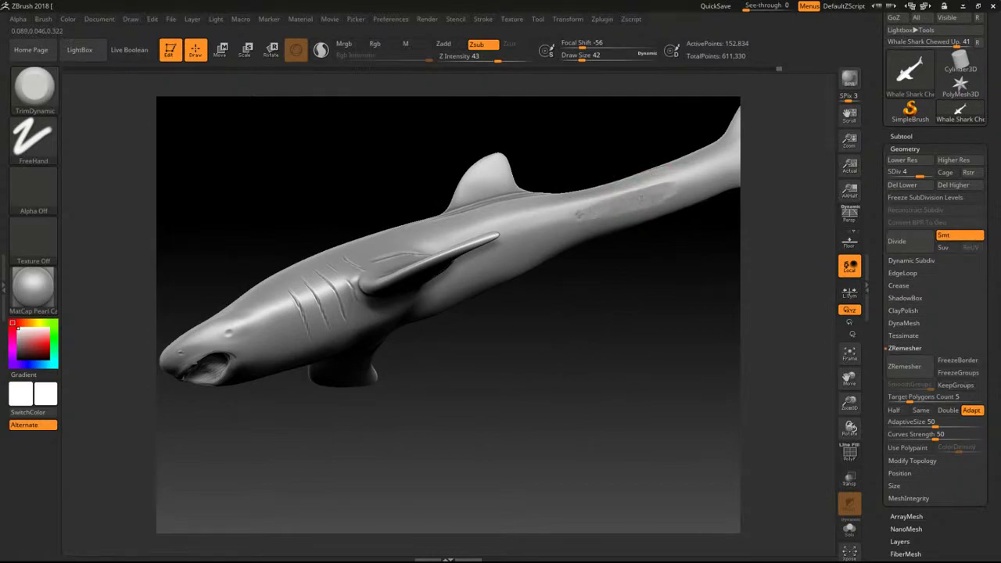
pyautogui.press('shift')
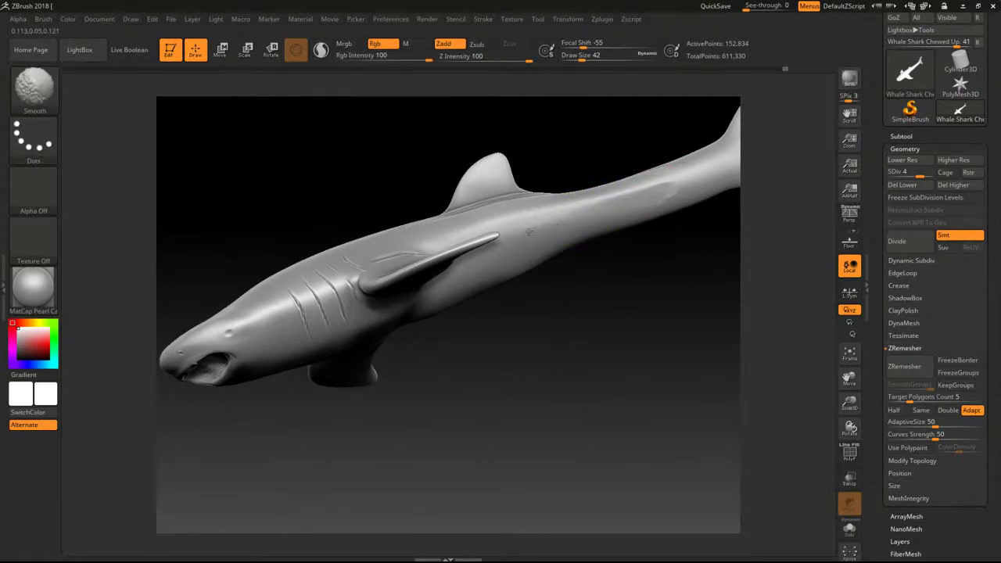
# Trim and smooth the back beside and behind the dorsal fin up to the tail.
pyautogui.moveTo(562, 348); pyautogui.dragTo(552, 455)
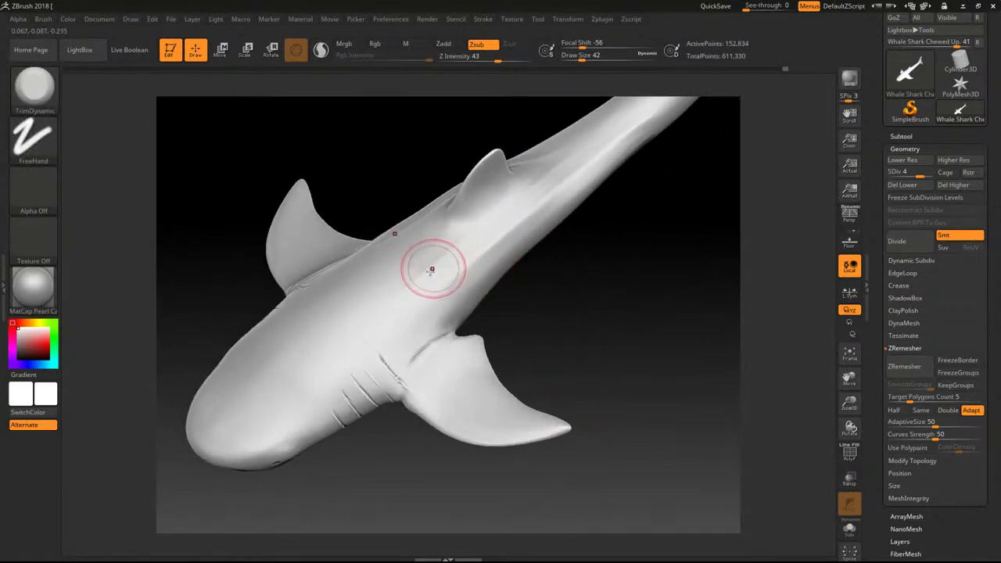
pyautogui.press('shift')
pyautogui.moveTo(604, 142); pyautogui.dragTo(545, 183)
pyautogui.keyDown('shift'); pyautogui.moveTo(522, 206); pyautogui.dragTo(627, 113); pyautogui.keyUp('shift')
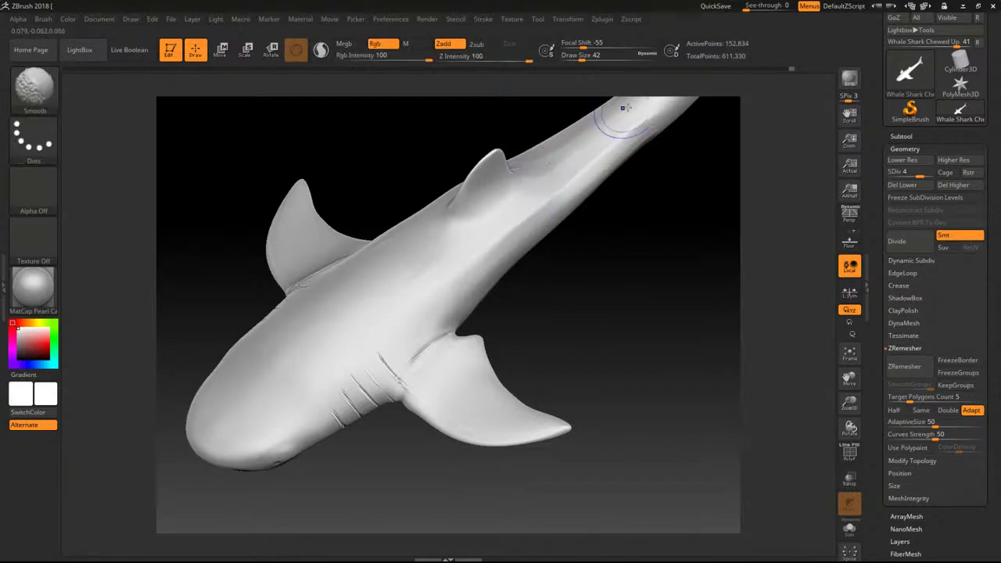
# Change the shark's display material to MatCap Gray.
pyautogui.moveTo(727, 363); pyautogui.dragTo(721, 346)
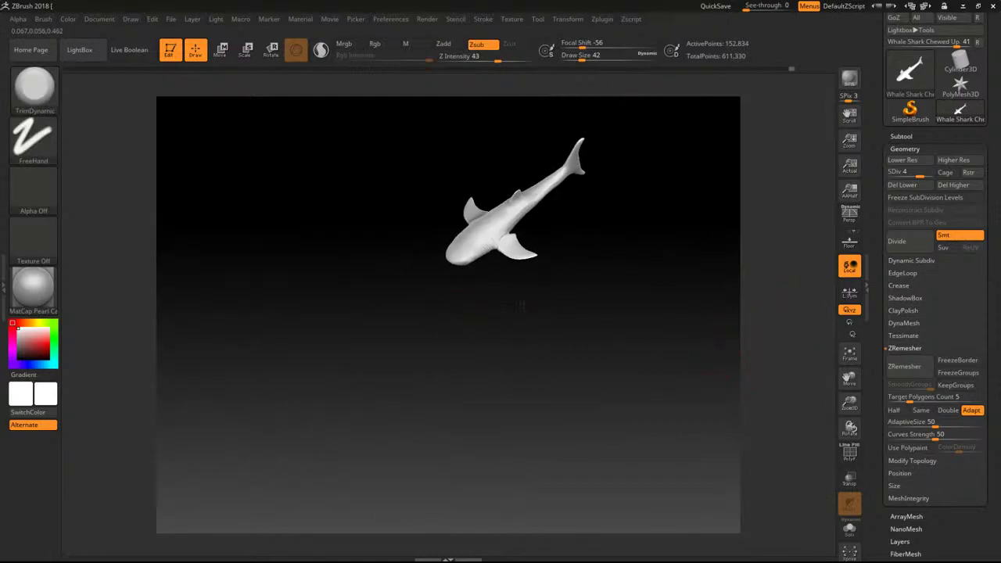
pyautogui.moveTo(571, 256)
pyautogui.mouseDown()
pyautogui.moveTo(630, 265)
pyautogui.moveTo(728, 481)
pyautogui.mouseUp()
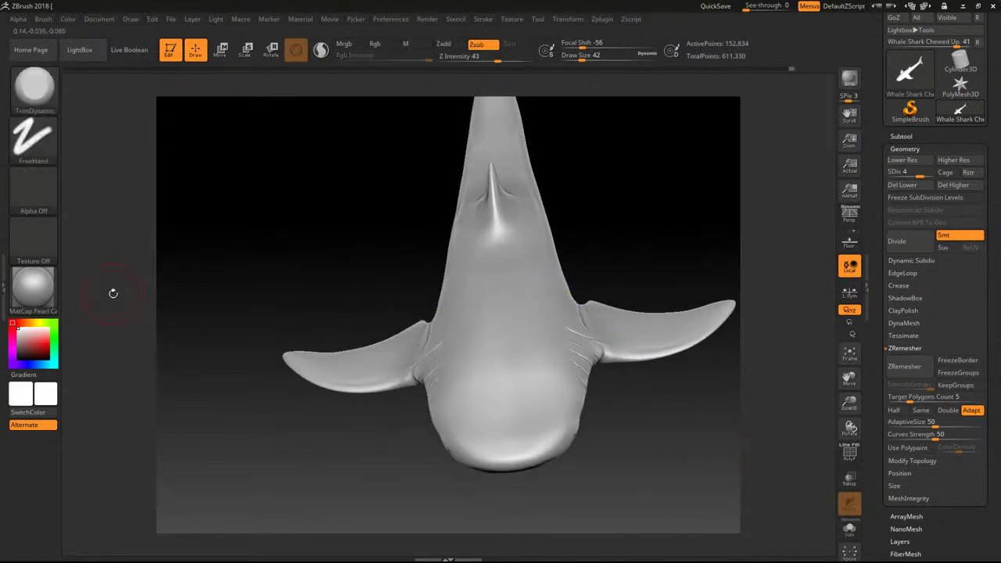
pyautogui.click(33, 288)
pyautogui.click(698, 339)
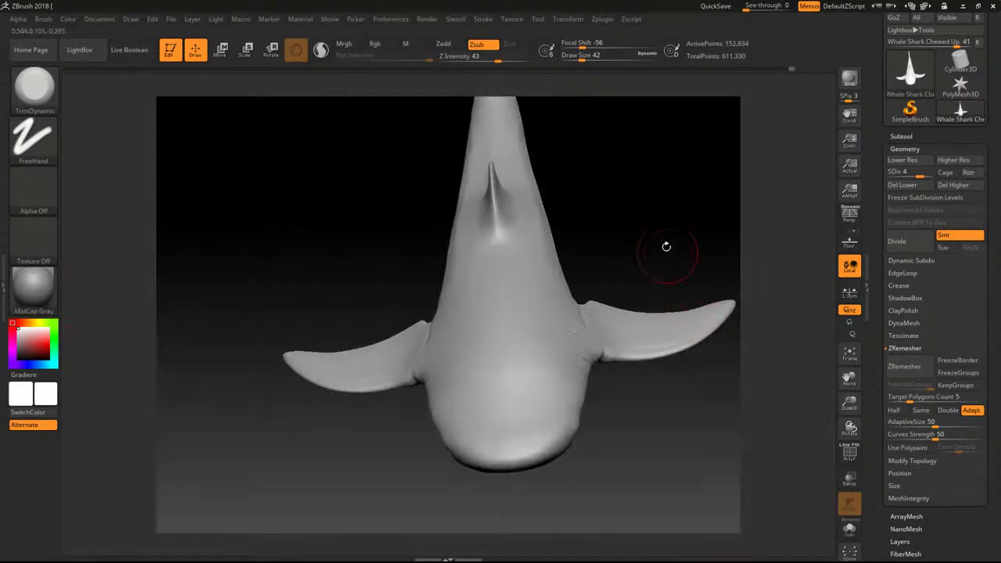
# Carve new lengthwise ridges along the back and flank with Orb_Cracks at draw size 42, and smooth them toward the tail.
pyautogui.moveTo(666, 250); pyautogui.dragTo(646, 218)
pyautogui.press('shift')
pyautogui.press('b')
pyautogui.press('o')
pyautogui.press('c')
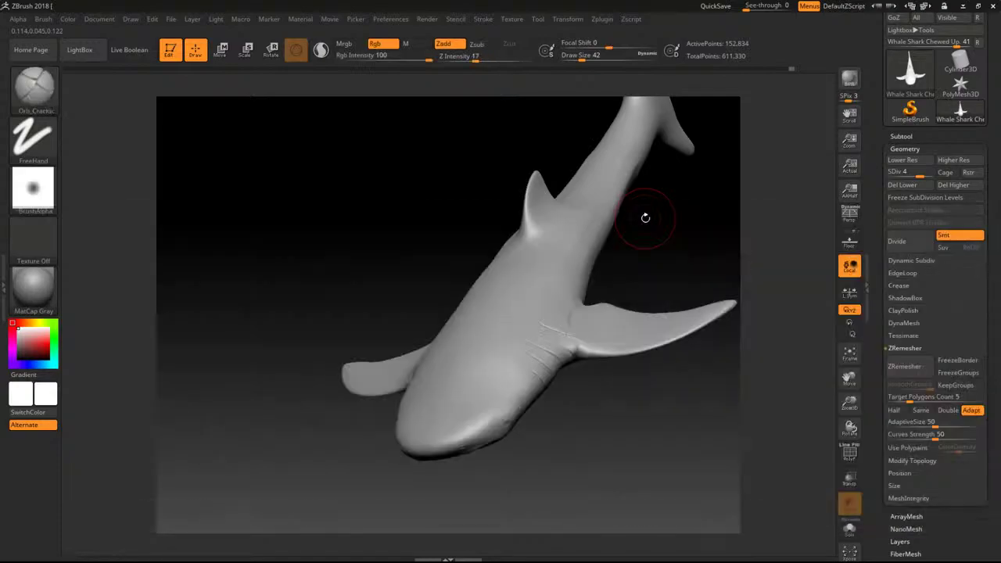
pyautogui.moveTo(540, 313); pyautogui.dragTo(614, 183)
pyautogui.moveTo(537, 278)
pyautogui.mouseDown()
pyautogui.moveTo(521, 299)
pyautogui.moveTo(593, 165)
pyautogui.moveTo(533, 278)
pyautogui.moveTo(542, 265)
pyautogui.mouseUp()
pyautogui.moveTo(554, 302)
pyautogui.keyDown('shift'); pyautogui.mouseDown()
pyautogui.moveTo(605, 159)
pyautogui.moveTo(648, 128)
pyautogui.mouseUp(); pyautogui.keyUp('shift')
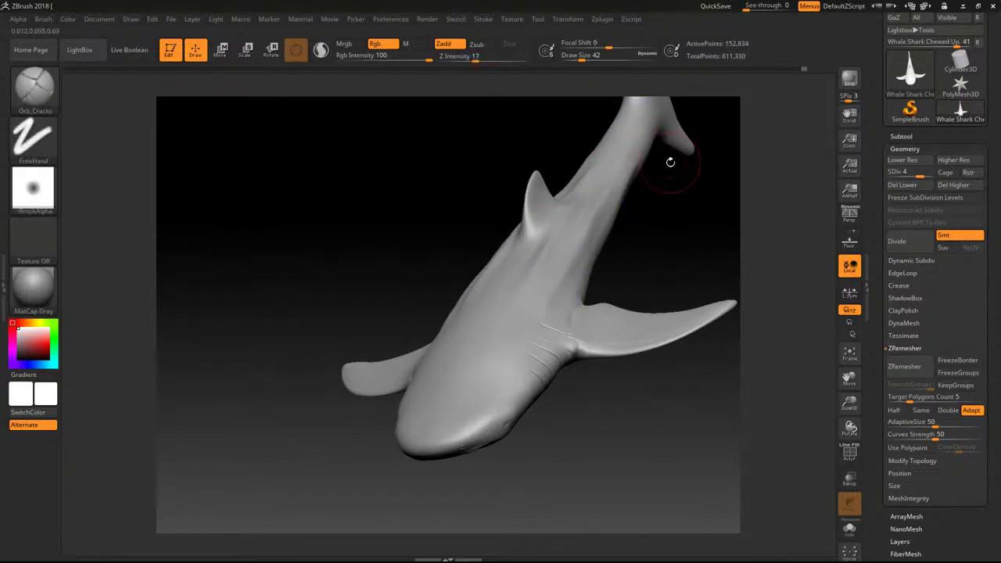
# Soften the ridges beside the dorsal fin with smoothing strokes and choose the Move brush.
pyautogui.moveTo(697, 226)
pyautogui.keyDown('alt'); pyautogui.mouseDown()
pyautogui.moveTo(653, 230)
pyautogui.moveTo(679, 212)
pyautogui.moveTo(640, 232)
pyautogui.moveTo(698, 283)
pyautogui.moveTo(706, 275)
pyautogui.mouseUp(); pyautogui.keyUp('alt')
pyautogui.keyDown('shift'); pyautogui.moveTo(497, 290); pyautogui.dragTo(565, 187); pyautogui.keyUp('shift')
pyautogui.press('b')
pyautogui.press('m')
pyautogui.press('v')
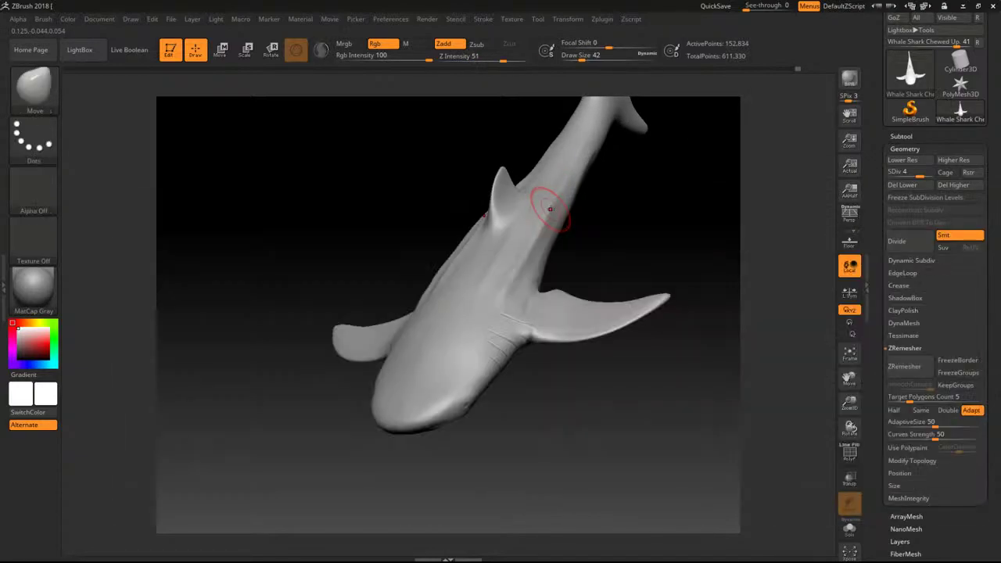
pyautogui.moveTo(546, 226)
pyautogui.keyDown('shift'); pyautogui.mouseDown()
pyautogui.moveTo(517, 270)
pyautogui.moveTo(541, 236)
pyautogui.mouseUp(); pyautogui.keyUp('shift')
# Build up the back between the dorsal fin and tail with ClayBuildup at draw size 42, and smooth the strokes.
pyautogui.moveTo(673, 224)
pyautogui.keyDown('alt'); pyautogui.mouseDown()
pyautogui.moveTo(615, 224)
pyautogui.moveTo(626, 196)
pyautogui.moveTo(620, 172)
pyautogui.moveTo(588, 294)
pyautogui.moveTo(588, 384)
pyautogui.mouseUp(); pyautogui.keyUp('alt')
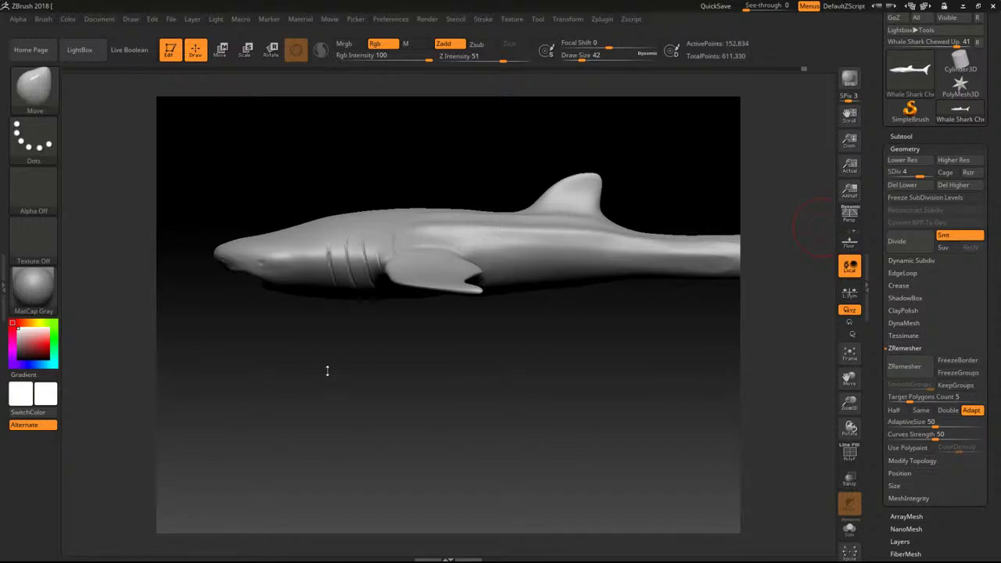
pyautogui.moveTo(559, 409)
pyautogui.mouseDown()
pyautogui.moveTo(735, 422)
pyautogui.moveTo(598, 423)
pyautogui.moveTo(579, 404)
pyautogui.moveTo(434, 449)
pyautogui.moveTo(435, 476)
pyautogui.moveTo(438, 391)
pyautogui.mouseUp()
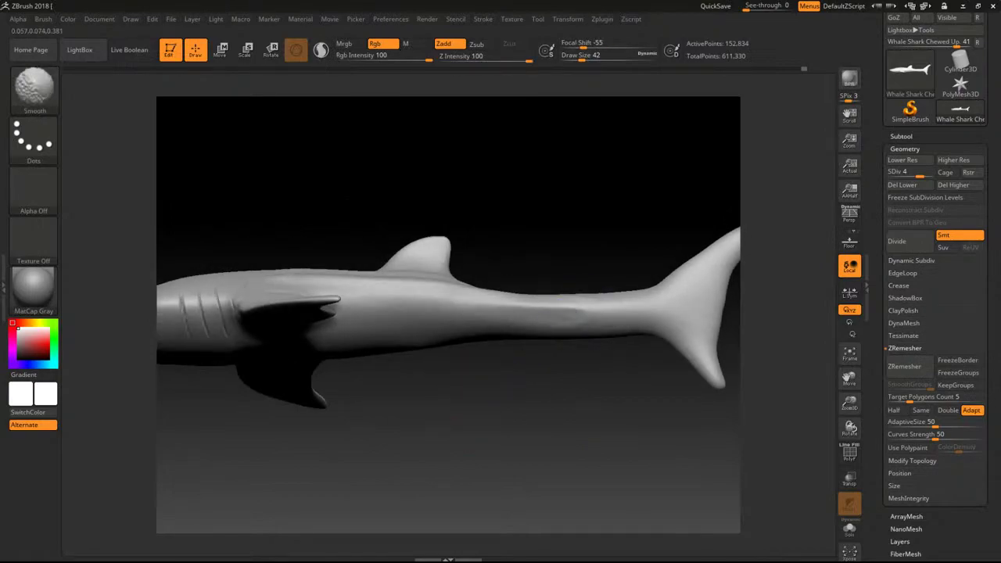
pyautogui.moveTo(538, 386); pyautogui.dragTo(571, 410)
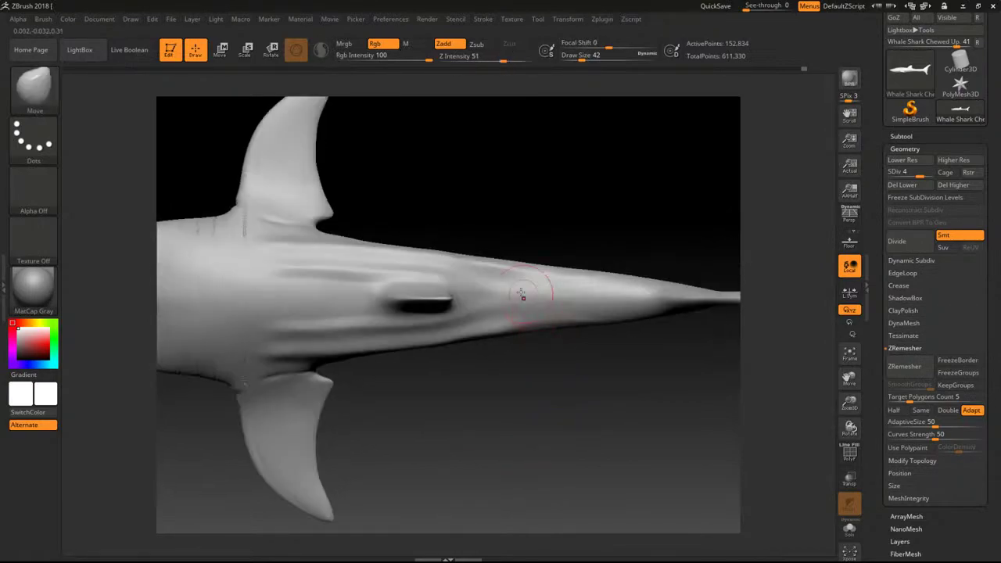
pyautogui.press('b')
pyautogui.press('c')
pyautogui.press('b')
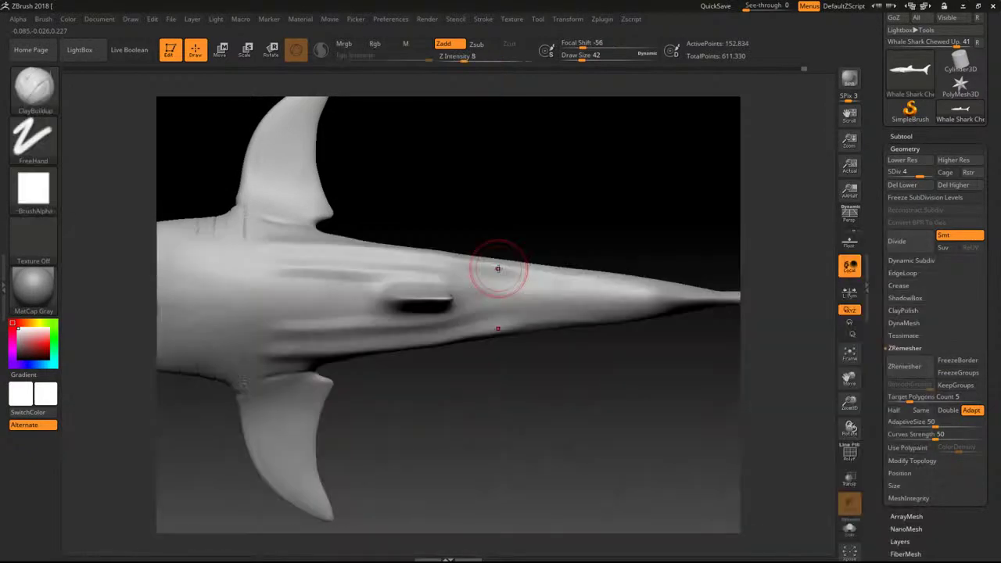
pyautogui.moveTo(474, 271); pyautogui.dragTo(524, 276)
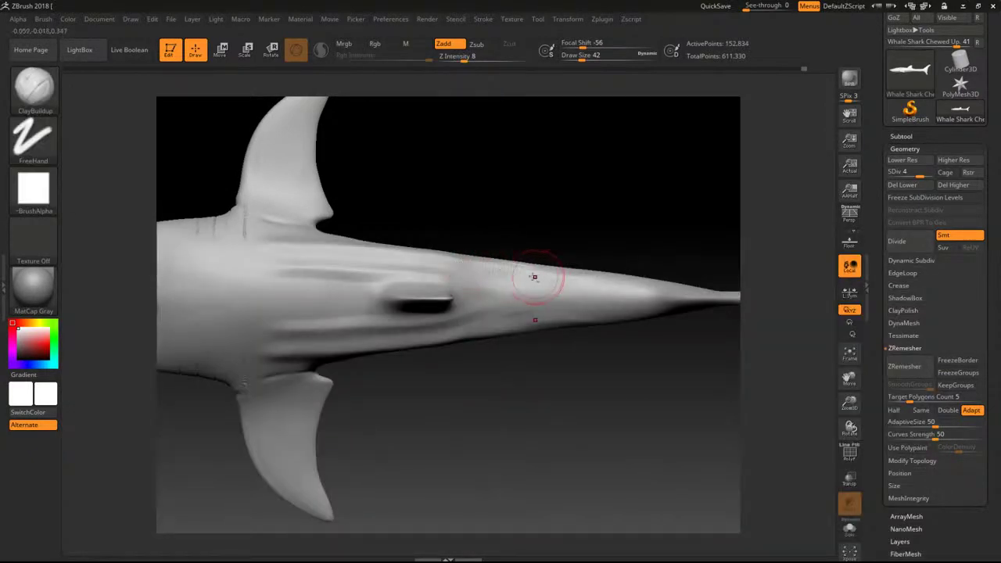
pyautogui.press('shift')
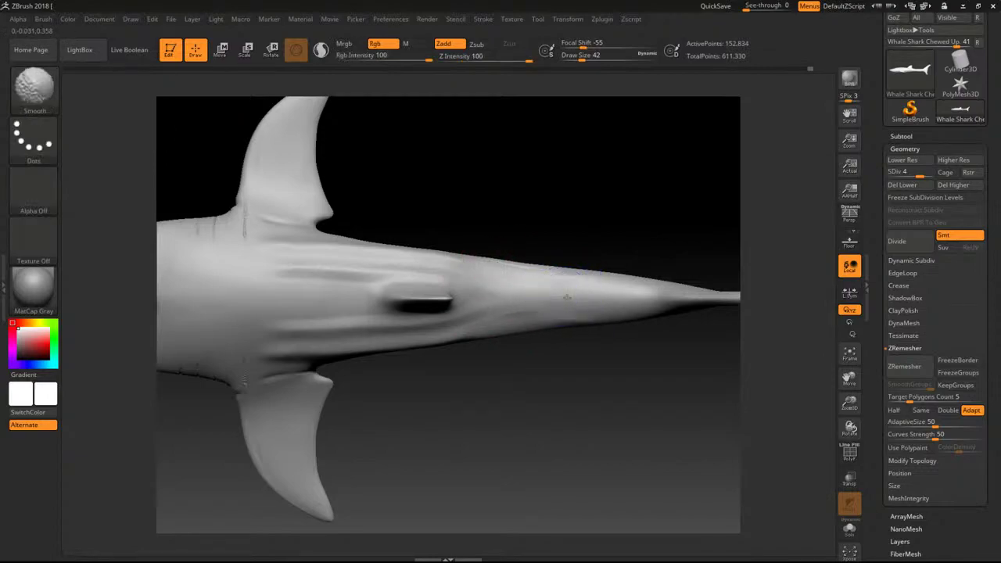
pyautogui.moveTo(603, 324); pyautogui.dragTo(631, 321)
pyautogui.press('shift')
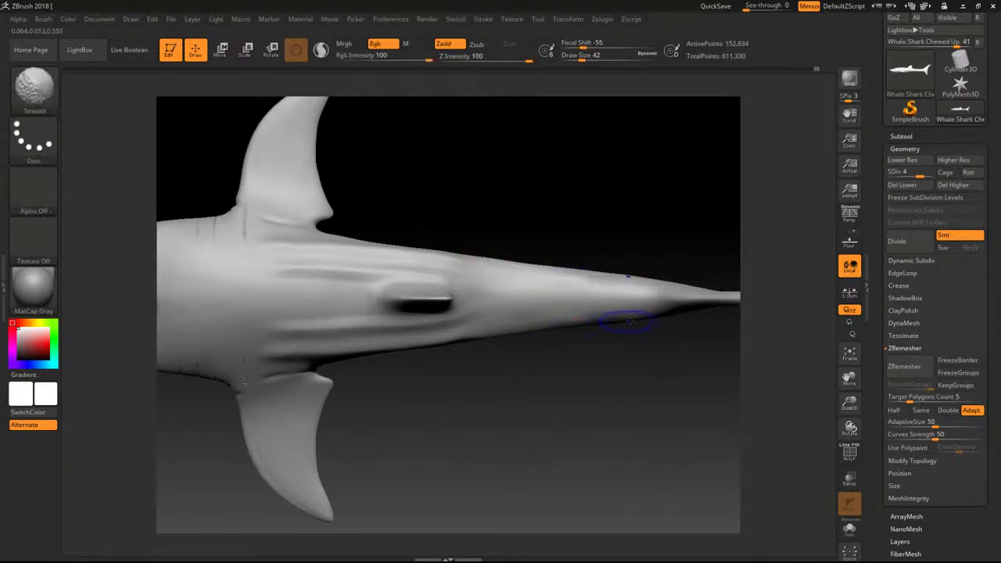
# Smooth out the lengthwise ridges on the back around the dorsal fin so they blend into the body.
pyautogui.press('shift')
pyautogui.moveTo(267, 229)
pyautogui.mouseDown()
pyautogui.moveTo(271, 217)
pyautogui.moveTo(285, 244)
pyautogui.moveTo(315, 245)
pyautogui.mouseUp()
pyautogui.keyDown('shift'); pyautogui.moveTo(315, 245); pyautogui.dragTo(264, 250); pyautogui.keyUp('shift')
pyautogui.moveTo(295, 284)
pyautogui.keyDown('shift'); pyautogui.mouseDown()
pyautogui.moveTo(274, 272)
pyautogui.moveTo(346, 282)
pyautogui.mouseUp(); pyautogui.keyUp('shift')
pyautogui.moveTo(346, 282)
pyautogui.keyDown('shift'); pyautogui.mouseDown()
pyautogui.moveTo(361, 279)
pyautogui.moveTo(344, 277)
pyautogui.mouseUp(); pyautogui.keyUp('shift')
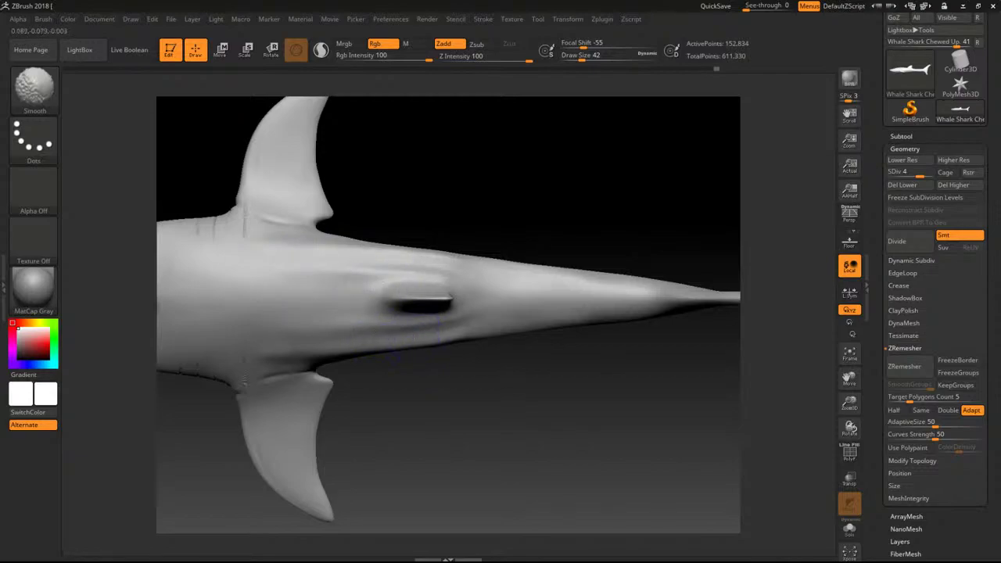
pyautogui.keyDown('shift'); pyautogui.moveTo(416, 330); pyautogui.dragTo(462, 323); pyautogui.keyUp('shift')
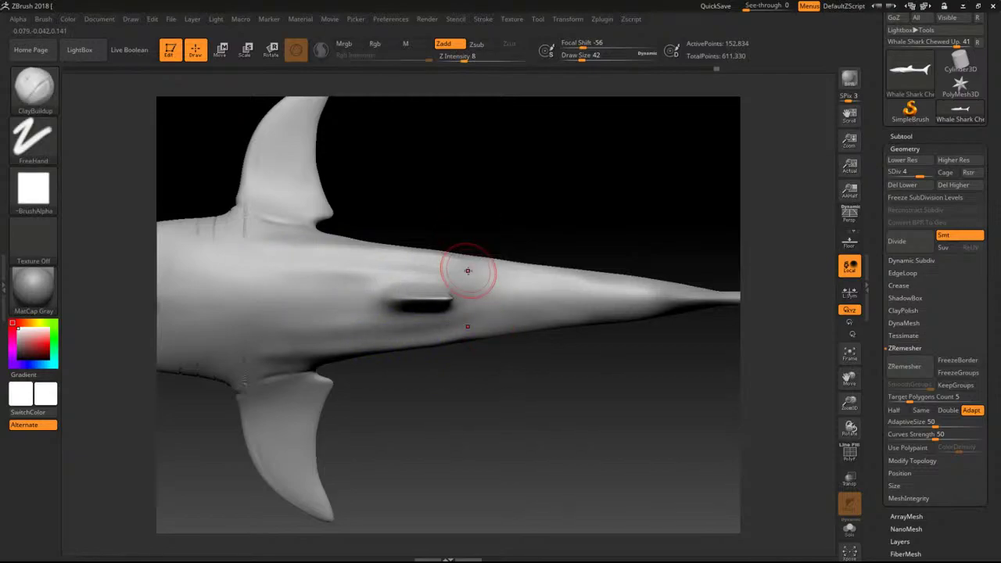
# Soften the flank ridge below and behind the dorsal fin with smoothing strokes.
pyautogui.keyDown('alt'); pyautogui.moveTo(520, 230); pyautogui.dragTo(397, 212); pyautogui.keyUp('alt')
pyautogui.moveTo(489, 219); pyautogui.dragTo(497, 135)
pyautogui.moveTo(520, 244)
pyautogui.mouseDown()
pyautogui.moveTo(514, 218)
pyautogui.moveTo(610, 315)
pyautogui.mouseUp()
pyautogui.keyDown('shift'); pyautogui.moveTo(504, 344); pyautogui.dragTo(541, 377); pyautogui.keyUp('shift')
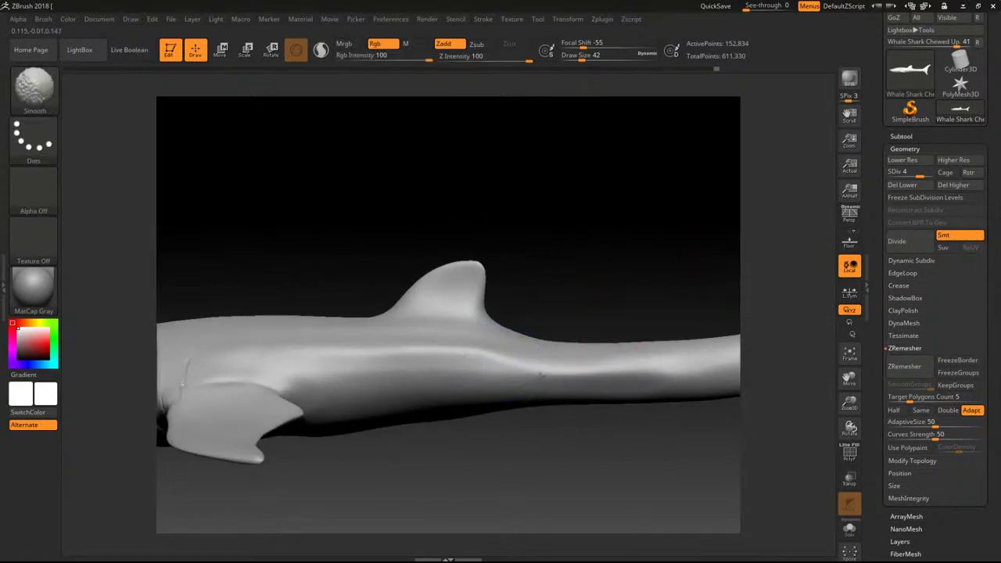
pyautogui.keyDown('shift'); pyautogui.moveTo(624, 197); pyautogui.dragTo(619, 204); pyautogui.keyUp('shift')
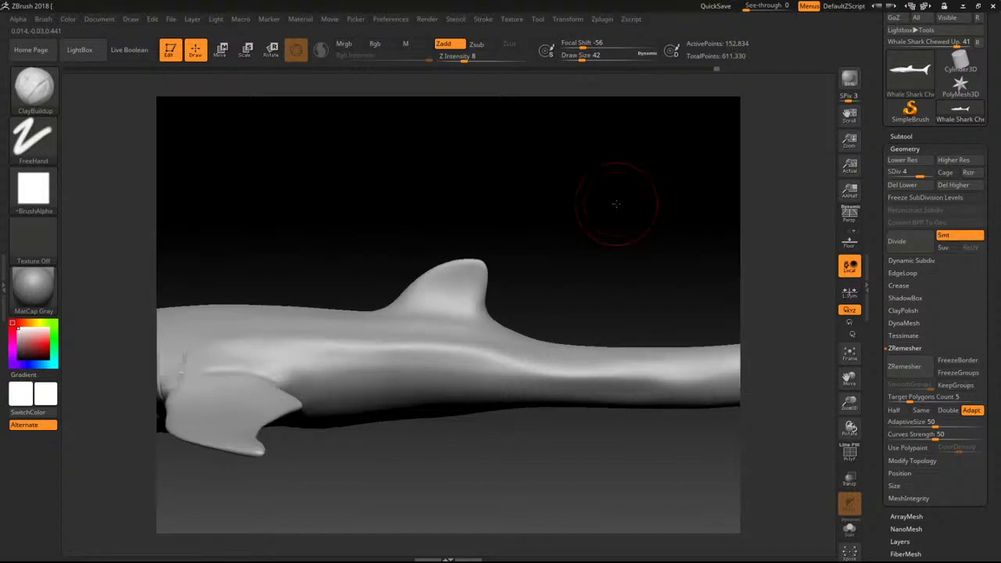
# Carve along the flank from below the dorsal fin toward the tail with Orb_Cracks at draw size 42, and smooth it.
pyautogui.press('b')
pyautogui.press('c')
pyautogui.moveTo(539, 228); pyautogui.dragTo(510, 254)
pyautogui.moveTo(497, 351); pyautogui.dragTo(628, 381)
pyautogui.press('shift')
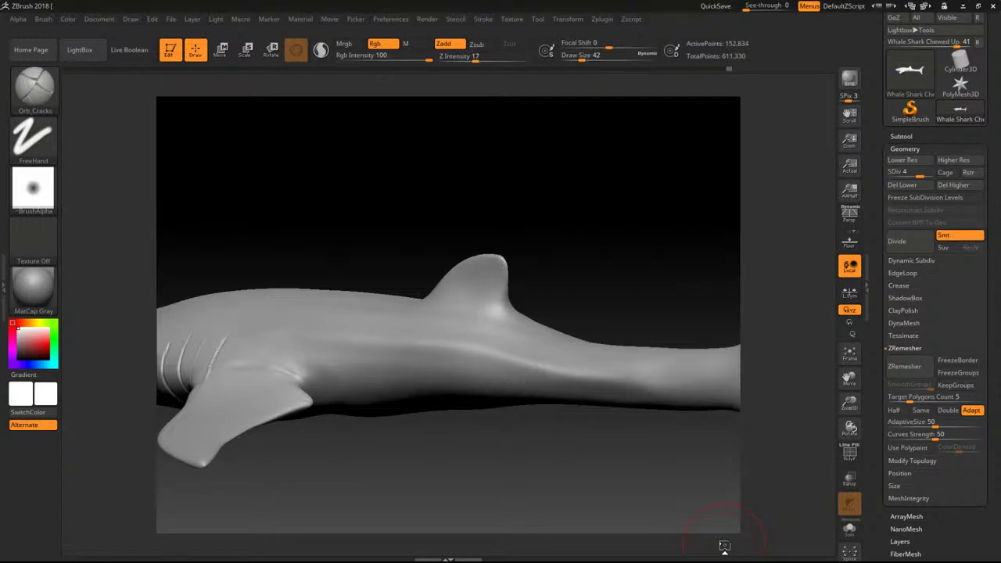
pyautogui.press('shift')
pyautogui.moveTo(571, 171); pyautogui.dragTo(600, 205)
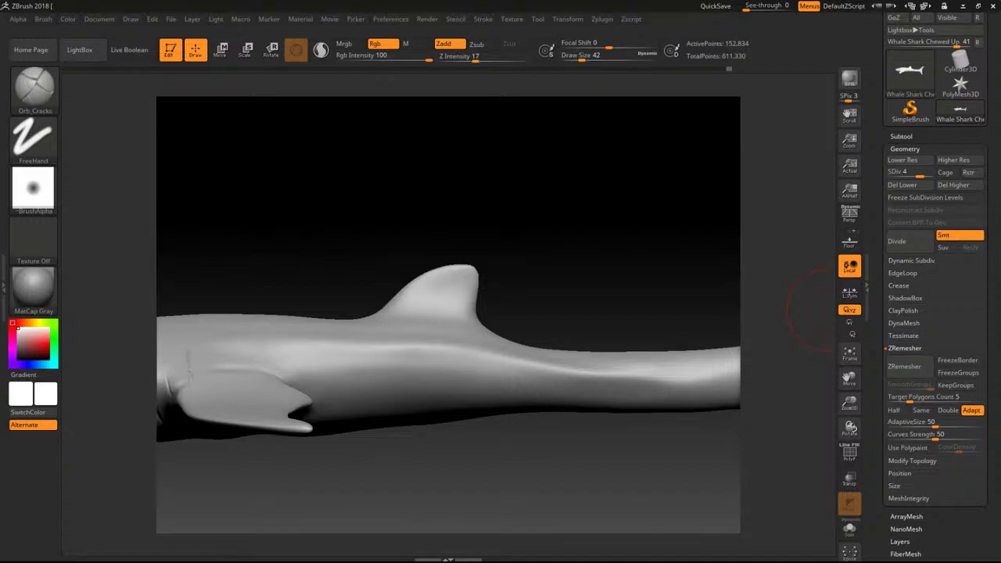
# Adjust and smooth the narrow body behind the dorsal fin, using the Move brush at draw size 62.
pyautogui.moveTo(642, 297)
pyautogui.mouseDown()
pyautogui.moveTo(630, 377)
pyautogui.moveTo(630, 258)
pyautogui.mouseUp()
pyautogui.press('b')
pyautogui.press('m')
pyautogui.press('v')
pyautogui.press(']')
pyautogui.press(']')
pyautogui.press(']')
pyautogui.moveTo(544, 366); pyautogui.dragTo(698, 374)
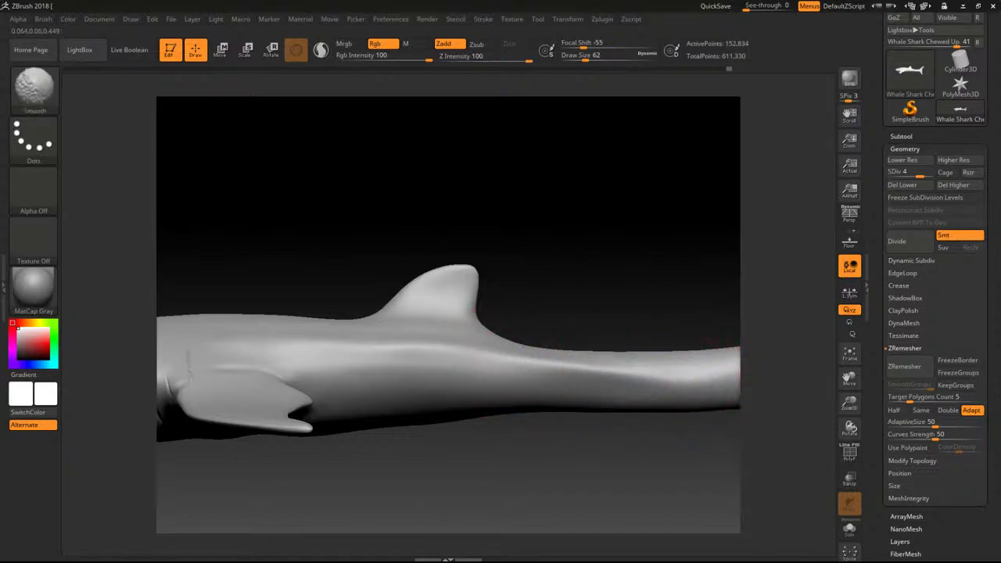
# Collapse the tool's Geometry settings and check the whole shark's silhouette from the side.
pyautogui.keyDown('alt'); pyautogui.moveTo(675, 233); pyautogui.dragTo(458, 302); pyautogui.keyUp('alt')
pyautogui.press('f')
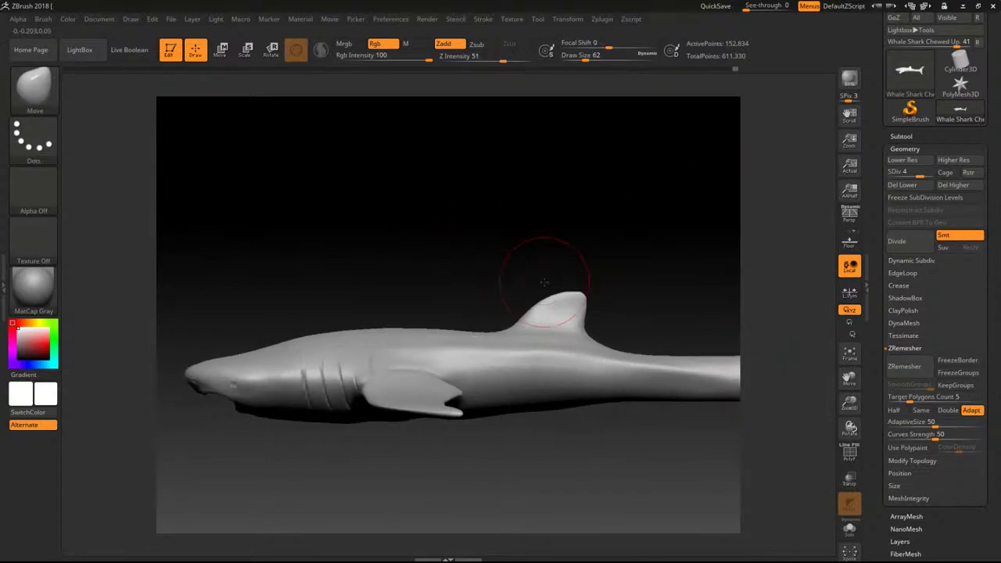
pyautogui.click(899, 148)
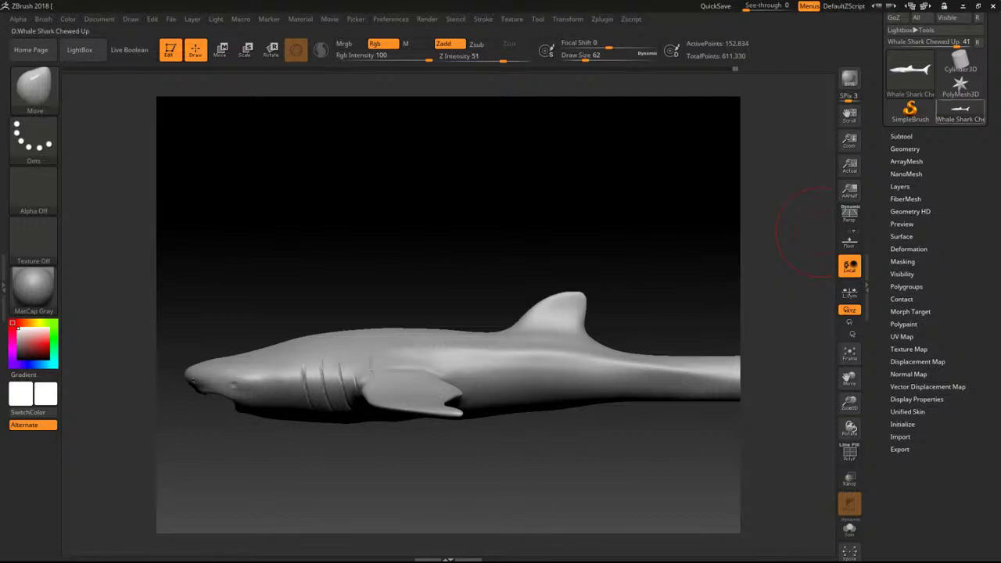
pyautogui.moveTo(961, 111)
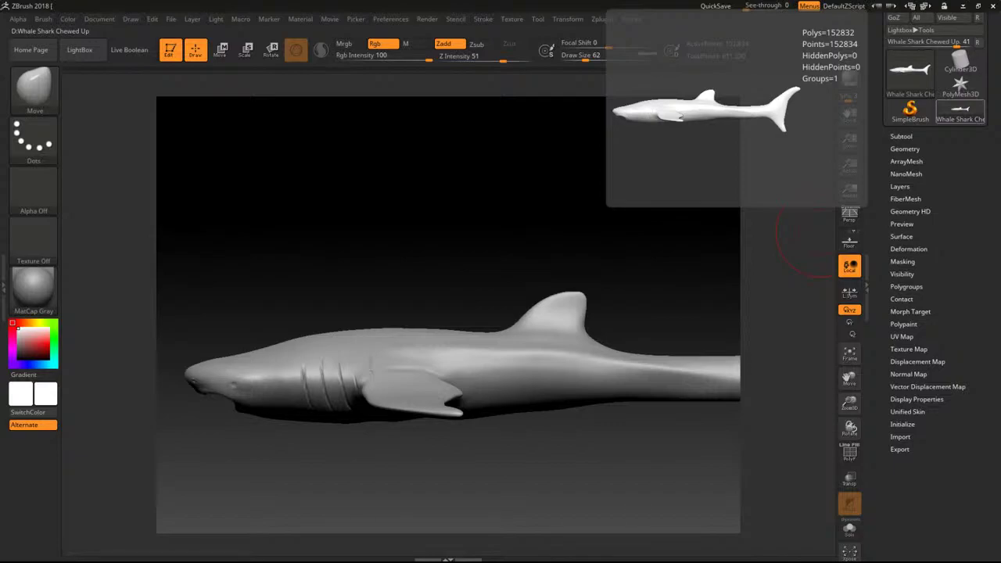
pyautogui.moveTo(418, 214); pyautogui.dragTo(619, 212)
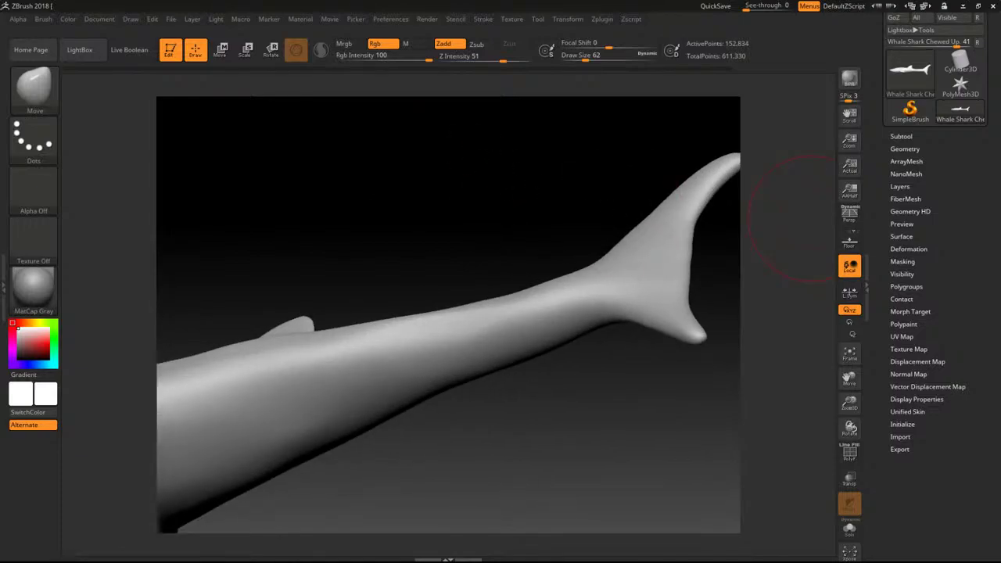
# Try to pull a small second dorsal fin out of the back near the tail with Move at draw size 30.
pyautogui.moveTo(259, 208); pyautogui.dragTo(313, 237)
pyautogui.moveTo(536, 399); pyautogui.dragTo(554, 408)
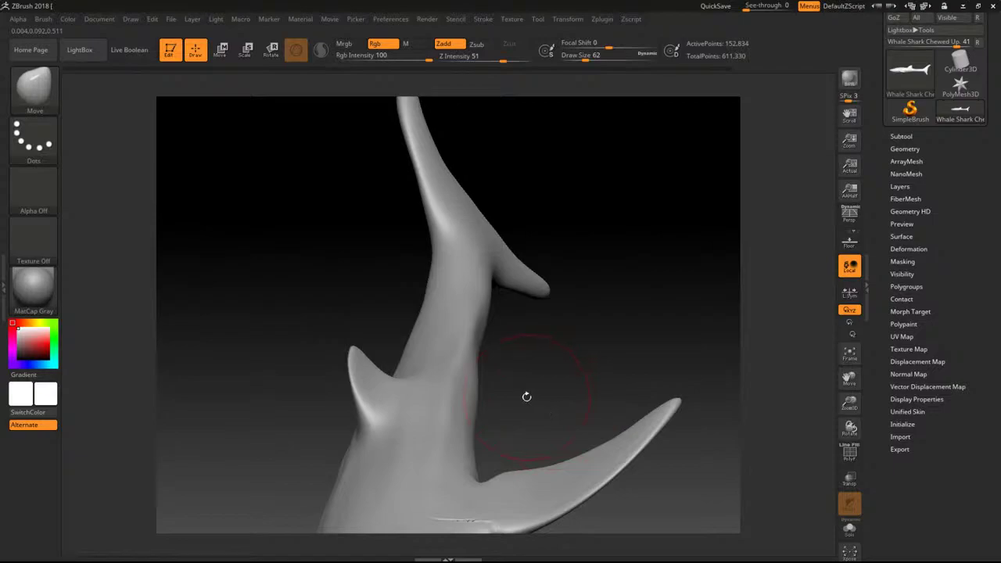
pyautogui.press('[')
pyautogui.press('[')
pyautogui.press('[')
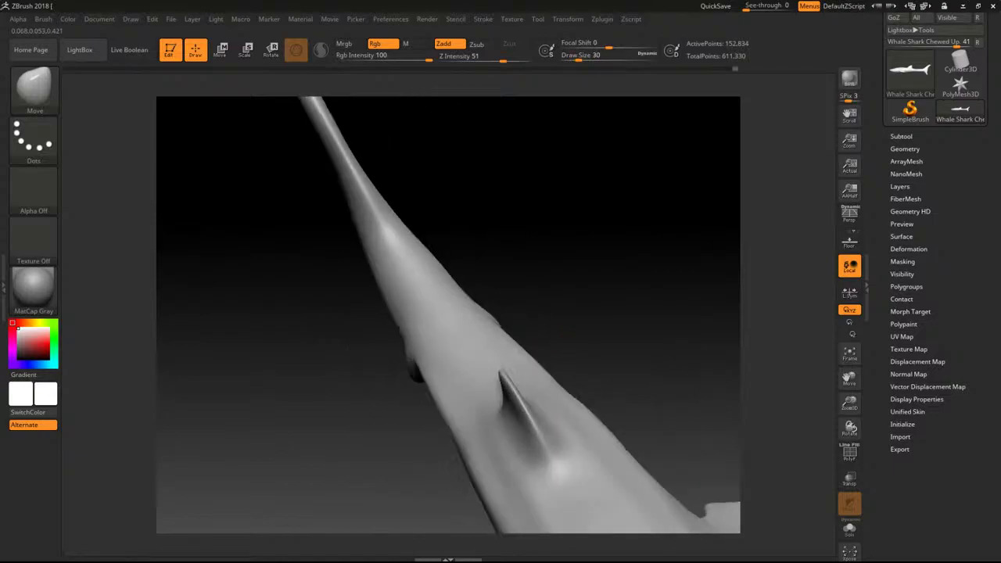
pyautogui.moveTo(595, 338); pyautogui.dragTo(522, 357)
pyautogui.hotkey('ctrl', 'z')
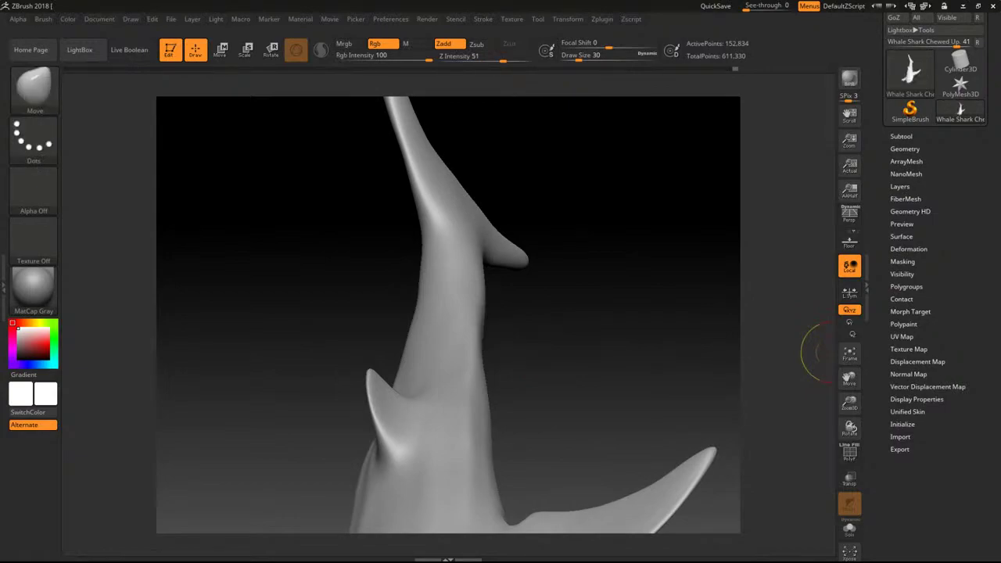
pyautogui.moveTo(814, 352)
pyautogui.mouseDown()
pyautogui.moveTo(429, 298)
pyautogui.moveTo(410, 309)
pyautogui.moveTo(436, 347)
pyautogui.mouseUp()
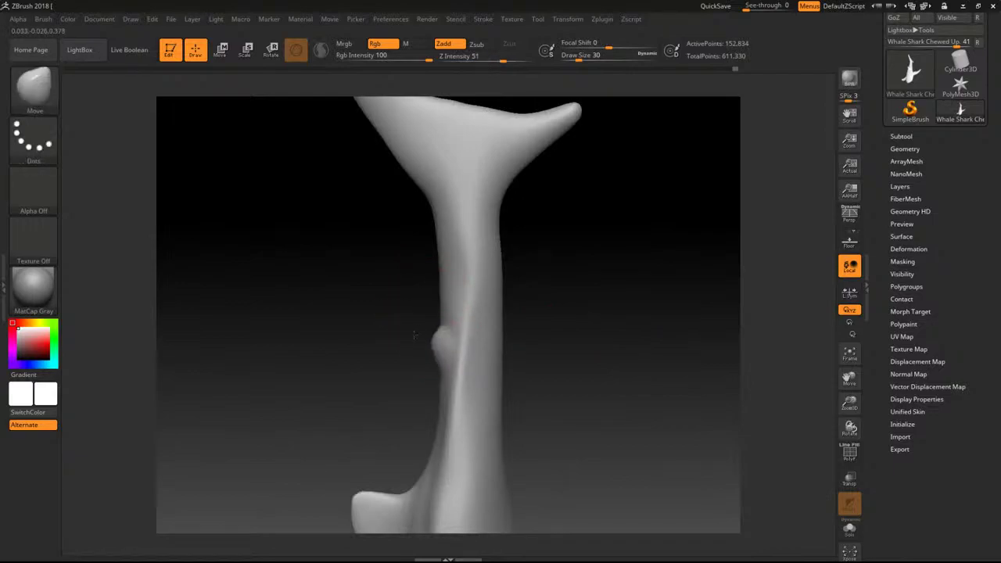
# Try to flatten the sides of the small second fin with TrimDynamic at draw size 38.
pyautogui.press('b')
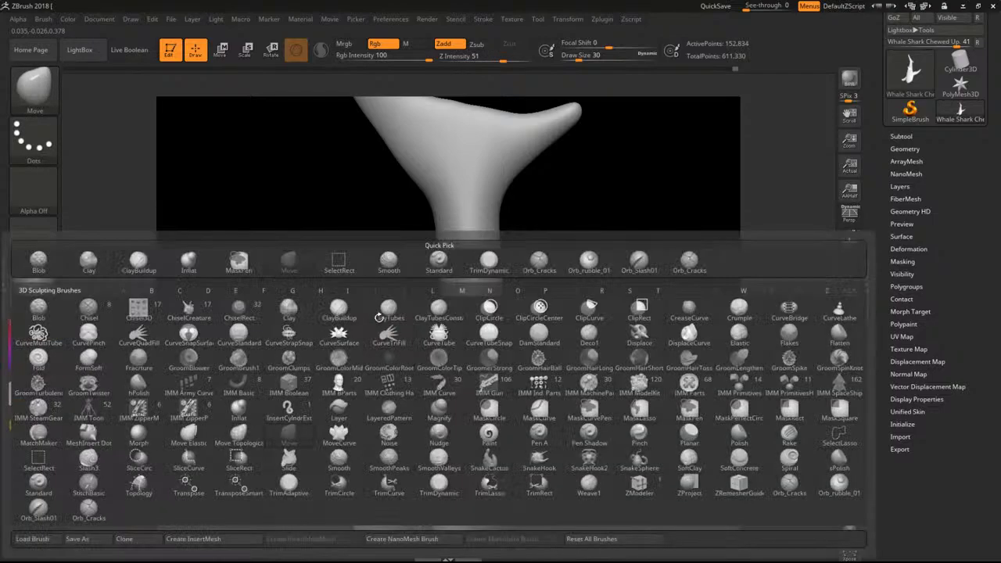
pyautogui.press('t')
pyautogui.press('d')
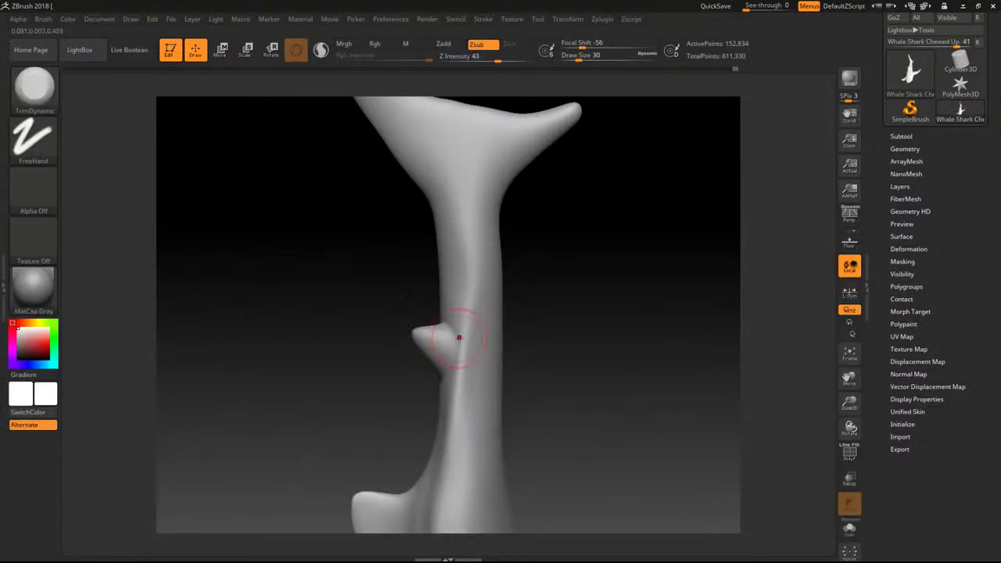
pyautogui.press(']')
pyautogui.press('\\')
pyautogui.moveTo(459, 338); pyautogui.dragTo(443, 354)
pyautogui.moveTo(435, 319); pyautogui.dragTo(454, 338)
pyautogui.press('shift')
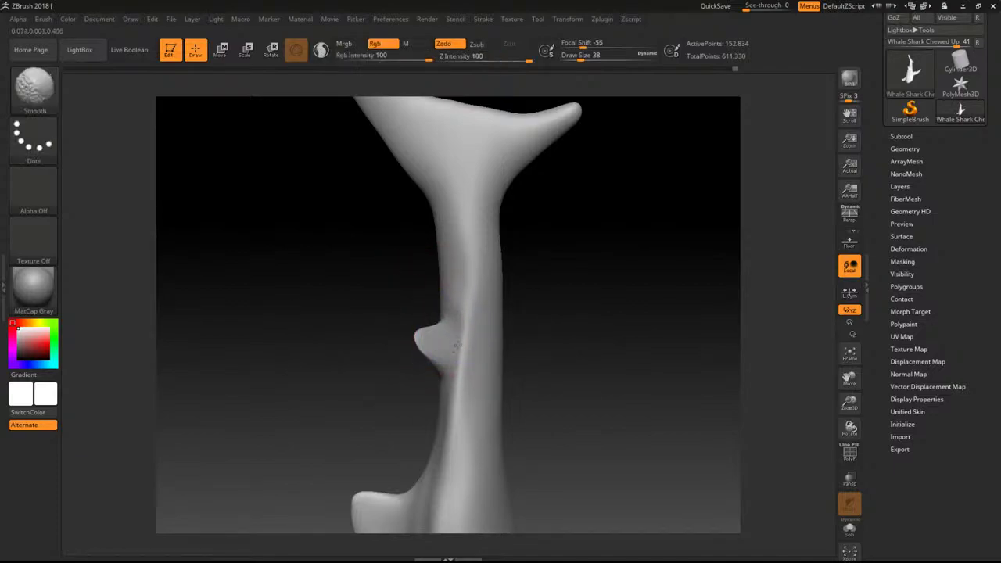
pyautogui.moveTo(516, 316); pyautogui.dragTo(567, 286)
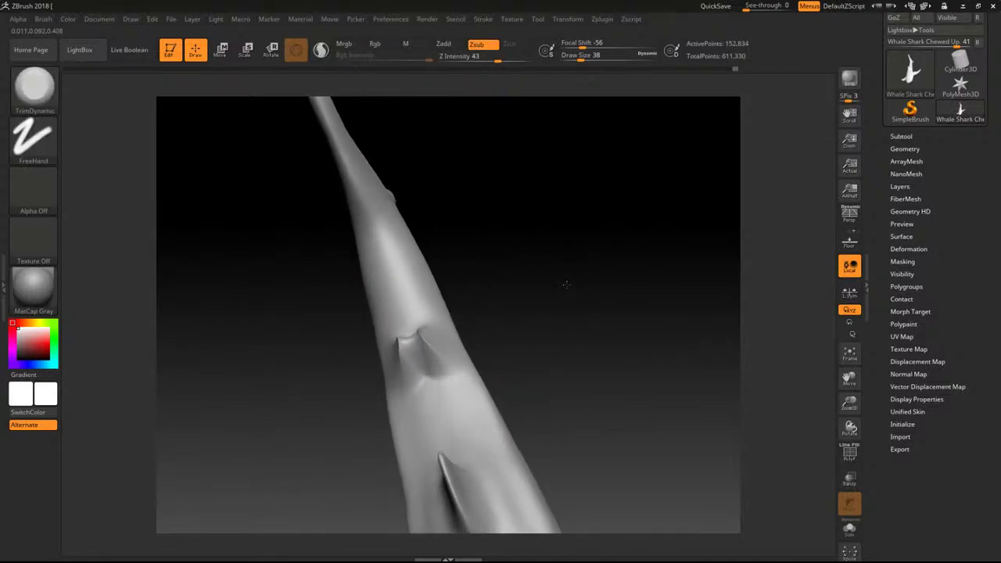
# Undo the trimmed second fin, return to the Move brush and turn on perspective view.
pyautogui.press('ctrl')
pyautogui.hotkey('ctrl', 'z')
pyautogui.press('b')
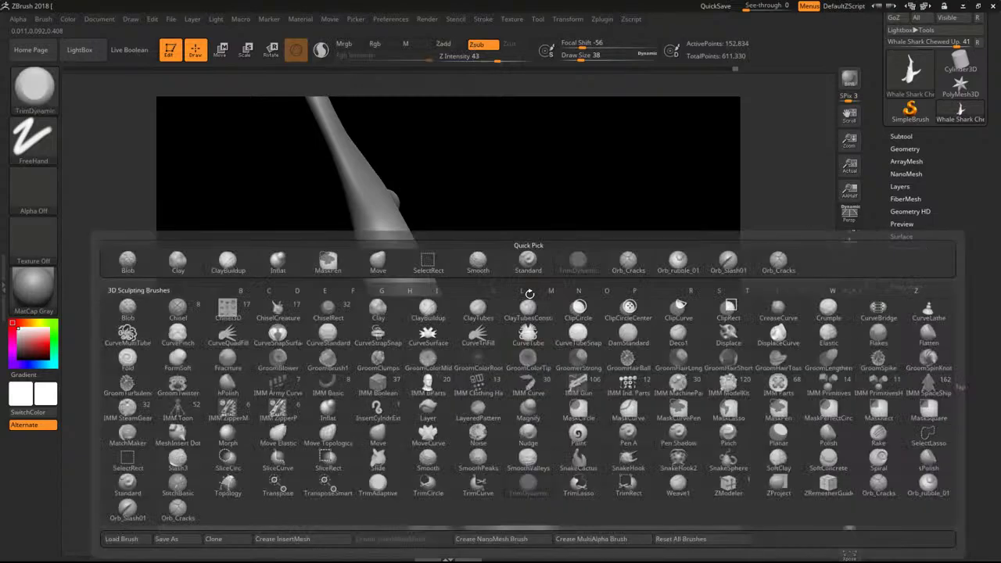
pyautogui.press('m')
pyautogui.press('v')
pyautogui.press('p')
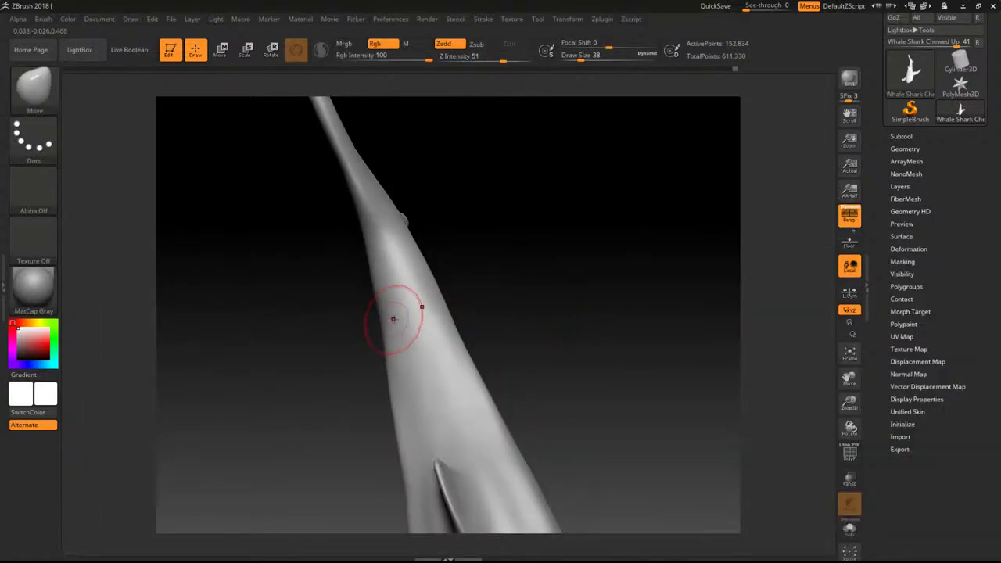
# Try to pull up and smooth a second dorsal fin ahead of the tail with the Move brush.
pyautogui.moveTo(407, 321); pyautogui.dragTo(388, 271)
pyautogui.moveTo(570, 315); pyautogui.dragTo(500, 321)
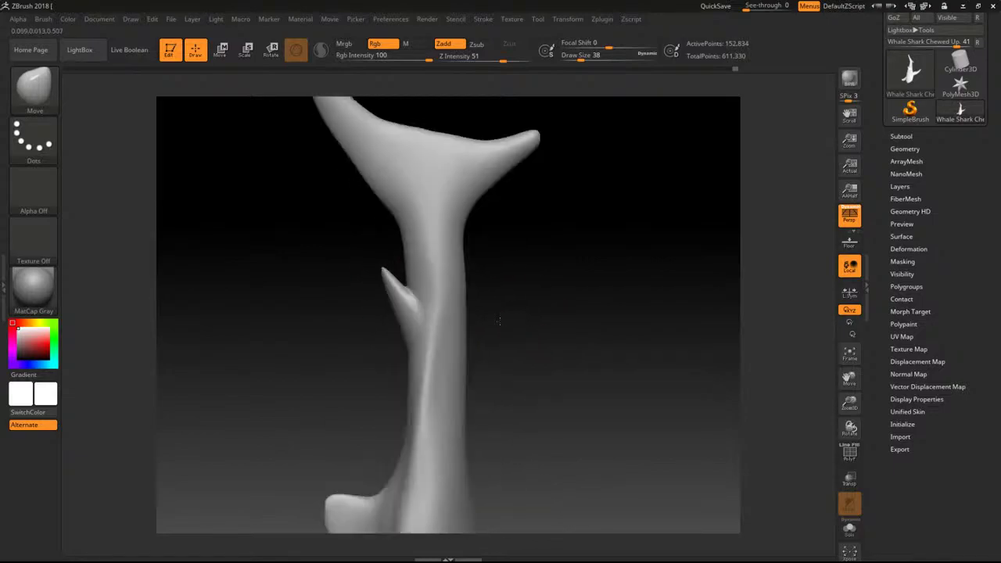
pyautogui.moveTo(608, 365); pyautogui.dragTo(408, 298)
pyautogui.hotkey('ctrl', 'z')
pyautogui.hotkey('ctrl', 'z')
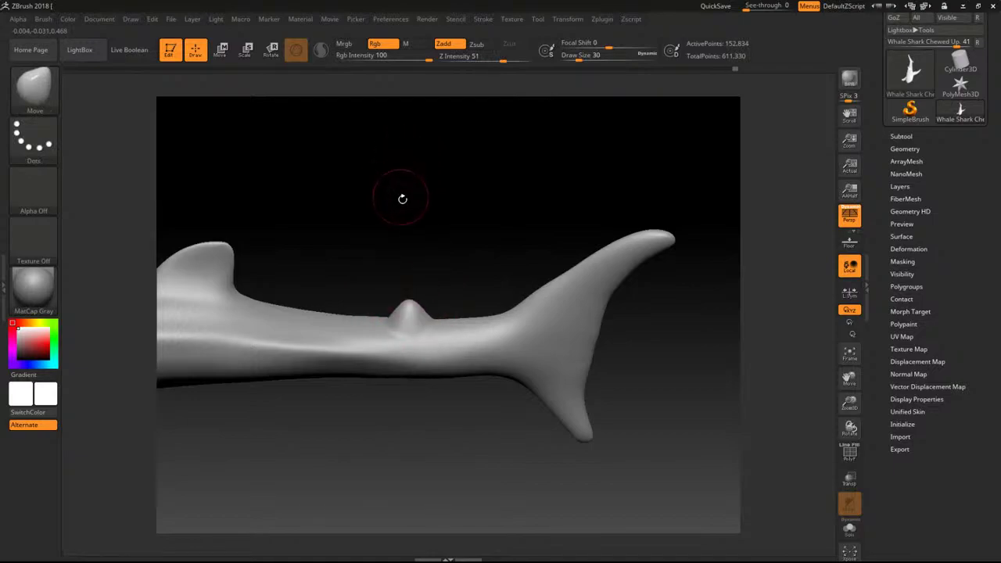
pyautogui.moveTo(399, 301)
pyautogui.keyDown('shift'); pyautogui.mouseDown()
pyautogui.moveTo(410, 308)
pyautogui.moveTo(420, 296)
pyautogui.mouseUp(); pyautogui.keyUp('shift')
pyautogui.hotkey('ctrl', 'z')
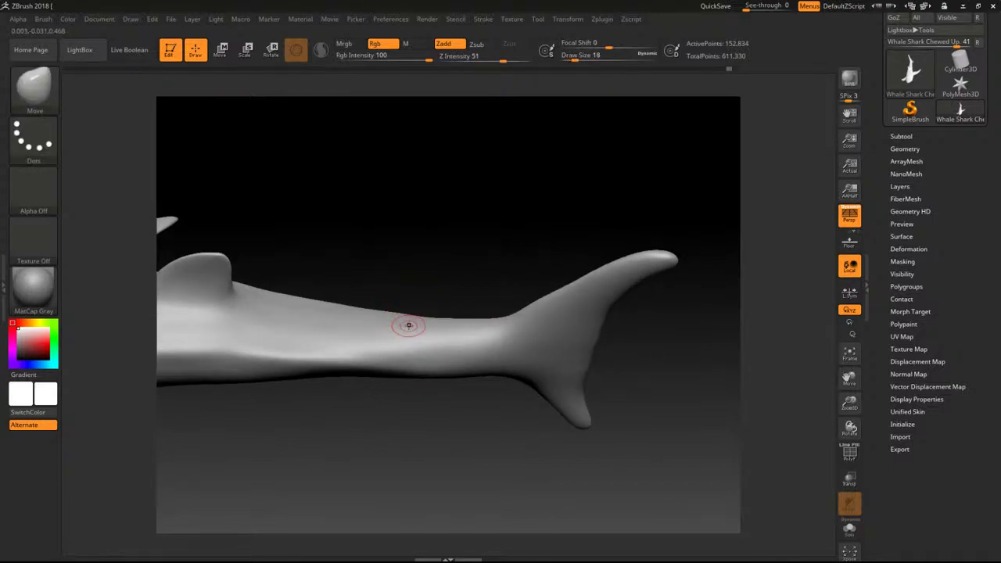
# Pull up a small second dorsal fin between the main dorsal fin and the tail, slanting its tip backward with the Move brush.
pyautogui.moveTo(411, 296); pyautogui.dragTo(433, 245)
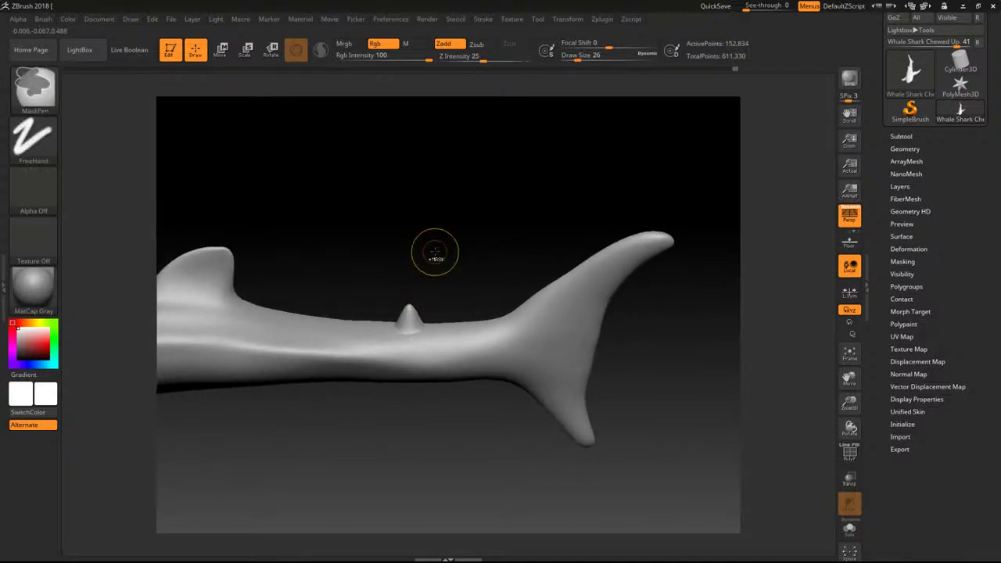
pyautogui.moveTo(416, 191); pyautogui.dragTo(456, 240)
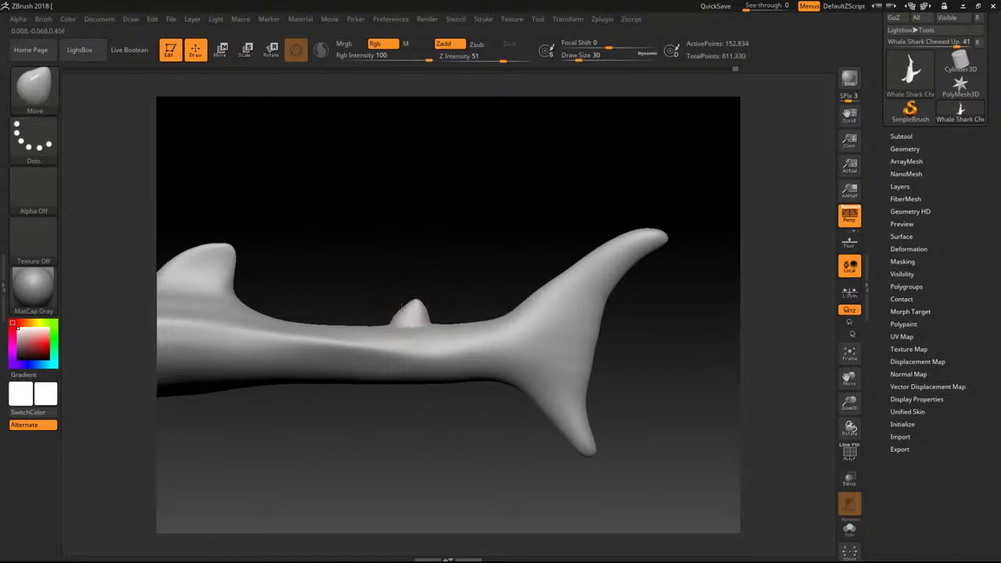
pyautogui.keyDown('shift'); pyautogui.moveTo(397, 316); pyautogui.dragTo(427, 286); pyautogui.keyUp('shift')
pyautogui.hotkey('ctrl', 'z')
pyautogui.press('shift')
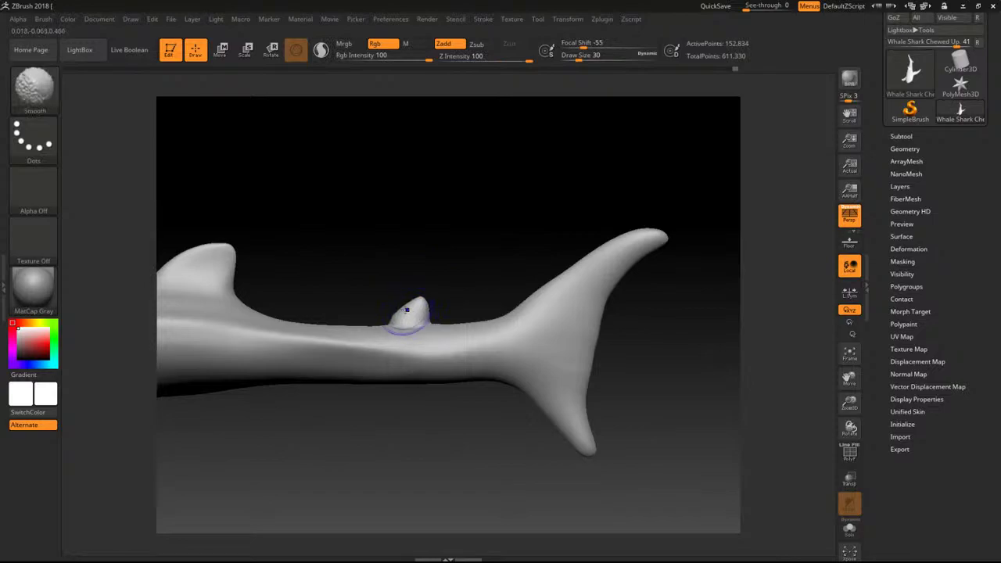
# Flatten the sides of the second dorsal fin with TrimDynamic at draw size 30, and smooth its base into the body.
pyautogui.press('b')
pyautogui.press('t')
pyautogui.press('d')
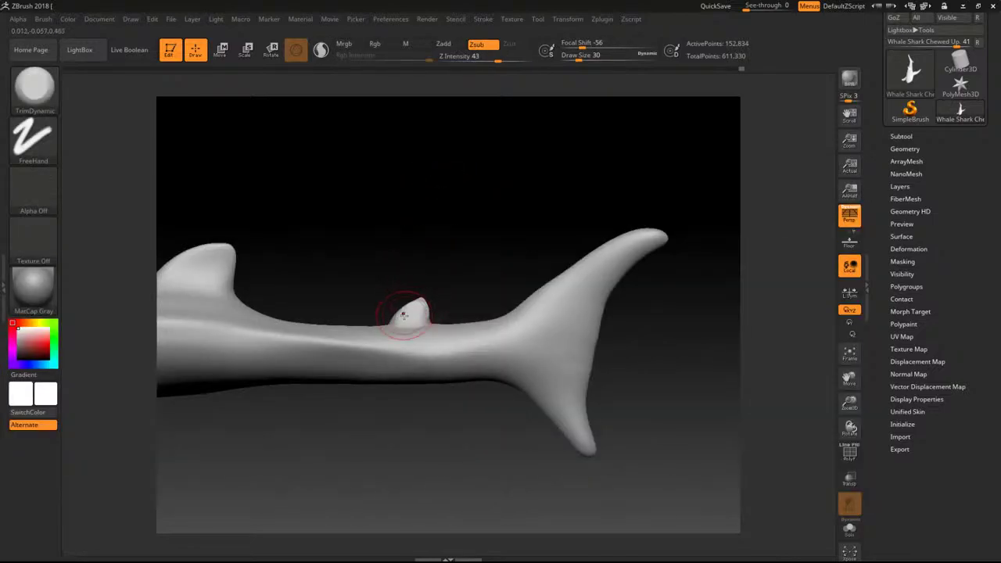
pyautogui.moveTo(440, 277)
pyautogui.mouseDown()
pyautogui.moveTo(458, 274)
pyautogui.moveTo(485, 313)
pyautogui.mouseUp()
pyautogui.keyDown('alt'); pyautogui.moveTo(540, 347); pyautogui.dragTo(541, 414); pyautogui.keyUp('alt')
pyautogui.moveTo(384, 351)
pyautogui.keyDown('shift'); pyautogui.mouseDown()
pyautogui.moveTo(409, 341)
pyautogui.moveTo(402, 363)
pyautogui.moveTo(429, 339)
pyautogui.mouseUp(); pyautogui.keyUp('shift')
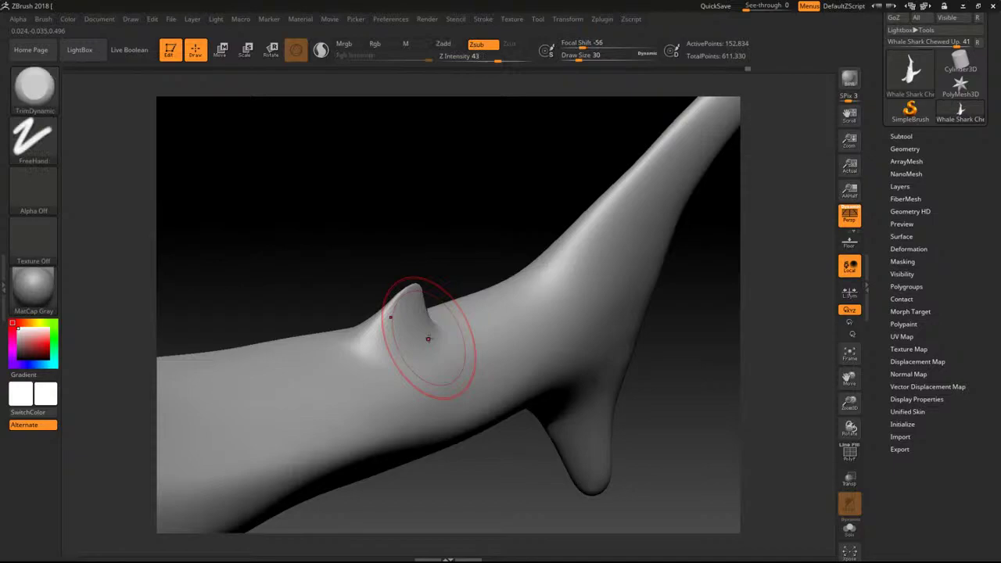
# Pull an anal fin down from the underside opposite the second dorsal fin with Move at draw size 30.
pyautogui.keyDown('alt'); pyautogui.moveTo(429, 185); pyautogui.dragTo(477, 392); pyautogui.keyUp('alt')
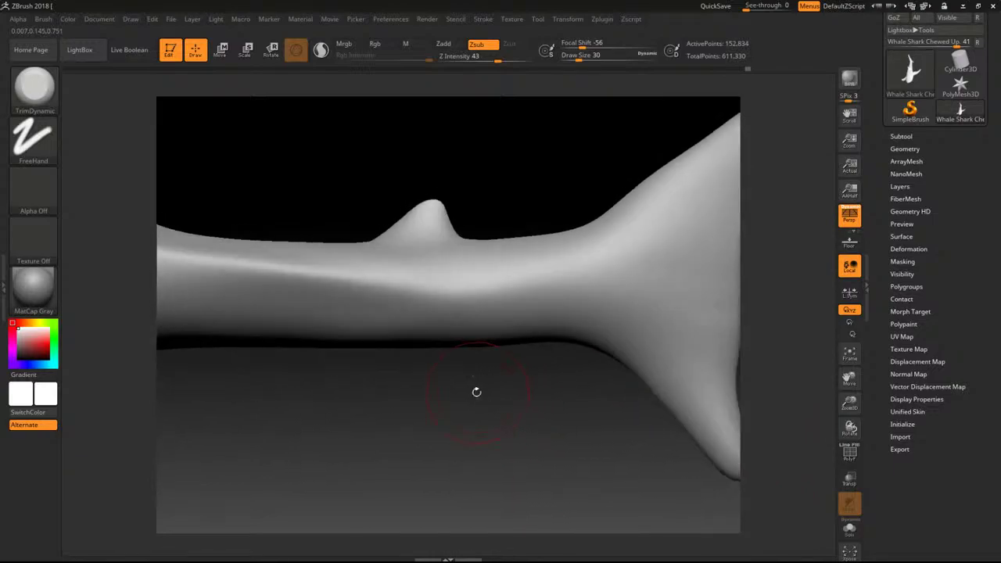
pyautogui.press('b')
pyautogui.press('m')
pyautogui.press('v')
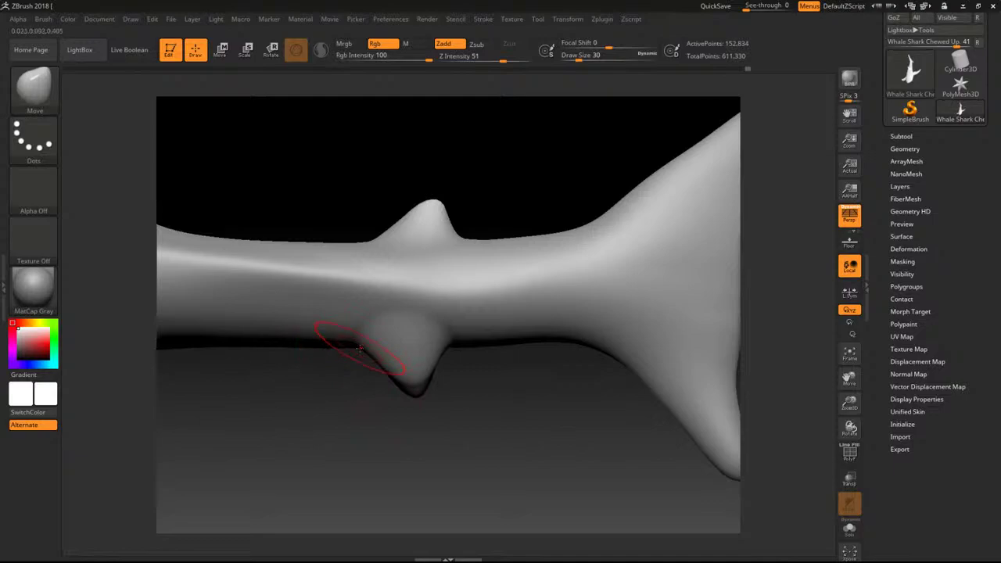
pyautogui.moveTo(376, 403)
pyautogui.mouseDown()
pyautogui.moveTo(414, 386)
pyautogui.moveTo(461, 344)
pyautogui.moveTo(426, 368)
pyautogui.mouseUp()
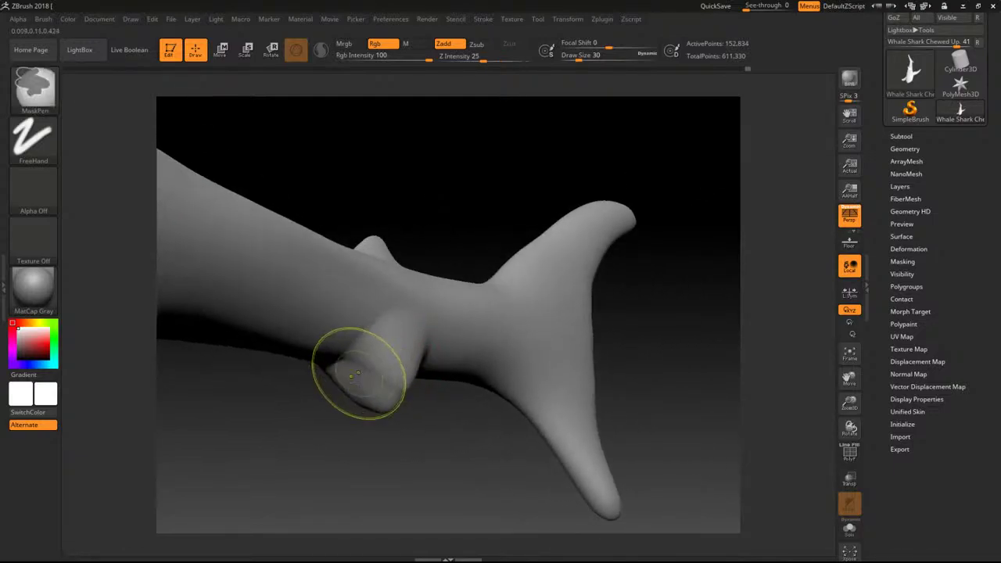
pyautogui.hotkey('ctrl', 'z')
pyautogui.moveTo(389, 432); pyautogui.dragTo(402, 402)
# Reshape the anal fin with the Move brush at draw size 58, tapering it to a backward-leaning tip.
pyautogui.press(']')
pyautogui.press(']')
pyautogui.press(']')
pyautogui.press(']')
pyautogui.press(']')
pyautogui.moveTo(414, 364); pyautogui.dragTo(396, 366)
pyautogui.moveTo(363, 397); pyautogui.dragTo(378, 384)
pyautogui.moveTo(439, 405)
pyautogui.mouseDown()
pyautogui.moveTo(425, 436)
pyautogui.moveTo(368, 438)
pyautogui.moveTo(321, 435)
pyautogui.moveTo(262, 396)
pyautogui.mouseUp()
pyautogui.moveTo(296, 448); pyautogui.dragTo(271, 453)
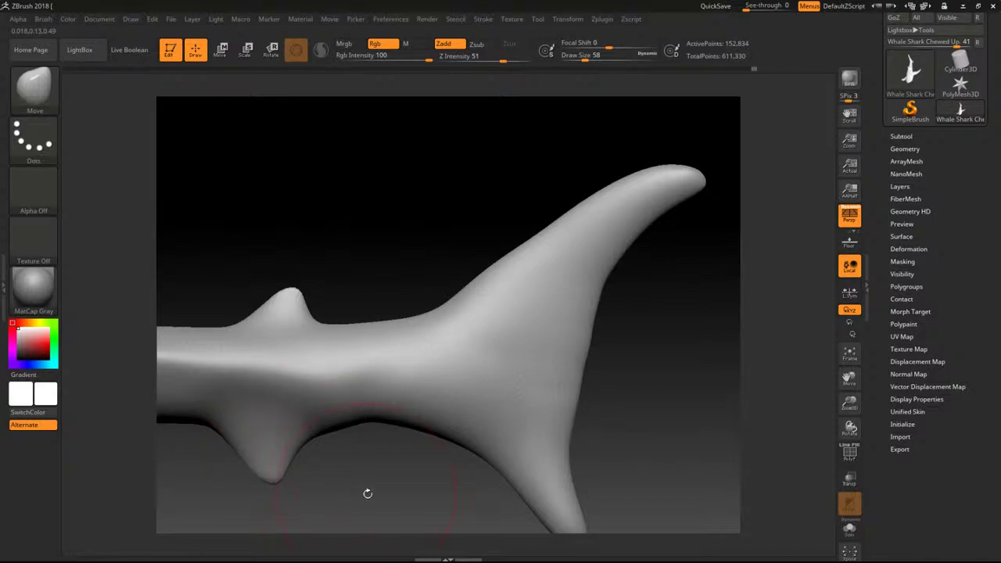
# Pull a pair of small pelvic fins out of the underside ahead of the anal fin with Move at draw size 30, and smooth their bases.
pyautogui.keyDown('alt'); pyautogui.moveTo(367, 493); pyautogui.dragTo(201, 418); pyautogui.keyUp('alt')
pyautogui.keyDown('alt'); pyautogui.moveTo(425, 431); pyautogui.dragTo(360, 416); pyautogui.keyUp('alt')
pyautogui.keyDown('alt'); pyautogui.moveTo(292, 338); pyautogui.dragTo(321, 254); pyautogui.keyUp('alt')
pyautogui.moveTo(352, 282); pyautogui.dragTo(335, 207)
pyautogui.keyDown('alt'); pyautogui.moveTo(337, 391); pyautogui.dragTo(305, 380); pyautogui.keyUp('alt')
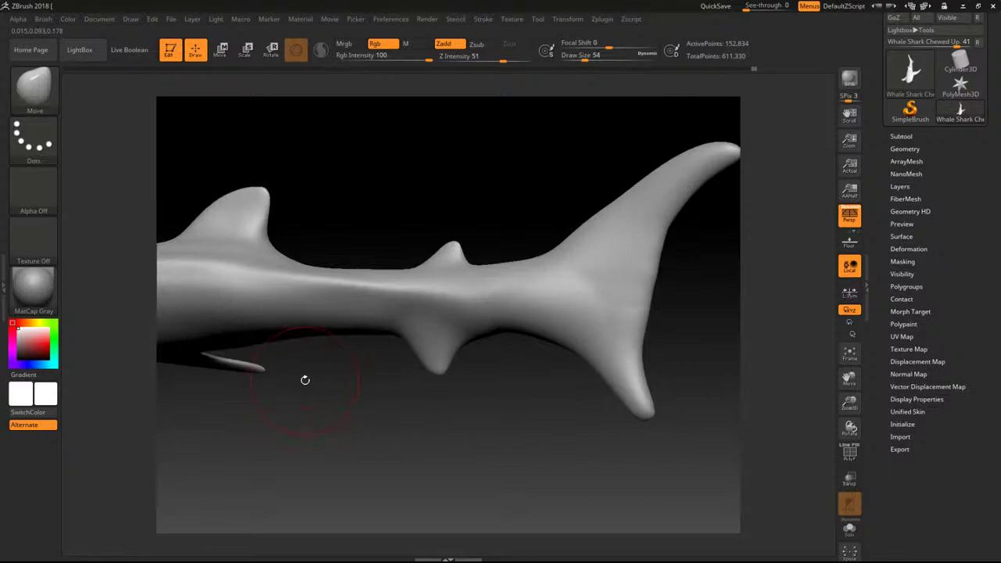
pyautogui.moveTo(313, 382); pyautogui.dragTo(230, 313)
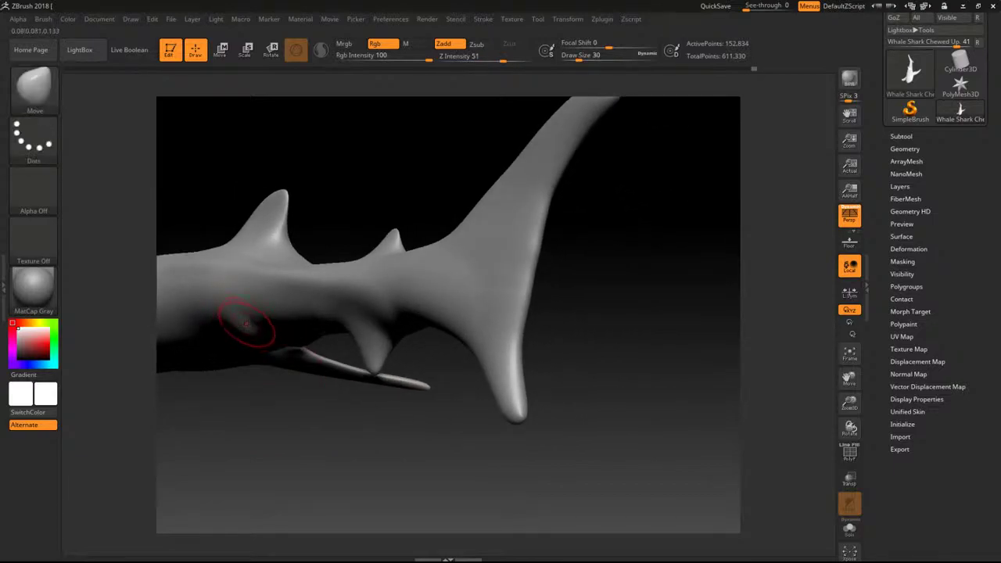
pyautogui.moveTo(284, 405)
pyautogui.mouseDown()
pyautogui.moveTo(281, 413)
pyautogui.moveTo(266, 330)
pyautogui.moveTo(242, 325)
pyautogui.moveTo(293, 344)
pyautogui.mouseUp()
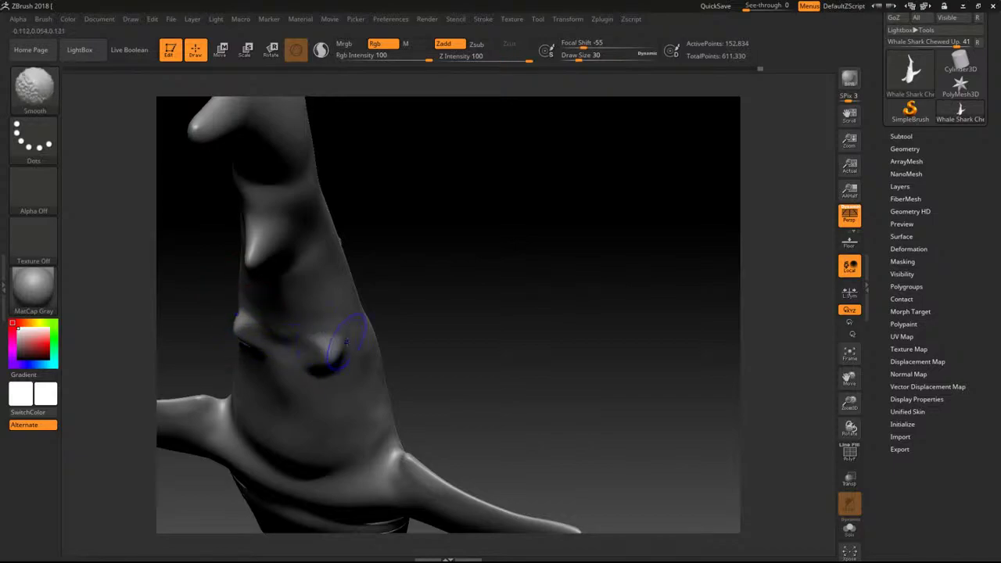
pyautogui.moveTo(429, 286); pyautogui.dragTo(507, 307)
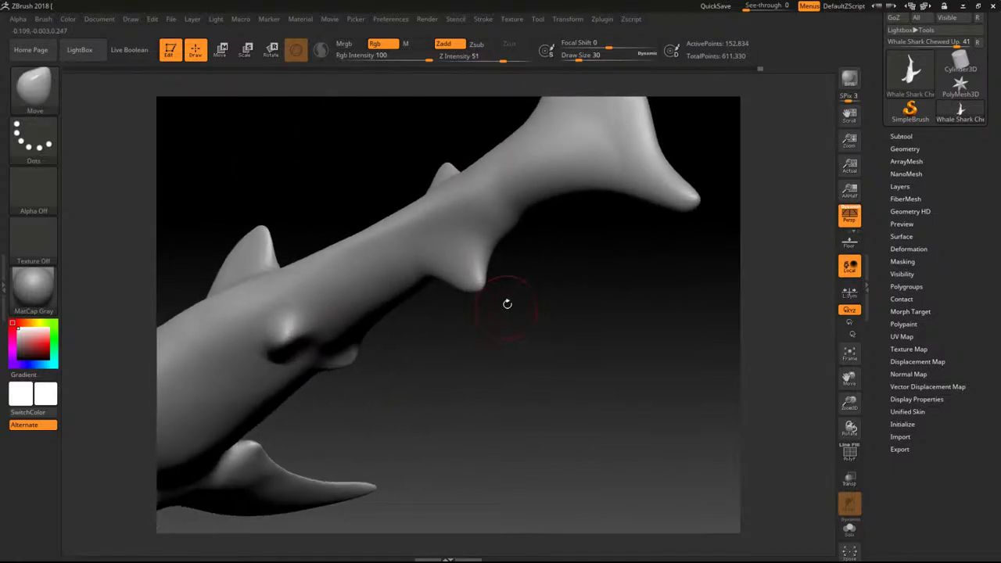
# Flatten the pelvic fins with TrimDynamic at draw size 30 and smooth the trimmed surfaces into the body.
pyautogui.press('b')
pyautogui.press('t')
pyautogui.press('d')
pyautogui.moveTo(431, 405); pyautogui.dragTo(384, 347)
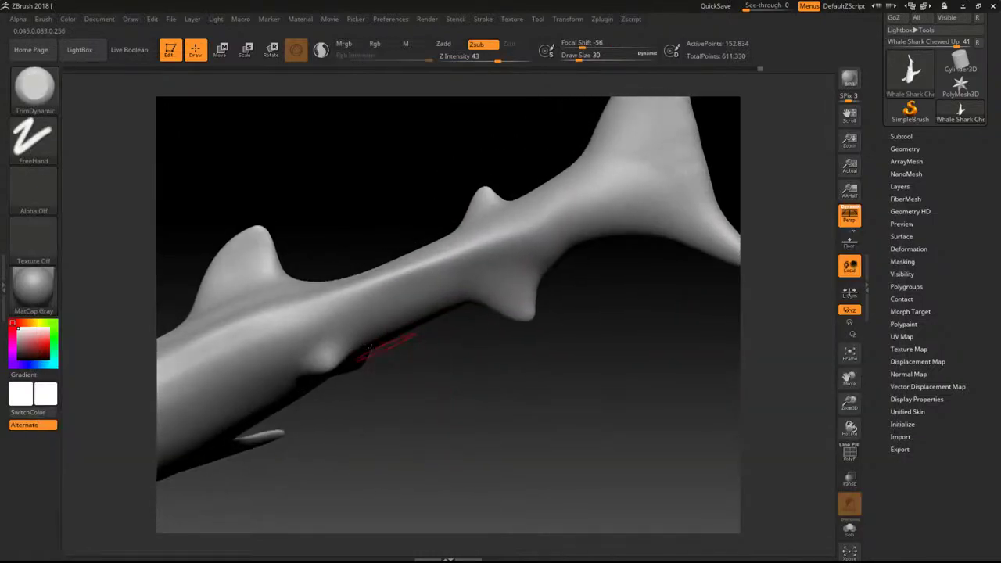
pyautogui.press('shift')
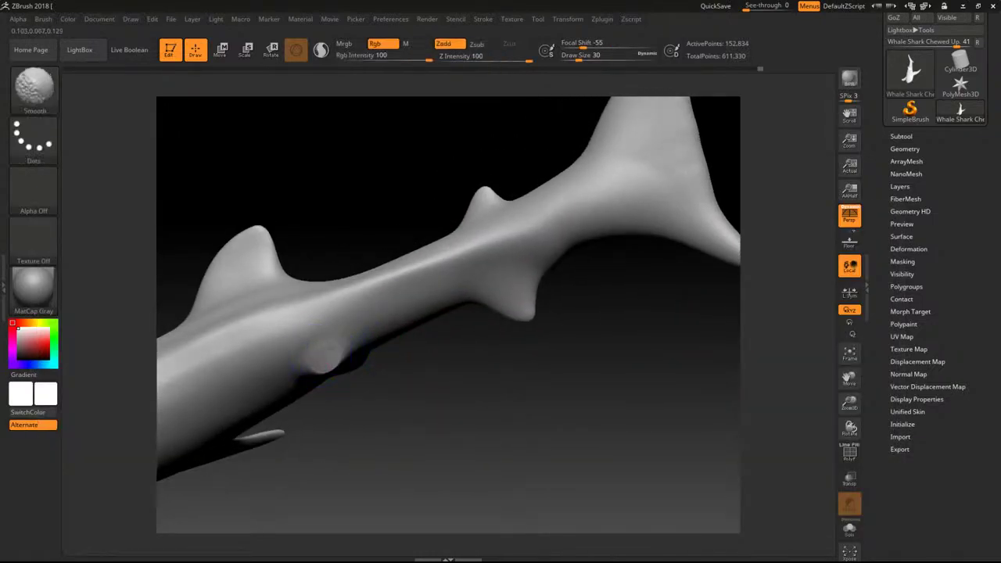
pyautogui.moveTo(421, 373)
pyautogui.mouseDown()
pyautogui.moveTo(335, 354)
pyautogui.moveTo(346, 352)
pyautogui.moveTo(331, 323)
pyautogui.mouseUp()
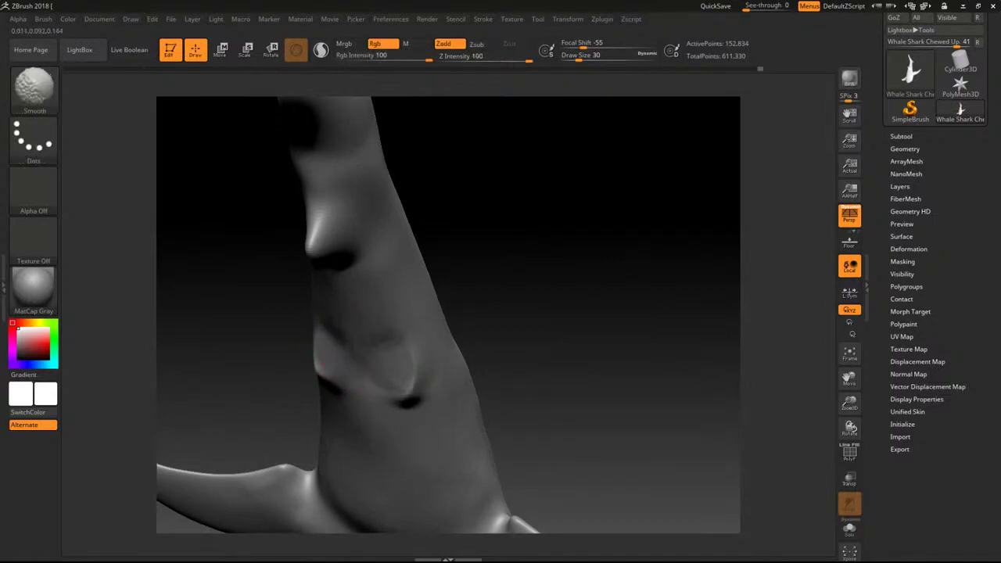
pyautogui.moveTo(549, 268)
pyautogui.mouseDown()
pyautogui.moveTo(563, 253)
pyautogui.moveTo(554, 227)
pyautogui.mouseUp()
# Reshape the pelvic fins with Move at draw size 30, and smooth the underside between them.
pyautogui.press('b')
pyautogui.press('m')
pyautogui.press('v')
pyautogui.moveTo(504, 283); pyautogui.dragTo(426, 303)
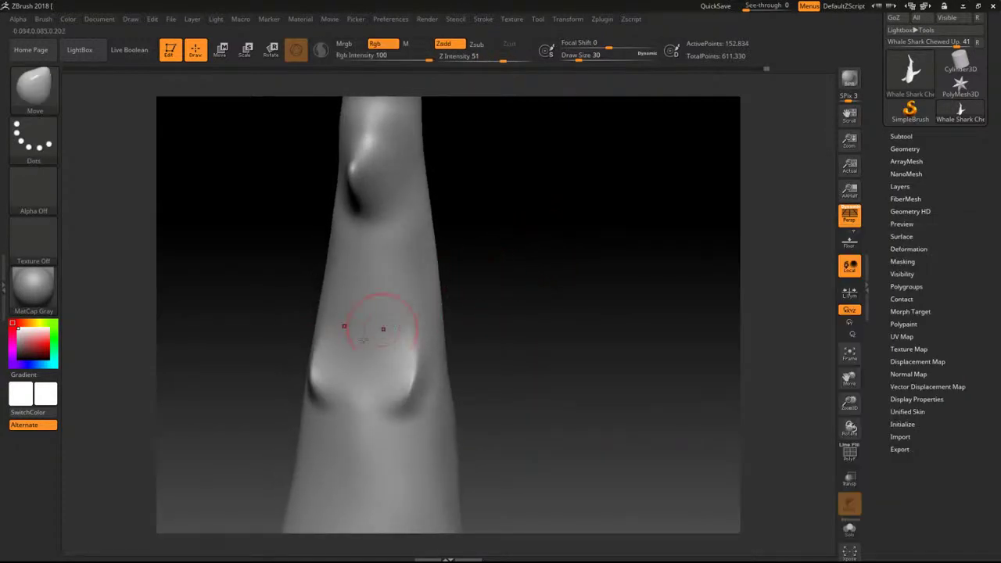
pyautogui.moveTo(466, 368); pyautogui.dragTo(282, 336)
pyautogui.moveTo(320, 376); pyautogui.dragTo(304, 370)
pyautogui.moveTo(375, 352)
pyautogui.keyDown('shift'); pyautogui.mouseDown()
pyautogui.moveTo(385, 364)
pyautogui.moveTo(363, 399)
pyautogui.mouseUp(); pyautogui.keyUp('shift')
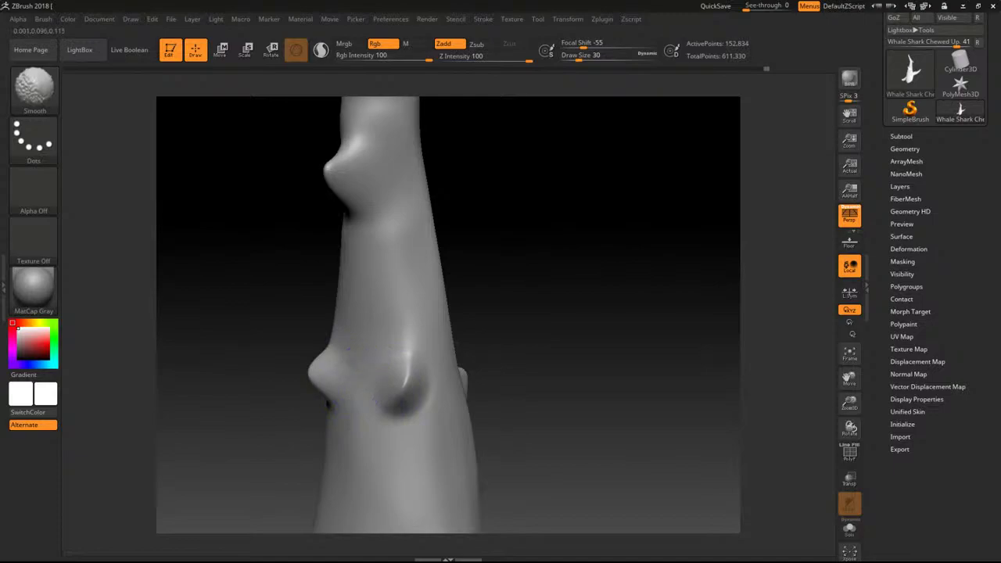
pyautogui.keyDown('alt'); pyautogui.moveTo(538, 279); pyautogui.dragTo(482, 377); pyautogui.keyUp('alt')
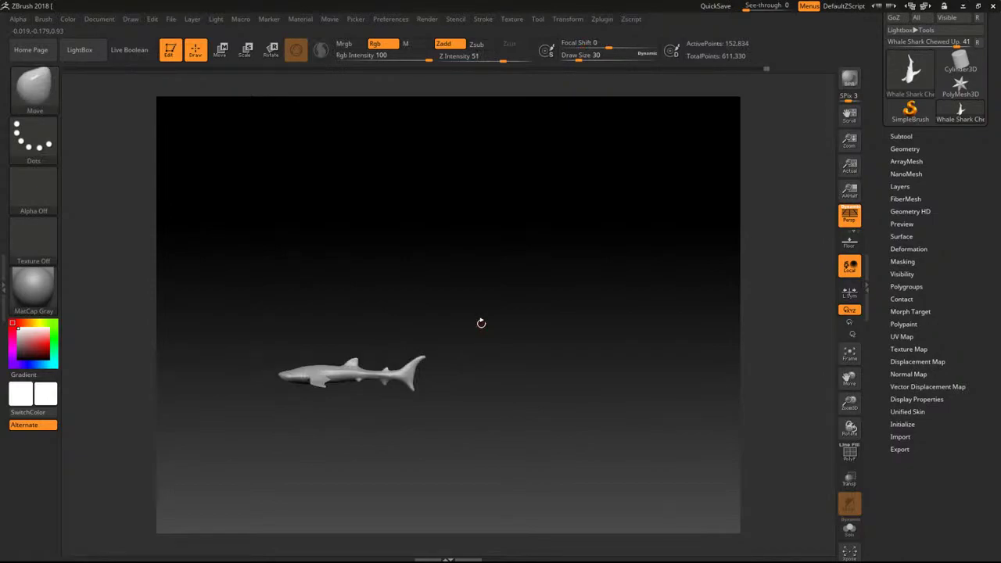
# Build up the belly's sides between the pectoral and pelvic fins with ClayBuildup at draw size 30, undoing the trial stroke, and smooth the result.
pyautogui.moveTo(485, 309); pyautogui.dragTo(569, 313)
pyautogui.press('b')
pyautogui.press('o')
pyautogui.press('c')
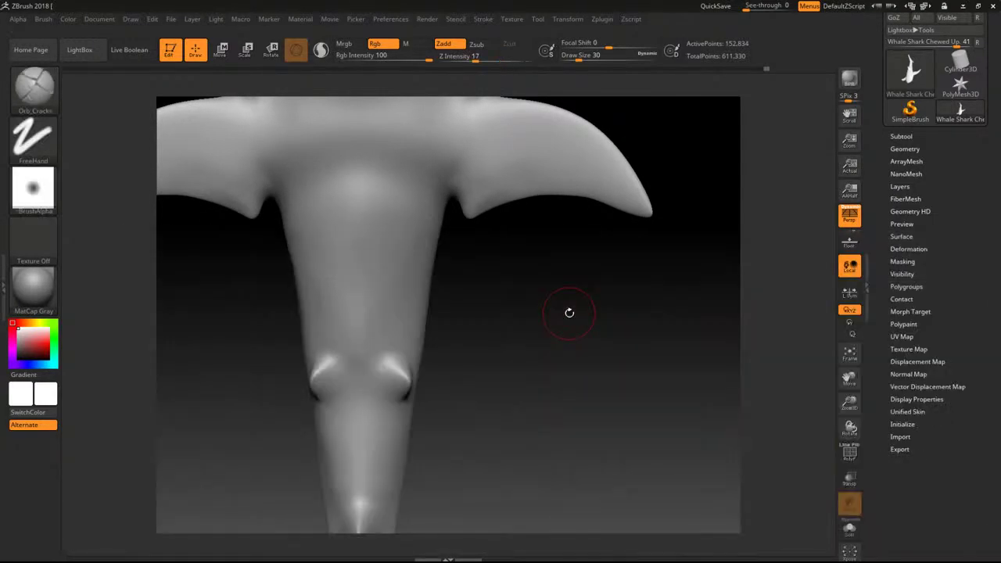
pyautogui.press('b')
pyautogui.press('c')
pyautogui.press('b')
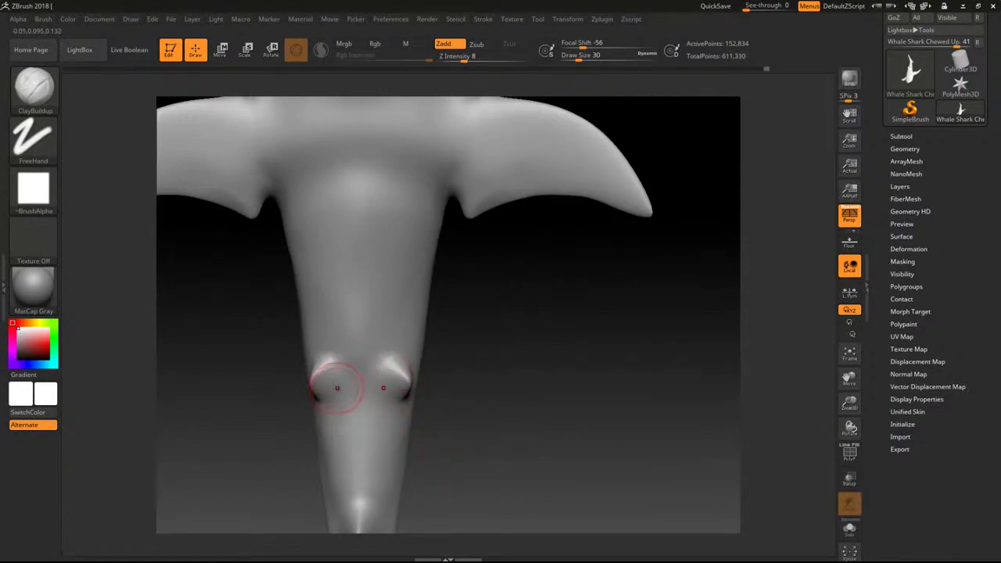
pyautogui.moveTo(340, 367); pyautogui.dragTo(327, 313)
pyautogui.hotkey('ctrl', 'z')
pyautogui.hotkey('ctrl', 'z')
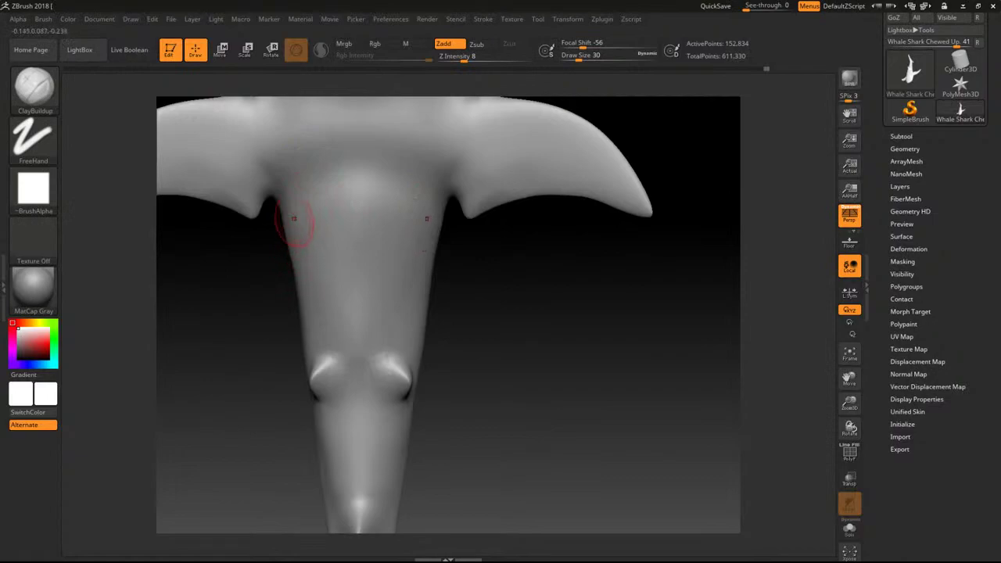
pyautogui.moveTo(295, 252)
pyautogui.mouseDown()
pyautogui.moveTo(317, 297)
pyautogui.moveTo(311, 226)
pyautogui.mouseUp()
pyautogui.moveTo(326, 299)
pyautogui.keyDown('shift'); pyautogui.mouseDown()
pyautogui.moveTo(307, 235)
pyautogui.moveTo(300, 287)
pyautogui.mouseUp(); pyautogui.keyUp('shift')
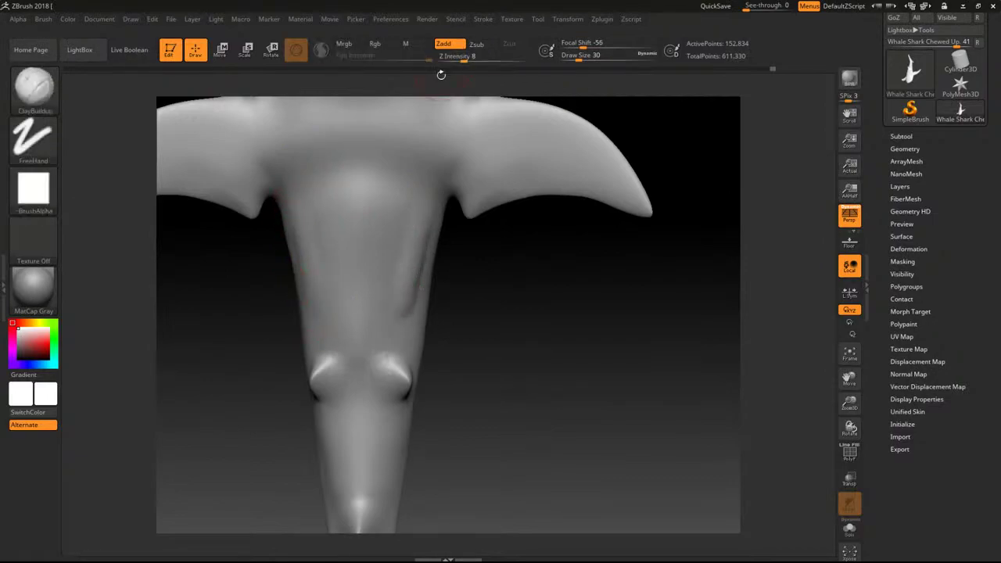
# Build up the belly and the chest between the pectoral fins with ClayBuildup at draw size 46, and smooth the strokes.
pyautogui.press(']')
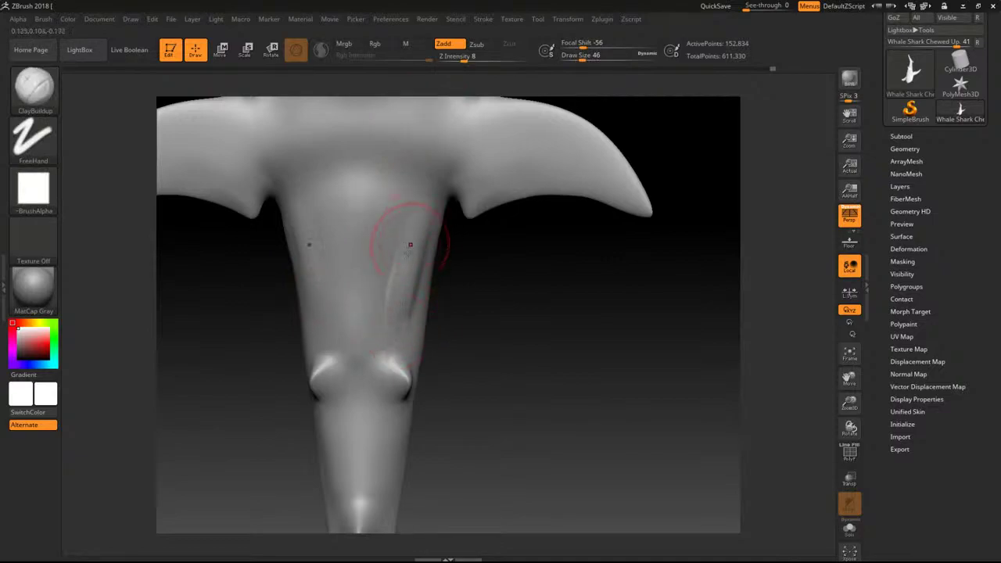
pyautogui.moveTo(492, 253); pyautogui.dragTo(524, 482)
pyautogui.moveTo(421, 351)
pyautogui.mouseDown()
pyautogui.moveTo(414, 328)
pyautogui.moveTo(460, 352)
pyautogui.moveTo(409, 316)
pyautogui.moveTo(439, 296)
pyautogui.moveTo(360, 294)
pyautogui.mouseUp()
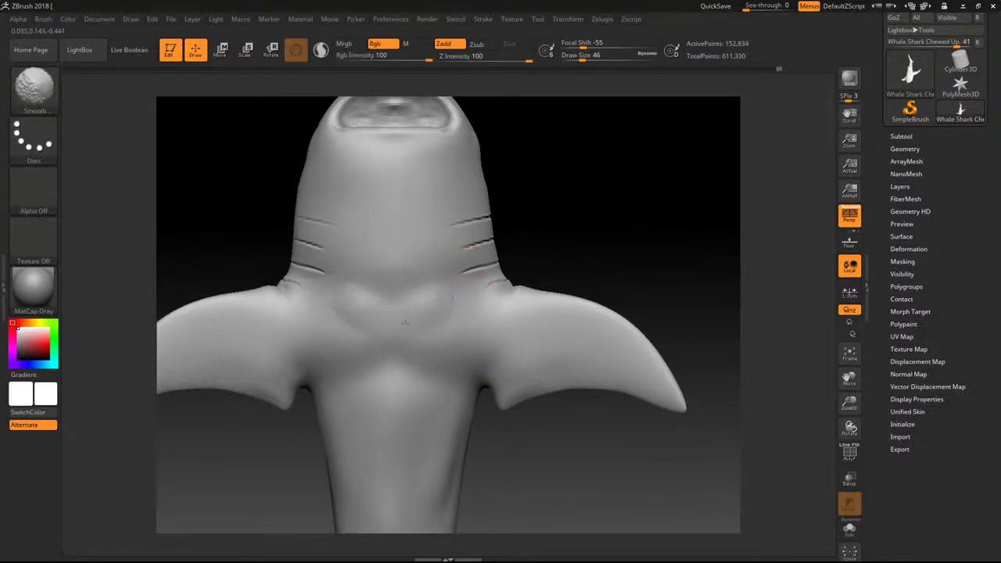
pyautogui.keyDown('alt'); pyautogui.moveTo(640, 229); pyautogui.dragTo(643, 112); pyautogui.keyUp('alt')
pyautogui.keyDown('alt'); pyautogui.moveTo(613, 368); pyautogui.dragTo(603, 247); pyautogui.keyUp('alt')
pyautogui.keyDown('shift'); pyautogui.moveTo(449, 242); pyautogui.dragTo(435, 270); pyautogui.keyUp('shift')
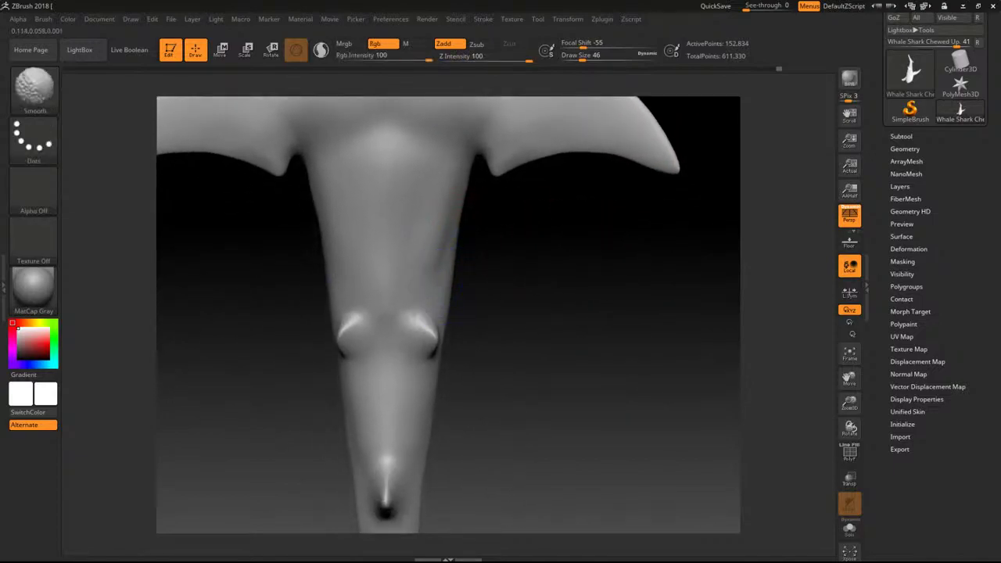
# Refine the body surface around the pelvic fins with ClayBuildup, reducing the draw size to 30.
pyautogui.moveTo(425, 316)
pyautogui.mouseDown()
pyautogui.moveTo(439, 199)
pyautogui.moveTo(426, 261)
pyautogui.mouseUp()
pyautogui.keyDown('alt'); pyautogui.moveTo(487, 340); pyautogui.dragTo(514, 308); pyautogui.keyUp('alt')
pyautogui.press('[')
pyautogui.moveTo(425, 291)
pyautogui.mouseDown()
pyautogui.moveTo(417, 275)
pyautogui.moveTo(425, 284)
pyautogui.mouseUp()
# Smooth the sides of the tail base behind the anal fin at draw size 30, undoing the unwanted stroke.
pyautogui.moveTo(521, 362)
pyautogui.keyDown('alt'); pyautogui.mouseDown()
pyautogui.moveTo(517, 299)
pyautogui.moveTo(512, 322)
pyautogui.mouseUp(); pyautogui.keyUp('alt')
pyautogui.keyDown('shift'); pyautogui.moveTo(360, 344); pyautogui.dragTo(363, 397); pyautogui.keyUp('shift')
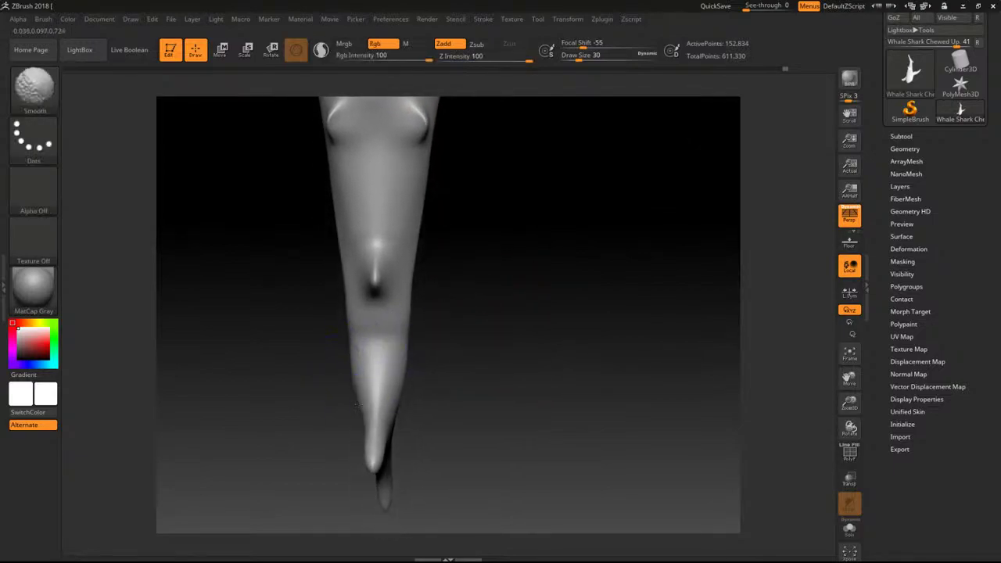
pyautogui.moveTo(355, 351); pyautogui.dragTo(360, 400)
pyautogui.hotkey('ctrl', 'z')
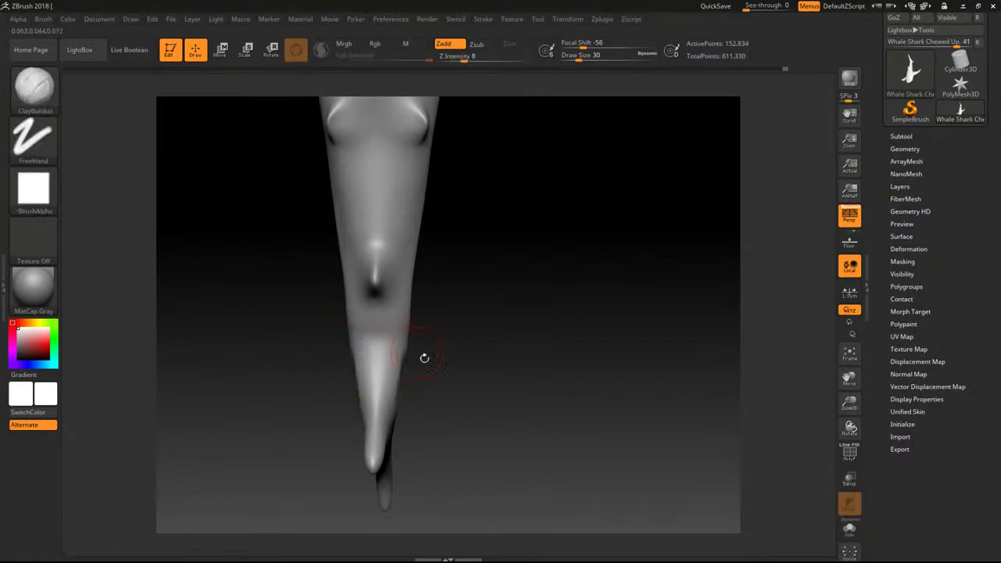
pyautogui.moveTo(405, 347); pyautogui.dragTo(438, 371)
pyautogui.keyDown('shift'); pyautogui.moveTo(338, 370); pyautogui.dragTo(347, 398); pyautogui.keyUp('shift')
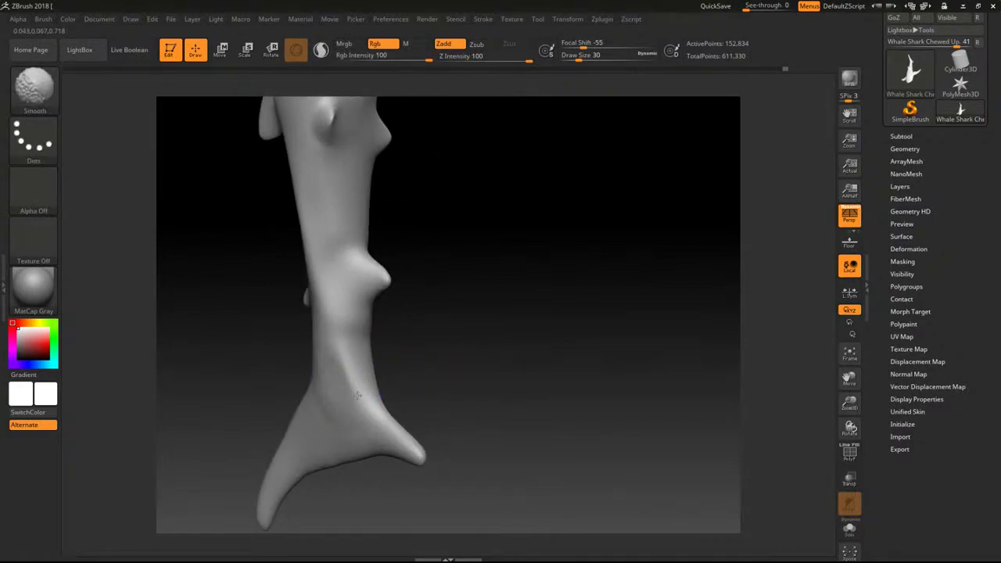
# Export the finished shark mesh to New Volume (D:) in OBJ format as "Whale Shark High Polyg".
pyautogui.keyDown('alt'); pyautogui.moveTo(521, 347); pyautogui.dragTo(439, 384); pyautogui.keyUp('alt')
pyautogui.moveTo(429, 311); pyautogui.dragTo(586, 269)
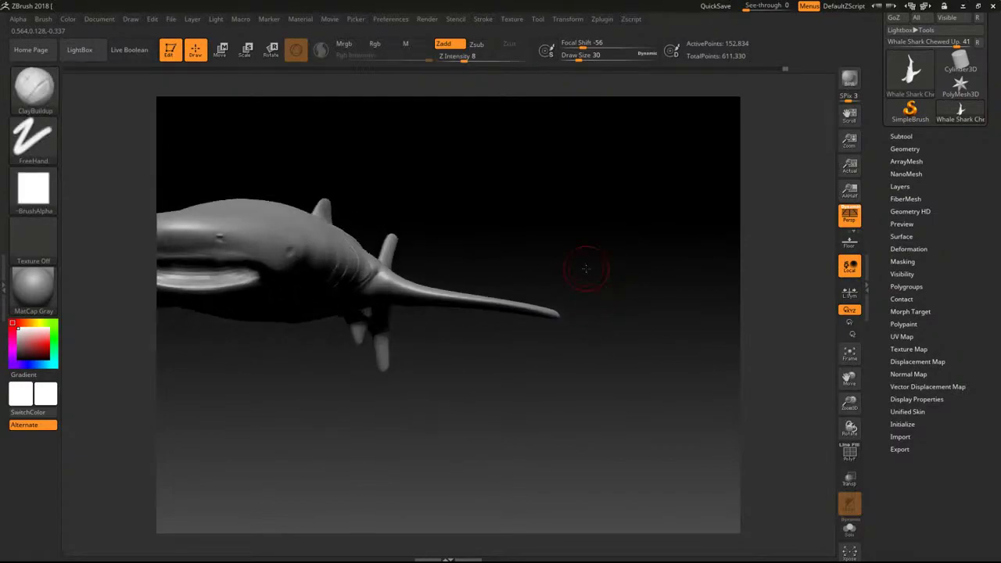
pyautogui.moveTo(473, 226); pyautogui.dragTo(634, 188)
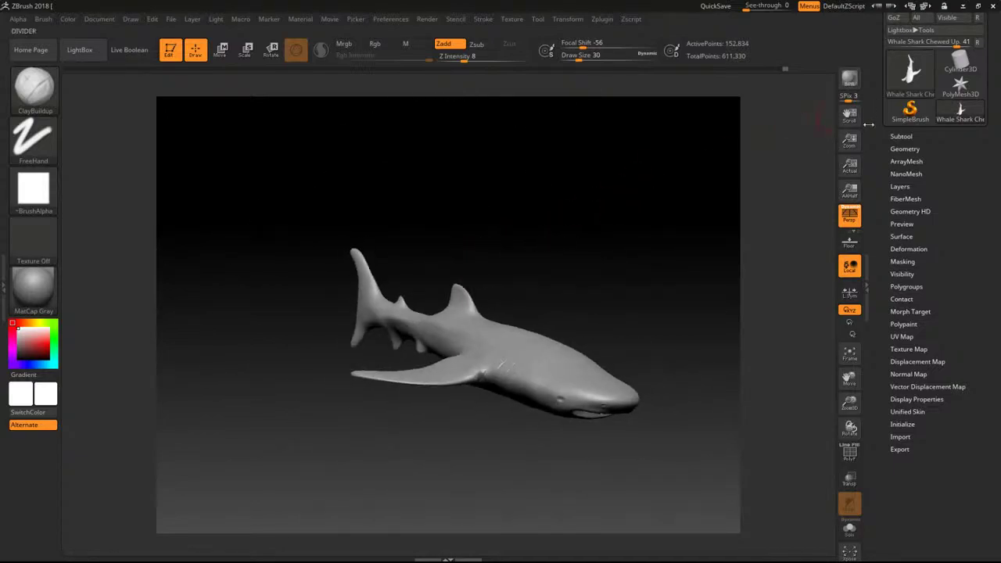
pyautogui.scroll(2, 925, 86)
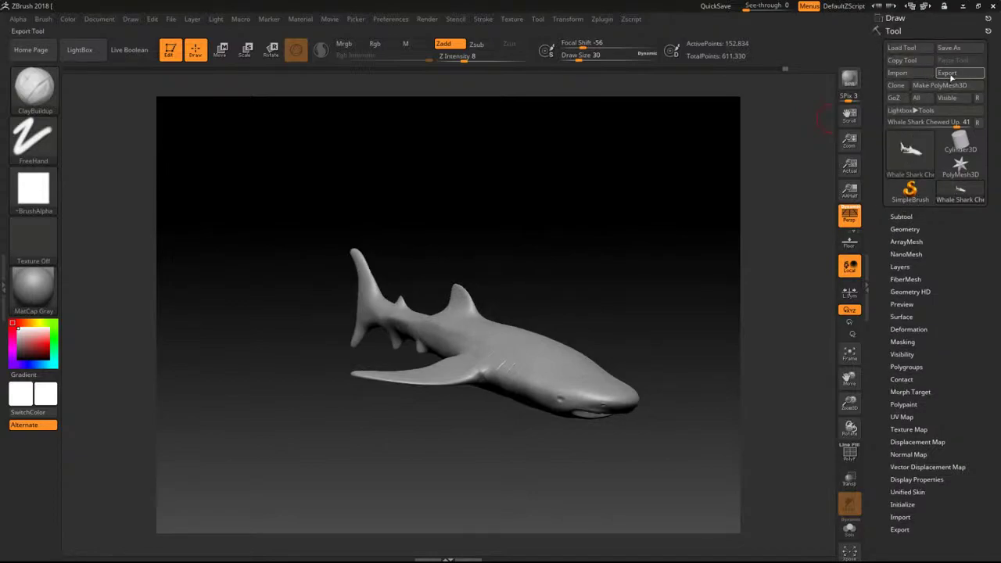
pyautogui.click(947, 73)
pyautogui.write('W')
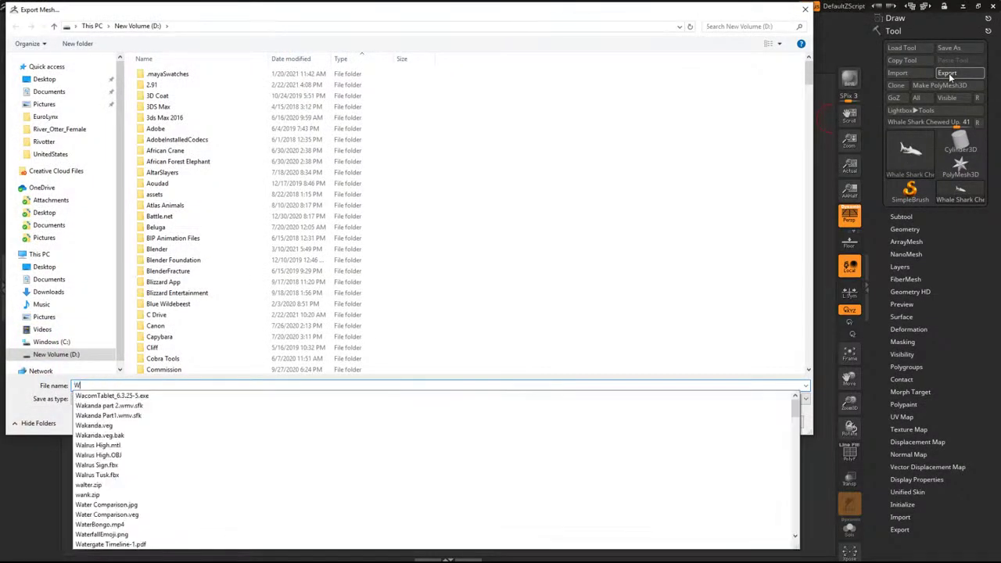
pyautogui.write('hale Shark High Polyg')
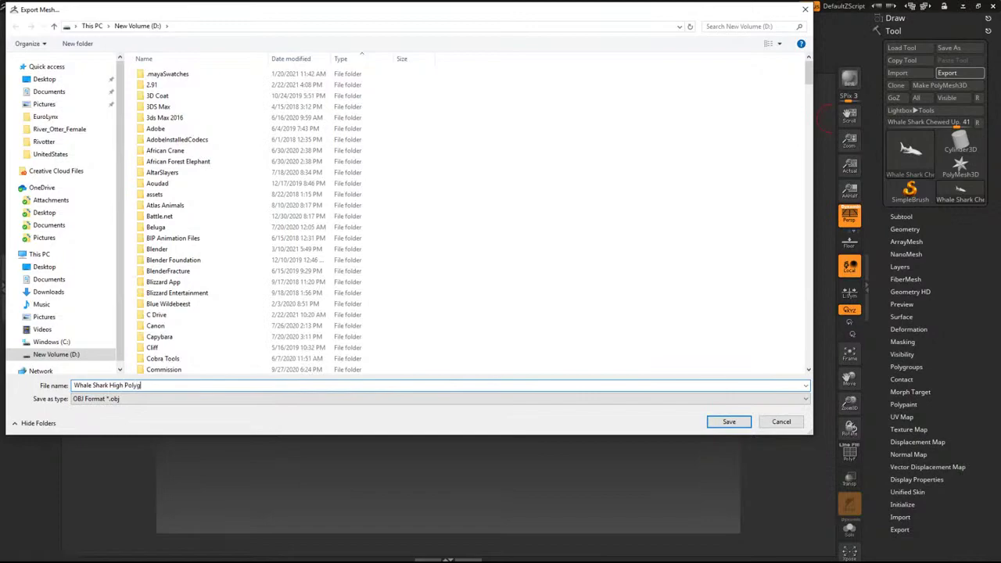
pyautogui.press('Return')
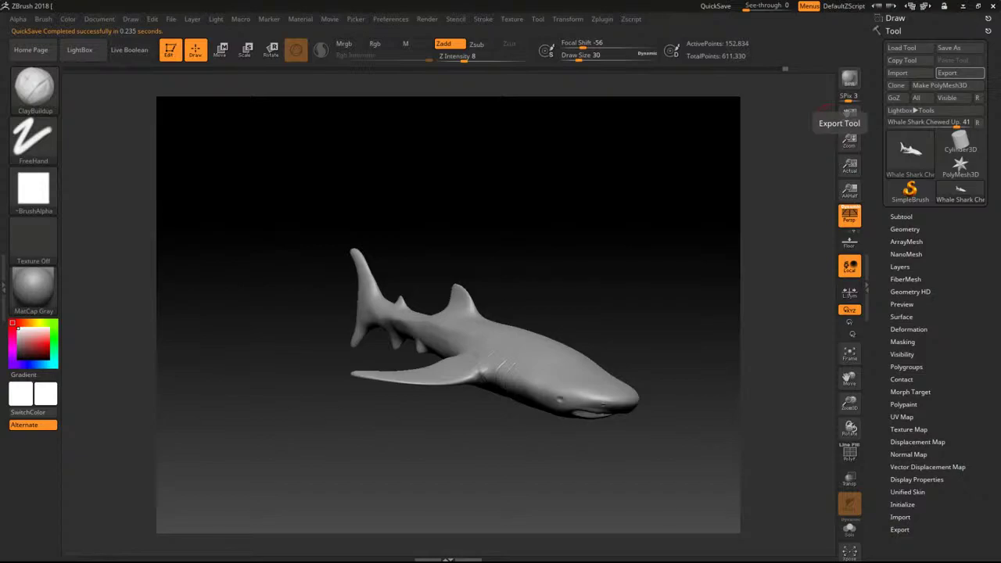
# Switch to the empty Autodesk Maya scene, minimizing the Discord window, and widen the perspective view of the grid.
pyautogui.hotkey('alt', 'Tab')
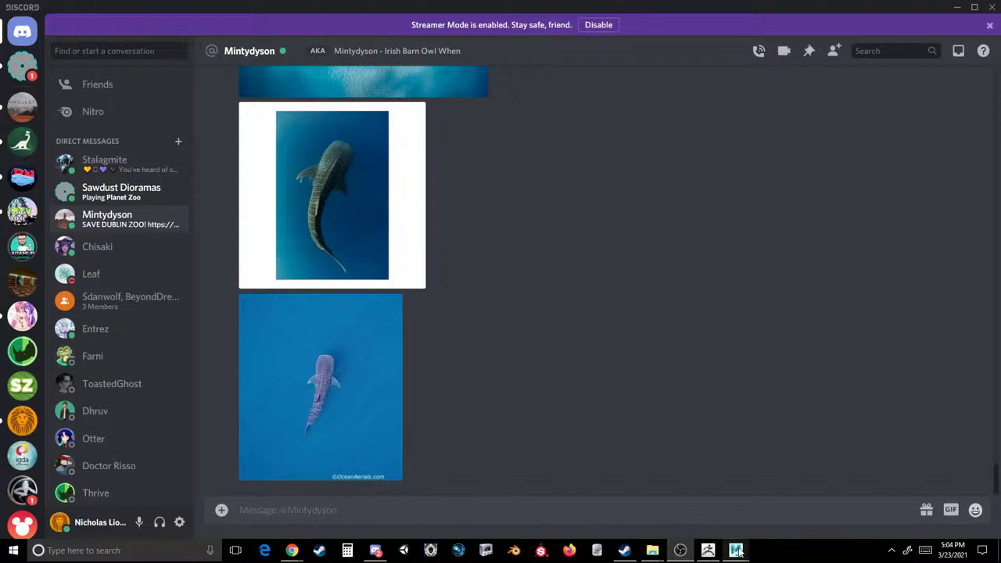
pyautogui.moveTo(735, 550)
pyautogui.click(769, 494)
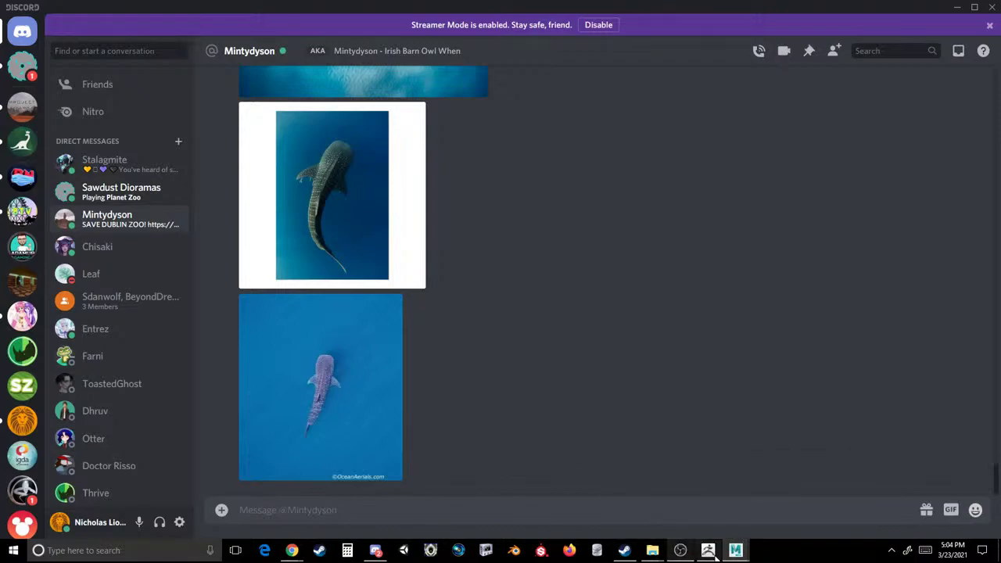
pyautogui.click(954, 7)
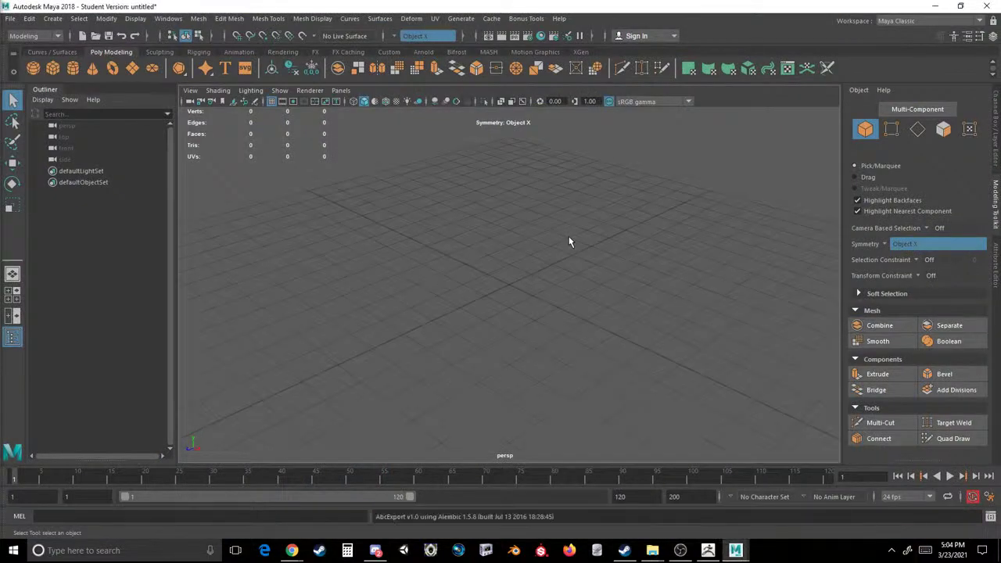
pyautogui.scroll(-3, 569, 242)
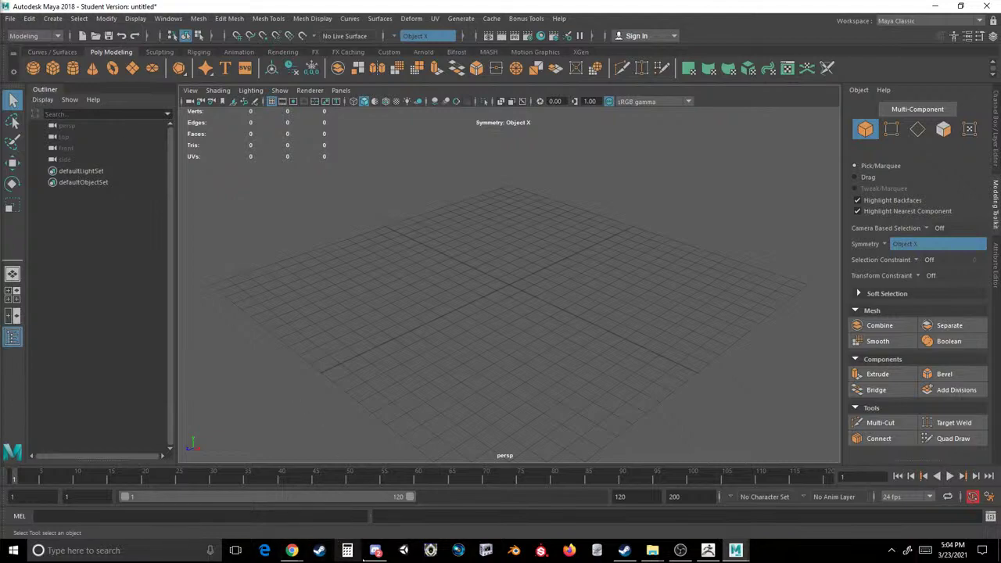
pyautogui.moveTo(366, 558)
pyautogui.moveTo(292, 550)
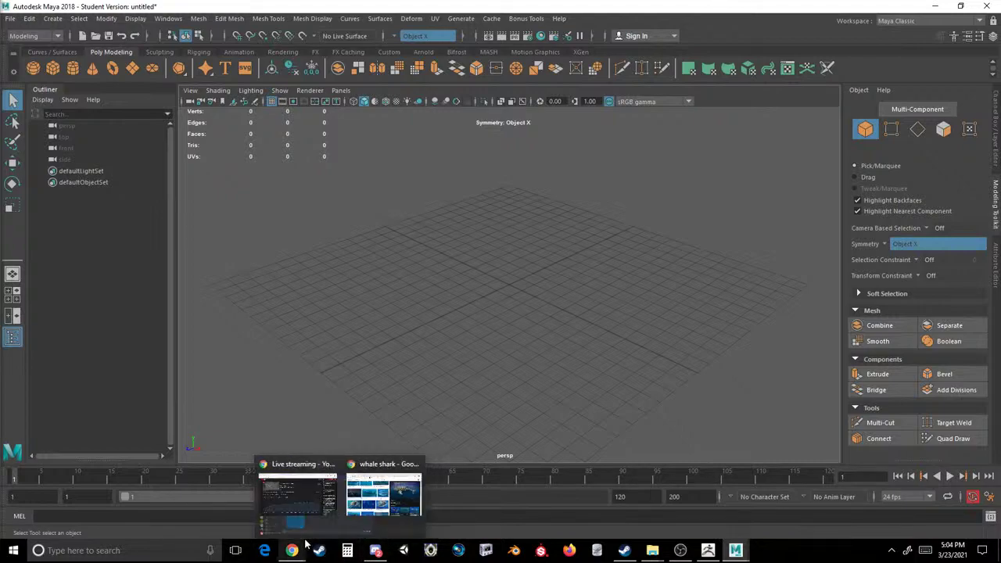
pyautogui.click(235, 505)
pyautogui.moveTo(652, 4); pyautogui.dragTo(1000, 5)
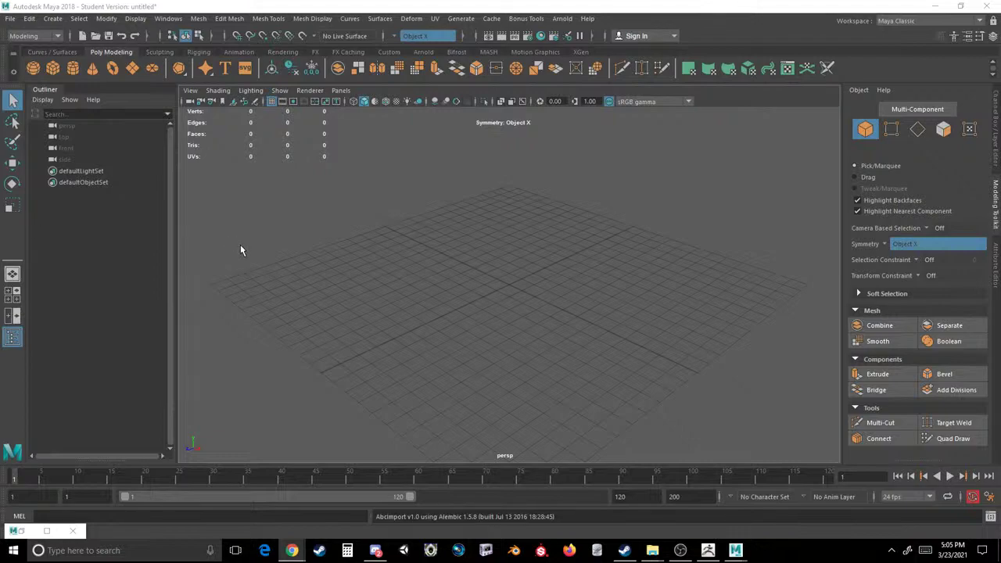
# Try to export the selection in OBJ format over "Whale Shark High Polygon.OBJ" on New Volume (D:).
pyautogui.click(8, 19)
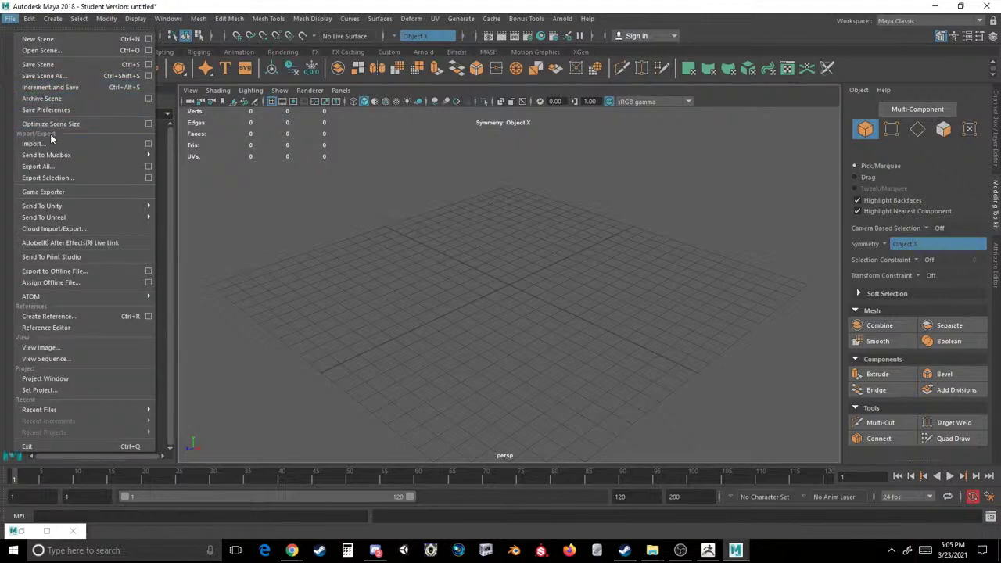
pyautogui.click(51, 177)
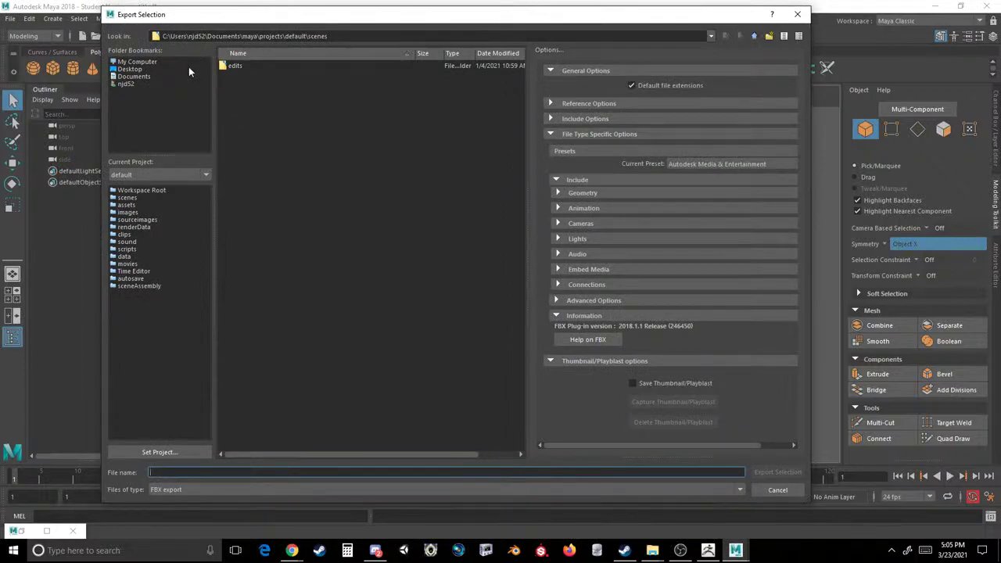
pyautogui.click(141, 62)
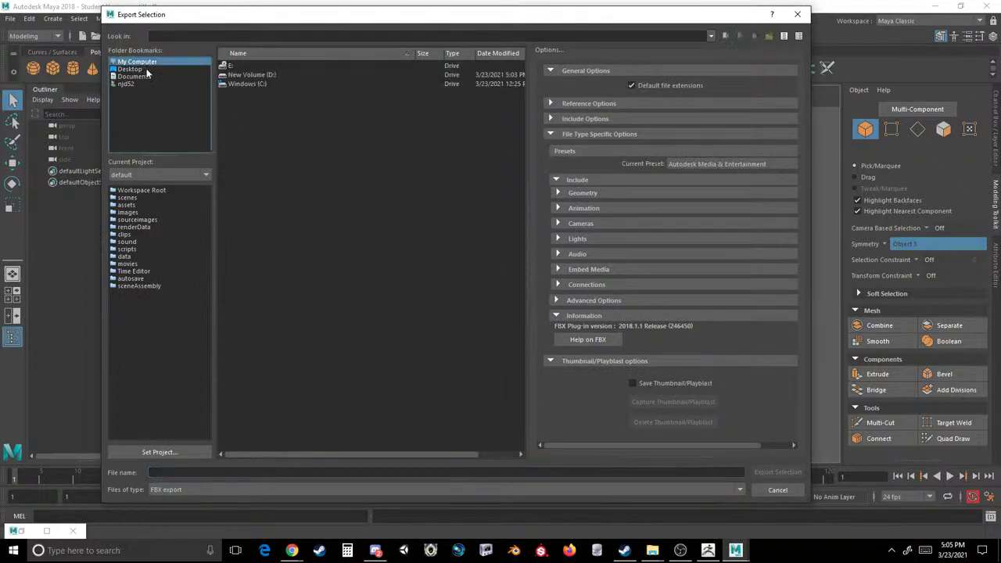
pyautogui.doubleClick(252, 75)
pyautogui.click(211, 473)
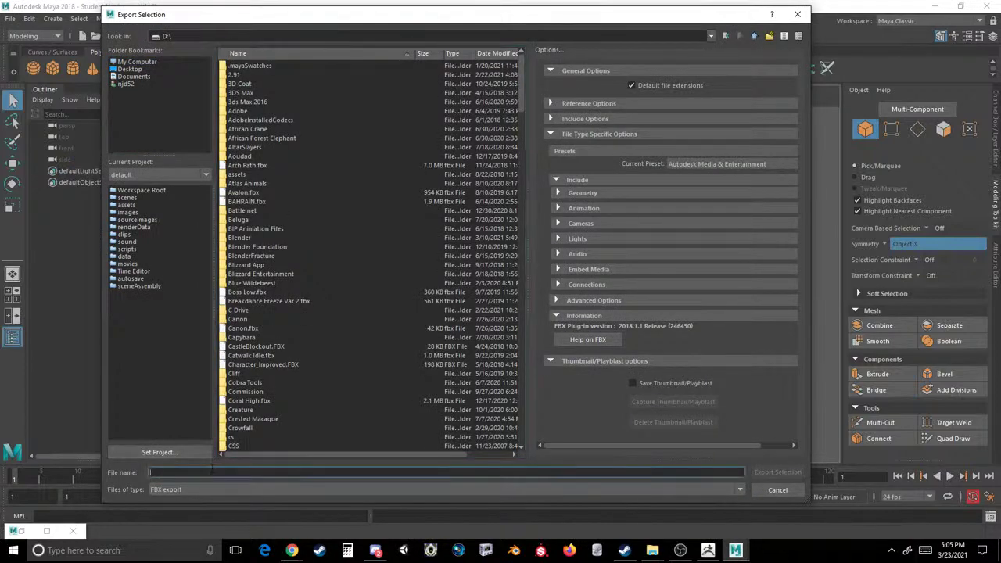
pyautogui.click(192, 488)
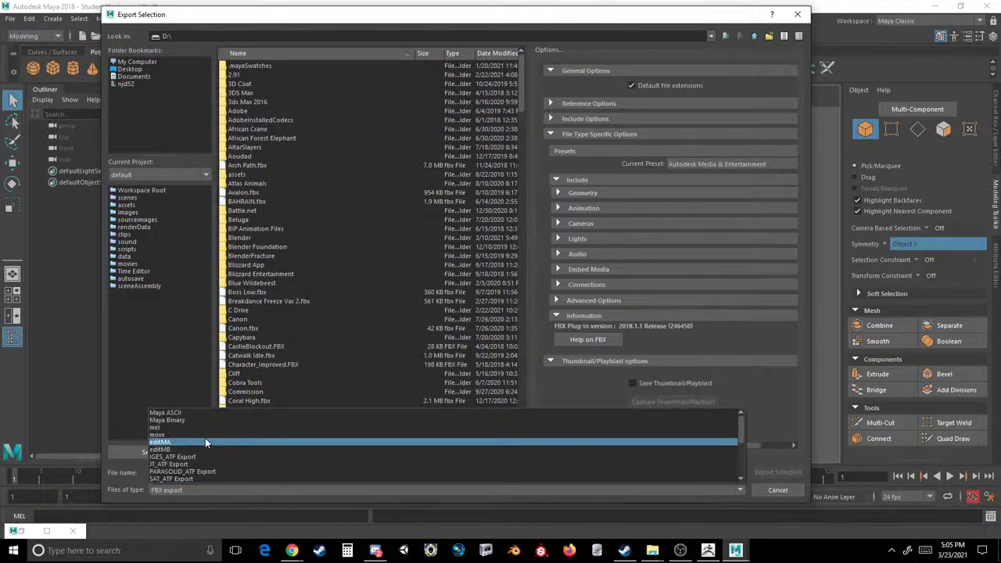
pyautogui.scroll(-3, 205, 442)
pyautogui.click(175, 477)
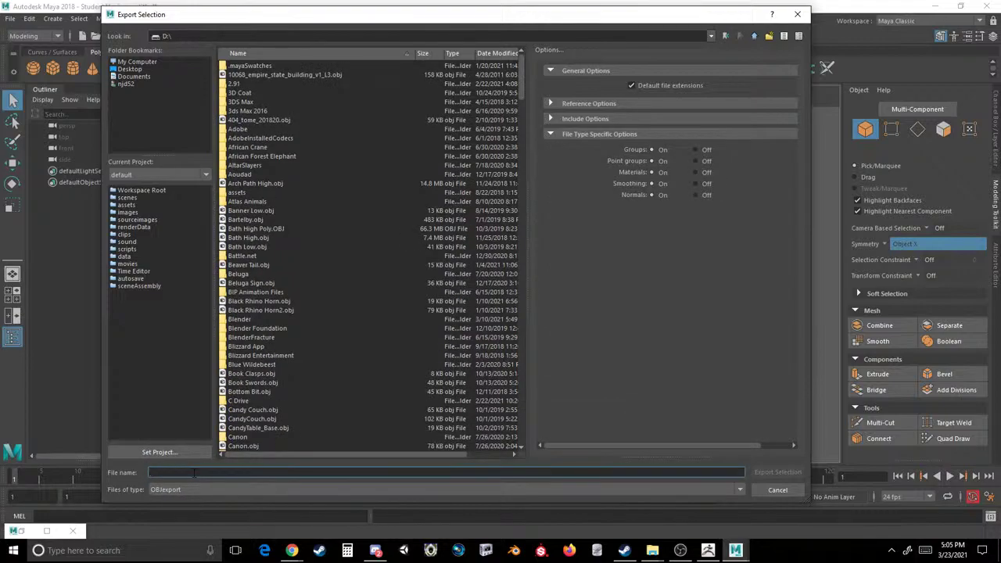
pyautogui.write('Whale')
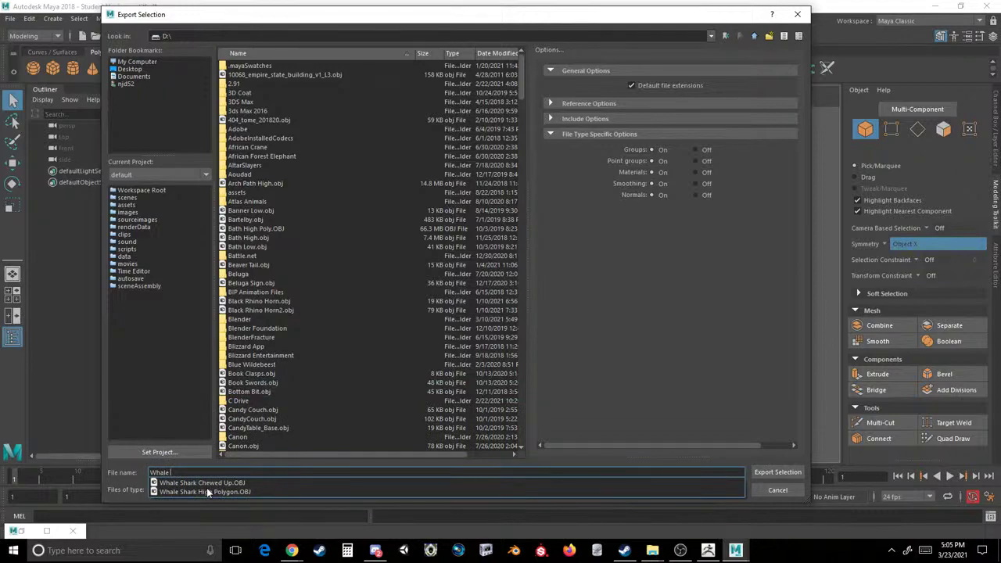
pyautogui.click(203, 490)
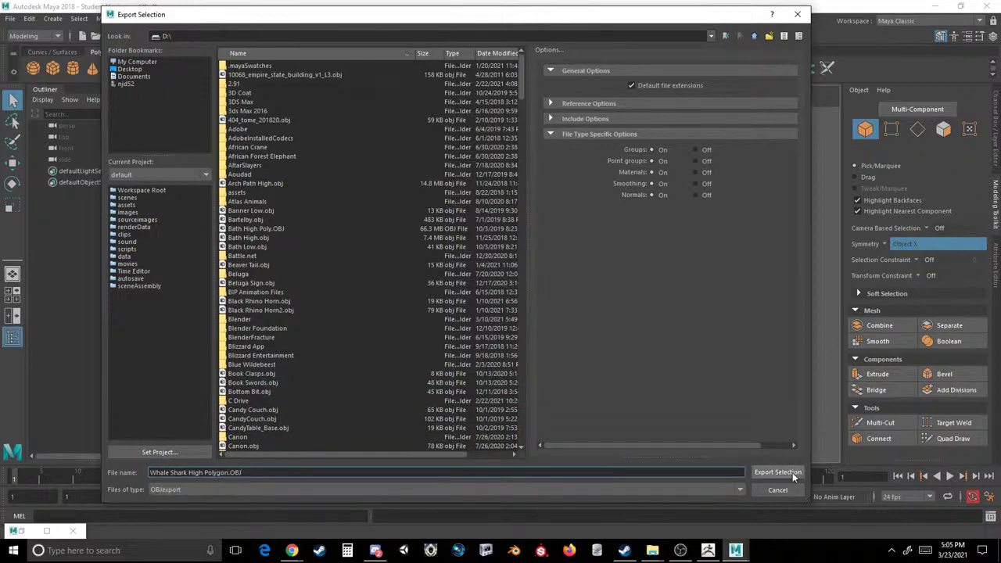
pyautogui.click(783, 472)
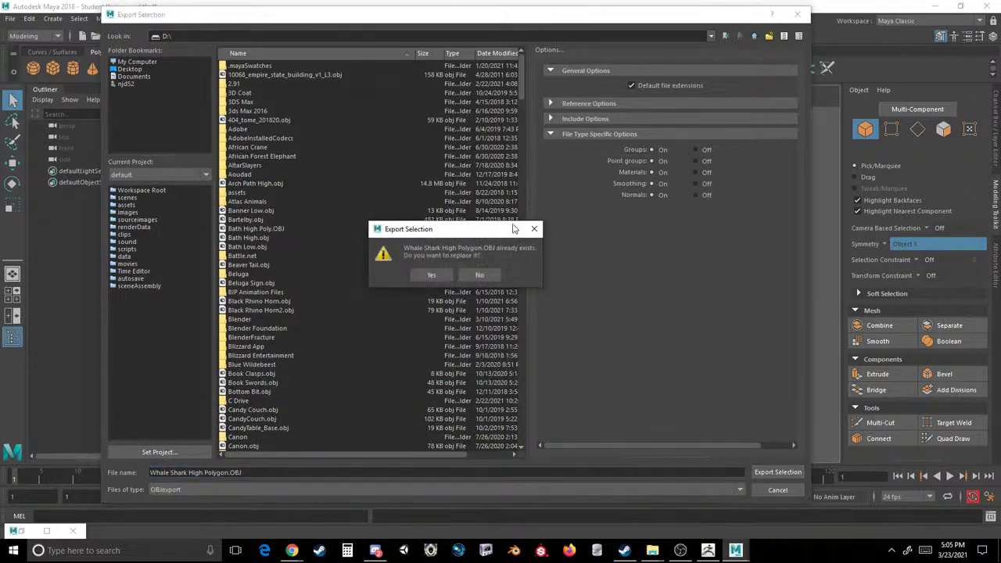
pyautogui.click(431, 275)
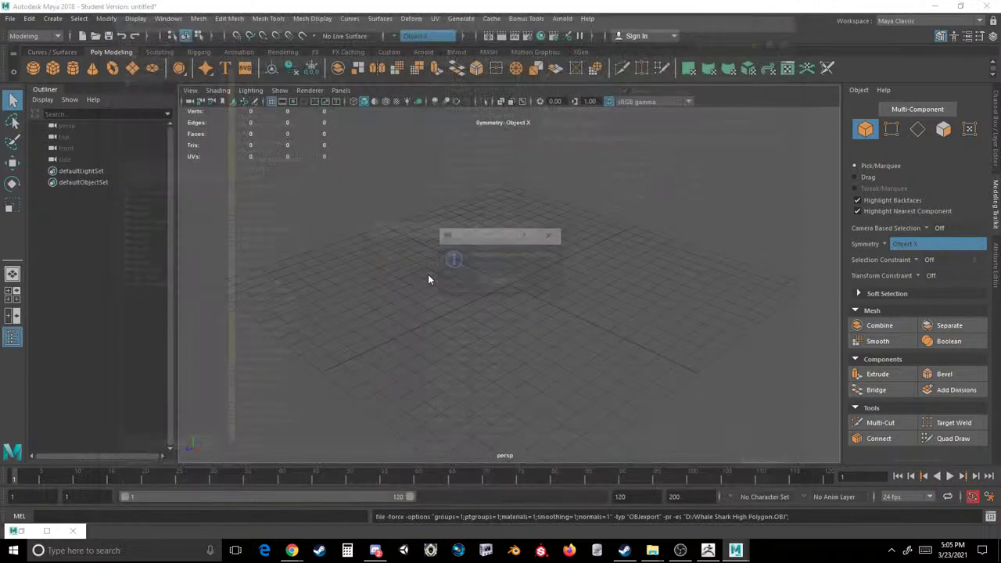
pyautogui.click(556, 240)
pyautogui.click(11, 19)
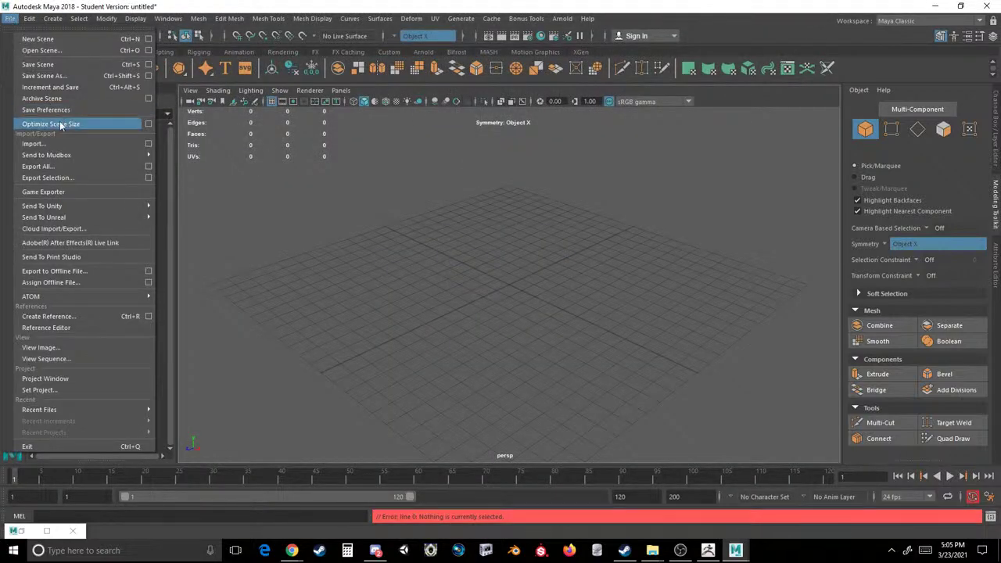
pyautogui.click(47, 178)
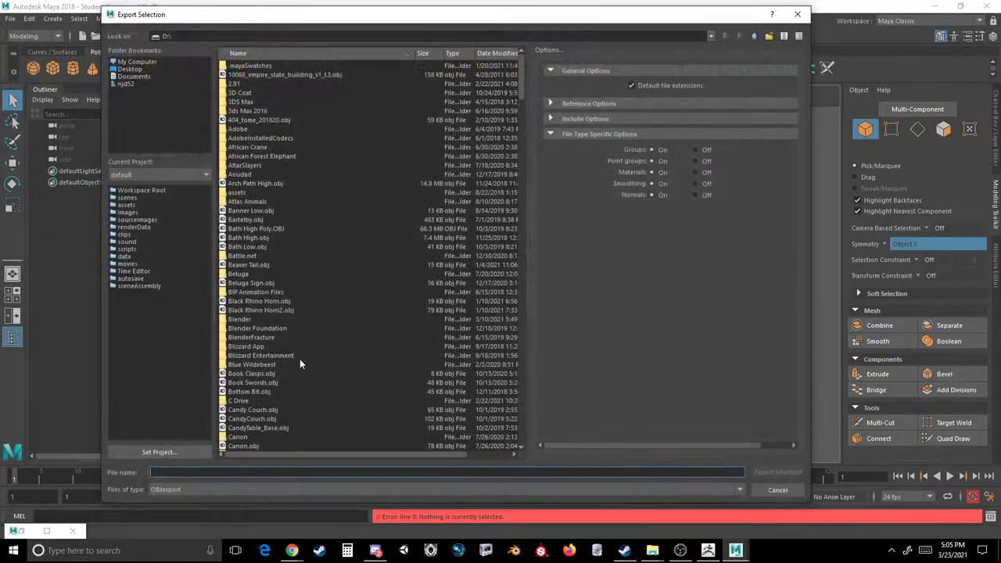
pyautogui.click(778, 489)
# Import "Whale Shark High Polygon.OBJ" from the D: drive into the empty scene.
pyautogui.click(11, 20)
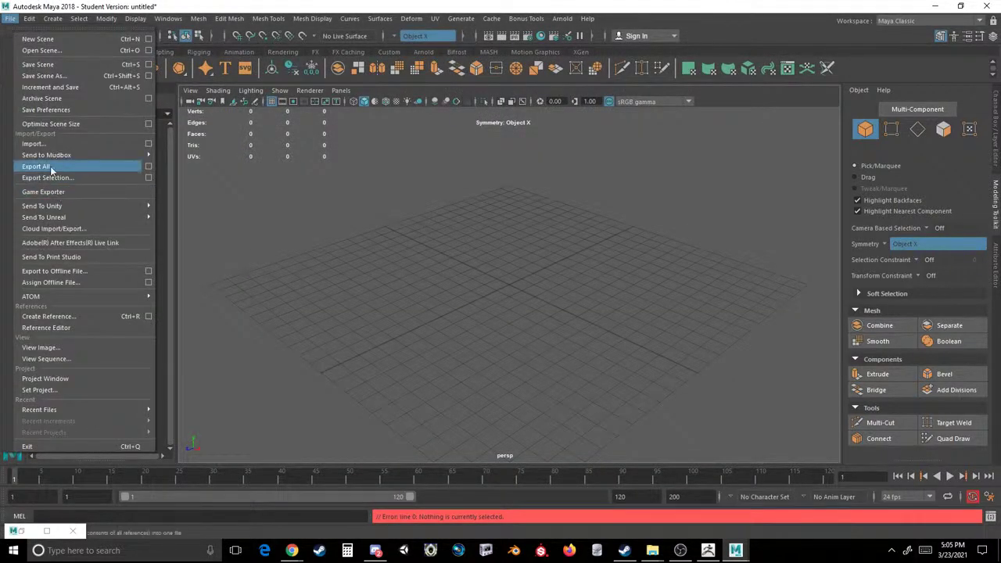
pyautogui.click(33, 143)
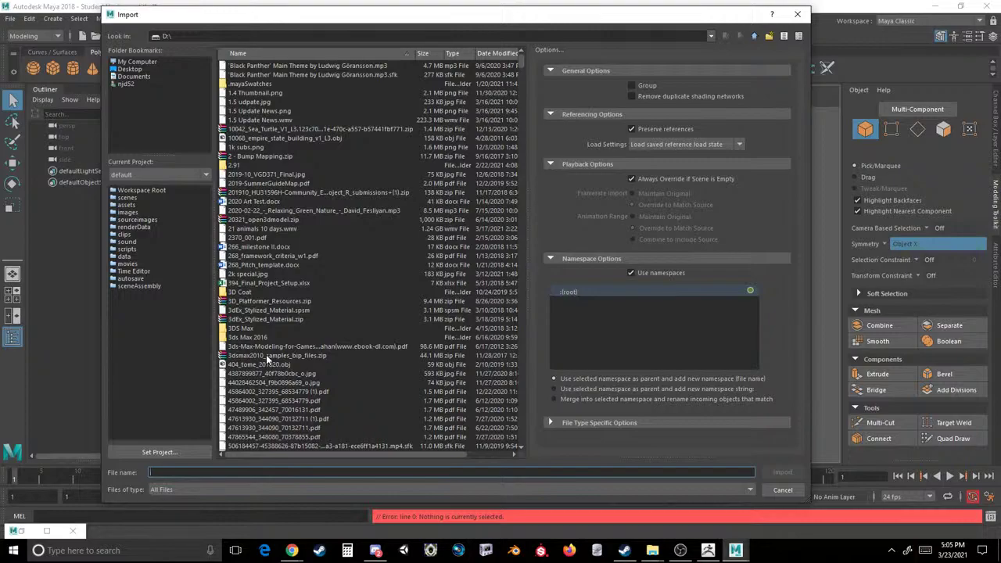
pyautogui.write('whal')
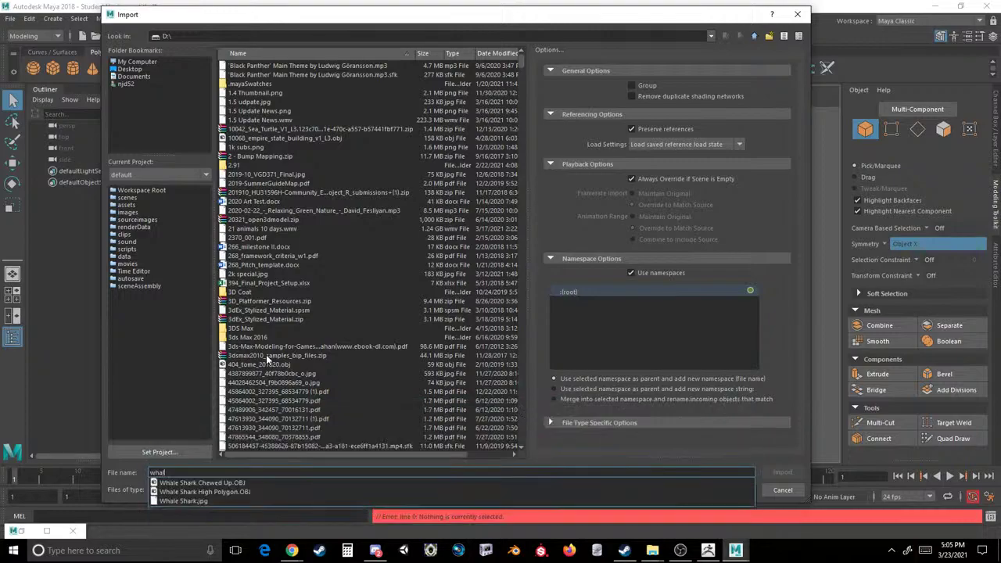
pyautogui.click(241, 491)
pyautogui.click(778, 472)
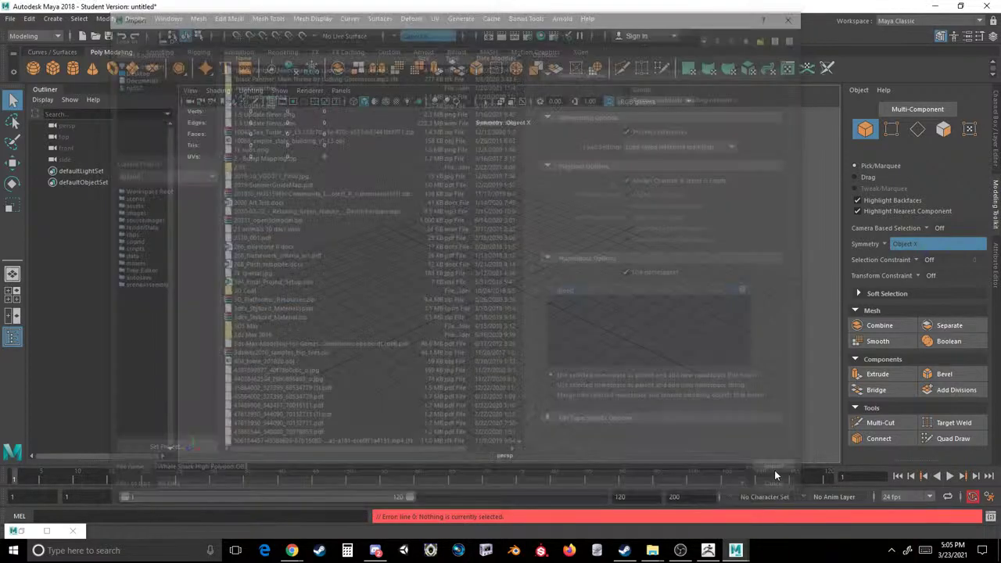
pyautogui.scroll(10, 480, 283)
# Select the imported whale shark mesh and make it a live surface.
pyautogui.click(491, 299)
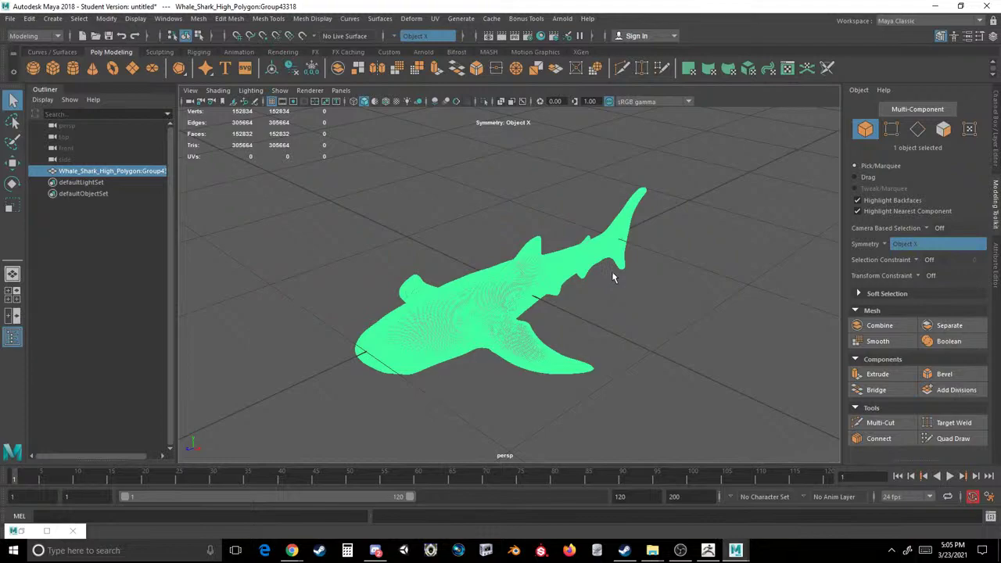
pyautogui.keyDown('alt'); pyautogui.moveTo(601, 309); pyautogui.dragTo(616, 271); pyautogui.keyUp('alt')
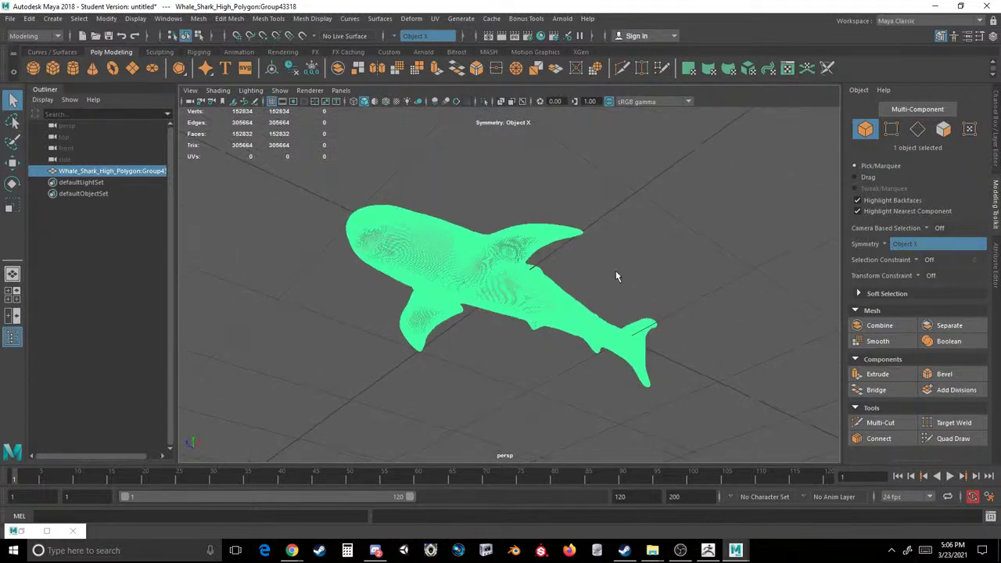
pyautogui.click(504, 227)
pyautogui.click(505, 227)
pyautogui.click(303, 37)
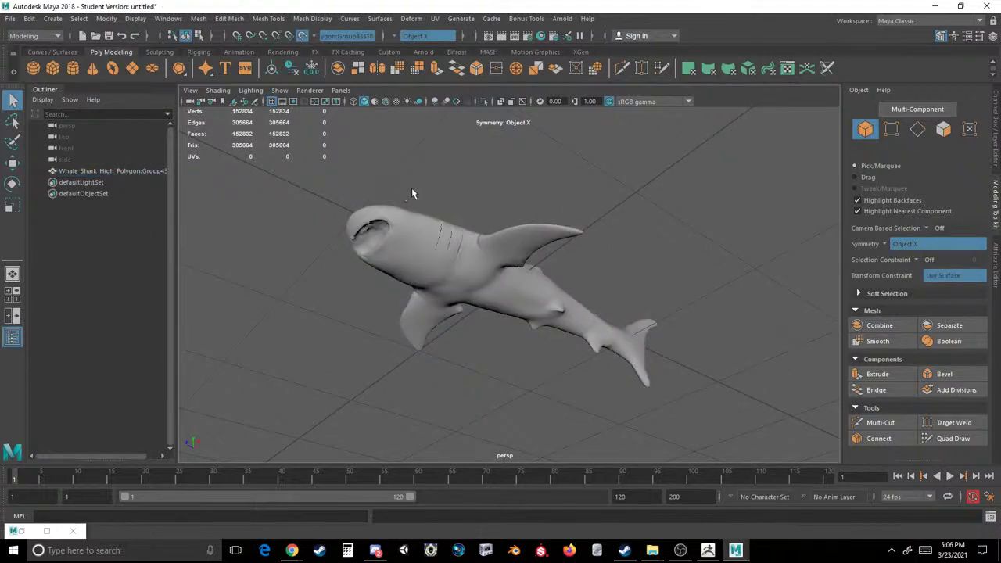
# With Quad Draw and Object X symmetry, build a strip of four quads along the edge of the shark's upper lip.
pyautogui.scroll(5, 411, 188)
pyautogui.keyDown('alt'); pyautogui.moveTo(404, 209); pyautogui.dragTo(483, 294); pyautogui.keyUp('alt')
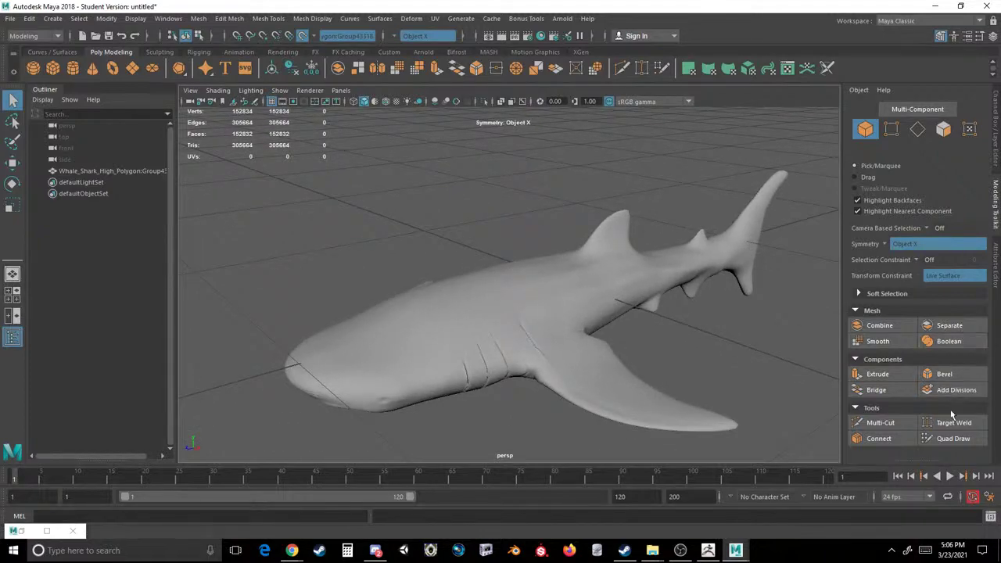
pyautogui.click(950, 438)
pyautogui.scroll(3, 450, 321)
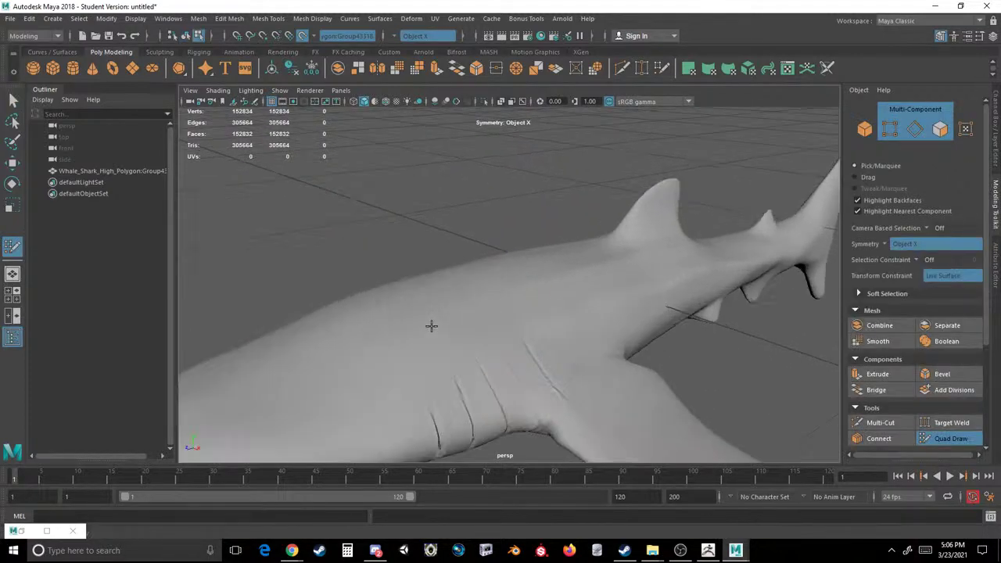
pyautogui.moveTo(404, 251)
pyautogui.keyDown('alt'); pyautogui.mouseDown()
pyautogui.moveTo(501, 224)
pyautogui.moveTo(439, 245)
pyautogui.moveTo(479, 298)
pyautogui.moveTo(517, 209)
pyautogui.moveTo(451, 329)
pyautogui.moveTo(414, 253)
pyautogui.mouseUp(); pyautogui.keyUp('alt')
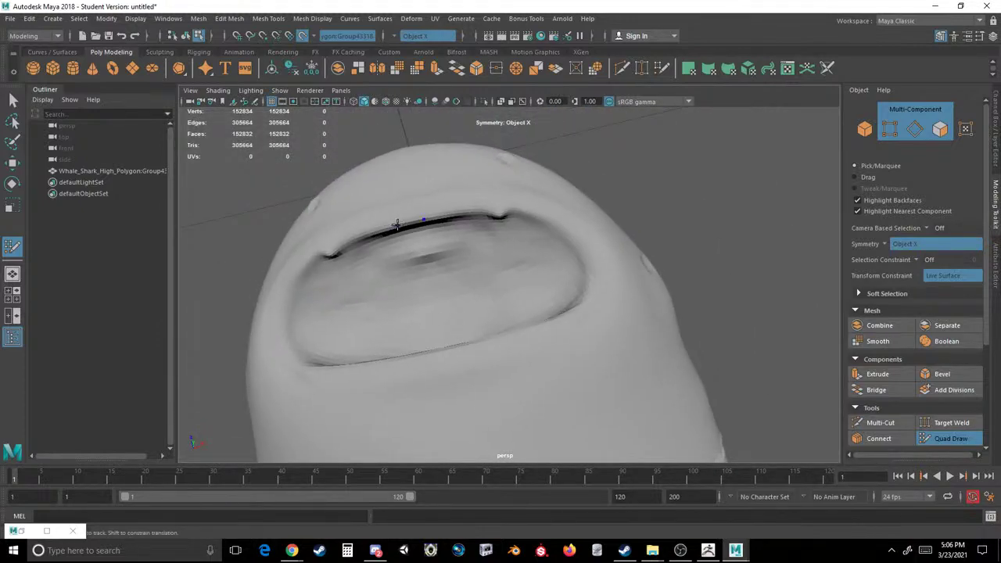
pyautogui.click(410, 222)
pyautogui.click(467, 213)
pyautogui.click(498, 218)
pyautogui.click(510, 210)
pyautogui.keyDown('shift'); pyautogui.click(489, 210); pyautogui.keyUp('shift')
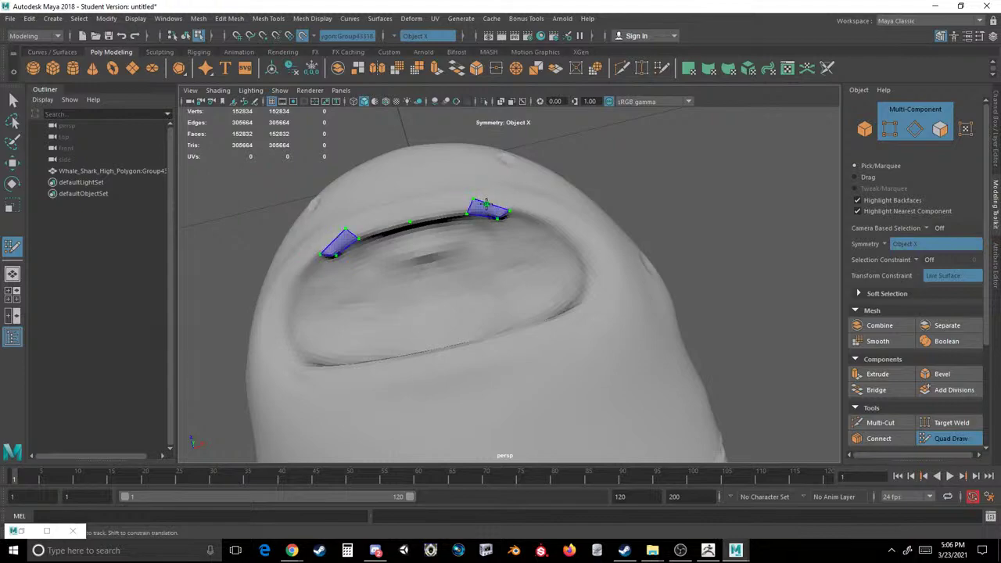
pyautogui.keyDown('shift'); pyautogui.click(432, 210); pyautogui.keyUp('shift')
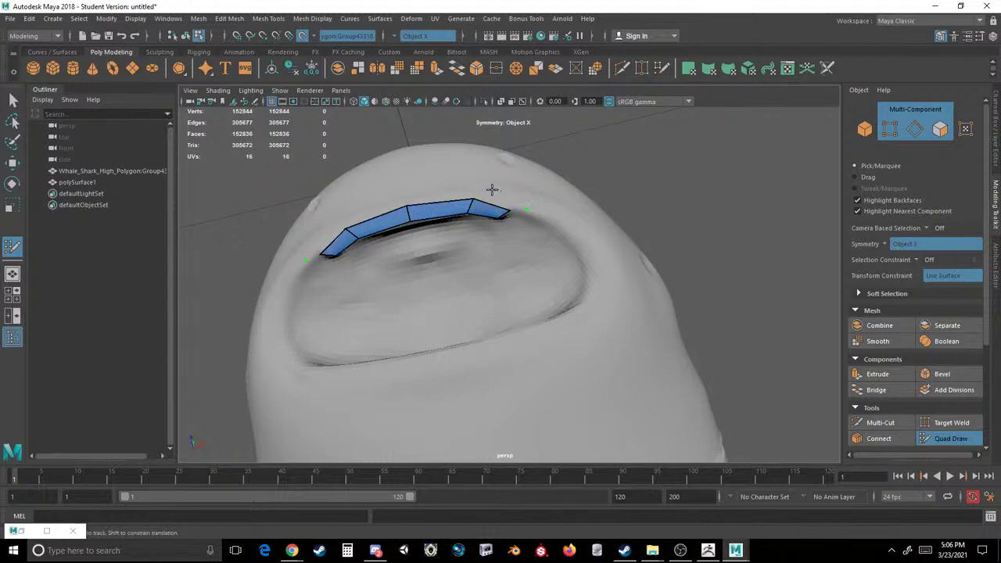
# Add a second row of quads above the upper-lip strip, extending it outward toward both mouth corners.
pyautogui.keyDown('shift'); pyautogui.click(494, 194); pyautogui.keyUp('shift')
pyautogui.keyDown('alt'); pyautogui.moveTo(552, 209); pyautogui.dragTo(533, 236); pyautogui.keyUp('alt')
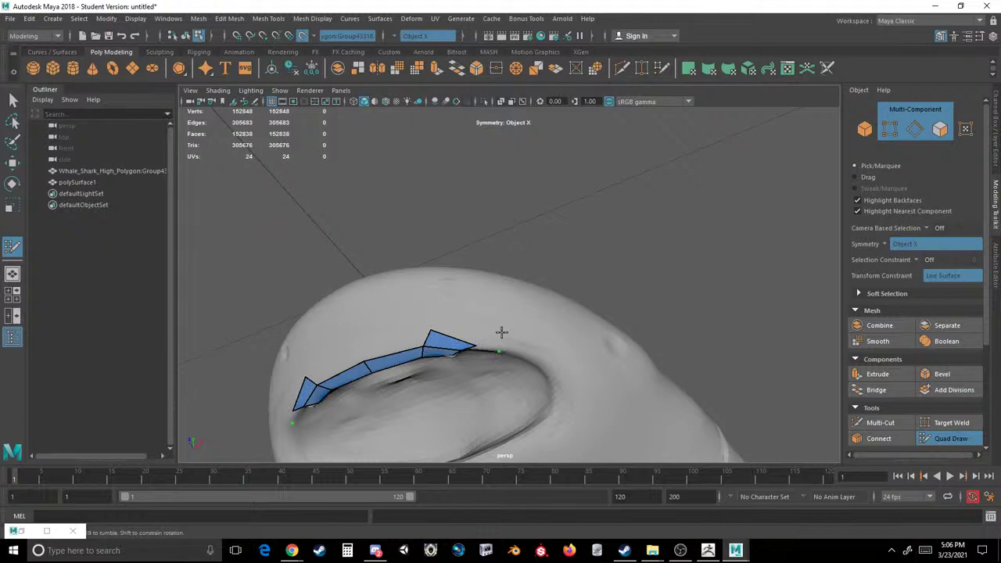
pyautogui.keyDown('shift'); pyautogui.click(502, 333); pyautogui.keyUp('shift')
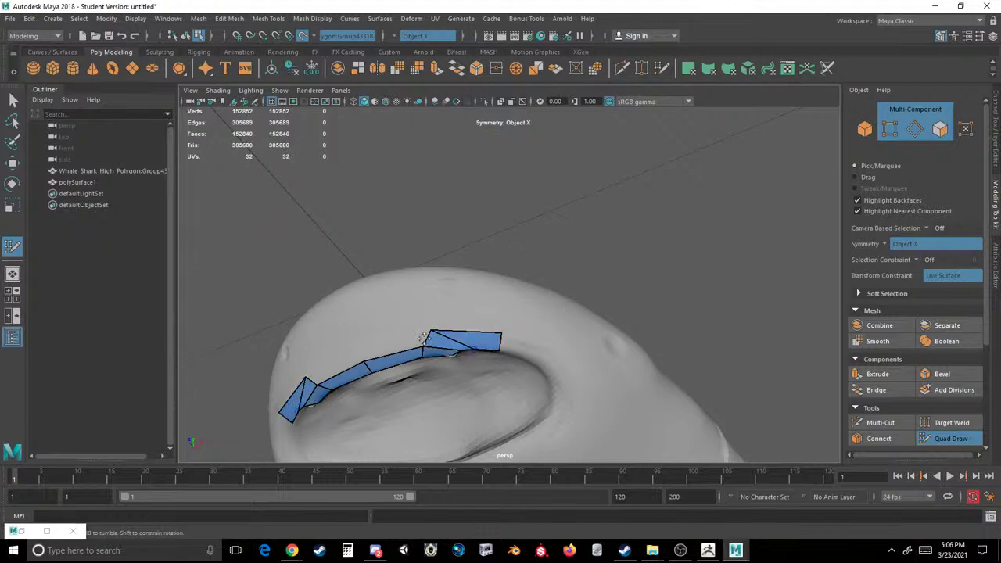
pyautogui.keyDown('shift'); pyautogui.click(361, 346); pyautogui.keyUp('shift')
# Undo the last stray Quad Draw edit, and continue the inner row of quads around both mouth corners toward the lower lip.
pyautogui.moveTo(454, 287)
pyautogui.keyDown('alt'); pyautogui.mouseDown()
pyautogui.moveTo(496, 215)
pyautogui.moveTo(379, 251)
pyautogui.mouseUp(); pyautogui.keyUp('alt')
pyautogui.keyDown('alt'); pyautogui.moveTo(379, 251); pyautogui.dragTo(334, 258, button='middle'); pyautogui.keyUp('alt')
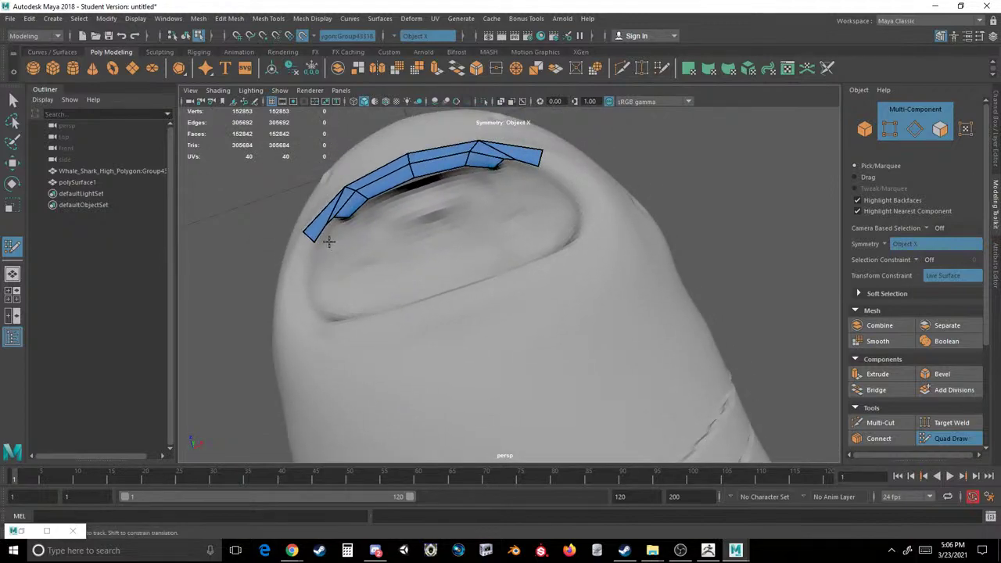
pyautogui.hotkey('ctrl', 'z')
pyautogui.keyDown('shift'); pyautogui.click(337, 228); pyautogui.keyUp('shift')
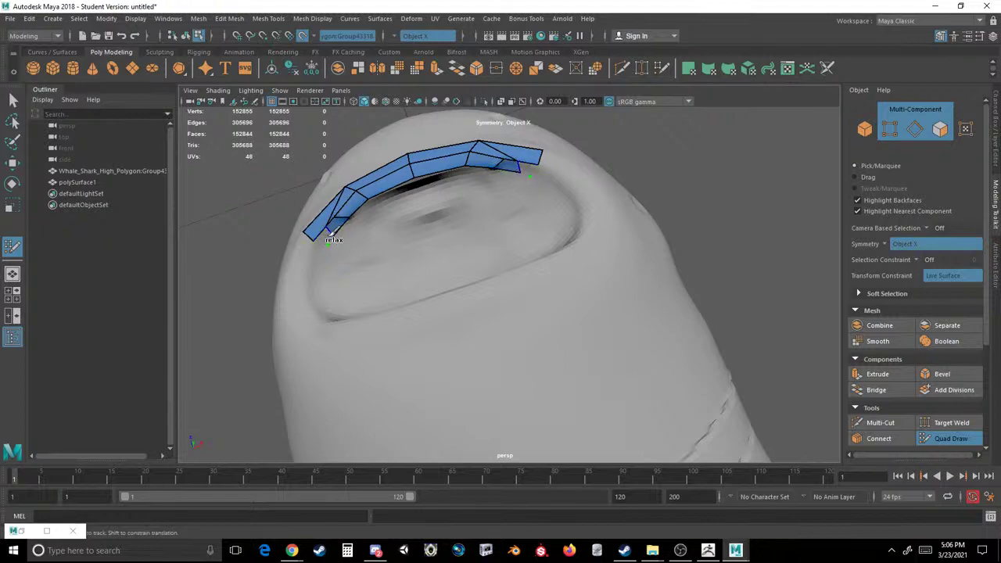
pyautogui.keyDown('shift'); pyautogui.click(329, 233); pyautogui.keyUp('shift')
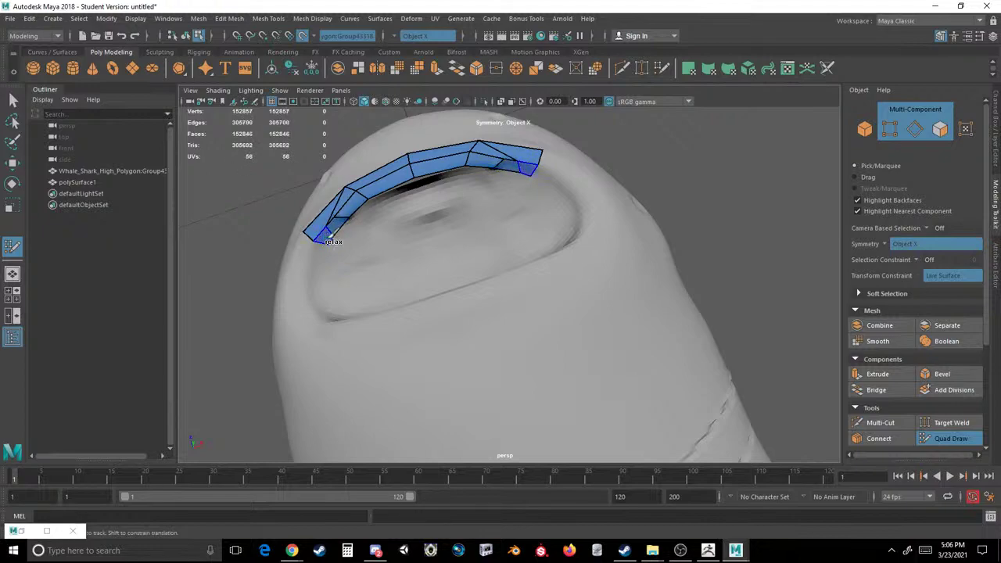
pyautogui.keyDown('shift'); pyautogui.click(309, 291); pyautogui.keyUp('shift')
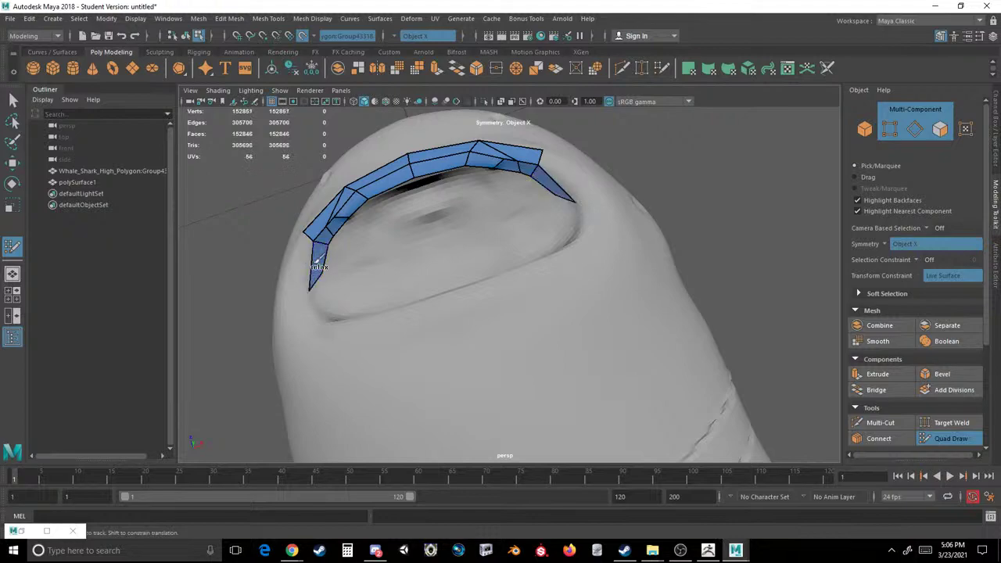
pyautogui.keyDown('shift'); pyautogui.click(336, 298); pyautogui.keyUp('shift')
# Fill in quads along the lower lip to close the inner ring around the mouth.
pyautogui.keyDown('alt'); pyautogui.moveTo(418, 282); pyautogui.dragTo(483, 323); pyautogui.keyUp('alt')
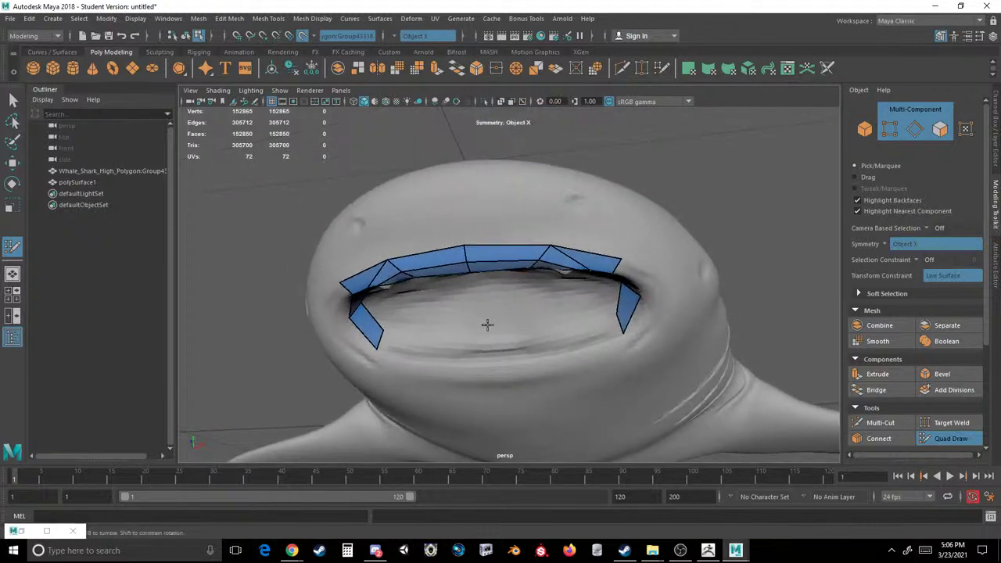
pyautogui.keyDown('shift'); pyautogui.click(420, 344); pyautogui.keyUp('shift')
pyautogui.keyDown('shift'); pyautogui.click(479, 354); pyautogui.keyUp('shift')
# Add an outer row of quads along the lower lip with Quad Draw, extending it outward toward both mouth corners.
pyautogui.keyDown('alt'); pyautogui.moveTo(474, 309); pyautogui.dragTo(373, 329); pyautogui.keyUp('alt')
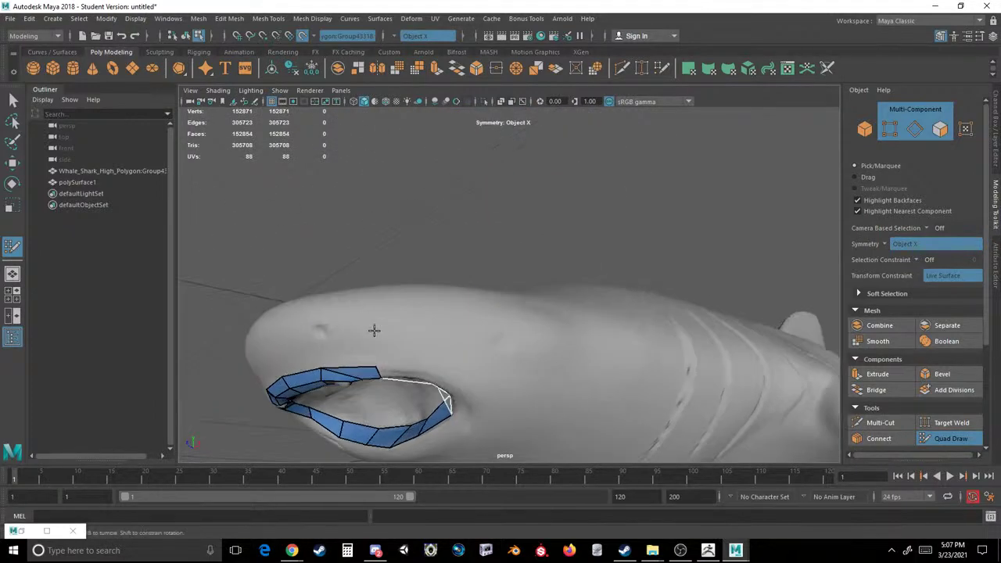
pyautogui.keyDown('alt'); pyautogui.moveTo(373, 329); pyautogui.dragTo(464, 248, button='middle'); pyautogui.keyUp('alt')
pyautogui.scroll(4, 389, 313)
pyautogui.keyDown('alt'); pyautogui.moveTo(358, 329); pyautogui.dragTo(488, 322); pyautogui.keyUp('alt')
pyautogui.scroll(-5, 412, 274)
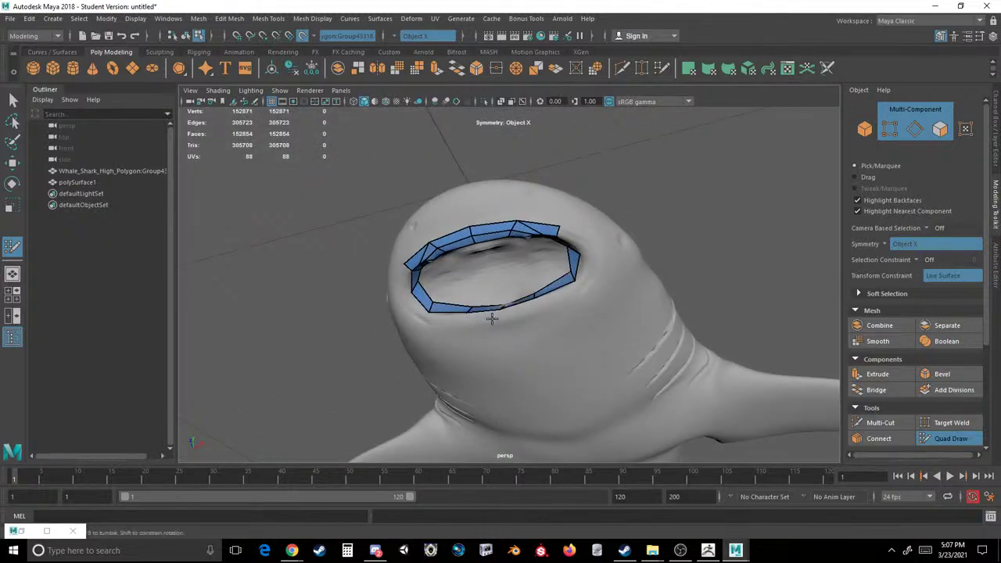
pyautogui.keyDown('shift'); pyautogui.click(520, 312); pyautogui.keyUp('shift')
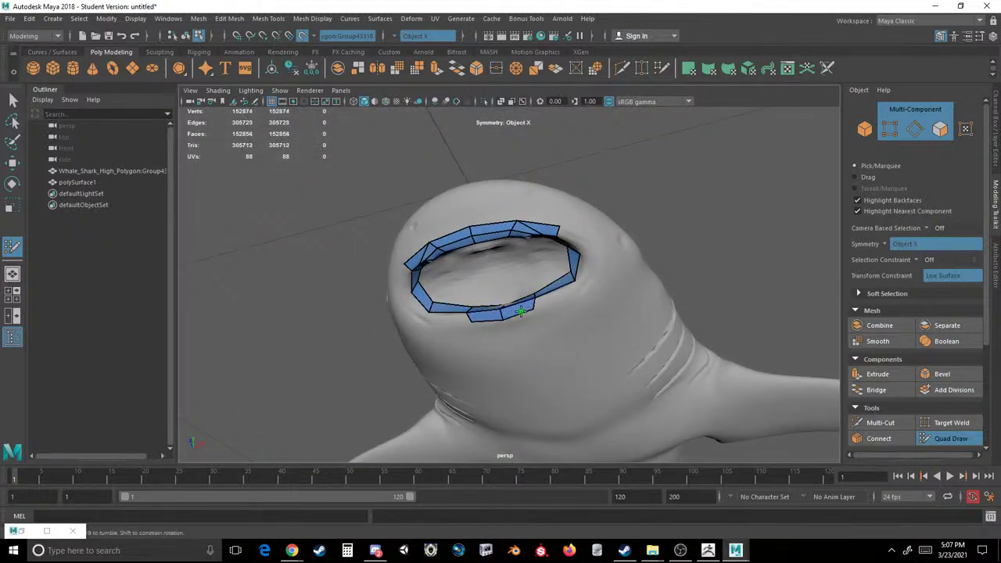
pyautogui.keyDown('shift'); pyautogui.click(569, 293); pyautogui.keyUp('shift')
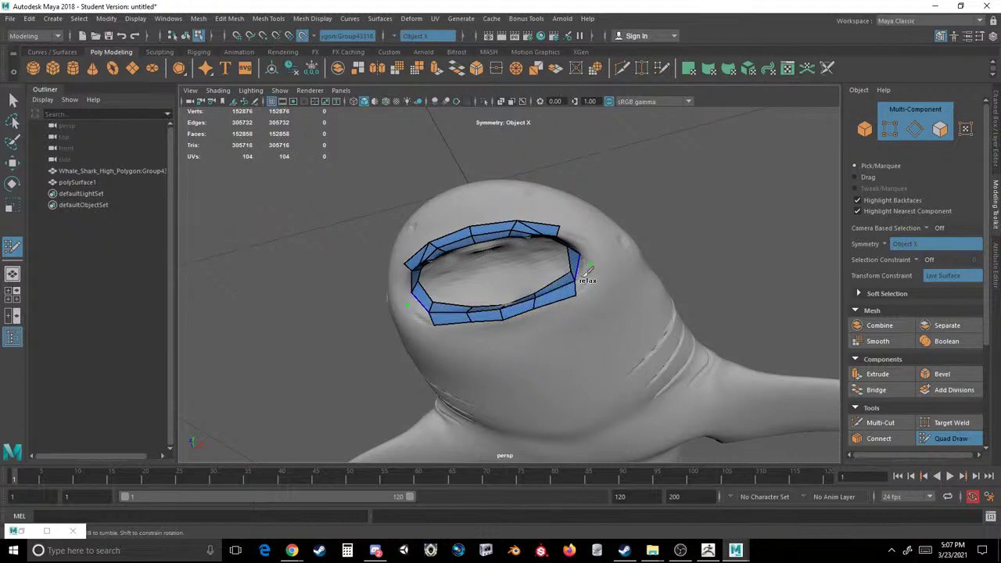
pyautogui.keyDown('shift'); pyautogui.click(587, 269); pyautogui.keyUp('shift')
# Fill the quads at both mouth corners to join the lower-lip outer row with the upper-lip row into a closed ring.
pyautogui.keyDown('alt'); pyautogui.moveTo(587, 269); pyautogui.dragTo(579, 176); pyautogui.keyUp('alt')
pyautogui.scroll(5, 420, 269)
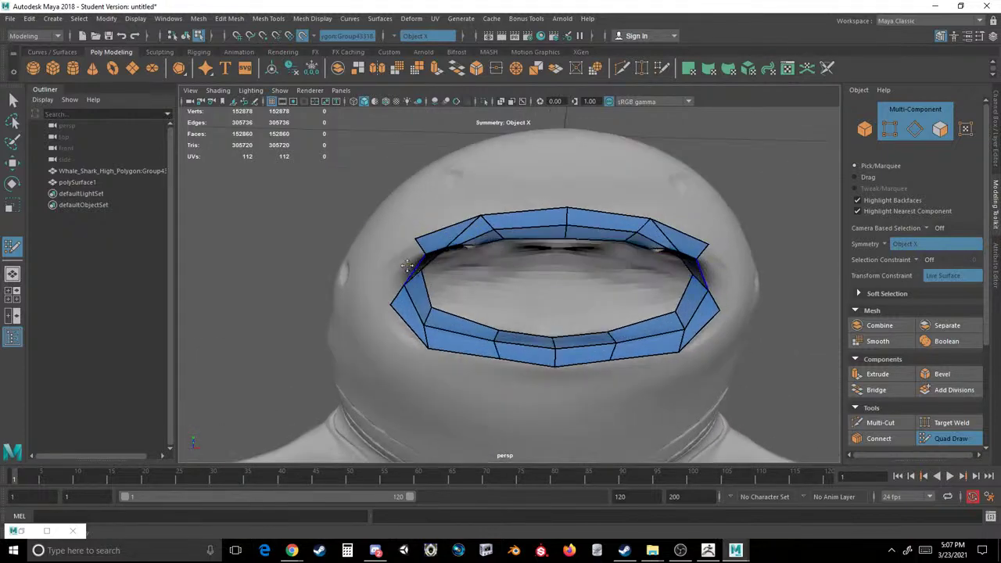
pyautogui.keyDown('alt'); pyautogui.moveTo(415, 266); pyautogui.dragTo(395, 256); pyautogui.keyUp('alt')
pyautogui.keyDown('shift'); pyautogui.click(363, 234); pyautogui.keyUp('shift')
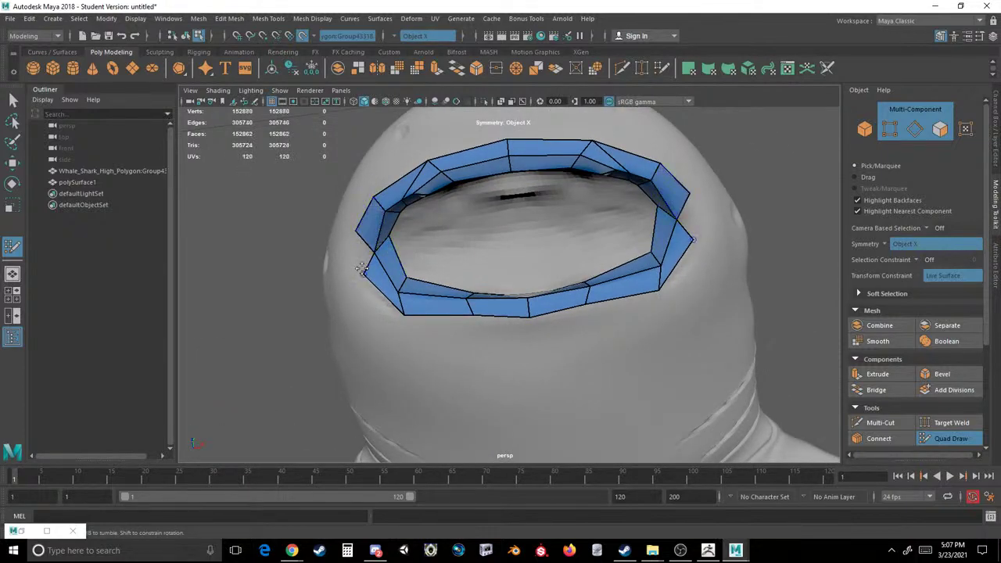
pyautogui.keyDown('shift'); pyautogui.click(361, 251); pyautogui.keyUp('shift')
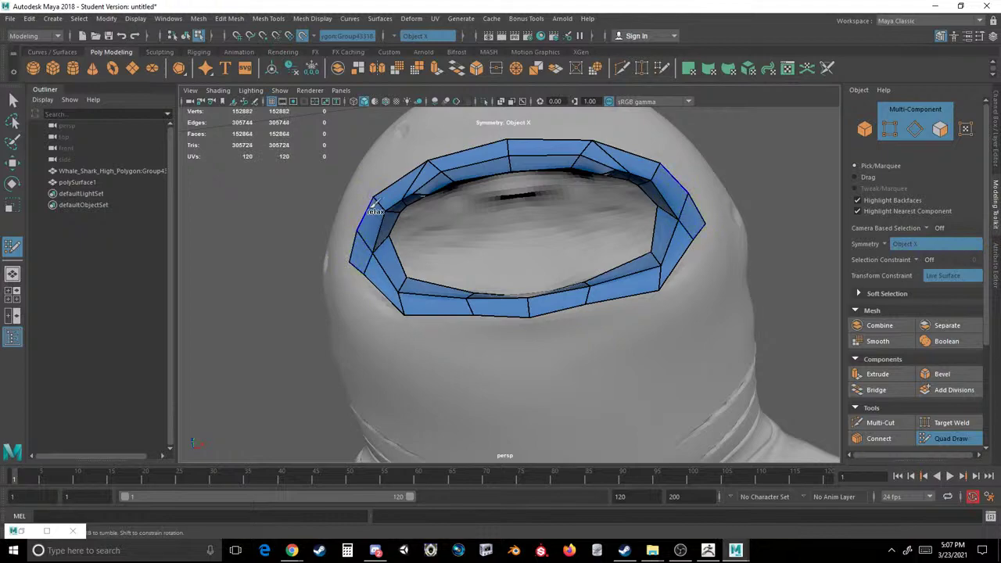
pyautogui.scroll(-6, 394, 141)
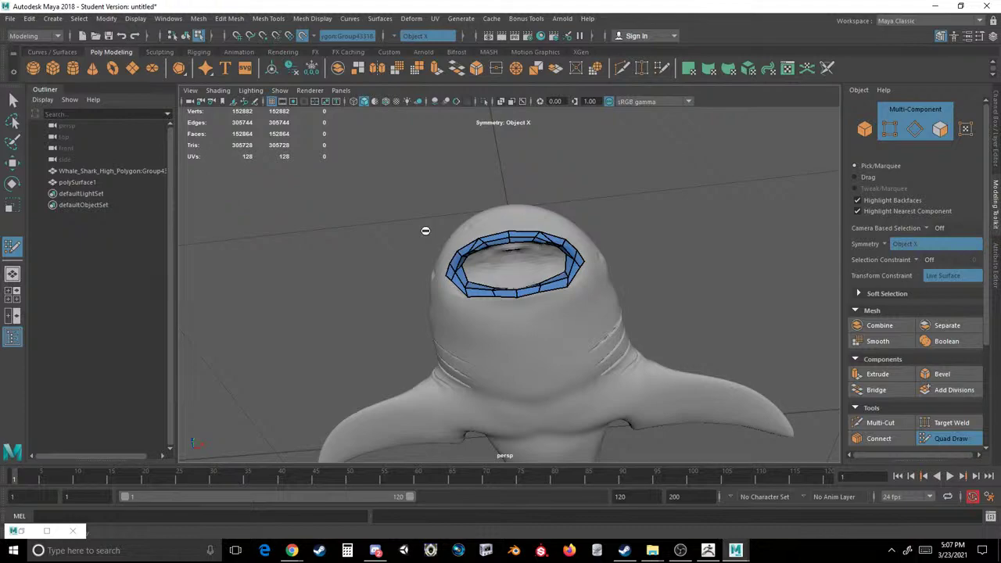
# Undo the misplaced quad above the upper lip, and build a new centre row of quads up the front of the snout.
pyautogui.keyDown('alt'); pyautogui.moveTo(787, 215); pyautogui.dragTo(535, 276); pyautogui.keyUp('alt')
pyautogui.scroll(2, 535, 276)
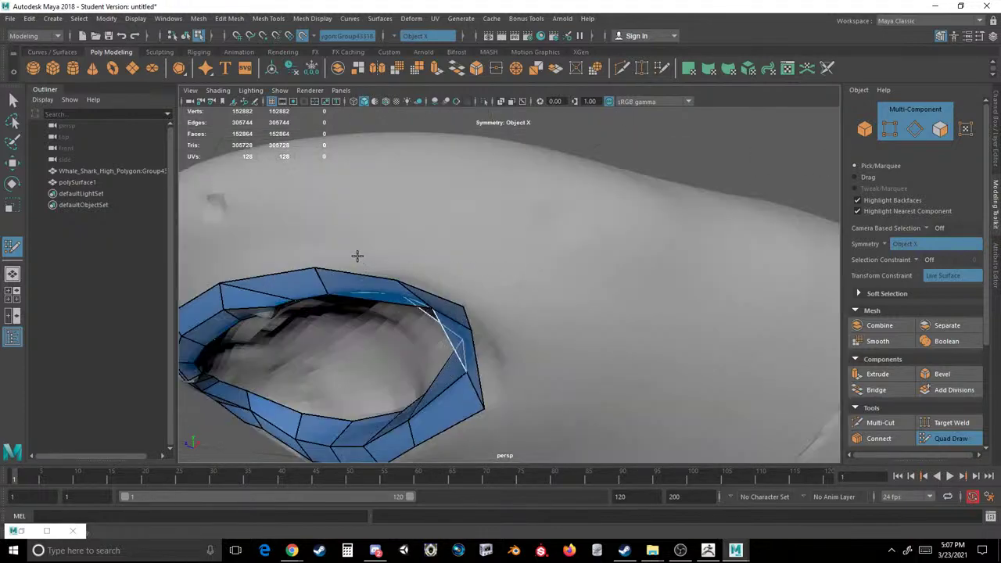
pyautogui.scroll(4, 357, 257)
pyautogui.scroll(3, 503, 234)
pyautogui.keyDown('alt'); pyautogui.moveTo(584, 225); pyautogui.dragTo(438, 241); pyautogui.keyUp('alt')
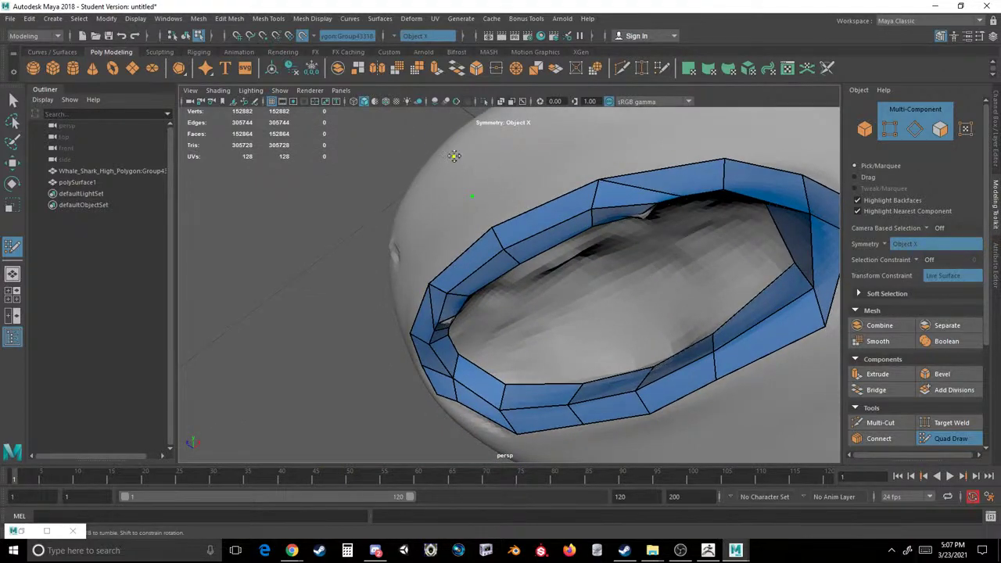
pyautogui.keyDown('shift'); pyautogui.click(510, 152); pyautogui.keyUp('shift')
pyautogui.hotkey('ctrl', 'z')
pyautogui.keyDown('shift'); pyautogui.click(537, 185); pyautogui.keyUp('shift')
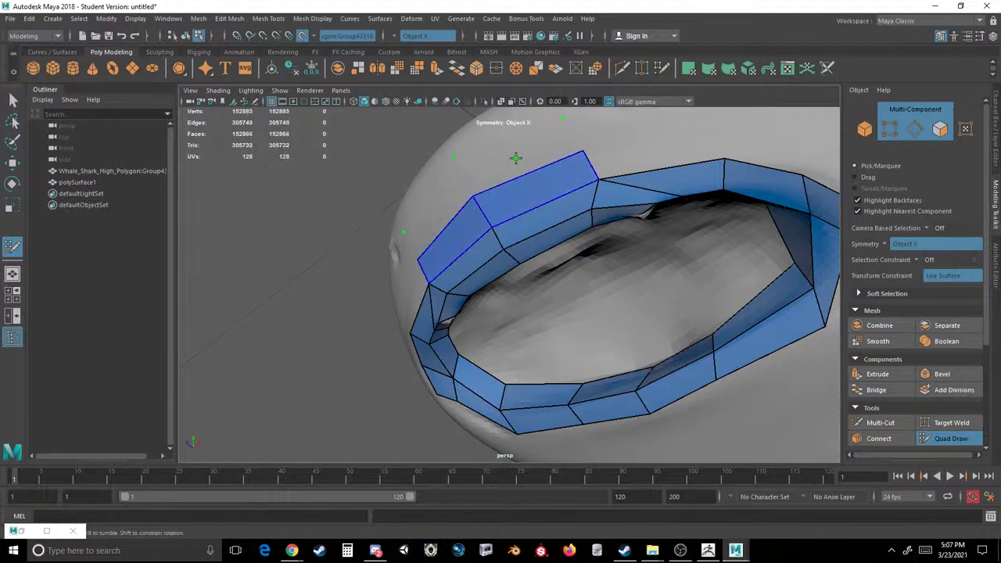
pyautogui.keyDown('shift'); pyautogui.click(516, 157); pyautogui.keyUp('shift')
# Extend the centre quads up over the top of the snout and delete the stray points beside the strip.
pyautogui.scroll(-5, 516, 154)
pyautogui.keyDown('alt'); pyautogui.moveTo(581, 215); pyautogui.dragTo(648, 217); pyautogui.keyUp('alt')
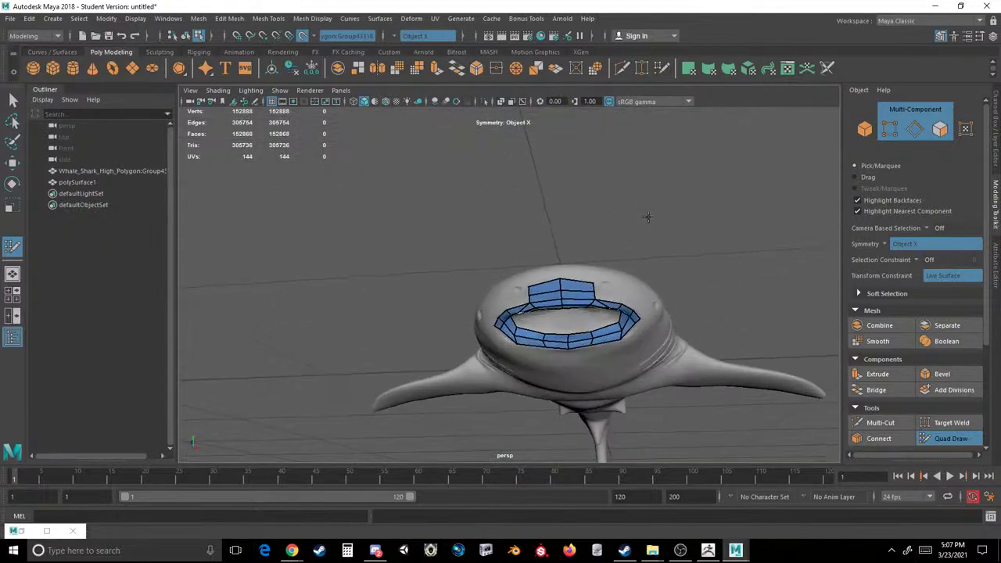
pyautogui.scroll(5, 618, 249)
pyautogui.keyDown('alt'); pyautogui.moveTo(606, 261); pyautogui.dragTo(584, 276); pyautogui.keyUp('alt')
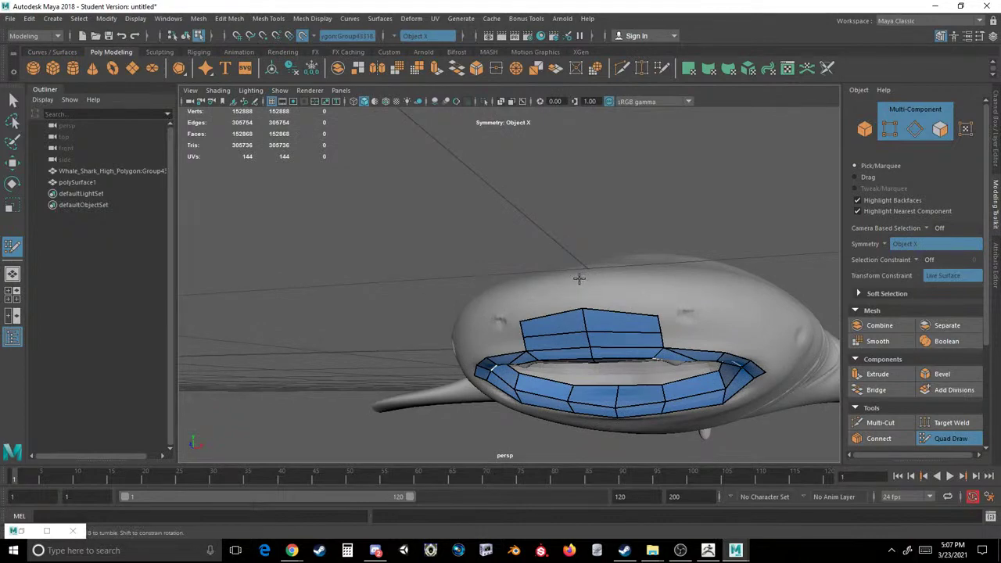
pyautogui.keyDown('shift'); pyautogui.click(656, 277); pyautogui.keyUp('shift')
pyautogui.moveTo(656, 276)
pyautogui.keyDown('alt'); pyautogui.mouseDown()
pyautogui.moveTo(598, 288)
pyautogui.moveTo(610, 313)
pyautogui.moveTo(451, 340)
pyautogui.mouseUp(); pyautogui.keyUp('alt')
pyautogui.keyDown('shift'); pyautogui.click(598, 309); pyautogui.keyUp('shift')
pyautogui.keyDown('ctrl'); pyautogui.keyDown('shift'); pyautogui.click(452, 334); pyautogui.keyUp('shift'); pyautogui.keyUp('ctrl')
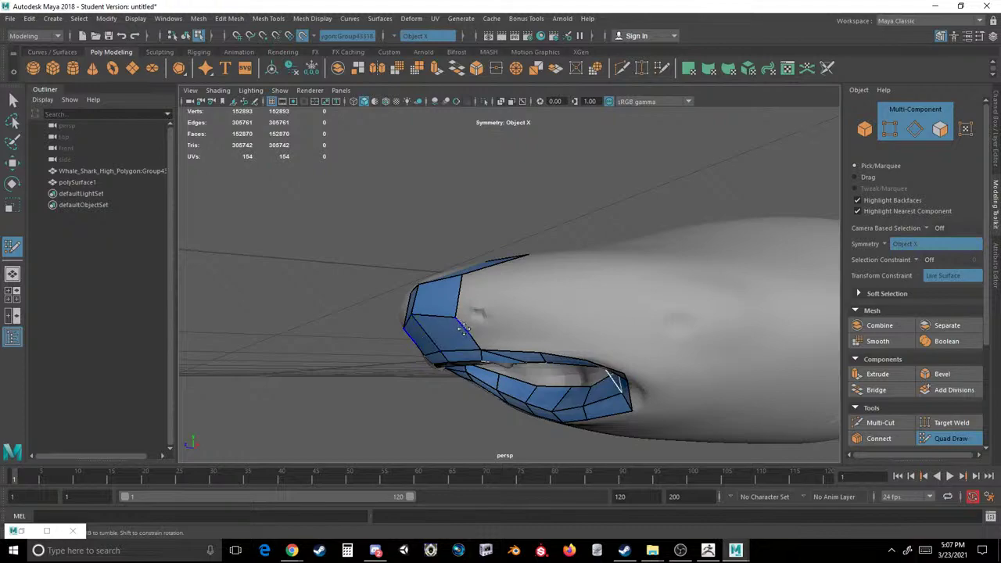
pyautogui.keyDown('ctrl'); pyautogui.keyDown('shift'); pyautogui.click(471, 335); pyautogui.keyUp('shift'); pyautogui.keyUp('ctrl')
# Extend the snout row sideways past the nostrils and fill the gap down to the upper-lip ring with quads.
pyautogui.moveTo(470, 335)
pyautogui.keyDown('alt'); pyautogui.mouseDown()
pyautogui.moveTo(516, 269)
pyautogui.moveTo(629, 282)
pyautogui.moveTo(563, 302)
pyautogui.moveTo(589, 302)
pyautogui.mouseUp(); pyautogui.keyUp('alt')
pyautogui.scroll(5, 563, 302)
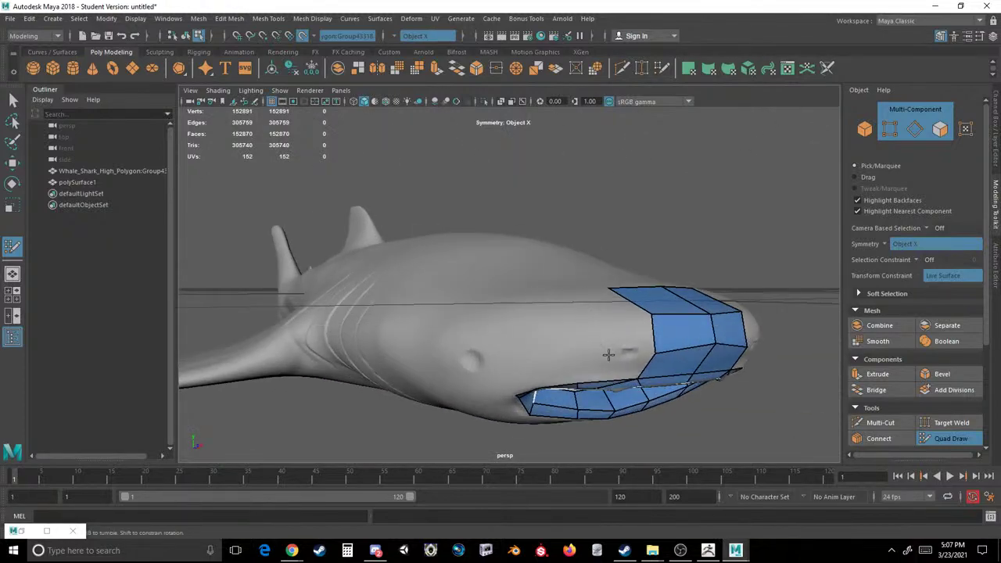
pyautogui.click(513, 326)
pyautogui.click(599, 312)
pyautogui.keyDown('shift'); pyautogui.click(624, 336); pyautogui.keyUp('shift')
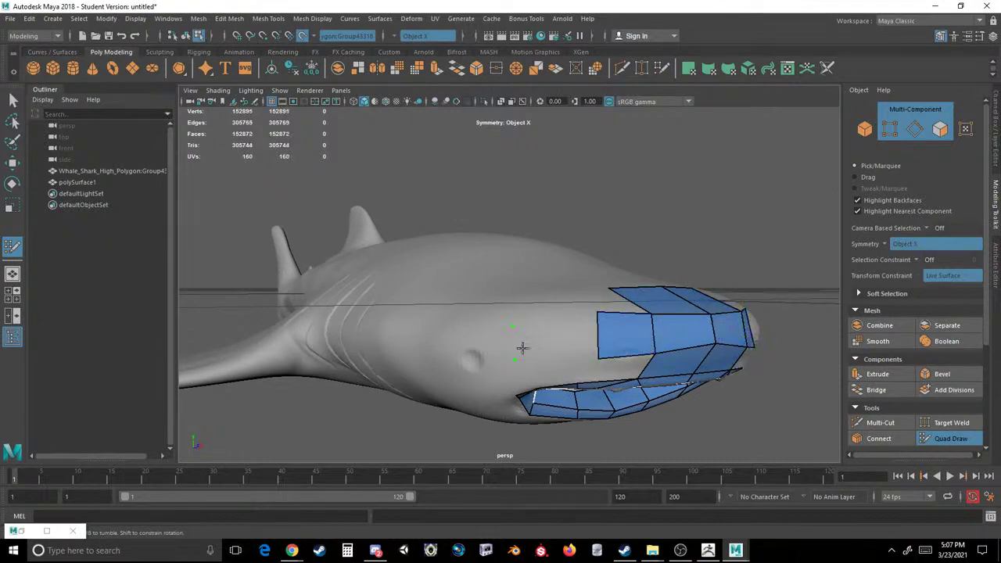
pyautogui.keyDown('shift'); pyautogui.click(557, 332); pyautogui.keyUp('shift')
pyautogui.keyDown('alt'); pyautogui.moveTo(557, 332); pyautogui.dragTo(624, 329); pyautogui.keyUp('alt')
pyautogui.keyDown('shift'); pyautogui.click(624, 328); pyautogui.keyUp('shift')
pyautogui.keyDown('shift'); pyautogui.click(547, 335); pyautogui.keyUp('shift')
# Continue the wider outer ring of quads around both mouth corners and beneath the lower lip until it closes.
pyautogui.keyDown('alt'); pyautogui.moveTo(547, 335); pyautogui.dragTo(558, 342); pyautogui.keyUp('alt')
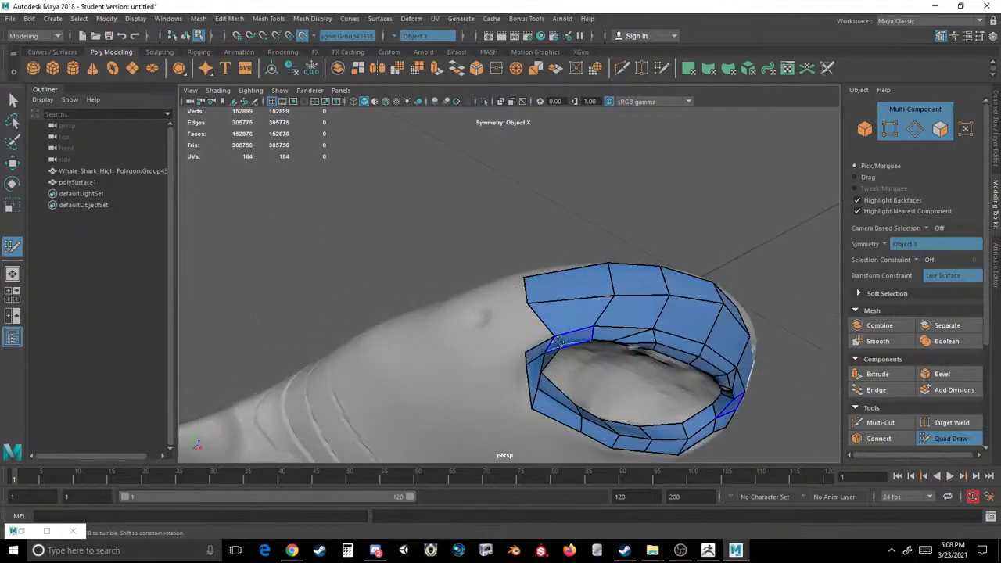
pyautogui.keyDown('shift'); pyautogui.click(510, 319); pyautogui.keyUp('shift')
pyautogui.moveTo(488, 297)
pyautogui.keyDown('alt'); pyautogui.mouseDown()
pyautogui.moveTo(509, 244)
pyautogui.moveTo(491, 327)
pyautogui.mouseUp(); pyautogui.keyUp('alt')
pyautogui.click(491, 328)
pyautogui.keyDown('shift'); pyautogui.click(506, 296); pyautogui.keyUp('shift')
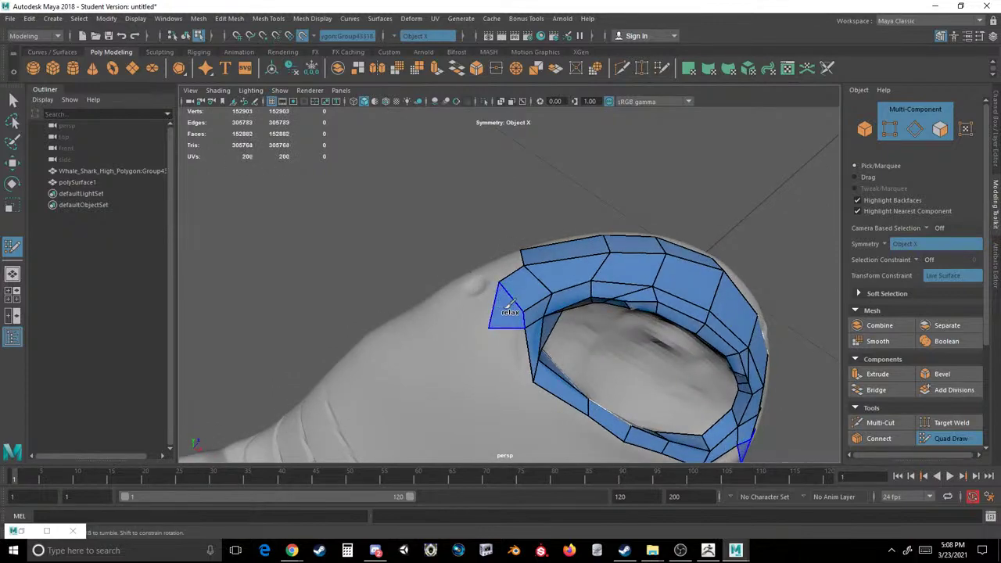
pyautogui.keyDown('shift'); pyautogui.click(510, 358); pyautogui.keyUp('shift')
pyautogui.moveTo(510, 359)
pyautogui.keyDown('alt'); pyautogui.mouseDown()
pyautogui.moveTo(523, 345)
pyautogui.moveTo(552, 358)
pyautogui.mouseUp(); pyautogui.keyUp('alt')
pyautogui.keyDown('shift'); pyautogui.click(570, 375); pyautogui.keyUp('shift')
pyautogui.click(633, 387)
pyautogui.keyDown('shift'); pyautogui.click(618, 371); pyautogui.keyUp('shift')
# Build centre quads across the mouth interior, connecting the inner edge of the upper lip to the lower lip.
pyautogui.moveTo(581, 269)
pyautogui.keyDown('alt'); pyautogui.mouseDown()
pyautogui.moveTo(445, 283)
pyautogui.moveTo(494, 262)
pyautogui.mouseUp(); pyautogui.keyUp('alt')
pyautogui.scroll(4, 609, 197)
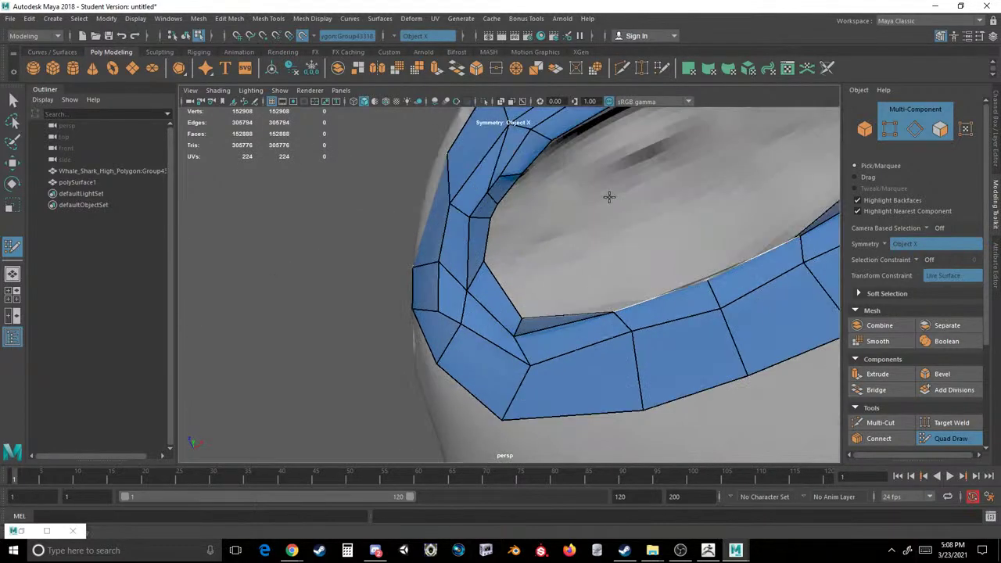
pyautogui.scroll(-3, 630, 159)
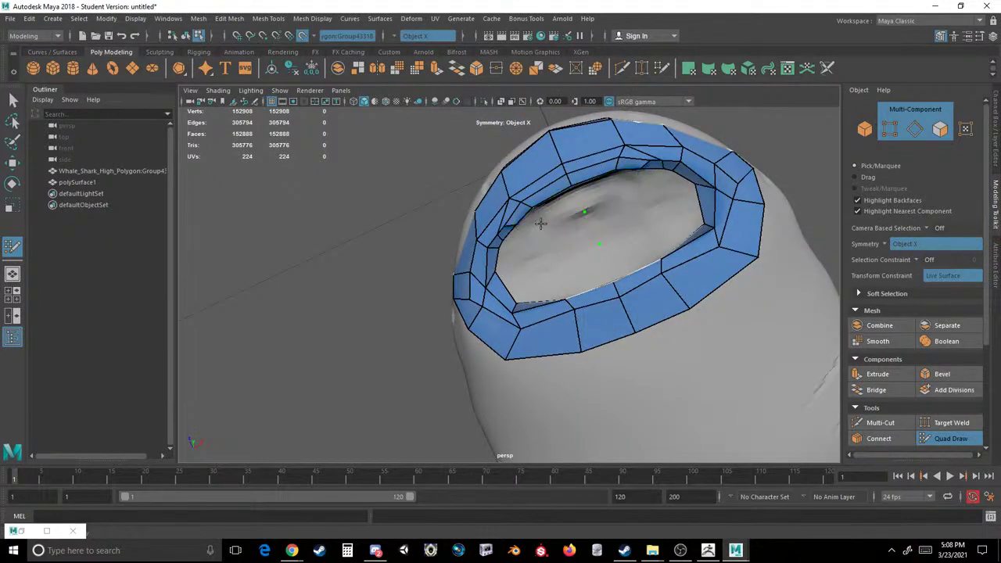
pyautogui.keyDown('shift'); pyautogui.click(559, 207); pyautogui.keyUp('shift')
pyautogui.moveTo(540, 223); pyautogui.dragTo(545, 229)
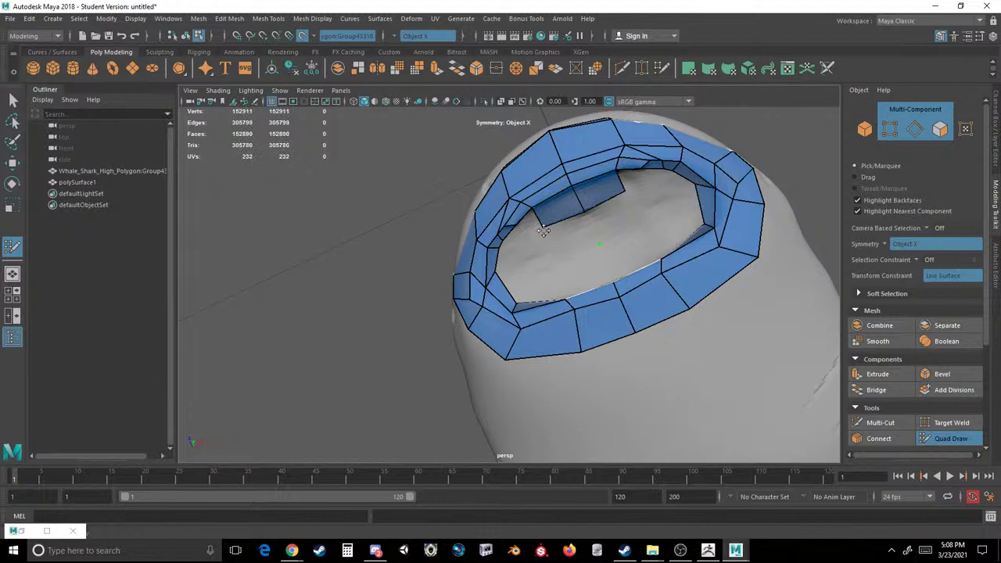
pyautogui.click(559, 262)
pyautogui.keyDown('shift'); pyautogui.click(584, 240); pyautogui.keyUp('shift')
pyautogui.moveTo(576, 280)
pyautogui.keyDown('alt'); pyautogui.mouseDown()
pyautogui.moveTo(583, 312)
pyautogui.moveTo(603, 336)
pyautogui.moveTo(609, 309)
pyautogui.mouseUp(); pyautogui.keyUp('alt')
pyautogui.keyDown('shift'); pyautogui.click(603, 335); pyautogui.keyUp('shift')
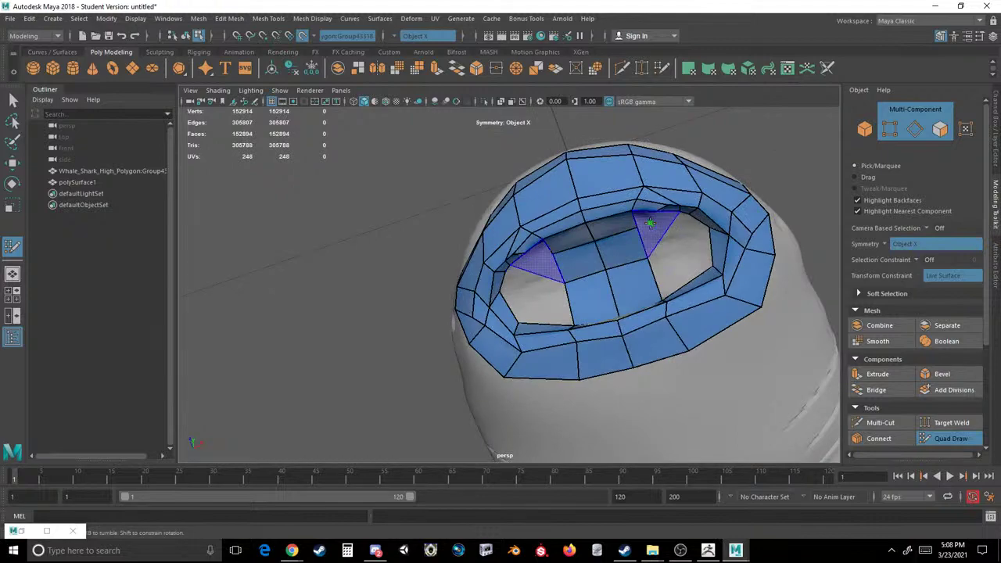
# Fill the remaining openings on both sides of the mouth interior with quads.
pyautogui.keyDown('alt'); pyautogui.moveTo(688, 246); pyautogui.dragTo(677, 308); pyautogui.keyUp('alt')
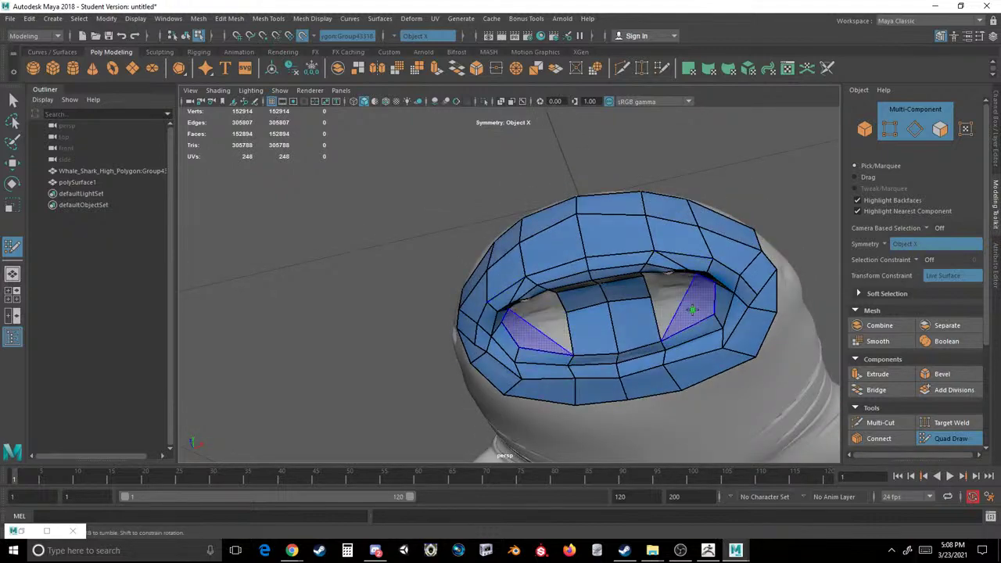
pyautogui.keyDown('alt'); pyautogui.moveTo(528, 304); pyautogui.dragTo(537, 304); pyautogui.keyUp('alt')
pyautogui.moveTo(536, 304)
pyautogui.keyDown('alt'); pyautogui.mouseDown(button='right')
pyautogui.moveTo(540, 322)
pyautogui.moveTo(530, 290)
pyautogui.mouseUp(button='right'); pyautogui.keyUp('alt')
pyautogui.keyDown('alt'); pyautogui.moveTo(530, 291); pyautogui.dragTo(532, 223); pyautogui.keyUp('alt')
pyautogui.keyDown('shift'); pyautogui.click(541, 210); pyautogui.keyUp('shift')
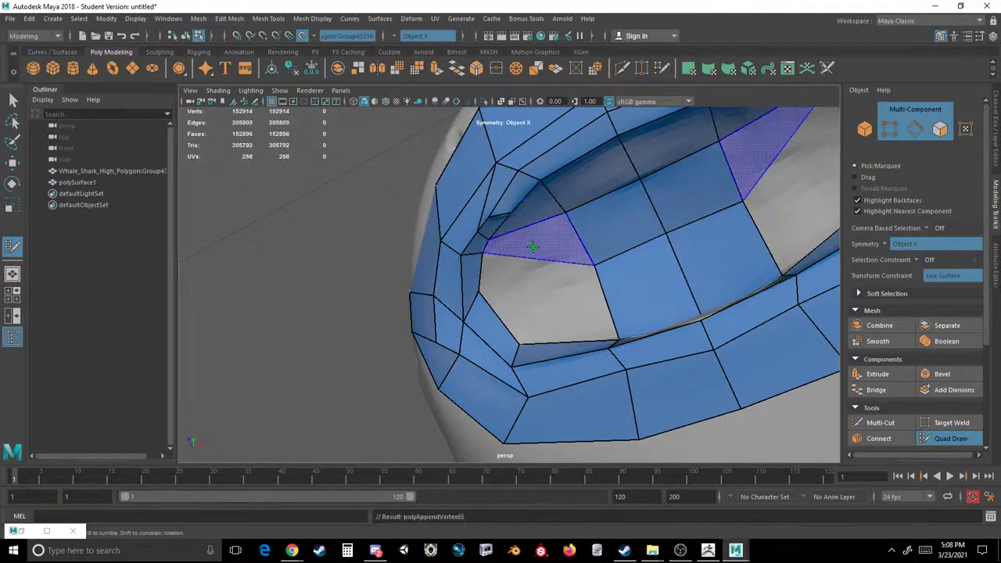
pyautogui.keyDown('shift'); pyautogui.click(533, 243); pyautogui.keyUp('shift')
pyautogui.keyDown('shift'); pyautogui.click(523, 288); pyautogui.keyUp('shift')
pyautogui.keyDown('shift'); pyautogui.click(583, 320); pyautogui.keyUp('shift')
# Extend the two-quad-wide centre strip from the top of the snout backward along the head.
pyautogui.keyDown('alt'); pyautogui.moveTo(584, 319); pyautogui.dragTo(583, 263, button='right'); pyautogui.keyUp('alt')
pyautogui.keyDown('alt'); pyautogui.moveTo(584, 262); pyautogui.dragTo(548, 311); pyautogui.keyUp('alt')
pyautogui.scroll(4, 548, 308)
pyautogui.scroll(-7, 546, 303)
pyautogui.keyDown('alt'); pyautogui.moveTo(588, 235); pyautogui.dragTo(596, 292); pyautogui.keyUp('alt')
pyautogui.click(577, 301)
pyautogui.keyDown('shift'); pyautogui.click(564, 313); pyautogui.keyUp('shift')
pyautogui.keyDown('shift'); pyautogui.click(545, 309); pyautogui.keyUp('shift')
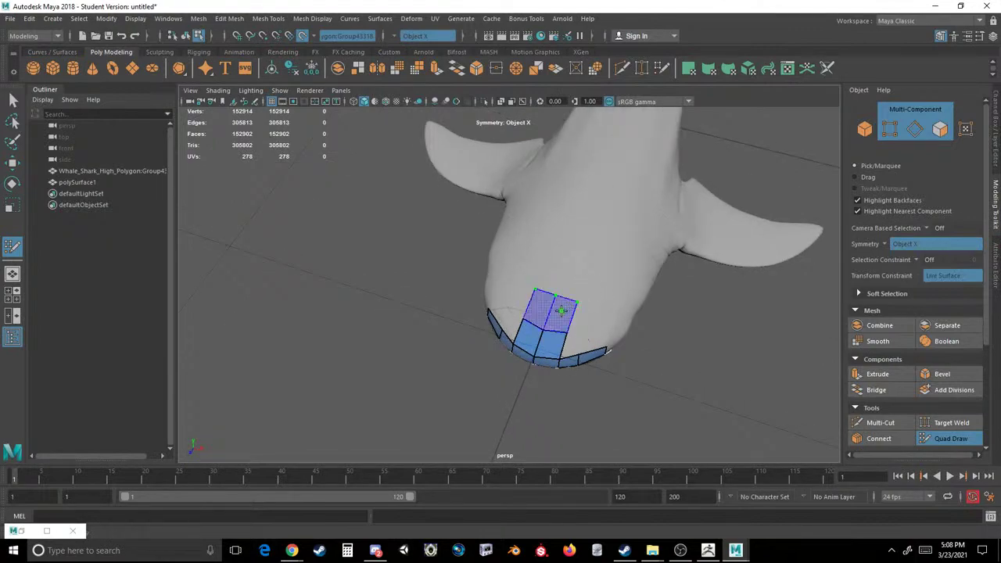
pyautogui.keyDown('shift'); pyautogui.click(579, 272); pyautogui.keyUp('shift')
pyautogui.keyDown('shift'); pyautogui.click(583, 270); pyautogui.keyUp('shift')
# Add two quads sideways from the back end of the head's centre strip, running down the side of the head.
pyautogui.moveTo(596, 232)
pyautogui.keyDown('alt'); pyautogui.mouseDown()
pyautogui.moveTo(614, 274)
pyautogui.moveTo(550, 245)
pyautogui.moveTo(599, 309)
pyautogui.mouseUp(); pyautogui.keyUp('alt')
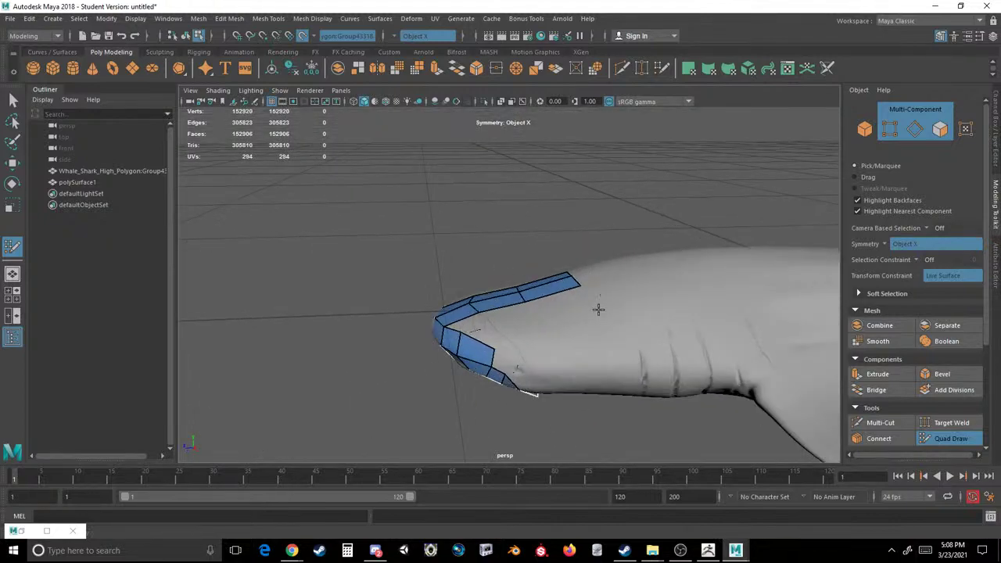
pyautogui.keyDown('shift'); pyautogui.click(554, 311); pyautogui.keyUp('shift')
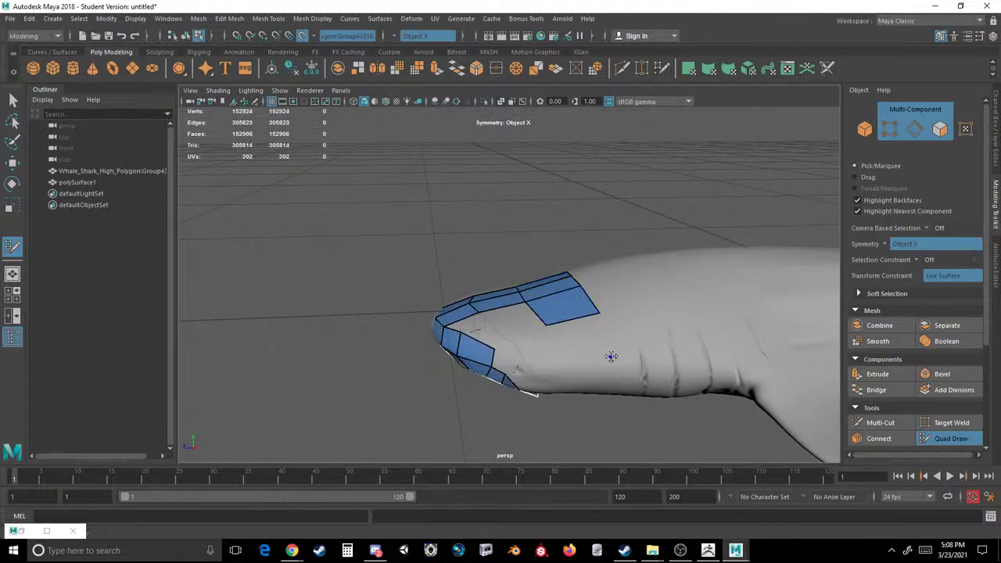
pyautogui.click(560, 361)
pyautogui.keyDown('shift'); pyautogui.click(576, 344); pyautogui.keyUp('shift')
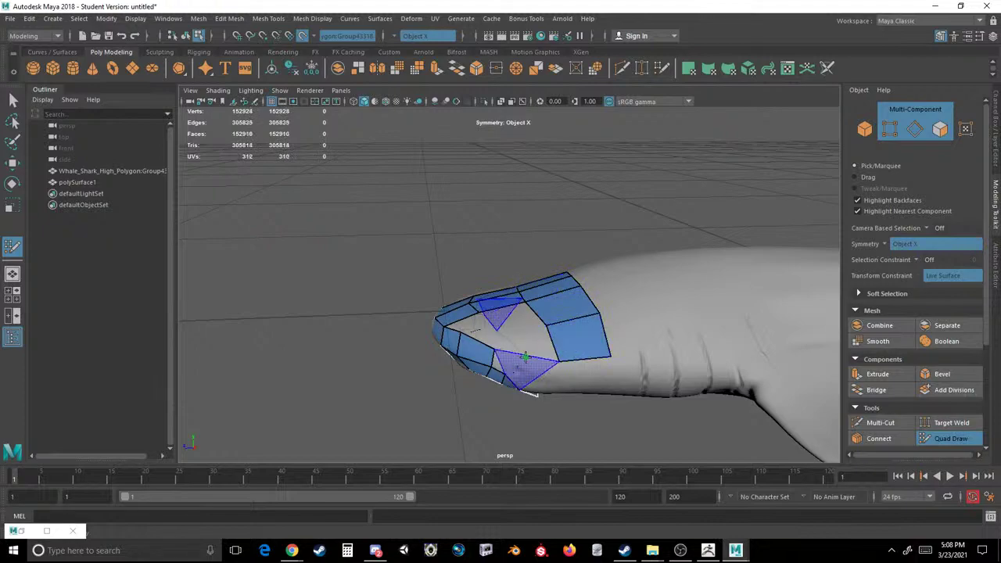
# Fill the gap between the snout and the side strip with quads, and relax the mesh on top of the head.
pyautogui.keyDown('alt'); pyautogui.moveTo(509, 329); pyautogui.dragTo(506, 342); pyautogui.keyUp('alt')
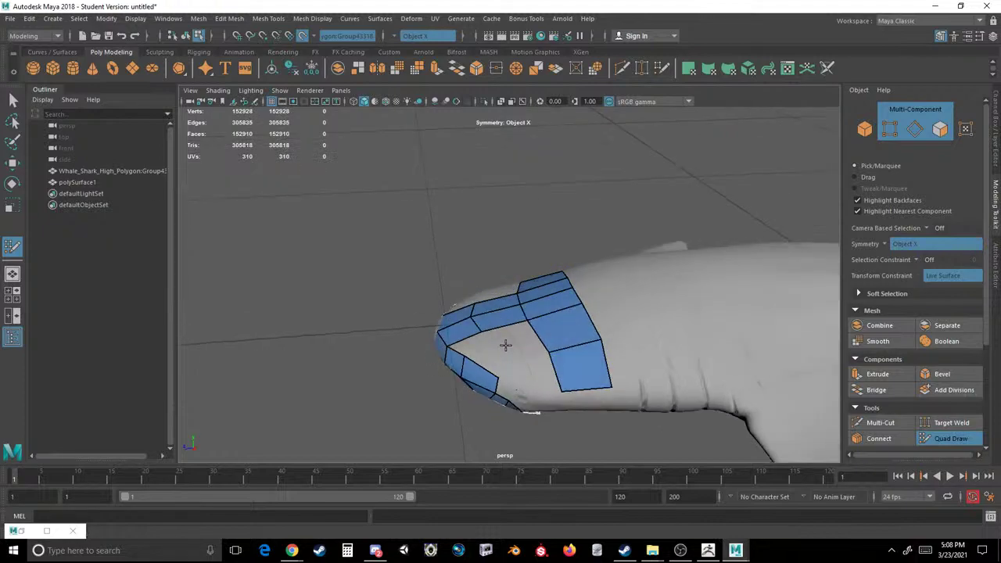
pyautogui.click(488, 351)
pyautogui.keyDown('shift'); pyautogui.click(471, 346); pyautogui.keyUp('shift')
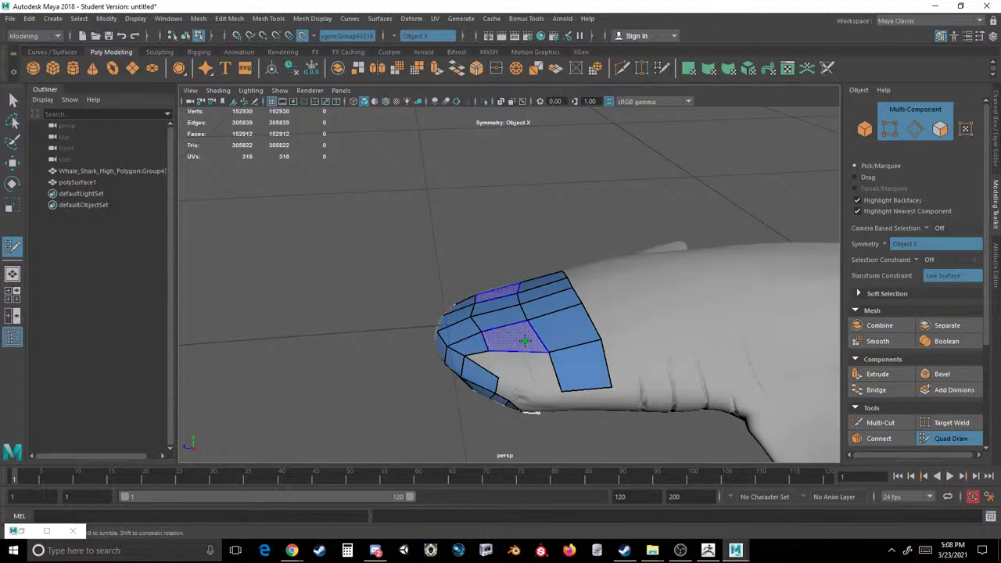
pyautogui.keyDown('shift'); pyautogui.click(499, 352); pyautogui.keyUp('shift')
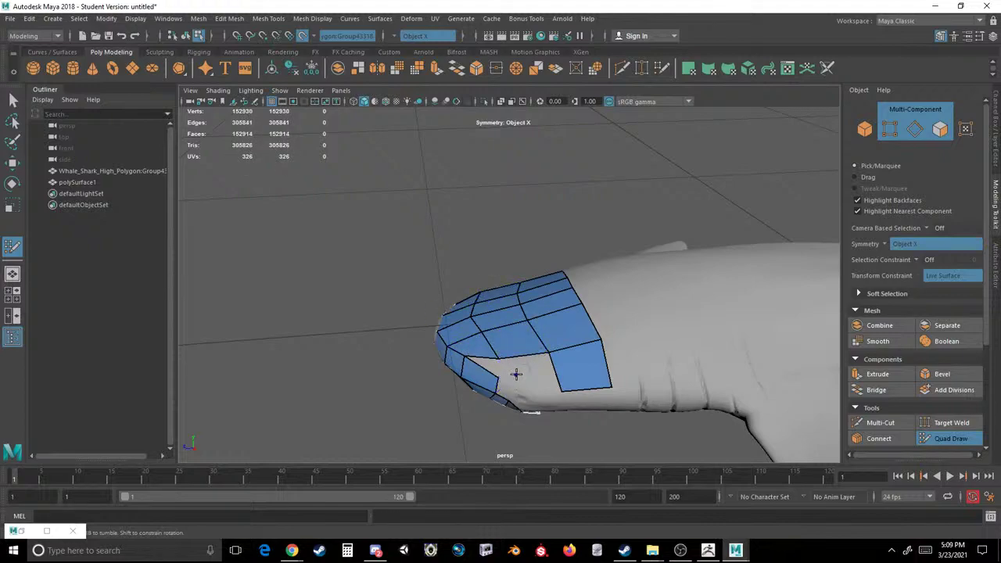
pyautogui.keyDown('shift'); pyautogui.click(536, 361); pyautogui.keyUp('shift')
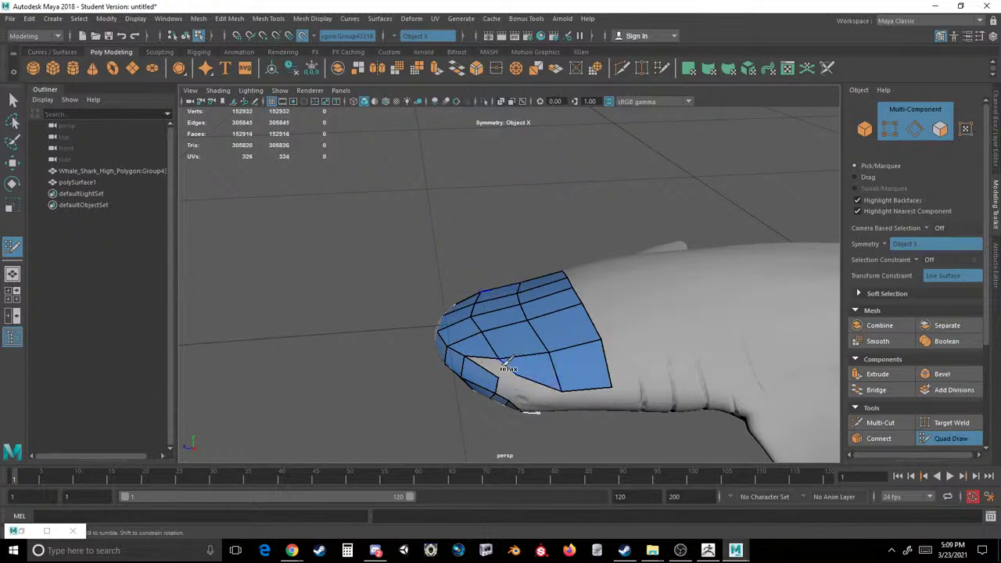
pyautogui.keyDown('shift'); pyautogui.click(503, 367); pyautogui.keyUp('shift')
pyautogui.moveTo(501, 368)
pyautogui.keyDown('alt'); pyautogui.mouseDown()
pyautogui.moveTo(524, 344)
pyautogui.moveTo(653, 339)
pyautogui.moveTo(620, 316)
pyautogui.mouseUp(); pyautogui.keyUp('alt')
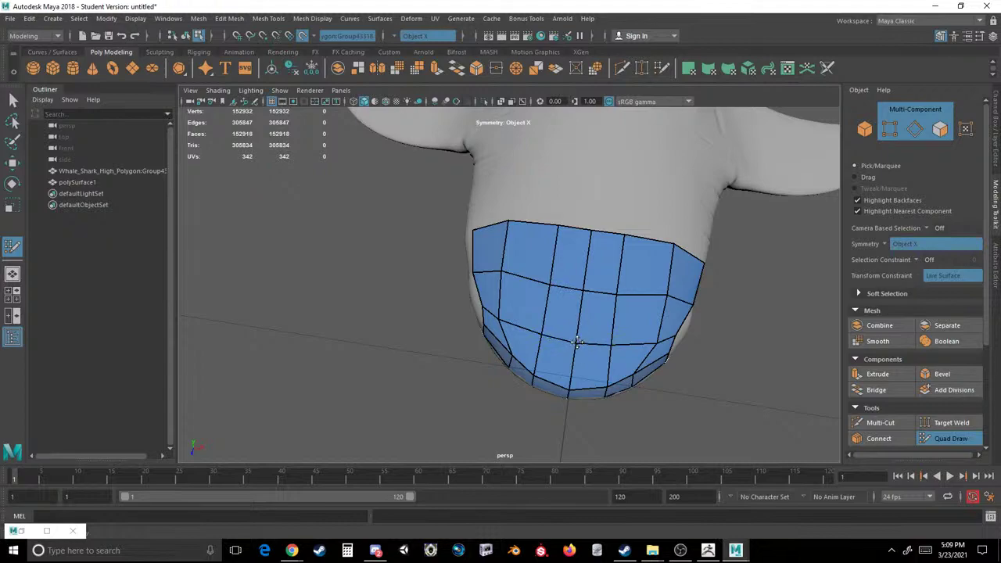
pyautogui.keyDown('shift'); pyautogui.moveTo(584, 279); pyautogui.dragTo(546, 272); pyautogui.keyUp('shift')
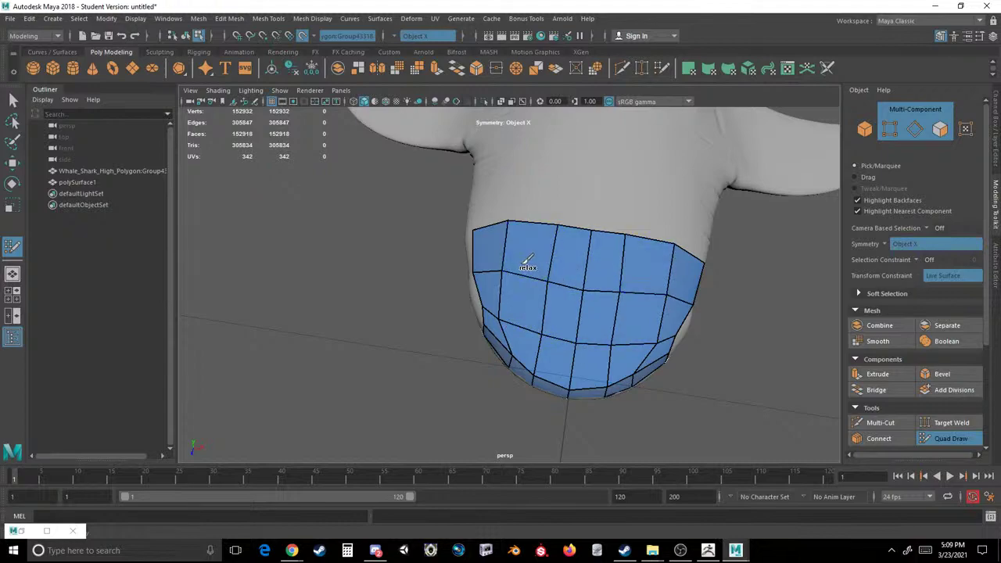
# Continue the quad band from the top of the head down its side and join it to the mouth's outer loop.
pyautogui.scroll(-4, 614, 282)
pyautogui.keyDown('alt'); pyautogui.moveTo(675, 319); pyautogui.dragTo(570, 266); pyautogui.keyUp('alt')
pyautogui.scroll(4, 642, 347)
pyautogui.keyDown('alt'); pyautogui.moveTo(642, 346); pyautogui.dragTo(650, 280); pyautogui.keyUp('alt')
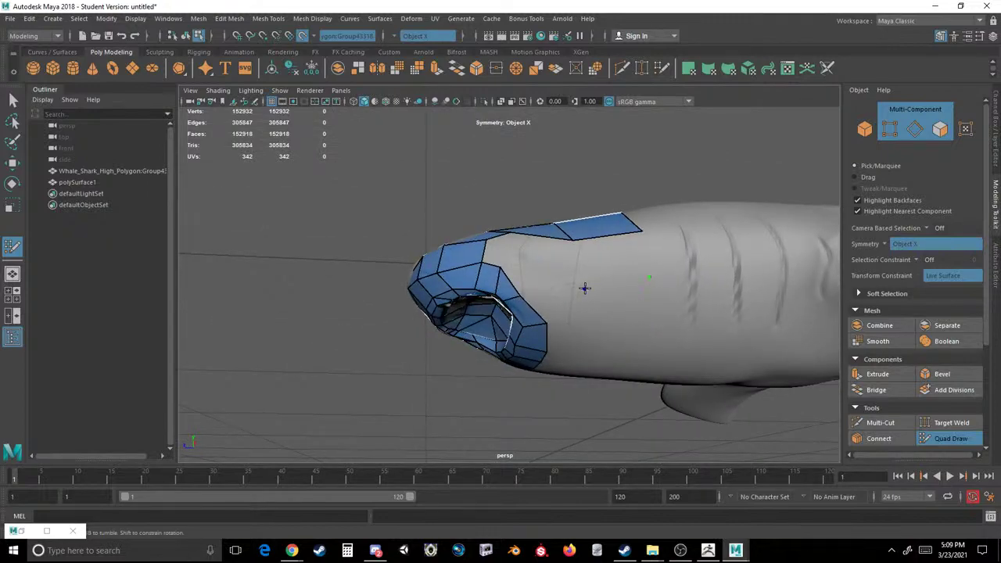
pyautogui.keyDown('shift'); pyautogui.click(609, 252); pyautogui.keyUp('shift')
pyautogui.keyDown('alt'); pyautogui.moveTo(596, 339); pyautogui.dragTo(604, 208); pyautogui.keyUp('alt')
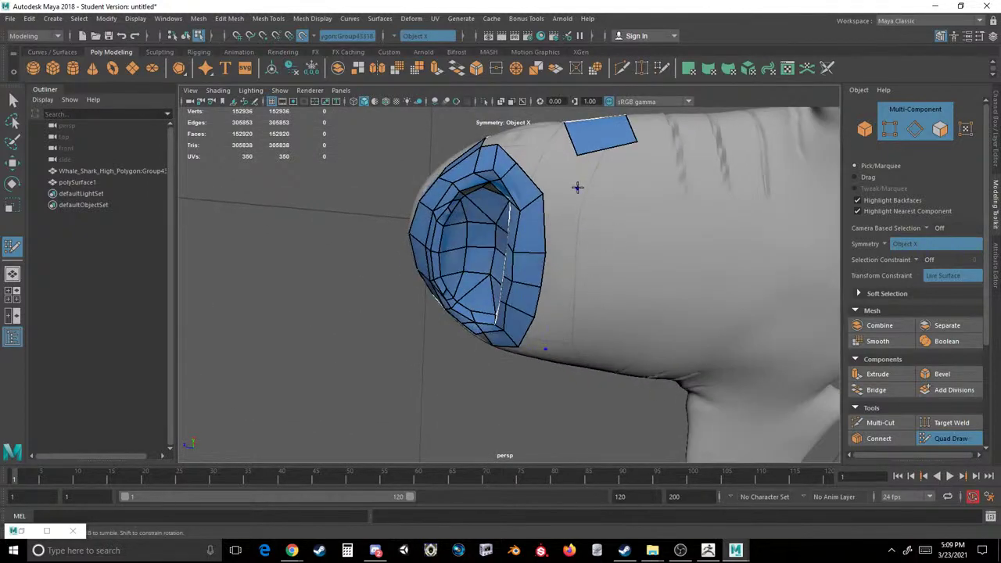
pyautogui.click(646, 187)
pyautogui.keyDown('shift'); pyautogui.click(618, 170); pyautogui.keyUp('shift')
pyautogui.keyDown('shift'); pyautogui.click(551, 170); pyautogui.keyUp('shift')
pyautogui.click(588, 244)
pyautogui.keyDown('shift'); pyautogui.click(615, 224); pyautogui.keyUp('shift')
pyautogui.keyDown('shift'); pyautogui.click(570, 224); pyautogui.keyUp('shift')
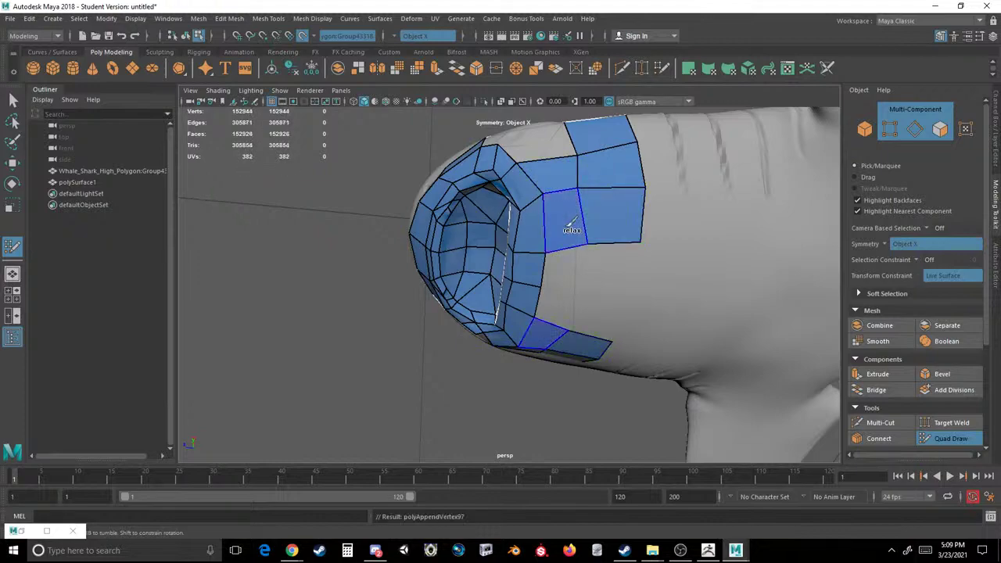
# Extend the band around the lower jaw and fill the remaining gap above the mouth corner.
pyautogui.keyDown('shift'); pyautogui.click(611, 268); pyautogui.keyUp('shift')
pyautogui.moveTo(577, 305); pyautogui.dragTo(621, 307)
pyautogui.keyDown('shift'); pyautogui.click(577, 268); pyautogui.keyUp('shift')
pyautogui.moveTo(592, 232)
pyautogui.keyDown('alt'); pyautogui.mouseDown()
pyautogui.moveTo(546, 282)
pyautogui.moveTo(570, 305)
pyautogui.mouseUp(); pyautogui.keyUp('alt')
pyautogui.keyDown('shift'); pyautogui.click(545, 282); pyautogui.keyUp('shift')
pyautogui.keyDown('shift'); pyautogui.click(570, 305); pyautogui.keyUp('shift')
pyautogui.keyDown('shift'); pyautogui.click(547, 310); pyautogui.keyUp('shift')
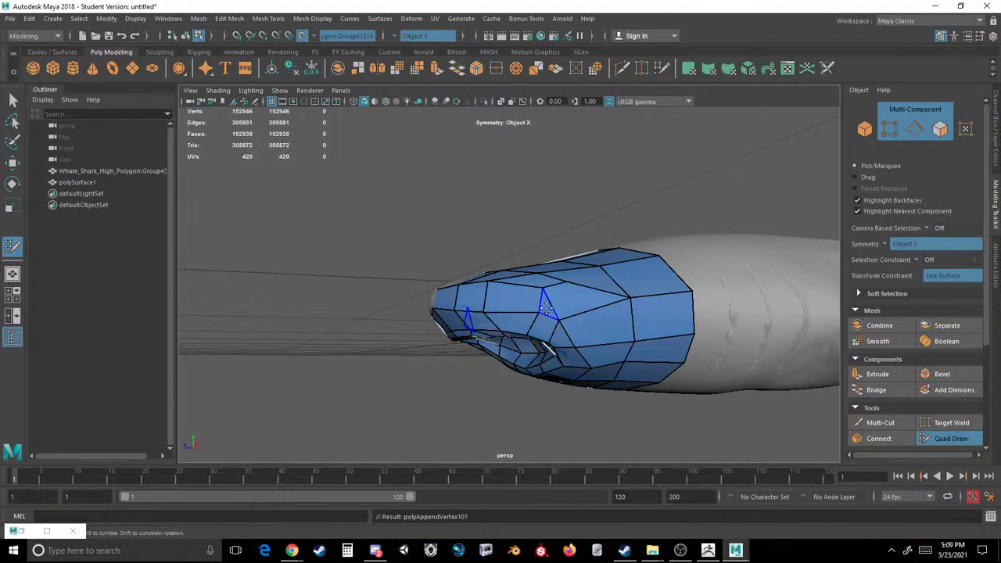
# Delete the three uneven faces on the side of the head and refill the lower opening with one quad.
pyautogui.scroll(-5, 492, 298)
pyautogui.keyDown('alt'); pyautogui.moveTo(601, 302); pyautogui.dragTo(542, 309); pyautogui.keyUp('alt')
pyautogui.scroll(5, 618, 298)
pyautogui.scroll(2, 542, 309)
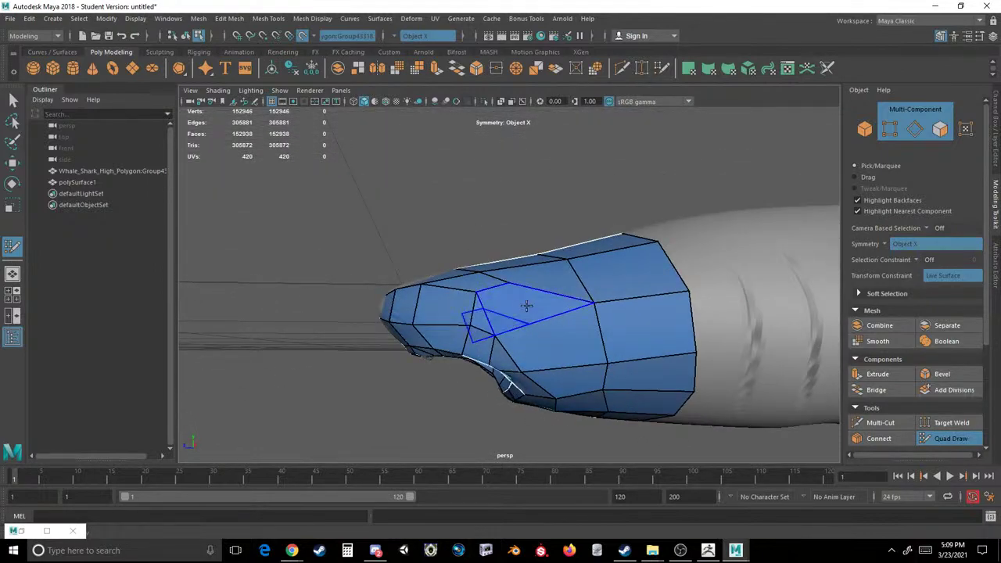
pyautogui.keyDown('ctrl'); pyautogui.keyDown('shift'); pyautogui.click(514, 300); pyautogui.keyUp('shift'); pyautogui.keyUp('ctrl')
pyautogui.keyDown('ctrl'); pyautogui.keyDown('shift'); pyautogui.click(538, 279); pyautogui.keyUp('shift'); pyautogui.keyUp('ctrl')
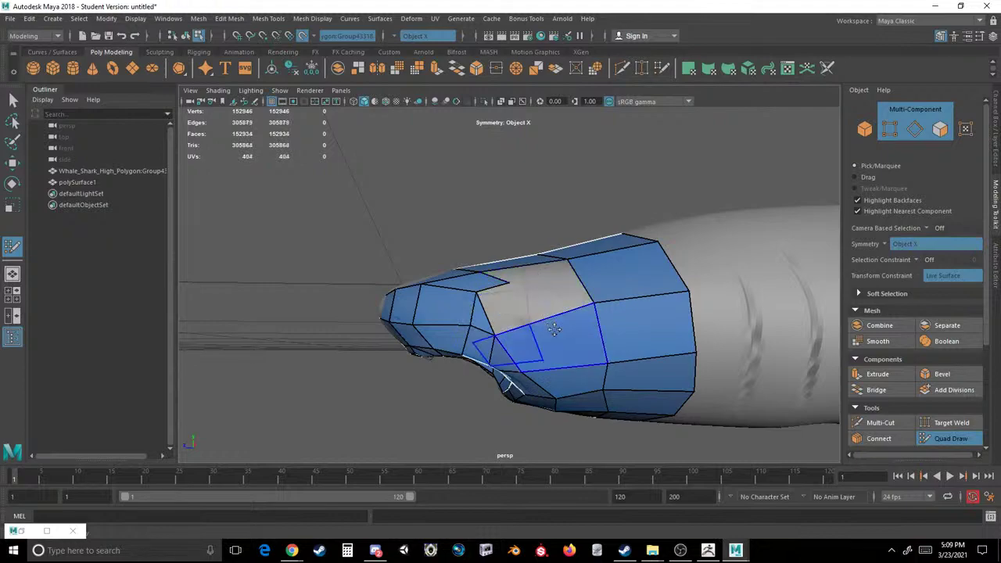
pyautogui.keyDown('ctrl'); pyautogui.keyDown('shift'); pyautogui.click(558, 331); pyautogui.keyUp('shift'); pyautogui.keyUp('ctrl')
pyautogui.keyDown('alt'); pyautogui.moveTo(564, 320); pyautogui.dragTo(519, 314); pyautogui.keyUp('alt')
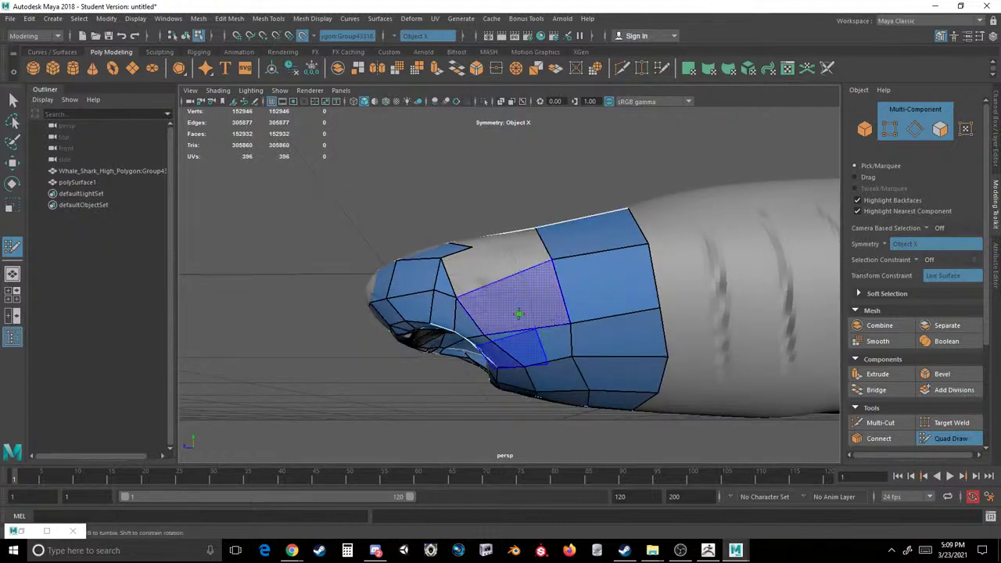
pyautogui.keyDown('shift'); pyautogui.click(522, 305); pyautogui.keyUp('shift')
# Remove the misplaced vertex beside the snout together with its faces and replace the lower one with a clean quad.
pyautogui.keyDown('alt'); pyautogui.moveTo(562, 274); pyautogui.dragTo(690, 311); pyautogui.keyUp('alt')
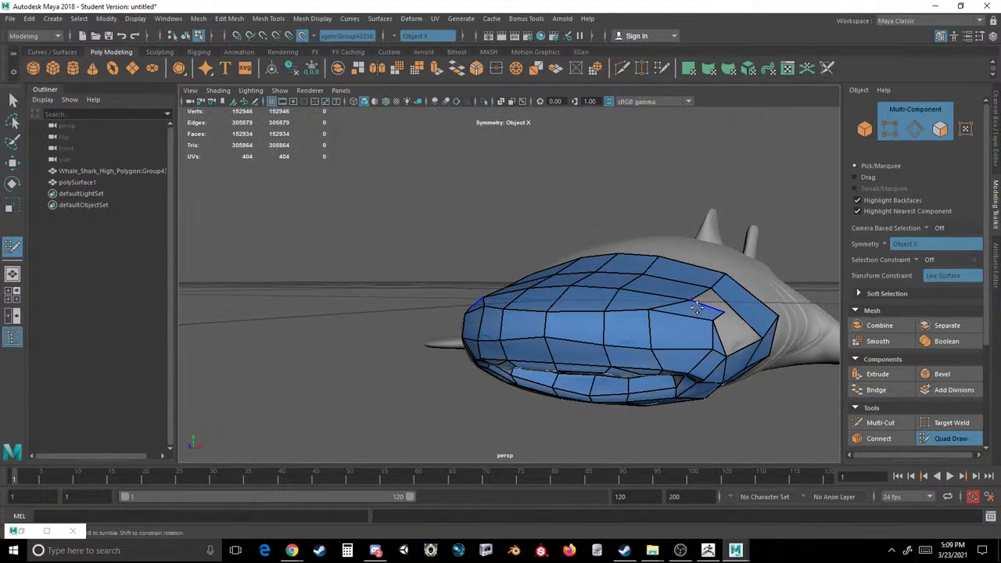
pyautogui.keyDown('ctrl'); pyautogui.keyDown('shift'); pyautogui.click(696, 311); pyautogui.keyUp('shift'); pyautogui.keyUp('ctrl')
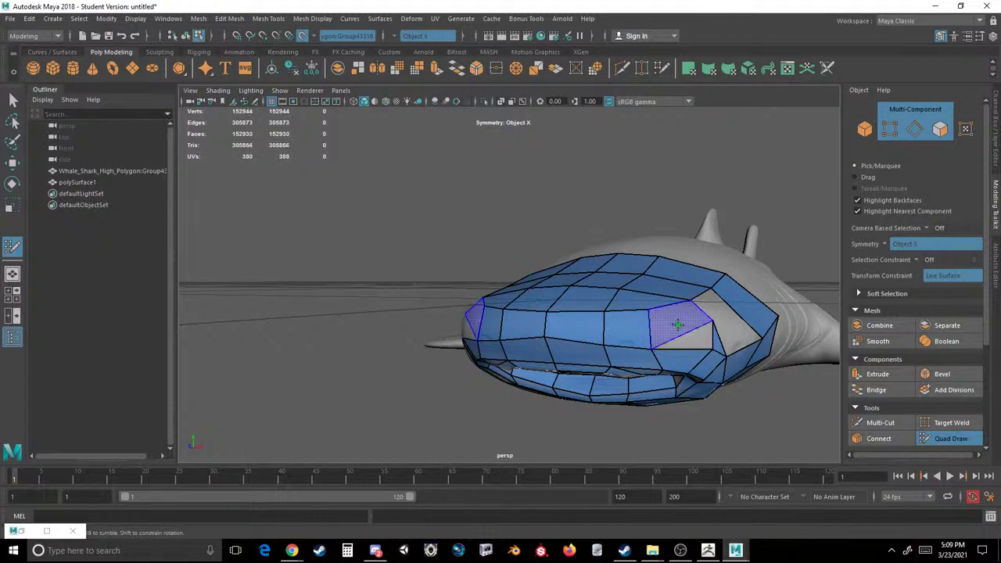
pyautogui.keyDown('shift'); pyautogui.click(678, 339); pyautogui.keyUp('shift')
# Extend a two-quad-wide centre strip three rows backward along the belly from the lower jaw to the pectoral fins.
pyautogui.keyDown('alt'); pyautogui.moveTo(678, 339); pyautogui.dragTo(712, 197); pyautogui.keyUp('alt')
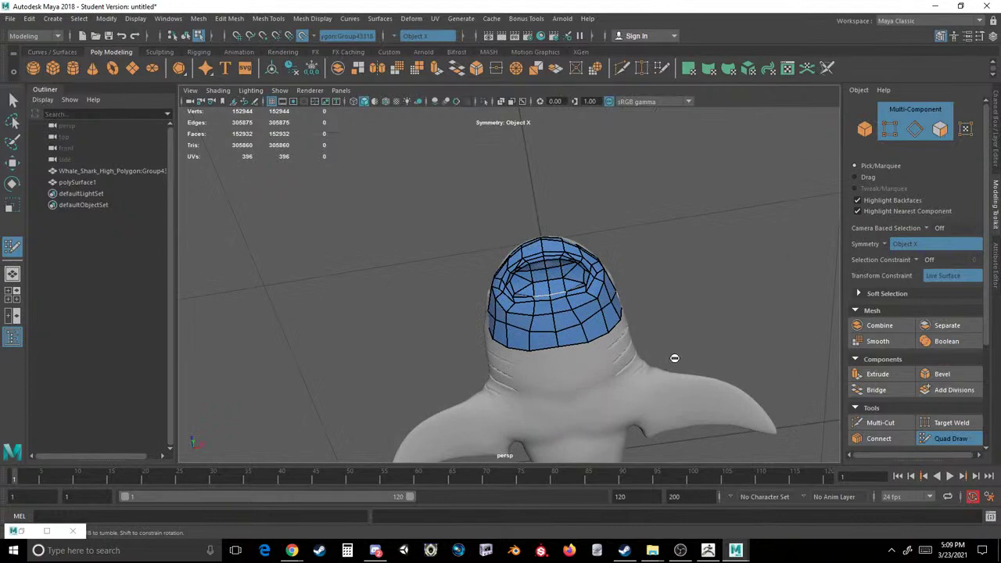
pyautogui.keyDown('alt'); pyautogui.moveTo(673, 358); pyautogui.dragTo(684, 257, button='middle'); pyautogui.keyUp('alt')
pyautogui.scroll(3, 600, 321)
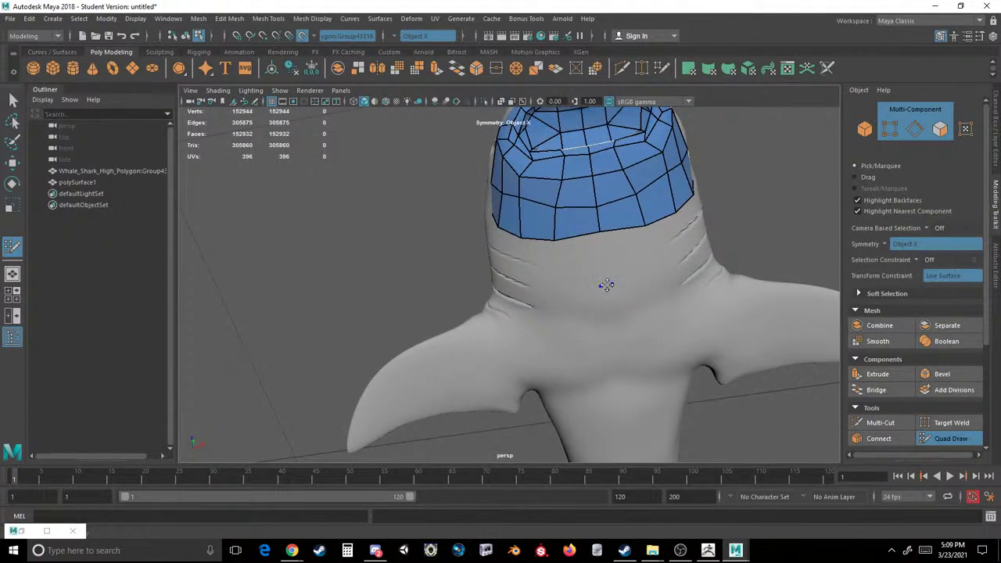
pyautogui.click(562, 287)
pyautogui.keyDown('shift'); pyautogui.click(580, 306); pyautogui.keyUp('shift')
pyautogui.keyDown('shift'); pyautogui.click(585, 259); pyautogui.keyUp('shift')
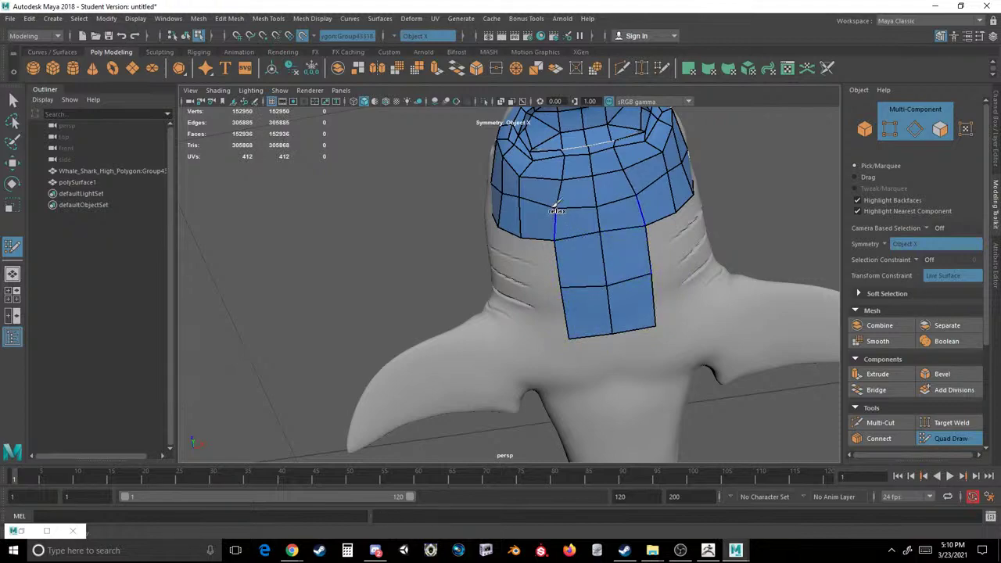
pyautogui.keyDown('alt'); pyautogui.moveTo(598, 340); pyautogui.dragTo(610, 308); pyautogui.keyUp('alt')
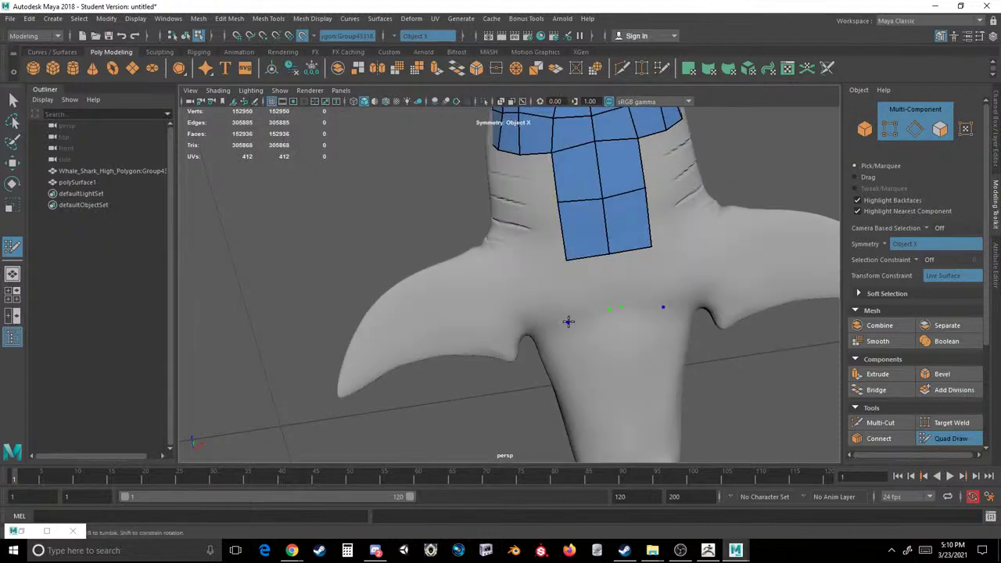
pyautogui.keyDown('shift'); pyautogui.click(599, 292); pyautogui.keyUp('shift')
# Add two quads outward from the back end of the belly strip toward the pectoral fin root.
pyautogui.keyDown('alt'); pyautogui.moveTo(637, 239); pyautogui.dragTo(581, 272); pyautogui.keyUp('alt')
pyautogui.scroll(5, 581, 272)
pyautogui.keyDown('alt'); pyautogui.moveTo(631, 180); pyautogui.dragTo(623, 228, button='middle'); pyautogui.keyUp('alt')
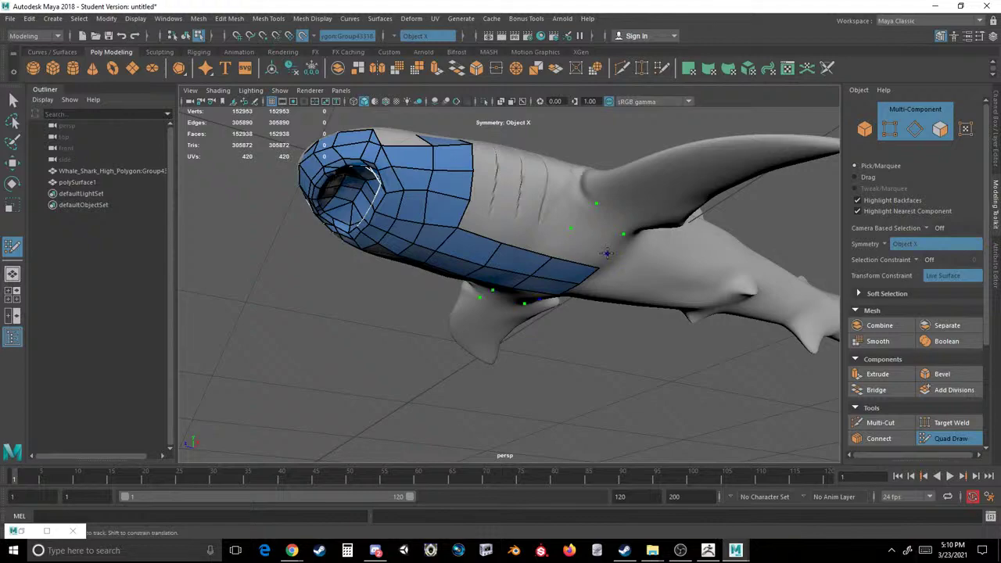
pyautogui.keyDown('shift'); pyautogui.click(593, 248); pyautogui.keyUp('shift')
pyautogui.keyDown('shift'); pyautogui.click(604, 221); pyautogui.keyUp('shift')
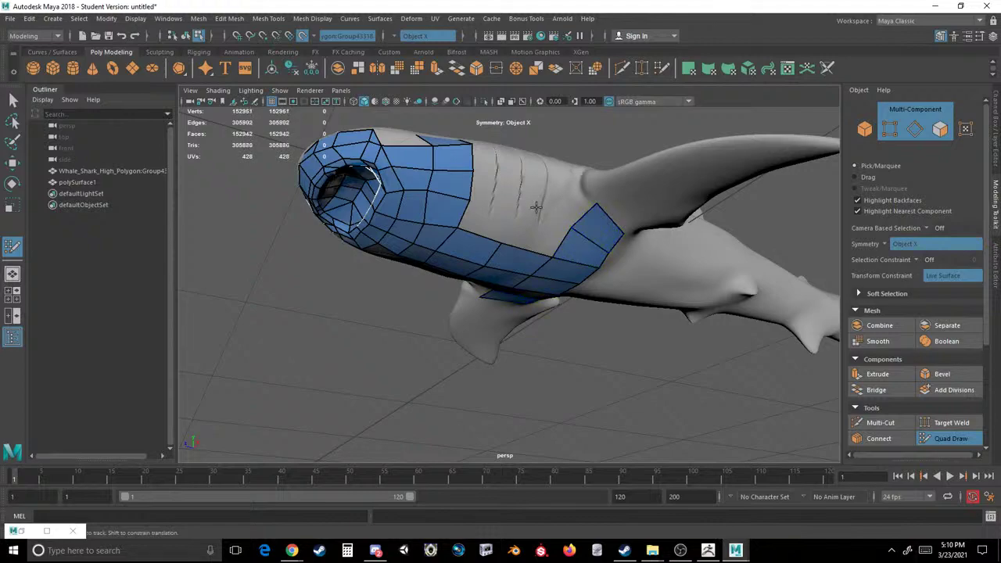
# Fill the area between the jaw band, the belly strip and the pectoral fin quads with two rows of quads.
pyautogui.keyDown('shift'); pyautogui.click(489, 222); pyautogui.keyUp('shift')
pyautogui.keyDown('shift'); pyautogui.click(540, 233); pyautogui.keyUp('shift')
pyautogui.click(524, 187)
pyautogui.keyDown('shift'); pyautogui.click(550, 204); pyautogui.keyUp('shift')
pyautogui.keyDown('shift'); pyautogui.click(485, 193); pyautogui.keyUp('shift')
# Place two quads around the leading edge of the pectoral fin at its root.
pyautogui.keyDown('alt'); pyautogui.moveTo(634, 189); pyautogui.dragTo(583, 242, button='middle'); pyautogui.keyUp('alt')
pyautogui.keyDown('alt'); pyautogui.moveTo(583, 242); pyautogui.dragTo(601, 299); pyautogui.keyUp('alt')
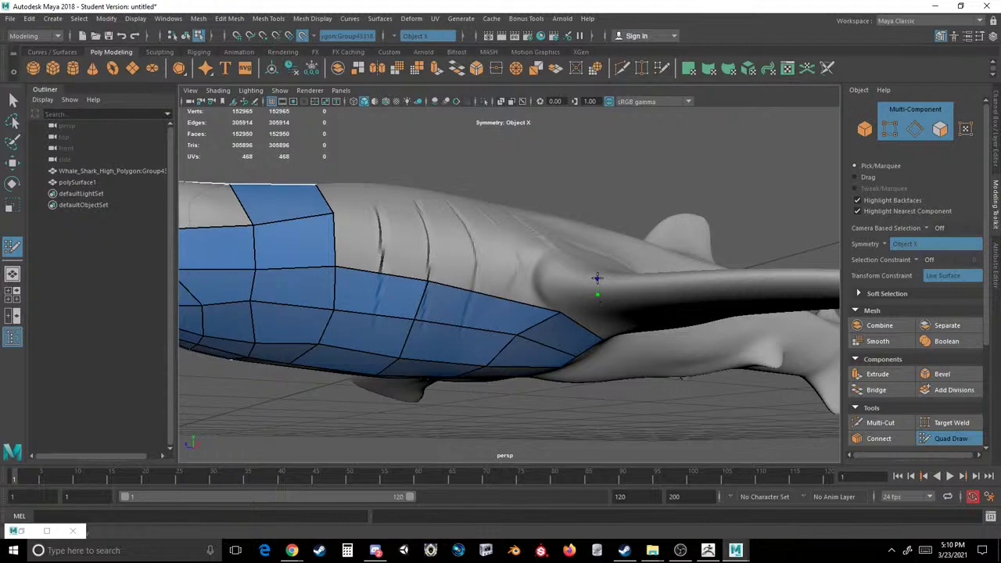
pyautogui.keyDown('shift'); pyautogui.click(564, 280); pyautogui.keyUp('shift')
pyautogui.keyDown('shift'); pyautogui.click(532, 276); pyautogui.keyUp('shift')
pyautogui.keyDown('alt'); pyautogui.moveTo(533, 274); pyautogui.dragTo(562, 194); pyautogui.keyUp('alt')
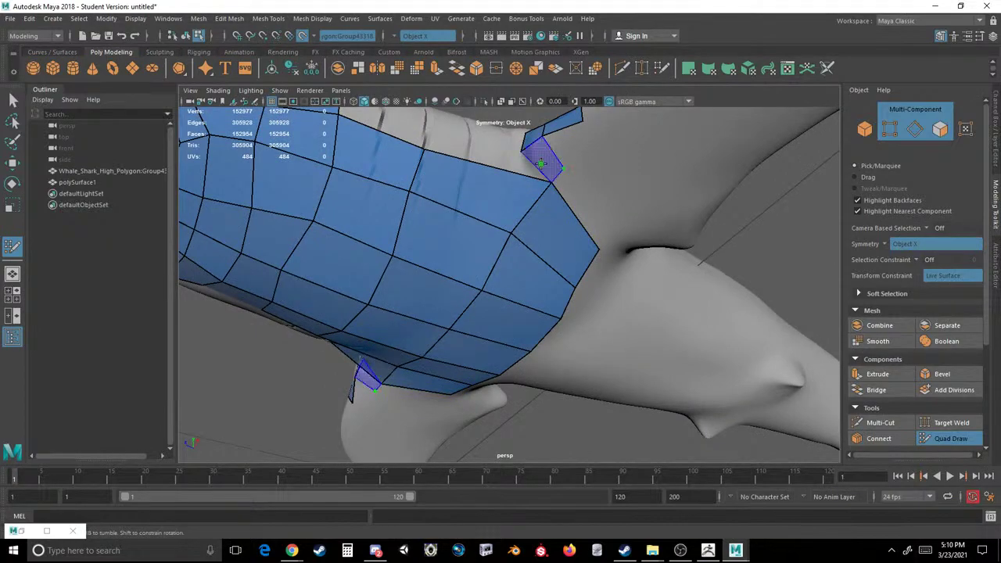
# Add quads on the underside of the fin root, connecting the leading-edge quads to the belly mesh.
pyautogui.keyDown('shift'); pyautogui.click(541, 163); pyautogui.keyUp('shift')
pyautogui.keyDown('shift'); pyautogui.click(574, 148); pyautogui.keyUp('shift')
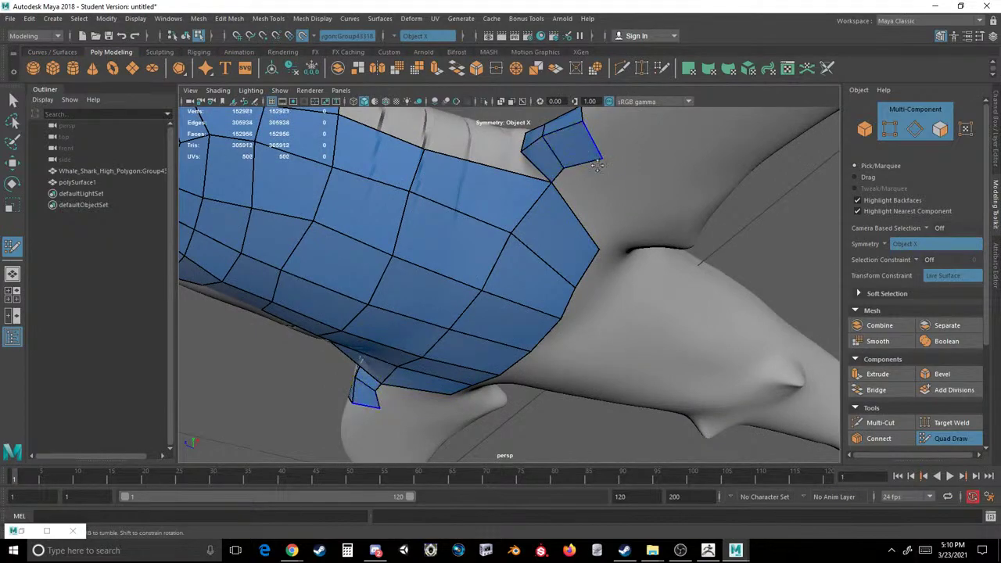
pyautogui.moveTo(621, 248); pyautogui.dragTo(617, 242)
pyautogui.keyDown('shift'); pyautogui.click(595, 209); pyautogui.keyUp('shift')
pyautogui.keyDown('shift'); pyautogui.click(621, 202); pyautogui.keyUp('shift')
# Lay a strip of three quads along the pectoral fin's trailing edge where it meets the body.
pyautogui.scroll(-5, 626, 243)
pyautogui.moveTo(631, 250)
pyautogui.keyDown('alt'); pyautogui.mouseDown()
pyautogui.moveTo(641, 208)
pyautogui.moveTo(503, 295)
pyautogui.moveTo(492, 331)
pyautogui.moveTo(521, 368)
pyautogui.moveTo(521, 331)
pyautogui.mouseUp(); pyautogui.keyUp('alt')
pyautogui.scroll(5, 626, 221)
pyautogui.scroll(4, 492, 331)
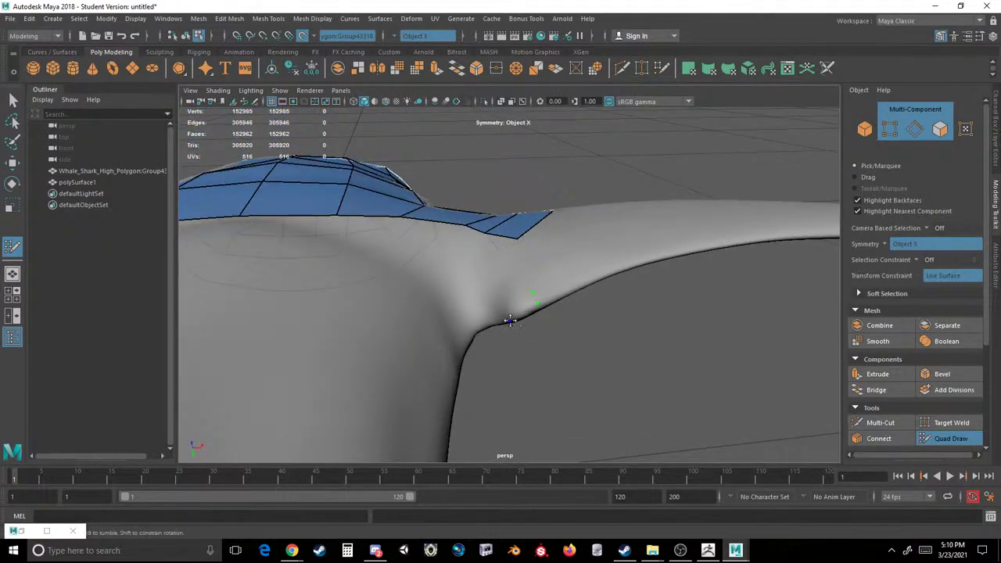
pyautogui.keyDown('shift'); pyautogui.click(504, 304); pyautogui.keyUp('shift')
pyautogui.click(486, 325)
pyautogui.keyDown('shift'); pyautogui.click(492, 314); pyautogui.keyUp('shift')
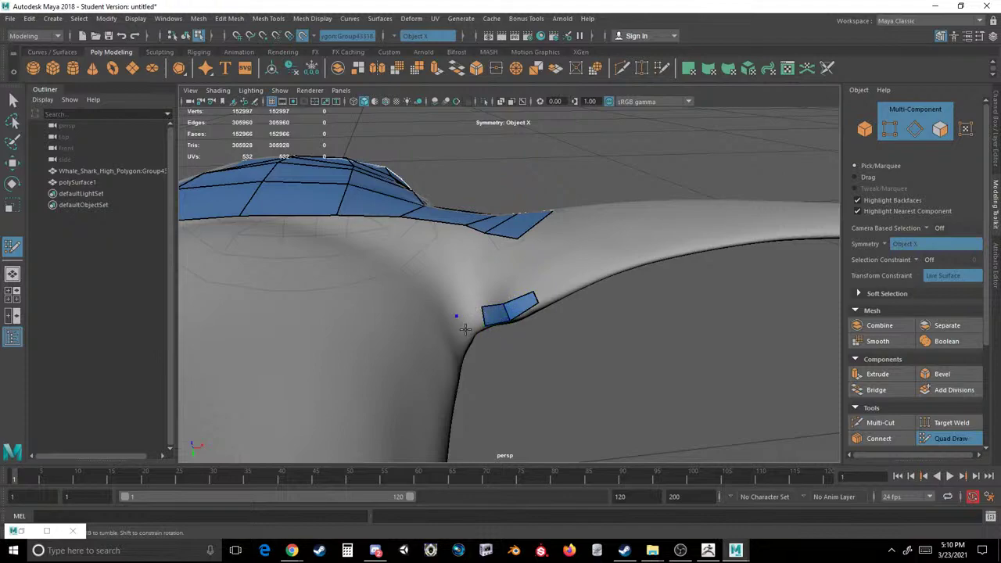
pyautogui.keyDown('shift'); pyautogui.click(474, 322); pyautogui.keyUp('shift')
# Add a second row of three quads above the trailing-edge strip on the fin's underside.
pyautogui.keyDown('alt'); pyautogui.moveTo(499, 271); pyautogui.dragTo(511, 278); pyautogui.keyUp('alt')
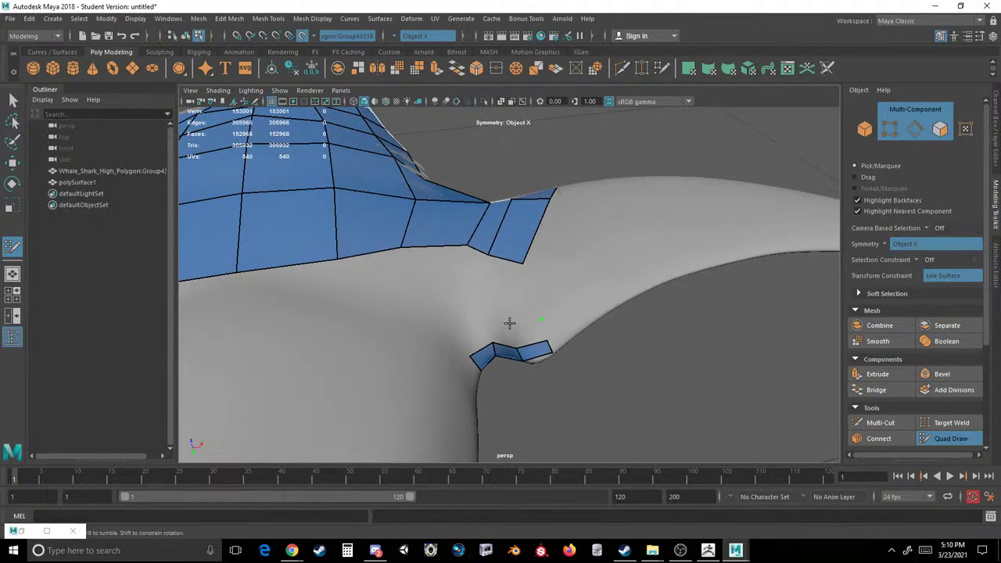
pyautogui.click(500, 322)
pyautogui.keyDown('shift'); pyautogui.click(528, 333); pyautogui.keyUp('shift')
pyautogui.keyDown('shift'); pyautogui.click(496, 332); pyautogui.keyUp('shift')
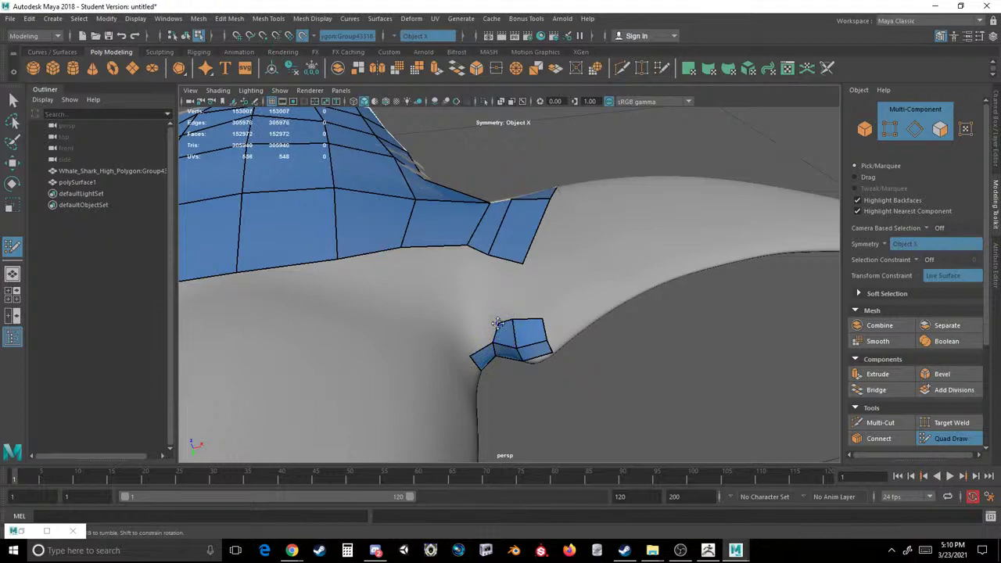
pyautogui.click(461, 329)
pyautogui.keyDown('shift'); pyautogui.click(478, 336); pyautogui.keyUp('shift')
pyautogui.keyDown('alt'); pyautogui.moveTo(472, 289); pyautogui.dragTo(479, 311); pyautogui.keyUp('alt')
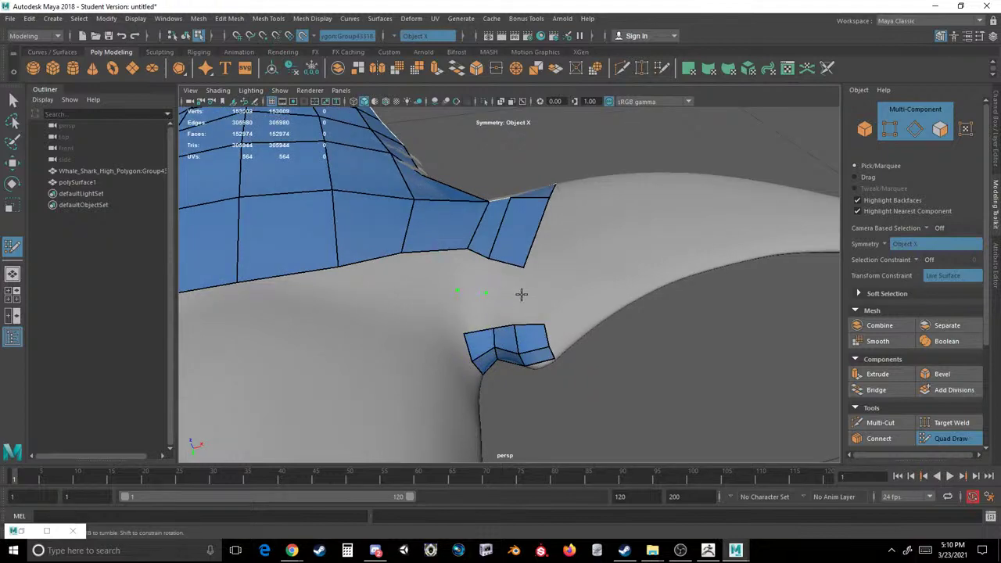
# Bridge the trailing-edge quads and the front fin-root mesh with four quads across the fin's underside.
pyautogui.keyDown('shift'); pyautogui.click(499, 307); pyautogui.keyUp('shift')
pyautogui.keyDown('shift'); pyautogui.click(507, 278); pyautogui.keyUp('shift')
pyautogui.keyDown('shift'); pyautogui.click(475, 271); pyautogui.keyUp('shift')
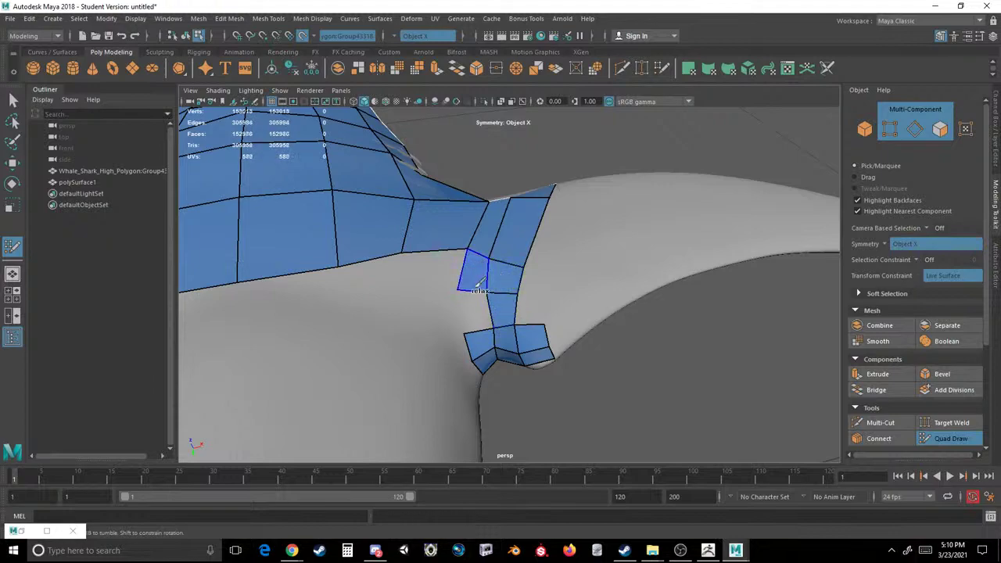
pyautogui.keyDown('shift'); pyautogui.click(476, 313); pyautogui.keyUp('shift')
# Add two quads on the outer side of the underside bridge to widen the fin-root mesh.
pyautogui.click(554, 293)
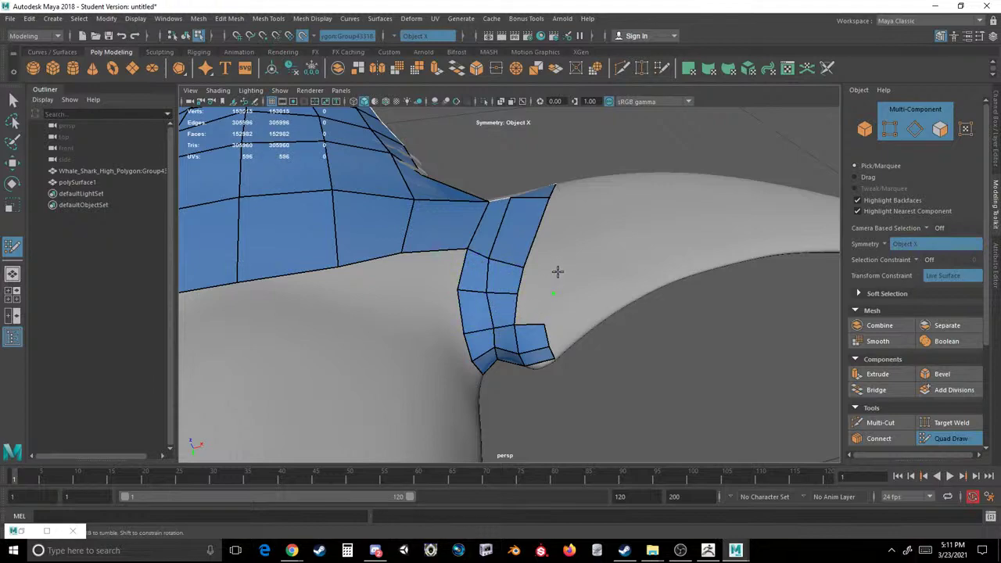
pyautogui.click(557, 274)
pyautogui.keyDown('shift'); pyautogui.click(533, 283); pyautogui.keyUp('shift')
pyautogui.keyDown('shift'); pyautogui.click(536, 305); pyautogui.keyUp('shift')
# Extend the fin-root mesh outward along the underside with a column of four quads down to the trailing edge.
pyautogui.scroll(-6, 569, 263)
pyautogui.keyDown('alt'); pyautogui.moveTo(568, 263); pyautogui.dragTo(511, 258); pyautogui.keyUp('alt')
pyautogui.scroll(3, 511, 258)
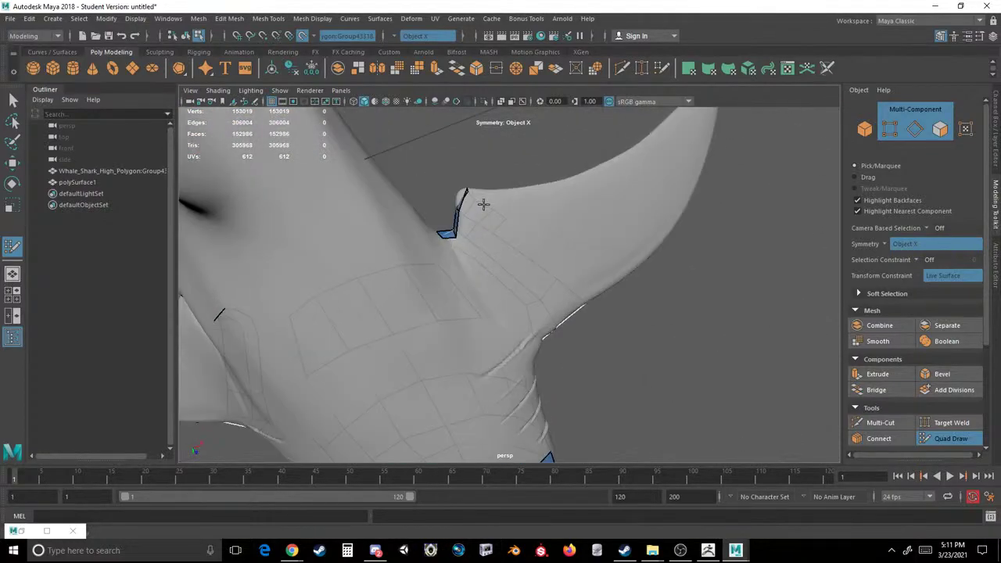
pyautogui.keyDown('alt'); pyautogui.moveTo(502, 223); pyautogui.dragTo(381, 370); pyautogui.keyUp('alt')
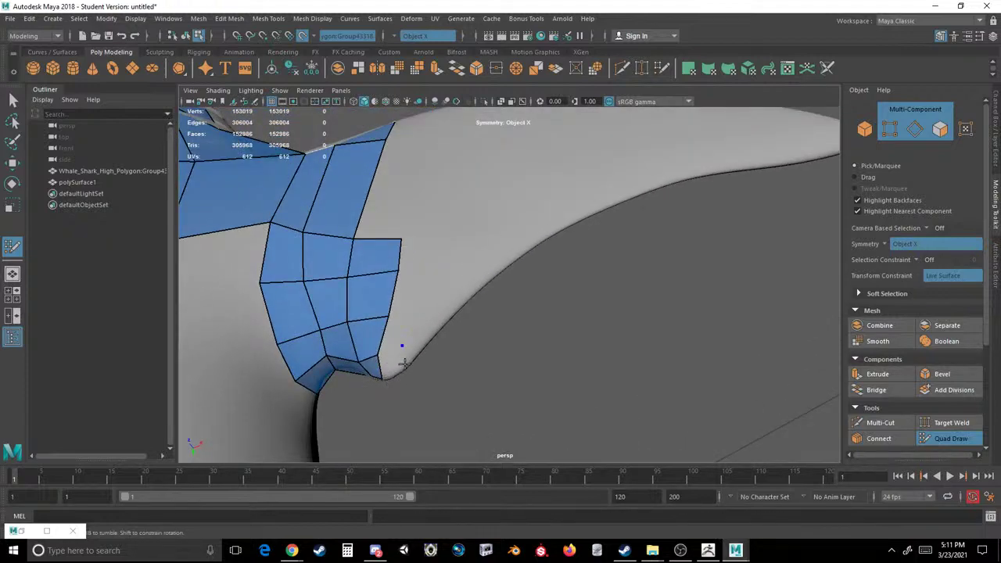
pyautogui.keyDown('shift'); pyautogui.click(409, 367); pyautogui.keyUp('shift')
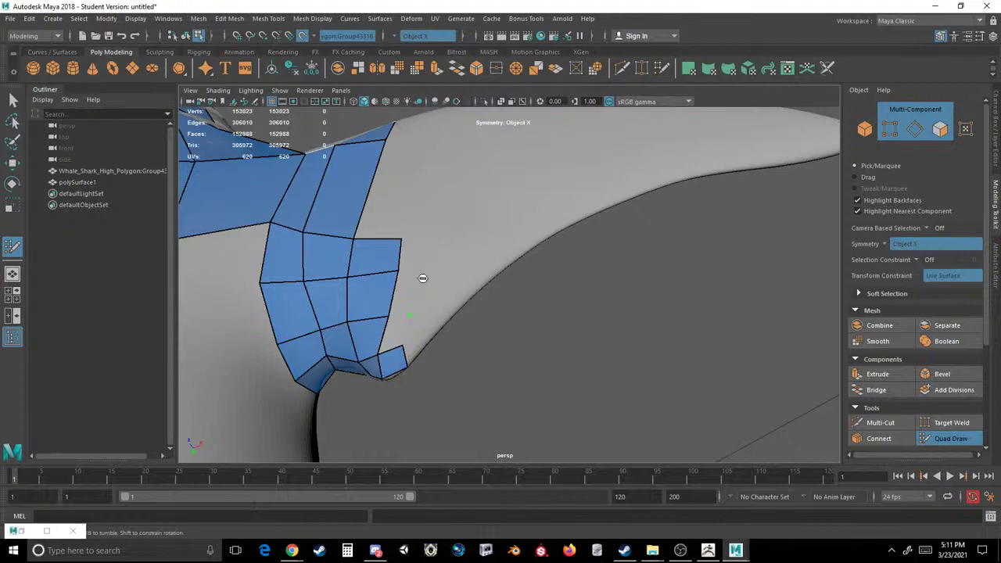
pyautogui.keyDown('shift'); pyautogui.click(410, 254); pyautogui.keyUp('shift')
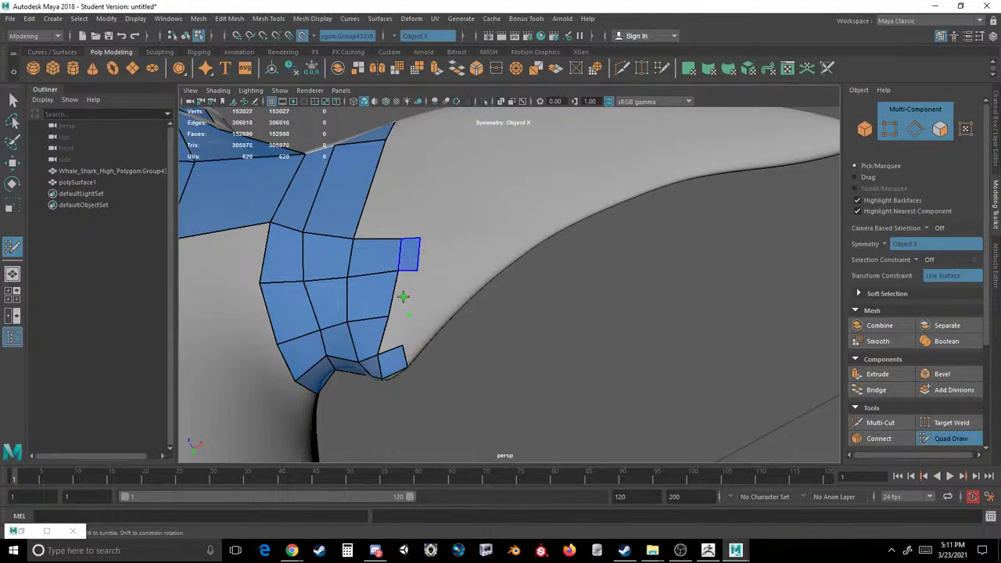
pyautogui.keyDown('shift'); pyautogui.click(402, 295); pyautogui.keyUp('shift')
pyautogui.keyDown('shift'); pyautogui.click(396, 335); pyautogui.keyUp('shift')
# Add a quad around the rear corner of the fin root, behind the trailing edge.
pyautogui.moveTo(402, 361)
pyautogui.keyDown('alt'); pyautogui.mouseDown()
pyautogui.moveTo(490, 362)
pyautogui.moveTo(433, 263)
pyautogui.moveTo(420, 297)
pyautogui.moveTo(535, 331)
pyautogui.moveTo(456, 411)
pyautogui.moveTo(456, 374)
pyautogui.moveTo(478, 352)
pyautogui.moveTo(476, 304)
pyautogui.mouseUp(); pyautogui.keyUp('alt')
pyautogui.keyDown('shift'); pyautogui.click(450, 356); pyautogui.keyUp('shift')
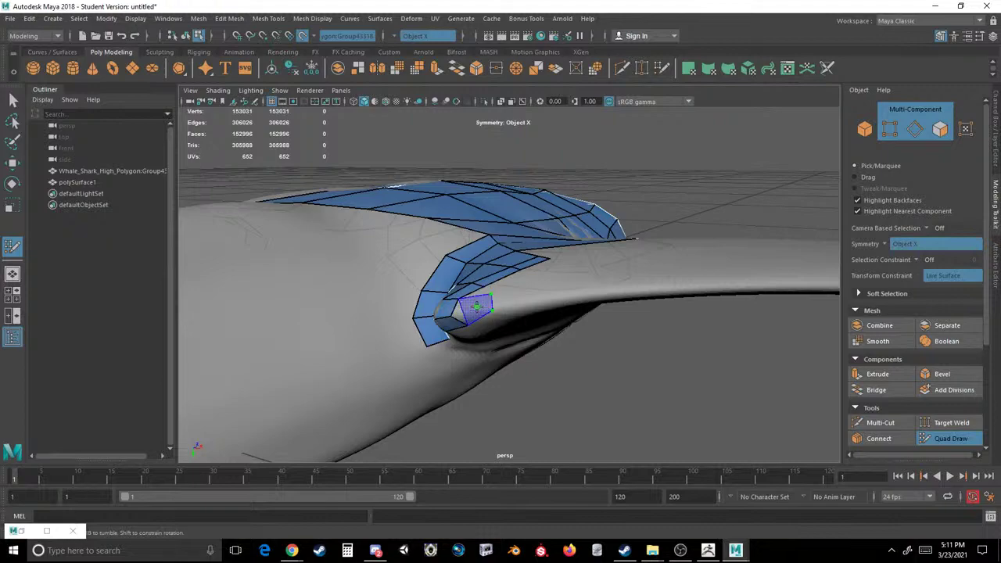
pyautogui.keyDown('alt'); pyautogui.moveTo(474, 285); pyautogui.dragTo(483, 299); pyautogui.keyUp('alt')
pyautogui.scroll(5, 483, 300)
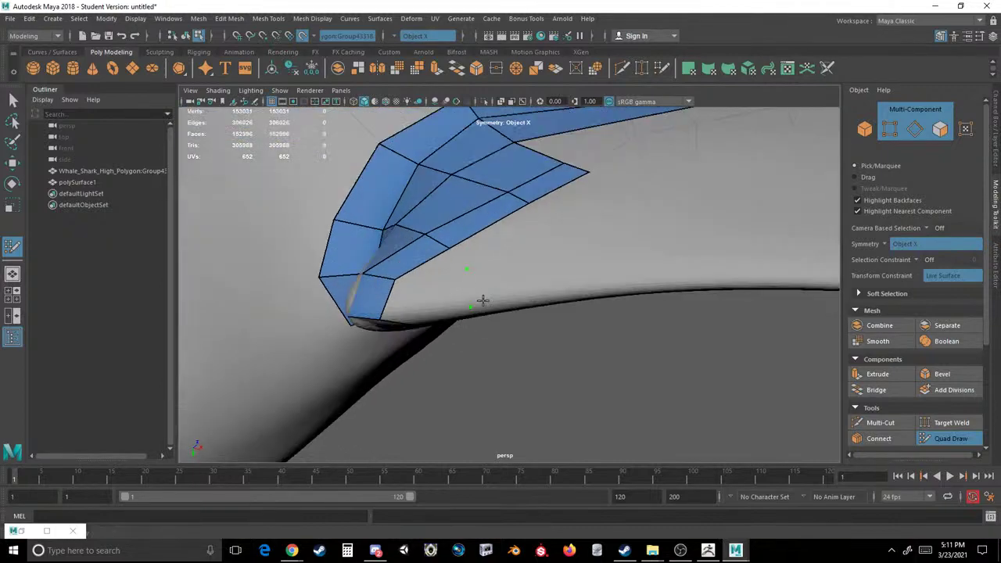
pyautogui.keyDown('shift'); pyautogui.click(435, 282); pyautogui.keyUp('shift')
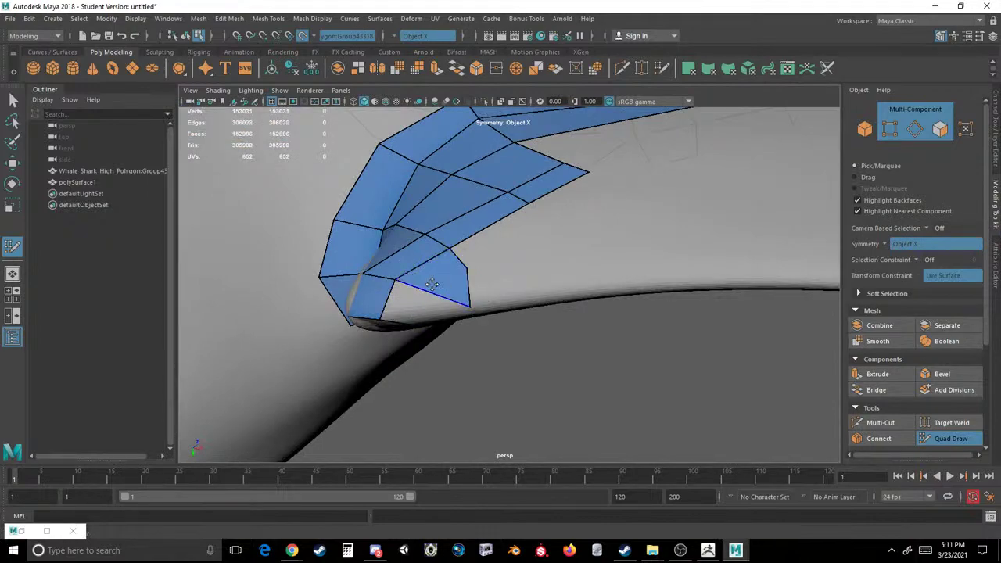
pyautogui.keyDown('ctrl'); pyautogui.keyDown('shift'); pyautogui.click(462, 291); pyautogui.keyUp('shift'); pyautogui.keyUp('ctrl')
pyautogui.hotkey('ctrl', 'z')
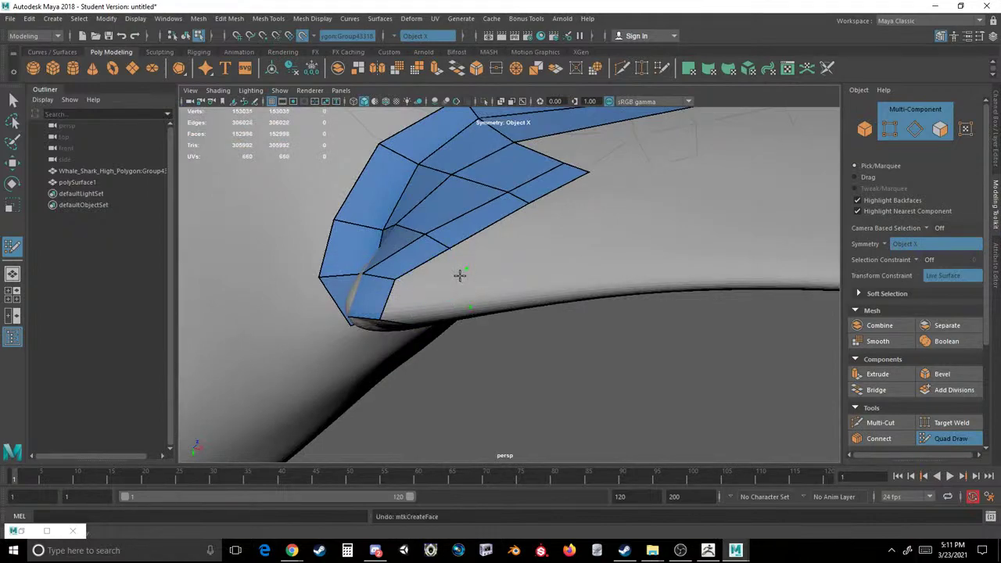
# Reposition the guide point and add two quads at the fin's trailing edge, joined to the outer underside column.
pyautogui.moveTo(465, 270); pyautogui.dragTo(470, 273)
pyautogui.keyDown('shift'); pyautogui.click(545, 298); pyautogui.keyUp('shift')
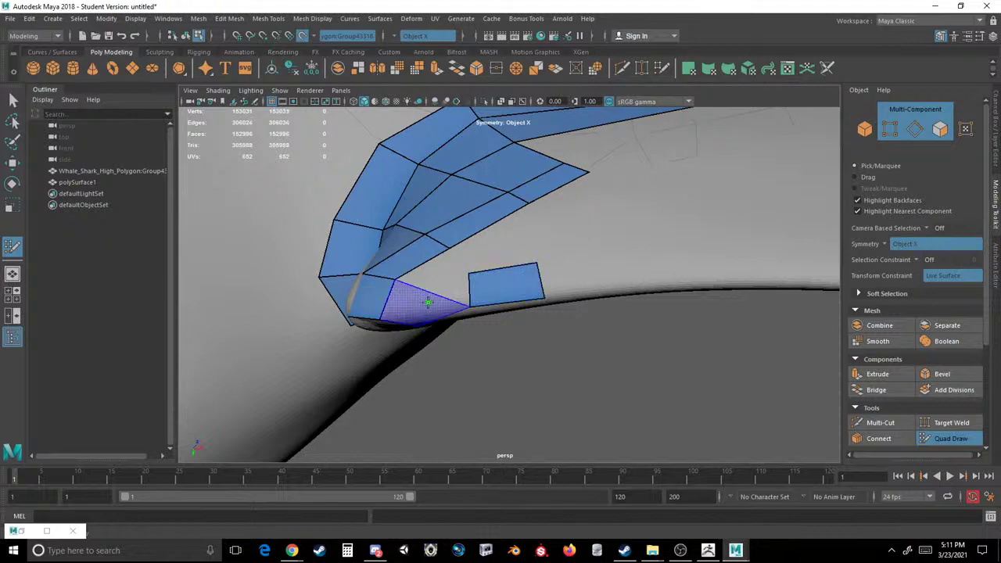
pyautogui.keyDown('shift'); pyautogui.click(486, 250); pyautogui.keyUp('shift')
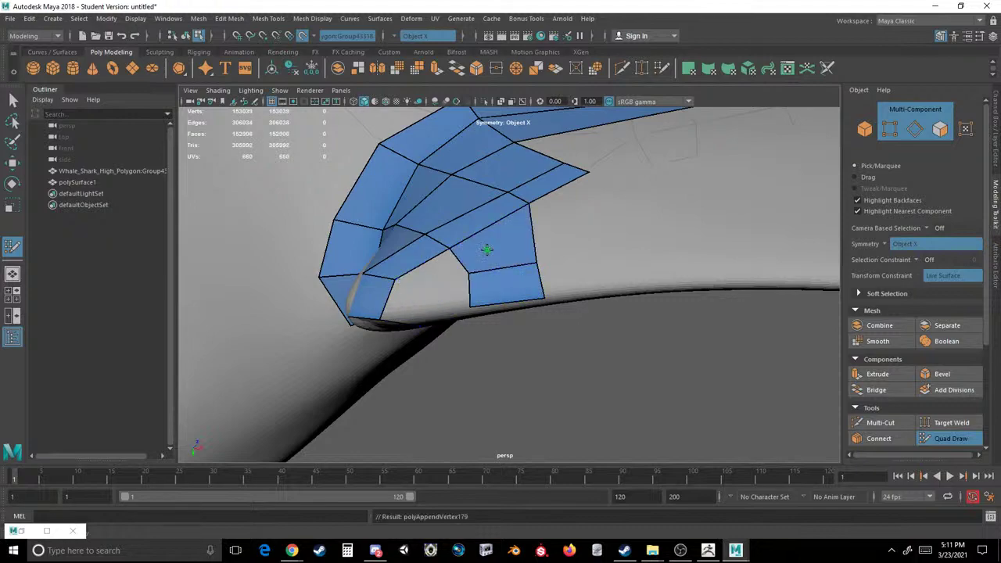
# Try to fill the gap between the fin-root mesh and the trailing-edge quads with one quad.
pyautogui.keyDown('alt'); pyautogui.moveTo(448, 280); pyautogui.dragTo(461, 287); pyautogui.keyUp('alt')
pyautogui.keyDown('shift'); pyautogui.click(424, 288); pyautogui.keyUp('shift')
pyautogui.moveTo(401, 317)
pyautogui.keyDown('alt'); pyautogui.mouseDown()
pyautogui.moveTo(442, 337)
pyautogui.moveTo(453, 318)
pyautogui.mouseUp(); pyautogui.keyUp('alt')
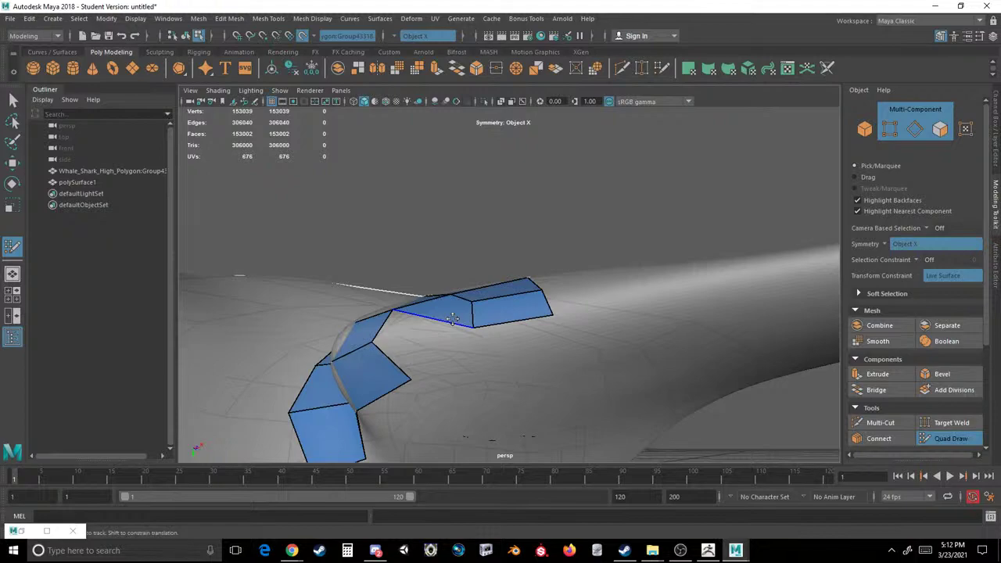
pyautogui.keyDown('ctrl'); pyautogui.keyDown('shift'); pyautogui.click(446, 309); pyautogui.keyUp('shift'); pyautogui.keyUp('ctrl')
# Add three quads from the fin's trailing edge onto its uncovered opposite face.
pyautogui.scroll(-5, 448, 309)
pyautogui.moveTo(457, 333)
pyautogui.keyDown('alt'); pyautogui.mouseDown()
pyautogui.moveTo(532, 360)
pyautogui.moveTo(561, 355)
pyautogui.moveTo(557, 346)
pyautogui.mouseUp(); pyautogui.keyUp('alt')
pyautogui.keyDown('shift'); pyautogui.click(507, 366); pyautogui.keyUp('shift')
pyautogui.keyDown('alt'); pyautogui.moveTo(507, 366); pyautogui.dragTo(612, 241); pyautogui.keyUp('alt')
pyautogui.click(536, 288)
pyautogui.keyDown('shift'); pyautogui.click(529, 217); pyautogui.keyUp('shift')
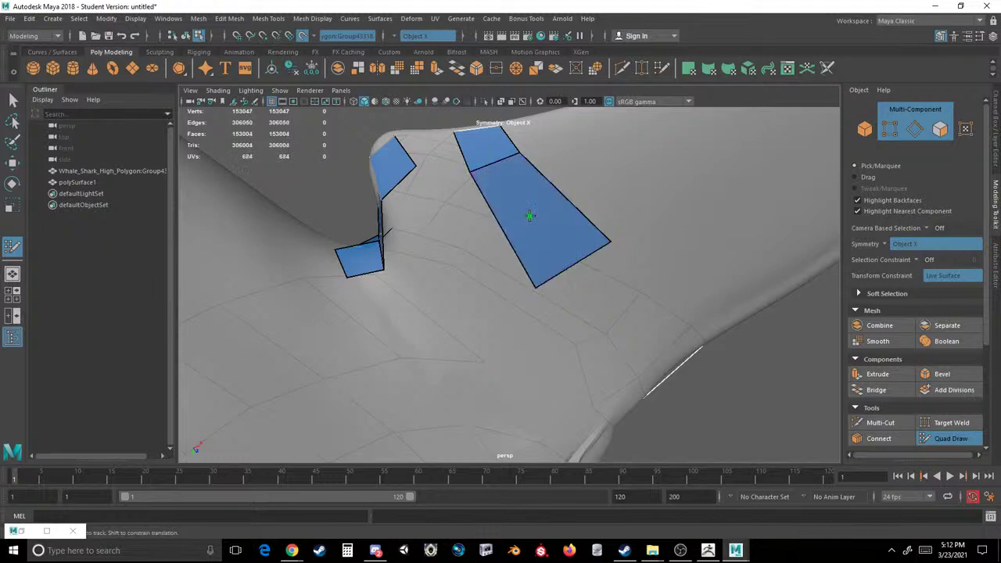
pyautogui.click(602, 359)
pyautogui.keyDown('shift'); pyautogui.click(610, 322); pyautogui.keyUp('shift')
pyautogui.moveTo(610, 354)
pyautogui.keyDown('alt'); pyautogui.mouseDown()
pyautogui.moveTo(648, 369)
pyautogui.moveTo(564, 324)
pyautogui.moveTo(494, 381)
pyautogui.moveTo(577, 259)
pyautogui.moveTo(537, 331)
pyautogui.mouseUp(); pyautogui.keyUp('alt')
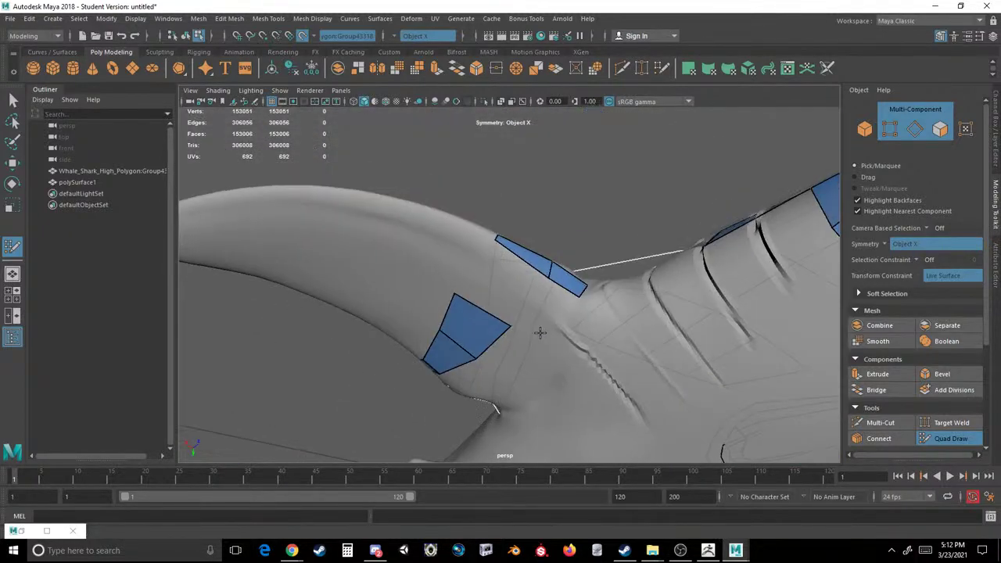
# Add two quads joining the new strip across the fin to the leading-edge mesh.
pyautogui.click(481, 260)
pyautogui.keyDown('shift'); pyautogui.click(487, 298); pyautogui.keyUp('shift')
pyautogui.keyDown('shift'); pyautogui.click(509, 271); pyautogui.keyUp('shift')
# Add a second row of four quads on the body side of the strip, working from the leading edge toward the trailing edge.
pyautogui.click(569, 330)
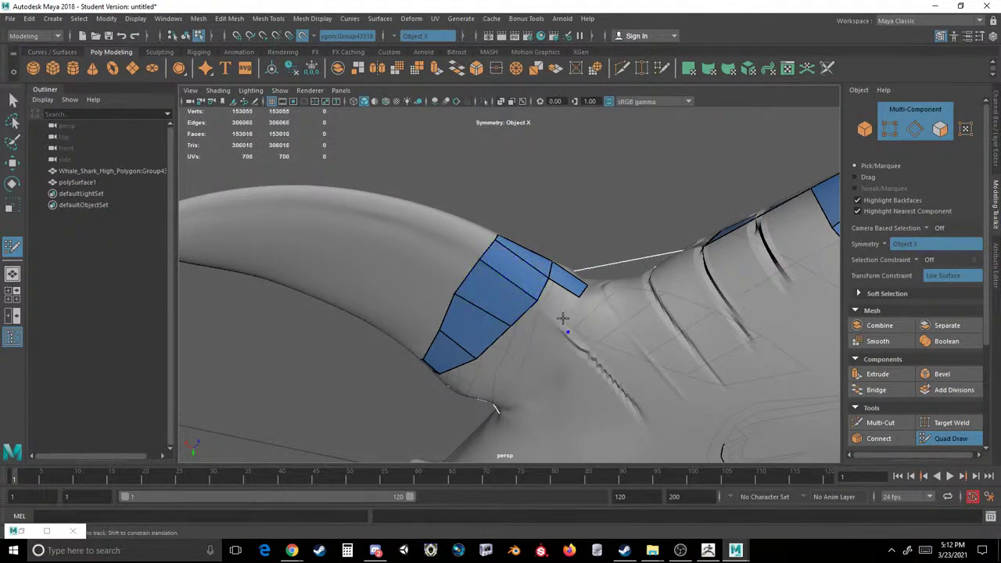
pyautogui.keyDown('shift'); pyautogui.click(559, 306); pyautogui.keyUp('shift')
pyautogui.click(550, 365)
pyautogui.keyDown('shift'); pyautogui.click(540, 337); pyautogui.keyUp('shift')
pyautogui.click(518, 394)
pyautogui.keyDown('shift'); pyautogui.click(509, 367); pyautogui.keyUp('shift')
pyautogui.moveTo(508, 368)
pyautogui.keyDown('alt'); pyautogui.mouseDown()
pyautogui.moveTo(541, 342)
pyautogui.moveTo(509, 350)
pyautogui.mouseUp(); pyautogui.keyUp('alt')
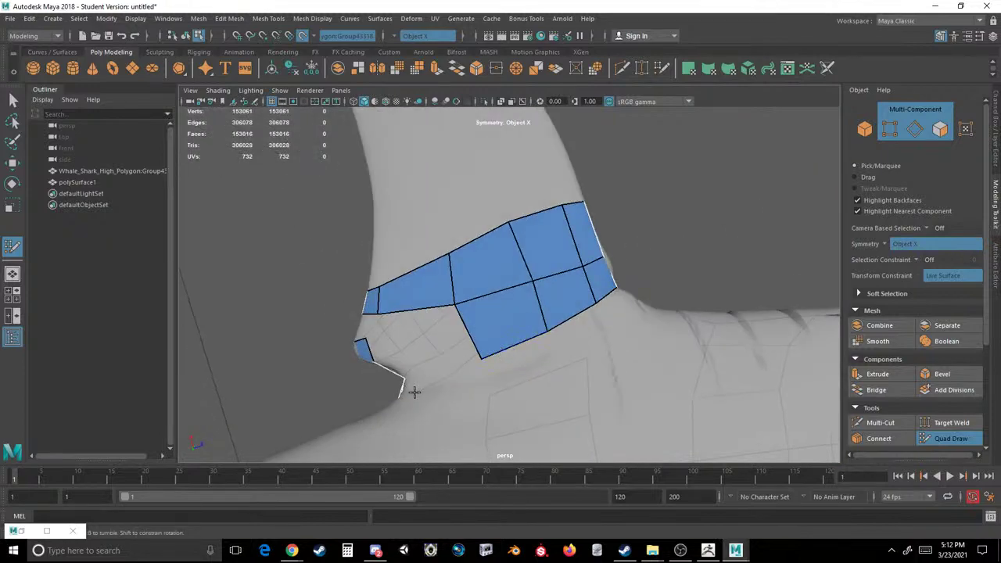
pyautogui.keyDown('shift'); pyautogui.click(444, 333); pyautogui.keyUp('shift')
# Fill in quads around the rear corner of the fin root, connecting the second row to the existing trailing-edge mesh.
pyautogui.keyDown('alt'); pyautogui.moveTo(364, 331); pyautogui.dragTo(516, 352); pyautogui.keyUp('alt')
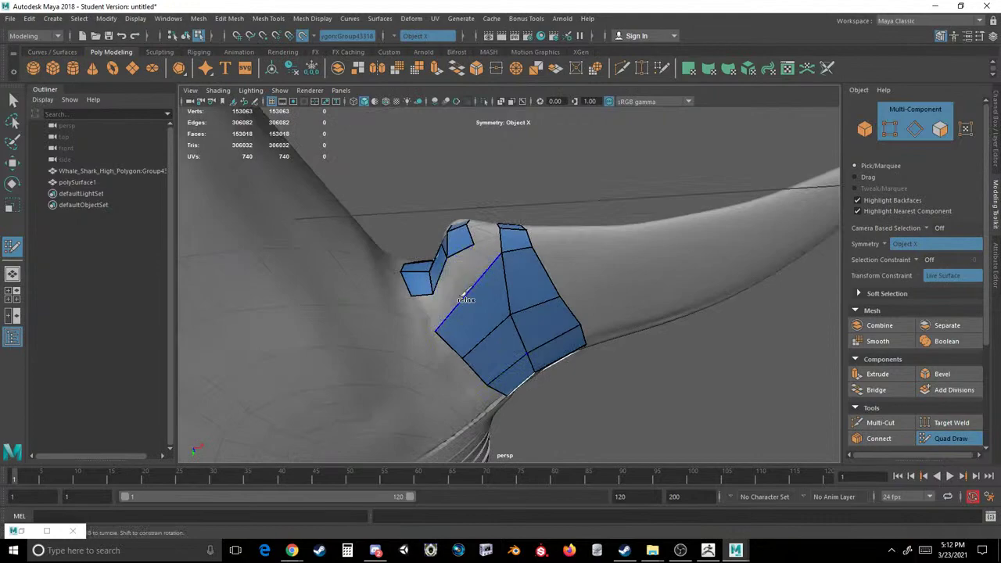
pyautogui.keyDown('shift'); pyautogui.click(454, 292); pyautogui.keyUp('shift')
pyautogui.click(405, 323)
pyautogui.keyDown('shift'); pyautogui.click(419, 306); pyautogui.keyUp('shift')
pyautogui.keyDown('alt'); pyautogui.moveTo(479, 256); pyautogui.dragTo(446, 320); pyautogui.keyUp('alt')
pyautogui.keyDown('shift'); pyautogui.click(451, 318); pyautogui.keyUp('shift')
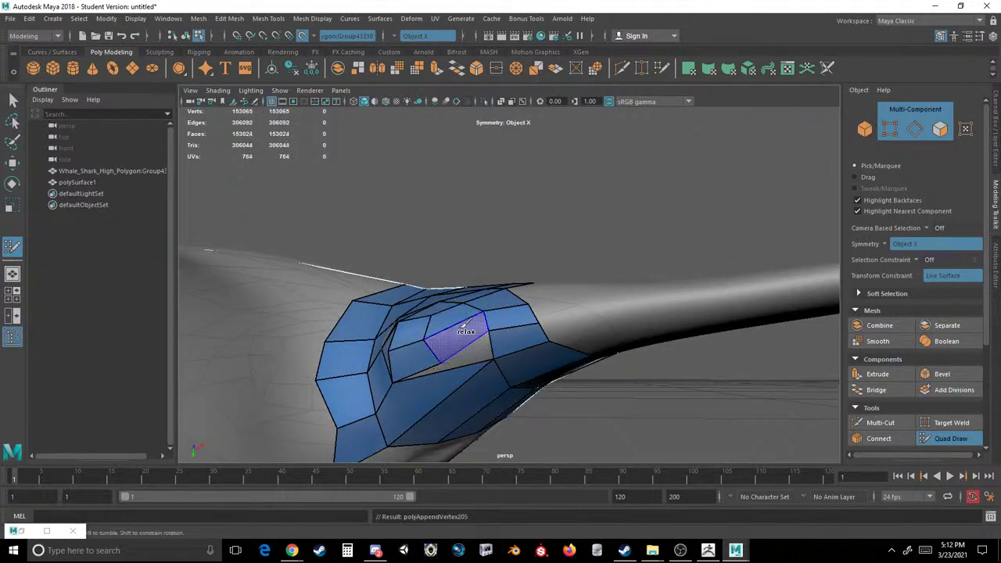
pyautogui.keyDown('shift'); pyautogui.click(453, 334); pyautogui.keyUp('shift')
pyautogui.moveTo(453, 334)
pyautogui.keyDown('alt'); pyautogui.mouseDown()
pyautogui.moveTo(450, 322)
pyautogui.moveTo(472, 378)
pyautogui.moveTo(465, 335)
pyautogui.moveTo(515, 338)
pyautogui.moveTo(509, 329)
pyautogui.moveTo(468, 330)
pyautogui.moveTo(493, 414)
pyautogui.moveTo(494, 396)
pyautogui.moveTo(457, 368)
pyautogui.moveTo(376, 427)
pyautogui.moveTo(382, 405)
pyautogui.mouseUp(); pyautogui.keyUp('alt')
pyautogui.keyDown('shift'); pyautogui.click(426, 313); pyautogui.keyUp('shift')
pyautogui.scroll(-5, 467, 330)
pyautogui.scroll(5, 418, 384)
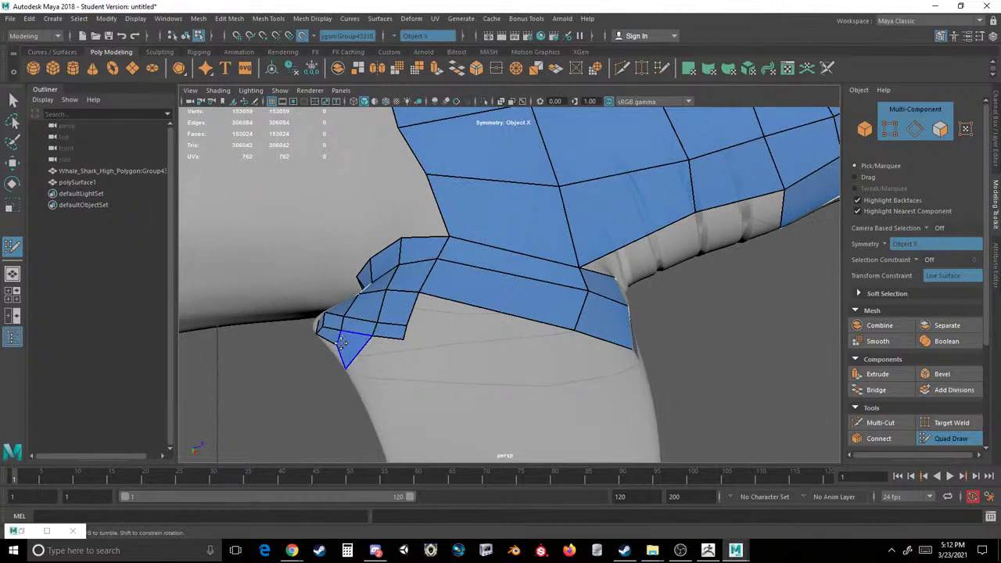
# Start a row of three quads farther out along the fin from the trailing edge, and shift one outer vertex inward.
pyautogui.moveTo(336, 352)
pyautogui.keyDown('alt'); pyautogui.mouseDown()
pyautogui.moveTo(356, 386)
pyautogui.moveTo(386, 308)
pyautogui.moveTo(420, 352)
pyautogui.mouseUp(); pyautogui.keyUp('alt')
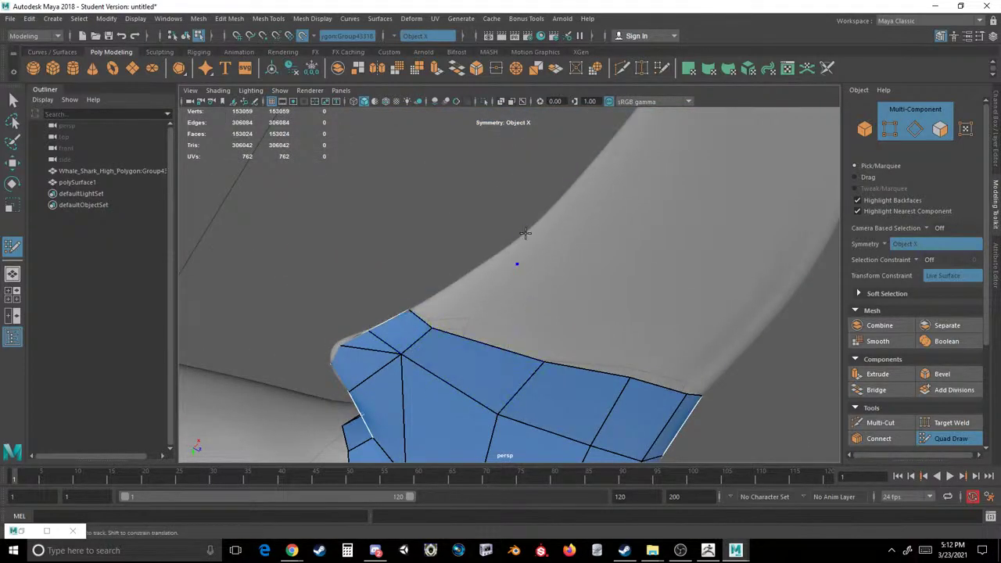
pyautogui.keyDown('shift'); pyautogui.click(464, 283); pyautogui.keyUp('shift')
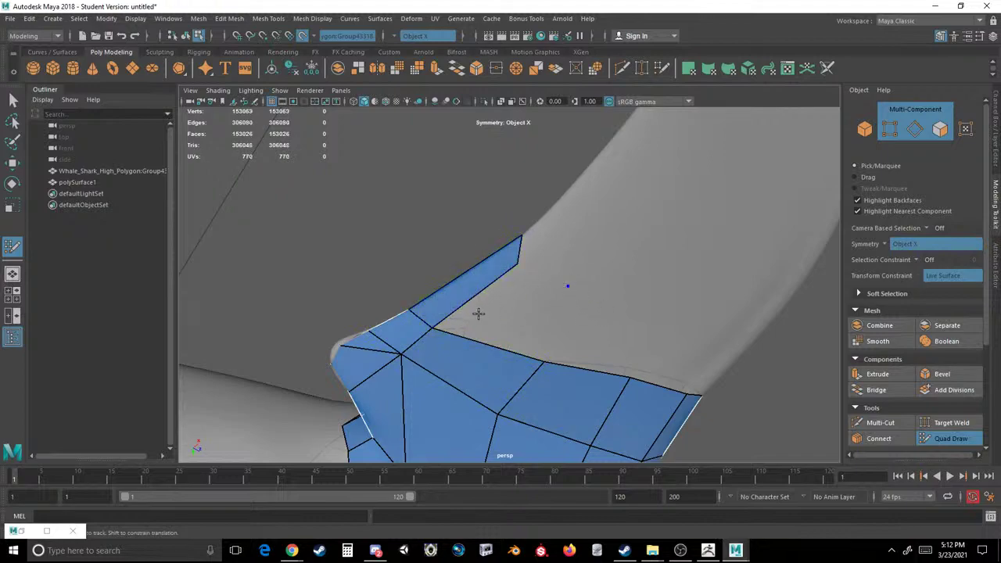
pyautogui.keyDown('shift'); pyautogui.click(478, 312); pyautogui.keyUp('shift')
pyautogui.click(649, 312)
pyautogui.keyDown('shift'); pyautogui.click(603, 324); pyautogui.keyUp('shift')
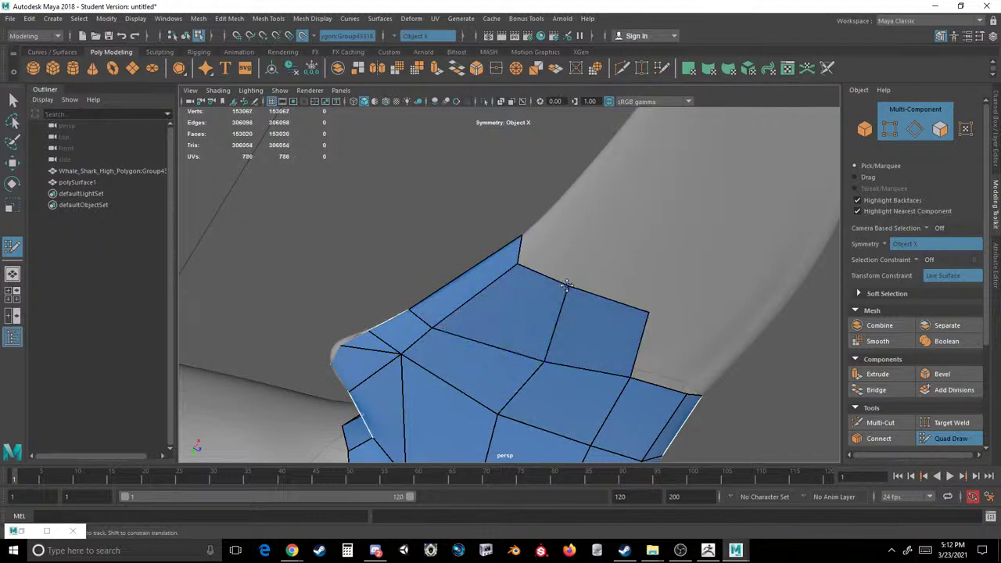
pyautogui.moveTo(564, 285); pyautogui.dragTo(583, 302)
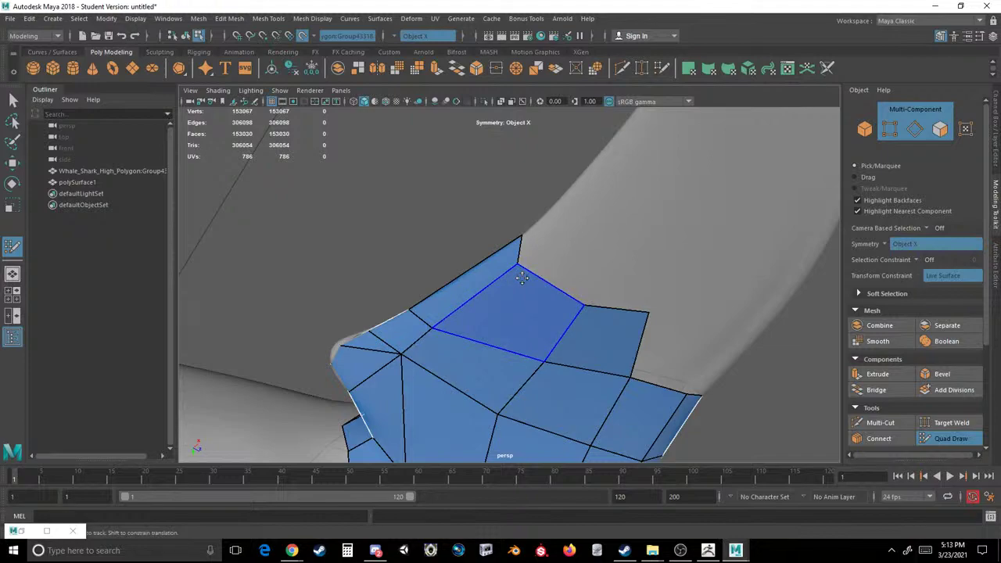
# Add another quad to the outer fin row toward the leading edge, and place two guide points along that edge.
pyautogui.scroll(-6, 522, 279)
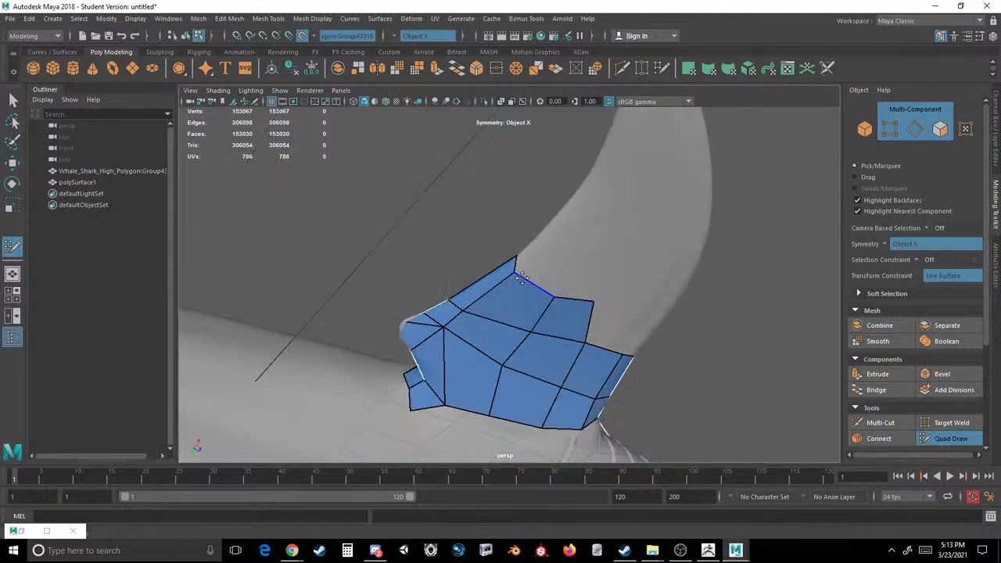
pyautogui.moveTo(593, 282)
pyautogui.keyDown('alt'); pyautogui.mouseDown()
pyautogui.moveTo(479, 267)
pyautogui.moveTo(492, 308)
pyautogui.moveTo(478, 294)
pyautogui.moveTo(512, 290)
pyautogui.moveTo(480, 330)
pyautogui.mouseUp(); pyautogui.keyUp('alt')
pyautogui.scroll(4, 484, 309)
pyautogui.click(480, 294)
pyautogui.keyDown('shift'); pyautogui.click(460, 314); pyautogui.keyUp('shift')
pyautogui.click(446, 336)
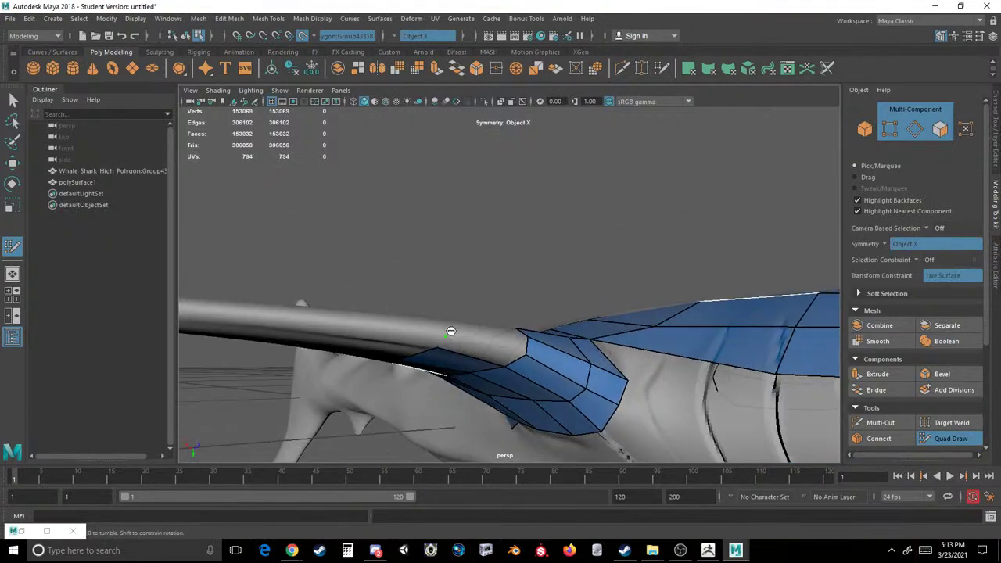
pyautogui.click(448, 323)
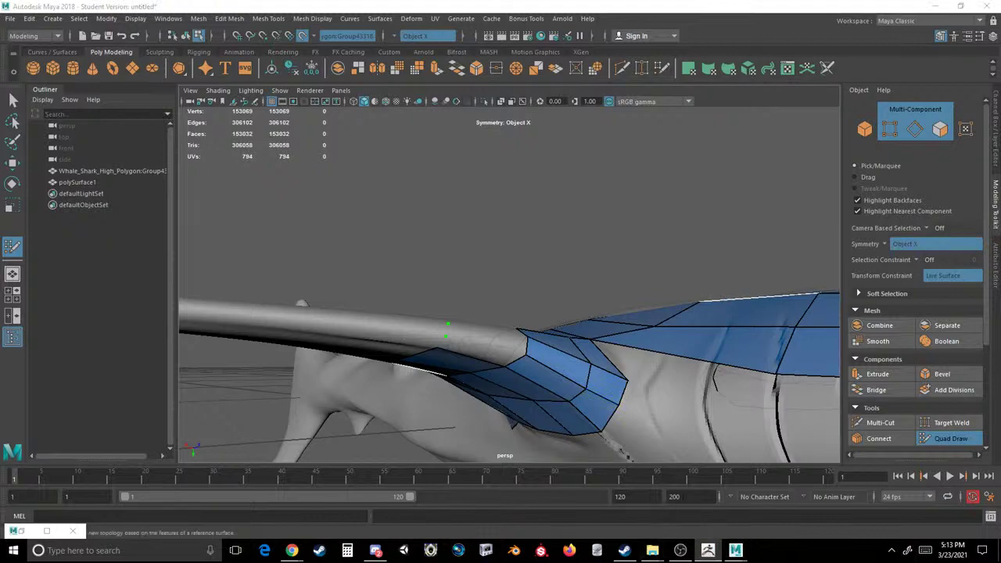
# Switch to ZBrush and raise the whale shark's geometry to subdivision level 5.
pyautogui.click(708, 550)
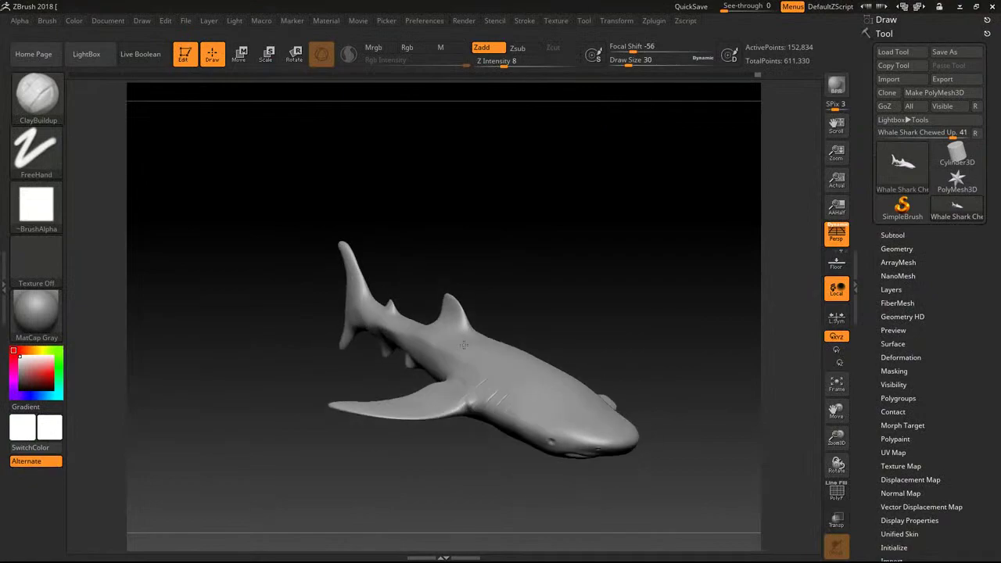
pyautogui.click(897, 249)
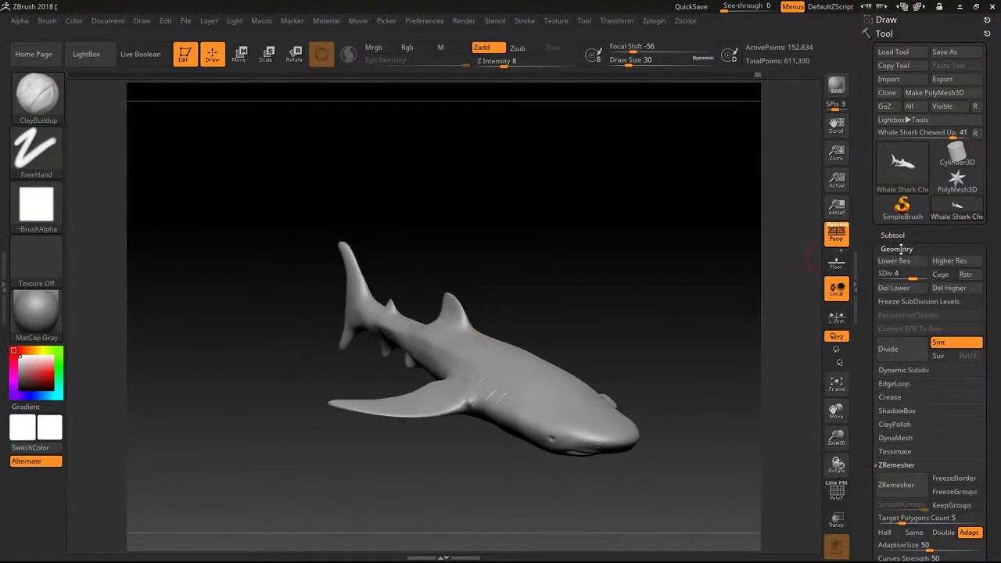
pyautogui.click(897, 249)
pyautogui.click(896, 249)
pyautogui.click(898, 249)
pyautogui.click(896, 249)
pyautogui.click(933, 260)
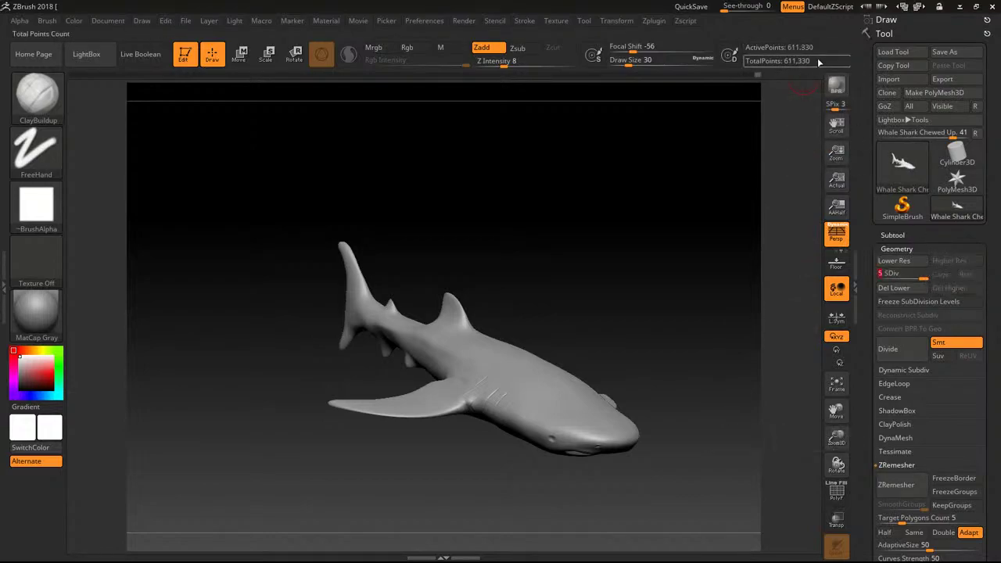
# Export the mesh in OBJ format as Whale Shark High Polygon.OBJ, overwriting the existing file.
pyautogui.click(943, 79)
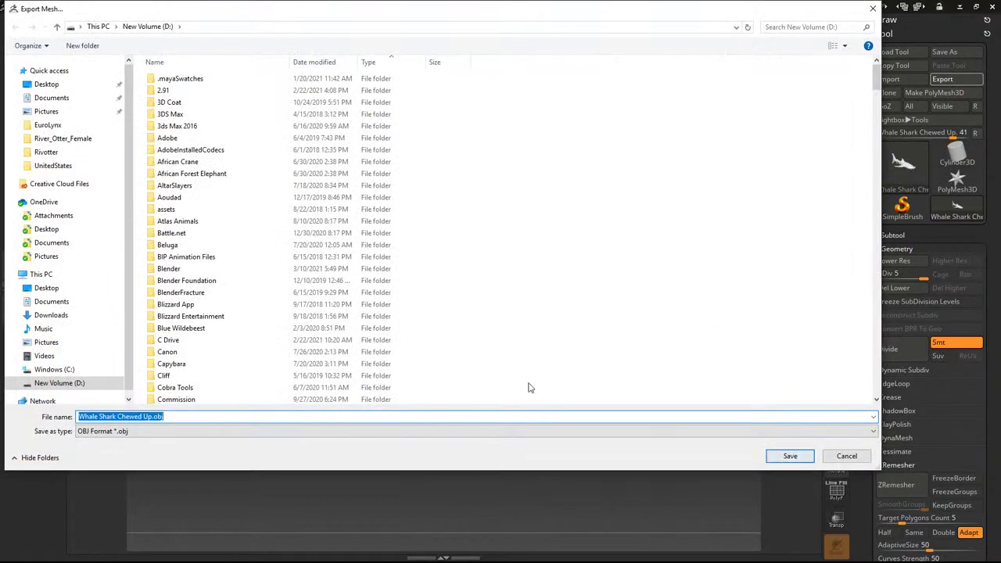
pyautogui.write('Whale Shar')
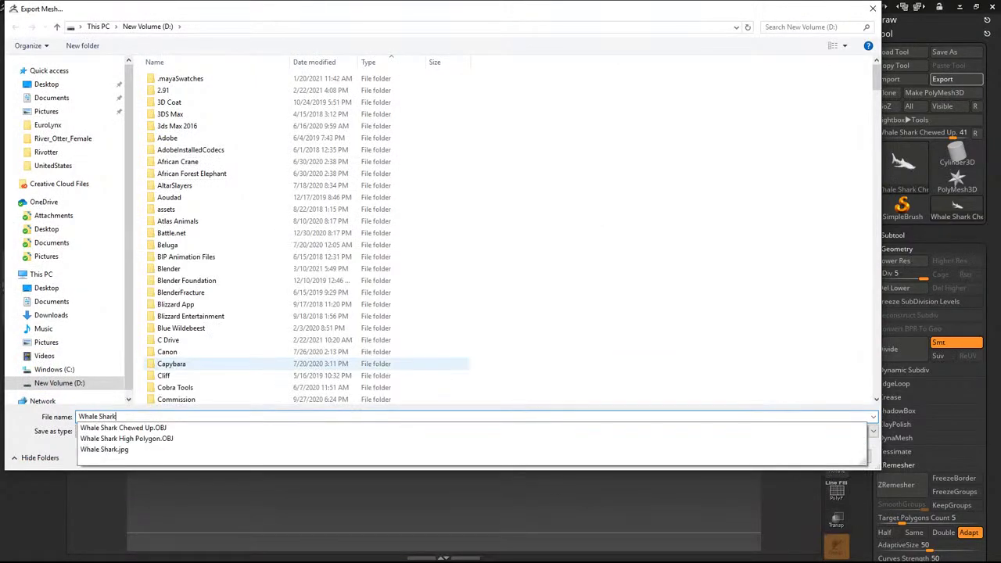
pyautogui.write('k')
pyautogui.click(153, 439)
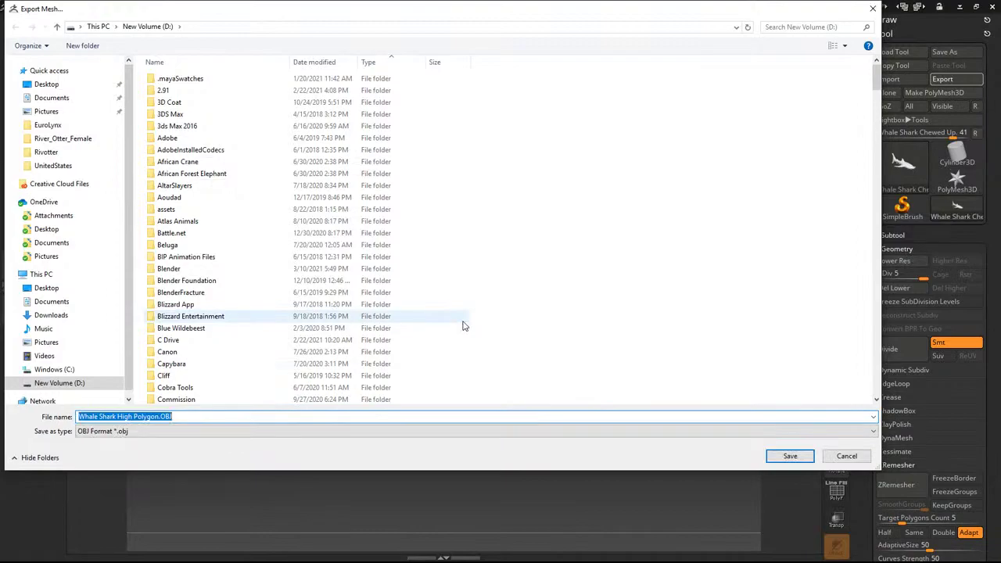
pyautogui.click(791, 456)
pyautogui.click(527, 277)
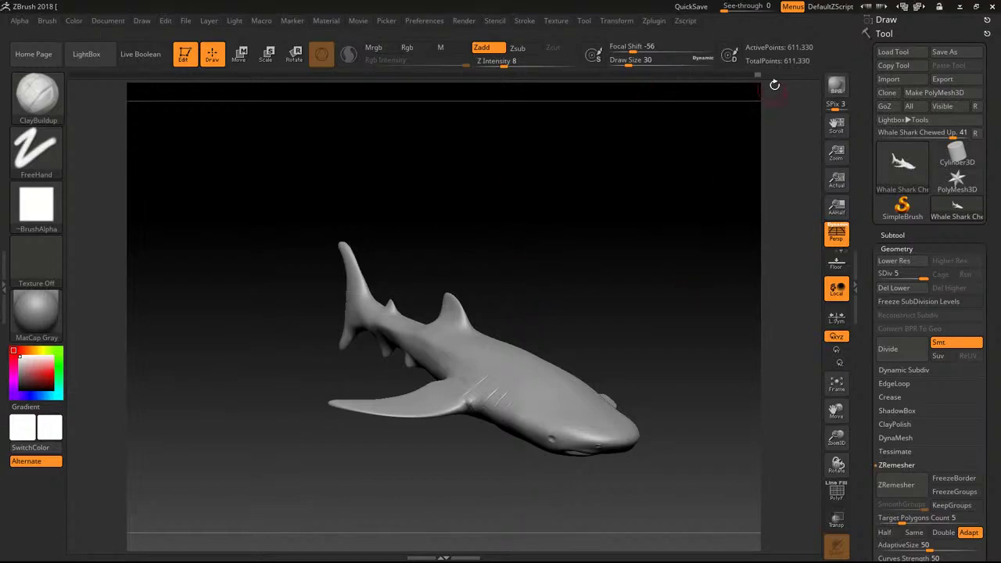
# Lower the whale shark's geometry to subdivision level 1.
pyautogui.moveTo(920, 276); pyautogui.dragTo(824, 267)
pyautogui.write('1')
pyautogui.press('Return')
pyautogui.moveTo(610, 313); pyautogui.dragTo(679, 196)
# Export the lowest subdivision level as an OBJ file named Whale Low.
pyautogui.click(943, 79)
pyautogui.write('Whale')
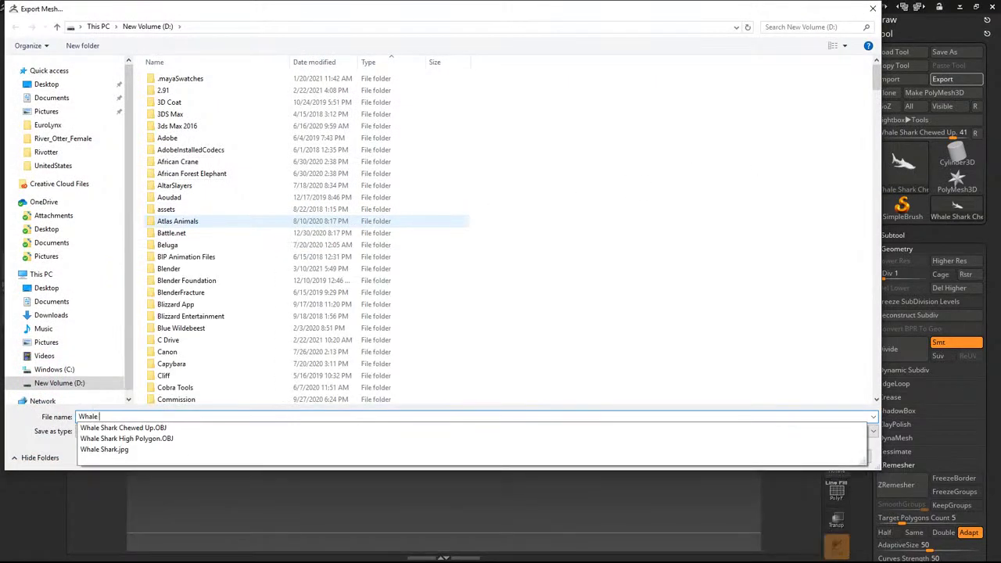
pyautogui.write(' Low')
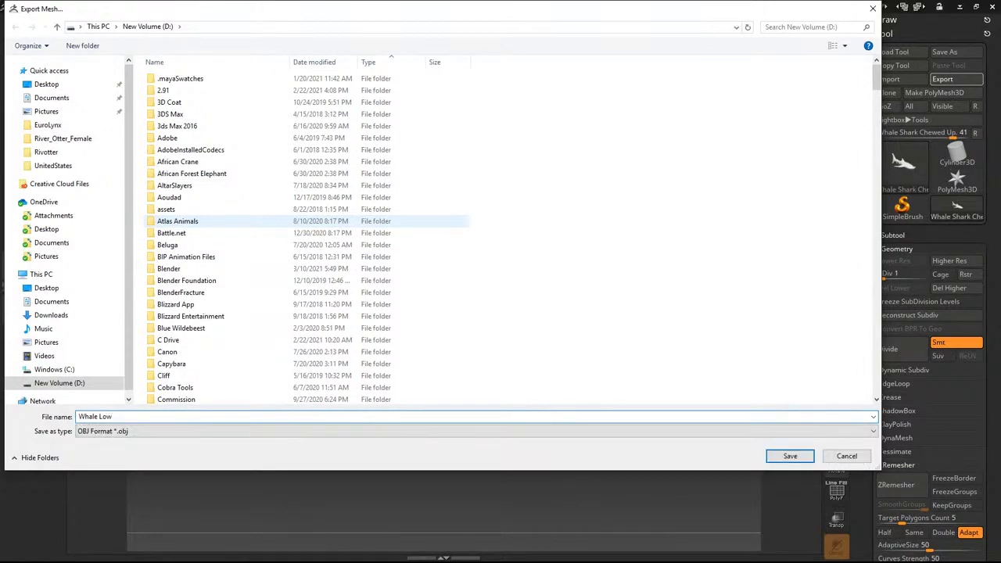
pyautogui.press('Return')
# Switch back to Maya and import Whale Low.OBJ into the scene.
pyautogui.press('super')
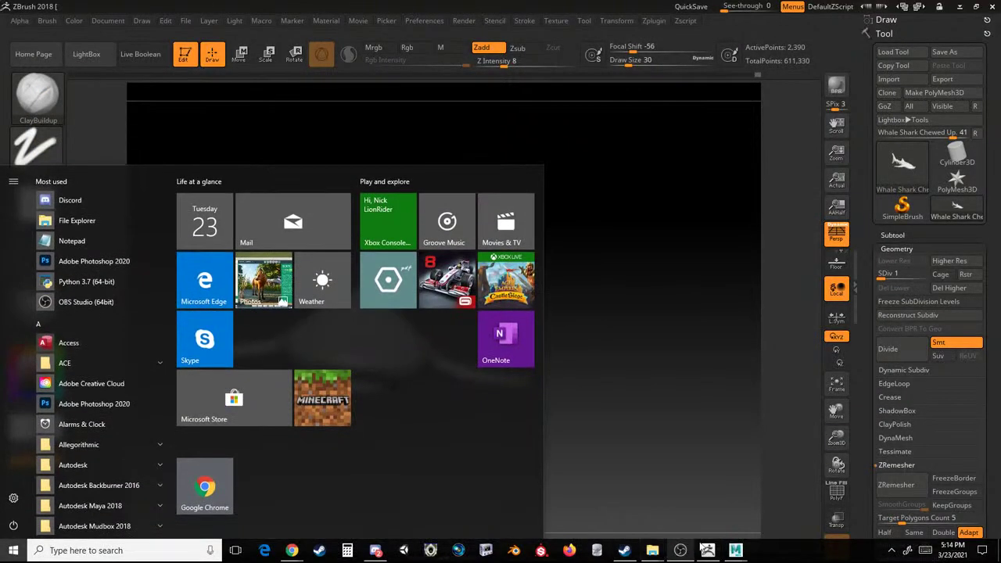
pyautogui.moveTo(735, 550)
pyautogui.click(818, 497)
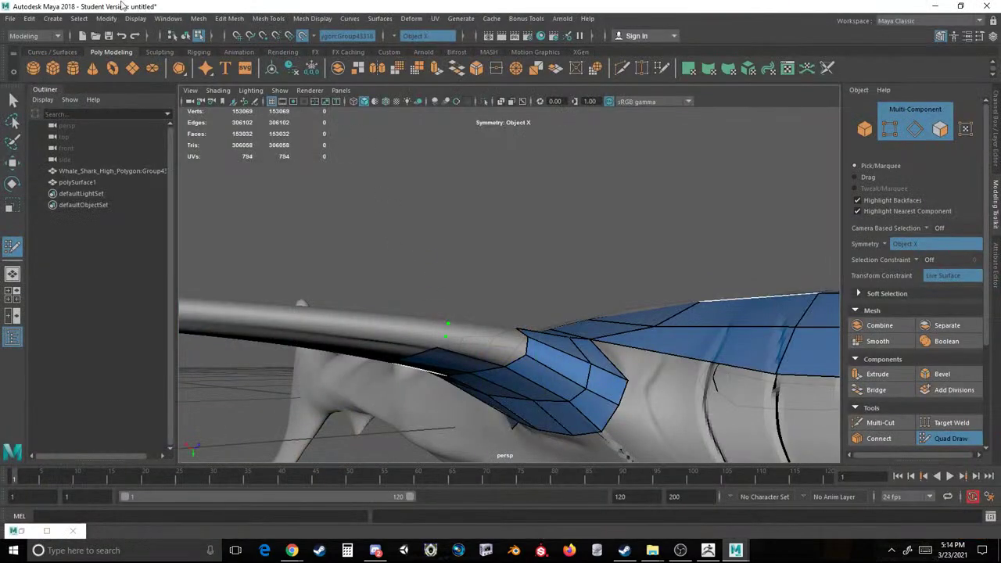
pyautogui.click(10, 18)
pyautogui.click(51, 145)
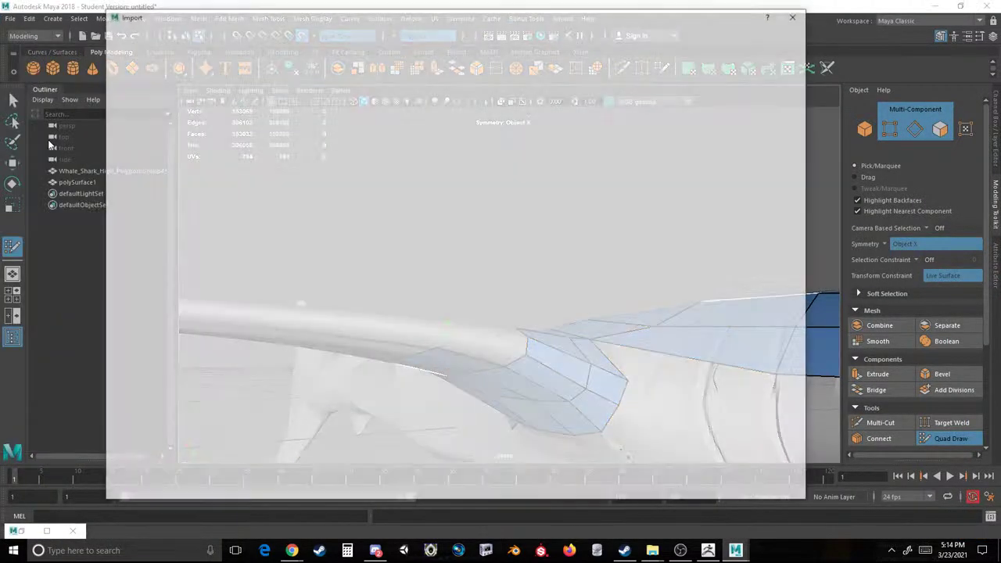
pyautogui.write('whale')
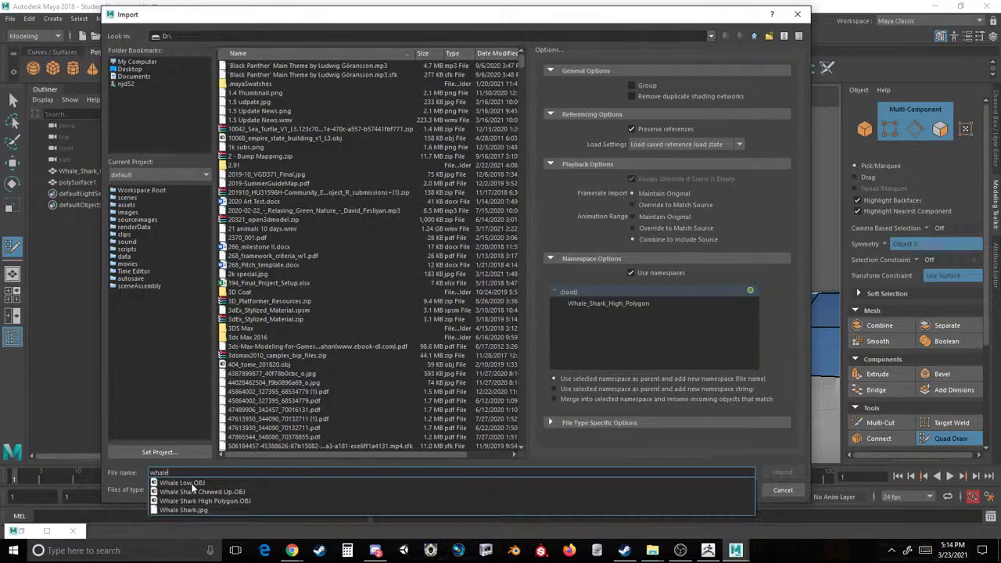
pyautogui.click(192, 484)
pyautogui.click(783, 472)
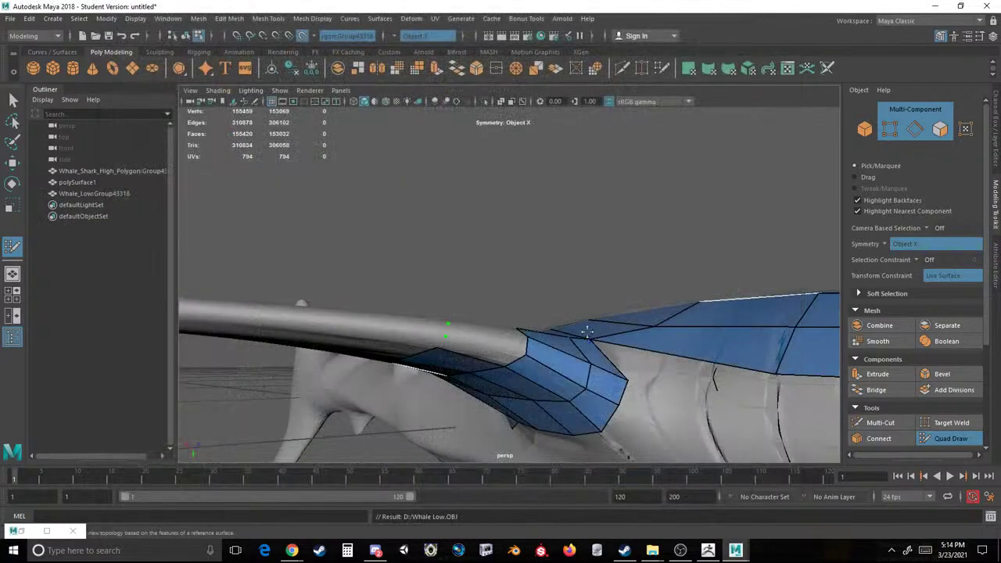
# Delete the Whale_Shark_High_Polygon mesh and the polySurface1 retopology mesh, and exit Quad Draw.
pyautogui.scroll(-6, 575, 310)
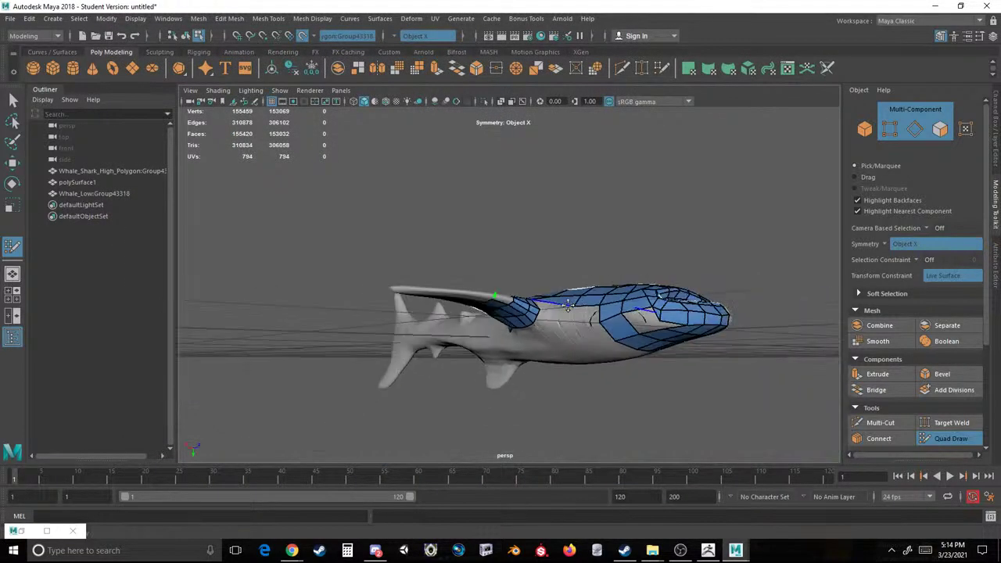
pyautogui.click(117, 172)
pyautogui.keyDown('ctrl'); pyautogui.click(109, 182); pyautogui.keyUp('ctrl')
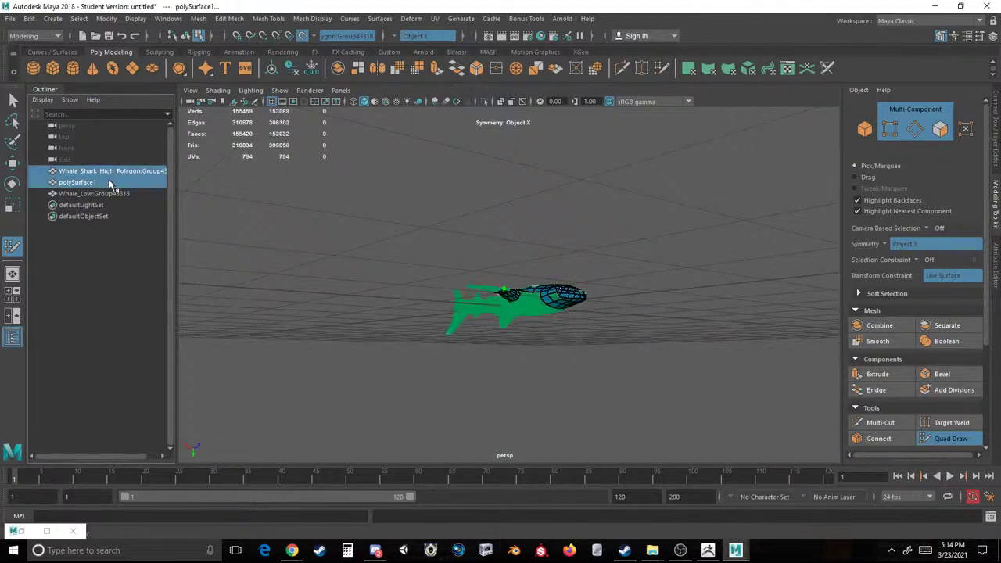
pyautogui.press('Delete')
pyautogui.keyDown('alt'); pyautogui.moveTo(631, 259); pyautogui.dragTo(606, 291); pyautogui.keyUp('alt')
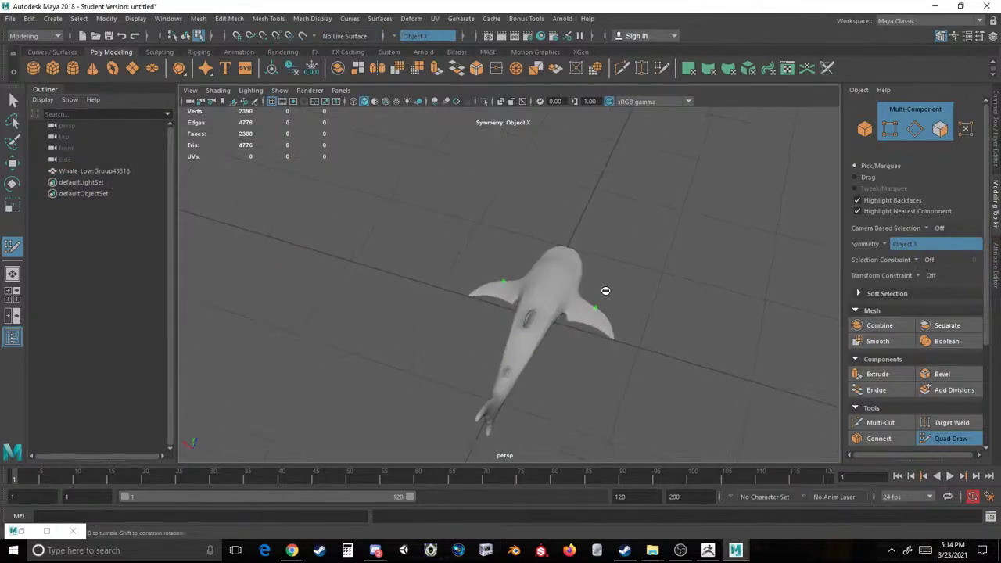
pyautogui.click(946, 437)
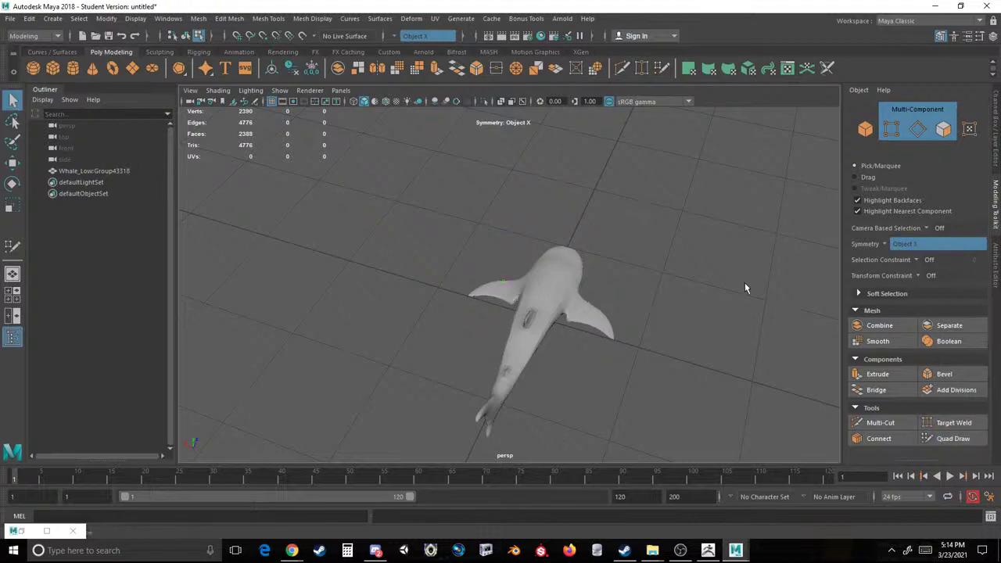
# Select the imported low-poly whale shark and examine its wireframe from the tail and fins to the mouth.
pyautogui.keyDown('alt'); pyautogui.moveTo(666, 284); pyautogui.dragTo(531, 307); pyautogui.keyUp('alt')
pyautogui.click(531, 306)
pyautogui.keyDown('alt'); pyautogui.moveTo(572, 335); pyautogui.dragTo(480, 290); pyautogui.keyUp('alt')
pyautogui.scroll(5, 540, 305)
pyautogui.scroll(5, 422, 271)
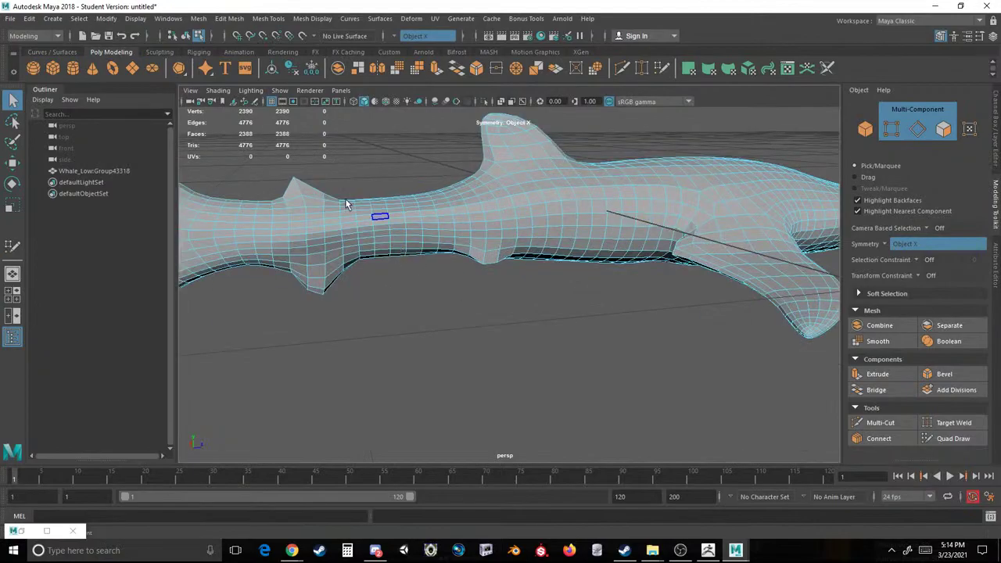
pyautogui.keyDown('alt'); pyautogui.moveTo(346, 201); pyautogui.dragTo(418, 245, button='middle'); pyautogui.keyUp('alt')
pyautogui.moveTo(418, 245)
pyautogui.keyDown('alt'); pyautogui.mouseDown()
pyautogui.moveTo(454, 222)
pyautogui.moveTo(475, 229)
pyautogui.moveTo(587, 196)
pyautogui.moveTo(516, 270)
pyautogui.moveTo(557, 262)
pyautogui.moveTo(414, 230)
pyautogui.mouseUp(); pyautogui.keyUp('alt')
pyautogui.scroll(5, 465, 179)
pyautogui.keyDown('alt'); pyautogui.moveTo(465, 179); pyautogui.dragTo(487, 251, button='middle'); pyautogui.keyUp('alt')
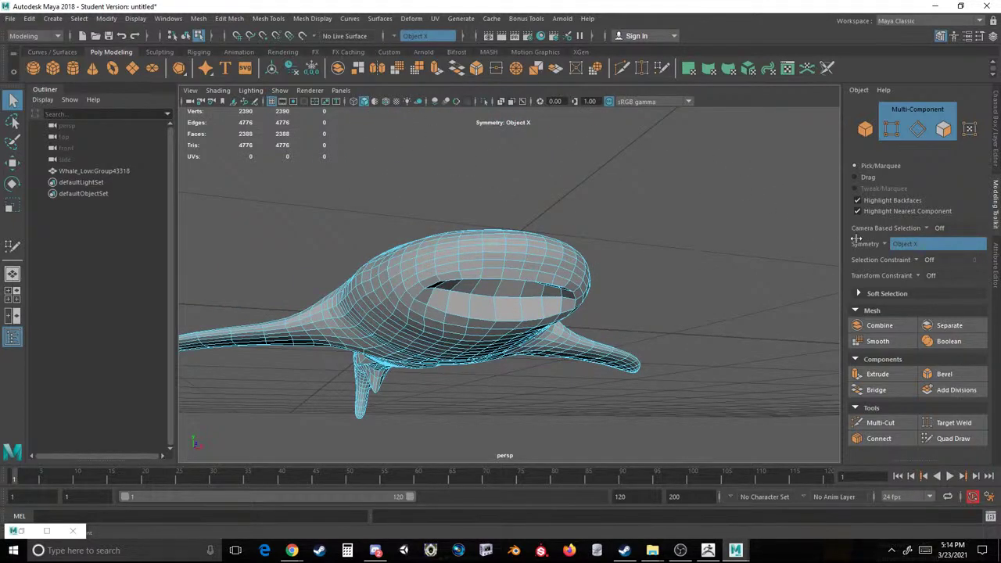
# Turn off Object X symmetry and switch the low-poly whale shark to edge selection.
pyautogui.click(885, 244)
pyautogui.click(939, 258)
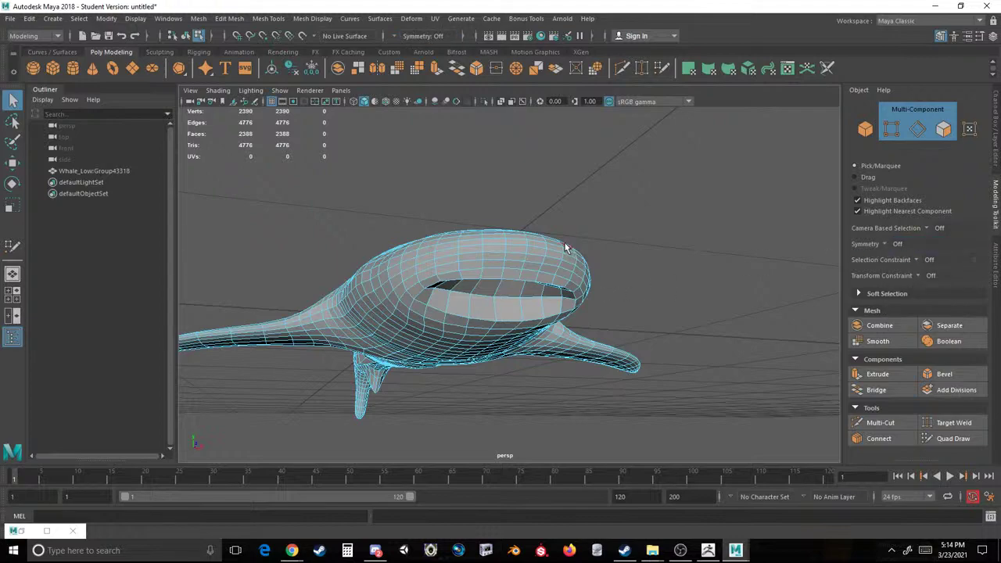
pyautogui.keyDown('alt'); pyautogui.moveTo(550, 280); pyautogui.dragTo(543, 317); pyautogui.keyUp('alt')
pyautogui.keyDown('alt'); pyautogui.moveTo(543, 317); pyautogui.dragTo(600, 219, button='middle'); pyautogui.keyUp('alt')
pyautogui.keyDown('alt'); pyautogui.moveTo(600, 219); pyautogui.dragTo(674, 265); pyautogui.keyUp('alt')
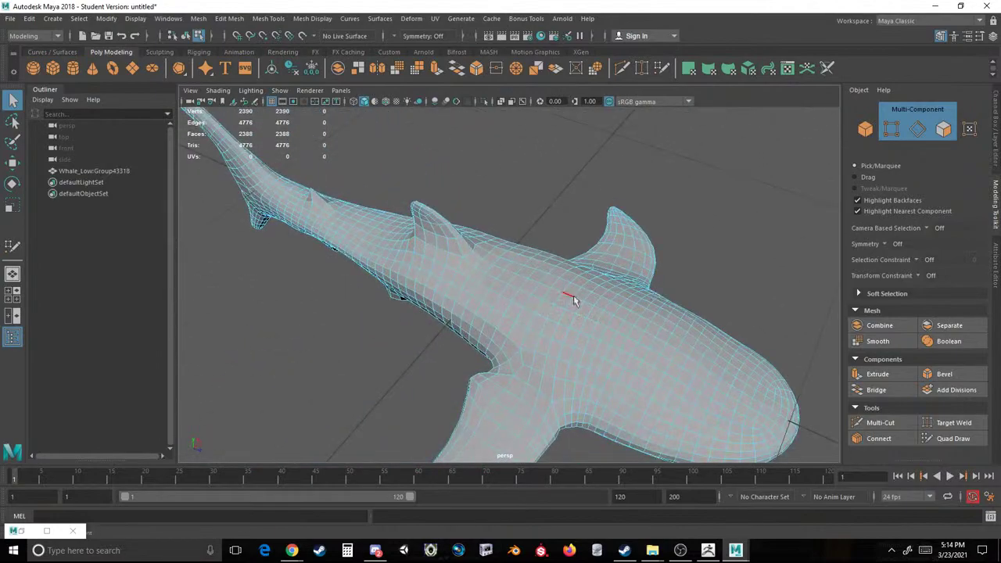
pyautogui.moveTo(568, 363); pyautogui.dragTo(462, 264)
pyautogui.moveTo(518, 224); pyautogui.dragTo(518, 256, button='right')
pyautogui.moveTo(510, 197); pyautogui.dragTo(510, 197, button='right')
# Examine the whale shark's wireframe from the underside, the mouth and the side.
pyautogui.moveTo(510, 198)
pyautogui.keyDown('alt'); pyautogui.mouseDown()
pyautogui.moveTo(539, 275)
pyautogui.moveTo(539, 340)
pyautogui.moveTo(510, 289)
pyautogui.moveTo(509, 199)
pyautogui.mouseUp(); pyautogui.keyUp('alt')
pyautogui.keyDown('alt'); pyautogui.moveTo(452, 308); pyautogui.dragTo(452, 250); pyautogui.keyUp('alt')
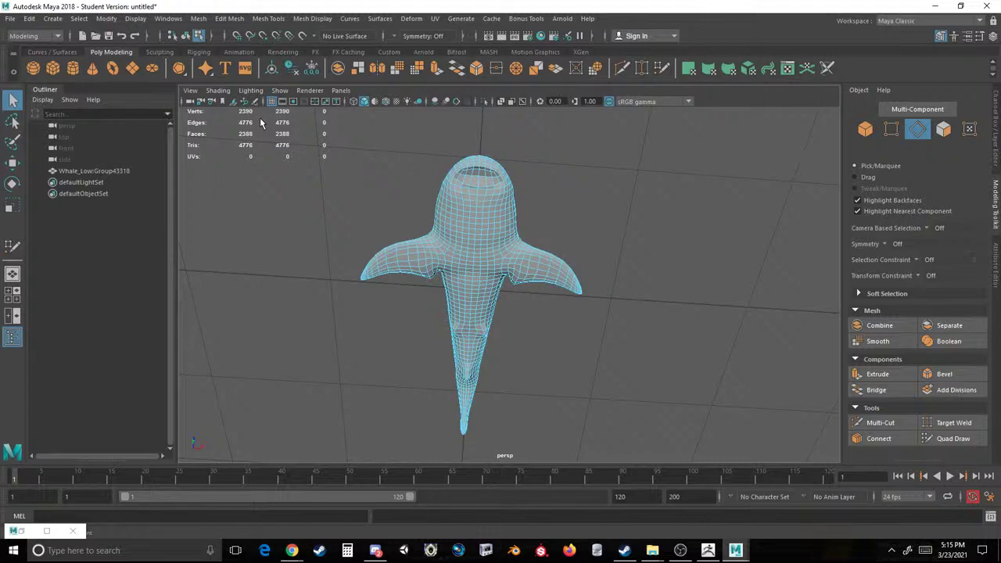
pyautogui.scroll(3, 462, 243)
pyautogui.keyDown('alt'); pyautogui.moveTo(456, 196); pyautogui.dragTo(480, 291, button='middle'); pyautogui.keyUp('alt')
pyautogui.scroll(3, 481, 291)
pyautogui.keyDown('alt'); pyautogui.moveTo(467, 157); pyautogui.dragTo(469, 180, button='middle'); pyautogui.keyUp('alt')
pyautogui.scroll(-2, 467, 180)
pyautogui.keyDown('alt'); pyautogui.moveTo(463, 201); pyautogui.dragTo(610, 257); pyautogui.keyUp('alt')
pyautogui.scroll(-5, 427, 284)
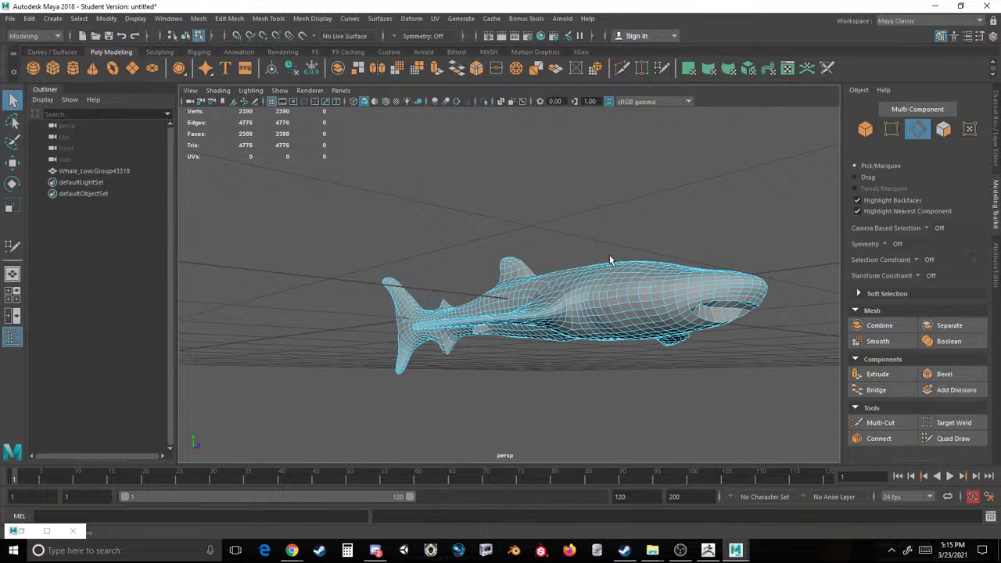
# Switch to Chrome, search images for "lady of the lake wizard101" in a new tab and view the Mermaid Wiki picture.
pyautogui.moveTo(291, 551)
pyautogui.click(317, 507)
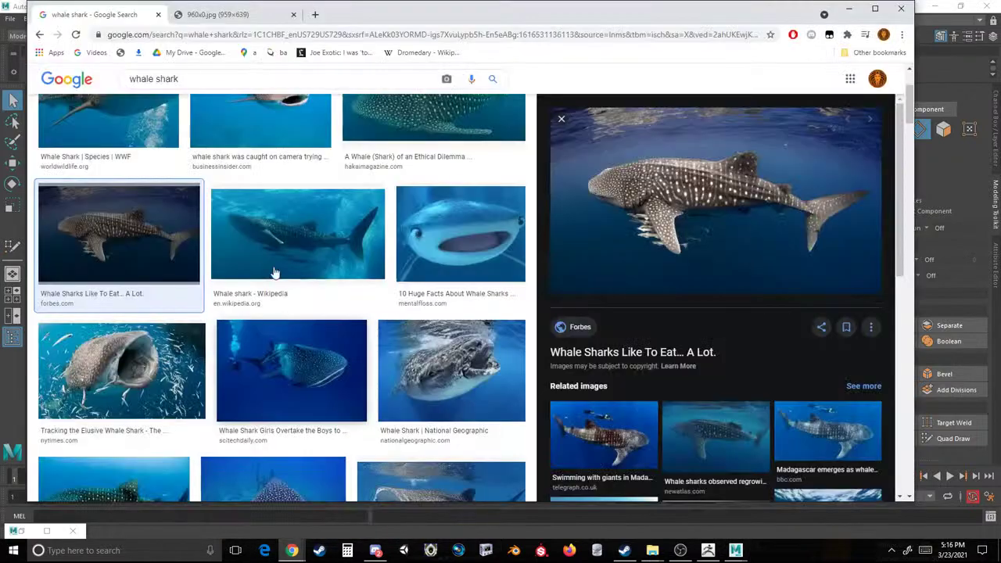
pyautogui.click(316, 14)
pyautogui.write('lady of the lake wizard10')
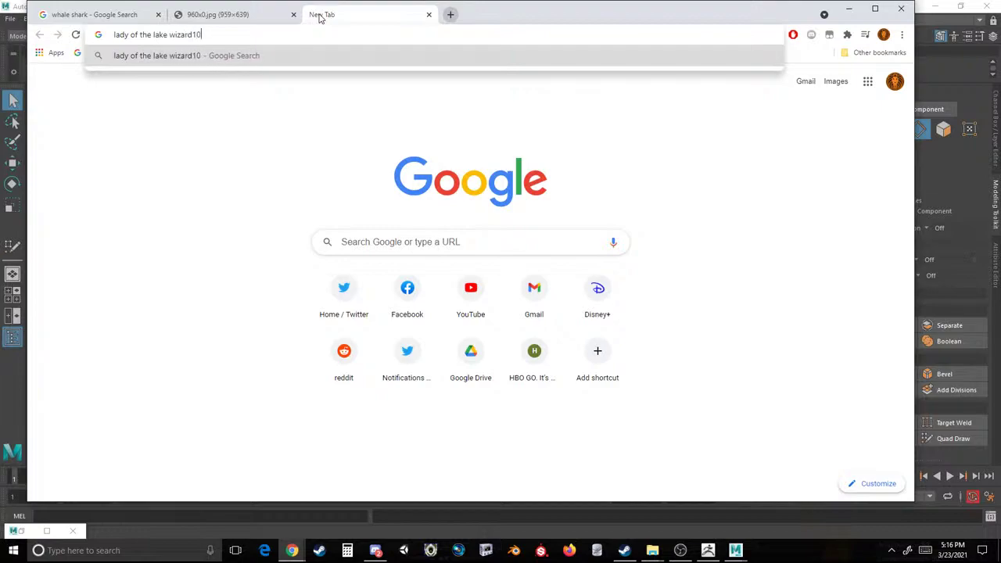
pyautogui.write('1')
pyautogui.press('Return')
pyautogui.click(197, 125)
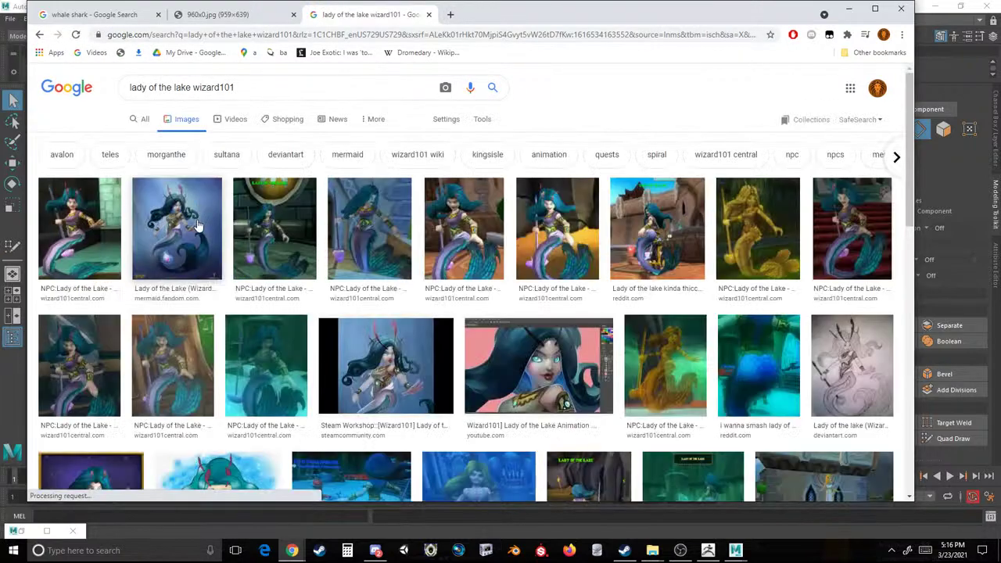
pyautogui.click(199, 225)
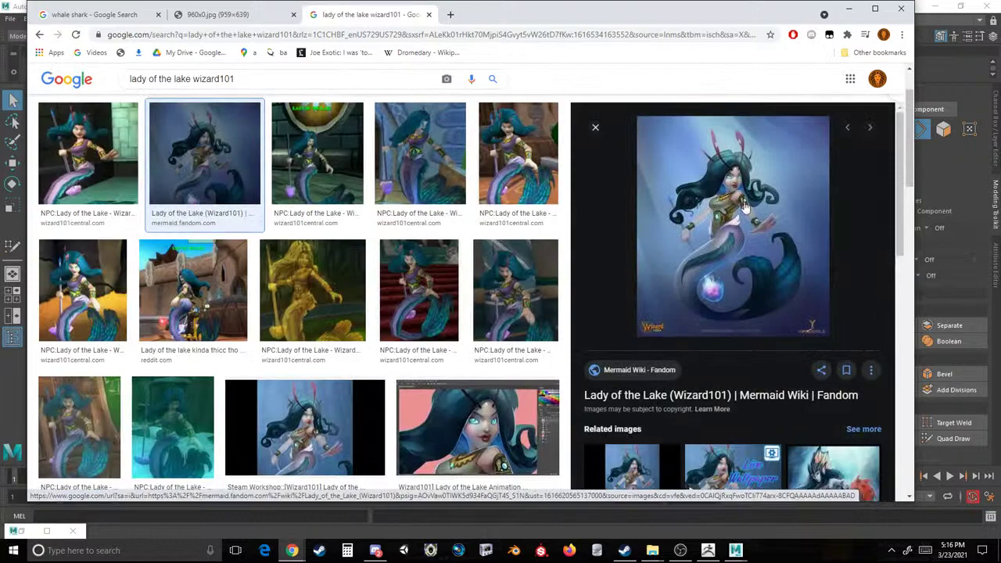
# Maximize the browser, compare the Wizard101 Central and Mermaid Wiki pictures of the Lady of the Lake, and close the tab.
pyautogui.click(877, 10)
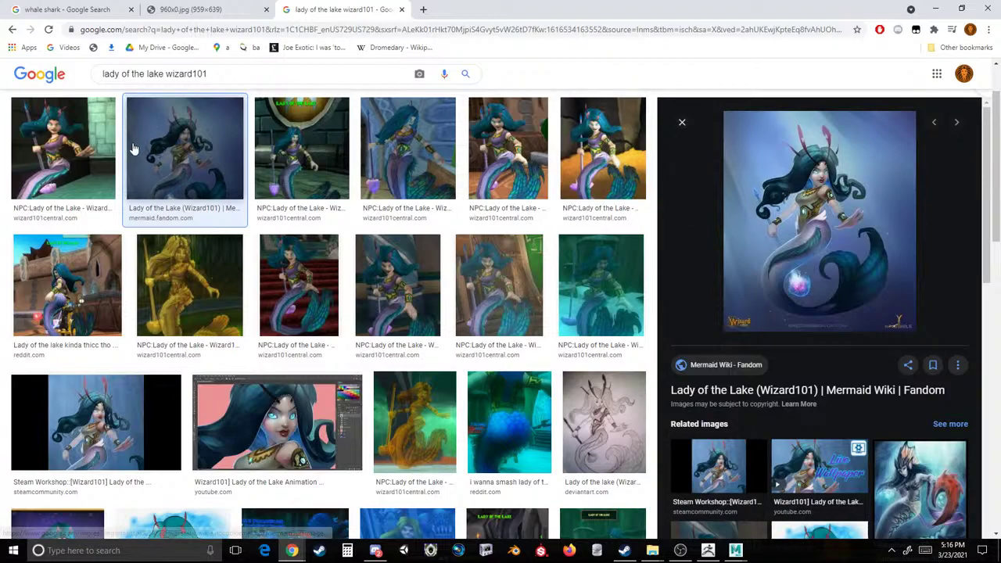
pyautogui.click(78, 155)
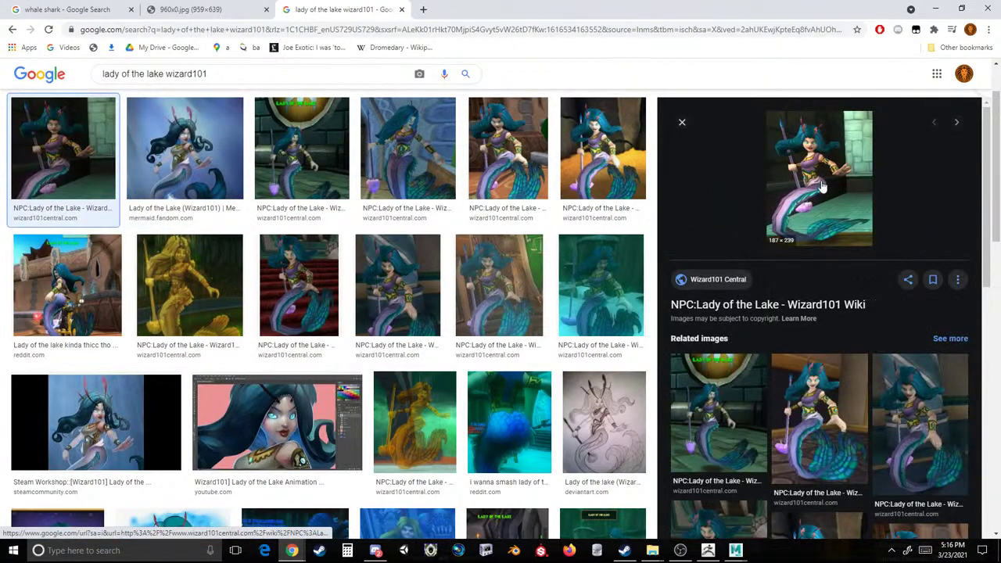
pyautogui.press('Right')
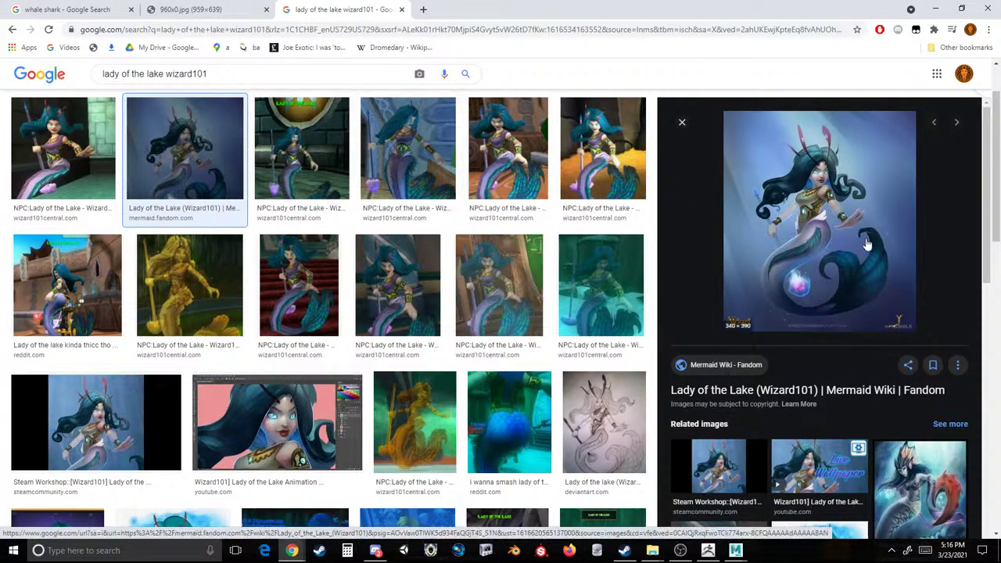
pyautogui.click(402, 10)
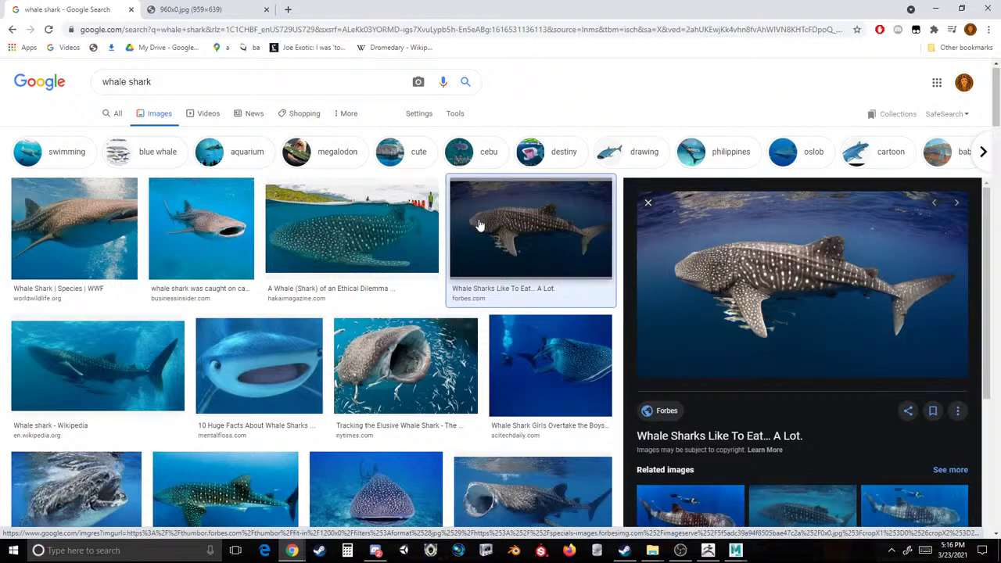
# Switch back to Maya, select the edge loop around the base of a pectoral fin, and open the UV Editor.
pyautogui.click(768, 500)
pyautogui.scroll(2, 626, 264)
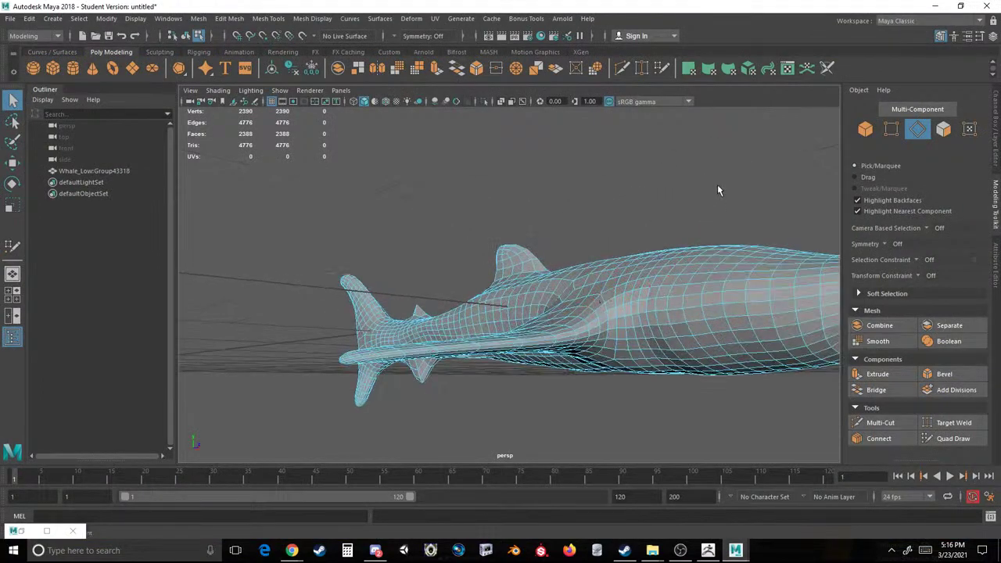
pyautogui.keyDown('alt'); pyautogui.moveTo(570, 225); pyautogui.dragTo(577, 331); pyautogui.keyUp('alt')
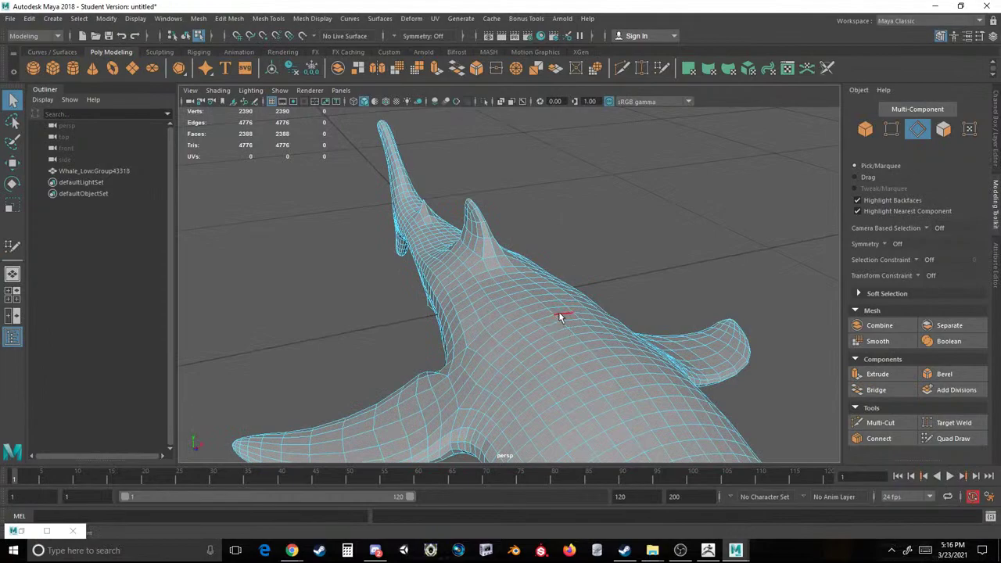
pyautogui.click(447, 391)
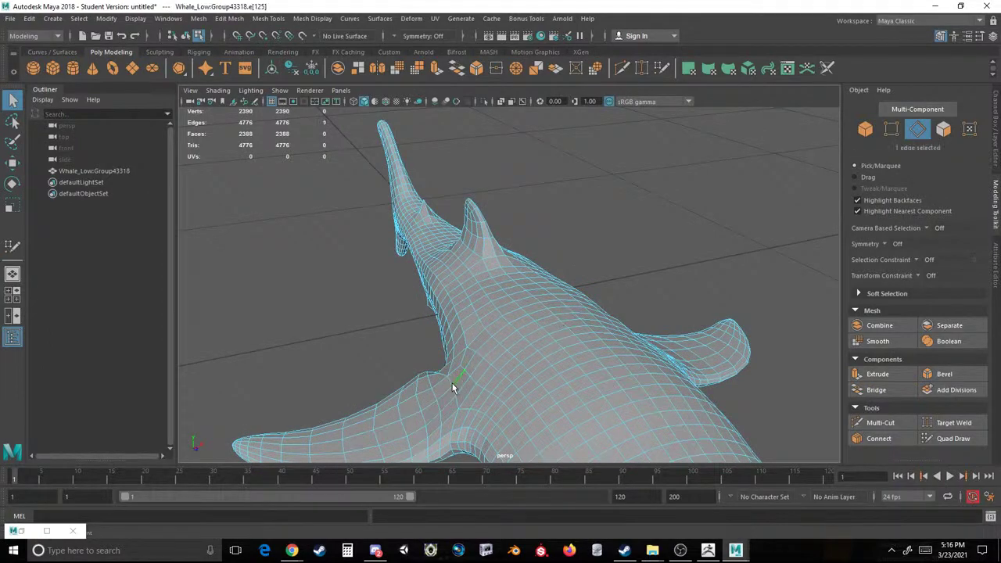
pyautogui.doubleClick(450, 379)
pyautogui.keyDown('alt'); pyautogui.moveTo(460, 395); pyautogui.dragTo(566, 306); pyautogui.keyUp('alt')
pyautogui.doubleClick(496, 324)
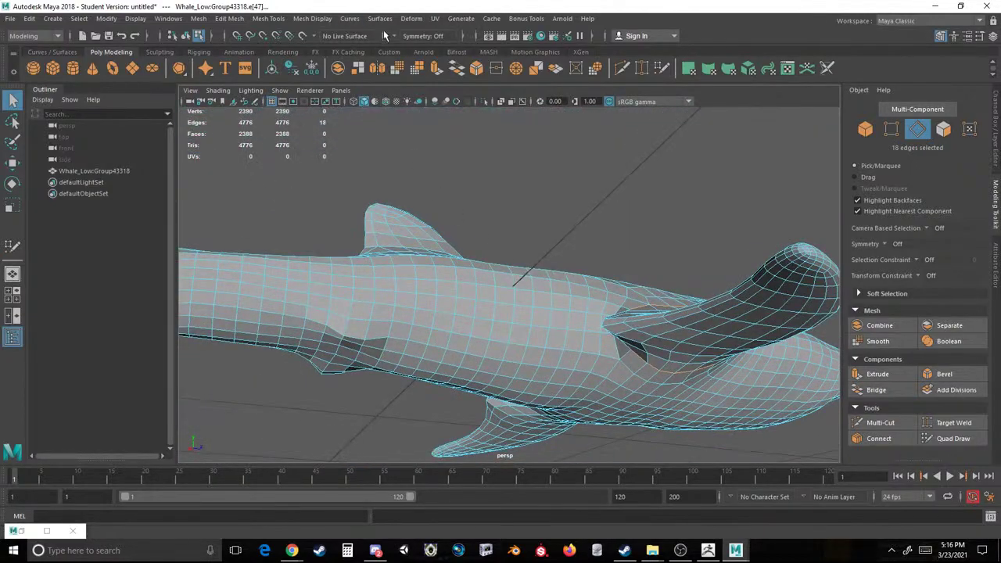
pyautogui.click(435, 19)
pyautogui.click(446, 39)
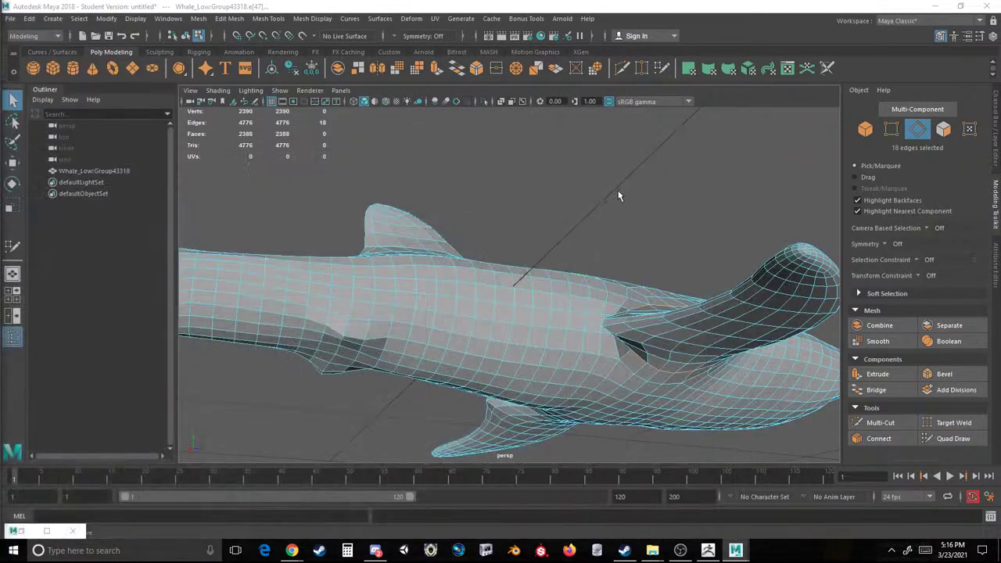
# Select the whale shark in object mode and soften its edges.
pyautogui.moveTo(618, 191); pyautogui.dragTo(665, 175, button='right')
pyautogui.click(521, 280)
pyautogui.click(461, 18)
pyautogui.click(460, 18)
pyautogui.click(312, 18)
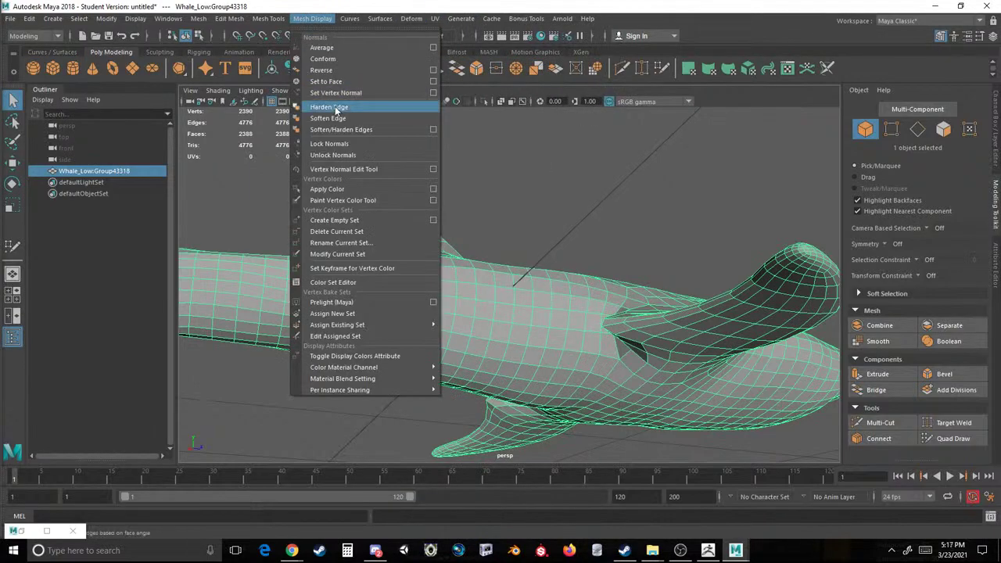
pyautogui.click(329, 118)
pyautogui.click(501, 195)
pyautogui.keyDown('alt'); pyautogui.moveTo(546, 264); pyautogui.dragTo(532, 307); pyautogui.keyUp('alt')
pyautogui.click(532, 307)
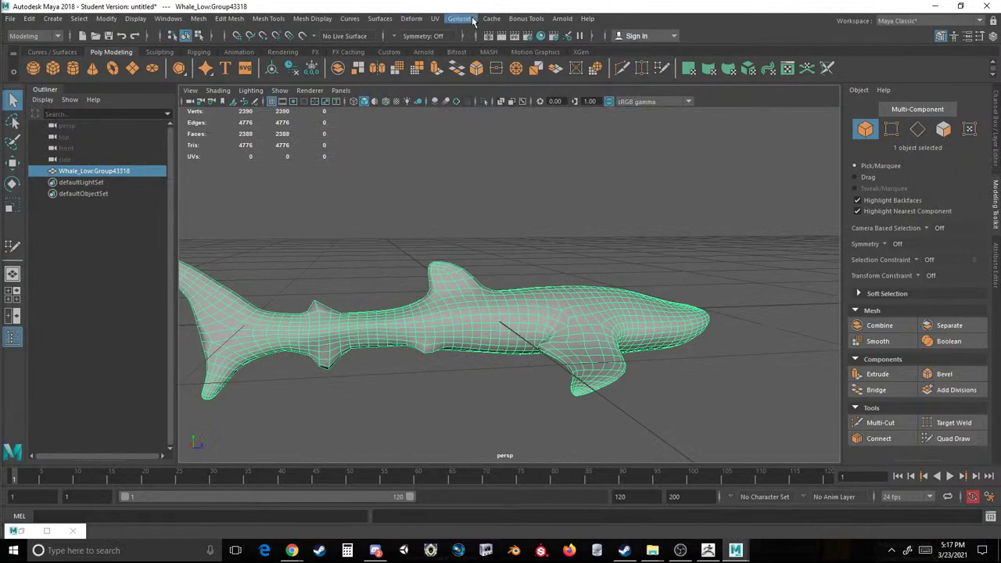
# Apply an automatic UV projection to the whale shark and show its UVs in a maximized UV Editor.
pyautogui.click(435, 17)
pyautogui.click(470, 88)
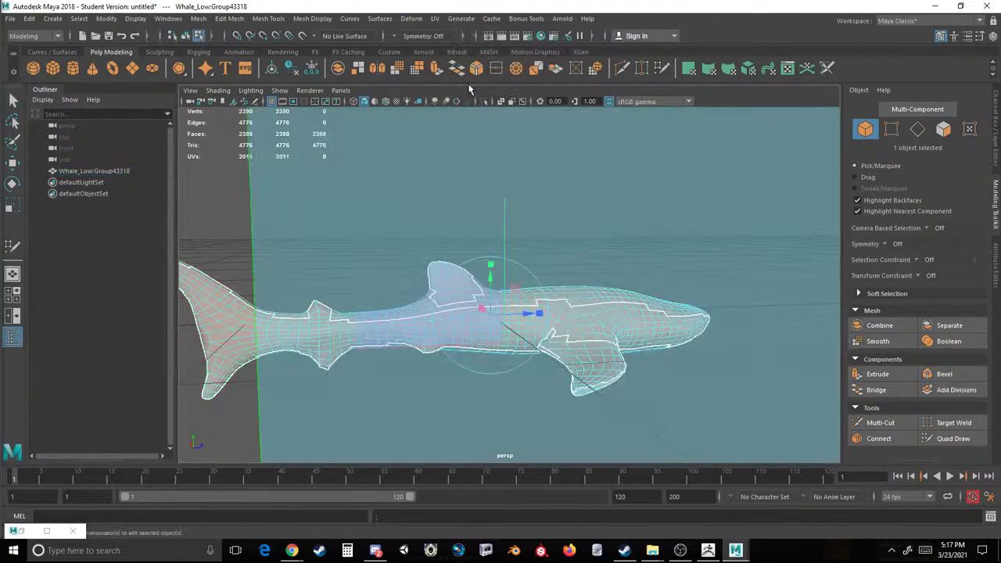
pyautogui.moveTo(735, 551)
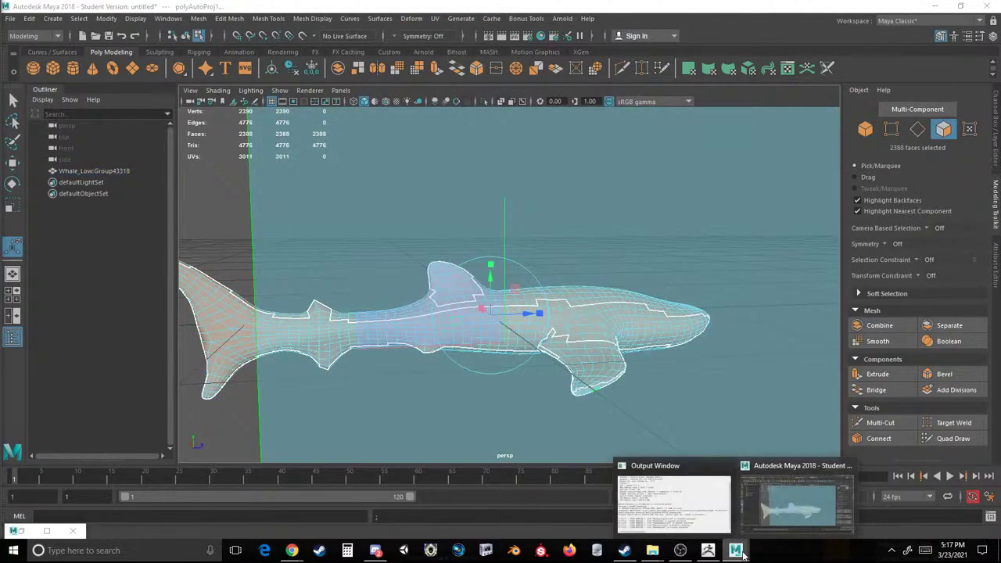
pyautogui.click(771, 511)
pyautogui.moveTo(557, 247); pyautogui.dragTo(505, 224, button='right')
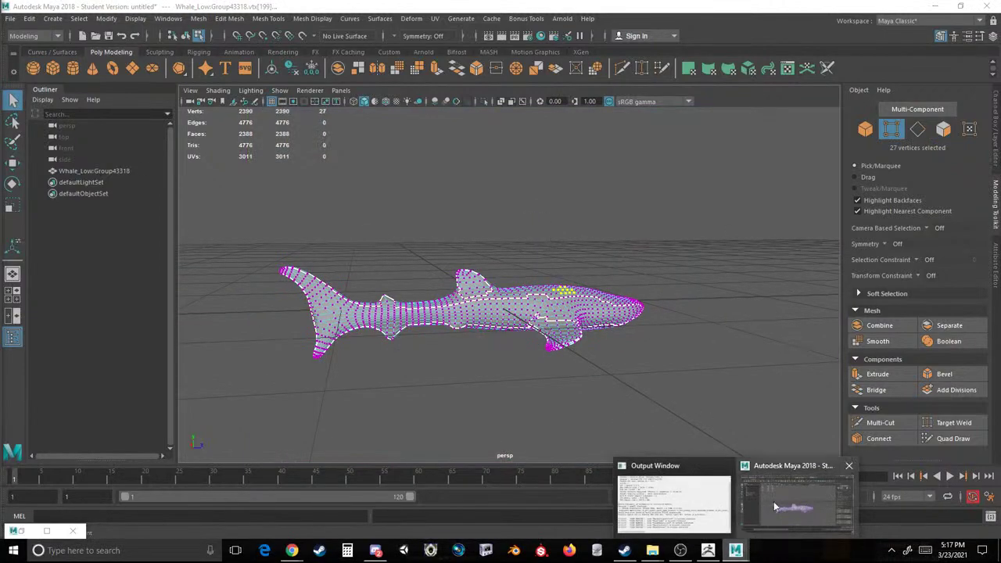
pyautogui.click(435, 19)
pyautogui.click(458, 37)
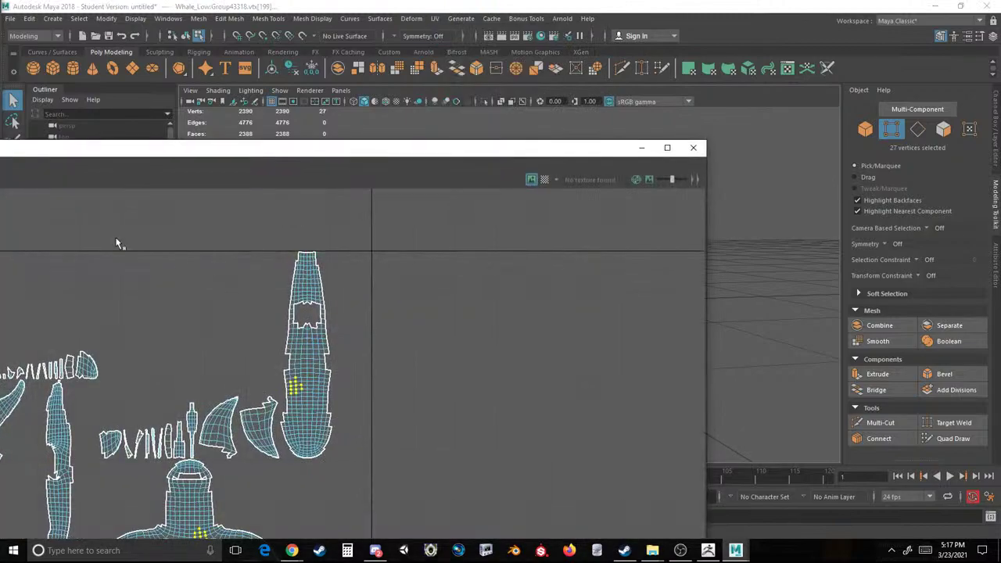
pyautogui.doubleClick(404, 146)
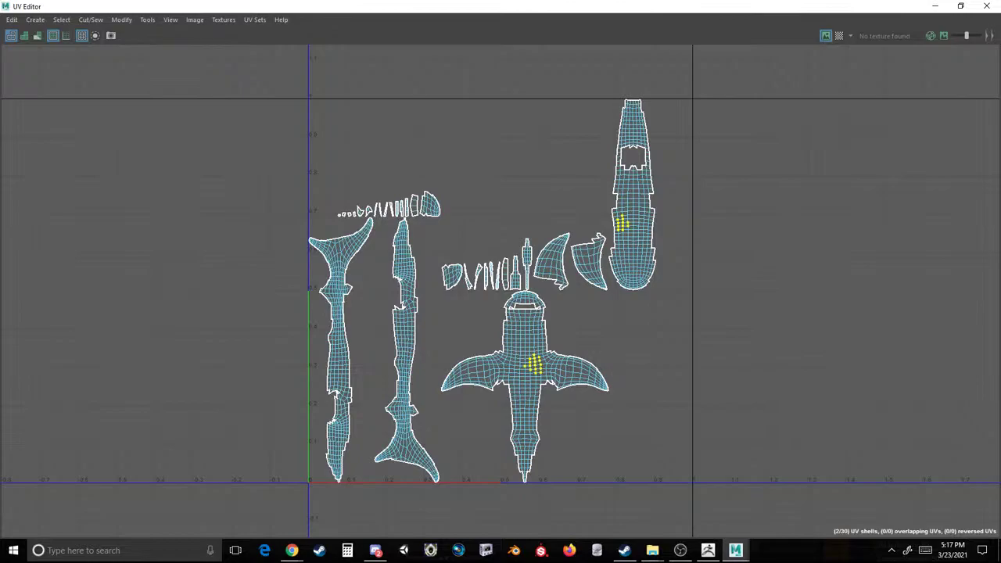
# Examine the small fragment shells, the fin shell and the body shells in the whale shark's automatic UV layout.
pyautogui.scroll(2, 422, 197)
pyautogui.moveTo(433, 193); pyautogui.dragTo(413, 168, button='right')
pyautogui.scroll(4, 414, 164)
pyautogui.moveTo(462, 180); pyautogui.dragTo(394, 224)
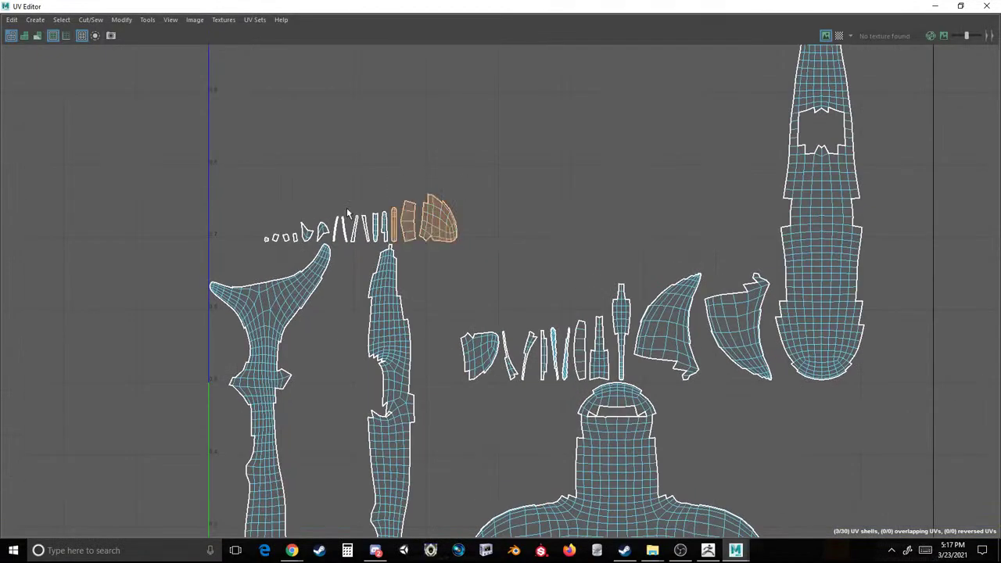
pyautogui.scroll(6, 467, 159)
pyautogui.click(397, 256)
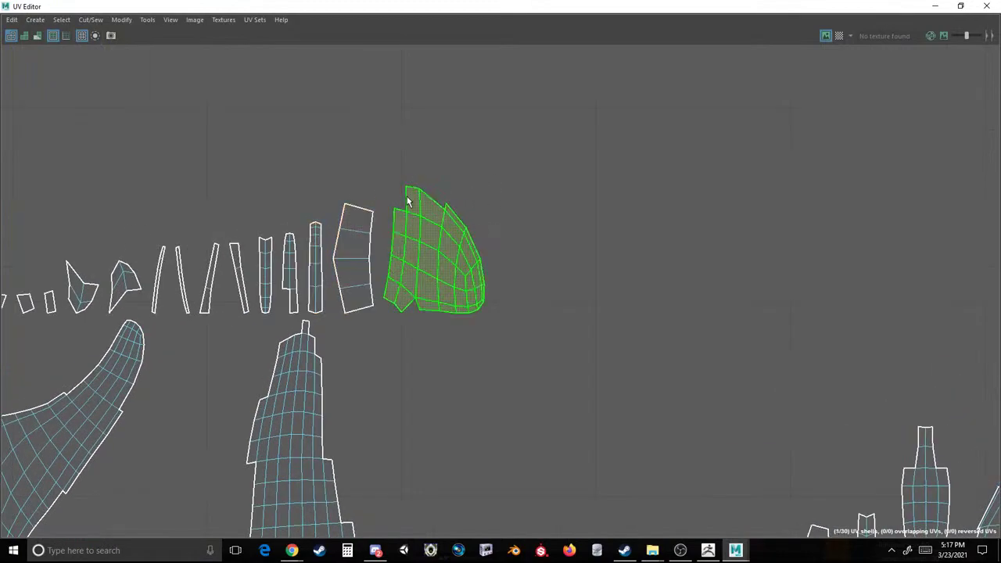
pyautogui.click(402, 264)
pyautogui.click(52, 302)
pyautogui.scroll(-2, 122, 225)
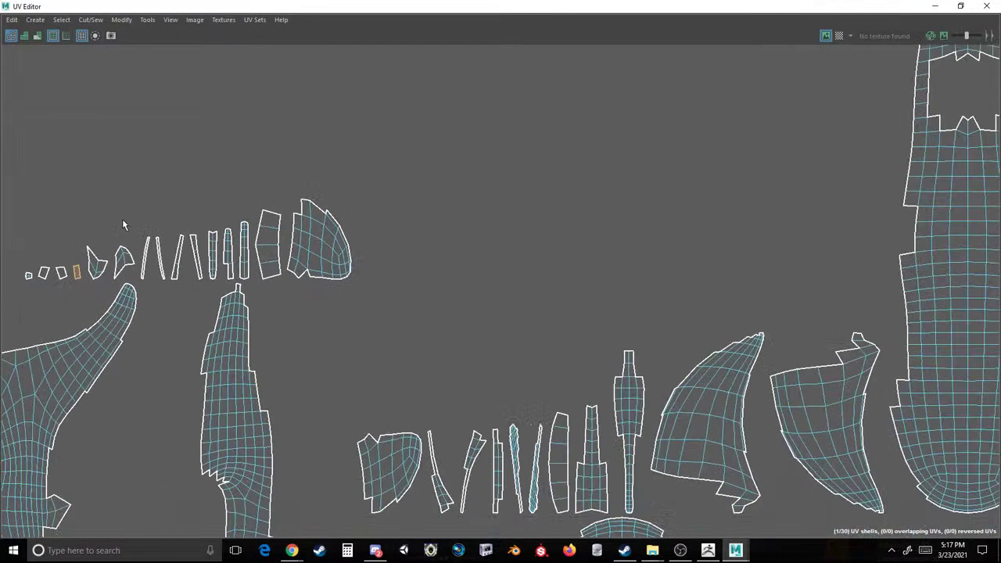
pyautogui.scroll(-2, 122, 225)
pyautogui.keyDown('alt'); pyautogui.moveTo(285, 275); pyautogui.dragTo(411, 214, button='middle'); pyautogui.keyUp('alt')
pyautogui.click(473, 266)
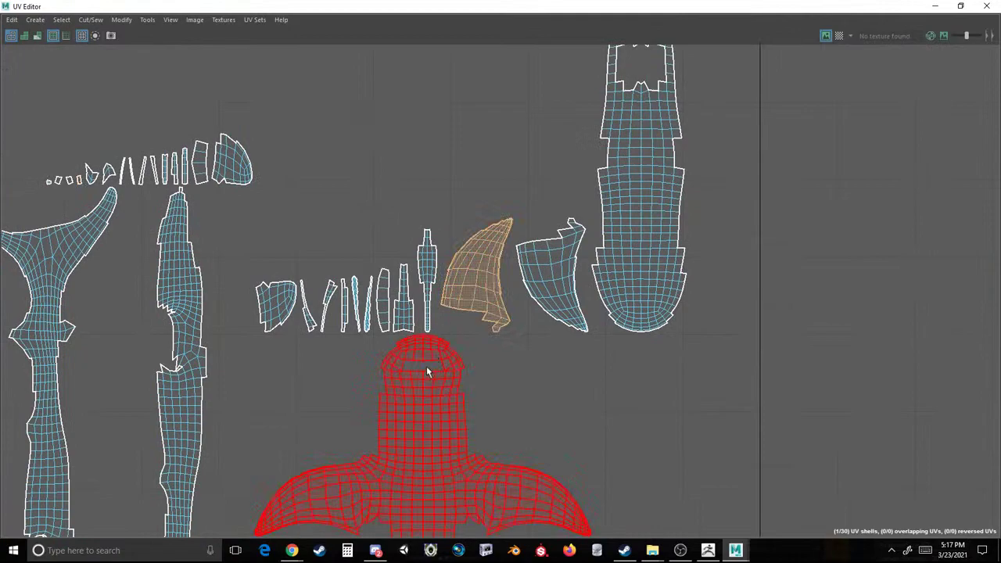
# Minimize the UV Editor and select all edges of the whale shark.
pyautogui.click(935, 7)
pyautogui.rightClick(615, 193)
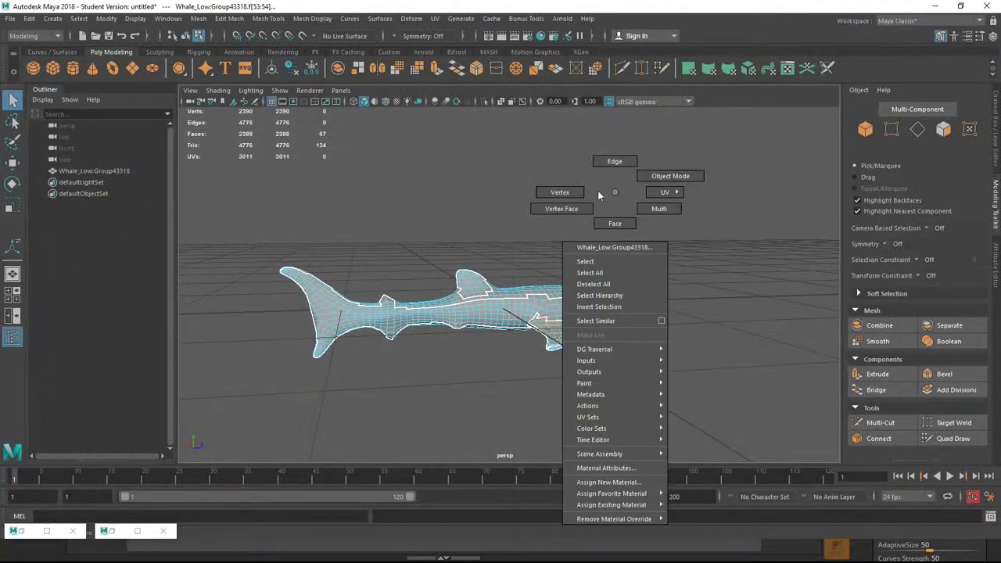
pyautogui.moveTo(608, 192); pyautogui.dragTo(559, 193, button='right')
pyautogui.moveTo(675, 184); pyautogui.dragTo(222, 424)
pyautogui.moveTo(442, 224); pyautogui.dragTo(442, 197, button='right')
pyautogui.moveTo(682, 194); pyautogui.dragTo(182, 462)
# Sew all selected edges together in the UV Editor and minimize the editor.
pyautogui.click(435, 18)
pyautogui.click(444, 38)
pyautogui.moveTo(253, 152); pyautogui.dragTo(297, 176)
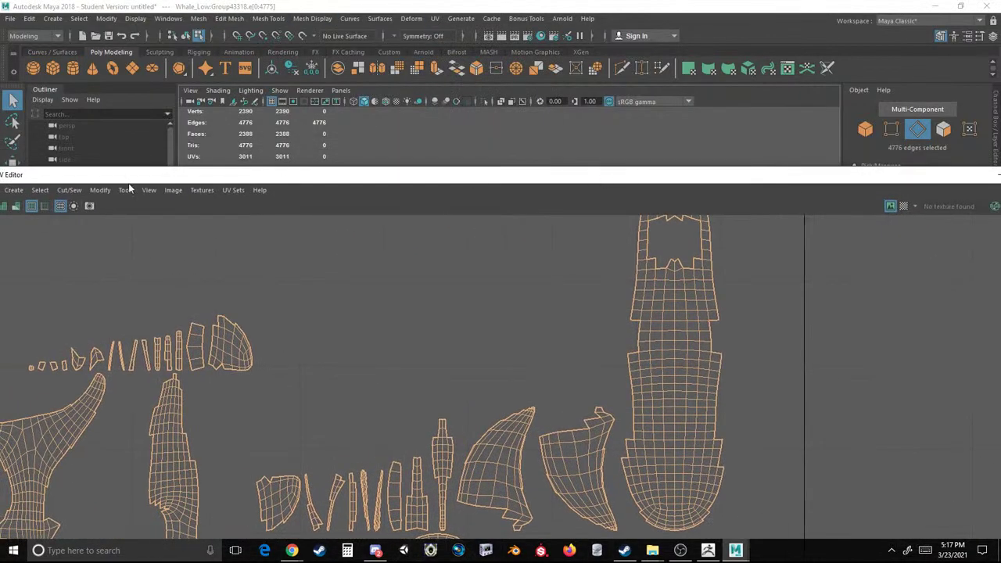
pyautogui.click(69, 190)
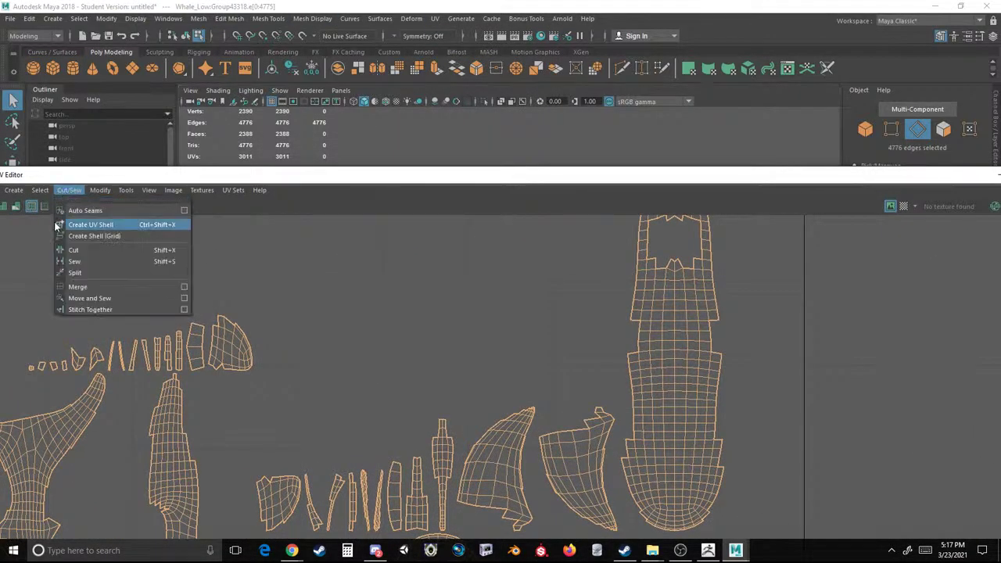
pyautogui.click(75, 261)
pyautogui.moveTo(901, 181); pyautogui.dragTo(766, 165)
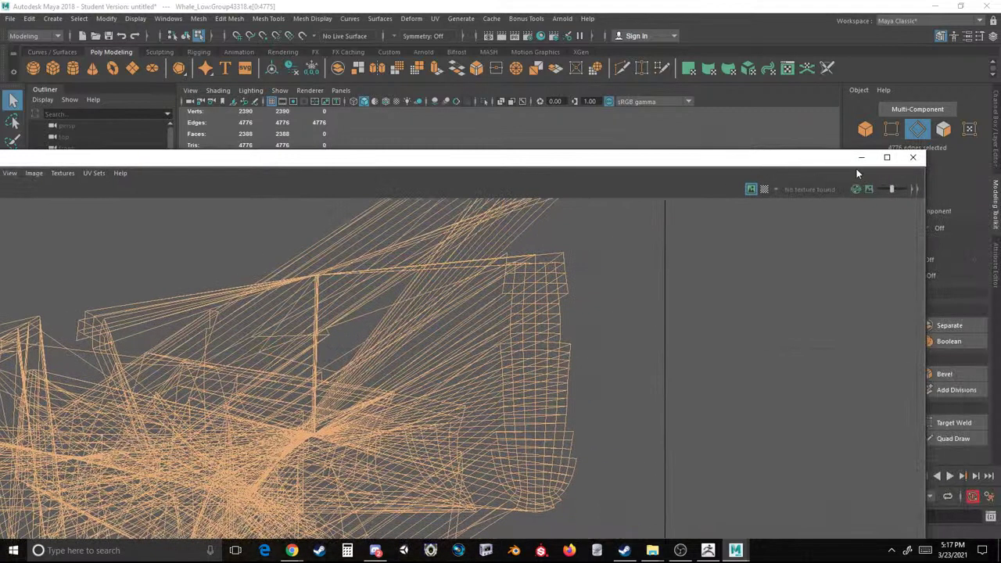
pyautogui.click(865, 159)
# Replace the full edge selection with the edge loop around the base of the pectoral fin.
pyautogui.moveTo(564, 224); pyautogui.dragTo(563, 196, button='right')
pyautogui.scroll(10, 563, 254)
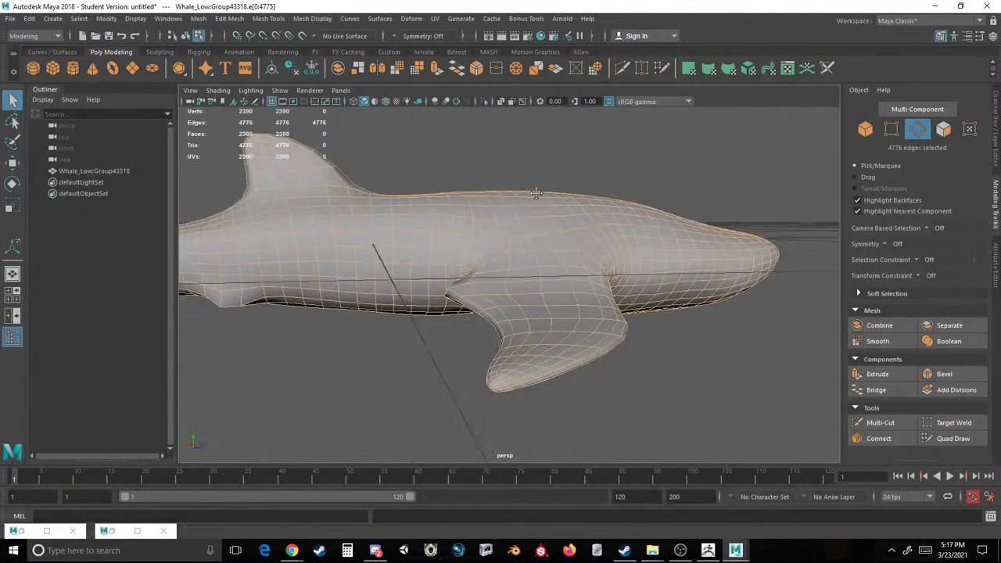
pyautogui.click(498, 279)
pyautogui.keyDown('alt'); pyautogui.moveTo(548, 282); pyautogui.dragTo(573, 250); pyautogui.keyUp('alt')
pyautogui.keyDown('shift'); pyautogui.doubleClick(472, 274); pyautogui.keyUp('shift')
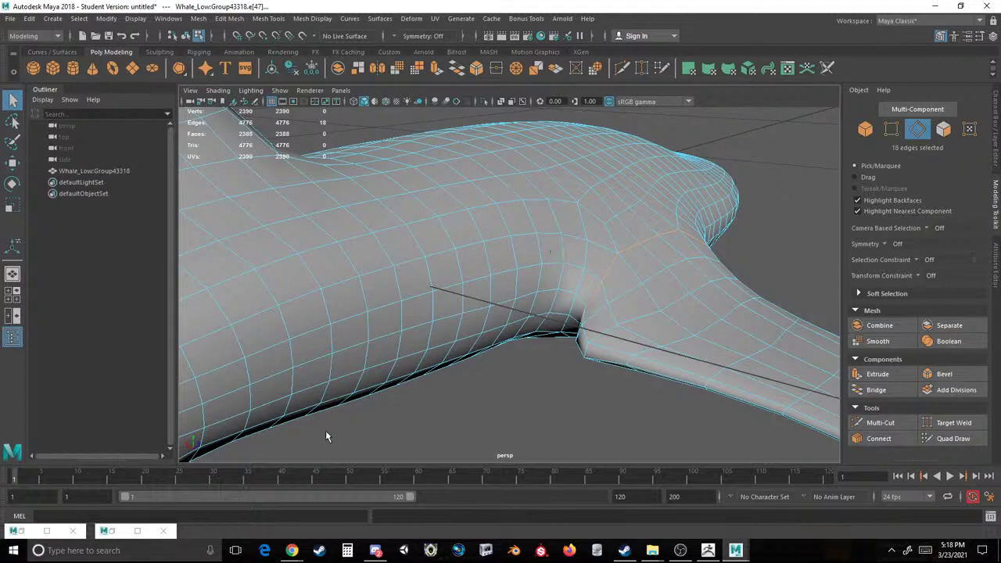
# Switch to Chrome and search images for "taxidermy pelt".
pyautogui.moveTo(291, 550)
pyautogui.click(353, 500)
pyautogui.tripleClick(186, 83)
pyautogui.write('taxidermy')
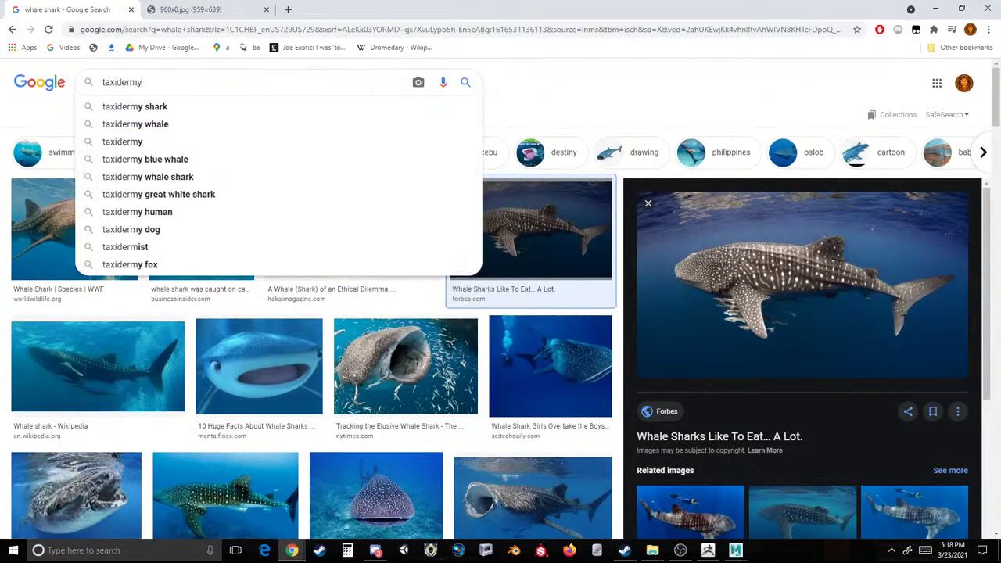
pyautogui.write(' pelt')
pyautogui.press('Return')
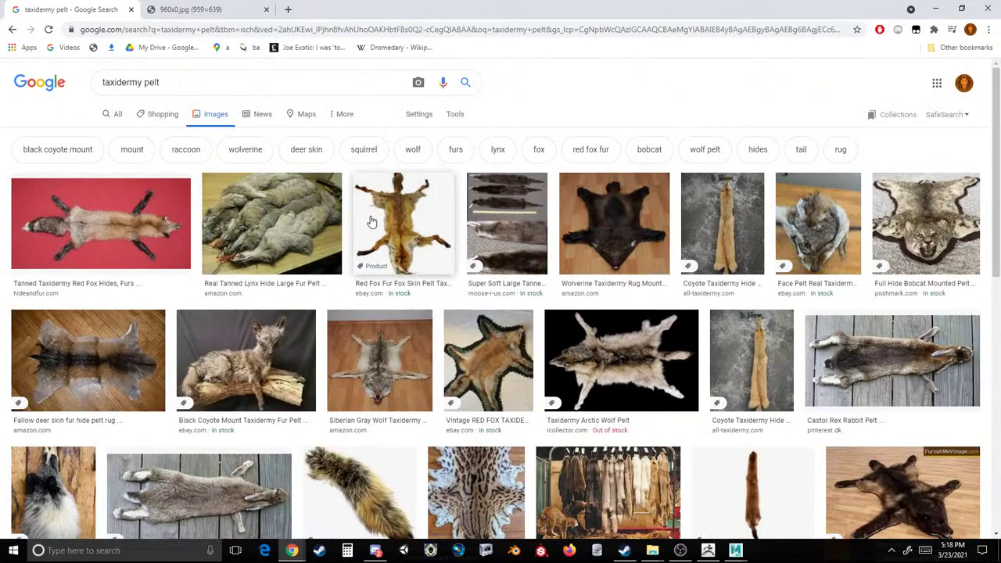
# View the red fox, bobcat and wolverine pelt pictures to see how the hides are cut and laid flat.
pyautogui.click(374, 241)
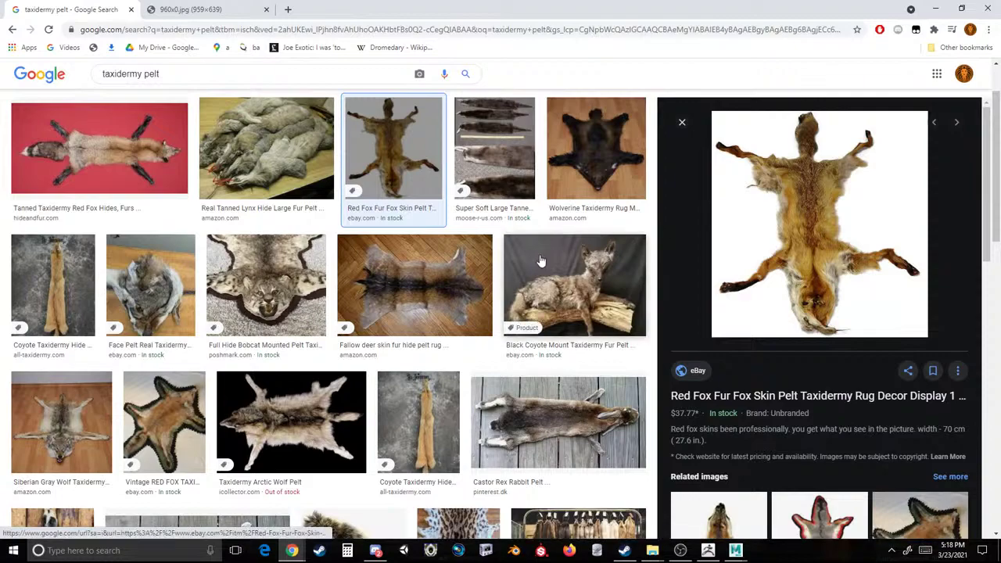
pyautogui.click(282, 270)
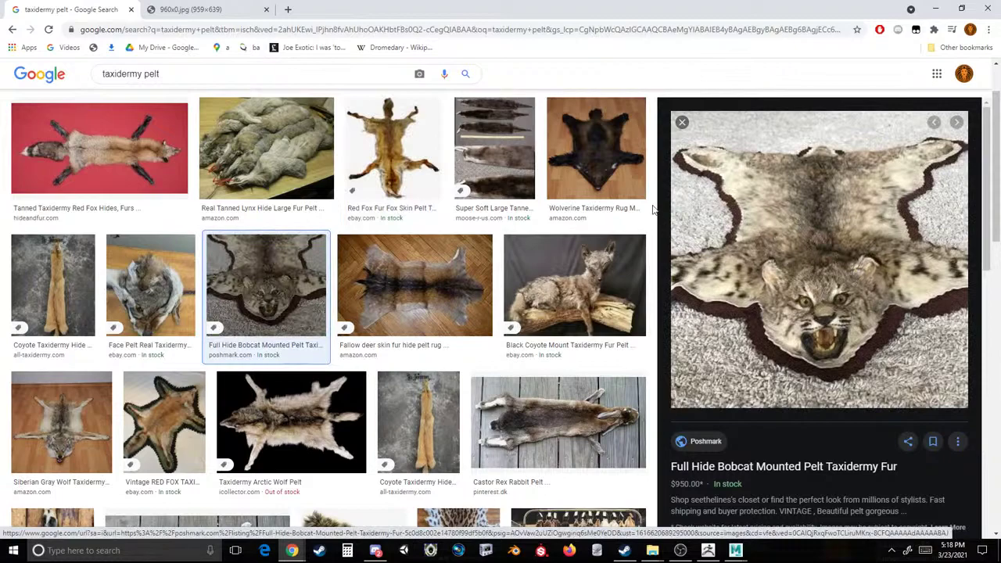
pyautogui.click(599, 152)
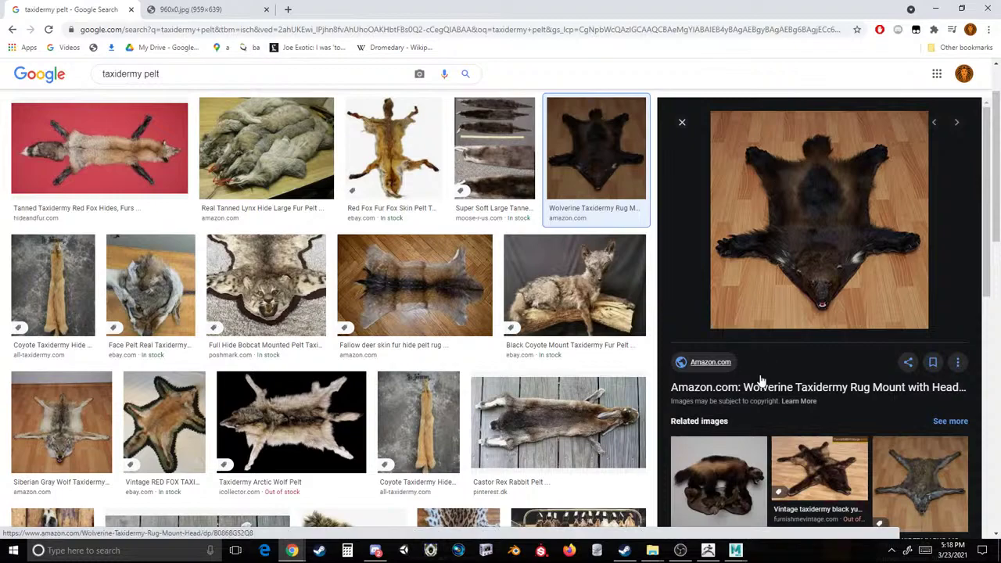
# Switch to File Explorer, search the New Volume (D:) drive for "shark", and open the Shark mod folder.
pyautogui.moveTo(652, 550)
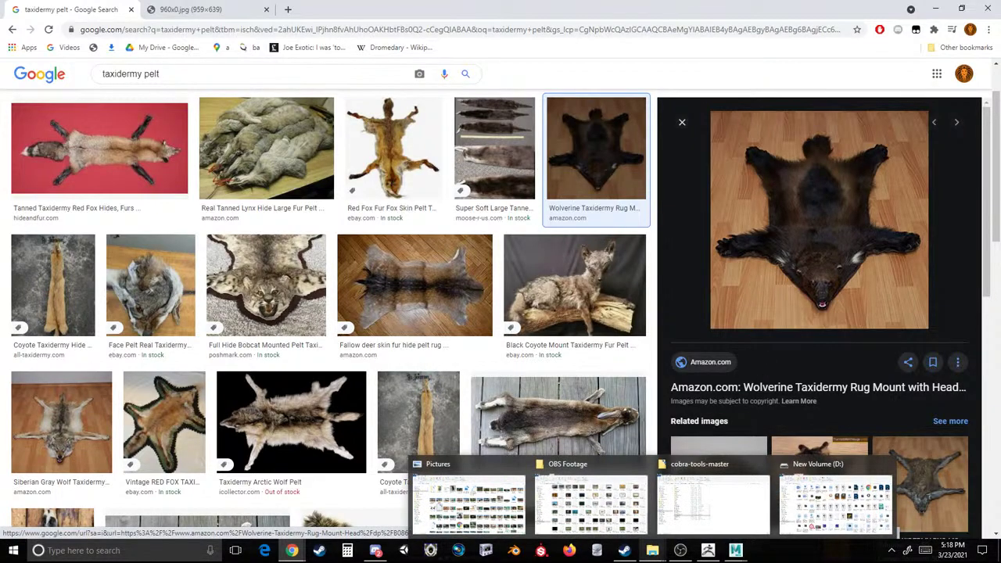
pyautogui.click(866, 495)
pyautogui.click(851, 88)
pyautogui.write('shark')
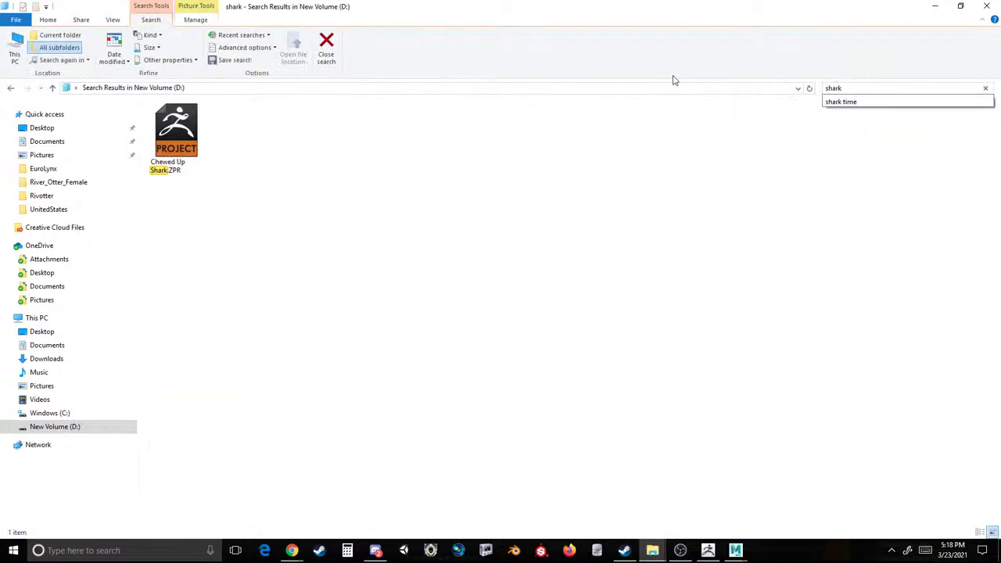
pyautogui.doubleClick(171, 140)
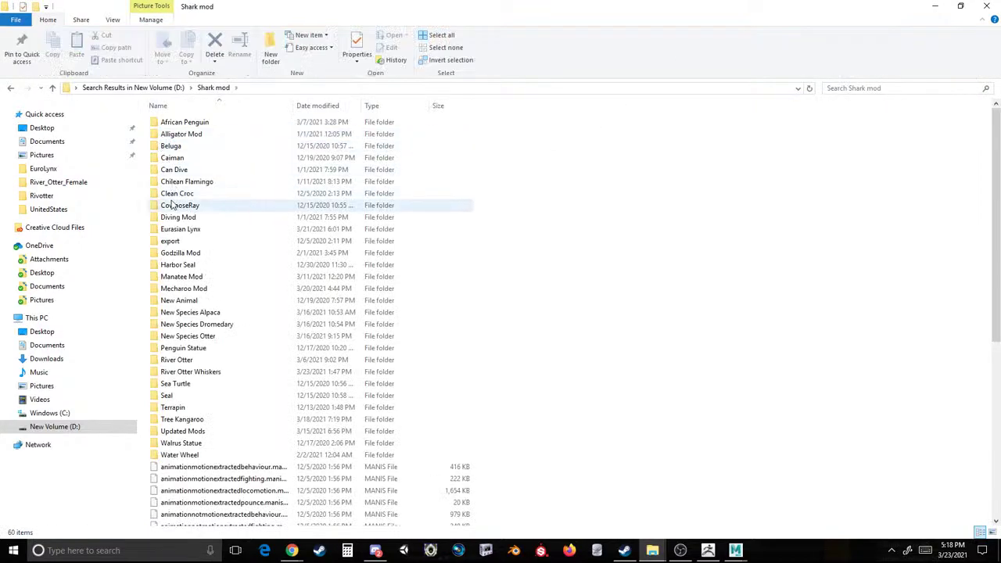
# Check the Textures folder inside the Eurasian Lynx mod folder for texture maps and return to the Shark mod folder.
pyautogui.click(180, 230)
pyautogui.doubleClick(181, 229)
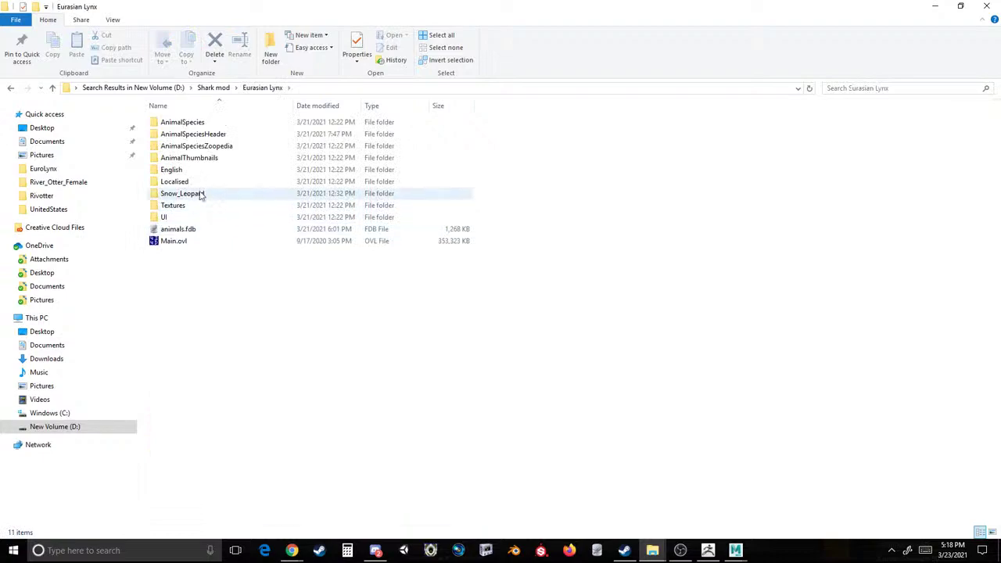
pyautogui.doubleClick(175, 206)
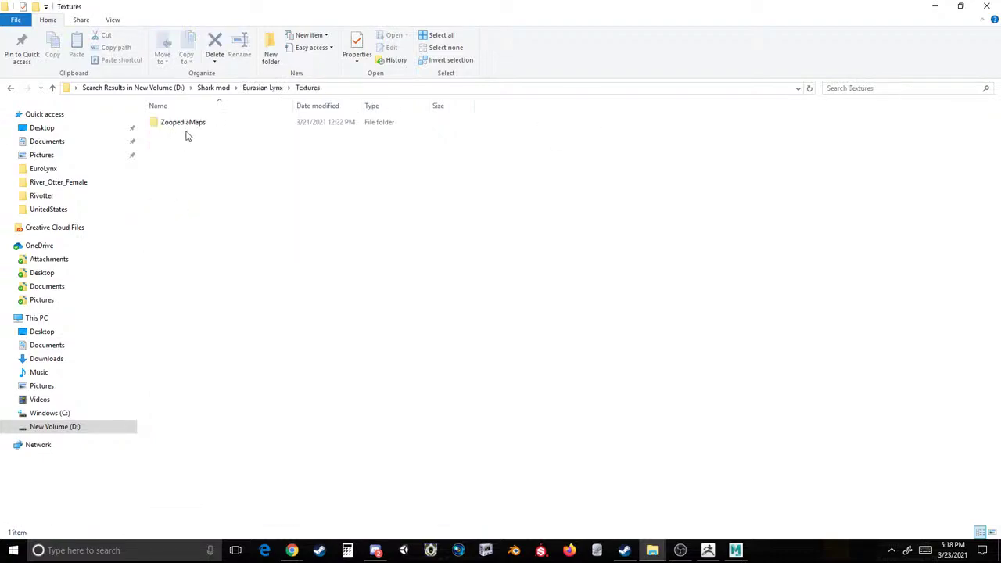
pyautogui.doubleClick(17, 89)
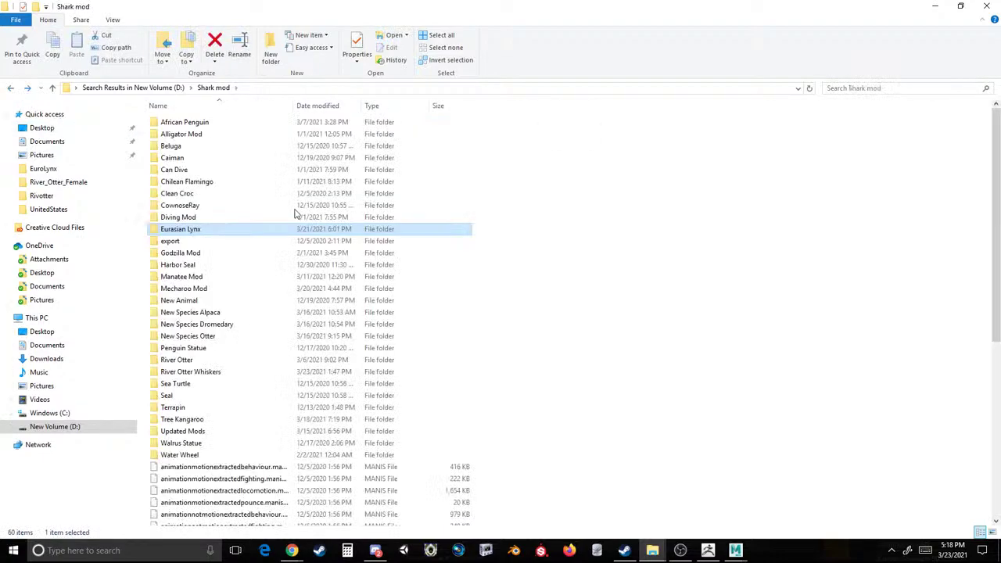
# View the koala_male_fur.palbinobasecolourandmasktexture.PNG texture in the Tree Kangaroo mod's Male folder and close it.
pyautogui.doubleClick(215, 420)
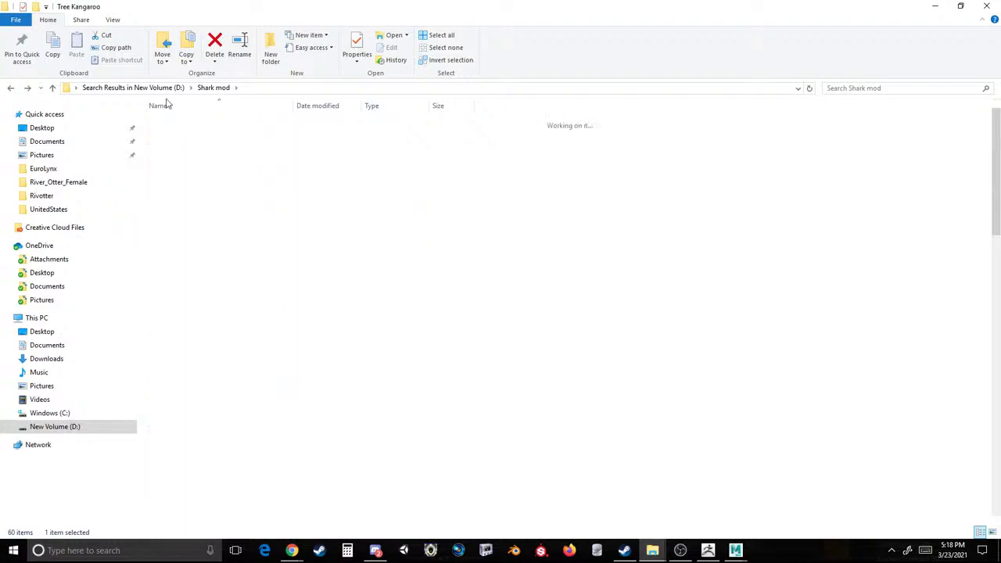
pyautogui.doubleClick(280, 137)
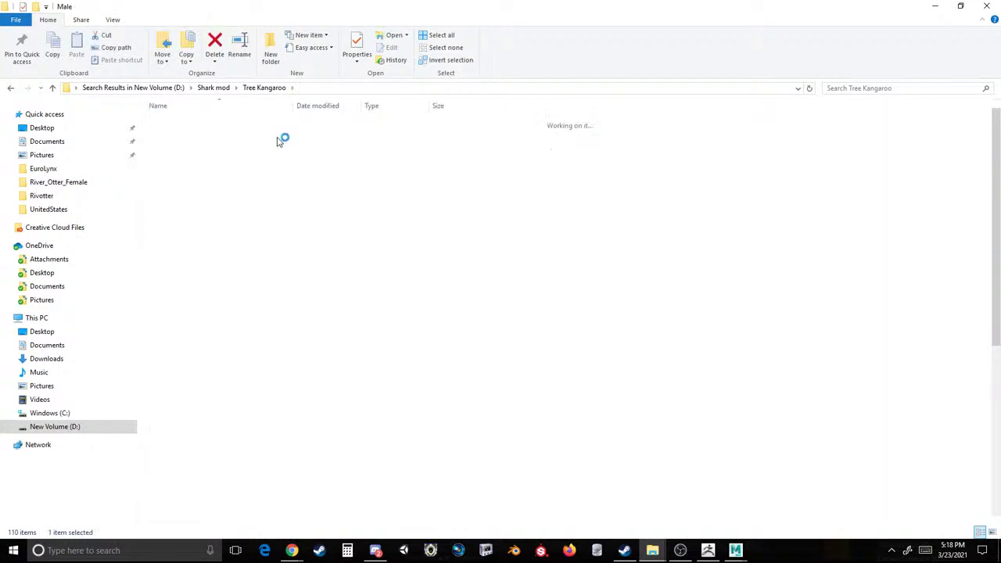
pyautogui.click(168, 317)
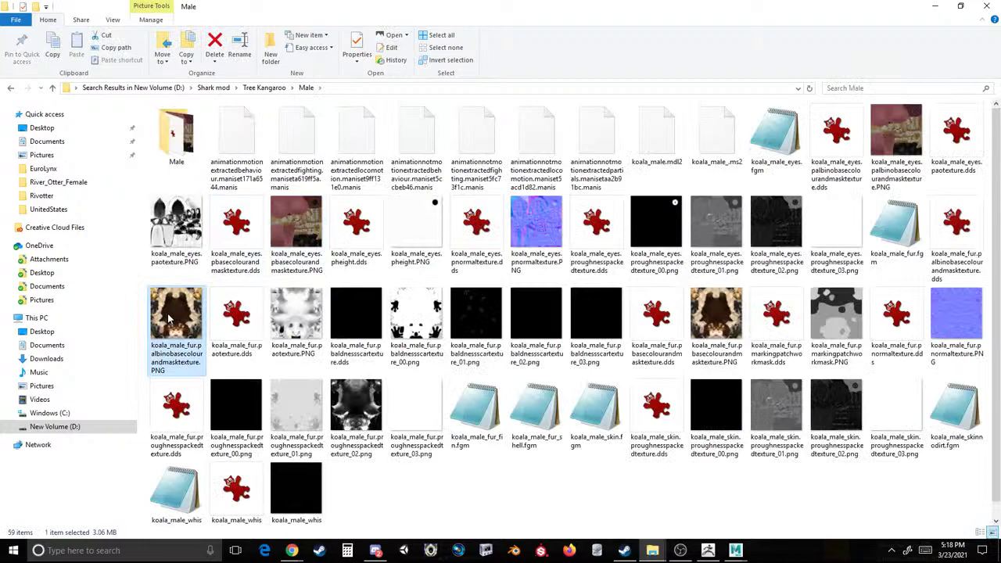
pyautogui.doubleClick(168, 317)
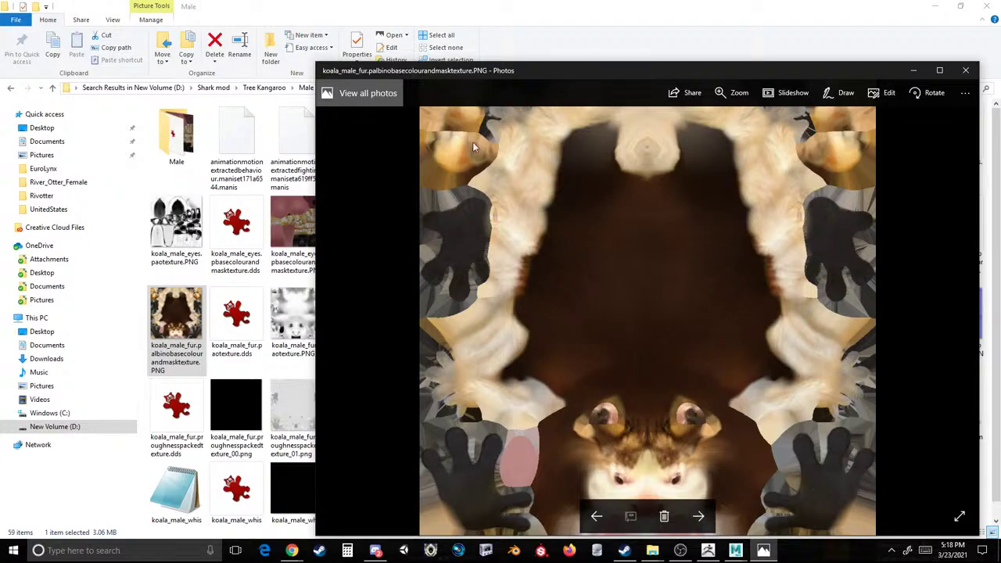
pyautogui.click(965, 70)
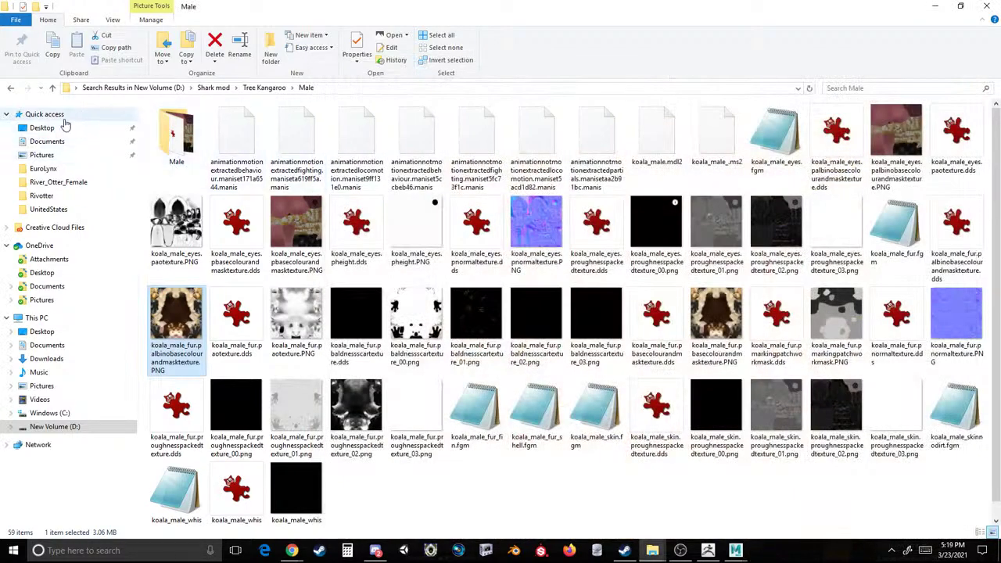
# View the giant_otter_male_fur.pbasecolourandmasktexture.PNG texture in the River Otter mod folder and close it.
pyautogui.click(17, 88)
pyautogui.click(17, 88)
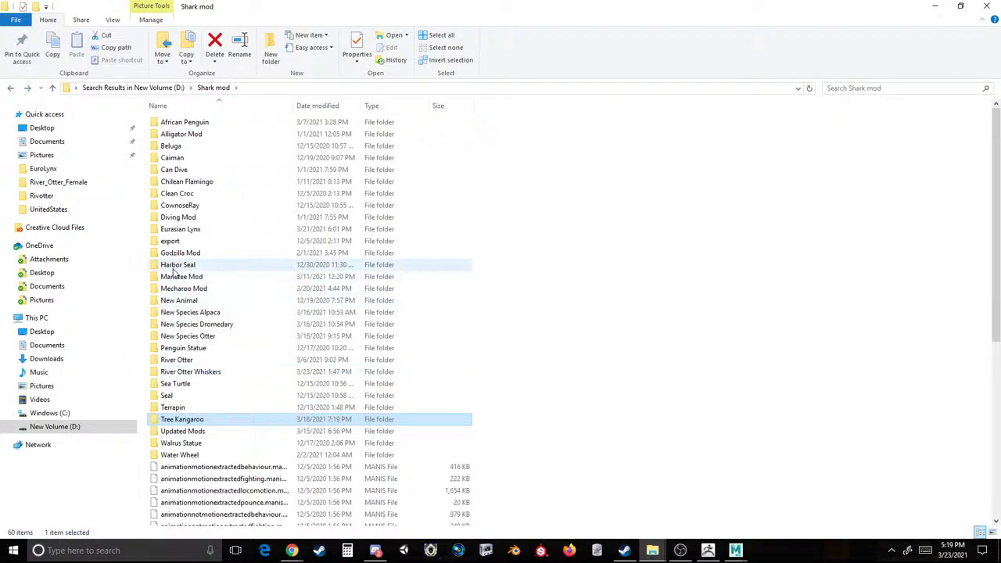
pyautogui.doubleClick(196, 359)
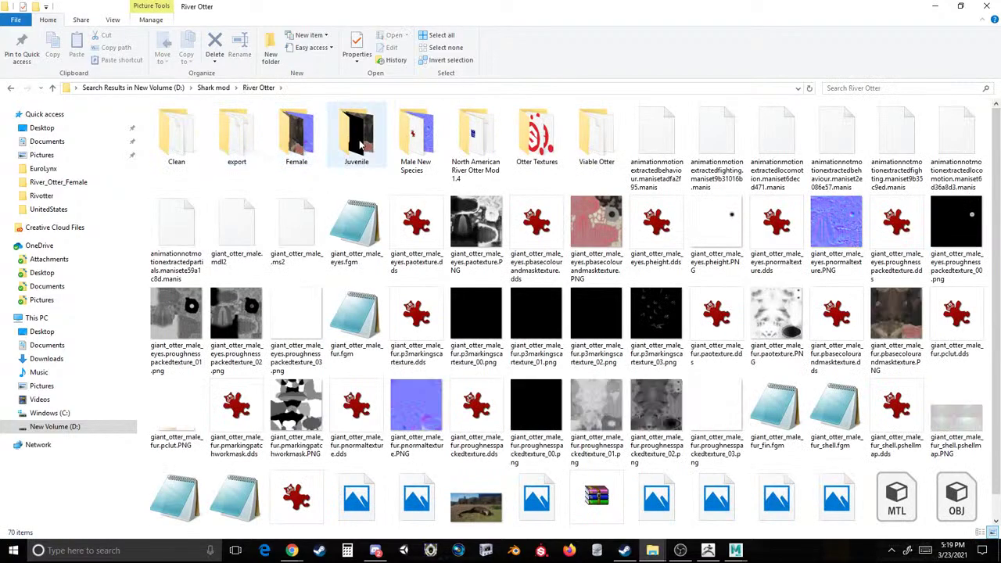
pyautogui.doubleClick(876, 313)
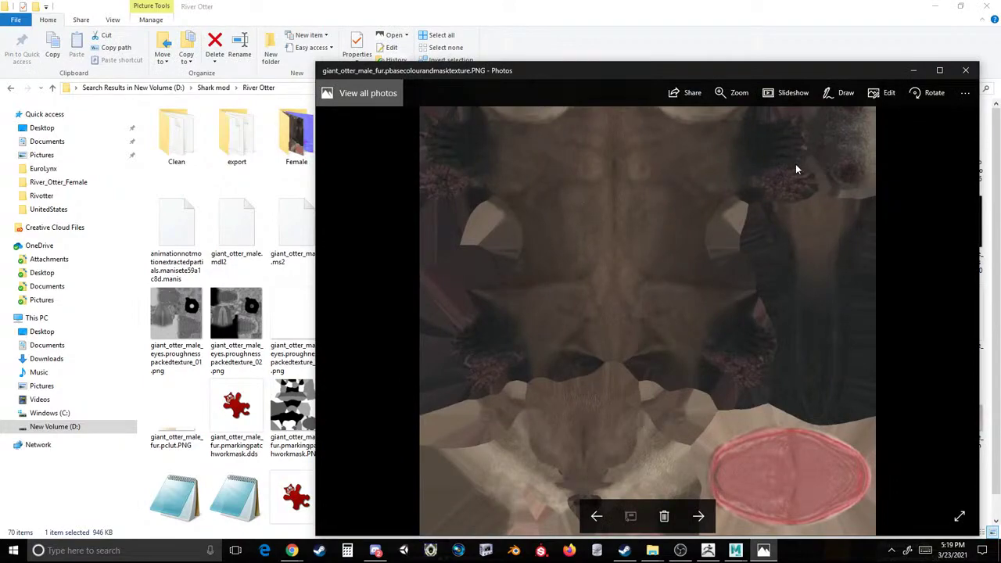
pyautogui.click(965, 70)
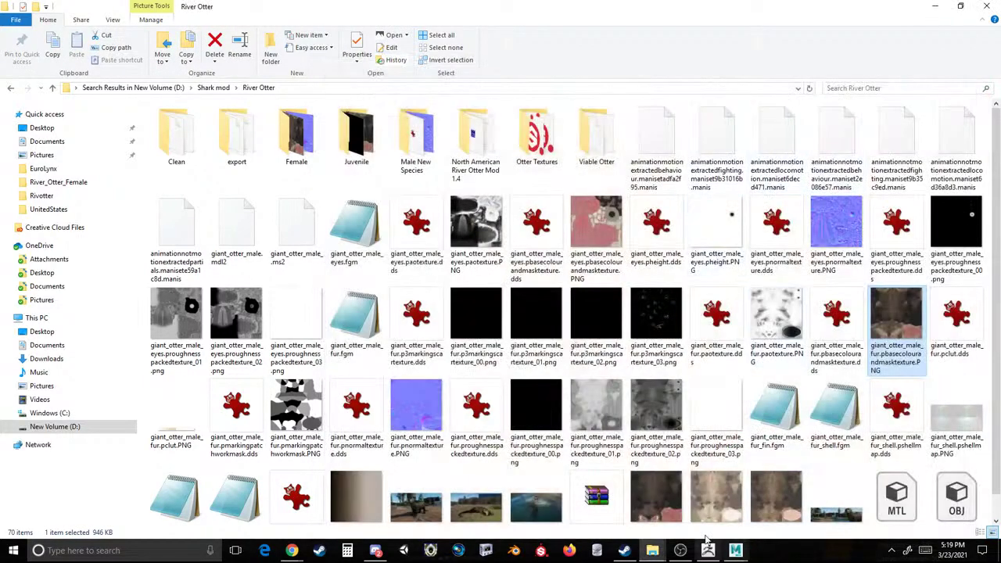
# Switch to Maya and open the UV Editor for the whale mesh.
pyautogui.moveTo(736, 550)
pyautogui.click(837, 509)
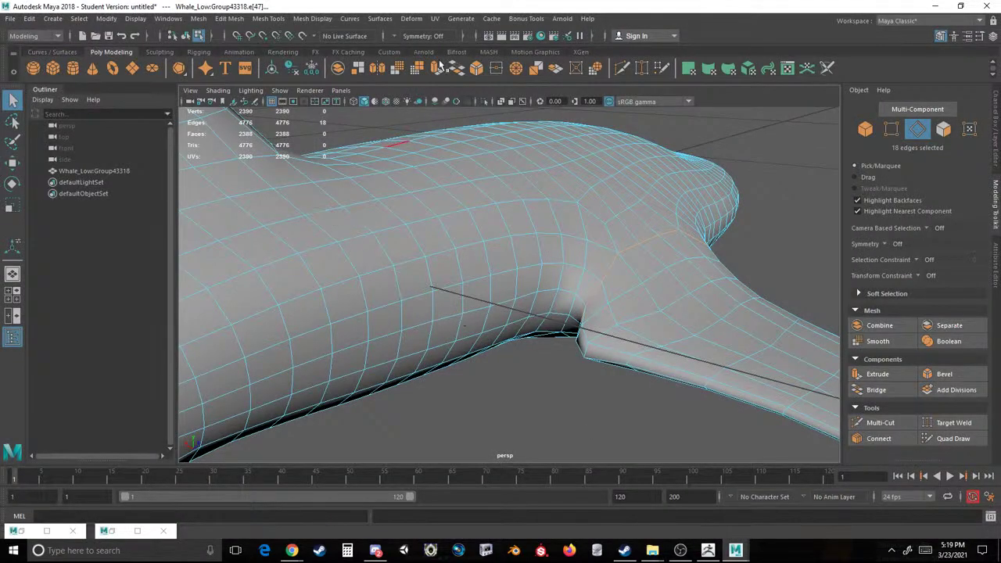
pyautogui.click(435, 18)
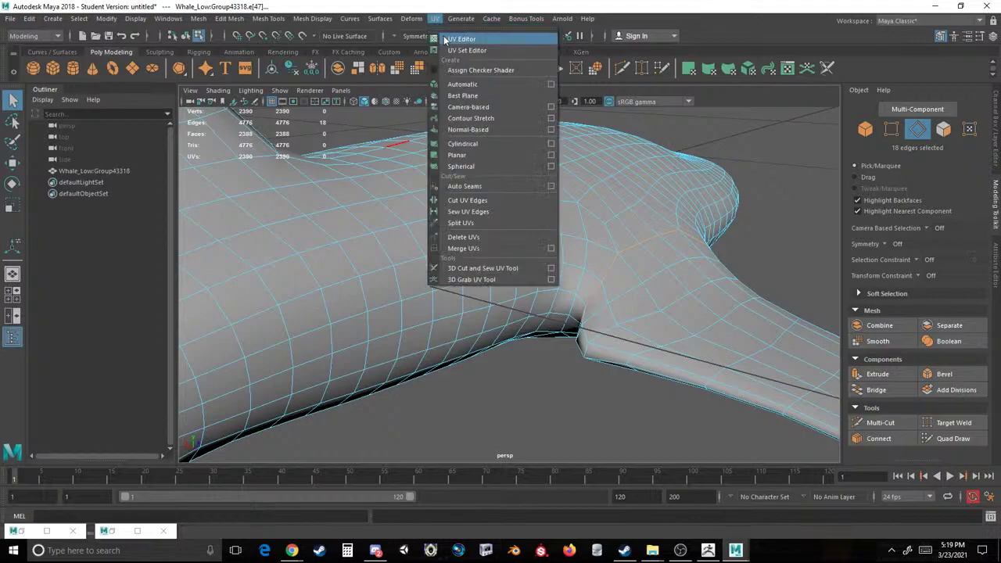
pyautogui.click(452, 37)
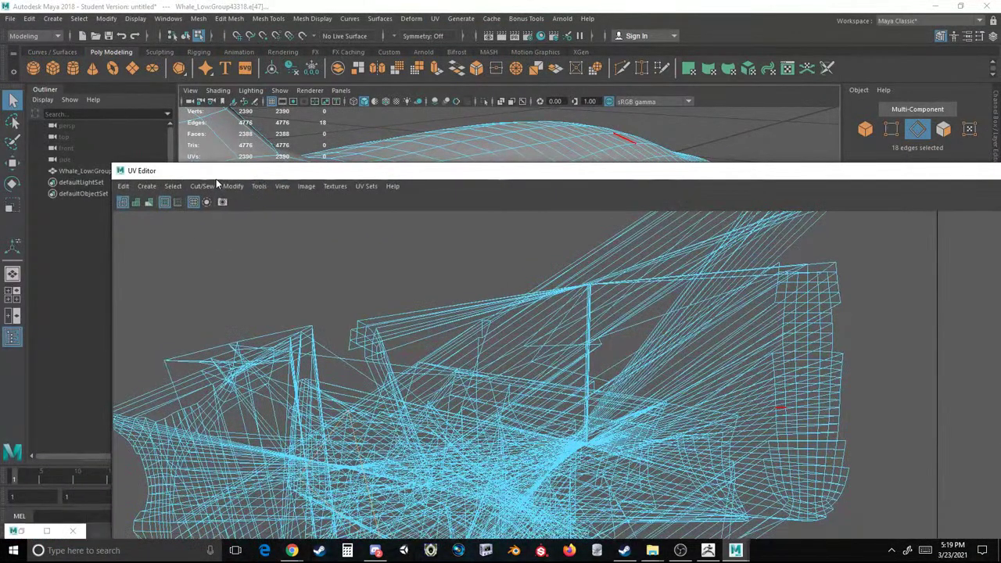
# Cut the UVs along the selected edge loop around the base of the pectoral fin and minimize the UV Editor.
pyautogui.click(213, 186)
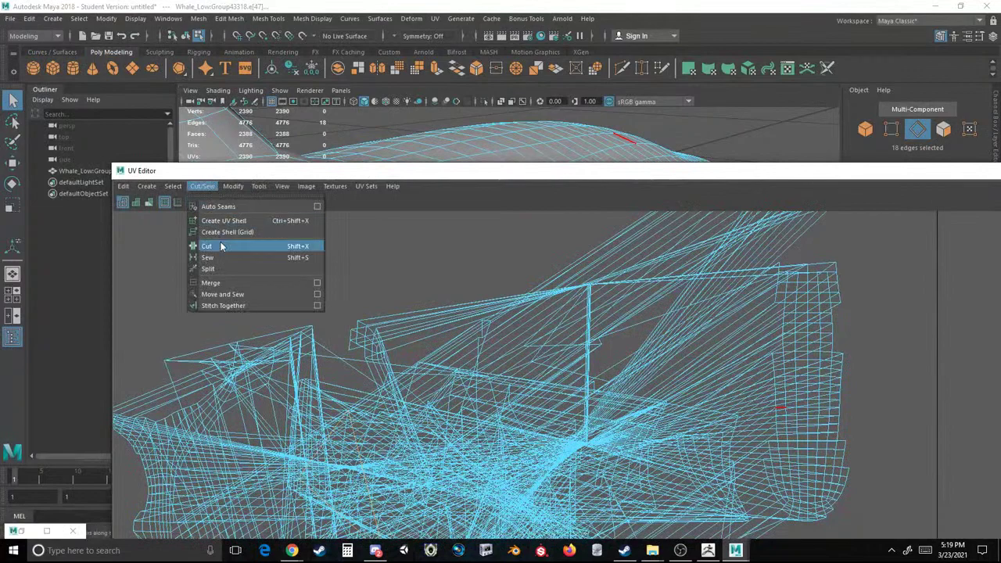
pyautogui.click(219, 242)
pyautogui.moveTo(911, 173); pyautogui.dragTo(752, 160)
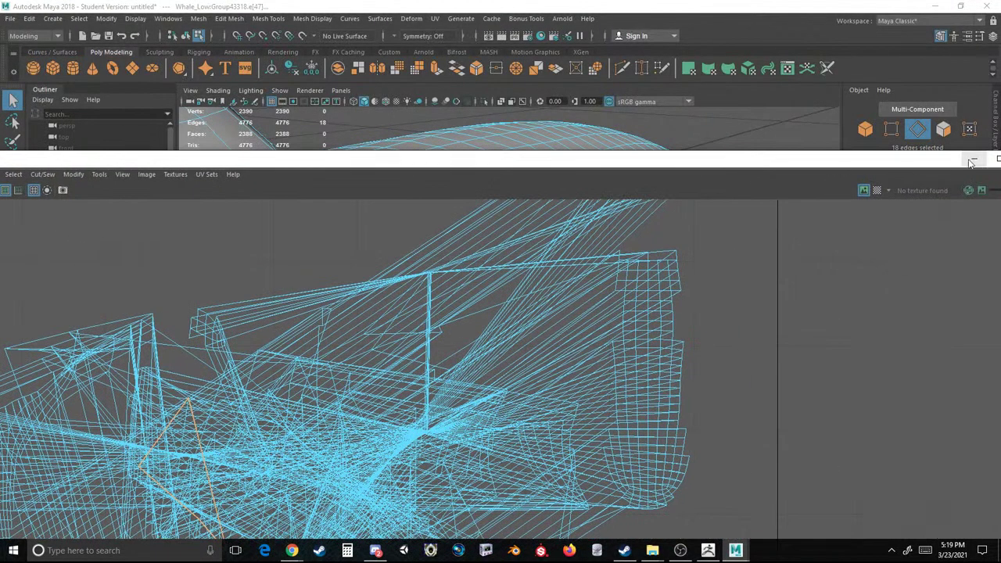
pyautogui.click(972, 160)
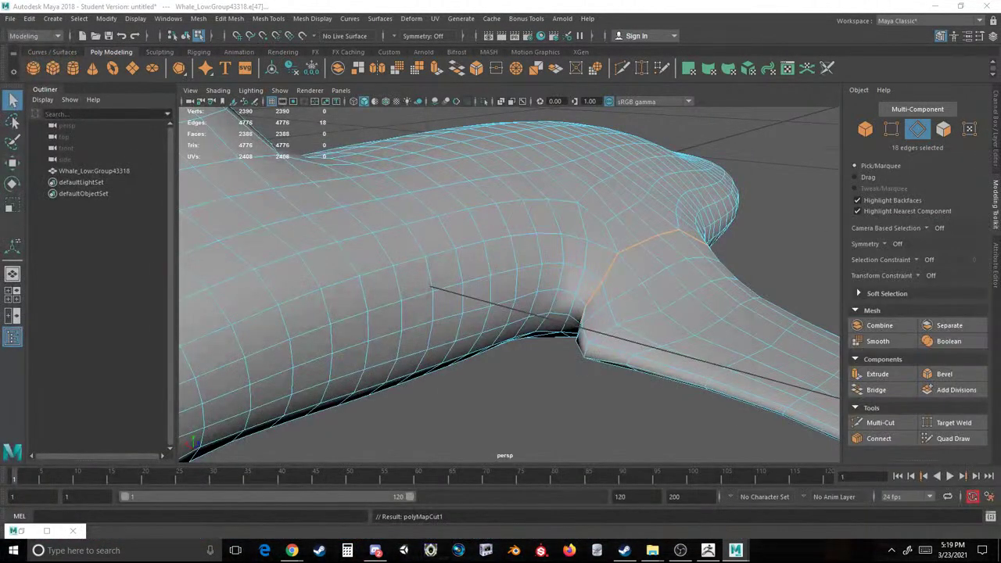
# Select the edge loop running lengthwise along the same pectoral fin and cut its UVs.
pyautogui.keyDown('alt'); pyautogui.moveTo(608, 271); pyautogui.dragTo(649, 282); pyautogui.keyUp('alt')
pyautogui.keyDown('alt'); pyautogui.moveTo(723, 277); pyautogui.dragTo(535, 295); pyautogui.keyUp('alt')
pyautogui.keyDown('alt'); pyautogui.moveTo(452, 351); pyautogui.dragTo(468, 315); pyautogui.keyUp('alt')
pyautogui.click(446, 351)
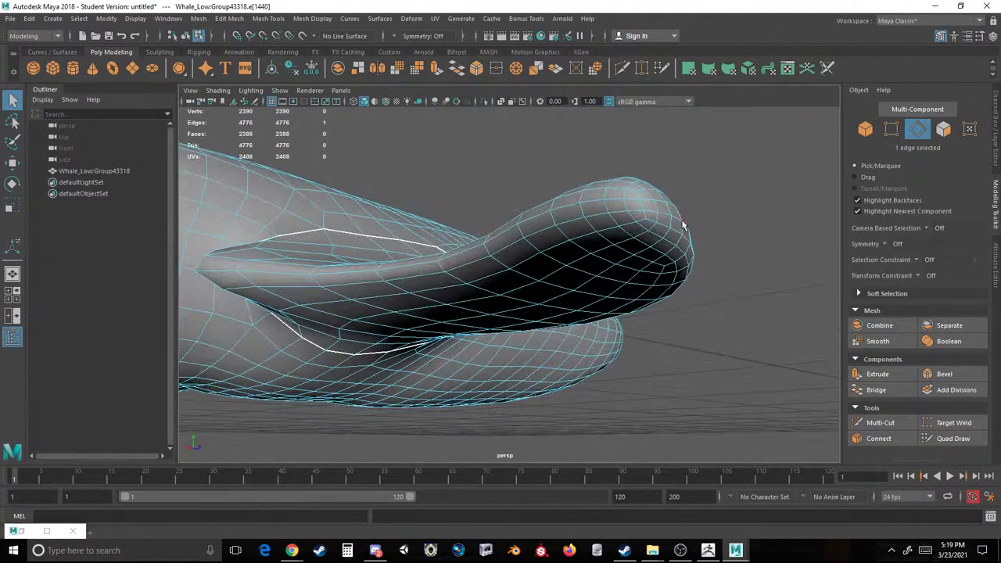
pyautogui.keyDown('alt'); pyautogui.moveTo(683, 225); pyautogui.dragTo(675, 220); pyautogui.keyUp('alt')
pyautogui.click(552, 177)
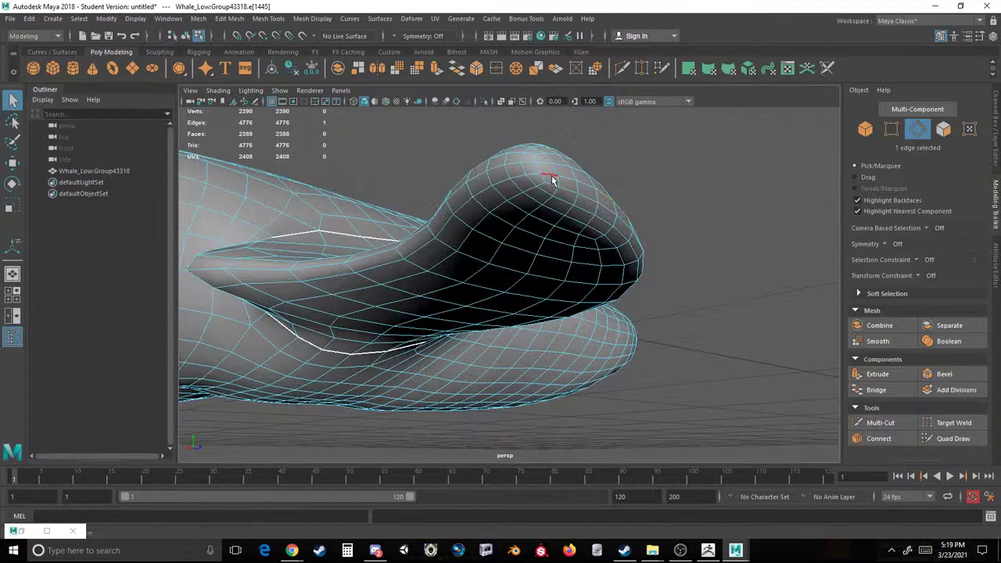
pyautogui.keyDown('alt'); pyautogui.moveTo(304, 284); pyautogui.dragTo(364, 259); pyautogui.keyUp('alt')
pyautogui.doubleClick(410, 181)
pyautogui.keyDown('alt'); pyautogui.moveTo(412, 183); pyautogui.dragTo(315, 210); pyautogui.keyUp('alt')
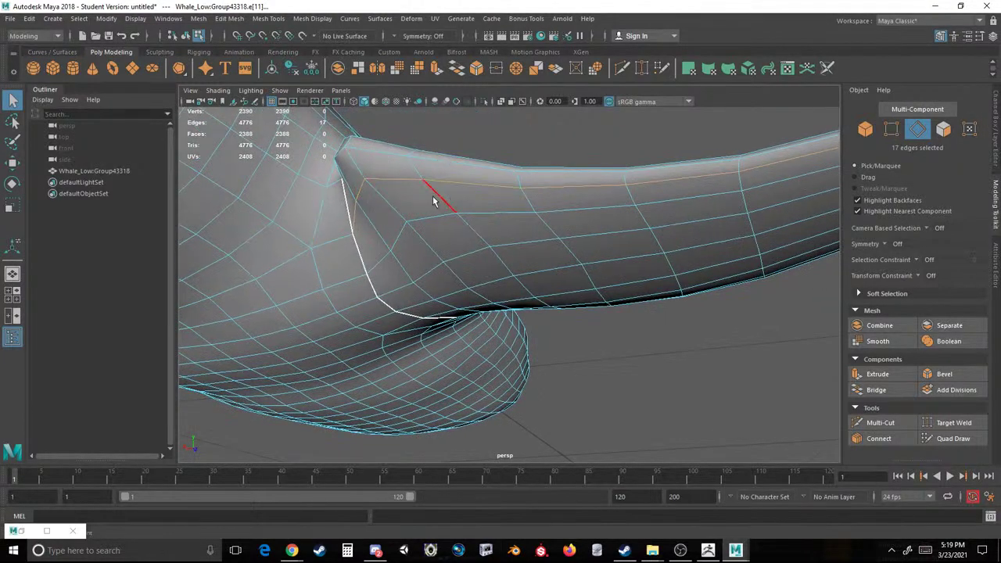
pyautogui.hotkey('shift', 'x')
# Select the full ring of edges around the whale's mouth opening and cut the UVs along it.
pyautogui.scroll(-8, 677, 208)
pyautogui.keyDown('alt'); pyautogui.moveTo(579, 183); pyautogui.dragTo(479, 219); pyautogui.keyUp('alt')
pyautogui.keyDown('alt'); pyautogui.moveTo(538, 242); pyautogui.dragTo(596, 284, button='middle'); pyautogui.keyUp('alt')
pyautogui.keyDown('alt'); pyautogui.moveTo(595, 284); pyautogui.dragTo(468, 200); pyautogui.keyUp('alt')
pyautogui.keyDown('alt'); pyautogui.moveTo(608, 219); pyautogui.dragTo(532, 200); pyautogui.keyUp('alt')
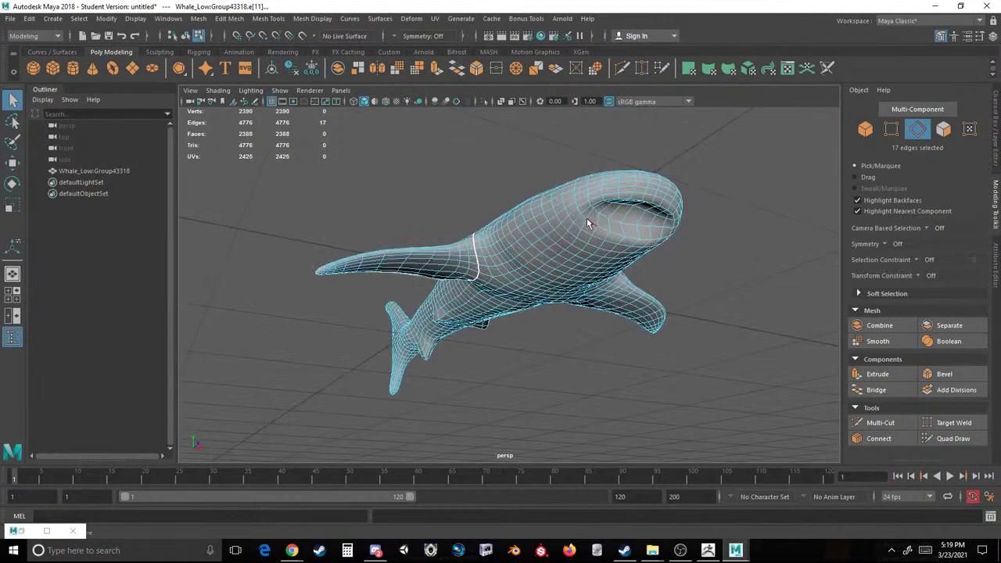
pyautogui.scroll(5, 586, 218)
pyautogui.keyDown('alt'); pyautogui.moveTo(587, 218); pyautogui.dragTo(563, 264, button='middle'); pyautogui.keyUp('alt')
pyautogui.scroll(2, 591, 258)
pyautogui.keyDown('alt'); pyautogui.moveTo(591, 258); pyautogui.dragTo(503, 203); pyautogui.keyUp('alt')
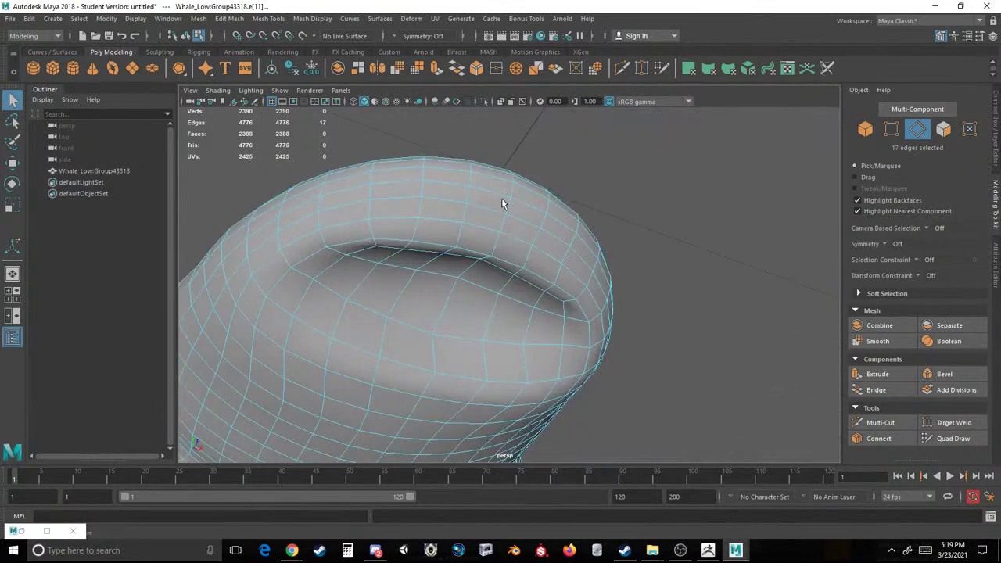
pyautogui.click(471, 253)
pyautogui.click(415, 366)
pyautogui.click(442, 249)
pyautogui.doubleClick(477, 251)
pyautogui.click(395, 240)
pyautogui.keyDown('shift'); pyautogui.click(353, 241); pyautogui.keyUp('shift')
pyautogui.keyDown('alt'); pyautogui.moveTo(382, 322); pyautogui.dragTo(340, 411); pyautogui.keyUp('alt')
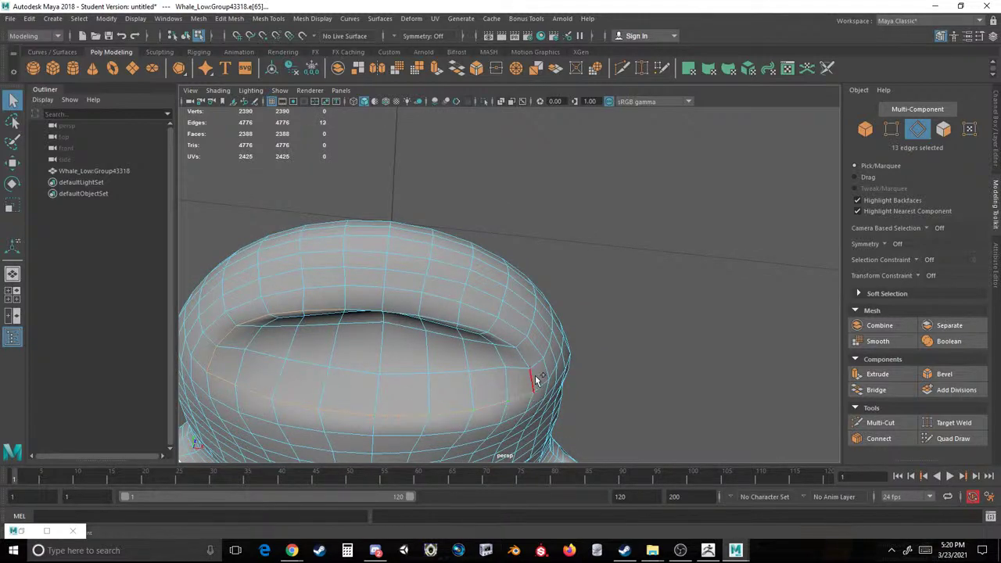
pyautogui.keyDown('shift'); pyautogui.click(465, 330); pyautogui.keyUp('shift')
pyautogui.keyDown('shift'); pyautogui.click(393, 313); pyautogui.keyUp('shift')
pyautogui.keyDown('shift'); pyautogui.click(467, 331); pyautogui.keyUp('shift')
pyautogui.keyDown('alt'); pyautogui.moveTo(476, 347); pyautogui.dragTo(503, 328); pyautogui.keyUp('alt')
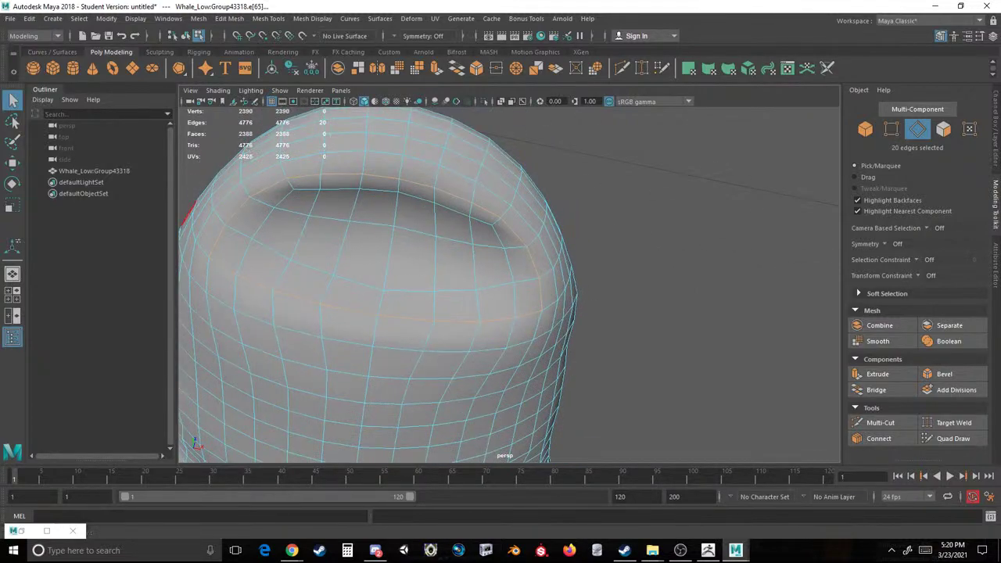
pyautogui.hotkey('shift', 'x')
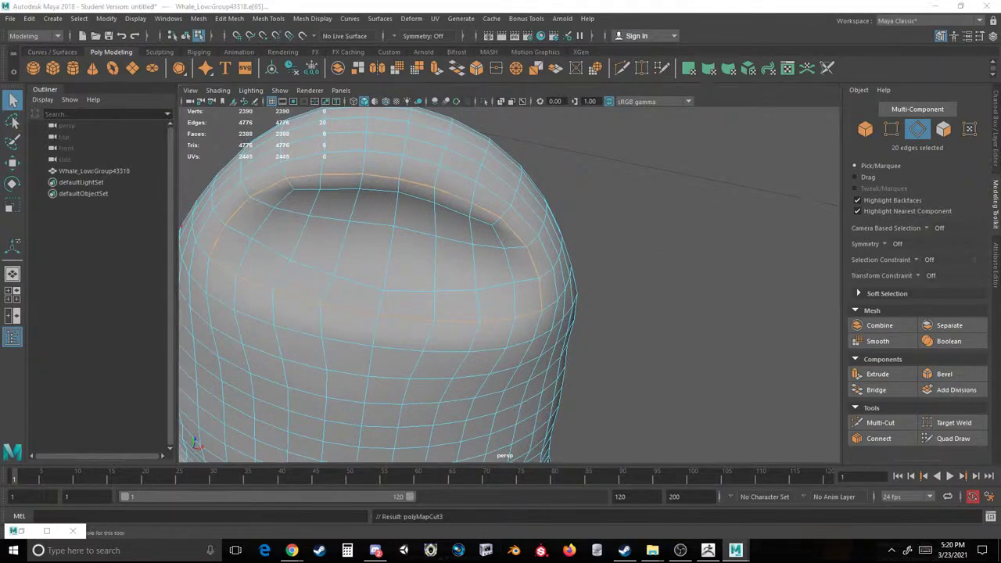
# Undo the mouth and fin UV cuts, going back to the edge loop selected around the pectoral fin's base.
pyautogui.scroll(-8, 205, 254)
pyautogui.keyDown('alt'); pyautogui.moveTo(504, 334); pyautogui.dragTo(536, 270); pyautogui.keyUp('alt')
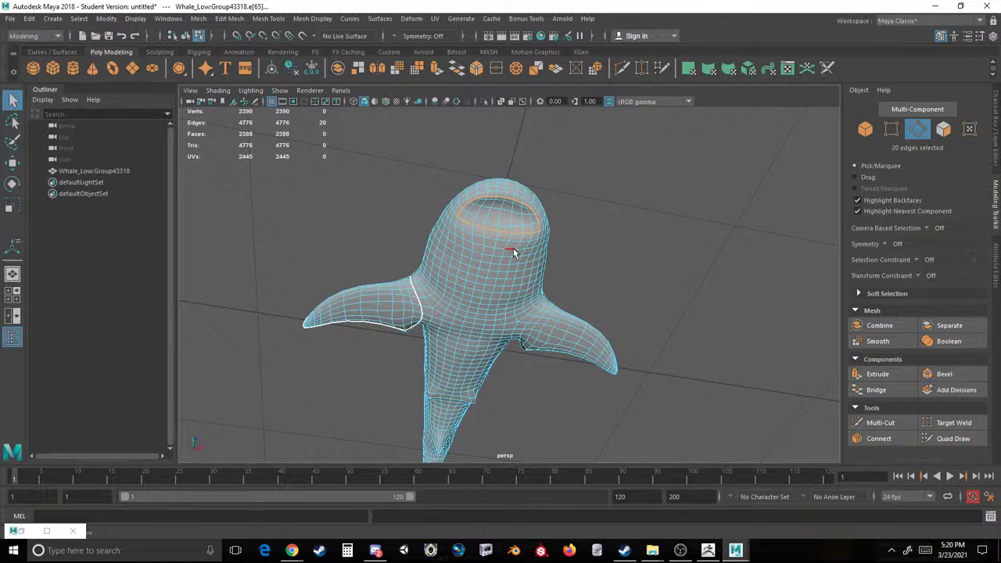
pyautogui.keyDown('shift'); pyautogui.click(517, 245); pyautogui.keyUp('shift')
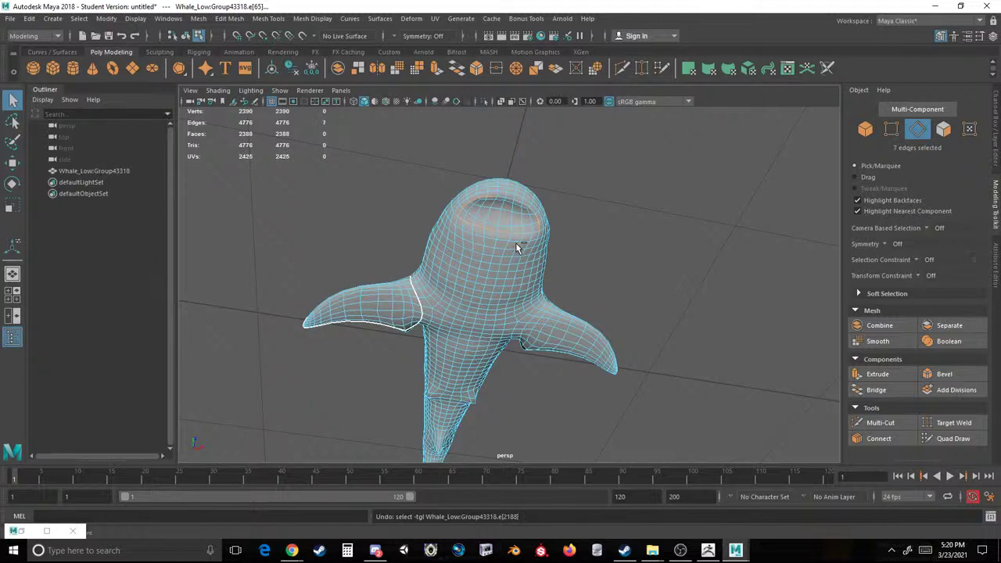
pyautogui.hotkey('ctrl', 'z')
pyautogui.hotkey('ctrl', 'z')
pyautogui.hotkey('ctrl', 'z')
pyautogui.hotkey('ctrl', 'z')
pyautogui.hotkey('ctrl', 'z')
pyautogui.hotkey('ctrl', 'z')
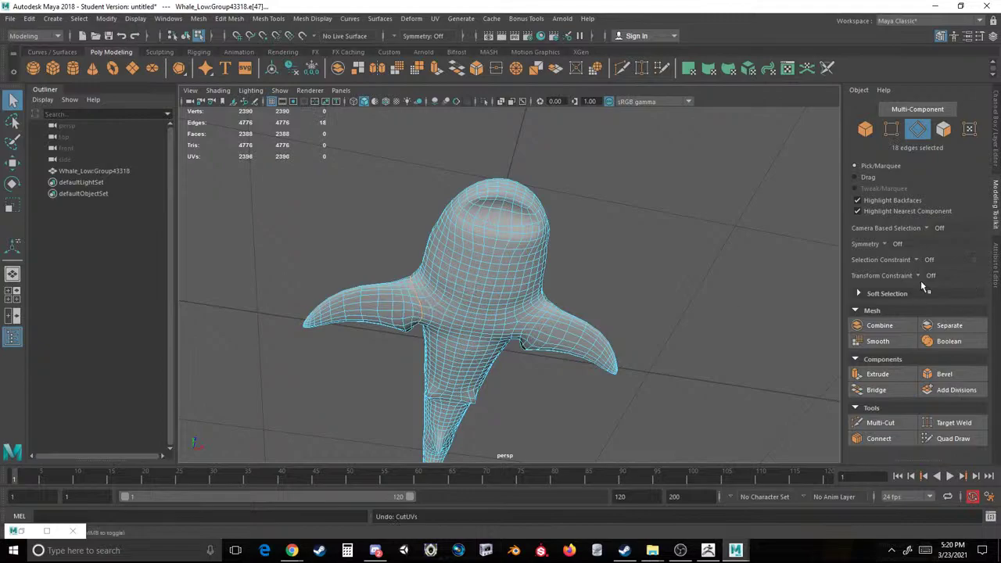
# Turn on Object X symmetry, add the lengthwise edge loop on both pectoral fins to the base loops, and cut the UVs.
pyautogui.click(896, 244)
pyautogui.click(894, 259)
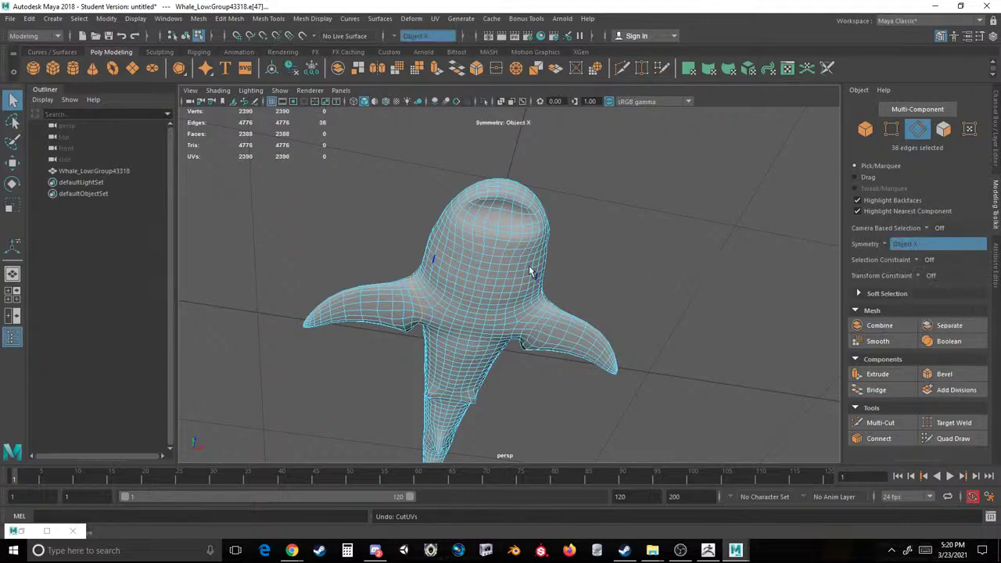
pyautogui.keyDown('alt'); pyautogui.moveTo(635, 306); pyautogui.dragTo(777, 313); pyautogui.keyUp('alt')
pyautogui.scroll(5, 654, 254)
pyautogui.keyDown('alt'); pyautogui.moveTo(655, 255); pyautogui.dragTo(718, 272); pyautogui.keyUp('alt')
pyautogui.keyDown('shift'); pyautogui.click(645, 238); pyautogui.keyUp('shift')
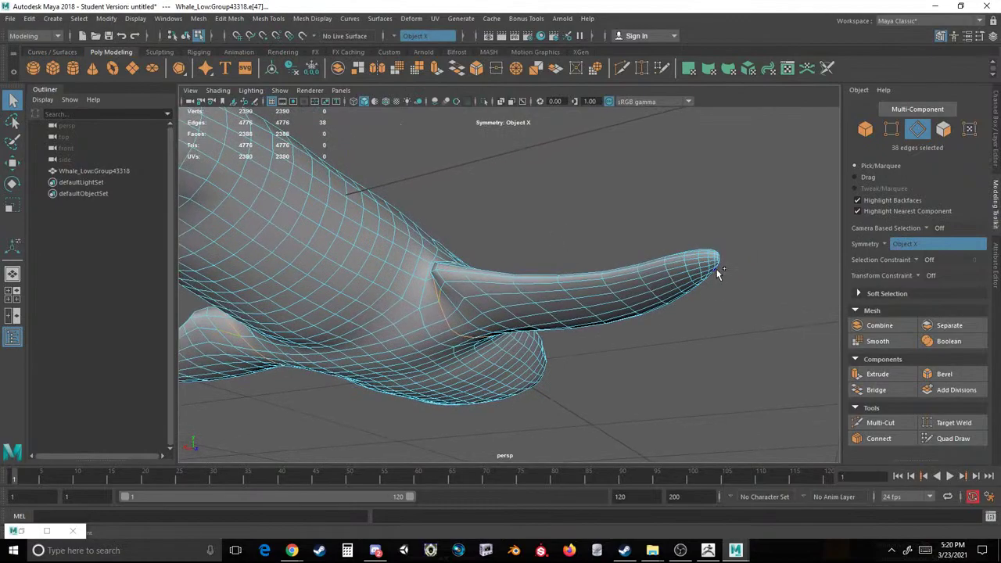
pyautogui.click(742, 549)
pyautogui.click(759, 523)
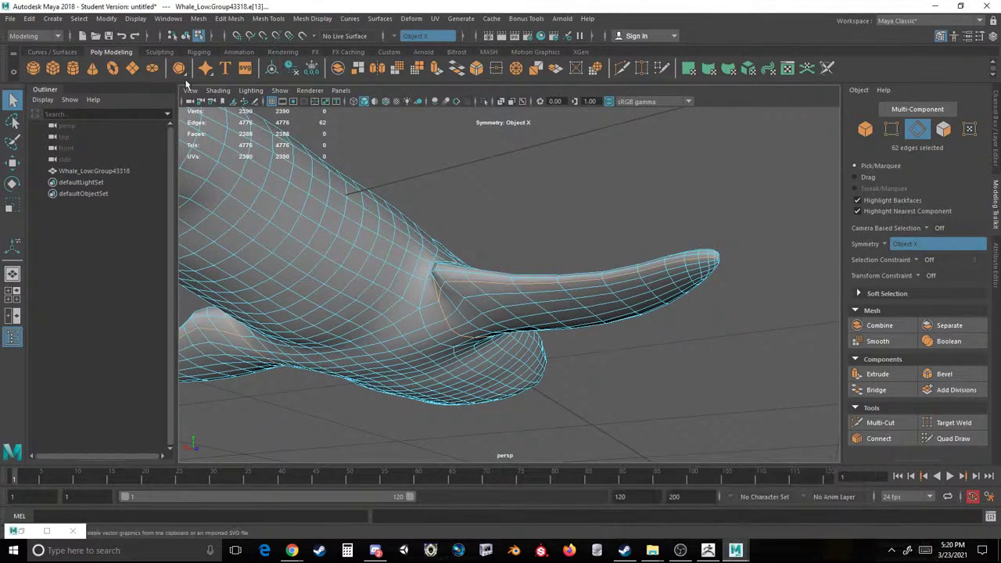
pyautogui.hotkey('shift', 'x')
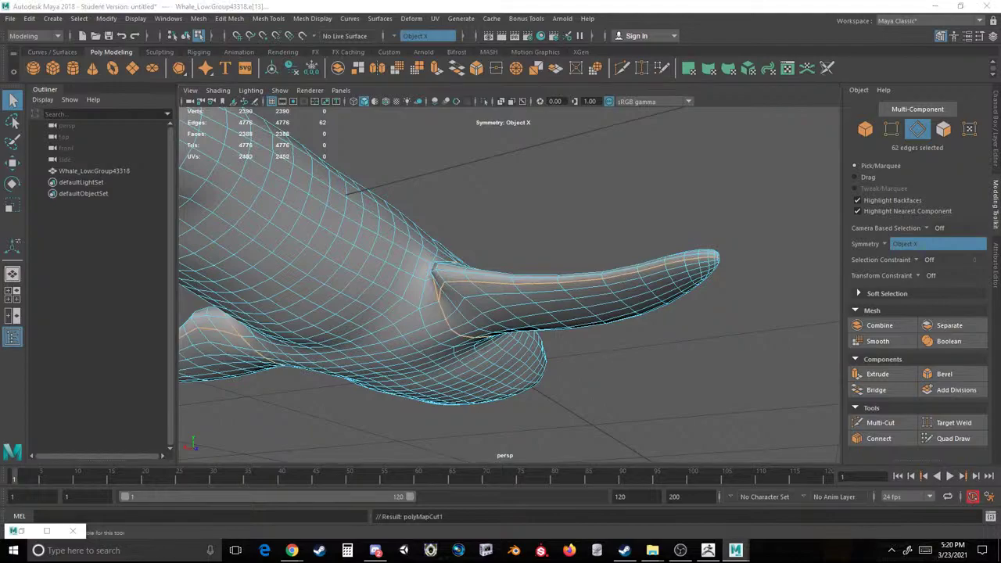
# Select the full ring of edges around the whale's mouth opening with symmetry on and cut the UVs along it.
pyautogui.keyDown('alt'); pyautogui.moveTo(411, 219); pyautogui.dragTo(604, 208); pyautogui.keyUp('alt')
pyautogui.click(591, 208)
pyautogui.keyDown('shift'); pyautogui.click(541, 198); pyautogui.keyUp('shift')
pyautogui.keyDown('shift'); pyautogui.click(558, 201); pyautogui.keyUp('shift')
pyautogui.keyDown('shift'); pyautogui.click(510, 204); pyautogui.keyUp('shift')
pyautogui.keyDown('shift'); pyautogui.click(476, 223); pyautogui.keyUp('shift')
pyautogui.keyDown('alt'); pyautogui.moveTo(476, 224); pyautogui.dragTo(505, 325); pyautogui.keyUp('alt')
pyautogui.keyDown('shift'); pyautogui.click(532, 342); pyautogui.keyUp('shift')
pyautogui.keyDown('shift'); pyautogui.click(488, 333); pyautogui.keyUp('shift')
pyautogui.keyDown('shift'); pyautogui.click(459, 320); pyautogui.keyUp('shift')
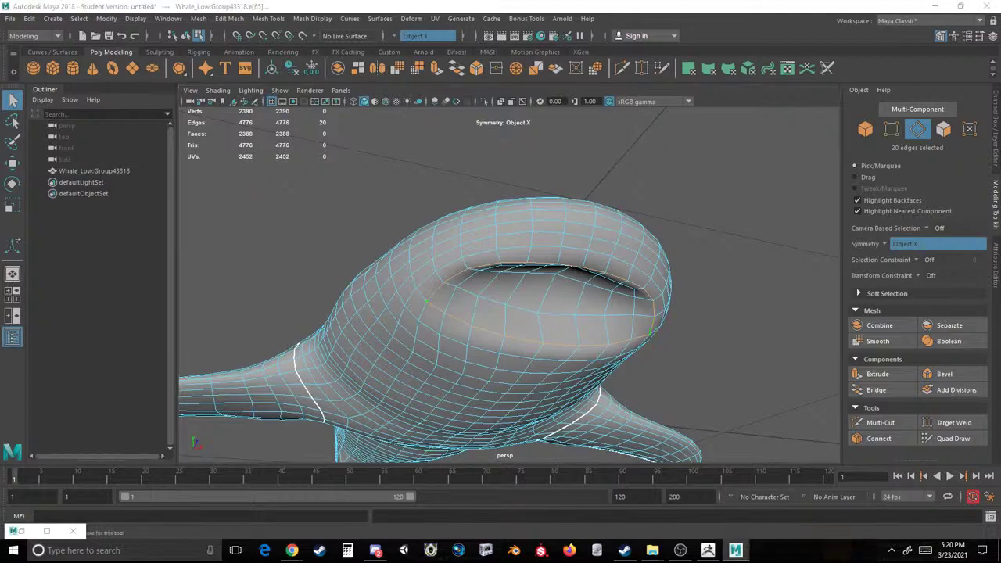
# Select the ring of edges around the base of the dorsal fin on the whale's back.
pyautogui.scroll(-5, 391, 339)
pyautogui.keyDown('alt'); pyautogui.moveTo(405, 234); pyautogui.dragTo(502, 313); pyautogui.keyUp('alt')
pyautogui.keyDown('alt'); pyautogui.moveTo(449, 264); pyautogui.dragTo(468, 327); pyautogui.keyUp('alt')
pyautogui.click(556, 304)
pyautogui.keyDown('shift'); pyautogui.click(569, 279); pyautogui.keyUp('shift')
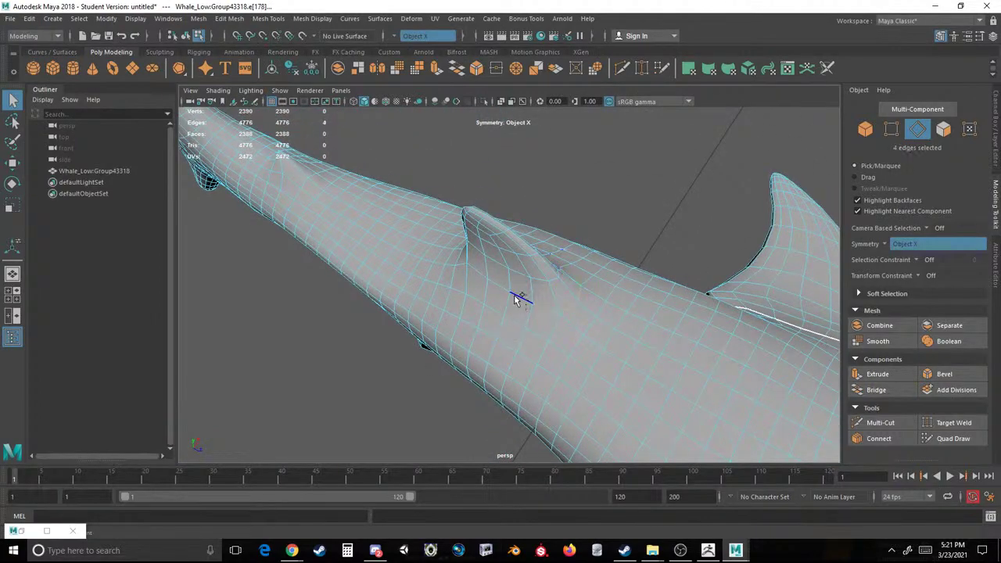
pyautogui.keyDown('shift'); pyautogui.click(502, 289); pyautogui.keyUp('shift')
pyautogui.keyDown('alt'); pyautogui.moveTo(453, 277); pyautogui.dragTo(569, 294); pyautogui.keyUp('alt')
pyautogui.keyDown('shift'); pyautogui.click(560, 284); pyautogui.keyUp('shift')
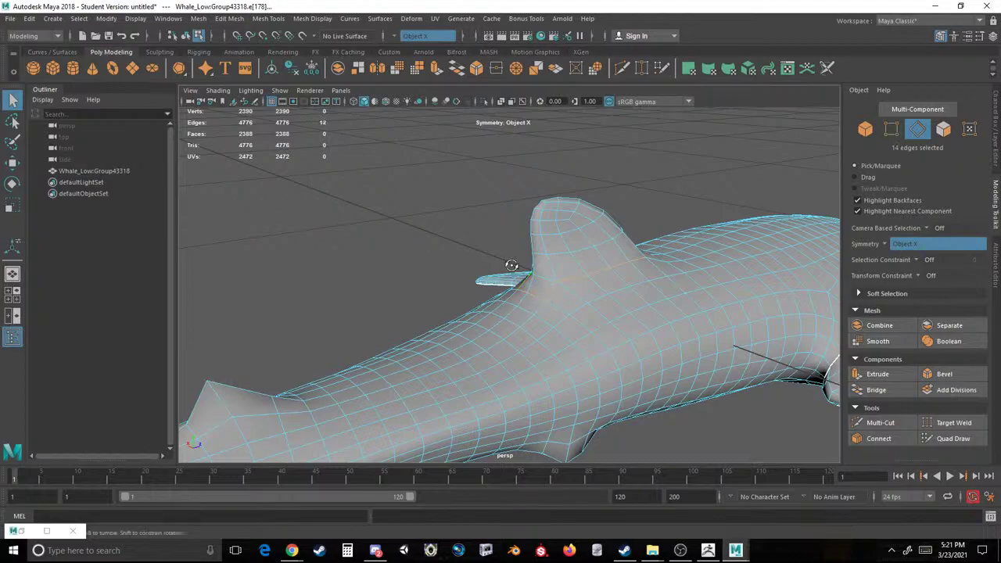
pyautogui.keyDown('alt'); pyautogui.moveTo(510, 264); pyautogui.dragTo(505, 283); pyautogui.keyUp('alt')
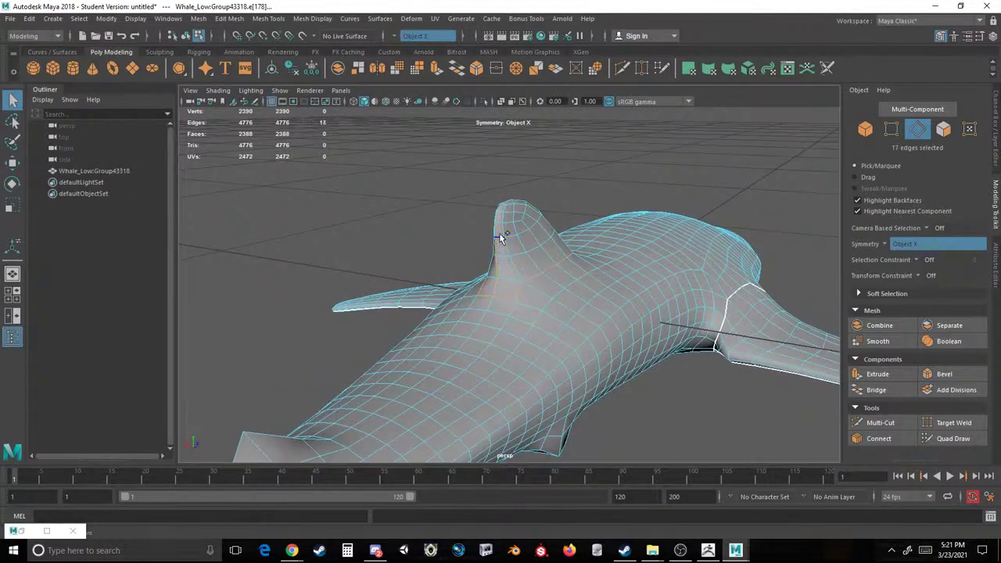
# Undo the stray edge selection, add the edges up the dorsal fin's rear side, and cut the UVs along the selection.
pyautogui.hotkey('ctrl', 'z')
pyautogui.scroll(6, 501, 211)
pyautogui.scroll(-2, 501, 200)
pyautogui.keyDown('alt'); pyautogui.moveTo(501, 201); pyautogui.dragTo(549, 294, button='middle'); pyautogui.keyUp('alt')
pyautogui.keyDown('shift'); pyautogui.click(556, 293); pyautogui.keyUp('shift')
pyautogui.keyDown('shift'); pyautogui.click(553, 334); pyautogui.keyUp('shift')
pyautogui.keyDown('shift'); pyautogui.click(573, 195); pyautogui.keyUp('shift')
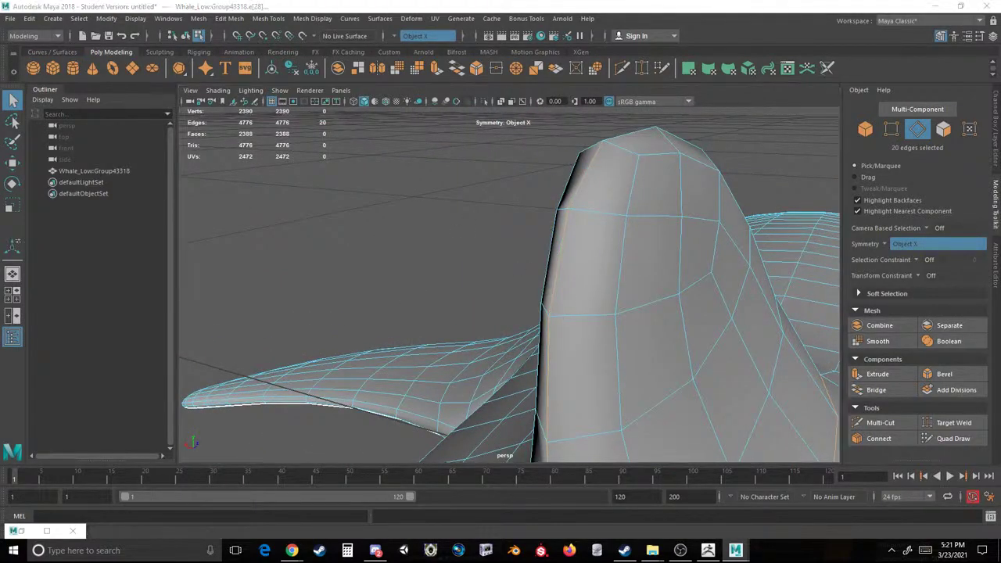
# Select the centre line of edges along the whale's underside and tail and cut the UVs along it.
pyautogui.scroll(-10, 267, 288)
pyautogui.keyDown('alt'); pyautogui.moveTo(445, 298); pyautogui.dragTo(392, 160); pyautogui.keyUp('alt')
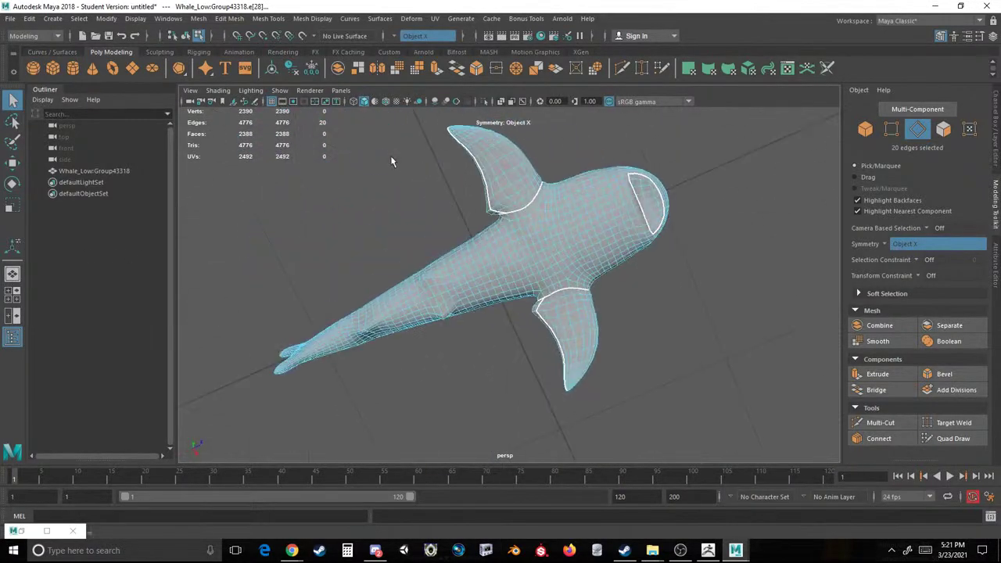
pyautogui.scroll(2, 595, 238)
pyautogui.keyDown('alt'); pyautogui.moveTo(594, 238); pyautogui.dragTo(555, 257, button='middle'); pyautogui.keyUp('alt')
pyautogui.keyDown('alt'); pyautogui.moveTo(555, 257); pyautogui.dragTo(491, 238); pyautogui.keyUp('alt')
pyautogui.scroll(4, 526, 176)
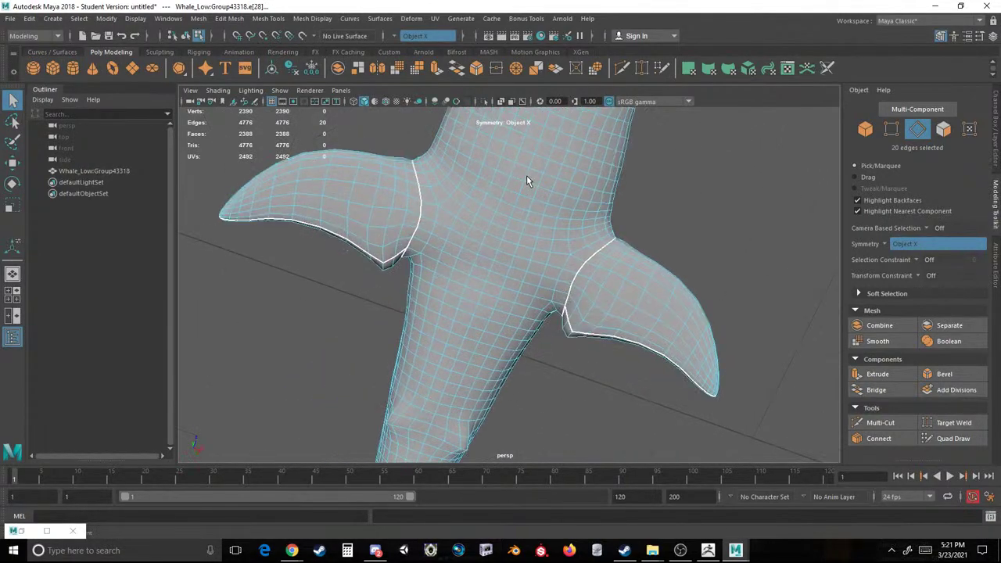
pyautogui.keyDown('alt'); pyautogui.moveTo(526, 175); pyautogui.dragTo(495, 303, button='middle'); pyautogui.keyUp('alt')
pyautogui.scroll(2, 517, 249)
pyautogui.click(540, 172)
pyautogui.keyDown('alt'); pyautogui.moveTo(540, 174); pyautogui.dragTo(484, 367); pyautogui.keyUp('alt')
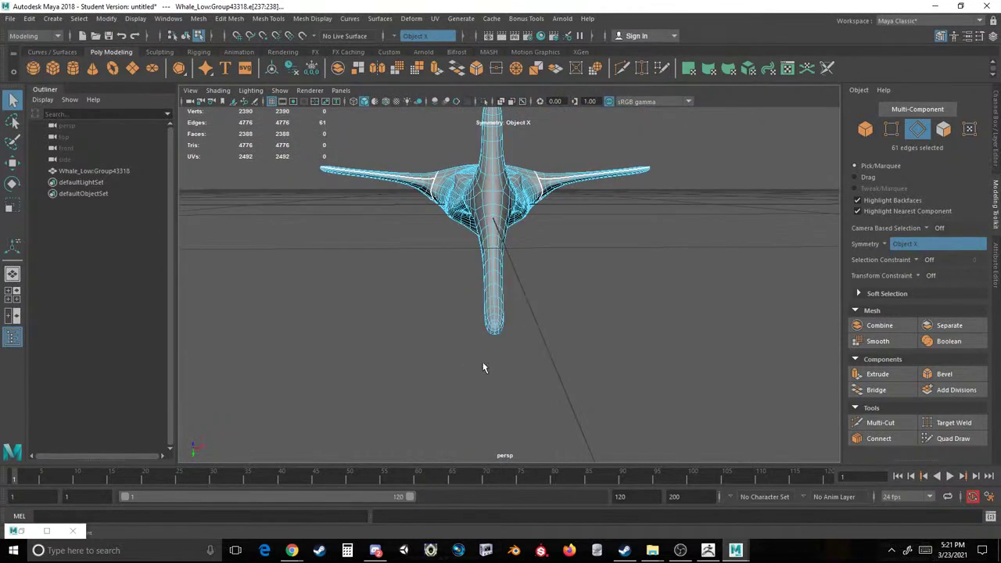
pyautogui.keyDown('alt'); pyautogui.moveTo(491, 334); pyautogui.dragTo(486, 277); pyautogui.keyUp('alt')
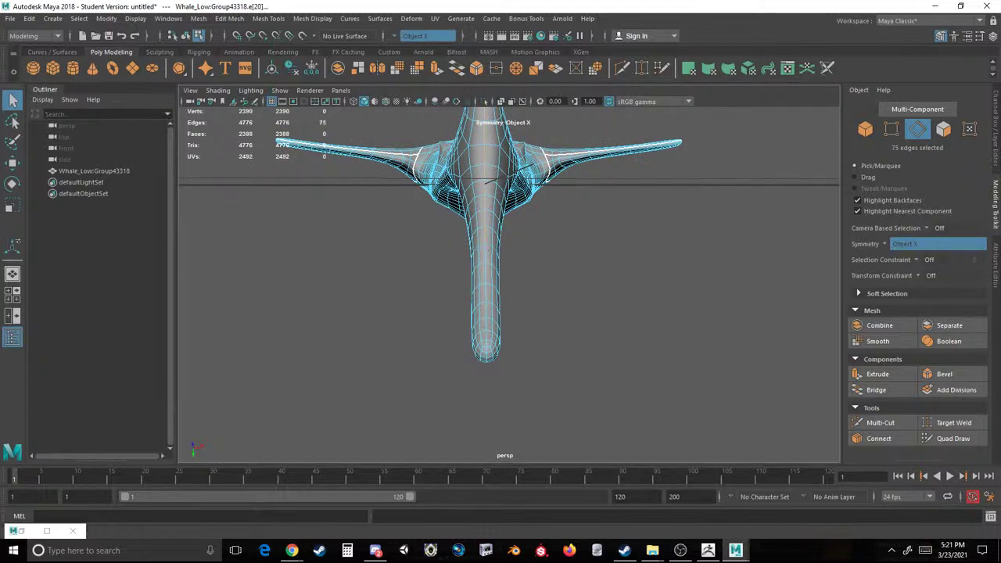
# Select all of the whale's faces and unfold their UVs.
pyautogui.moveTo(423, 183); pyautogui.dragTo(455, 214, button='right')
pyautogui.click(441, 172)
pyautogui.scroll(-4, 563, 174)
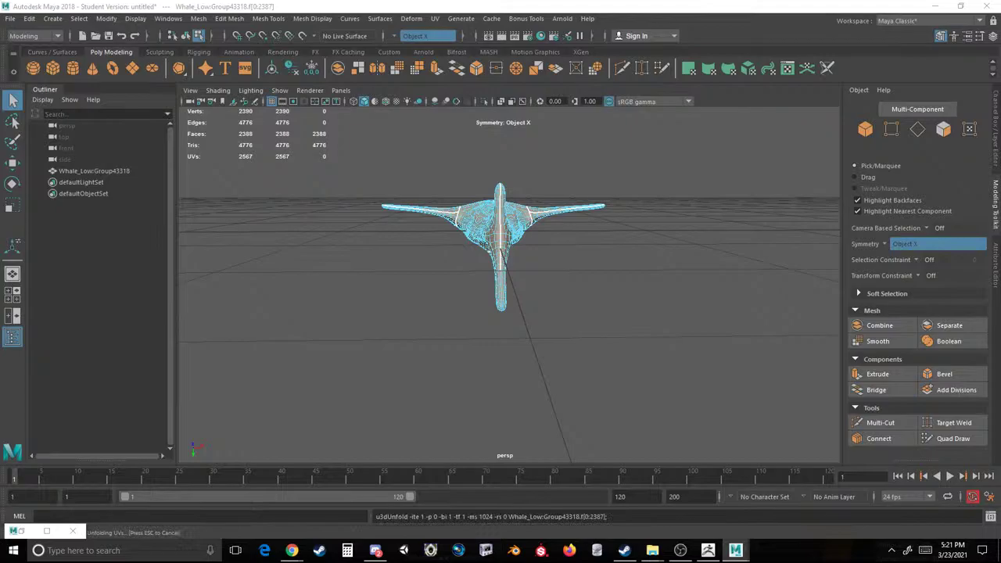
pyautogui.moveTo(394, 128); pyautogui.dragTo(428, 83)
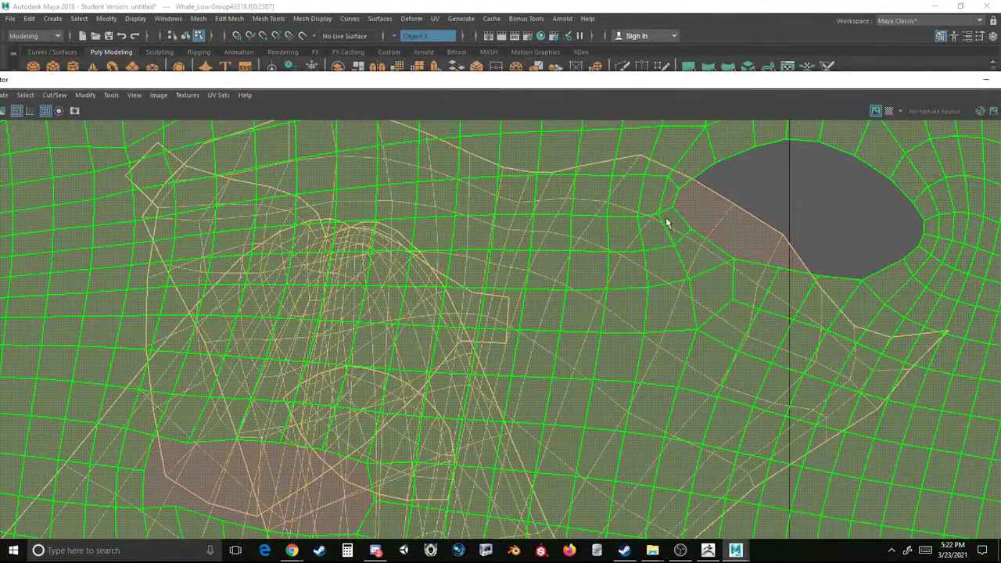
# Move the whale's body UV shell clear of the overlapping fin shells and turn symmetry off.
pyautogui.scroll(-10, 668, 224)
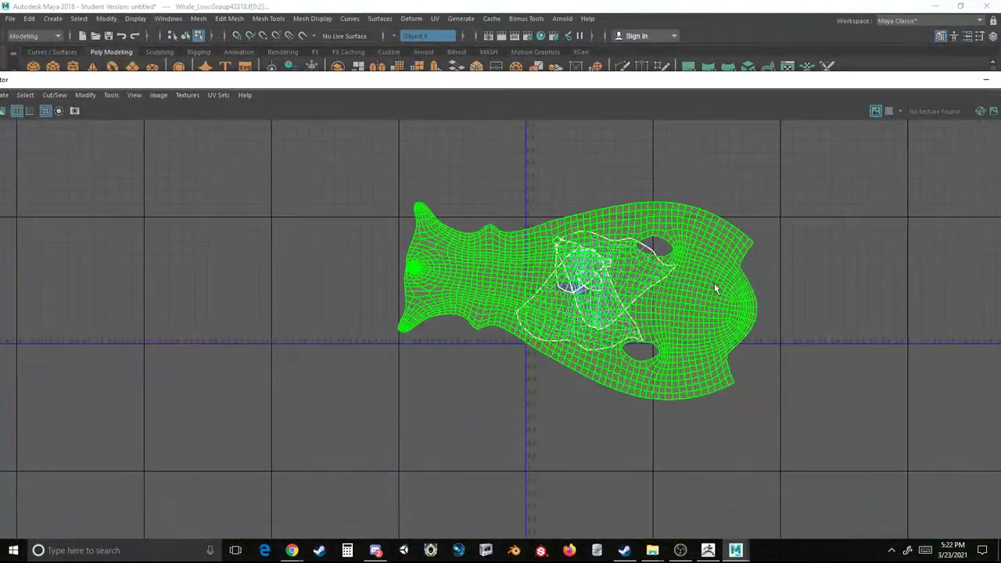
pyautogui.press('w')
pyautogui.moveTo(579, 302); pyautogui.dragTo(303, 266)
pyautogui.click(586, 274)
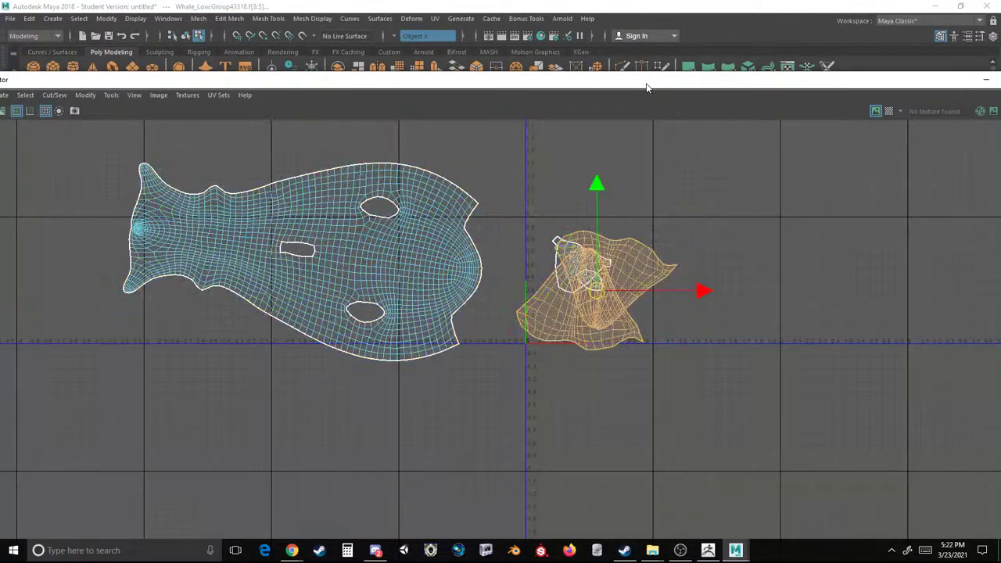
pyautogui.moveTo(647, 85); pyautogui.dragTo(464, 71)
pyautogui.click(886, 248)
pyautogui.click(895, 257)
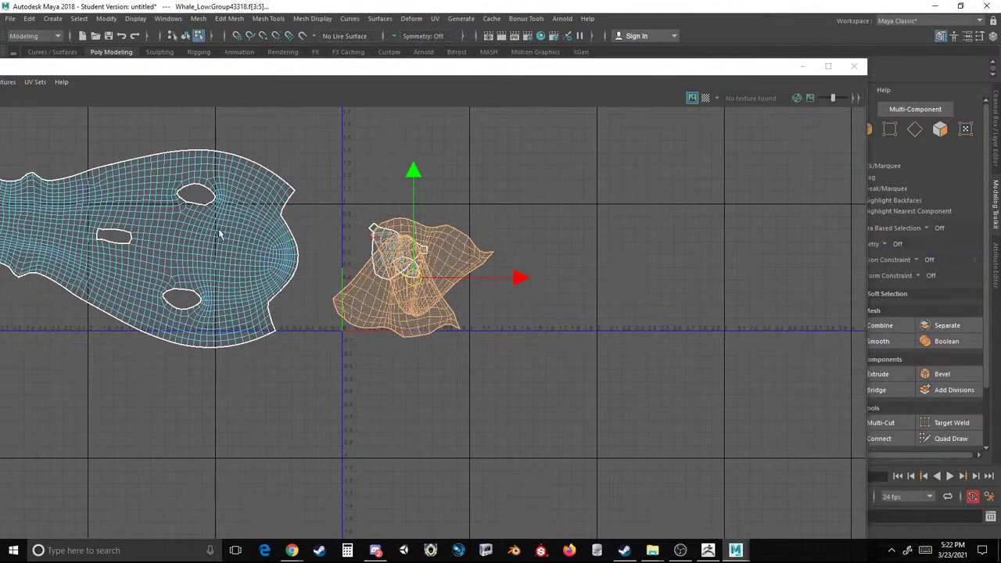
# Spread the two pectoral fin shells and the dorsal fin shell apart so that no small shells overlap.
pyautogui.click(478, 190)
pyautogui.click(447, 244)
pyautogui.moveTo(432, 267); pyautogui.dragTo(574, 295)
pyautogui.click(402, 315)
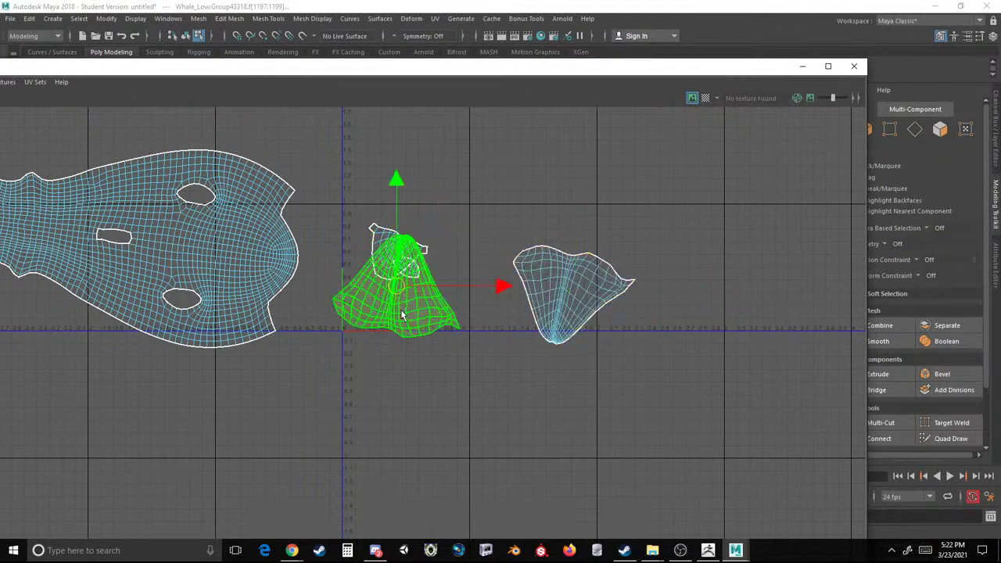
pyautogui.moveTo(402, 314); pyautogui.dragTo(453, 410)
pyautogui.click(575, 291)
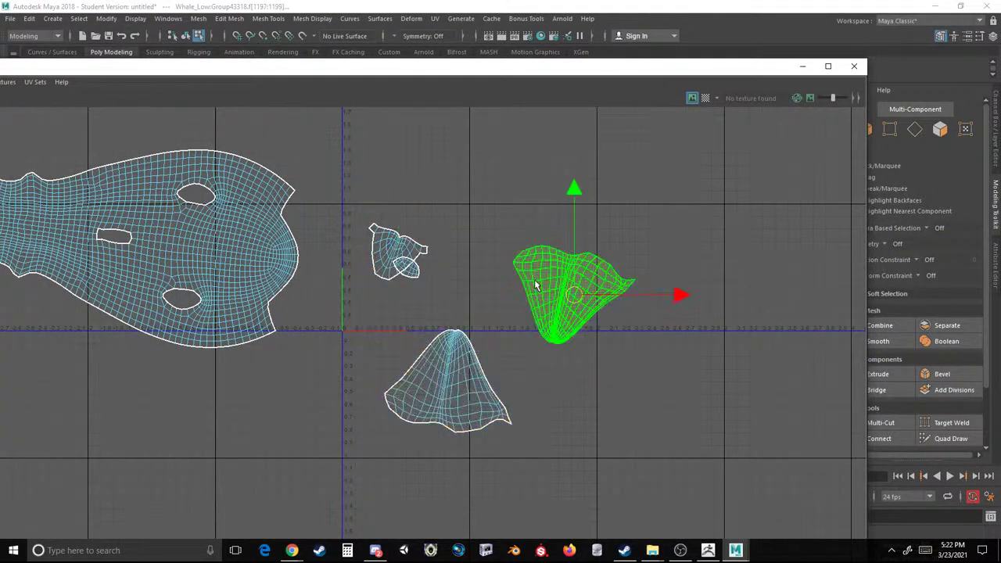
pyautogui.click(405, 239)
pyautogui.moveTo(404, 243); pyautogui.dragTo(551, 202)
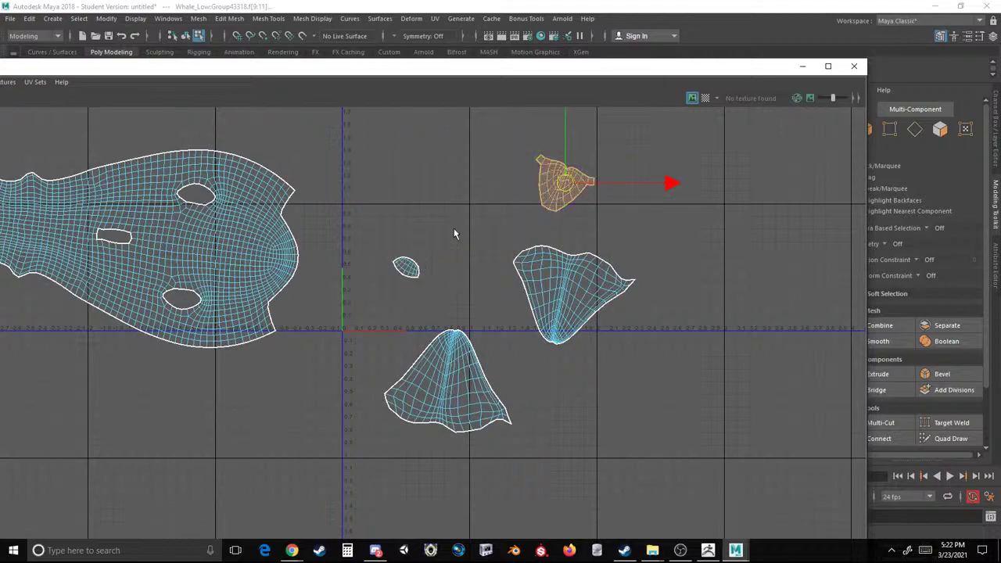
pyautogui.scroll(2, 577, 167)
pyautogui.moveTo(597, 279); pyautogui.dragTo(485, 425)
pyautogui.click(377, 281)
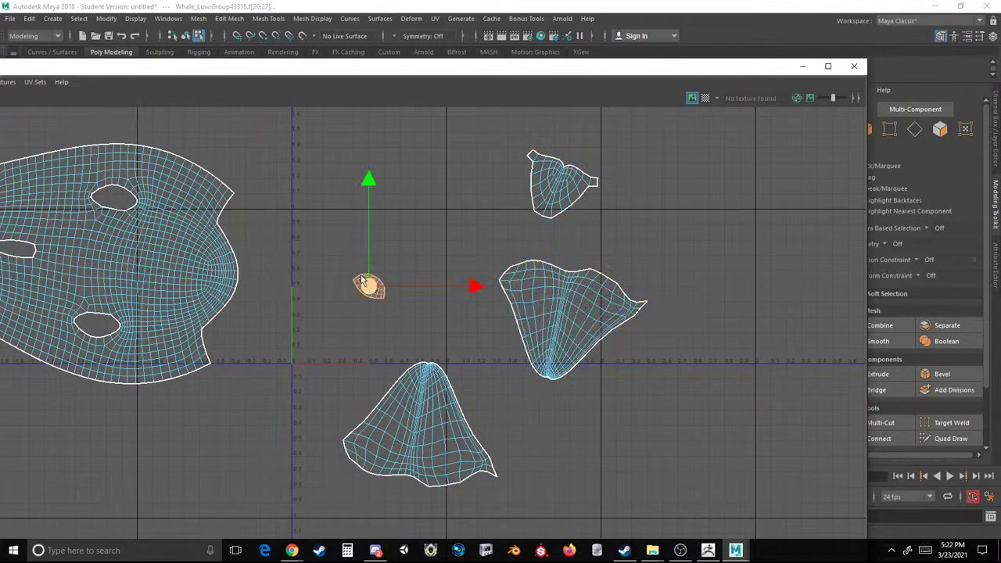
# Turn on the checker map and reposition the body shell clear of the mouth shell.
pyautogui.click(218, 257)
pyautogui.moveTo(102, 269); pyautogui.dragTo(320, 269)
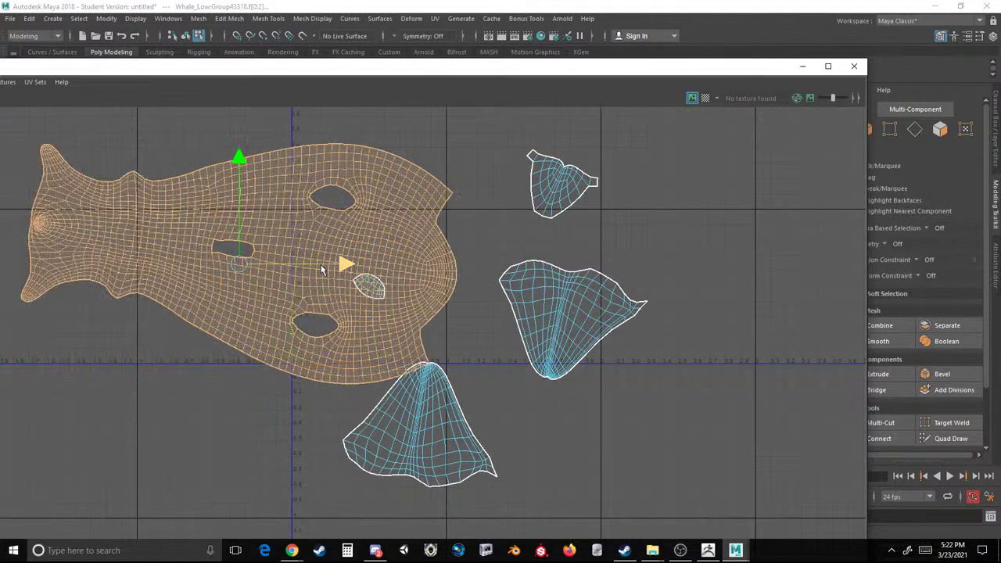
pyautogui.click(706, 99)
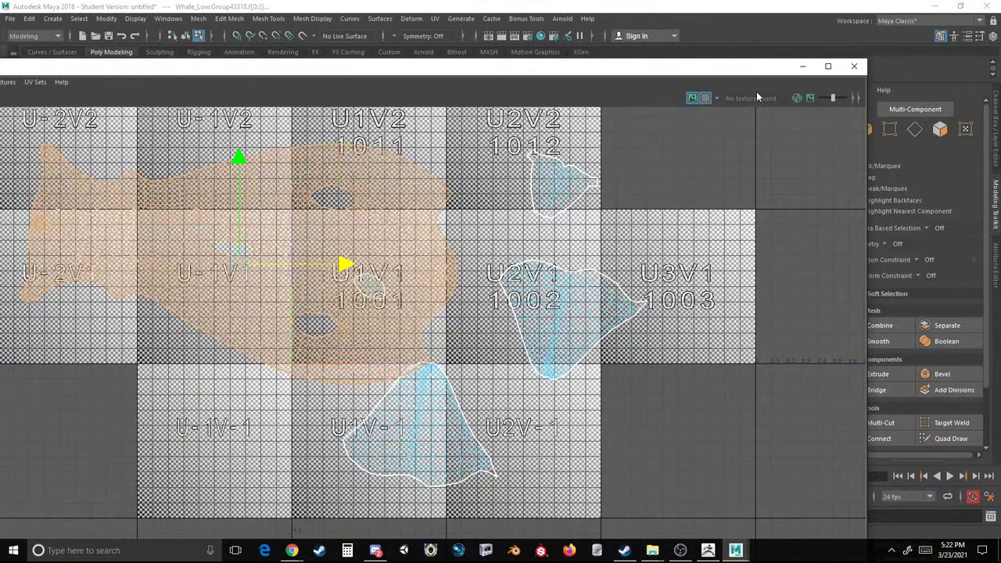
pyautogui.moveTo(238, 245); pyautogui.dragTo(130, 228)
# Minimize the UV Editor and examine the checker pattern on the whale's tail for stretching.
pyautogui.click(802, 65)
pyautogui.scroll(3, 539, 206)
pyautogui.keyDown('alt'); pyautogui.moveTo(665, 227); pyautogui.dragTo(565, 202); pyautogui.keyUp('alt')
pyautogui.scroll(6, 559, 258)
pyautogui.keyDown('alt'); pyautogui.moveTo(562, 286); pyautogui.dragTo(535, 236); pyautogui.keyUp('alt')
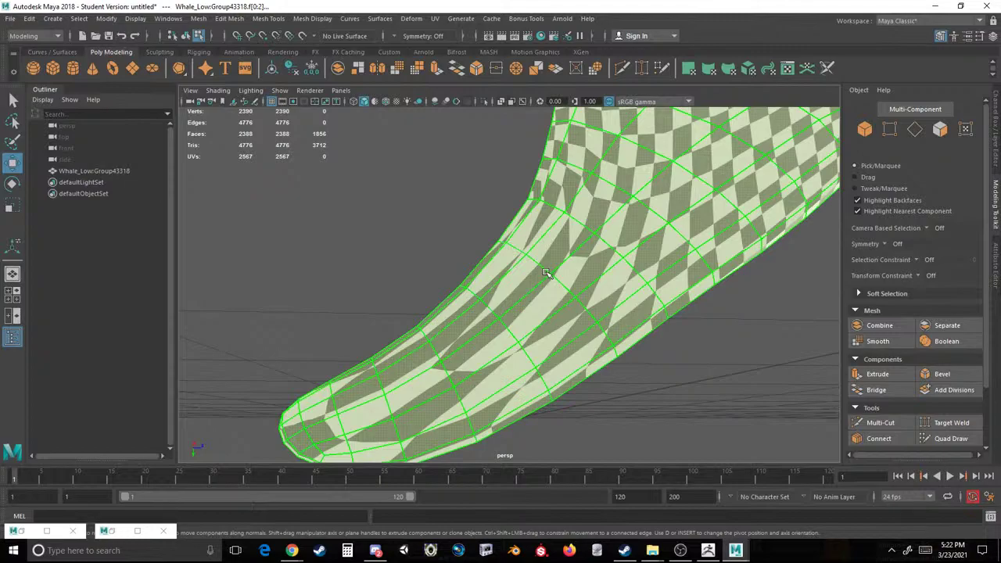
pyautogui.scroll(-6, 547, 274)
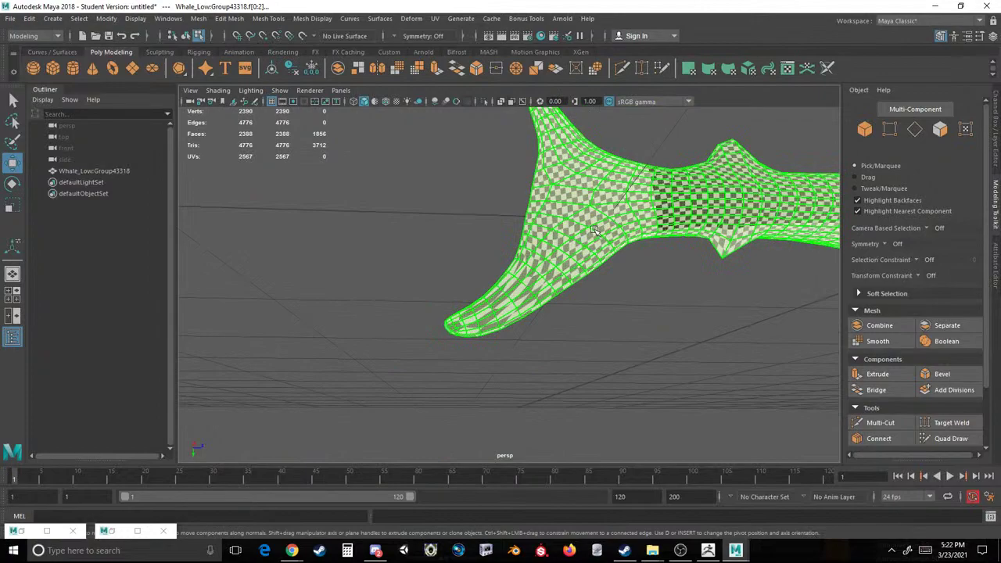
pyautogui.keyDown('alt'); pyautogui.moveTo(624, 227); pyautogui.dragTo(537, 305, button='middle'); pyautogui.keyUp('alt')
pyautogui.keyDown('alt'); pyautogui.moveTo(538, 304); pyautogui.dragTo(554, 249); pyautogui.keyUp('alt')
# Select the edge loop encircling the body just ahead of the tail and cut the UVs along it.
pyautogui.moveTo(556, 224); pyautogui.dragTo(555, 197, button='right')
pyautogui.scroll(2, 590, 239)
pyautogui.keyDown('alt'); pyautogui.moveTo(591, 239); pyautogui.dragTo(604, 184); pyautogui.keyUp('alt')
pyautogui.scroll(5, 625, 290)
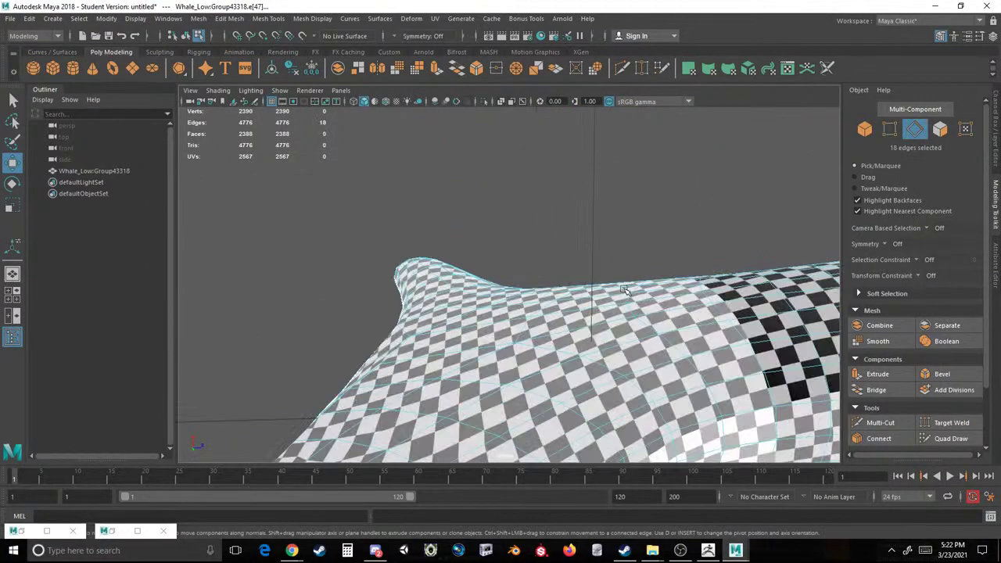
pyautogui.doubleClick(743, 335)
pyautogui.keyDown('alt'); pyautogui.moveTo(690, 415); pyautogui.dragTo(612, 382); pyautogui.keyUp('alt')
pyautogui.keyDown('alt'); pyautogui.moveTo(613, 382); pyautogui.dragTo(612, 371, button='middle'); pyautogui.keyUp('alt')
pyautogui.keyDown('alt'); pyautogui.moveTo(612, 370); pyautogui.dragTo(603, 222); pyautogui.keyUp('alt')
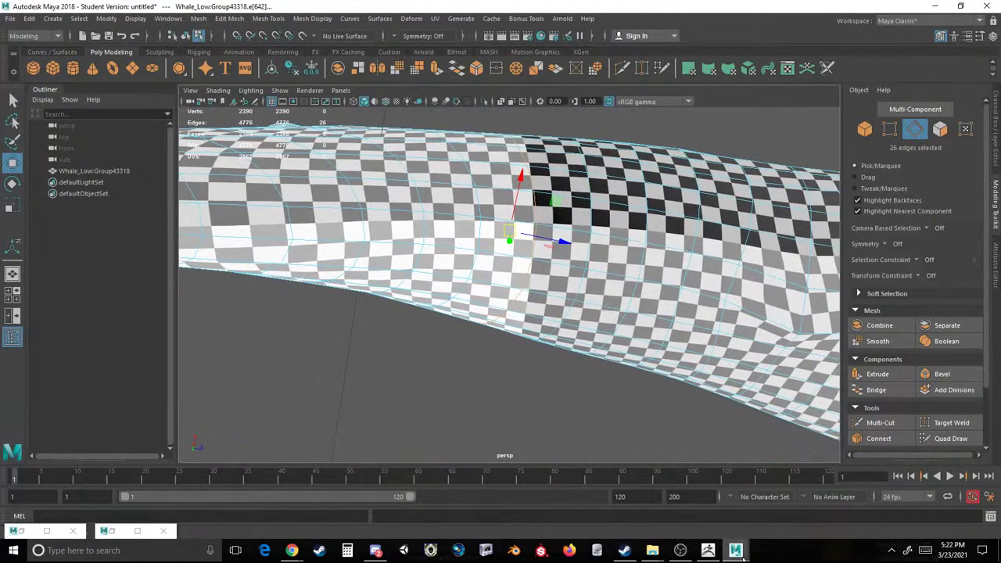
pyautogui.moveTo(735, 550)
pyautogui.click(763, 501)
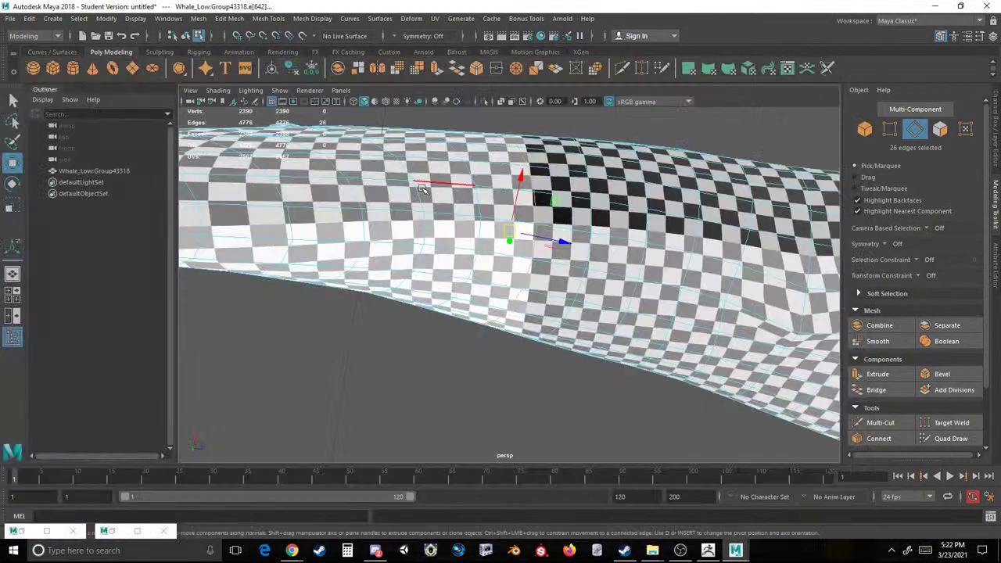
pyautogui.click(435, 18)
pyautogui.click(460, 38)
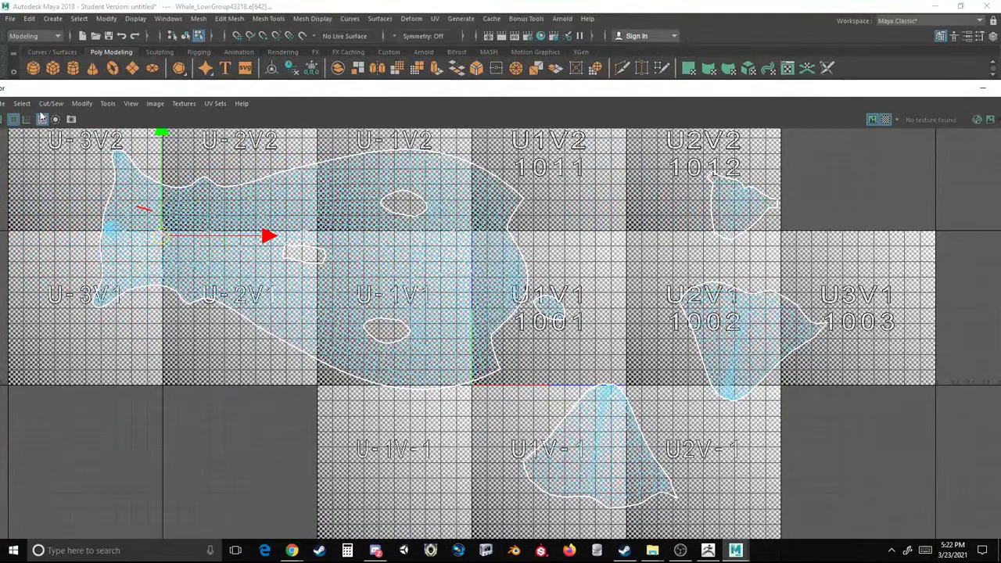
pyautogui.click(51, 103)
pyautogui.click(57, 164)
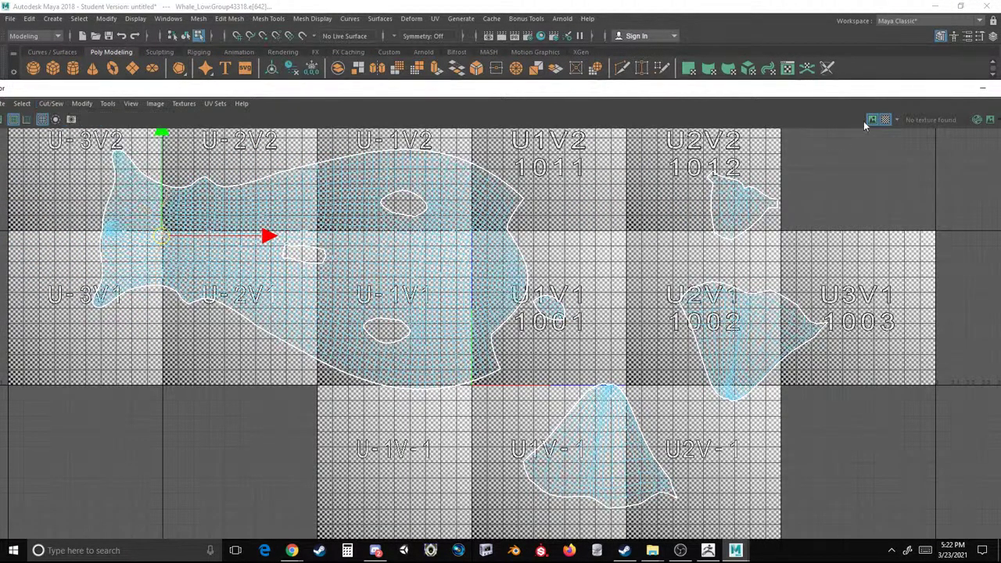
# Turn off the checker map so the wireframe of the tail's UVs can be edited.
pyautogui.click(885, 119)
pyautogui.scroll(5, 178, 242)
pyautogui.keyDown('alt'); pyautogui.moveTo(178, 247); pyautogui.dragTo(379, 268, button='middle'); pyautogui.keyUp('alt')
pyautogui.scroll(9, 379, 267)
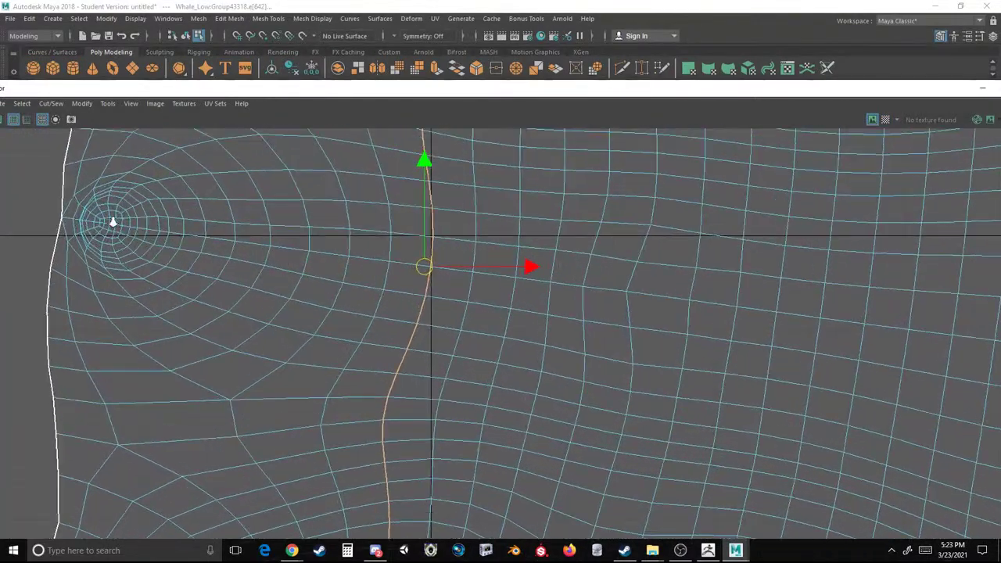
pyautogui.scroll(2, 112, 222)
# Try to cut the UVs along the edge row from the tail's dense concentric rings to the seam ahead of the tail.
pyautogui.click(107, 222)
pyautogui.doubleClick(448, 273)
pyautogui.click(51, 103)
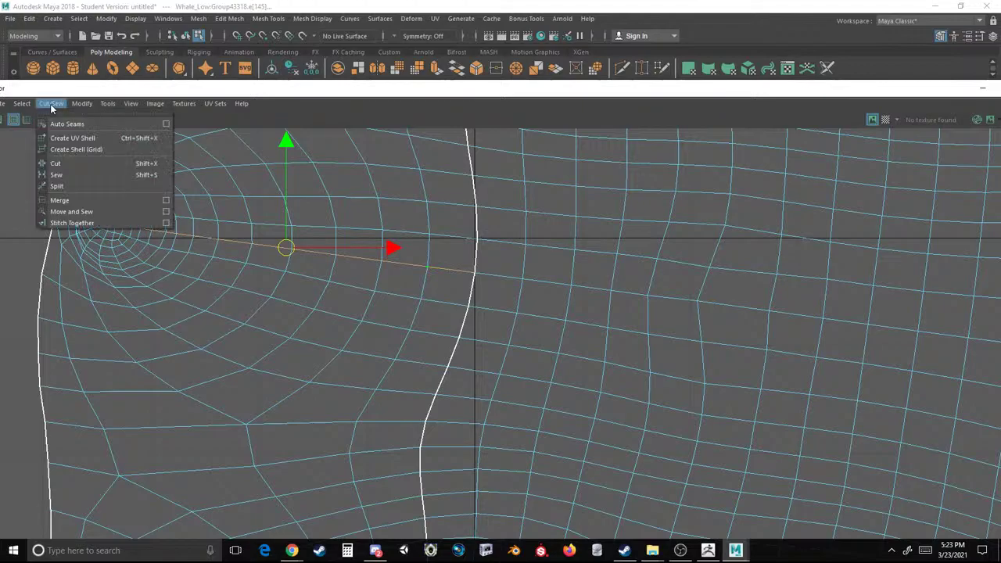
pyautogui.click(57, 166)
# Cut the UVs along the remaining edge row running through the tail's dense concentric rings to the tail's outer seam.
pyautogui.scroll(-5, 315, 250)
pyautogui.scroll(5, 229, 244)
pyautogui.click(228, 243)
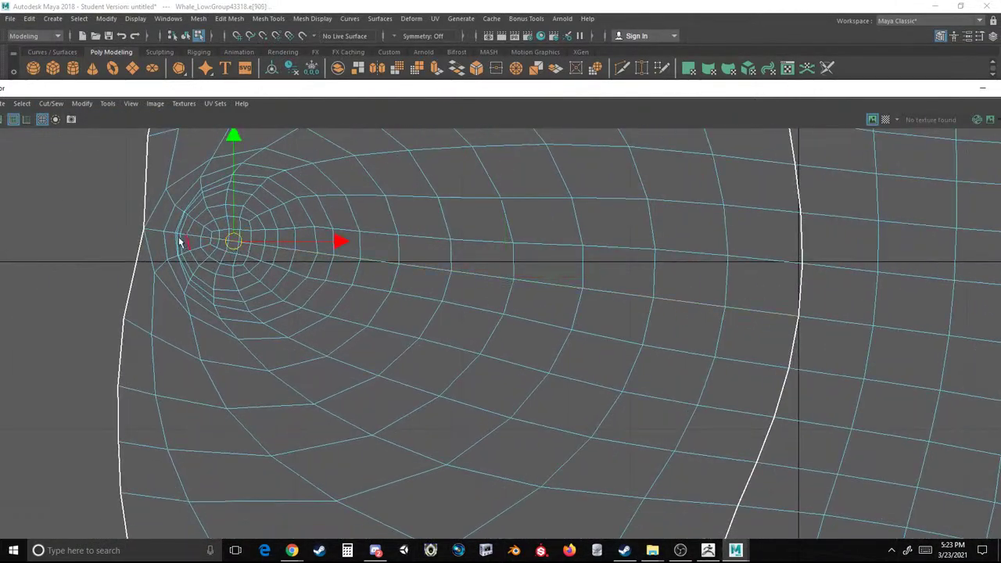
pyautogui.click(150, 228)
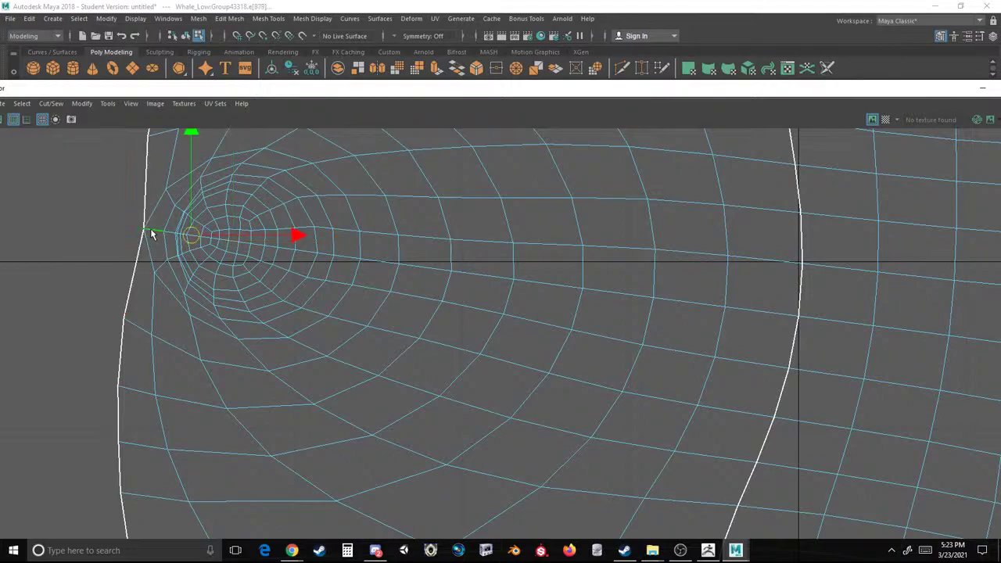
pyautogui.click(51, 103)
pyautogui.click(62, 163)
pyautogui.click(196, 234)
pyautogui.click(224, 236)
pyautogui.click(50, 103)
pyautogui.click(64, 161)
# Unfold all the UV shells together and move the tail shell away from the narrow end of the body shell.
pyautogui.scroll(-5, 399, 250)
pyautogui.moveTo(402, 249); pyautogui.dragTo(380, 199, button='right')
pyautogui.scroll(-5, 381, 197)
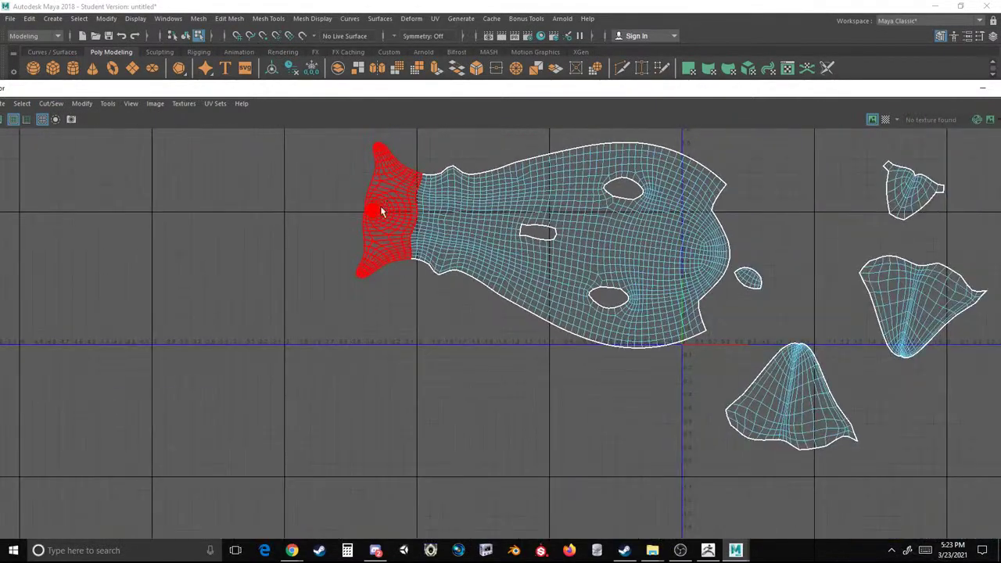
pyautogui.keyDown('alt'); pyautogui.moveTo(387, 195); pyautogui.dragTo(309, 273, button='middle'); pyautogui.keyUp('alt')
pyautogui.moveTo(236, 180); pyautogui.dragTo(924, 500)
pyautogui.click(52, 105)
pyautogui.click(78, 104)
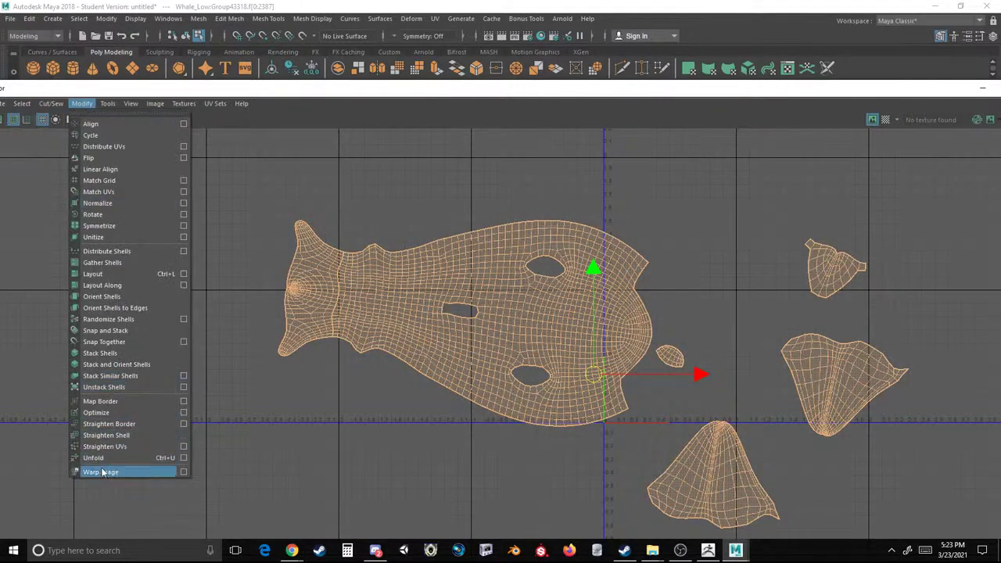
pyautogui.click(97, 459)
pyautogui.click(302, 290)
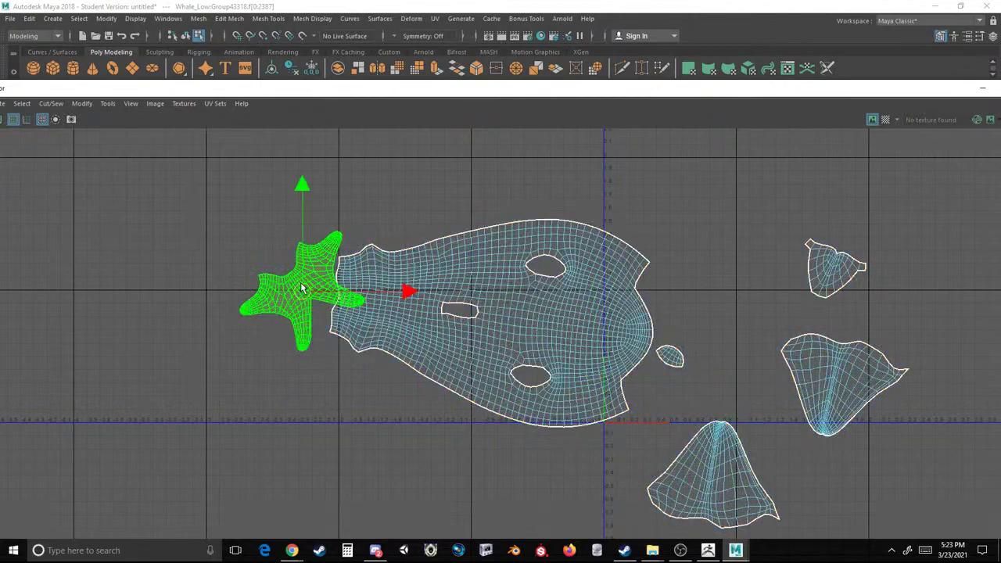
pyautogui.moveTo(302, 290); pyautogui.dragTo(220, 288)
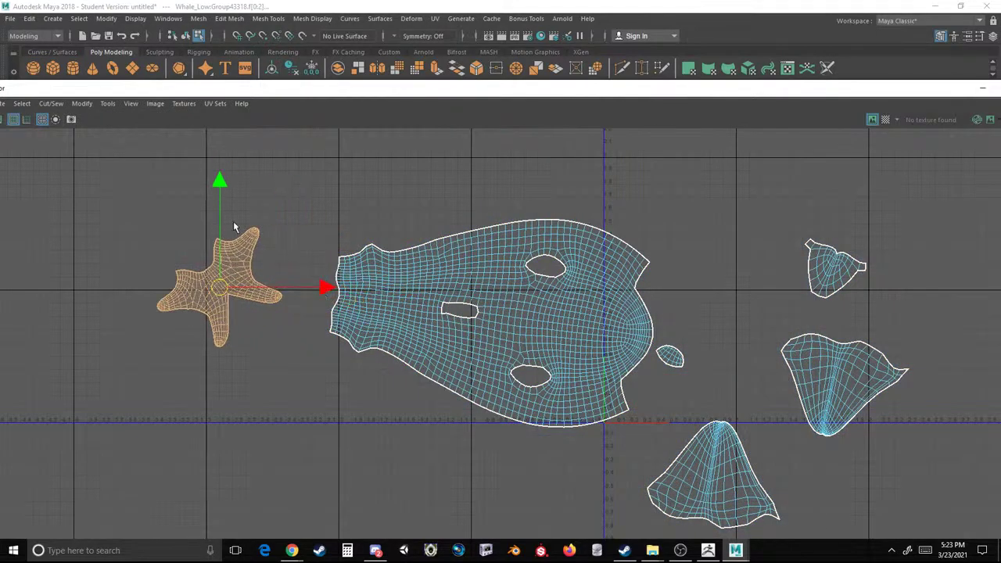
# Turn on the checker map, minimize the UV Editor and examine the pattern on the whale's tail, body, fins and mouth for stretching.
pyautogui.click(886, 119)
pyautogui.click(983, 88)
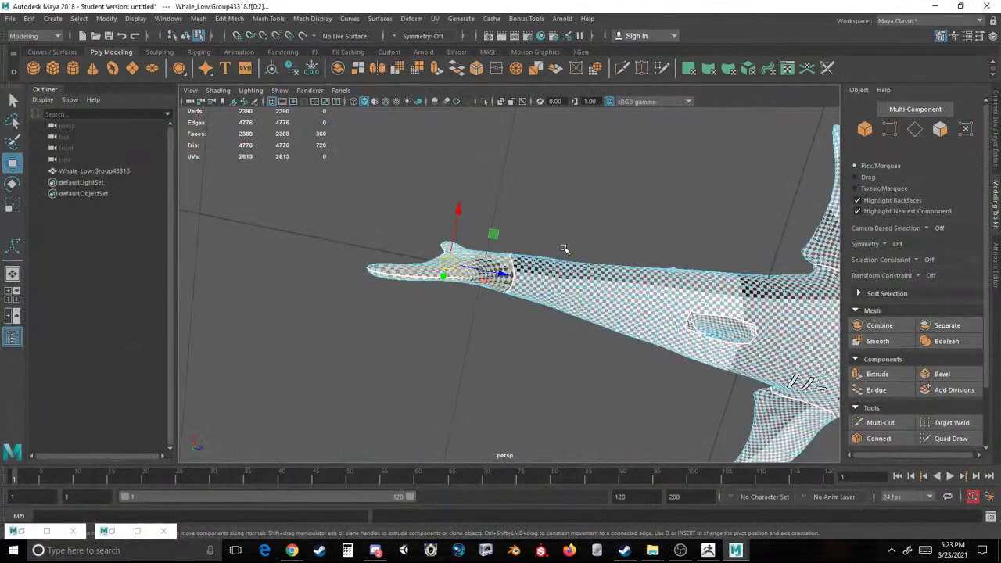
pyautogui.moveTo(474, 211); pyautogui.dragTo(504, 182, button='right')
pyautogui.keyDown('alt'); pyautogui.moveTo(506, 183); pyautogui.dragTo(541, 194); pyautogui.keyUp('alt')
pyautogui.click(540, 194)
pyautogui.scroll(4, 530, 236)
pyautogui.click(470, 281)
pyautogui.keyDown('alt'); pyautogui.moveTo(601, 358); pyautogui.dragTo(618, 295); pyautogui.keyUp('alt')
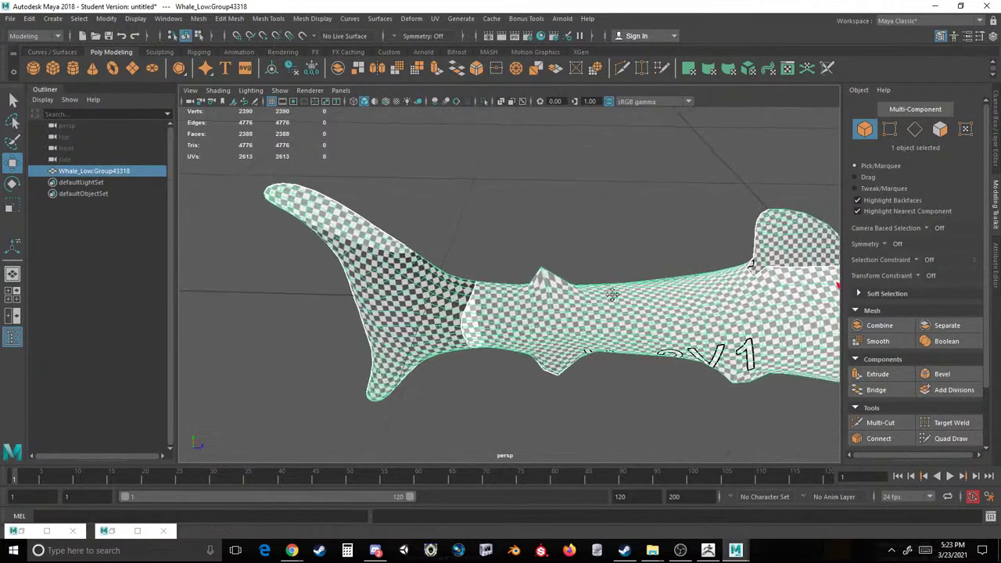
pyautogui.keyDown('alt'); pyautogui.moveTo(617, 294); pyautogui.dragTo(603, 291, button='middle'); pyautogui.keyUp('alt')
pyautogui.scroll(5, 581, 283)
pyautogui.keyDown('alt'); pyautogui.moveTo(577, 291); pyautogui.dragTo(579, 217); pyautogui.keyUp('alt')
pyautogui.scroll(-5, 578, 217)
pyautogui.keyDown('alt'); pyautogui.moveTo(579, 258); pyautogui.dragTo(549, 262); pyautogui.keyUp('alt')
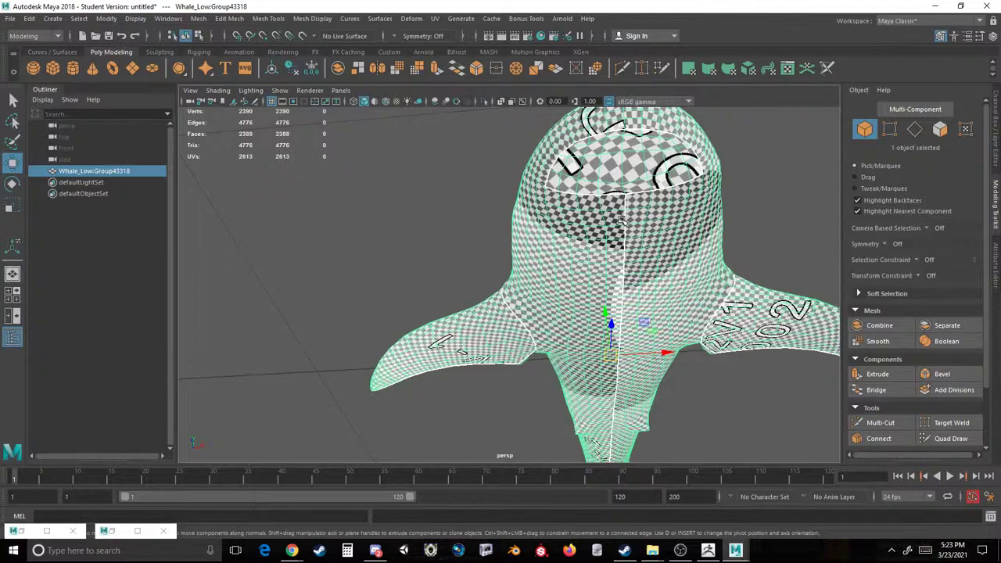
pyautogui.keyDown('alt'); pyautogui.moveTo(626, 220); pyautogui.dragTo(698, 230); pyautogui.keyUp('alt')
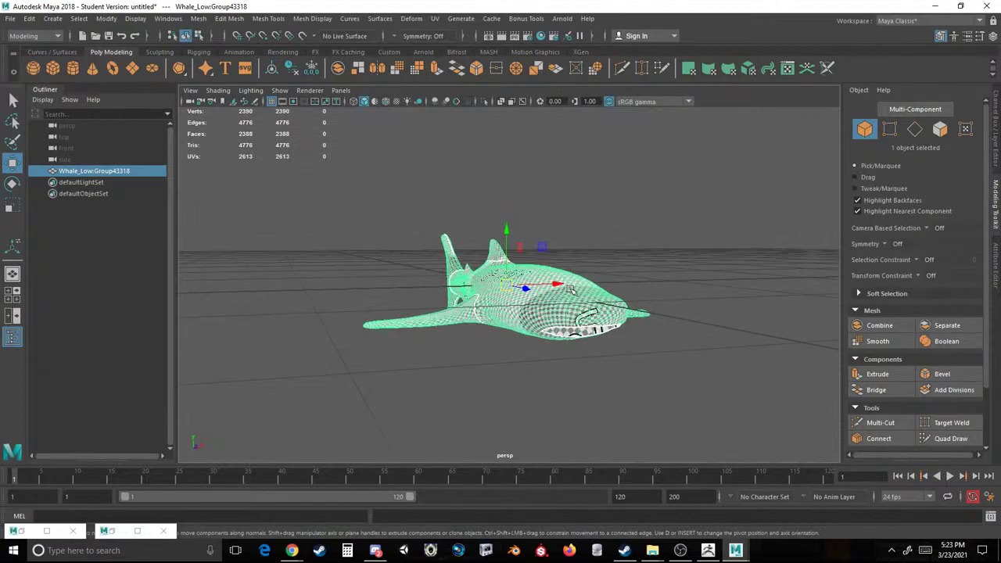
pyautogui.keyDown('alt'); pyautogui.moveTo(599, 212); pyautogui.dragTo(633, 242); pyautogui.keyUp('alt')
# Reopen the UV Editor, switch to UV shell selection and turn off the checker map.
pyautogui.moveTo(735, 547)
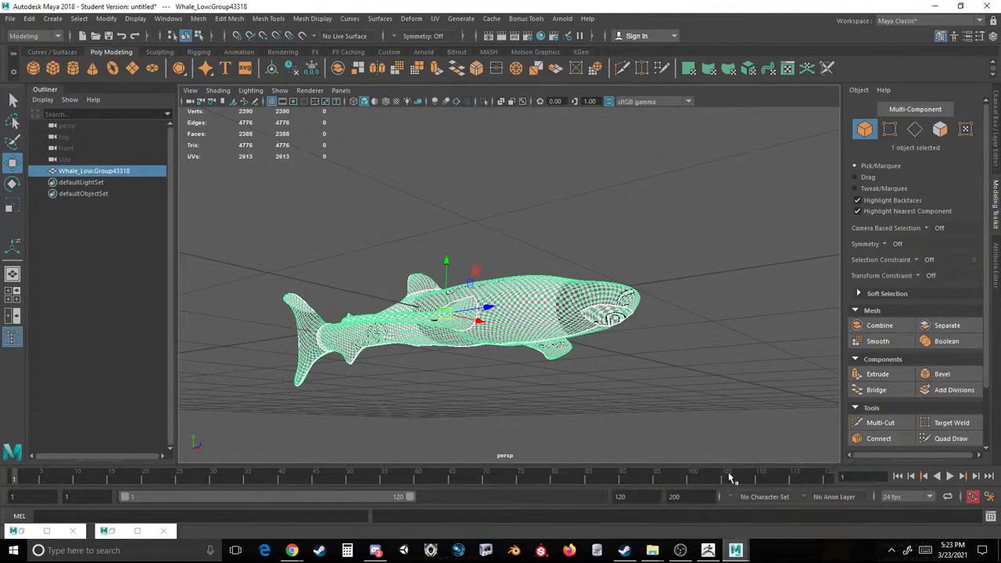
pyautogui.click(435, 19)
pyautogui.click(467, 40)
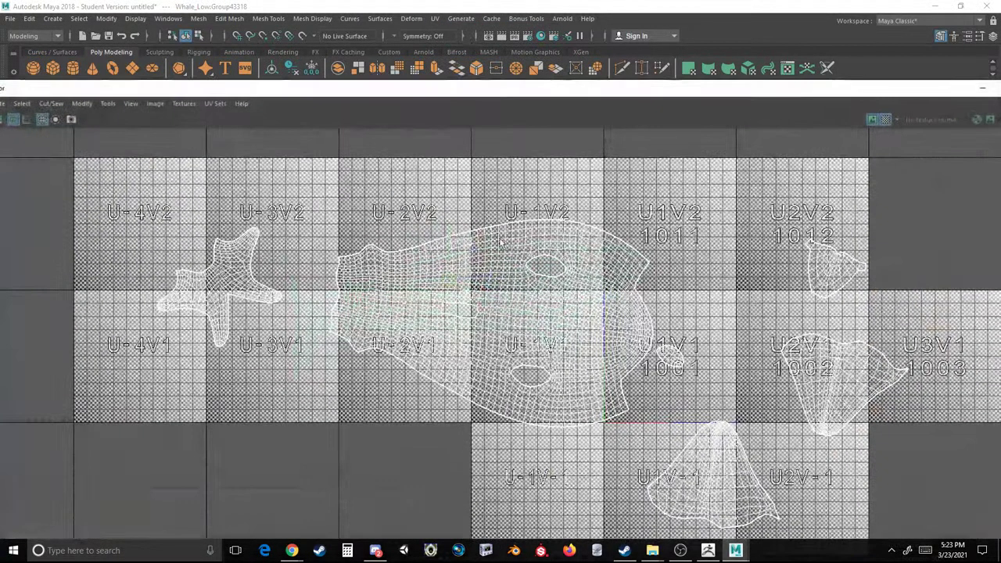
pyautogui.moveTo(513, 246); pyautogui.dragTo(462, 231, button='right')
pyautogui.click(479, 258)
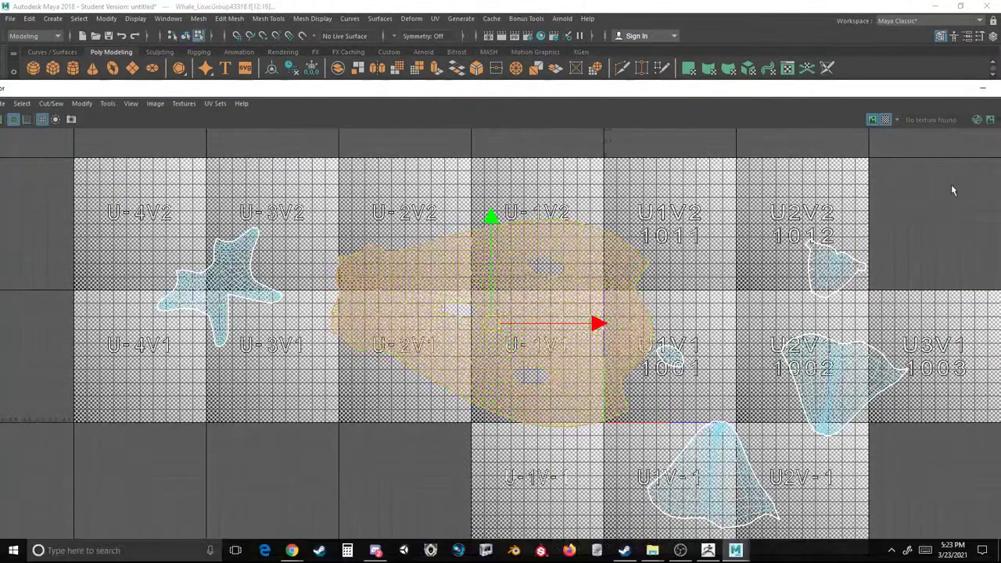
pyautogui.click(886, 119)
pyautogui.keyDown('alt'); pyautogui.moveTo(797, 259); pyautogui.dragTo(683, 228, button='middle'); pyautogui.keyUp('alt')
pyautogui.scroll(-2, 665, 243)
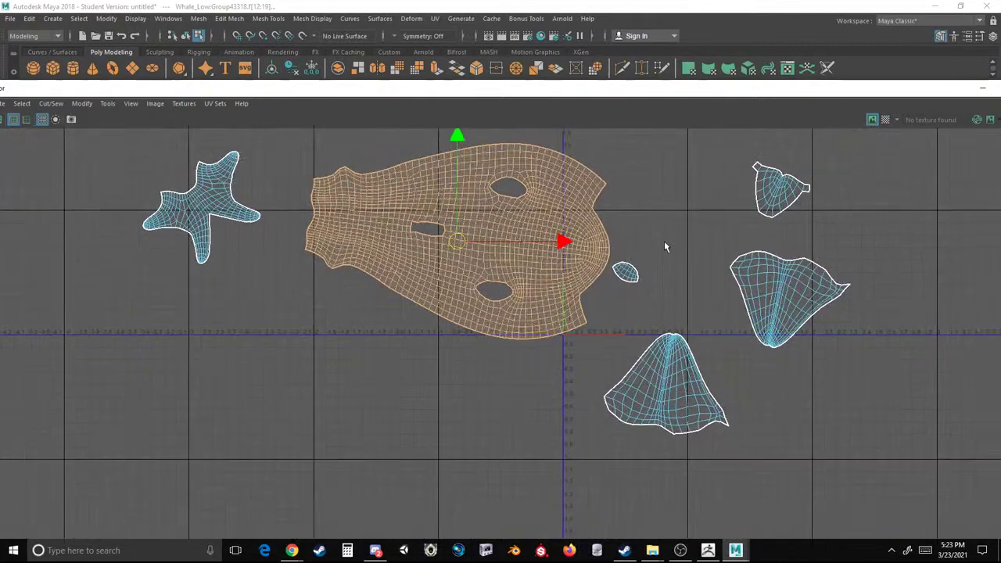
# Move the two side fin shells together down beneath the body and mouth shells.
pyautogui.click(708, 354)
pyautogui.keyDown('shift'); pyautogui.click(756, 290); pyautogui.keyUp('shift')
pyautogui.moveTo(726, 340); pyautogui.dragTo(614, 416)
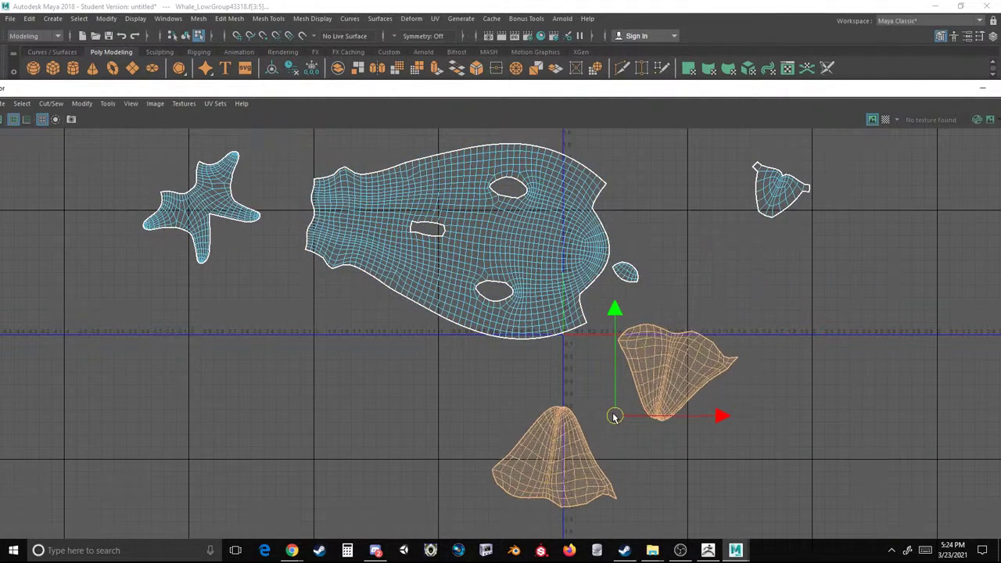
# Scale up the small mouth shell, rotate it nearly upright and place it just in front of the body shell's head end.
pyautogui.click(775, 192)
pyautogui.click(626, 273)
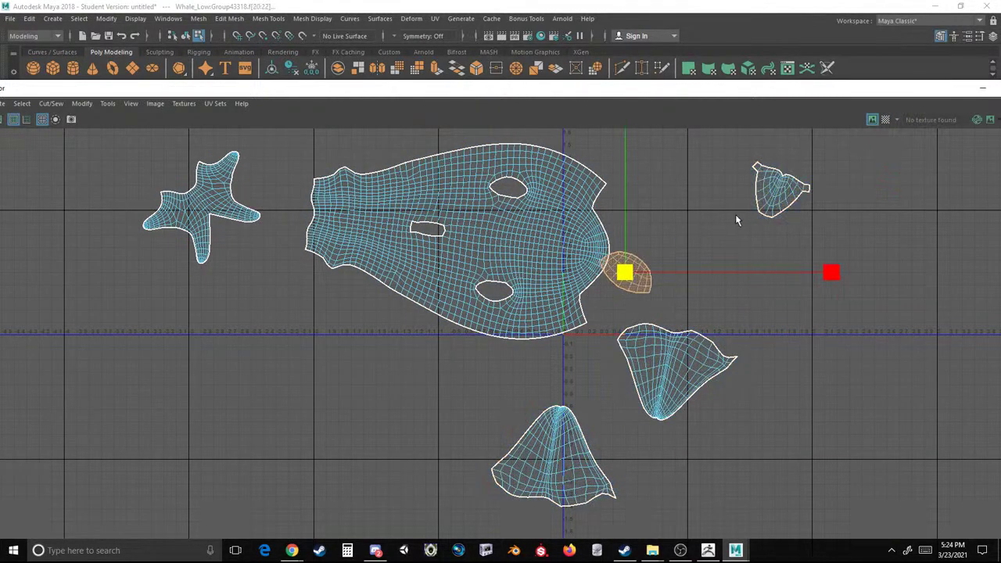
pyautogui.press('e')
pyautogui.moveTo(716, 302); pyautogui.dragTo(708, 286)
pyautogui.press('w')
pyautogui.moveTo(625, 277); pyautogui.dragTo(640, 266)
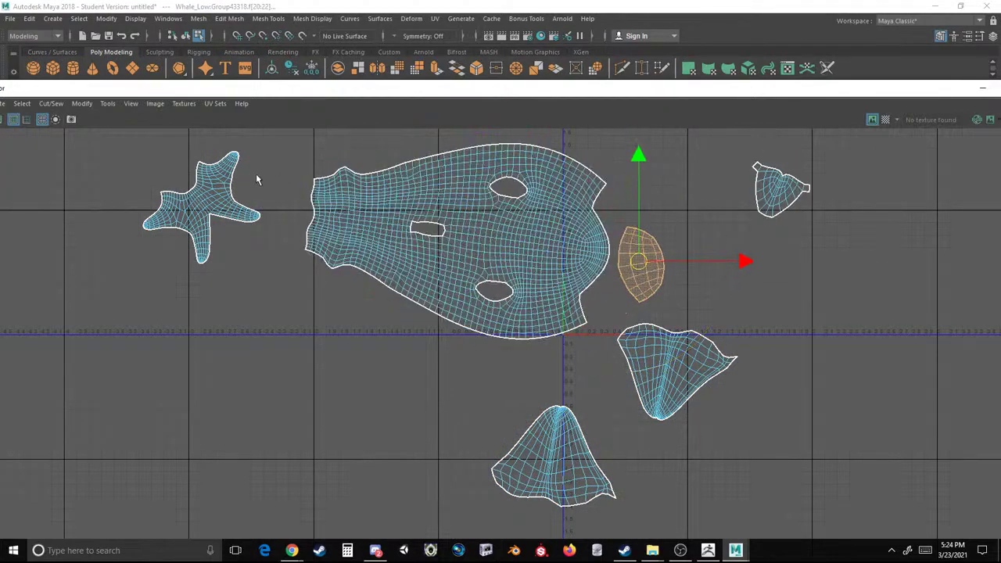
# Select all the UV shells and straighten them with Orient Shells.
pyautogui.click(210, 205)
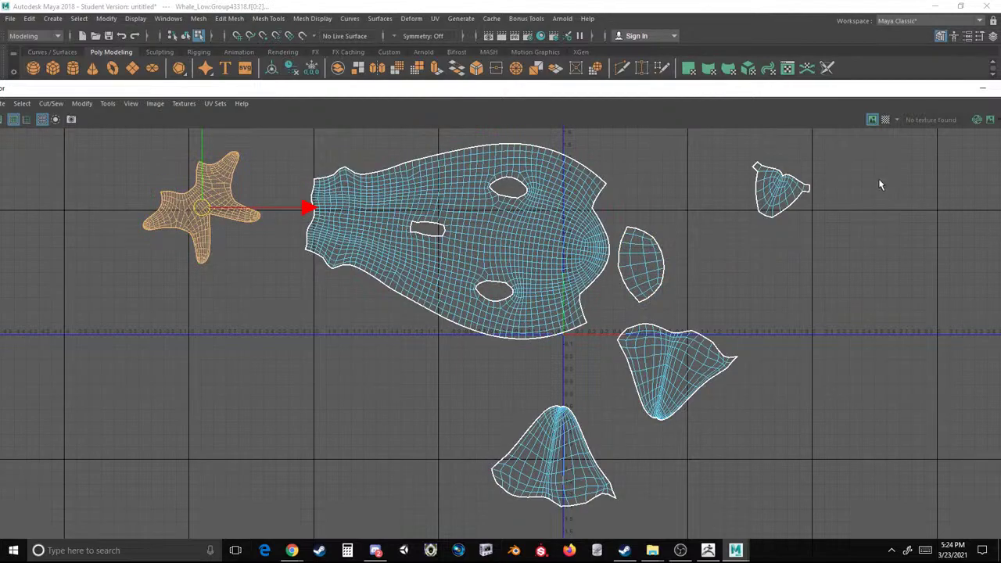
pyautogui.moveTo(881, 187); pyautogui.dragTo(85, 463)
pyautogui.click(81, 104)
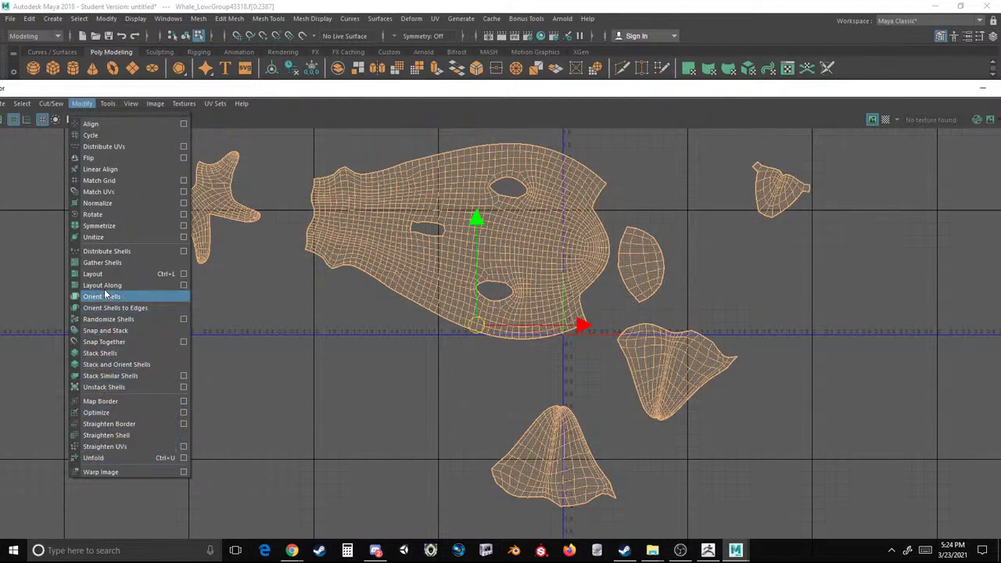
pyautogui.moveTo(52, 105)
pyautogui.moveTo(84, 105)
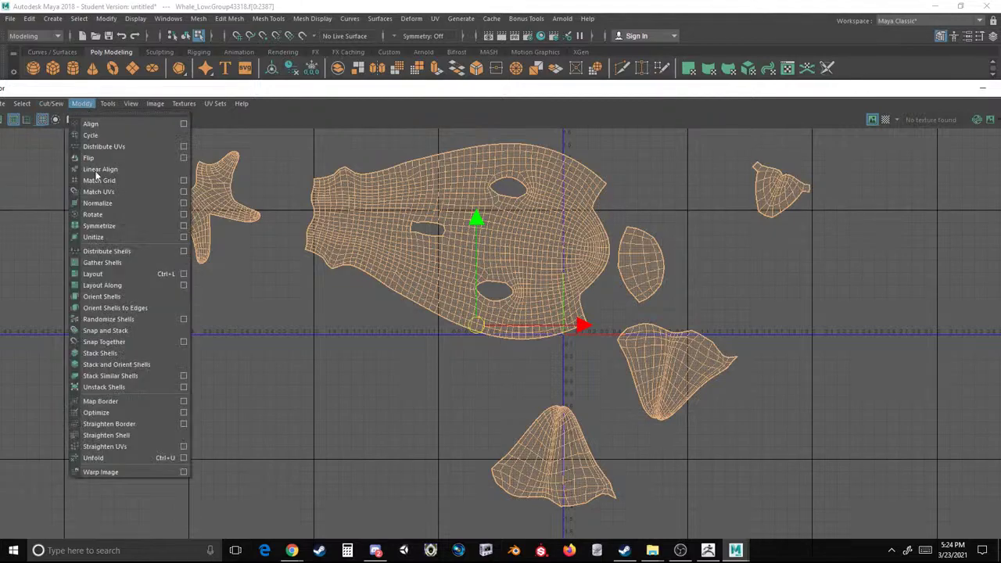
pyautogui.click(108, 297)
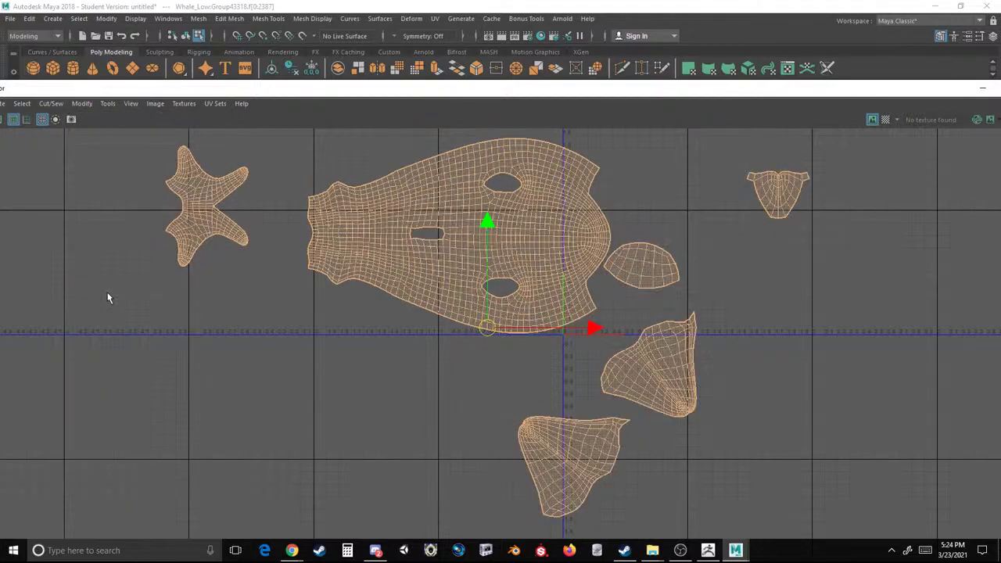
# Pack all the selected UV shells into the 0 to 1 UV tile with Layout.
pyautogui.click(77, 106)
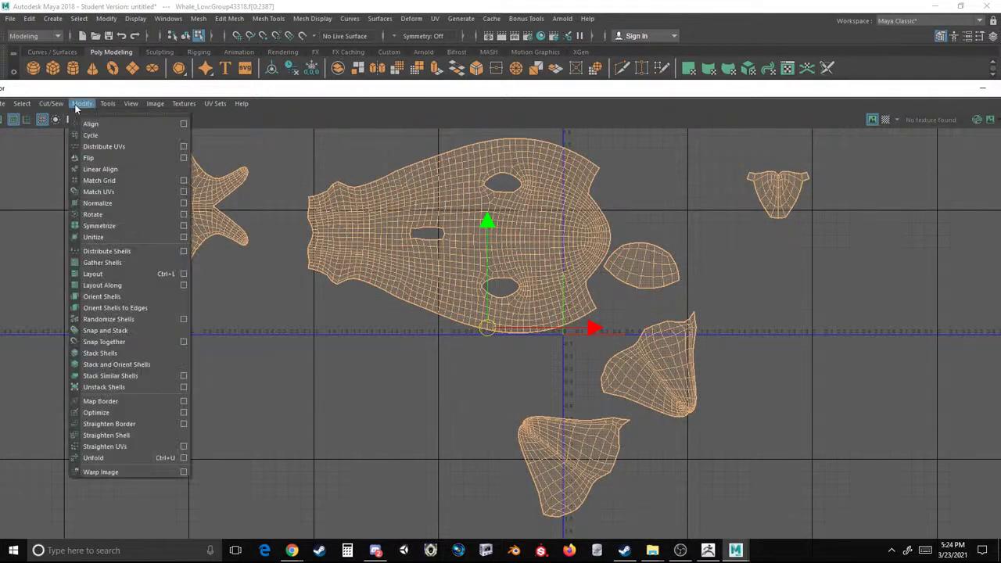
pyautogui.click(92, 274)
pyautogui.scroll(4, 629, 280)
pyautogui.scroll(3, 629, 280)
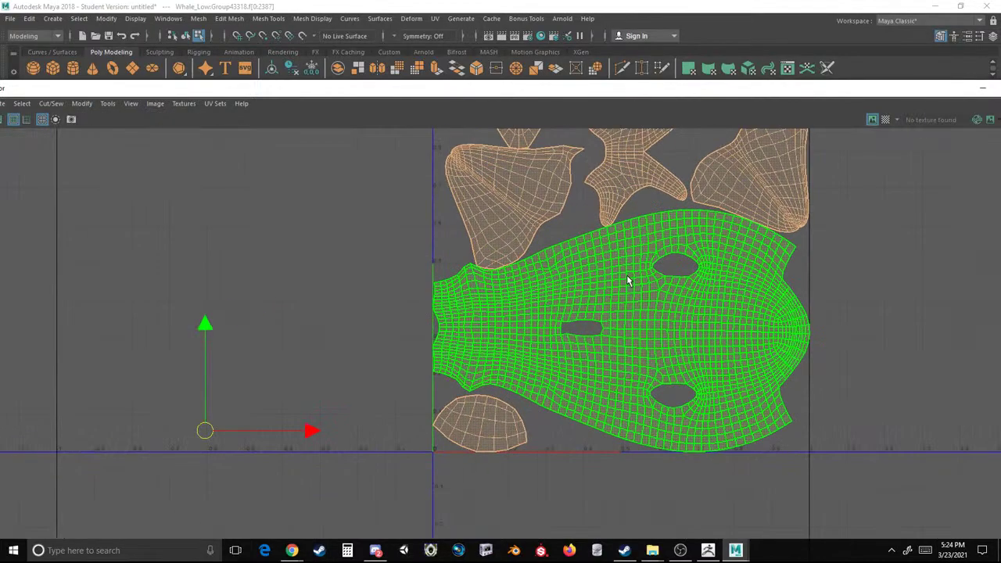
pyautogui.keyDown('alt'); pyautogui.moveTo(629, 280); pyautogui.dragTo(541, 338, button='middle'); pyautogui.keyUp('alt')
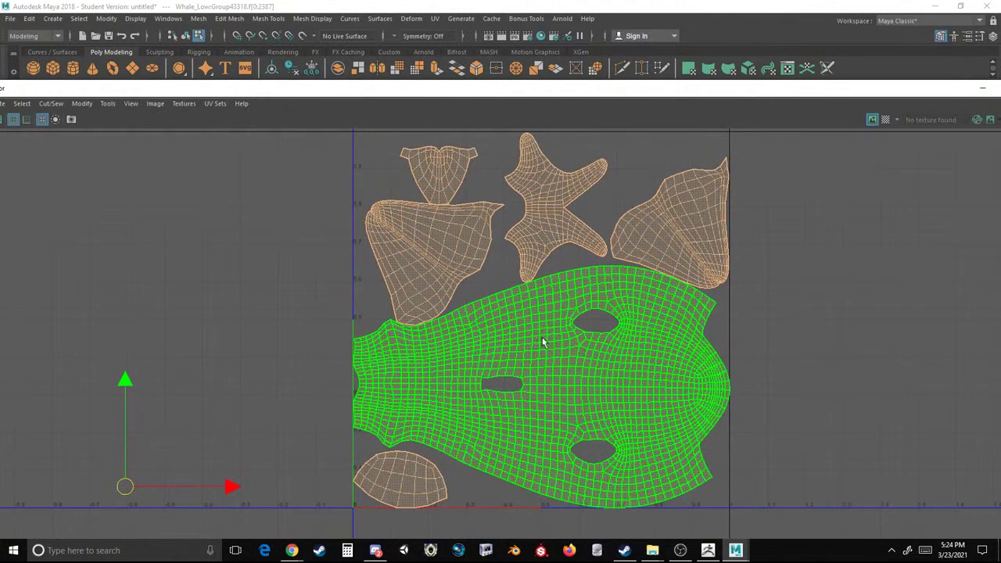
# Rotate the mouth shell level and nudge it just inside the corner of the UV tile.
pyautogui.click(446, 231)
pyautogui.click(453, 254)
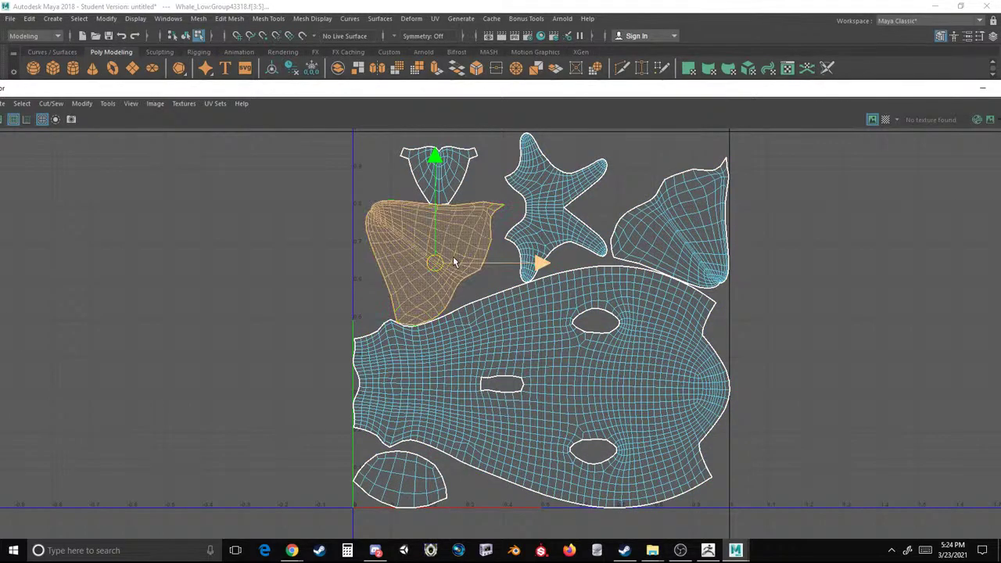
pyautogui.click(510, 357)
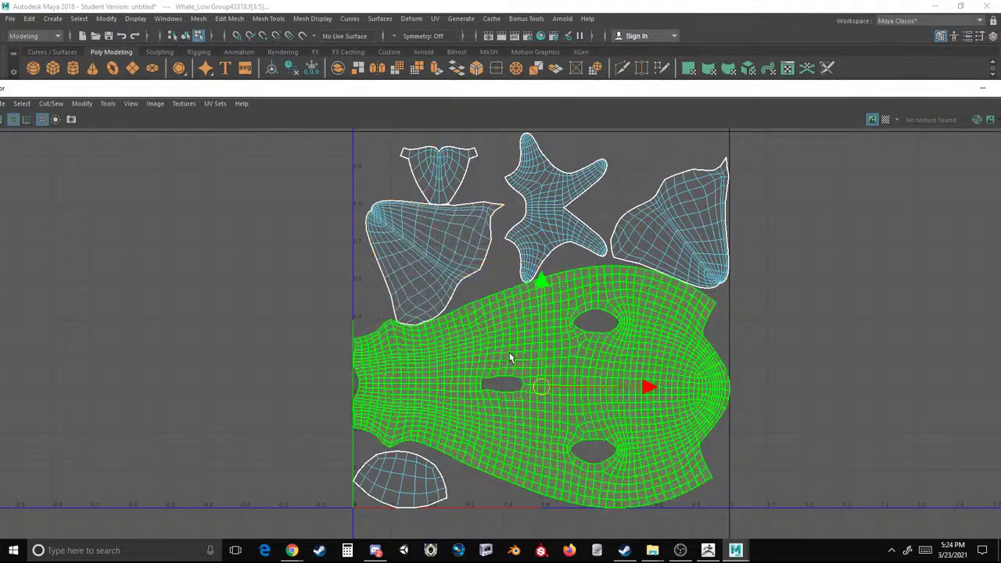
pyautogui.click(395, 481)
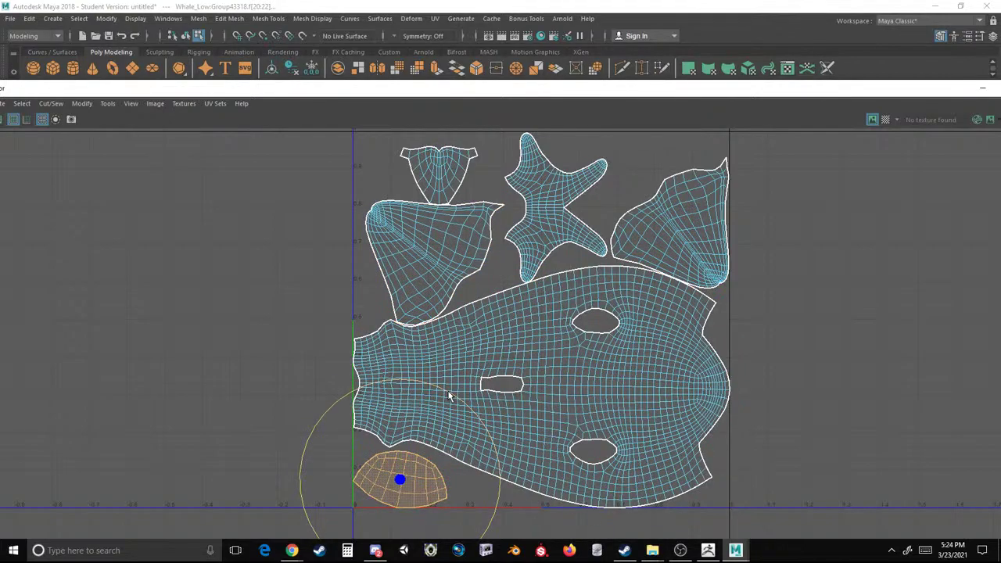
pyautogui.press('w')
pyautogui.click(395, 482)
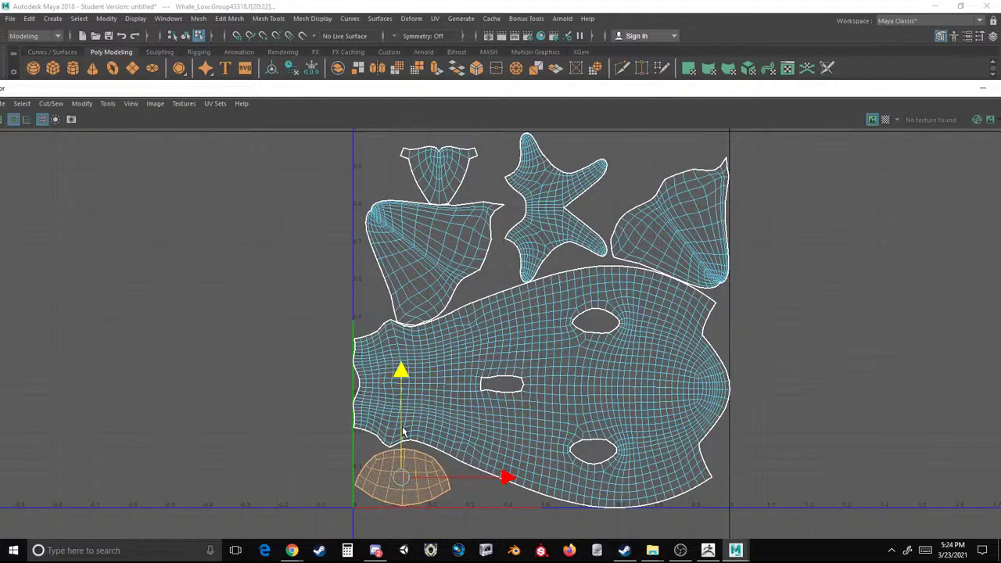
# Scale the body shell down slightly and nudge it up so it sits inside the UV tile's borders.
pyautogui.click(509, 374)
pyautogui.press('w')
pyautogui.moveTo(541, 385); pyautogui.dragTo(540, 380)
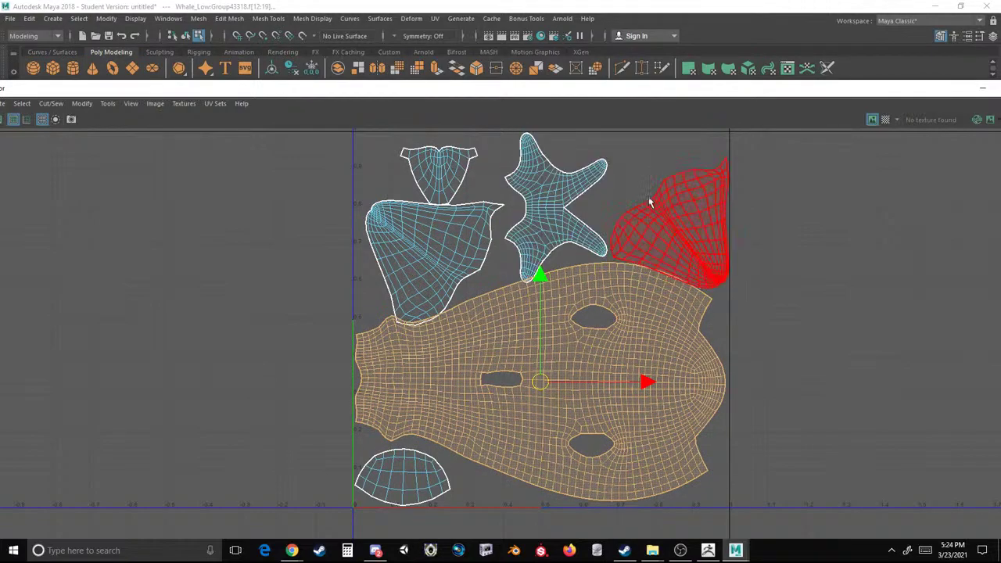
# Select all the UV shells and rotate them 90 degrees so the body's head end points up.
pyautogui.moveTo(754, 167); pyautogui.dragTo(306, 485)
pyautogui.press('e')
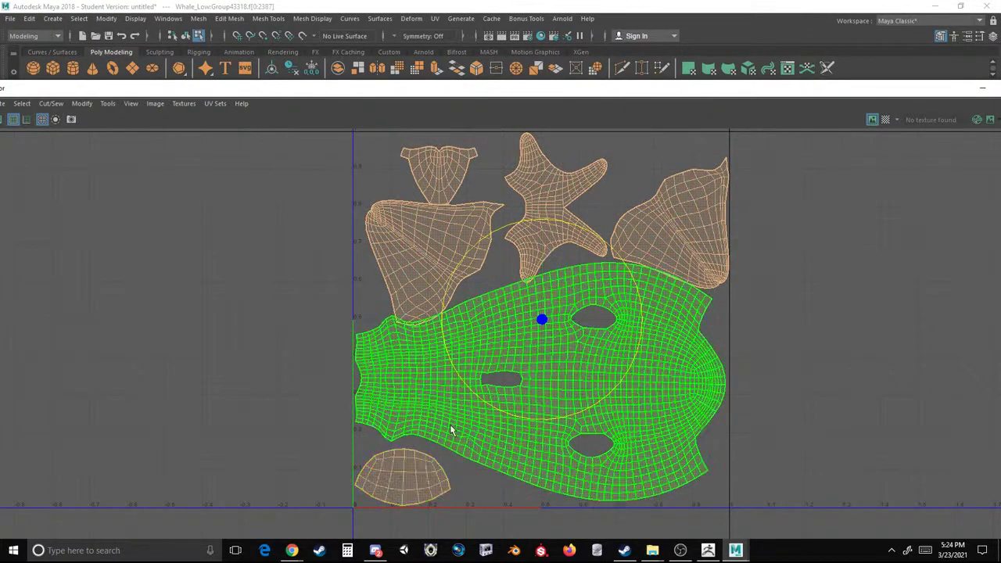
pyautogui.moveTo(502, 414); pyautogui.dragTo(669, 405)
pyautogui.press('w')
# Move all the UV shells together to center the rotated layout over the 0 to 1 UV tile.
pyautogui.click(583, 362)
pyautogui.moveTo(538, 321); pyautogui.dragTo(496, 320)
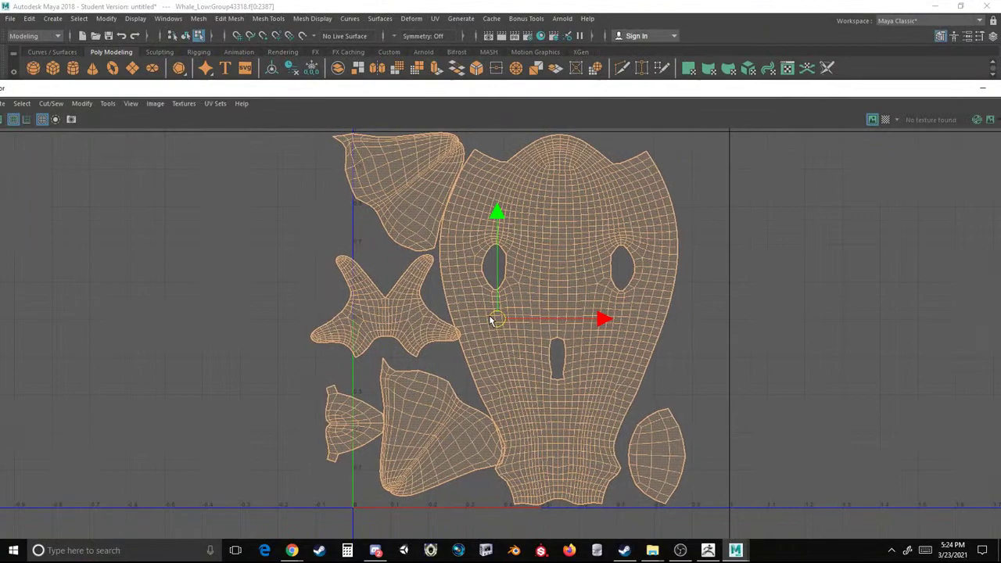
pyautogui.click(397, 310)
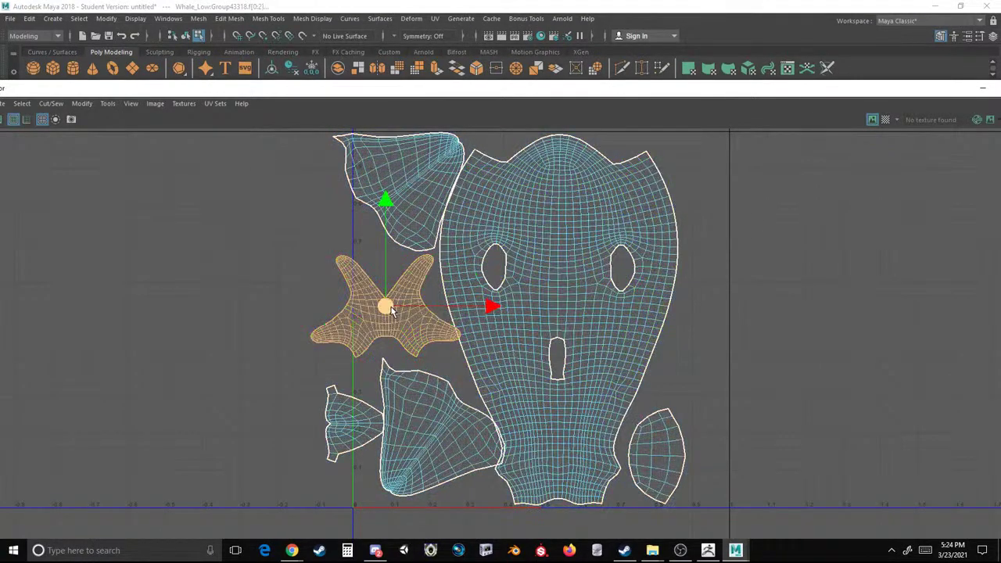
pyautogui.moveTo(739, 140); pyautogui.dragTo(296, 465)
pyautogui.moveTo(579, 319); pyautogui.dragTo(615, 305)
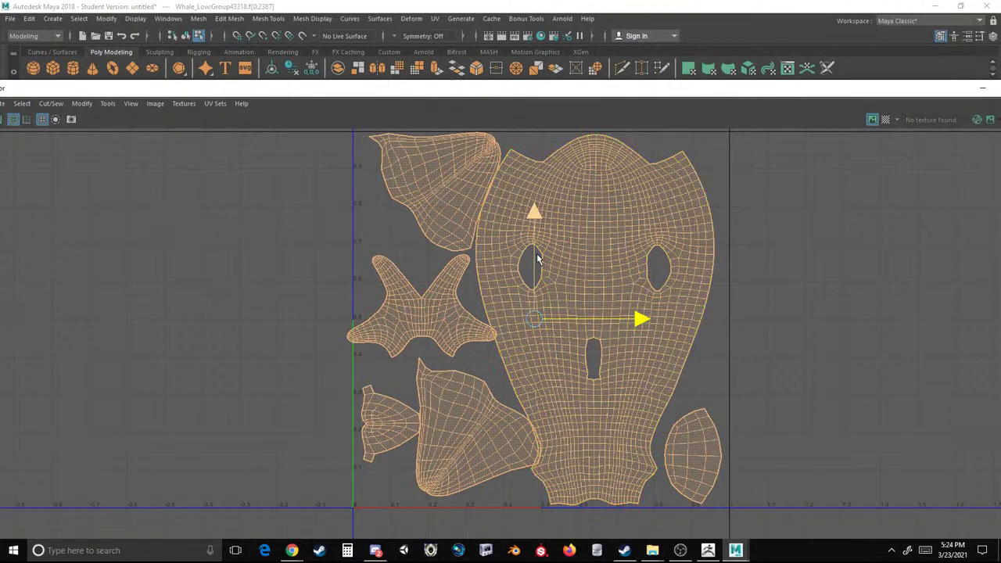
pyautogui.moveTo(529, 216); pyautogui.dragTo(531, 219)
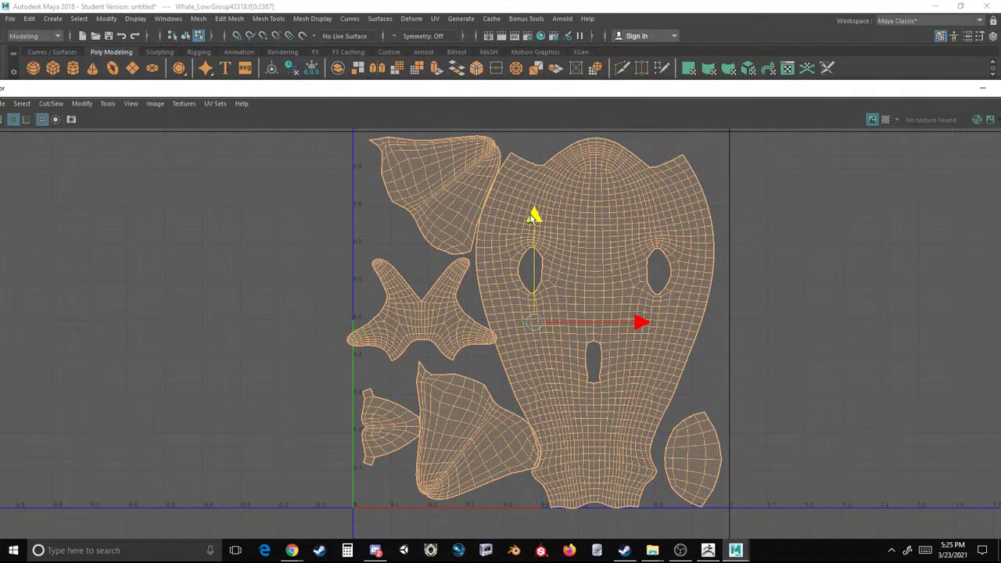
# Move the upper large fin shell up into the UV tile's corner and nudge the small fin shell closer to the tile's edge.
pyautogui.click(430, 190)
pyautogui.moveTo(536, 189); pyautogui.dragTo(533, 190)
pyautogui.moveTo(429, 137); pyautogui.dragTo(428, 135)
pyautogui.click(449, 459)
pyautogui.click(365, 436)
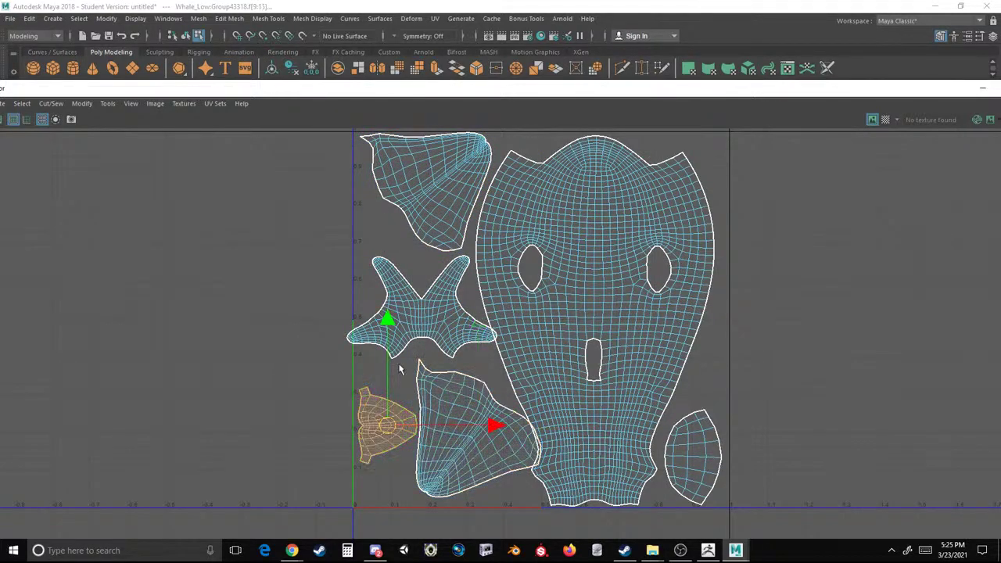
# Scale the star-shaped tail fin shell down slightly so it fits between the UV tile's edge and the body shell.
pyautogui.click(419, 333)
pyautogui.scroll(3, 420, 333)
pyautogui.press('r')
pyautogui.moveTo(421, 296); pyautogui.dragTo(414, 298)
pyautogui.click(238, 282)
pyautogui.scroll(-3, 288, 294)
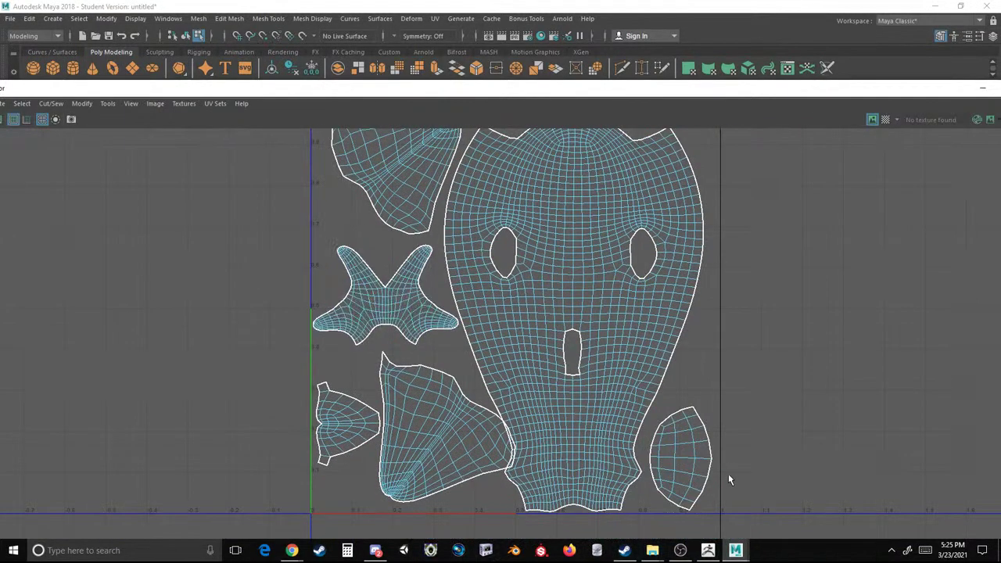
pyautogui.click(677, 472)
pyautogui.scroll(-2, 744, 339)
pyautogui.click(751, 216)
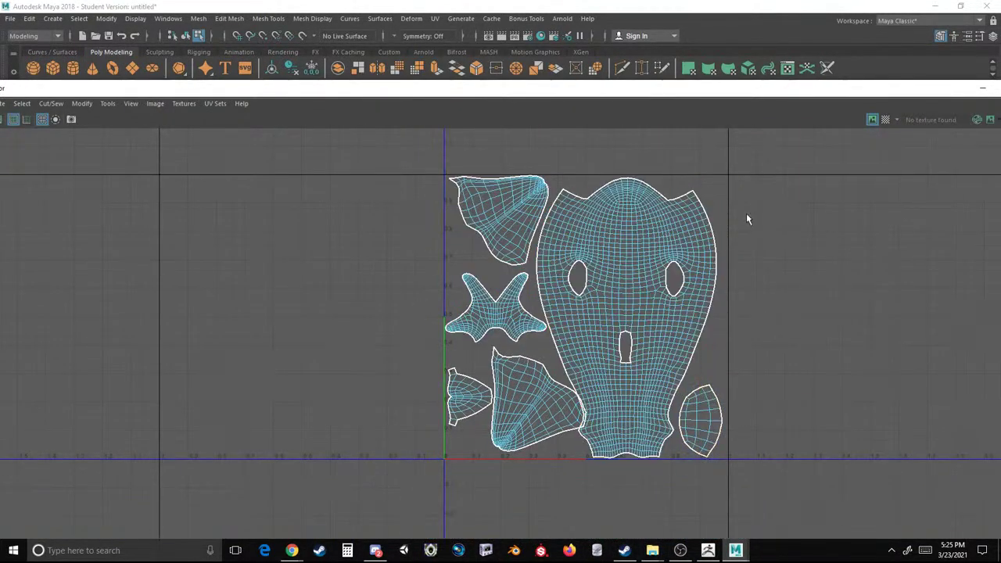
# Minimize the UV editor and switch the whale mesh to object mode so the whole model is selected.
pyautogui.moveTo(912, 94); pyautogui.dragTo(856, 88)
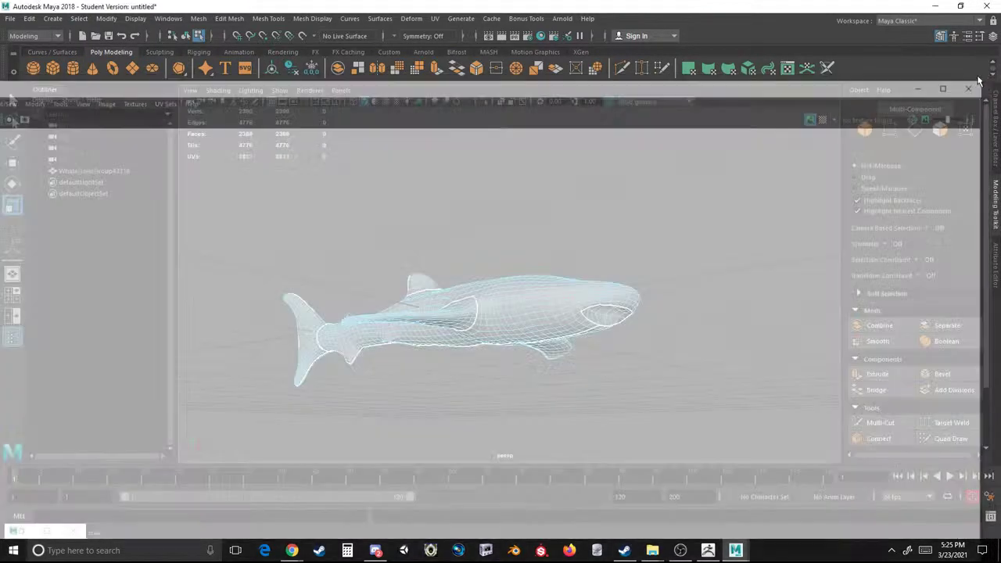
pyautogui.click(979, 83)
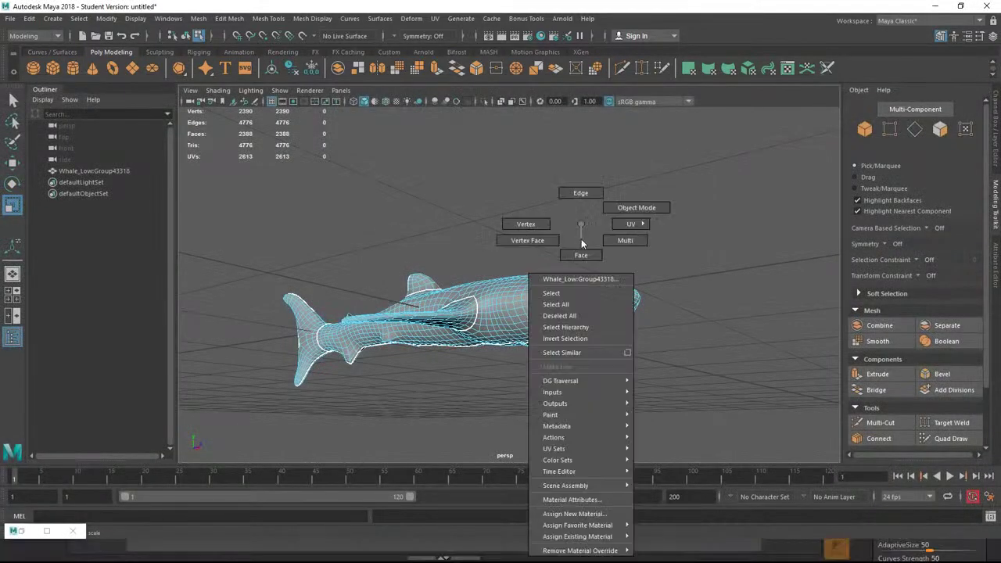
pyautogui.moveTo(669, 177); pyautogui.dragTo(351, 393)
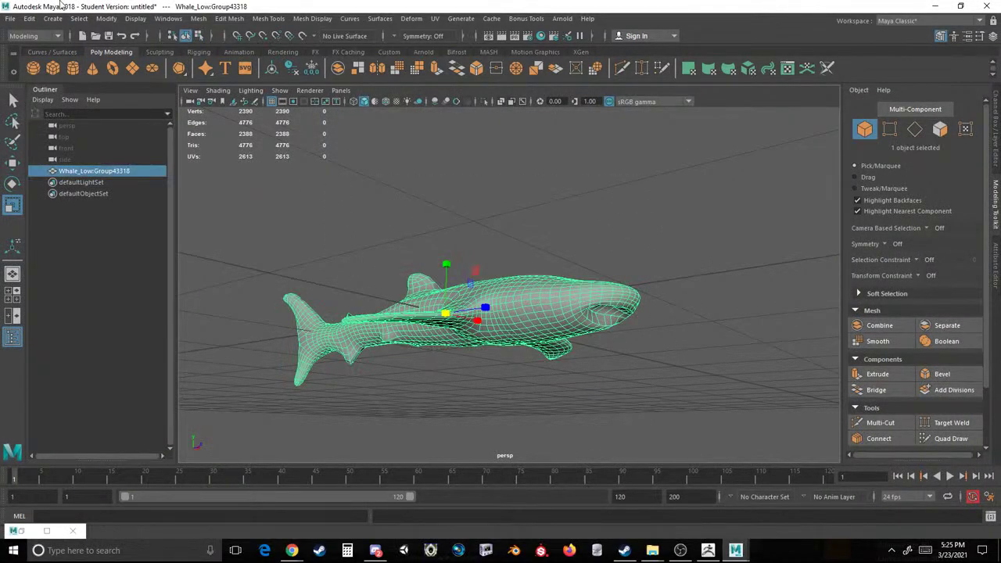
# Export the selected whale mesh to the D: drive as an OBJ file named Whale Shark Low.
pyautogui.click(10, 19)
pyautogui.click(74, 169)
pyautogui.write('Whale Shark Low')
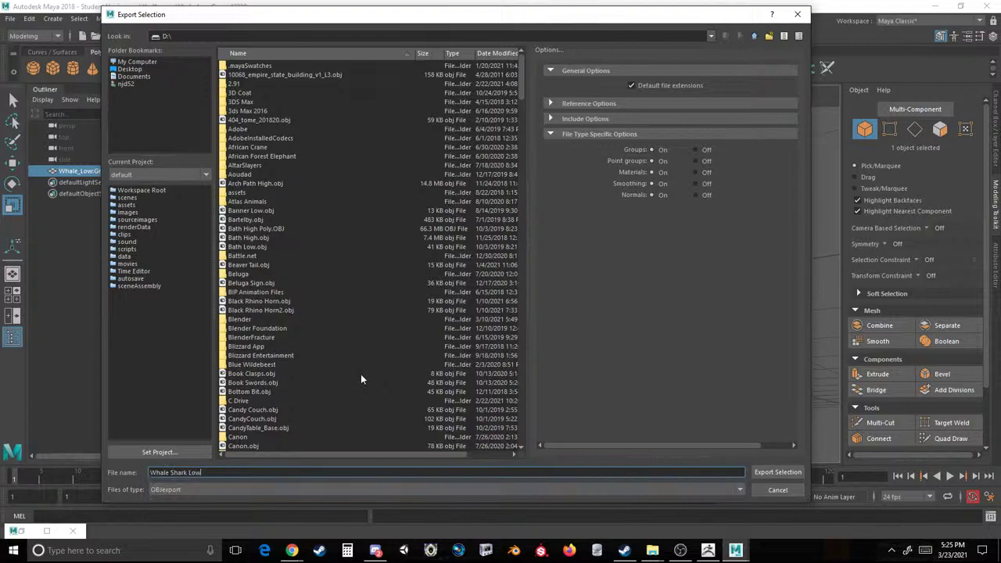
pyautogui.press('Return')
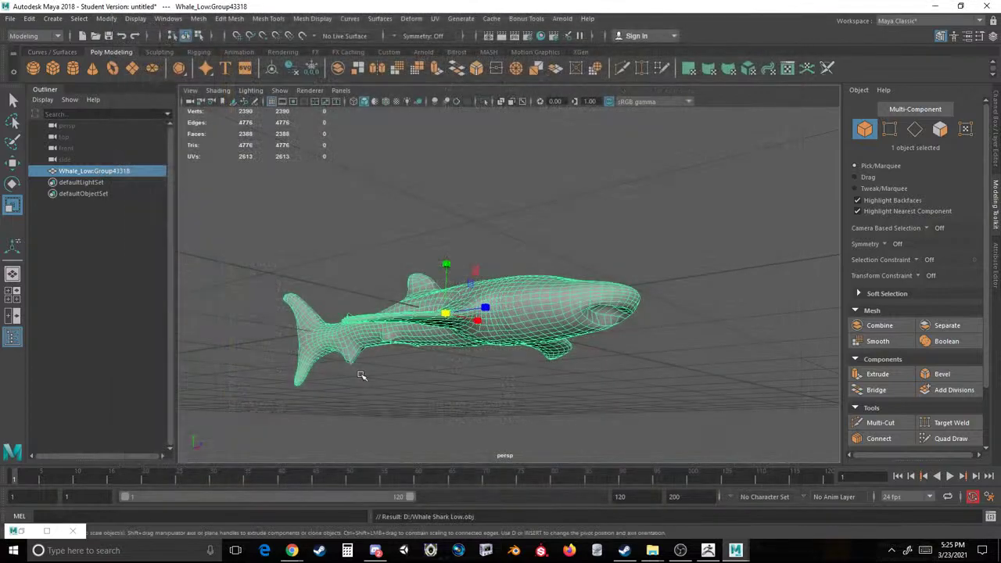
# Launch Substance Painter and switch to its window.
pyautogui.click(540, 550)
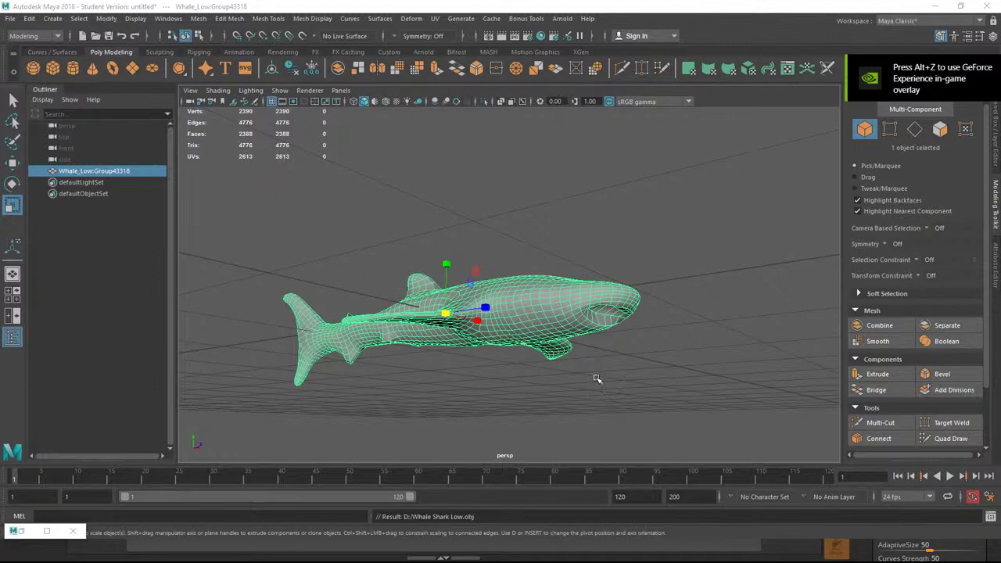
pyautogui.press('super')
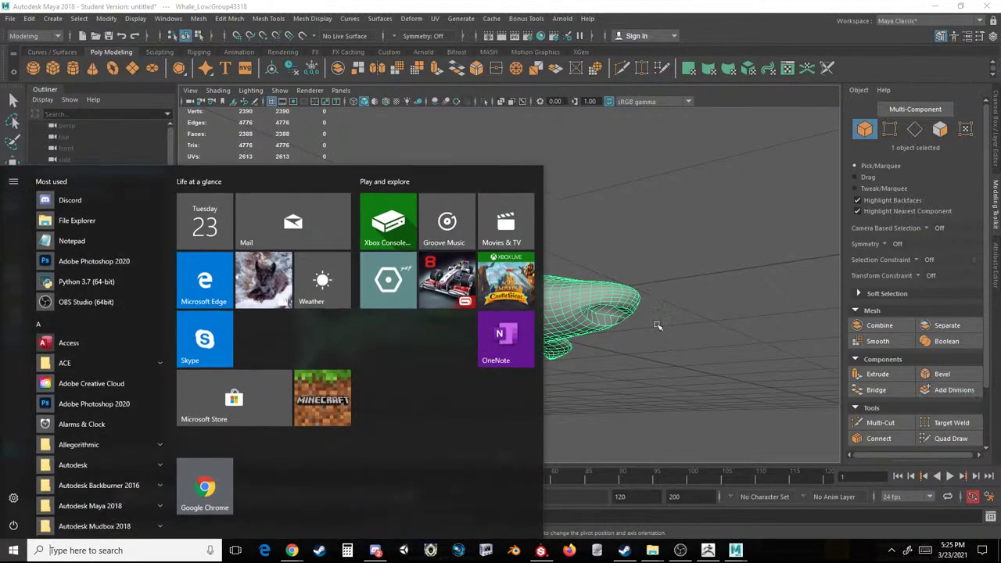
pyautogui.click(692, 555)
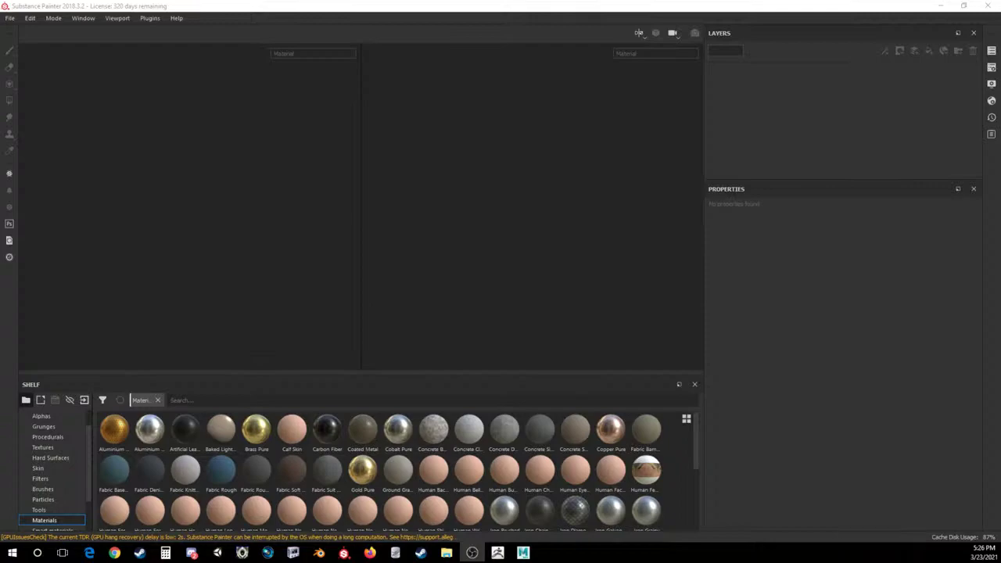
pyautogui.hotkey('alt', 'Tab')
pyautogui.moveTo(638, 5)
pyautogui.mouseDown()
pyautogui.moveTo(1000, 150)
pyautogui.moveTo(1000, 58)
pyautogui.mouseUp()
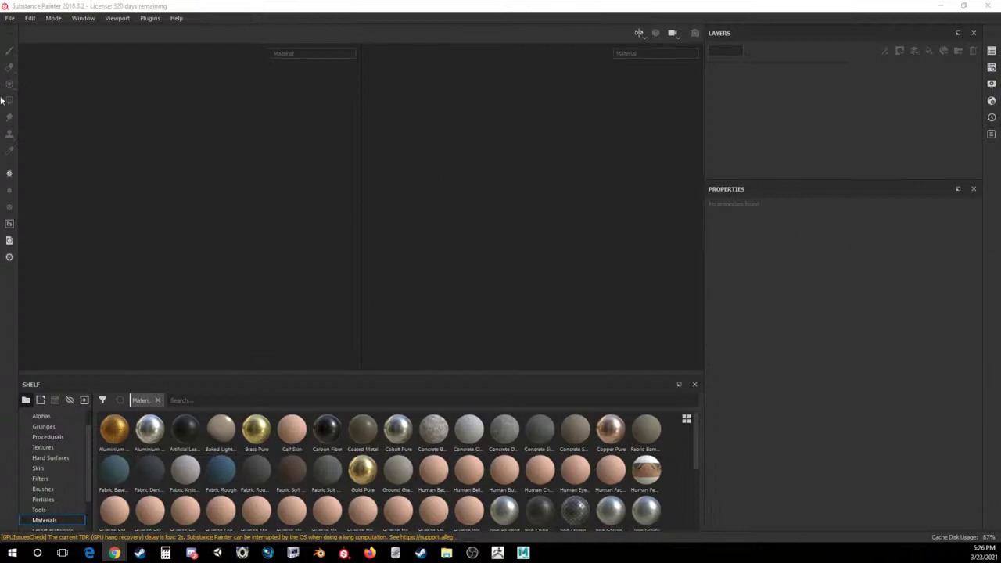
# Try to open Whale Shark Low.obj from the New Volume (D:) drive as an existing project.
pyautogui.click(10, 18)
pyautogui.click(19, 40)
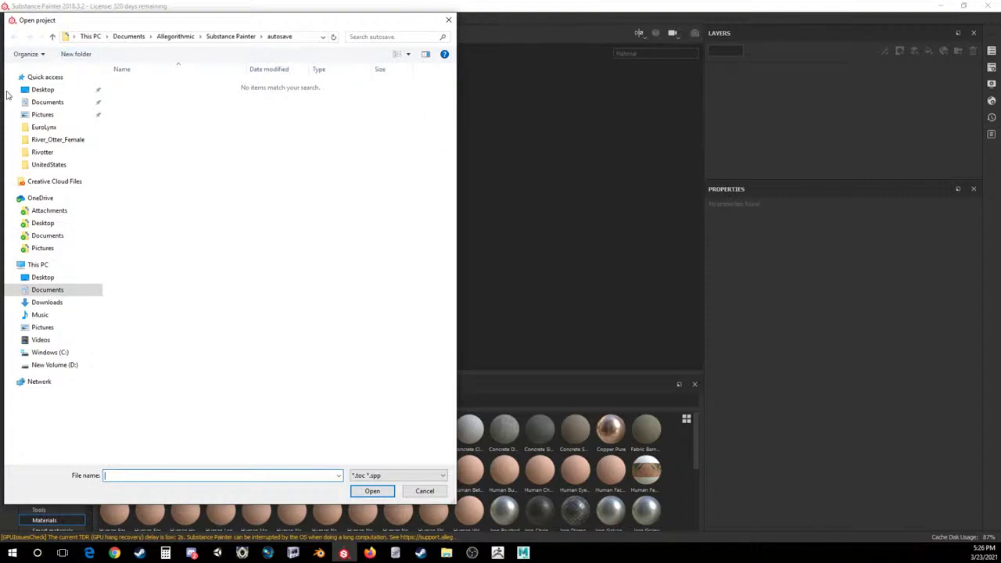
pyautogui.click(90, 36)
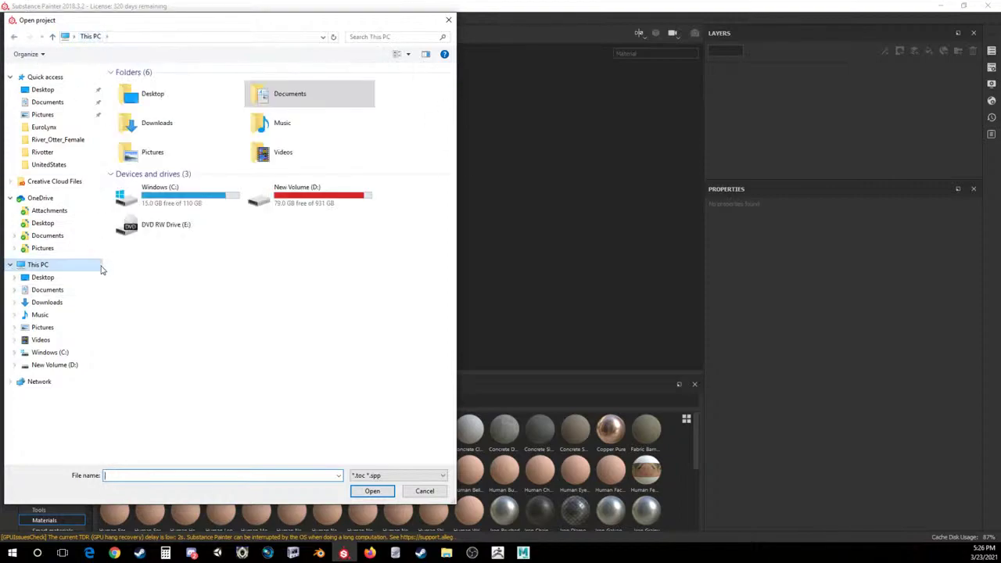
pyautogui.doubleClick(303, 193)
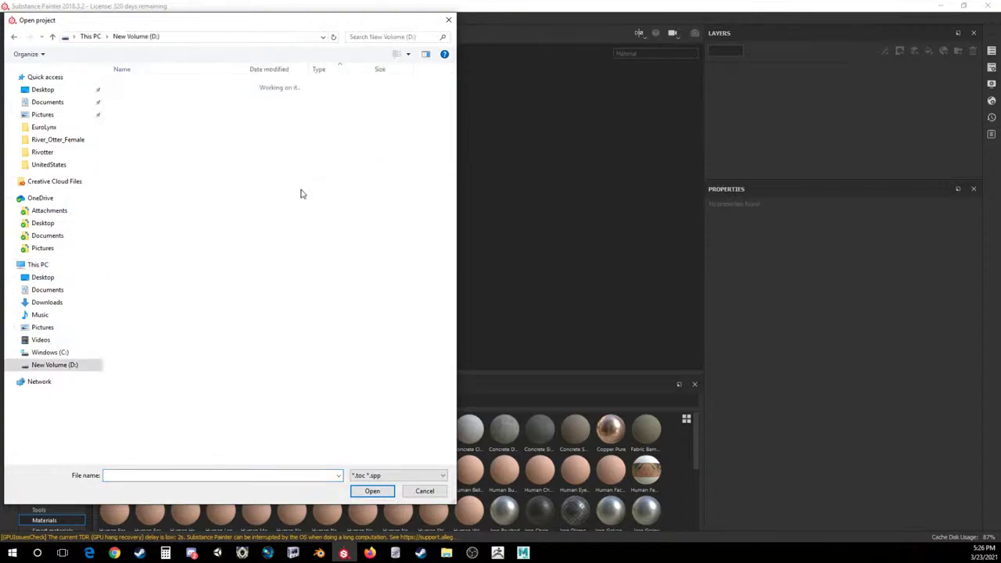
pyautogui.click(129, 475)
pyautogui.write('whale shark')
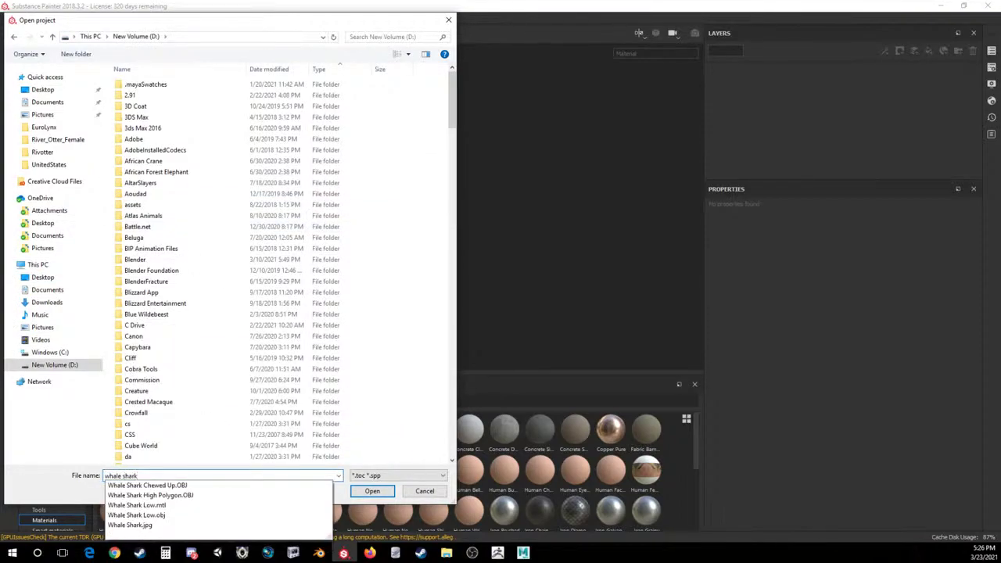
pyautogui.click(188, 515)
pyautogui.click(368, 491)
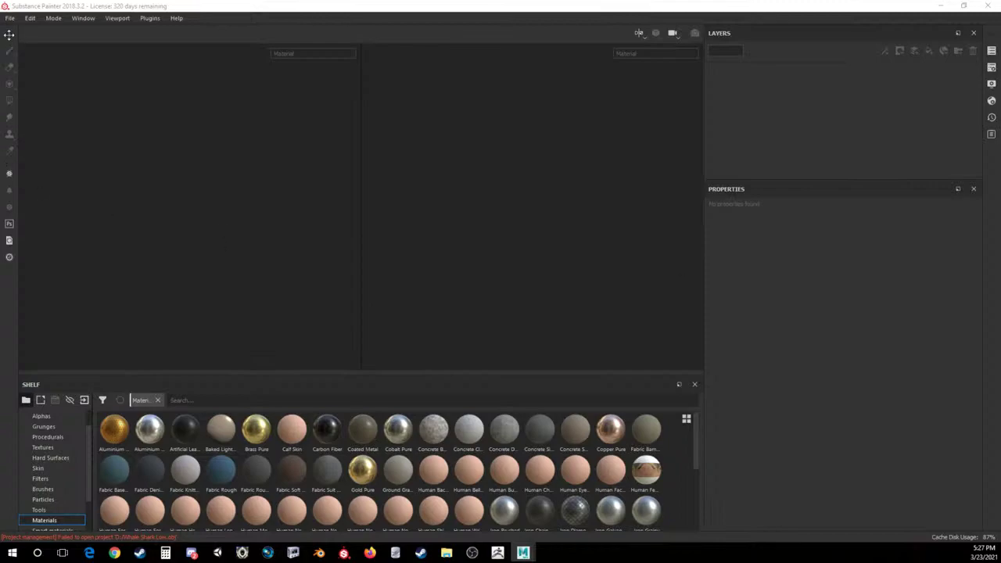
# Start a new project and browse to the New Volume (D:) drive for its mesh file.
pyautogui.click(9, 19)
pyautogui.click(18, 30)
pyautogui.click(604, 170)
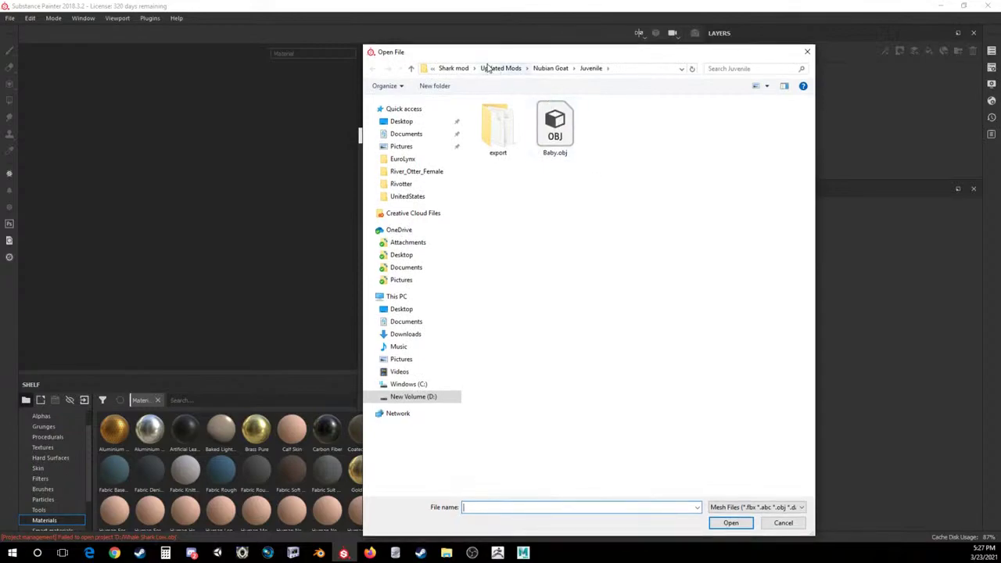
pyautogui.click(460, 71)
pyautogui.click(489, 69)
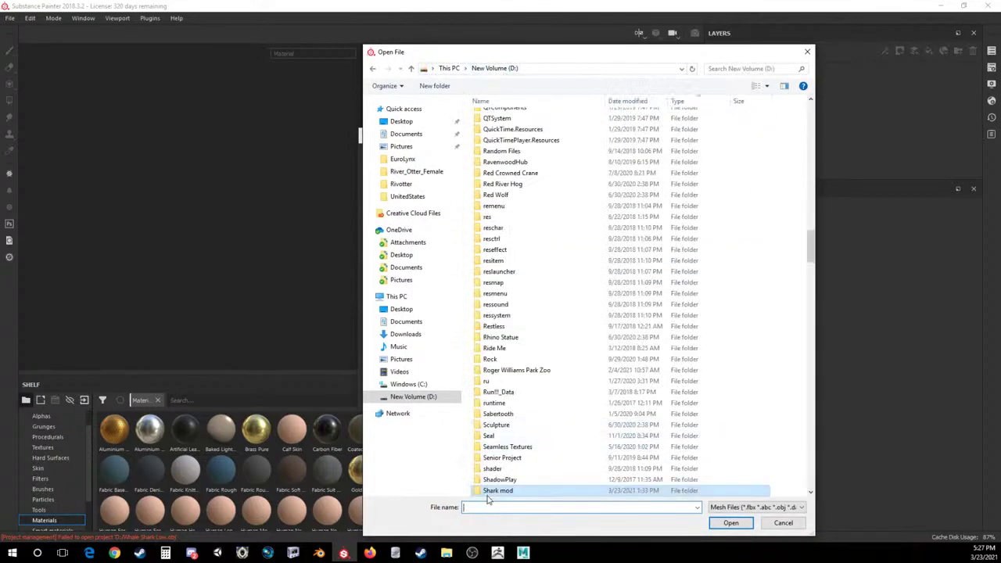
# Choose Whale Shark Low.obj as the mesh and create the project with the PBR - Metallic Roughness template.
pyautogui.write('shark')
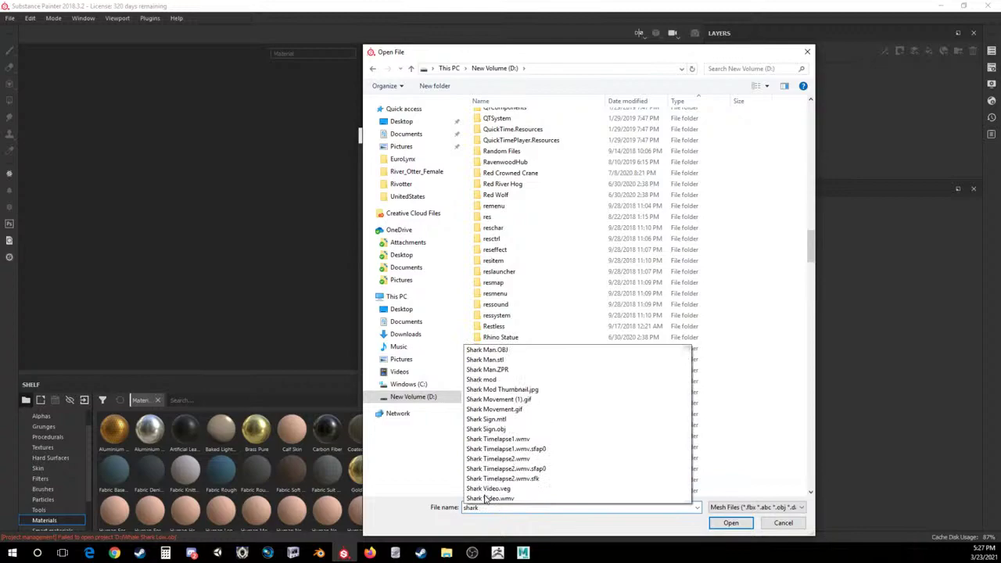
pyautogui.press('BackSpace')
pyautogui.press('BackSpace')
pyautogui.press('BackSpace')
pyautogui.press('BackSpace')
pyautogui.press('BackSpace')
pyautogui.write('whale shark')
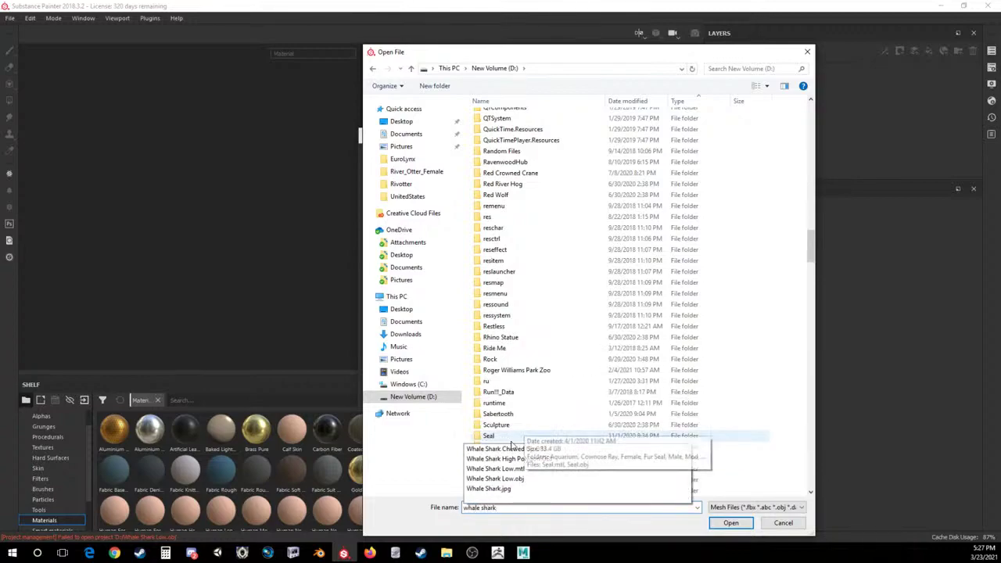
pyautogui.click(508, 479)
pyautogui.click(716, 519)
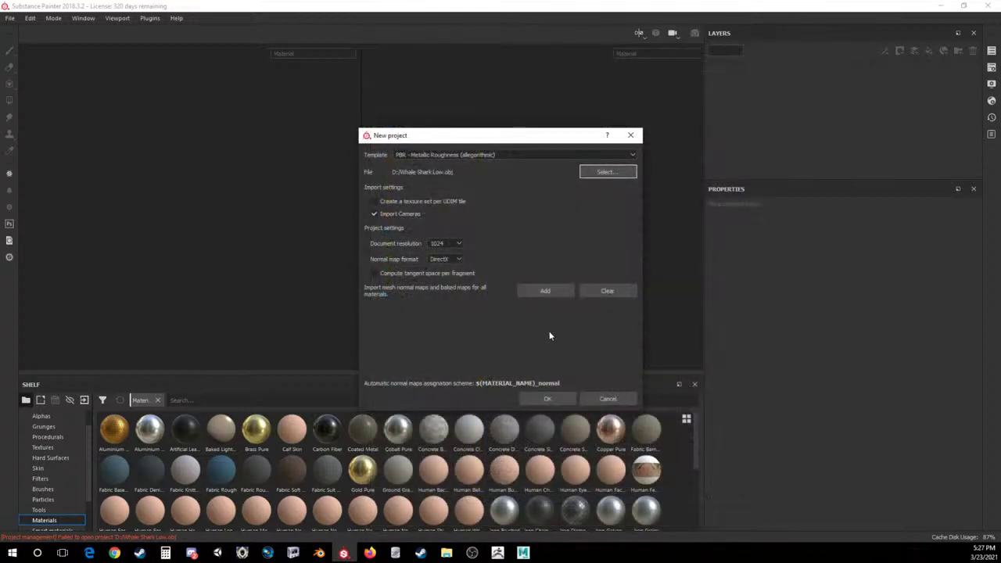
pyautogui.click(553, 400)
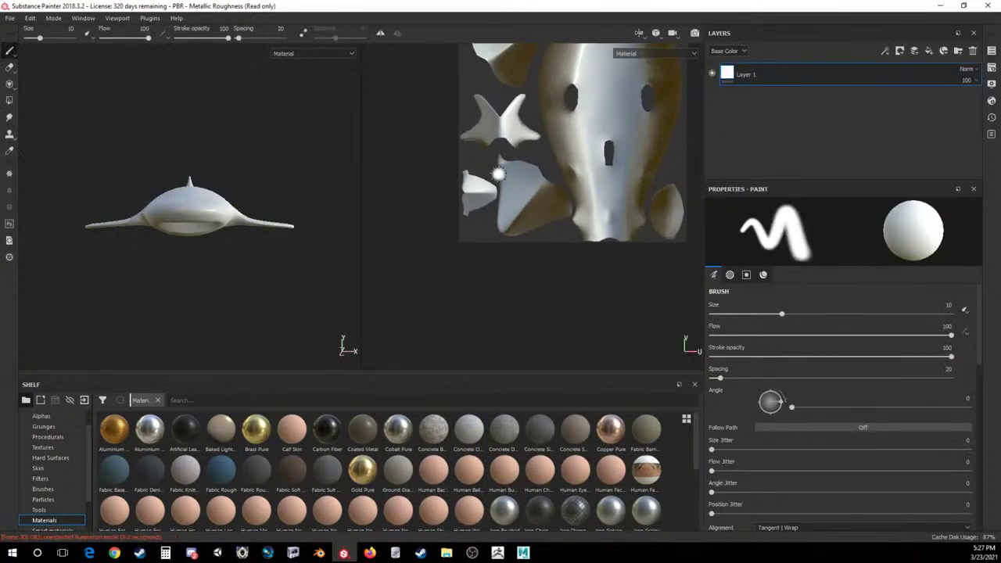
# Open the mesh map baking settings for the whale shark's texture set and set the output size to 2048.
pyautogui.keyDown('alt'); pyautogui.moveTo(498, 174); pyautogui.dragTo(559, 174, button='right'); pyautogui.keyUp('alt')
pyautogui.keyDown('alt'); pyautogui.moveTo(585, 113); pyautogui.dragTo(496, 226, button='middle'); pyautogui.keyUp('alt')
pyautogui.keyDown('alt'); pyautogui.moveTo(496, 227); pyautogui.dragTo(437, 289, button='right'); pyautogui.keyUp('alt')
pyautogui.keyDown('alt'); pyautogui.moveTo(492, 233); pyautogui.dragTo(530, 192, button='middle'); pyautogui.keyUp('alt')
pyautogui.keyDown('alt'); pyautogui.moveTo(162, 165); pyautogui.dragTo(214, 161); pyautogui.keyUp('alt')
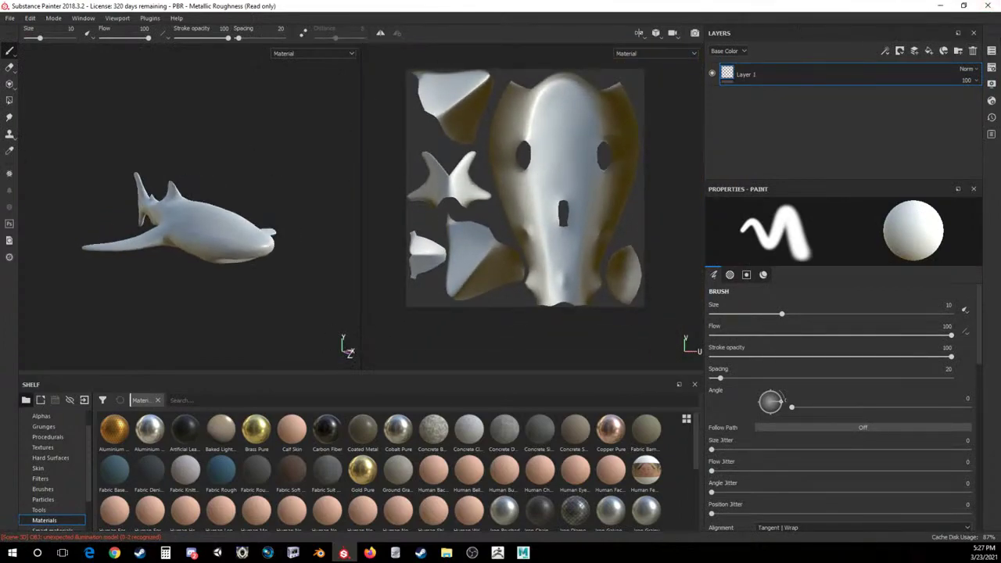
pyautogui.click(992, 68)
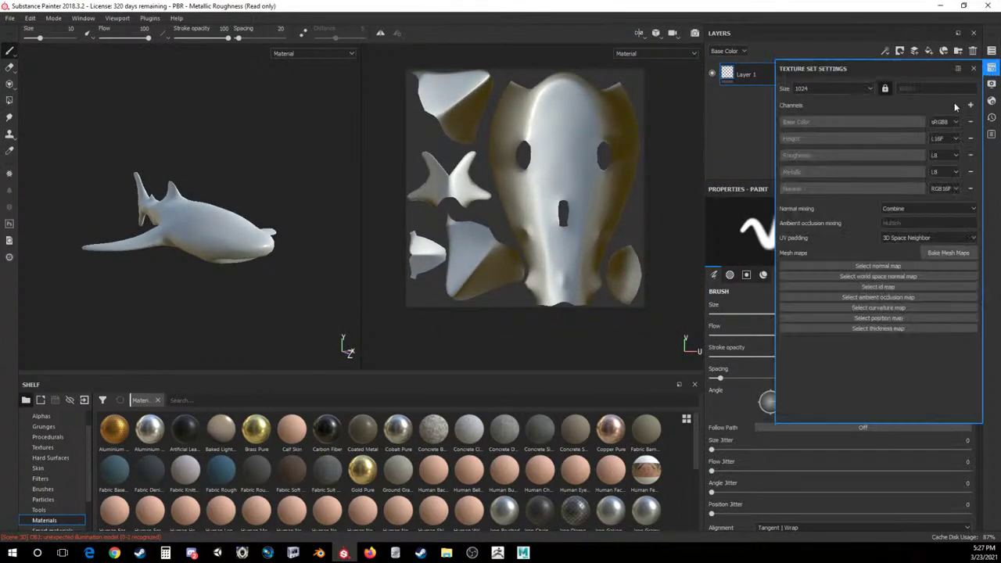
pyautogui.click(948, 253)
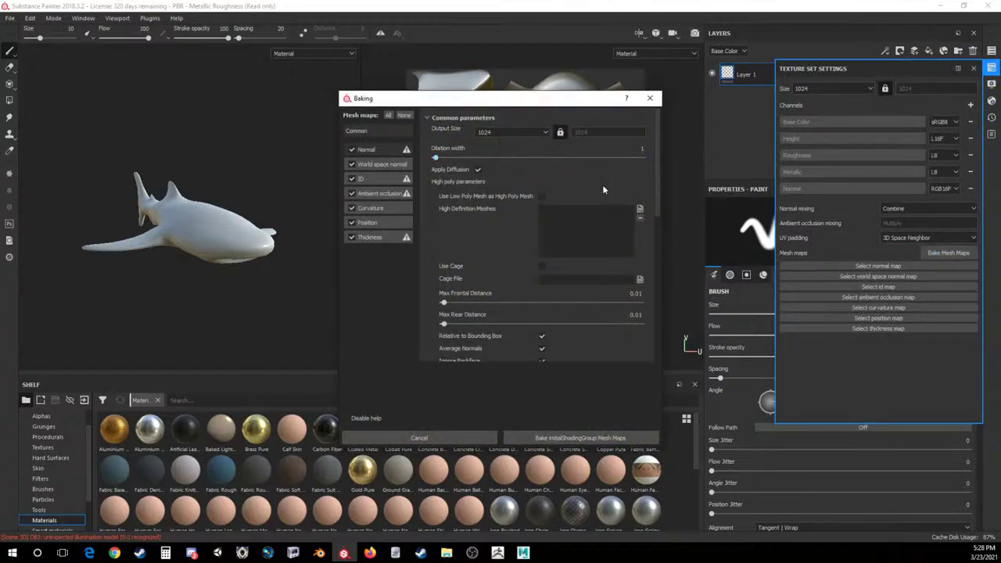
pyautogui.click(512, 131)
pyautogui.click(492, 174)
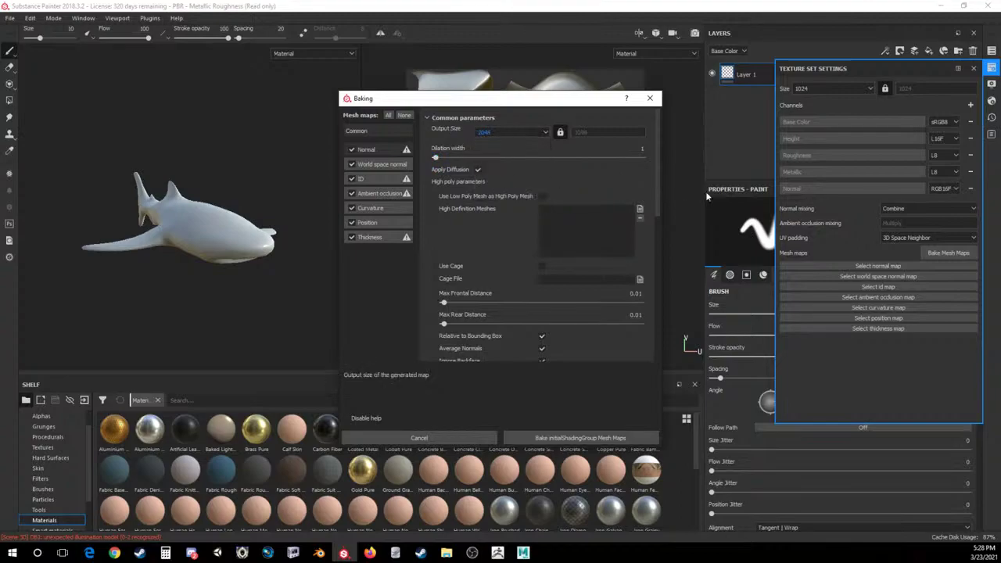
# Load Whale Shark High Polygon.OBJ as the high definition mesh and bake the mesh maps.
pyautogui.click(640, 209)
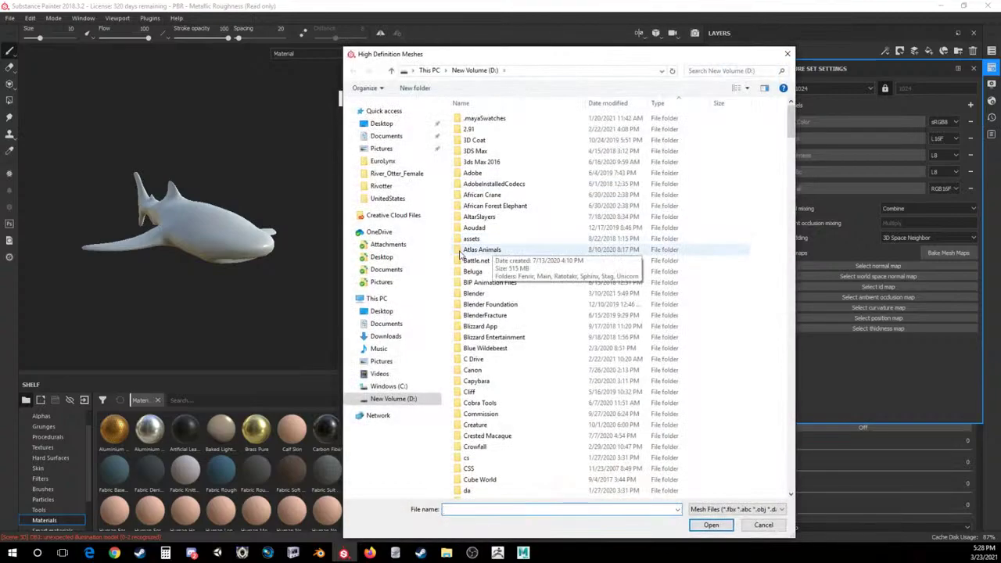
pyautogui.write('whale')
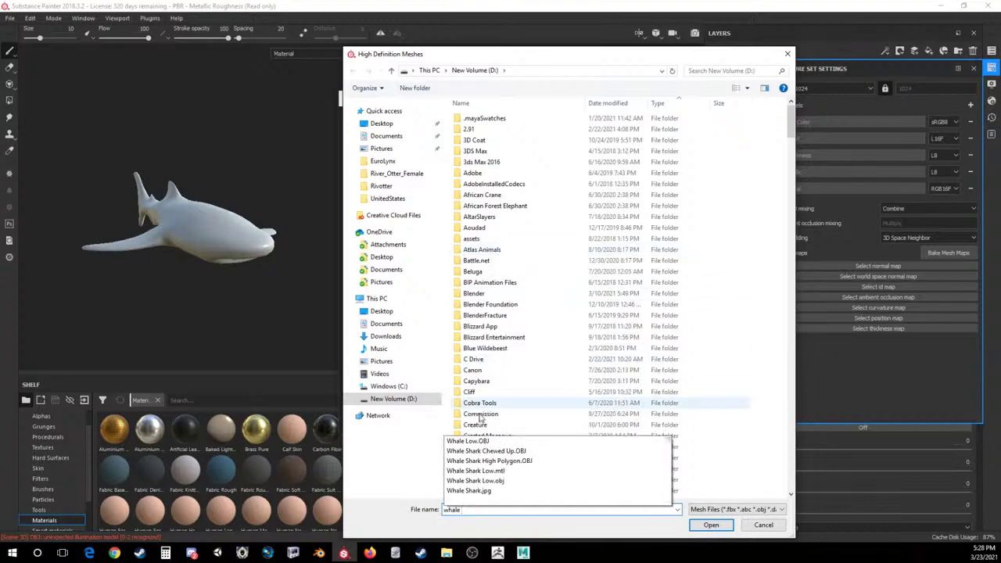
pyautogui.click(496, 461)
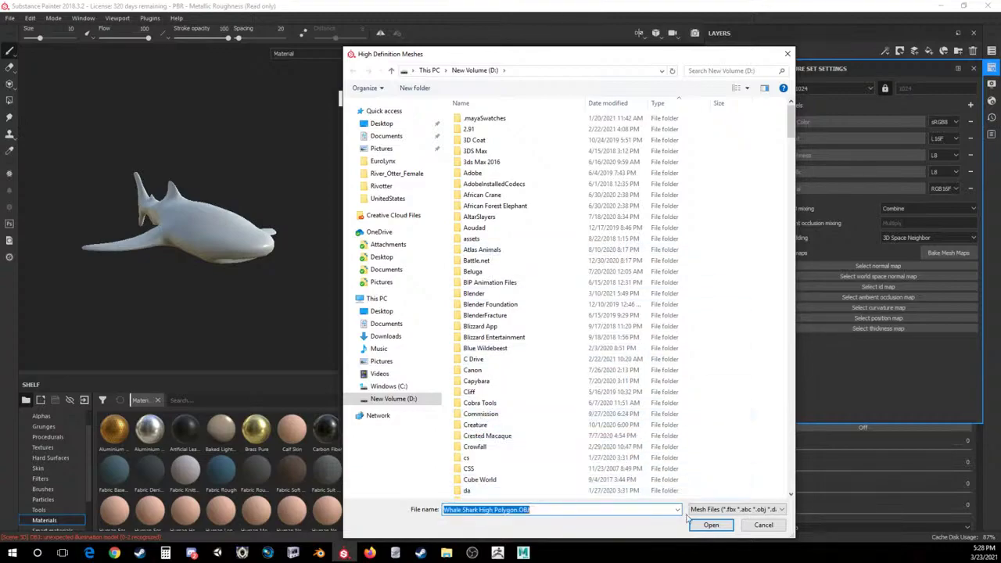
pyautogui.click(711, 525)
pyautogui.click(575, 444)
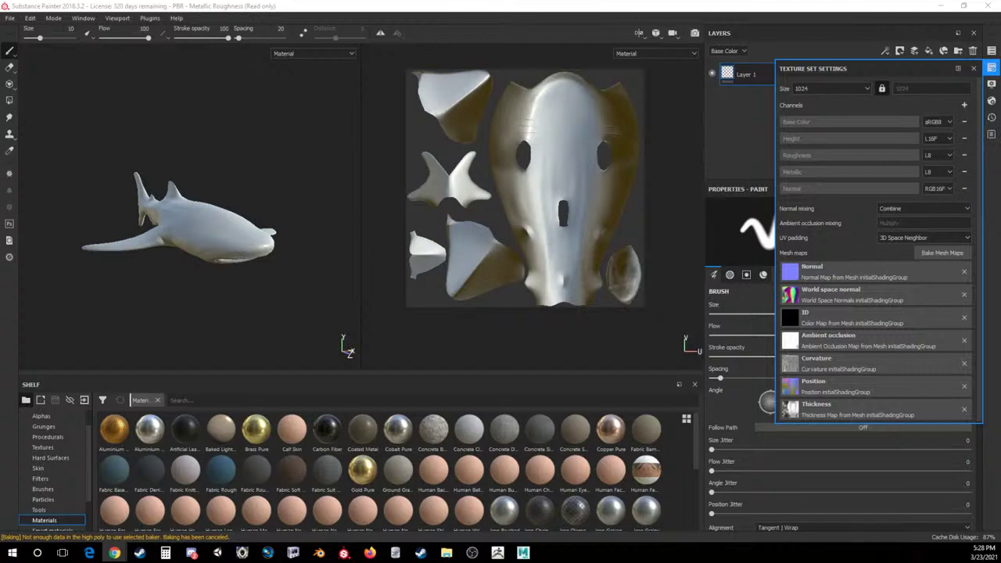
# Close the texture set settings and display the smart materials in the shelf.
pyautogui.click(974, 68)
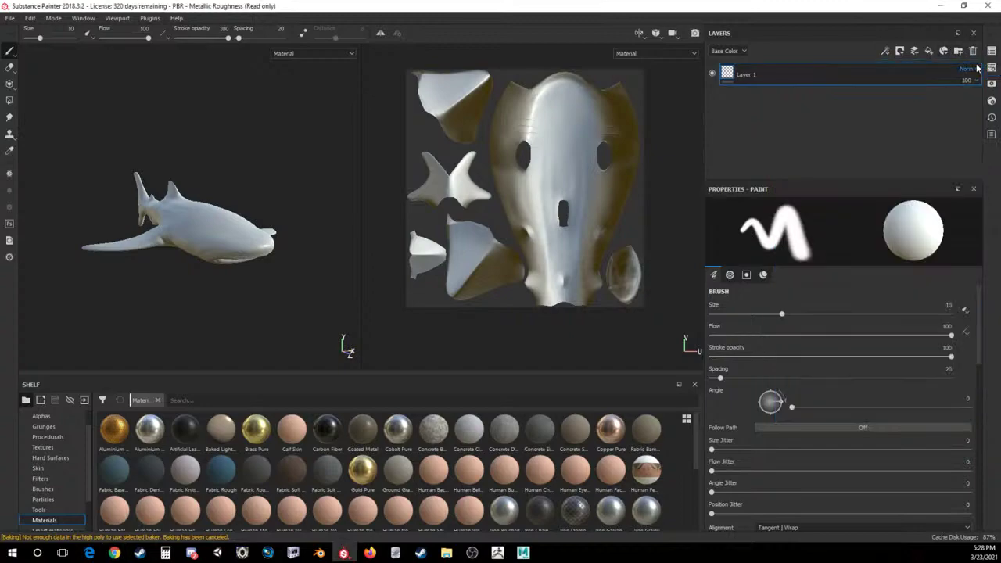
pyautogui.keyDown('alt'); pyautogui.moveTo(281, 200); pyautogui.dragTo(138, 120); pyautogui.keyUp('alt')
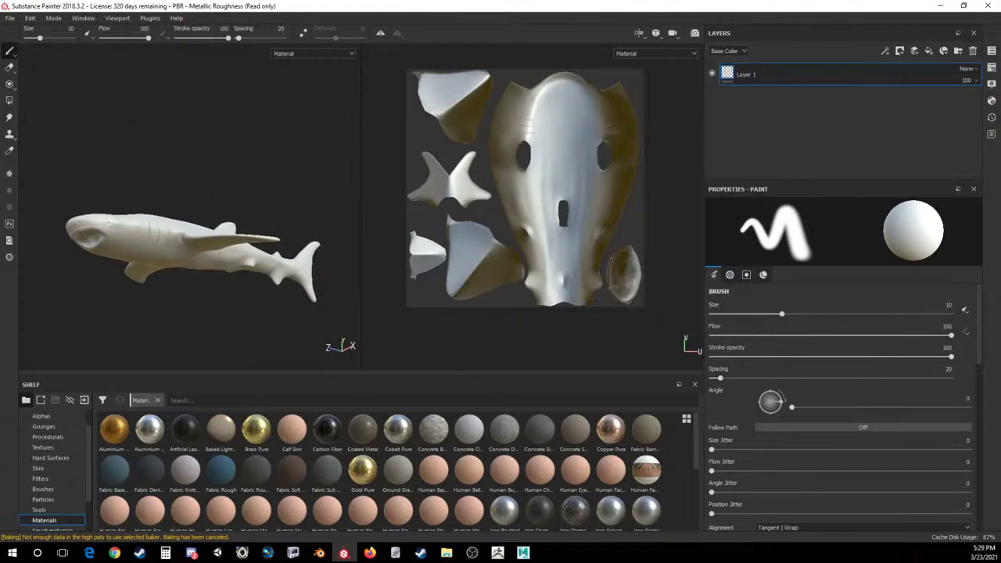
pyautogui.scroll(-3, 58, 492)
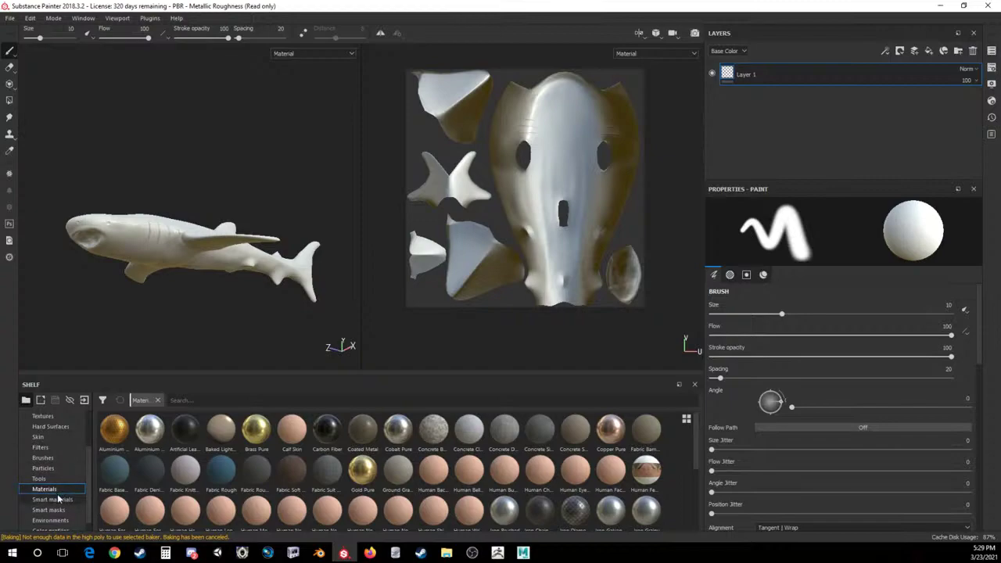
pyautogui.click(55, 503)
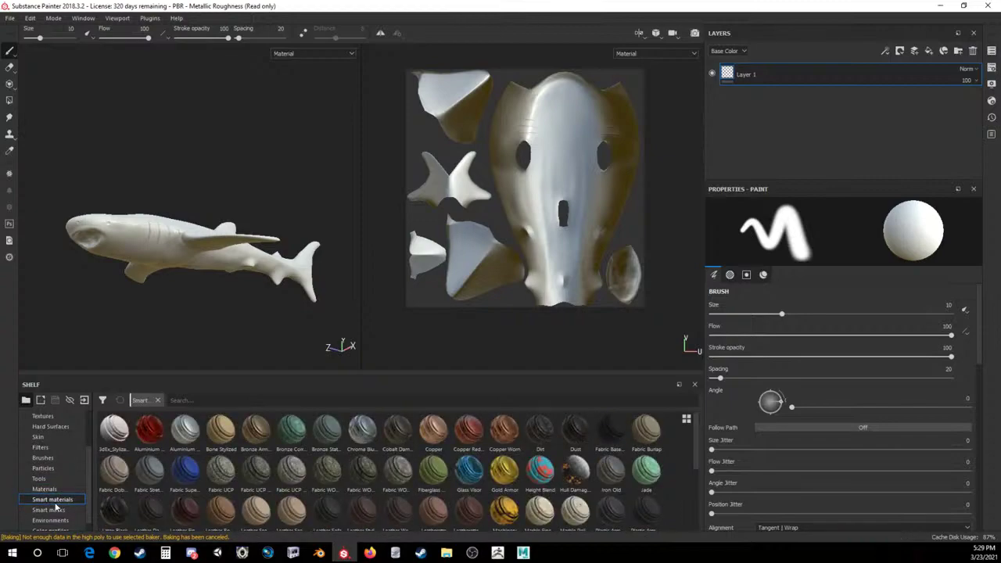
# Apply the 3dEx_Stylized_Material smart material to the shark and set its Base_Color layer's base color to white.
pyautogui.moveTo(116, 432); pyautogui.dragTo(137, 263)
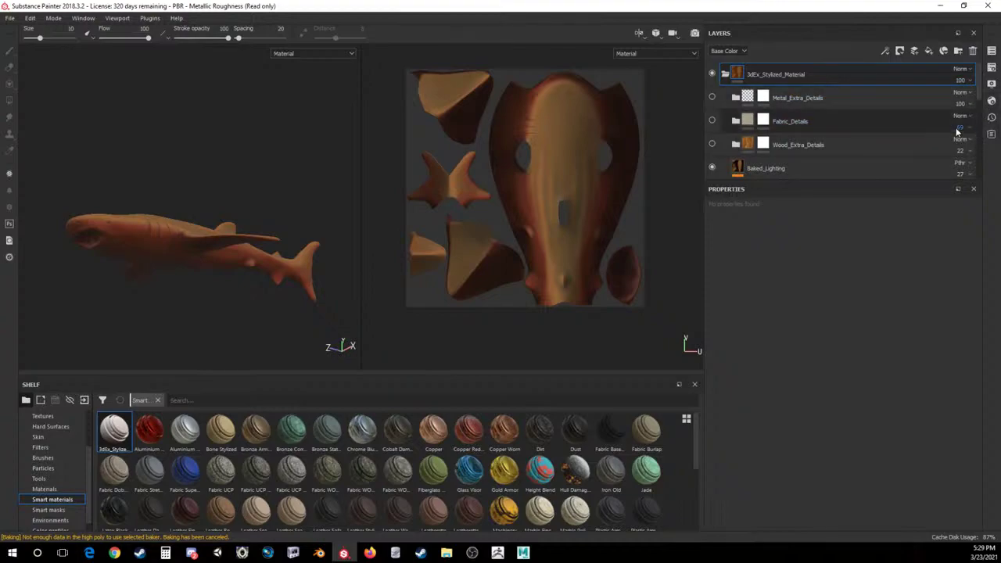
pyautogui.scroll(-5, 775, 125)
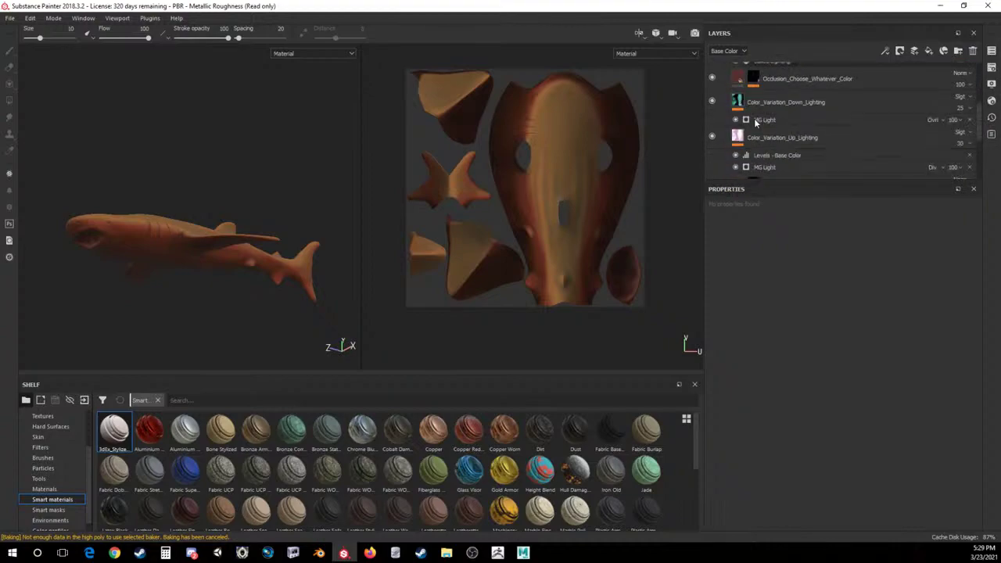
pyautogui.scroll(-2, 753, 131)
pyautogui.click(738, 161)
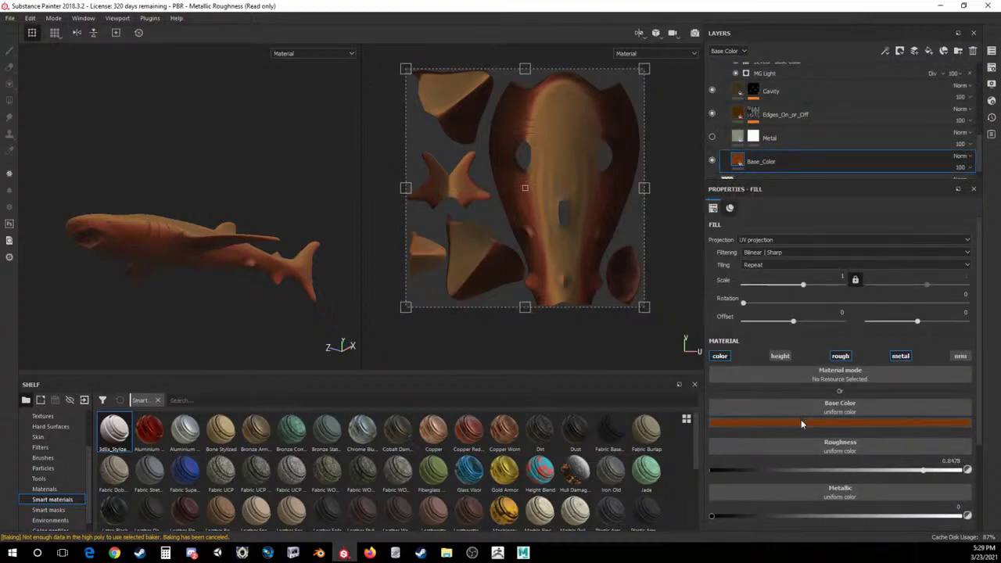
pyautogui.click(801, 421)
pyautogui.moveTo(860, 461); pyautogui.dragTo(748, 406)
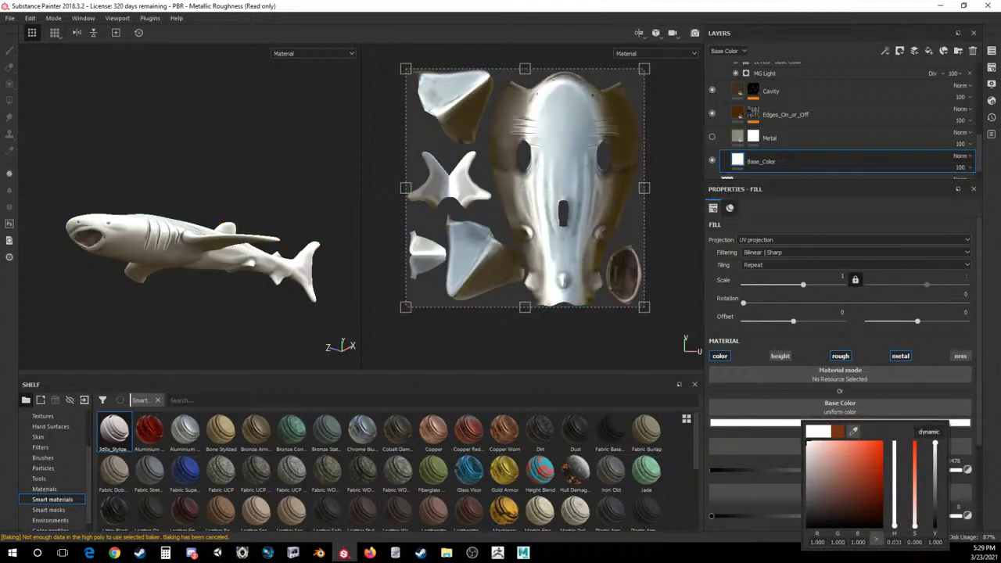
pyautogui.click(175, 146)
# Set the base color of the Color_Variation_Up_Lighting layer to a muted blue, RGB 0.139, 0.236, 0.303.
pyautogui.keyDown('alt'); pyautogui.moveTo(175, 156); pyautogui.dragTo(277, 149); pyautogui.keyUp('alt')
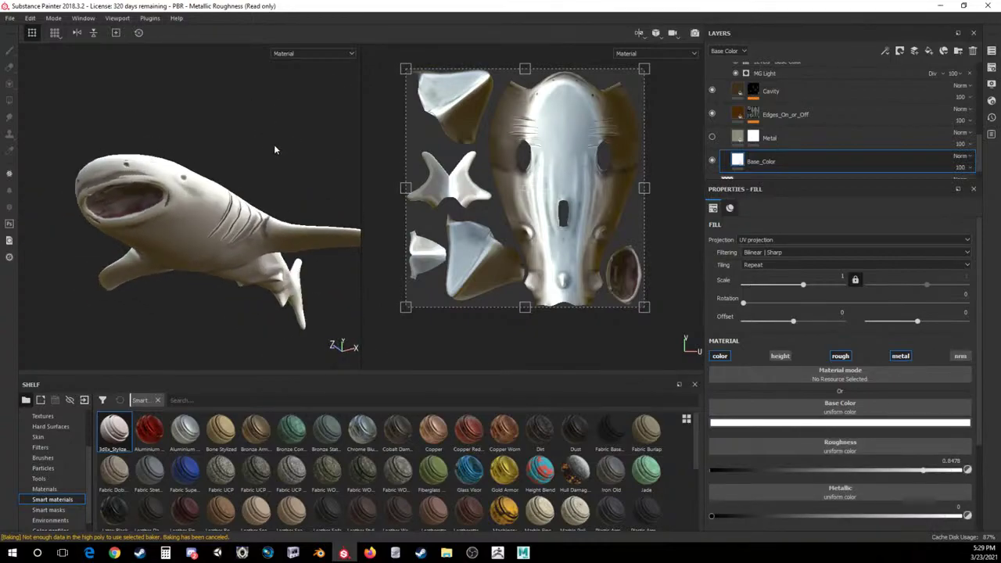
pyautogui.keyDown('shift'); pyautogui.moveTo(277, 149); pyautogui.dragTo(239, 163, button='right'); pyautogui.keyUp('shift')
pyautogui.keyDown('alt'); pyautogui.moveTo(239, 162); pyautogui.dragTo(203, 184); pyautogui.keyUp('alt')
pyautogui.scroll(3, 777, 104)
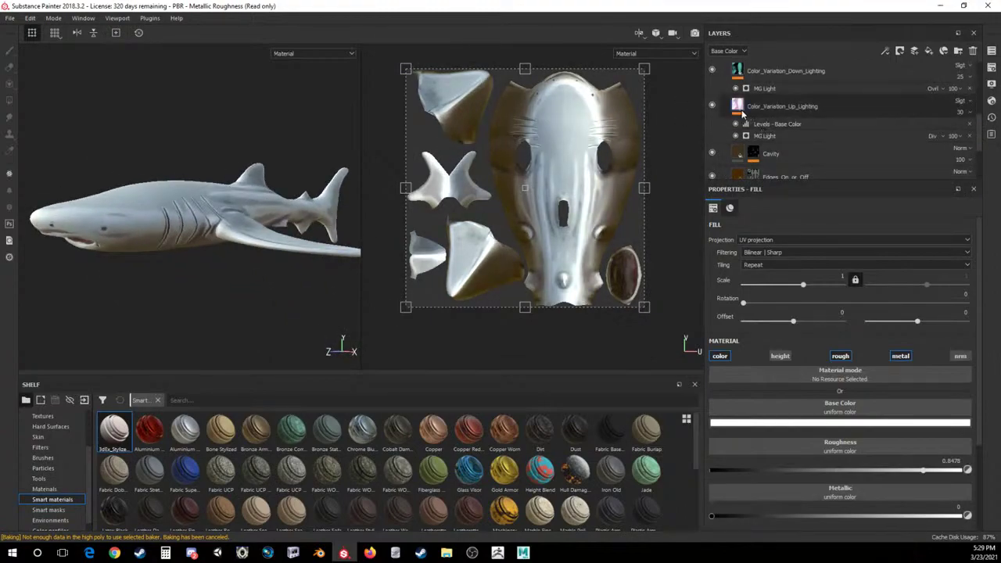
pyautogui.click(738, 107)
pyautogui.click(840, 422)
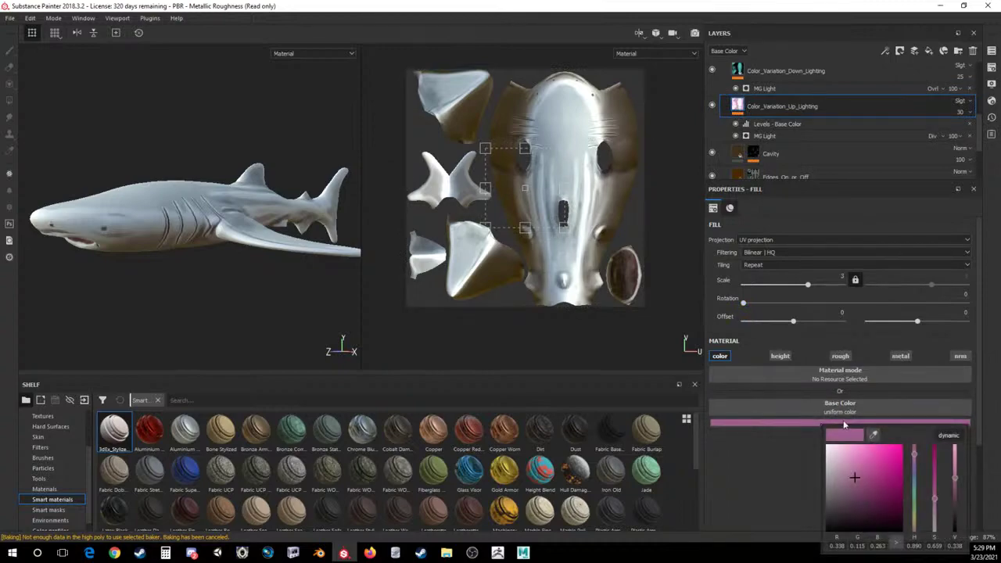
pyautogui.moveTo(916, 477); pyautogui.dragTo(915, 482)
pyautogui.moveTo(854, 472)
pyautogui.mouseDown()
pyautogui.moveTo(849, 455)
pyautogui.moveTo(849, 481)
pyautogui.mouseUp()
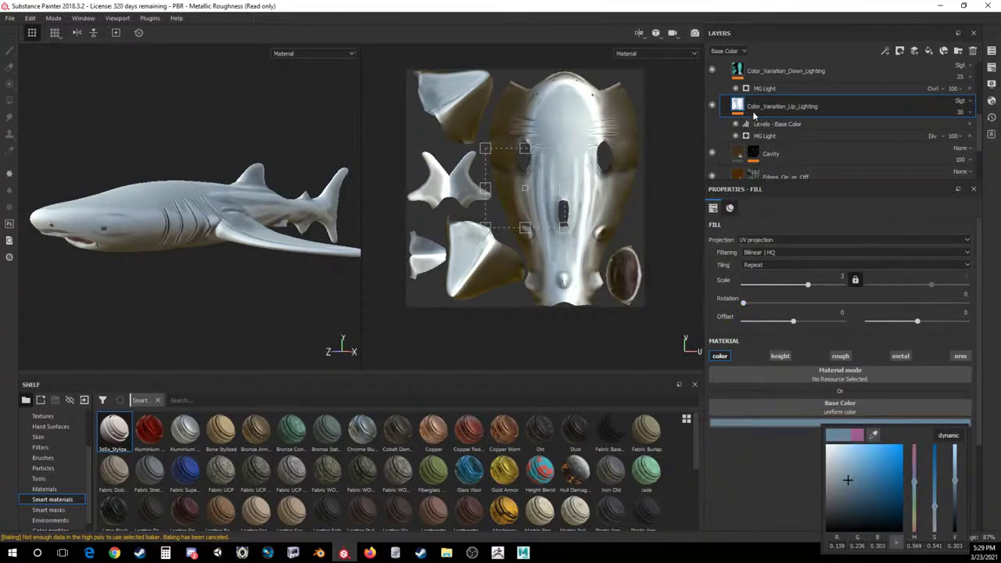
# Set the base color of the Occlusion_Choose_Whatever_Color layer to a dark teal, RGB 0.025, 0.054, 0.056.
pyautogui.scroll(1, 785, 84)
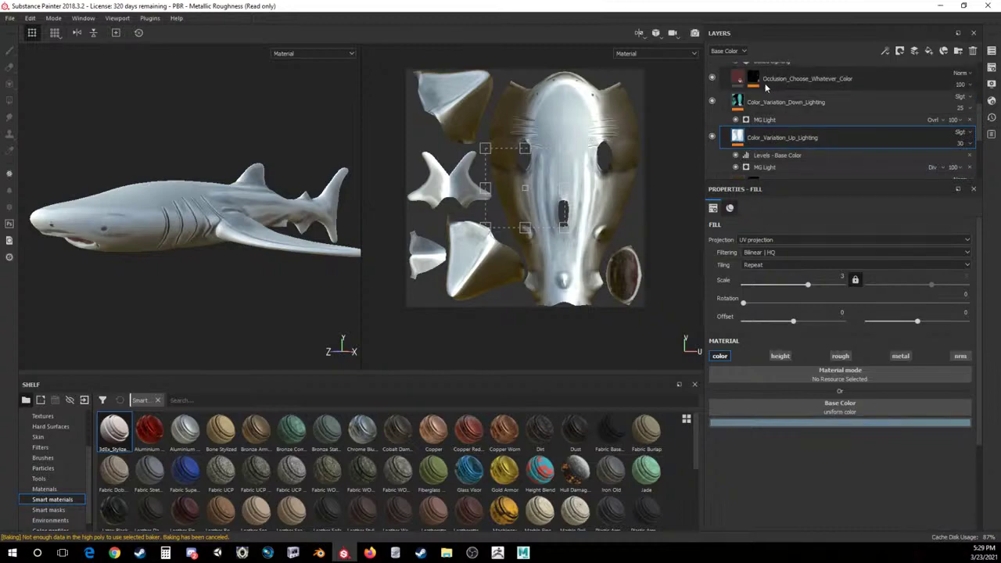
pyautogui.click(785, 83)
pyautogui.click(791, 421)
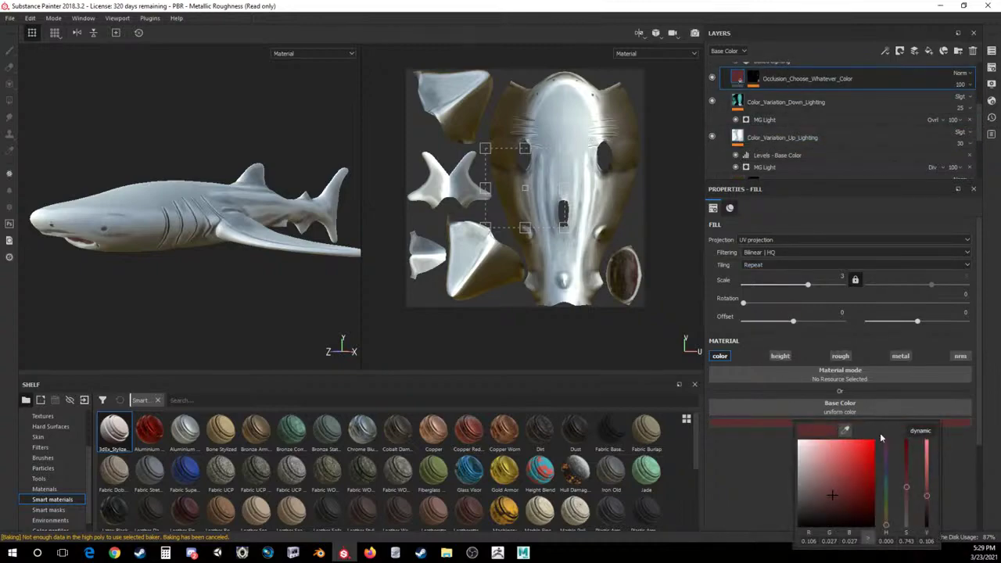
pyautogui.click(886, 483)
pyautogui.moveTo(861, 487); pyautogui.dragTo(821, 509)
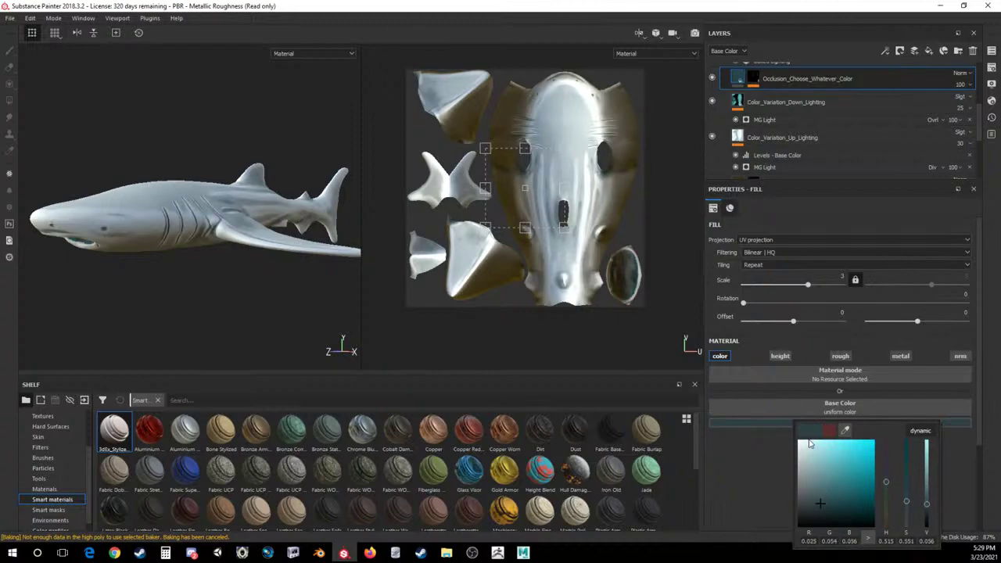
pyautogui.scroll(5, 730, 172)
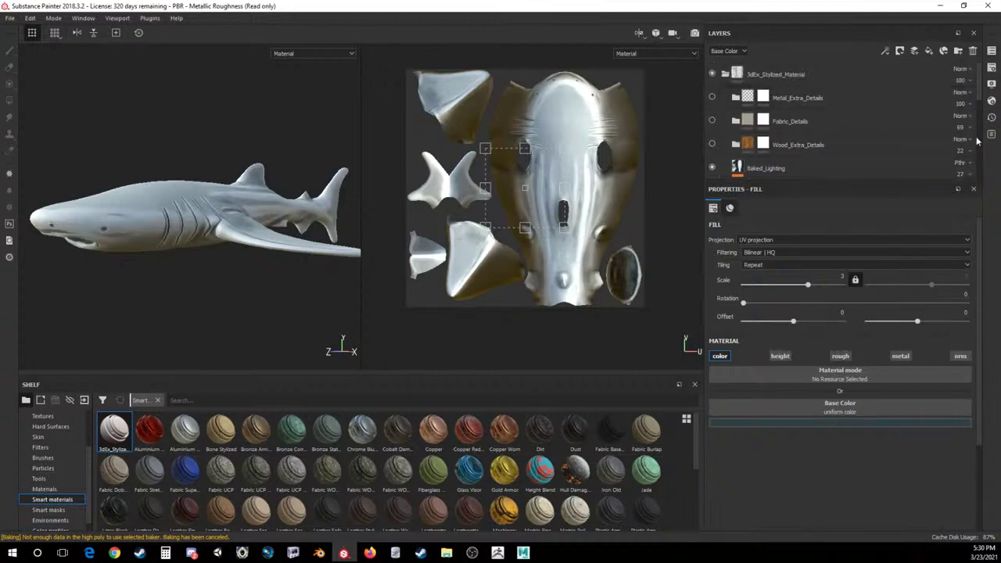
# Collapse the white material's folder, add a fill layer, and apply a second 3dEx_Stylized_Material to the shark.
pyautogui.hotkey('alt', 'Tab')
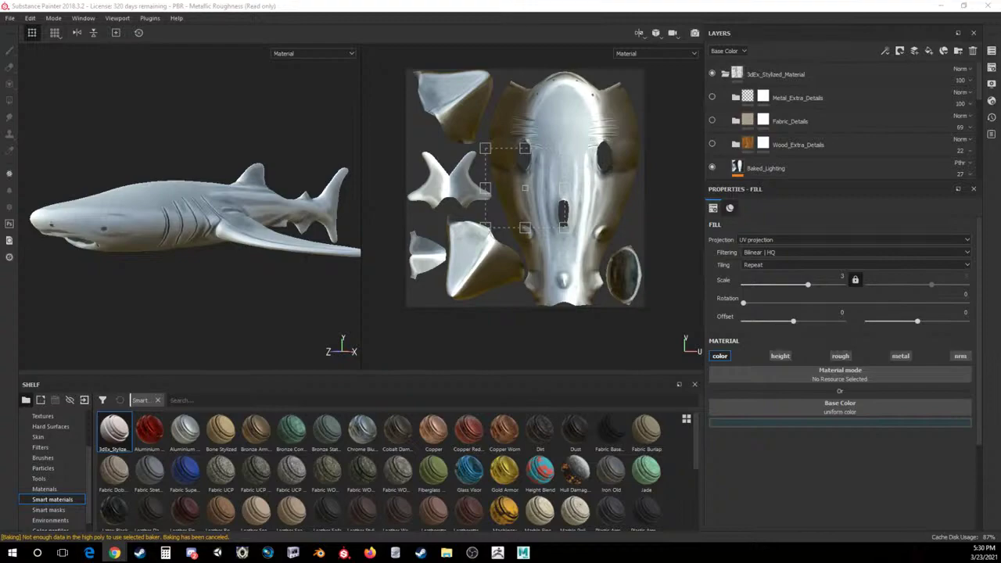
pyautogui.keyDown('alt'); pyautogui.moveTo(263, 227); pyautogui.dragTo(244, 208); pyautogui.keyUp('alt')
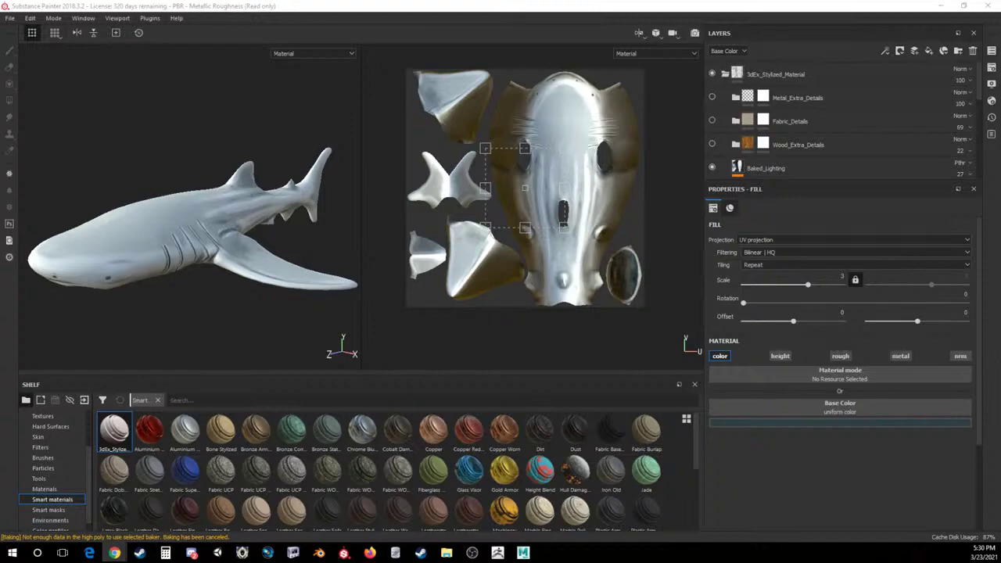
pyautogui.doubleClick(749, 73)
pyautogui.rightClick(750, 72)
pyautogui.click(725, 74)
pyautogui.click(930, 50)
pyautogui.moveTo(114, 429); pyautogui.dragTo(568, 298)
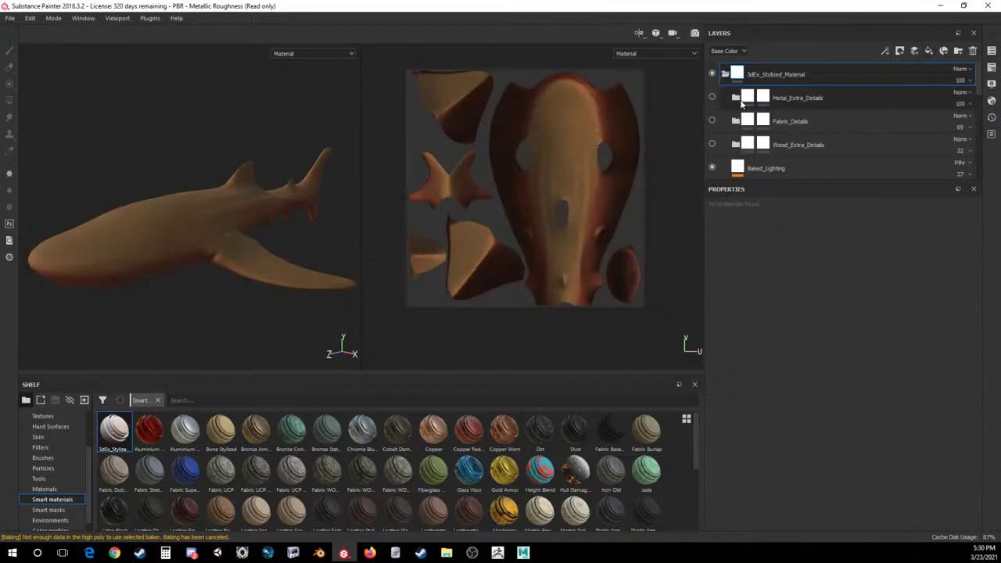
# Set the second stylized material's Base_Color layer to a deep blue, RGB 0.036, 0.117, 0.175.
pyautogui.scroll(-3, 764, 122)
pyautogui.scroll(1, 764, 121)
pyautogui.scroll(-4, 763, 122)
pyautogui.scroll(-1, 763, 127)
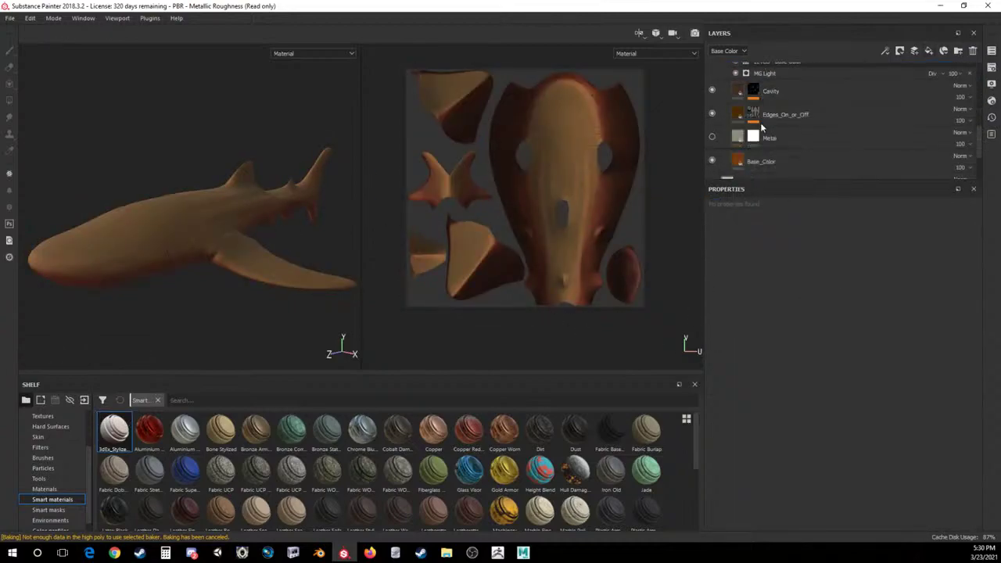
pyautogui.click(759, 162)
pyautogui.click(893, 423)
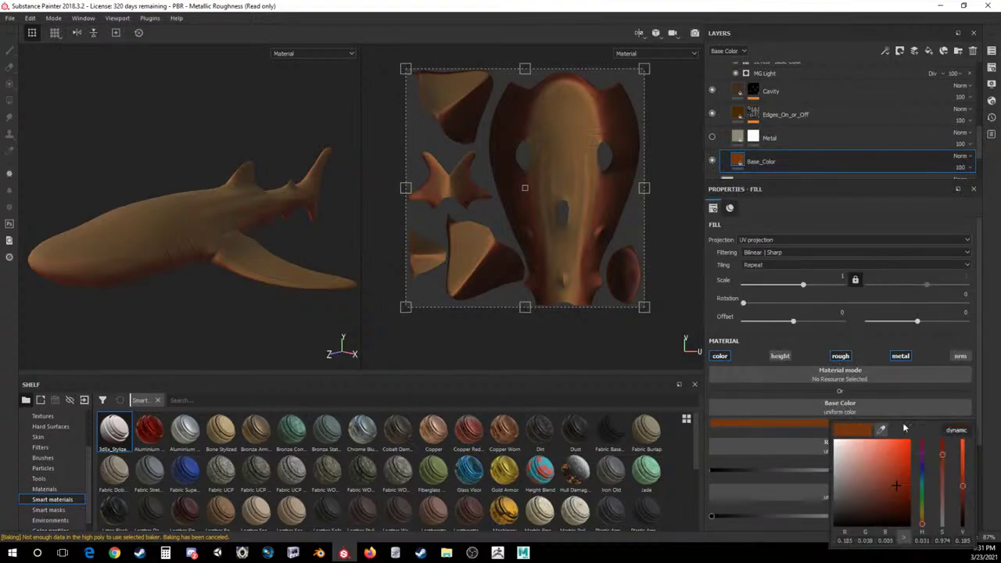
pyautogui.click(922, 476)
pyautogui.moveTo(878, 499); pyautogui.dragTo(873, 486)
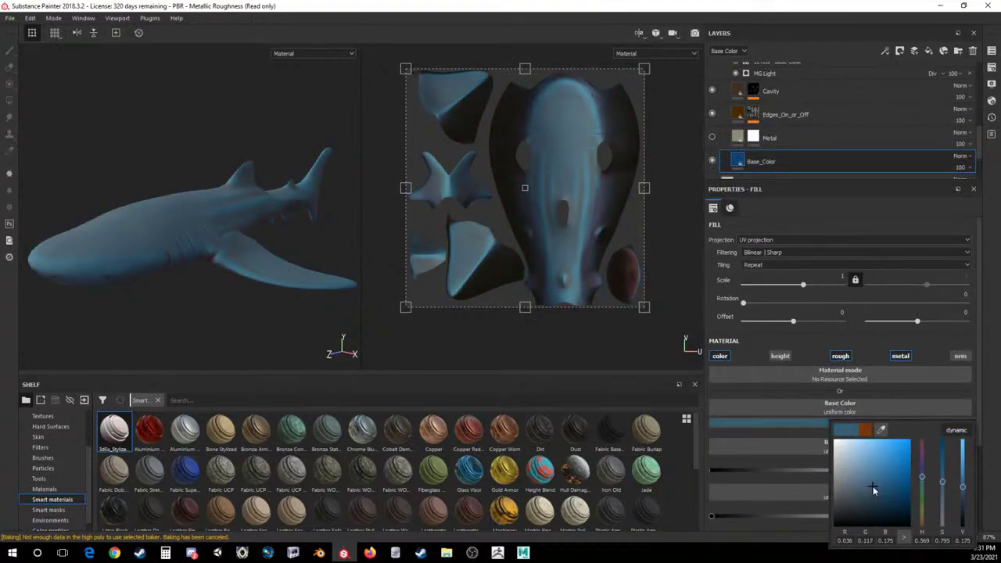
pyautogui.click(706, 4)
# Collapse the blue stylized material's folder and delete Fill layer 1.
pyautogui.scroll(8, 788, 89)
pyautogui.click(751, 79)
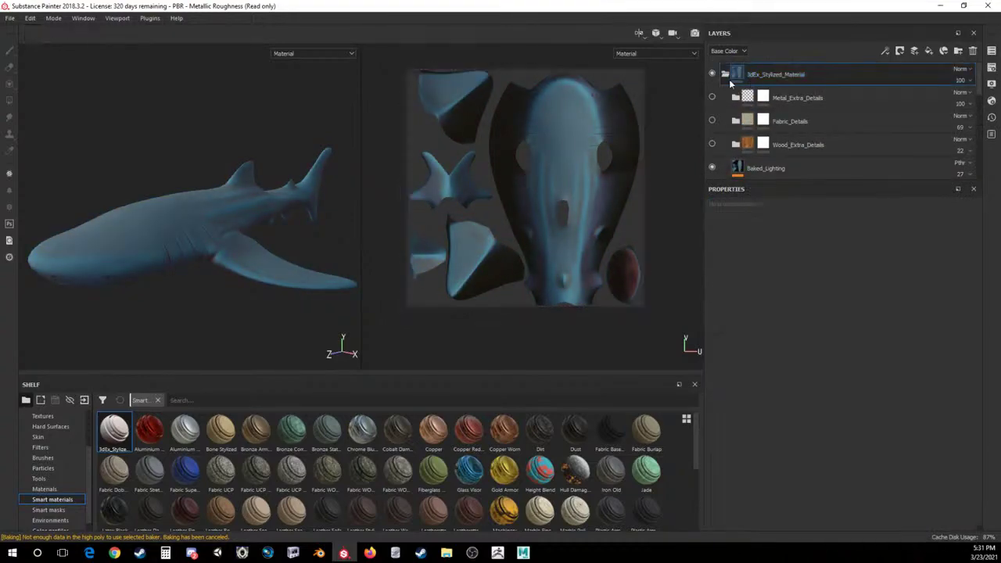
pyautogui.click(725, 74)
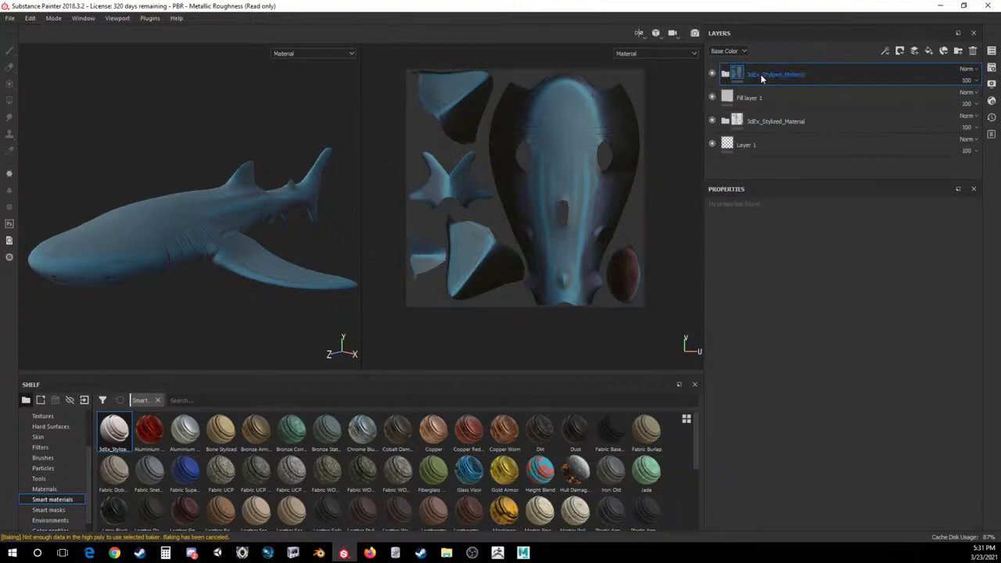
pyautogui.click(749, 98)
pyautogui.press('Delete')
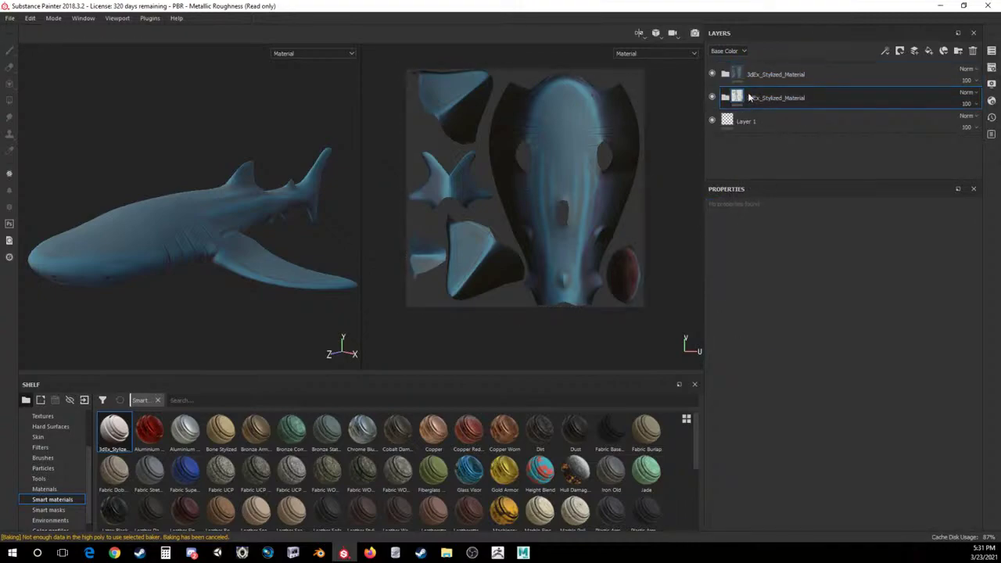
# Place the white stylized material in a new folder above the blue one and give that folder a black mask.
pyautogui.moveTo(756, 80)
pyautogui.mouseDown()
pyautogui.moveTo(770, 110)
pyautogui.moveTo(767, 62)
pyautogui.moveTo(770, 94)
pyautogui.moveTo(770, 70)
pyautogui.moveTo(788, 101)
pyautogui.moveTo(768, 88)
pyautogui.mouseUp()
pyautogui.click(959, 50)
pyautogui.click(771, 96)
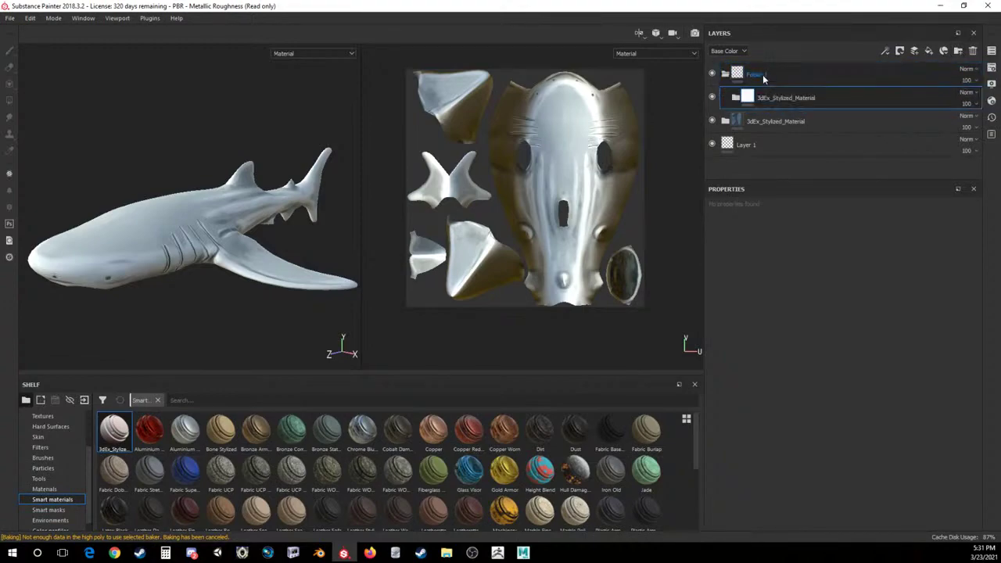
pyautogui.rightClick(760, 74)
pyautogui.click(782, 92)
# Enable symmetry, enlarge the brush to 24.58, and paint the white material onto the shark's throat through the folder mask.
pyautogui.scroll(3, 206, 271)
pyautogui.keyDown('alt'); pyautogui.moveTo(165, 264); pyautogui.dragTo(205, 149); pyautogui.keyUp('alt')
pyautogui.keyDown('alt'); pyautogui.moveTo(205, 149); pyautogui.dragTo(204, 139, button='middle'); pyautogui.keyUp('alt')
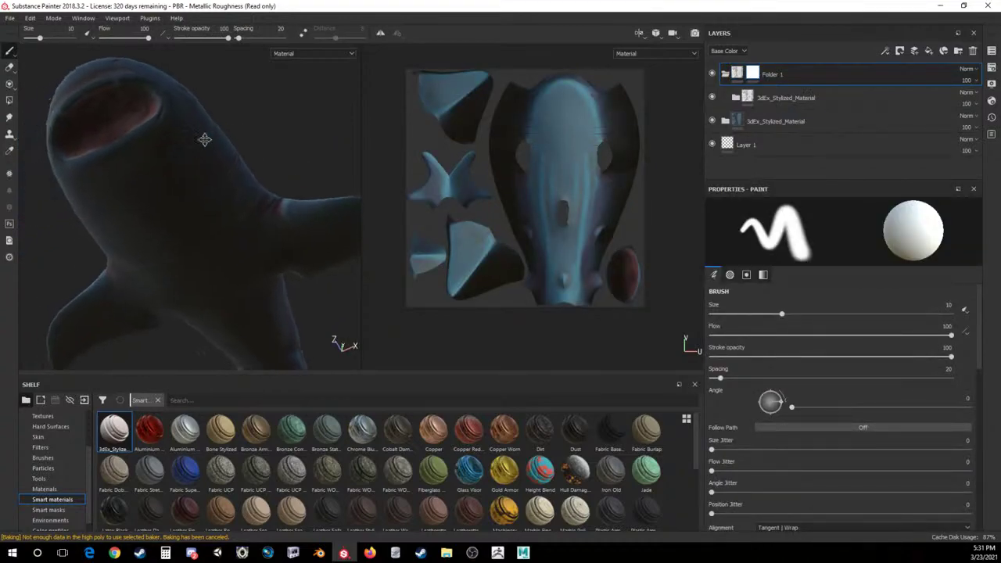
pyautogui.press('l')
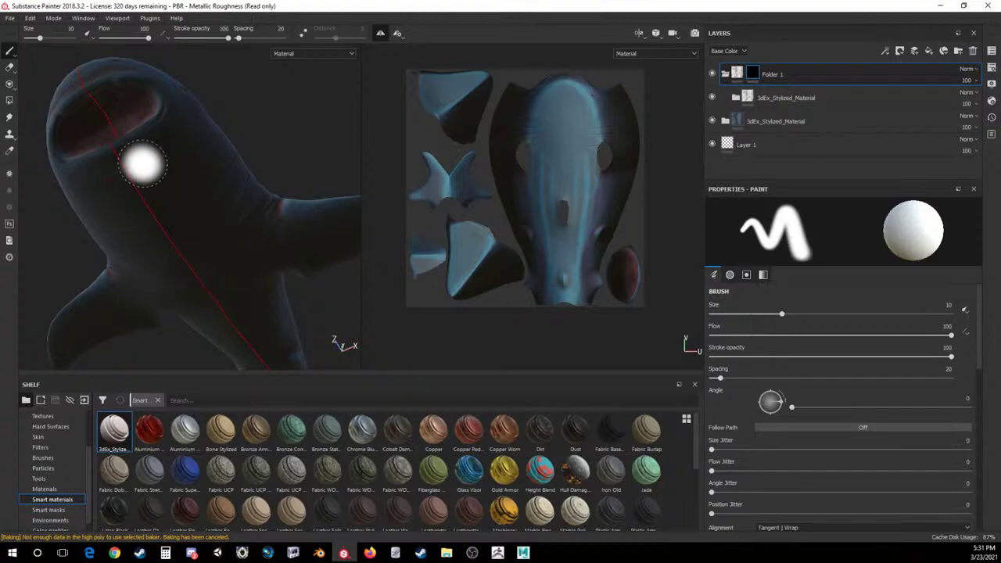
pyautogui.keyDown('ctrl'); pyautogui.moveTo(144, 163); pyautogui.dragTo(185, 163, button='right'); pyautogui.keyUp('ctrl')
pyautogui.moveTo(169, 213)
pyautogui.mouseDown()
pyautogui.moveTo(149, 186)
pyautogui.moveTo(146, 156)
pyautogui.mouseUp()
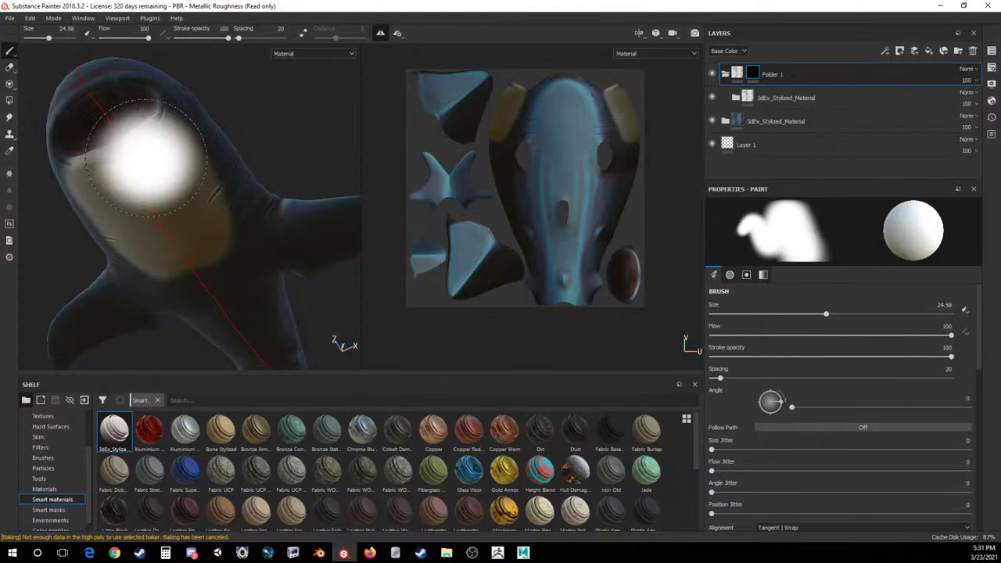
# Switch the 3D viewport from the full material to the Base Color channel for painting the underside.
pyautogui.click(291, 53)
pyautogui.click(309, 85)
pyautogui.moveTo(135, 186)
pyautogui.keyDown('alt'); pyautogui.mouseDown()
pyautogui.moveTo(149, 227)
pyautogui.moveTo(176, 205)
pyautogui.moveTo(156, 149)
pyautogui.moveTo(209, 186)
pyautogui.mouseUp(); pyautogui.keyUp('alt')
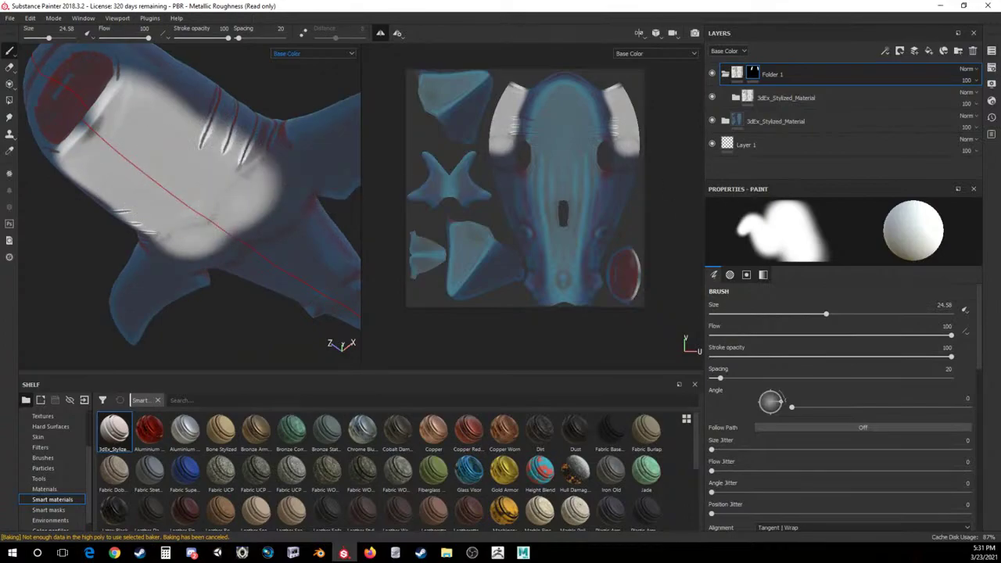
pyautogui.hotkey('alt', 'Tab')
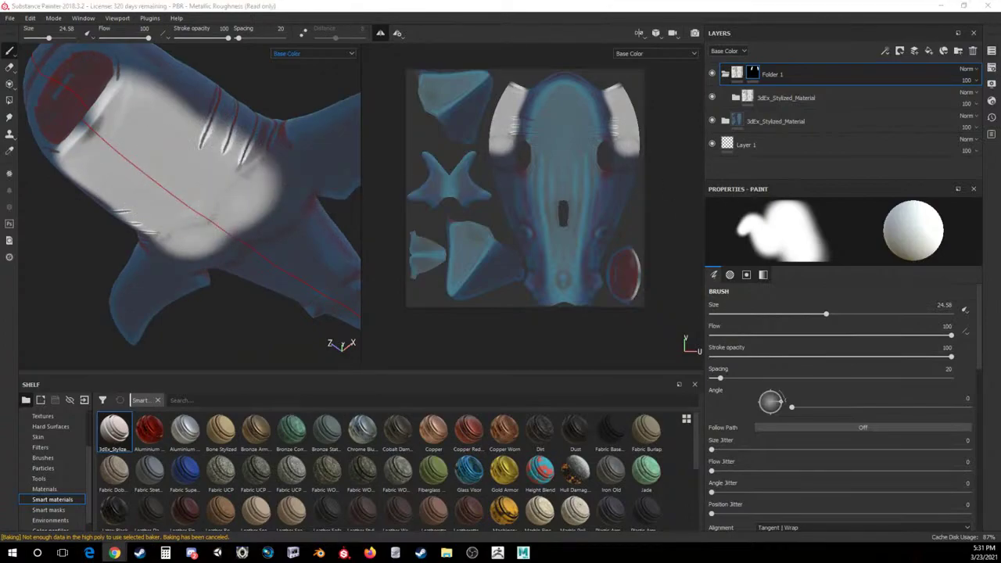
# Paint white around the mouth and along the lower side of the head, resizing the brush to 17.36.
pyautogui.moveTo(328, 201)
pyautogui.keyDown('alt'); pyautogui.mouseDown()
pyautogui.moveTo(172, 157)
pyautogui.moveTo(226, 184)
pyautogui.mouseUp(); pyautogui.keyUp('alt')
pyautogui.keyDown('ctrl'); pyautogui.moveTo(227, 184); pyautogui.dragTo(187, 180, button='right'); pyautogui.keyUp('ctrl')
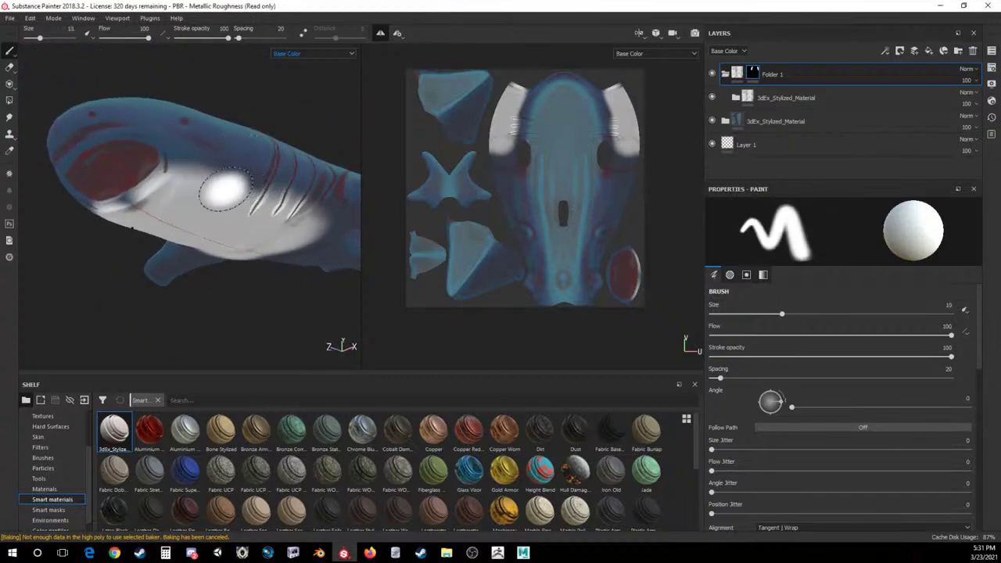
pyautogui.moveTo(99, 139)
pyautogui.mouseDown()
pyautogui.moveTo(75, 160)
pyautogui.moveTo(129, 135)
pyautogui.moveTo(175, 153)
pyautogui.moveTo(110, 210)
pyautogui.moveTo(195, 188)
pyautogui.moveTo(227, 161)
pyautogui.moveTo(282, 210)
pyautogui.moveTo(238, 184)
pyautogui.moveTo(299, 214)
pyautogui.mouseUp()
pyautogui.keyDown('ctrl'); pyautogui.moveTo(249, 202); pyautogui.dragTo(264, 184, button='right'); pyautogui.keyUp('ctrl')
pyautogui.moveTo(232, 179); pyautogui.dragTo(102, 163)
# Extend the white mask painting along the belly and lower fins toward the tail.
pyautogui.keyDown('alt'); pyautogui.moveTo(110, 215); pyautogui.dragTo(130, 173); pyautogui.keyUp('alt')
pyautogui.scroll(-4, 161, 183)
pyautogui.keyDown('alt'); pyautogui.moveTo(264, 191); pyautogui.dragTo(158, 175, button='middle'); pyautogui.keyUp('alt')
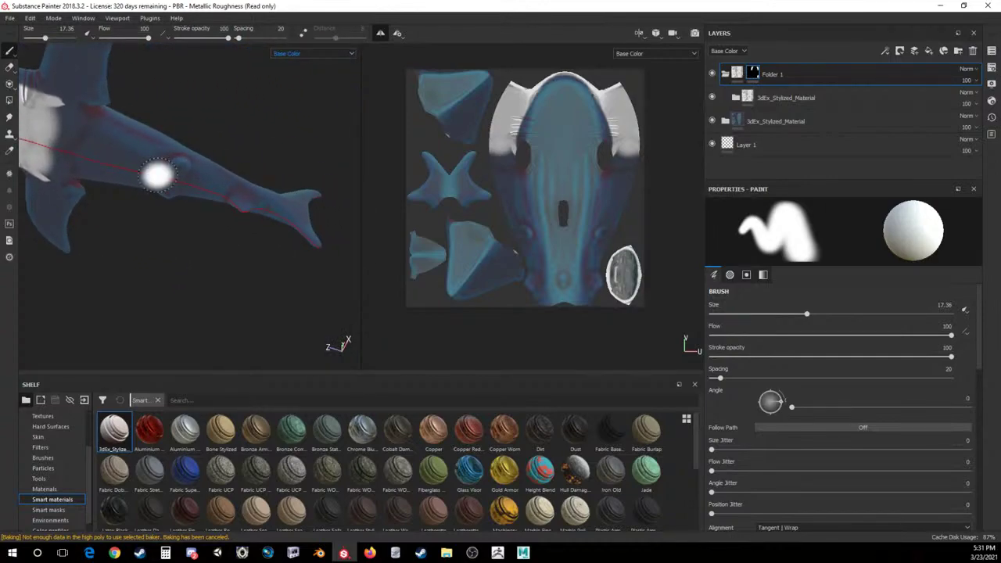
pyautogui.moveTo(243, 208)
pyautogui.mouseDown()
pyautogui.moveTo(53, 149)
pyautogui.moveTo(78, 126)
pyautogui.moveTo(133, 156)
pyautogui.moveTo(70, 121)
pyautogui.moveTo(137, 157)
pyautogui.moveTo(203, 168)
pyautogui.moveTo(274, 213)
pyautogui.moveTo(196, 191)
pyautogui.moveTo(208, 253)
pyautogui.moveTo(226, 210)
pyautogui.mouseUp()
# Lower the brush's stroke opacity to 19 and softly blend white into the blue around the eye and cheek.
pyautogui.scroll(-5, 196, 191)
pyautogui.scroll(5, 191, 202)
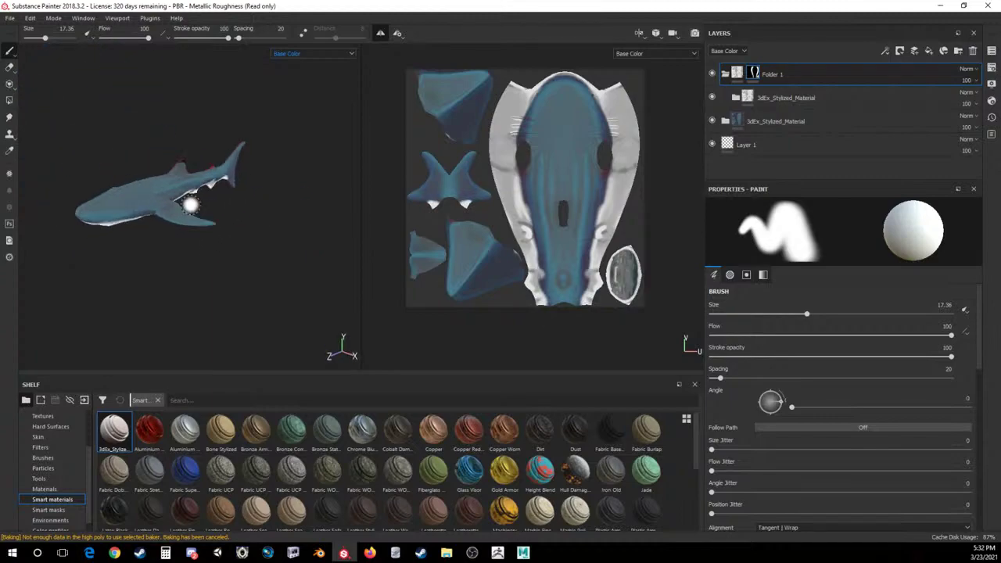
pyautogui.keyDown('alt'); pyautogui.moveTo(192, 201); pyautogui.dragTo(279, 174, button='middle'); pyautogui.keyUp('alt')
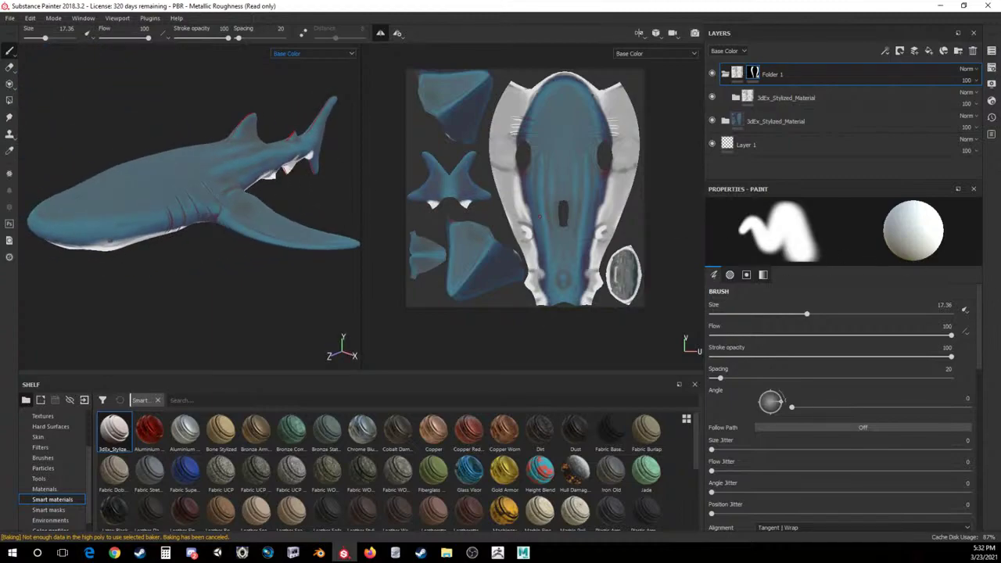
pyautogui.click(114, 553)
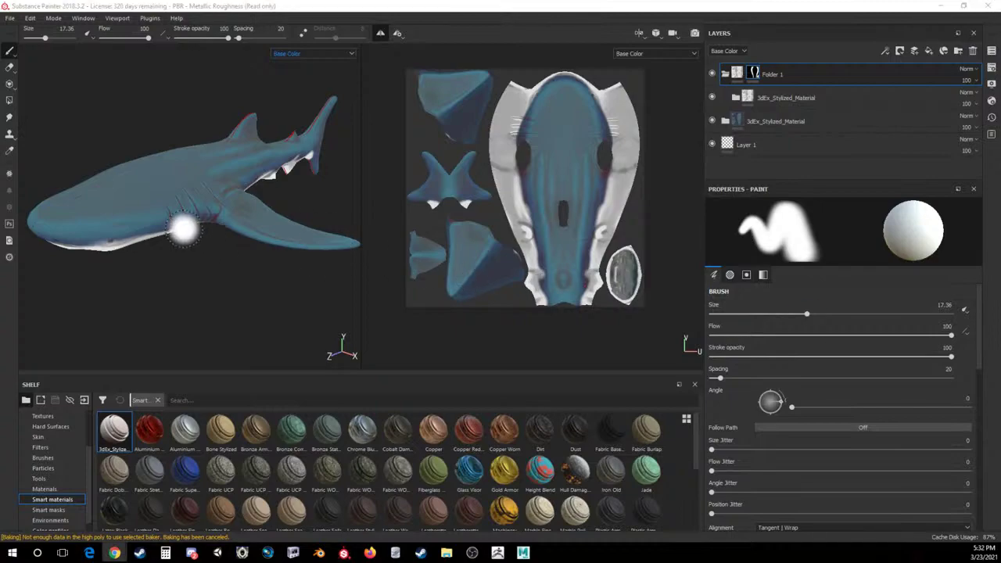
pyautogui.click(186, 37)
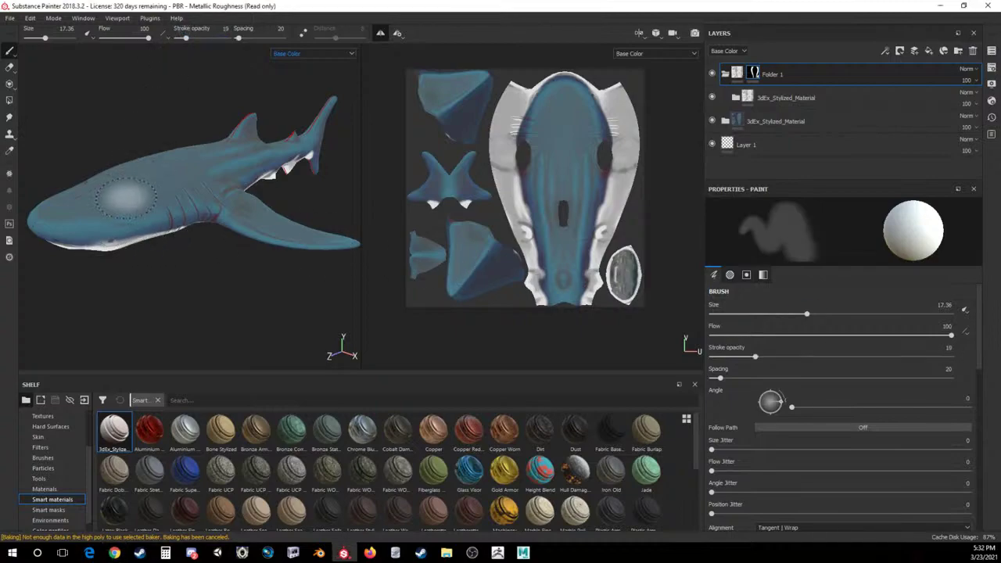
pyautogui.moveTo(114, 236)
pyautogui.mouseDown()
pyautogui.moveTo(85, 254)
pyautogui.moveTo(110, 240)
pyautogui.moveTo(149, 249)
pyautogui.moveTo(120, 241)
pyautogui.moveTo(202, 222)
pyautogui.mouseUp()
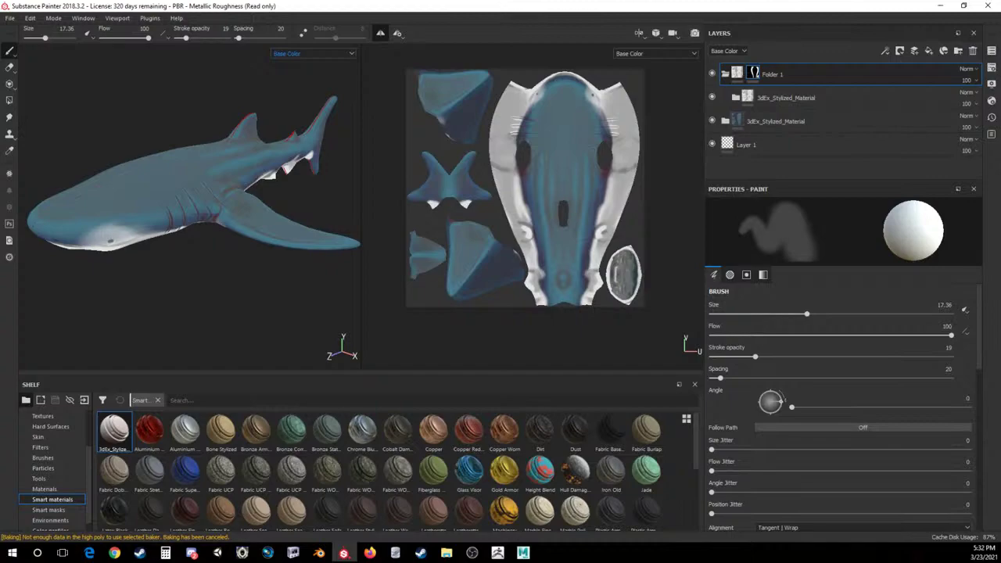
pyautogui.hotkey('alt', 'Tab')
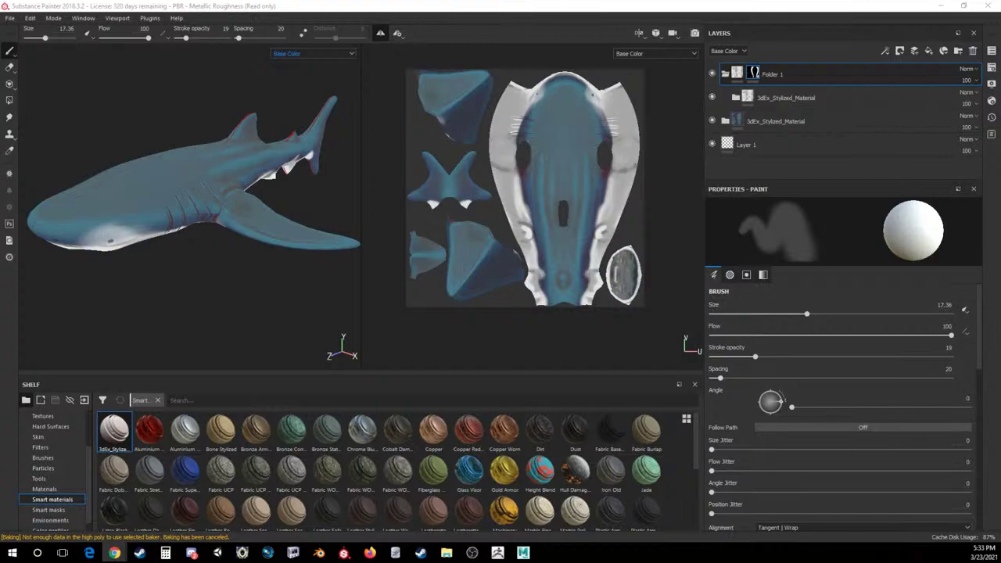
# Shrink the brush to 5.58 and paint white along the lower edge of the tail fin down toward its tip.
pyautogui.keyDown('alt'); pyautogui.moveTo(273, 161); pyautogui.dragTo(272, 206); pyautogui.keyUp('alt')
pyautogui.keyDown('alt'); pyautogui.moveTo(273, 206); pyautogui.dragTo(180, 212, button='middle'); pyautogui.keyUp('alt')
pyautogui.keyDown('alt'); pyautogui.moveTo(203, 215); pyautogui.dragTo(262, 184); pyautogui.keyUp('alt')
pyautogui.keyDown('alt'); pyautogui.moveTo(262, 187); pyautogui.dragTo(258, 257, button='right'); pyautogui.keyUp('alt')
pyautogui.keyDown('alt'); pyautogui.moveTo(275, 292); pyautogui.dragTo(232, 245, button='middle'); pyautogui.keyUp('alt')
pyautogui.keyDown('alt'); pyautogui.moveTo(231, 244); pyautogui.dragTo(238, 221); pyautogui.keyUp('alt')
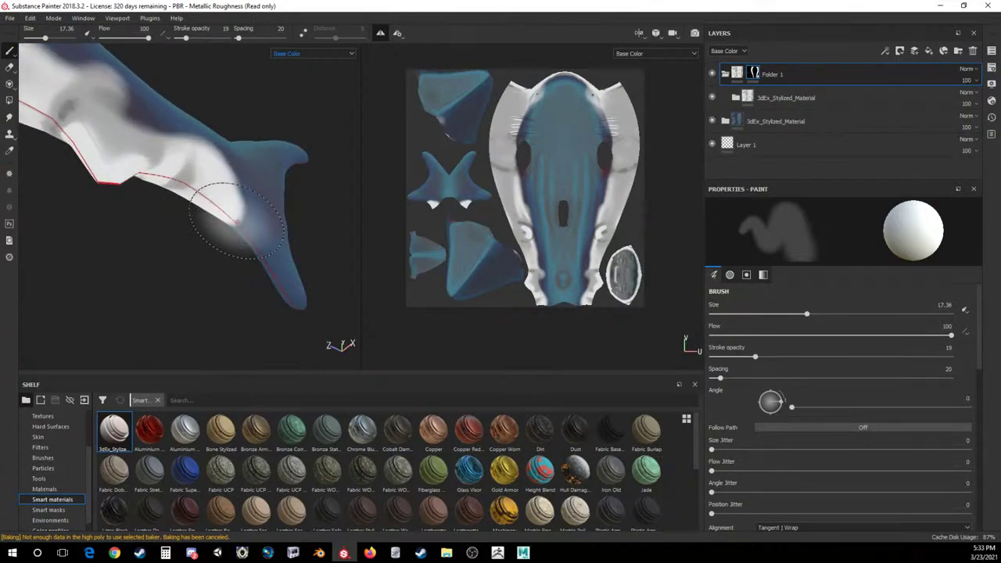
pyautogui.keyDown('ctrl'); pyautogui.moveTo(237, 222); pyautogui.dragTo(222, 221, button='right'); pyautogui.keyUp('ctrl')
pyautogui.moveTo(229, 218)
pyautogui.mouseDown()
pyautogui.moveTo(274, 276)
pyautogui.moveTo(240, 212)
pyautogui.mouseUp()
pyautogui.moveTo(262, 255)
pyautogui.mouseDown()
pyautogui.moveTo(239, 210)
pyautogui.moveTo(283, 292)
pyautogui.mouseUp()
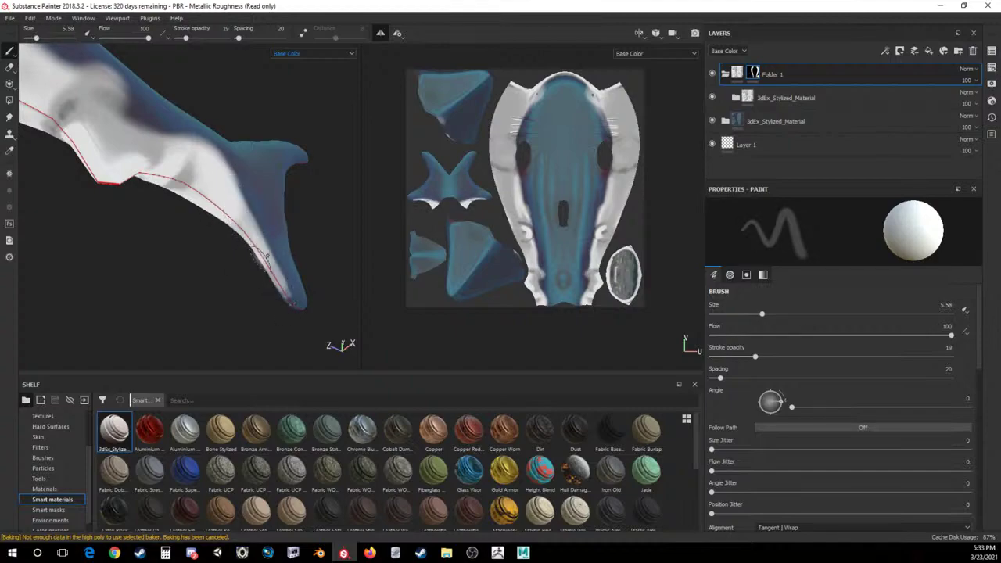
# Switch to the Eraser at size 24.58 and stroke opacity 24, and soften the white on the tail fin and upper tail stalk.
pyautogui.click(10, 66)
pyautogui.keyDown('ctrl'); pyautogui.moveTo(212, 147); pyautogui.dragTo(223, 147, button='right'); pyautogui.keyUp('ctrl')
pyautogui.moveTo(202, 135); pyautogui.dragTo(222, 154)
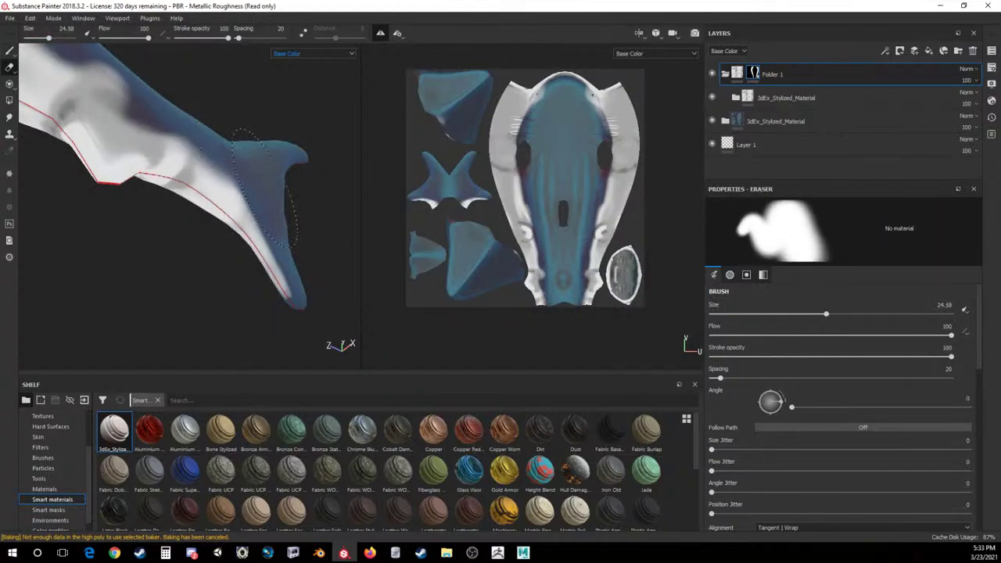
pyautogui.moveTo(261, 207); pyautogui.dragTo(237, 160)
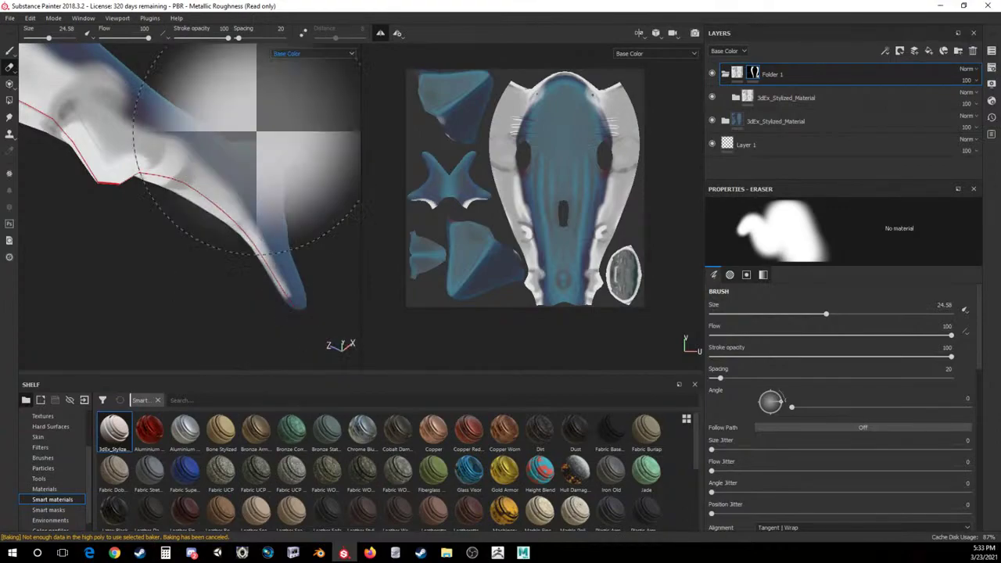
pyautogui.moveTo(199, 32); pyautogui.dragTo(188, 36)
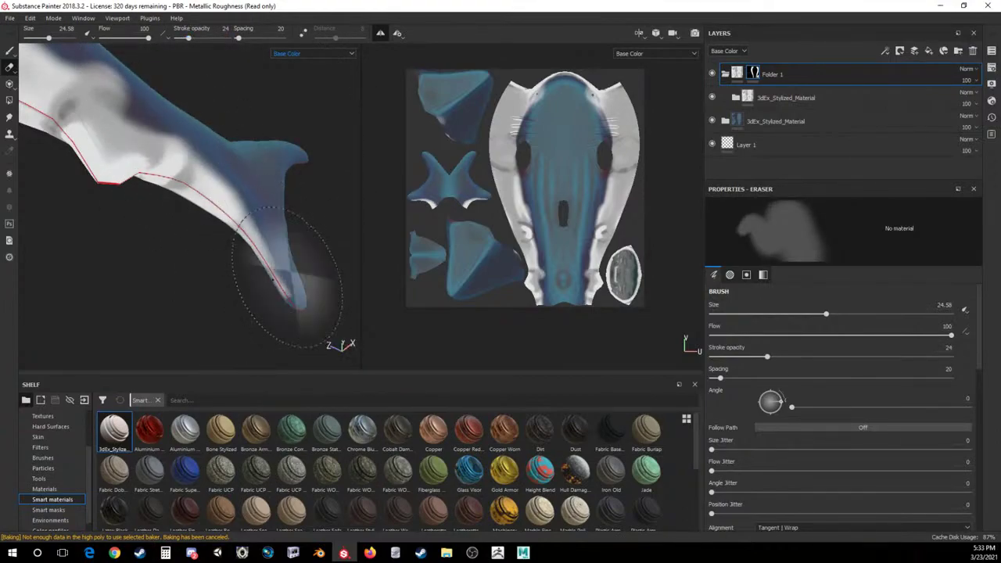
pyautogui.moveTo(277, 249); pyautogui.dragTo(308, 313)
pyautogui.moveTo(174, 87); pyautogui.dragTo(108, 60)
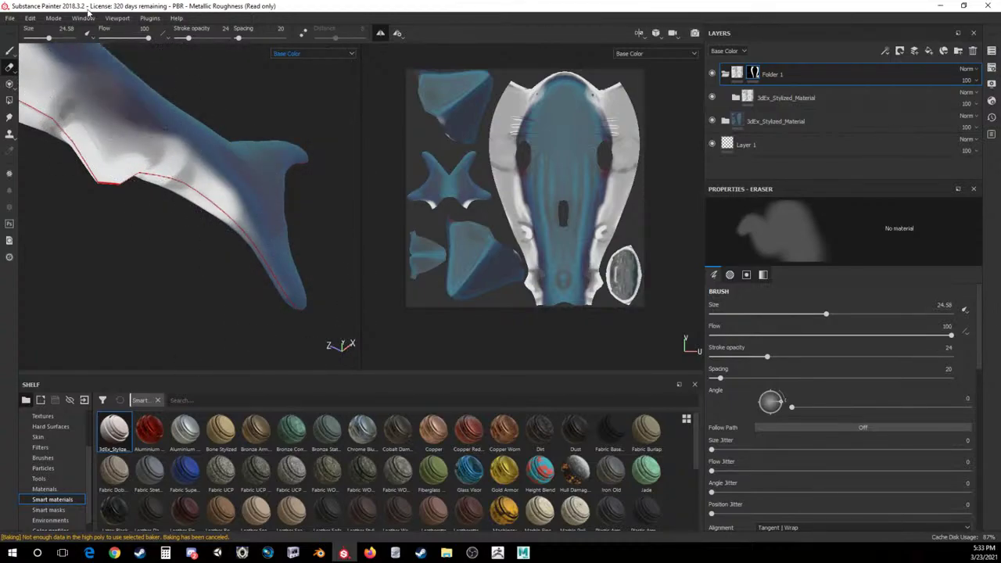
# Check the white blending from the tail to the head and select the blue 3dEx_Stylized_Material layer below Folder 1.
pyautogui.scroll(-5, 139, 157)
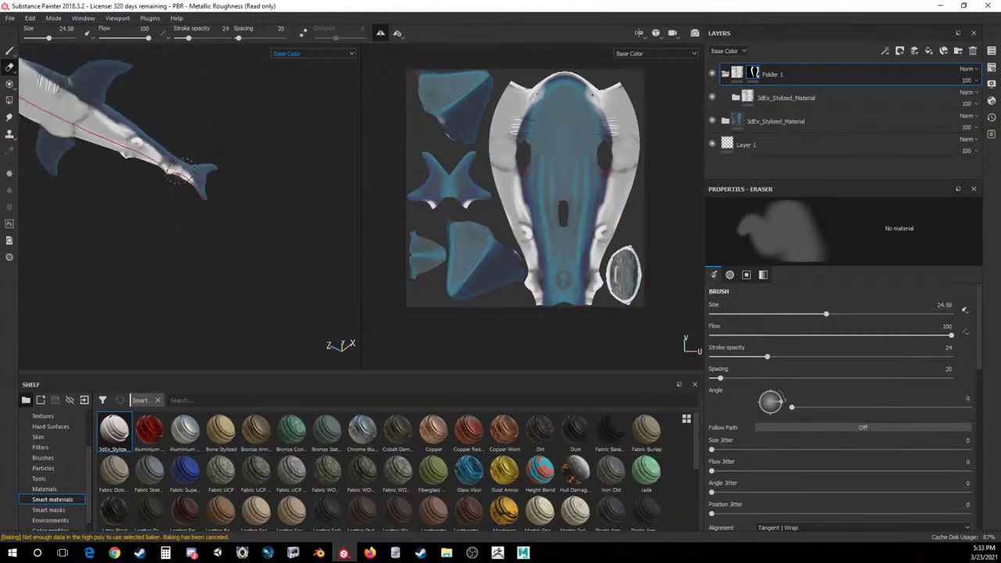
pyautogui.moveTo(139, 156)
pyautogui.keyDown('alt'); pyautogui.mouseDown()
pyautogui.moveTo(211, 204)
pyautogui.moveTo(201, 199)
pyautogui.mouseUp(); pyautogui.keyUp('alt')
pyautogui.scroll(5, 196, 189)
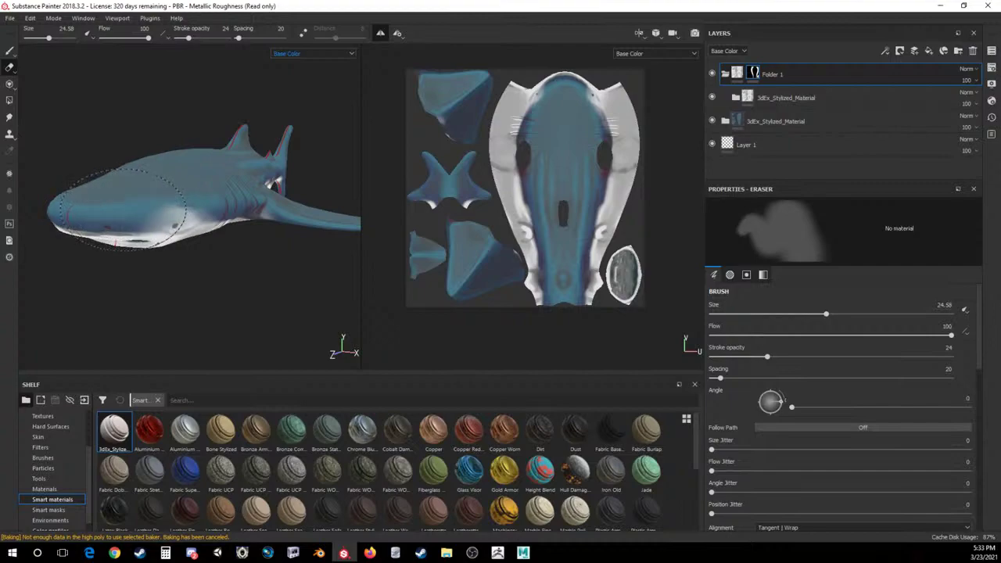
pyautogui.moveTo(156, 160)
pyautogui.keyDown('alt'); pyautogui.mouseDown()
pyautogui.moveTo(153, 137)
pyautogui.moveTo(147, 160)
pyautogui.mouseUp(); pyautogui.keyUp('alt')
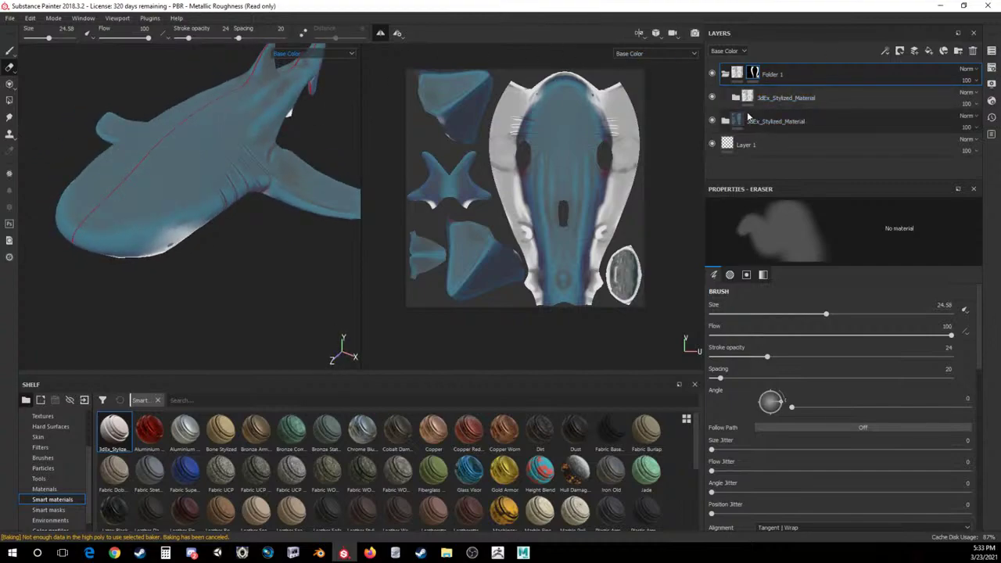
pyautogui.click(737, 119)
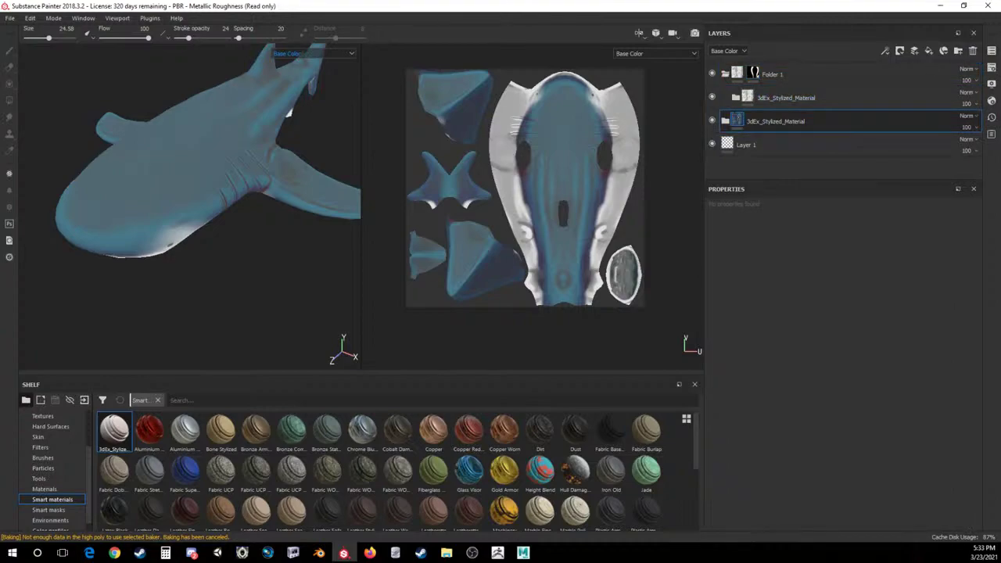
# Switch to Chrome and look through the "whale shark side" image results for spot pattern references.
pyautogui.hotkey('alt', 'Tab')
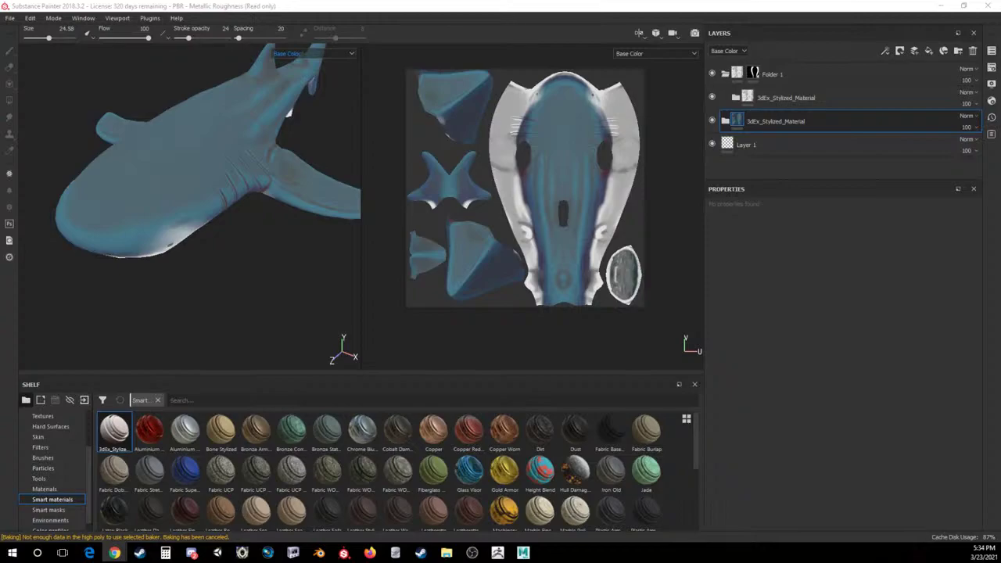
pyautogui.moveTo(1000, 100); pyautogui.dragTo(246, 2)
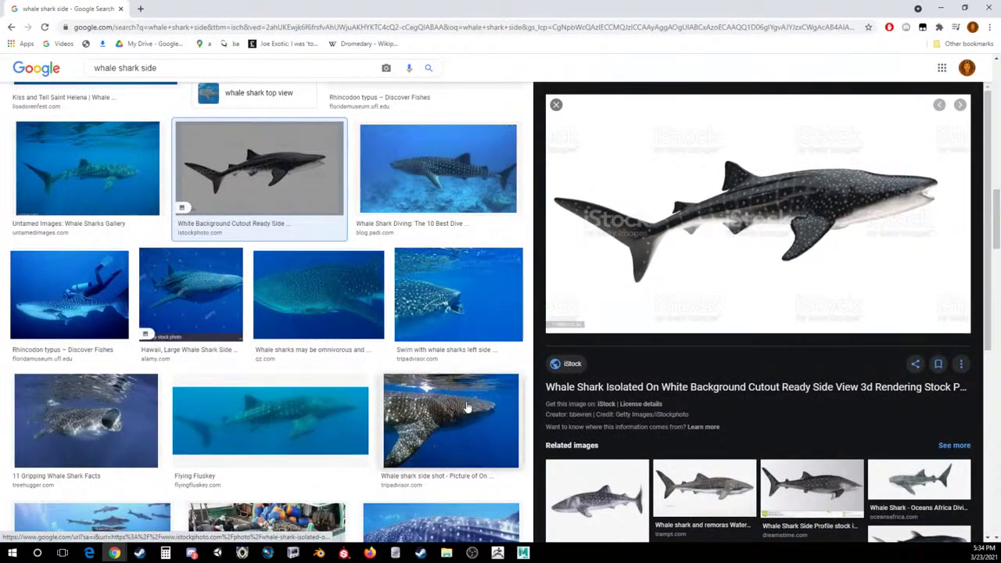
pyautogui.click(451, 421)
pyautogui.click(318, 295)
pyautogui.click(557, 105)
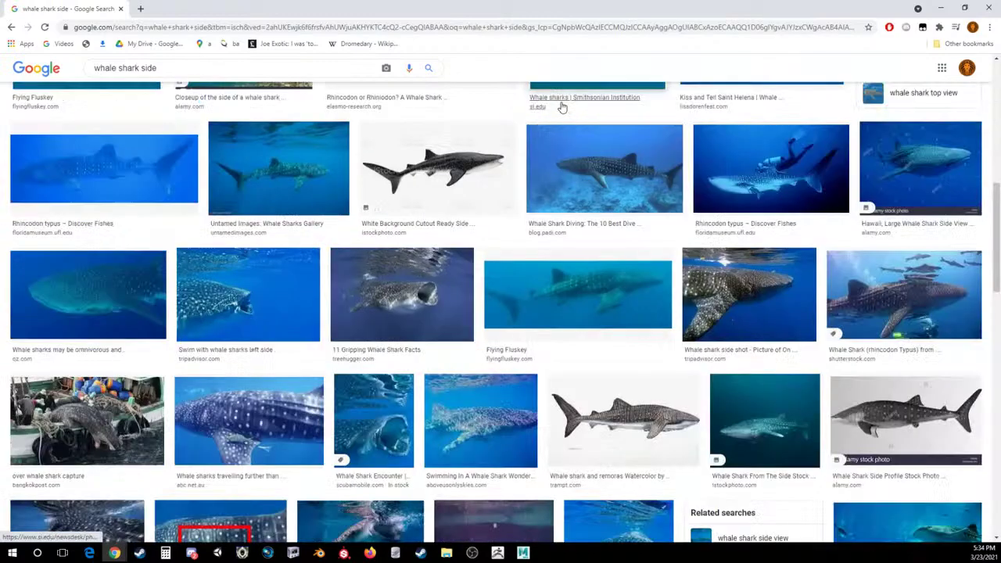
pyautogui.scroll(-5, 561, 106)
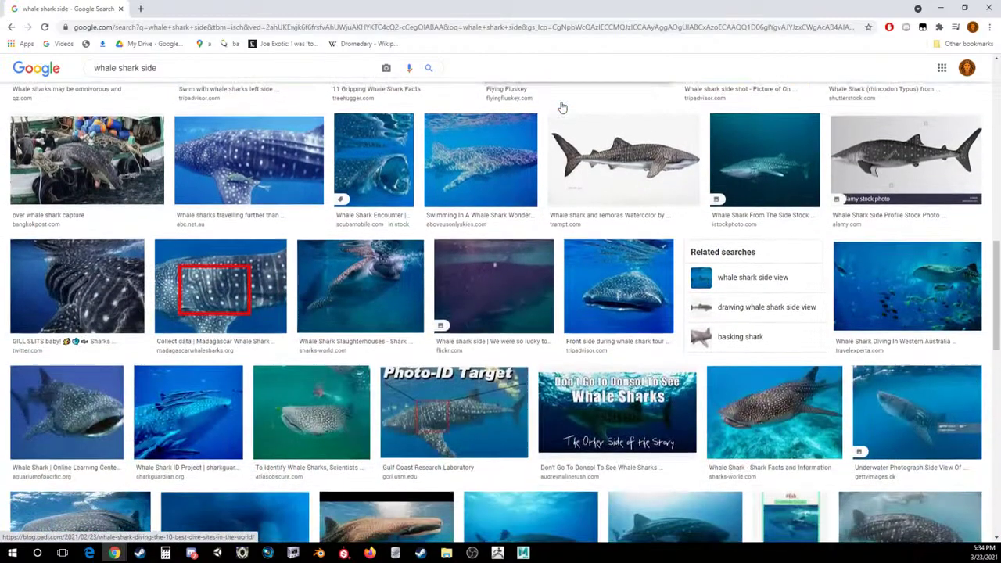
pyautogui.scroll(5, 317, 110)
pyautogui.scroll(5, 317, 110)
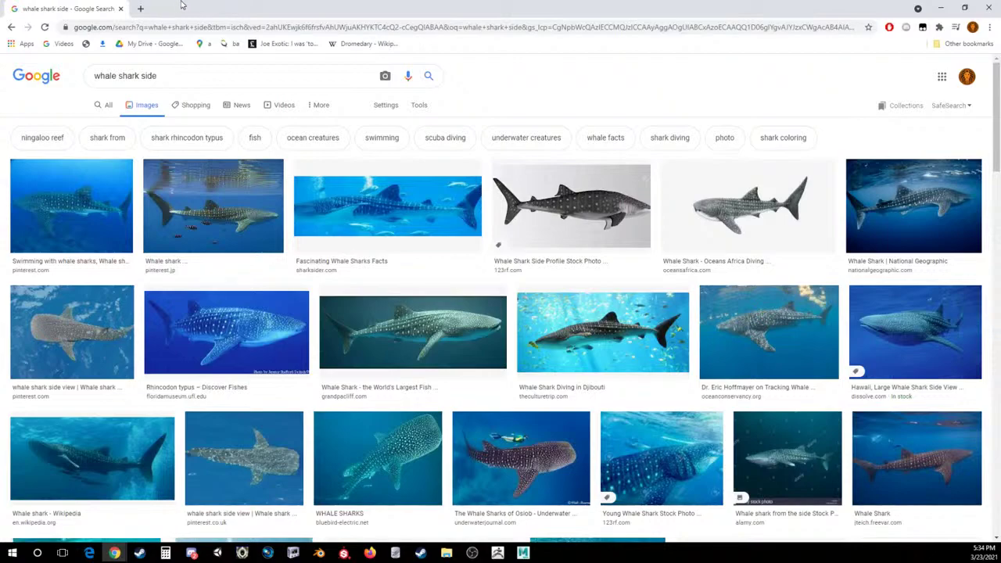
# Search Google for "radical remake whale shark" in a new tab.
pyautogui.click(144, 7)
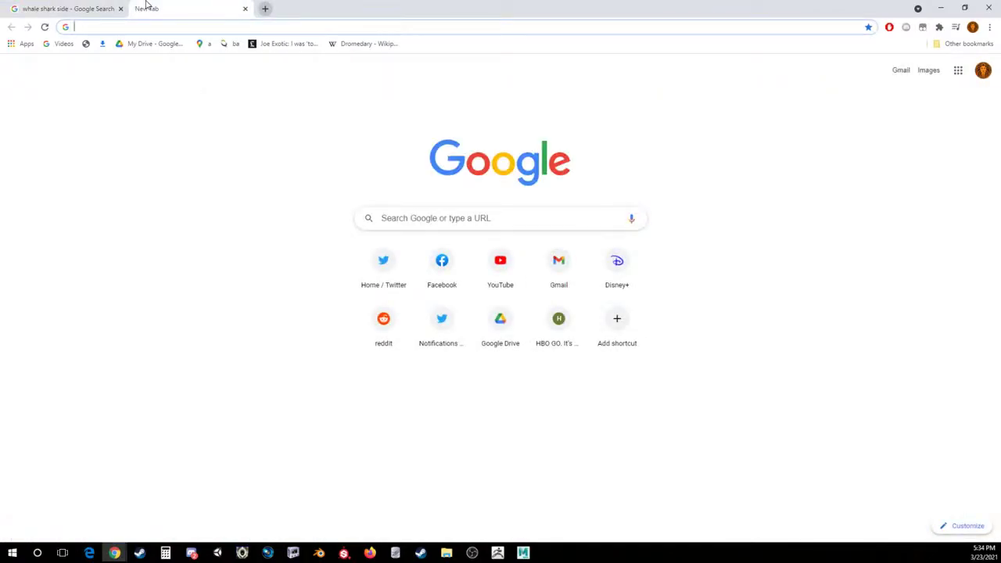
pyautogui.write('s')
pyautogui.press('BackSpace')
pyautogui.press('BackSpace')
pyautogui.write('radical remak')
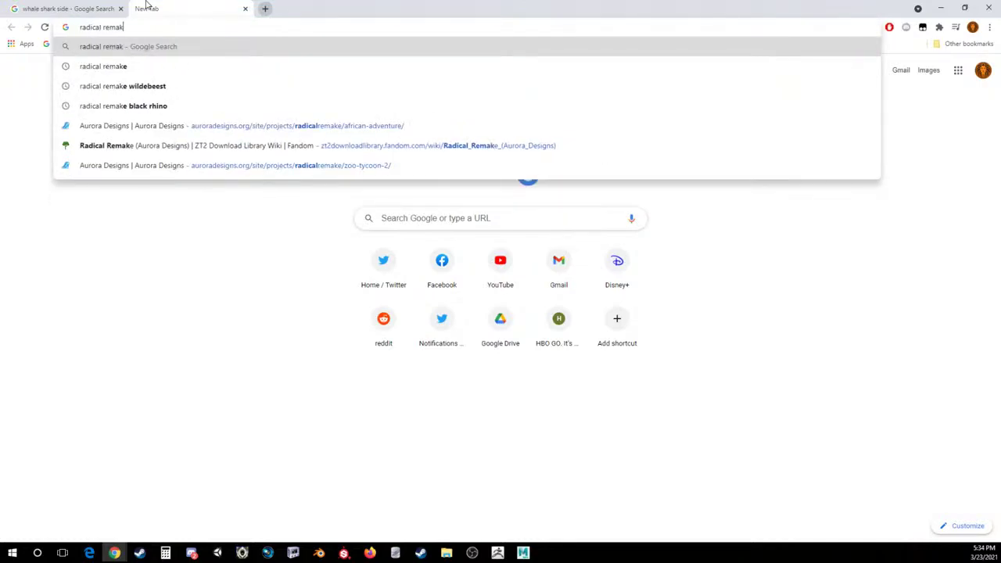
pyautogui.write('e whale shark')
pyautogui.press('Return')
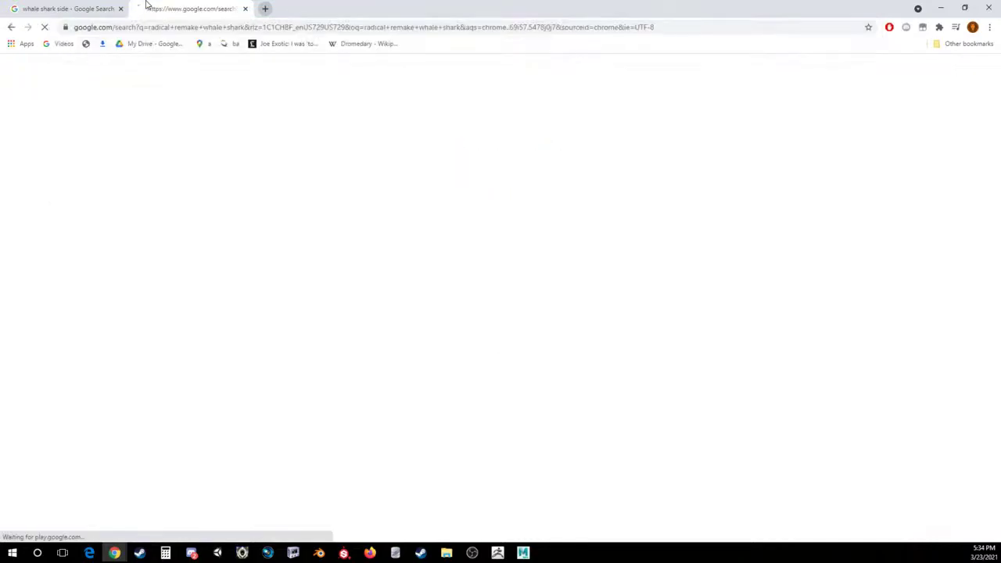
# View the whale shark page on the ZT2 Download Library Wiki, return to the search and display its image results.
pyautogui.click(155, 165)
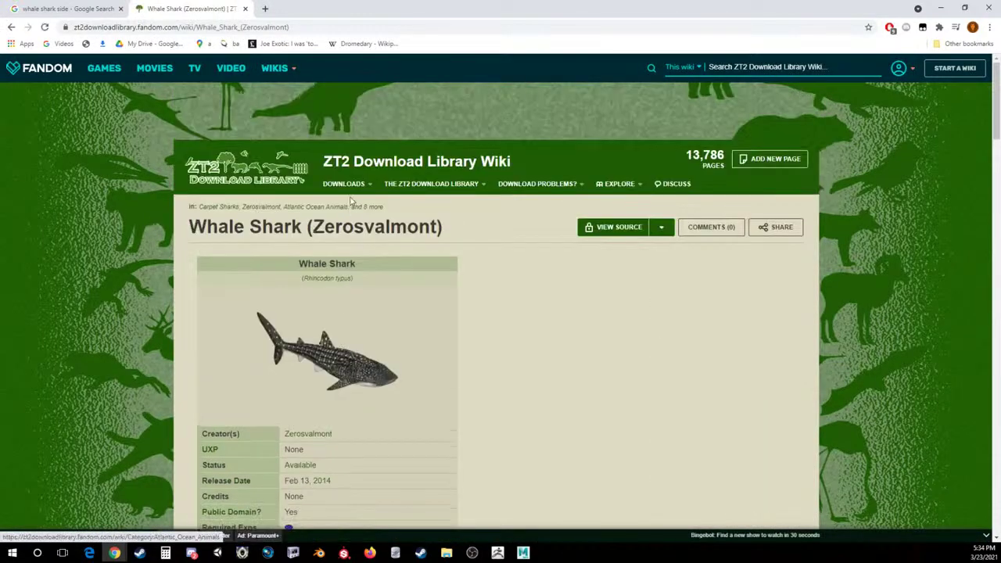
pyautogui.click(11, 26)
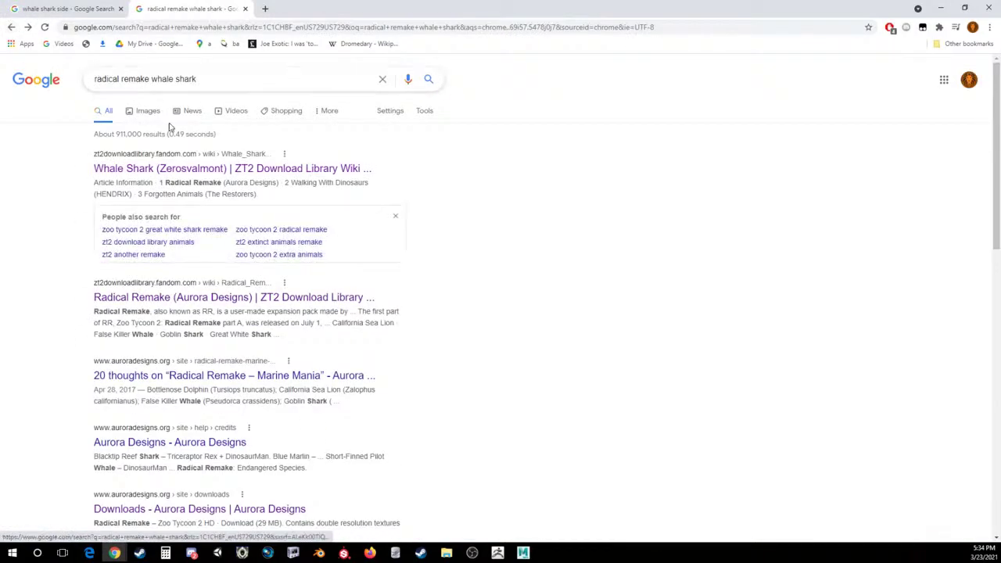
pyautogui.click(149, 112)
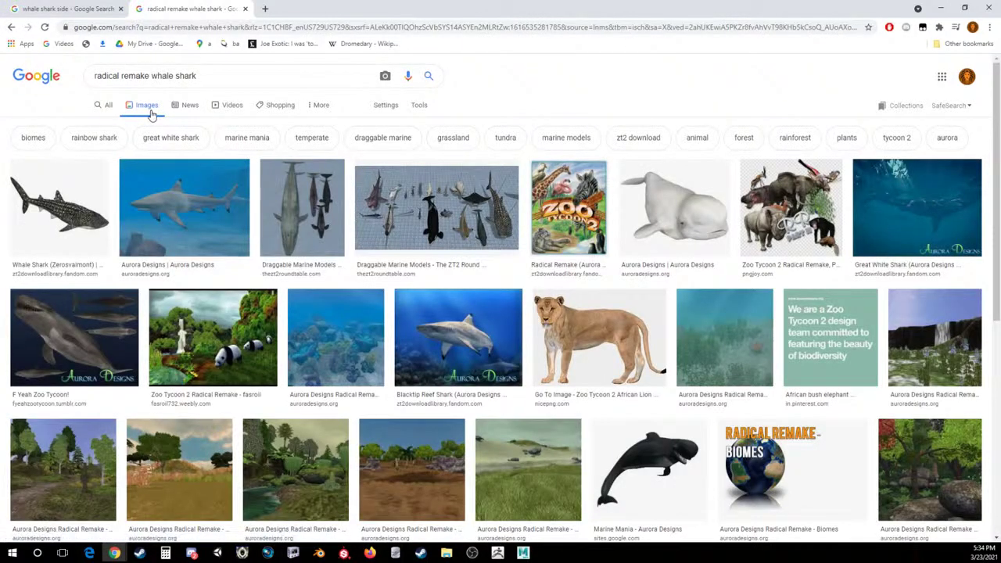
# Search images for "whale shark texture" and preview the vector shark skin illustration and the Destination Wildlife photo.
pyautogui.moveTo(253, 76); pyautogui.dragTo(2, 35)
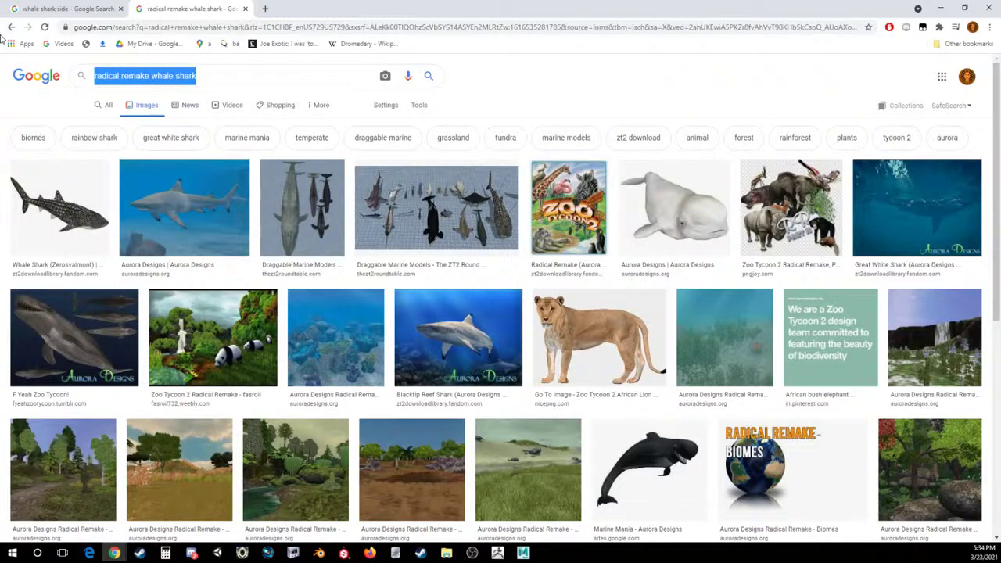
pyautogui.write('whale shark ')
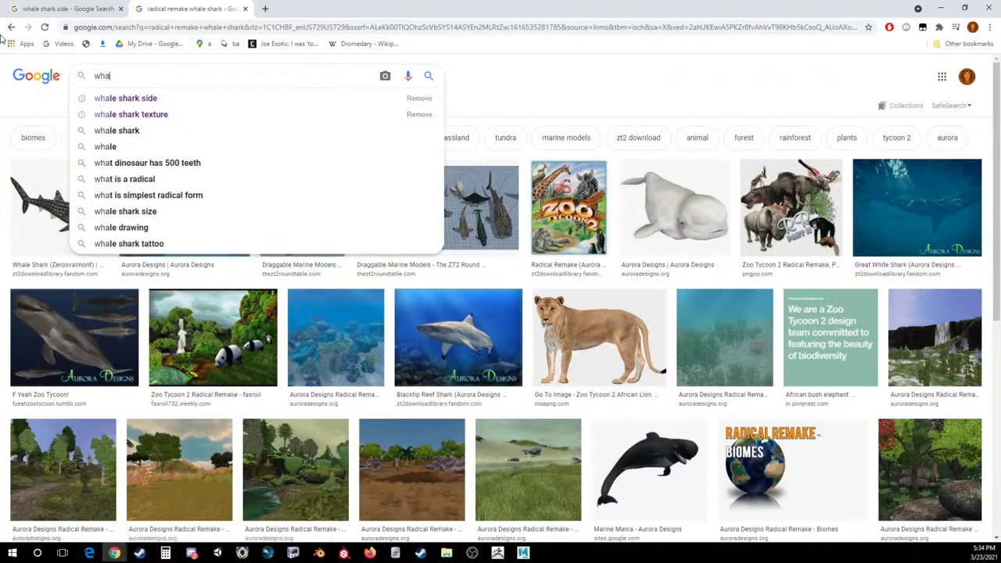
pyautogui.write('texture')
pyautogui.press('Return')
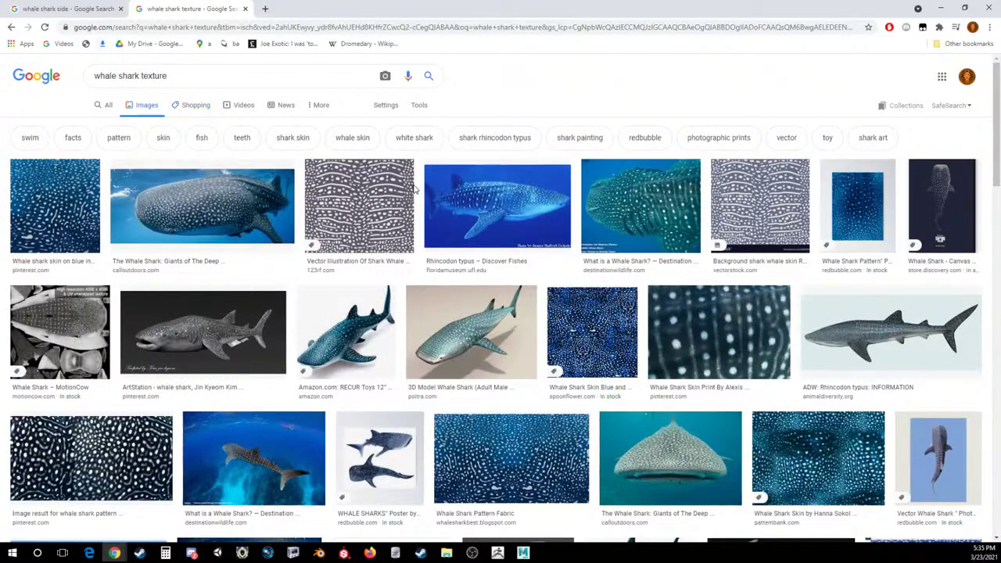
pyautogui.click(382, 200)
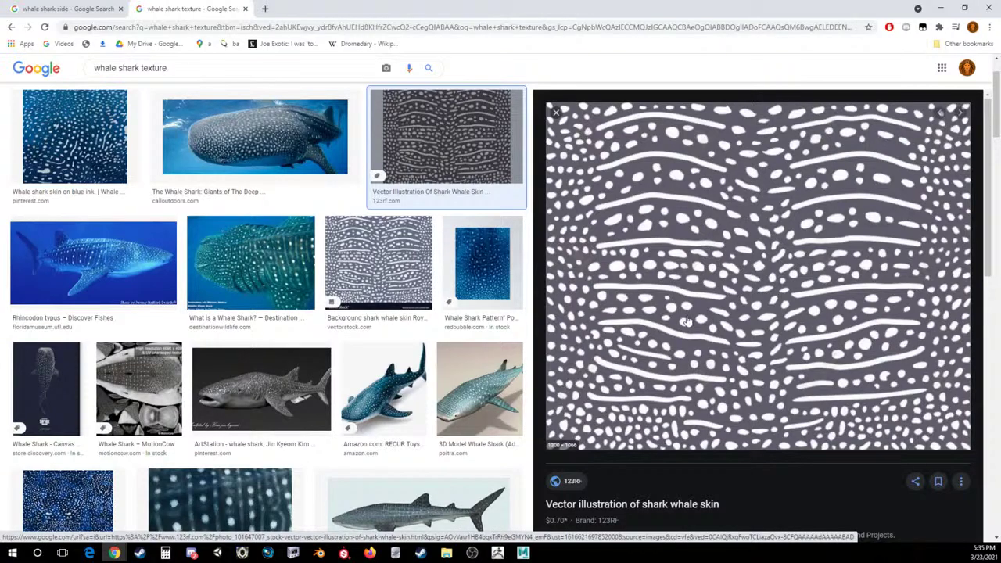
pyautogui.click(267, 270)
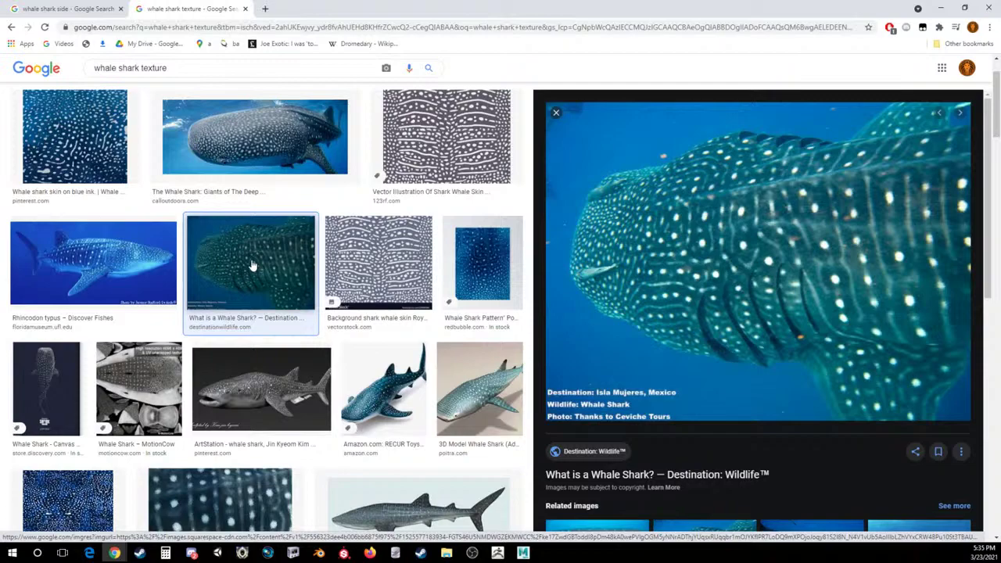
pyautogui.scroll(2, 230, 179)
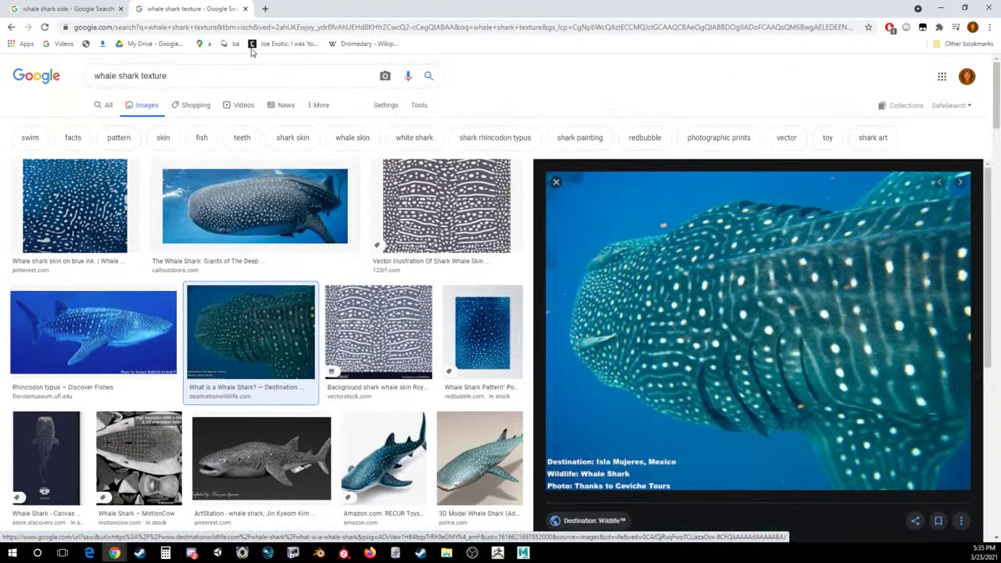
# Search for "beached whale shark" in a new tab and show the image results.
pyautogui.click(267, 7)
pyautogui.write('beache')
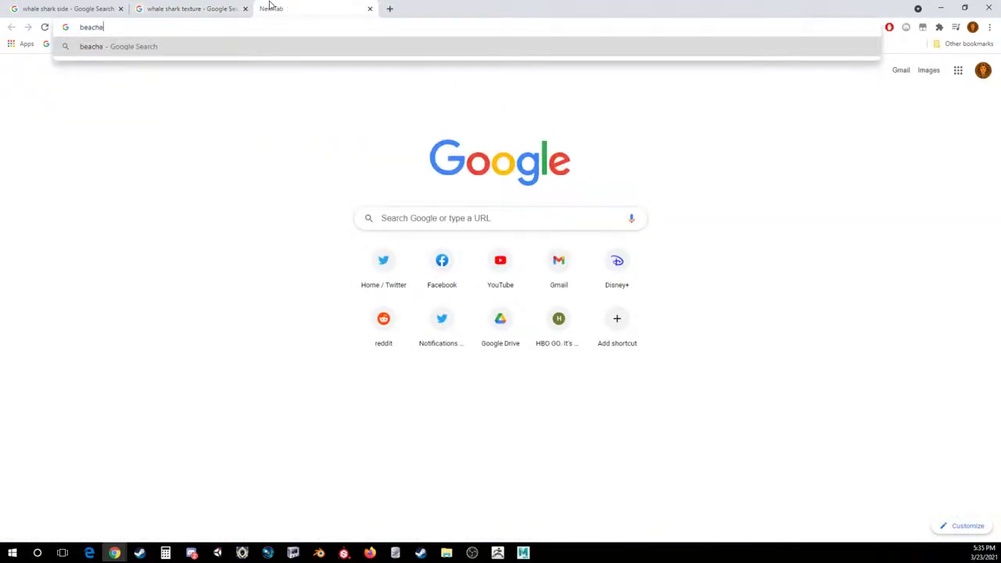
pyautogui.write('d whale shark')
pyautogui.press('Return')
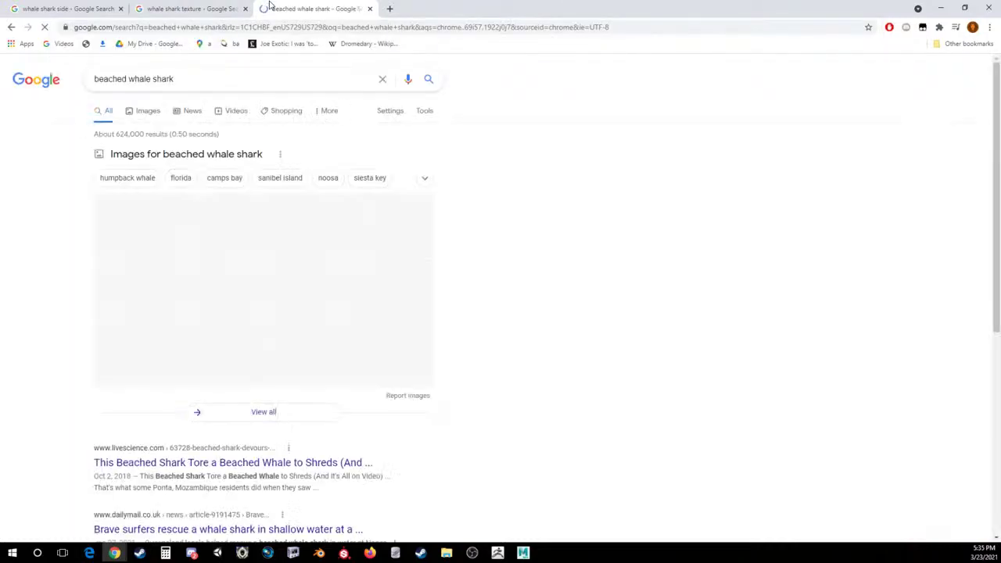
pyautogui.click(141, 109)
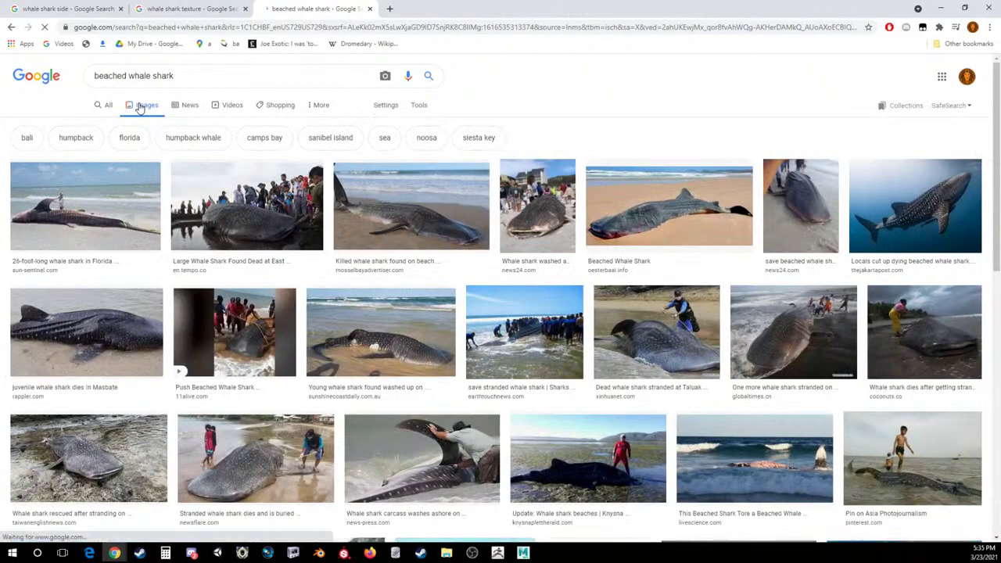
# Preview the Mossel Bay Advertiser and Sunshine Coast Daily whale shark photos to study the spots, and close the preview.
pyautogui.click(447, 233)
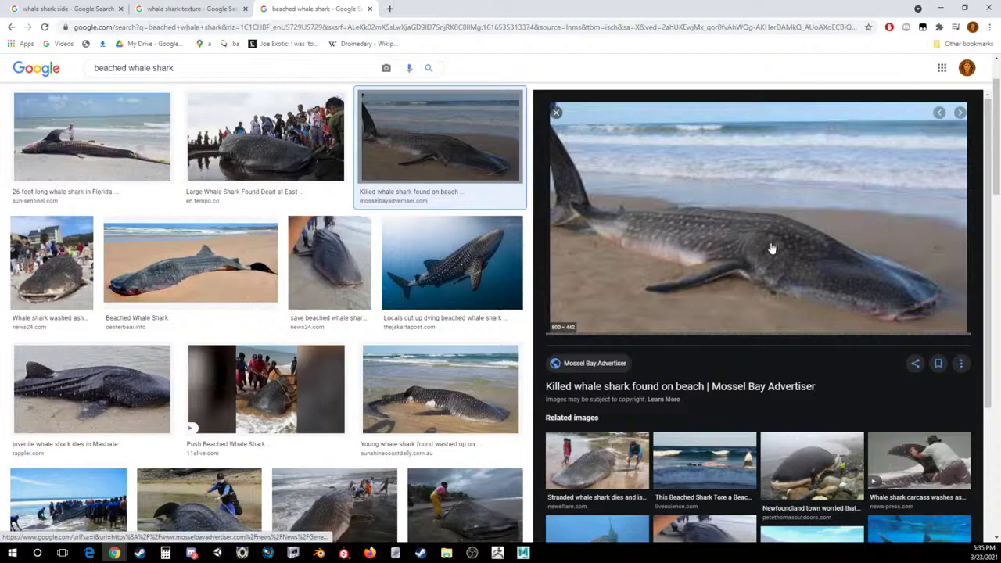
pyautogui.click(412, 380)
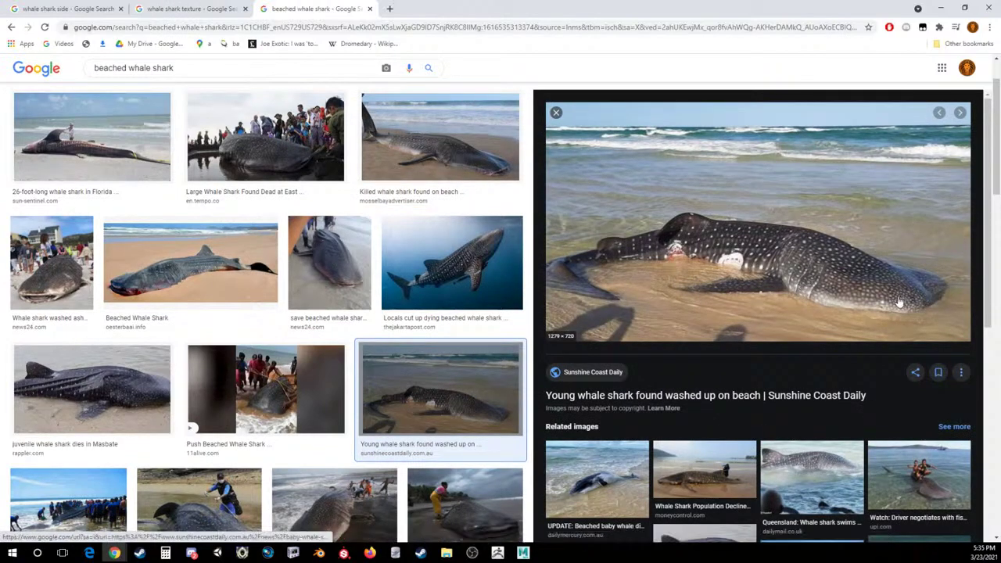
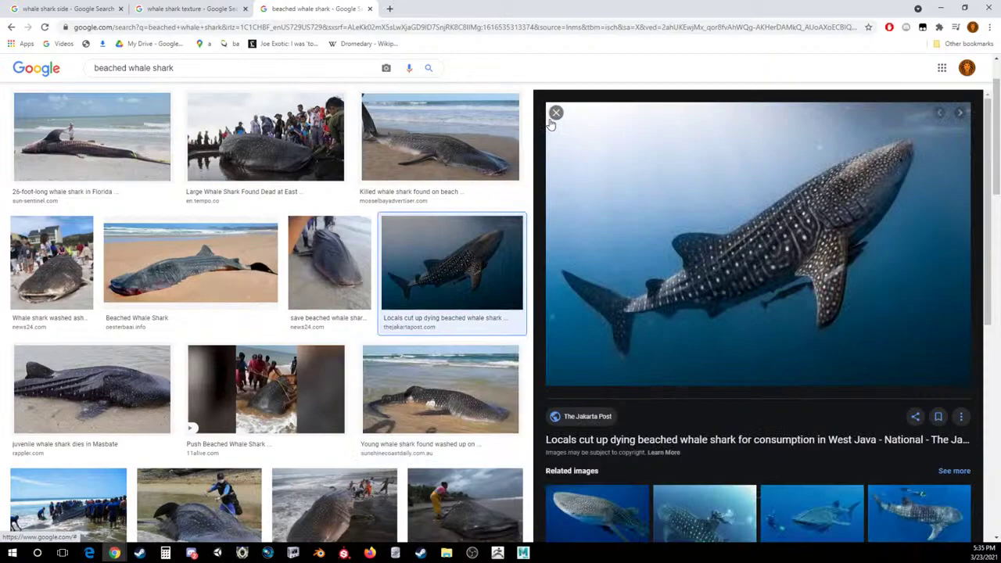
pyautogui.click(554, 115)
# Return to the "whale shark texture" results and preview the Redbubble whale shark pattern poster.
pyautogui.click(208, 7)
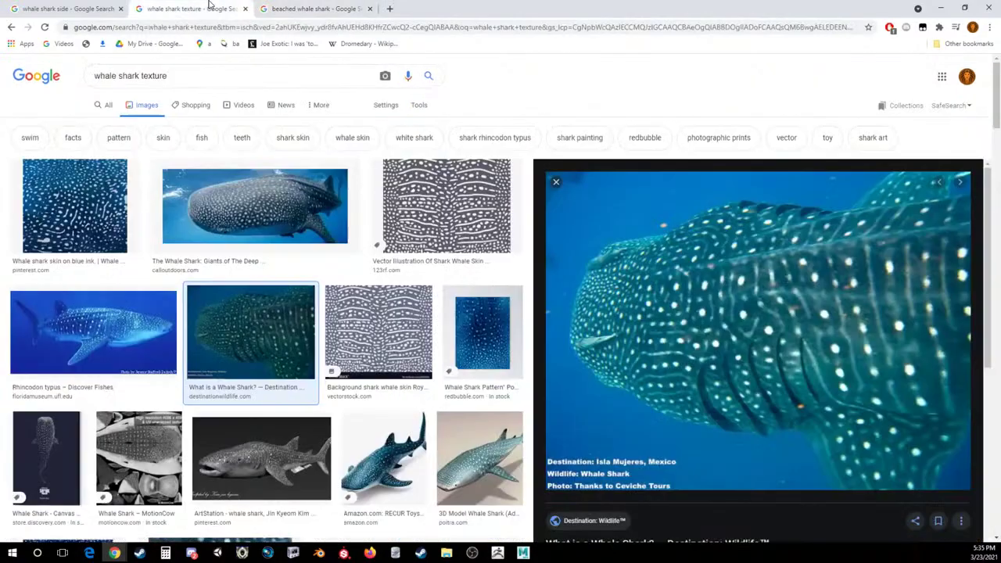
pyautogui.click(483, 333)
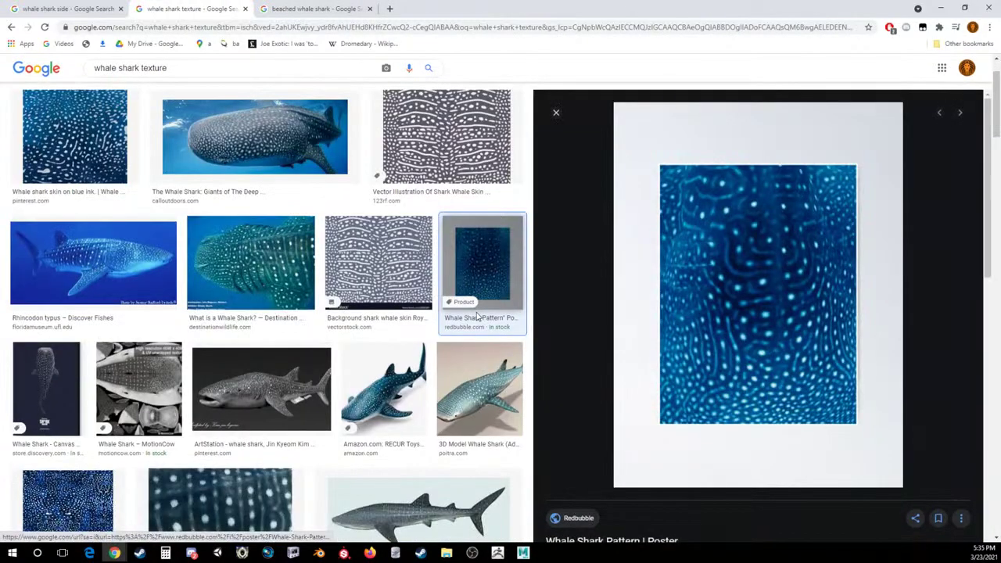
# Close the poster preview, then preview and close the Pinterest image of whale shark skin on blue ink.
pyautogui.click(557, 112)
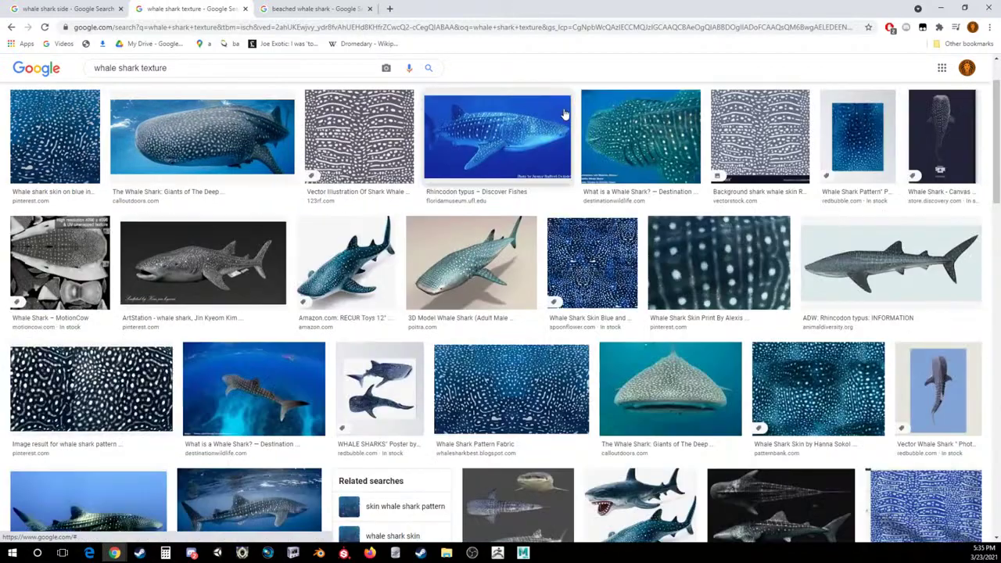
pyautogui.click(91, 141)
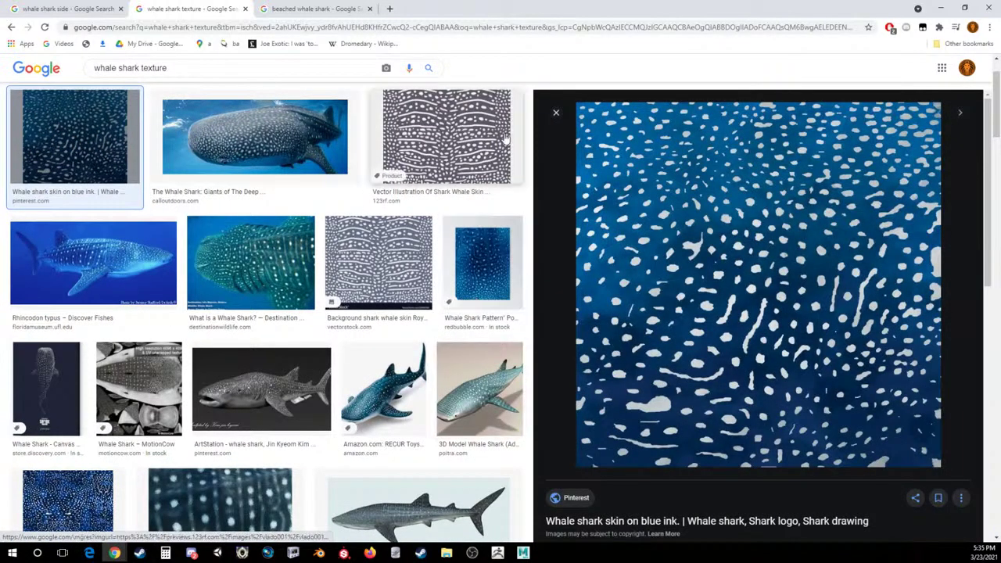
pyautogui.click(555, 114)
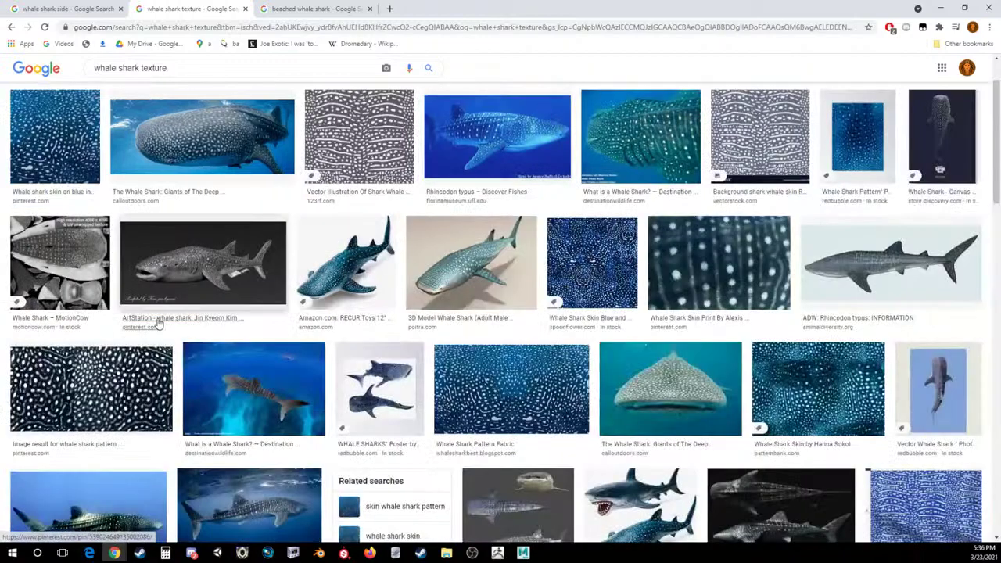
# Preview the MotionCow UV-unwrapped whale shark texture and open its product page in a new tab.
pyautogui.click(88, 258)
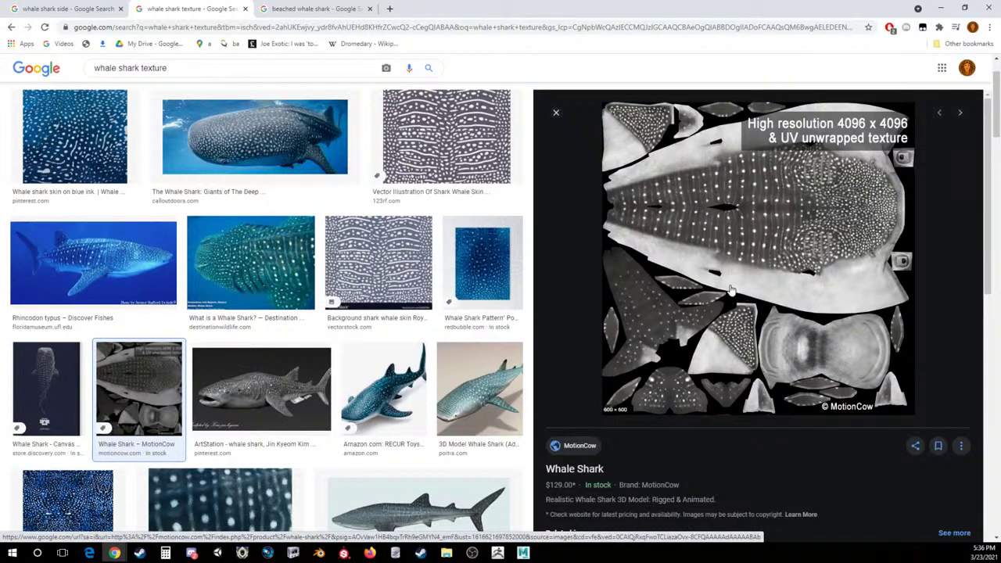
pyautogui.rightClick(704, 254)
pyautogui.click(747, 261)
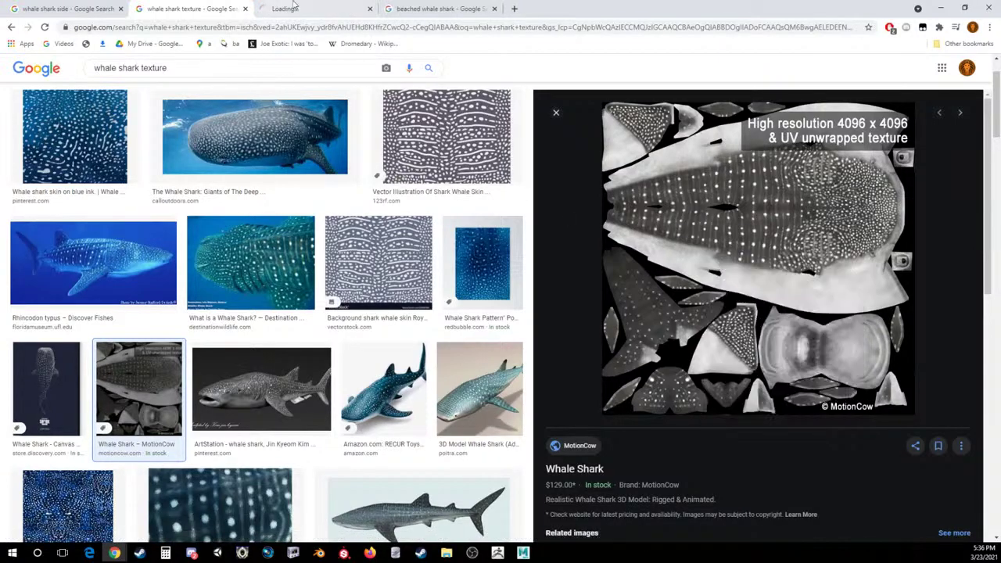
pyautogui.click(342, 5)
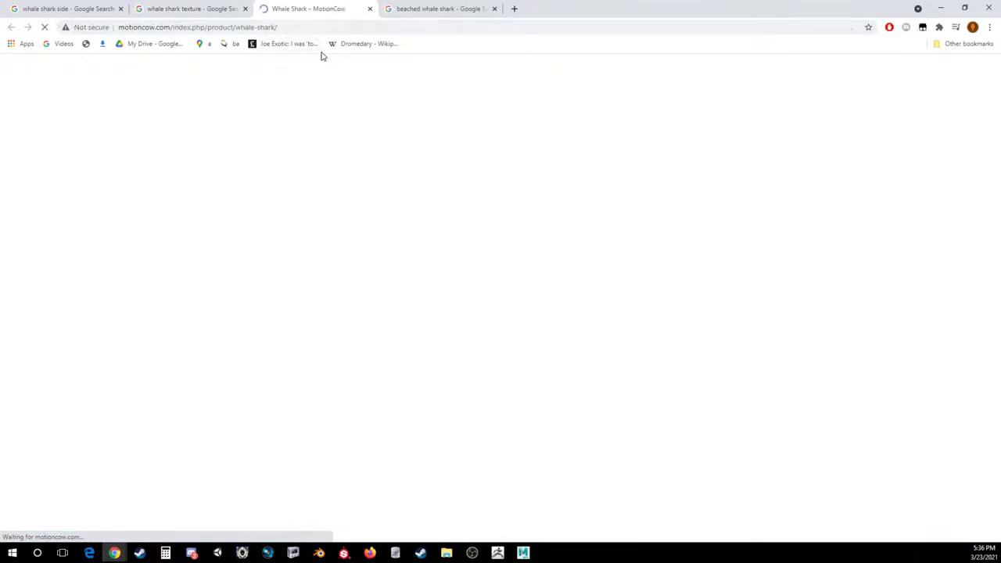
# Return to the "whale shark texture" results, preview the black-and-white and mirrored blue Pinterest spot patterns with their related images, and close the preview.
pyautogui.click(217, 7)
pyautogui.scroll(-5, 387, 175)
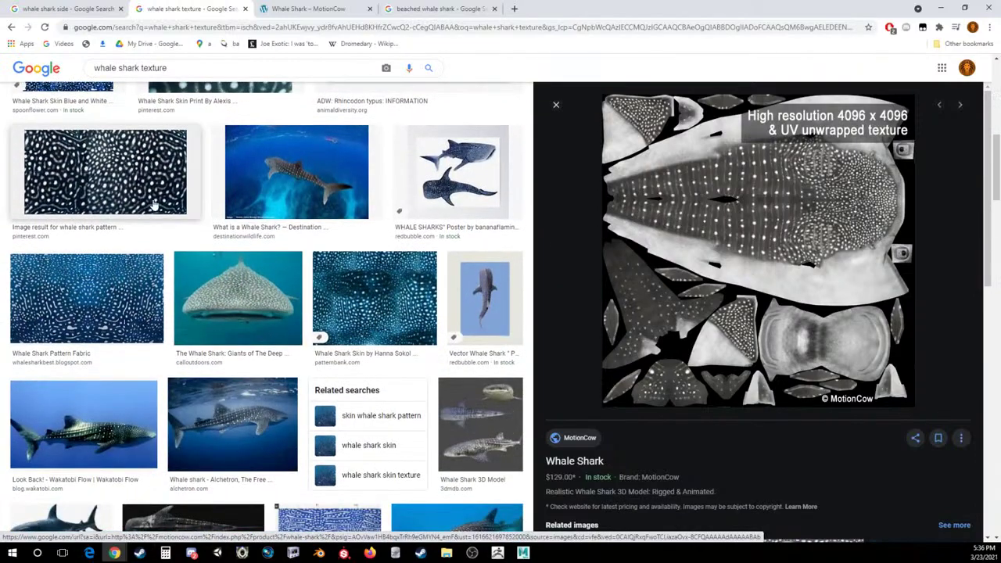
pyautogui.click(135, 194)
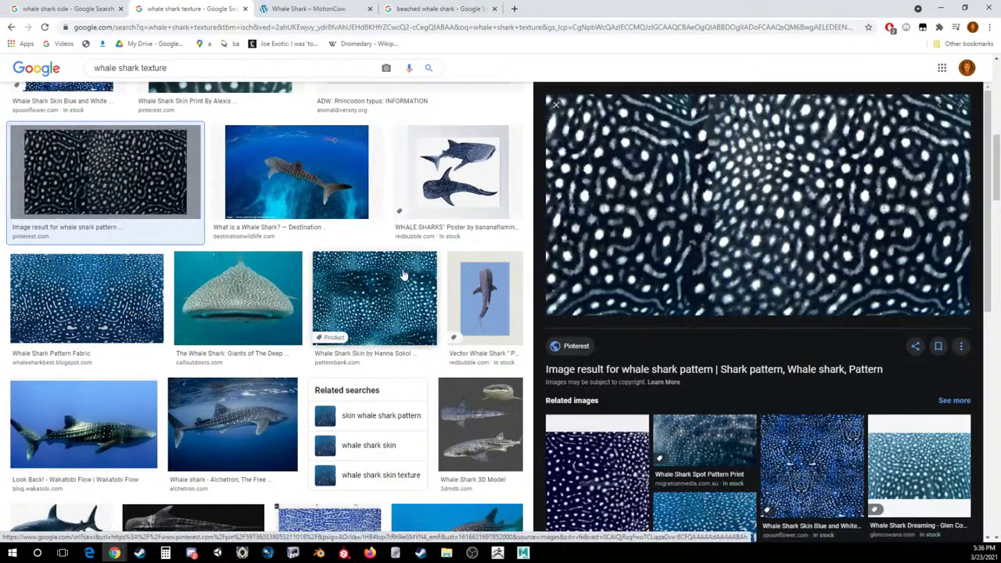
pyautogui.click(404, 275)
pyautogui.click(630, 399)
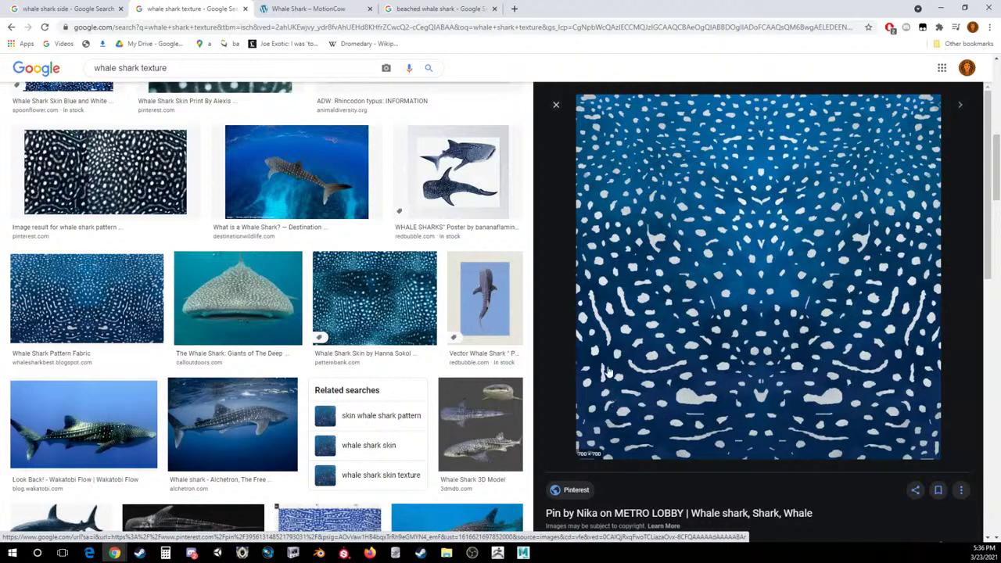
pyautogui.scroll(-6, 492, 331)
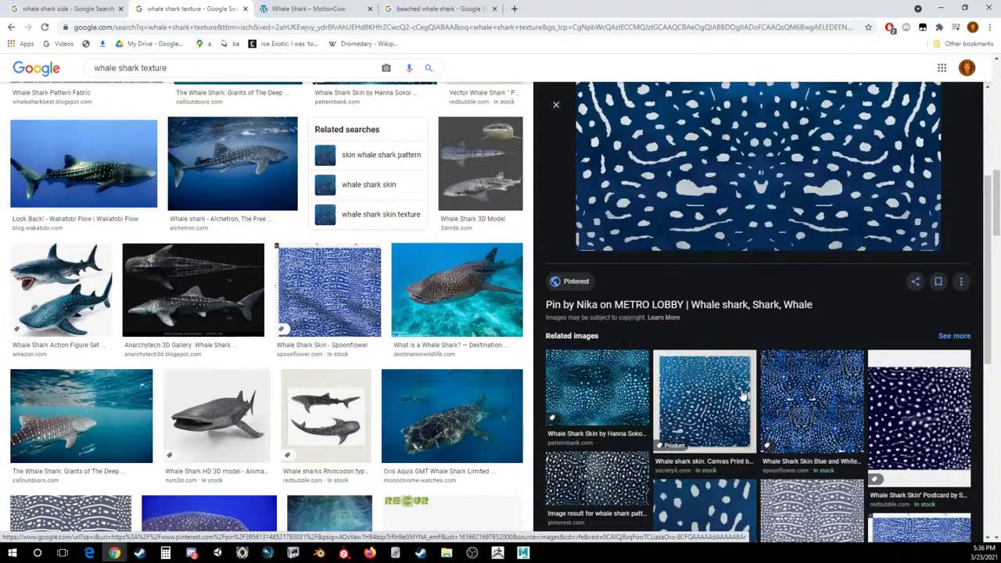
pyautogui.scroll(-2, 575, 174)
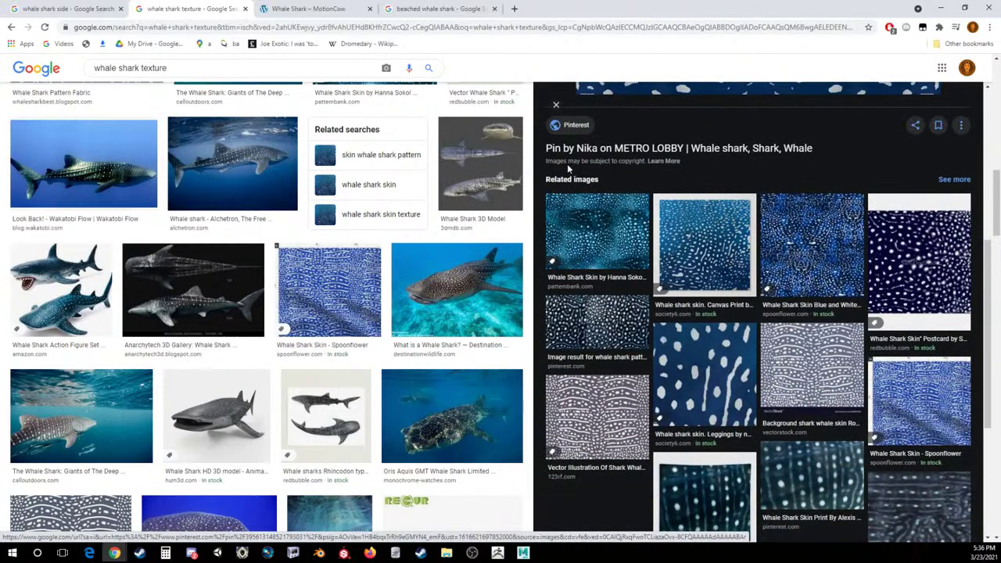
pyautogui.click(556, 104)
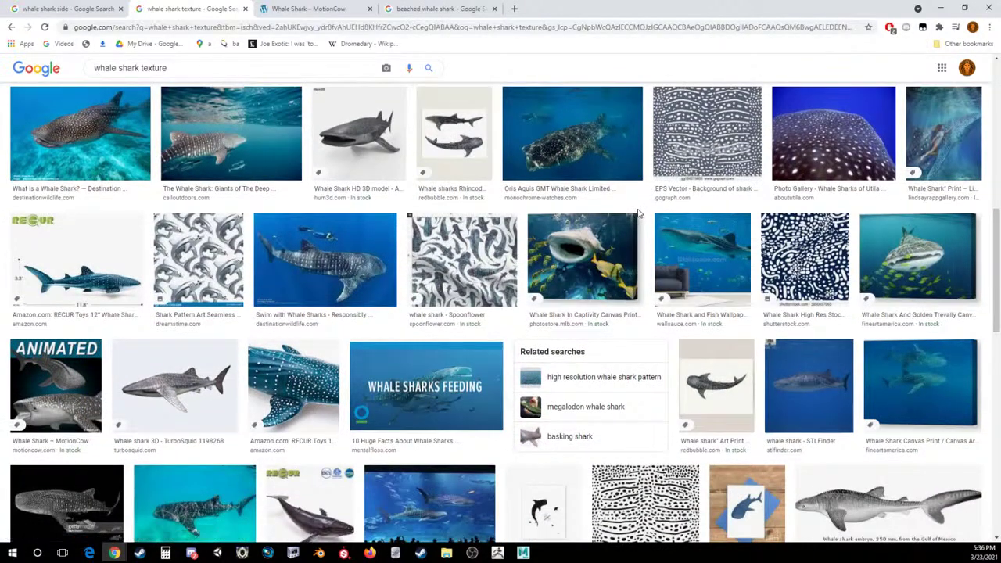
# Replace the "whale shark texture" image search with a search for "beached whale shark".
pyautogui.scroll(15, 78, 100)
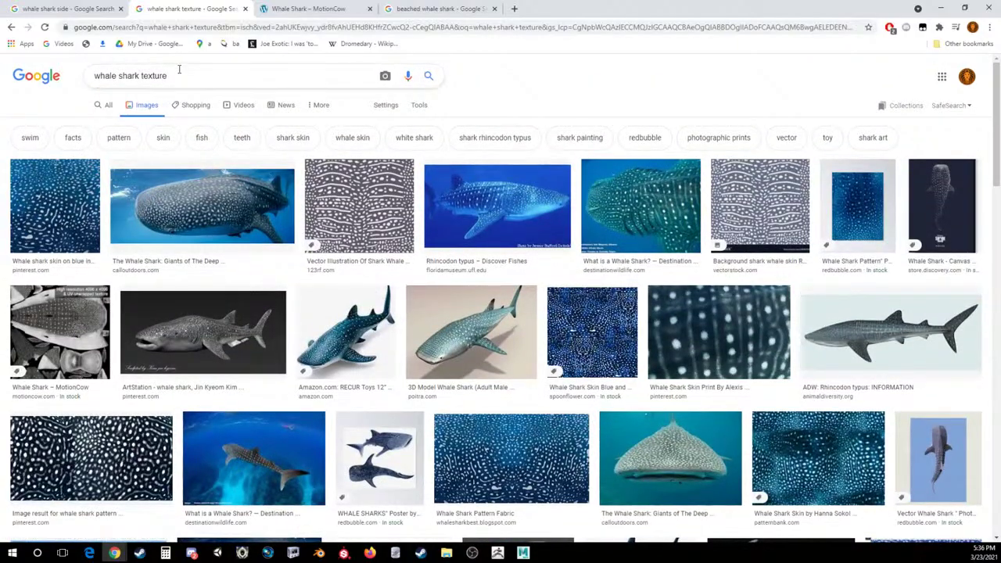
pyautogui.moveTo(168, 75); pyautogui.dragTo(11, 39)
pyautogui.write('beached')
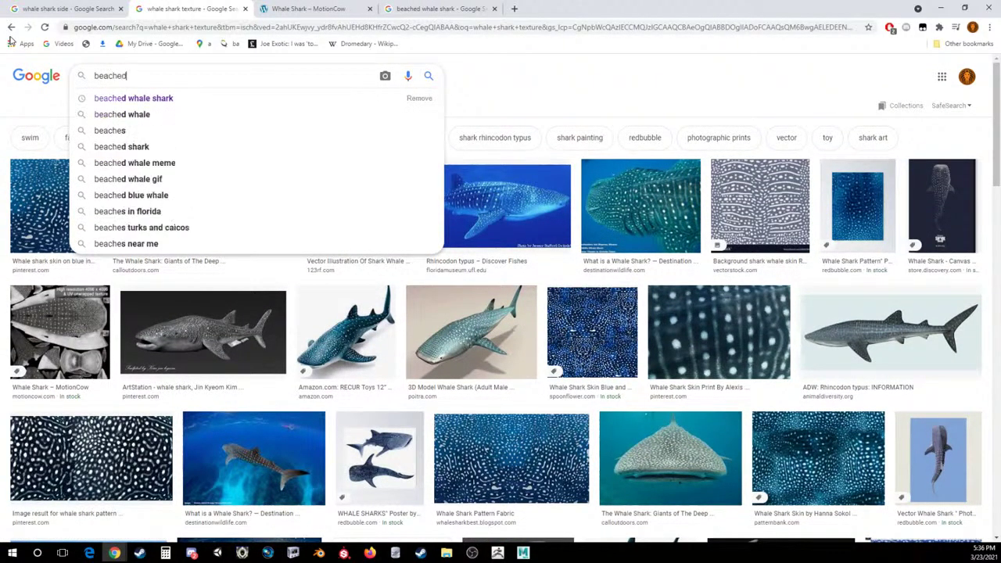
pyautogui.write(' whale shark')
pyautogui.press('Return')
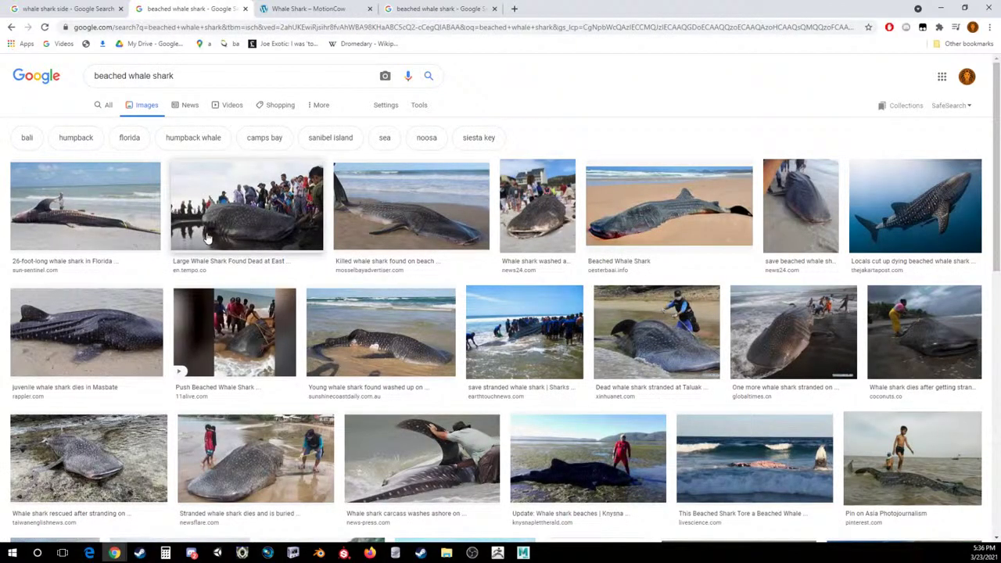
# Refine the image search to "beached whale shark top down" and preview the Daily Mail underwater whale shark photo.
pyautogui.click(212, 70)
pyautogui.write('top down')
pyautogui.press('Return')
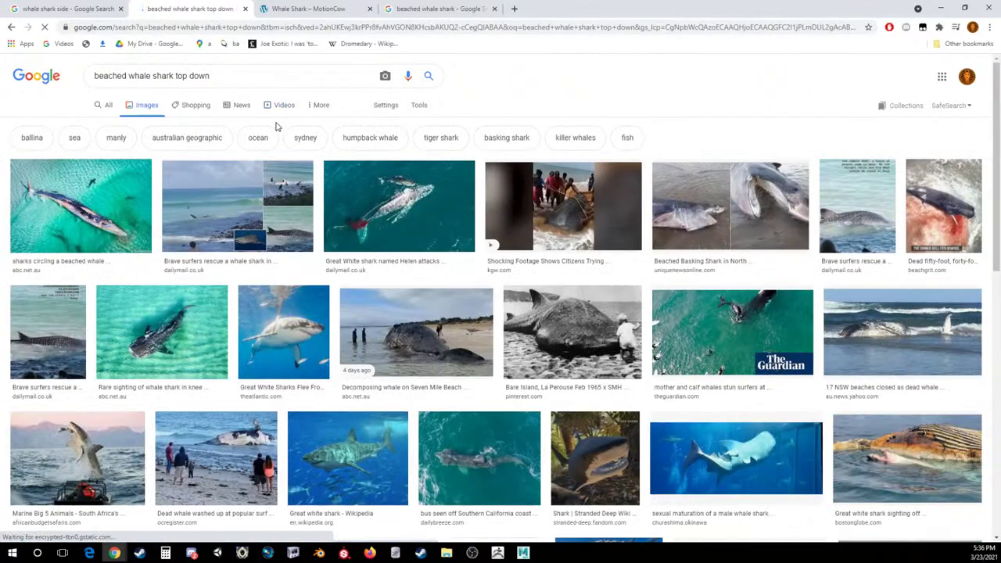
pyautogui.scroll(-5, 476, 341)
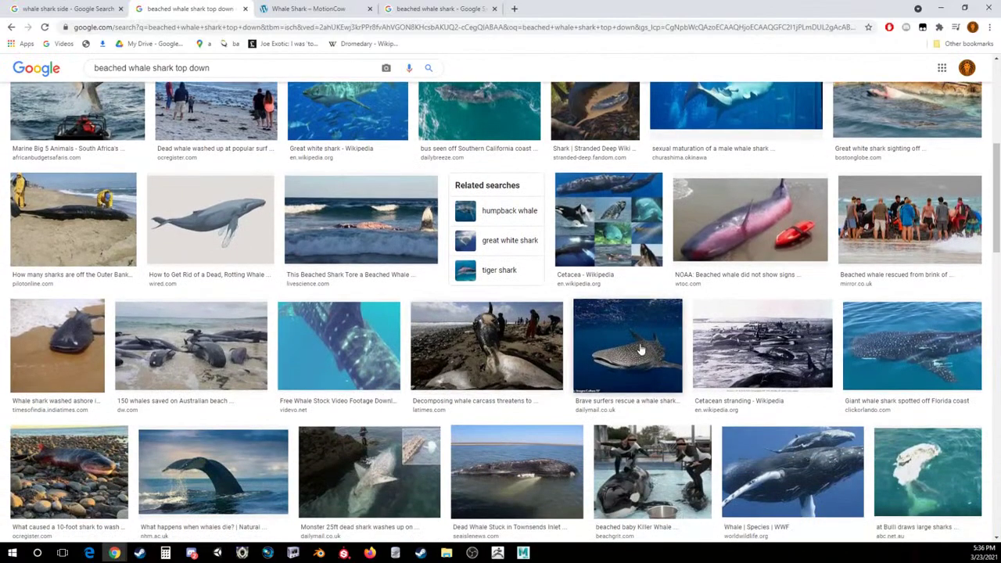
pyautogui.click(640, 349)
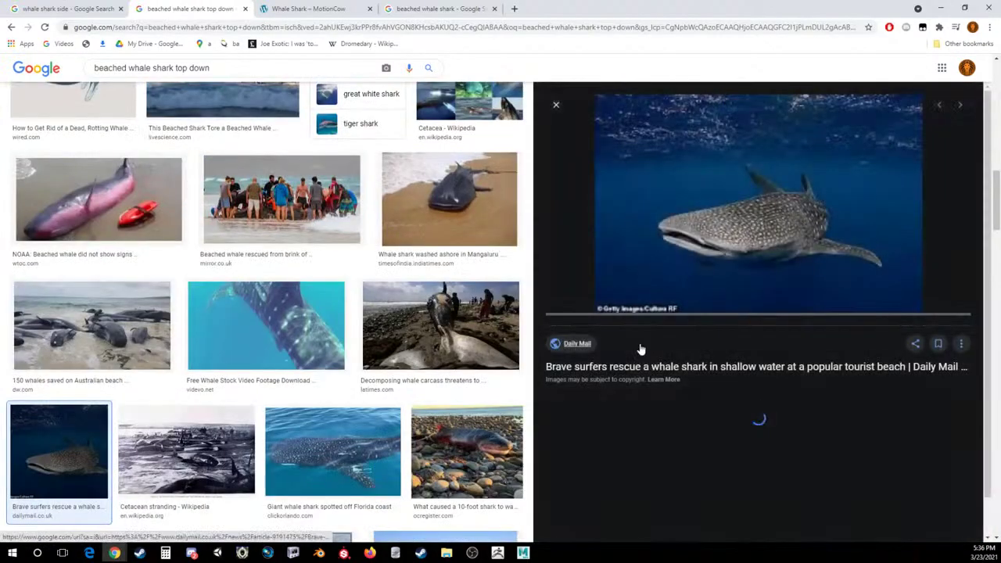
# Go back to the "whale shark texture" results and preview the VectorStock pattern, Destination Wildlife photo, ArtStation sculpt and Amazon toy.
pyautogui.click(11, 28)
pyautogui.click(10, 31)
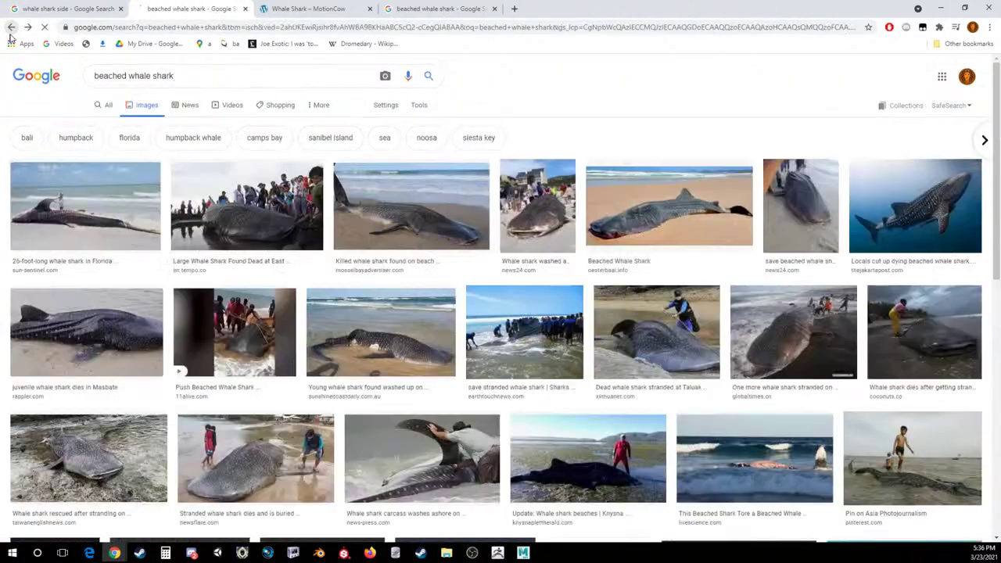
pyautogui.click(10, 31)
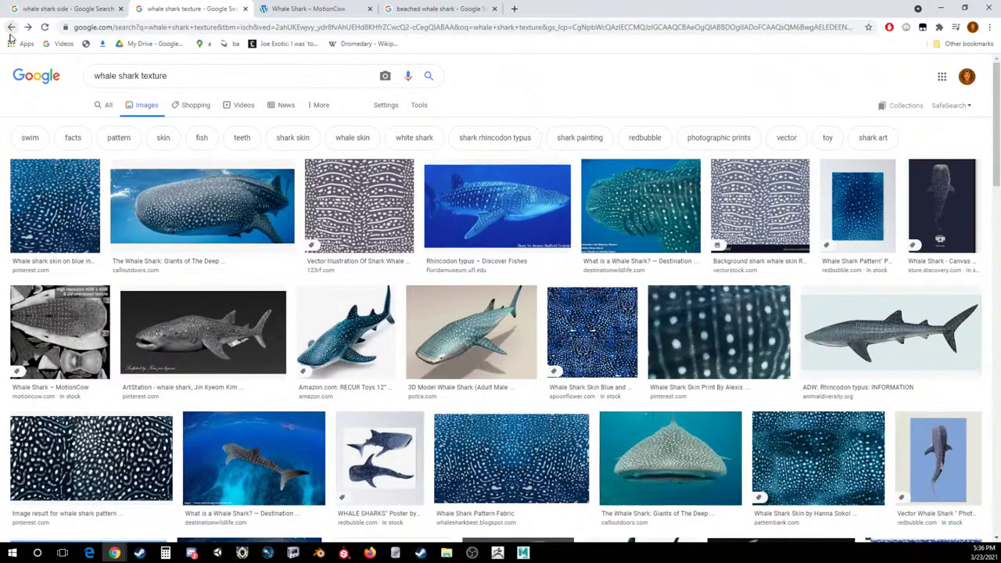
pyautogui.click(759, 210)
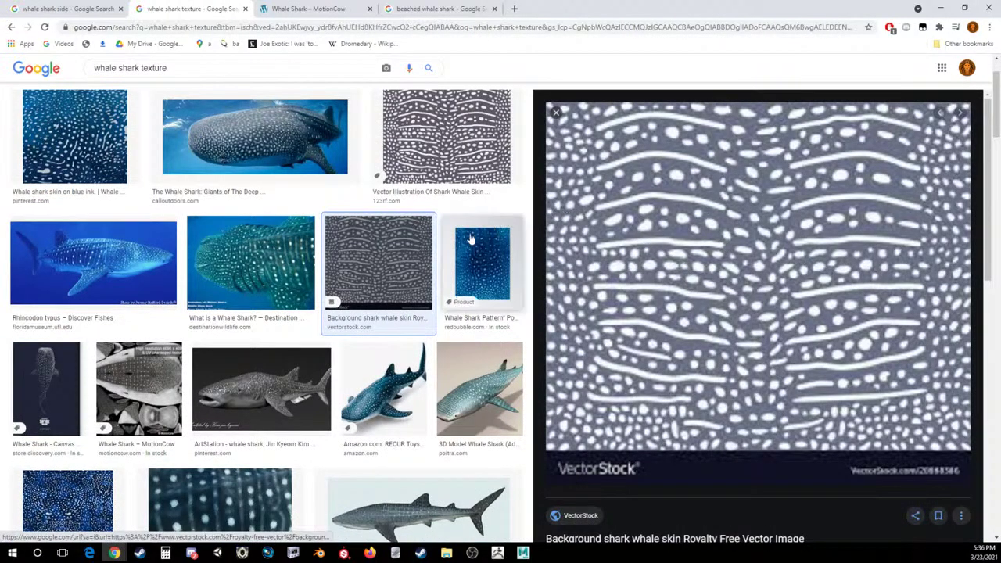
pyautogui.click(280, 268)
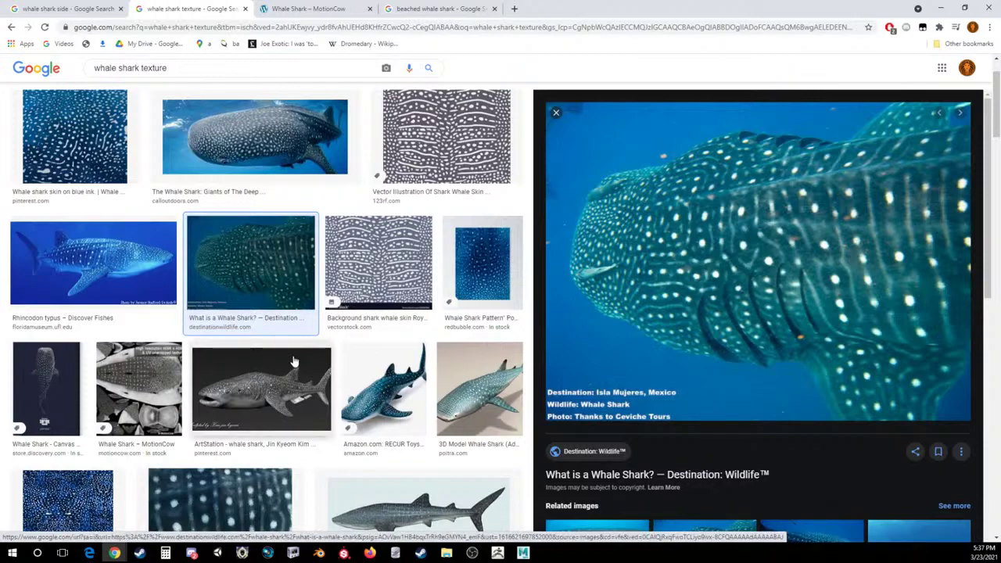
pyautogui.click(286, 382)
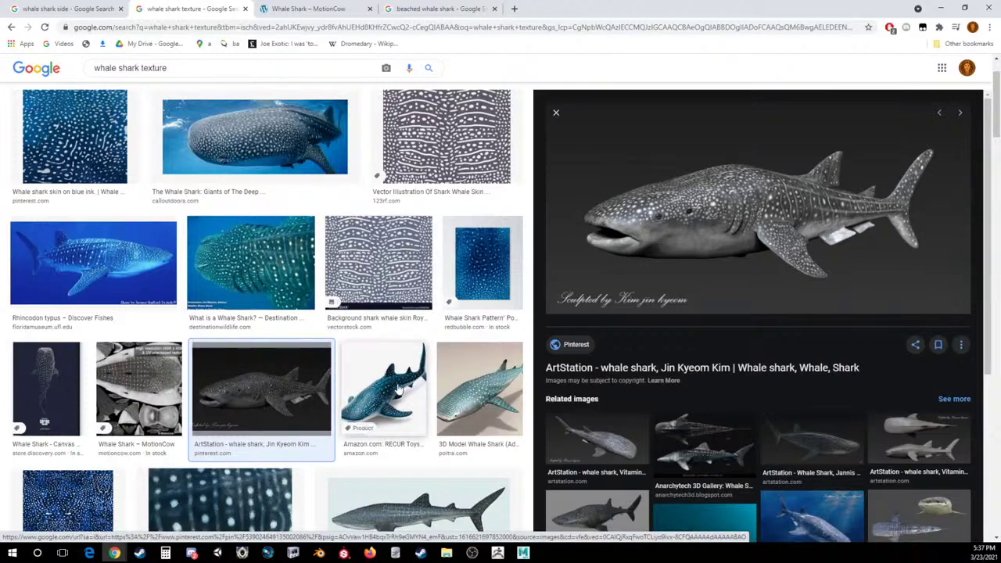
pyautogui.click(420, 389)
pyautogui.scroll(1, 350, 229)
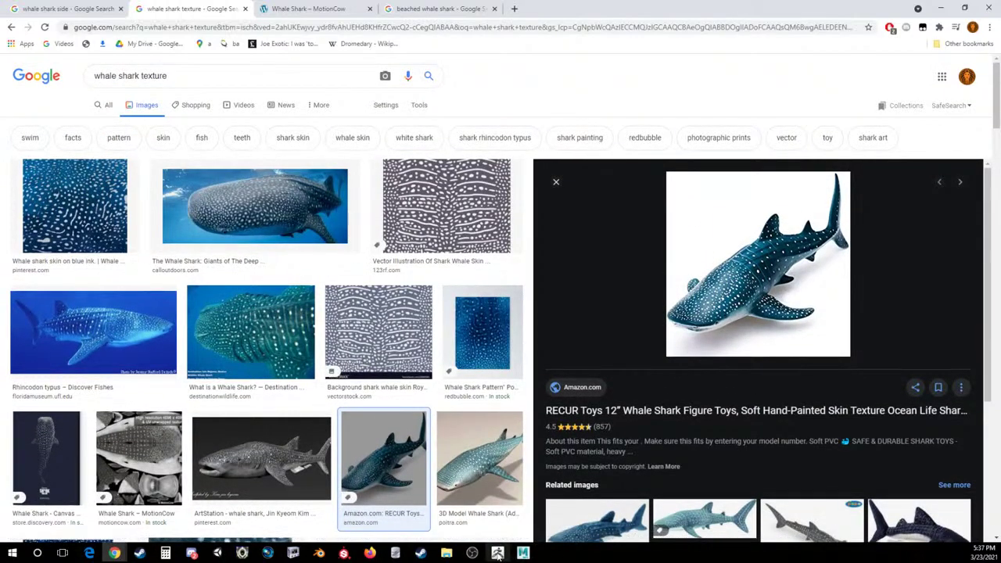
# Switch to Substance Painter and darken the Base_Color layer of the lower 3dEx_Stylized_Material to a muted blue, RGB 0.047, 0.084, 0.110.
pyautogui.click(343, 553)
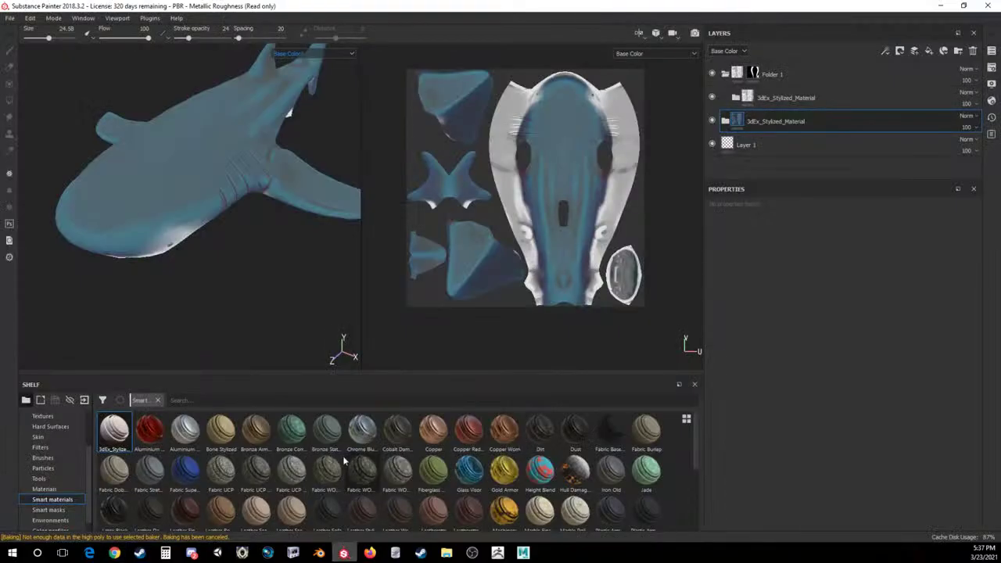
pyautogui.click(726, 121)
pyautogui.scroll(-5, 771, 151)
pyautogui.scroll(-3, 772, 151)
pyautogui.click(771, 146)
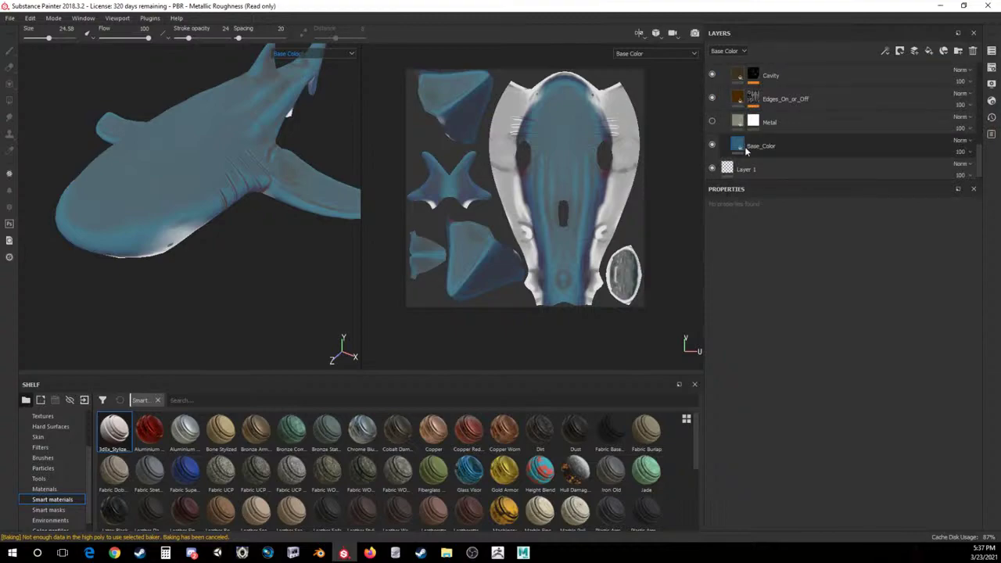
pyautogui.click(826, 425)
pyautogui.moveTo(865, 470); pyautogui.dragTo(854, 502)
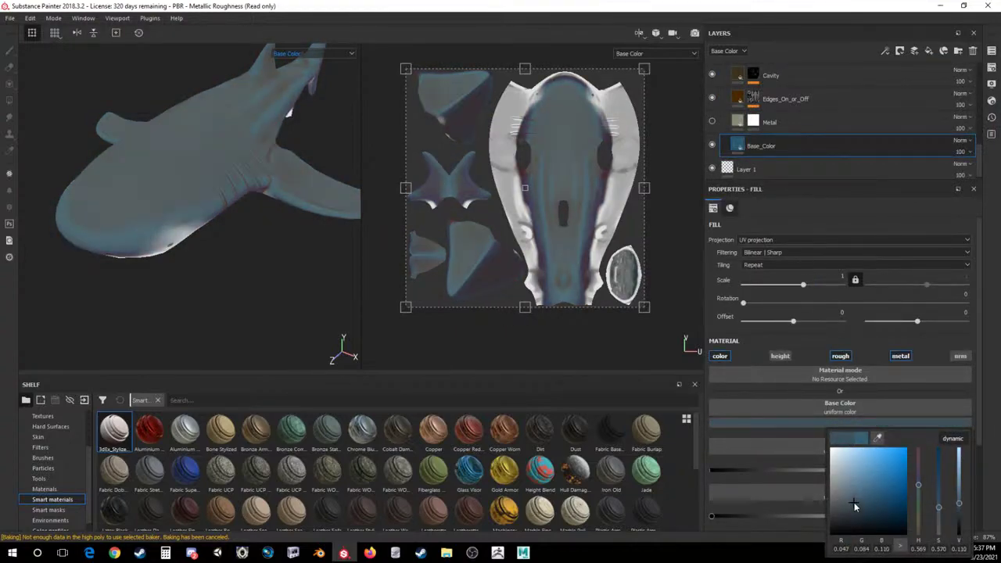
# Change the Cavity layer's base color to a very dark navy blue.
pyautogui.click(724, 76)
pyautogui.click(848, 422)
pyautogui.moveTo(903, 501); pyautogui.dragTo(881, 516)
pyautogui.click(942, 474)
# Change the Color_Variation_Down_Lighting layer's base color to a dark neutral grey with zero saturation.
pyautogui.scroll(4, 735, 122)
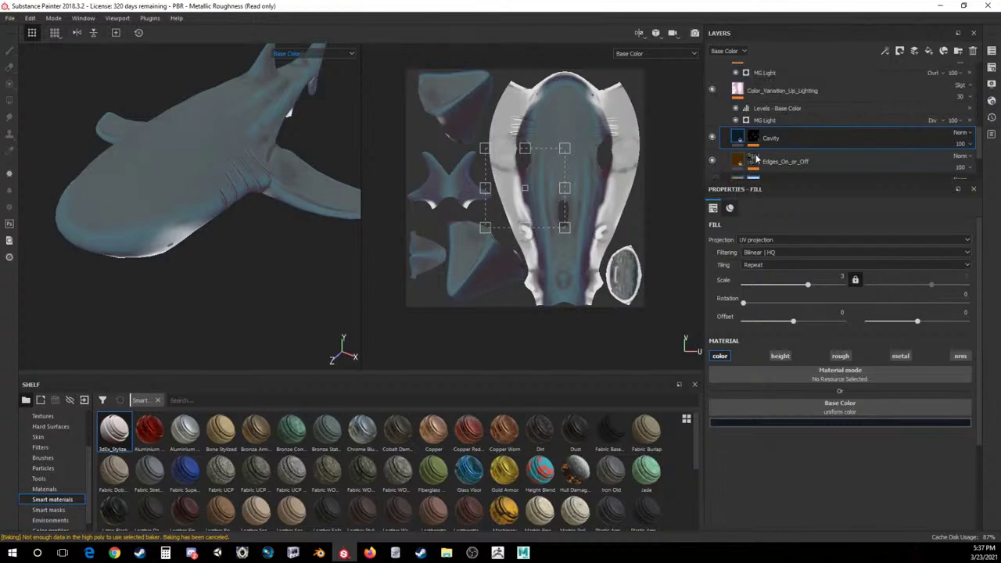
pyautogui.click(736, 121)
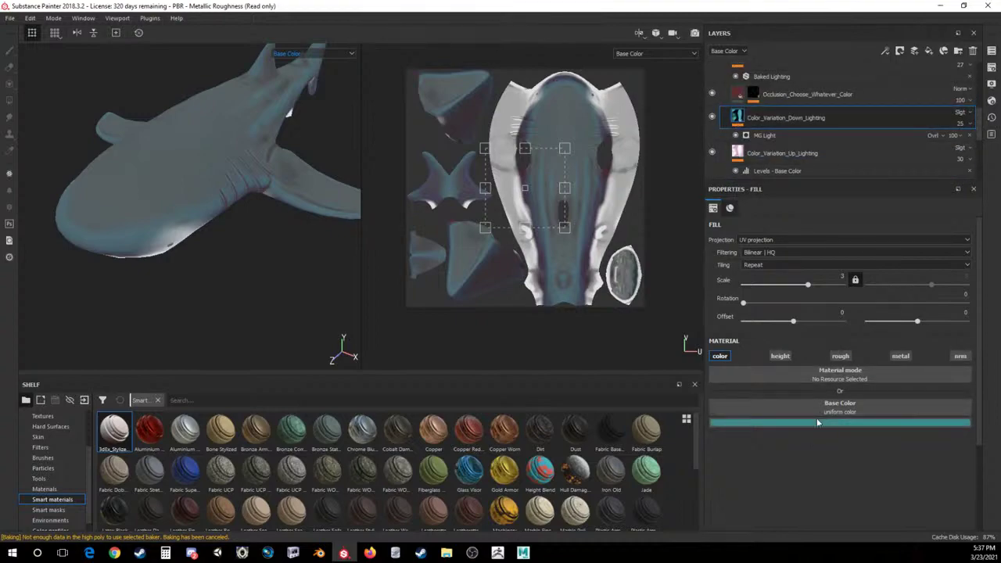
pyautogui.click(816, 421)
pyautogui.moveTo(829, 504)
pyautogui.mouseDown()
pyautogui.moveTo(811, 527)
pyautogui.moveTo(825, 514)
pyautogui.mouseUp()
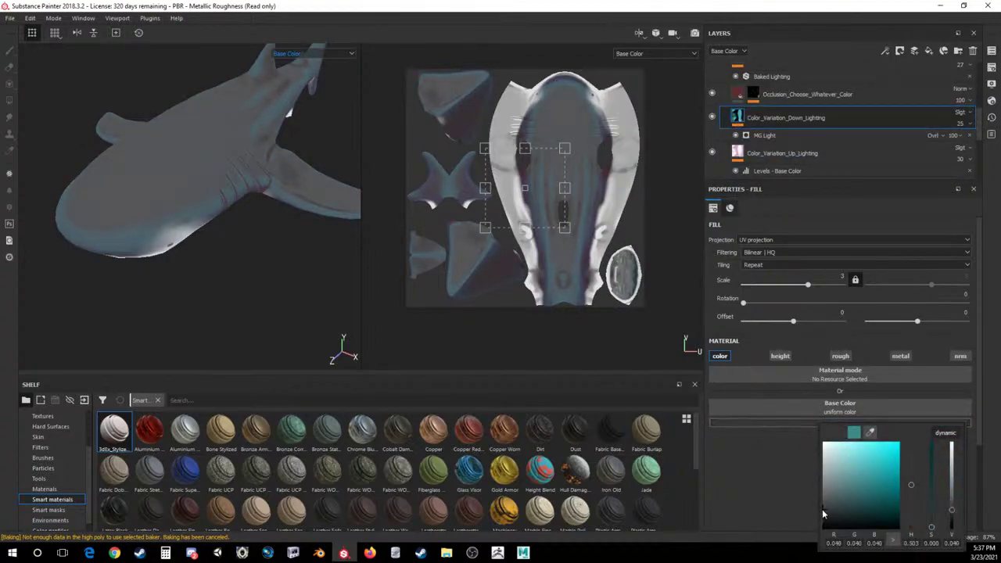
# Hide the Occlusion_Choose_Whatever_Color layer and toggle Color_Variation_Up_Lighting off and on to compare its effect.
pyautogui.click(712, 94)
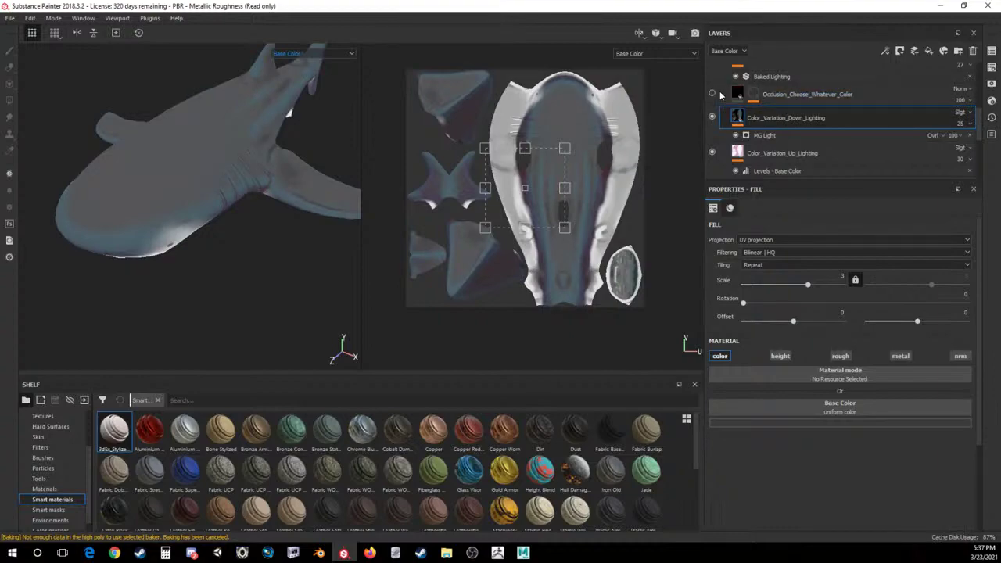
pyautogui.scroll(2, 798, 107)
pyautogui.scroll(-2, 771, 126)
pyautogui.click(713, 154)
pyautogui.click(714, 154)
pyautogui.scroll(-3, 762, 132)
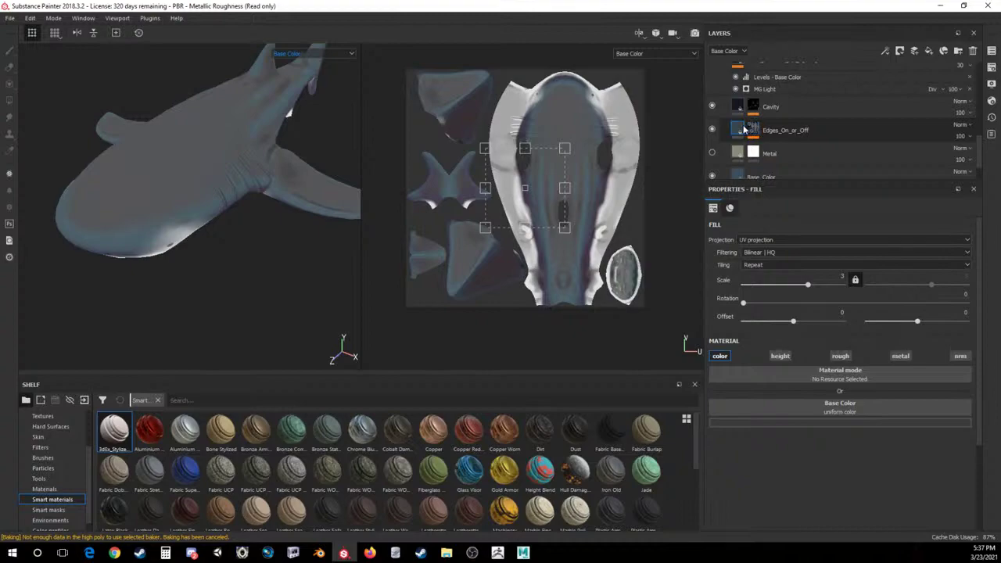
# Change the Edges_On_or_Off layer's base color to a very dark blue-grey, RGB 0.033, 0.038, 0.042.
pyautogui.click(745, 130)
pyautogui.click(829, 423)
pyautogui.moveTo(823, 480); pyautogui.dragTo(841, 486)
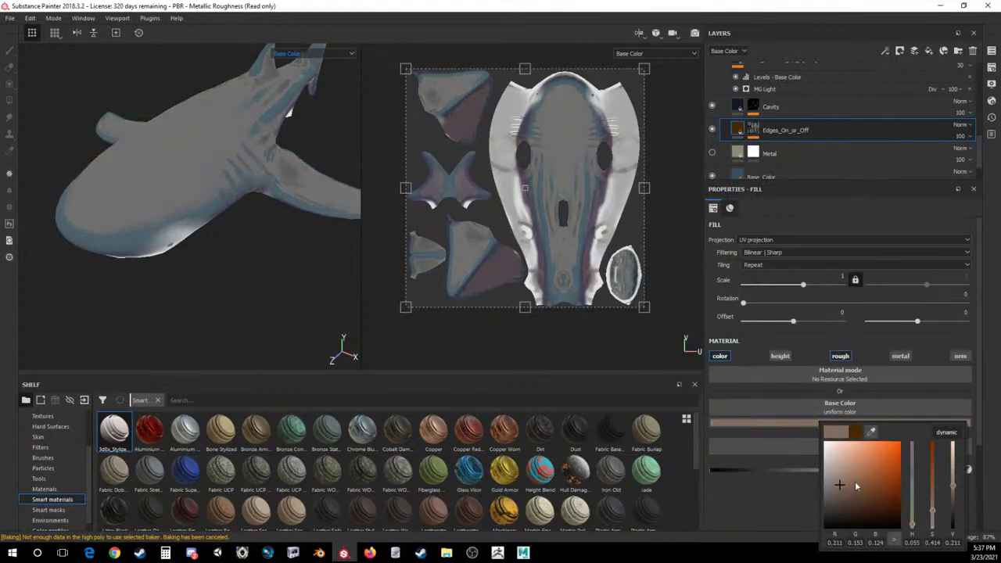
pyautogui.click(907, 488)
pyautogui.click(844, 498)
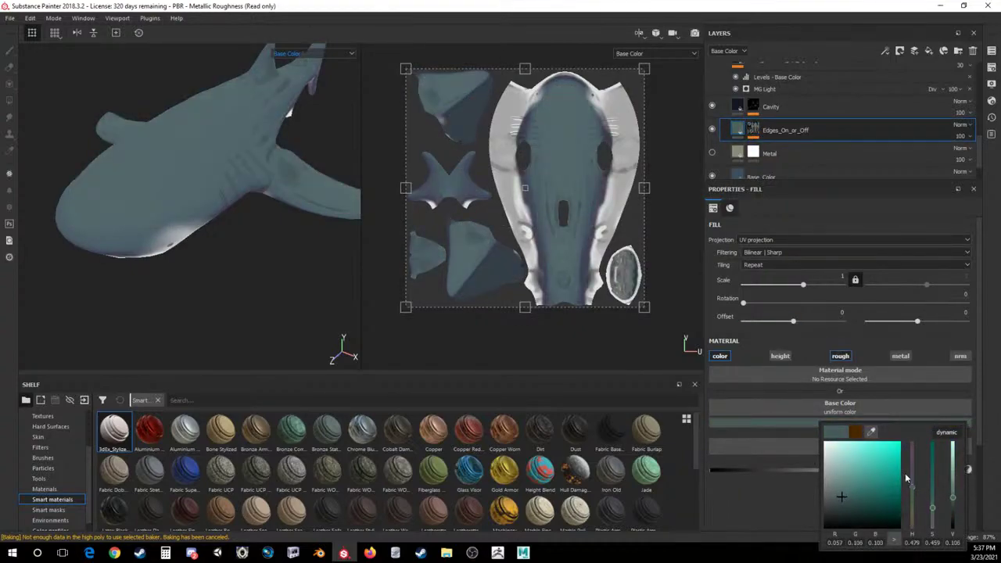
pyautogui.moveTo(910, 498); pyautogui.dragTo(909, 476)
pyautogui.keyDown('alt'); pyautogui.moveTo(329, 226); pyautogui.dragTo(275, 150); pyautogui.keyUp('alt')
pyautogui.click(793, 422)
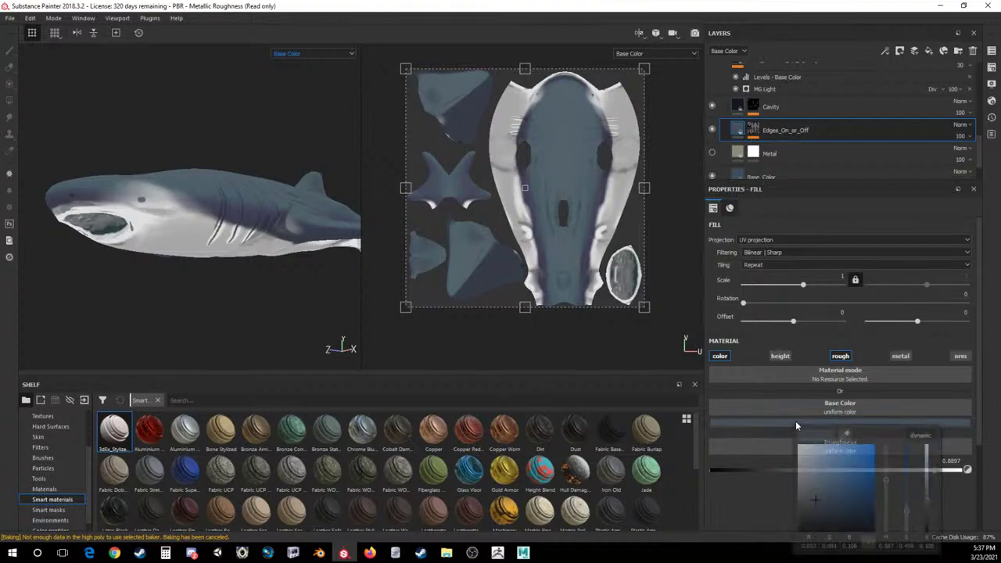
pyautogui.click(808, 513)
pyautogui.moveTo(807, 516); pyautogui.dragTo(806, 515)
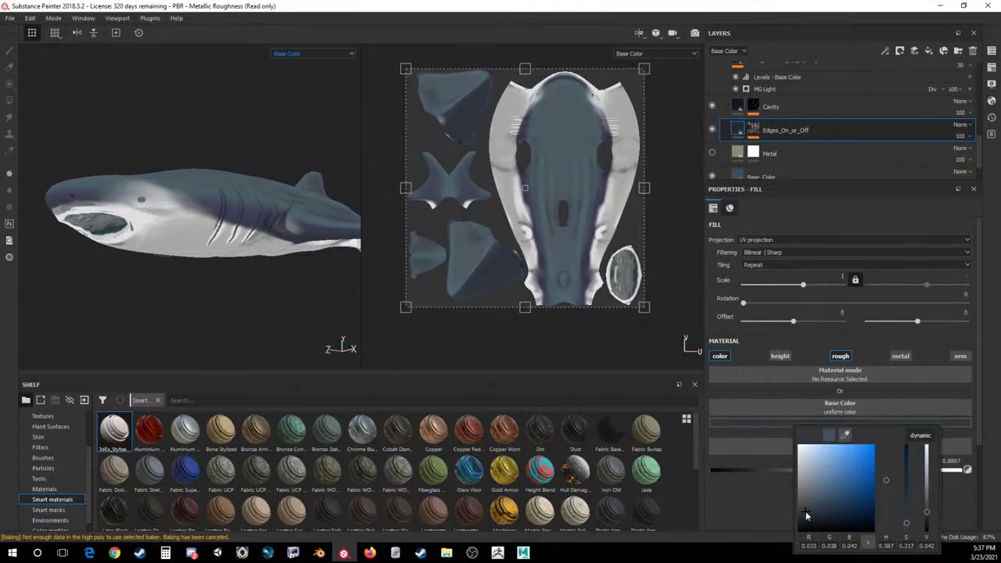
pyautogui.keyDown('alt'); pyautogui.moveTo(63, 228); pyautogui.dragTo(87, 165); pyautogui.keyUp('alt')
# Toggle the Color_Variation_Up_Lighting layer off and on several times to compare its effect on the shark.
pyautogui.scroll(2, 713, 118)
pyautogui.scroll(2, 712, 125)
pyautogui.click(712, 154)
pyautogui.click(712, 153)
pyautogui.click(712, 153)
pyautogui.click(712, 154)
pyautogui.click(712, 153)
pyautogui.click(712, 153)
# Change the Color_Variation_Up_Lighting layer's base color to a medium blue, about RGB 0.115, 0.222, 0.338.
pyautogui.click(775, 153)
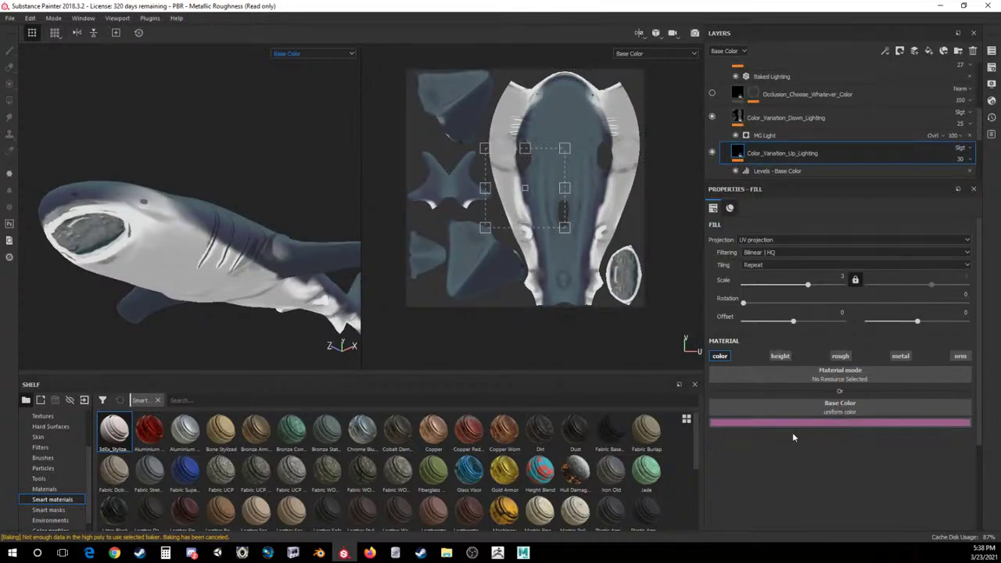
pyautogui.click(870, 423)
pyautogui.click(948, 479)
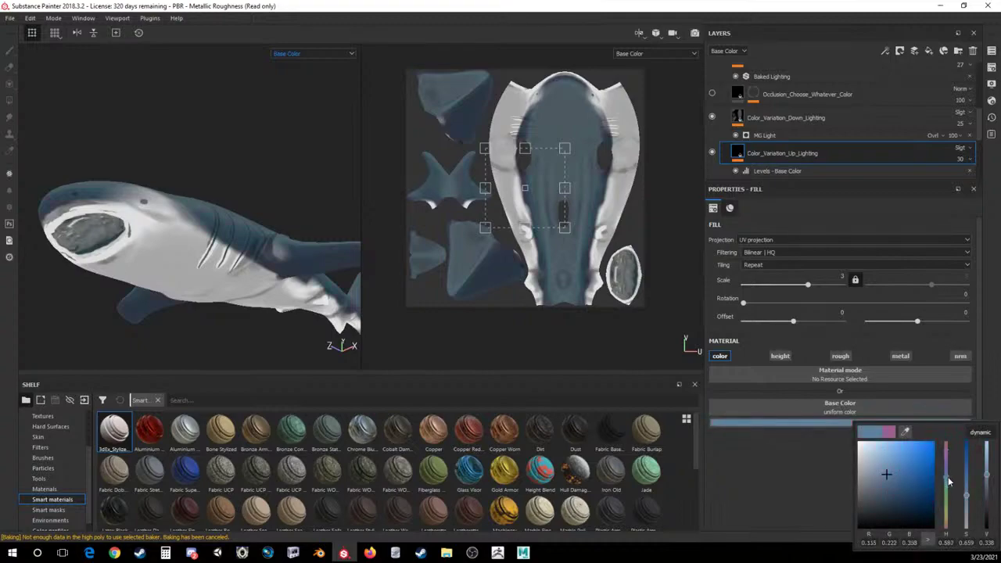
pyautogui.moveTo(948, 479); pyautogui.dragTo(946, 476)
pyautogui.keyDown('alt'); pyautogui.moveTo(98, 166); pyautogui.dragTo(297, 188); pyautogui.keyUp('alt')
# Collapse the lower 3dEx_Stylized_Material folder, then select Folder 1's mask with the Paint tool and view the shark's mouth.
pyautogui.scroll(5, 781, 121)
pyautogui.scroll(1, 781, 121)
pyautogui.click(726, 121)
pyautogui.click(753, 74)
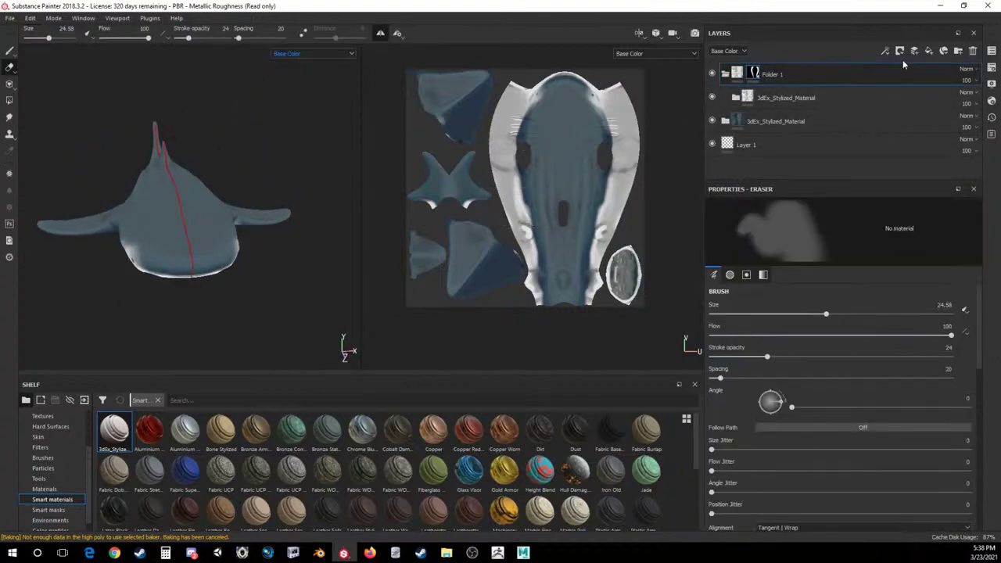
pyautogui.doubleClick(780, 122)
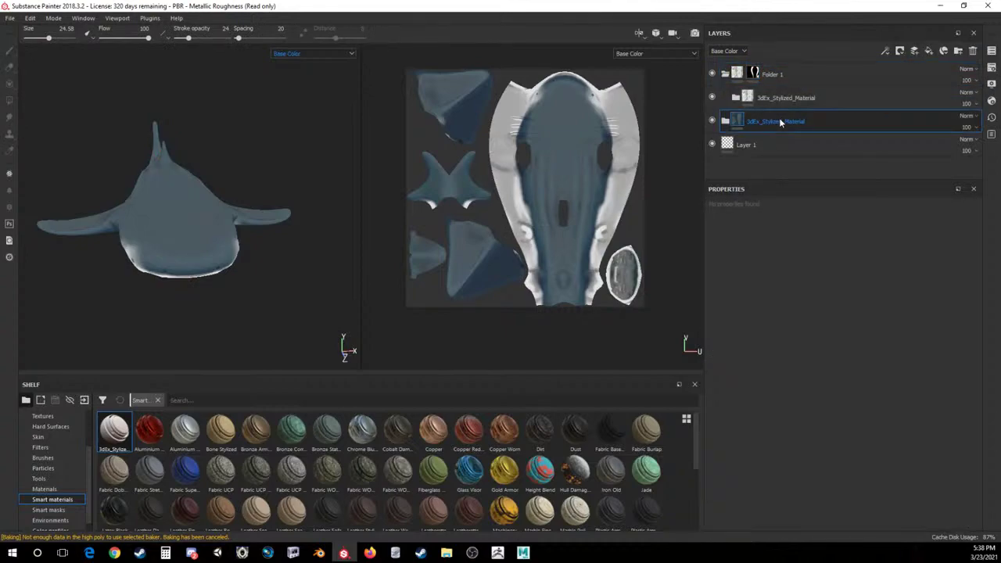
pyautogui.click(593, 40)
pyautogui.click(752, 92)
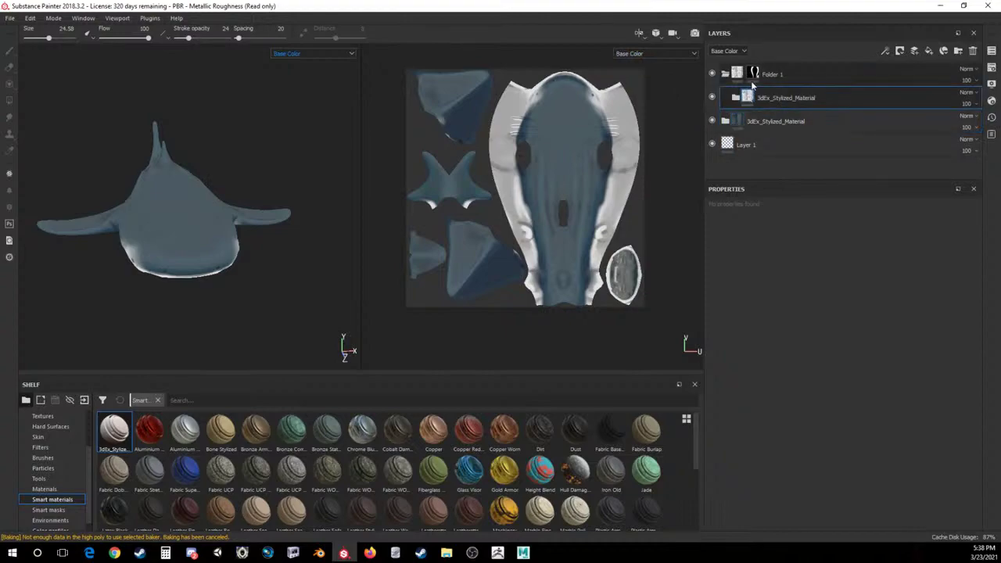
pyautogui.click(750, 74)
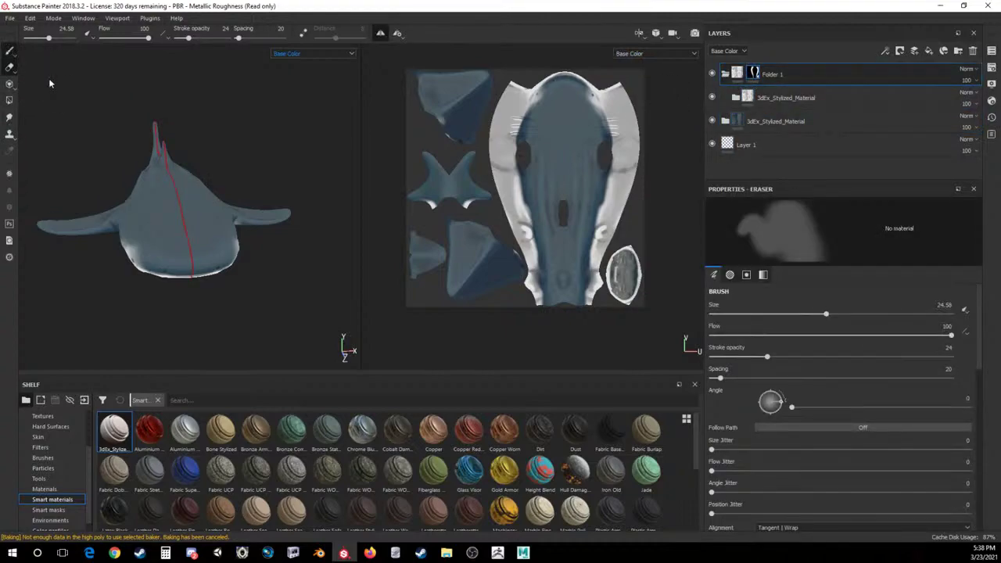
pyautogui.keyDown('alt'); pyautogui.moveTo(133, 259); pyautogui.dragTo(195, 225); pyautogui.keyUp('alt')
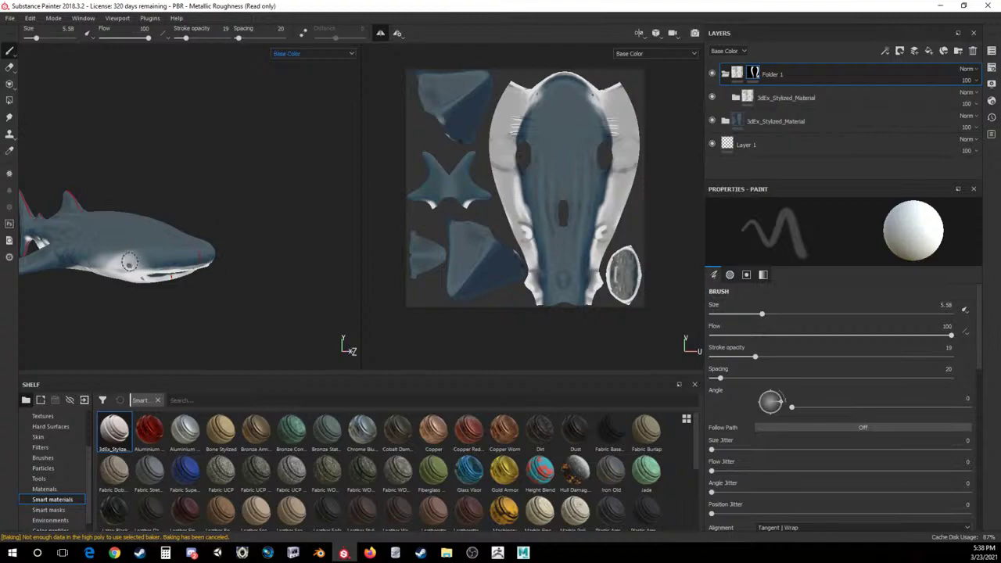
pyautogui.keyDown('alt'); pyautogui.moveTo(168, 175); pyautogui.dragTo(131, 89); pyautogui.keyUp('alt')
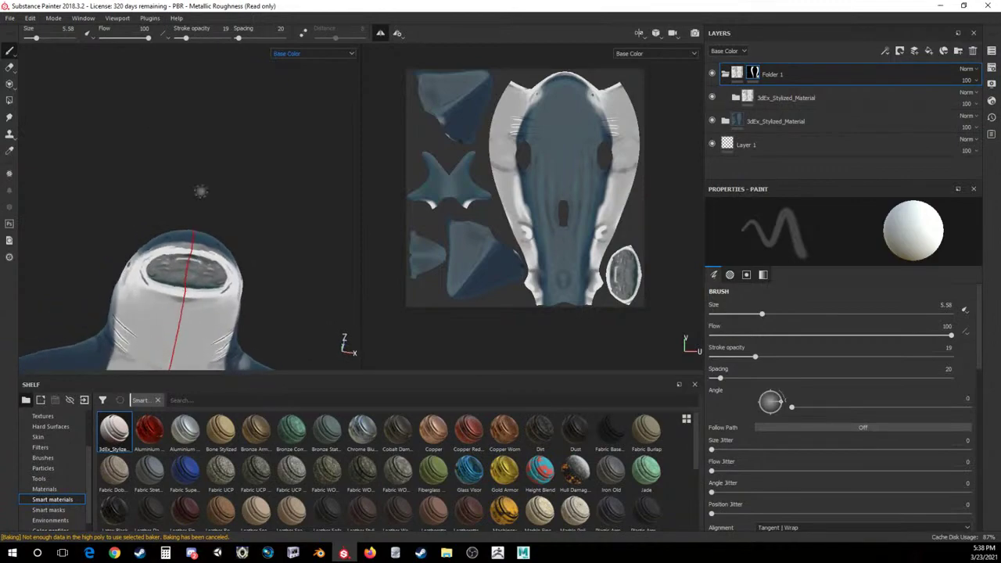
# Add a new folder at the top of the layer stack and apply the 3dEx_Stylized_Material smart material to the shark.
pyautogui.click(958, 51)
pyautogui.moveTo(113, 428); pyautogui.dragTo(169, 296)
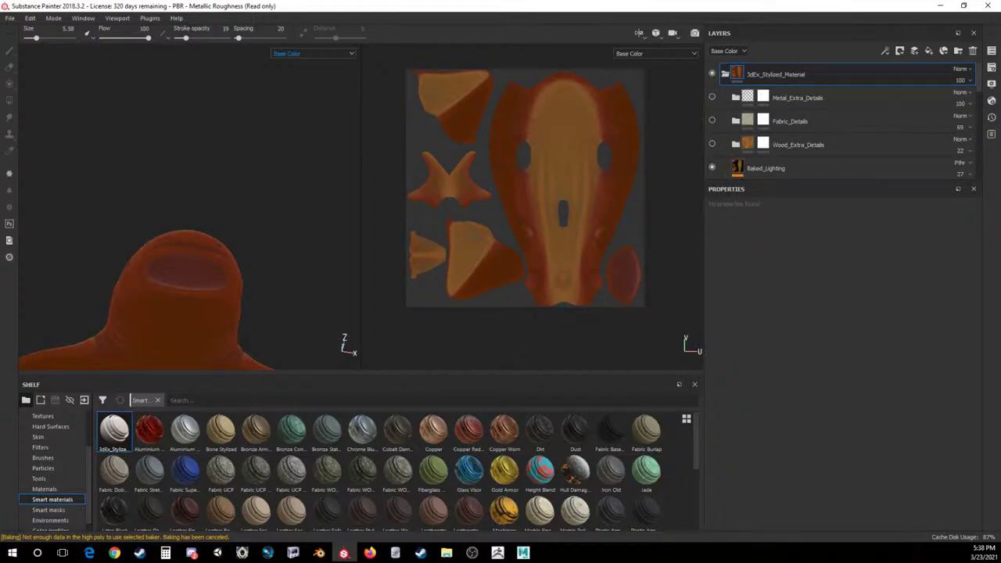
# Switch to Chrome, search Google Images for "whale shark mouth open" and enlarge the photo of a shark with its mouth open.
pyautogui.hotkey('alt', 'Tab')
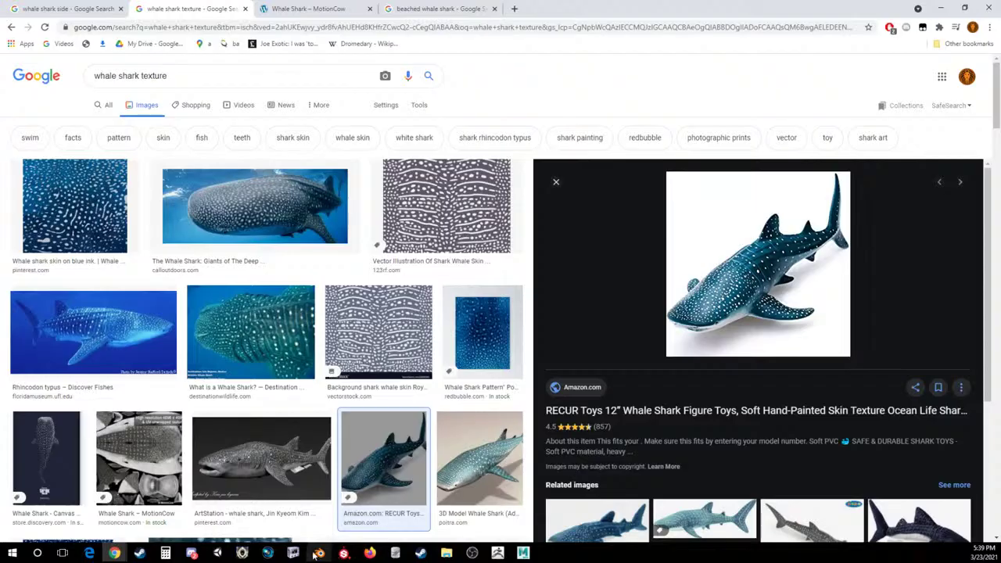
pyautogui.click(344, 553)
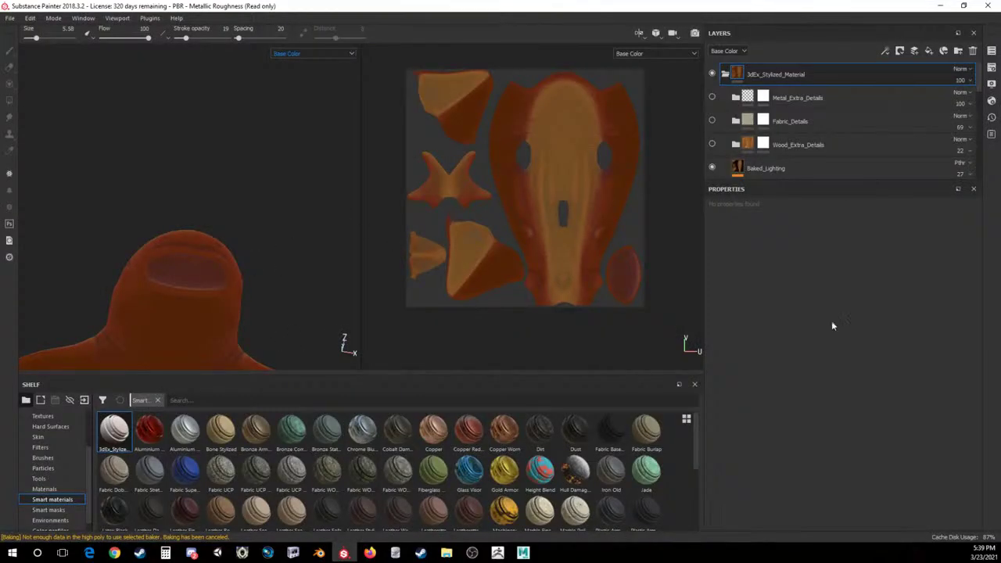
pyautogui.click(114, 553)
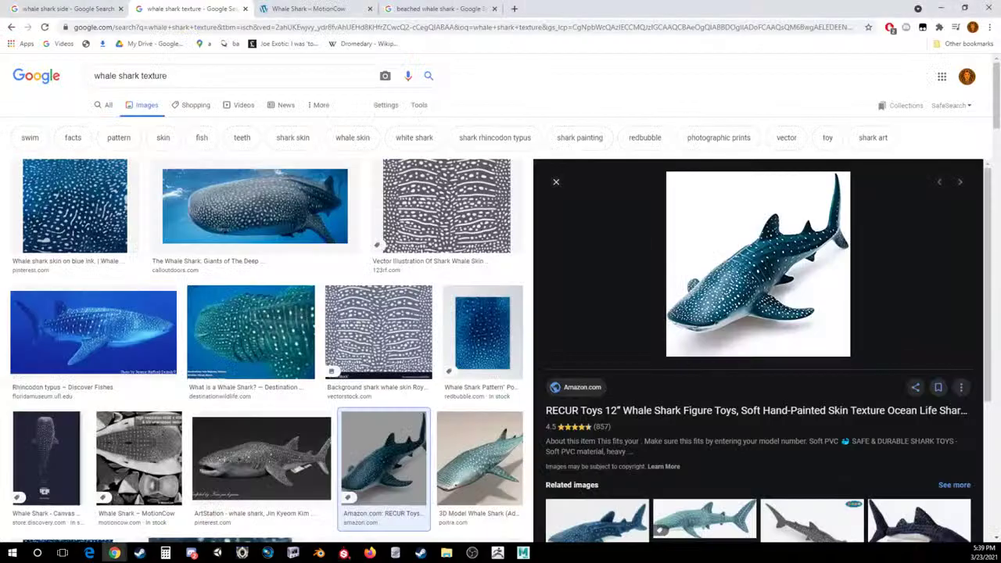
pyautogui.moveTo(167, 76); pyautogui.dragTo(144, 61)
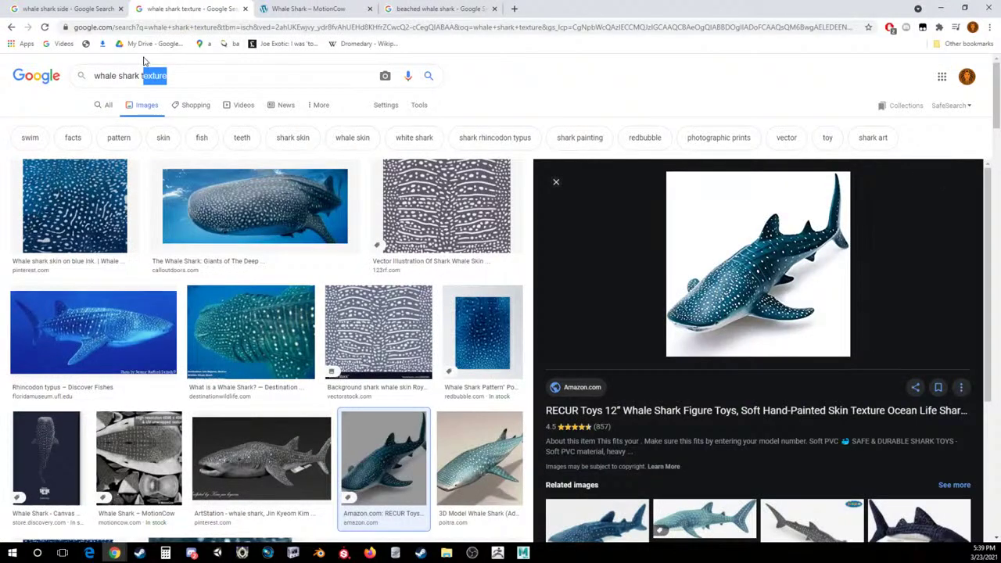
pyautogui.press('BackSpace')
pyautogui.write('mouth open')
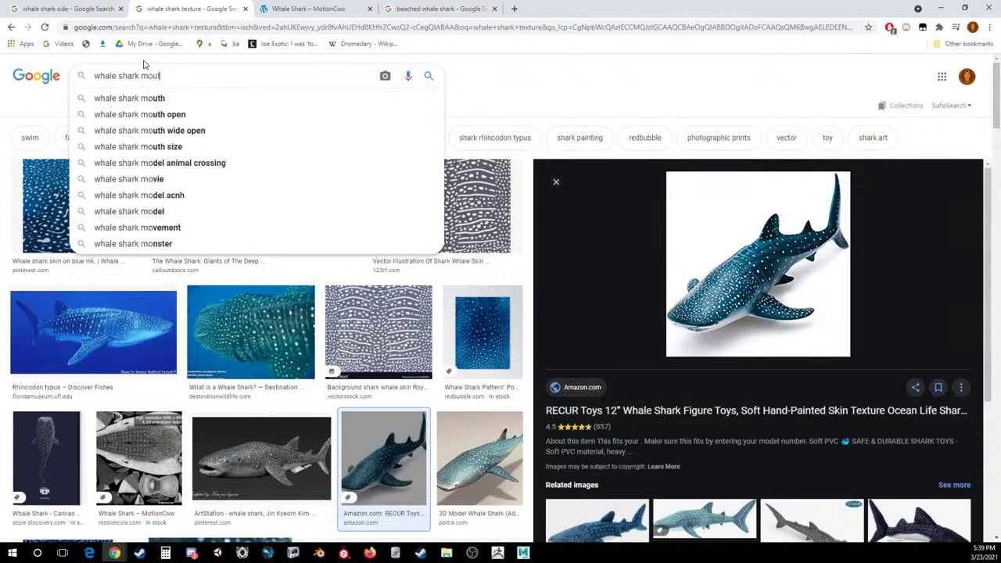
pyautogui.press('Return')
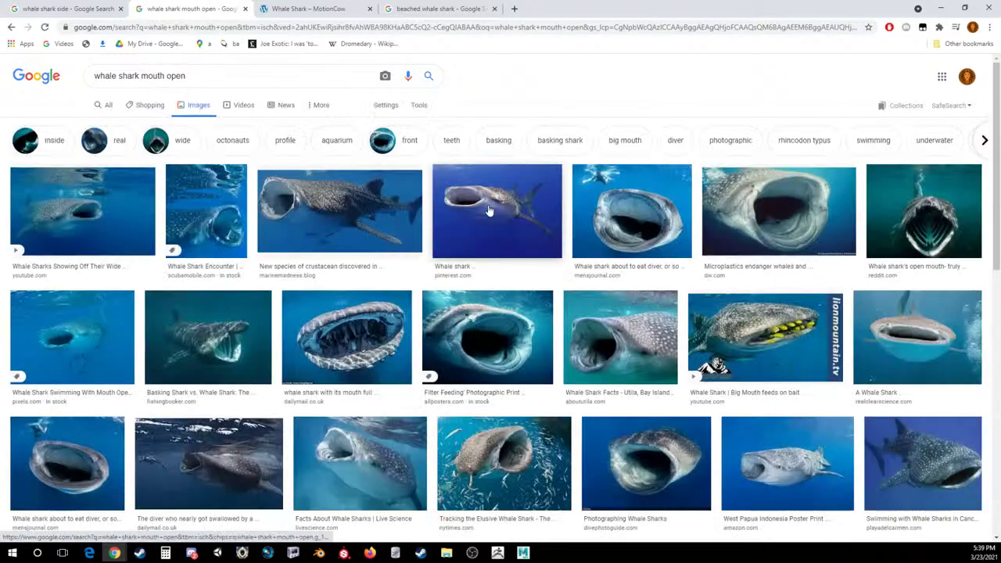
pyautogui.click(487, 208)
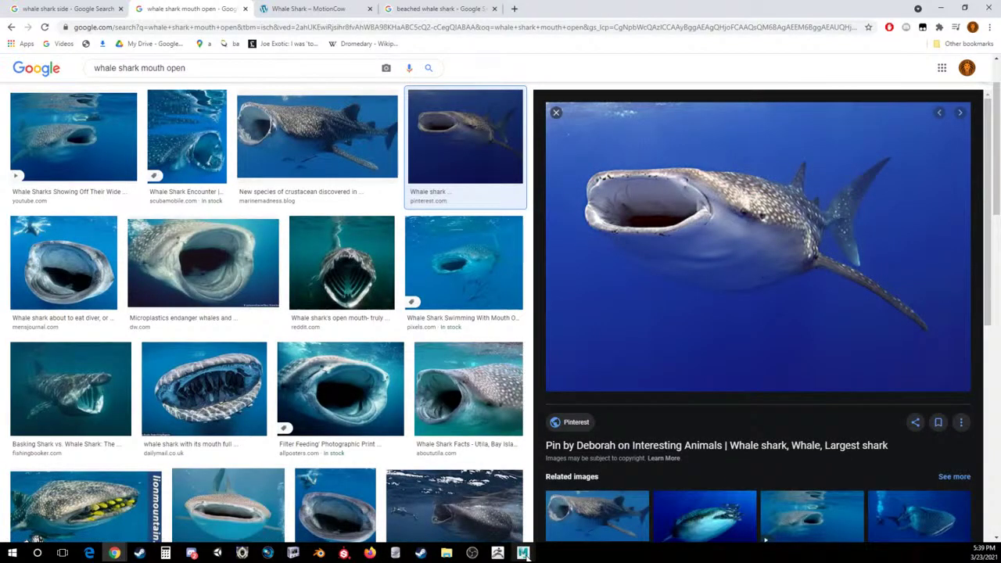
# Return to Substance Painter and delete the orange 3dEx_Stylized_Material folder from the top of the layer stack.
pyautogui.moveTo(345, 555)
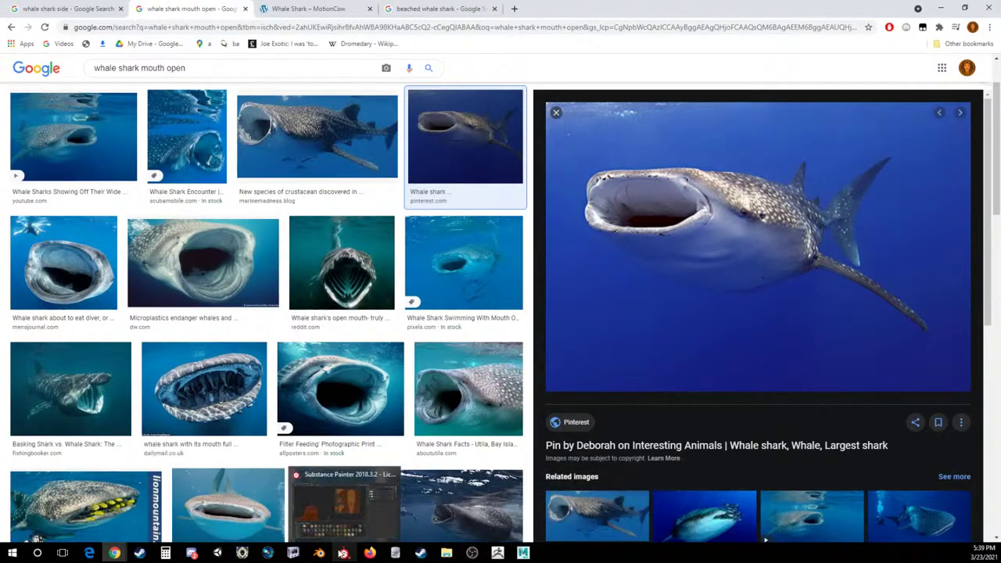
pyautogui.click(344, 504)
pyautogui.scroll(-4, 800, 146)
pyautogui.scroll(5, 791, 129)
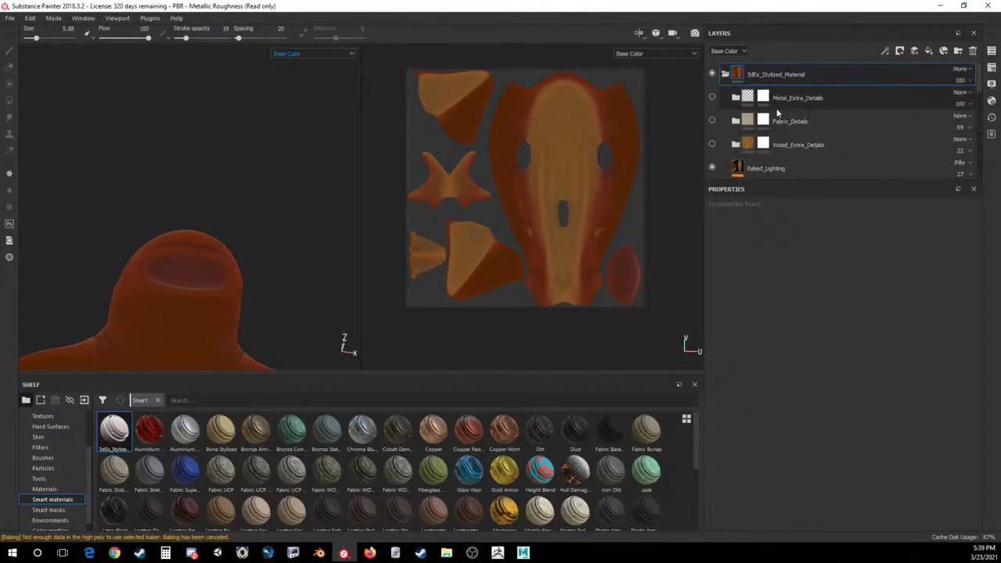
pyautogui.press('Delete')
pyautogui.scroll(-1, 773, 90)
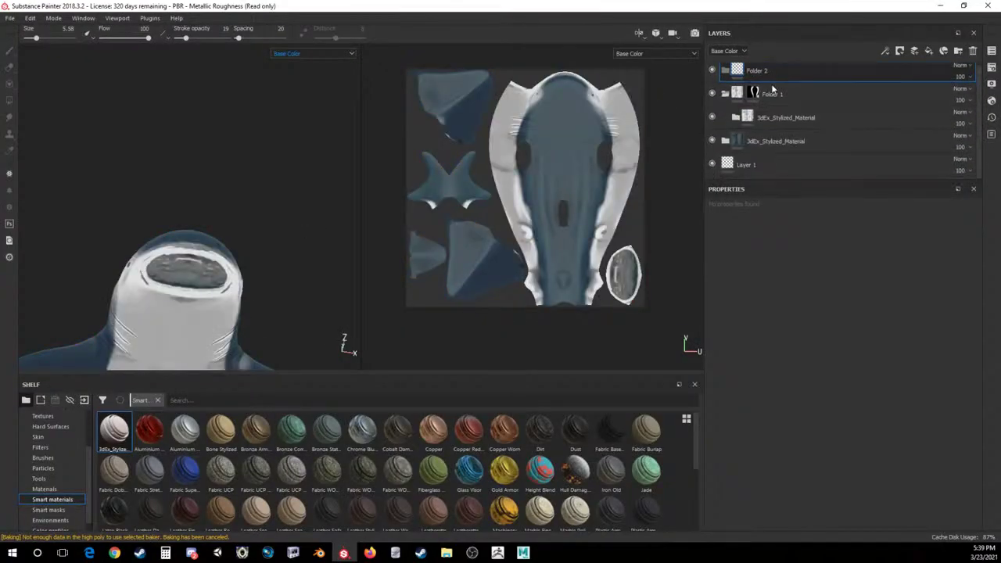
# Add a fill layer above Folder 1, set its base color to black and give it a black mask.
pyautogui.click(755, 94)
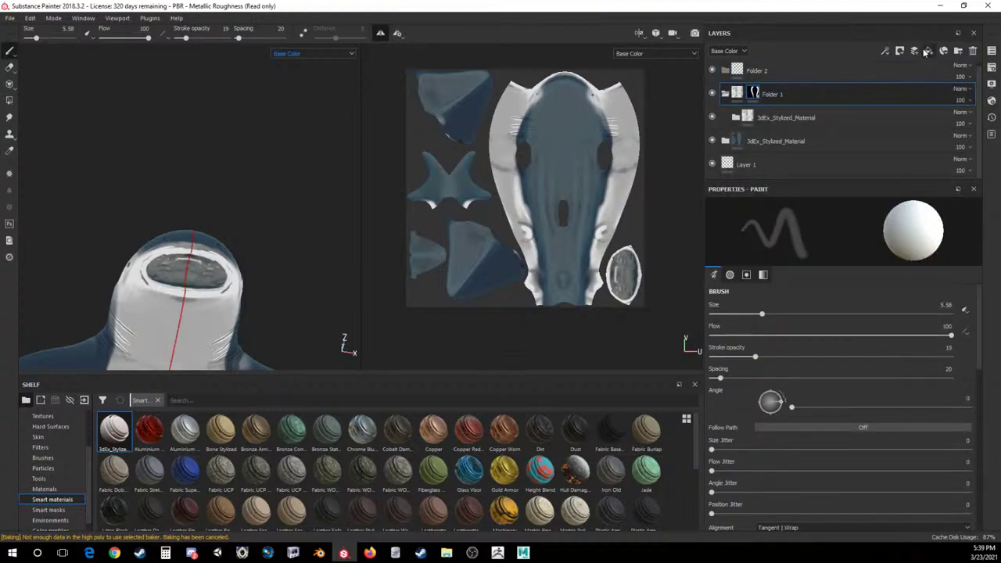
pyautogui.click(929, 50)
pyautogui.click(815, 425)
pyautogui.click(822, 544)
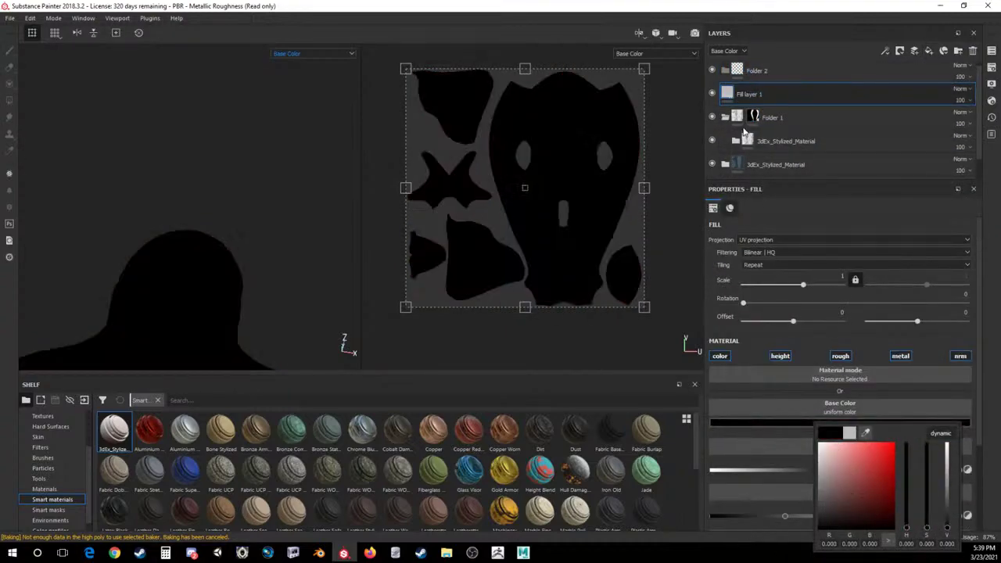
pyautogui.click(754, 108)
pyautogui.rightClick(756, 103)
pyautogui.click(784, 118)
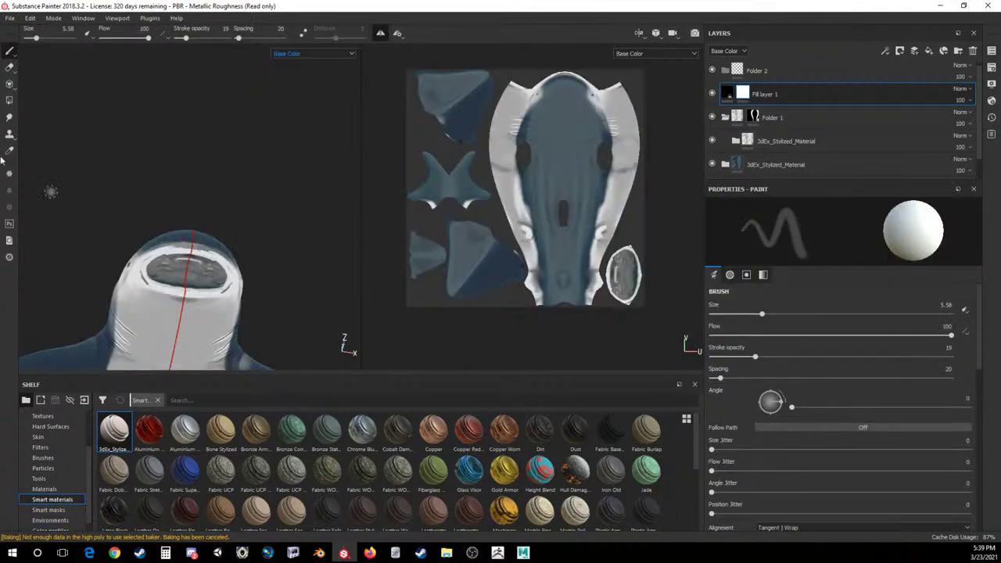
# Paint the centre of the mouth interior black on the Fill layer 1 mask, using stroke opacity 97 and then 33.
pyautogui.keyDown('alt'); pyautogui.moveTo(252, 202); pyautogui.dragTo(228, 217); pyautogui.keyUp('alt')
pyautogui.moveTo(168, 283); pyautogui.dragTo(180, 282)
pyautogui.moveTo(186, 38); pyautogui.dragTo(227, 39)
pyautogui.moveTo(177, 287)
pyautogui.mouseDown()
pyautogui.moveTo(188, 284)
pyautogui.moveTo(167, 283)
pyautogui.mouseUp()
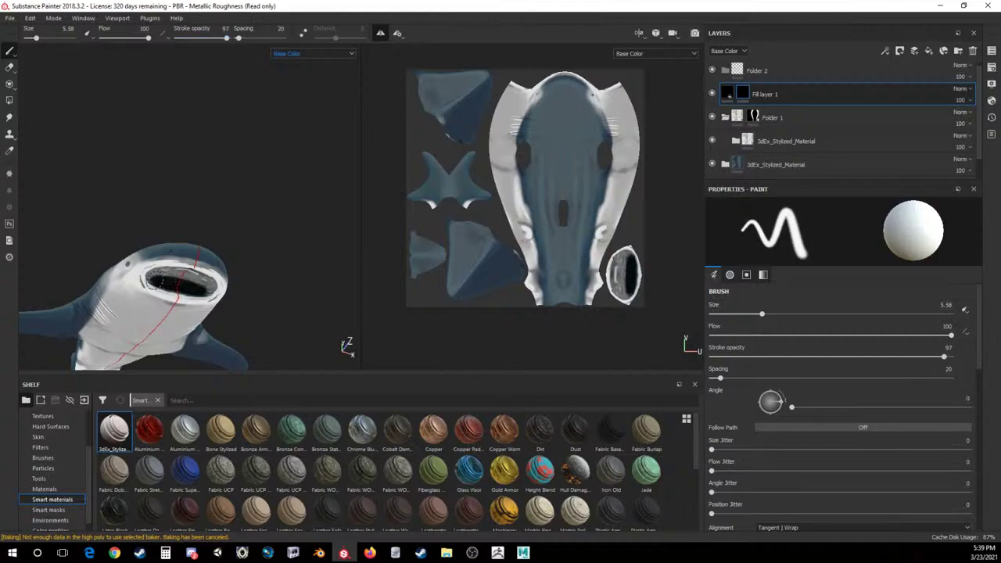
pyautogui.click(194, 39)
pyautogui.moveTo(172, 282); pyautogui.dragTo(177, 279)
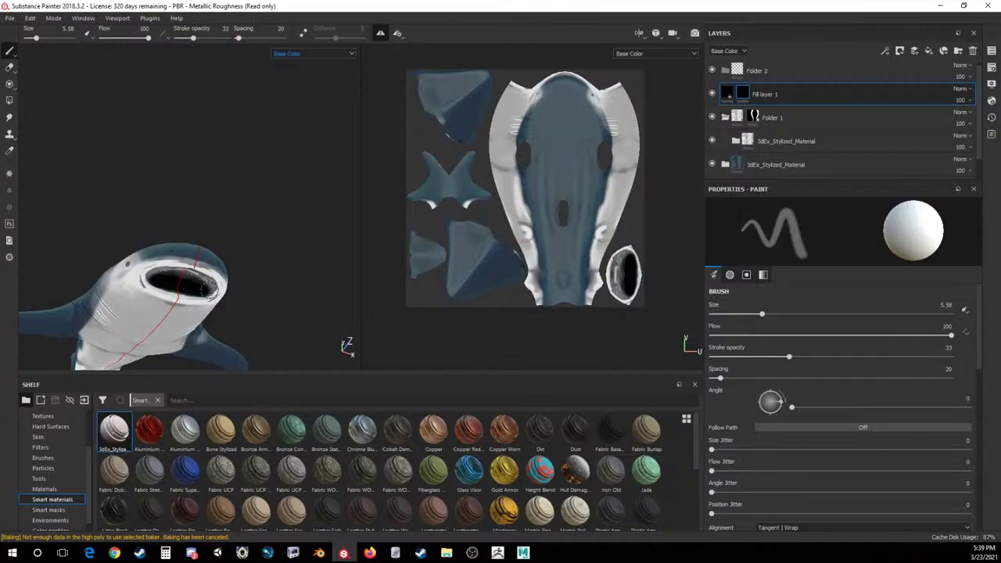
# Extend the black paint across the remaining inner wall of the mouth at stroke opacity 33.
pyautogui.scroll(-5, 166, 271)
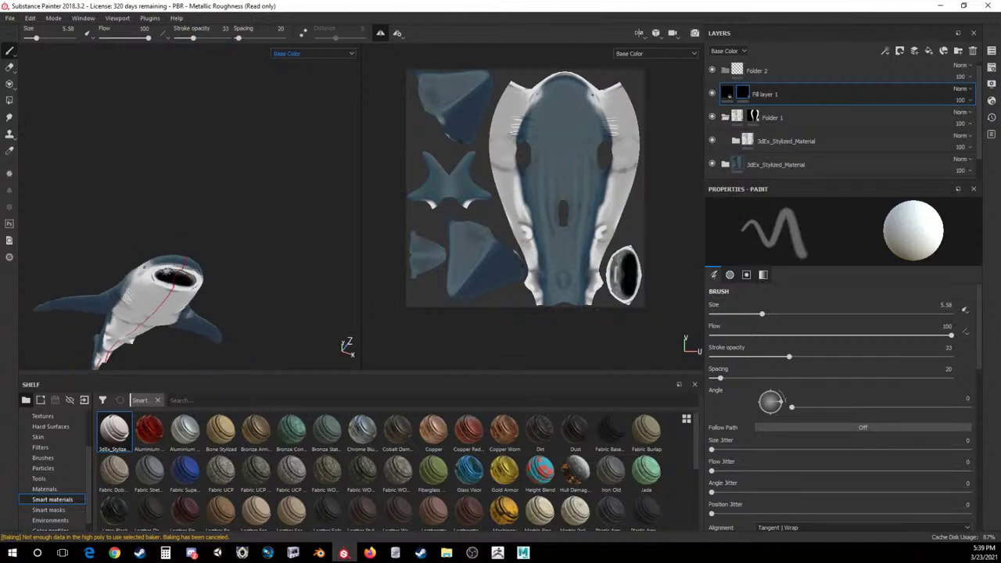
pyautogui.keyDown('alt'); pyautogui.moveTo(224, 173); pyautogui.dragTo(137, 192); pyautogui.keyUp('alt')
pyautogui.keyDown('alt'); pyautogui.moveTo(111, 216); pyautogui.dragTo(133, 124); pyautogui.keyUp('alt')
pyautogui.scroll(8, 178, 264)
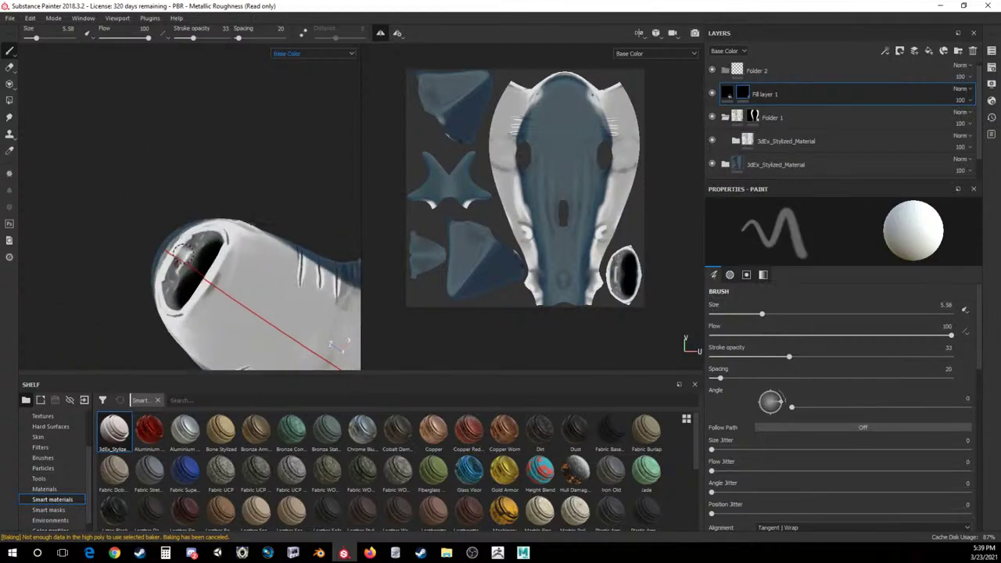
pyautogui.moveTo(203, 272); pyautogui.dragTo(196, 250)
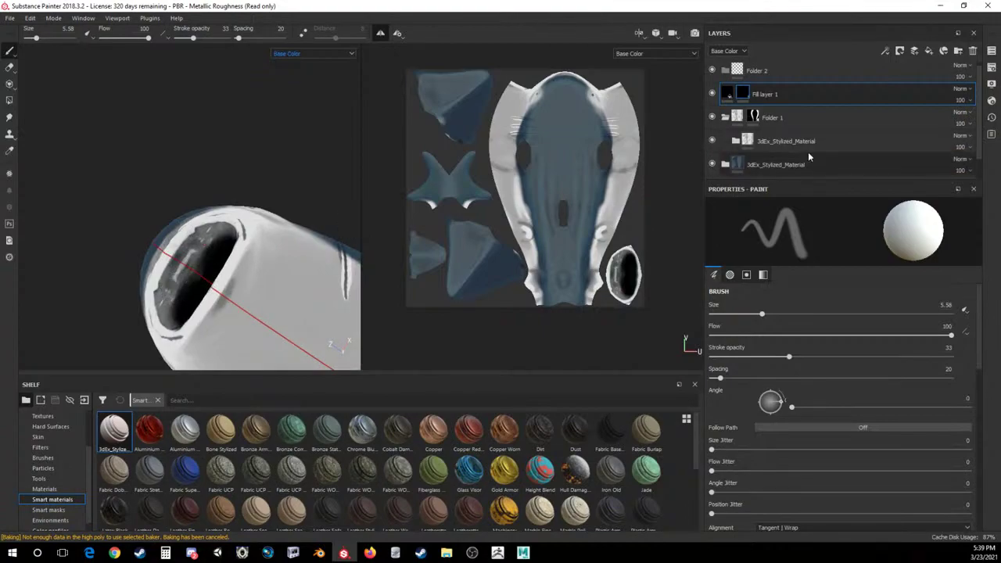
# Add a light grey fill layer with a black mask above Fill layer 1 and paint it around the mouth's inner rim.
pyautogui.click(929, 51)
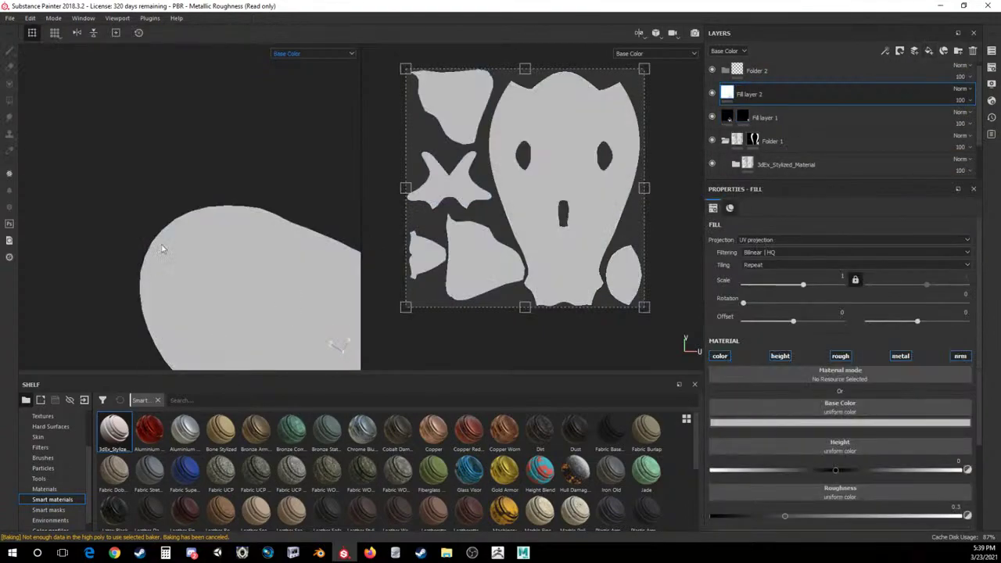
pyautogui.rightClick(751, 94)
pyautogui.click(781, 117)
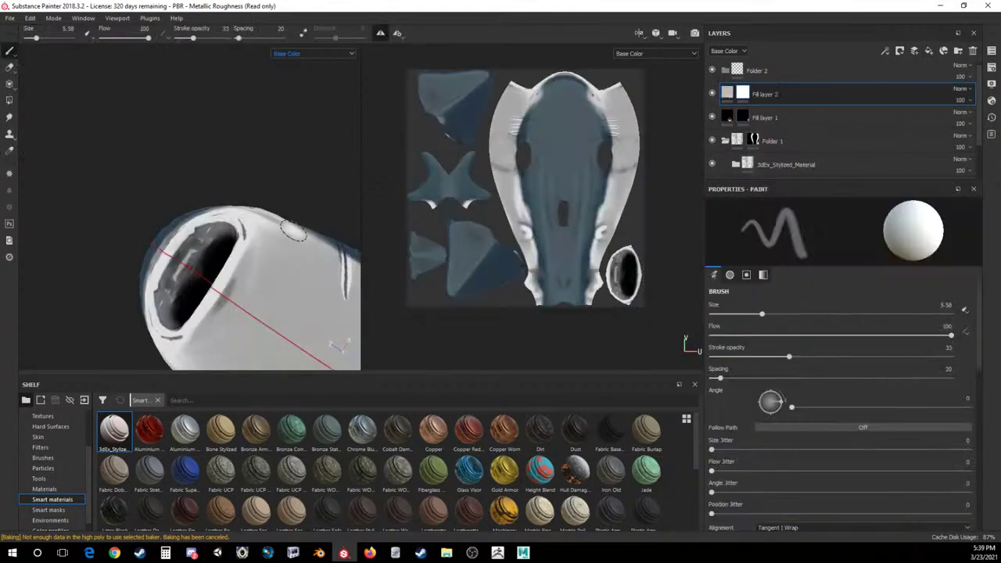
pyautogui.moveTo(170, 301)
pyautogui.mouseDown()
pyautogui.moveTo(166, 308)
pyautogui.moveTo(176, 258)
pyautogui.moveTo(161, 293)
pyautogui.moveTo(166, 309)
pyautogui.moveTo(202, 235)
pyautogui.moveTo(206, 171)
pyautogui.moveTo(266, 297)
pyautogui.moveTo(302, 285)
pyautogui.mouseUp()
pyautogui.moveTo(211, 243)
pyautogui.keyDown('alt'); pyautogui.mouseDown()
pyautogui.moveTo(329, 295)
pyautogui.moveTo(349, 274)
pyautogui.moveTo(329, 261)
pyautogui.mouseUp(); pyautogui.keyUp('alt')
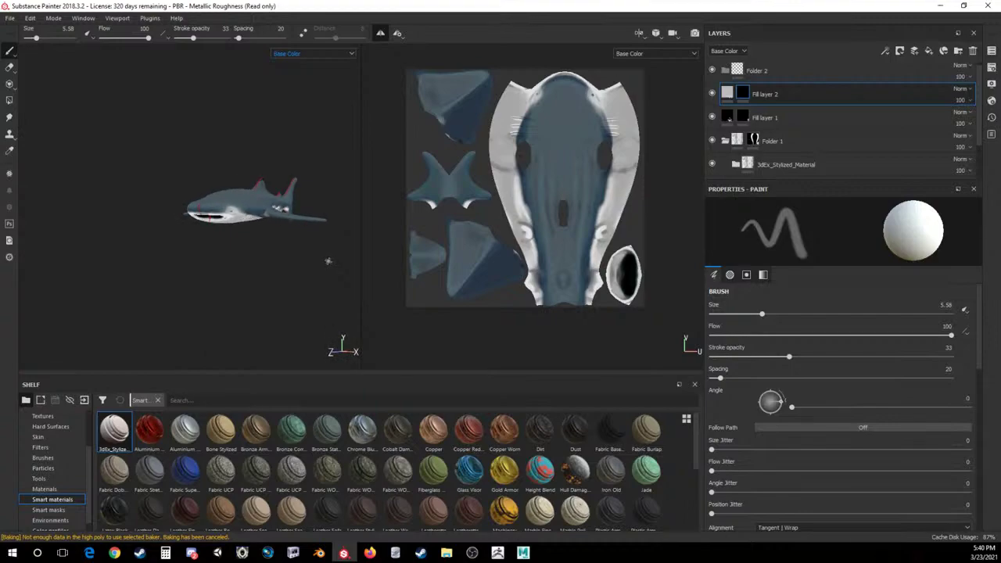
pyautogui.scroll(-3, 787, 115)
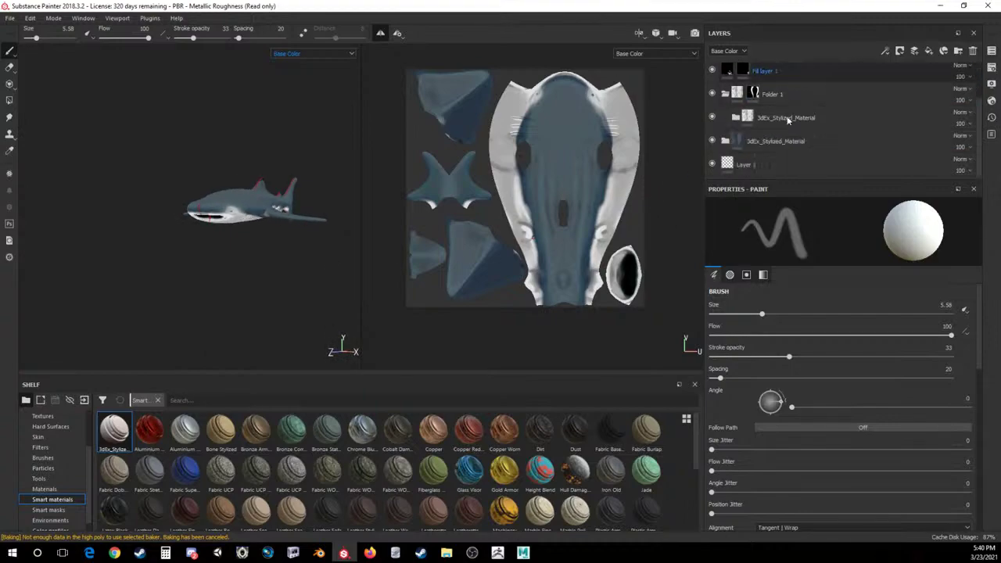
# Set the Base_Color layer of the upper-body 3dEx_Stylized_Material to a dark muted blue, RGB 0.028, 0.035, 0.045.
pyautogui.click(727, 142)
pyautogui.click(727, 143)
pyautogui.scroll(-5, 777, 153)
pyautogui.click(763, 165)
pyautogui.click(797, 422)
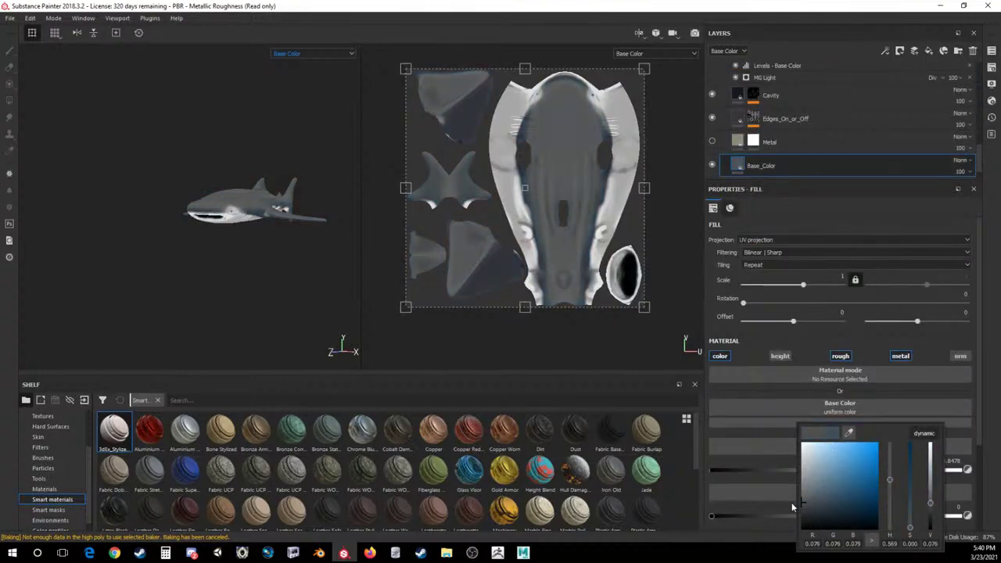
pyautogui.click(145, 133)
pyautogui.keyDown('alt'); pyautogui.moveTo(144, 133); pyautogui.dragTo(158, 191); pyautogui.keyUp('alt')
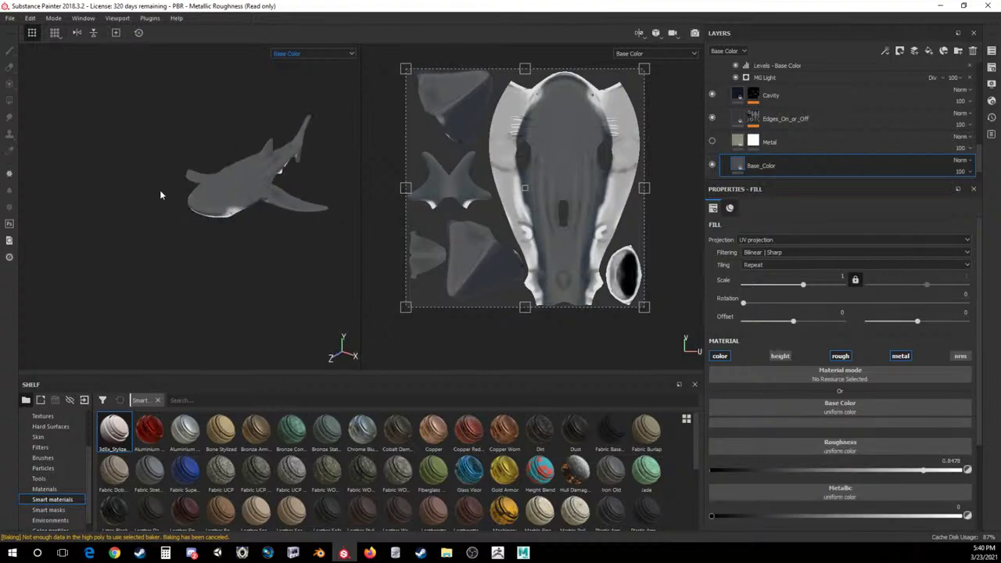
pyautogui.scroll(5, 164, 187)
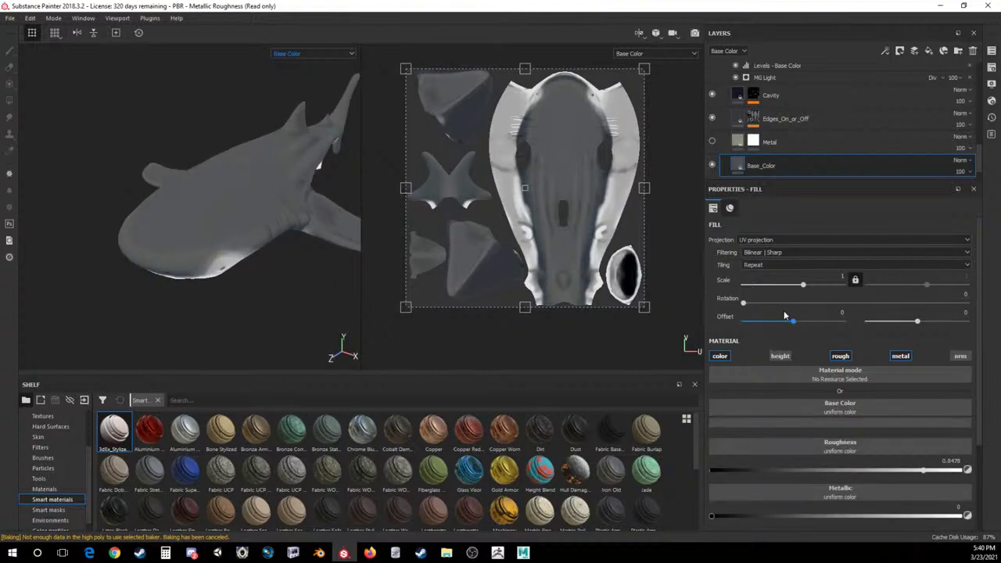
pyautogui.click(798, 424)
pyautogui.moveTo(895, 494)
pyautogui.mouseDown()
pyautogui.moveTo(895, 523)
pyautogui.moveTo(894, 479)
pyautogui.mouseUp()
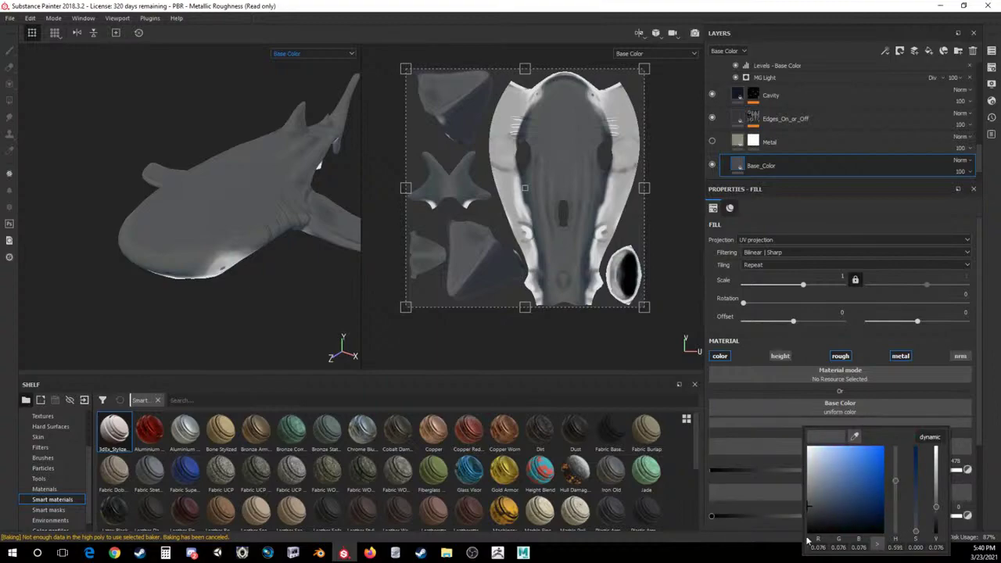
pyautogui.moveTo(810, 518); pyautogui.dragTo(823, 517)
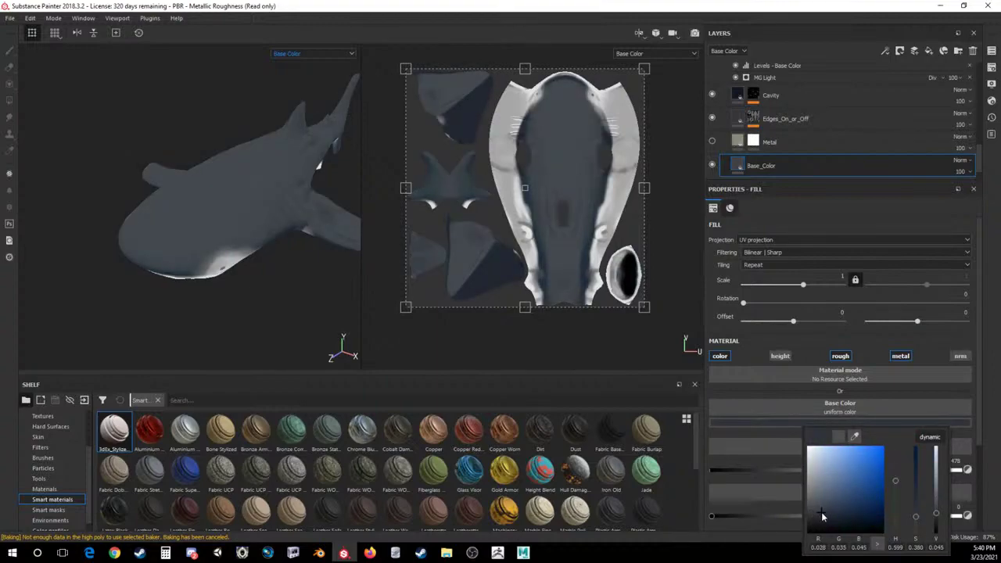
pyautogui.keyDown('alt'); pyautogui.moveTo(130, 244); pyautogui.dragTo(153, 189); pyautogui.keyUp('alt')
# Hide the upper body's Edges_On_or_Off layer and set the Cavity mask generator's Global Balance to 0.33.
pyautogui.scroll(2, 775, 134)
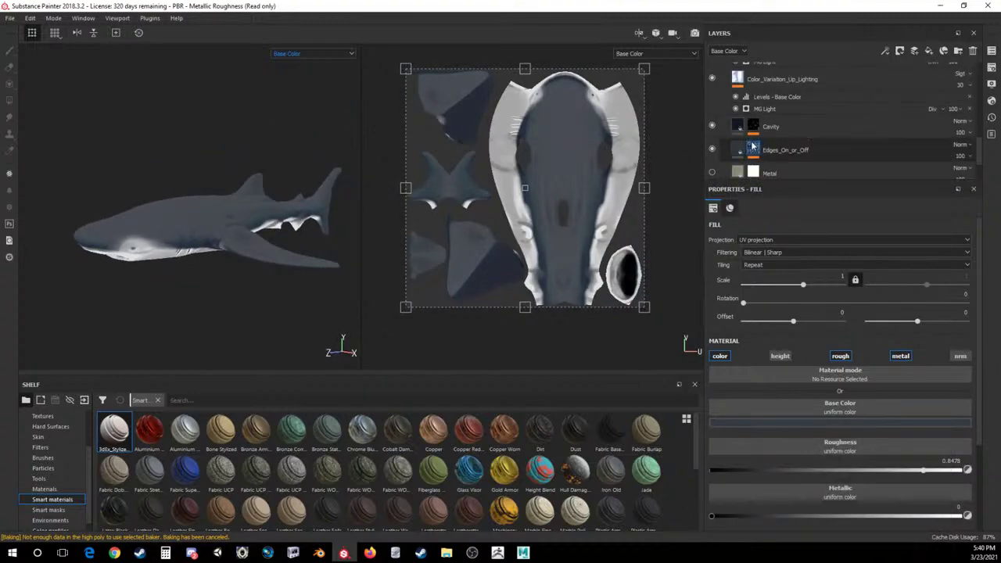
pyautogui.click(713, 148)
pyautogui.click(713, 148)
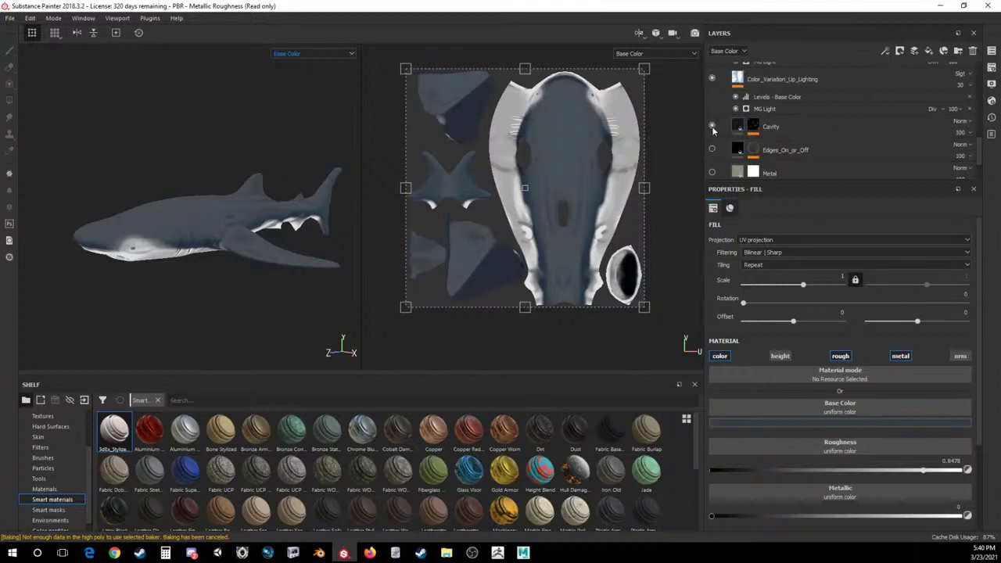
pyautogui.click(752, 126)
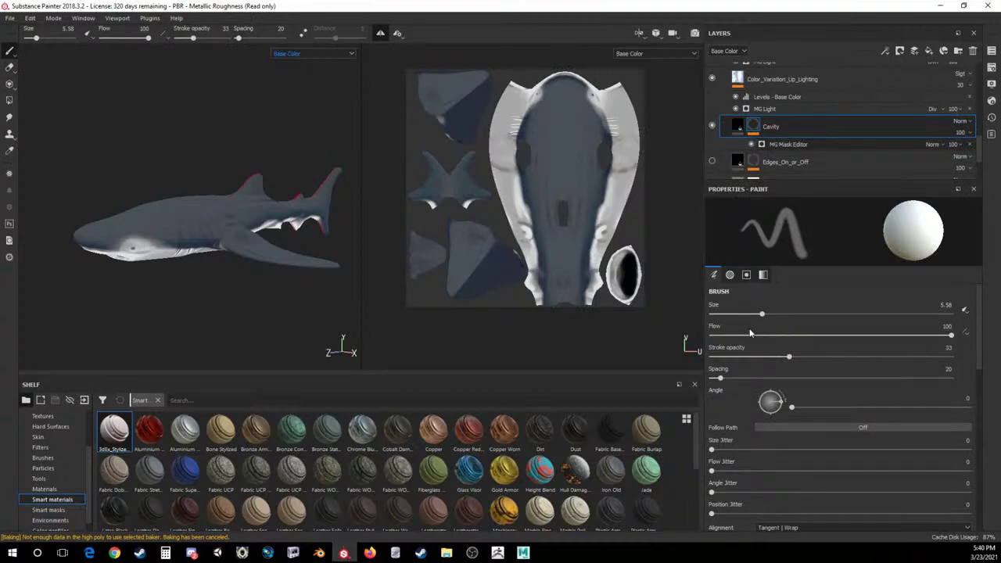
pyautogui.click(780, 149)
pyautogui.moveTo(770, 311)
pyautogui.mouseDown()
pyautogui.moveTo(810, 310)
pyautogui.moveTo(748, 313)
pyautogui.moveTo(759, 287)
pyautogui.moveTo(791, 313)
pyautogui.moveTo(820, 314)
pyautogui.moveTo(802, 313)
pyautogui.mouseUp()
pyautogui.keyDown('alt'); pyautogui.moveTo(78, 219); pyautogui.dragTo(165, 111); pyautogui.keyUp('alt')
pyautogui.scroll(3, 197, 202)
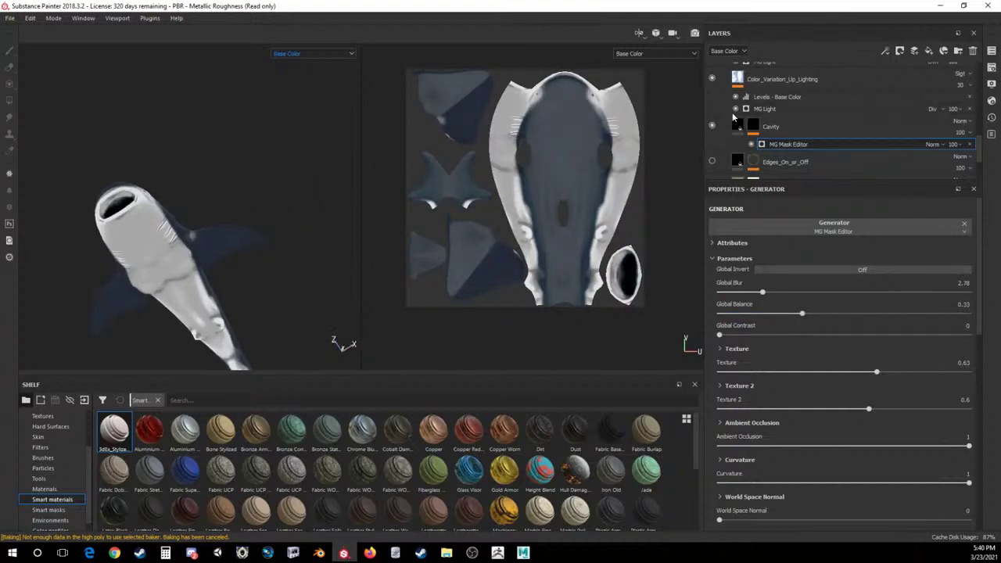
# Compare the upper body with its Color_Variation_Up_Lighting layer shown and hidden.
pyautogui.scroll(2, 821, 126)
pyautogui.click(712, 141)
pyautogui.click(712, 141)
pyautogui.click(712, 141)
pyautogui.click(712, 140)
pyautogui.keyDown('alt'); pyautogui.moveTo(67, 92); pyautogui.dragTo(59, 179); pyautogui.keyUp('alt')
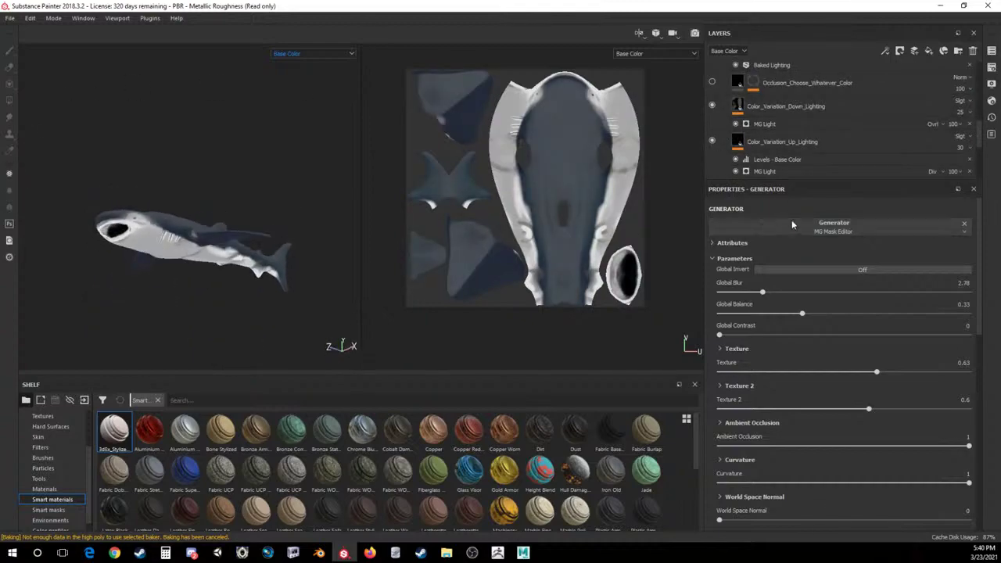
# Compare the upper body with Color_Variation_Down_Lighting on and off, and hide its Color_Variation_Up_Lighting layer.
pyautogui.click(712, 105)
pyautogui.click(712, 106)
pyautogui.click(712, 105)
pyautogui.click(712, 105)
pyautogui.click(712, 106)
pyautogui.click(712, 106)
pyautogui.click(712, 141)
pyautogui.keyDown('alt'); pyautogui.moveTo(192, 173); pyautogui.dragTo(148, 153); pyautogui.keyUp('alt')
# Expand the 3dEx_Stylized_Material group inside Folder 1 down to its Cavity and Edges_On_or_Off layers.
pyautogui.scroll(3, 775, 86)
pyautogui.scroll(2, 774, 86)
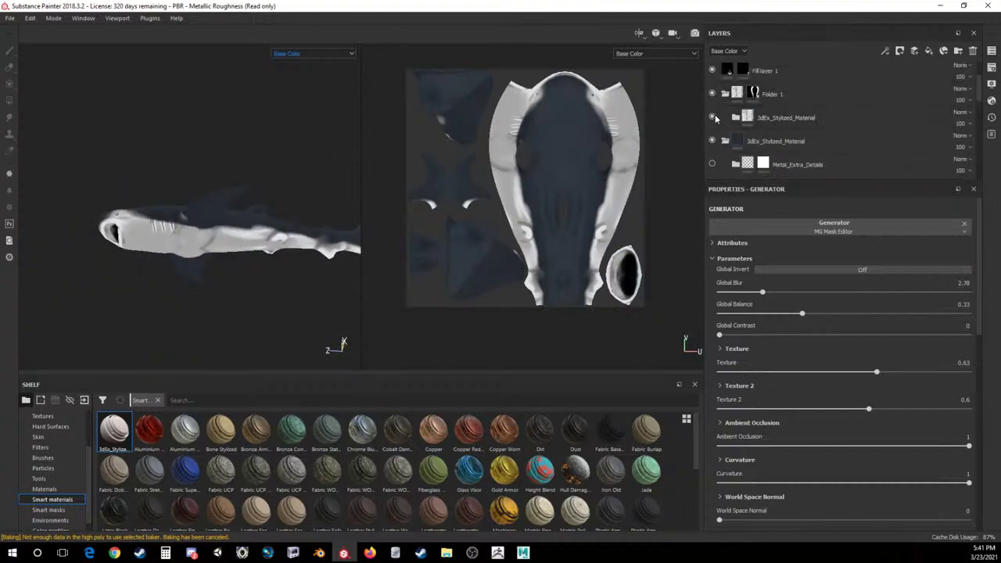
pyautogui.click(725, 120)
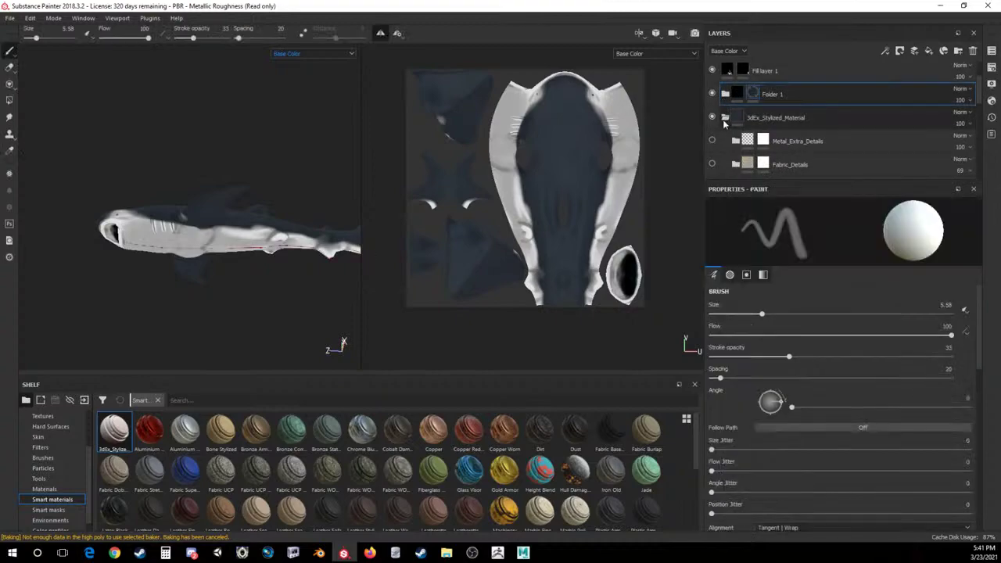
pyautogui.click(724, 94)
pyautogui.scroll(-3, 790, 96)
pyautogui.scroll(2, 790, 97)
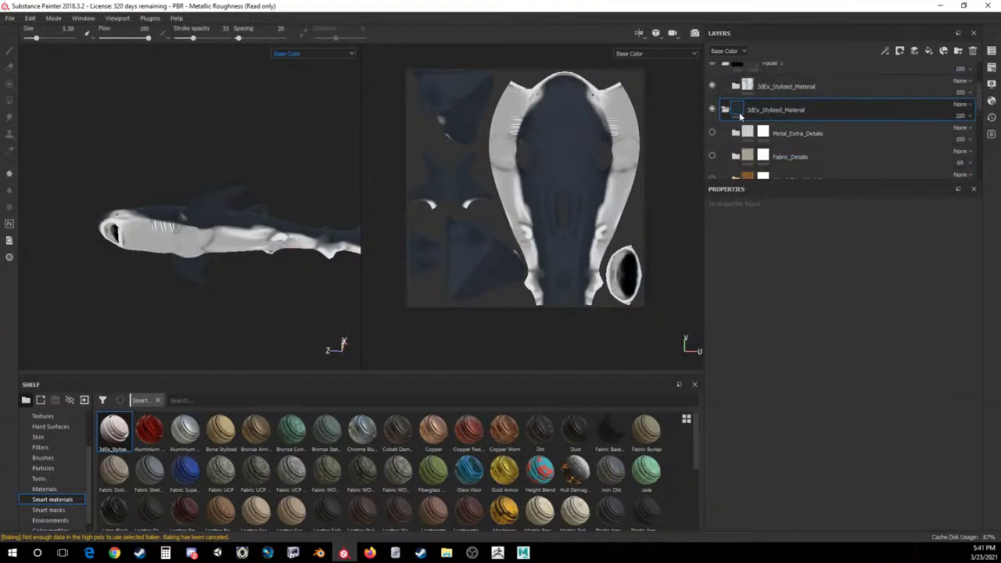
pyautogui.click(734, 85)
pyautogui.scroll(-6, 788, 114)
pyautogui.scroll(-1, 789, 115)
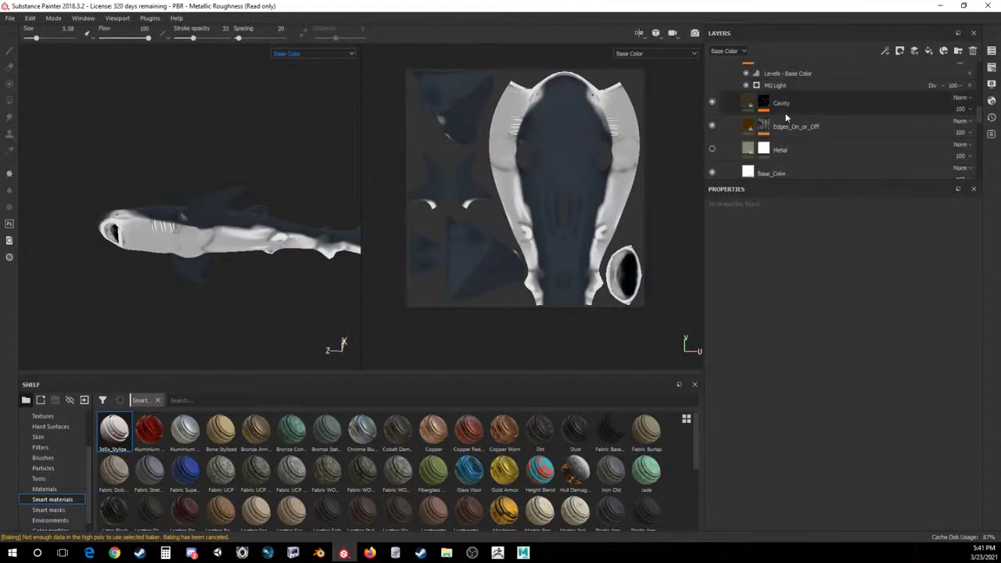
# Check the effect of the underside material's Cavity layer and adjust its MG Mask Editor generator.
pyautogui.click(712, 103)
pyautogui.click(713, 103)
pyautogui.click(763, 103)
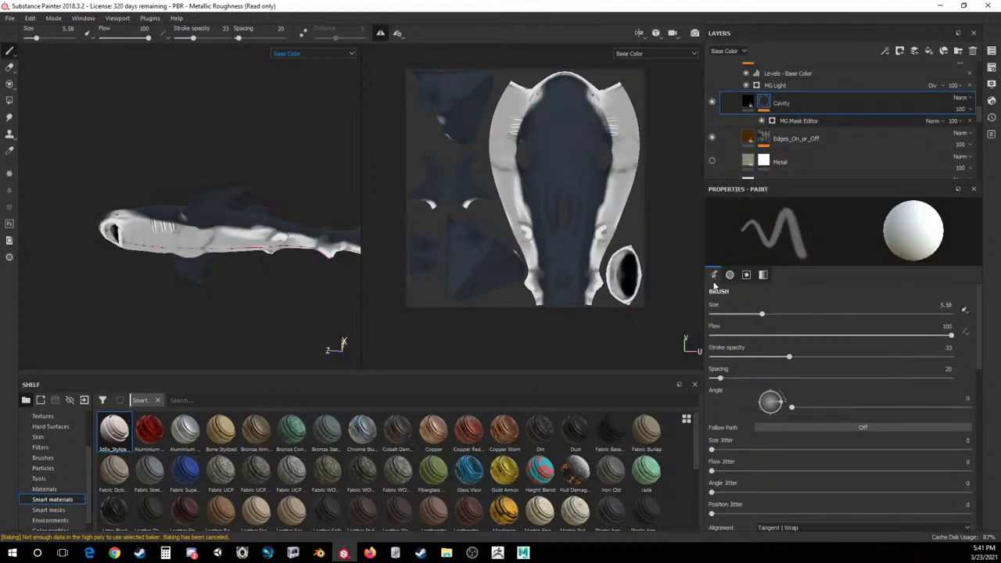
pyautogui.click(799, 121)
pyautogui.moveTo(736, 296); pyautogui.dragTo(801, 260)
pyautogui.click(765, 102)
# Hide the underside material's Color_Variation_Up_Lighting layer and compare its Color_Variation_Down_Lighting layer on and off.
pyautogui.scroll(2, 769, 106)
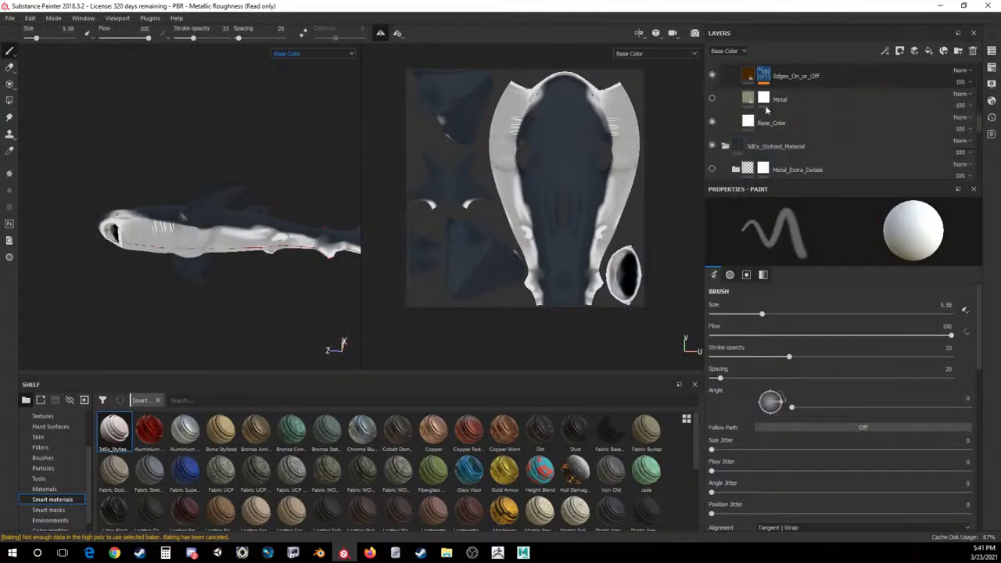
pyautogui.click(749, 87)
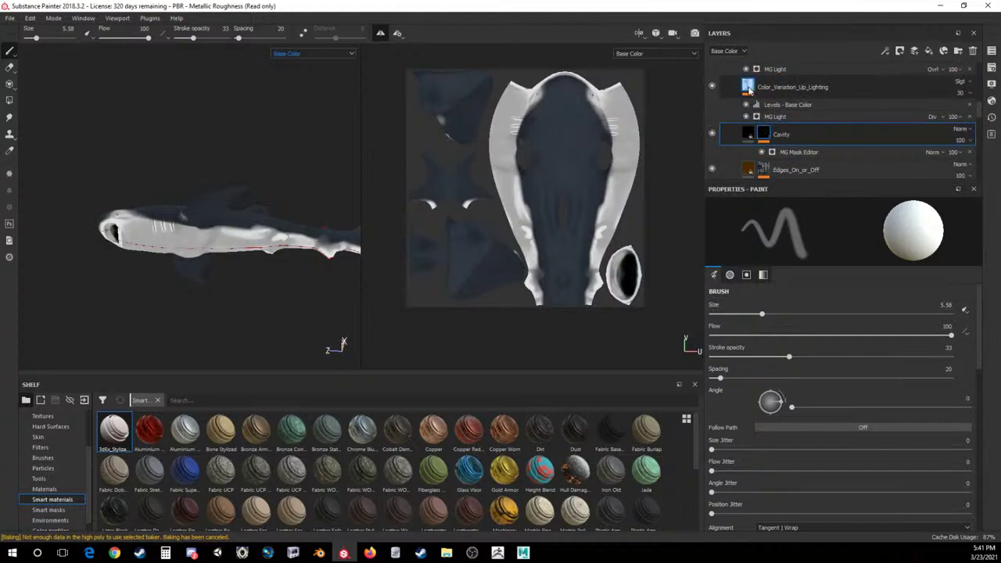
pyautogui.scroll(2, 716, 84)
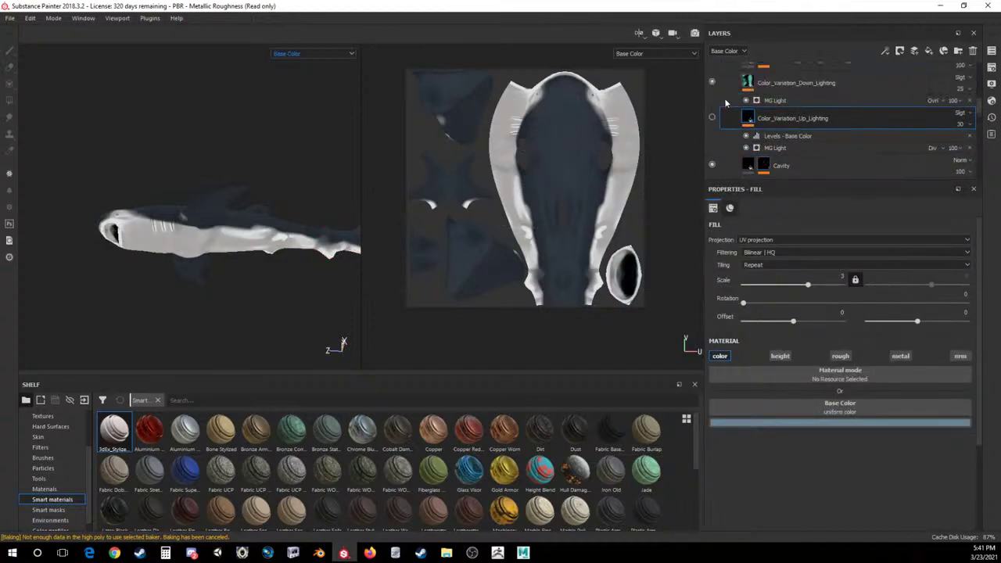
pyautogui.click(713, 82)
pyautogui.click(713, 82)
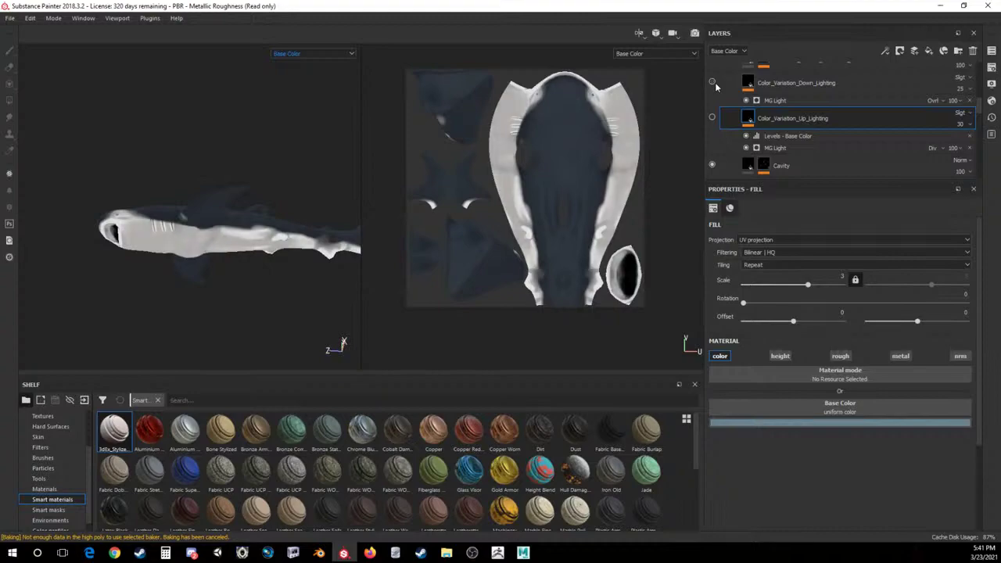
# Compare the underside with its Occlusion_Choose_Whatever_Color layer shown and hidden.
pyautogui.scroll(1, 715, 82)
pyautogui.click(712, 91)
pyautogui.click(712, 91)
pyautogui.click(712, 92)
pyautogui.click(712, 91)
pyautogui.click(712, 92)
# Set the underside's Occlusion_Choose_Whatever_Color fill to white and compare the layer shown and hidden.
pyautogui.click(764, 91)
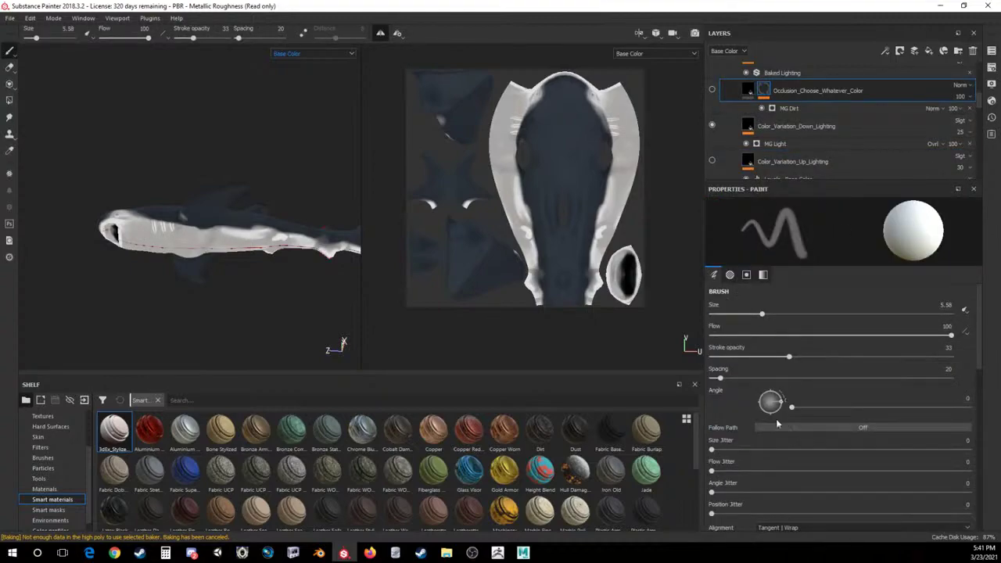
pyautogui.scroll(-2, 779, 418)
pyautogui.click(750, 91)
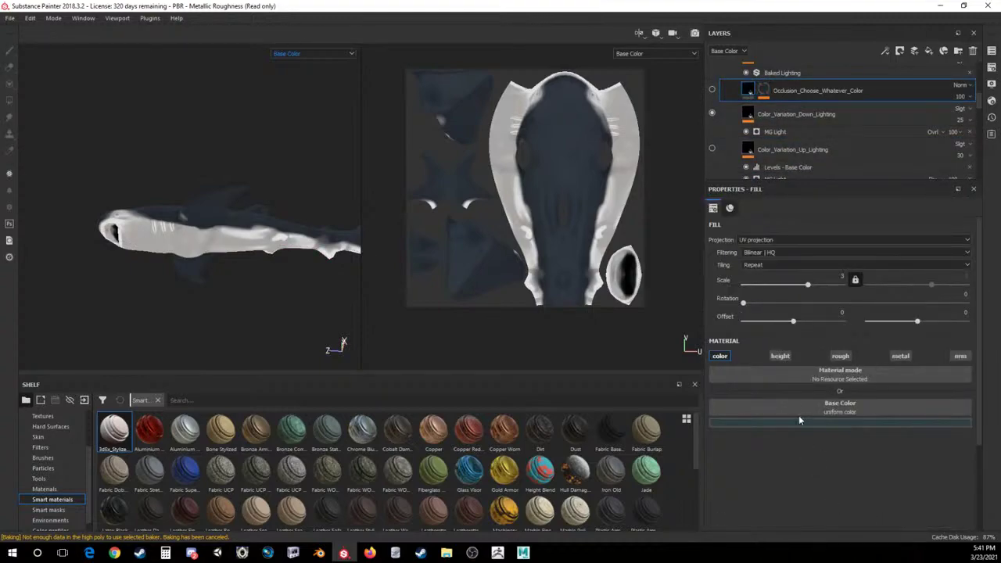
pyautogui.click(800, 420)
pyautogui.moveTo(809, 448); pyautogui.dragTo(757, 28)
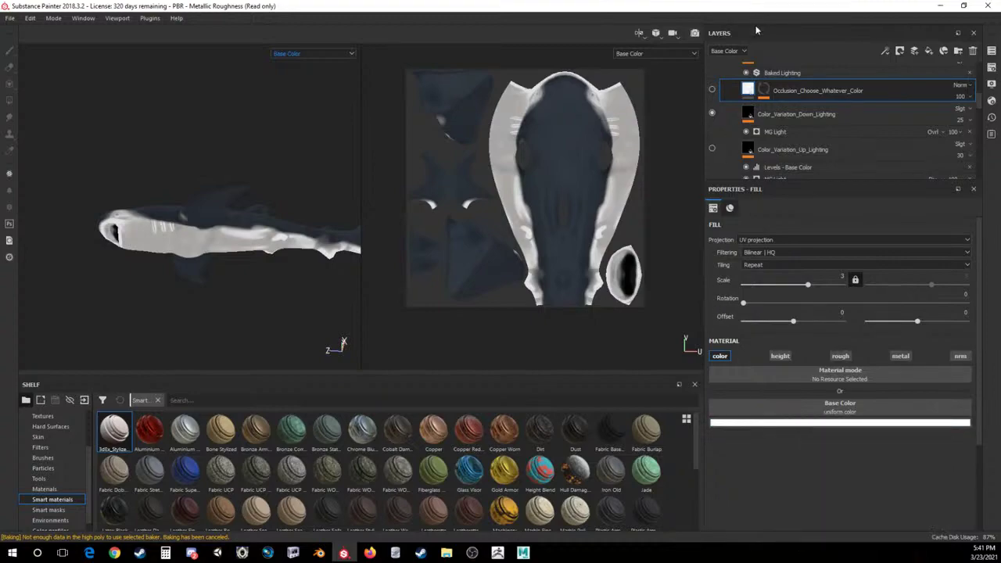
pyautogui.click(712, 91)
pyautogui.click(712, 91)
pyautogui.click(712, 91)
pyautogui.click(712, 91)
# Set the underside's Occlusion_Choose_Whatever_Color fill to dark grey, RGB 0.031, and hide the Baked_Lighting layer.
pyautogui.click(804, 412)
pyautogui.moveTo(832, 465); pyautogui.dragTo(786, 514)
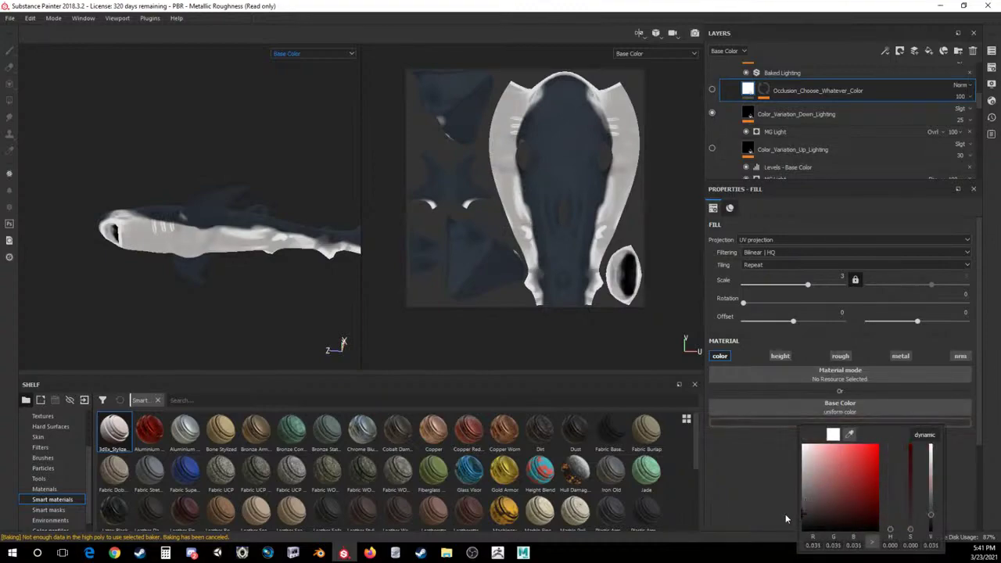
pyautogui.scroll(1, 802, 146)
pyautogui.scroll(1, 802, 147)
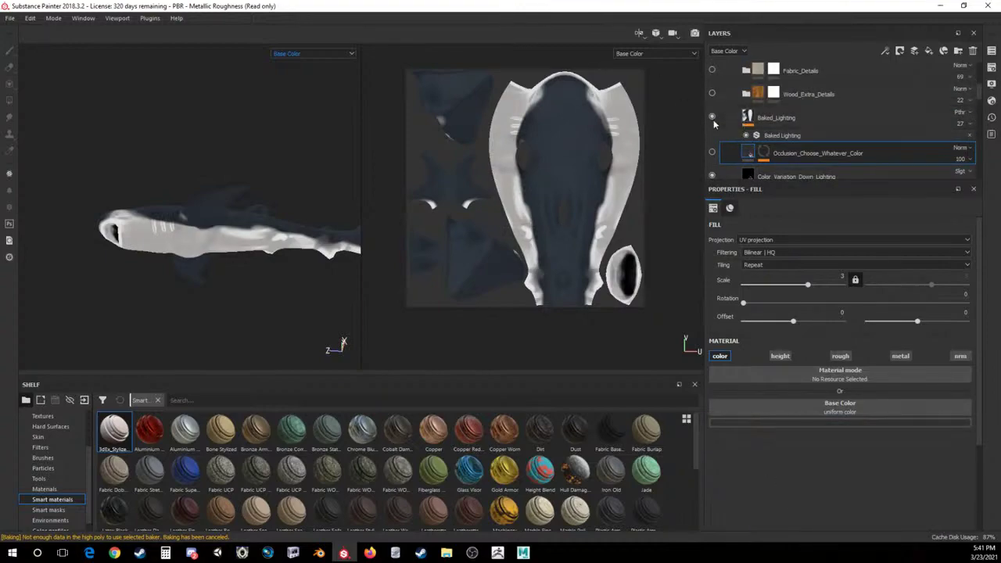
pyautogui.click(712, 117)
# Set the Base_Color layer of the underside material in Folder 1 to light grey.
pyautogui.keyDown('alt'); pyautogui.moveTo(126, 136); pyautogui.dragTo(218, 188); pyautogui.keyUp('alt')
pyautogui.scroll(-5, 759, 92)
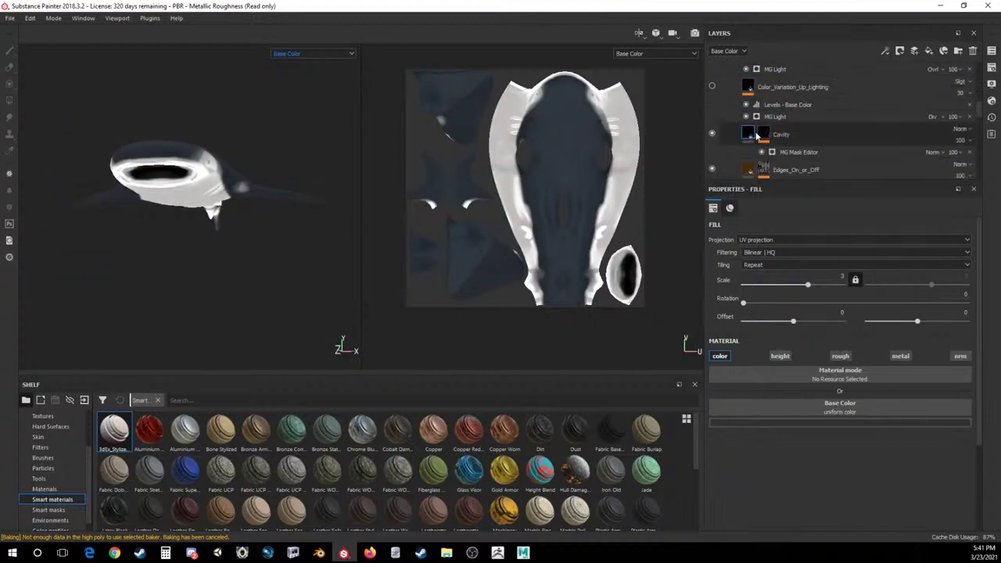
pyautogui.click(748, 123)
pyautogui.click(830, 423)
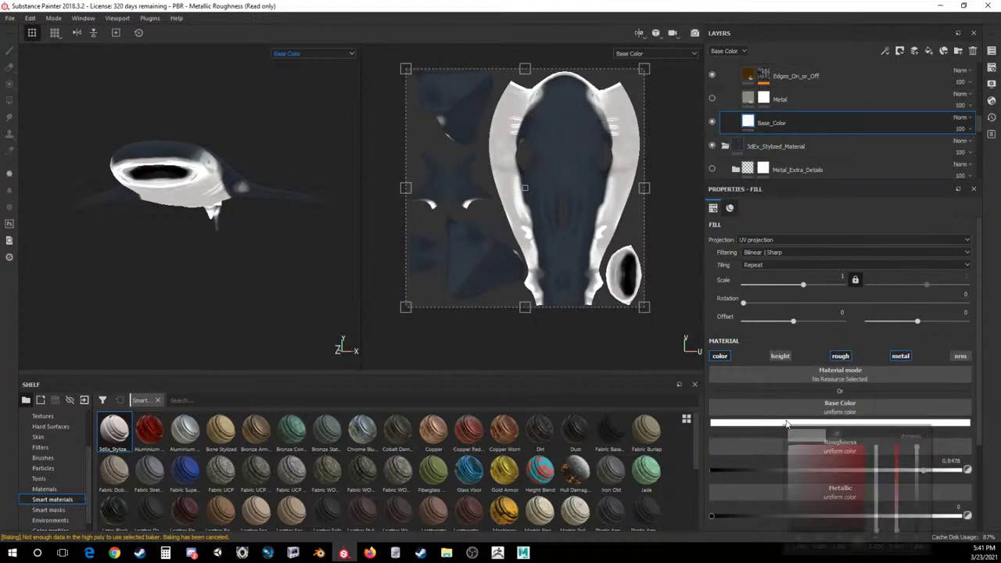
pyautogui.moveTo(827, 472)
pyautogui.mouseDown()
pyautogui.moveTo(767, 462)
pyautogui.moveTo(764, 470)
pyautogui.moveTo(757, 453)
pyautogui.moveTo(791, 466)
pyautogui.mouseUp()
pyautogui.click(877, 490)
pyautogui.keyDown('alt'); pyautogui.moveTo(241, 131); pyautogui.dragTo(227, 185); pyautogui.keyUp('alt')
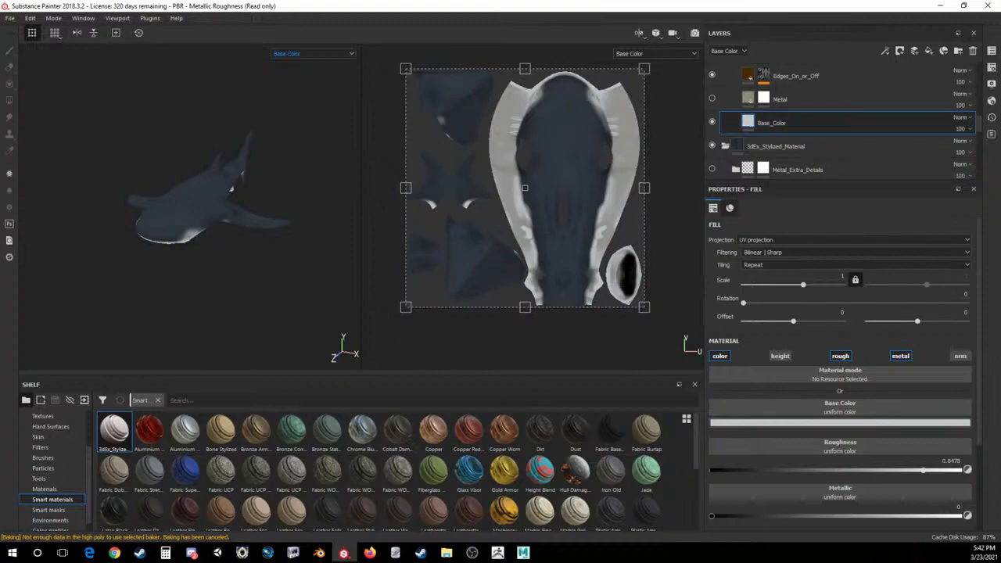
# Switch the viewport display from Base Color to Material and inspect the shark's side up close.
pyautogui.click(323, 55)
pyautogui.click(306, 68)
pyautogui.scroll(5, 251, 146)
pyautogui.moveTo(251, 146)
pyautogui.keyDown('alt'); pyautogui.mouseDown()
pyautogui.moveTo(186, 139)
pyautogui.moveTo(248, 177)
pyautogui.moveTo(104, 198)
pyautogui.moveTo(125, 174)
pyautogui.mouseUp(); pyautogui.keyUp('alt')
pyautogui.keyDown('shift'); pyautogui.moveTo(167, 157); pyautogui.dragTo(203, 169, button='right'); pyautogui.keyUp('shift')
pyautogui.scroll(5, 168, 163)
# Add a fill layer above Folder 2, set its base color to black and give it a black mask.
pyautogui.scroll(8, 898, 101)
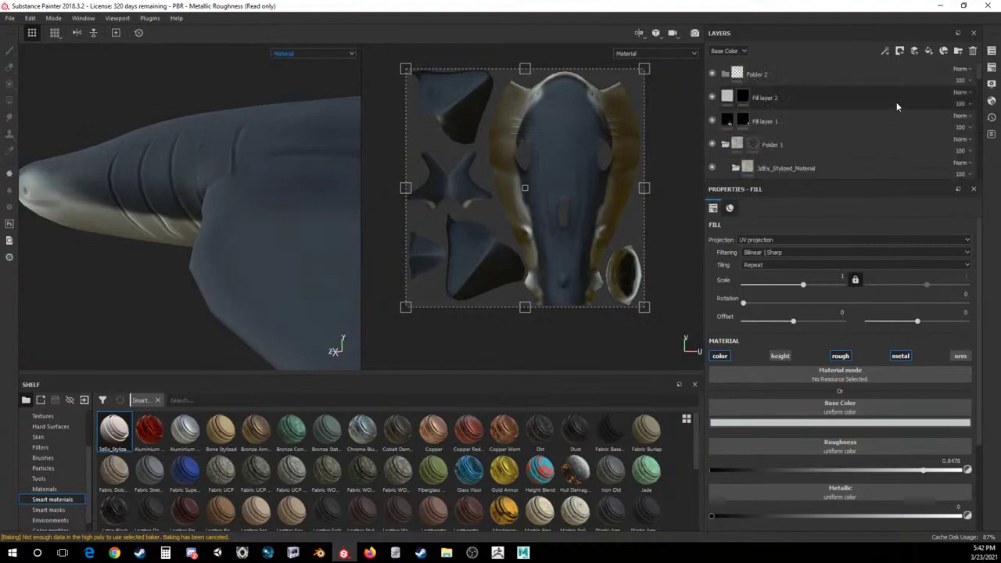
pyautogui.click(831, 73)
pyautogui.click(929, 51)
pyautogui.click(840, 423)
pyautogui.click(839, 493)
pyautogui.click(825, 522)
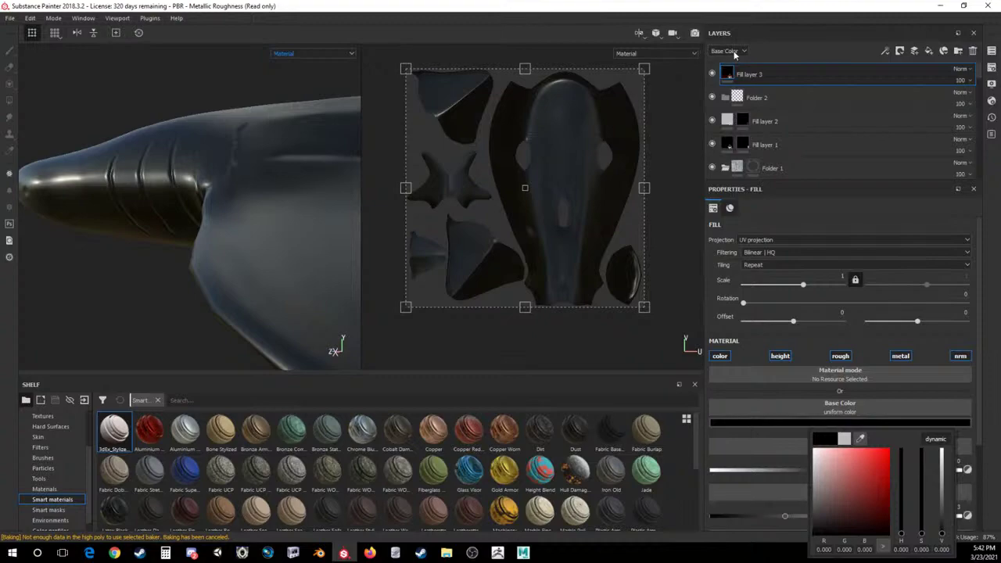
pyautogui.rightClick(763, 72)
pyautogui.click(790, 86)
# Set the mask paint brush size to 1.75 and review the brush's alpha settings.
pyautogui.press('1')
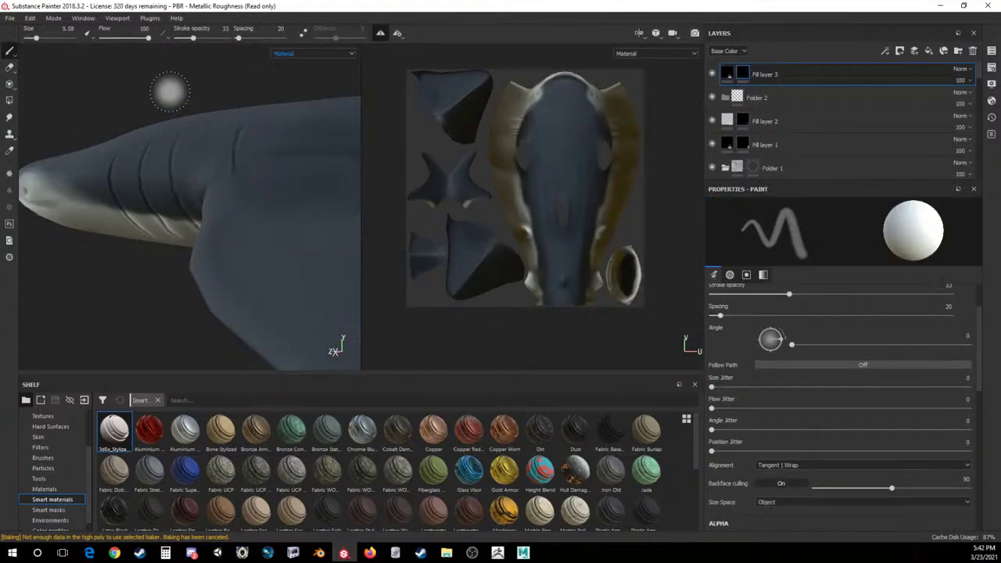
pyautogui.keyDown('ctrl'); pyautogui.moveTo(169, 92); pyautogui.dragTo(129, 91, button='right'); pyautogui.keyUp('ctrl')
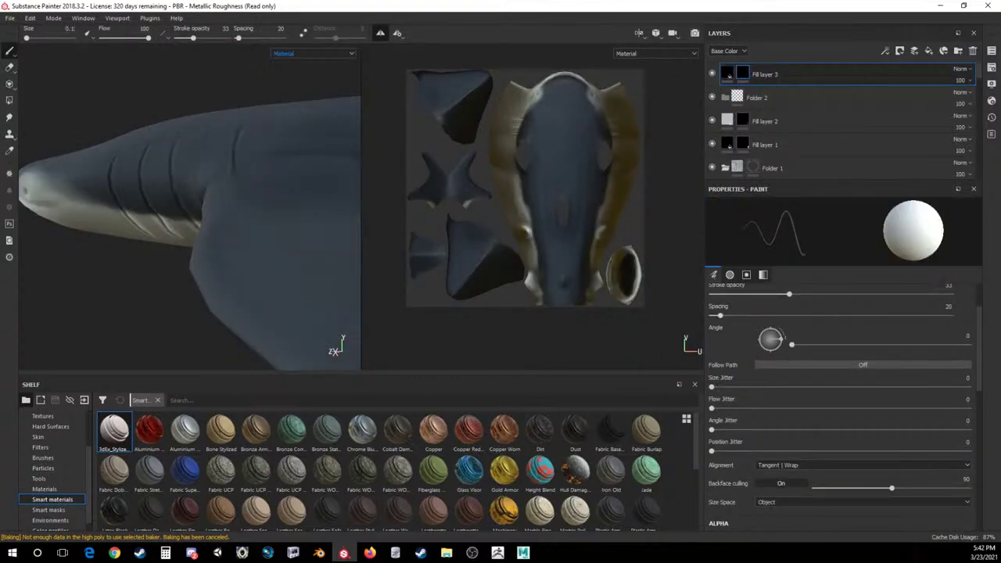
pyautogui.press(']')
pyautogui.press(']')
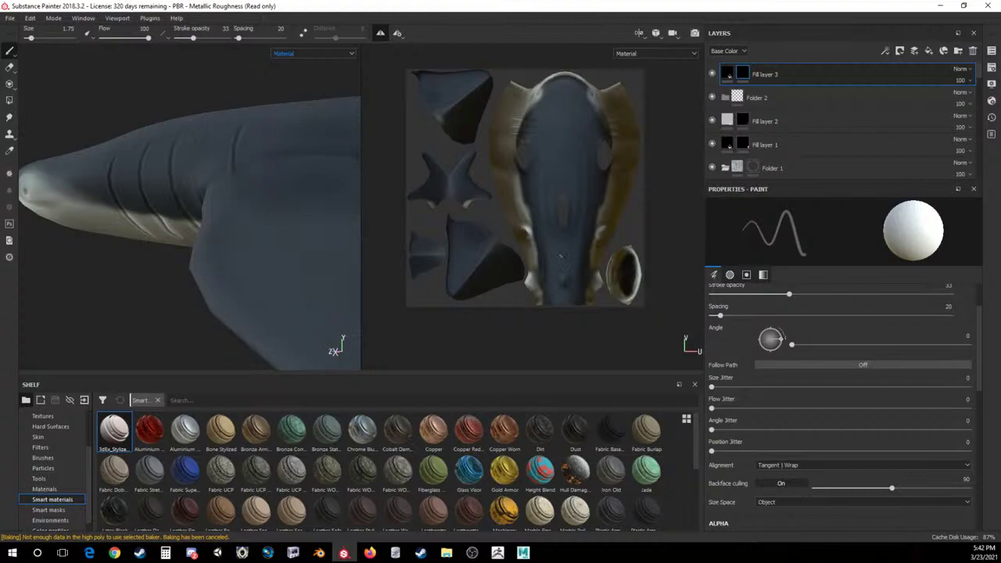
pyautogui.scroll(-5, 767, 397)
pyautogui.scroll(5, 769, 396)
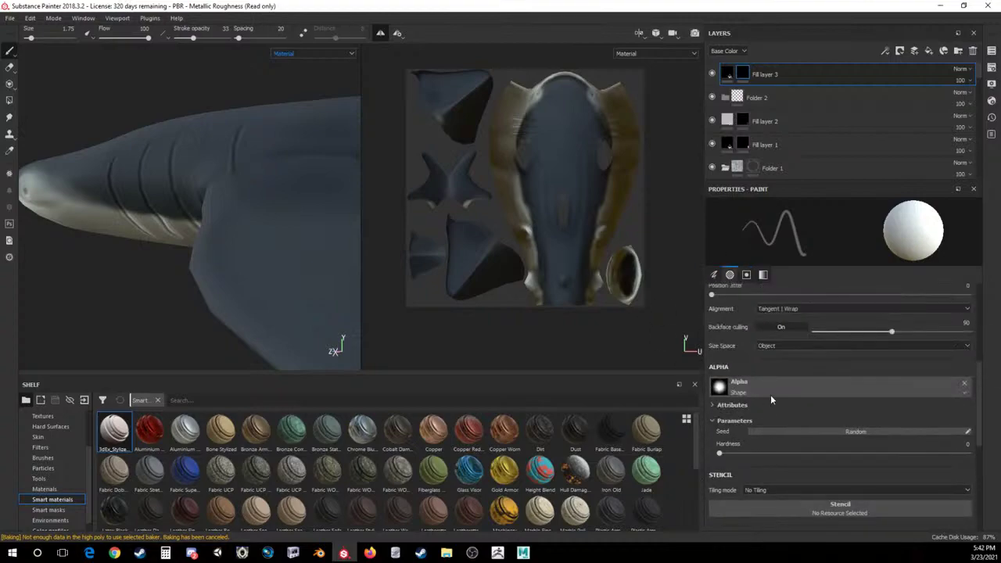
# Turn off the metal and normal channels of the black Fill layer 3.
pyautogui.click(729, 73)
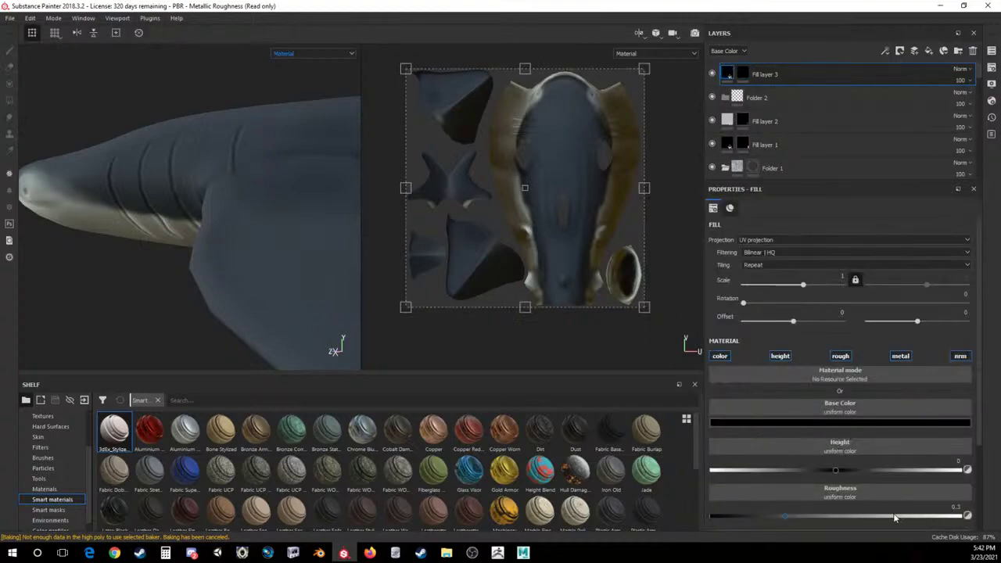
pyautogui.click(905, 359)
pyautogui.click(959, 357)
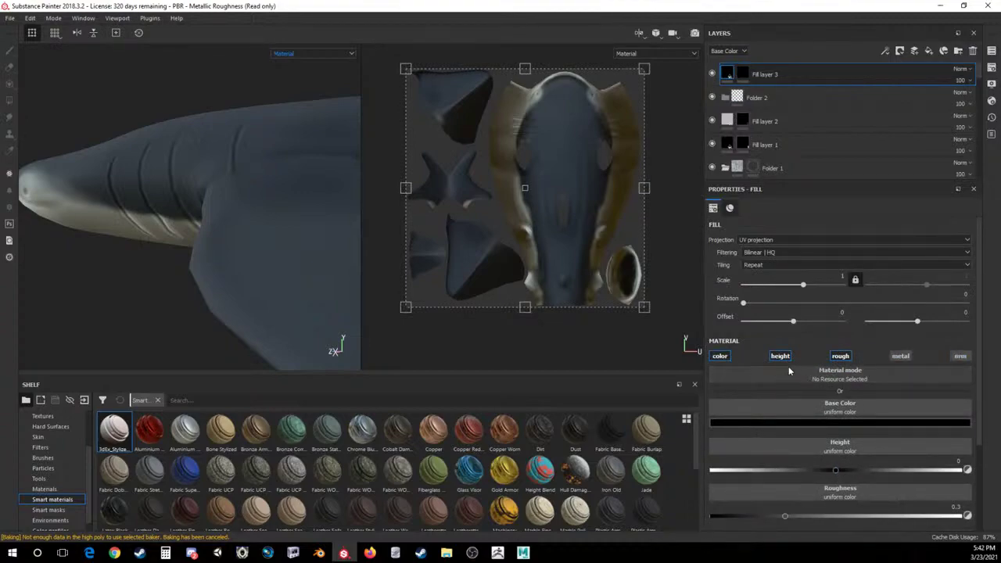
# Turn off the height channel of Fill layer 3 and switch to painting on its mask.
pyautogui.click(780, 357)
pyautogui.click(155, 192)
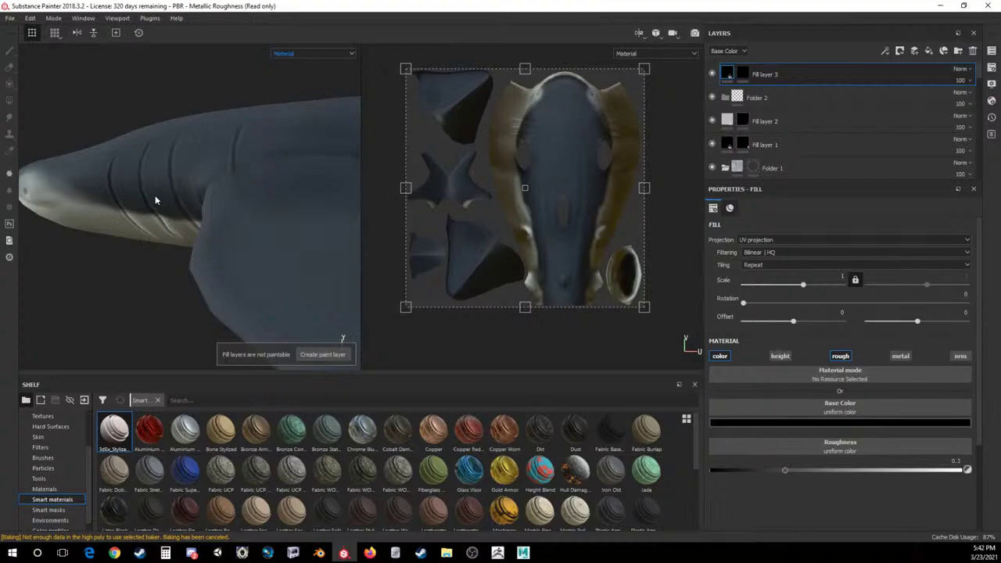
pyautogui.press('1')
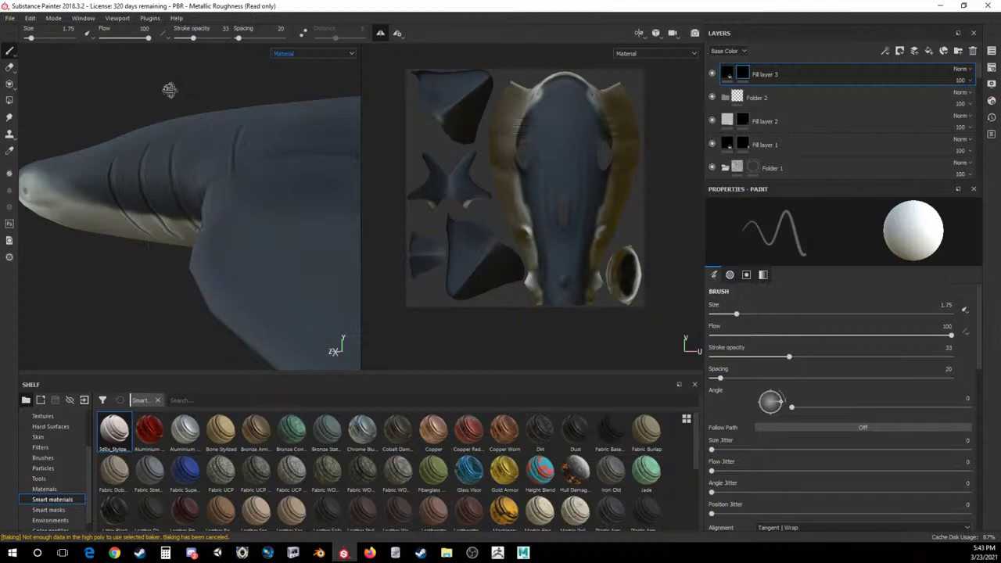
# Paint soft black shading into the gill slits and around the pectoral fin base at 33 stroke opacity.
pyautogui.keyDown('alt'); pyautogui.moveTo(173, 85); pyautogui.dragTo(179, 59); pyautogui.keyUp('alt')
pyautogui.moveTo(218, 215); pyautogui.dragTo(206, 182)
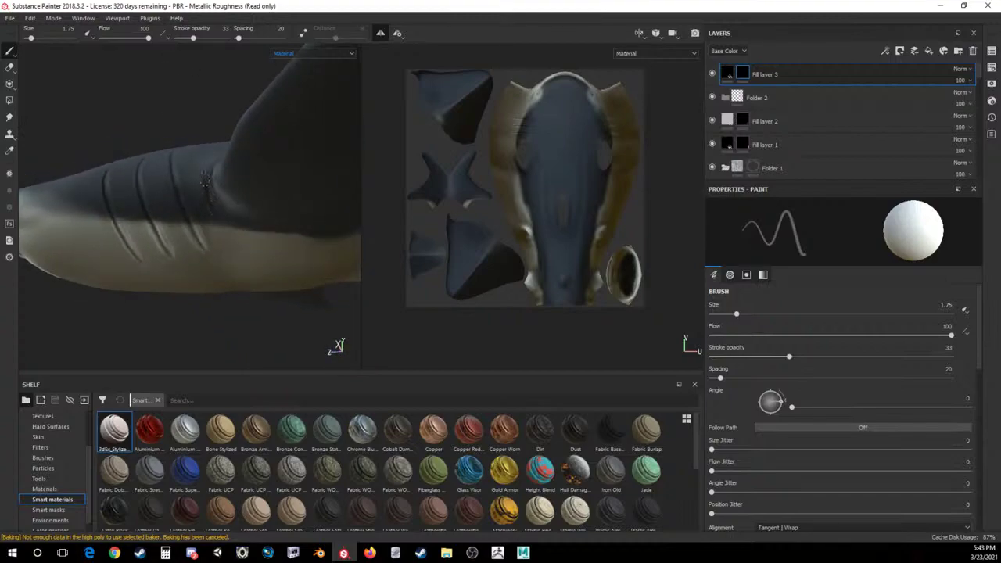
pyautogui.moveTo(212, 105)
pyautogui.keyDown('alt'); pyautogui.mouseDown()
pyautogui.moveTo(206, 150)
pyautogui.moveTo(204, 126)
pyautogui.mouseUp(); pyautogui.keyUp('alt')
pyautogui.moveTo(238, 177)
pyautogui.mouseDown()
pyautogui.moveTo(236, 136)
pyautogui.moveTo(313, 69)
pyautogui.moveTo(401, 114)
pyautogui.mouseUp()
# Set the stroke opacity to 100 and paint the shark's eye solid black.
pyautogui.scroll(-6, 236, 136)
pyautogui.keyDown('alt'); pyautogui.moveTo(231, 97); pyautogui.dragTo(246, 101); pyautogui.keyUp('alt')
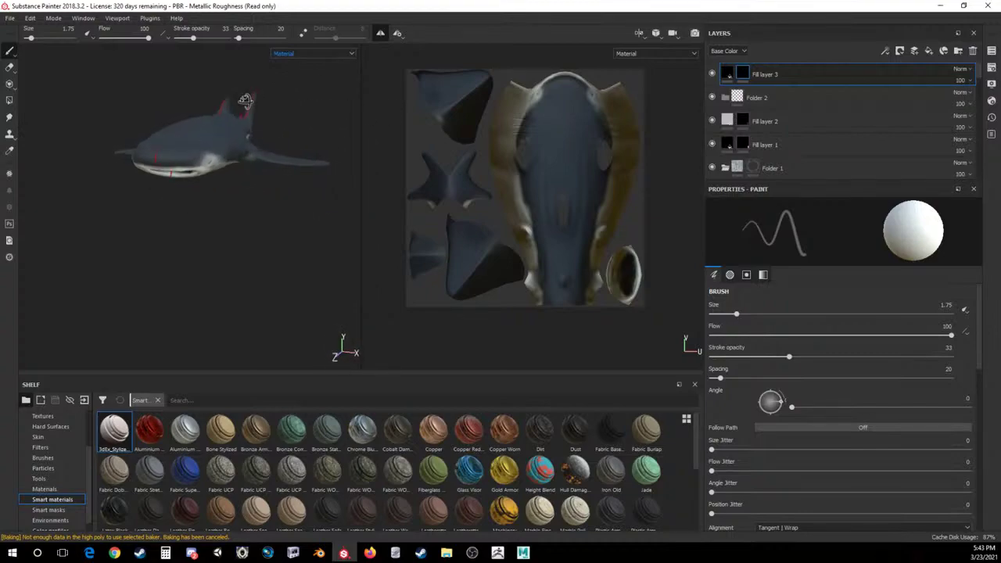
pyautogui.scroll(6, 283, 144)
pyautogui.scroll(2, 283, 144)
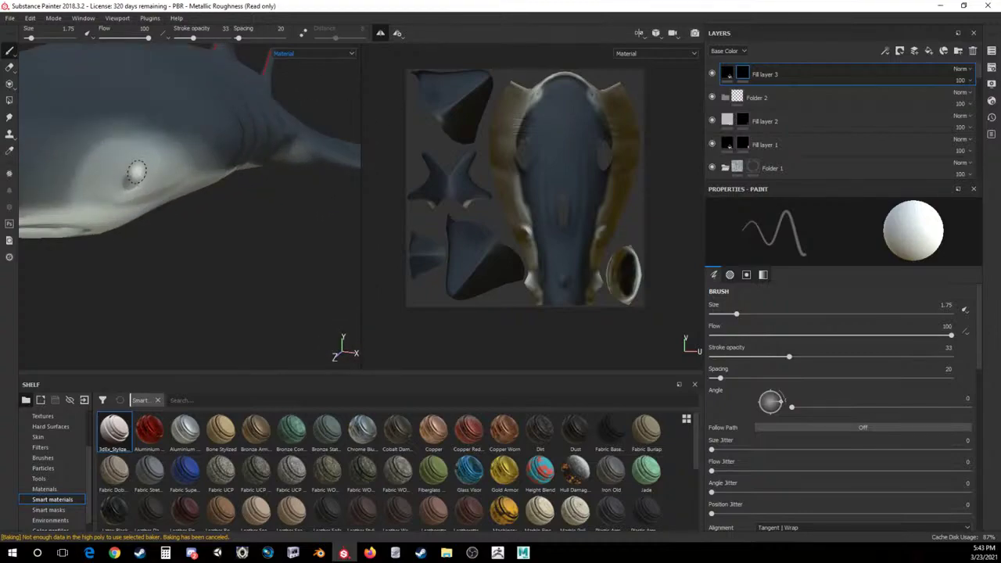
pyautogui.moveTo(193, 37); pyautogui.dragTo(237, 38)
pyautogui.moveTo(130, 182); pyautogui.dragTo(133, 178)
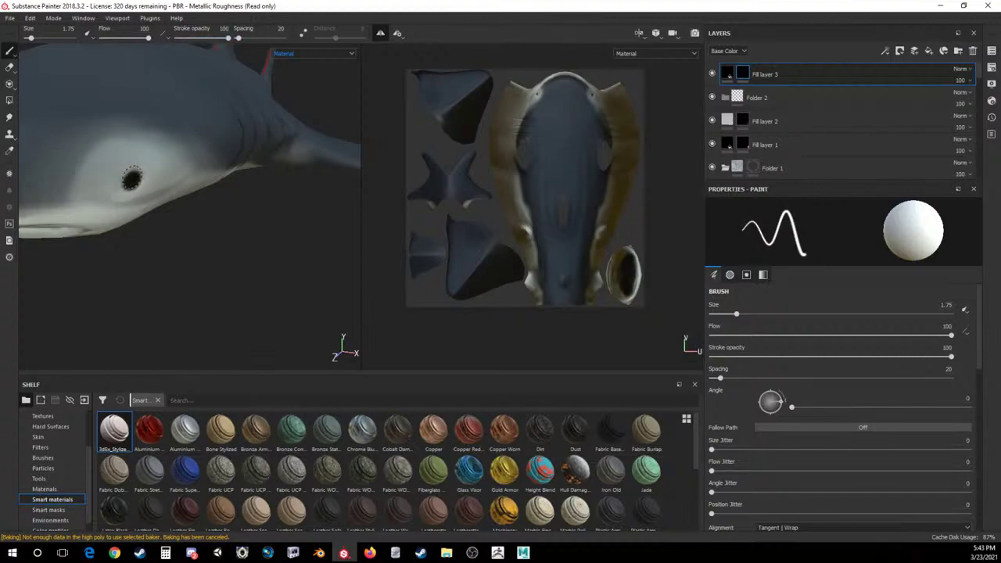
pyautogui.click(128, 179)
pyautogui.scroll(-4, 197, 141)
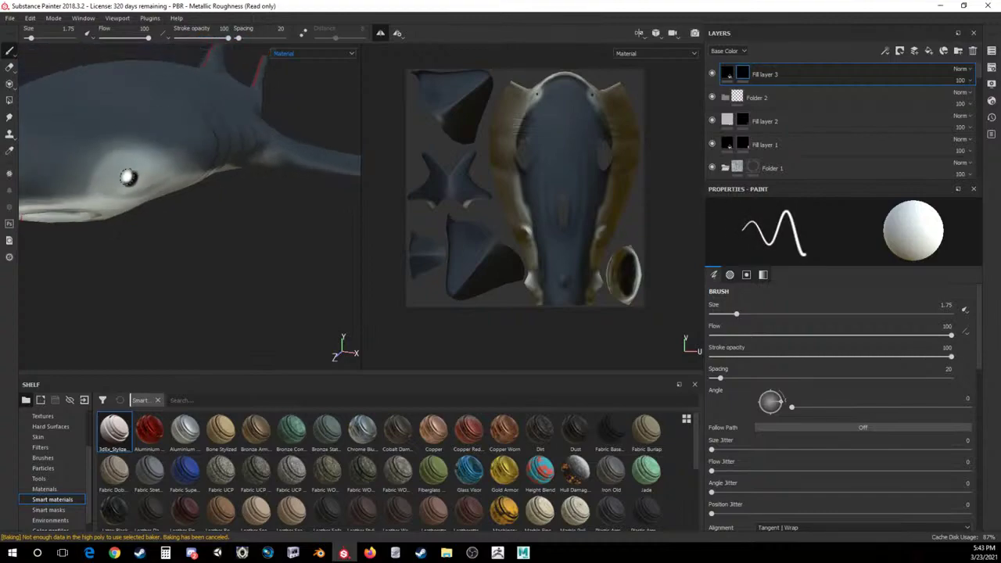
# Add a light grey fill layer above Fill layer 3 and give it a black mask.
pyautogui.moveTo(173, 158)
pyautogui.keyDown('alt'); pyautogui.mouseDown()
pyautogui.moveTo(167, 121)
pyautogui.moveTo(170, 176)
pyautogui.moveTo(152, 91)
pyautogui.moveTo(153, 154)
pyautogui.moveTo(167, 174)
pyautogui.mouseUp(); pyautogui.keyUp('alt')
pyautogui.scroll(-5, 167, 121)
pyautogui.scroll(6, 219, 103)
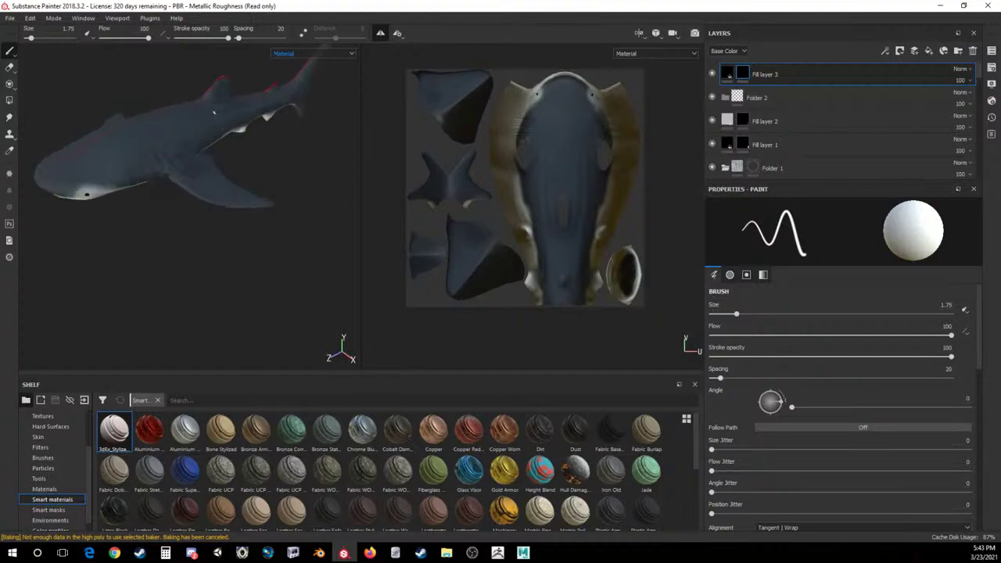
pyautogui.keyDown('alt'); pyautogui.moveTo(226, 96); pyautogui.dragTo(298, 106, button='middle'); pyautogui.keyUp('alt')
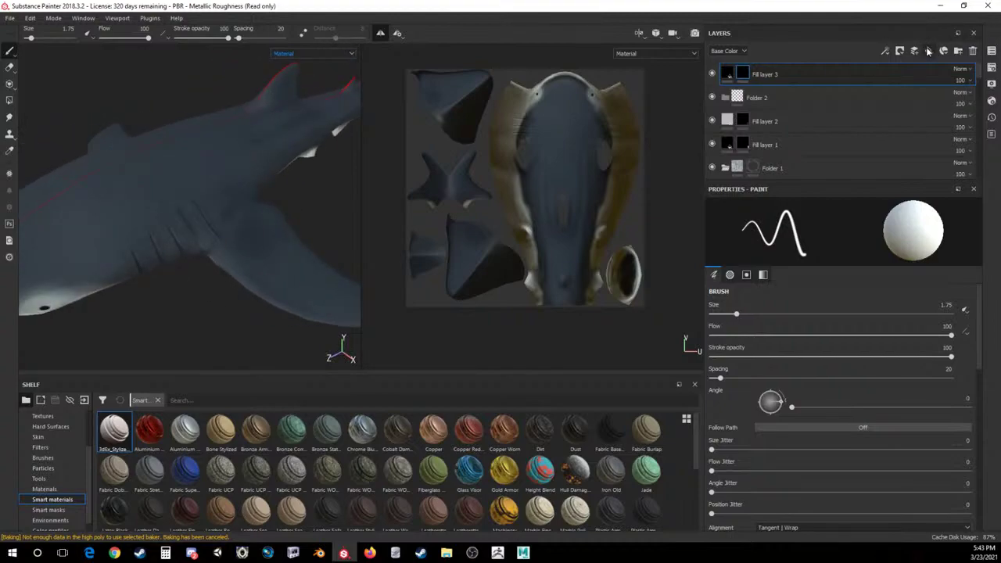
pyautogui.click(928, 50)
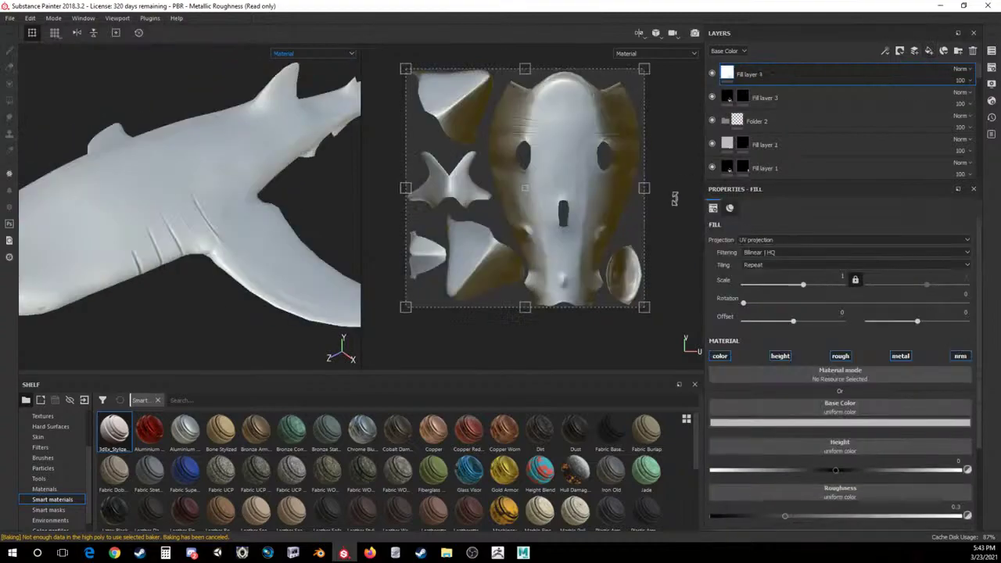
pyautogui.rightClick(751, 67)
pyautogui.click(774, 81)
# Paint a column of white dots and thin white lines over the back above the pectoral fin.
pyautogui.moveTo(35, 179); pyautogui.dragTo(138, 272)
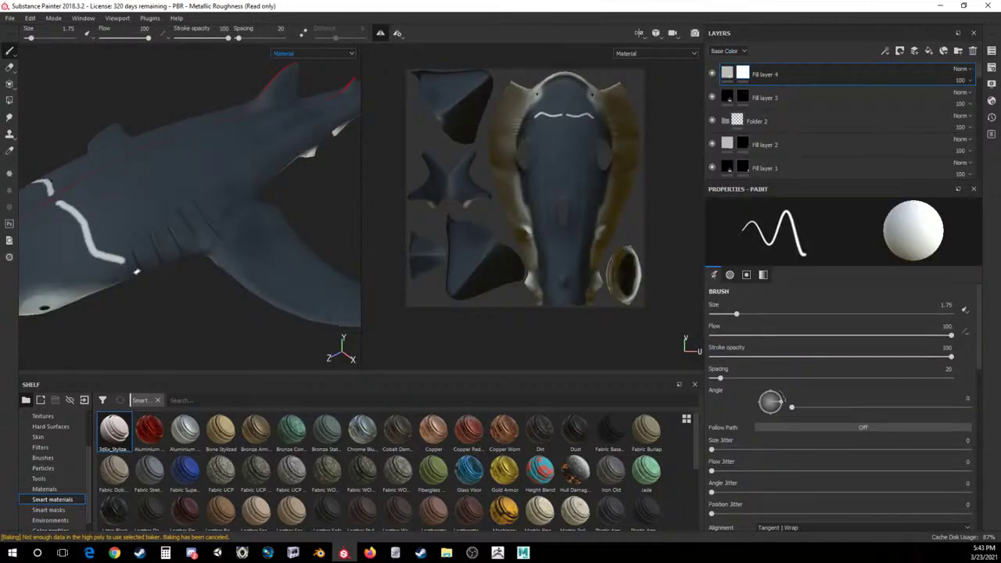
pyautogui.hotkey('ctrl', 'z')
pyautogui.hotkey('alt', 'Tab')
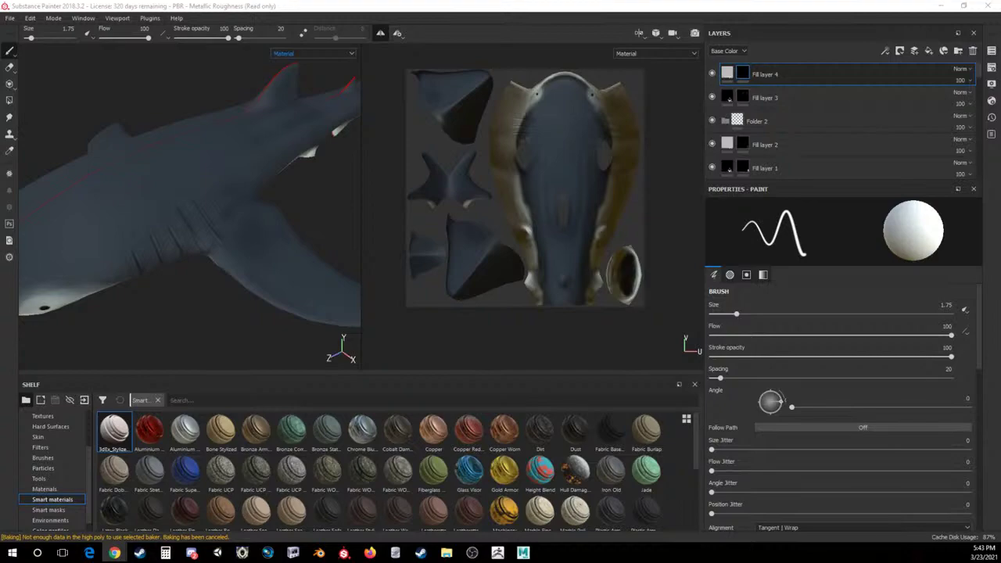
pyautogui.keyDown('alt'); pyautogui.moveTo(68, 121); pyautogui.dragTo(177, 169); pyautogui.keyUp('alt')
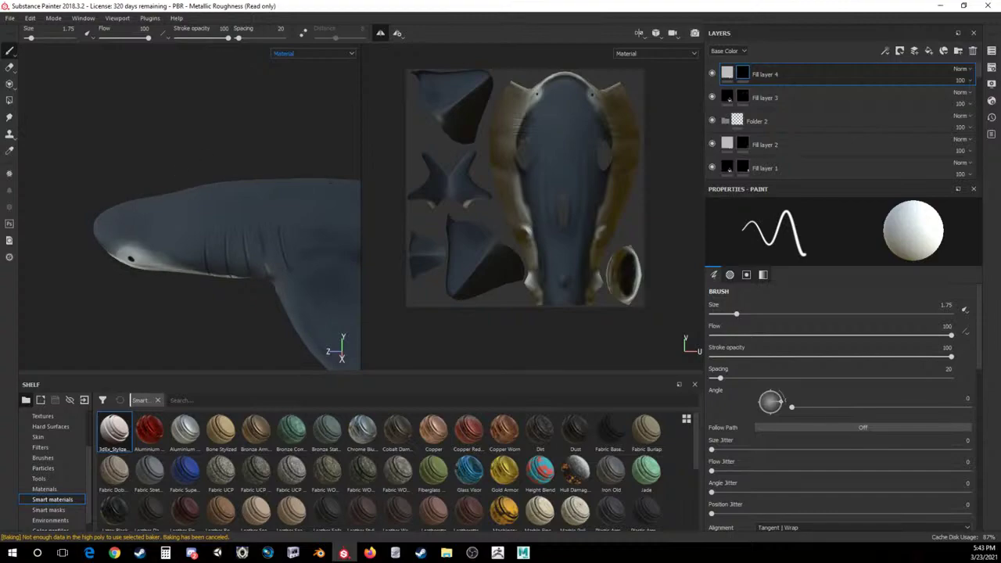
pyautogui.click(314, 220)
pyautogui.click(319, 231)
pyautogui.click(325, 239)
pyautogui.moveTo(332, 241)
pyautogui.mouseDown()
pyautogui.moveTo(313, 195)
pyautogui.moveTo(332, 197)
pyautogui.mouseUp()
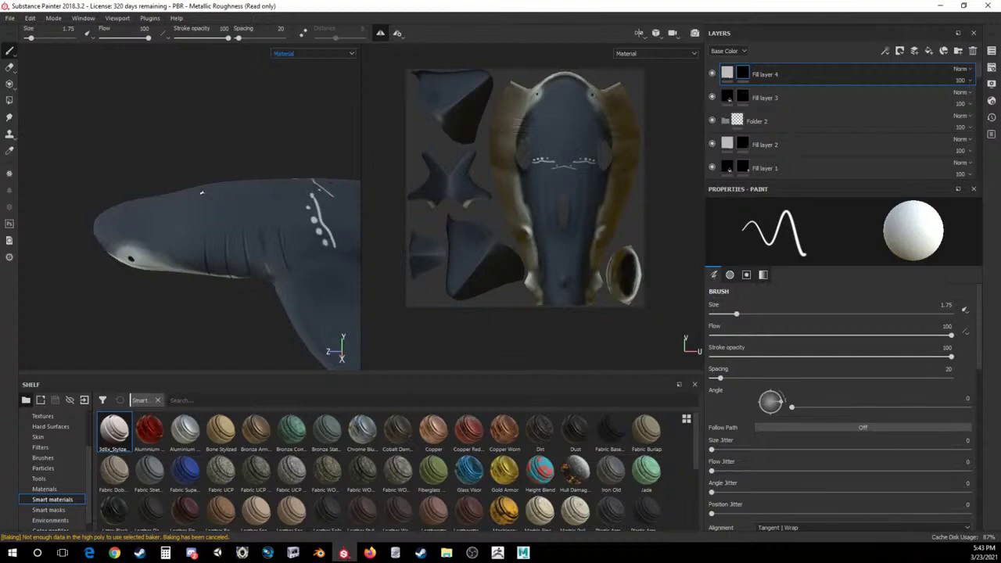
# Paint small white dots over the shark's snout in front of and above the eye.
pyautogui.click(113, 244)
pyautogui.click(120, 248)
pyautogui.click(110, 250)
pyautogui.click(100, 233)
pyautogui.click(110, 233)
pyautogui.click(106, 229)
pyautogui.click(97, 223)
pyautogui.click(120, 228)
pyautogui.click(113, 224)
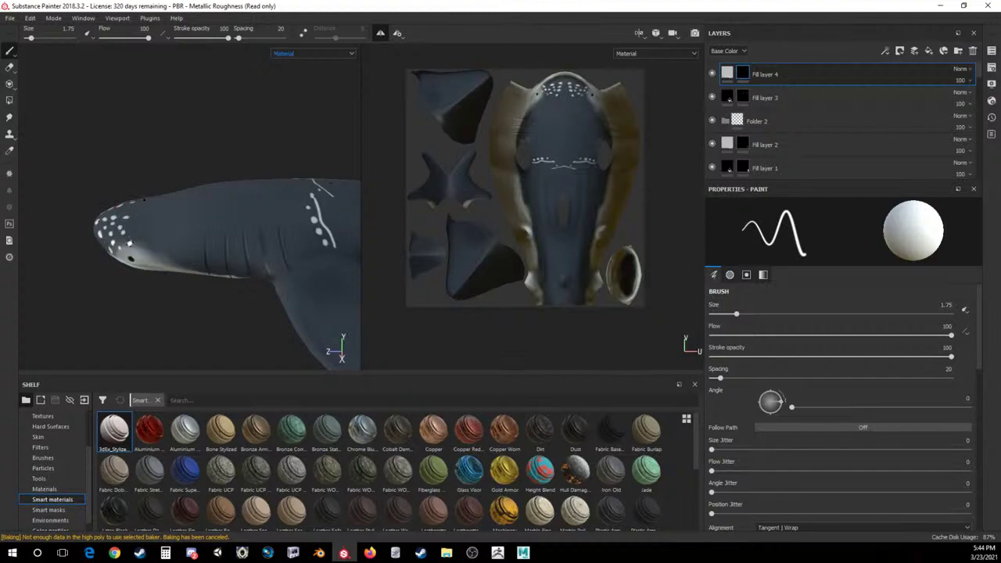
# Continue the white dots from behind the eye across the cheek and head to the gill slits.
pyautogui.click(159, 257)
pyautogui.click(165, 260)
pyautogui.click(152, 261)
pyautogui.click(145, 256)
pyautogui.click(138, 253)
pyautogui.click(147, 229)
pyautogui.click(135, 233)
pyautogui.click(146, 241)
pyautogui.click(135, 223)
pyautogui.click(150, 212)
pyautogui.click(156, 226)
pyautogui.click(156, 237)
pyautogui.click(160, 249)
pyautogui.click(173, 255)
pyautogui.click(178, 266)
pyautogui.click(187, 262)
pyautogui.click(192, 258)
pyautogui.click(211, 262)
pyautogui.click(220, 267)
pyautogui.click(214, 257)
pyautogui.click(207, 251)
pyautogui.click(199, 251)
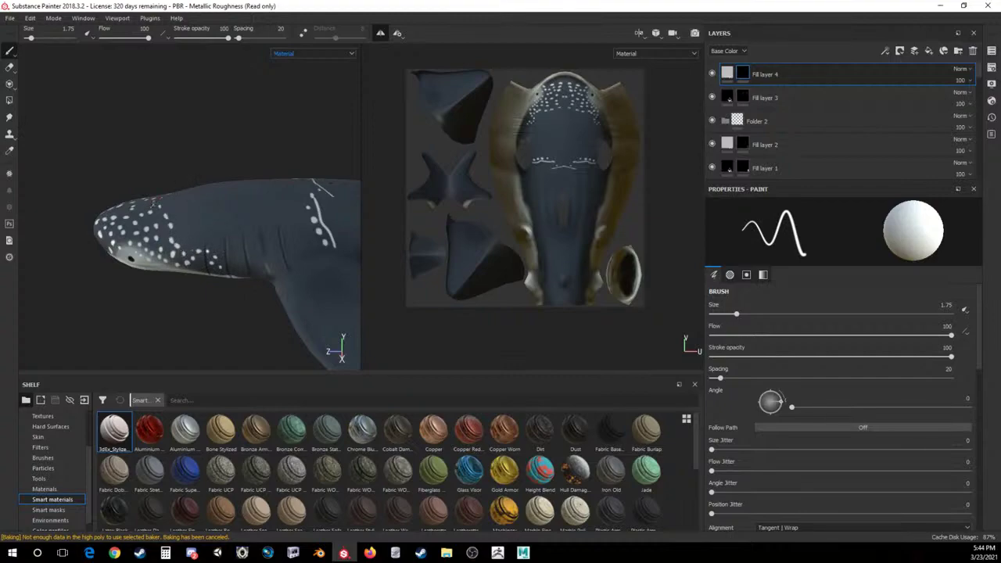
pyautogui.click(181, 196)
pyautogui.click(171, 199)
pyautogui.click(189, 236)
pyautogui.click(200, 237)
pyautogui.click(209, 239)
pyautogui.click(223, 234)
# Paint white dots along both sides of the white line above the pectoral fin.
pyautogui.click(340, 240)
pyautogui.click(343, 252)
pyautogui.click(336, 229)
pyautogui.click(327, 218)
pyautogui.click(331, 211)
pyautogui.click(324, 207)
pyautogui.click(324, 196)
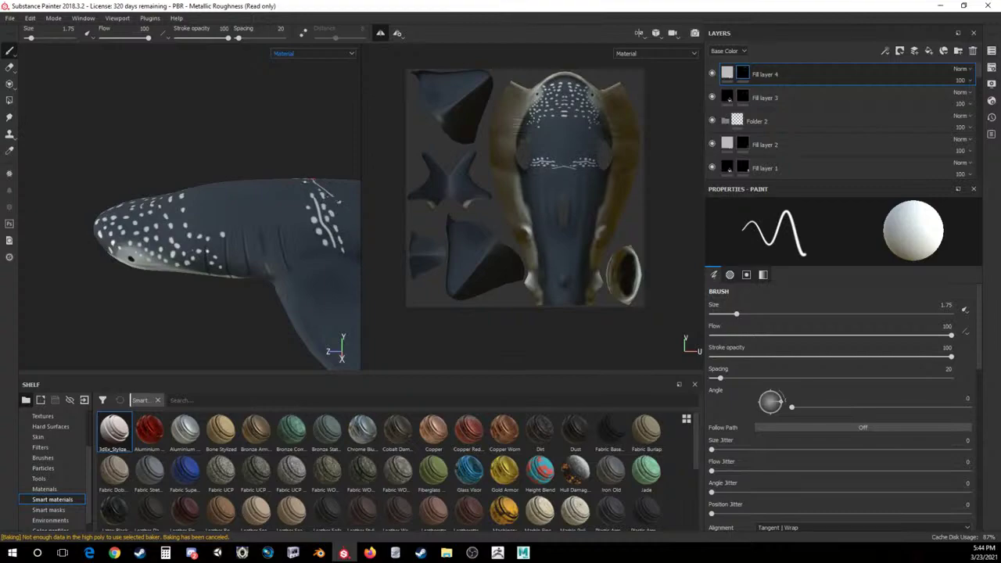
pyautogui.click(293, 204)
pyautogui.click(300, 198)
pyautogui.click(298, 217)
pyautogui.click(302, 209)
pyautogui.click(307, 227)
pyautogui.click(309, 241)
pyautogui.click(311, 251)
# Set the stroke opacity to 34 and paint faint white lines across the upper back and lengthwise toward the dorsal fin.
pyautogui.click(194, 38)
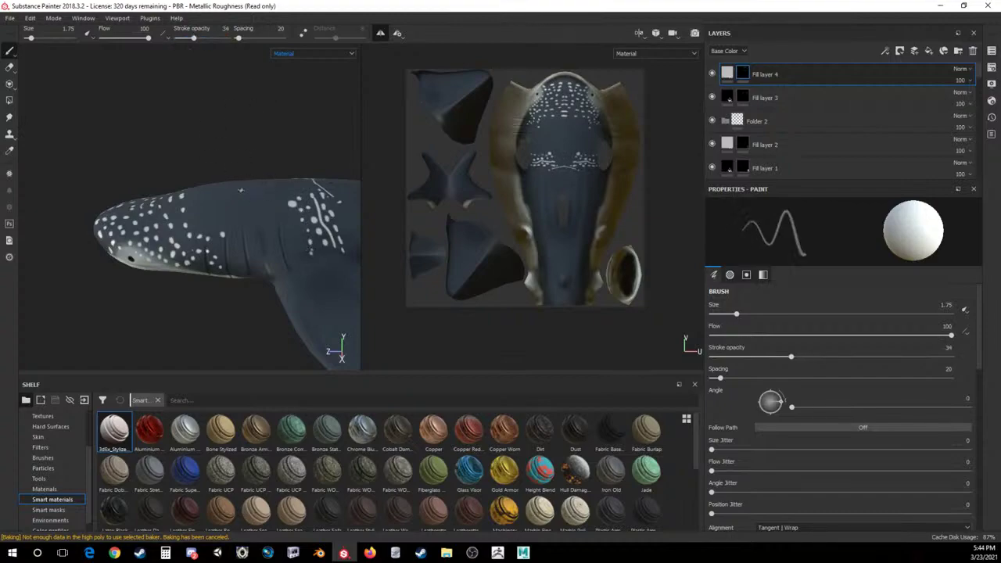
pyautogui.moveTo(250, 197)
pyautogui.mouseDown()
pyautogui.moveTo(244, 183)
pyautogui.moveTo(251, 207)
pyautogui.moveTo(264, 181)
pyautogui.moveTo(284, 196)
pyautogui.moveTo(294, 188)
pyautogui.moveTo(280, 131)
pyautogui.moveTo(127, 159)
pyautogui.moveTo(122, 186)
pyautogui.mouseUp()
pyautogui.moveTo(104, 232)
pyautogui.mouseDown()
pyautogui.moveTo(241, 266)
pyautogui.moveTo(277, 300)
pyautogui.moveTo(110, 270)
pyautogui.mouseUp()
pyautogui.scroll(-8, 86, 241)
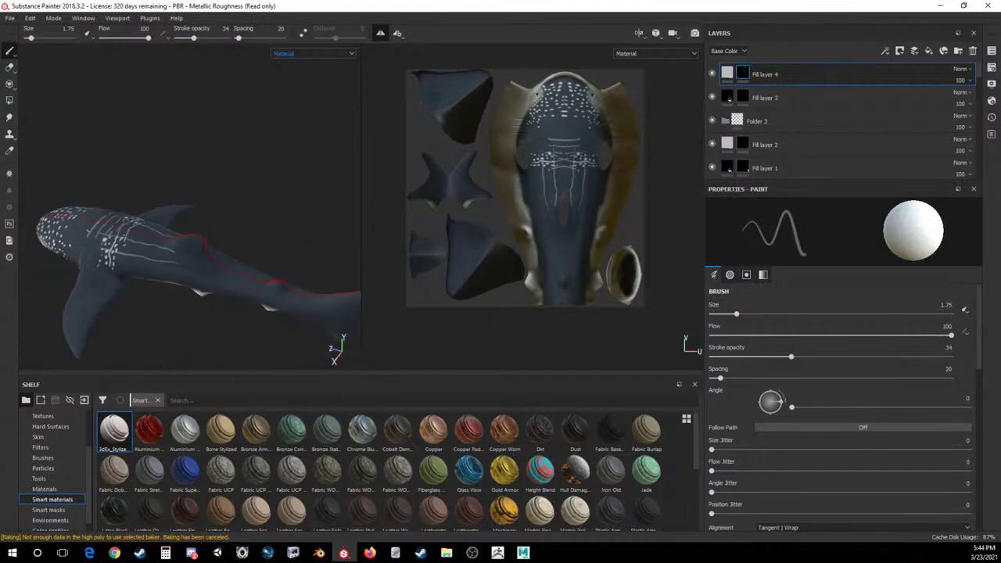
# Set the stroke opacity to 100 and fill the gaps on the top of the head with more white dots.
pyautogui.keyDown('alt'); pyautogui.moveTo(125, 186); pyautogui.dragTo(255, 89); pyautogui.keyUp('alt')
pyautogui.keyDown('alt'); pyautogui.moveTo(167, 165); pyautogui.dragTo(187, 169); pyautogui.keyUp('alt')
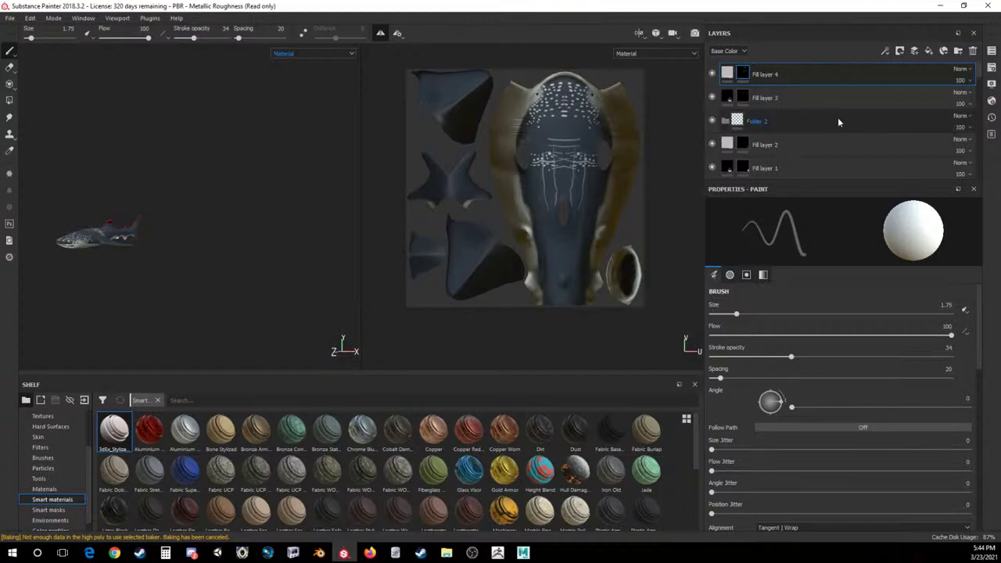
pyautogui.hotkey('alt', 'Tab')
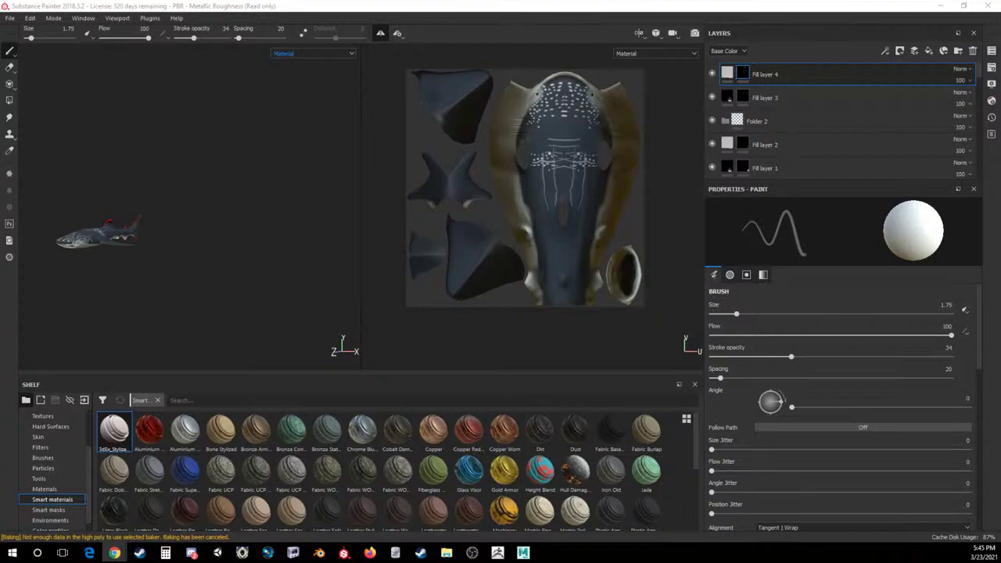
pyautogui.scroll(6, 112, 185)
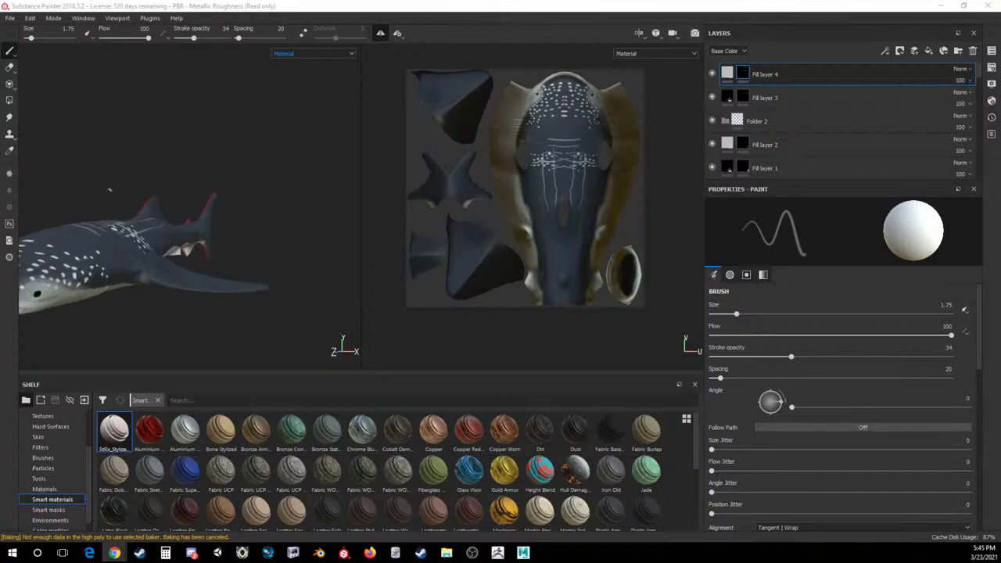
pyautogui.keyDown('alt'); pyautogui.moveTo(112, 185); pyautogui.dragTo(214, 152, button='middle'); pyautogui.keyUp('alt')
pyautogui.keyDown('alt'); pyautogui.moveTo(208, 154); pyautogui.dragTo(169, 175); pyautogui.keyUp('alt')
pyautogui.moveTo(195, 38); pyautogui.dragTo(297, 36)
pyautogui.keyDown('alt'); pyautogui.moveTo(180, 132); pyautogui.dragTo(163, 154); pyautogui.keyUp('alt')
pyautogui.keyDown('alt'); pyautogui.moveTo(173, 125); pyautogui.dragTo(179, 155, button='middle'); pyautogui.keyUp('alt')
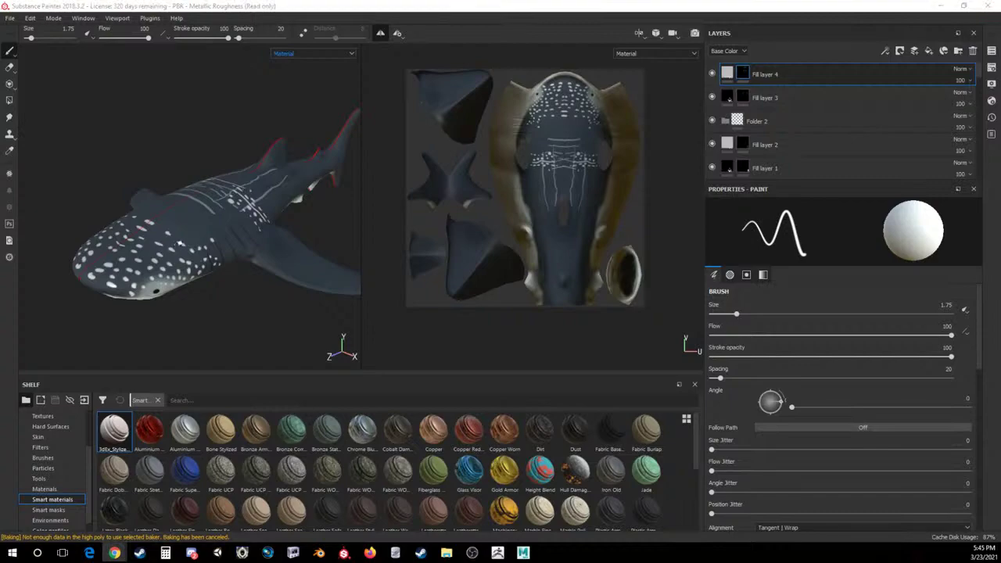
pyautogui.click(179, 239)
pyautogui.hotkey('ctrl', 'z')
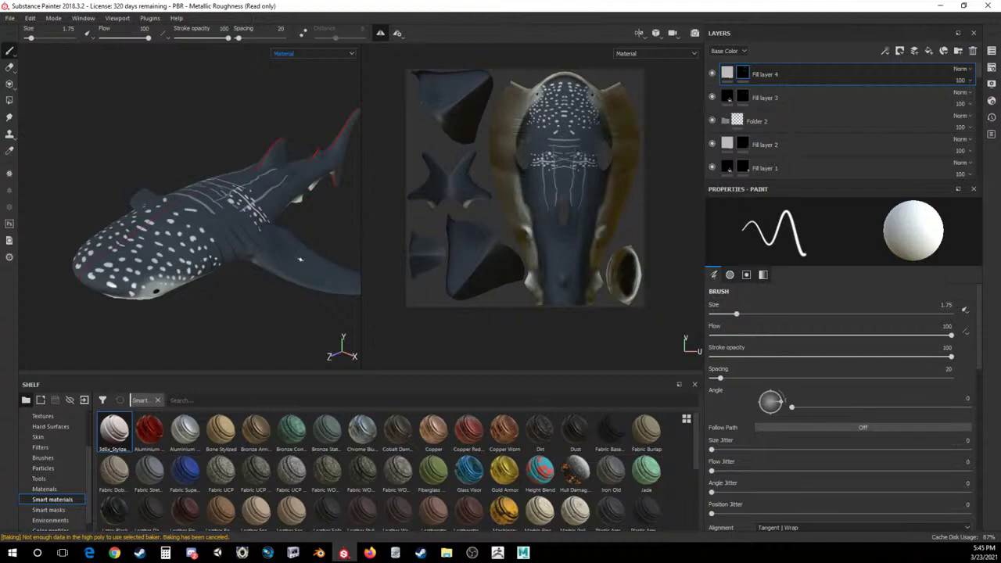
# Cover the upper side of the pectoral fin with white dots.
pyautogui.click(304, 276)
pyautogui.click(286, 274)
pyautogui.click(271, 267)
pyautogui.click(265, 258)
pyautogui.click(255, 251)
pyautogui.click(292, 268)
pyautogui.click(291, 253)
# Set the stroke opacity to 40 and extend the thin white lines along the flank beneath the dorsal fin.
pyautogui.scroll(-5, 252, 235)
pyautogui.keyDown('alt'); pyautogui.moveTo(270, 197); pyautogui.dragTo(334, 212); pyautogui.keyUp('alt')
pyautogui.scroll(4, 284, 213)
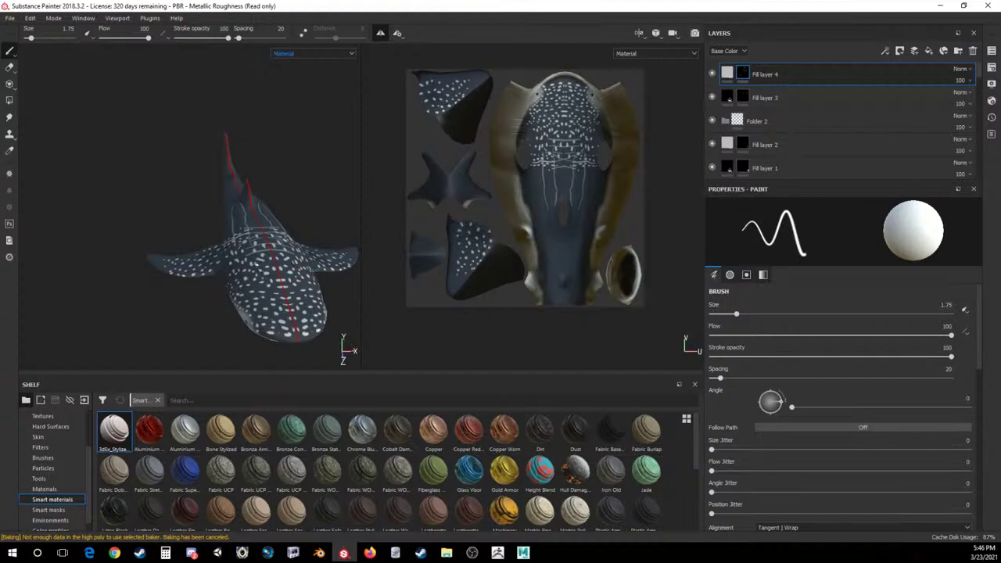
pyautogui.keyDown('alt'); pyautogui.moveTo(258, 270); pyautogui.dragTo(191, 169); pyautogui.keyUp('alt')
pyautogui.keyDown('alt'); pyautogui.moveTo(343, 228); pyautogui.dragTo(288, 207, button='middle'); pyautogui.keyUp('alt')
pyautogui.keyDown('alt'); pyautogui.moveTo(288, 207); pyautogui.dragTo(260, 249); pyautogui.keyUp('alt')
pyautogui.scroll(6, 259, 248)
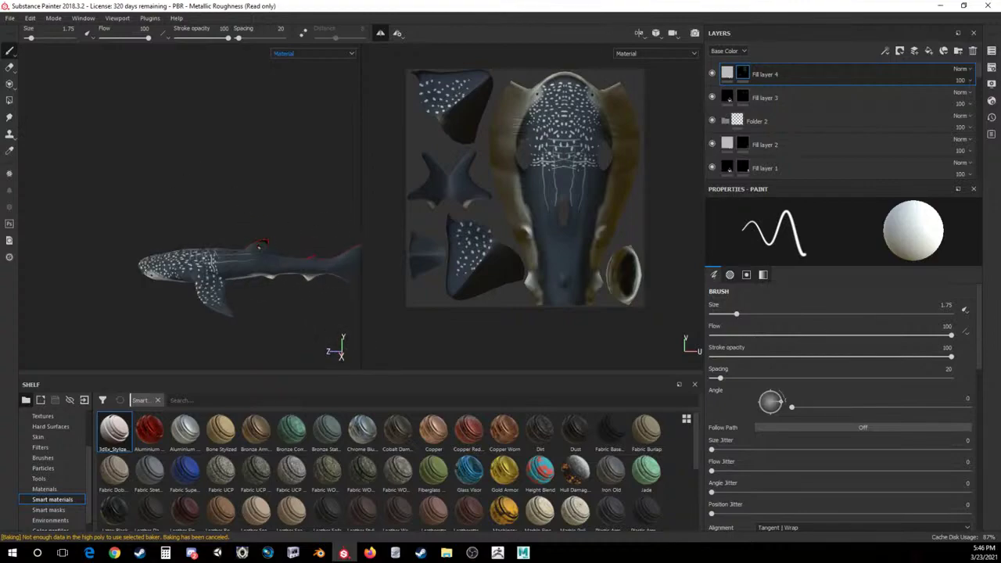
pyautogui.scroll(1, 258, 247)
pyautogui.keyDown('alt'); pyautogui.moveTo(259, 248); pyautogui.dragTo(231, 232, button='middle'); pyautogui.keyUp('alt')
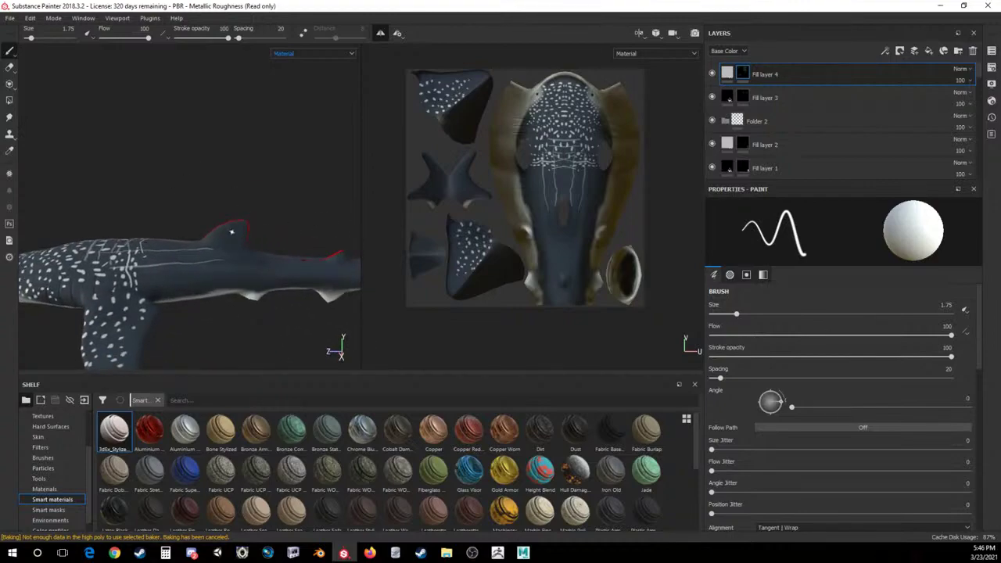
pyautogui.keyDown('ctrl'); pyautogui.moveTo(231, 232); pyautogui.dragTo(170, 233); pyautogui.keyUp('ctrl')
pyautogui.moveTo(224, 262)
pyautogui.mouseDown()
pyautogui.moveTo(283, 266)
pyautogui.moveTo(205, 249)
pyautogui.moveTo(261, 254)
pyautogui.mouseUp()
pyautogui.hotkey('ctrl', 'z')
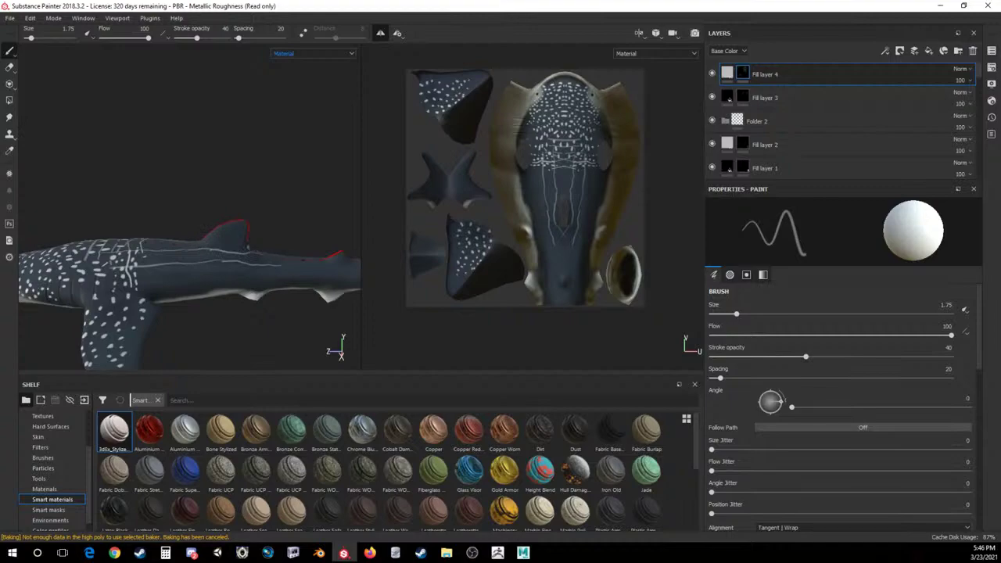
# Paint more thin white lengthwise lines along the rear body to the base of the tail.
pyautogui.keyDown('alt'); pyautogui.moveTo(301, 188); pyautogui.dragTo(159, 204); pyautogui.keyUp('alt')
pyautogui.moveTo(110, 272); pyautogui.dragTo(320, 343)
pyautogui.moveTo(274, 314); pyautogui.dragTo(316, 318)
pyautogui.moveTo(220, 295); pyautogui.dragTo(208, 290)
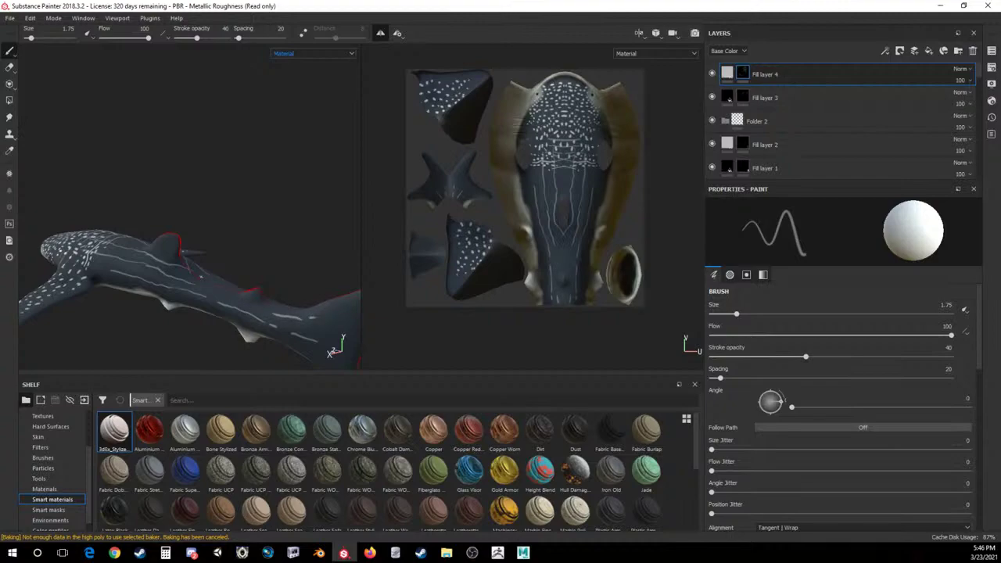
# Set the stroke opacity to 100 and paint white dots on the dorsal fin.
pyautogui.click(231, 37)
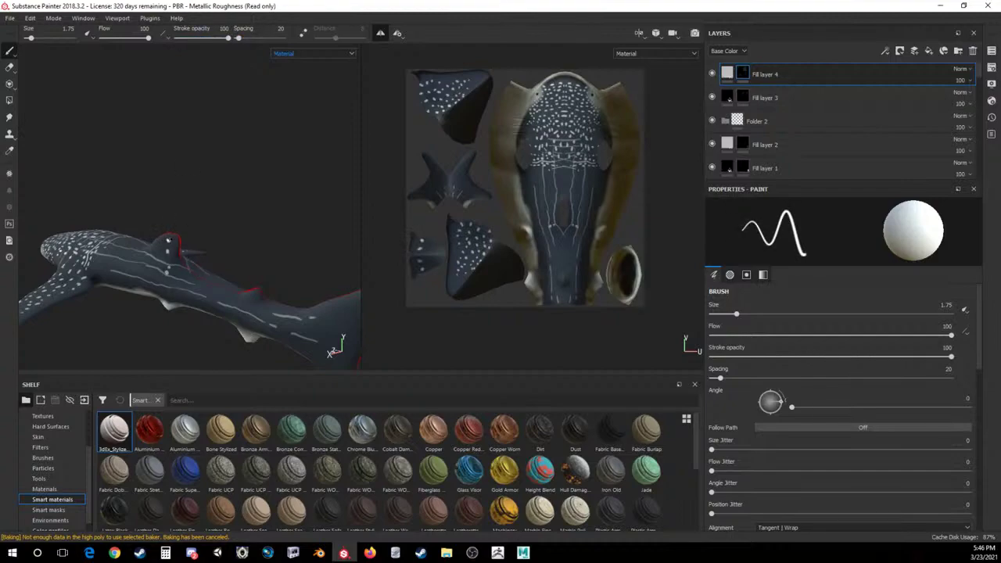
pyautogui.moveTo(160, 244); pyautogui.dragTo(162, 257)
pyautogui.click(173, 250)
# Fill the spaces between the flank lines with white dots and add short vertical bars and dots behind the dorsal fin.
pyautogui.click(140, 272)
pyautogui.click(152, 277)
pyautogui.click(138, 247)
pyautogui.click(108, 253)
pyautogui.click(94, 269)
pyautogui.click(117, 264)
pyautogui.click(127, 257)
pyautogui.click(136, 256)
pyautogui.click(127, 240)
pyautogui.click(127, 273)
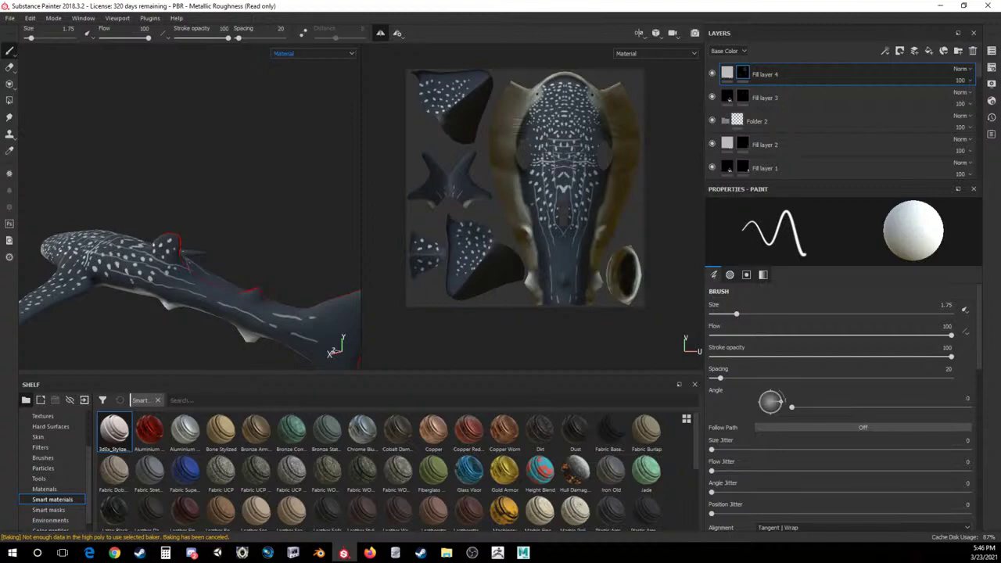
pyautogui.click(105, 280)
pyautogui.moveTo(221, 311)
pyautogui.mouseDown()
pyautogui.moveTo(223, 289)
pyautogui.moveTo(211, 287)
pyautogui.mouseUp()
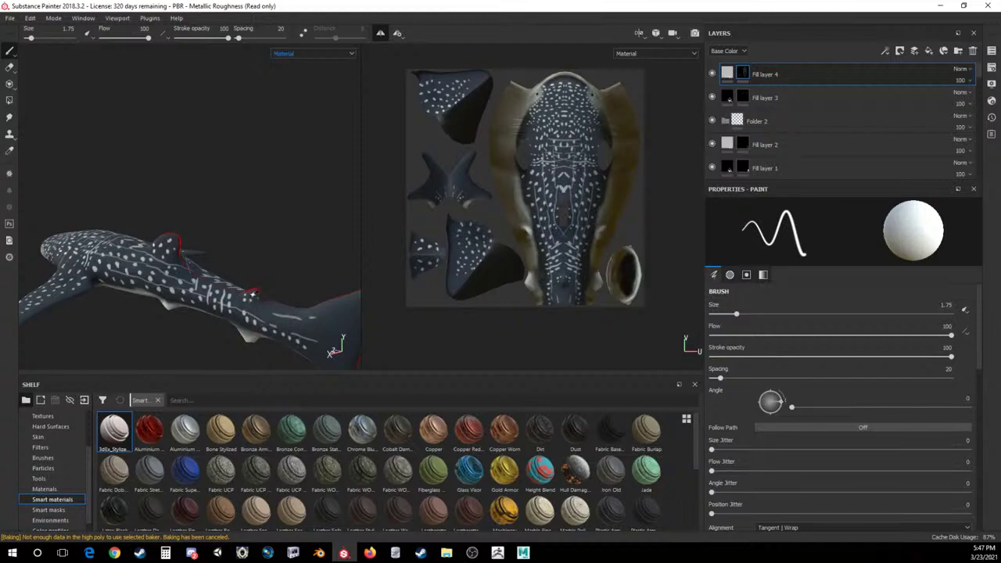
# Examine the painted spot pattern on the whole shark from the front, above and side.
pyautogui.scroll(-8, 252, 294)
pyautogui.keyDown('alt'); pyautogui.moveTo(155, 168); pyautogui.dragTo(311, 164); pyautogui.keyUp('alt')
pyautogui.scroll(2, 311, 165)
pyautogui.scroll(3, 138, 264)
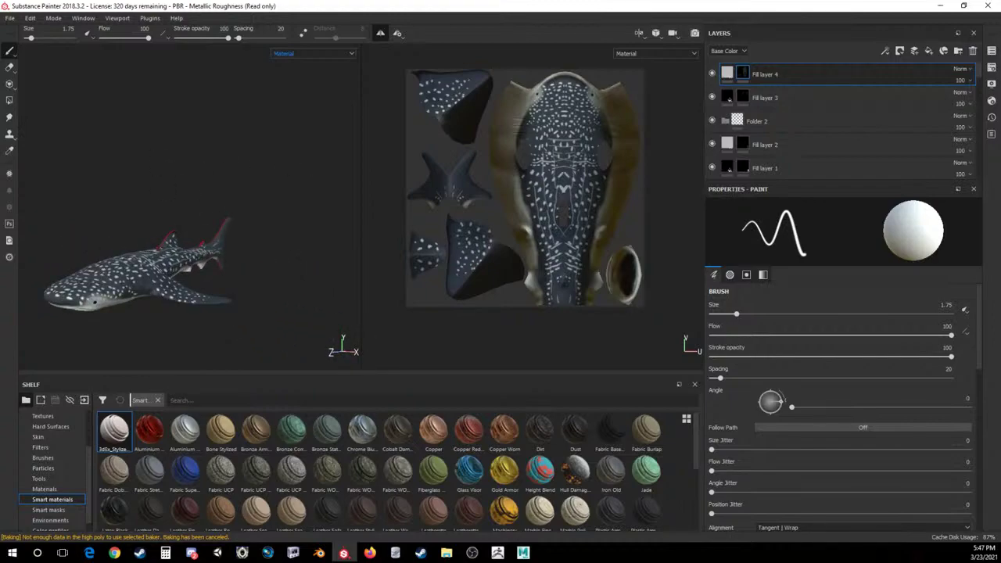
pyautogui.rightClick(142, 286)
pyautogui.keyDown('alt'); pyautogui.moveTo(150, 277); pyautogui.dragTo(166, 244); pyautogui.keyUp('alt')
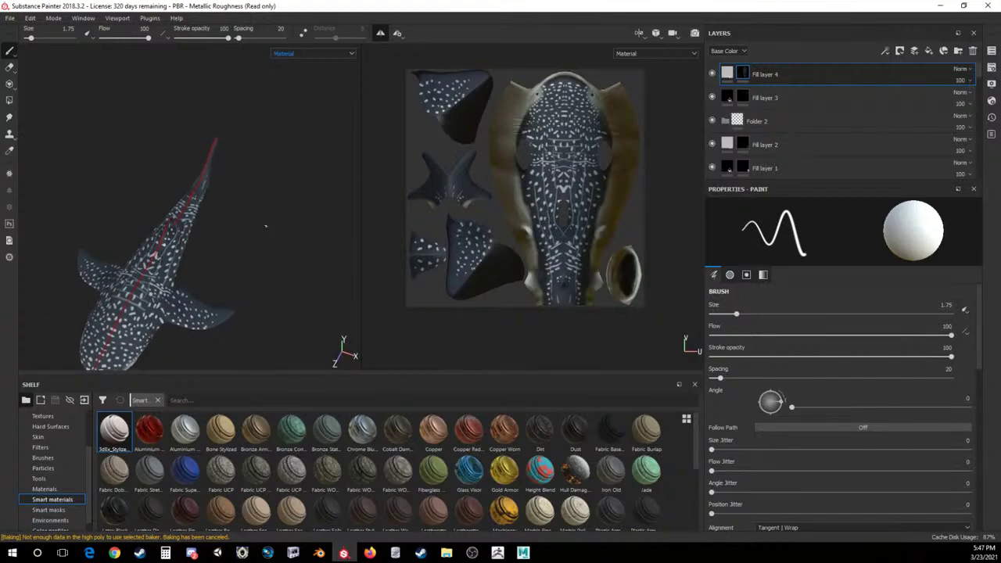
pyautogui.keyDown('alt'); pyautogui.moveTo(265, 229); pyautogui.dragTo(215, 164); pyautogui.keyUp('alt')
pyautogui.keyDown('alt'); pyautogui.moveTo(311, 167); pyautogui.dragTo(261, 215); pyautogui.keyUp('alt')
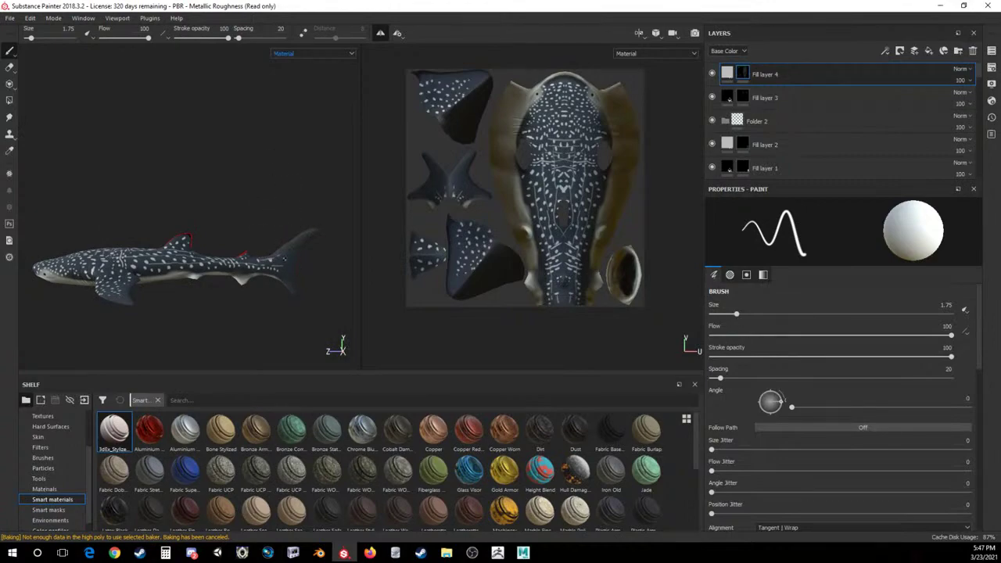
# Add a white dot on the tail fin and turn off symmetry painting.
pyautogui.click(284, 280)
pyautogui.keyDown('alt'); pyautogui.moveTo(276, 244); pyautogui.dragTo(287, 202); pyautogui.keyUp('alt')
pyautogui.click(381, 33)
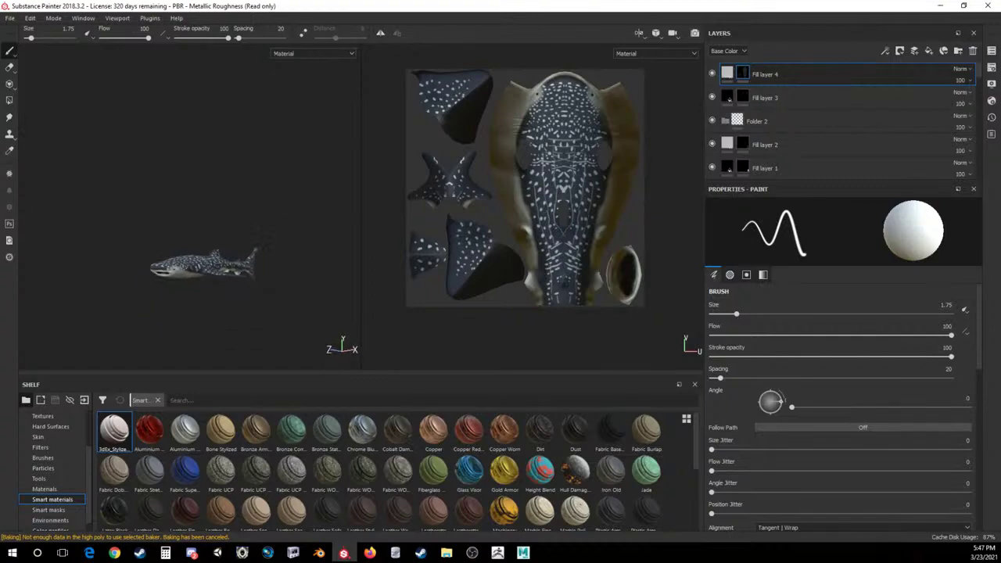
# Open the texture export settings and browse to drive D: for the output folder.
pyautogui.click(10, 18)
pyautogui.click(68, 201)
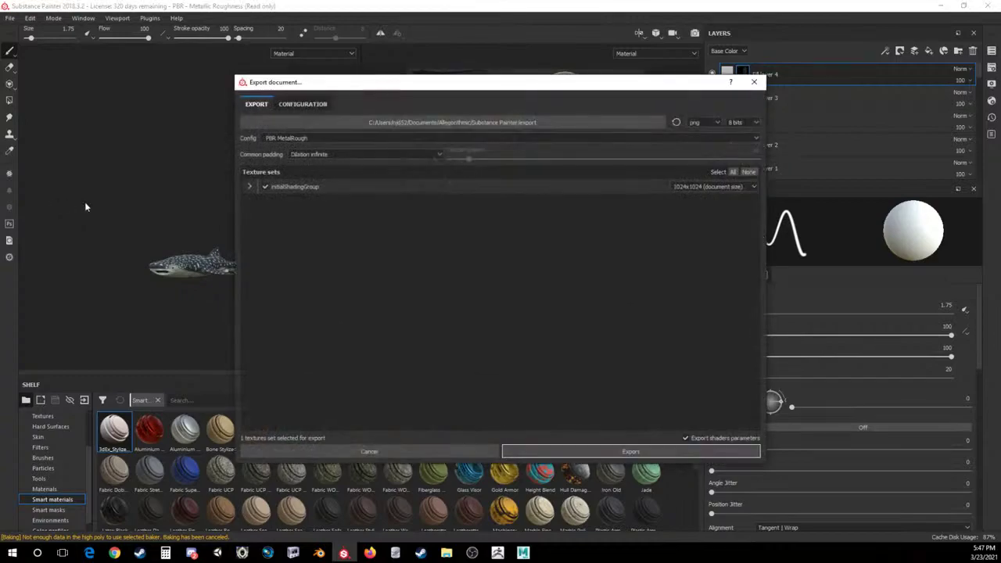
pyautogui.click(417, 124)
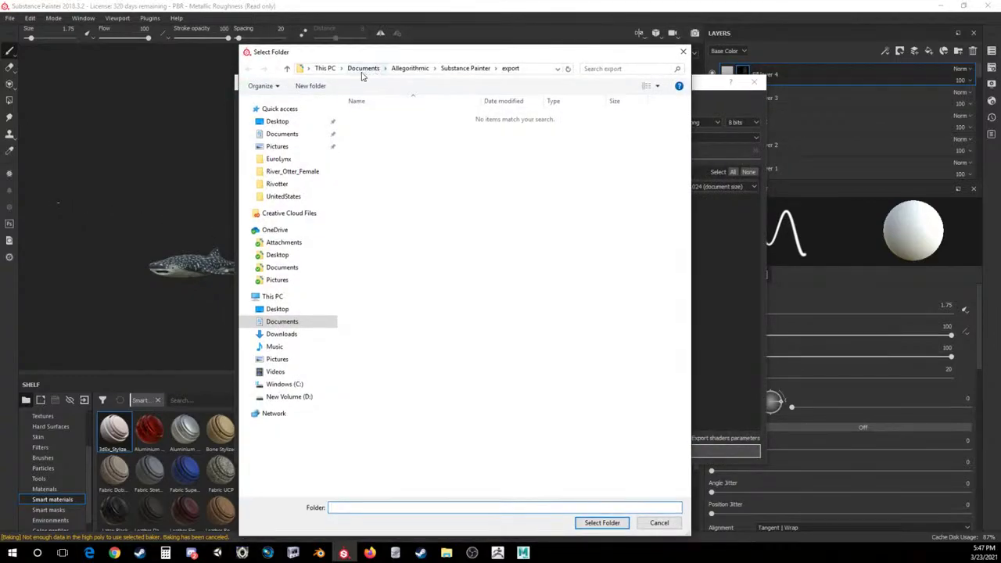
pyautogui.click(289, 399)
pyautogui.click(364, 507)
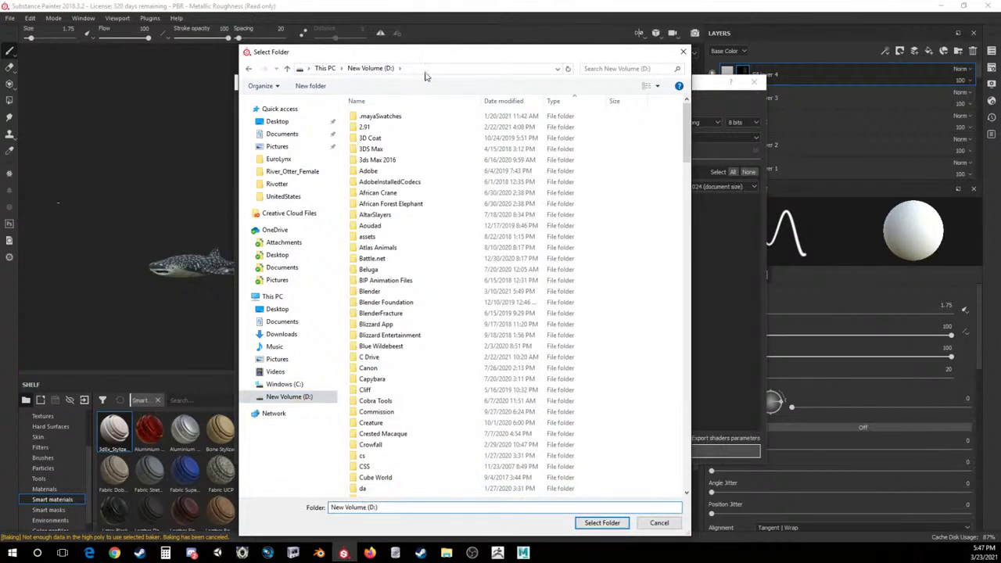
# Export the texture set as PNG files into a new folder named Whale Shark.
pyautogui.click(310, 86)
pyautogui.write('Whale Shark')
pyautogui.press('Return')
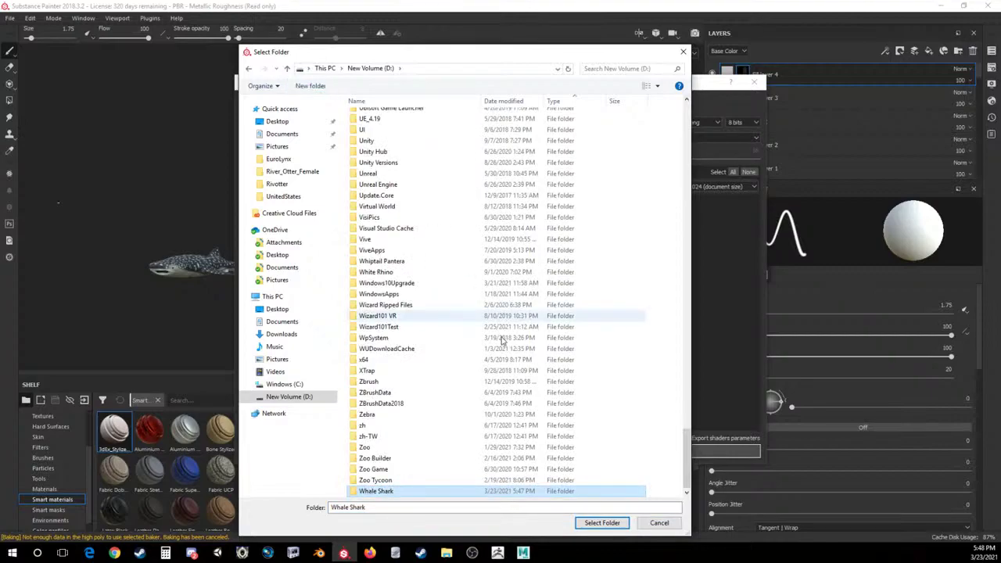
pyautogui.click(602, 522)
pyautogui.click(658, 448)
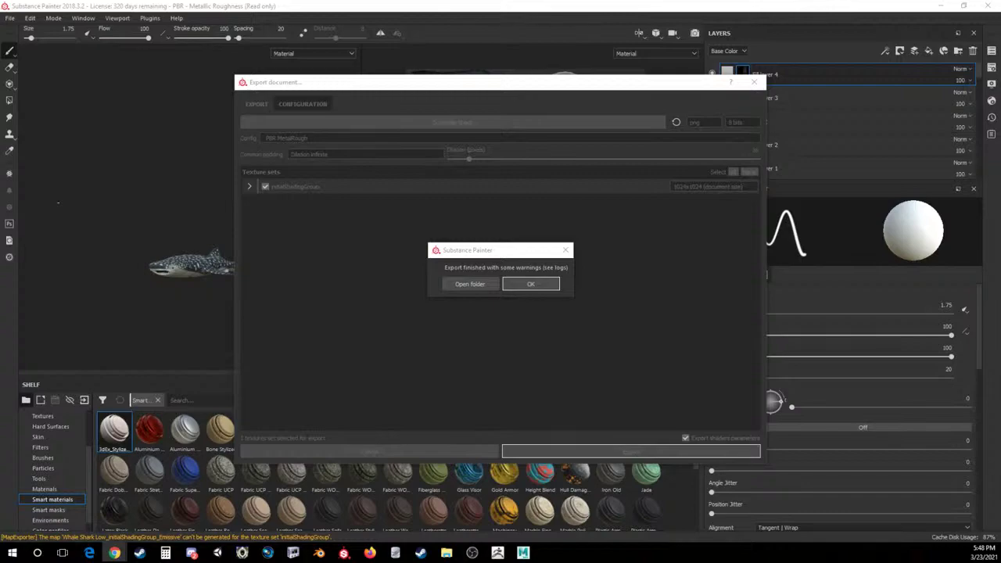
pyautogui.click(532, 284)
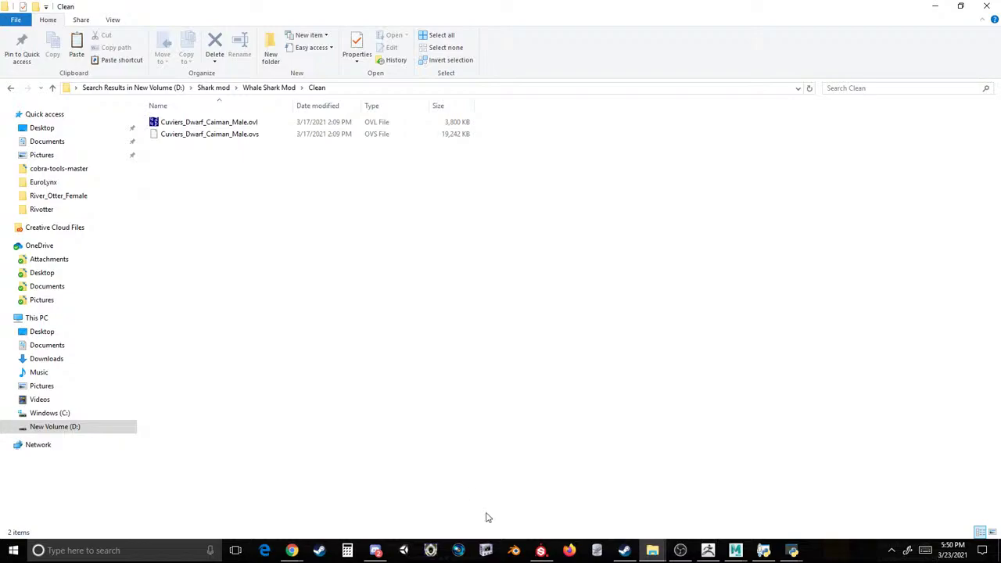
# Switch to Blender and delete the default cube from the new scene.
pyautogui.click(516, 551)
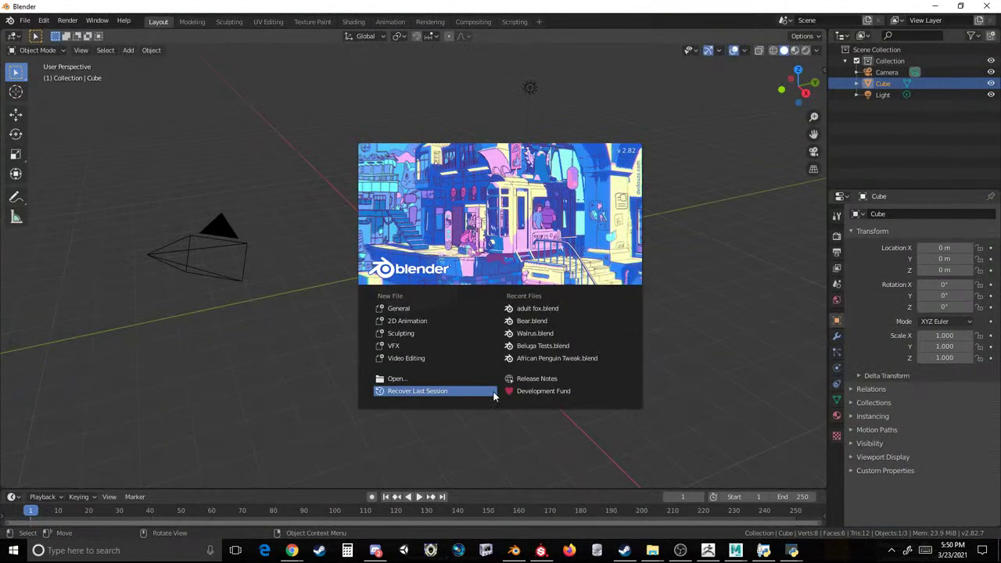
pyautogui.click(317, 253)
pyautogui.press('Delete')
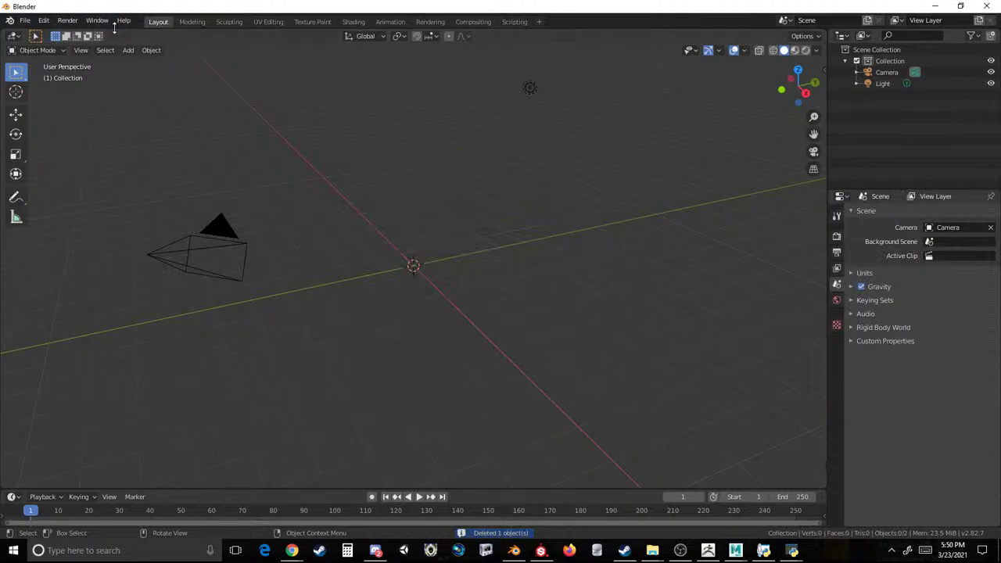
# Import the Cobra model cuviers_dwarf_caiman_male.mdl2 from D:\Shark mod\Whale Shark Mod.
pyautogui.click(25, 21)
pyautogui.moveTo(92, 173)
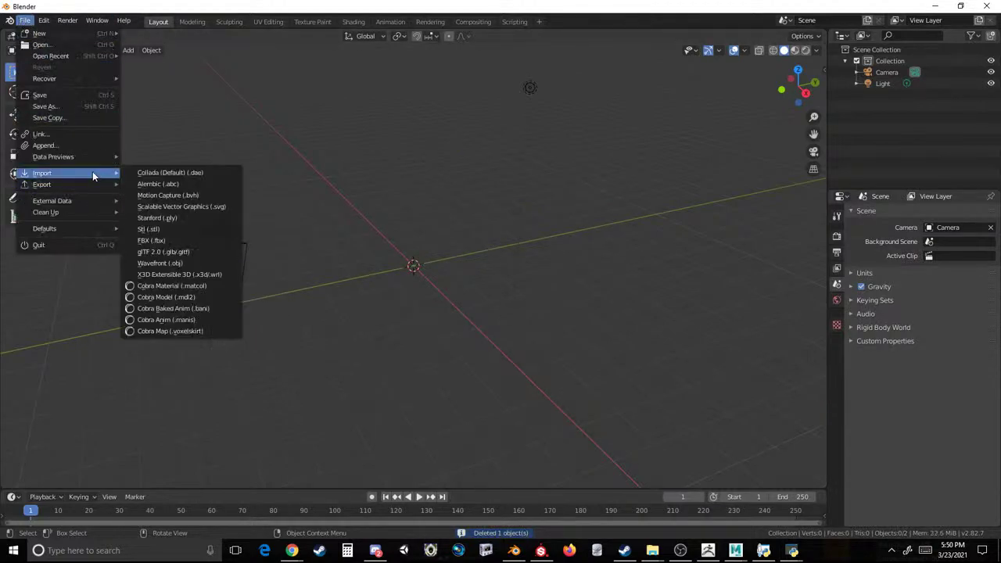
pyautogui.click(195, 297)
pyautogui.click(383, 278)
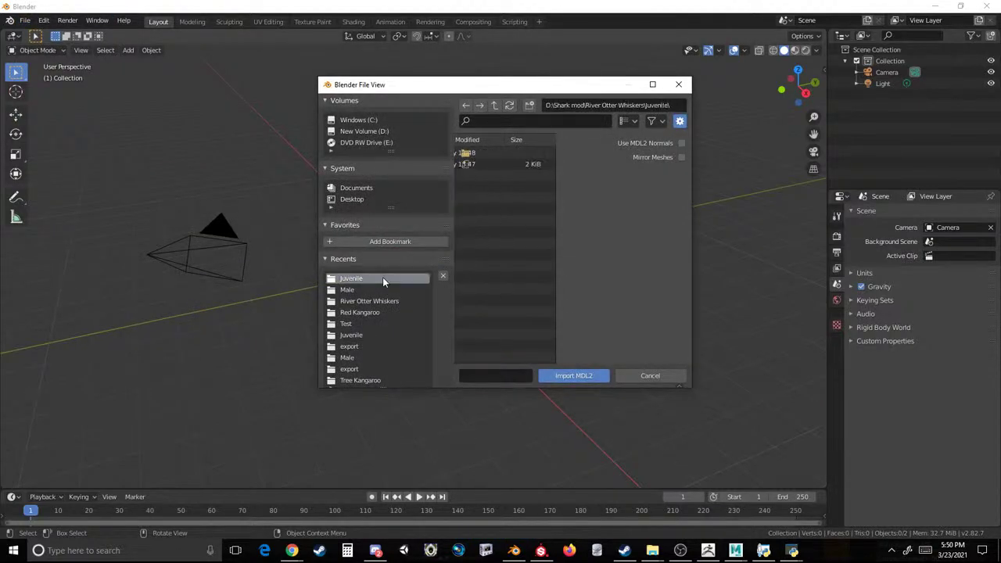
pyautogui.click(653, 84)
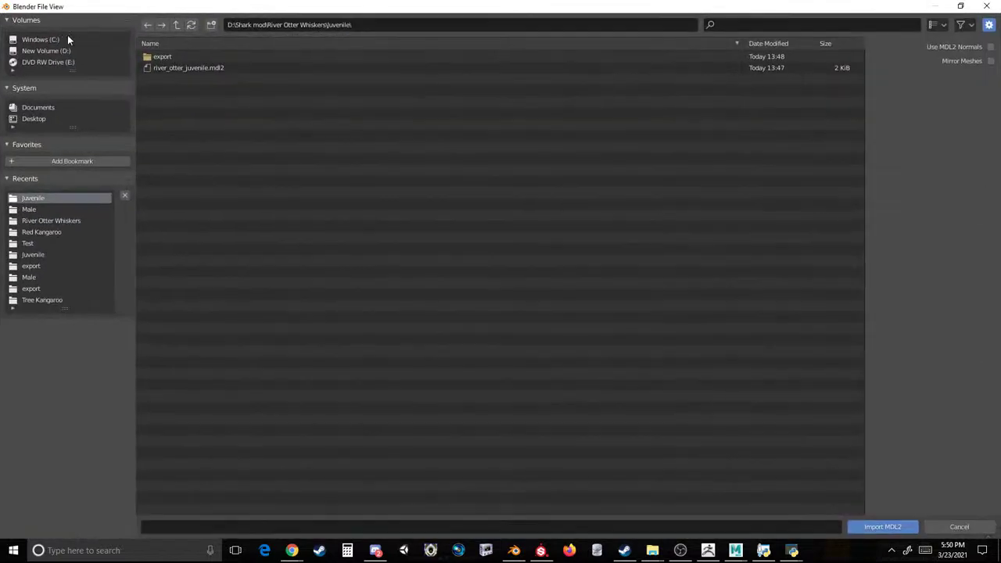
pyautogui.click(178, 25)
pyautogui.click(178, 25)
pyautogui.doubleClick(239, 385)
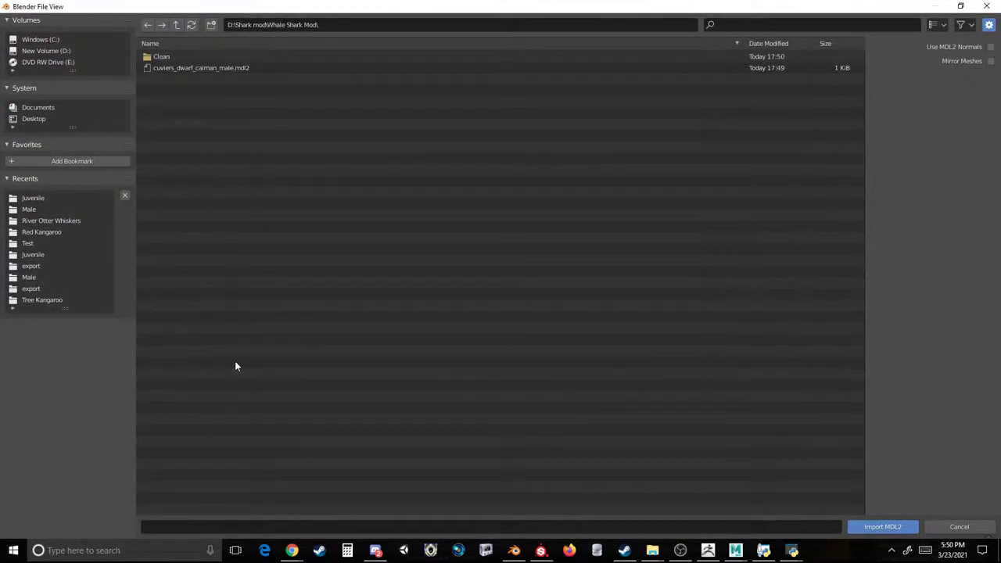
pyautogui.click(186, 69)
pyautogui.doubleClick(186, 68)
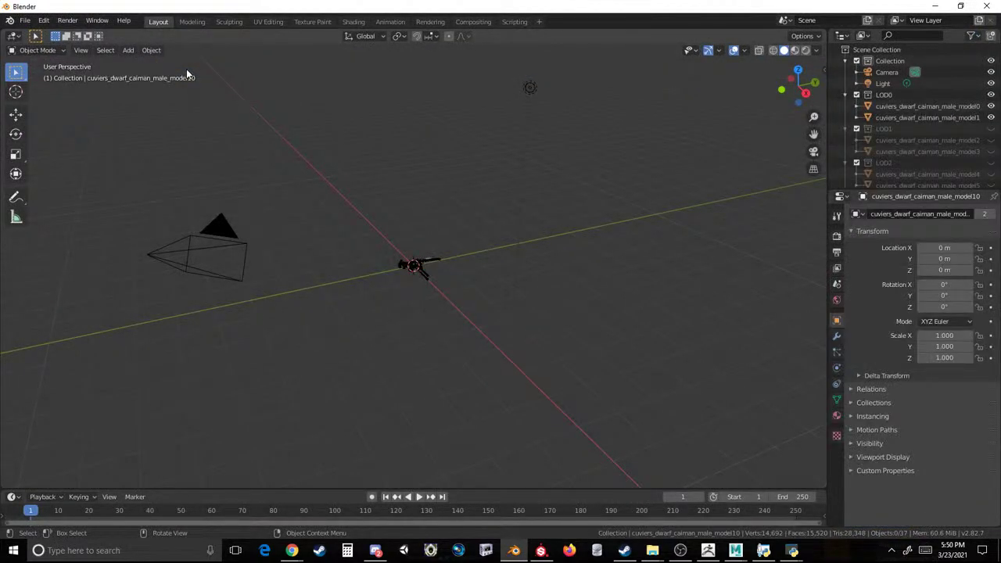
pyautogui.scroll(12, 757, 223)
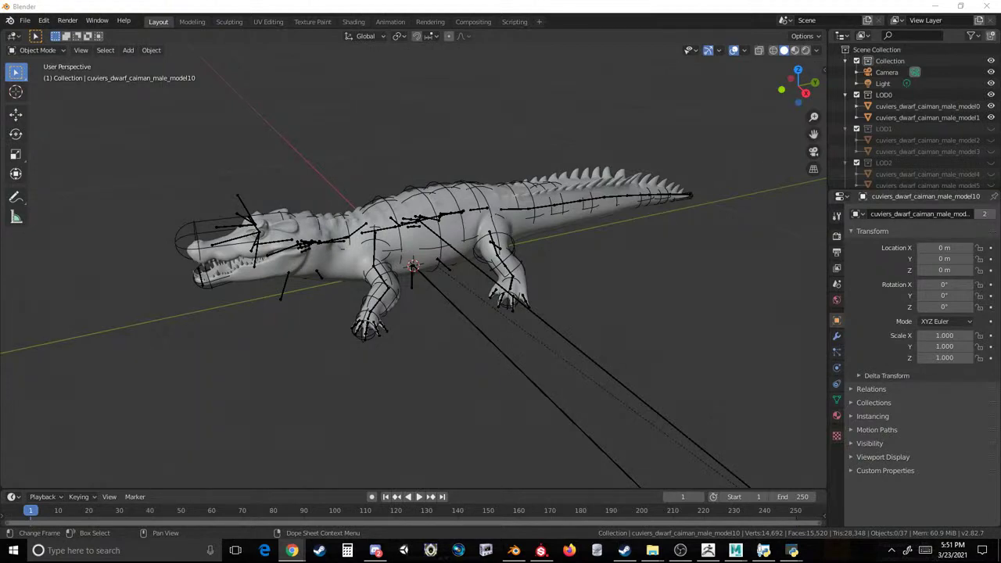
# Start a Wavefront OBJ import and go to the root folder of drive D:.
pyautogui.moveTo(180, 206); pyautogui.dragTo(129, 140, button='middle')
pyautogui.click(26, 20)
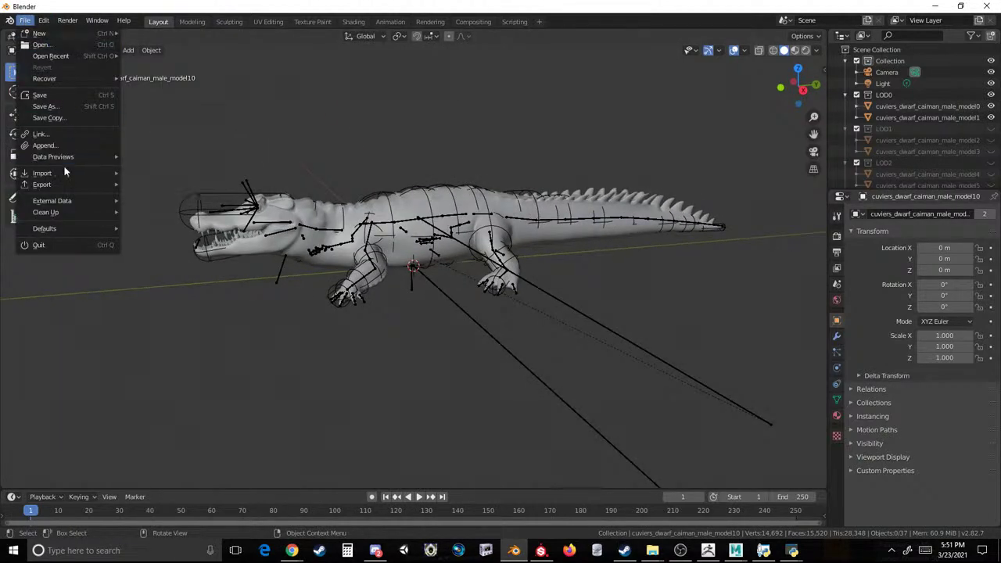
pyautogui.moveTo(62, 173)
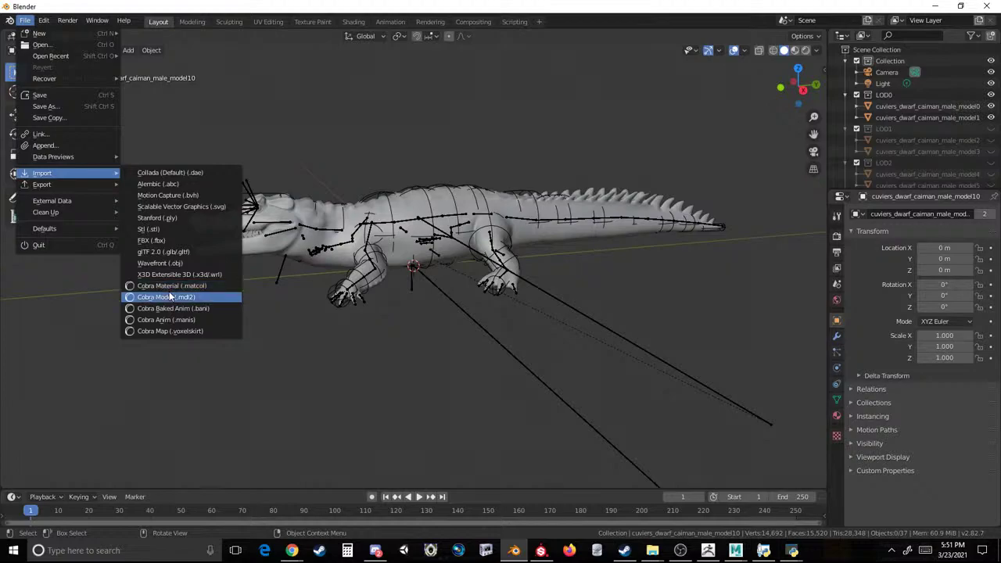
pyautogui.click(171, 262)
pyautogui.click(366, 278)
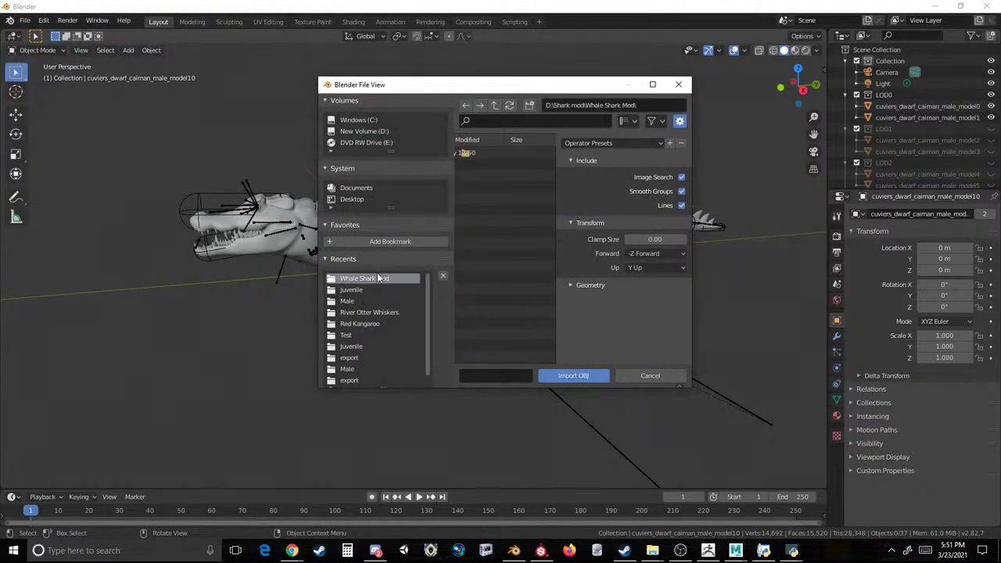
pyautogui.click(652, 84)
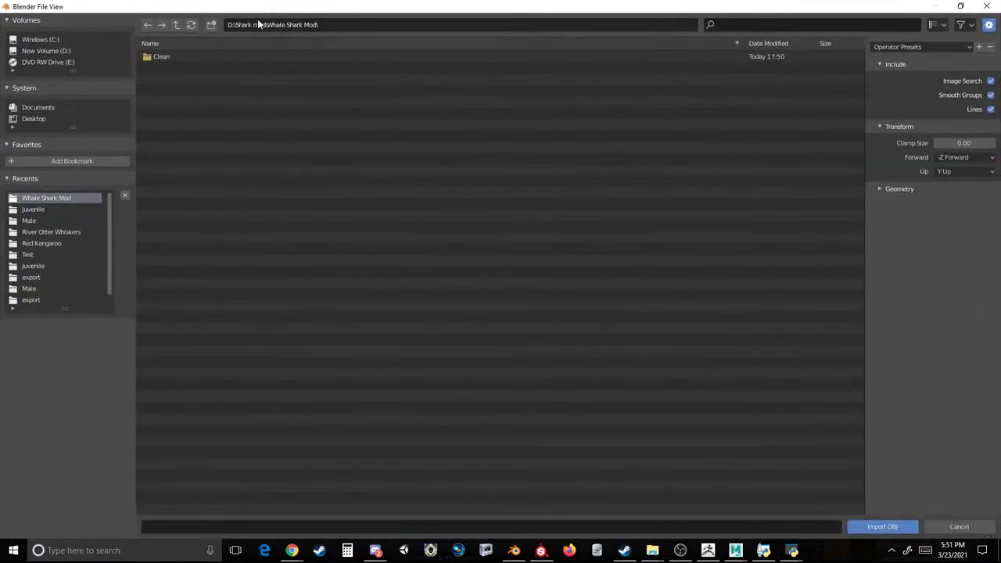
pyautogui.click(175, 26)
pyautogui.click(175, 26)
# Look through the folders on drive D: for the whale shark model.
pyautogui.scroll(-15, 262, 396)
pyautogui.scroll(-4, 262, 396)
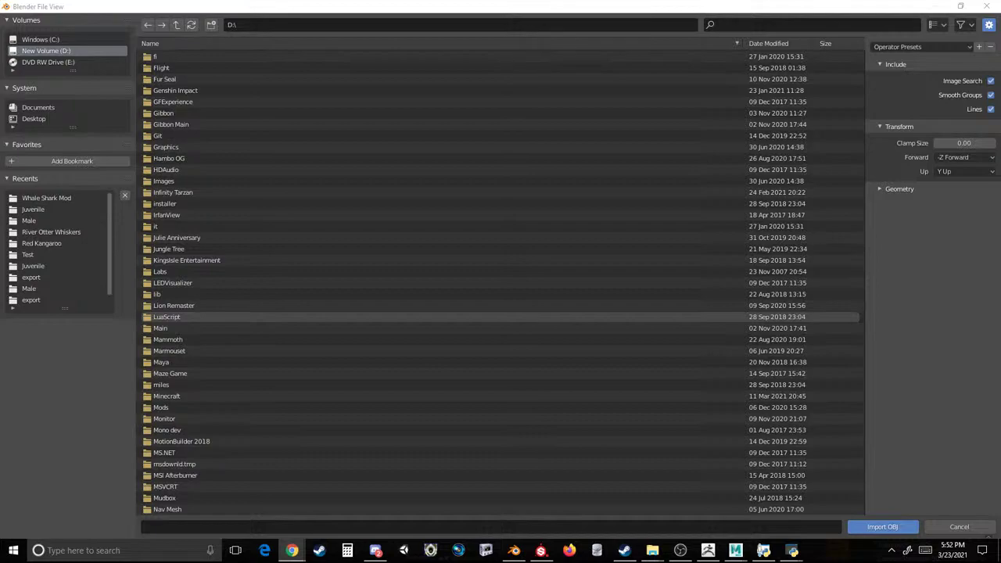
pyautogui.scroll(-12, 165, 235)
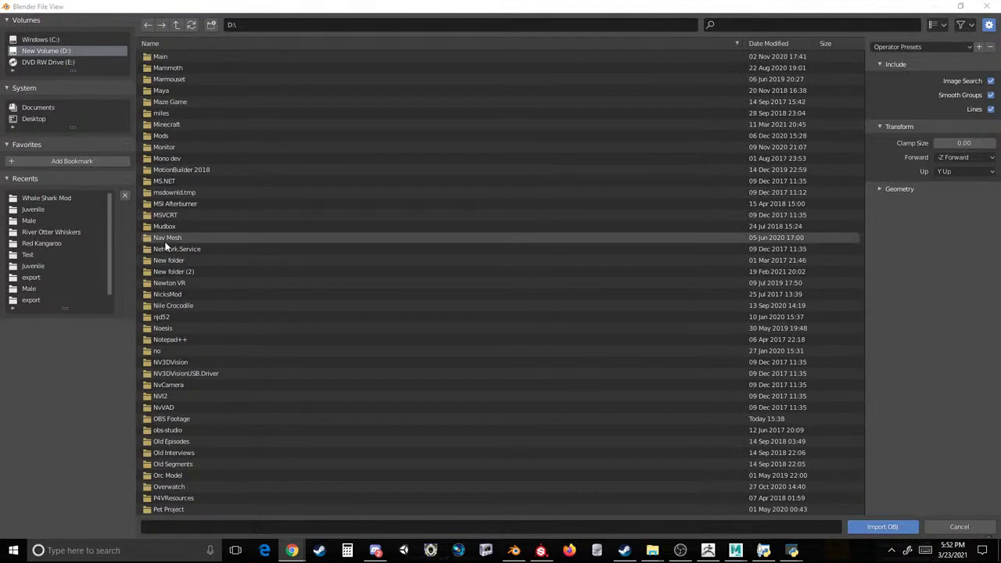
pyautogui.scroll(-10, 165, 243)
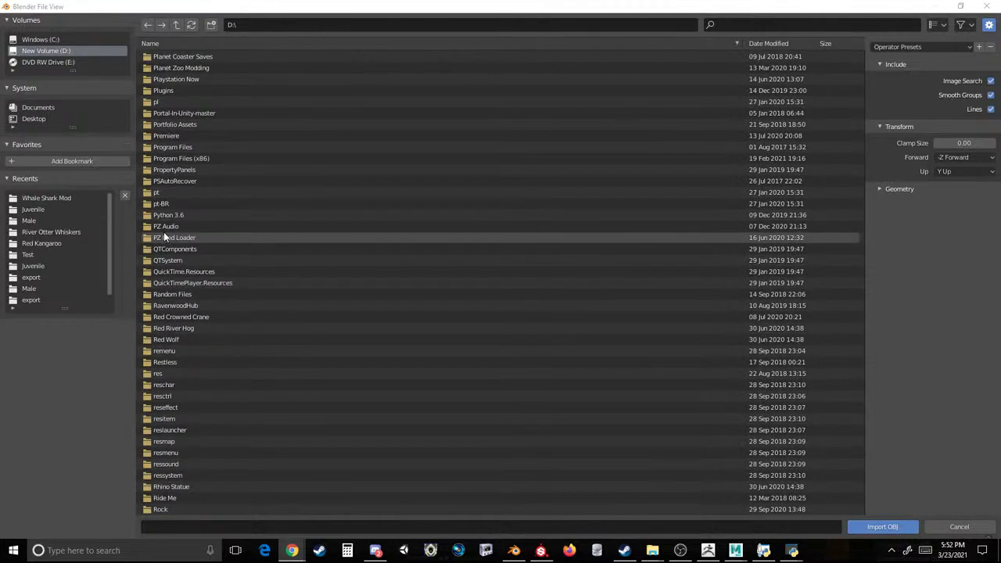
pyautogui.scroll(-12, 164, 232)
pyautogui.scroll(-3, 161, 238)
pyautogui.scroll(-6, 177, 263)
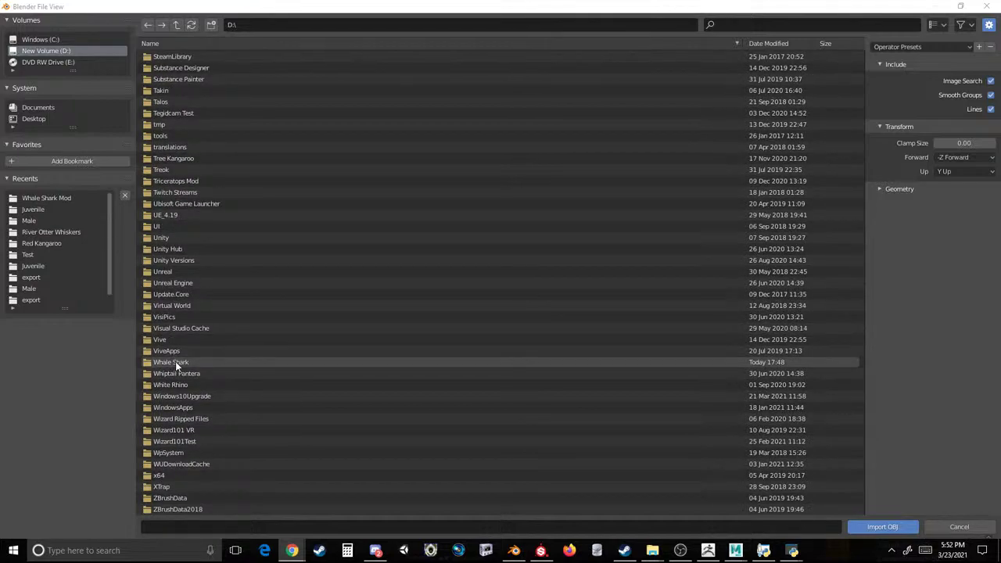
pyautogui.scroll(-4, 175, 361)
pyautogui.click(287, 527)
pyautogui.write('shark')
pyautogui.press('BackSpace')
pyautogui.press('BackSpace')
pyautogui.press('BackSpace')
pyautogui.press('BackSpace')
pyautogui.press('BackSpace')
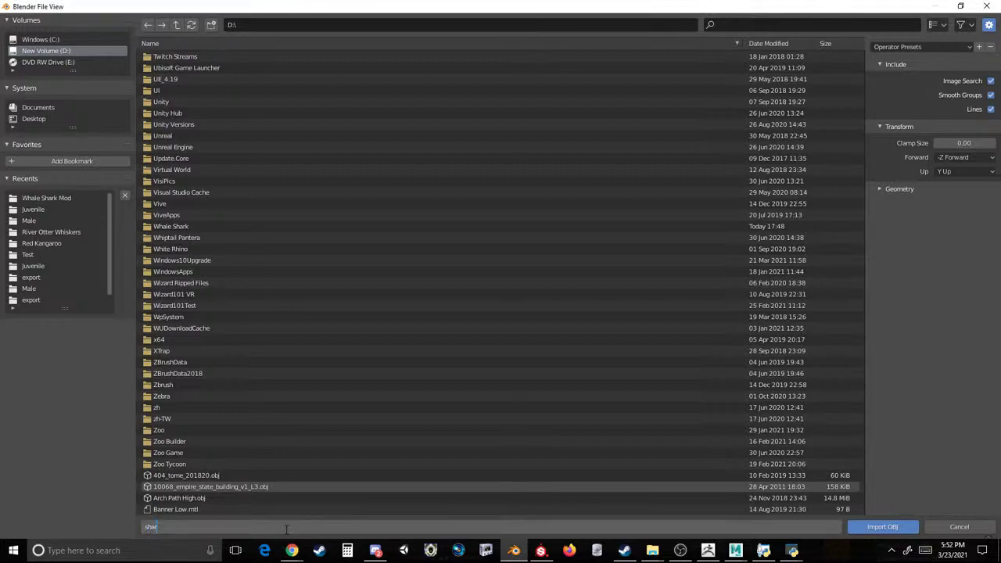
# Find Whale Shark Low.obj among the files on drive D: and import it.
pyautogui.click(865, 224)
pyautogui.moveTo(861, 248); pyautogui.dragTo(890, 438)
pyautogui.scroll(-5, 467, 423)
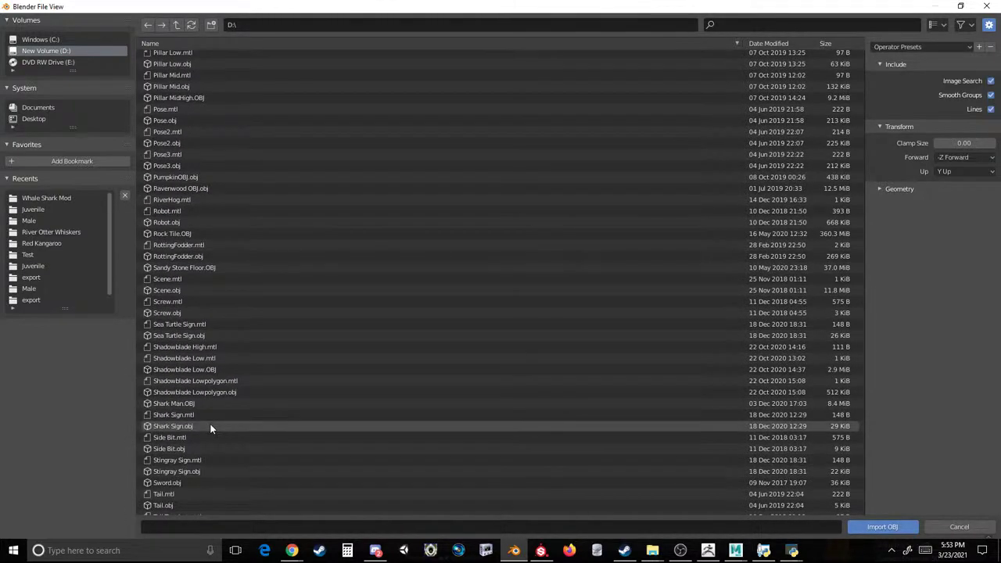
pyautogui.scroll(5, 211, 426)
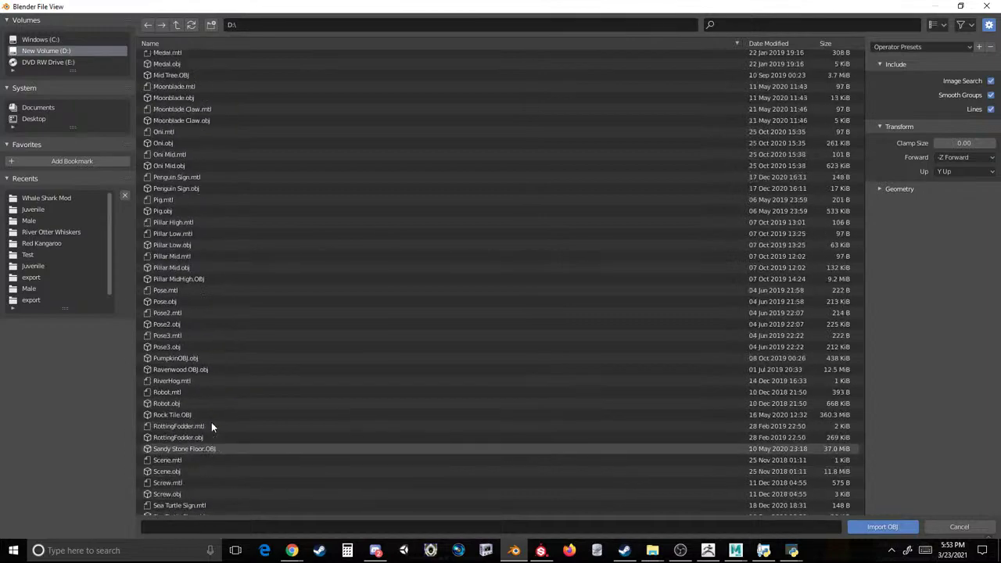
pyautogui.scroll(-15, 212, 427)
pyautogui.scroll(-3, 212, 424)
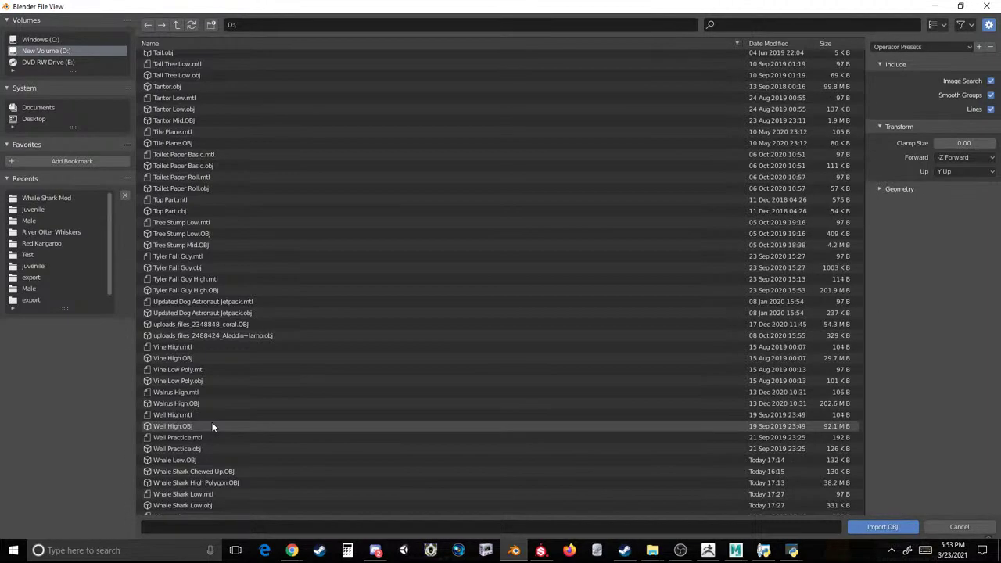
pyautogui.scroll(-1, 200, 482)
pyautogui.doubleClick(198, 481)
# Scale the whale shark to about 0.65 to match the caiman's length.
pyautogui.scroll(-3, 350, 292)
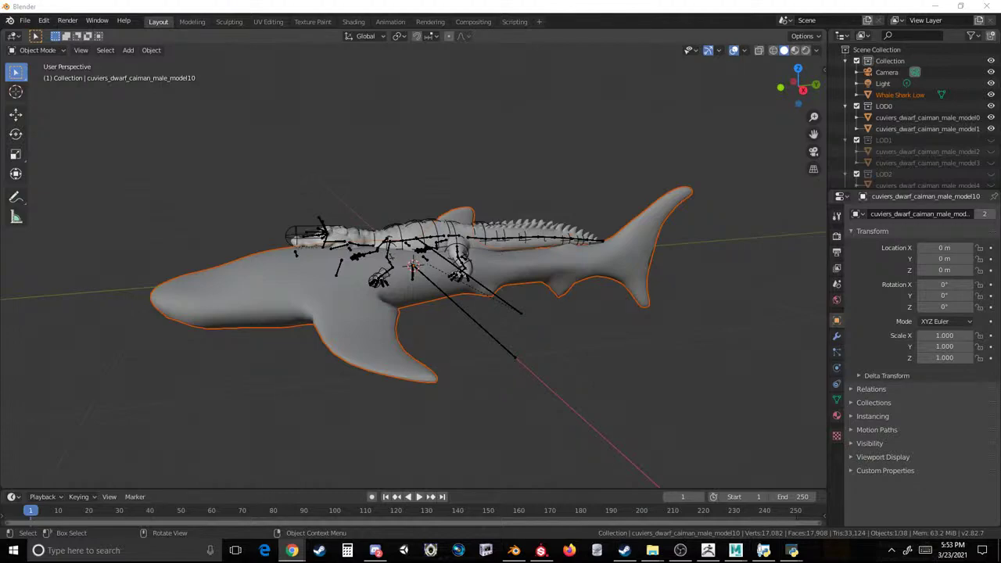
pyautogui.press('s')
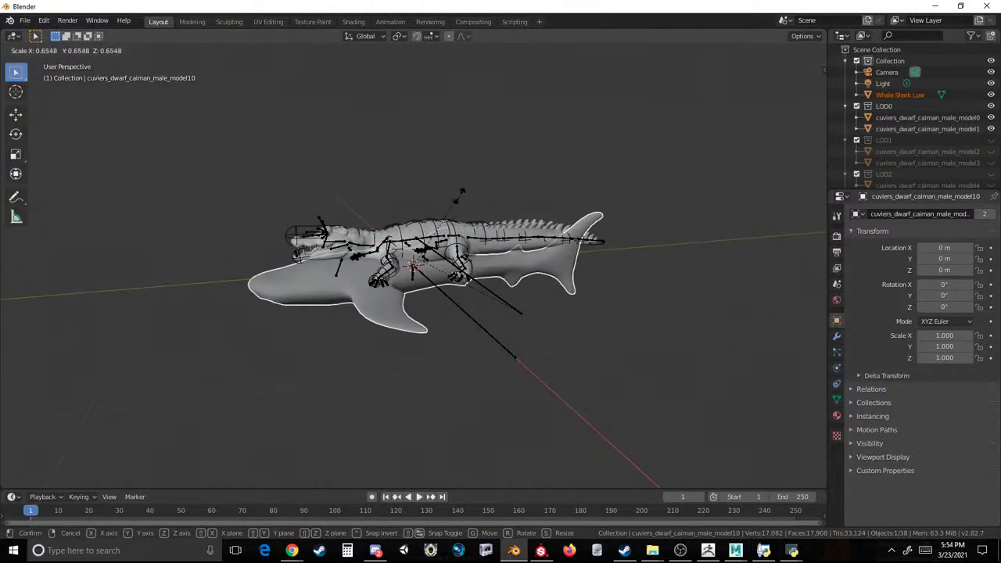
pyautogui.click(463, 197)
# Open the whale shark mesh for vertex editing in the Modeling workspace.
pyautogui.scroll(2, 500, 227)
pyautogui.keyDown('shift'); pyautogui.moveTo(512, 249); pyautogui.dragTo(443, 350, button='middle'); pyautogui.keyUp('shift')
pyautogui.moveTo(443, 349); pyautogui.dragTo(396, 327, button='middle')
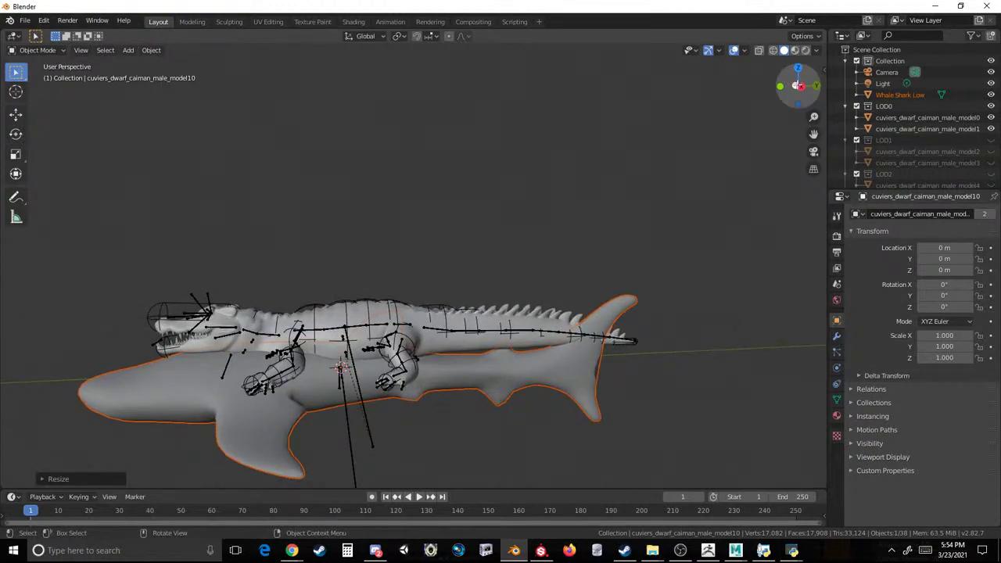
pyautogui.click(800, 86)
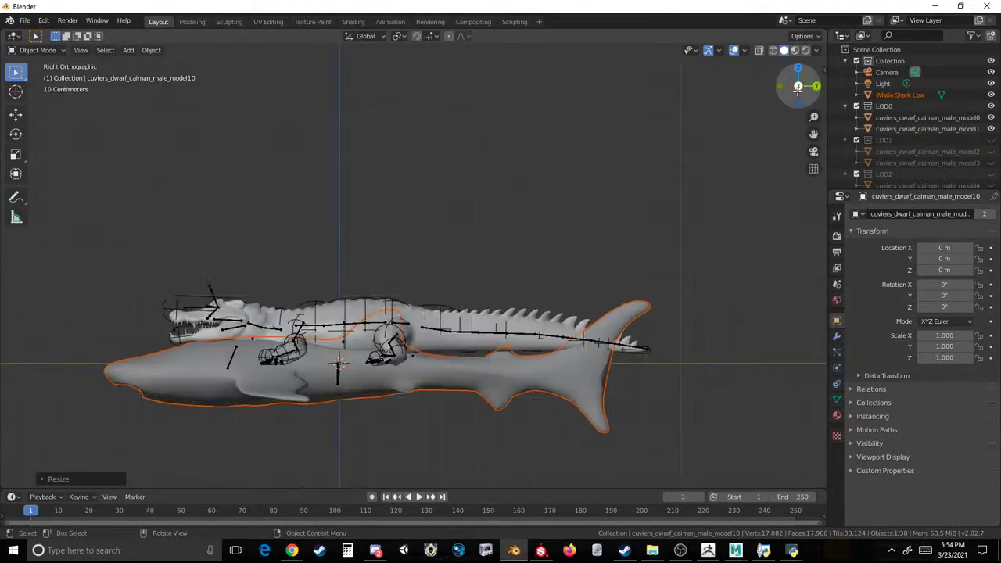
pyautogui.click(192, 23)
pyautogui.click(483, 221)
pyautogui.scroll(8, 483, 221)
pyautogui.moveTo(669, 170); pyautogui.dragTo(155, 407)
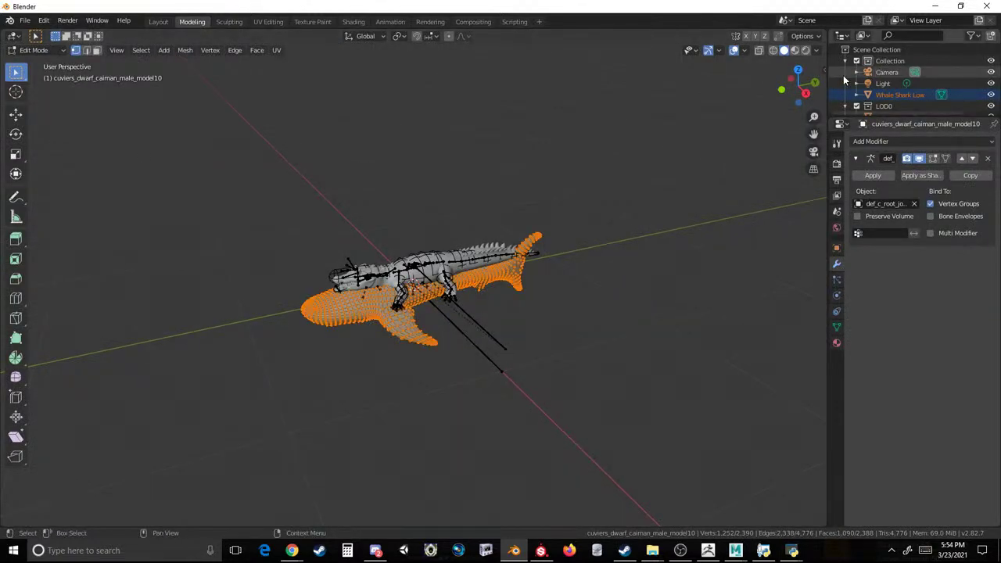
# Turn on X-ray in the right orthographic view and select all of the whale shark's vertices.
pyautogui.click(806, 93)
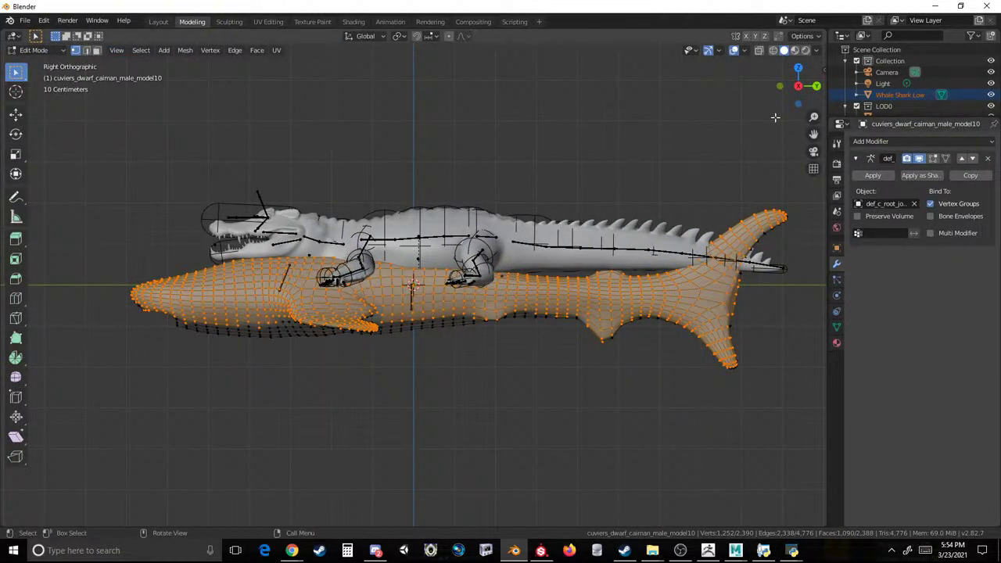
pyautogui.click(759, 50)
pyautogui.click(788, 168)
pyautogui.moveTo(797, 157); pyautogui.dragTo(50, 422)
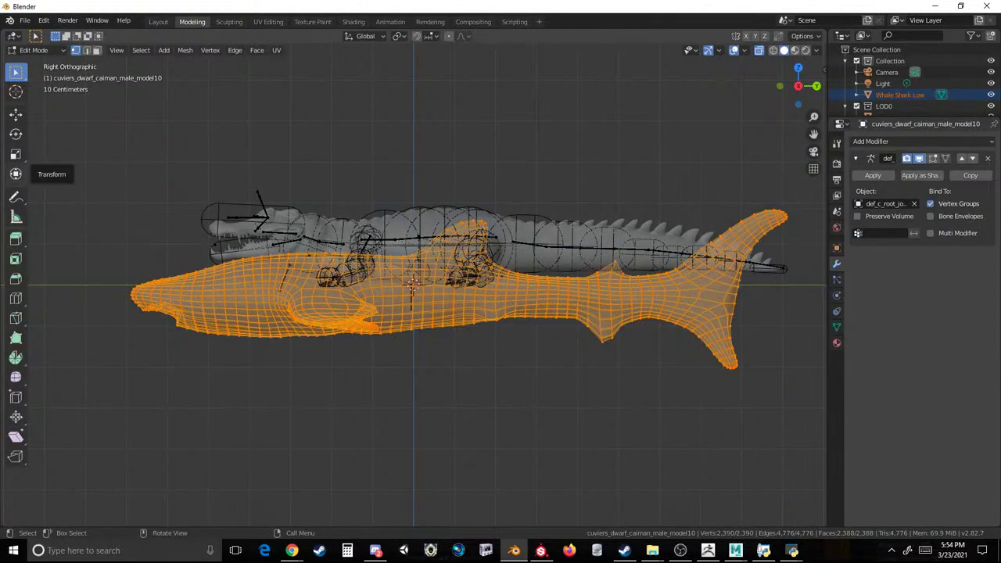
# Move the whole shark mesh up over the caiman's body and skeleton and check the alignment from several sides.
pyautogui.click(16, 114)
pyautogui.moveTo(420, 297); pyautogui.dragTo(401, 248)
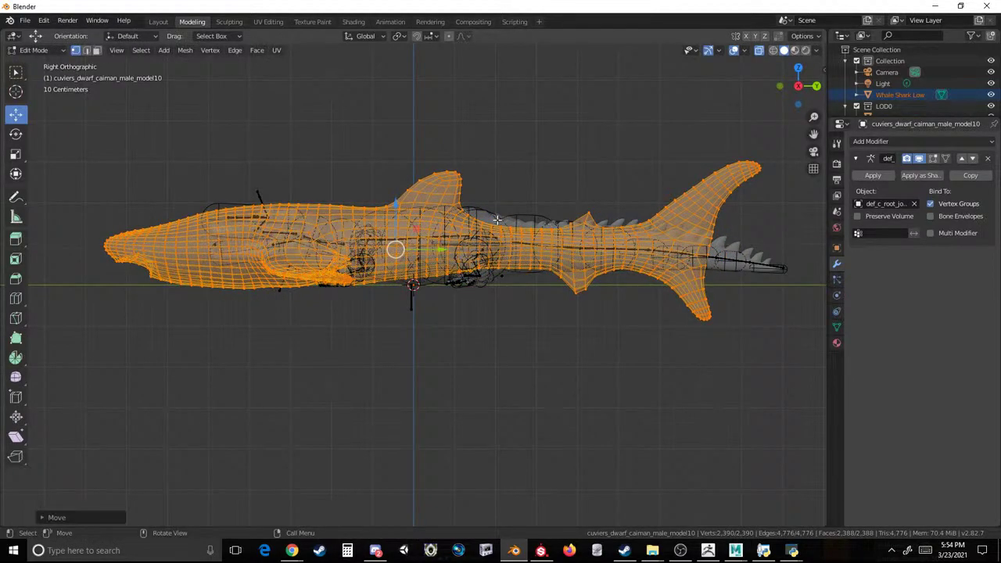
pyautogui.moveTo(396, 249); pyautogui.dragTo(416, 257)
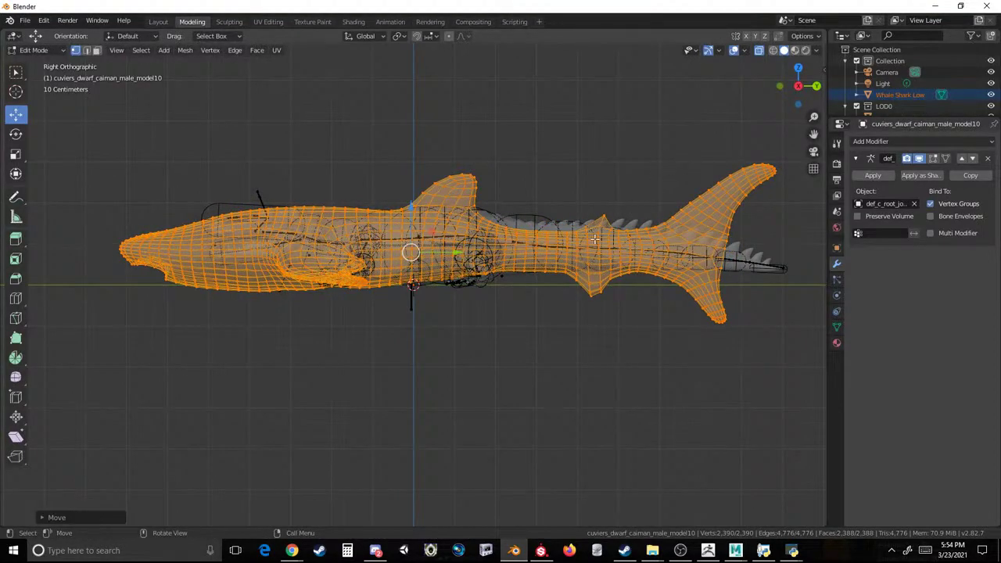
pyautogui.moveTo(362, 236); pyautogui.dragTo(480, 302, button='middle')
pyautogui.scroll(-3, 480, 302)
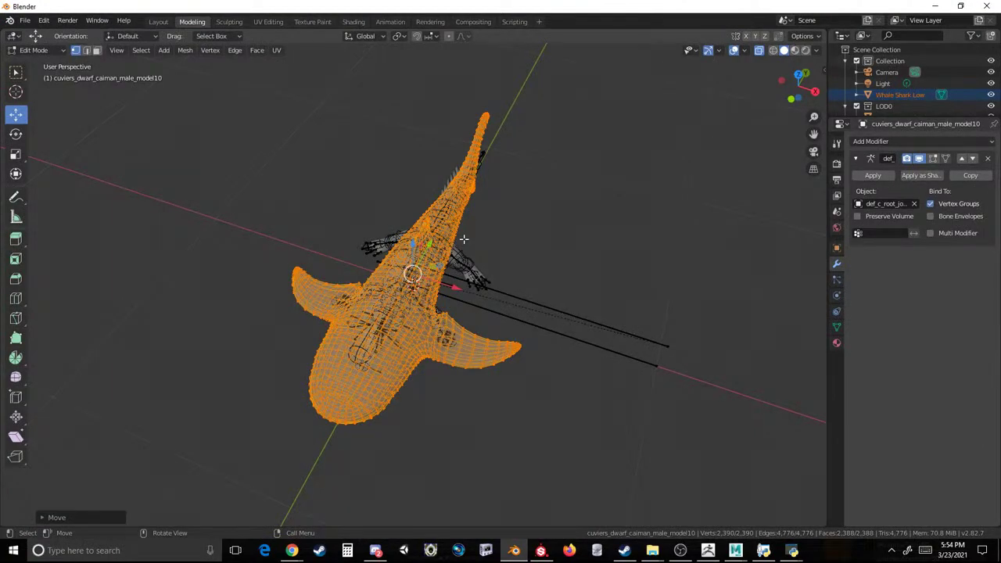
pyautogui.moveTo(543, 232); pyautogui.dragTo(595, 176, button='middle')
pyautogui.click(816, 91)
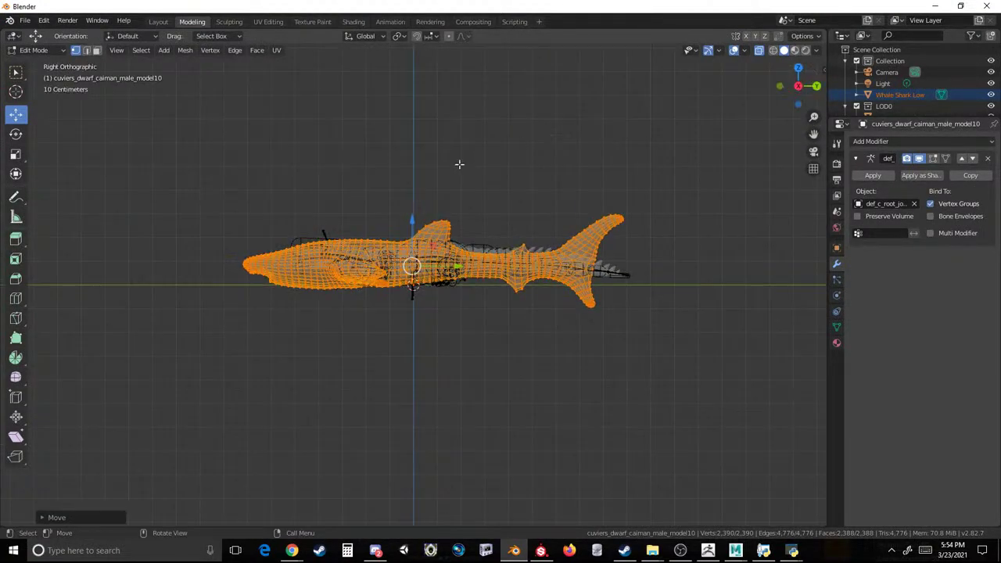
# Move the whole whale shark mesh straight up until it clears the caiman, deselect it and return to Object Mode.
pyautogui.moveTo(413, 219); pyautogui.dragTo(413, 120)
pyautogui.click(596, 172)
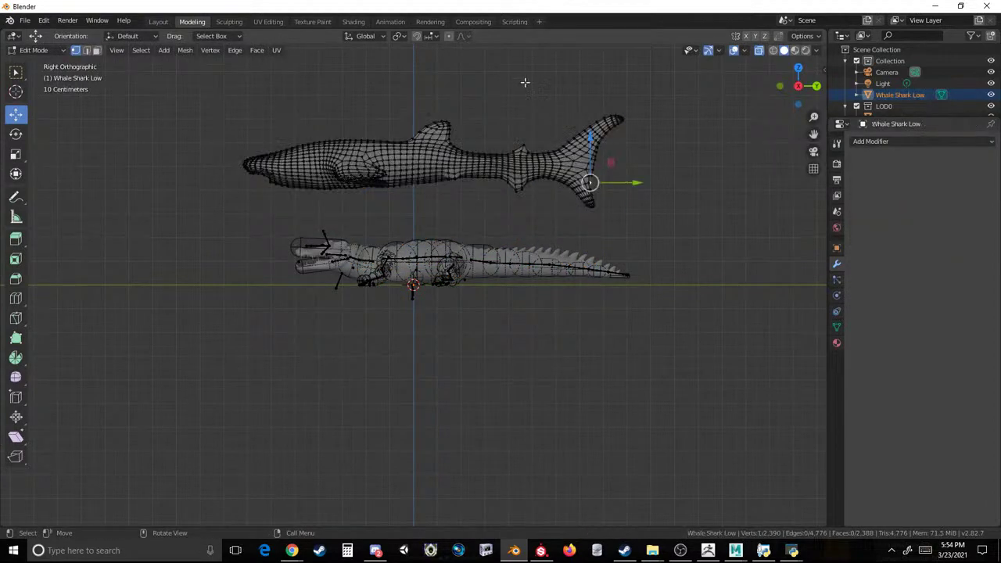
pyautogui.click(622, 118)
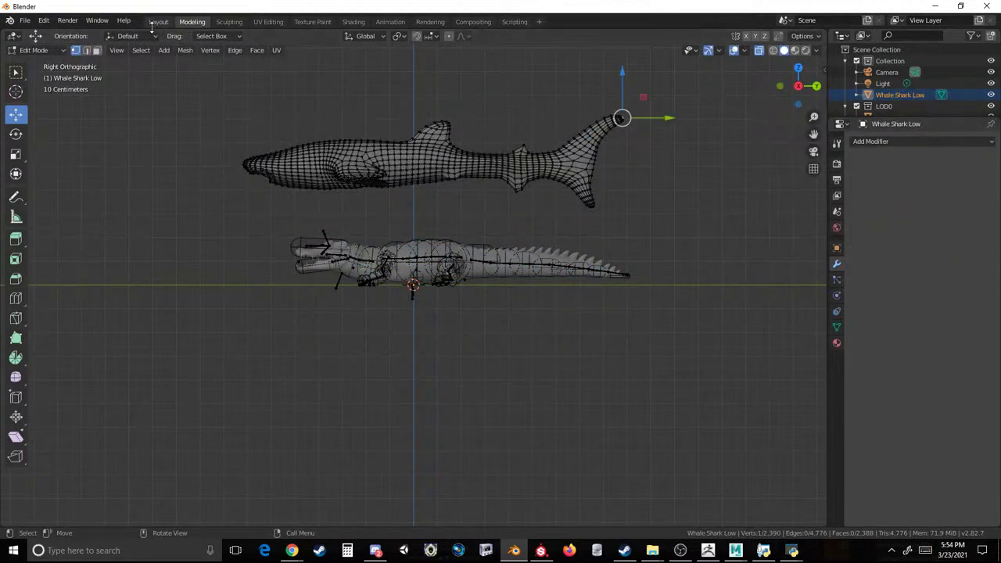
pyautogui.click(34, 50)
pyautogui.click(35, 68)
pyautogui.click(396, 130)
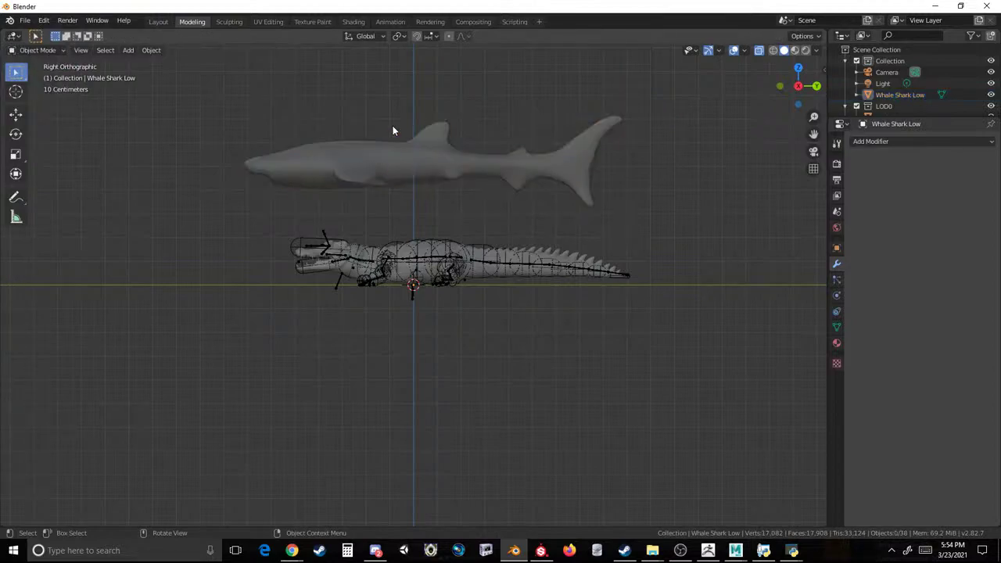
# Enlarge the object list and examine the UV maps of the cuviers_dwarf_caiman_male_model0 mesh.
pyautogui.click(409, 148)
pyautogui.click(413, 269)
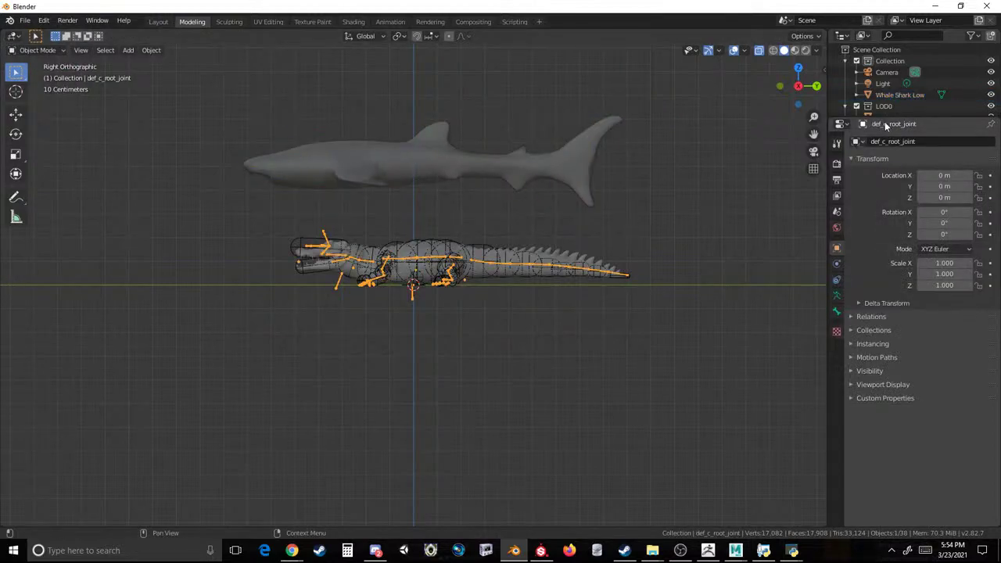
pyautogui.moveTo(885, 122); pyautogui.dragTo(887, 261)
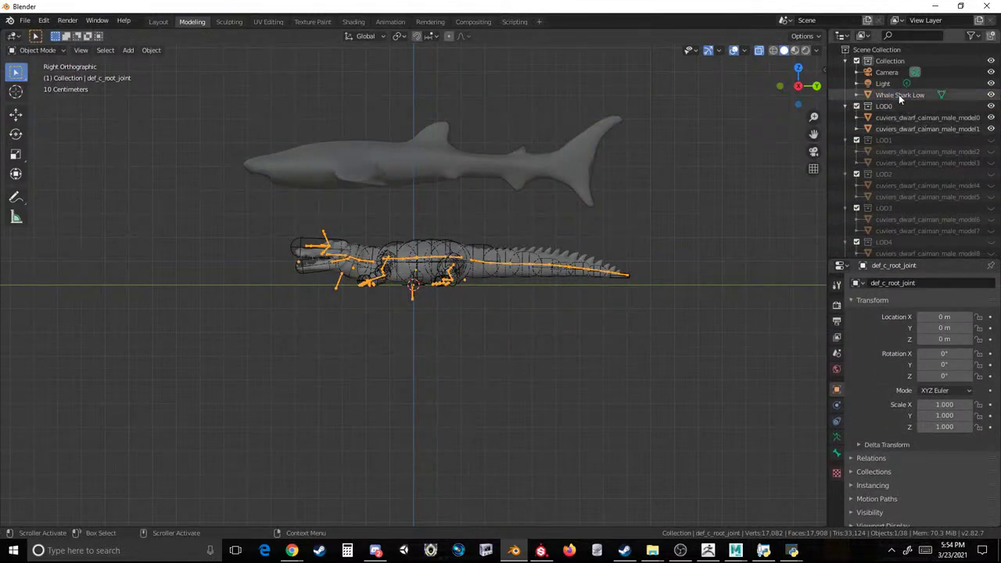
pyautogui.click(899, 95)
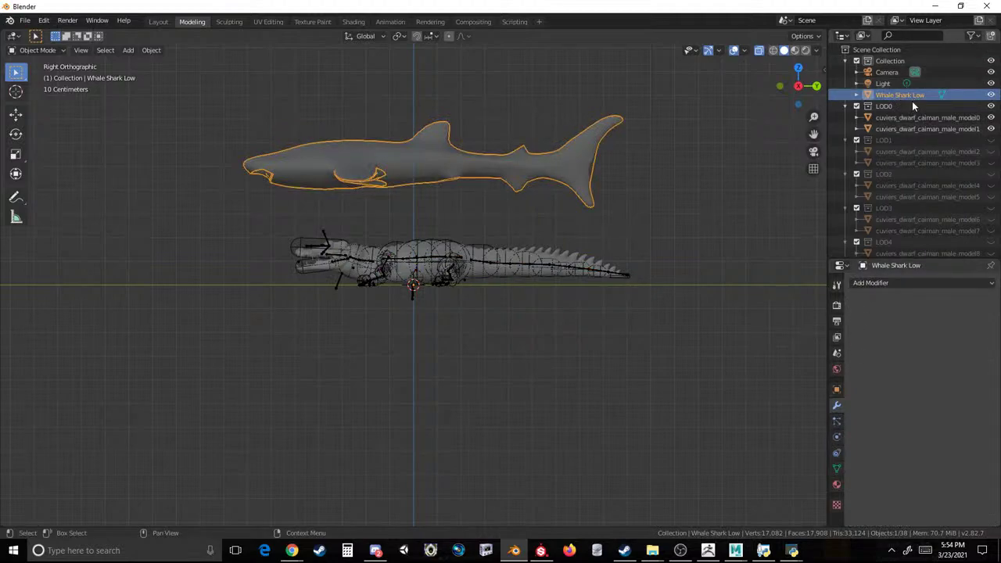
pyautogui.click(911, 115)
pyautogui.click(834, 469)
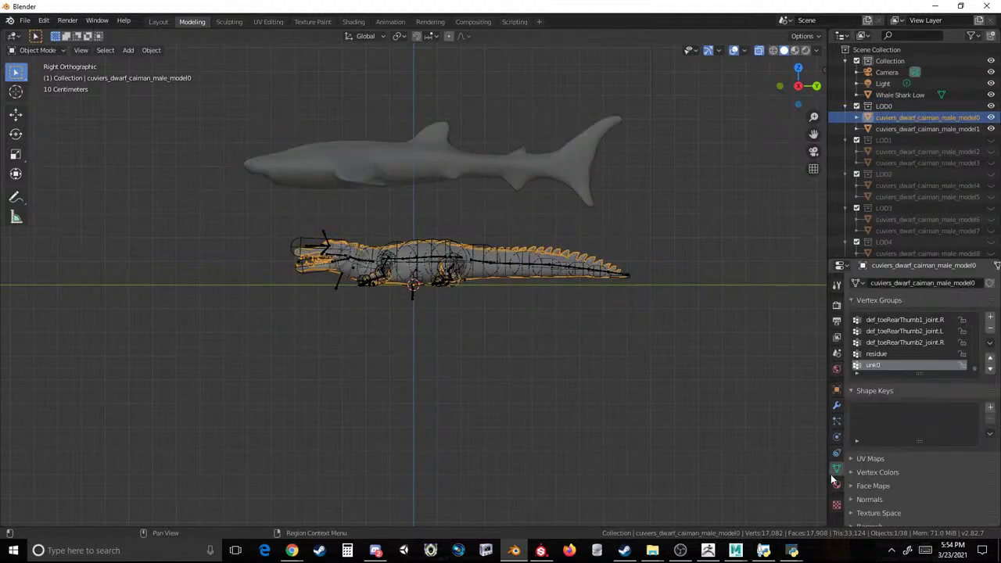
pyautogui.click(870, 459)
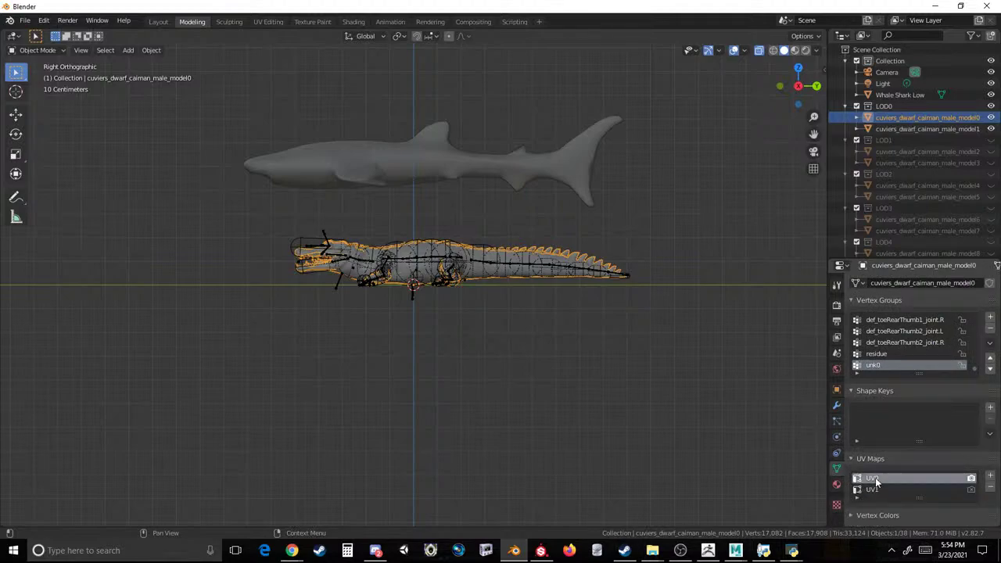
# Rename the existing UV map of the Whale Shark Low mesh to UV0.
pyautogui.click(884, 95)
pyautogui.doubleClick(934, 456)
pyautogui.write('UV0')
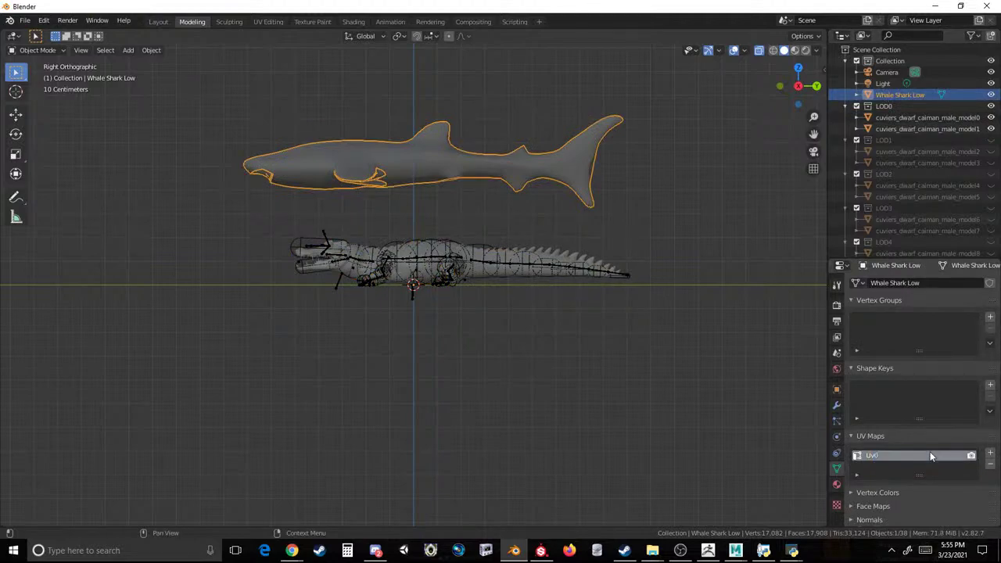
pyautogui.doubleClick(922, 456)
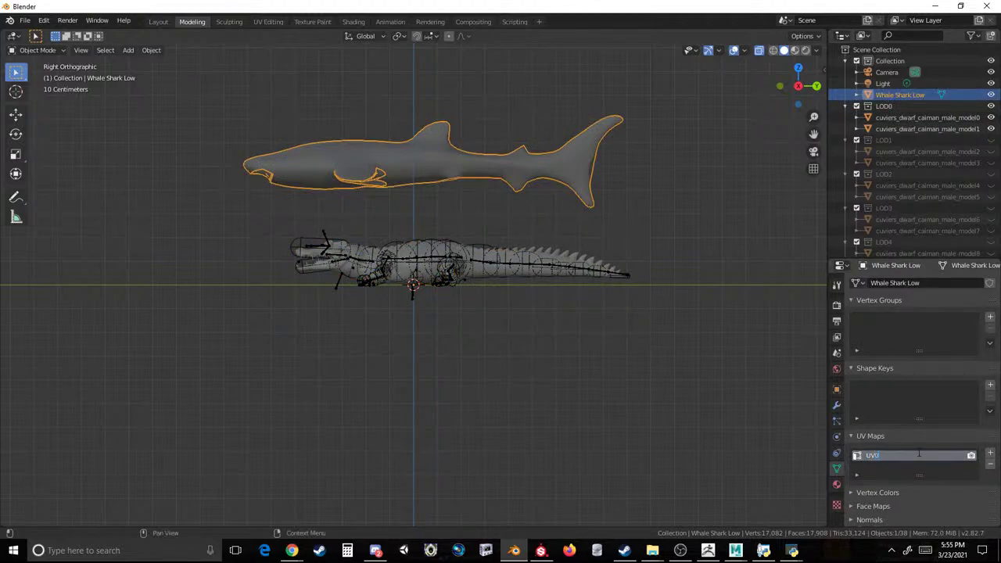
pyautogui.press('Return')
# Add a second UV map to the Whale Shark Low mesh and name it UV1.
pyautogui.click(991, 454)
pyautogui.doubleClick(880, 468)
pyautogui.write('UV1')
pyautogui.press('Return')
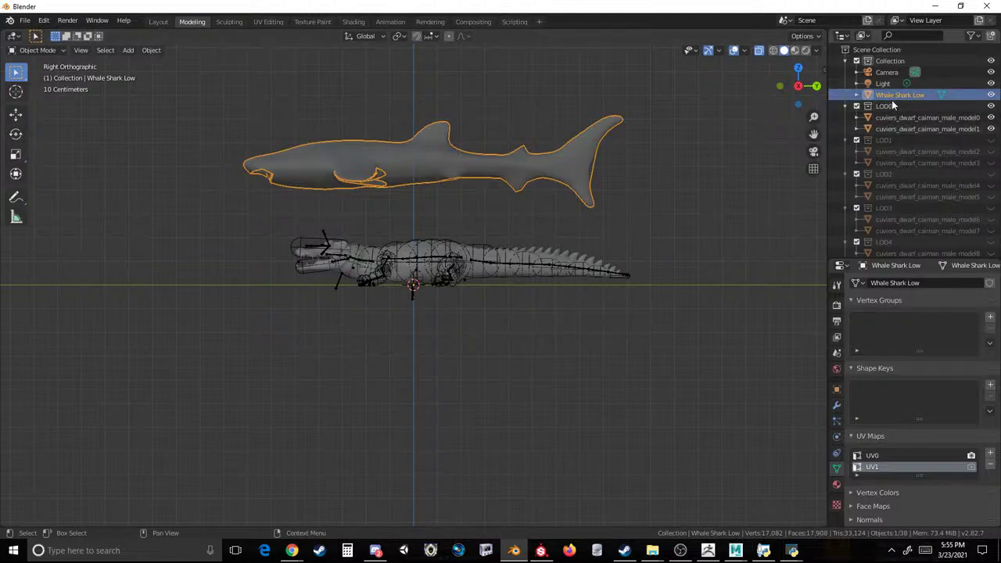
# Join the whale shark mesh into cuviers_dwarf_caiman_male_model0, keeping the caiman mesh as the active object.
pyautogui.click(669, 133)
pyautogui.click(504, 174)
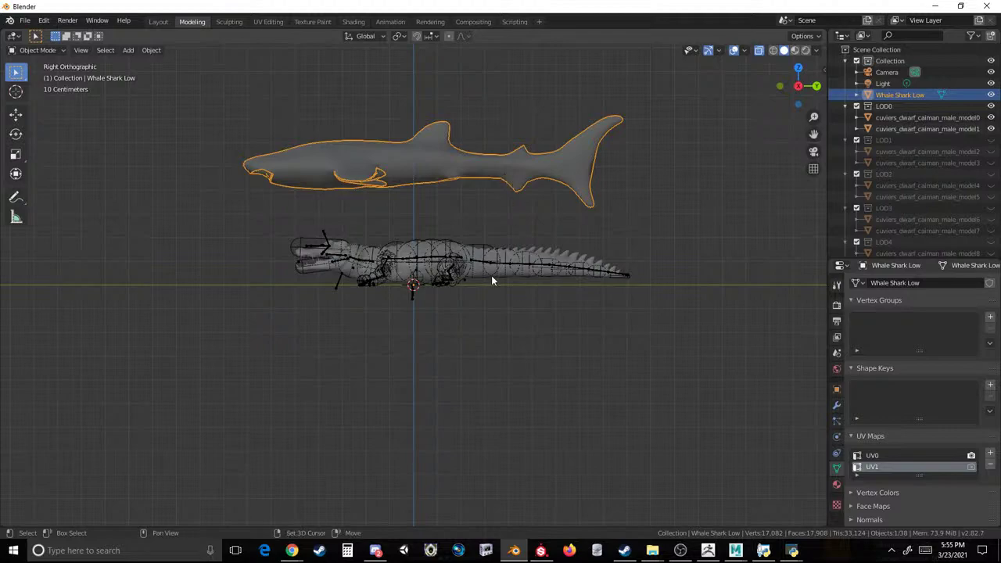
pyautogui.keyDown('shift'); pyautogui.click(471, 277); pyautogui.keyUp('shift')
pyautogui.click(487, 220)
pyautogui.click(503, 159)
pyautogui.scroll(3, 414, 231)
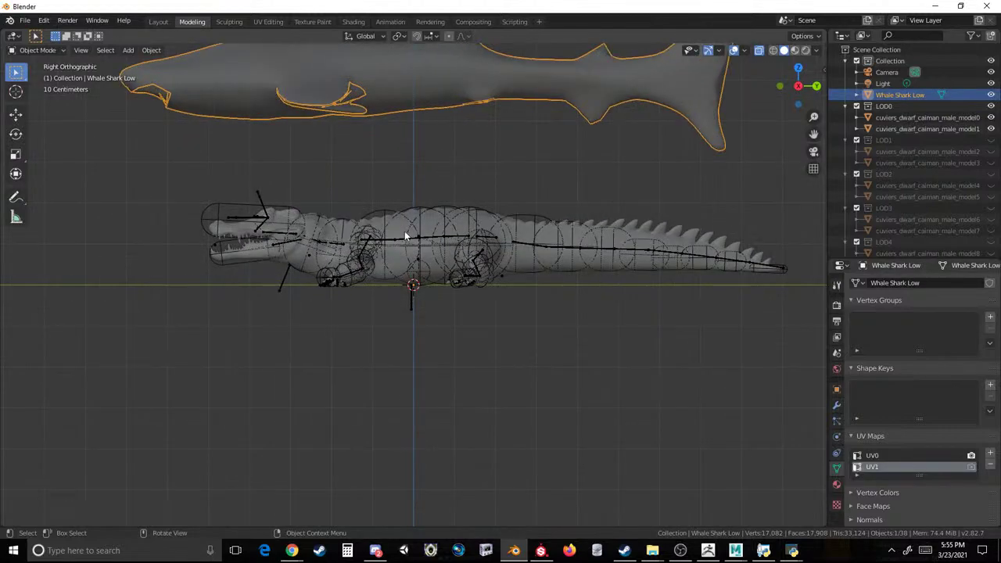
pyautogui.keyDown('shift'); pyautogui.click(427, 218); pyautogui.keyUp('shift')
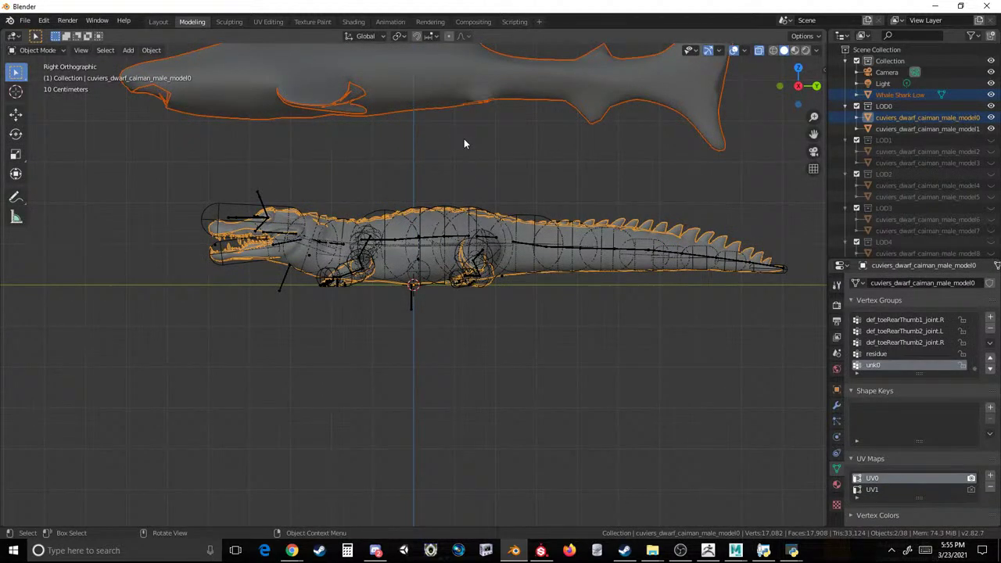
pyautogui.hotkey('ctrl', 'j')
pyautogui.scroll(-2, 464, 143)
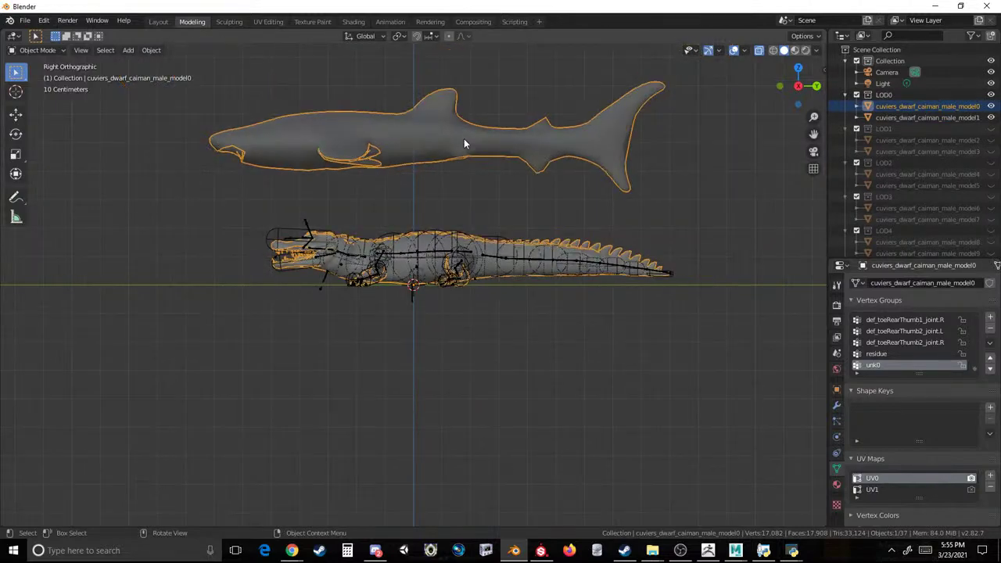
# Select the joined shark and caiman mesh and switch it to Weight Paint mode.
pyautogui.click(508, 205)
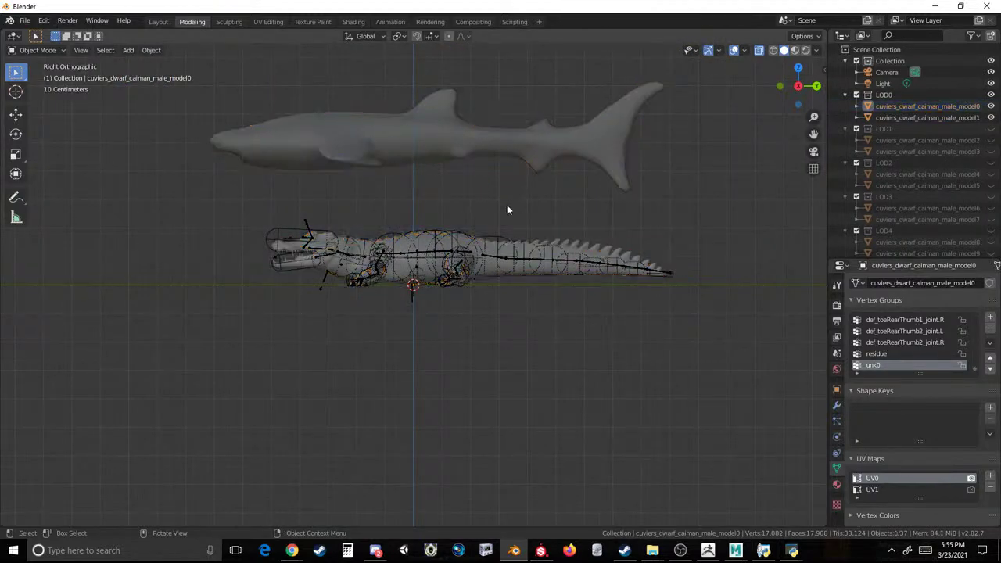
pyautogui.click(485, 248)
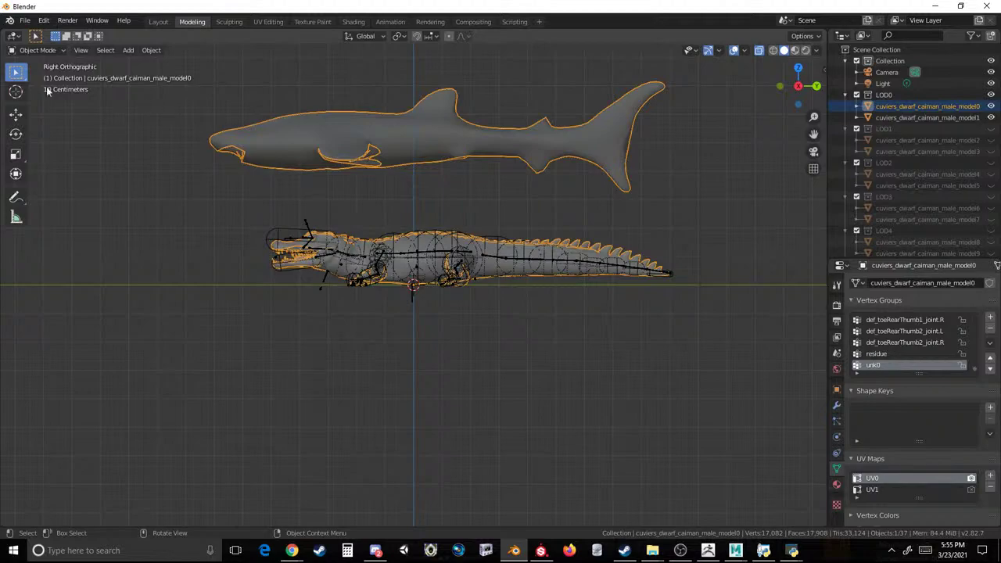
pyautogui.click(19, 50)
pyautogui.click(52, 114)
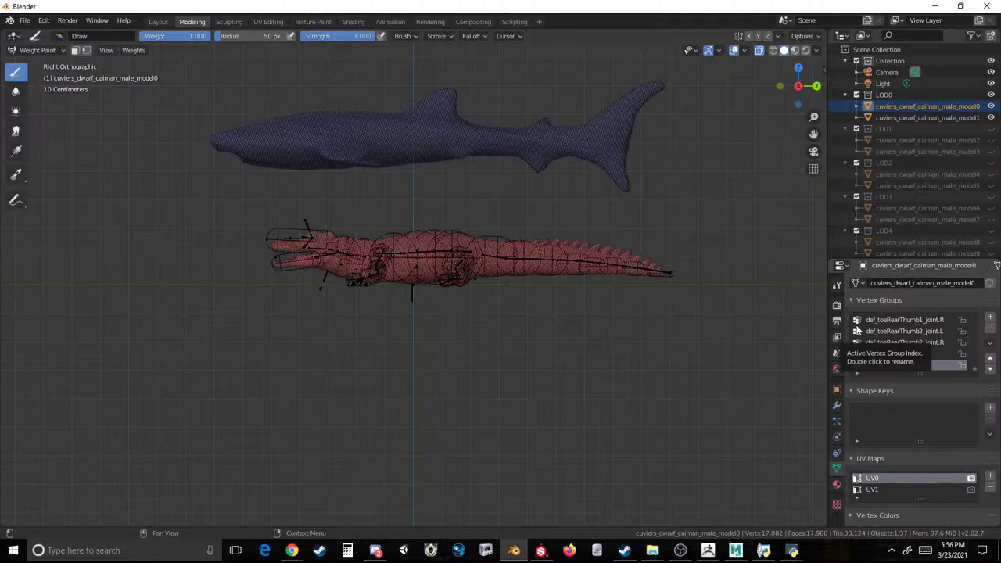
# Make def_c_hips_joint the active vertex group of the joined mesh.
pyautogui.scroll(-6, 903, 328)
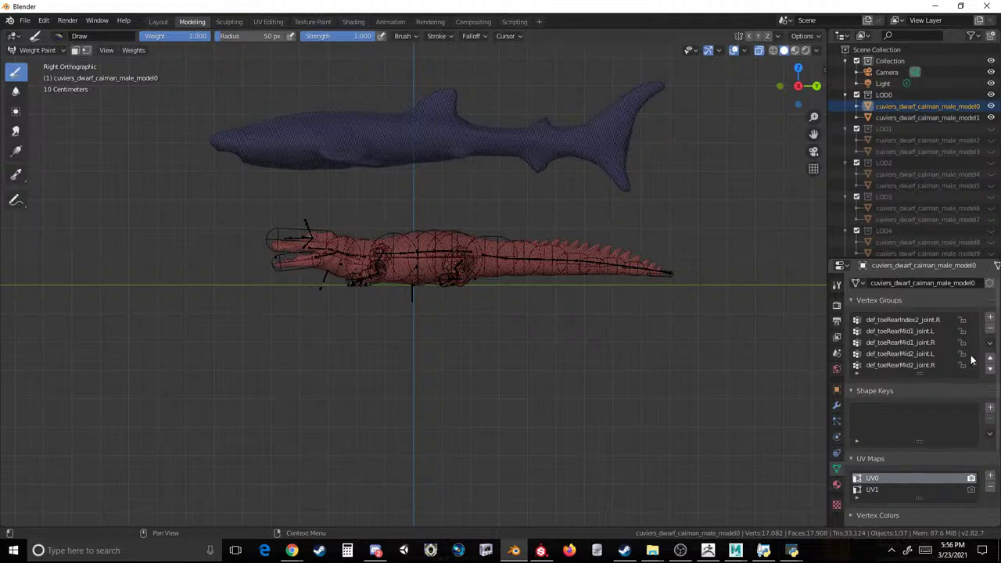
pyautogui.moveTo(977, 366); pyautogui.dragTo(981, 318)
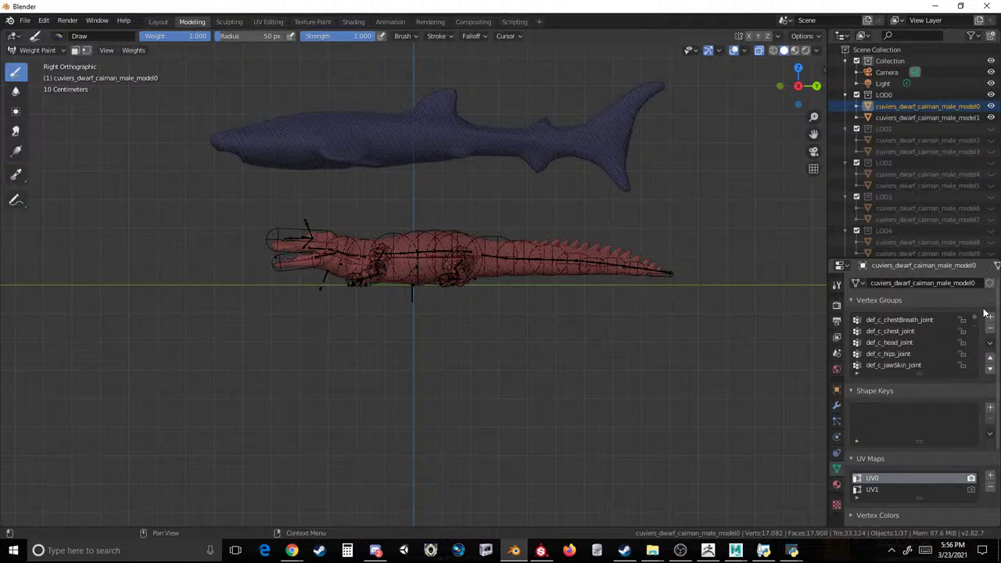
pyautogui.scroll(-1, 984, 319)
pyautogui.click(888, 331)
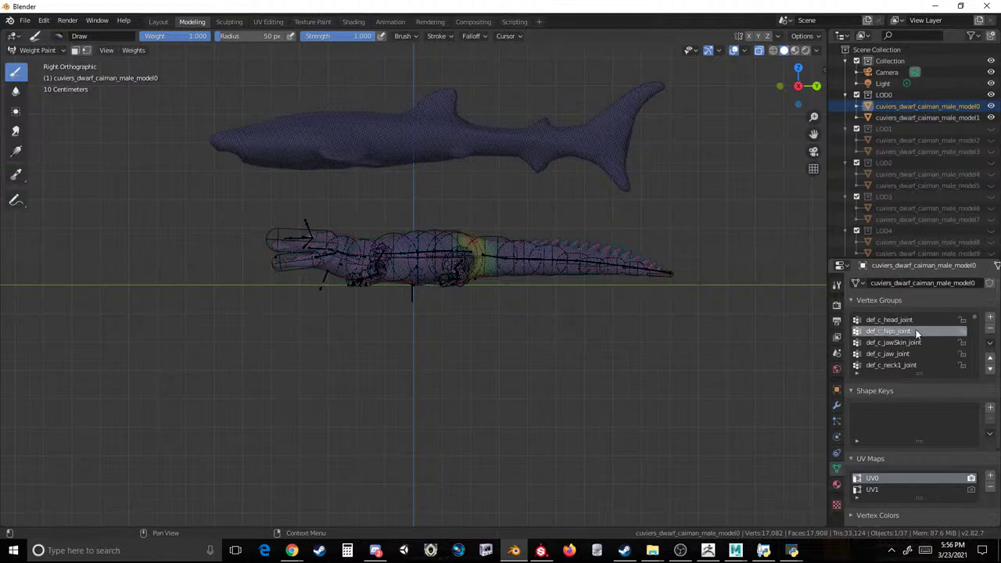
# Try painting hips weight on the shark's body behind the dorsal fin with a larger brush, and undo the attempt.
pyautogui.scroll(3, 456, 202)
pyautogui.keyDown('shift'); pyautogui.moveTo(515, 126); pyautogui.dragTo(488, 295, button='middle'); pyautogui.keyUp('shift')
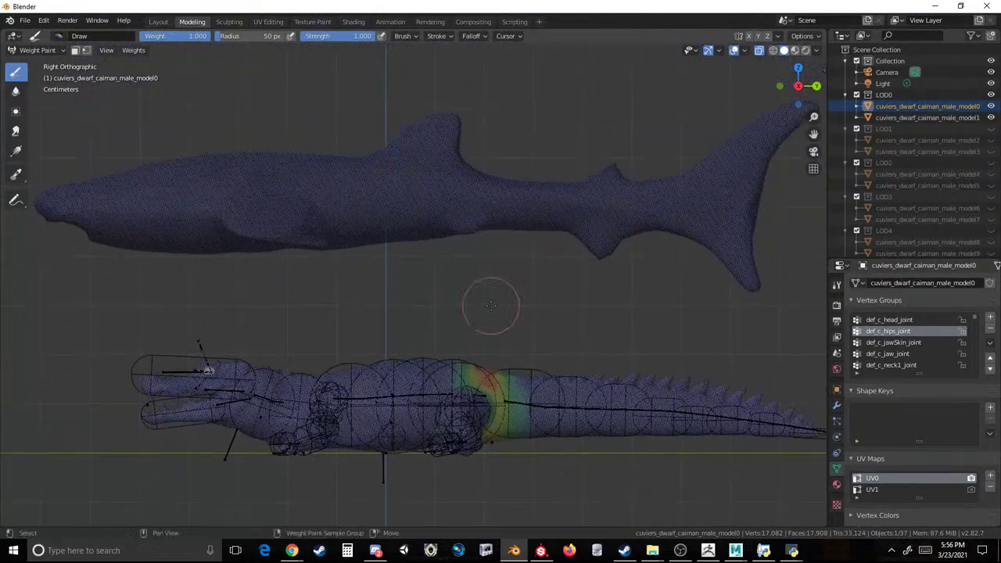
pyautogui.press(']')
pyautogui.press(']')
pyautogui.press(']')
pyautogui.press(']')
pyautogui.press(']')
pyautogui.press(']')
pyautogui.moveTo(510, 203)
pyautogui.mouseDown()
pyautogui.moveTo(499, 169)
pyautogui.moveTo(510, 228)
pyautogui.mouseUp()
pyautogui.moveTo(509, 228); pyautogui.dragTo(500, 282, button='middle')
pyautogui.hotkey('ctrl', 'z')
pyautogui.hotkey('ctrl', 'z')
pyautogui.hotkey('ctrl', 'z')
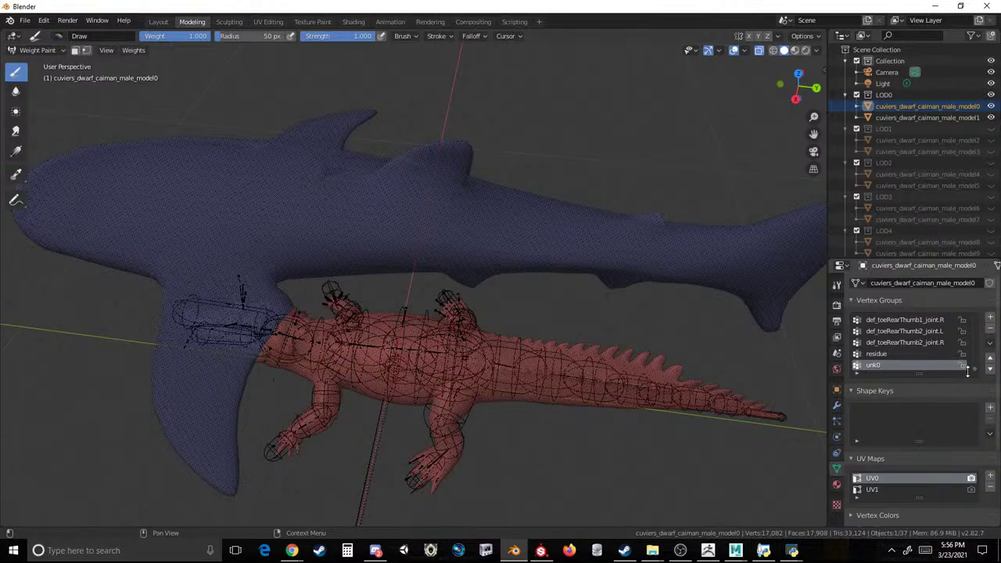
# Activate the def_c_chest_joint vertex group and, with X mirroring on, paint full weight over the shark's dorsal fin and the body below it.
pyautogui.moveTo(974, 373); pyautogui.dragTo(977, 297)
pyautogui.click(924, 331)
pyautogui.moveTo(731, 280); pyautogui.dragTo(791, 311, button='middle')
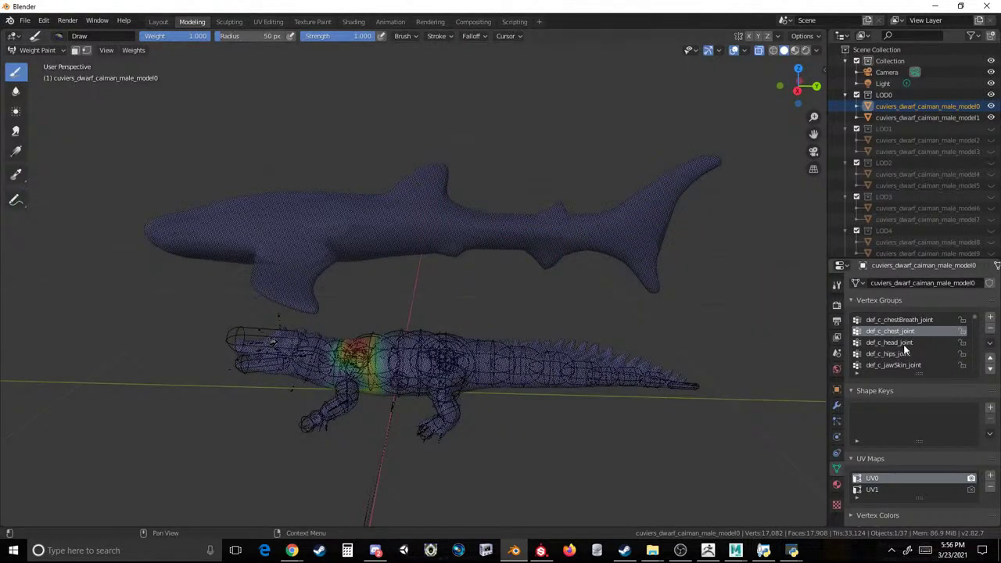
pyautogui.scroll(3, 463, 98)
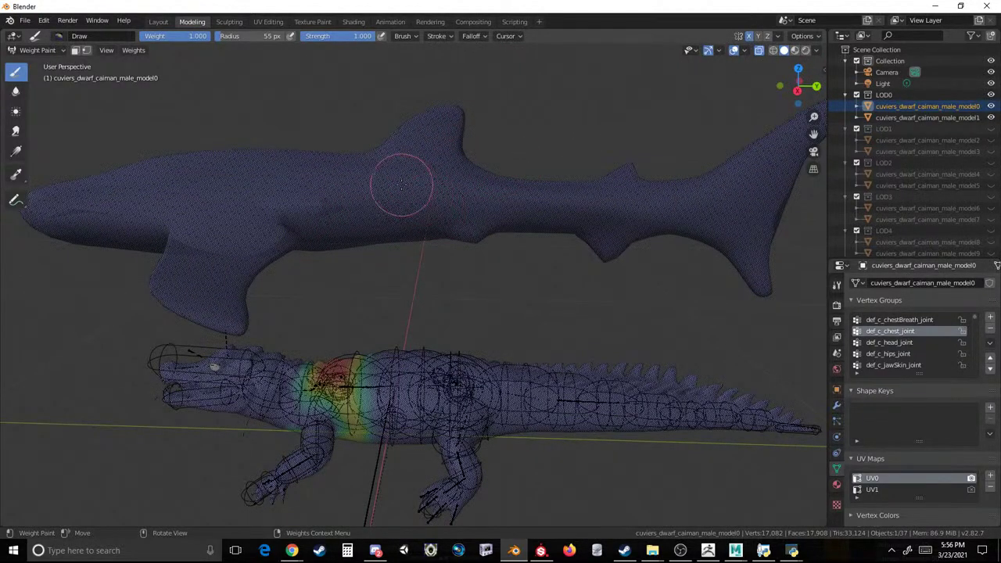
pyautogui.moveTo(416, 180)
pyautogui.mouseDown()
pyautogui.moveTo(442, 115)
pyautogui.moveTo(445, 143)
pyautogui.mouseUp()
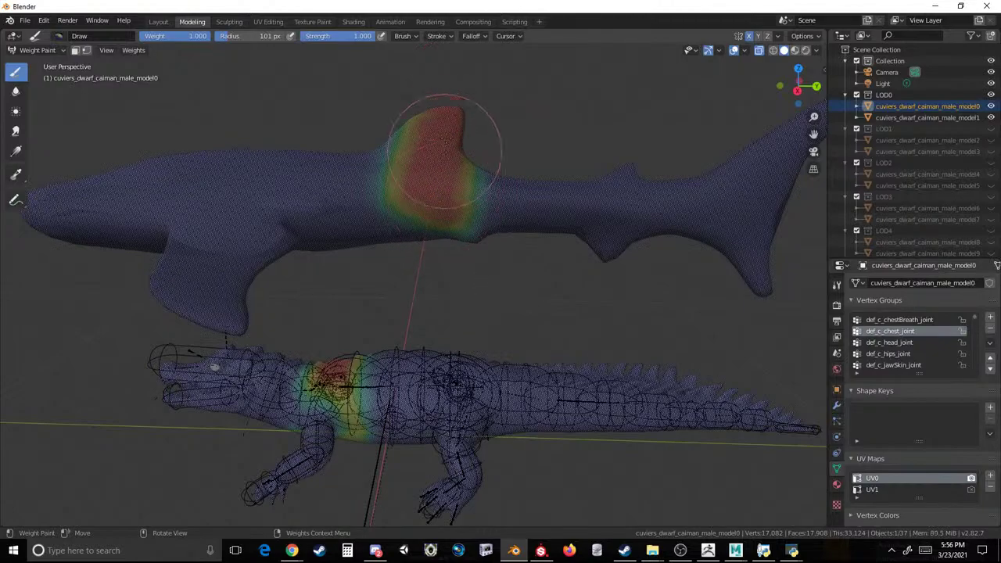
# Enlarge the brush to 168 px and paint full chest weight over the shark's belly and the undersides of the pectoral fins.
pyautogui.moveTo(459, 141); pyautogui.dragTo(425, 196, button='middle')
pyautogui.press(']')
pyautogui.moveTo(436, 236)
pyautogui.mouseDown()
pyautogui.moveTo(396, 211)
pyautogui.moveTo(391, 167)
pyautogui.moveTo(235, 68)
pyautogui.moveTo(225, 96)
pyautogui.mouseUp()
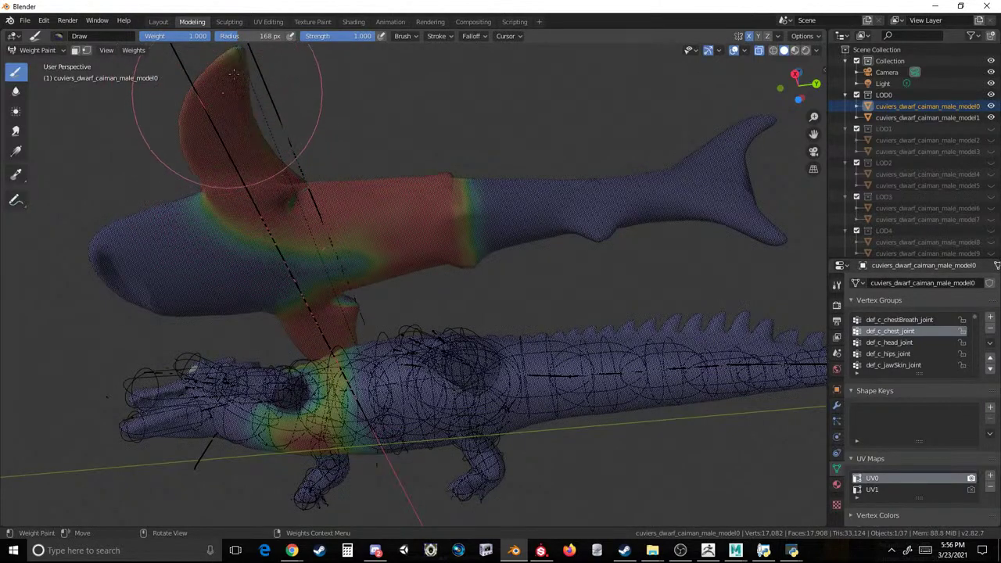
pyautogui.scroll(1, 316, 187)
pyautogui.moveTo(316, 187); pyautogui.dragTo(250, 232, button='middle')
pyautogui.scroll(2, 235, 227)
pyautogui.moveTo(372, 239); pyautogui.dragTo(372, 201)
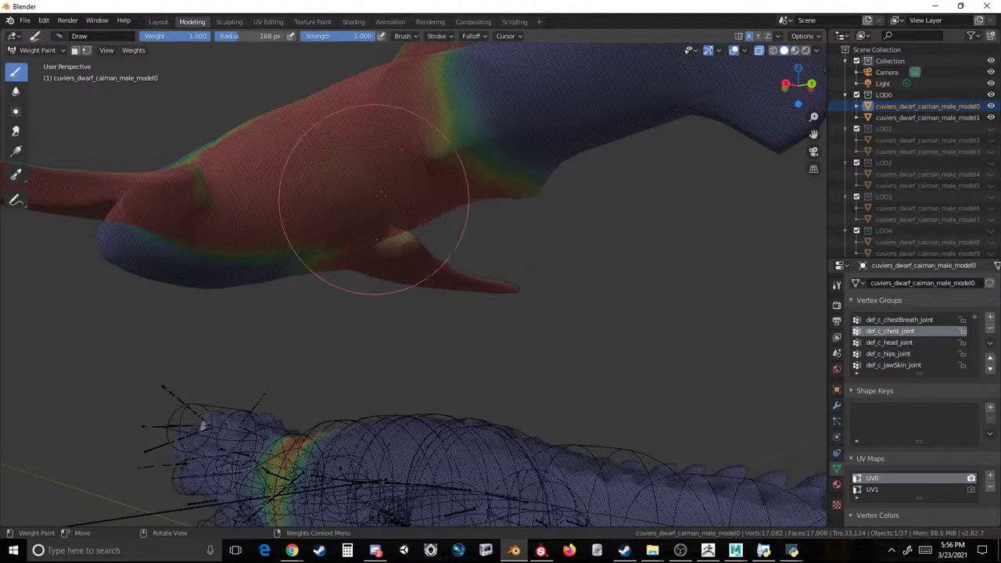
# Extend the full chest weight along the shark's underside forward over the throat and head to the snout.
pyautogui.moveTo(406, 243); pyautogui.dragTo(540, 219, button='middle')
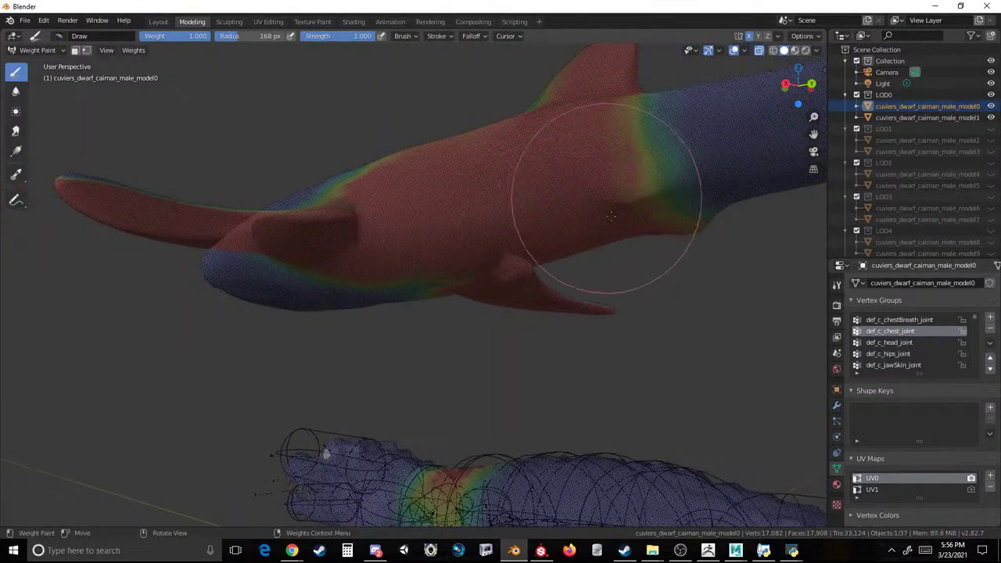
pyautogui.scroll(2, 381, 285)
pyautogui.moveTo(385, 290); pyautogui.dragTo(425, 284, button='middle')
pyautogui.moveTo(425, 284)
pyautogui.mouseDown()
pyautogui.moveTo(425, 371)
pyautogui.moveTo(189, 397)
pyautogui.moveTo(133, 431)
pyautogui.mouseUp()
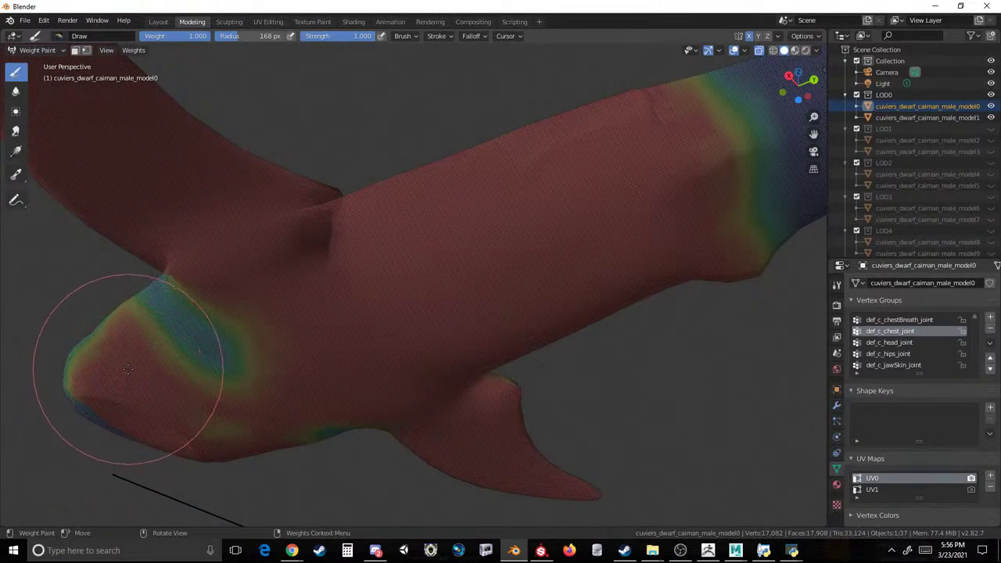
pyautogui.moveTo(107, 362); pyautogui.dragTo(108, 405)
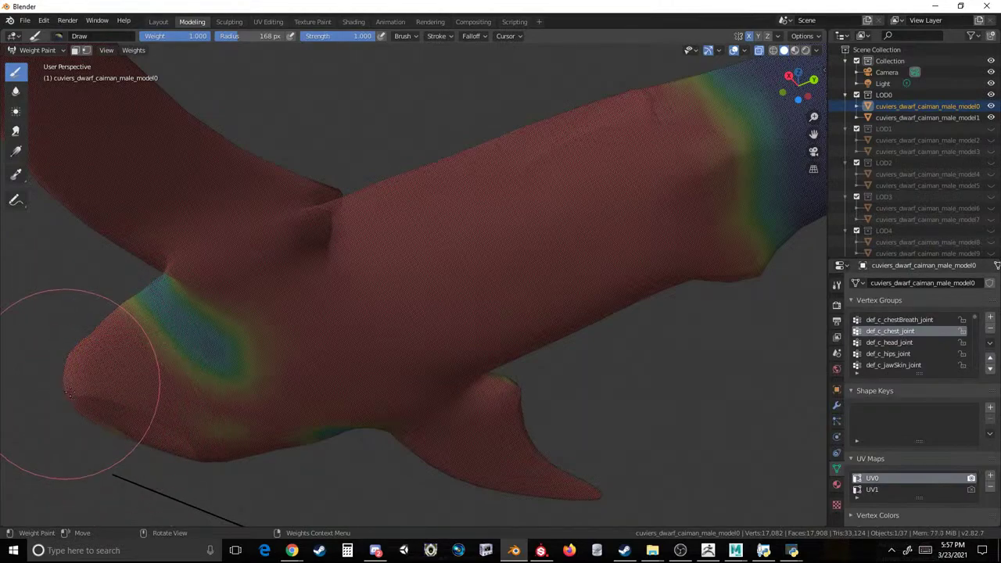
pyautogui.moveTo(183, 418)
pyautogui.mouseDown()
pyautogui.moveTo(273, 352)
pyautogui.moveTo(258, 356)
pyautogui.mouseUp()
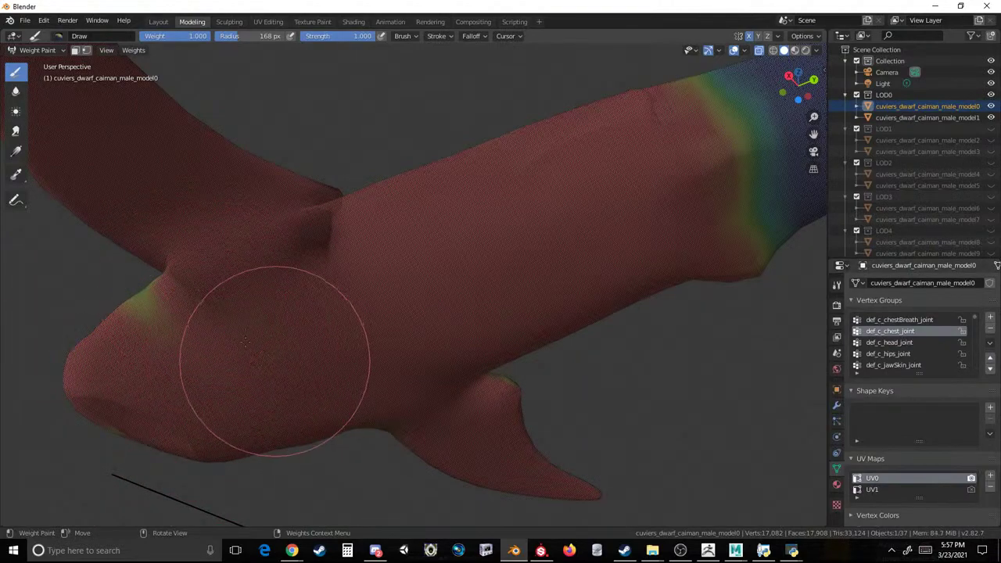
pyautogui.moveTo(415, 179)
pyautogui.mouseDown(button='middle')
pyautogui.moveTo(431, 217)
pyautogui.moveTo(454, 238)
pyautogui.moveTo(363, 253)
pyautogui.moveTo(464, 302)
pyautogui.mouseUp(button='middle')
pyautogui.scroll(-3, 452, 239)
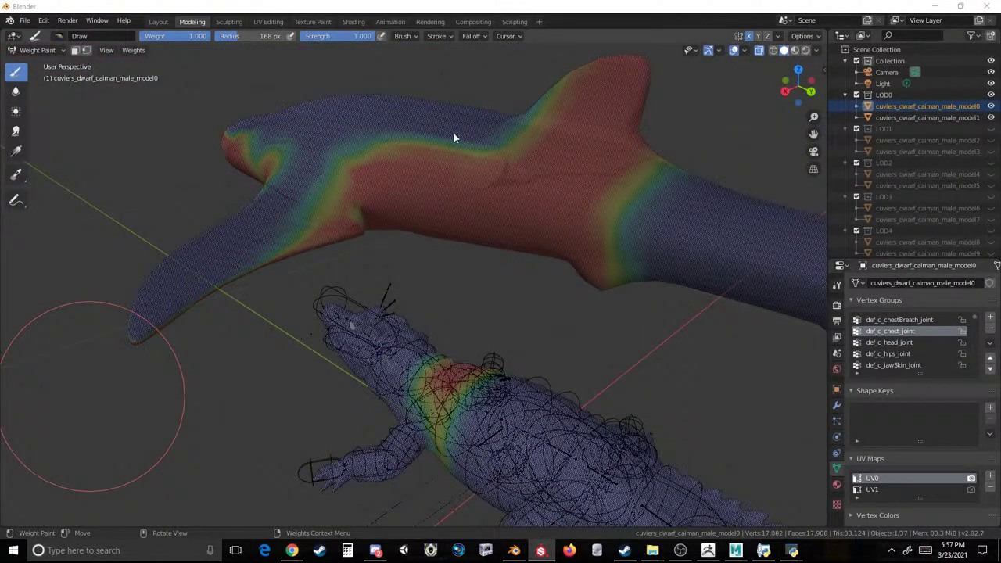
pyautogui.moveTo(0, 226)
pyautogui.mouseDown()
pyautogui.moveTo(346, 233)
pyautogui.moveTo(525, 254)
pyautogui.mouseUp()
pyautogui.moveTo(199, 384)
pyautogui.keyDown('alt'); pyautogui.mouseDown()
pyautogui.moveTo(274, 386)
pyautogui.moveTo(325, 335)
pyautogui.moveTo(303, 325)
pyautogui.mouseUp(); pyautogui.keyUp('alt')
pyautogui.moveTo(595, 256); pyautogui.dragTo(0, 251)
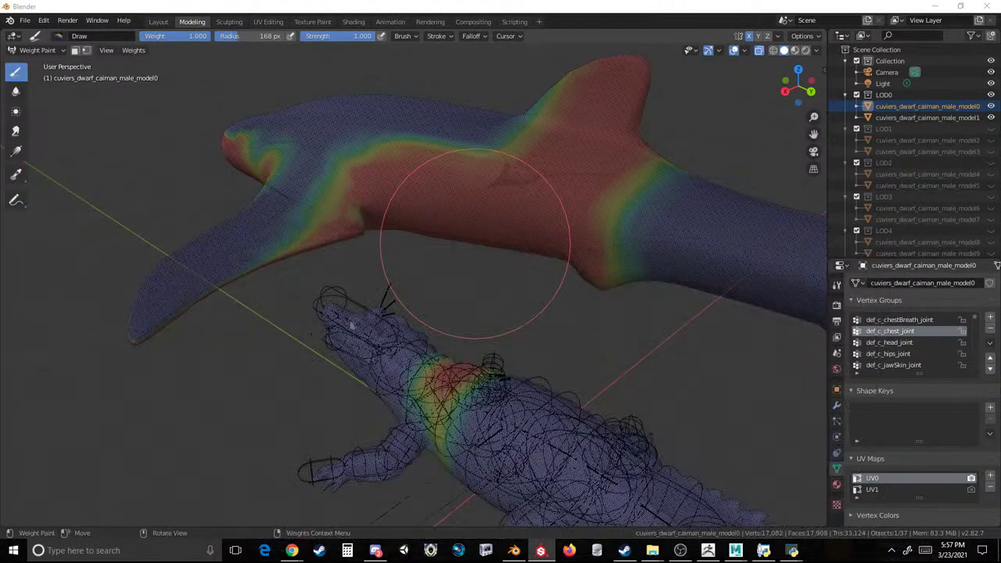
pyautogui.click(470, 6)
pyautogui.scroll(2, 423, 219)
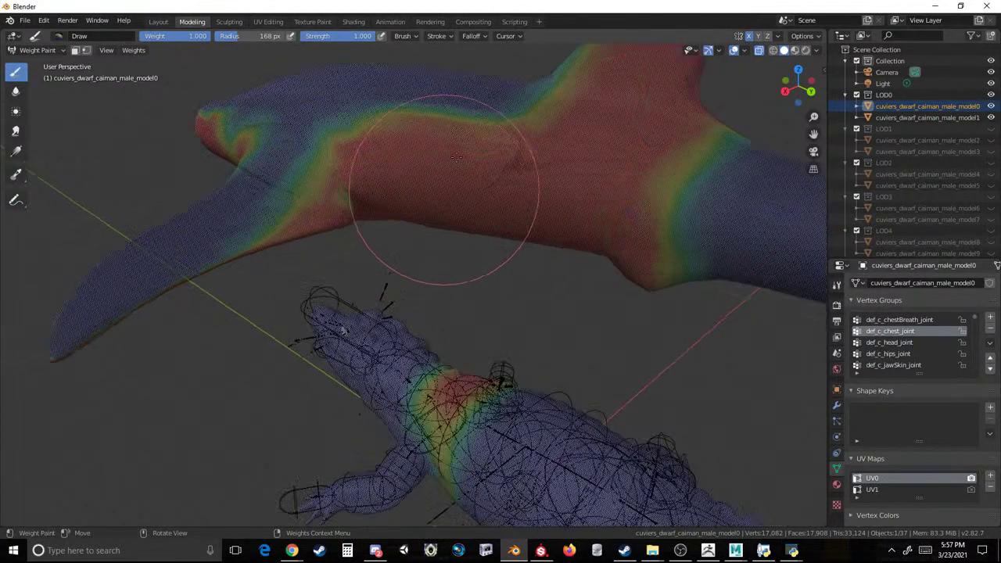
# Paint full chest weight over the shark's flanks, back and pectoral fins, out to the fin tips.
pyautogui.keyDown('shift'); pyautogui.moveTo(413, 180); pyautogui.dragTo(429, 308, button='middle'); pyautogui.keyUp('shift')
pyautogui.scroll(-2, 429, 308)
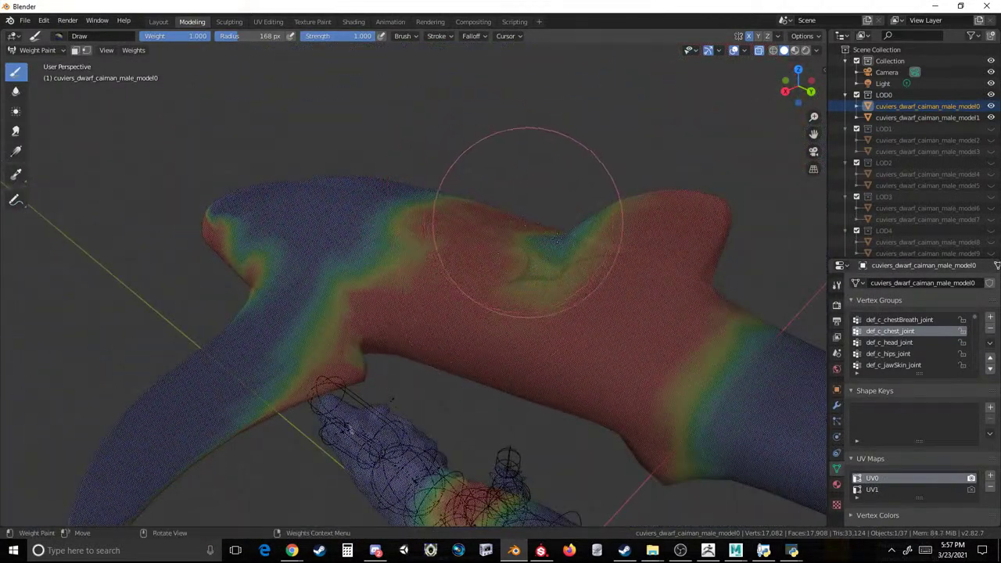
pyautogui.moveTo(563, 241); pyautogui.dragTo(583, 298, button='middle')
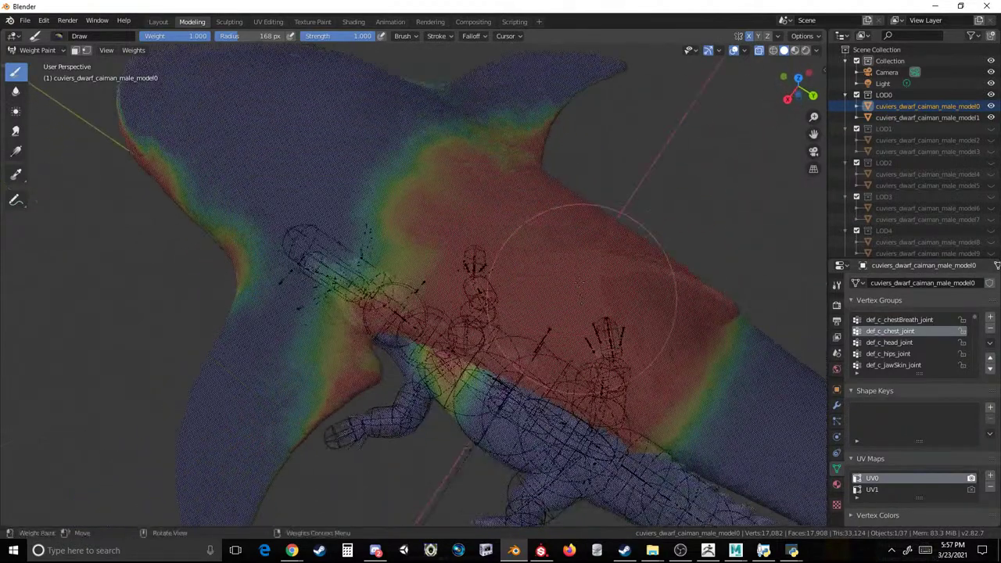
pyautogui.moveTo(444, 202); pyautogui.dragTo(456, 152, button='middle')
pyautogui.moveTo(356, 169)
pyautogui.mouseDown()
pyautogui.moveTo(319, 147)
pyautogui.moveTo(415, 177)
pyautogui.moveTo(346, 201)
pyautogui.moveTo(455, 247)
pyautogui.mouseUp()
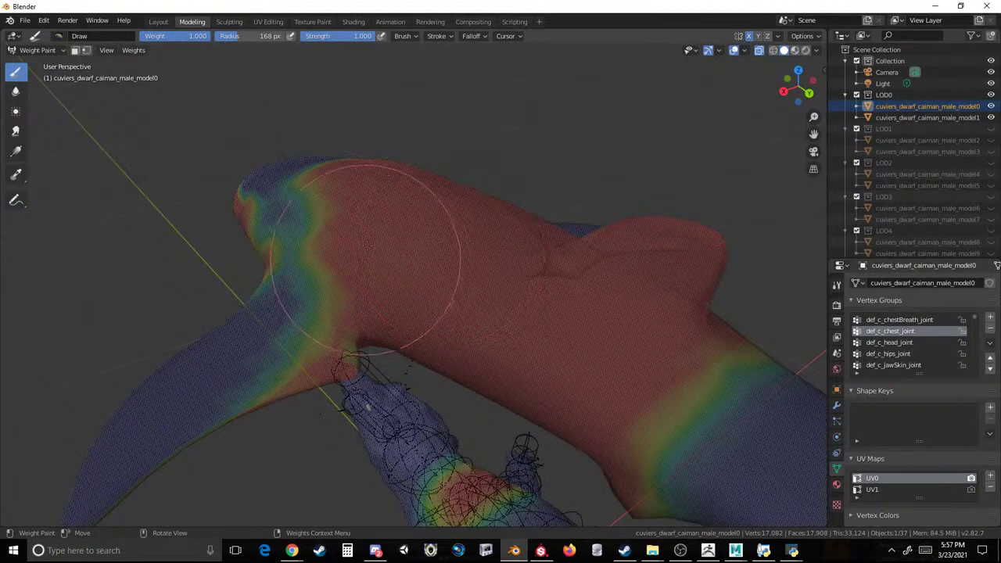
pyautogui.moveTo(365, 254); pyautogui.dragTo(402, 196, button='middle')
pyautogui.moveTo(319, 309)
pyautogui.mouseDown()
pyautogui.moveTo(148, 420)
pyautogui.moveTo(86, 433)
pyautogui.mouseUp()
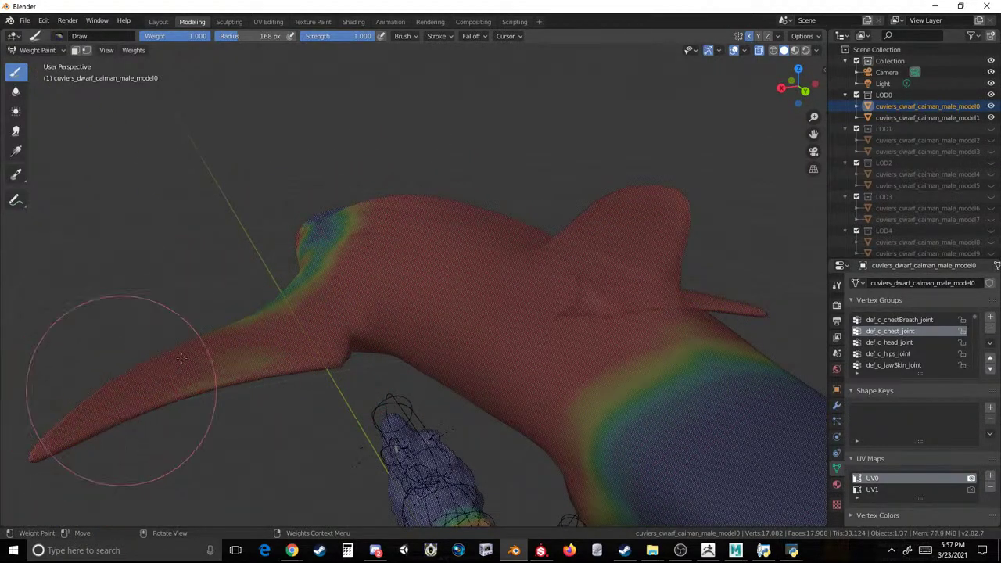
# Cover the rest of the shark's head, from the upper side to the snout tip, with full chest weight.
pyautogui.moveTo(368, 261)
pyautogui.mouseDown()
pyautogui.moveTo(359, 232)
pyautogui.moveTo(310, 223)
pyautogui.mouseUp()
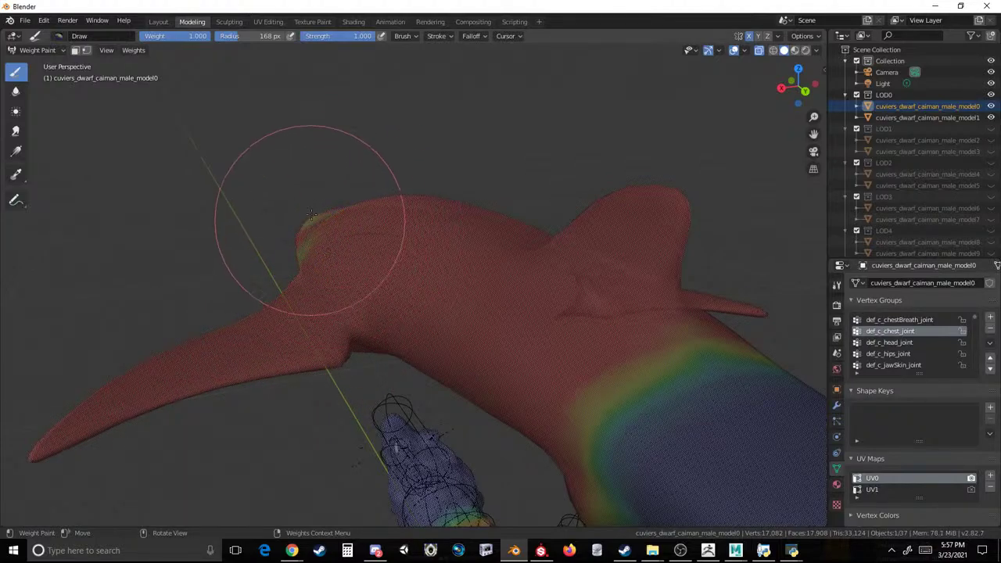
pyautogui.moveTo(327, 204)
pyautogui.mouseDown(button='middle')
pyautogui.moveTo(442, 193)
pyautogui.moveTo(345, 304)
pyautogui.moveTo(446, 232)
pyautogui.moveTo(471, 201)
pyautogui.moveTo(464, 244)
pyautogui.mouseUp(button='middle')
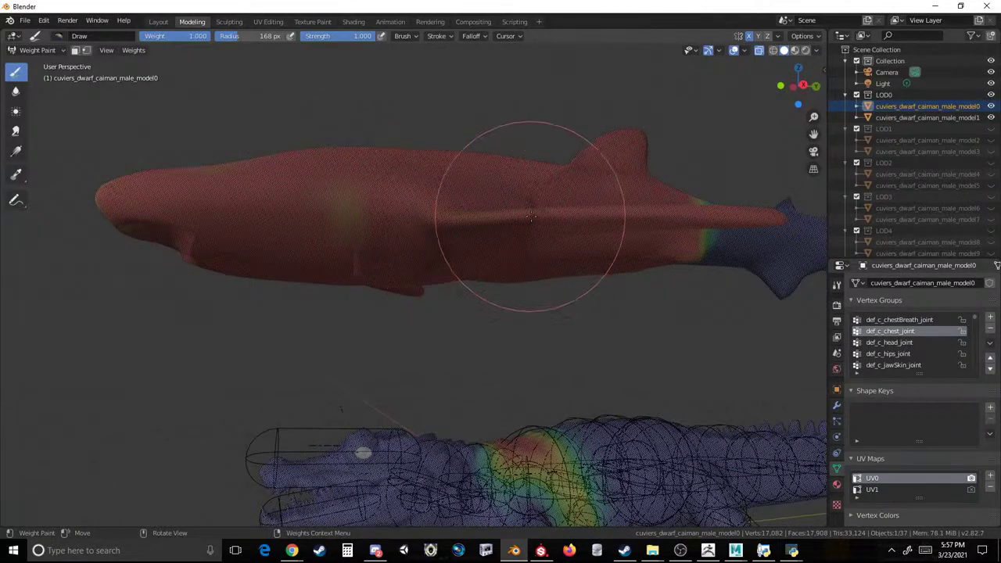
pyautogui.moveTo(299, 205); pyautogui.dragTo(234, 197, button='middle')
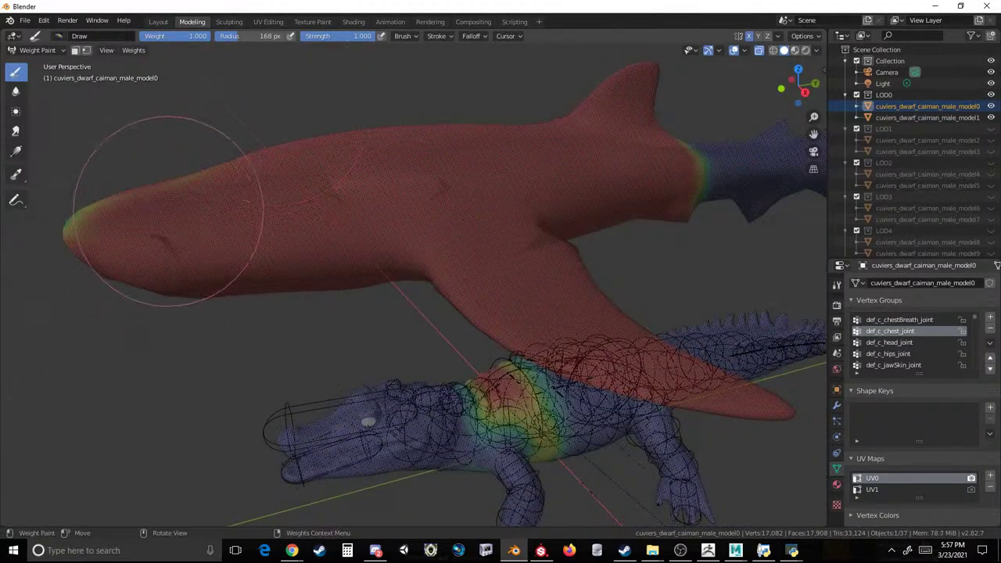
pyautogui.moveTo(146, 198); pyautogui.dragTo(233, 200, button='middle')
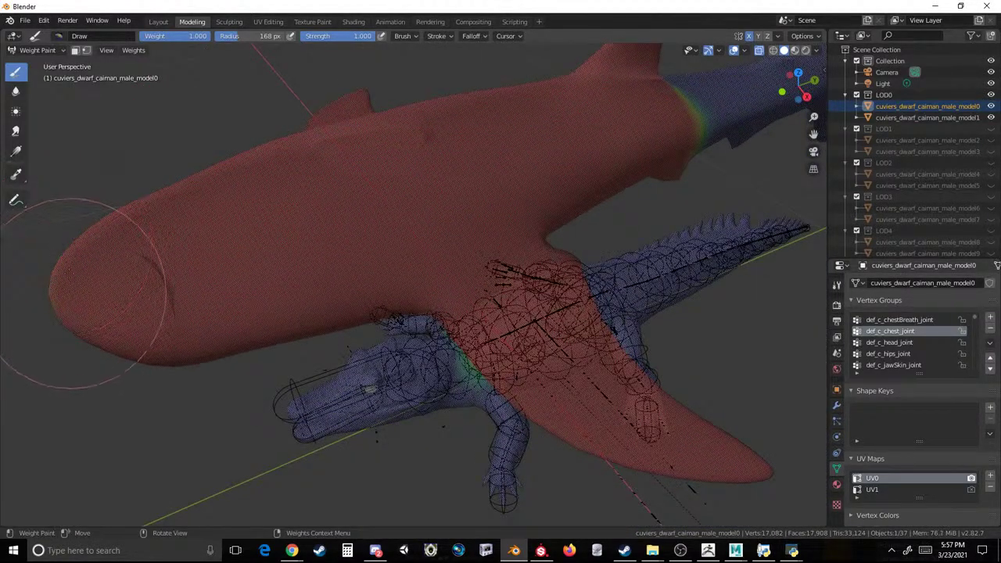
pyautogui.moveTo(66, 270); pyautogui.dragTo(85, 101, button='middle')
pyautogui.moveTo(125, 149); pyautogui.dragTo(178, 197, button='middle')
pyautogui.moveTo(193, 162); pyautogui.dragTo(166, 139, button='middle')
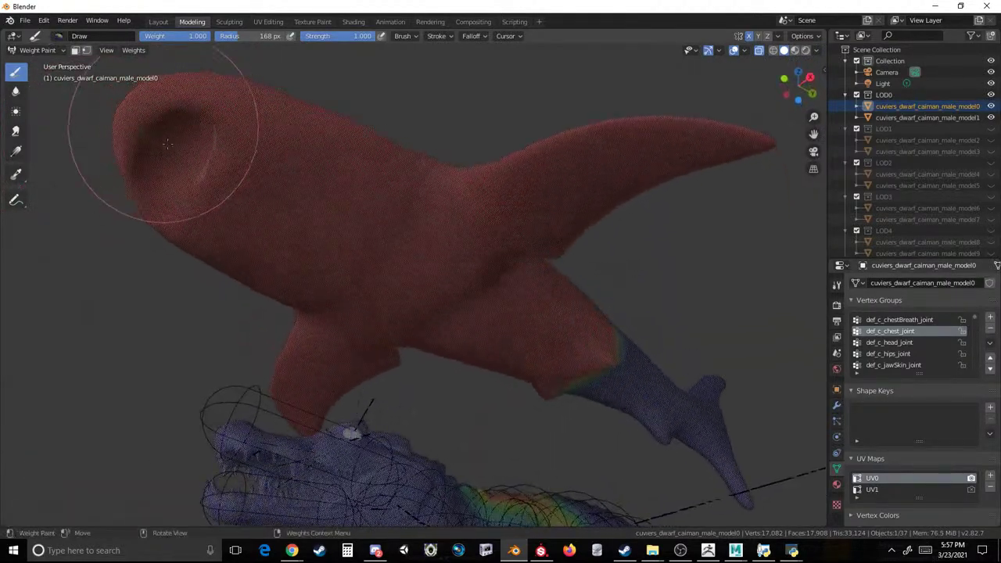
pyautogui.moveTo(414, 245)
pyautogui.mouseDown(button='middle')
pyautogui.moveTo(340, 335)
pyautogui.moveTo(581, 168)
pyautogui.moveTo(457, 247)
pyautogui.moveTo(212, 195)
pyautogui.mouseUp(button='middle')
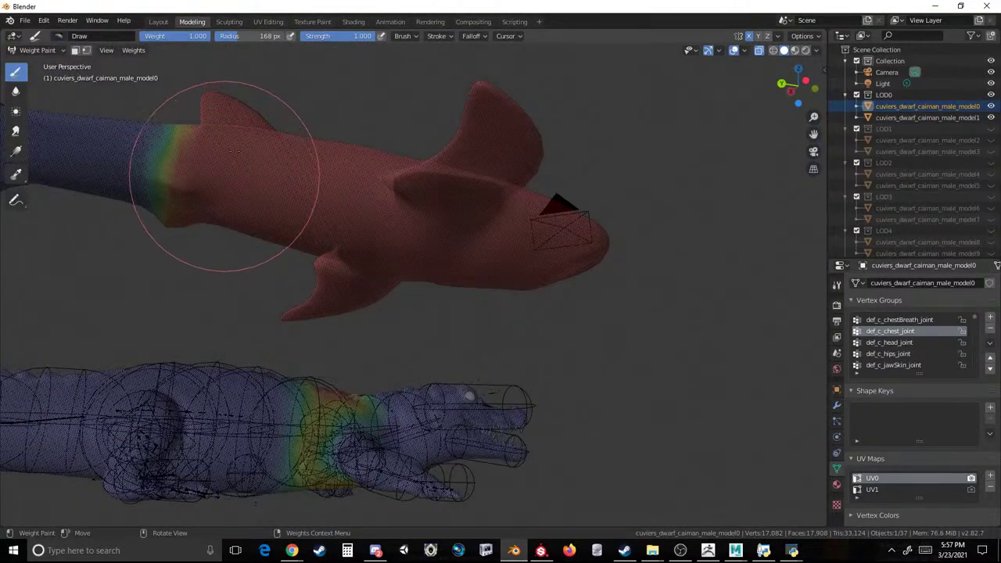
# Set the brush weight to 1 and extend the full chest weight past the dorsal fin toward the tail.
pyautogui.moveTo(279, 171); pyautogui.dragTo(218, 72, button='middle')
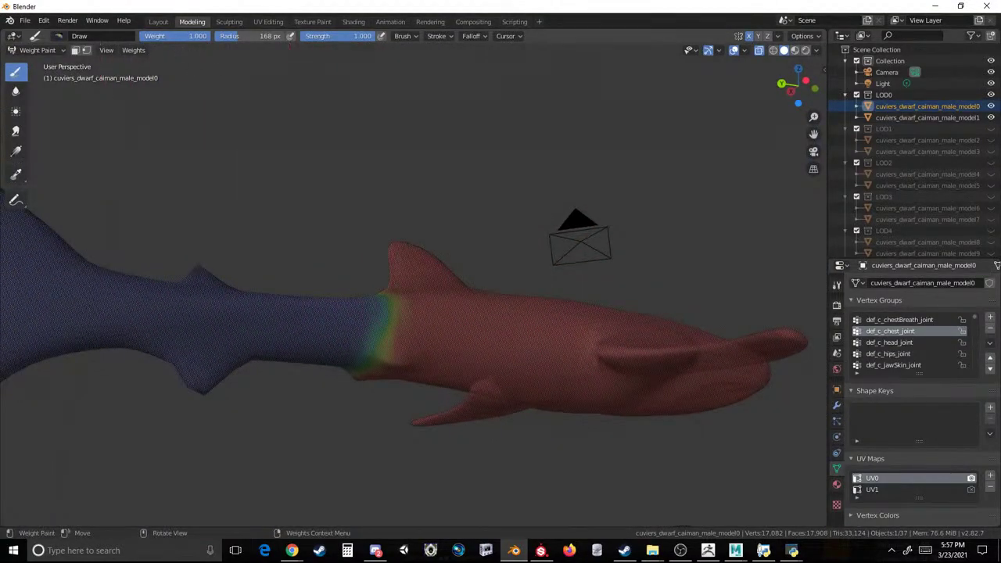
pyautogui.moveTo(368, 305)
pyautogui.mouseDown()
pyautogui.moveTo(381, 313)
pyautogui.moveTo(383, 288)
pyautogui.mouseUp()
pyautogui.click(195, 36)
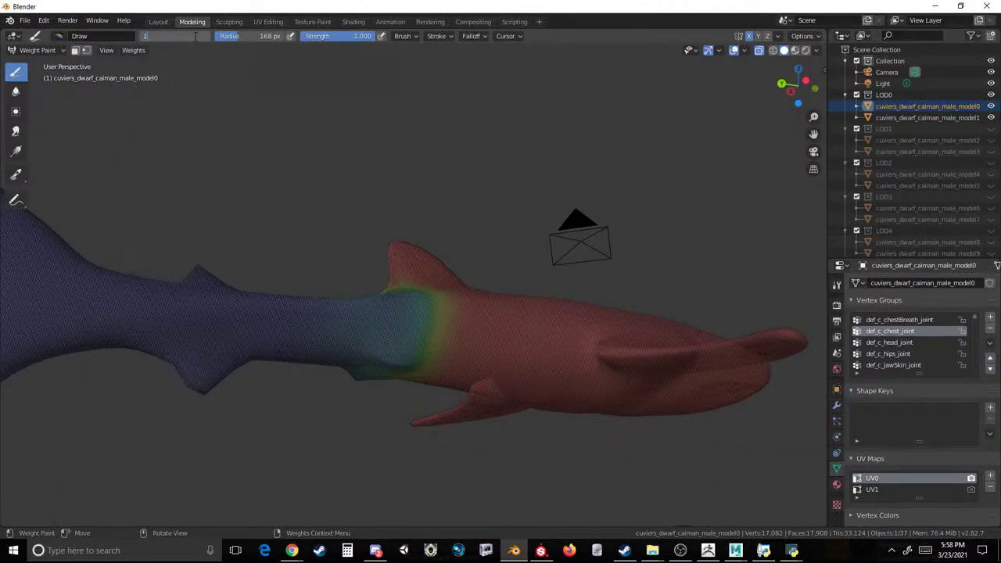
pyautogui.moveTo(398, 347)
pyautogui.mouseDown()
pyautogui.moveTo(403, 357)
pyautogui.moveTo(361, 381)
pyautogui.mouseUp()
pyautogui.moveTo(374, 328); pyautogui.dragTo(347, 283, button='middle')
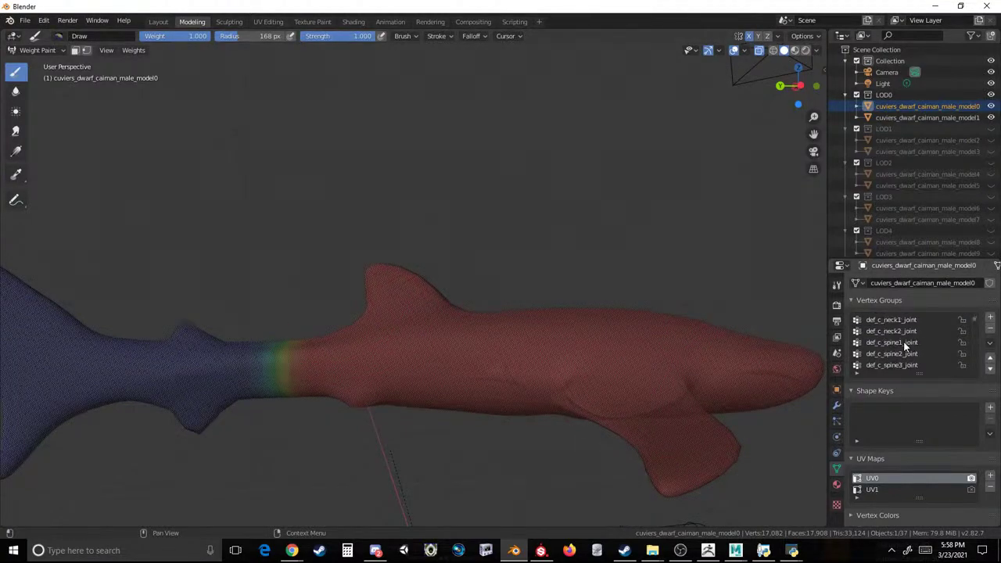
# Activate the def_c_tail1_joint vertex group and paint full weight all around the shark's body between the two dorsal fins.
pyautogui.click(888, 319)
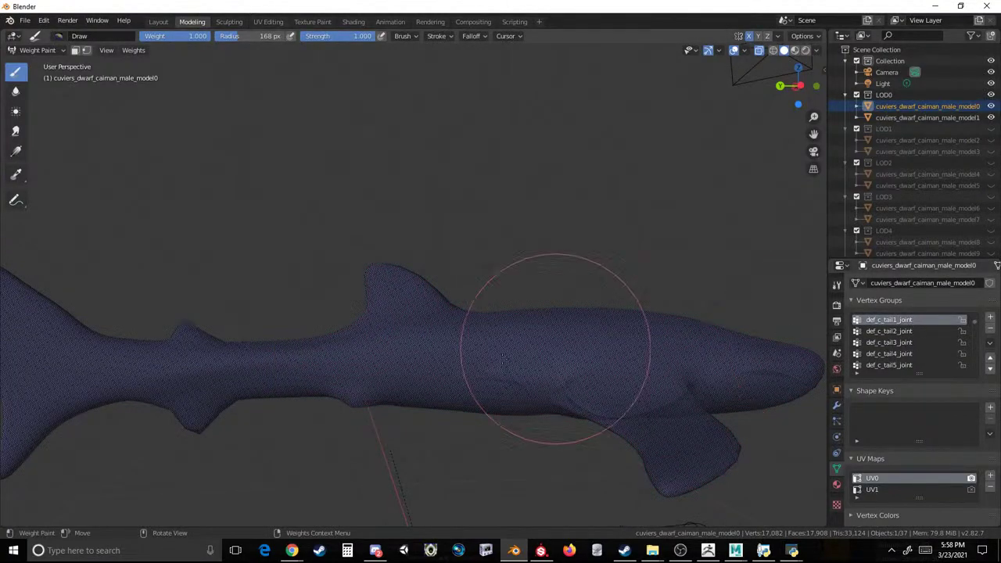
pyautogui.scroll(-4, 459, 357)
pyautogui.scroll(3, 414, 369)
pyautogui.keyDown('shift'); pyautogui.moveTo(297, 381); pyautogui.dragTo(353, 331, button='middle'); pyautogui.keyUp('shift')
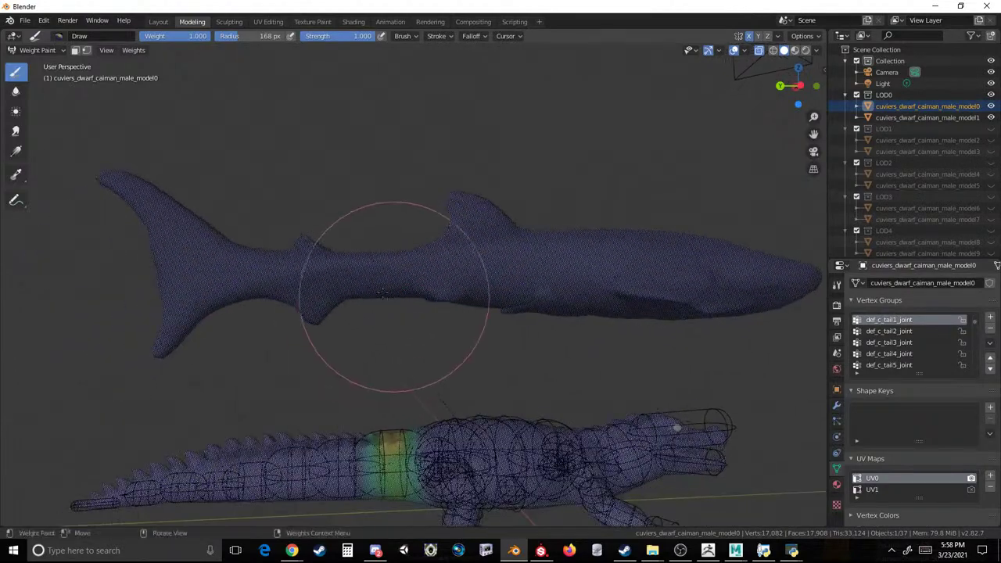
pyautogui.scroll(2, 358, 298)
pyautogui.moveTo(364, 250)
pyautogui.mouseDown()
pyautogui.moveTo(377, 261)
pyautogui.moveTo(376, 300)
pyautogui.mouseUp()
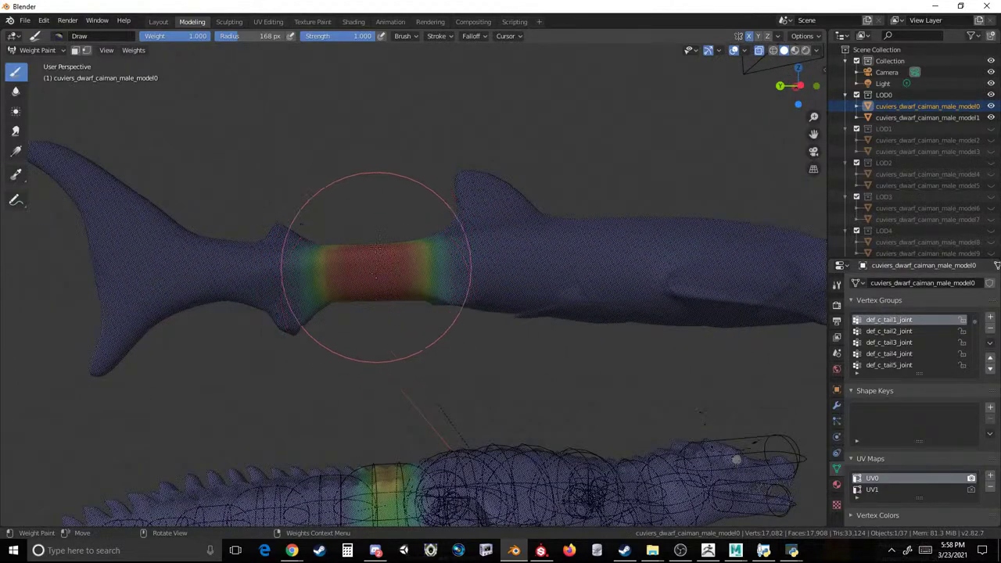
pyautogui.moveTo(377, 296)
pyautogui.mouseDown(button='middle')
pyautogui.moveTo(374, 313)
pyautogui.moveTo(366, 230)
pyautogui.mouseUp(button='middle')
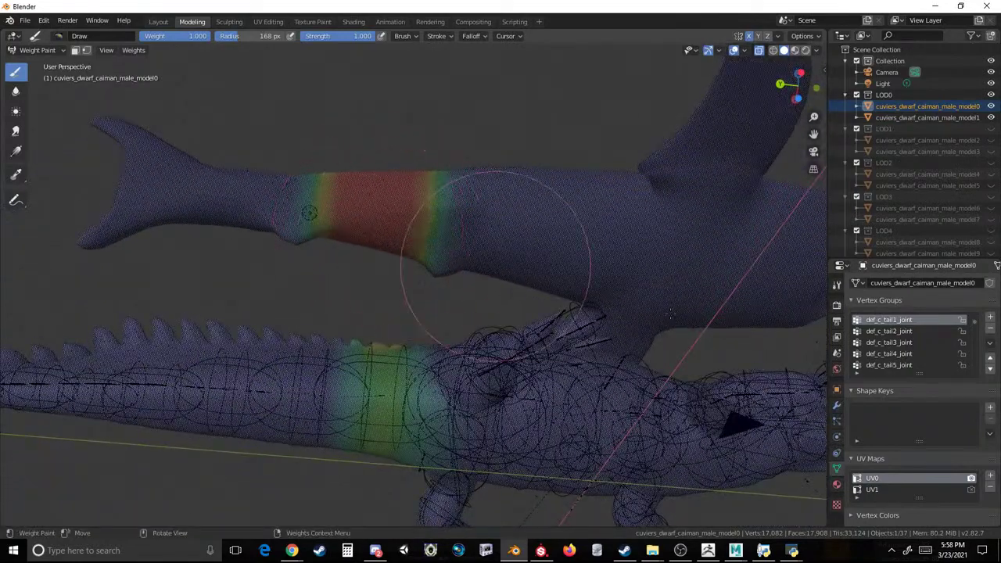
pyautogui.moveTo(349, 191); pyautogui.dragTo(352, 213)
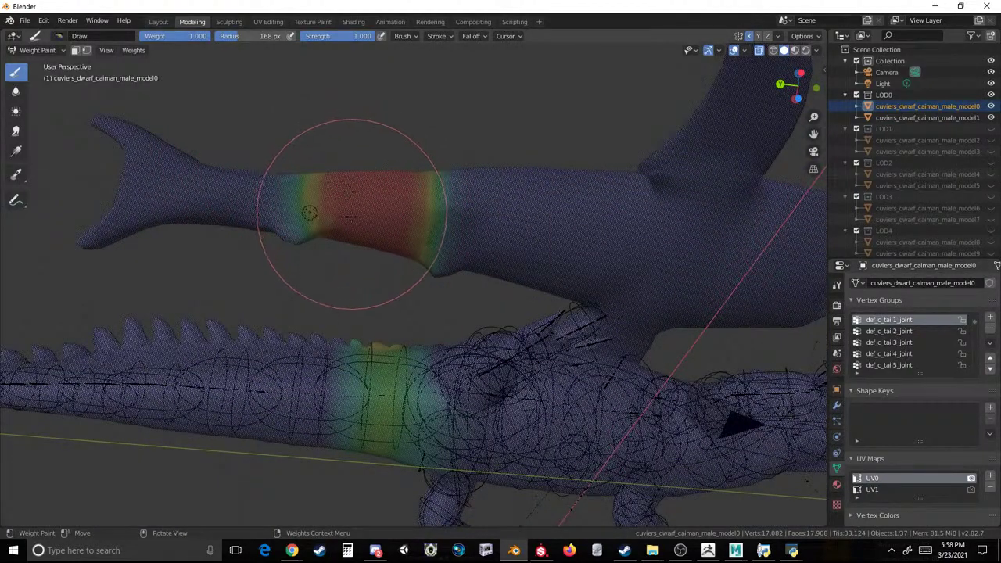
pyautogui.moveTo(362, 165)
pyautogui.mouseDown(button='middle')
pyautogui.moveTo(324, 279)
pyautogui.moveTo(343, 262)
pyautogui.mouseUp(button='middle')
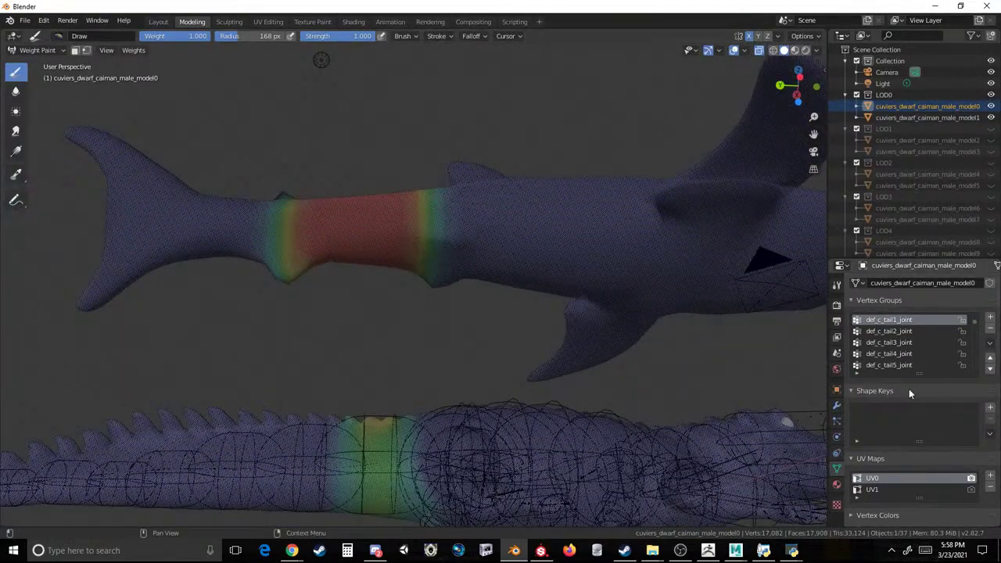
# Activate def_c_tail2_joint and paint full weight around the section with the small second dorsal and anal fins.
pyautogui.click(889, 331)
pyautogui.moveTo(250, 196)
pyautogui.mouseDown()
pyautogui.moveTo(268, 206)
pyautogui.moveTo(287, 246)
pyautogui.moveTo(291, 196)
pyautogui.mouseUp()
pyautogui.moveTo(282, 171)
pyautogui.mouseDown(button='middle')
pyautogui.moveTo(291, 244)
pyautogui.moveTo(371, 345)
pyautogui.moveTo(552, 312)
pyautogui.moveTo(608, 273)
pyautogui.moveTo(501, 301)
pyautogui.moveTo(514, 279)
pyautogui.moveTo(543, 389)
pyautogui.mouseUp(button='middle')
pyautogui.scroll(-2, 281, 249)
pyautogui.scroll(2, 626, 278)
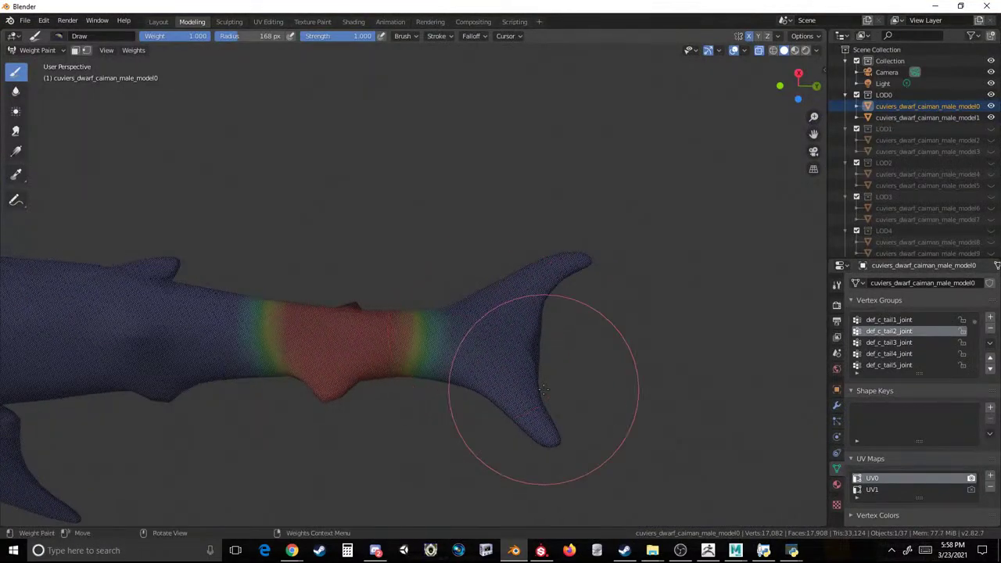
# Activate def_c_tail3_joint and paint full weight over the entire tail fin, including both lobes and their edges.
pyautogui.click(890, 343)
pyautogui.moveTo(514, 324)
pyautogui.mouseDown()
pyautogui.moveTo(509, 336)
pyautogui.moveTo(471, 304)
pyautogui.moveTo(465, 317)
pyautogui.mouseUp()
pyautogui.scroll(-5, 500, 329)
pyautogui.scroll(2, 500, 330)
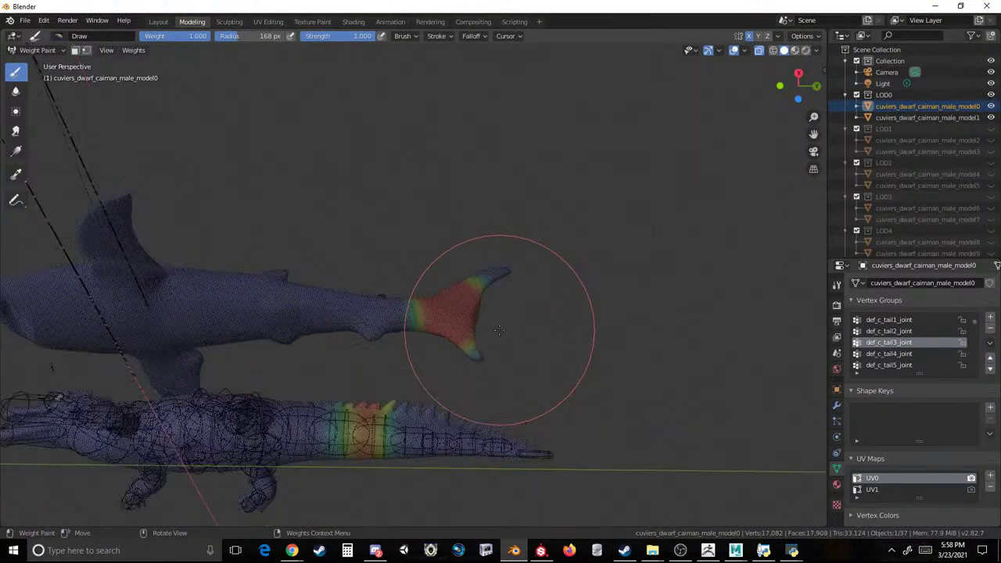
pyautogui.scroll(2, 499, 330)
pyautogui.moveTo(521, 385)
pyautogui.mouseDown()
pyautogui.moveTo(530, 393)
pyautogui.moveTo(538, 261)
pyautogui.mouseUp()
pyautogui.moveTo(576, 252); pyautogui.dragTo(470, 239, button='middle')
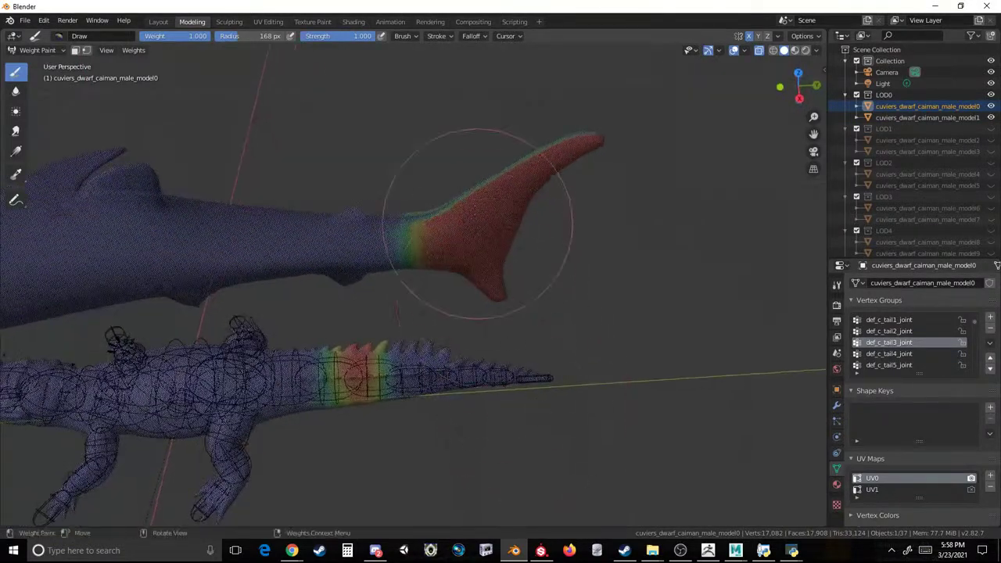
pyautogui.moveTo(440, 218); pyautogui.dragTo(549, 138)
pyautogui.moveTo(562, 229)
pyautogui.mouseDown(button='middle')
pyautogui.moveTo(459, 68)
pyautogui.moveTo(548, 235)
pyautogui.moveTo(520, 275)
pyautogui.mouseUp(button='middle')
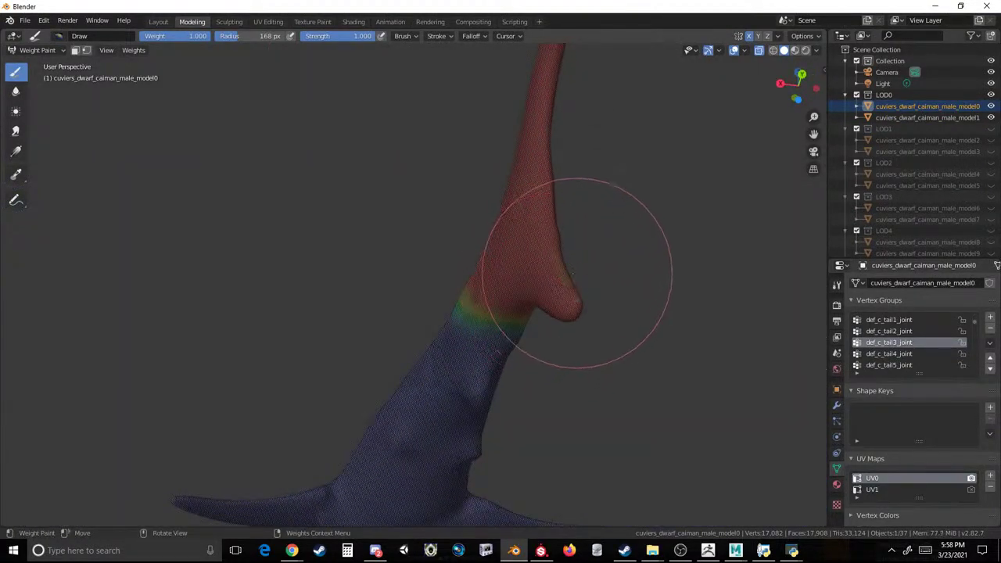
pyautogui.moveTo(544, 204); pyautogui.dragTo(552, 169, button='middle')
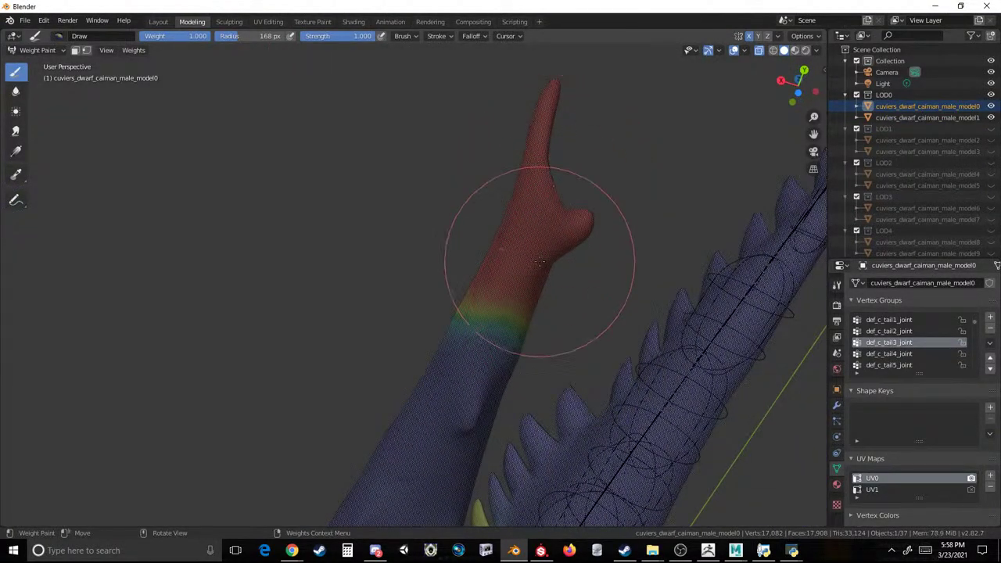
pyautogui.moveTo(529, 238); pyautogui.dragTo(704, 298, button='middle')
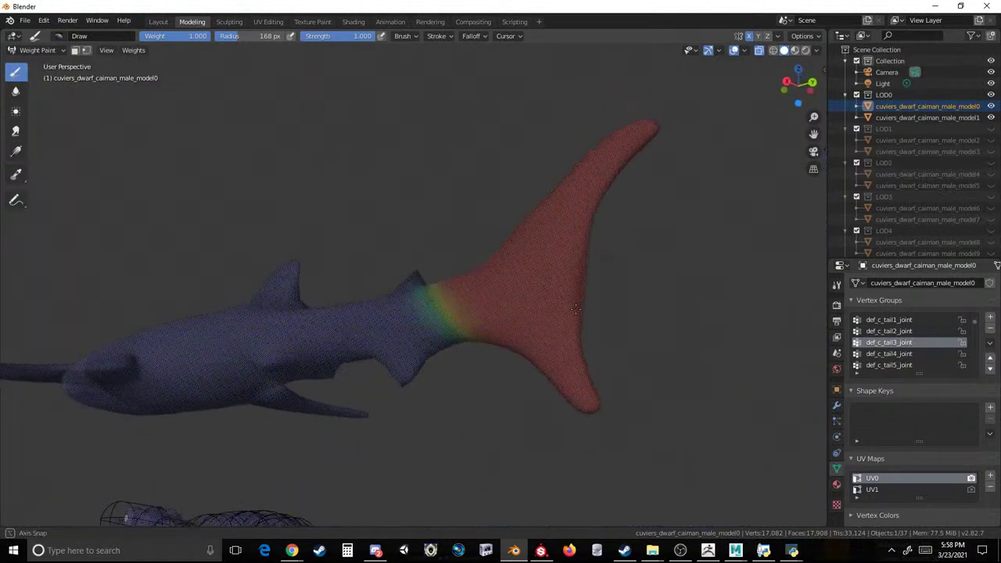
# Activate def_c_tail4_joint and paint full weight over the outer lobes and rear edge of the tail fin.
pyautogui.click(938, 352)
pyautogui.moveTo(610, 201)
pyautogui.mouseDown()
pyautogui.moveTo(631, 134)
pyautogui.moveTo(648, 130)
pyautogui.mouseUp()
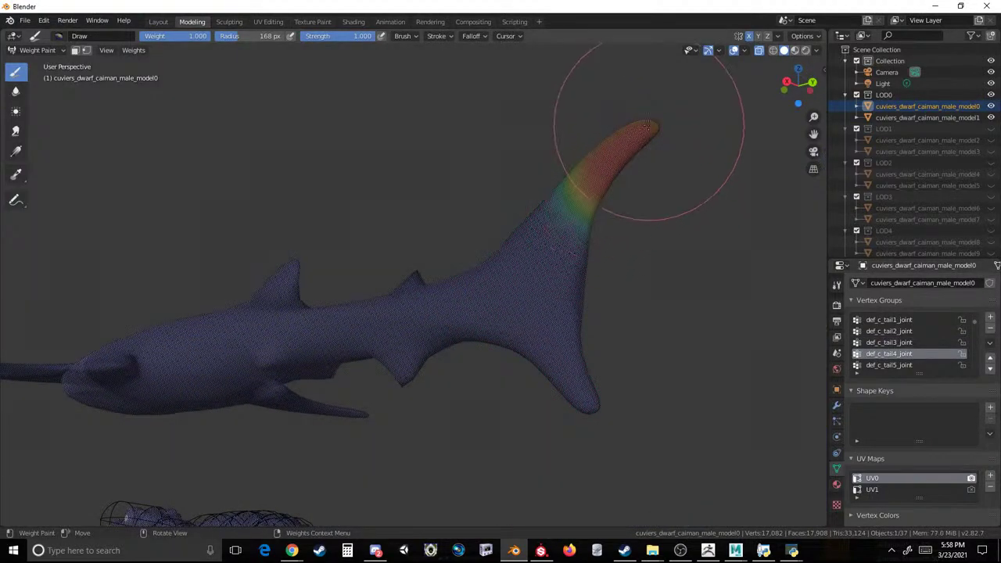
pyautogui.moveTo(590, 185)
pyautogui.mouseDown()
pyautogui.moveTo(586, 424)
pyautogui.moveTo(576, 251)
pyautogui.mouseUp()
pyautogui.moveTo(589, 185); pyautogui.dragTo(384, 272, button='middle')
# Switch to the Blur tool and soften the def_c_tail4_joint weights across the tail fin on both sides.
pyautogui.click(16, 91)
pyautogui.moveTo(270, 262); pyautogui.dragTo(290, 234)
pyautogui.moveTo(273, 154); pyautogui.dragTo(224, 134, button='middle')
pyautogui.moveTo(319, 418); pyautogui.dragTo(338, 209, button='middle')
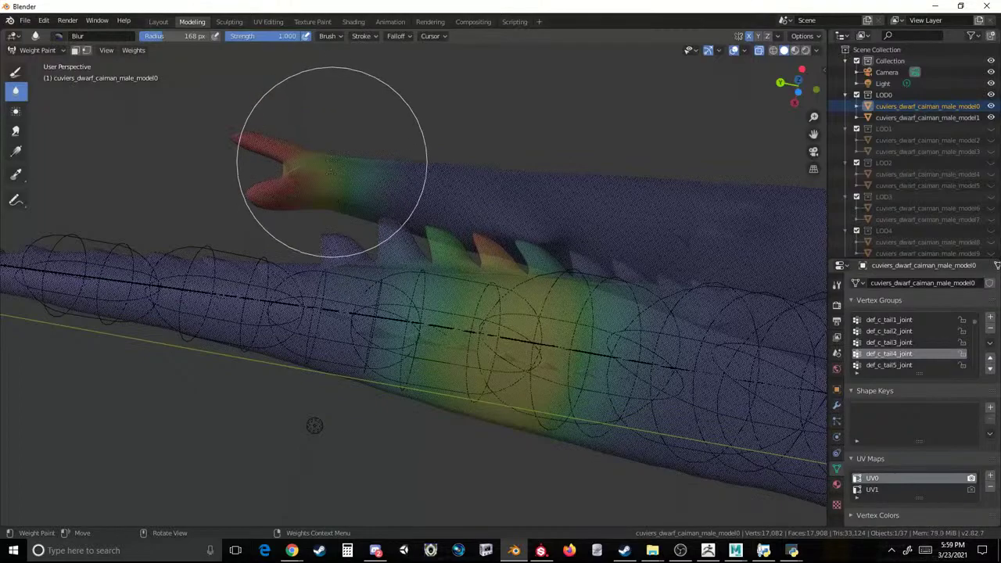
pyautogui.moveTo(392, 175)
pyautogui.mouseDown(button='middle')
pyautogui.moveTo(336, 246)
pyautogui.moveTo(266, 270)
pyautogui.mouseUp(button='middle')
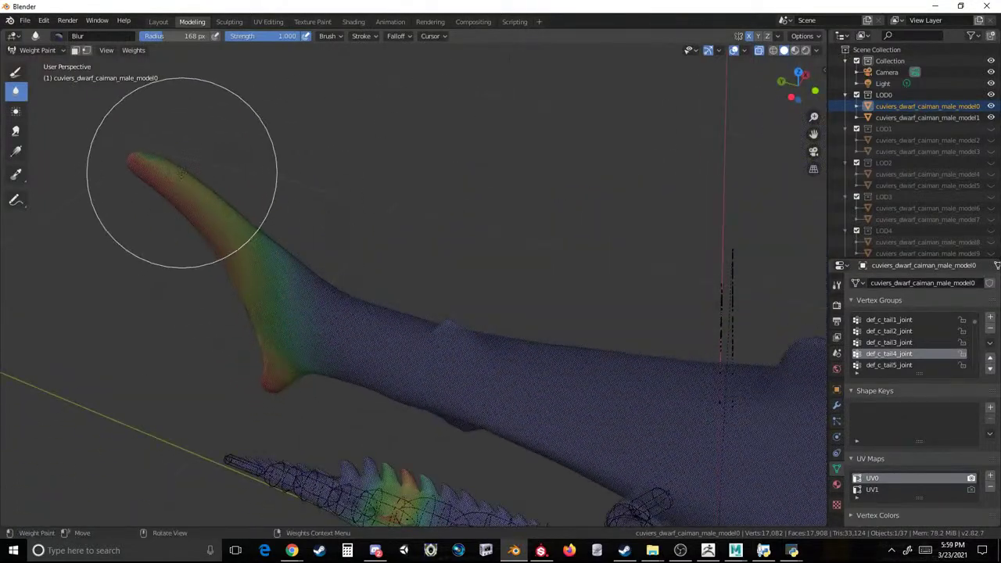
pyautogui.moveTo(320, 312); pyautogui.dragTo(492, 277, button='middle')
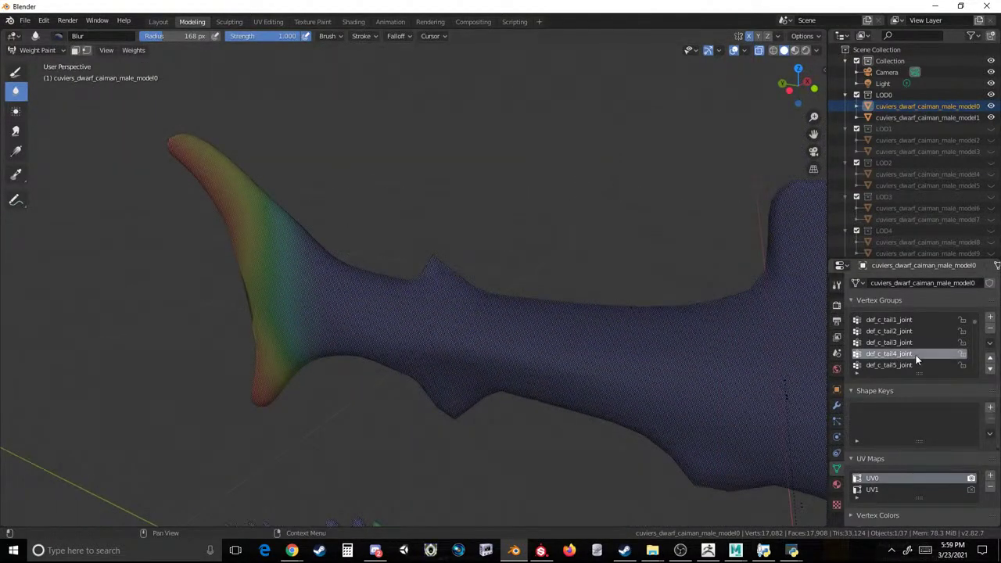
# Activate def_c_tail3_joint and blur its weight border around the base of the tail fin.
pyautogui.click(892, 343)
pyautogui.moveTo(388, 347); pyautogui.dragTo(412, 269)
pyautogui.moveTo(394, 242); pyautogui.dragTo(449, 230, button='middle')
pyautogui.moveTo(426, 284); pyautogui.dragTo(481, 290, button='middle')
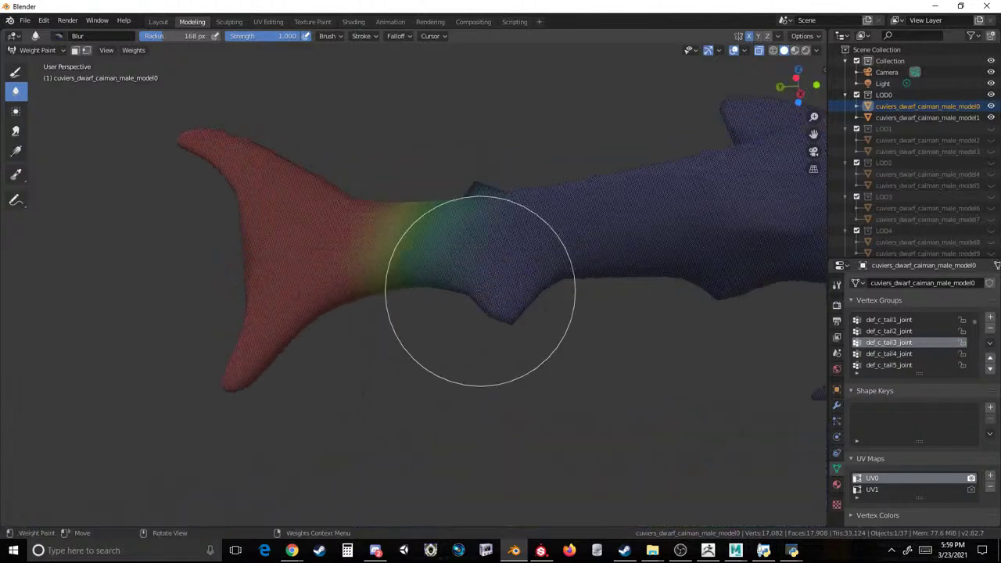
# Activate def_c_tail1_joint and blur its front and rear weight borders around the shark's body.
pyautogui.click(890, 319)
pyautogui.moveTo(547, 235); pyautogui.dragTo(560, 241, button='middle')
pyautogui.moveTo(560, 241)
pyautogui.mouseDown()
pyautogui.moveTo(459, 179)
pyautogui.moveTo(478, 188)
pyautogui.moveTo(459, 224)
pyautogui.moveTo(492, 212)
pyautogui.mouseUp()
pyautogui.moveTo(492, 212); pyautogui.dragTo(509, 230, button='middle')
pyautogui.moveTo(490, 169); pyautogui.dragTo(480, 284, button='middle')
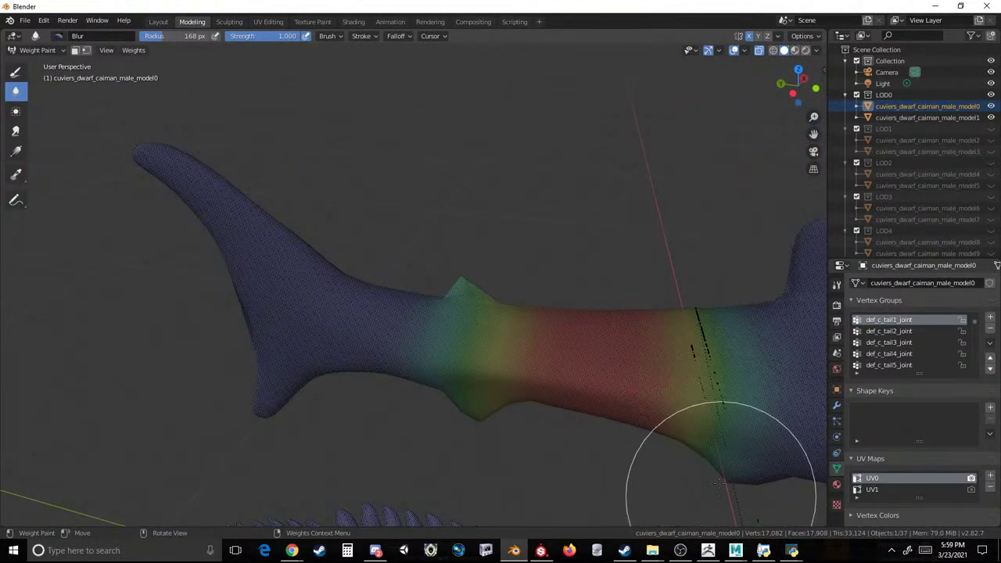
pyautogui.moveTo(716, 383); pyautogui.dragTo(713, 338, button='middle')
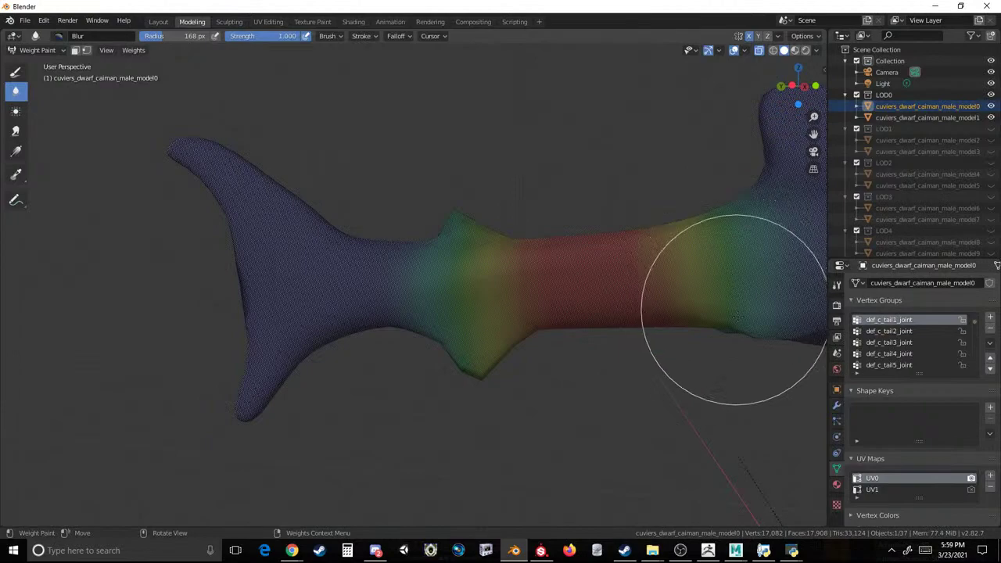
# Activate def_c_tail2_joint and blur the weight borders in front of and behind the small second dorsal fin.
pyautogui.click(892, 331)
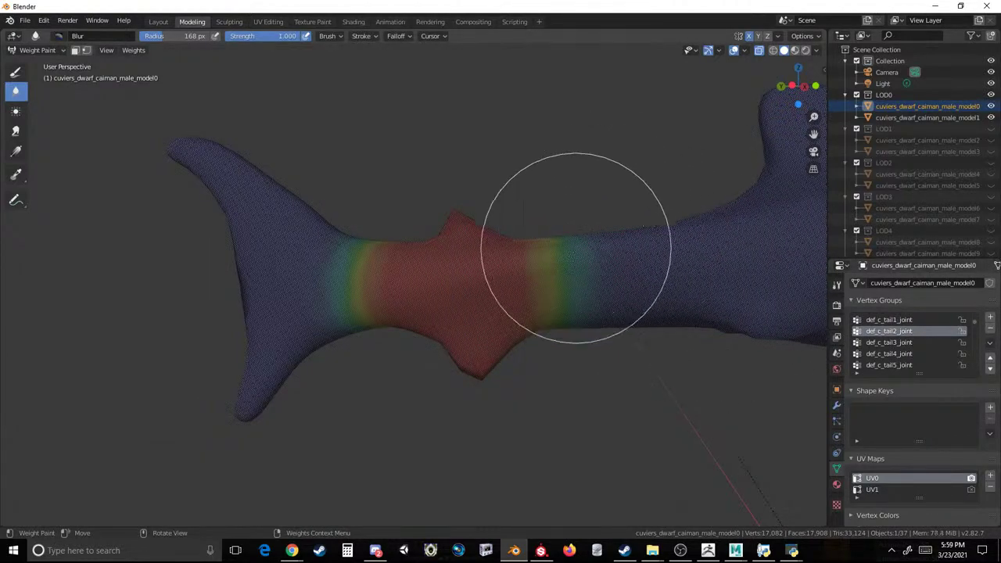
pyautogui.moveTo(557, 317); pyautogui.dragTo(568, 233)
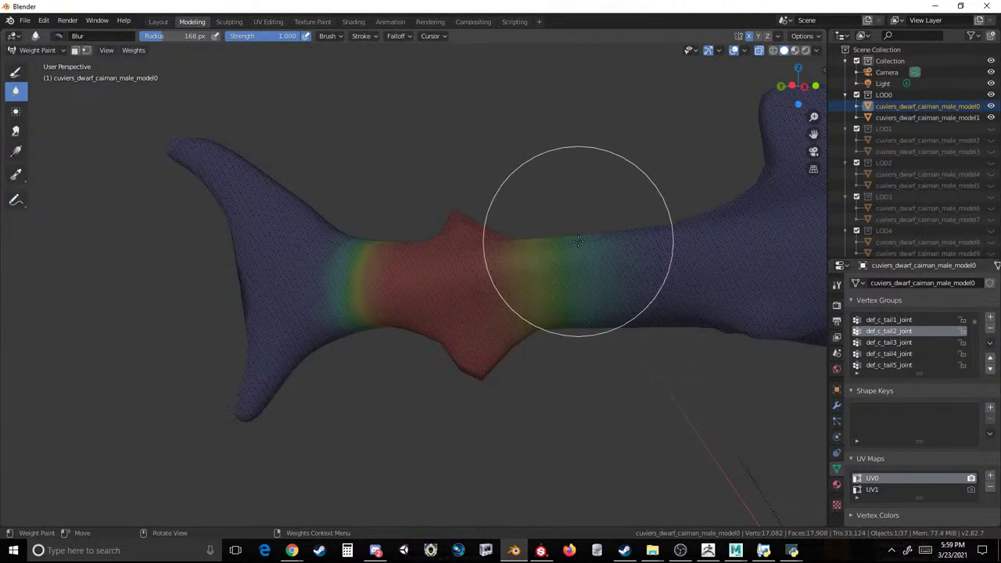
pyautogui.moveTo(380, 329)
pyautogui.mouseDown()
pyautogui.moveTo(351, 347)
pyautogui.moveTo(368, 246)
pyautogui.moveTo(378, 268)
pyautogui.mouseUp()
pyautogui.moveTo(379, 267); pyautogui.dragTo(338, 205, button='middle')
# Leave Weight Paint mode for Object Mode and bring the whole shark and caiman into view.
pyautogui.scroll(-8, 371, 188)
pyautogui.click(64, 51)
pyautogui.click(35, 65)
pyautogui.moveTo(444, 264); pyautogui.dragTo(500, 270, button='middle')
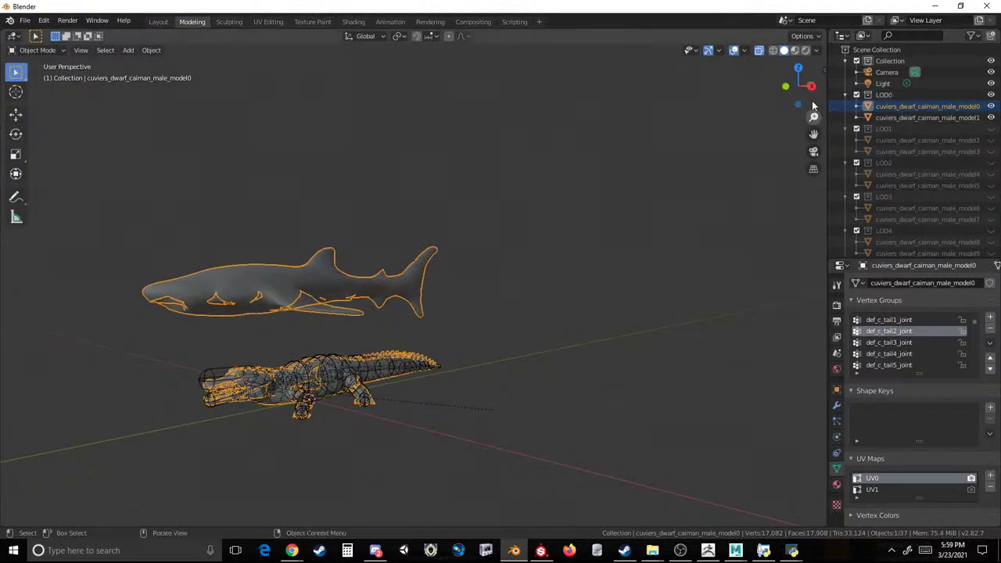
# Select the merged shark and caiman mesh in right orthographic view and enter Edit Mode.
pyautogui.click(811, 85)
pyautogui.scroll(2, 421, 277)
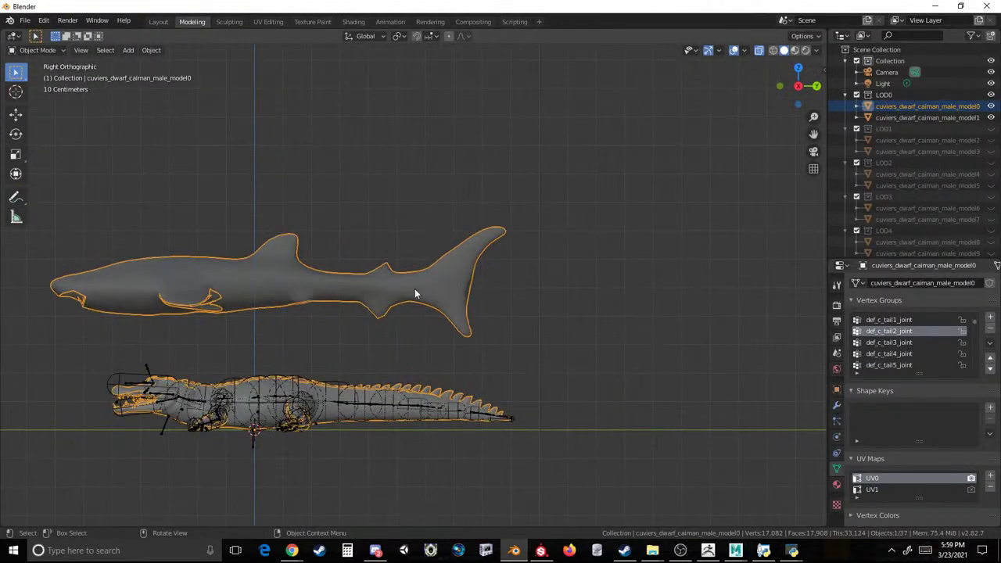
pyautogui.keyDown('shift'); pyautogui.moveTo(391, 313); pyautogui.dragTo(442, 240, button='middle'); pyautogui.keyUp('shift')
pyautogui.scroll(1, 383, 265)
pyautogui.click(374, 267)
pyautogui.click(382, 332)
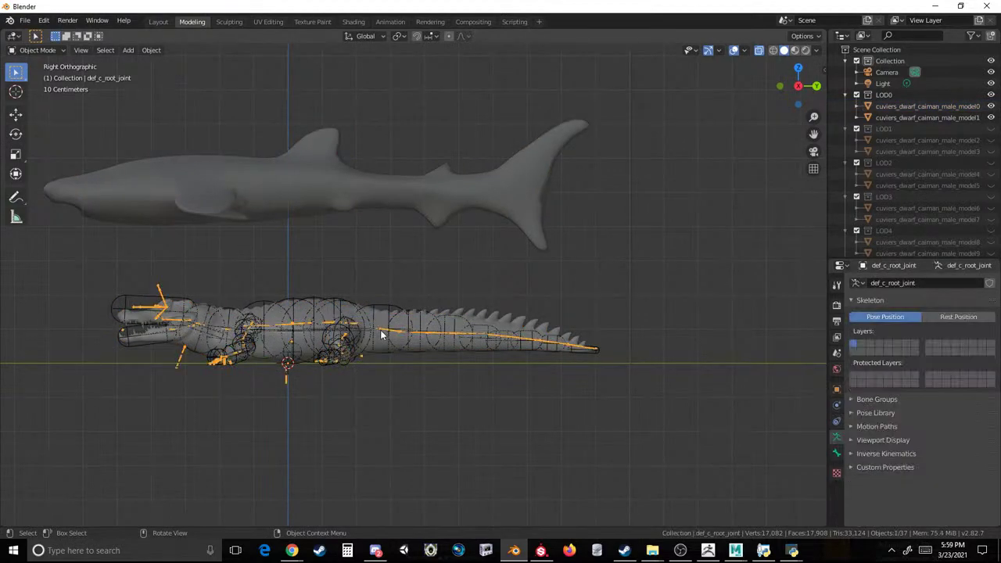
pyautogui.click(340, 296)
pyautogui.click(159, 22)
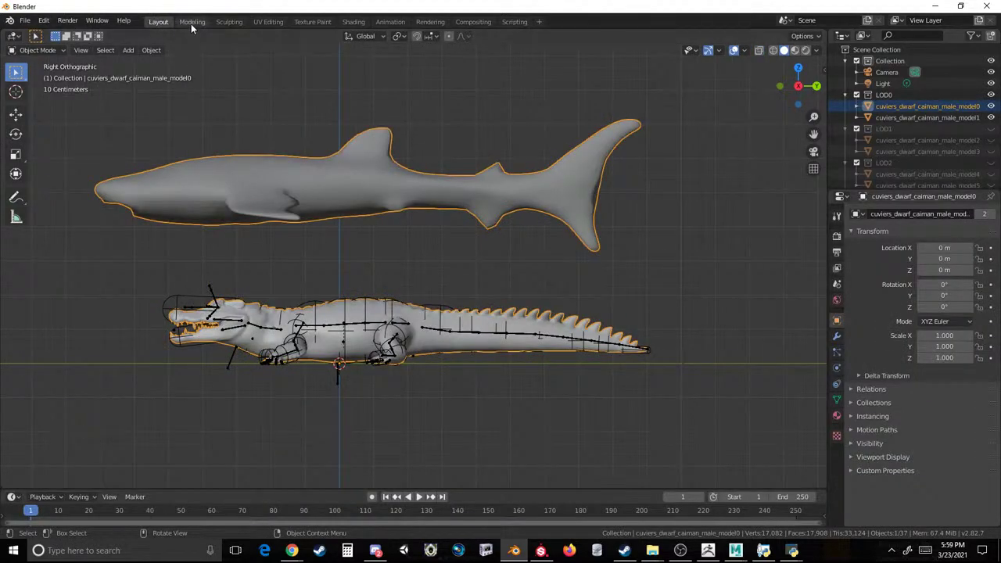
pyautogui.click(191, 22)
pyautogui.click(100, 269)
pyautogui.moveTo(100, 269); pyautogui.dragTo(720, 438)
pyautogui.click(621, 313)
pyautogui.scroll(2, 622, 310)
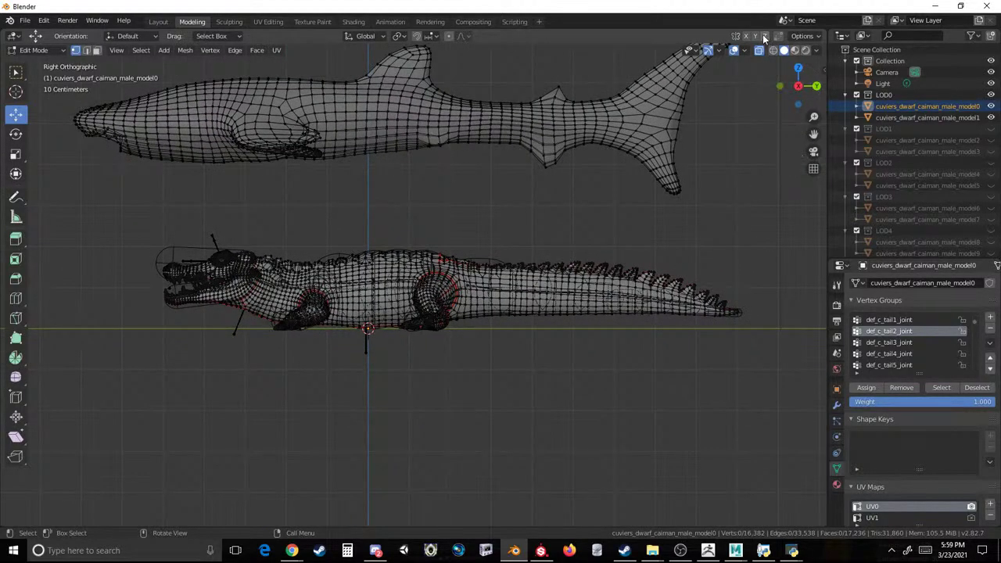
# Delete the vertices of the caiman's front half and of its hind legs and tail, keeping a narrow mid-body band.
pyautogui.moveTo(133, 240); pyautogui.dragTo(425, 412)
pyautogui.press('x')
pyautogui.click(351, 403)
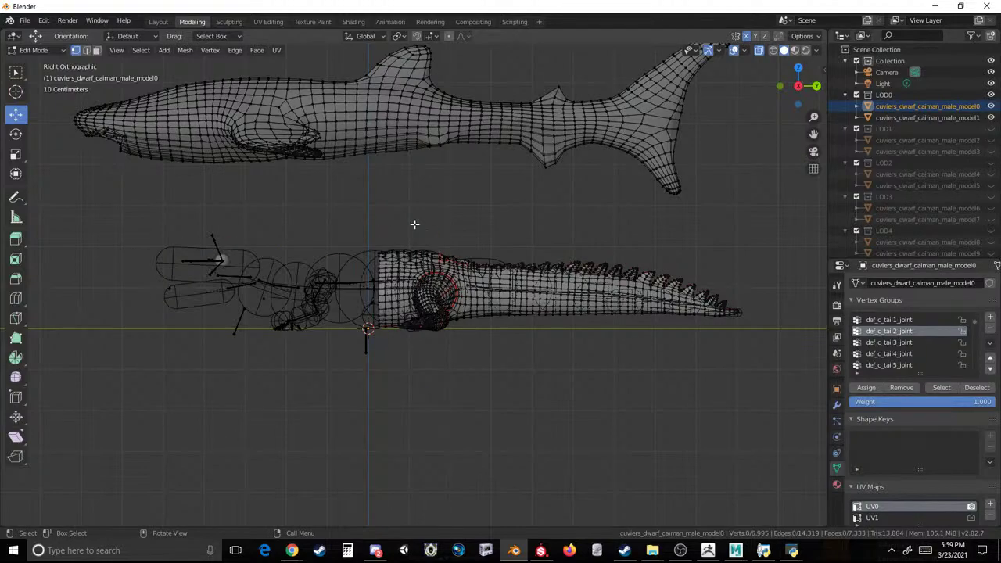
pyautogui.moveTo(392, 227); pyautogui.dragTo(758, 399)
pyautogui.press('x')
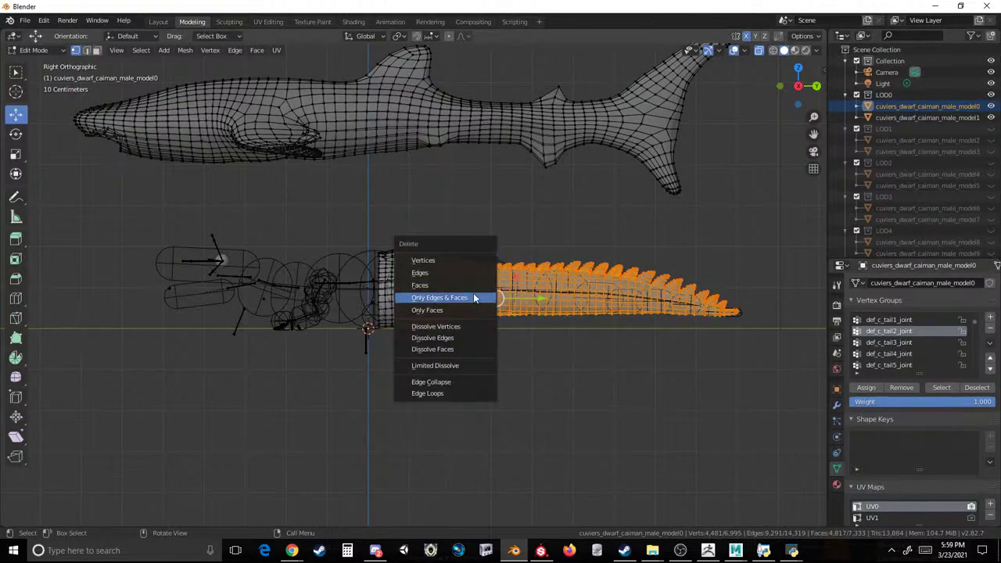
pyautogui.click(474, 292)
# Delete the upper part of the caiman's mid-body band and another section of what remains below it.
pyautogui.scroll(2, 474, 291)
pyautogui.moveTo(450, 210); pyautogui.dragTo(290, 316)
pyautogui.press('x')
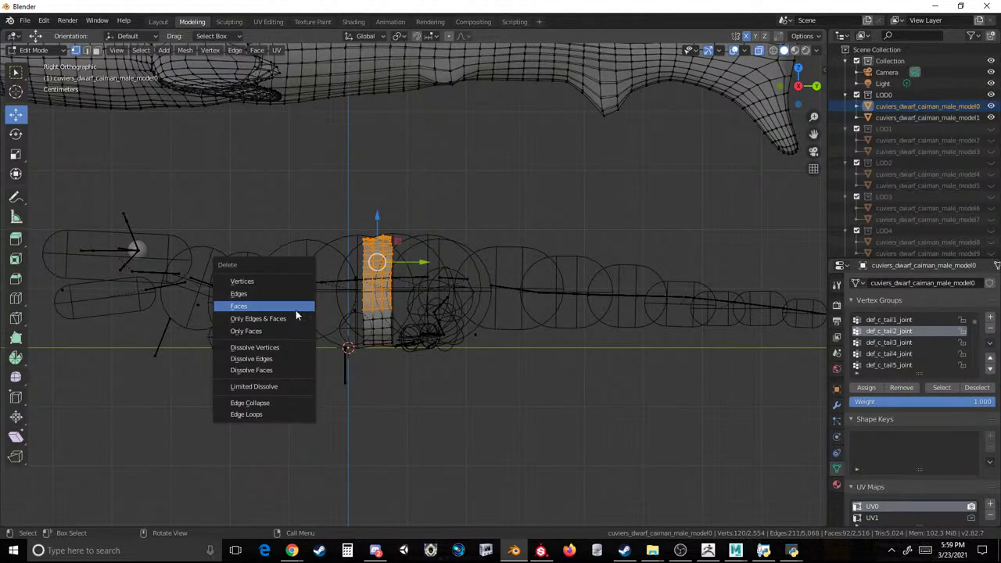
pyautogui.click(296, 310)
pyautogui.moveTo(375, 321); pyautogui.dragTo(467, 252, button='middle')
pyautogui.moveTo(466, 252); pyautogui.dragTo(311, 427)
pyautogui.press('x')
pyautogui.click(349, 406)
pyautogui.moveTo(344, 383); pyautogui.dragTo(362, 285, button='middle')
# Trim away the leftover caiman belly vertices in several selections, keeping only a tiny patch near the origin.
pyautogui.moveTo(270, 227); pyautogui.dragTo(122, 427)
pyautogui.press('x')
pyautogui.click(122, 362)
pyautogui.moveTo(229, 271); pyautogui.dragTo(330, 320)
pyautogui.press('x')
pyautogui.click(331, 320)
pyautogui.moveTo(346, 273); pyautogui.dragTo(277, 354)
pyautogui.press('x')
pyautogui.click(284, 349)
pyautogui.moveTo(284, 349); pyautogui.dragTo(328, 301, button='middle')
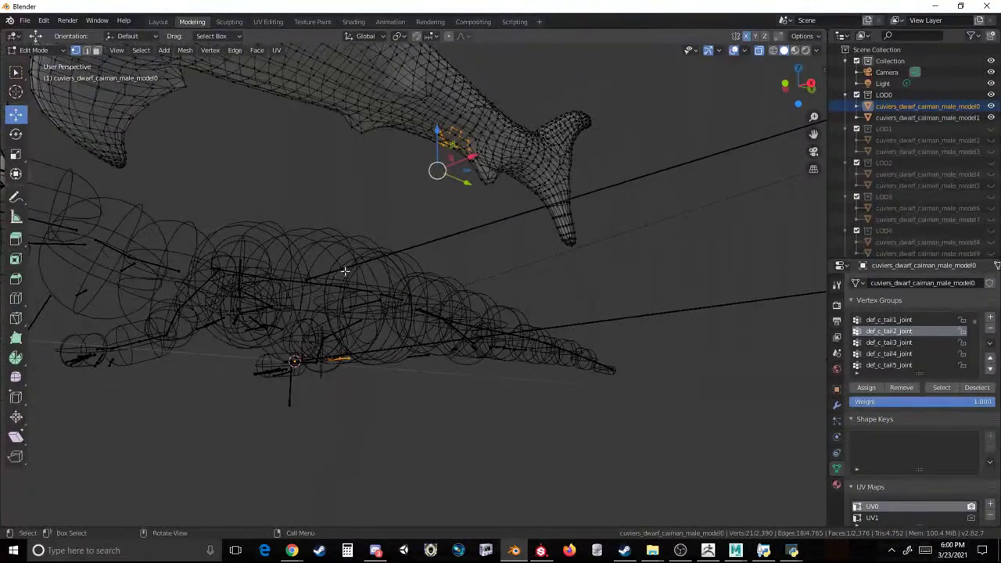
# Move the tiny remaining caiman patch up along the Z axis into the middle of the skeleton.
pyautogui.moveTo(390, 321); pyautogui.dragTo(277, 430)
pyautogui.press('g')
pyautogui.press('z')
pyautogui.moveTo(343, 288); pyautogui.dragTo(344, 287)
pyautogui.moveTo(343, 287); pyautogui.dragTo(360, 375, button='middle')
pyautogui.scroll(-4, 360, 375)
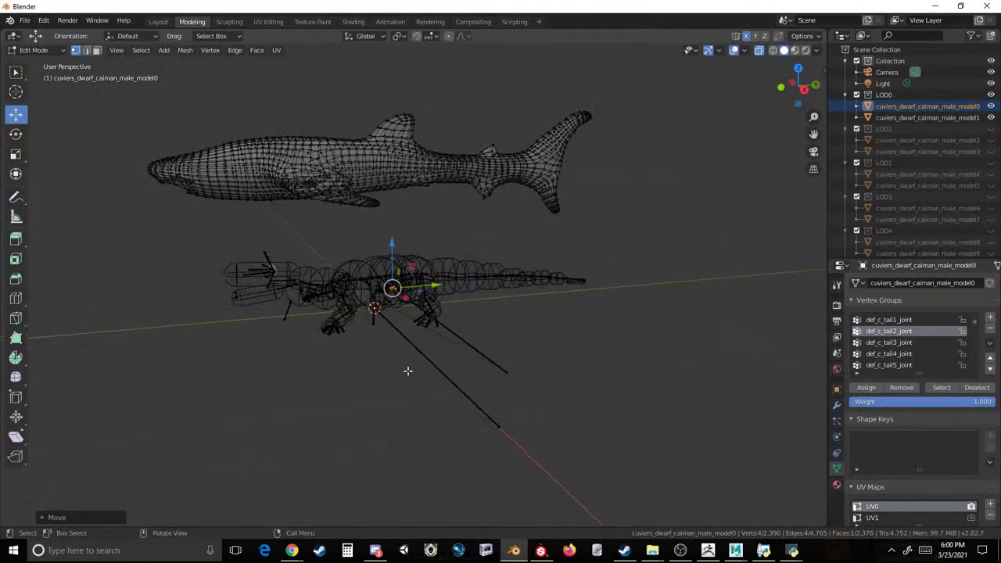
# Select the whole shark mesh, lower it onto the caiman skeleton, and return to Object Mode.
pyautogui.click(804, 89)
pyautogui.moveTo(630, 73); pyautogui.dragTo(156, 244)
pyautogui.moveTo(385, 145); pyautogui.dragTo(369, 243)
pyautogui.click(396, 166)
pyautogui.moveTo(396, 165); pyautogui.dragTo(503, 202, button='middle')
pyautogui.click(38, 50)
pyautogui.click(43, 63)
pyautogui.moveTo(320, 174); pyautogui.dragTo(333, 214, button='middle')
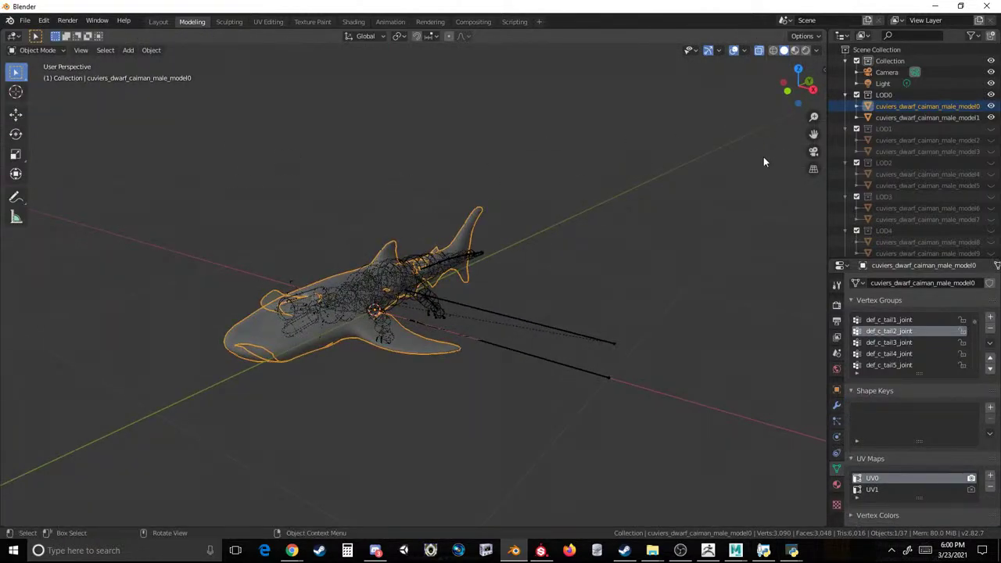
# Select the eye mesh cuviers_dwarf_caiman_male_model1 and open it in Edit Mode close up.
pyautogui.click(875, 117)
pyautogui.scroll(3, 330, 302)
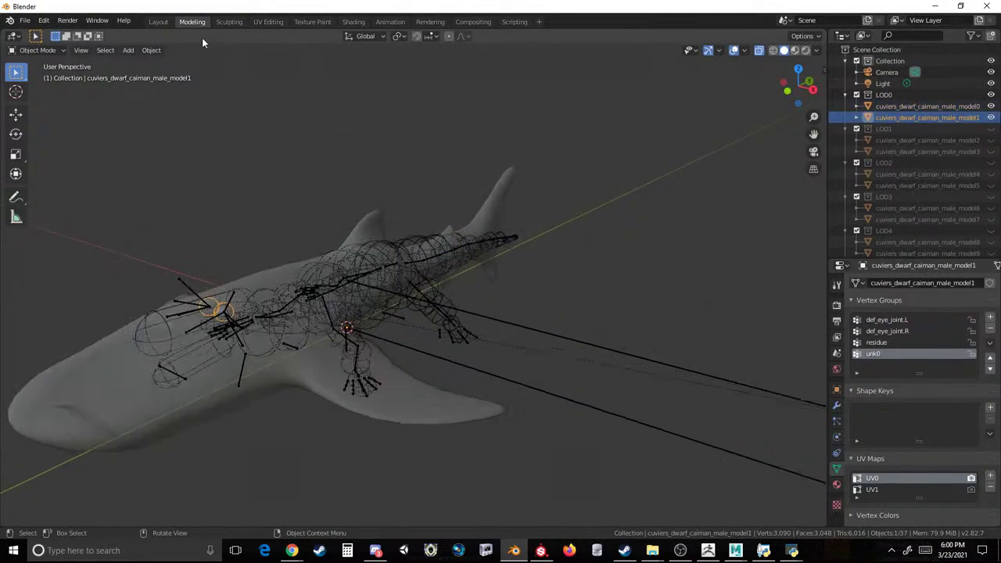
pyautogui.click(158, 21)
pyautogui.scroll(3, 184, 220)
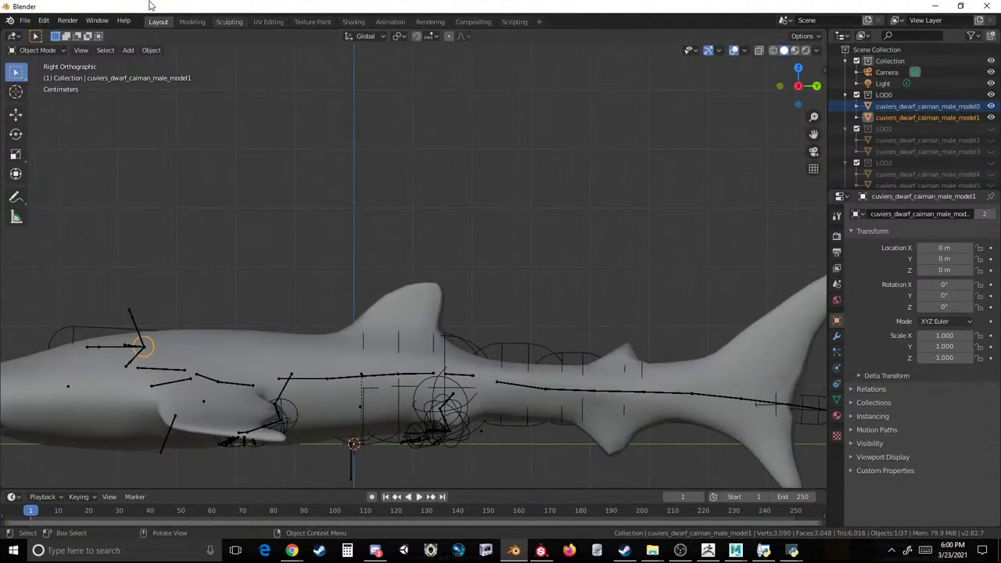
pyautogui.click(192, 21)
pyautogui.scroll(2, 498, 173)
pyautogui.keyDown('shift'); pyautogui.moveTo(497, 173); pyautogui.dragTo(508, 172, button='middle'); pyautogui.keyUp('shift')
pyautogui.click(313, 219)
pyautogui.moveTo(409, 192); pyautogui.dragTo(534, 205, button='middle')
# Delete most of the caiman eyeball vertices in three successive selections.
pyautogui.moveTo(570, 180); pyautogui.dragTo(479, 299)
pyautogui.press('x')
pyautogui.click(488, 283)
pyautogui.press('b')
pyautogui.moveTo(380, 173); pyautogui.dragTo(509, 270)
pyautogui.press('x')
pyautogui.click(509, 271)
pyautogui.press('b')
pyautogui.moveTo(409, 231); pyautogui.dragTo(452, 303)
pyautogui.press('x')
pyautogui.click(447, 305)
# Trim the remaining eyeball vertices down to a tiny fragment and return to Object Mode.
pyautogui.press('b')
pyautogui.moveTo(501, 238); pyautogui.dragTo(440, 272)
pyautogui.press('x')
pyautogui.click(440, 272)
pyautogui.moveTo(475, 271); pyautogui.dragTo(459, 199, button='middle')
pyautogui.press('b')
pyautogui.moveTo(429, 89); pyautogui.dragTo(388, 131)
pyautogui.press('x')
pyautogui.click(388, 131)
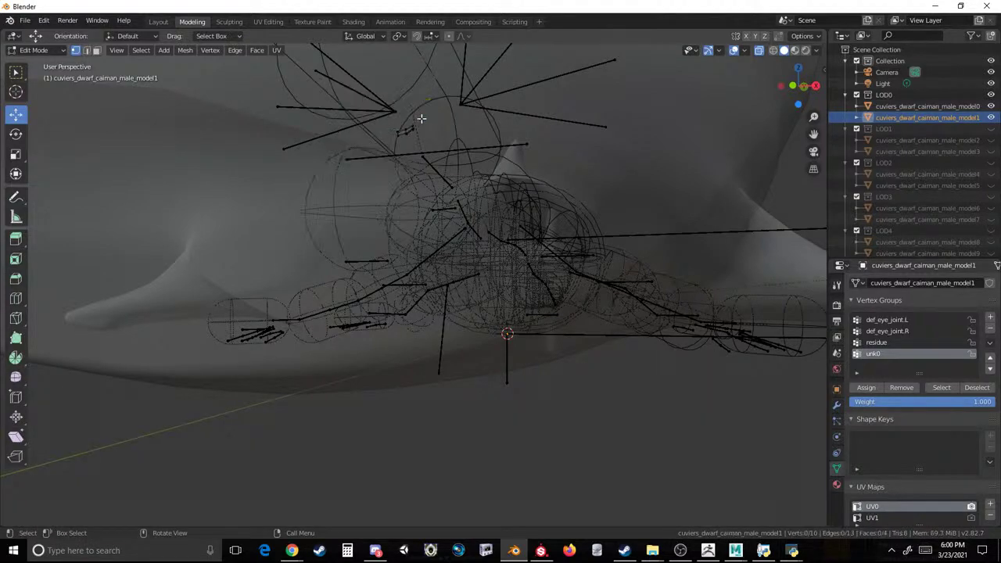
pyautogui.scroll(-6, 421, 118)
pyautogui.moveTo(454, 150); pyautogui.dragTo(414, 188, button='middle')
pyautogui.click(29, 50)
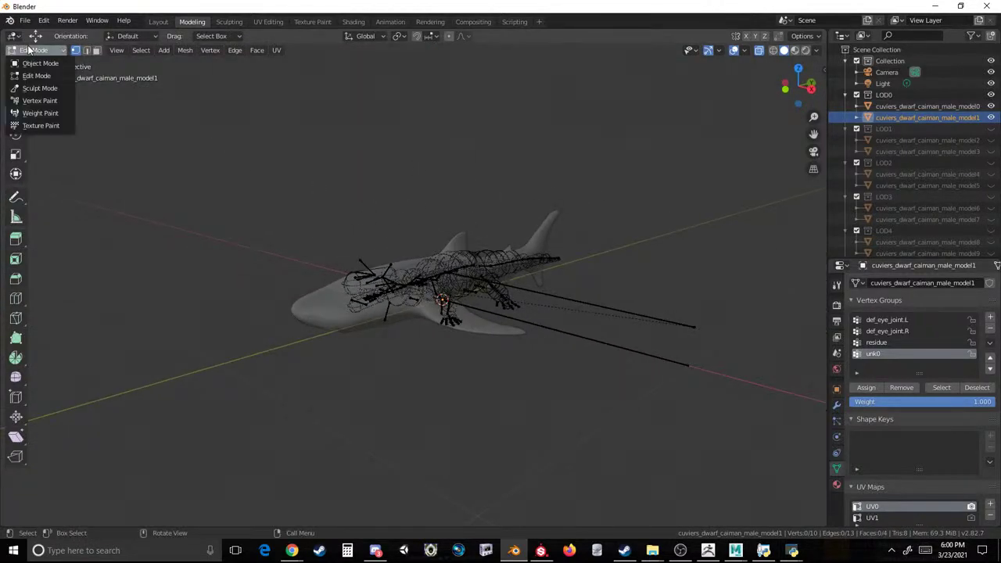
pyautogui.click(38, 63)
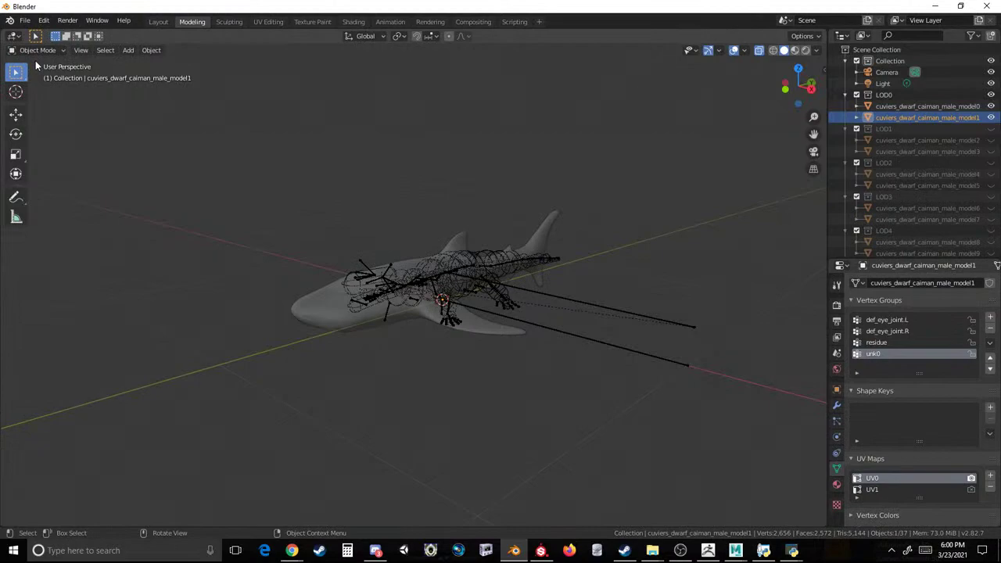
# Duplicate model0 in place into LOD1, delete the old model2, and rename the copy cuviers_dwarf_caiman_male_model2.
pyautogui.click(929, 106)
pyautogui.hotkey('shift', 'd')
pyautogui.press('Escape')
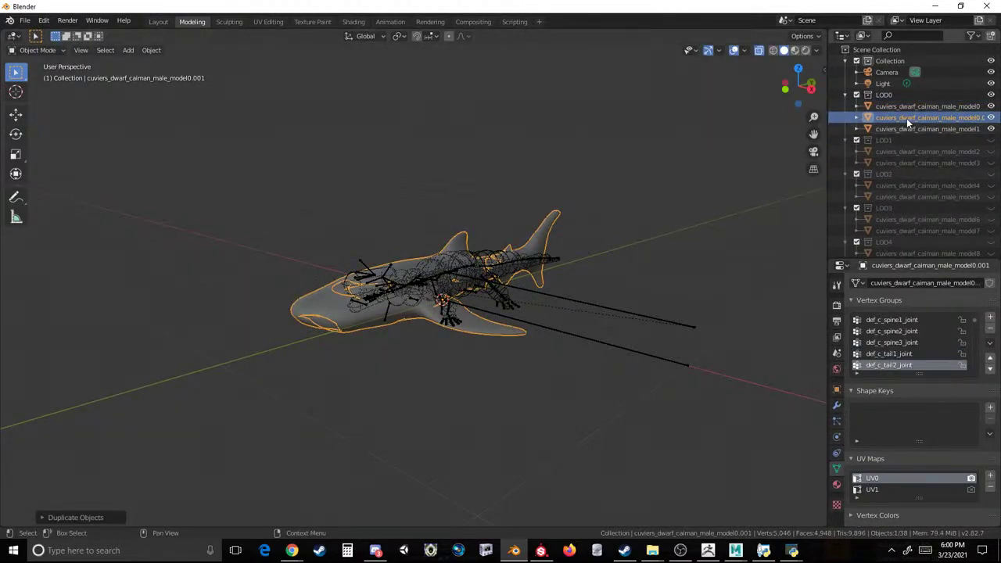
pyautogui.moveTo(907, 118); pyautogui.dragTo(903, 151)
pyautogui.click(905, 151)
pyautogui.rightClick(907, 153)
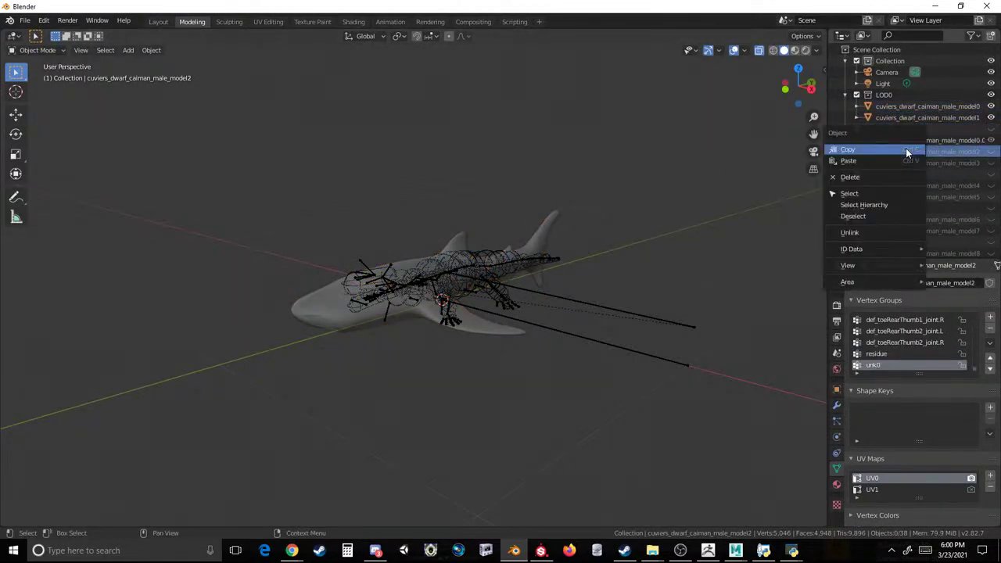
pyautogui.click(897, 175)
pyautogui.click(921, 140)
# Duplicate model1 in place into LOD1, delete the old model3, and rename the copy cuviers_dwarf_caiman_male_model3.
pyautogui.click(933, 119)
pyautogui.hotkey('shift', 'd')
pyautogui.press('Escape')
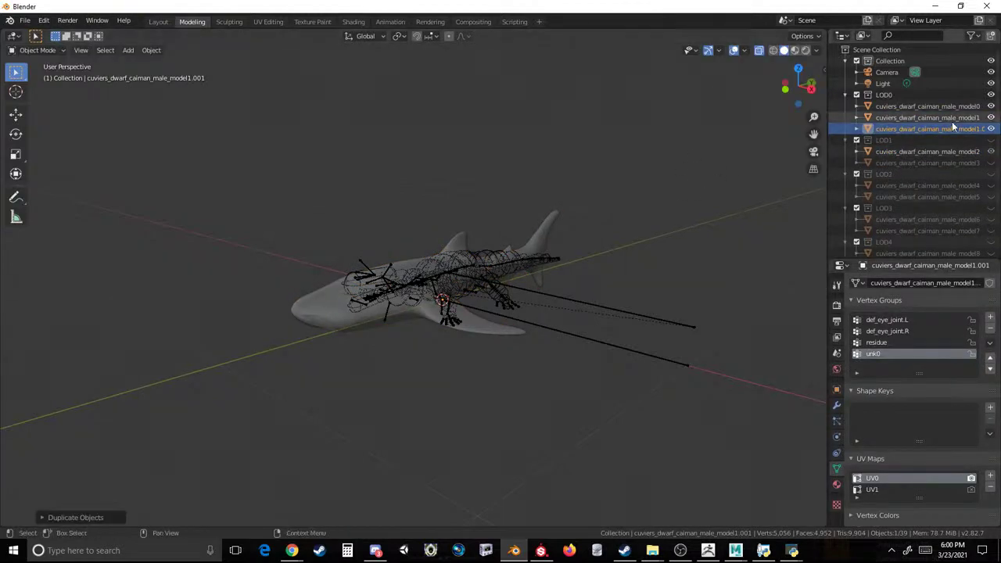
pyautogui.moveTo(938, 128); pyautogui.dragTo(925, 155)
pyautogui.click(924, 161)
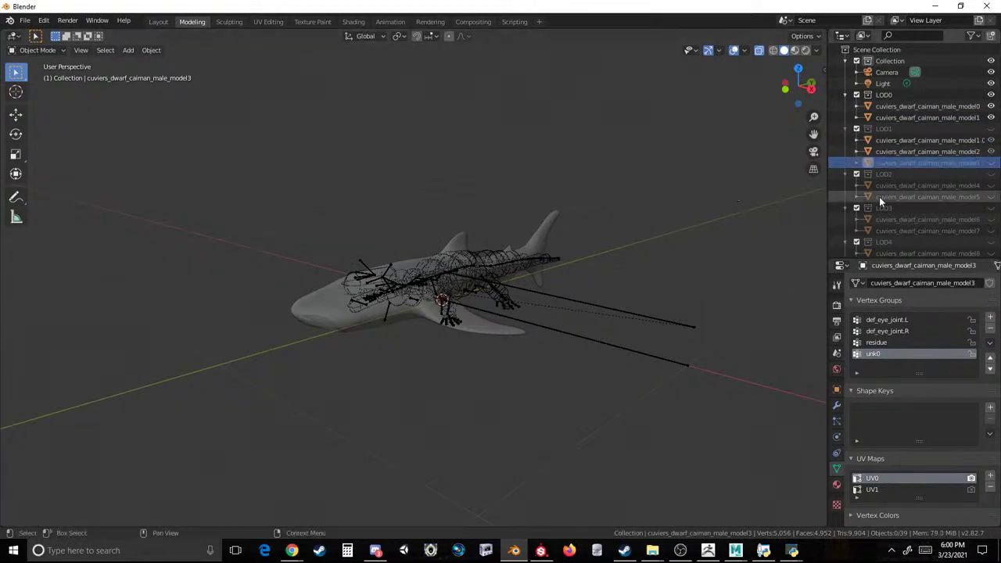
pyautogui.rightClick(904, 158)
pyautogui.click(904, 158)
pyautogui.click(919, 141)
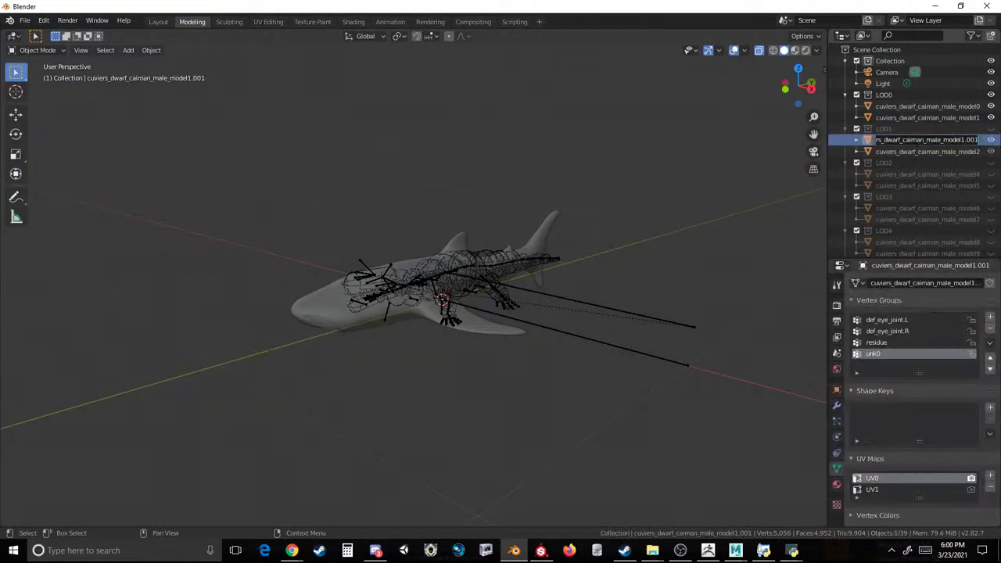
# Duplicate model2 in place into LOD2, delete the old model4, and rename the copy cuviers_dwarf_caiman_male_model4.
pyautogui.click(927, 151)
pyautogui.hotkey('shift', 'd')
pyautogui.press('Escape')
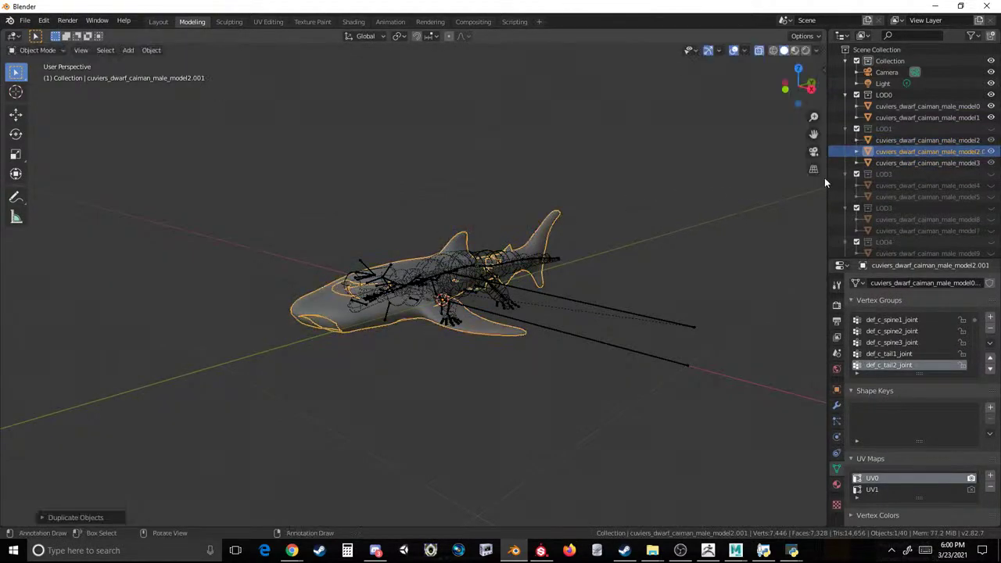
pyautogui.moveTo(895, 150); pyautogui.dragTo(888, 173)
pyautogui.click(907, 185)
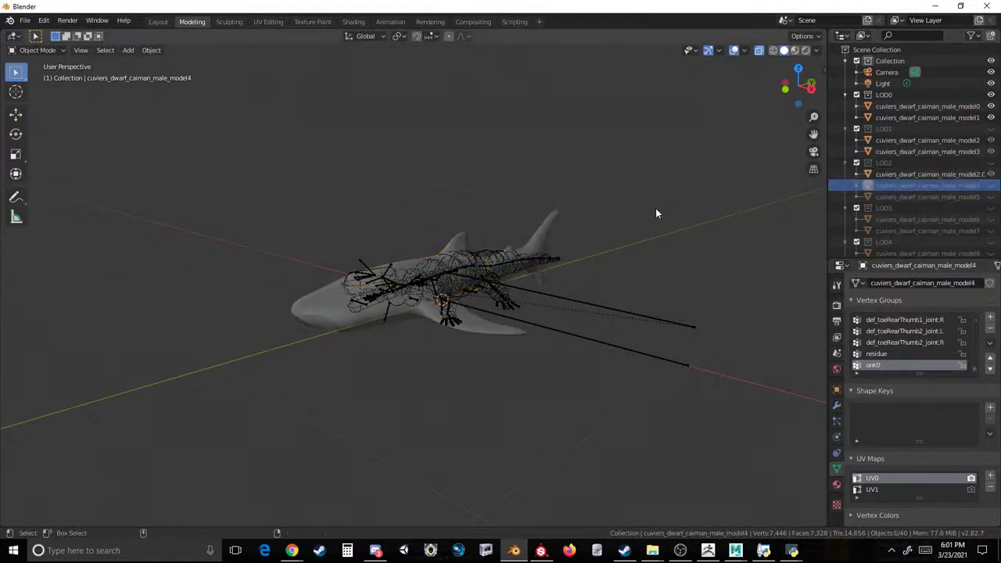
pyautogui.rightClick(880, 187)
pyautogui.click(880, 186)
pyautogui.click(904, 174)
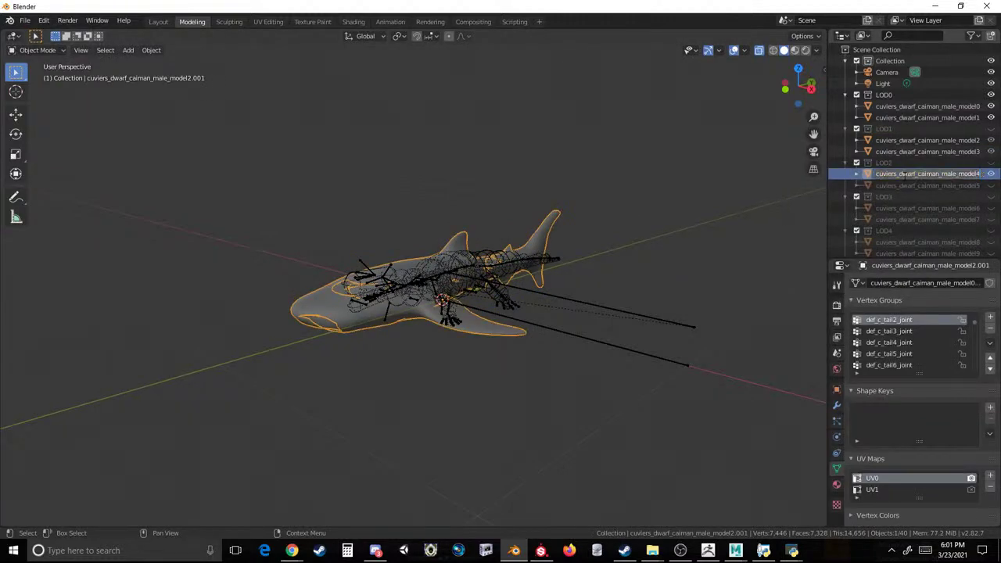
# Duplicate model3 in place into LOD2, delete the old model5, and rename the copy cuviers_dwarf_caiman_male_model5.
pyautogui.click(914, 151)
pyautogui.hotkey('shift', 'd')
pyautogui.press('Escape')
pyautogui.moveTo(912, 163); pyautogui.dragTo(910, 179)
pyautogui.click(911, 196)
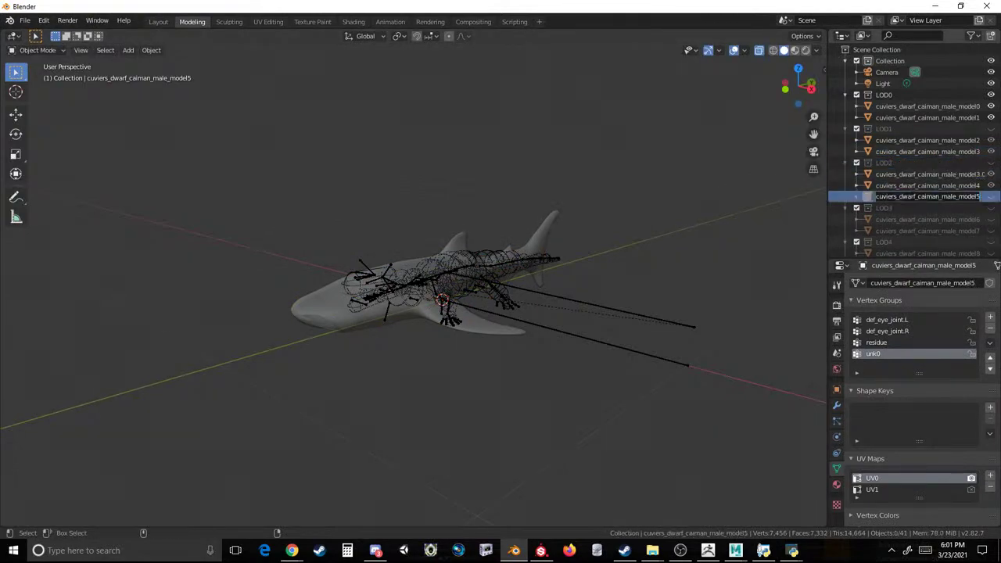
pyautogui.rightClick(909, 197)
pyautogui.click(910, 197)
pyautogui.doubleClick(914, 174)
pyautogui.hotkey('ctrl', 'v')
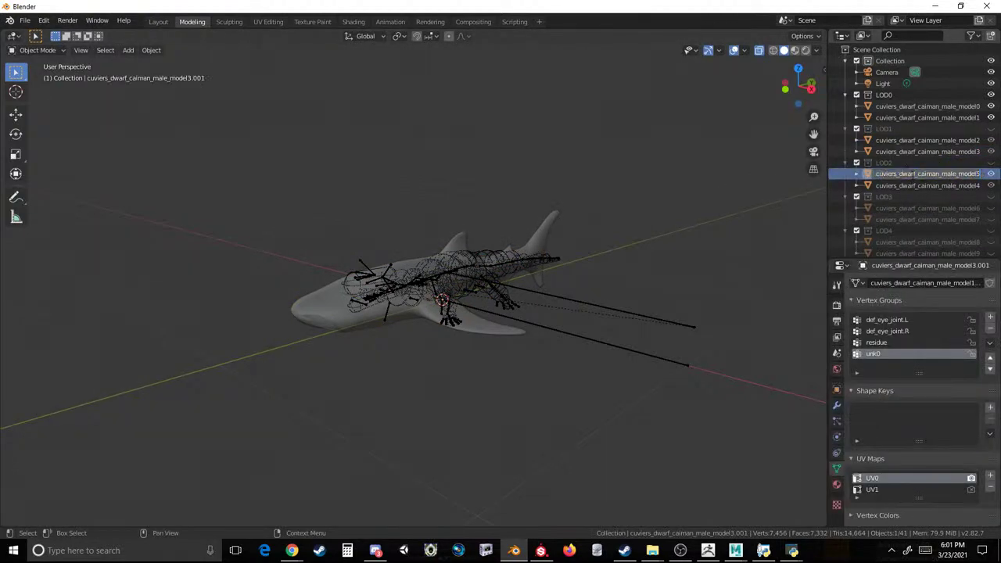
pyautogui.press('Return')
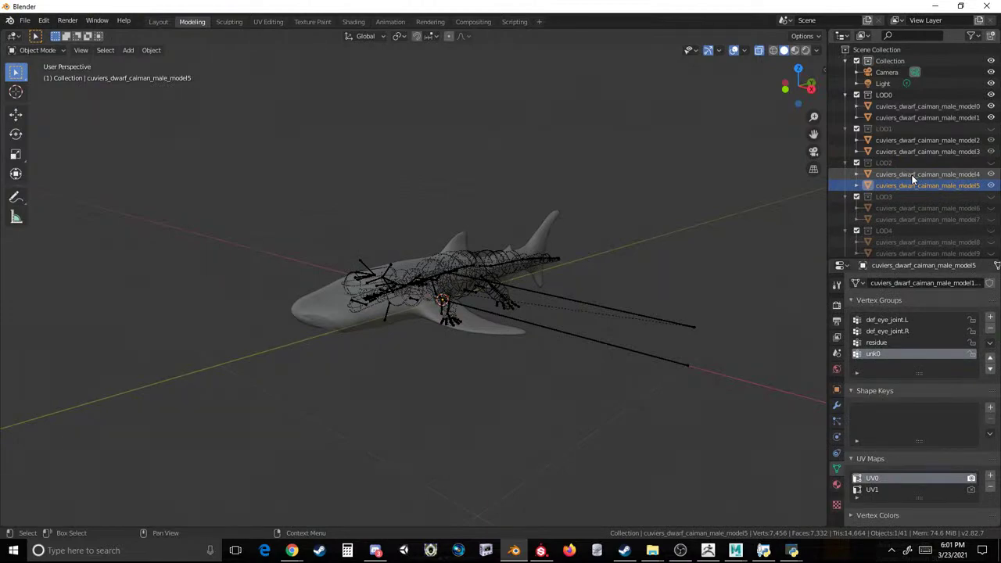
# Duplicate model4 in place into LOD3, delete the old model6, and rename the copy cuviers_dwarf_caiman_male_model6.
pyautogui.click(911, 175)
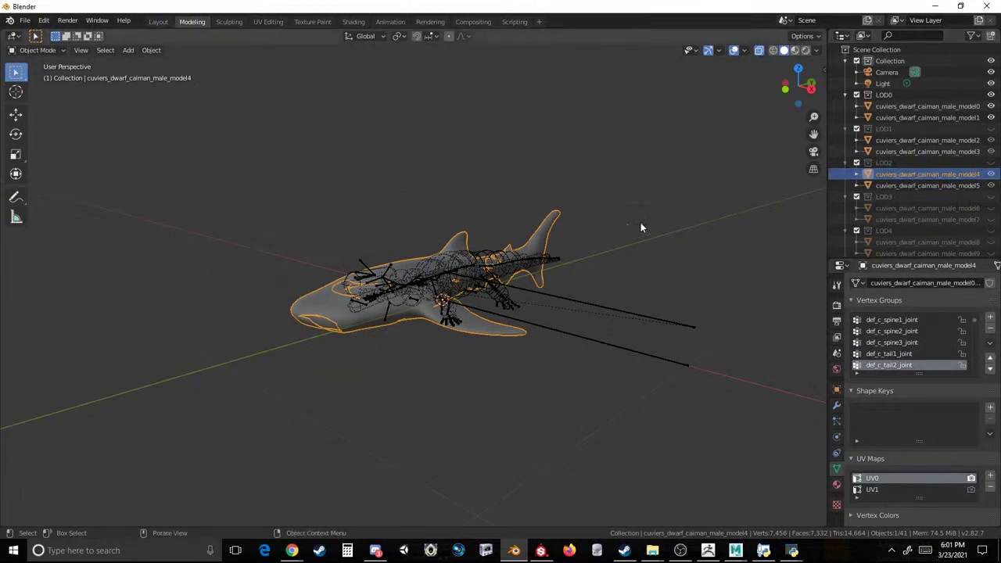
pyautogui.hotkey('shift', 'd')
pyautogui.rightClick(567, 230)
pyautogui.moveTo(886, 185); pyautogui.dragTo(889, 203)
pyautogui.click(888, 220)
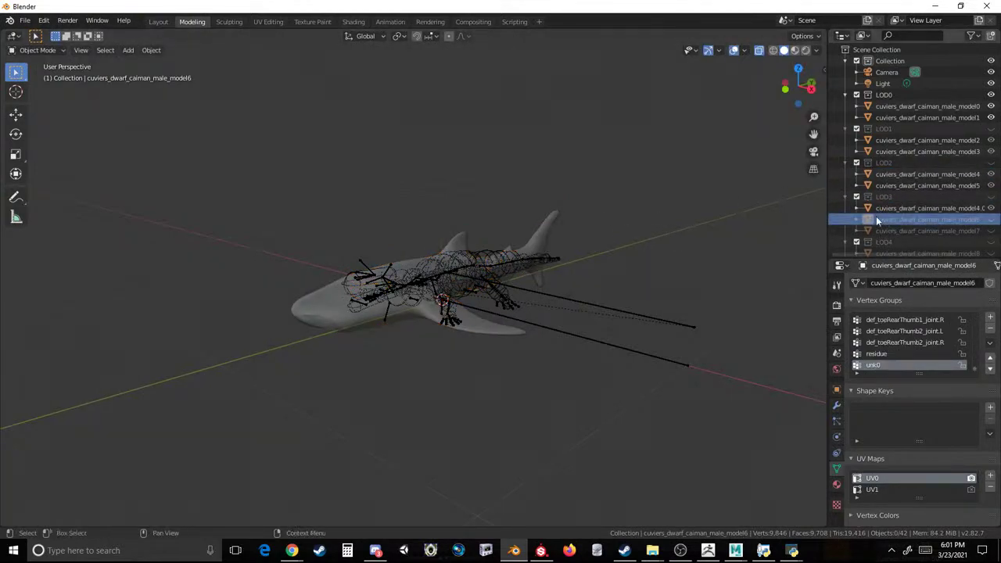
pyautogui.press('Delete')
pyautogui.doubleClick(949, 209)
pyautogui.press('BackSpace')
pyautogui.press('BackSpace')
pyautogui.press('BackSpace')
pyautogui.press('BackSpace')
pyautogui.press('BackSpace')
pyautogui.write('6')
pyautogui.press('Return')
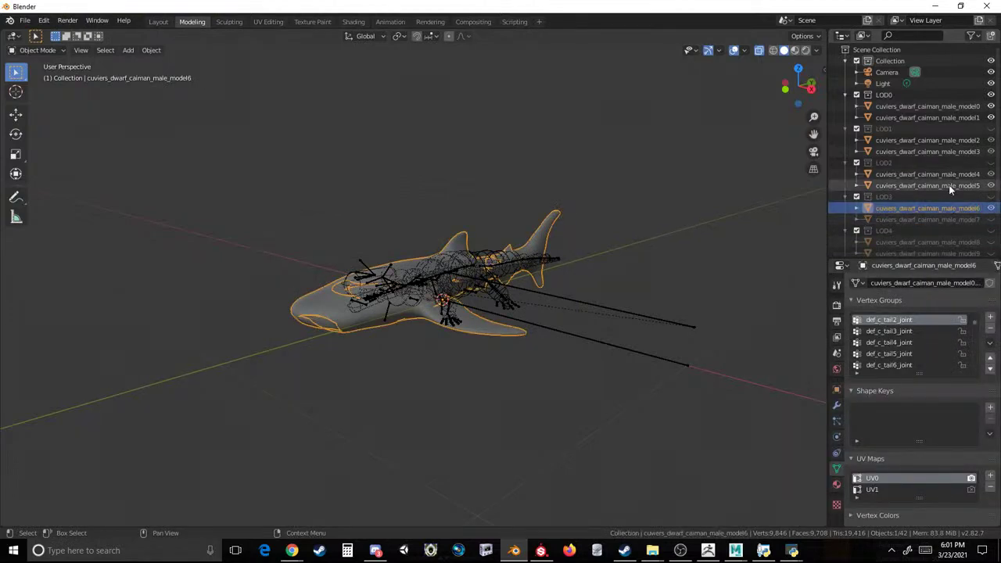
# Duplicate model5 in place into LOD3, delete the old model7, and rename the copy cuviers_dwarf_caiman_male_model7.
pyautogui.click(949, 186)
pyautogui.hotkey('shift', 'd')
pyautogui.rightClick(639, 254)
pyautogui.moveTo(892, 196); pyautogui.dragTo(891, 207)
pyautogui.click(897, 229)
pyautogui.rightClick(927, 232)
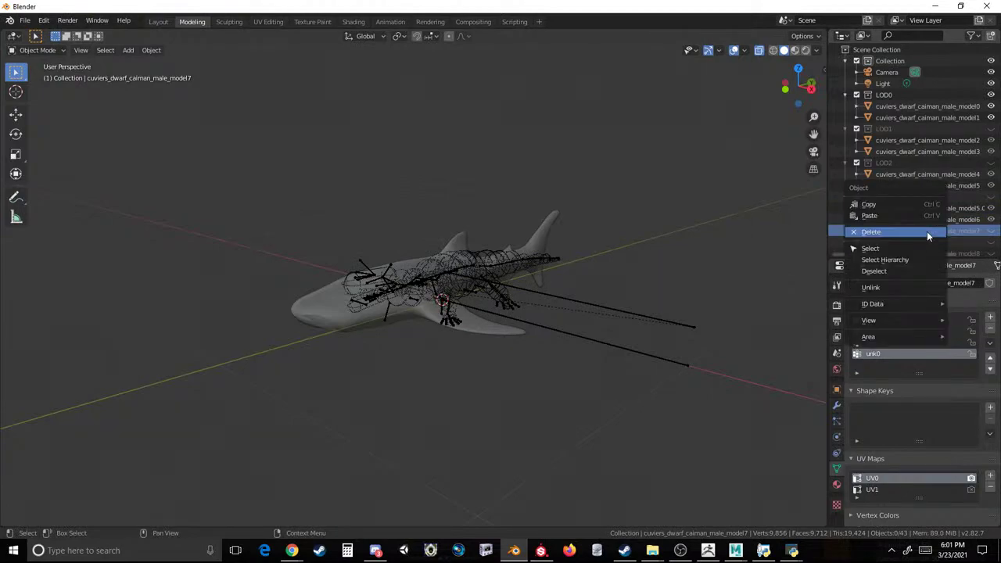
pyautogui.click(927, 232)
pyautogui.click(933, 208)
# Duplicate model6 in place into LOD4, delete the old model8, and rename the copy cuviers_dwarf_caiman_male_model8.
pyautogui.click(932, 217)
pyautogui.hotkey('shift', 'd')
pyautogui.rightClick(662, 239)
pyautogui.scroll(-1, 866, 198)
pyautogui.moveTo(904, 173); pyautogui.dragTo(898, 199)
pyautogui.click(899, 209)
pyautogui.rightClick(902, 212)
pyautogui.click(903, 212)
pyautogui.click(907, 205)
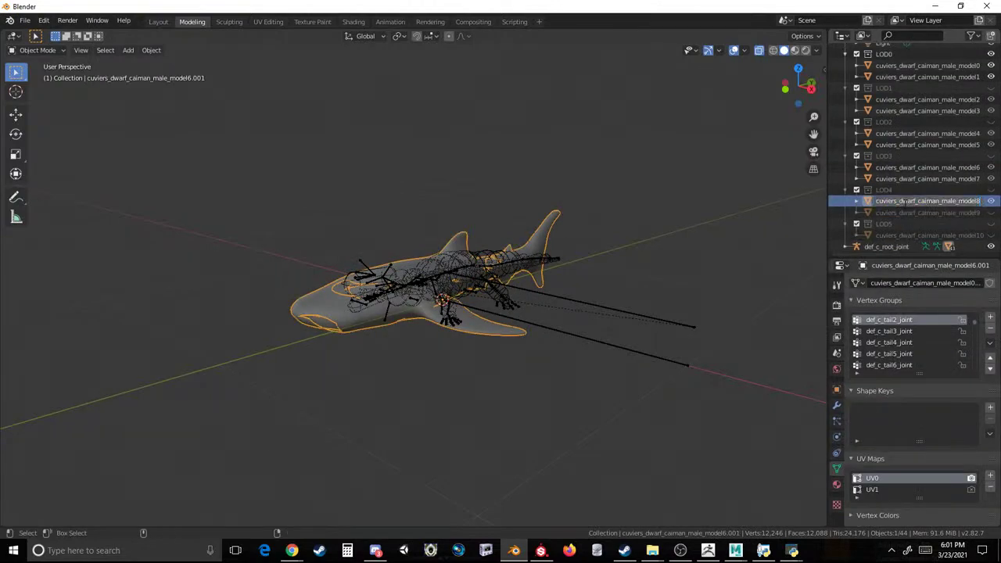
# Replace LOD5's old model10 with a duplicate of model8 renamed cuviers_dwarf_caiman_male_model10, and show its modifier settings.
pyautogui.hotkey('shift', 'd')
pyautogui.rightClick(690, 231)
pyautogui.moveTo(930, 205); pyautogui.dragTo(921, 233)
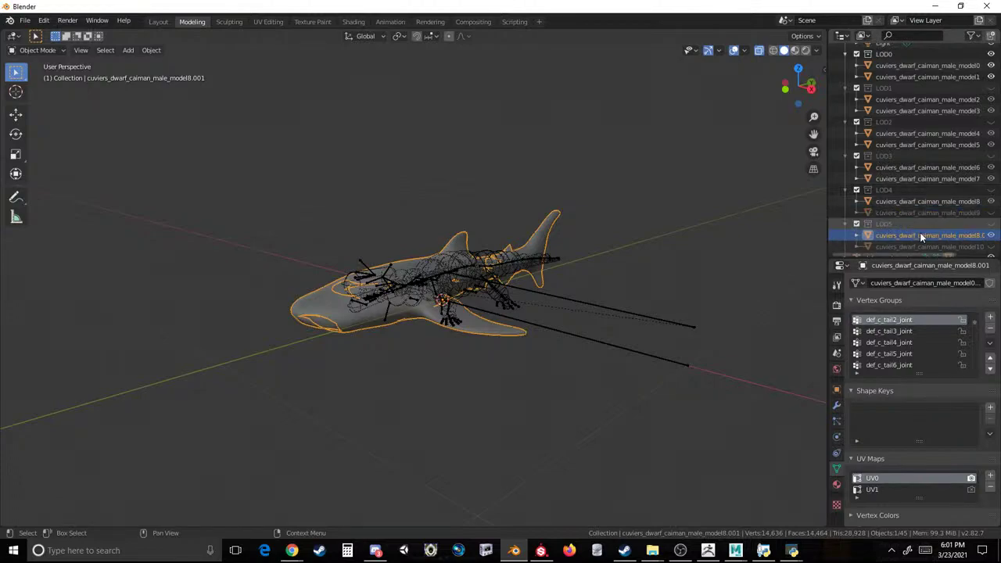
pyautogui.click(914, 244)
pyautogui.rightClick(921, 245)
pyautogui.click(921, 245)
pyautogui.doubleClick(928, 236)
pyautogui.hotkey('ctrl', 'v')
pyautogui.click(867, 376)
pyautogui.click(837, 405)
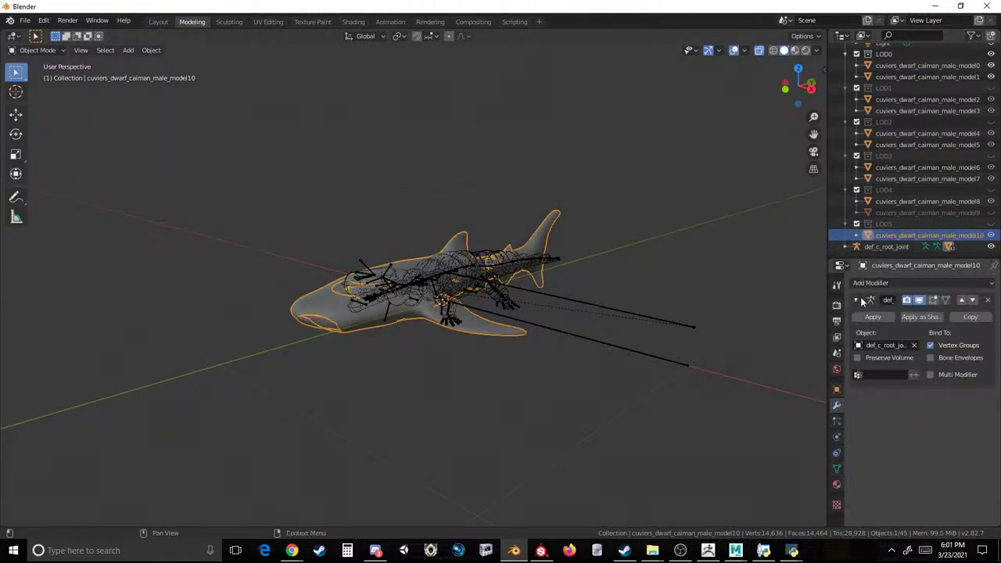
# Add a Decimate modifier to cuviers_dwarf_caiman_male_model10 and set its collapse ratio to 0.2720.
pyautogui.click(870, 284)
pyautogui.click(751, 358)
pyautogui.moveTo(949, 446); pyautogui.dragTo(846, 446)
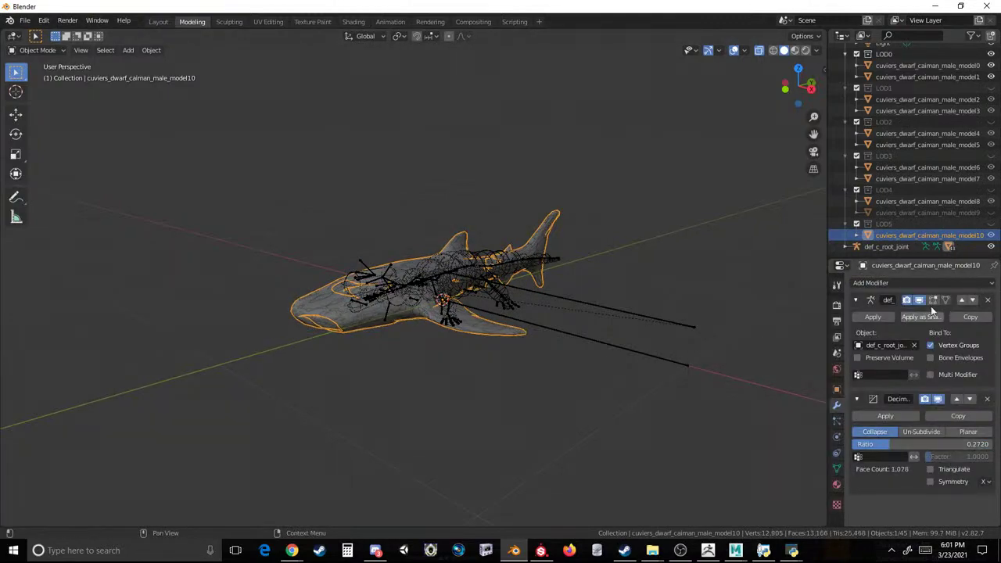
# Add a Decimate modifier to cuviers_dwarf_caiman_male_model8 in LOD4 and lower its collapse ratio.
pyautogui.click(924, 203)
pyautogui.click(875, 284)
pyautogui.click(772, 358)
pyautogui.moveTo(931, 444)
pyautogui.mouseDown()
pyautogui.moveTo(885, 444)
pyautogui.moveTo(923, 443)
pyautogui.mouseUp()
# Try to export def_c_root_joint and all LOD models as a Cobra Model over cuviers_dwarf_caiman_male.mdl2, with Apply Transforms enabled and Edit Bones disabled.
pyautogui.click(887, 247)
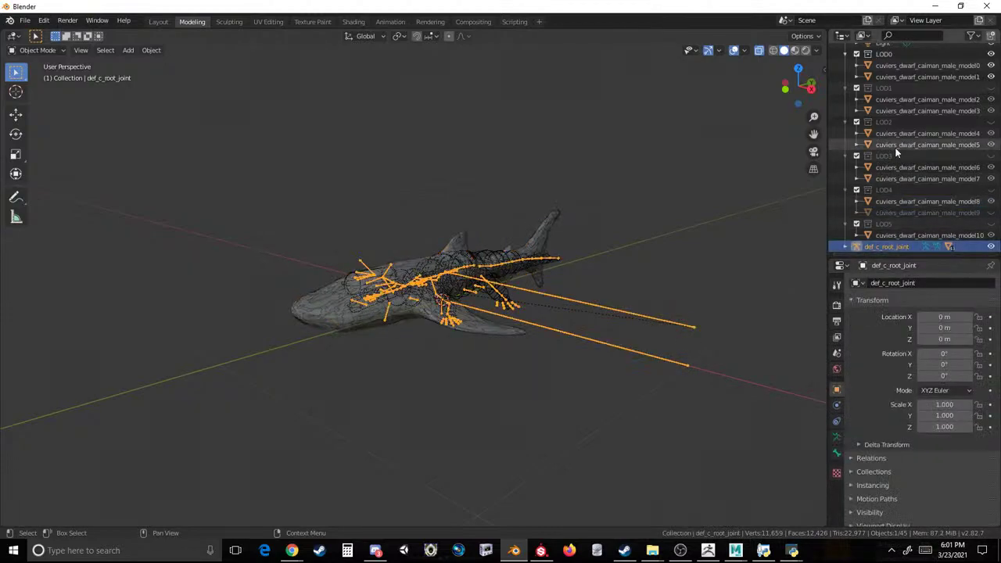
pyautogui.scroll(3, 892, 123)
pyautogui.keyDown('shift'); pyautogui.click(897, 110); pyautogui.keyUp('shift')
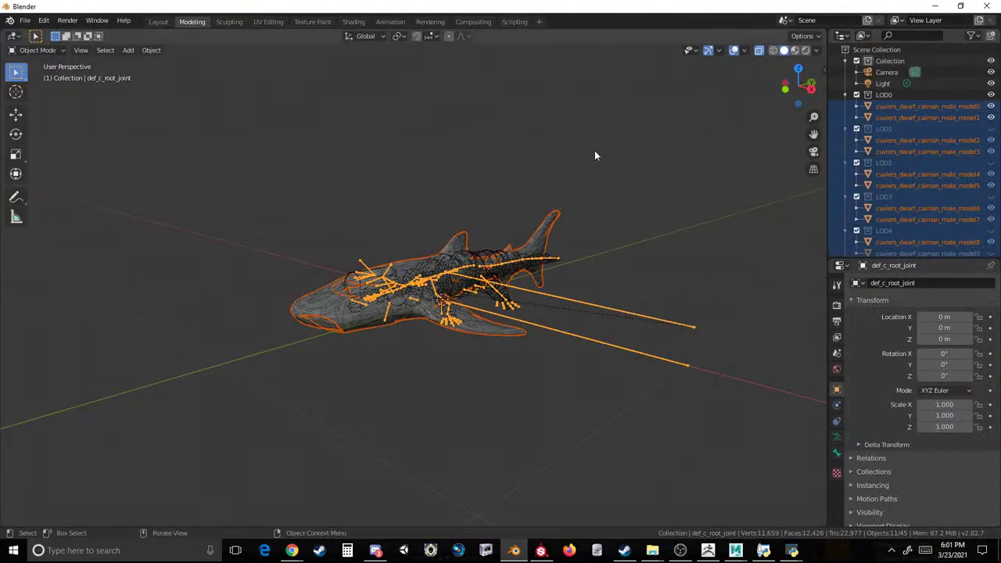
pyautogui.click(26, 22)
pyautogui.moveTo(83, 186)
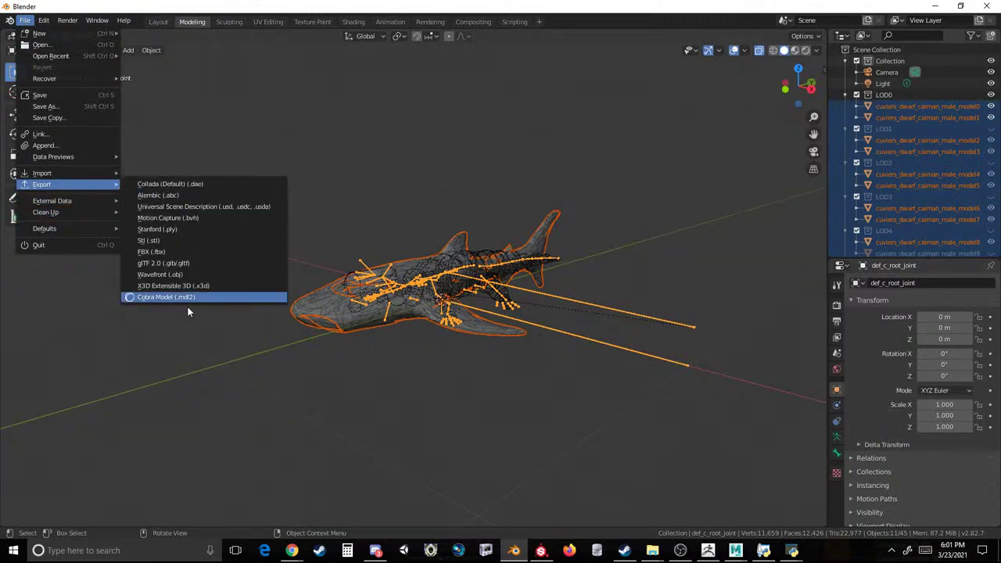
pyautogui.click(186, 298)
pyautogui.click(360, 289)
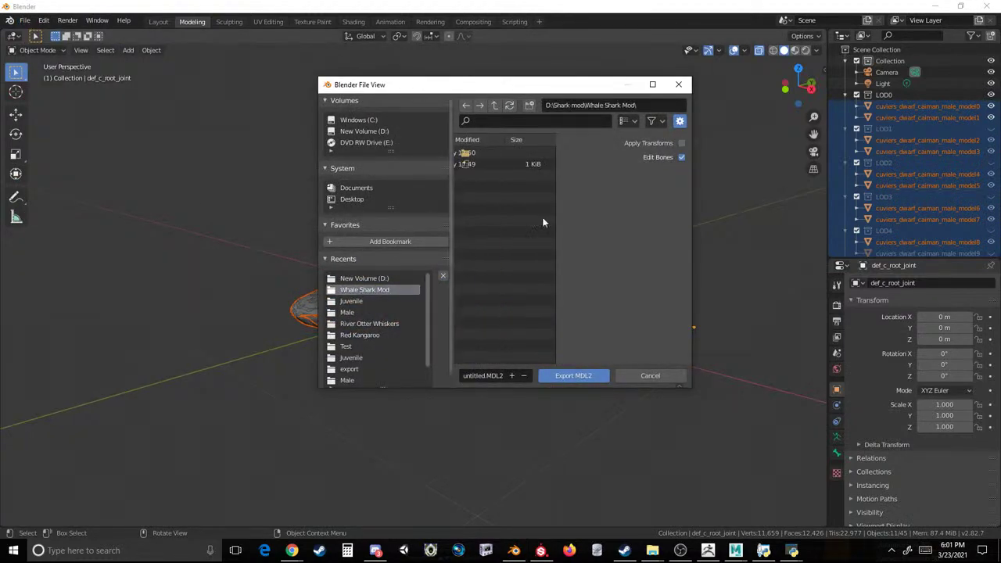
pyautogui.click(653, 84)
pyautogui.click(978, 61)
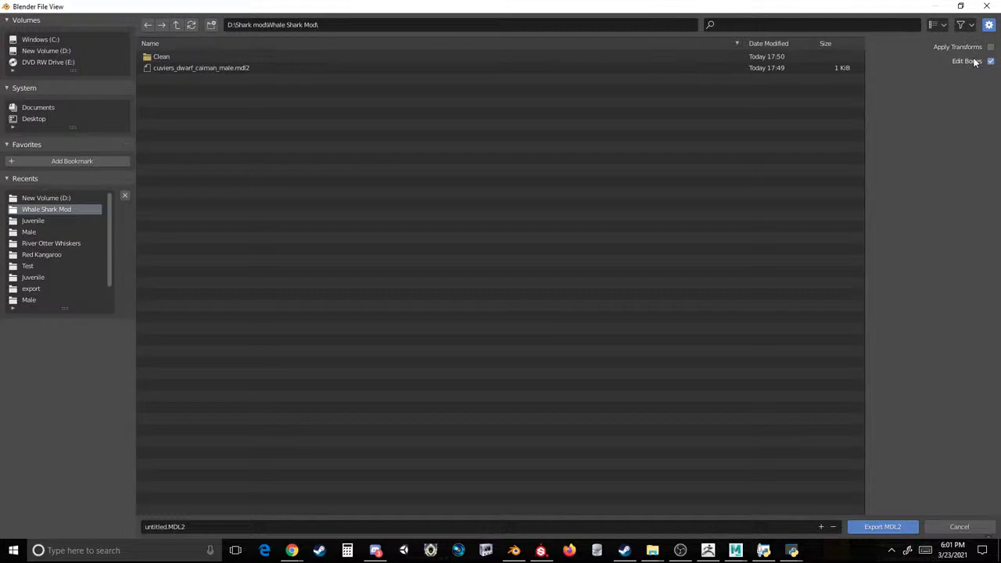
pyautogui.doubleClick(192, 68)
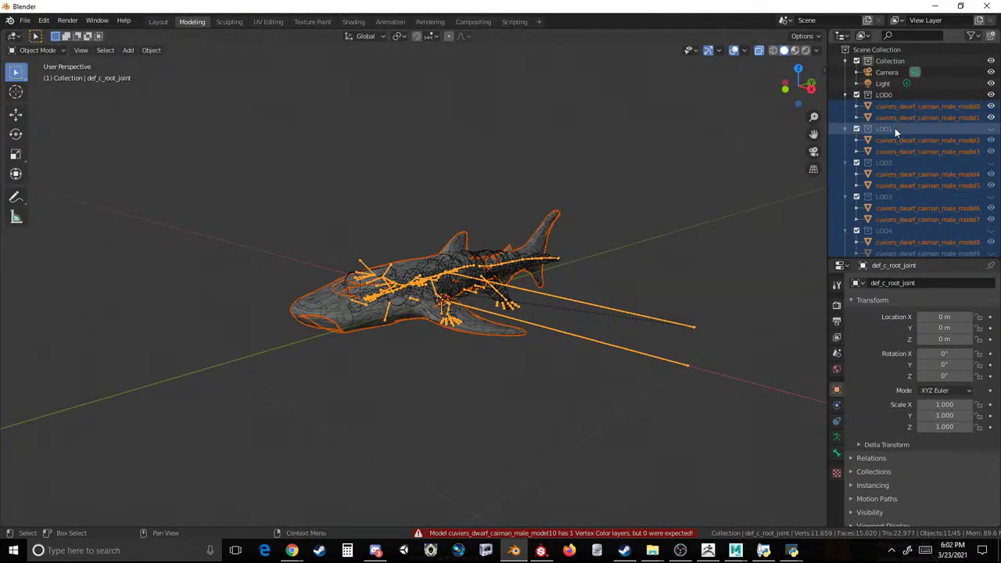
# Delete the RGBA0 vertex color layer from cuviers_dwarf_caiman_male_model10 so the mesh has no vertex color layers.
pyautogui.scroll(-2, 923, 144)
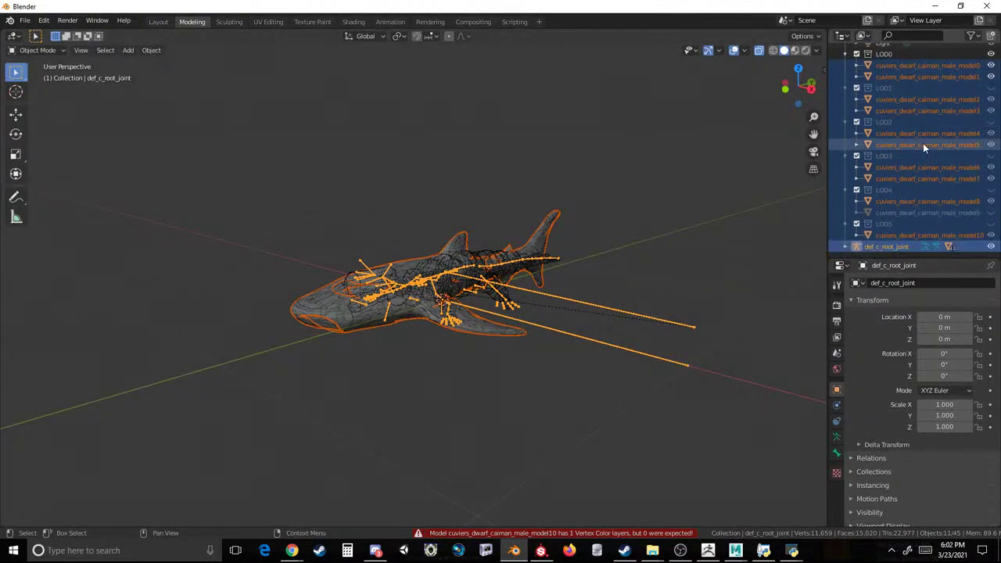
pyautogui.click(920, 234)
pyautogui.click(837, 468)
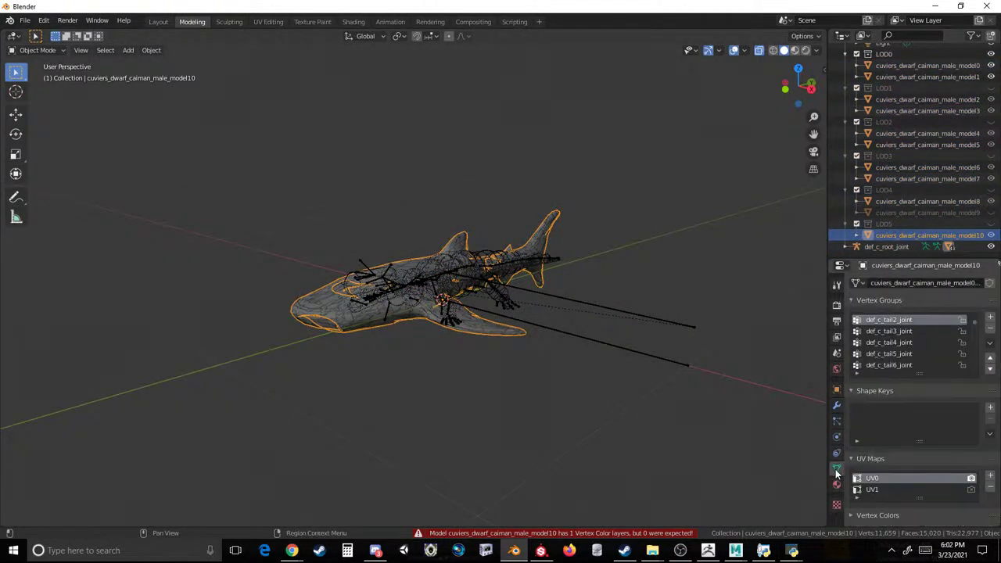
pyautogui.scroll(-2, 891, 425)
pyautogui.scroll(-1, 892, 429)
pyautogui.click(892, 447)
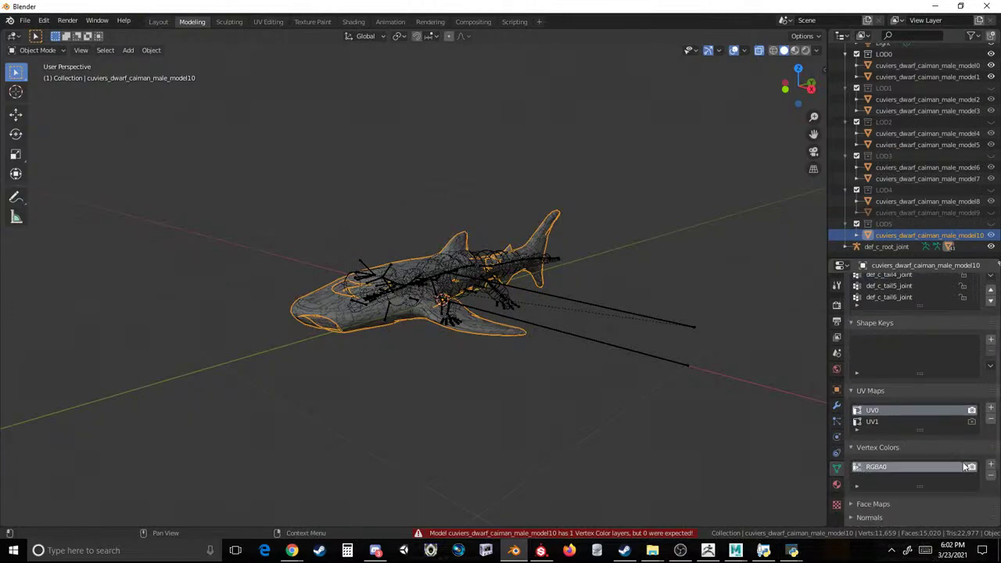
pyautogui.click(991, 465)
pyautogui.click(990, 476)
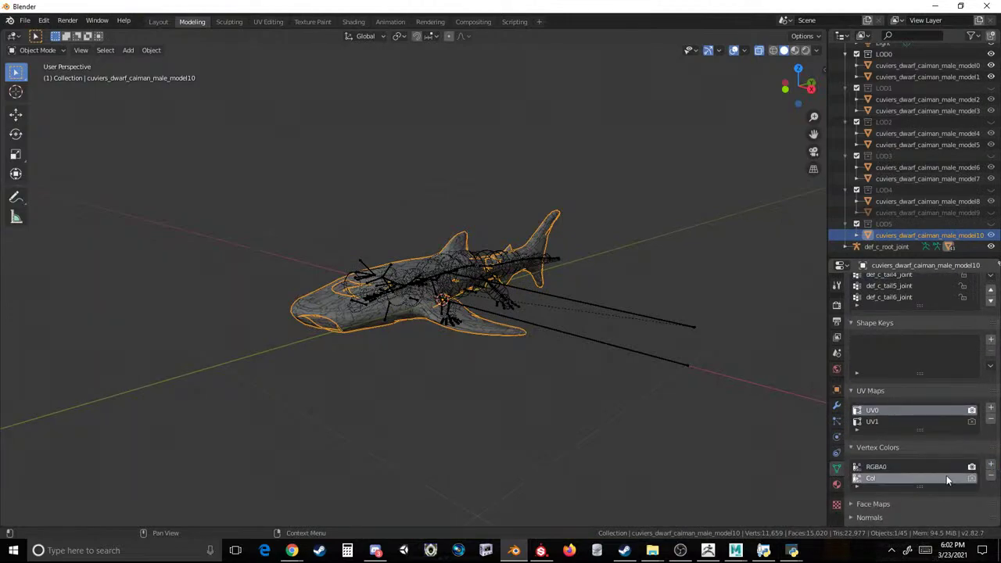
pyautogui.click(990, 476)
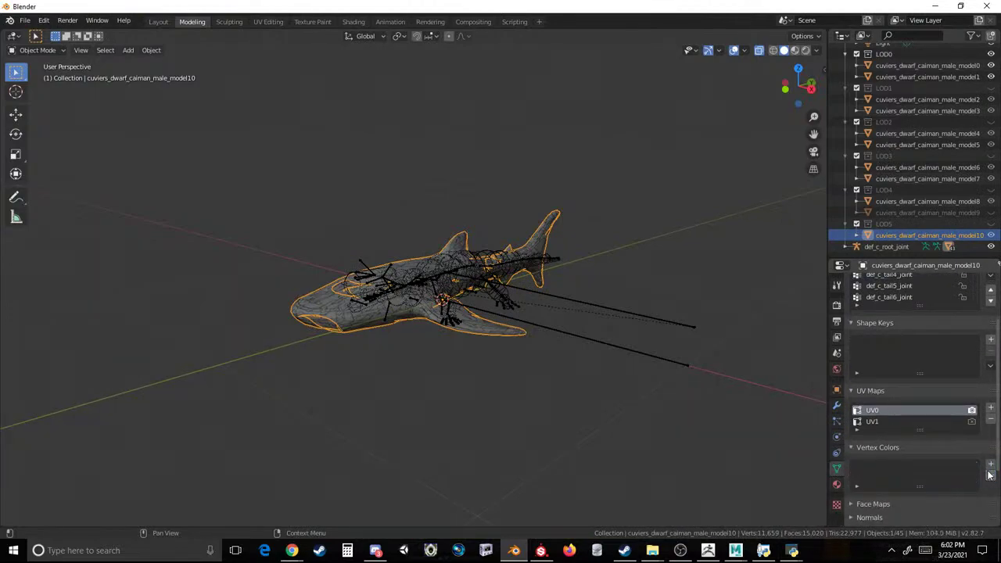
# Select def_c_root_joint with all LOD models again and export them as a Cobra Model using cuviers_dwarf_caiman_male.mdl2 in the Whale Shark Mod folder.
pyautogui.click(894, 247)
pyautogui.scroll(2, 903, 157)
pyautogui.keyDown('shift'); pyautogui.click(911, 105); pyautogui.keyUp('shift')
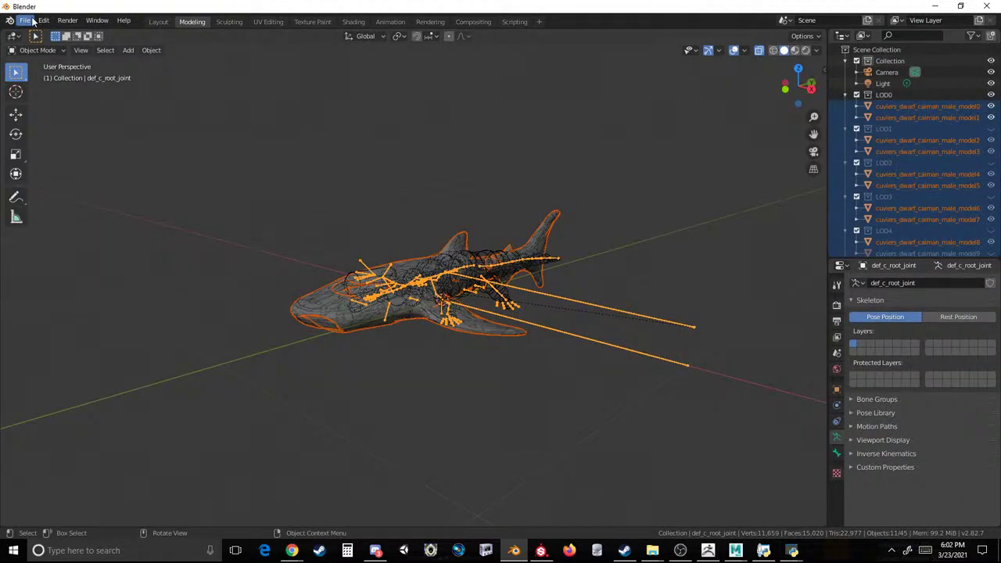
pyautogui.click(33, 21)
pyautogui.moveTo(47, 184)
pyautogui.click(212, 294)
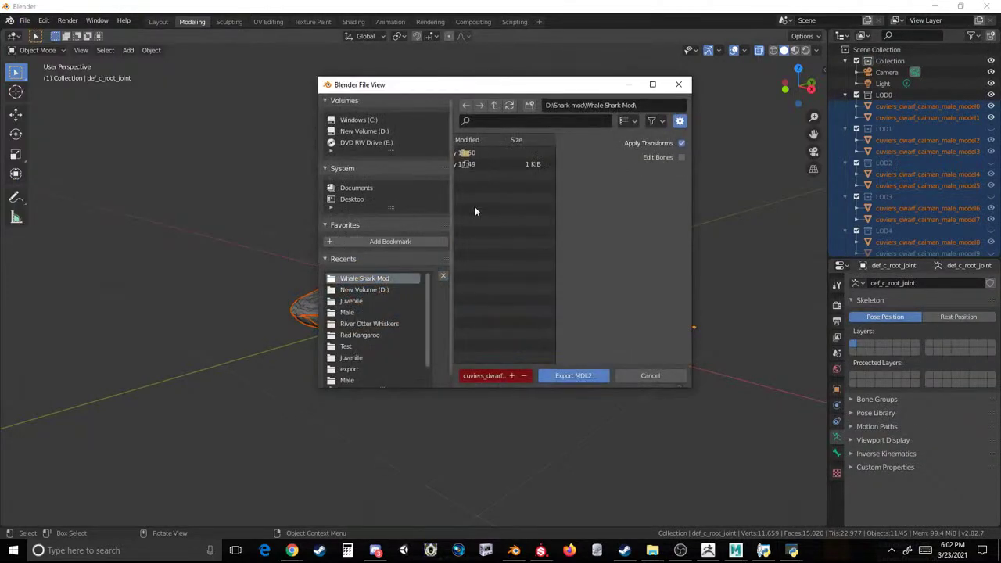
pyautogui.doubleClick(487, 170)
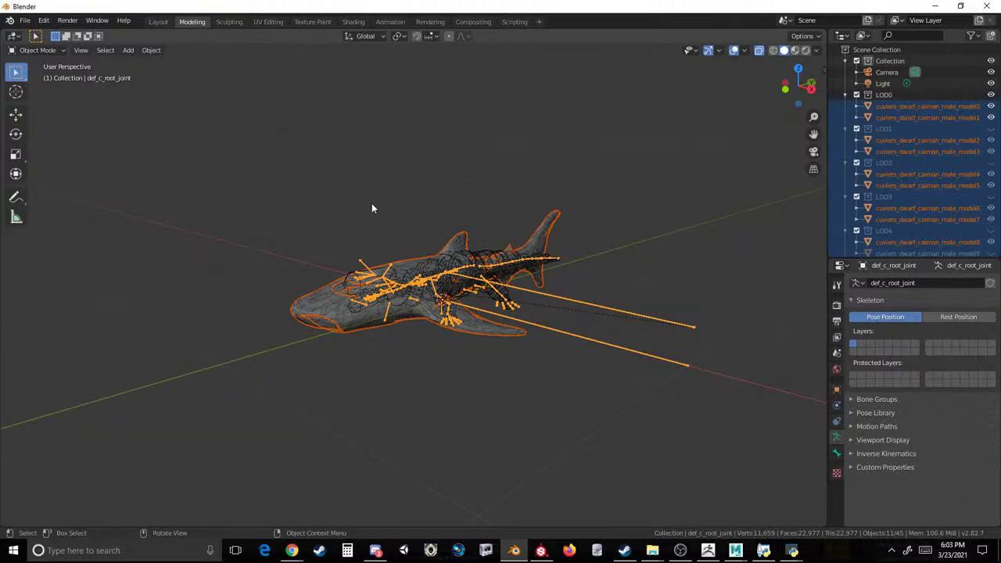
# Switch to OVL Archive Editor, dismiss the extraction error dialog, and inject cuviers_dwarf_caiman_male.mdl2 from the Whale Shark Mod export folder.
pyautogui.scroll(-1, 373, 206)
pyautogui.moveTo(791, 554)
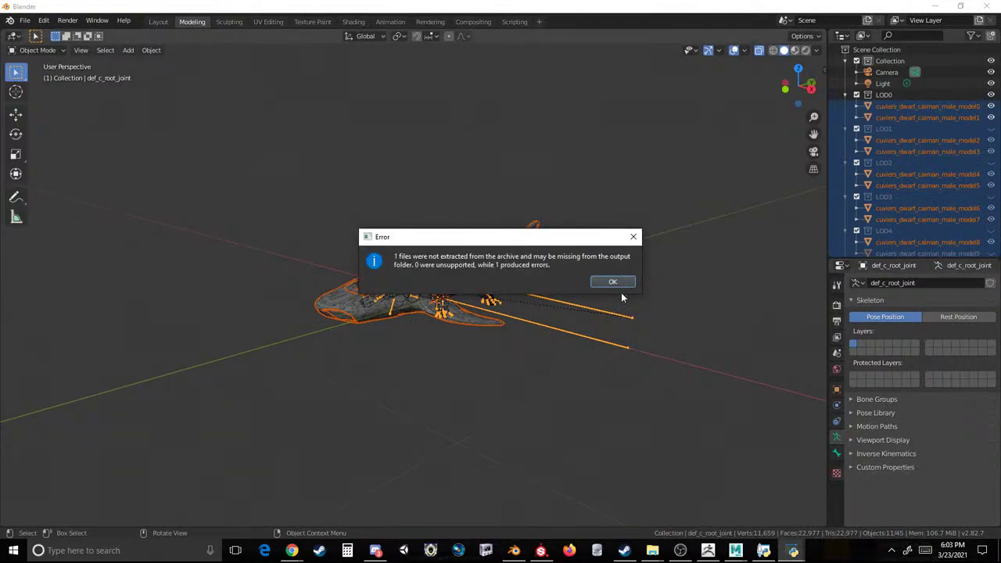
pyautogui.click(619, 286)
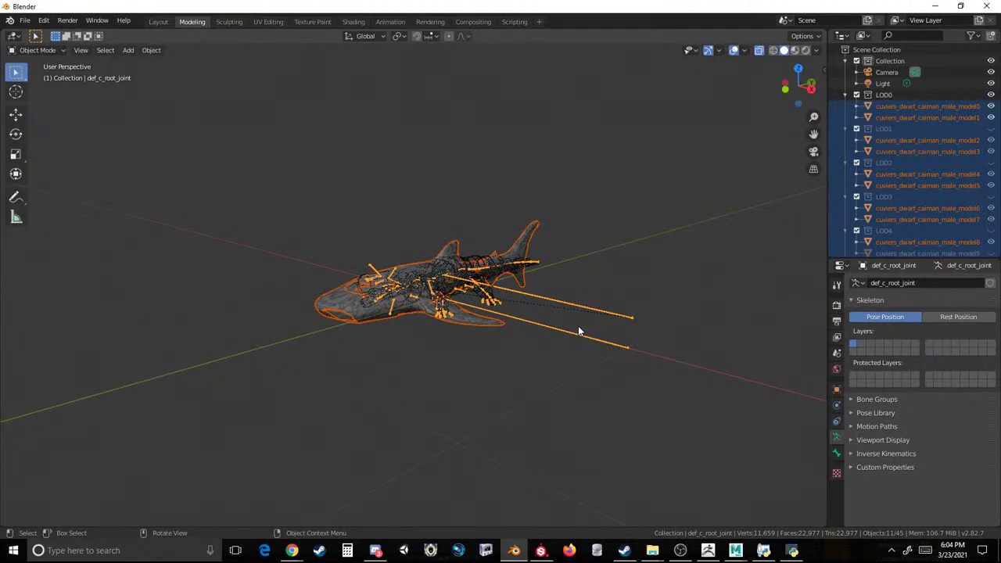
pyautogui.click(792, 551)
pyautogui.click(253, 161)
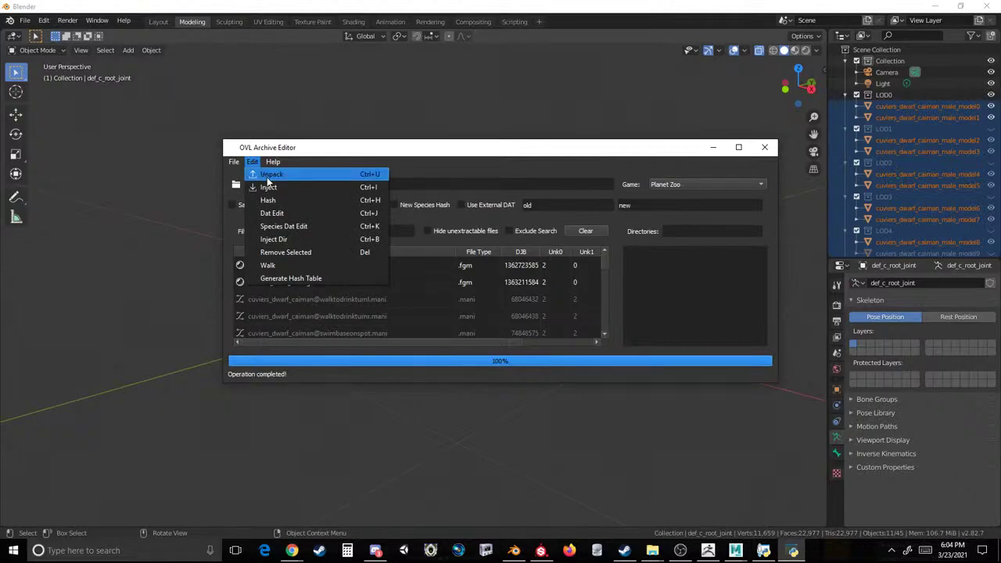
pyautogui.click(271, 183)
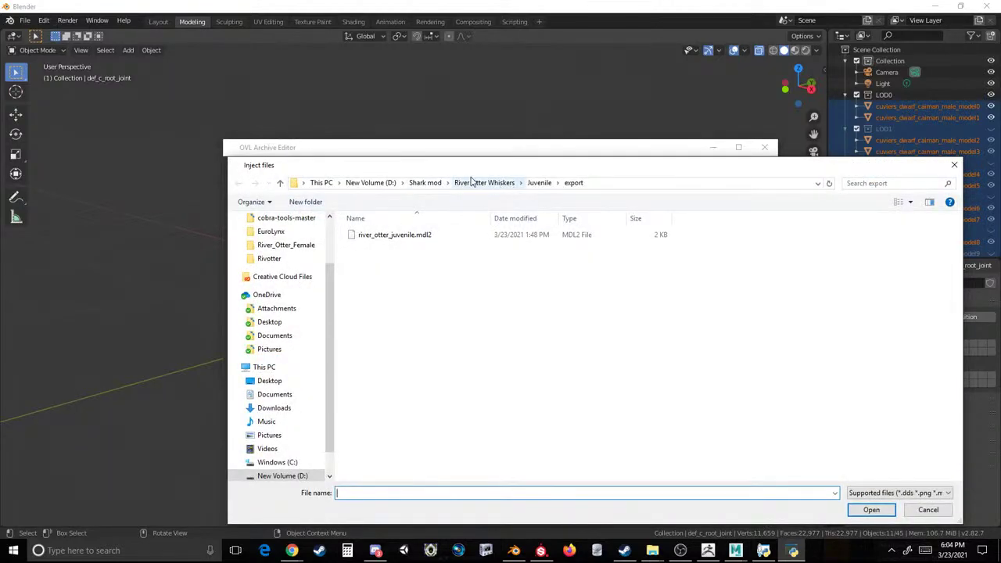
pyautogui.click(425, 182)
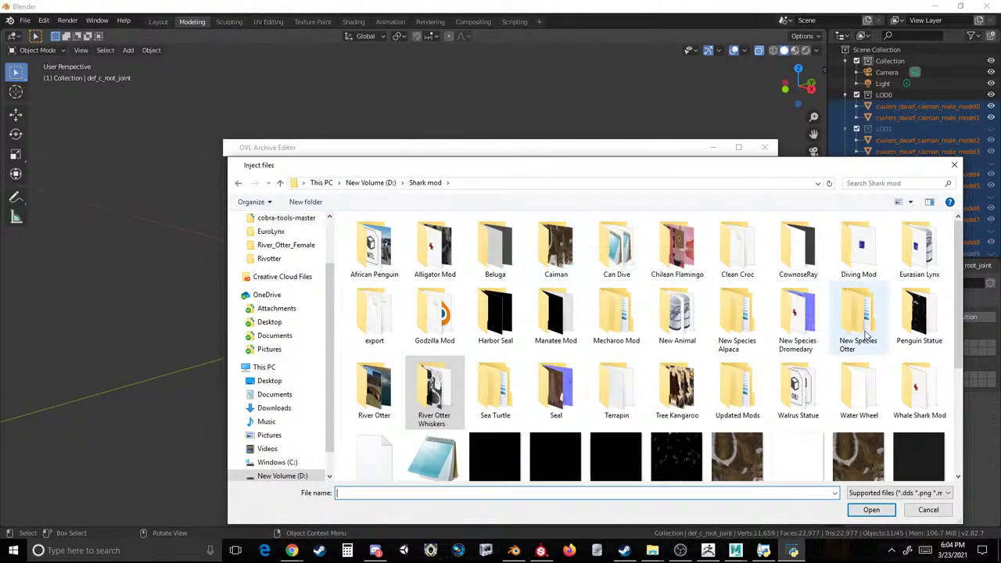
pyautogui.doubleClick(900, 386)
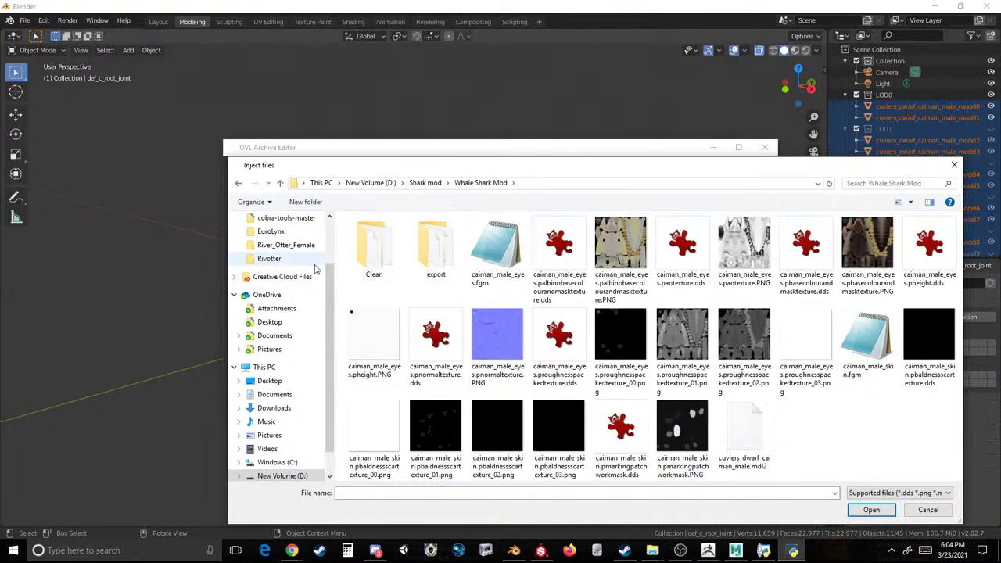
pyautogui.doubleClick(436, 246)
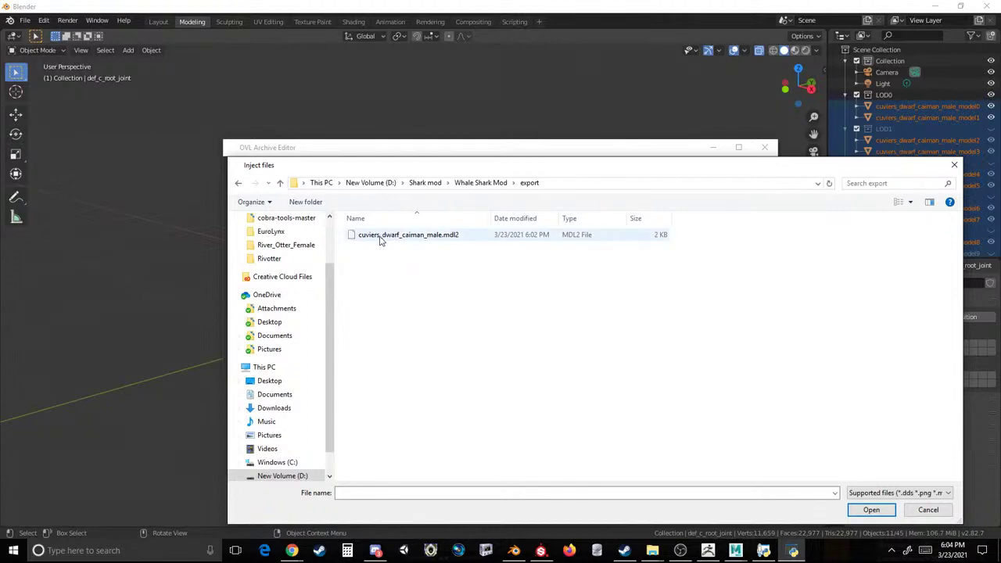
pyautogui.doubleClick(391, 234)
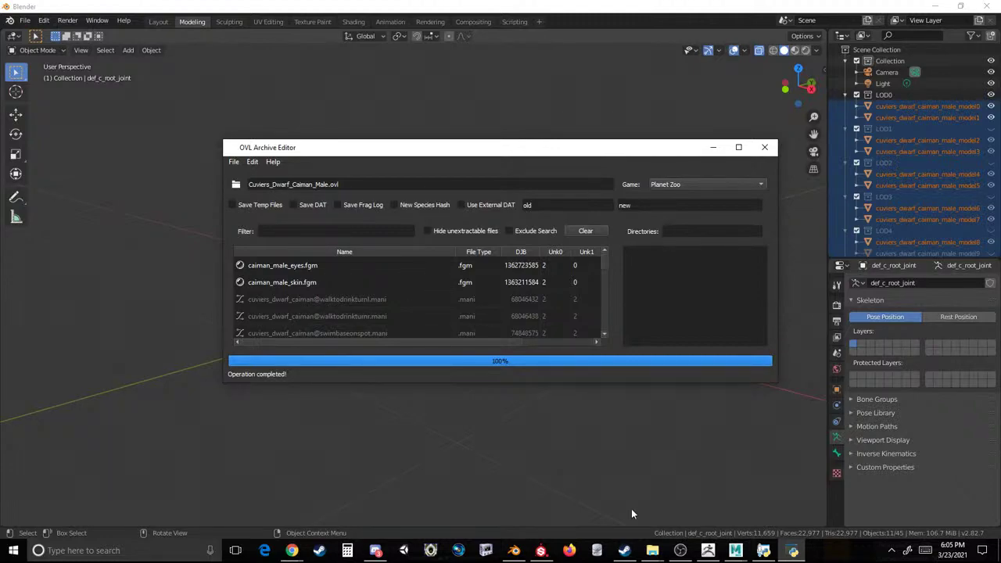
pyautogui.click(252, 164)
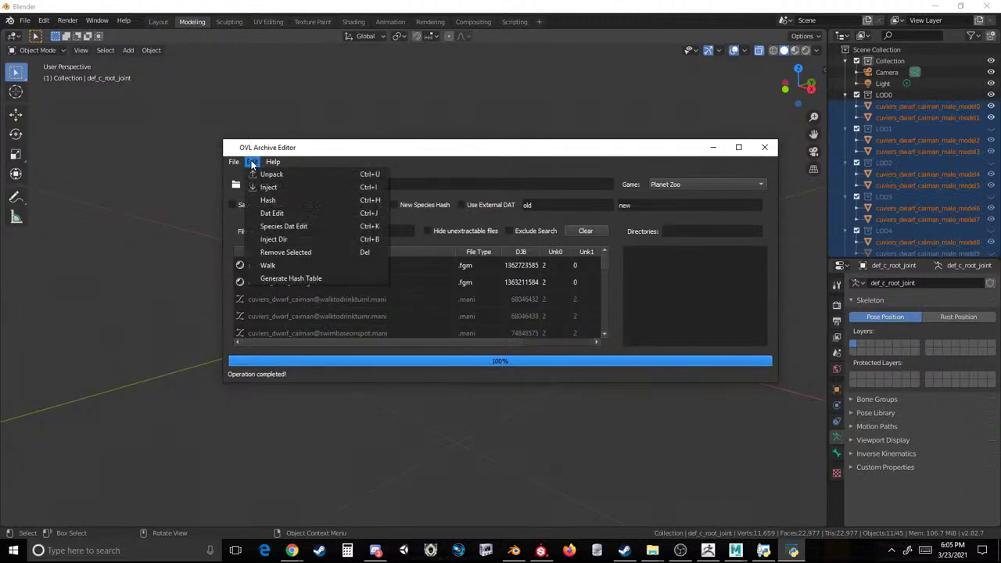
pyautogui.click(435, 166)
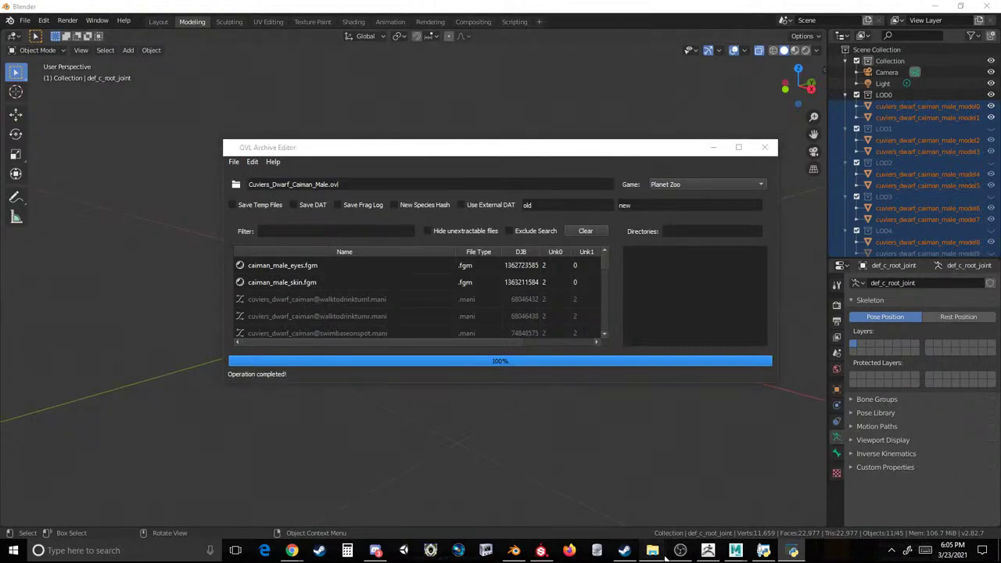
# Switch to File Explorer and open Planet Zoo's win64\ovldata folder.
pyautogui.moveTo(665, 554)
pyautogui.click(749, 486)
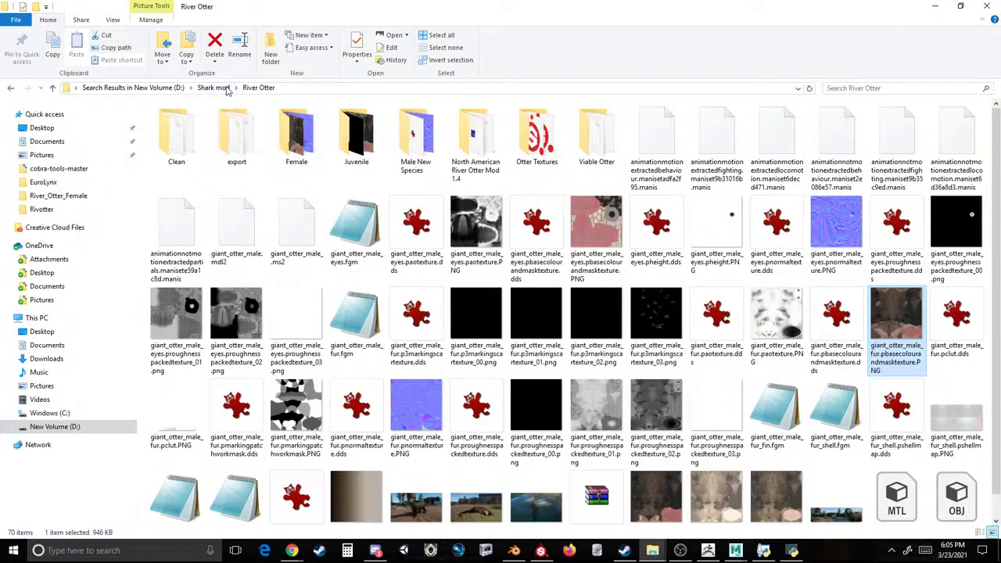
pyautogui.click(214, 88)
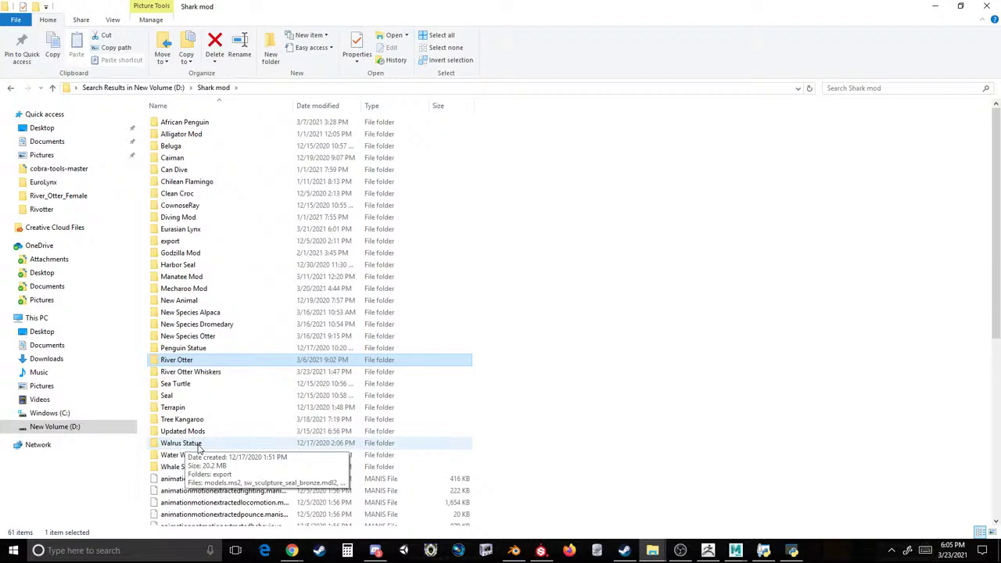
pyautogui.click(41, 209)
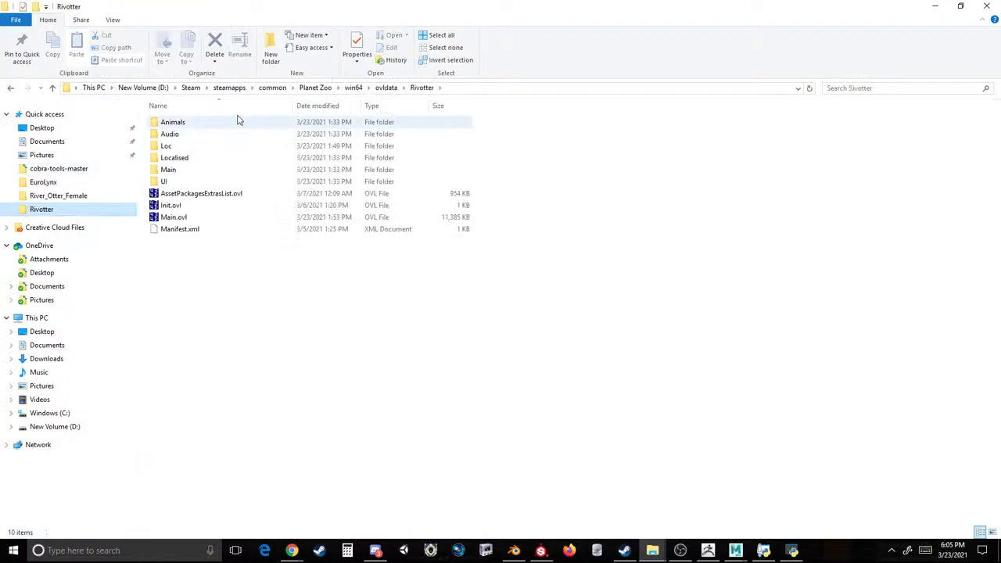
pyautogui.click(386, 87)
# Examine the ovldata subfolders, including EuroLynx, Rivotter, Content0 and Content1.
pyautogui.click(180, 183)
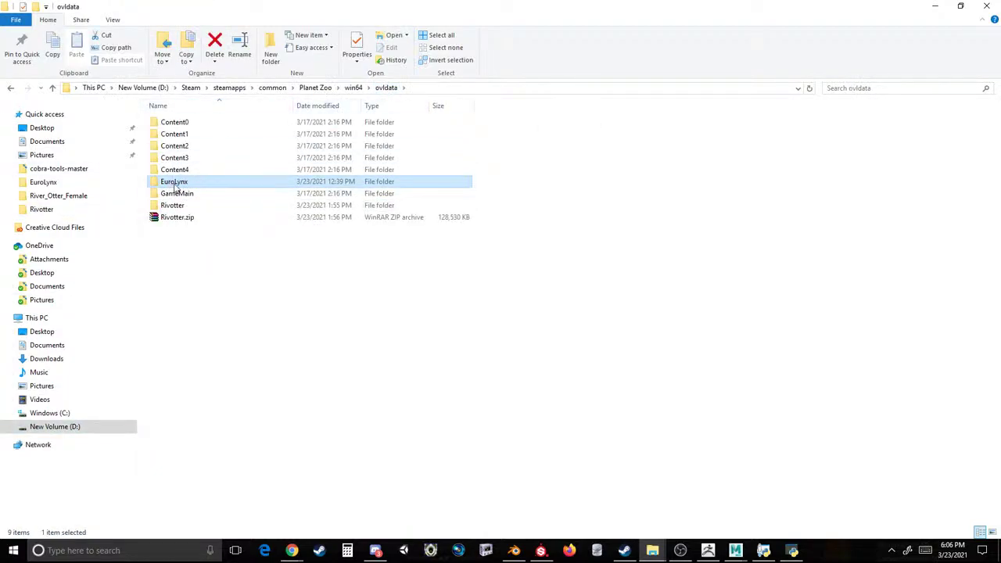
pyautogui.click(195, 306)
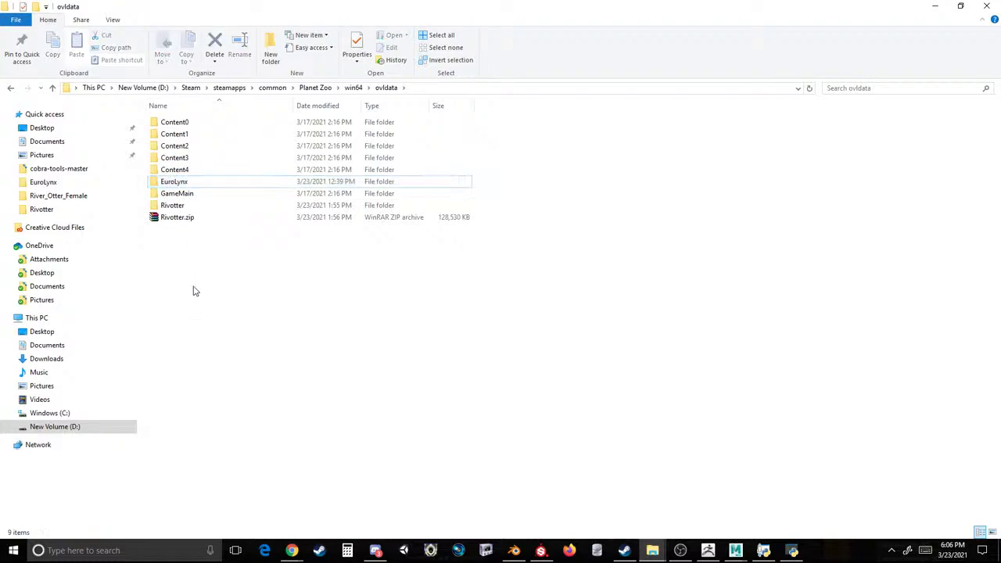
pyautogui.click(169, 206)
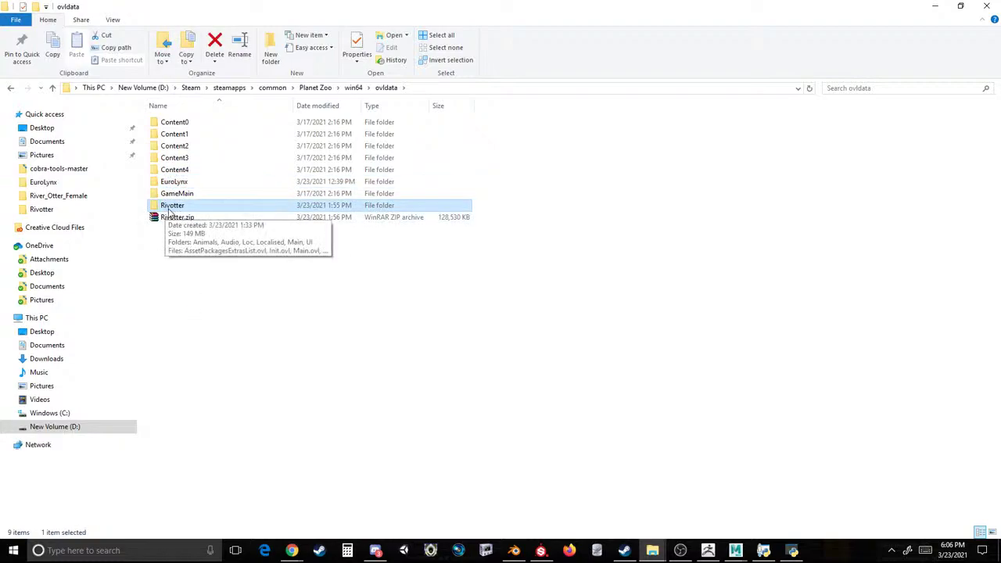
pyautogui.click(219, 361)
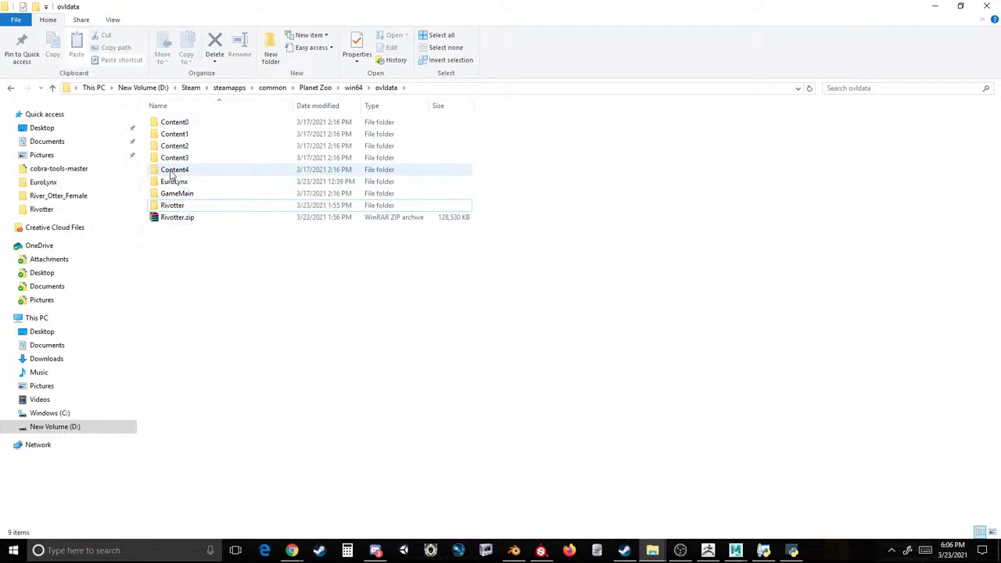
pyautogui.click(170, 127)
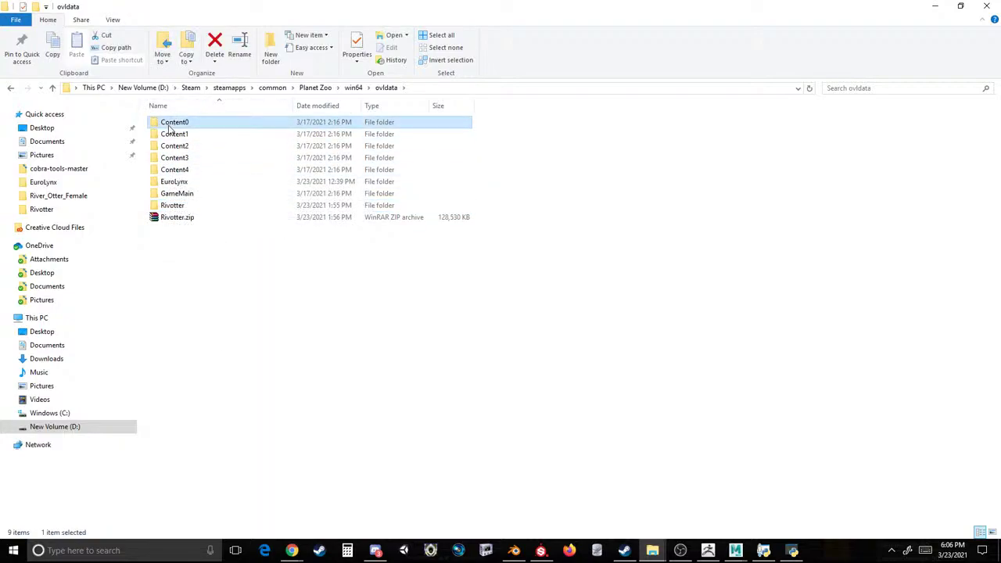
pyautogui.click(172, 134)
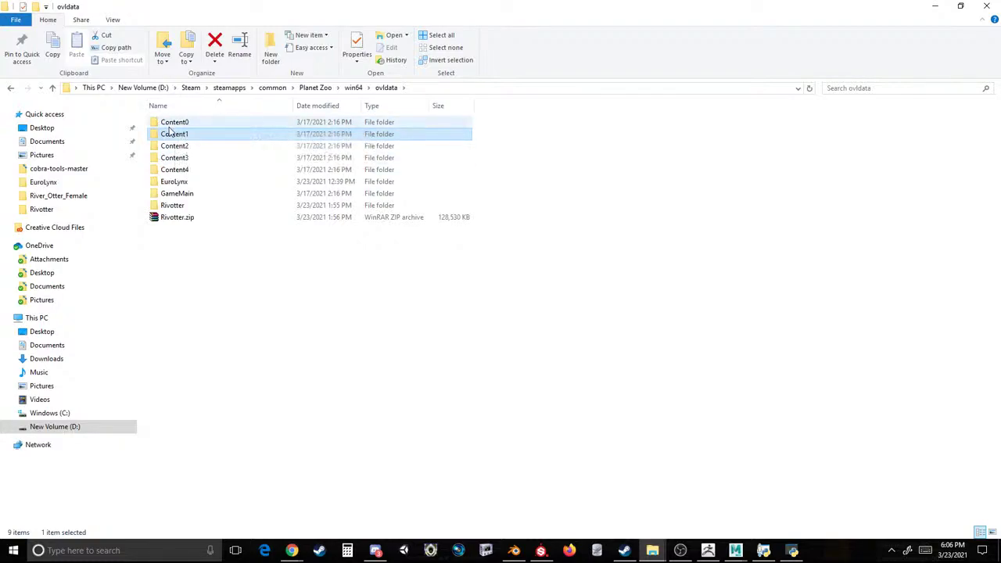
pyautogui.click(204, 263)
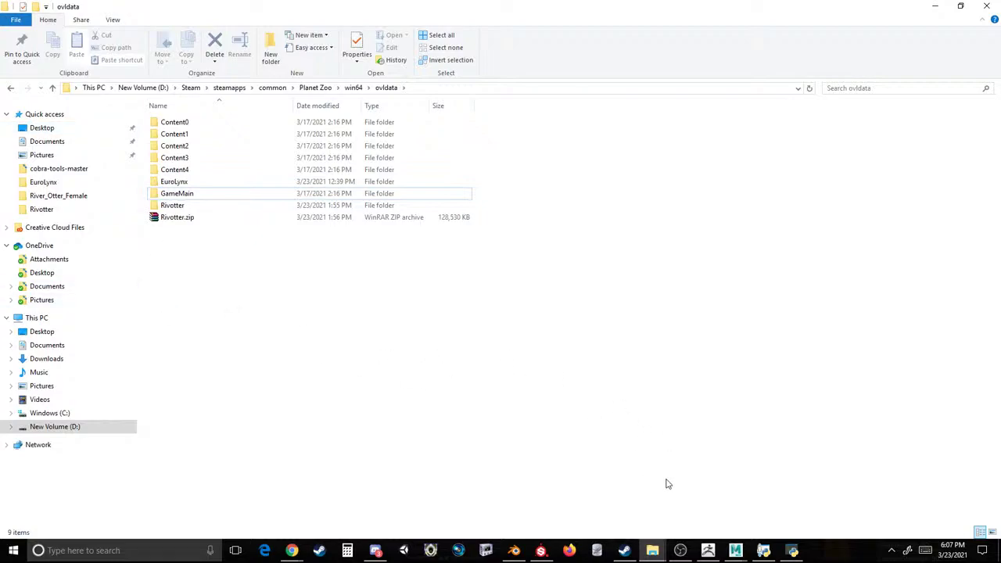
# Open caiman_male_eyes.pbasecolourandmasktexture.PNG from the Whale Shark Mod folder in Photoshop.
pyautogui.moveTo(664, 554)
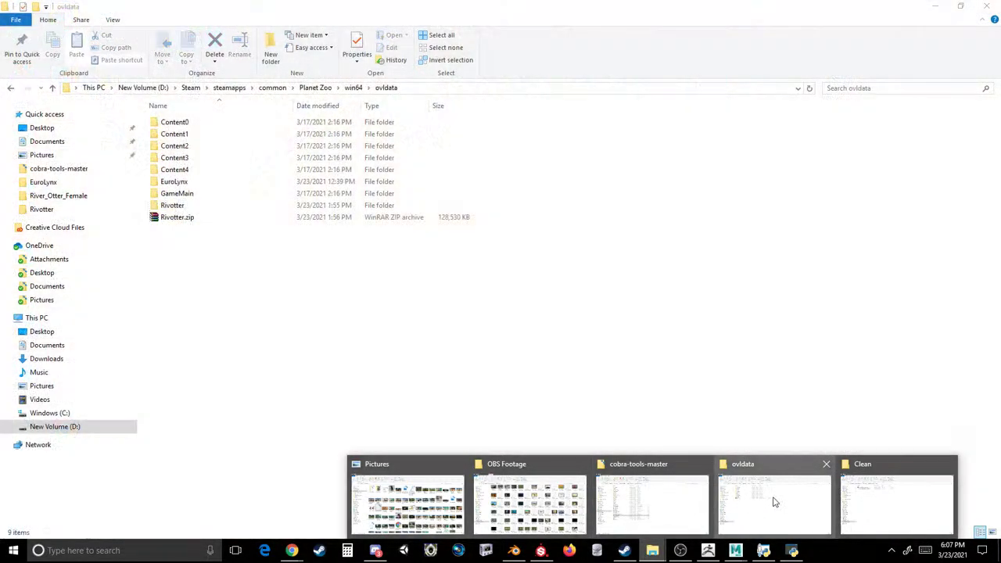
pyautogui.click(772, 507)
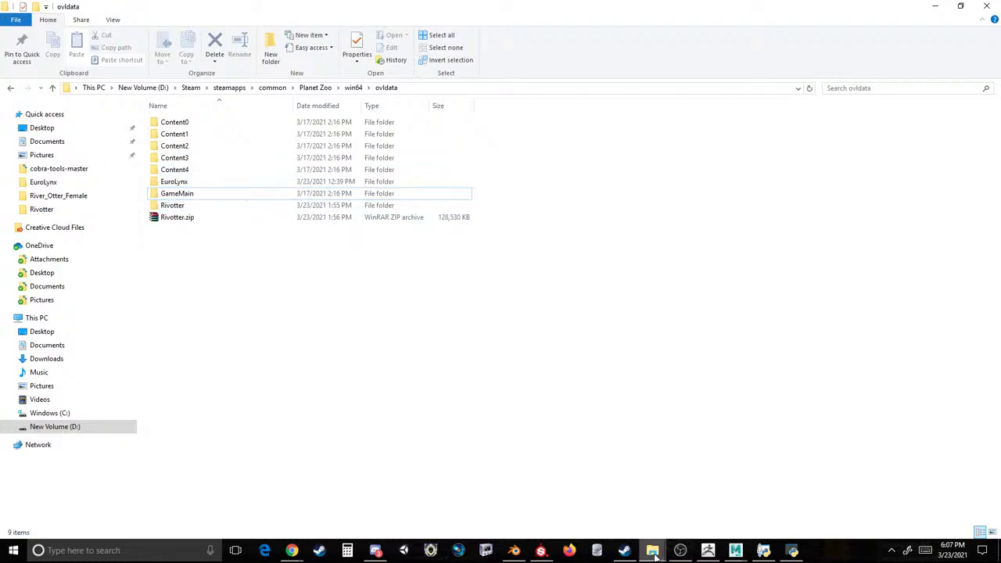
pyautogui.moveTo(653, 550)
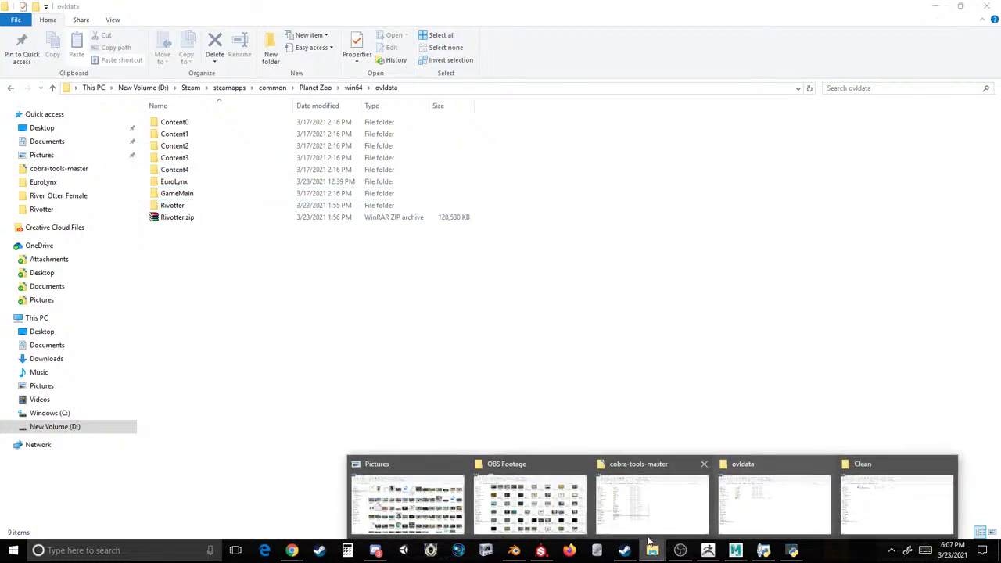
pyautogui.click(892, 469)
pyautogui.click(262, 87)
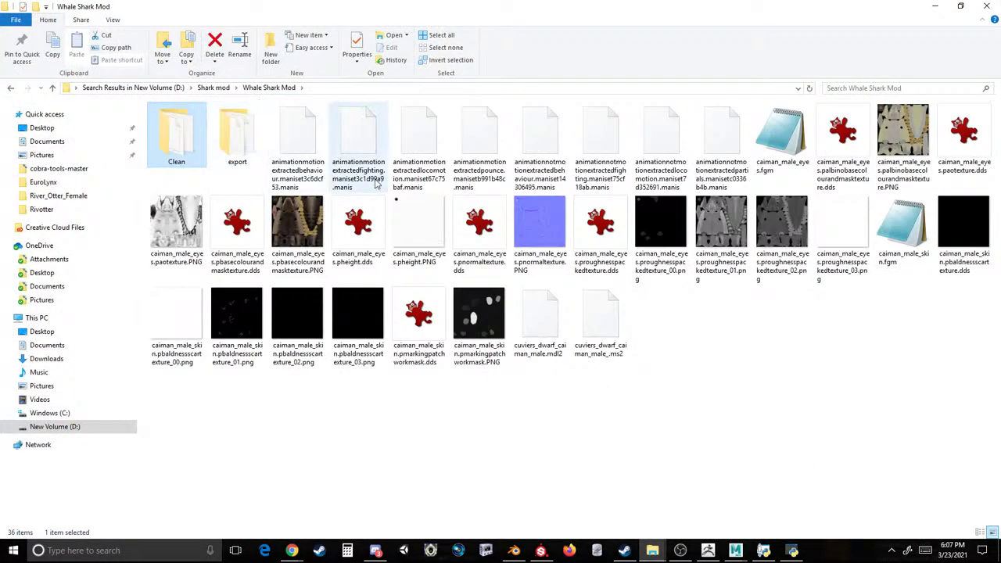
pyautogui.rightClick(291, 254)
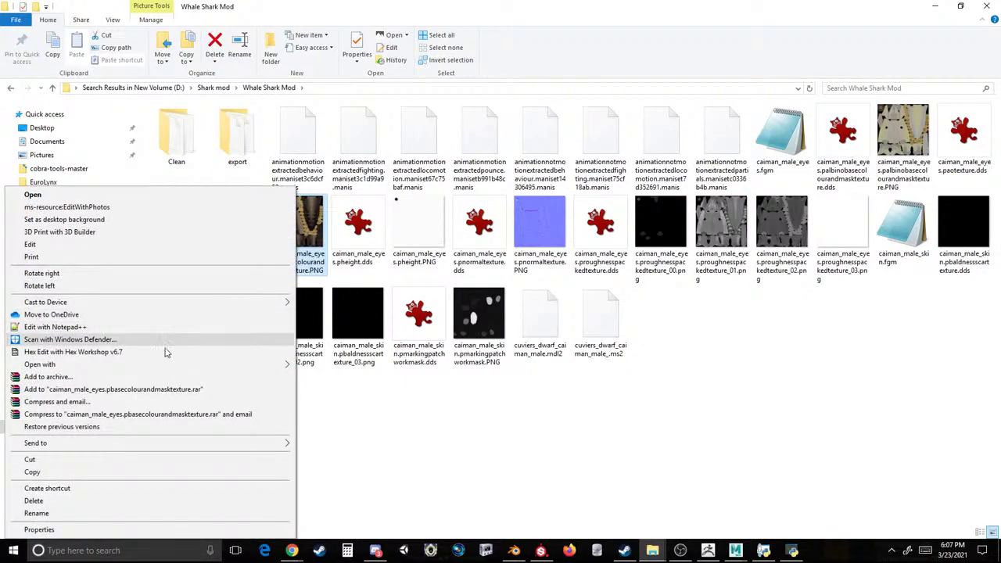
pyautogui.moveTo(168, 366)
pyautogui.click(336, 403)
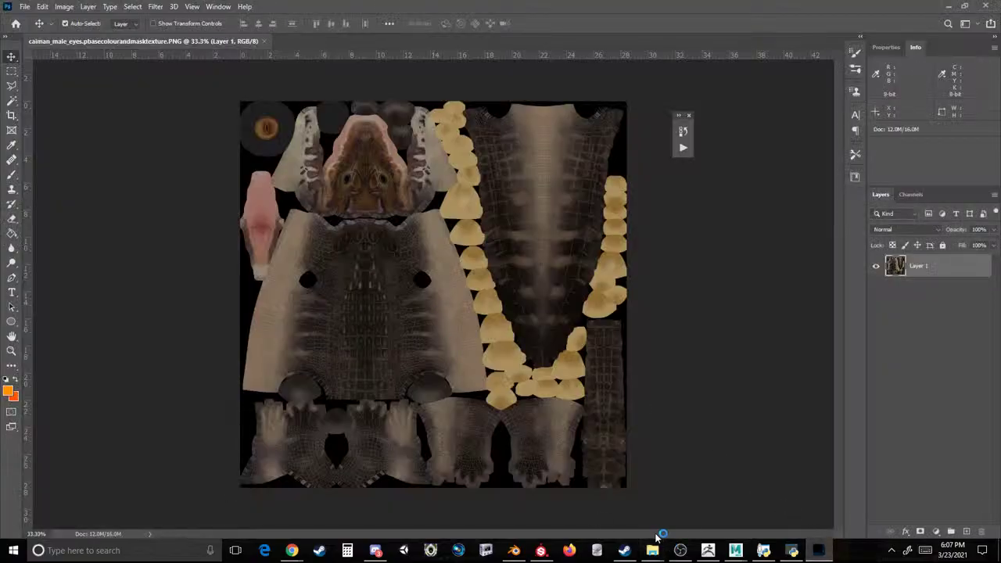
pyautogui.moveTo(654, 547)
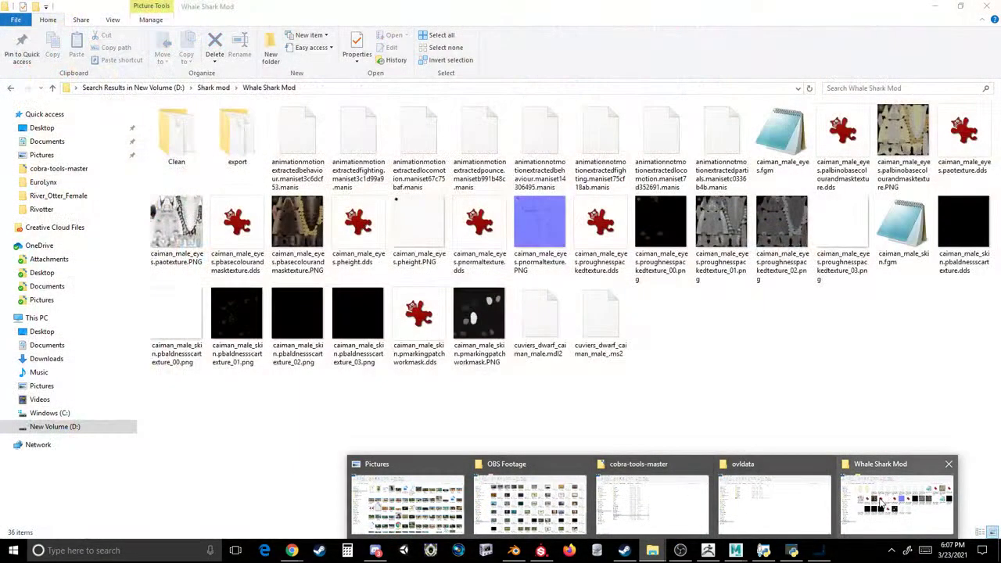
pyautogui.click(882, 504)
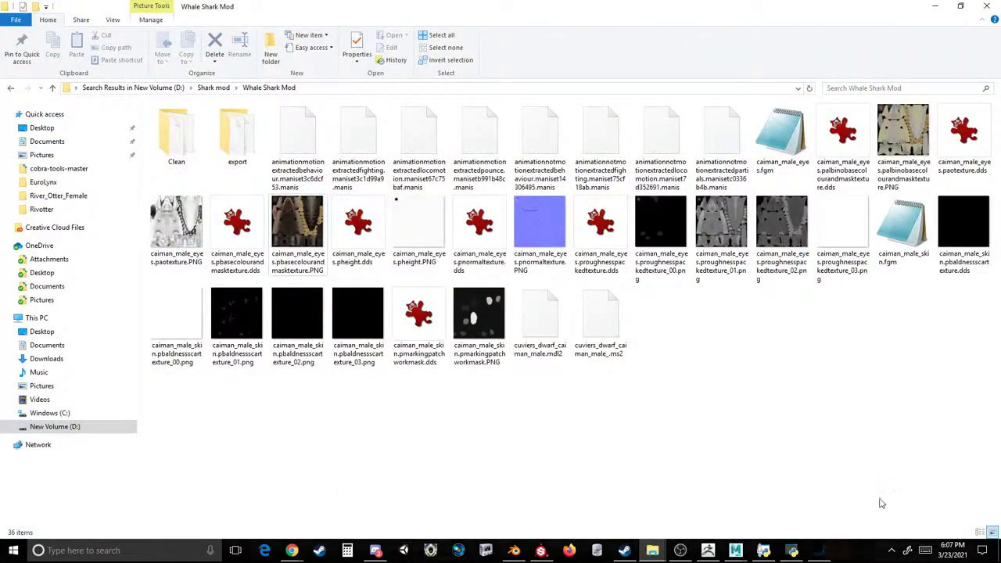
pyautogui.click(819, 550)
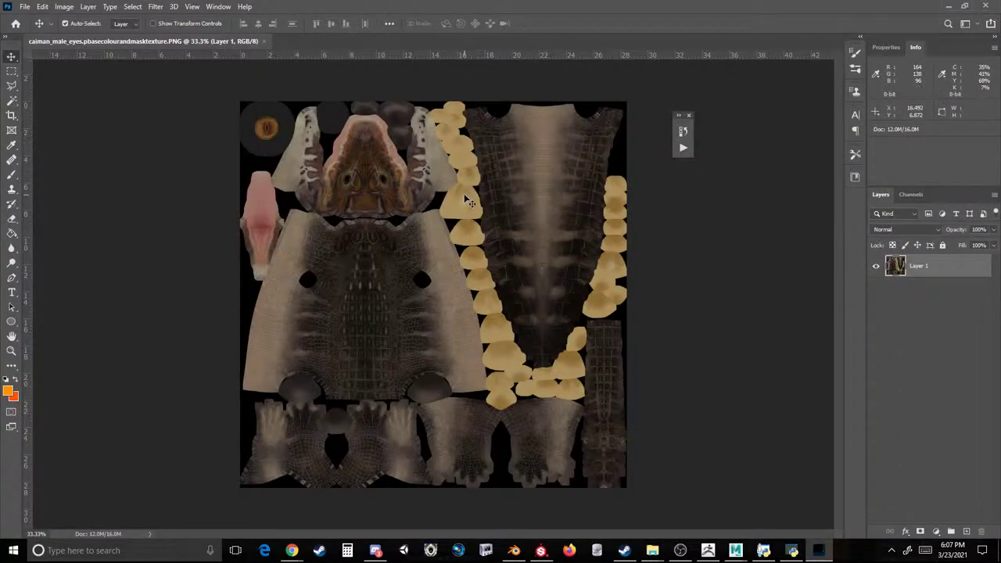
pyautogui.click(12, 102)
pyautogui.click(492, 107)
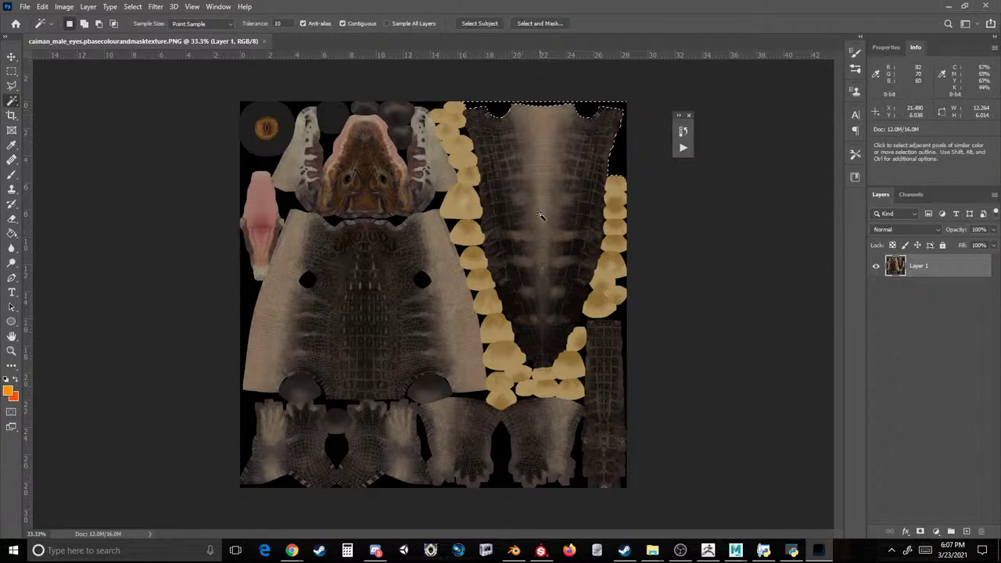
pyautogui.hotkey('ctrl', 'd')
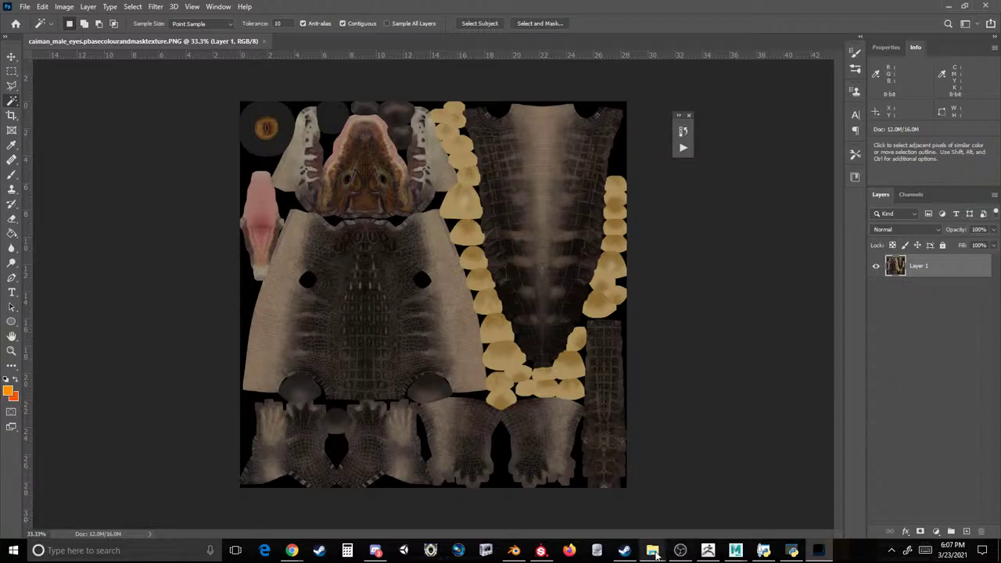
# Switch to File Explorer, search New Volume (D:) for "shark" and open the Whale Shark folder.
pyautogui.moveTo(653, 550)
pyautogui.click(897, 505)
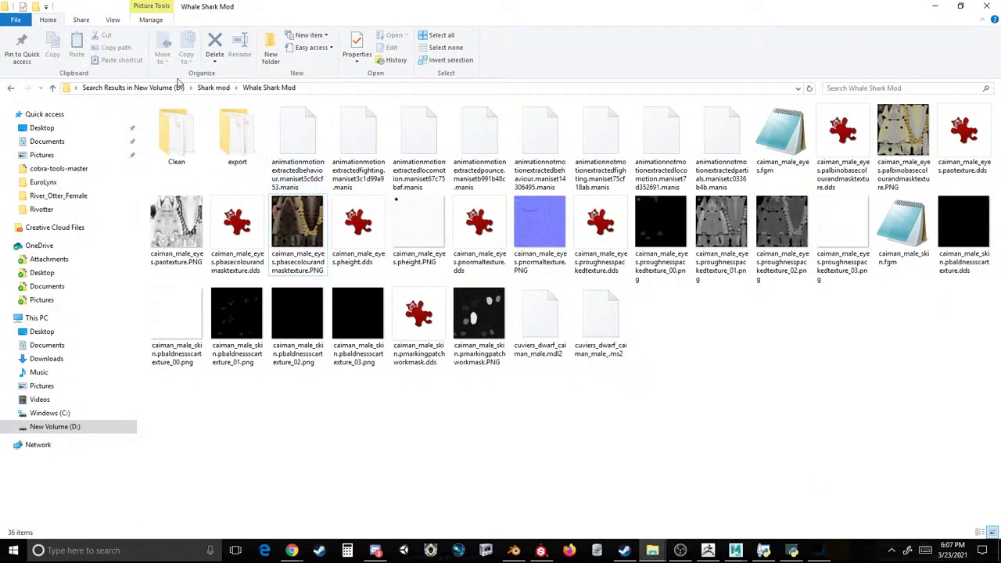
pyautogui.click(160, 90)
pyautogui.click(919, 87)
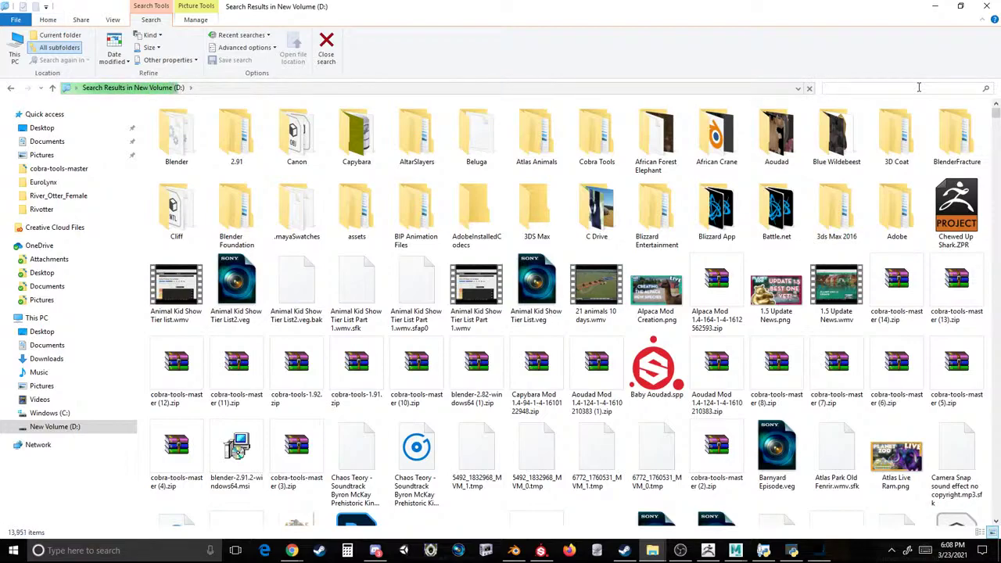
pyautogui.write('d')
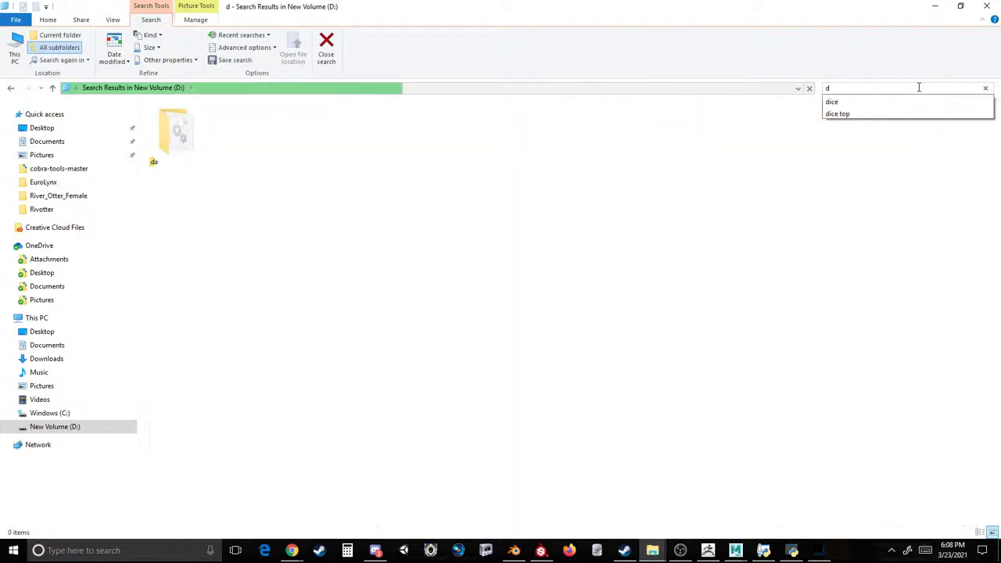
pyautogui.press('BackSpace')
pyautogui.write('n')
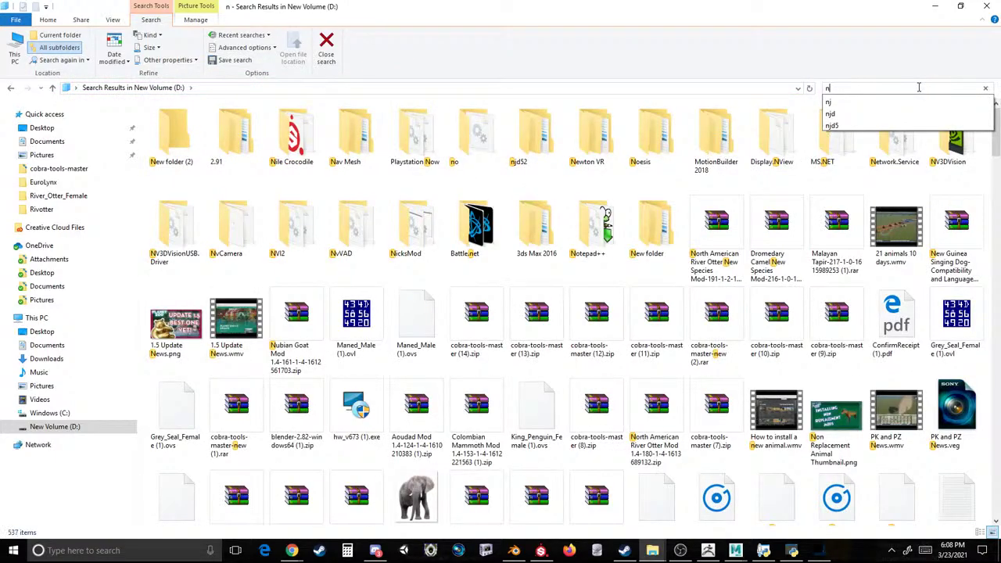
pyautogui.write('shark')
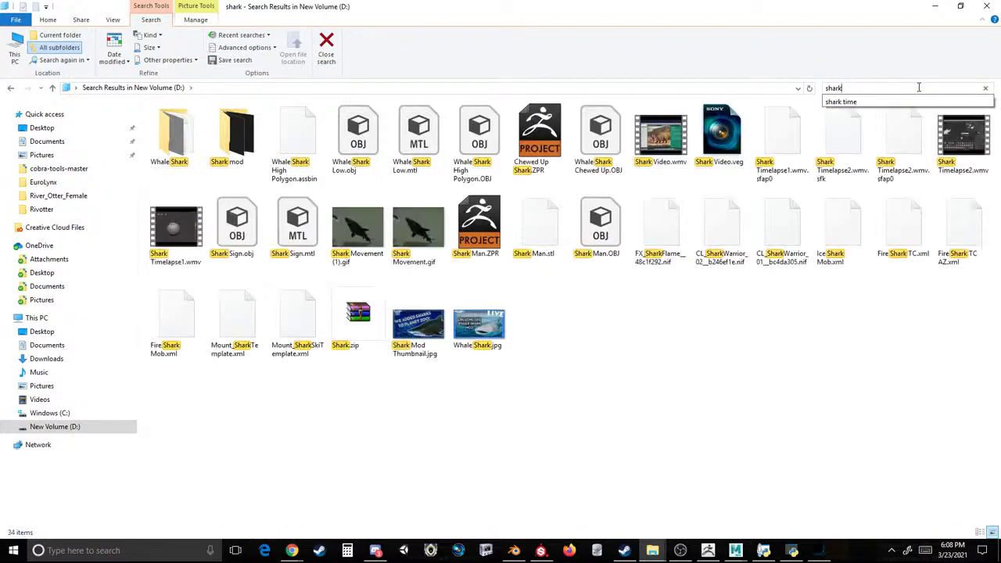
pyautogui.doubleClick(179, 134)
# Place Whale Shark Low_initialShadingGroup_BaseColor.png over the caiman texture in Photoshop and scale it to fill the canvas.
pyautogui.moveTo(237, 129); pyautogui.dragTo(350, 194)
pyautogui.moveTo(436, 293); pyautogui.dragTo(627, 488)
pyautogui.press('Return')
# Save the texture as a PNG in Whale Shark Mod, overwriting caiman_male_eyes.pbasecolourandmasktexture.PNG.
pyautogui.click(25, 7)
pyautogui.click(62, 144)
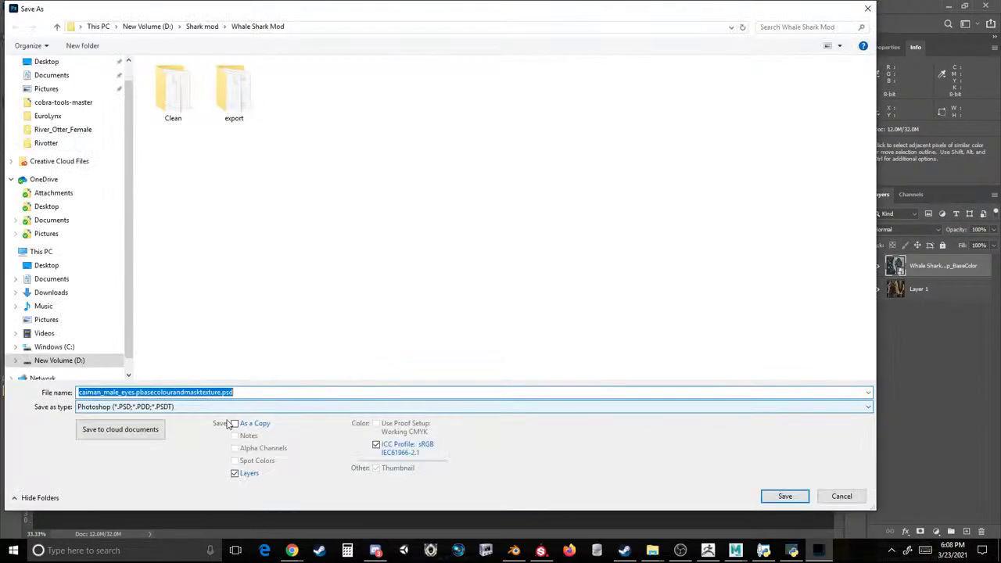
pyautogui.click(206, 407)
pyautogui.click(167, 363)
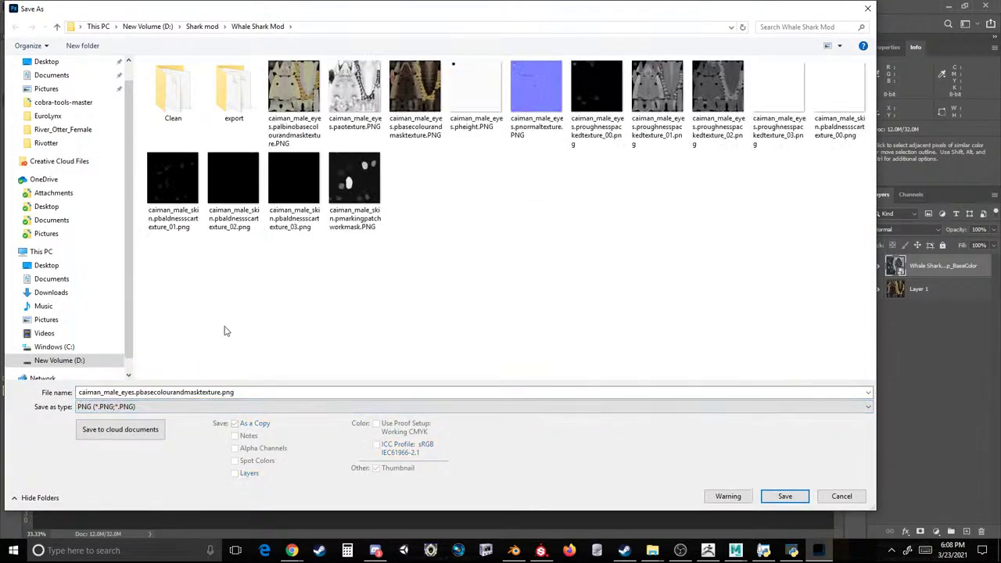
pyautogui.doubleClick(415, 90)
pyautogui.click(549, 275)
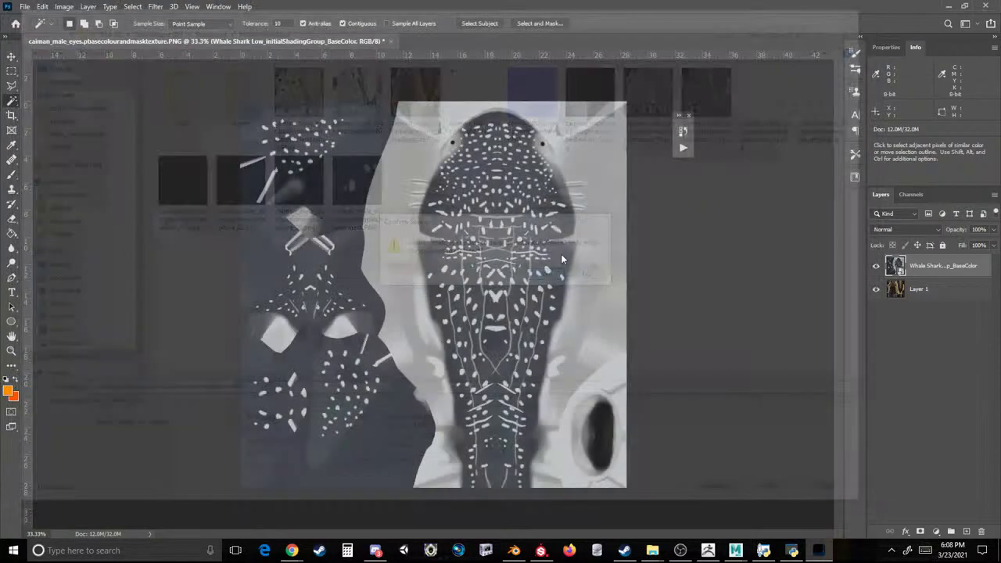
pyautogui.click(570, 161)
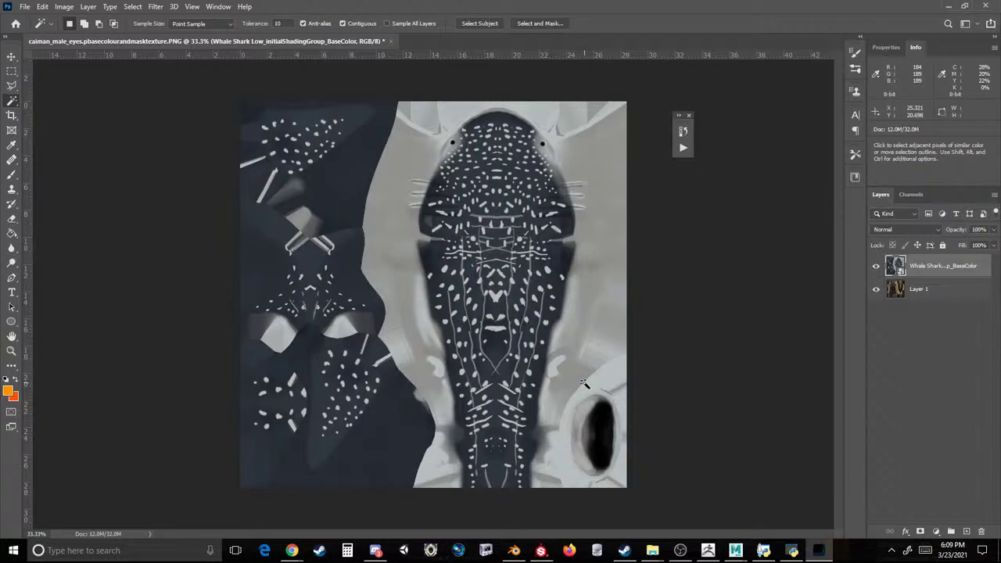
# Switch to the ovldata folder in File Explorer and create a new folder named Content10.
pyautogui.moveTo(652, 551)
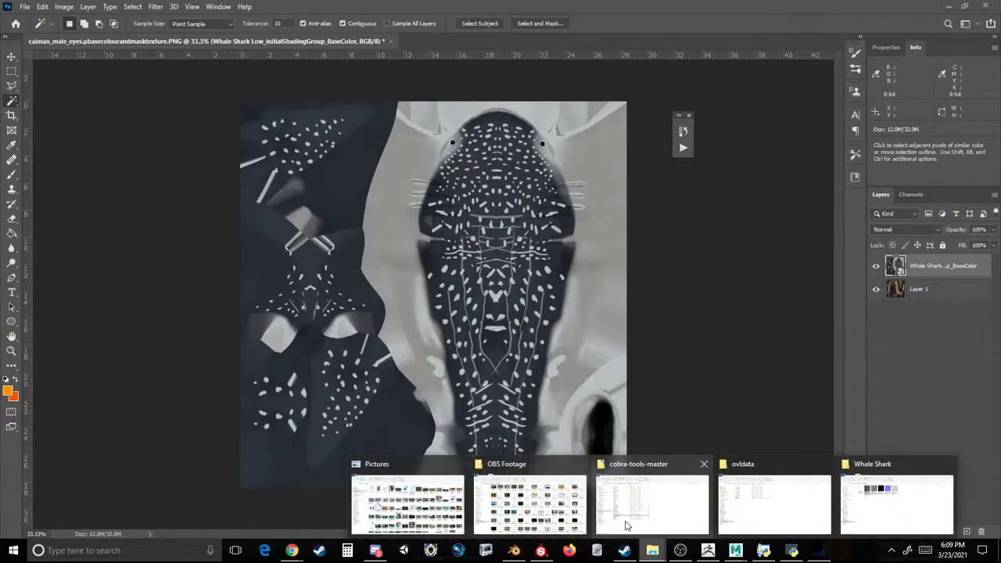
pyautogui.click(736, 491)
pyautogui.click(200, 219)
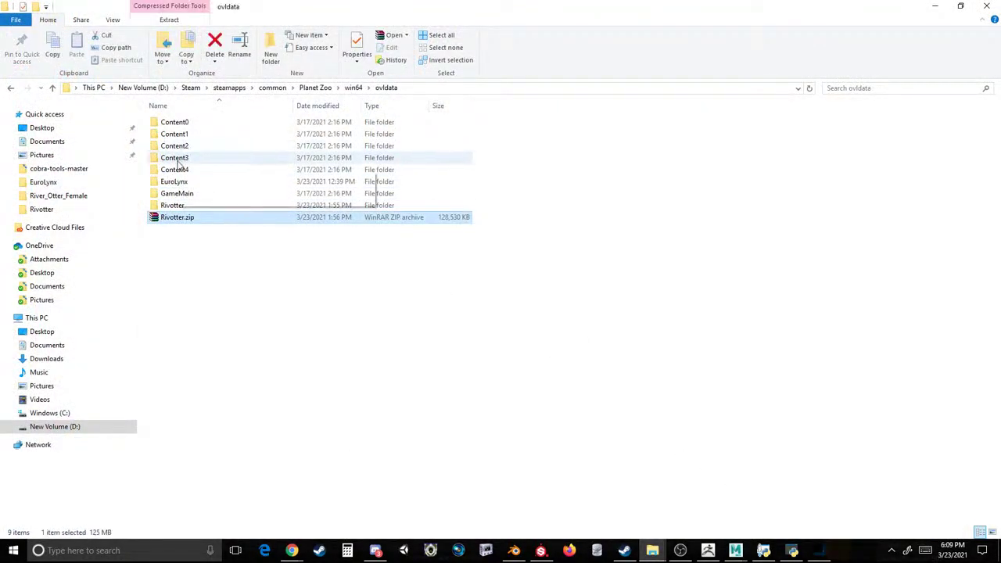
pyautogui.rightClick(203, 228)
pyautogui.click(245, 367)
pyautogui.rightClick(242, 373)
pyautogui.moveTo(224, 348)
pyautogui.click(262, 350)
pyautogui.write('Conte')
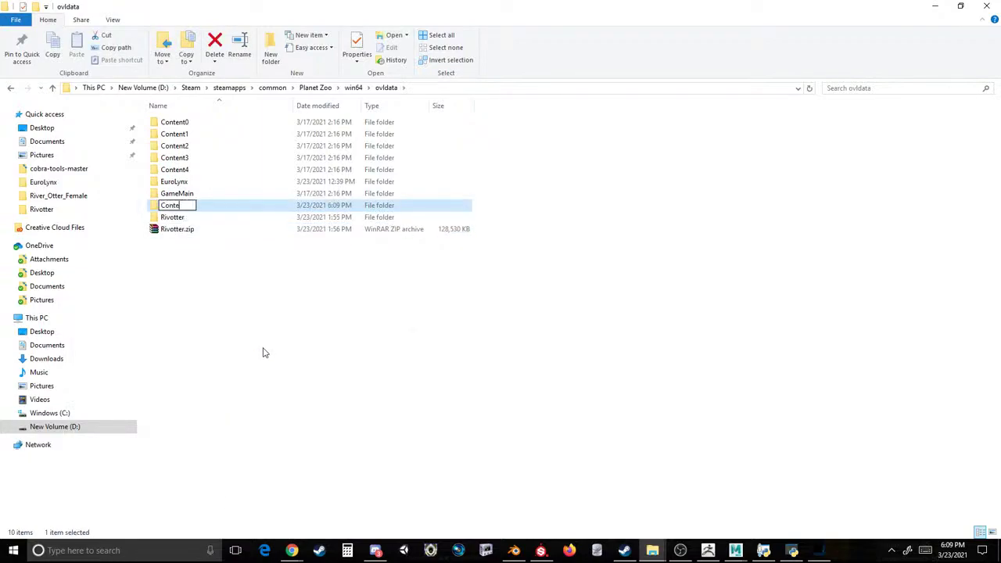
pyautogui.write('nt10')
pyautogui.press('Return')
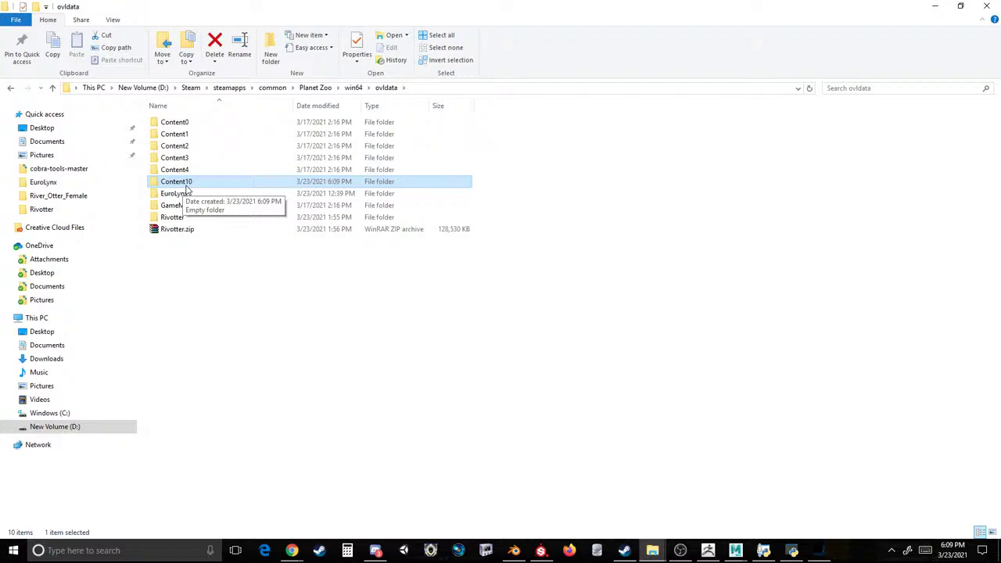
# Create a folder named Meerkat inside Content10.
pyautogui.doubleClick(186, 184)
pyautogui.rightClick(192, 197)
pyautogui.moveTo(156, 345)
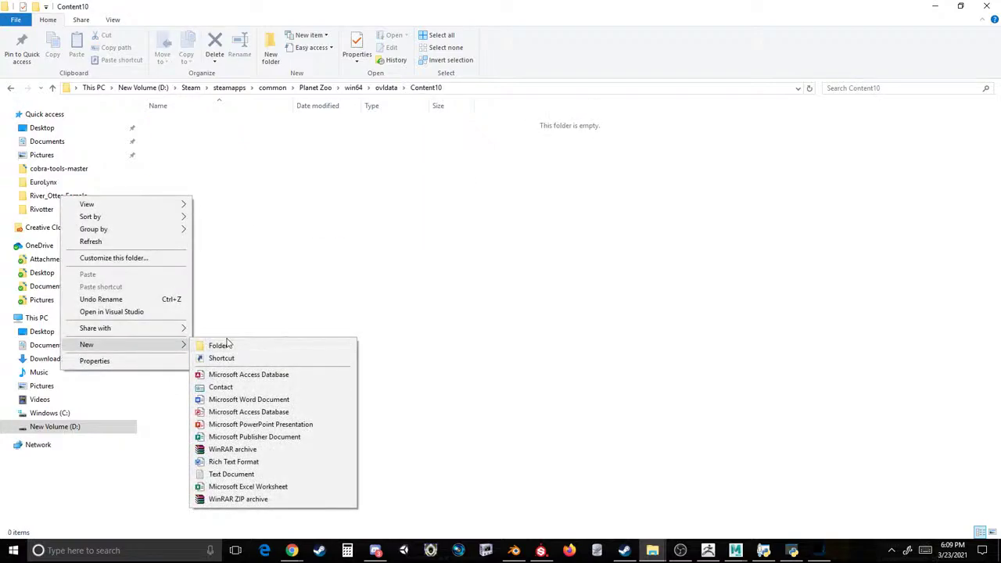
pyautogui.click(223, 345)
pyautogui.write('Meerkat')
pyautogui.press('Return')
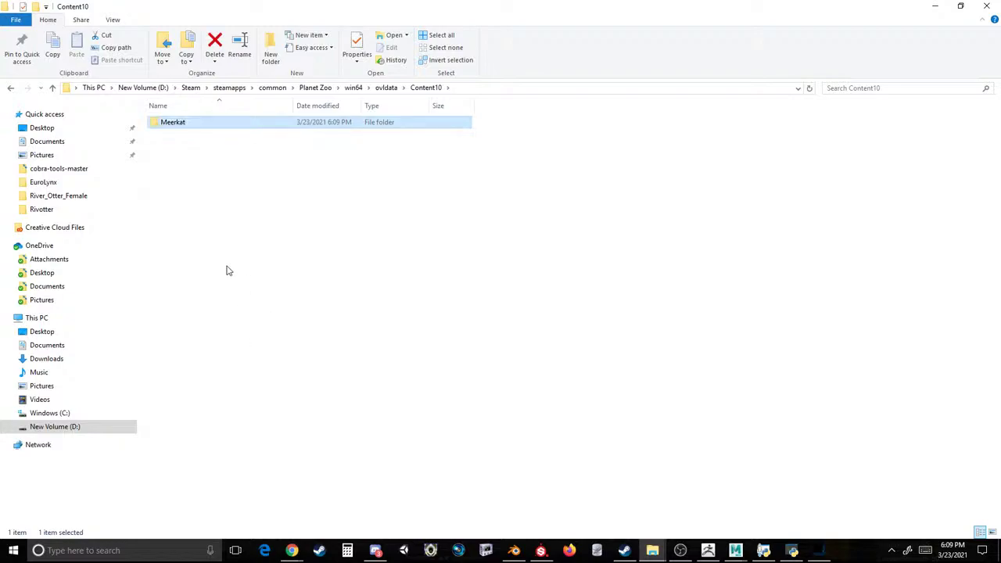
# Return to the ovldata folder and create a new folder named MongooseL.
pyautogui.click(11, 87)
pyautogui.rightClick(204, 289)
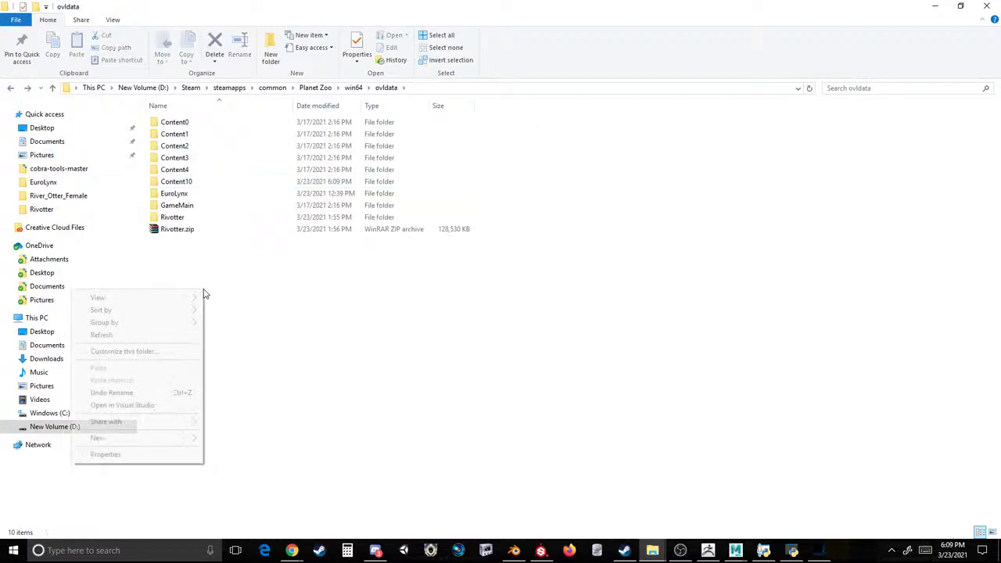
pyautogui.moveTo(159, 437)
pyautogui.click(235, 285)
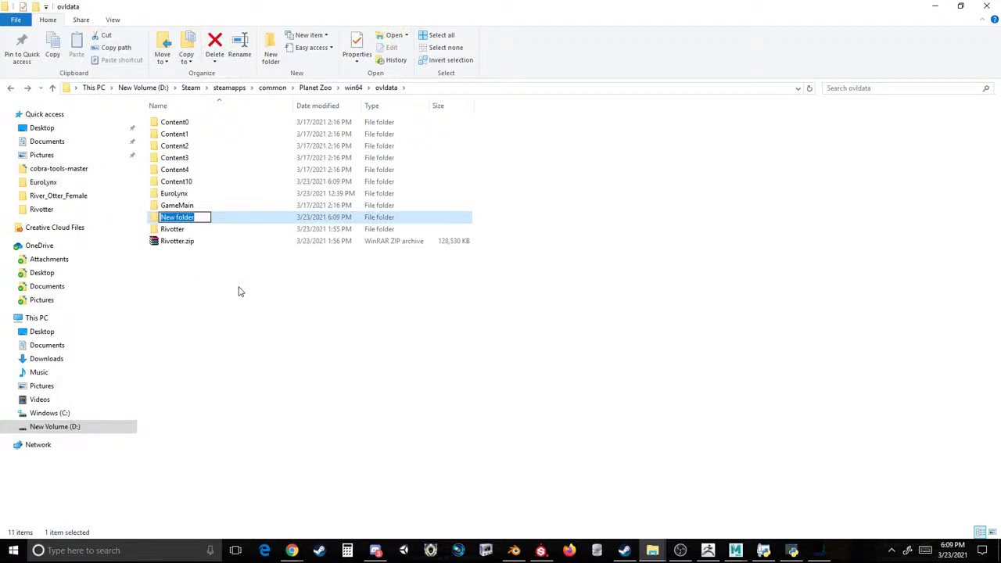
pyautogui.write('Mon')
pyautogui.press('Return')
# Delete the MongooseL and Content10 folders from ovldata.
pyautogui.click(174, 182)
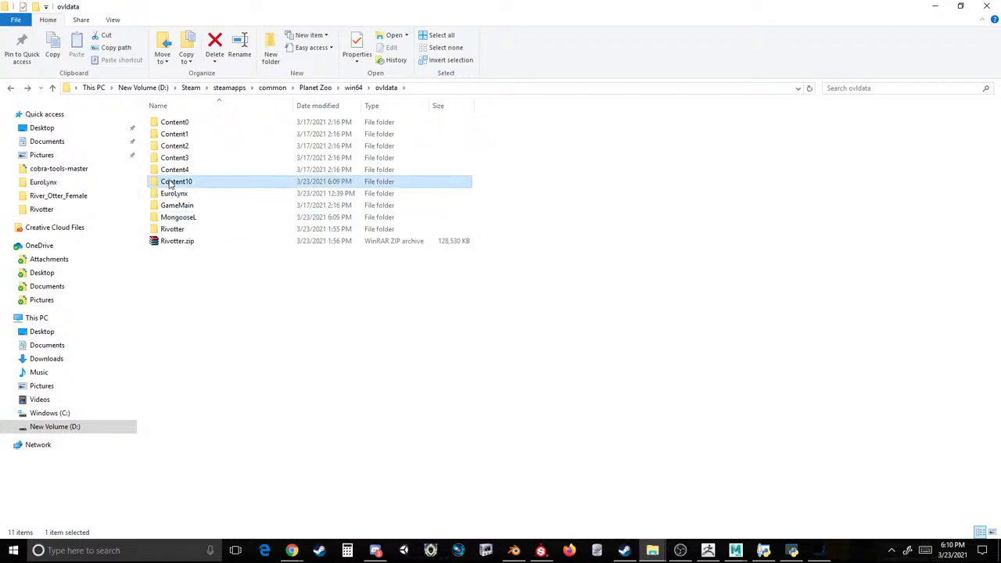
pyautogui.click(188, 218)
pyautogui.press('Delete')
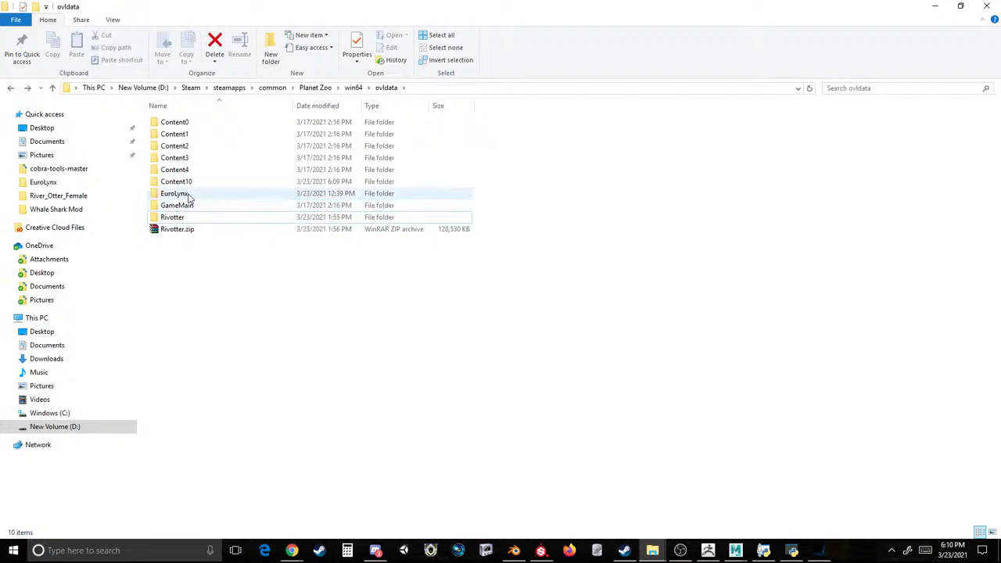
pyautogui.click(189, 183)
pyautogui.press('Delete')
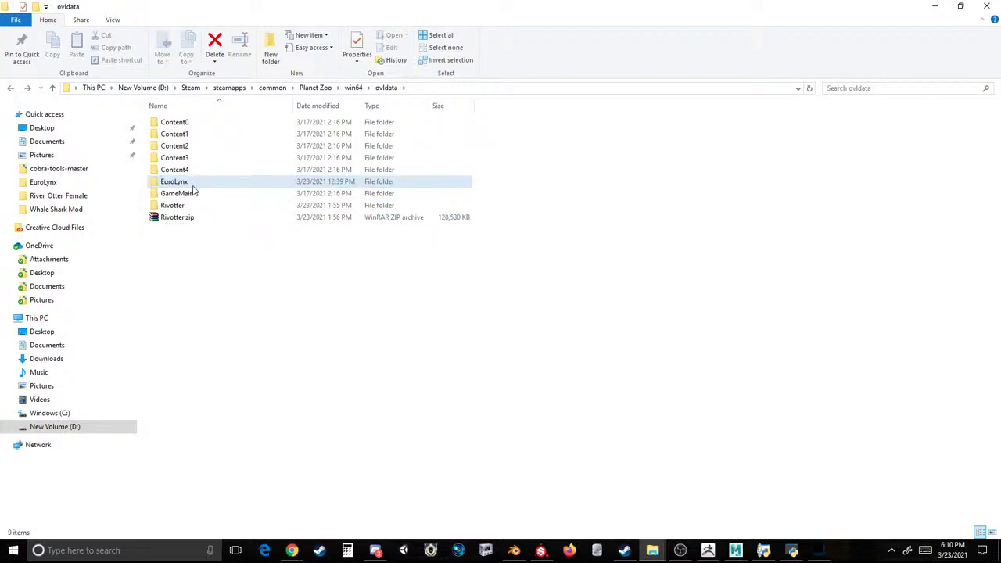
pyautogui.click(196, 169)
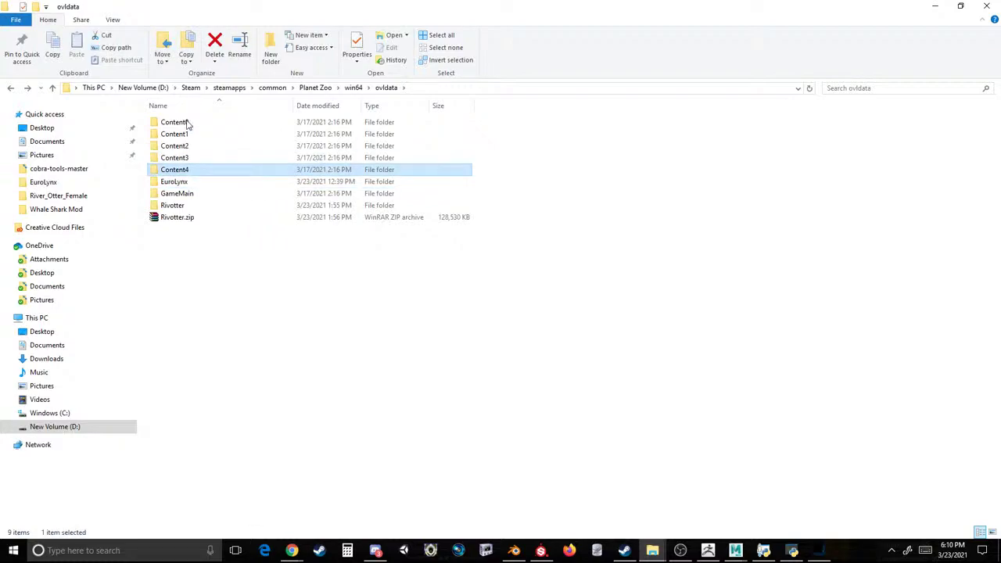
# Open Whale Shark Low_initialShadingGroup_Normal.png from the Whale Shark folder in Photoshop, and return to that folder in File Explorer.
pyautogui.click(811, 554)
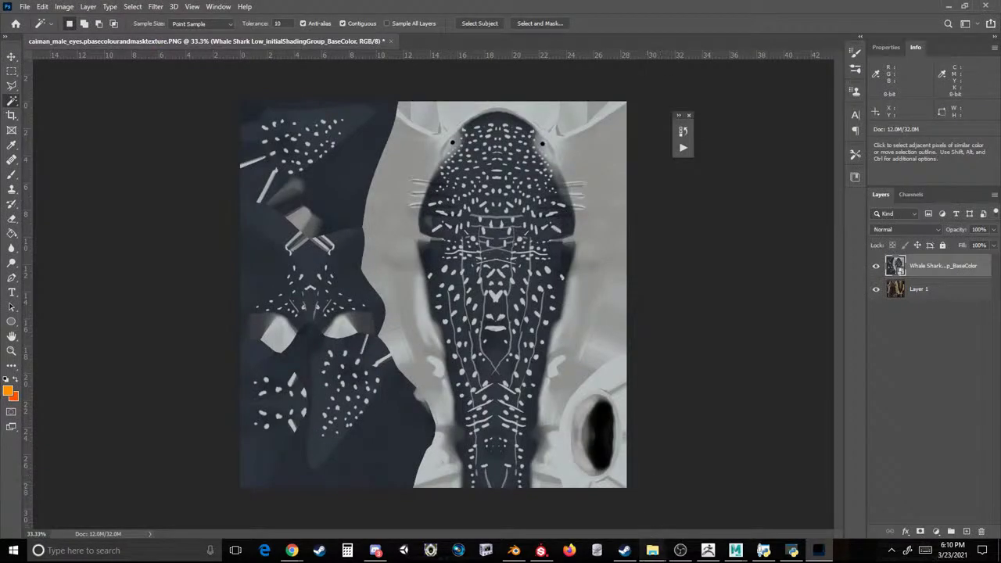
pyautogui.moveTo(652, 550)
pyautogui.click(900, 509)
pyautogui.moveTo(433, 168); pyautogui.dragTo(452, 44)
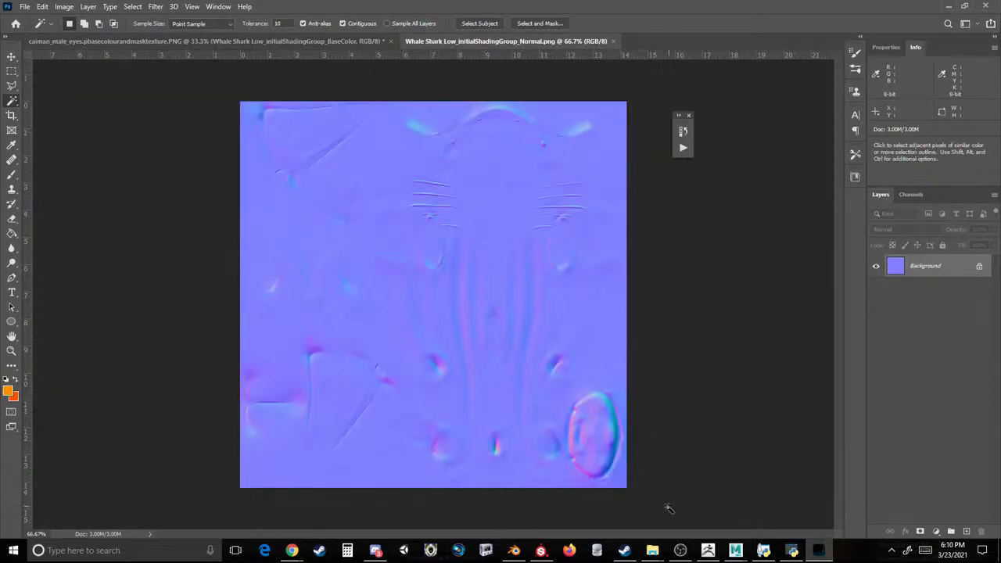
pyautogui.moveTo(653, 550)
pyautogui.click(904, 493)
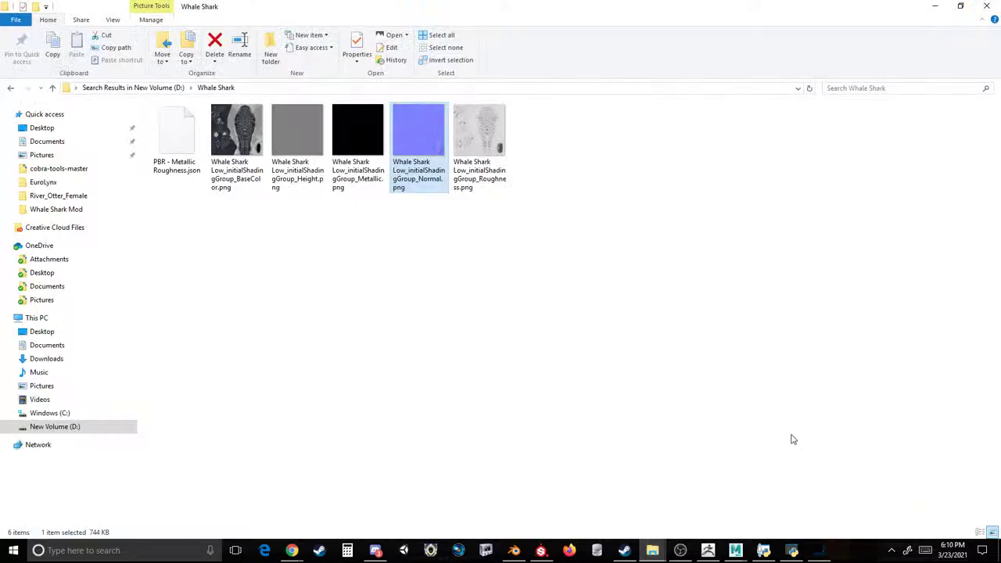
# Switch to Photoshop, invert the green channel of the whale shark normal map, and show all its channels together again.
pyautogui.click(819, 551)
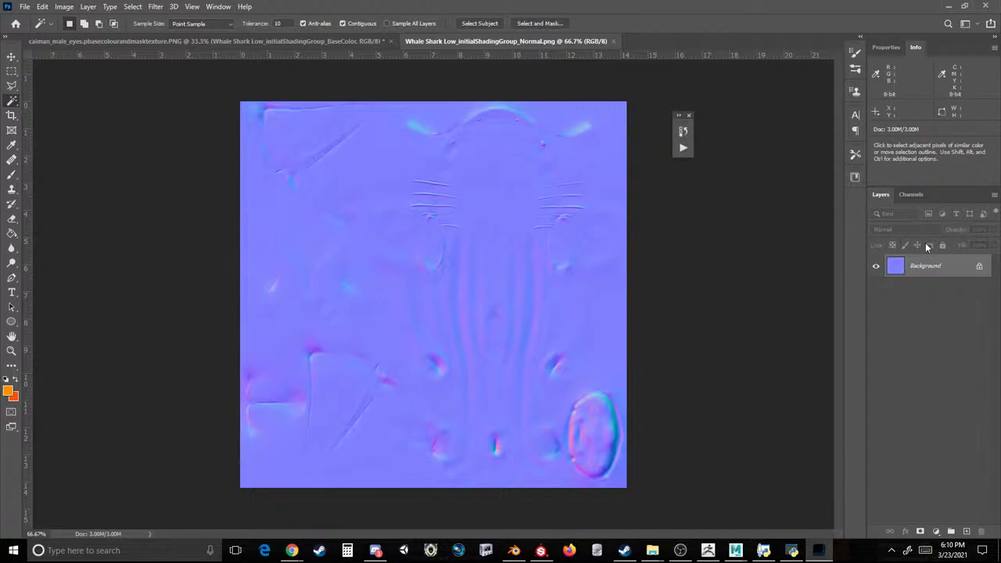
pyautogui.click(910, 195)
pyautogui.click(915, 258)
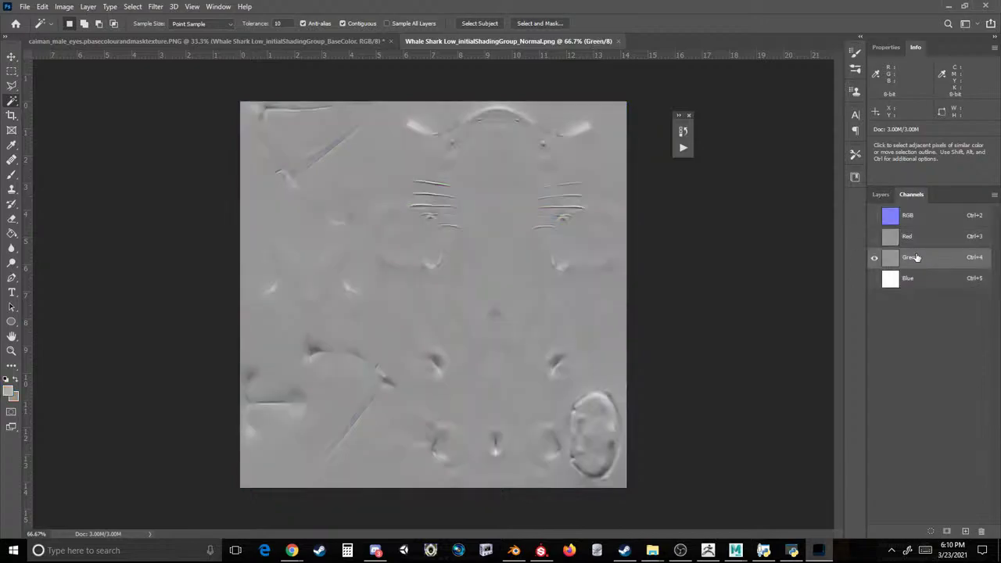
pyautogui.hotkey('ctrl', 'i')
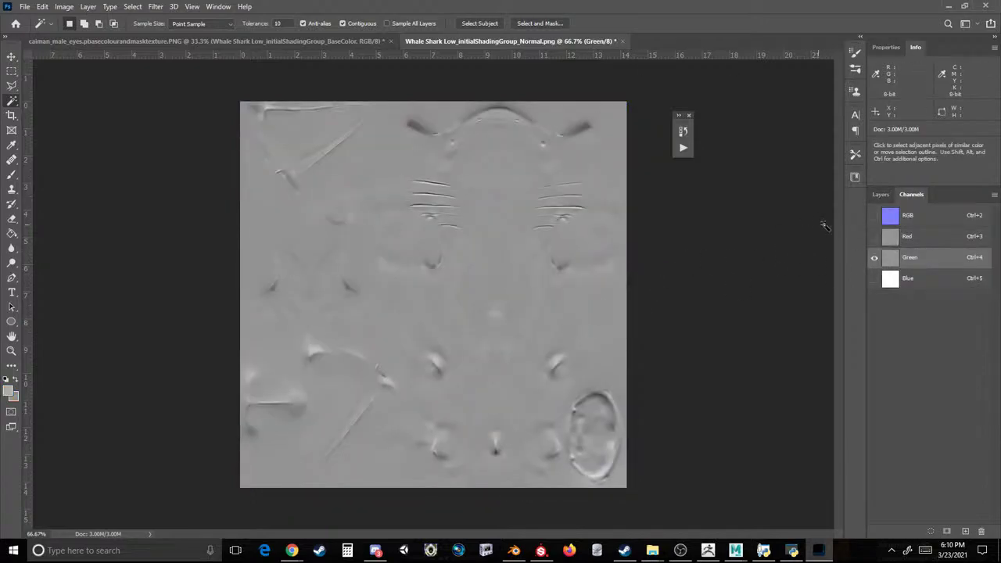
pyautogui.click(910, 239)
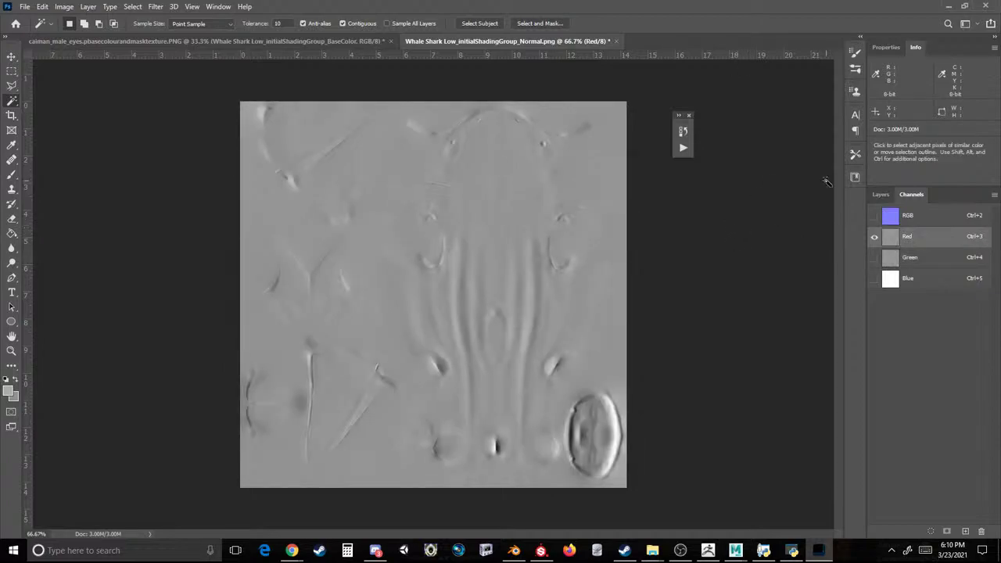
pyautogui.click(880, 195)
pyautogui.click(912, 193)
pyautogui.click(874, 221)
pyautogui.click(881, 195)
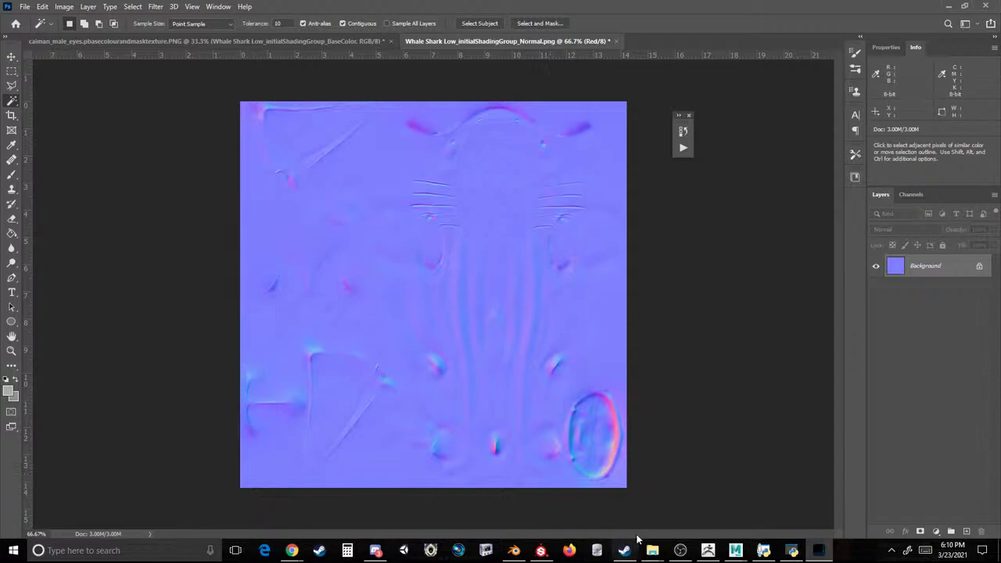
# Select the whole whale shark normal map canvas with the Rectangular Marquee tool.
pyautogui.click(12, 71)
pyautogui.moveTo(173, 107); pyautogui.dragTo(662, 509)
pyautogui.click(467, 208)
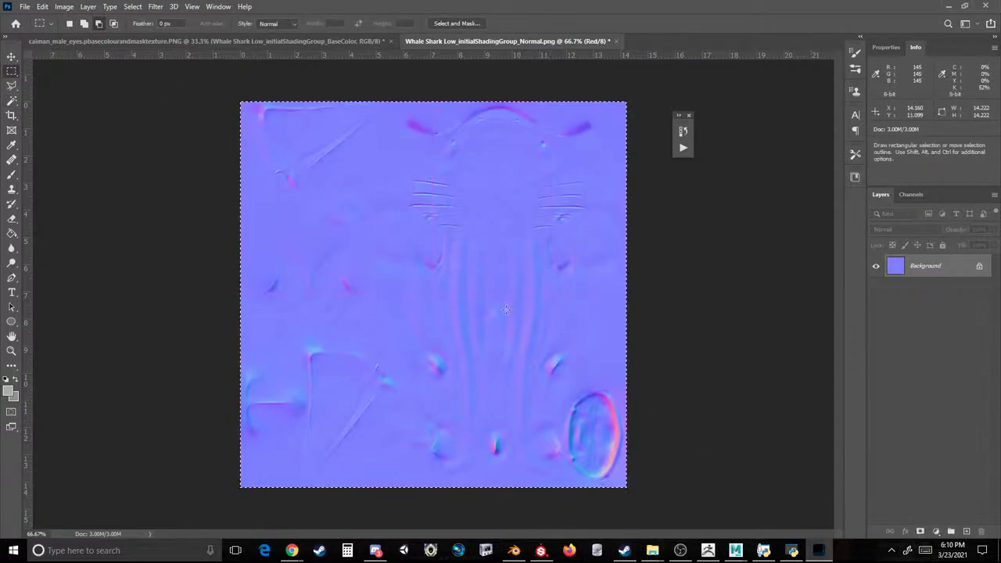
pyautogui.moveTo(652, 550)
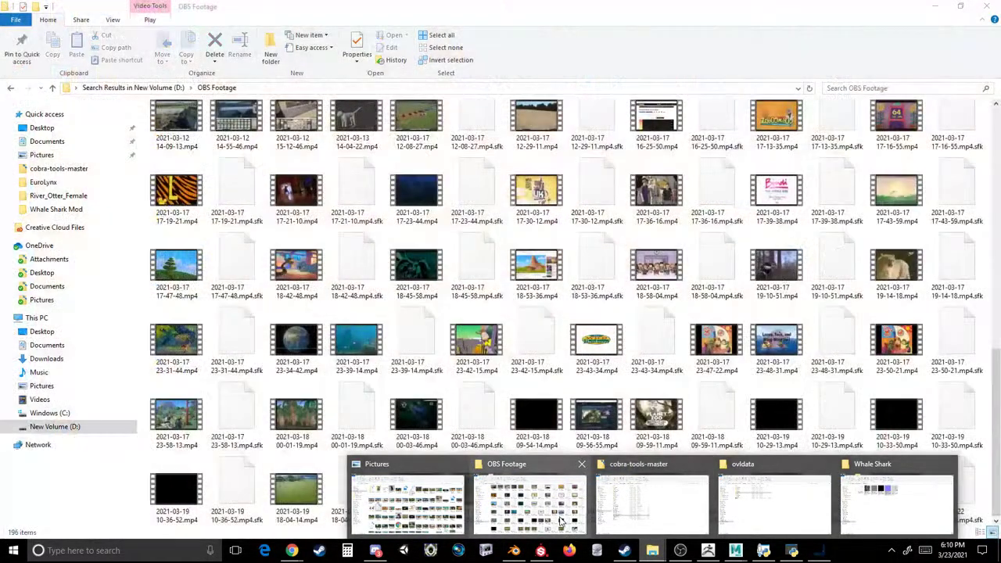
pyautogui.click(893, 522)
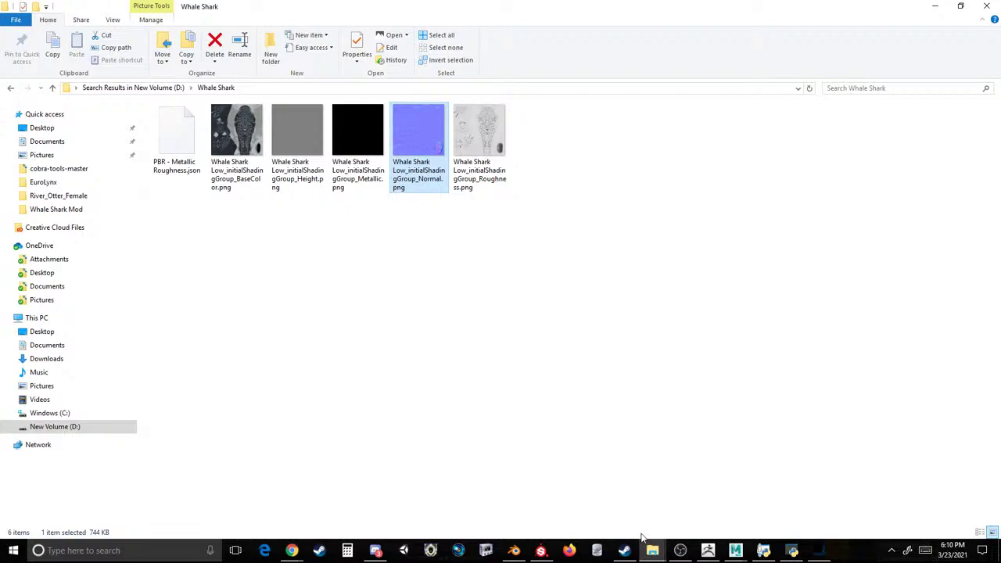
pyautogui.moveTo(652, 550)
pyautogui.click(736, 517)
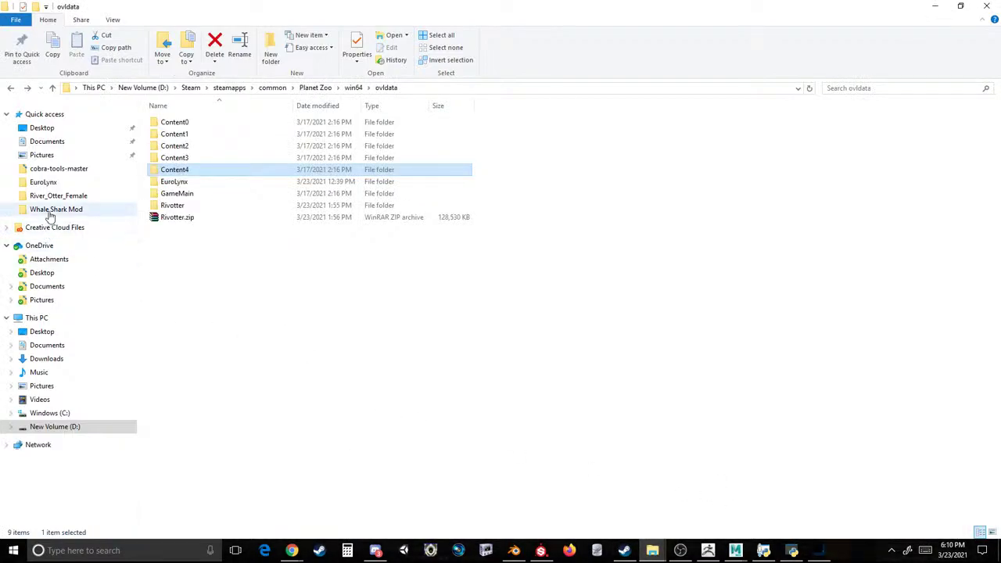
pyautogui.click(53, 182)
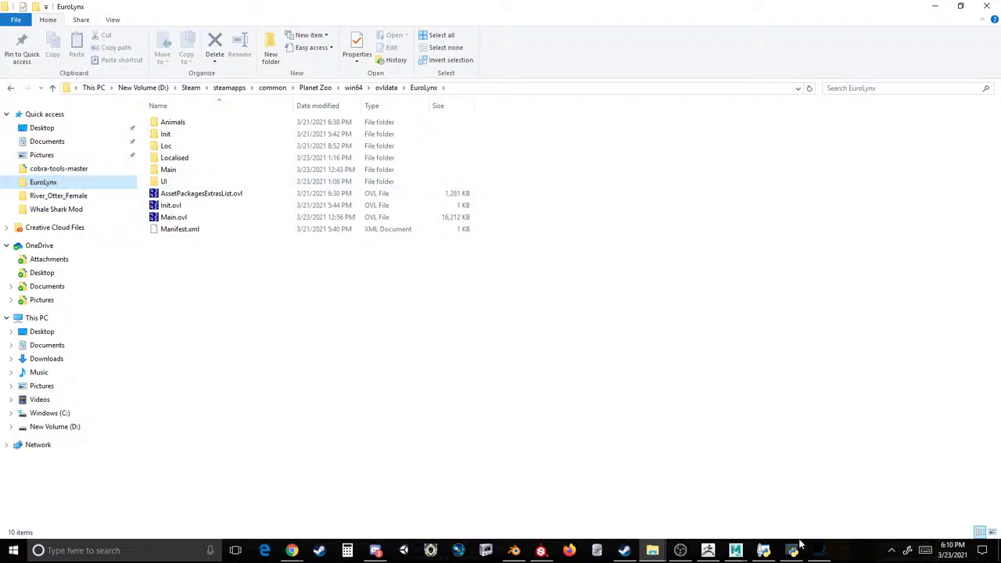
pyautogui.click(652, 550)
pyautogui.click(782, 489)
# Search New Volume (D:) in File Explorer for shark, and open caiman_male_eyes.pnormaltexture.PNG from Shark mod's Whale Shark Mod folder in Photoshop.
pyautogui.click(97, 88)
pyautogui.doubleClick(339, 221)
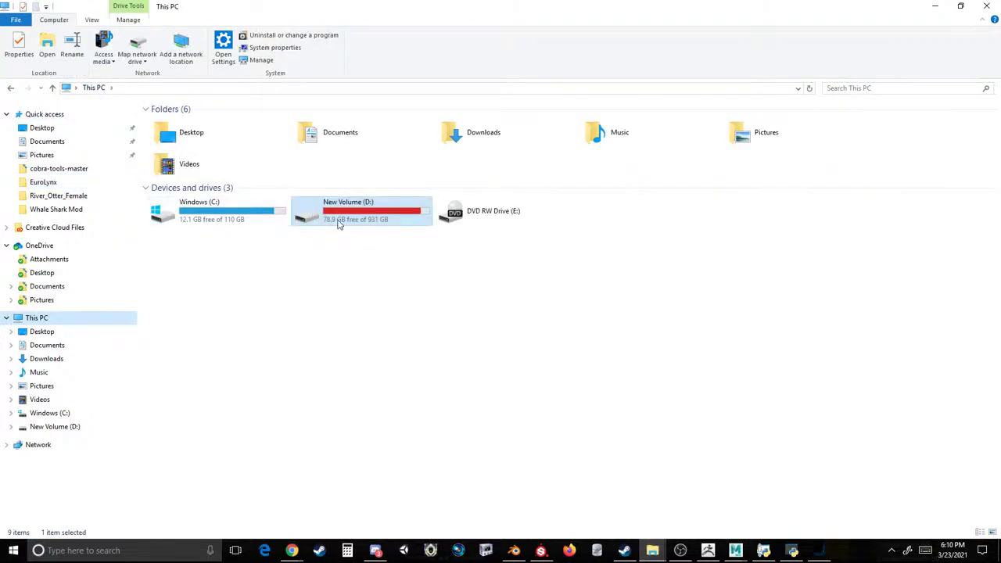
pyautogui.click(851, 88)
pyautogui.write('s')
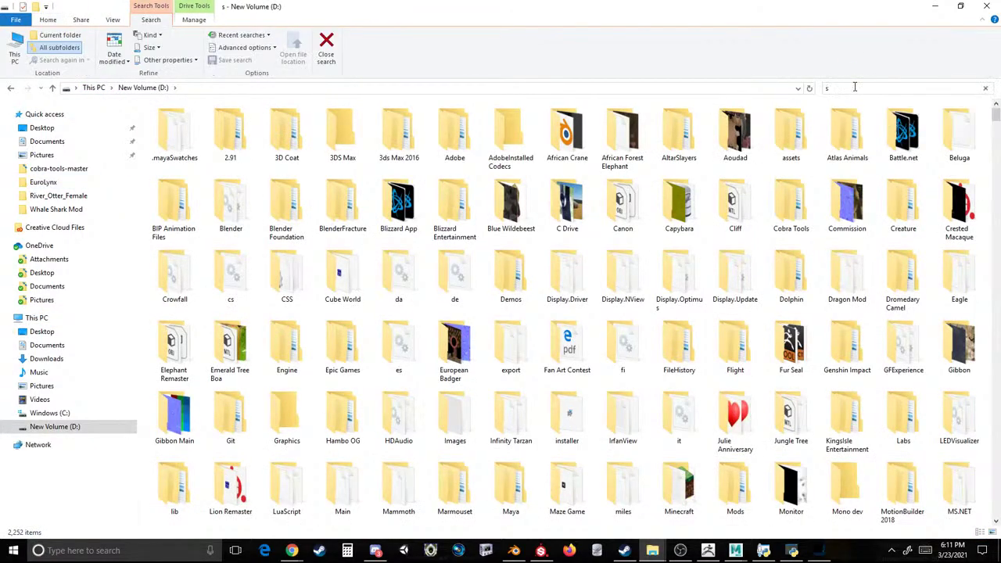
pyautogui.write('hark')
pyautogui.doubleClick(173, 128)
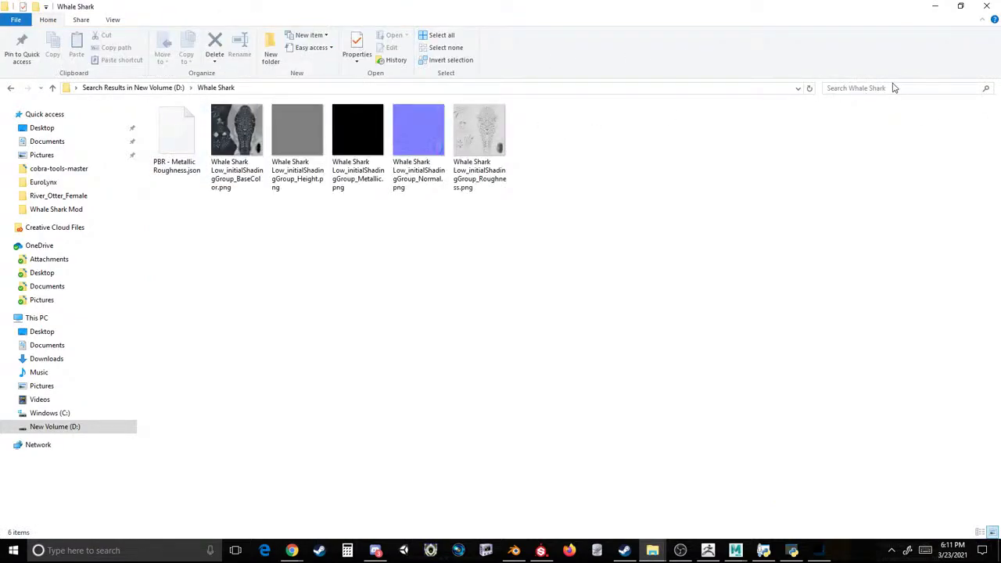
pyautogui.click(174, 87)
pyautogui.click(900, 89)
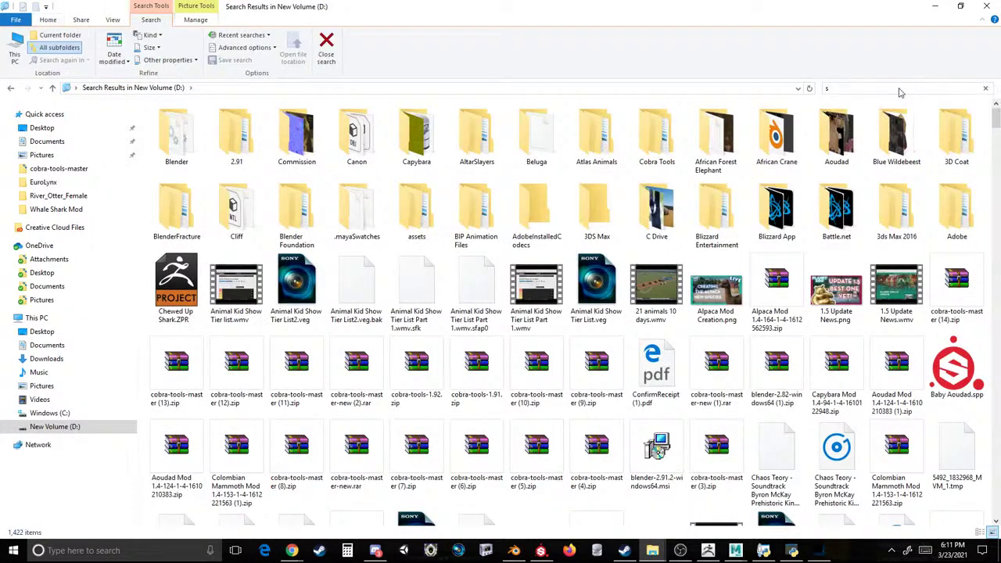
pyautogui.doubleClick(237, 128)
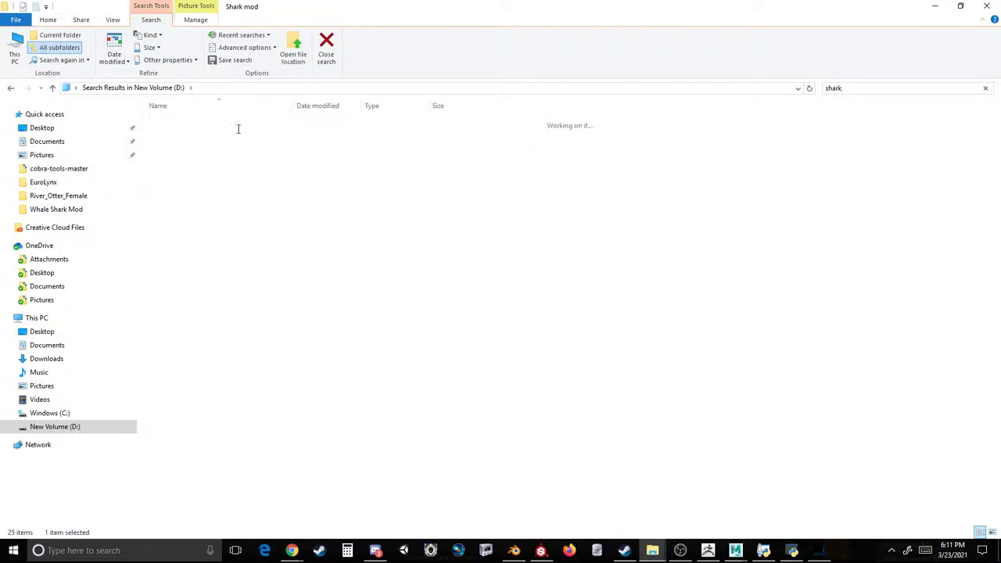
pyautogui.doubleClick(173, 467)
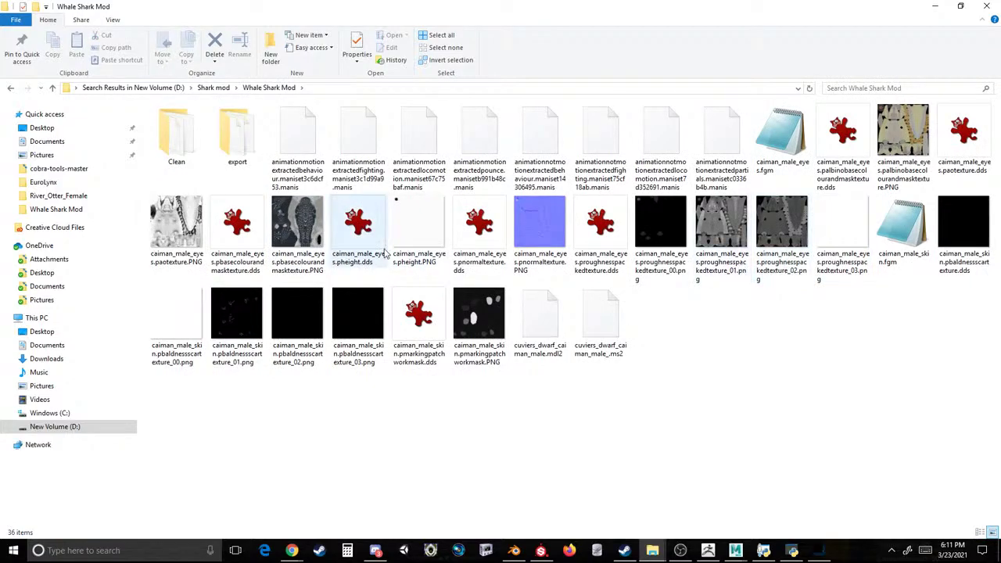
pyautogui.moveTo(560, 226); pyautogui.dragTo(647, 34)
# Try to paste and transform the copied whale shark selection in the caiman normal texture.
pyautogui.hotkey('ctrl', 'v')
pyautogui.hotkey('ctrl', 't')
pyautogui.press('Escape')
pyautogui.hotkey('ctrl', 'z')
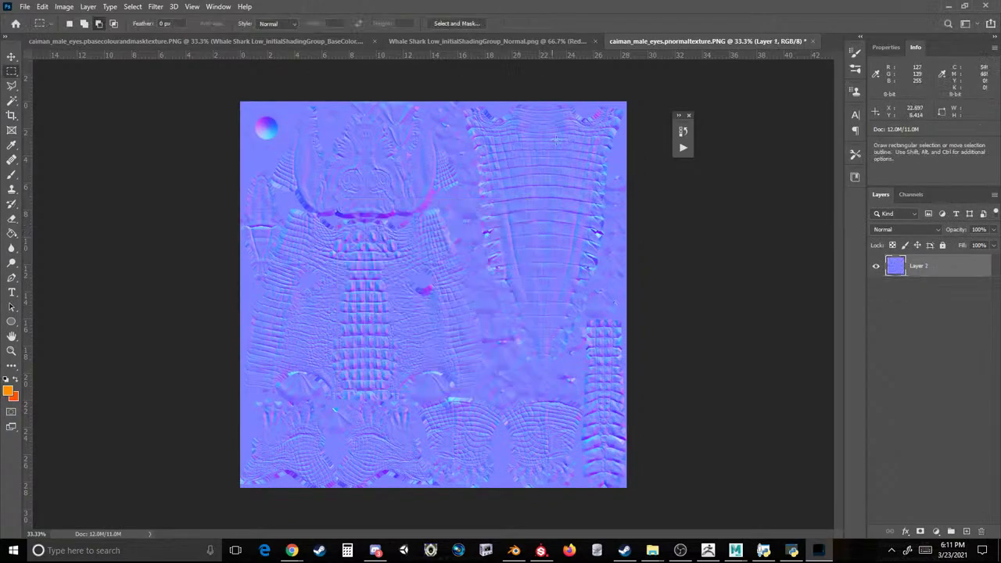
# In the whale shark normal map, clear the old selection, unlock the Background layer, and copy the entire image.
pyautogui.click(520, 41)
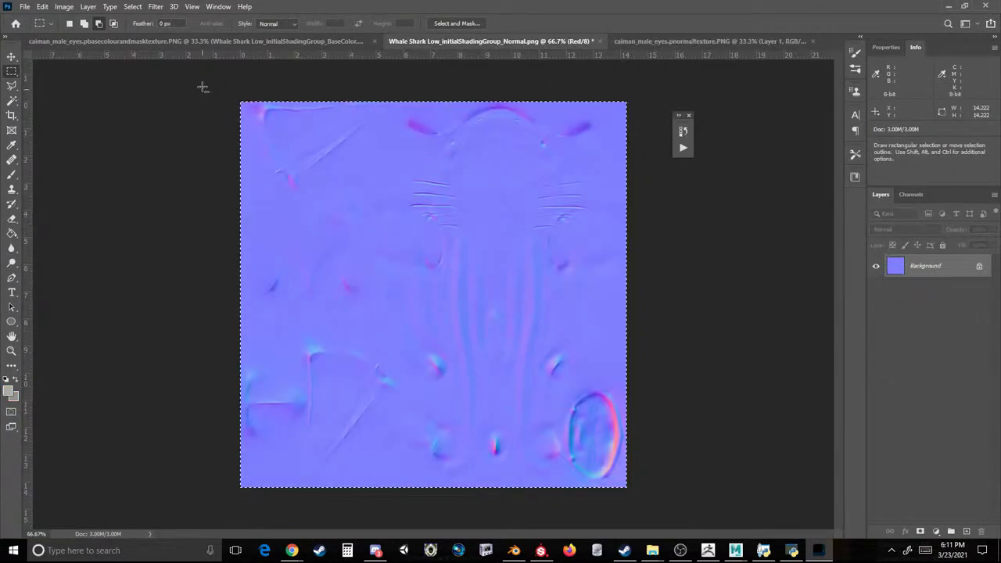
pyautogui.moveTo(211, 79); pyautogui.dragTo(909, 550)
pyautogui.click(468, 207)
pyautogui.hotkey('ctrl', 'd')
pyautogui.click(980, 268)
pyautogui.hotkey('ctrl', 'a')
pyautogui.hotkey('ctrl', 'c')
# Paste the whale shark normal map into the caiman normal texture and scale it to fill the canvas.
pyautogui.click(630, 41)
pyautogui.hotkey('ctrl', 'v')
pyautogui.hotkey('ctrl', 't')
pyautogui.moveTo(405, 230); pyautogui.dragTo(320, 173)
pyautogui.moveTo(433, 294); pyautogui.dragTo(626, 482)
pyautogui.press('Return')
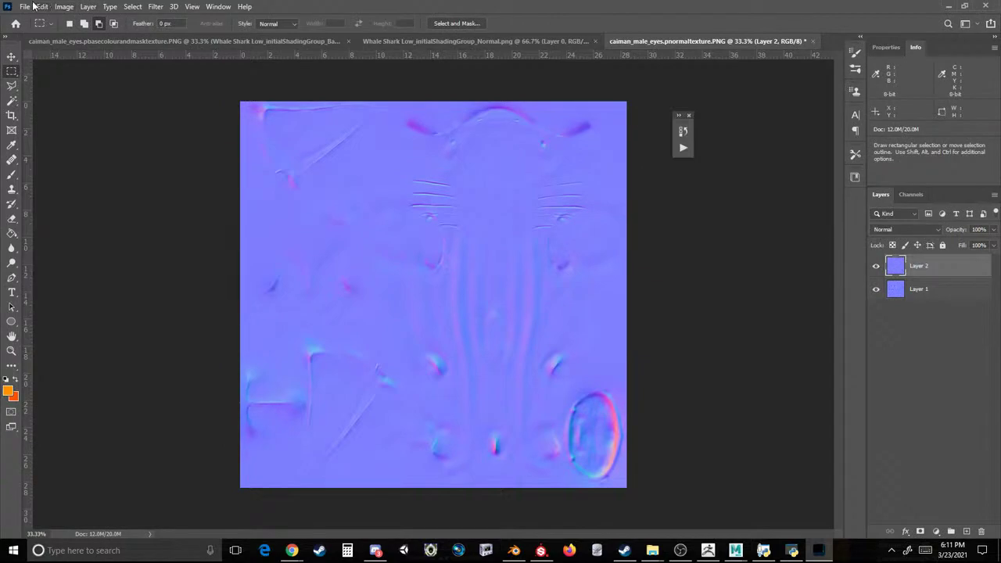
# Save the result as a PNG in Whale Shark Mod, replacing caiman_male_eyes.pnormaltexture.PNG.
pyautogui.click(25, 7)
pyautogui.click(52, 143)
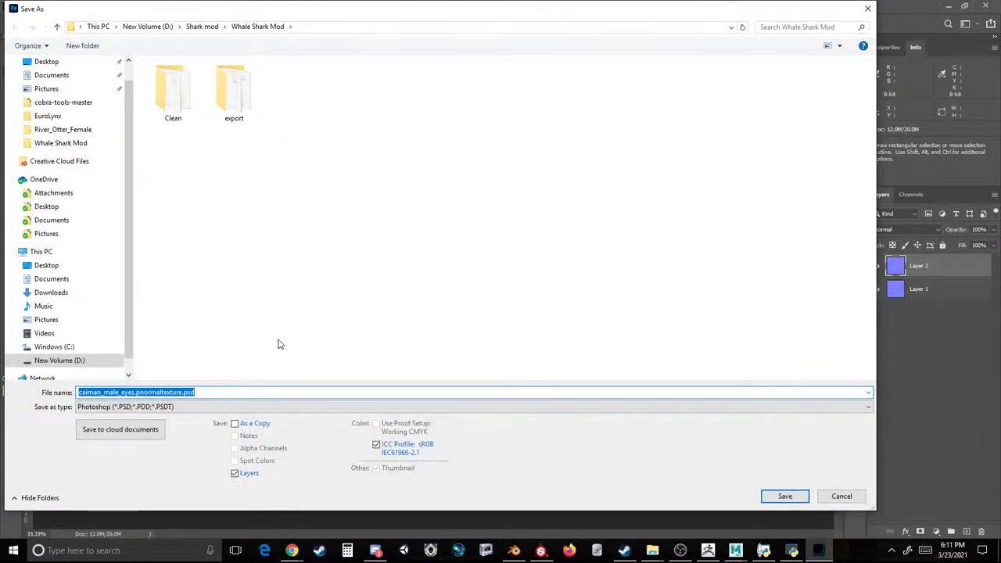
pyautogui.click(211, 408)
pyautogui.click(165, 364)
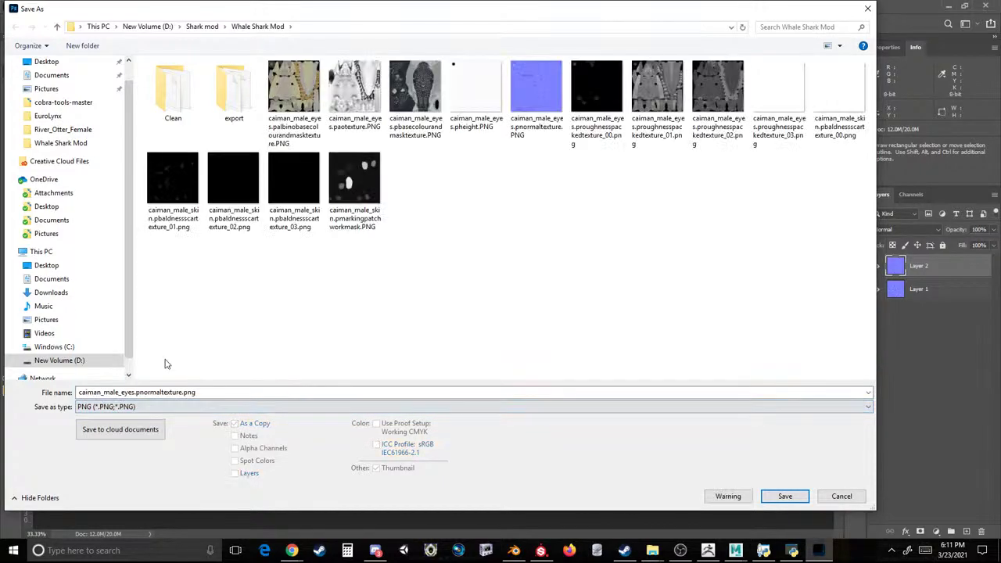
pyautogui.doubleClick(543, 89)
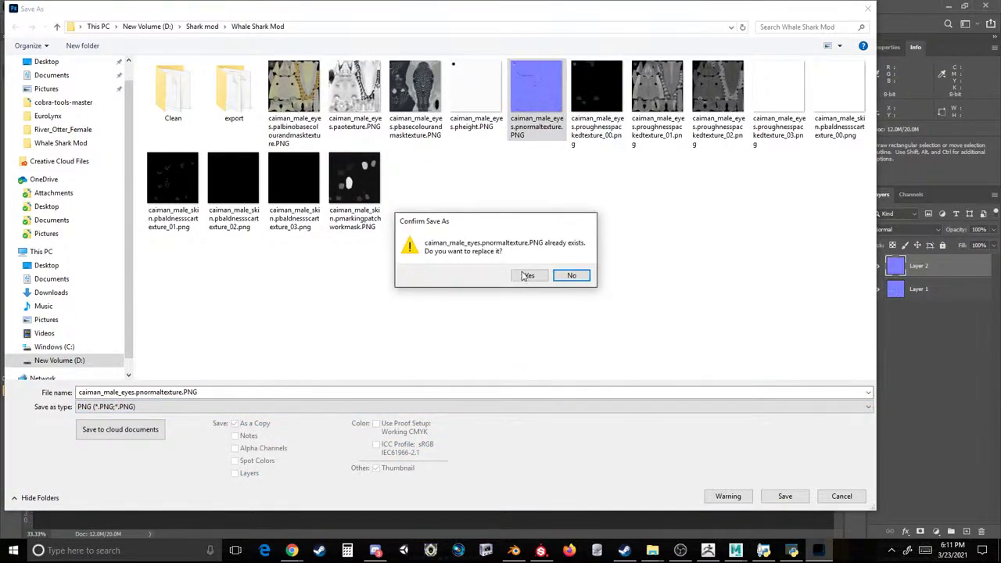
pyautogui.click(526, 275)
pyautogui.click(545, 160)
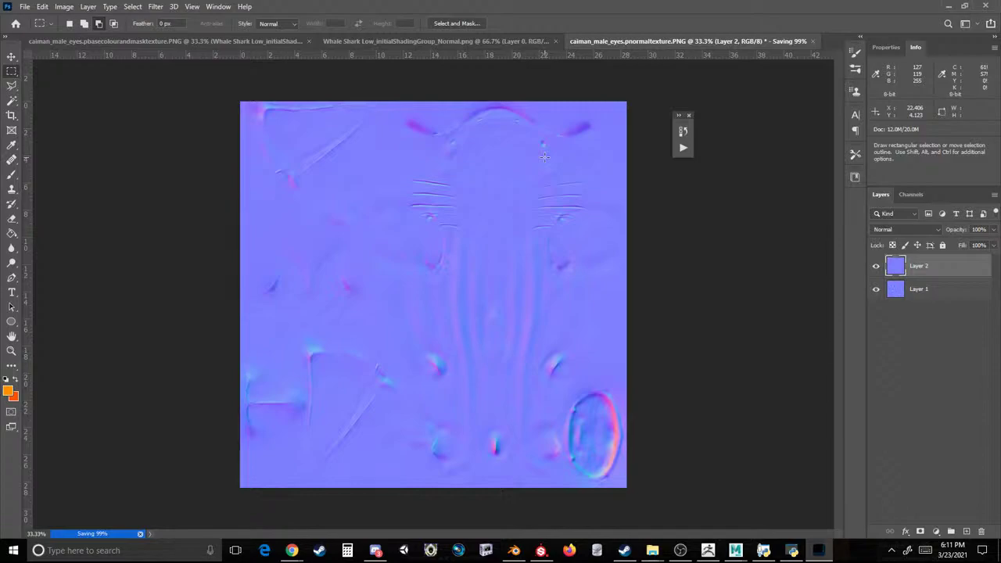
# Open caiman_male_eyes.paotexture.PNG from the Whale Shark Mod folder in Photoshop.
pyautogui.moveTo(652, 552)
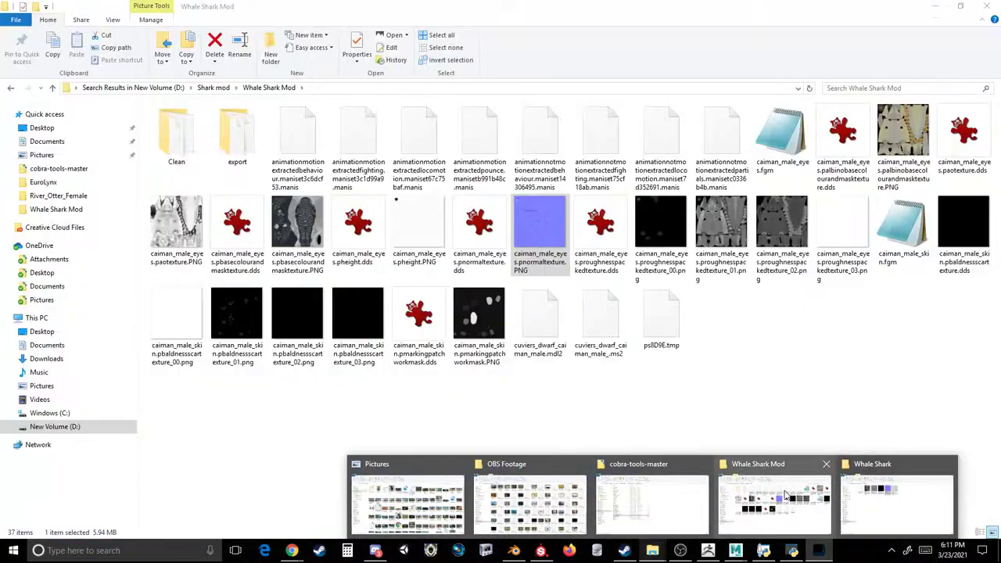
pyautogui.click(777, 487)
pyautogui.click(748, 439)
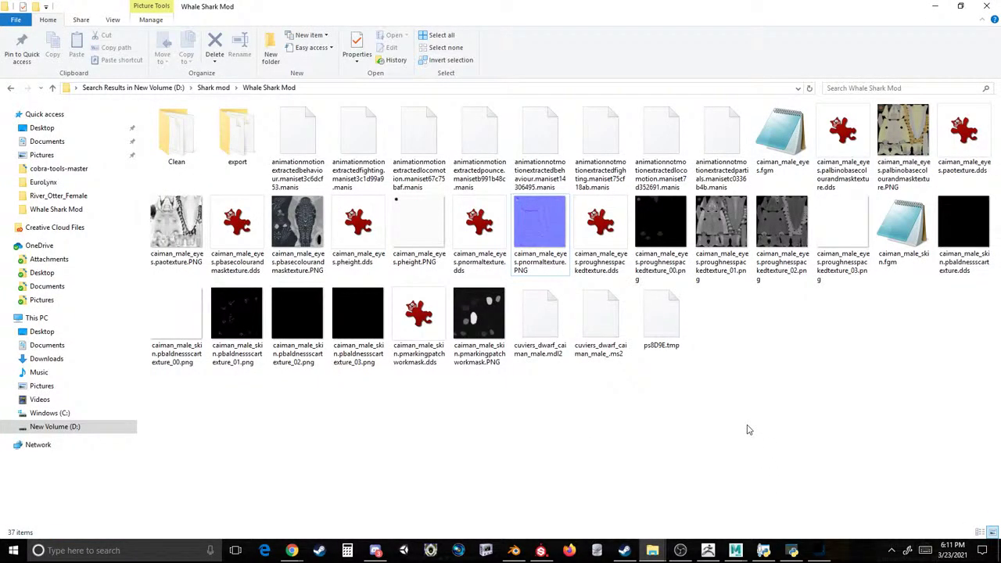
pyautogui.moveTo(176, 227); pyautogui.dragTo(823, 125)
pyautogui.moveTo(827, 45); pyautogui.dragTo(822, 45)
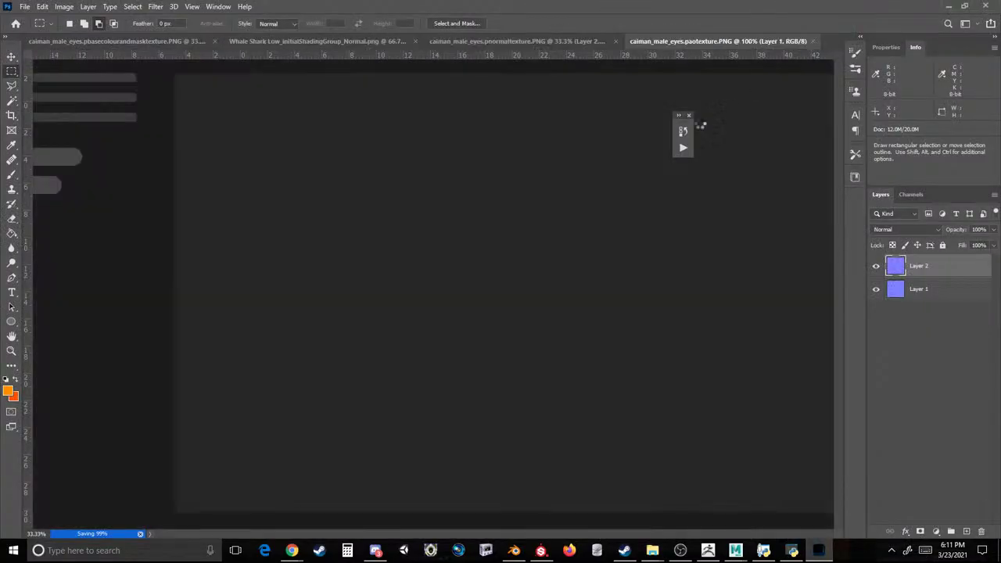
# Set the foreground colour to white and fill a new layer above the caiman AO texture with it.
pyautogui.click(11, 236)
pyautogui.click(8, 391)
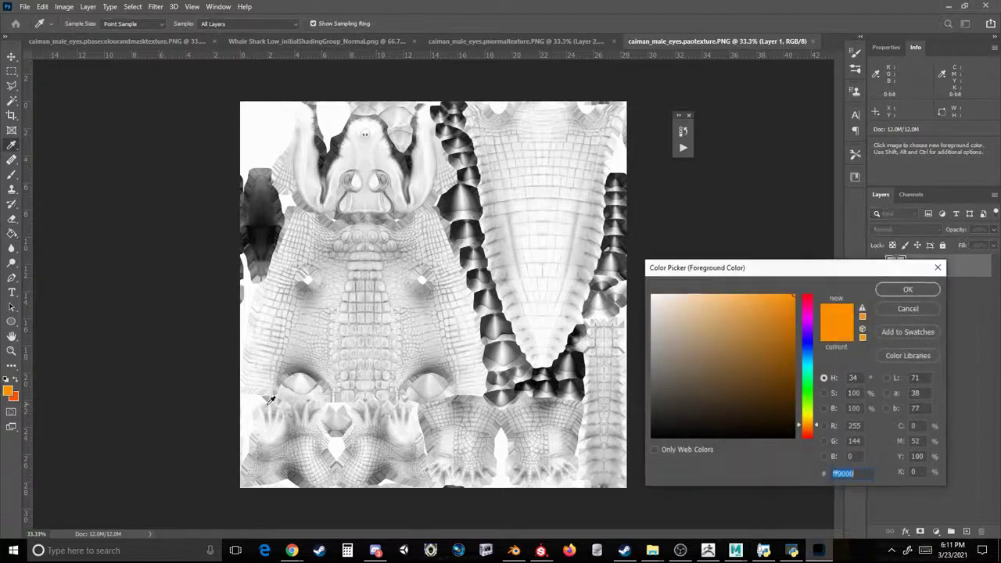
pyautogui.moveTo(669, 321); pyautogui.dragTo(595, 240)
pyautogui.click(898, 290)
pyautogui.press('g')
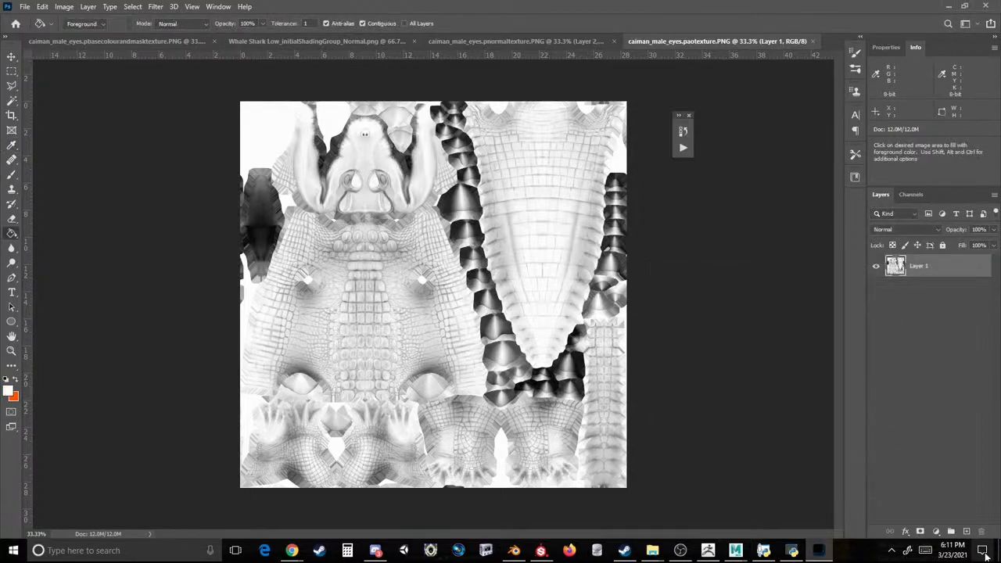
pyautogui.click(967, 532)
pyautogui.hotkey('alt', 'BackSpace')
# Save the white AO map as a PNG over caiman_male_eyes.paotexture.PNG, and close the document without saving further changes.
pyautogui.click(25, 7)
pyautogui.click(61, 150)
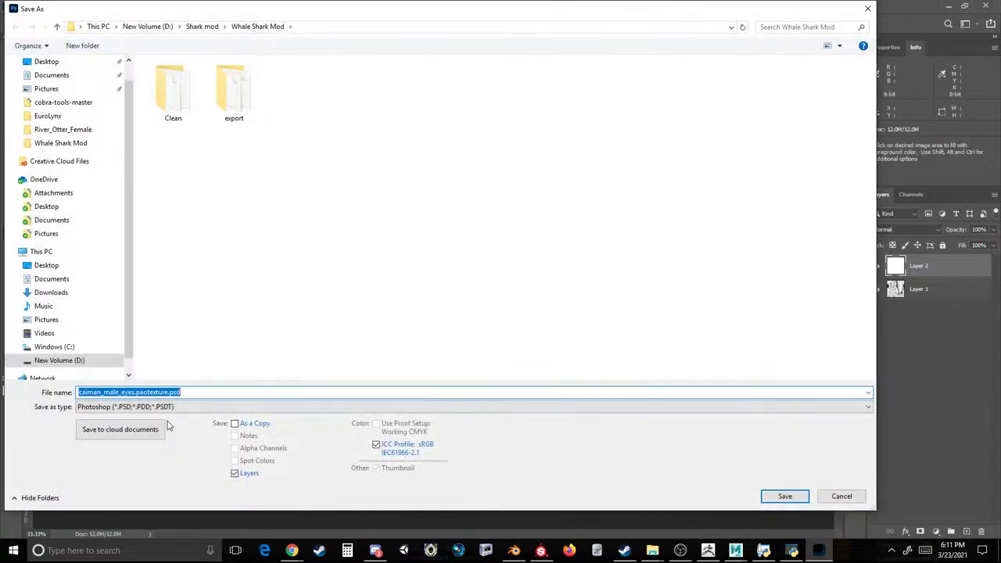
pyautogui.click(156, 407)
pyautogui.click(157, 367)
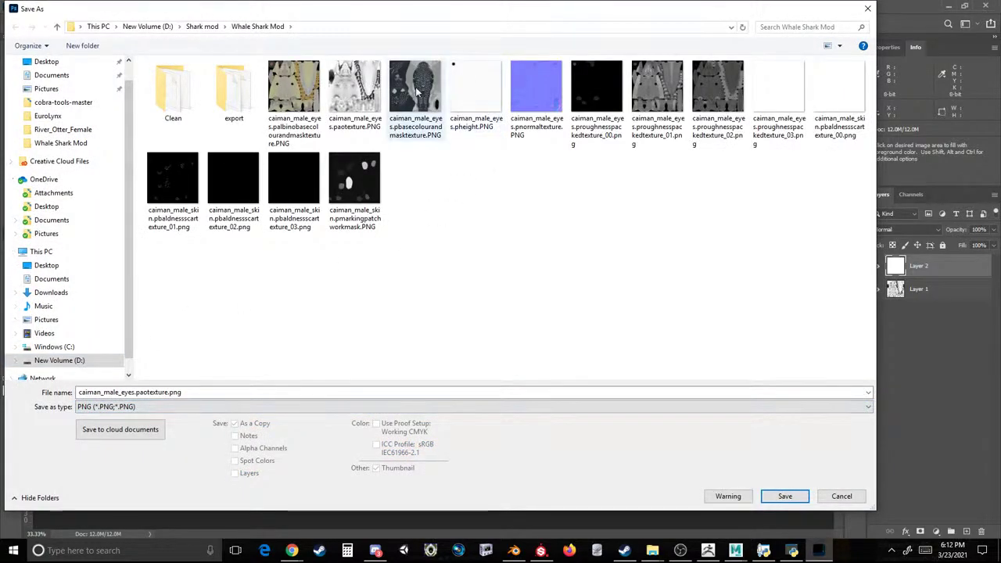
pyautogui.doubleClick(371, 93)
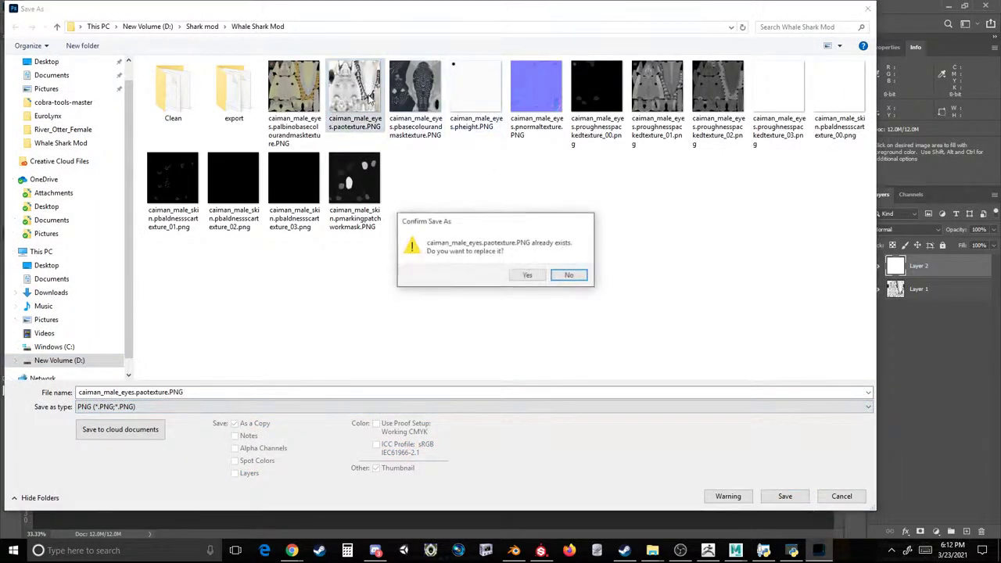
pyautogui.click(522, 276)
pyautogui.click(570, 160)
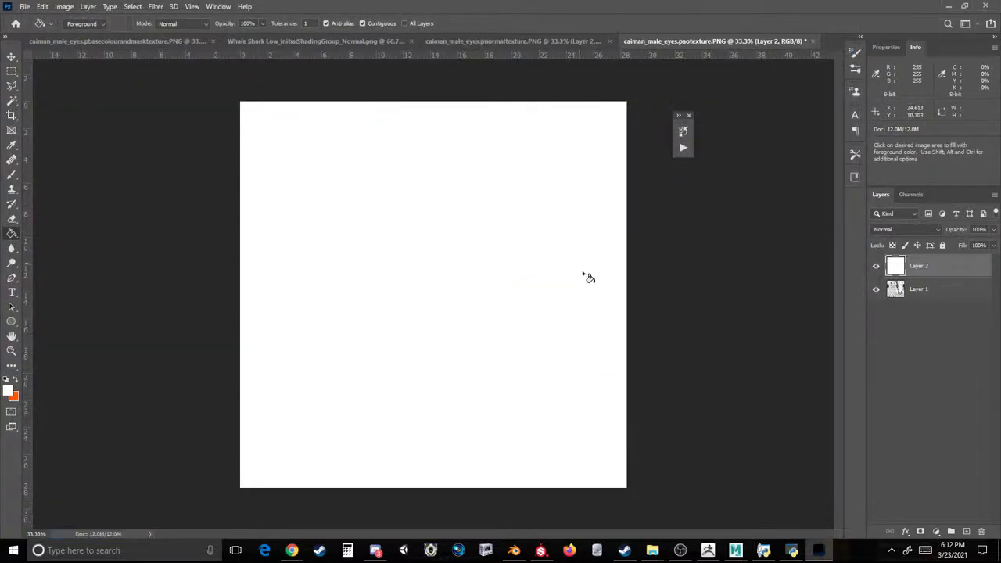
pyautogui.click(813, 41)
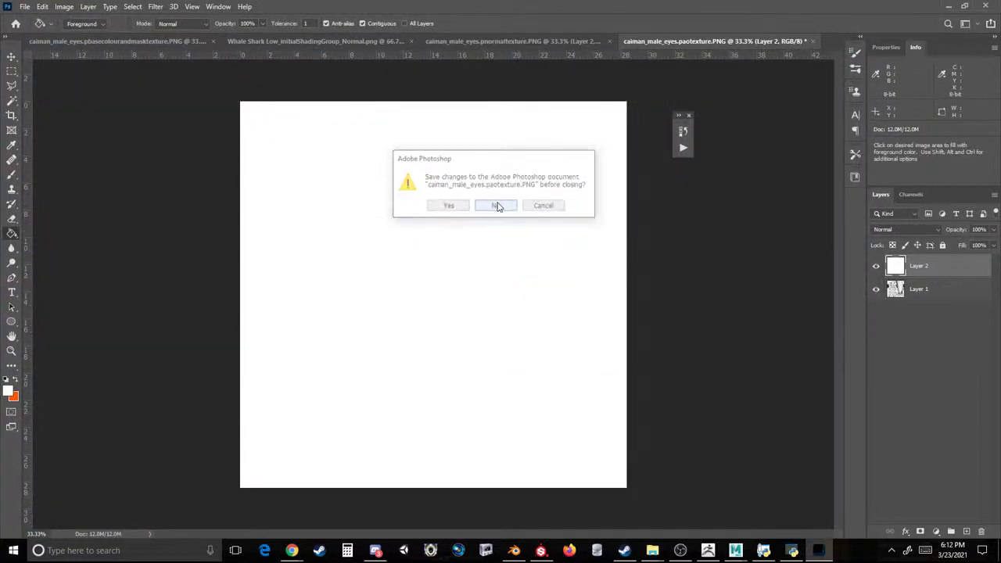
pyautogui.click(495, 206)
# Open caiman_male_eyes.proughnesspackedtexture_01.png from the Whale Shark Mod folder in Photoshop.
pyautogui.moveTo(652, 553)
pyautogui.click(774, 501)
pyautogui.moveTo(719, 226); pyautogui.dragTo(824, 50)
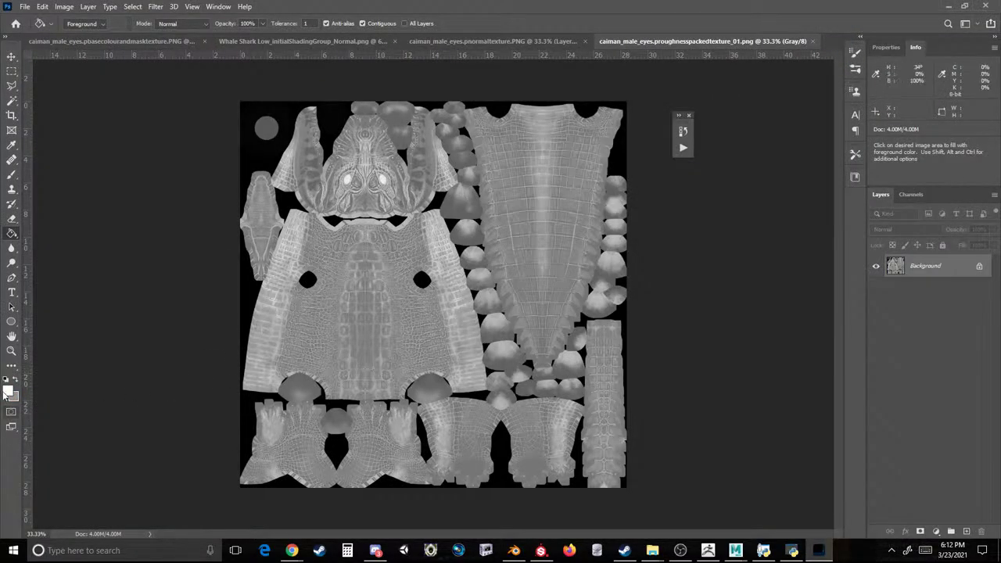
# Sample the mid grey 909090 from the roughness 01 texture and fill a new layer above it with that colour.
pyautogui.click(8, 392)
pyautogui.click(350, 288)
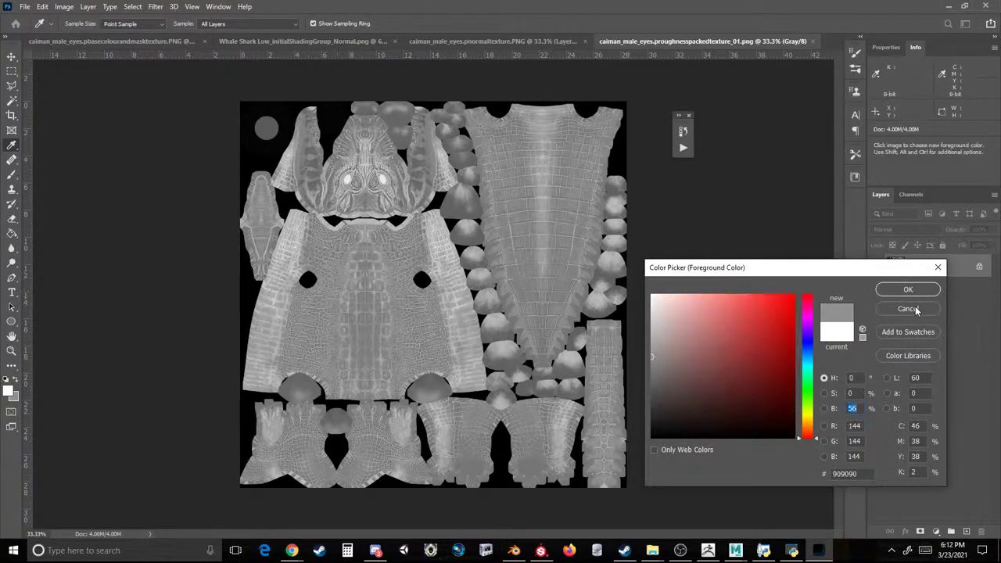
pyautogui.click(908, 290)
pyautogui.press('g')
pyautogui.click(967, 531)
pyautogui.click(329, 303)
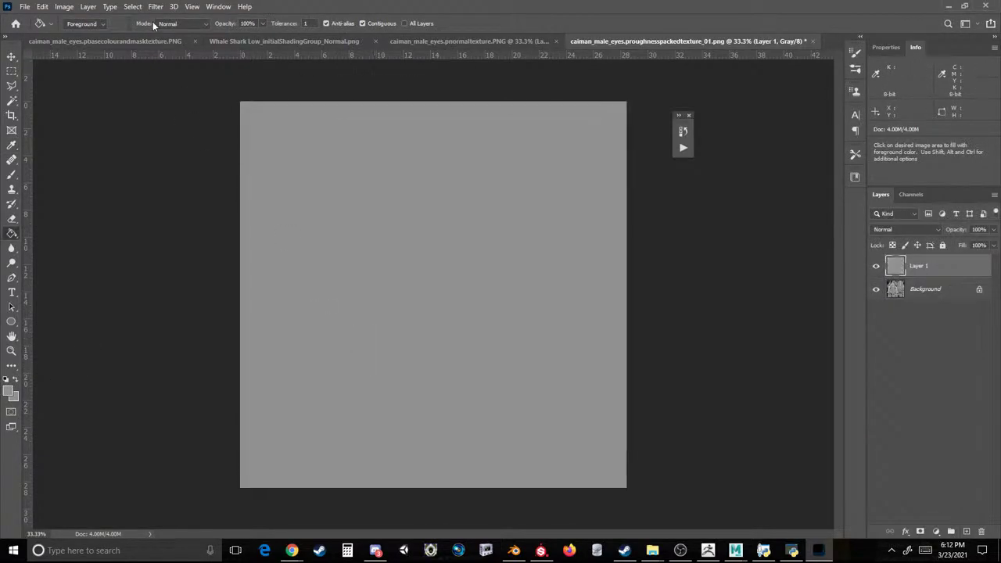
# Save the grey map as a PNG over caiman_male_eyes.proughnesspackedtexture_01.png in the Whale Shark Mod folder.
pyautogui.click(25, 6)
pyautogui.click(61, 145)
pyautogui.click(119, 406)
pyautogui.click(122, 363)
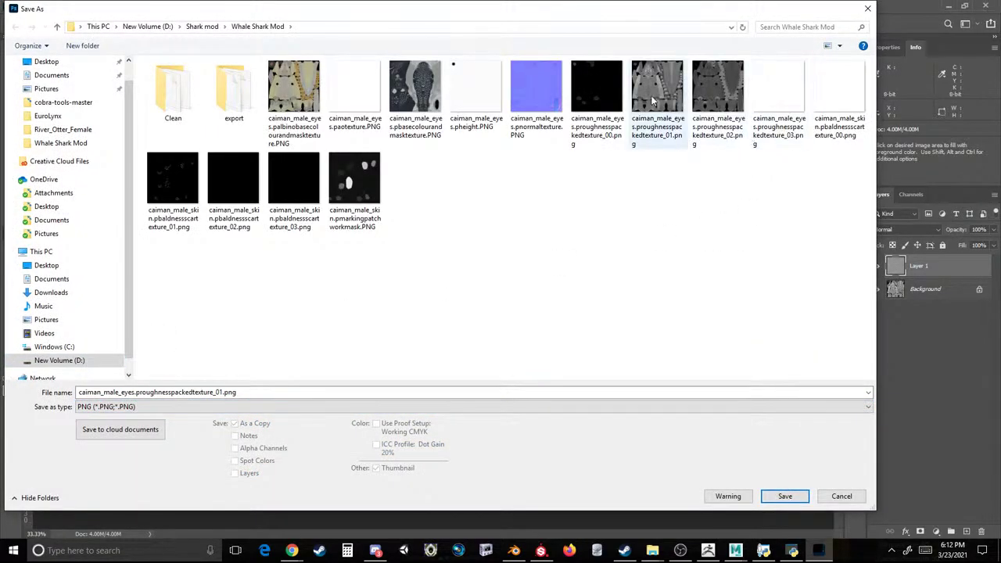
pyautogui.doubleClick(665, 129)
pyautogui.click(550, 276)
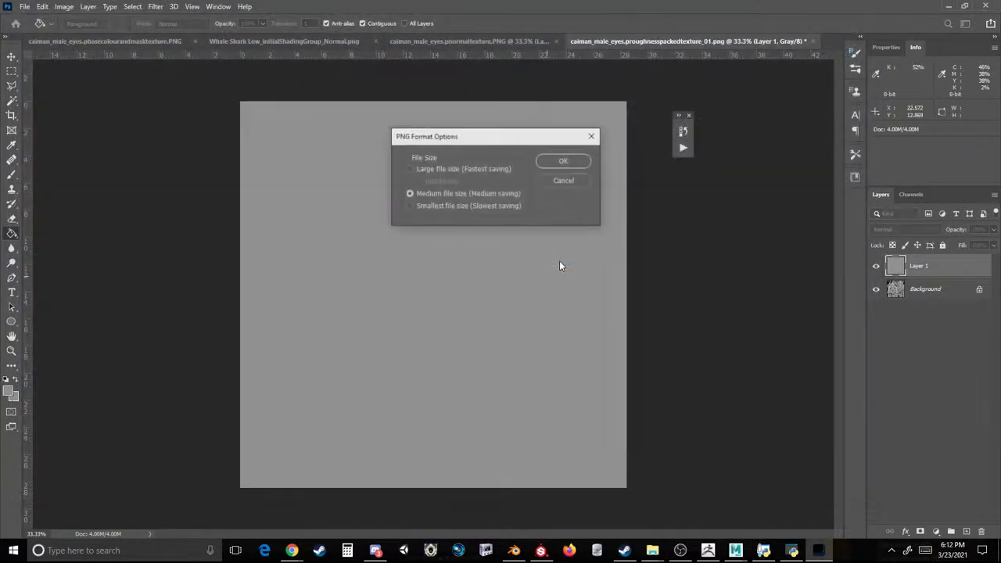
pyautogui.click(540, 161)
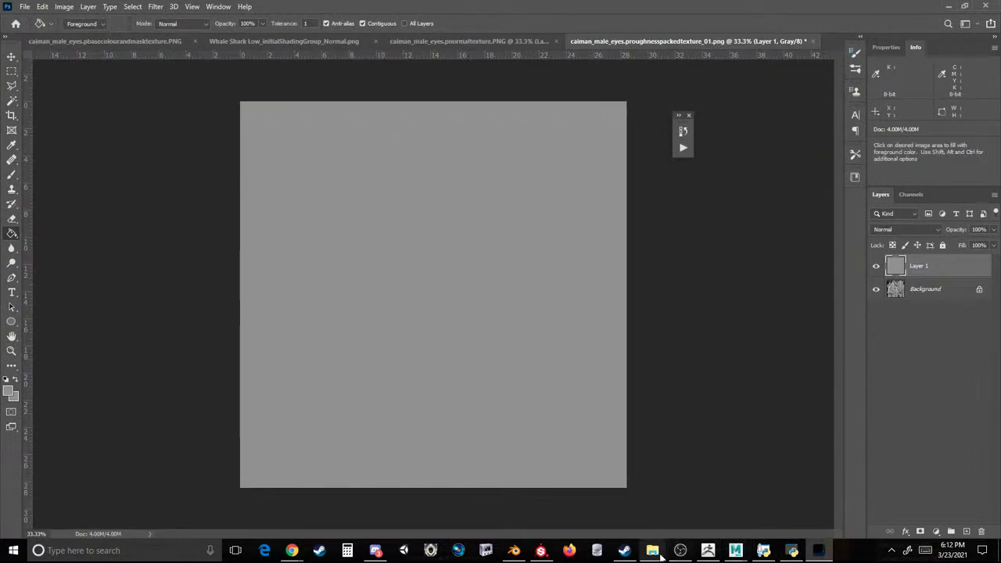
# Open caiman_male_eyes.proughnesspackedtexture_02.png from the Whale Shark Mod folder in Photoshop.
pyautogui.moveTo(652, 551)
pyautogui.click(763, 501)
pyautogui.moveTo(777, 219); pyautogui.dragTo(824, 41)
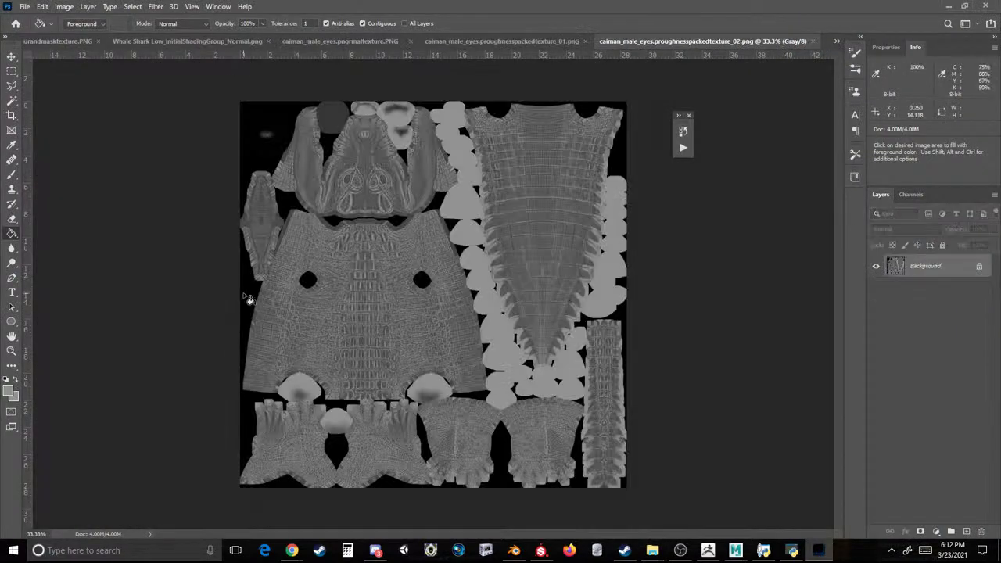
# Sample the dark grey 4d4d4d from the roughness 02 texture and fill a new layer above it with that colour.
pyautogui.click(11, 391)
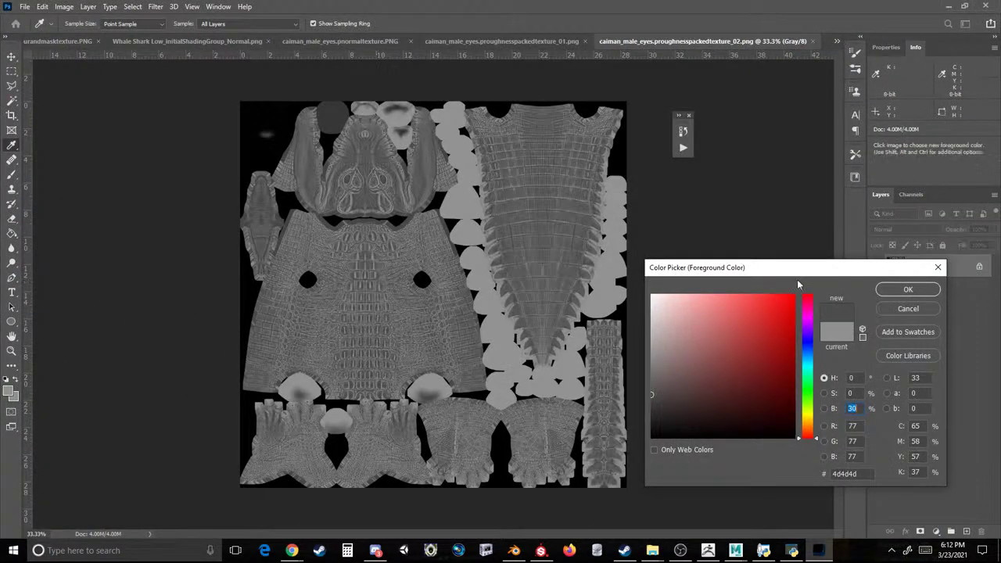
pyautogui.click(908, 289)
pyautogui.click(967, 531)
pyautogui.press('g')
pyautogui.click(465, 364)
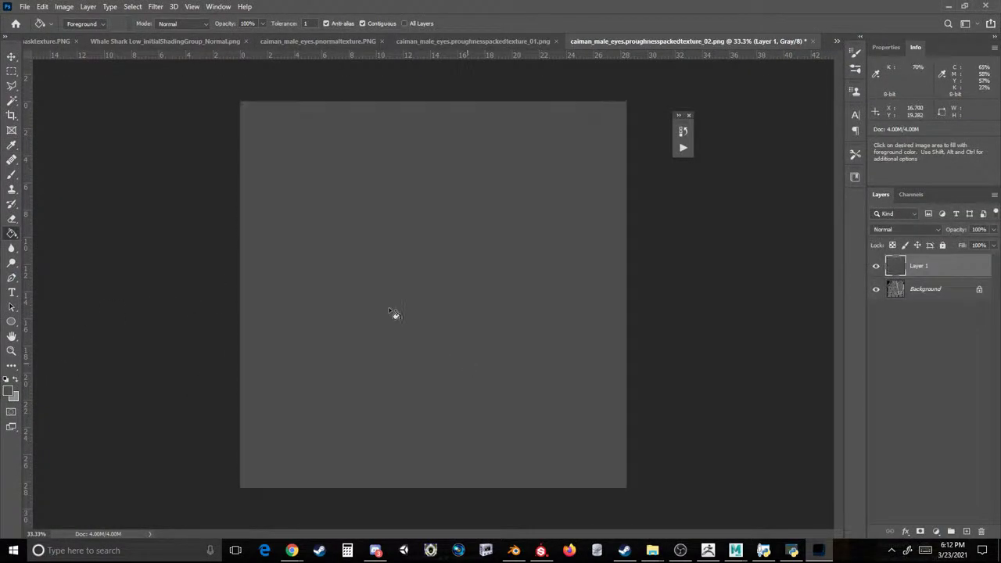
# Save the dark grey map as a PNG over caiman_male_eyes.proughnesspackedtexture_02.png.
pyautogui.click(34, 8)
pyautogui.click(63, 135)
pyautogui.click(196, 407)
pyautogui.click(105, 361)
pyautogui.doubleClick(705, 81)
pyautogui.click(546, 276)
pyautogui.click(547, 169)
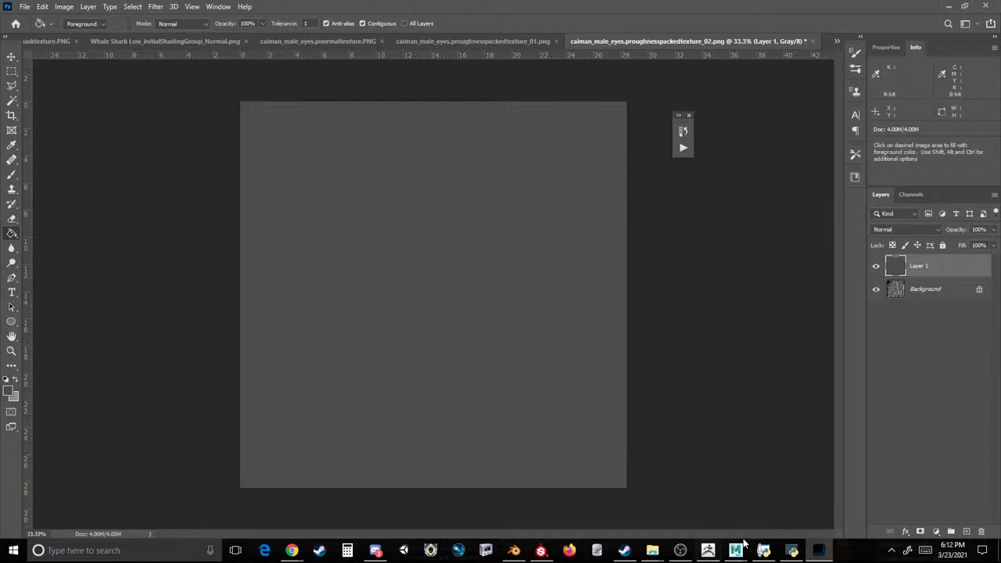
# Switch to the OVL Archive Editor and inject the exported caiman model into Cuviers_Dwarf_Caiman_Male.ovl.
pyautogui.click(791, 551)
pyautogui.click(255, 161)
pyautogui.click(262, 186)
pyautogui.doubleClick(395, 237)
# Inject the caiman_male_eyes pbasecolourandmasktexture.PNG and pnormaltexture.PNG from the Whale Shark Mod folder.
pyautogui.click(253, 162)
pyautogui.click(263, 187)
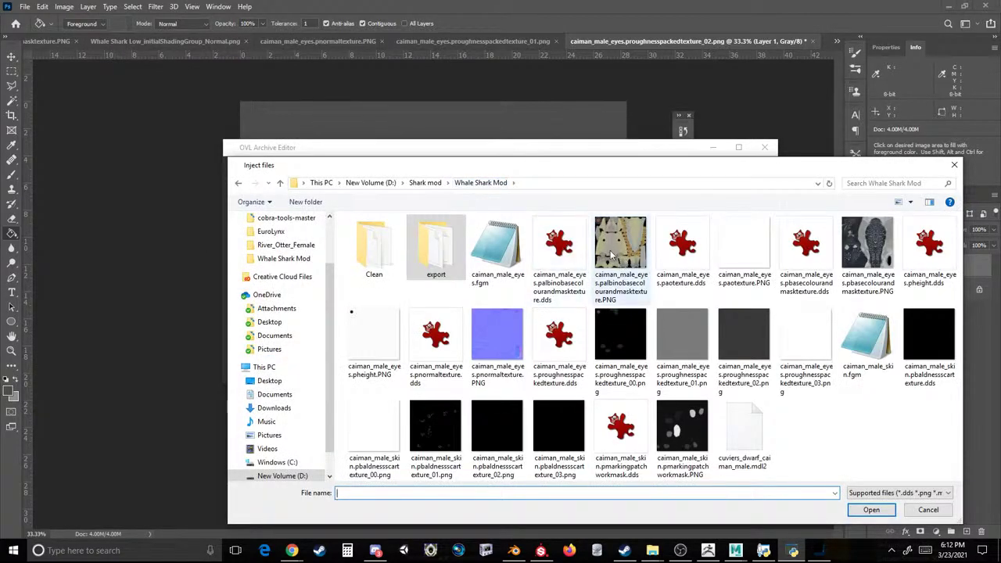
pyautogui.doubleClick(867, 252)
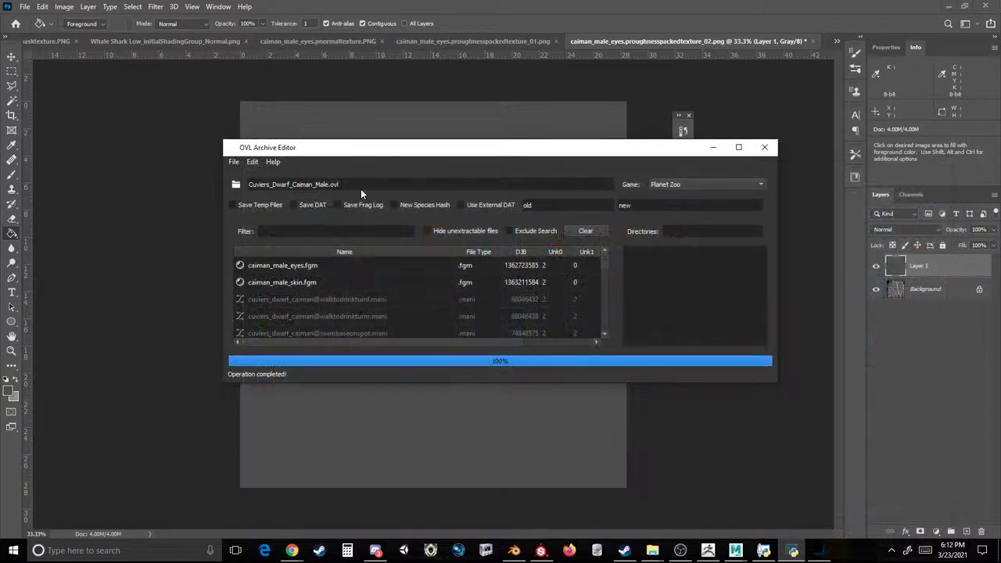
pyautogui.click(254, 162)
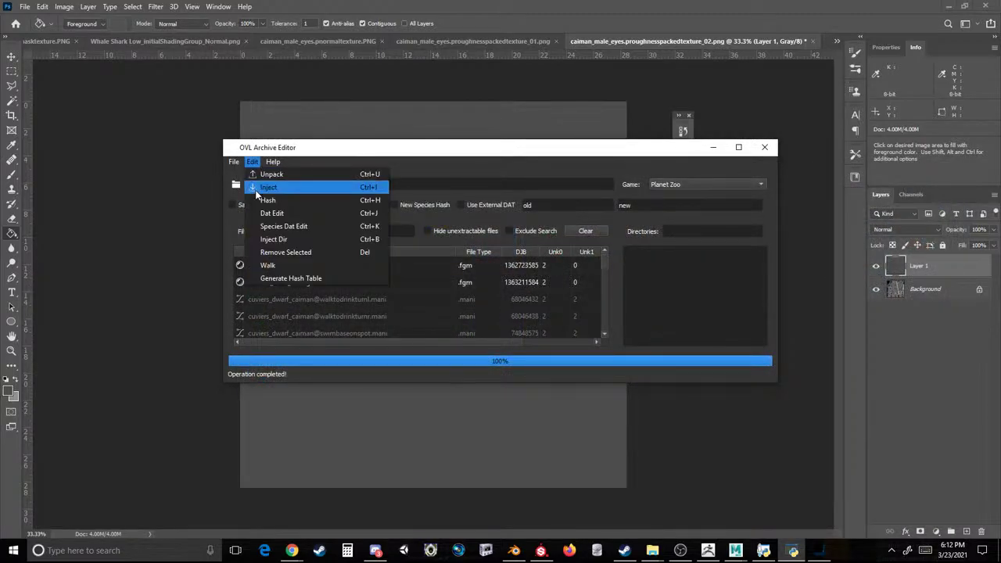
pyautogui.click(263, 187)
pyautogui.doubleClick(497, 332)
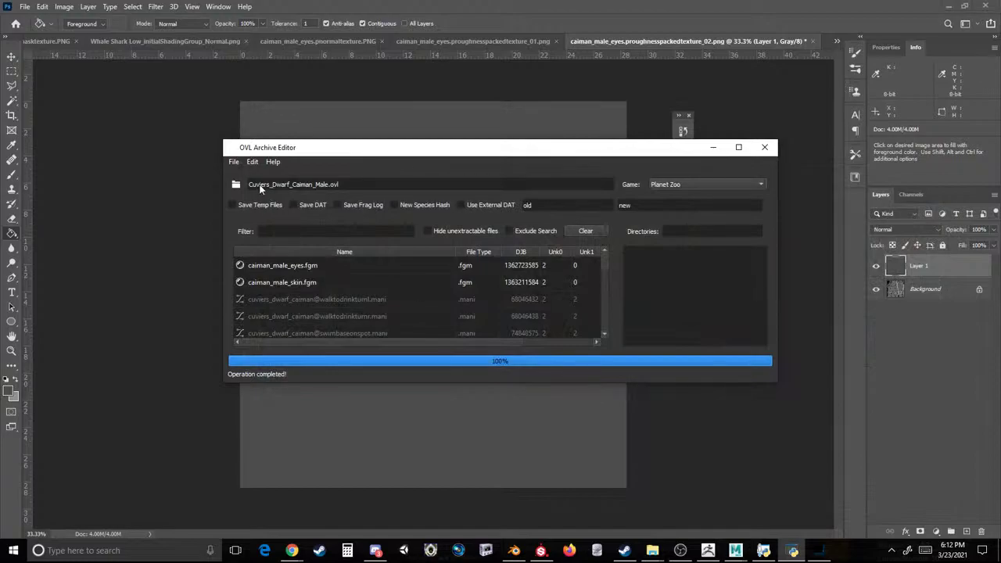
# Inject the four caiman_male_eyes.proughnesspackedtexture PNG files, 00 through 03, one after another into the archive.
pyautogui.click(253, 163)
pyautogui.click(257, 187)
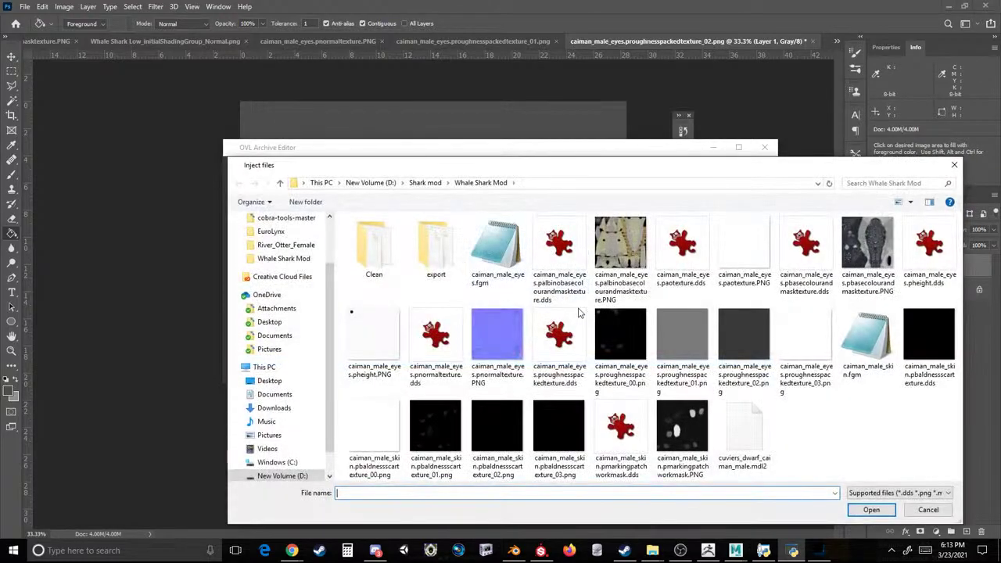
pyautogui.doubleClick(617, 336)
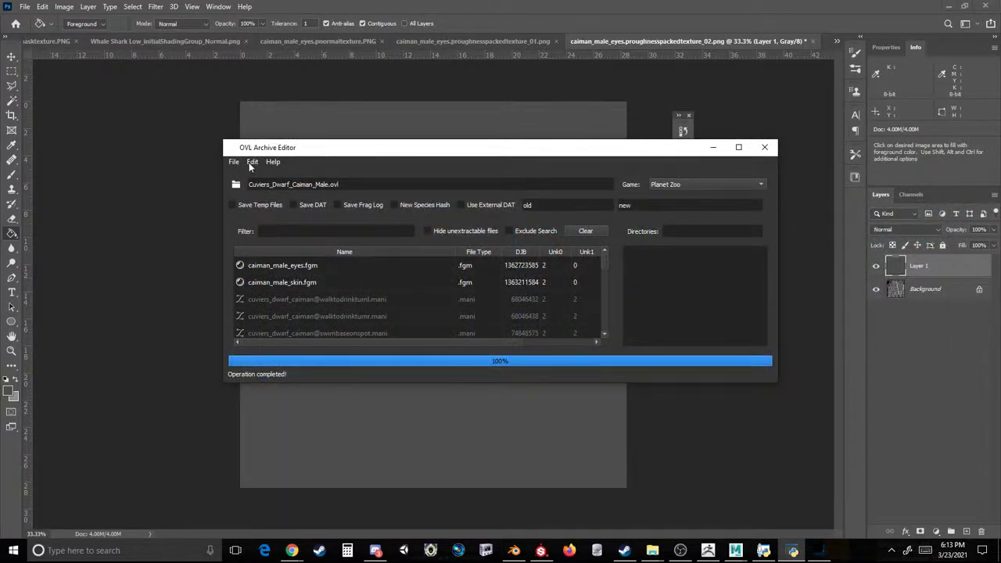
pyautogui.click(253, 163)
pyautogui.click(258, 188)
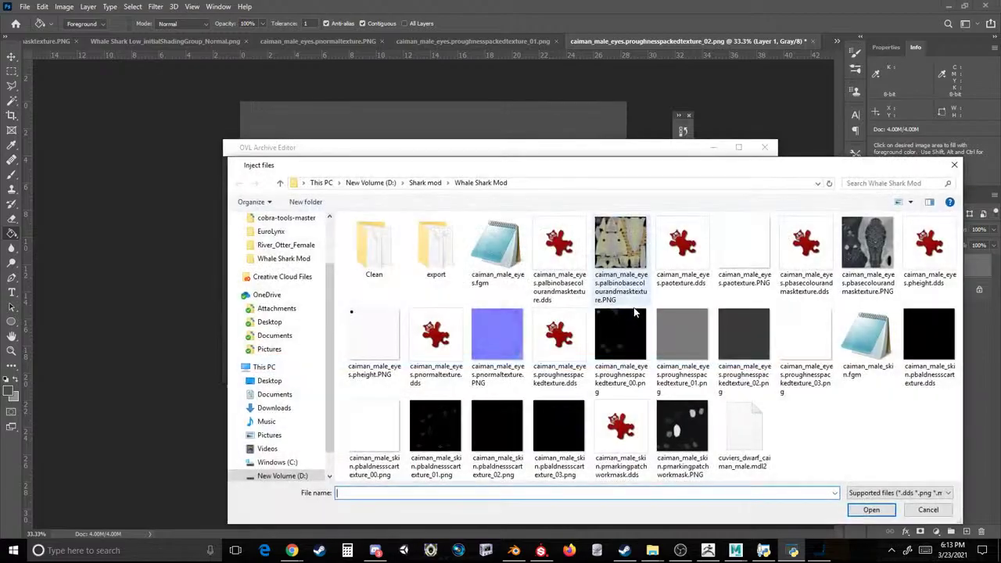
pyautogui.doubleClick(691, 344)
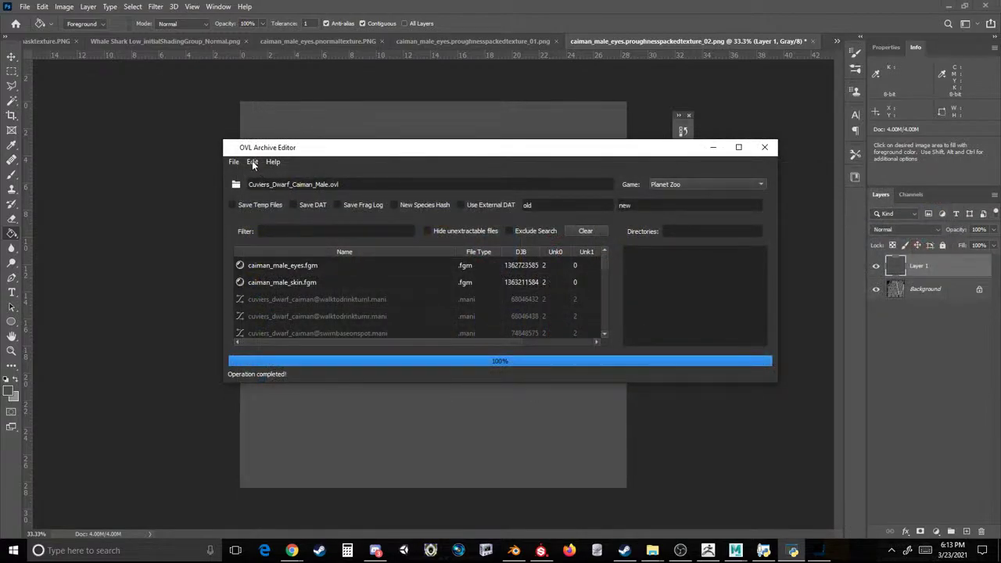
pyautogui.click(253, 162)
pyautogui.click(267, 188)
pyautogui.doubleClick(746, 336)
pyautogui.click(251, 166)
pyautogui.click(266, 187)
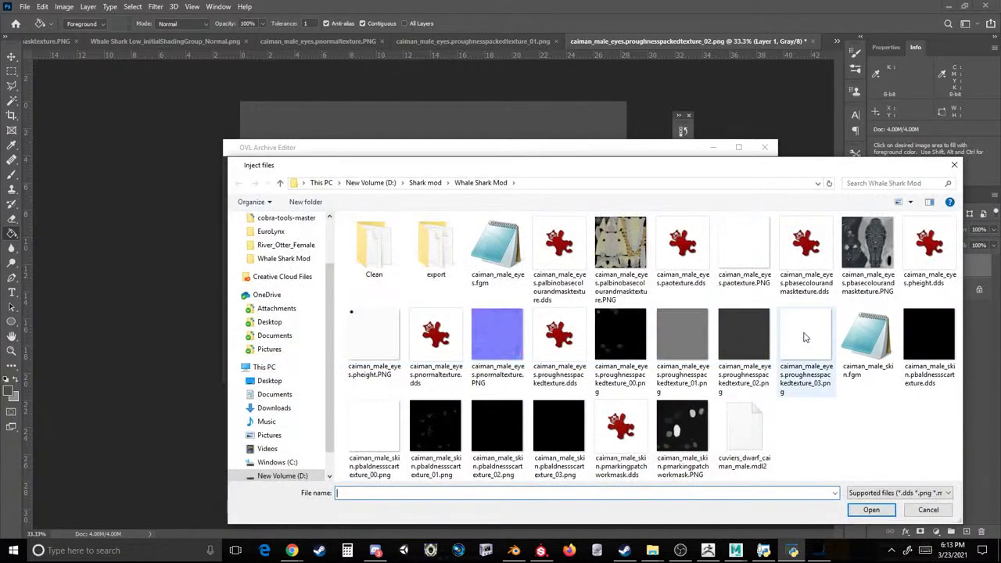
pyautogui.doubleClick(806, 336)
# Inject caiman_male_skin.pbaldnessscartexture.dds and caiman_male_skin.pbaldnessscartexture_00.png into the archive.
pyautogui.click(252, 162)
pyautogui.click(268, 188)
pyautogui.doubleClick(904, 343)
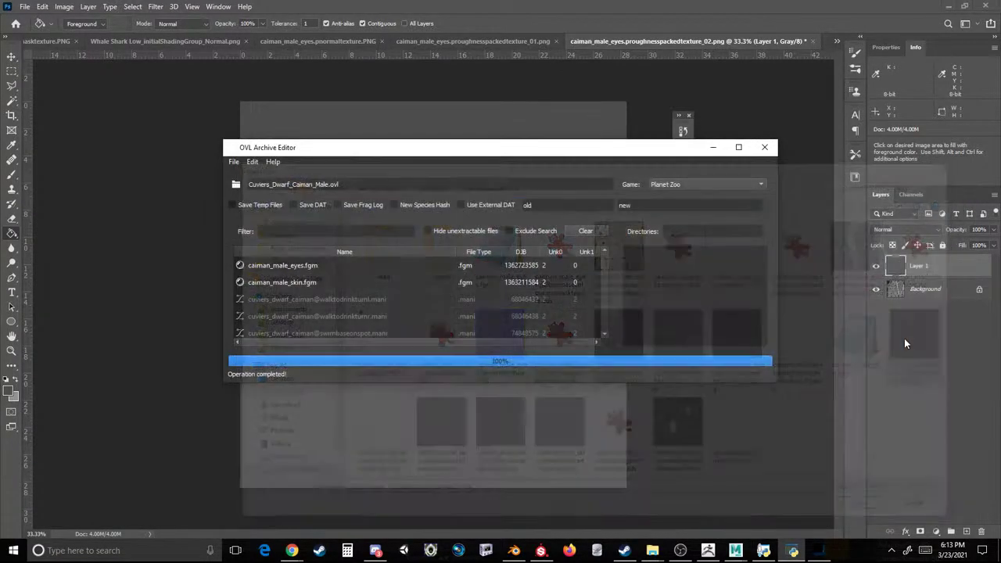
pyautogui.click(254, 162)
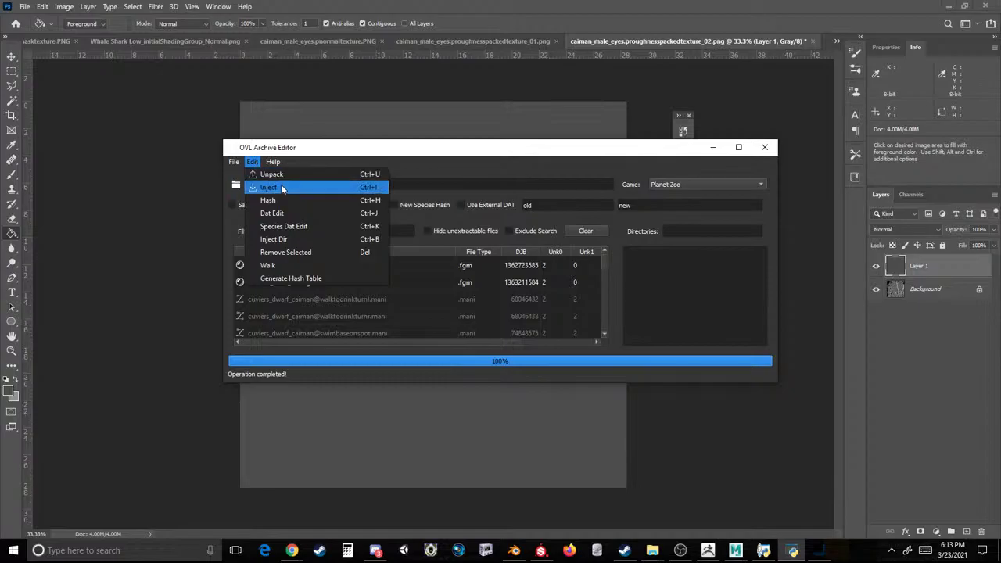
pyautogui.click(278, 188)
pyautogui.doubleClick(375, 438)
# Inject caiman_male_skin.pbaldnessscartexture_02.png and caiman_male_skin.pbaldnessscartexture_03.png into the archive.
pyautogui.click(252, 162)
pyautogui.click(278, 188)
pyautogui.doubleClick(504, 435)
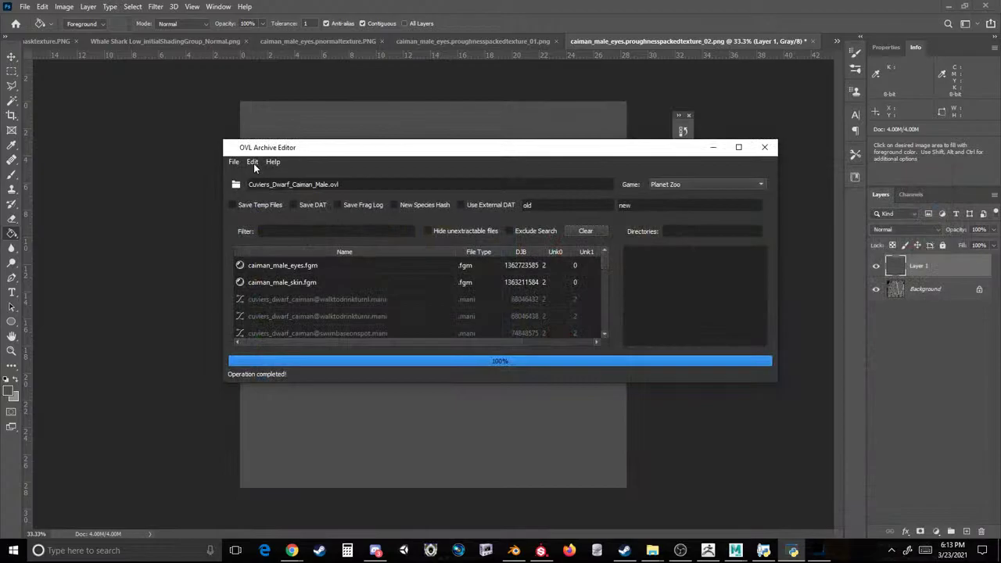
pyautogui.click(252, 162)
pyautogui.click(278, 187)
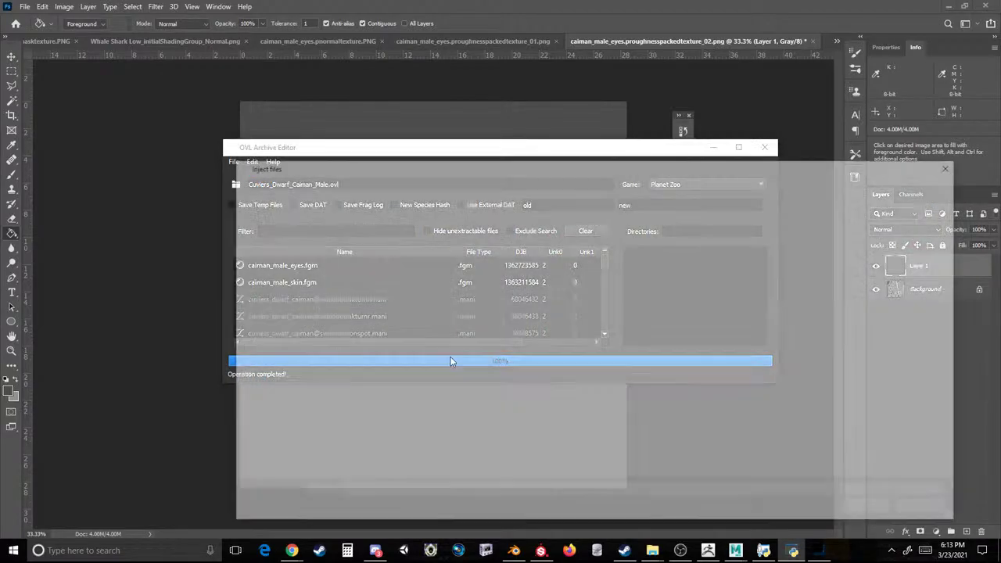
pyautogui.doubleClick(551, 409)
# Inject cuviers_dwarf_caiman_male.mdl2 from the export folder into the archive.
pyautogui.click(260, 162)
pyautogui.click(260, 185)
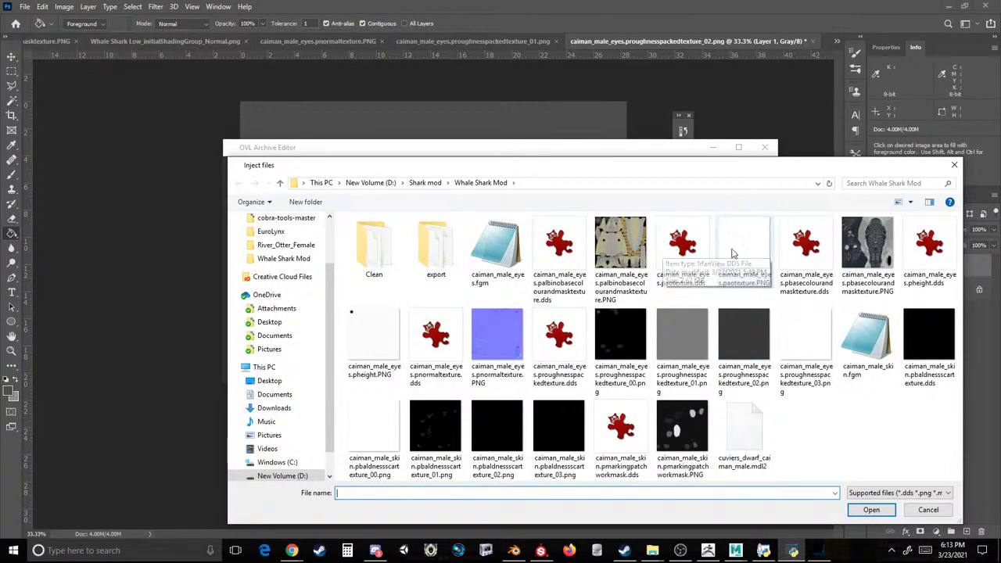
pyautogui.doubleClick(412, 247)
pyautogui.doubleClick(402, 236)
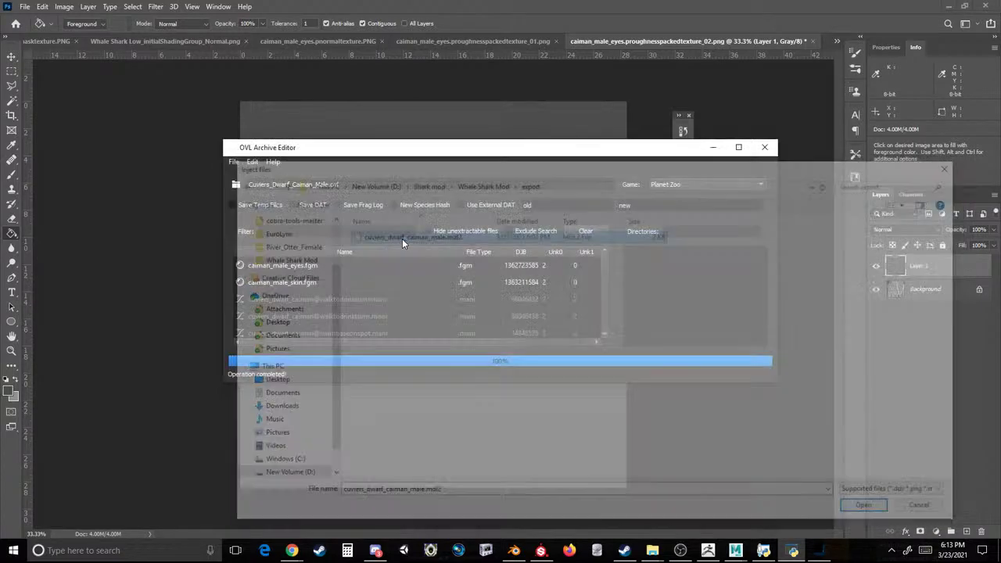
# Save the archive over Cuviers_Dwarf_Caiman_Male.ovl in Planet Zoo's ovldata Content4 Crocodiles folder, inside Cuviers_Dwarf_Caiman and Cuviers_Dwarf_Caiman_Male.
pyautogui.click(234, 162)
pyautogui.click(247, 201)
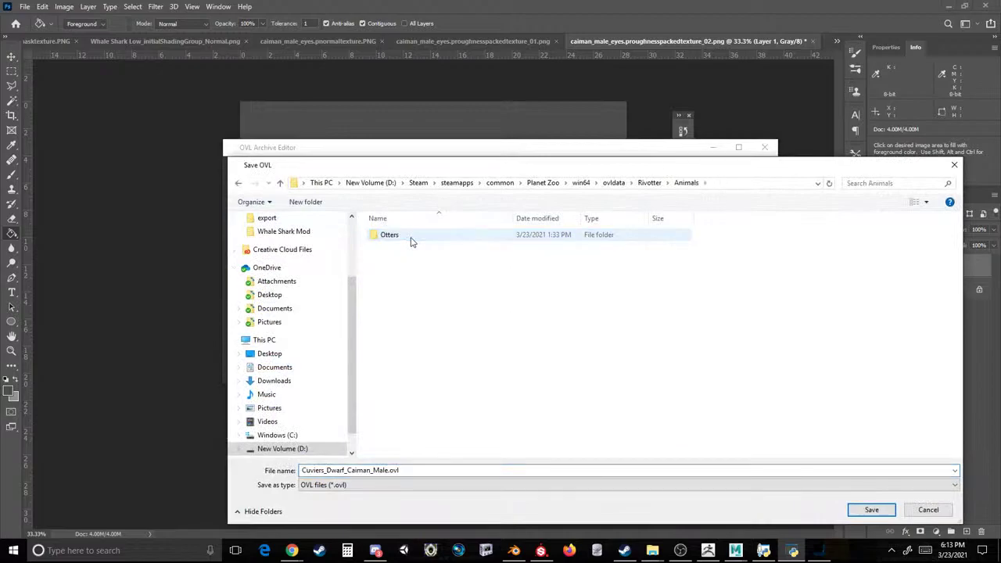
pyautogui.click(614, 182)
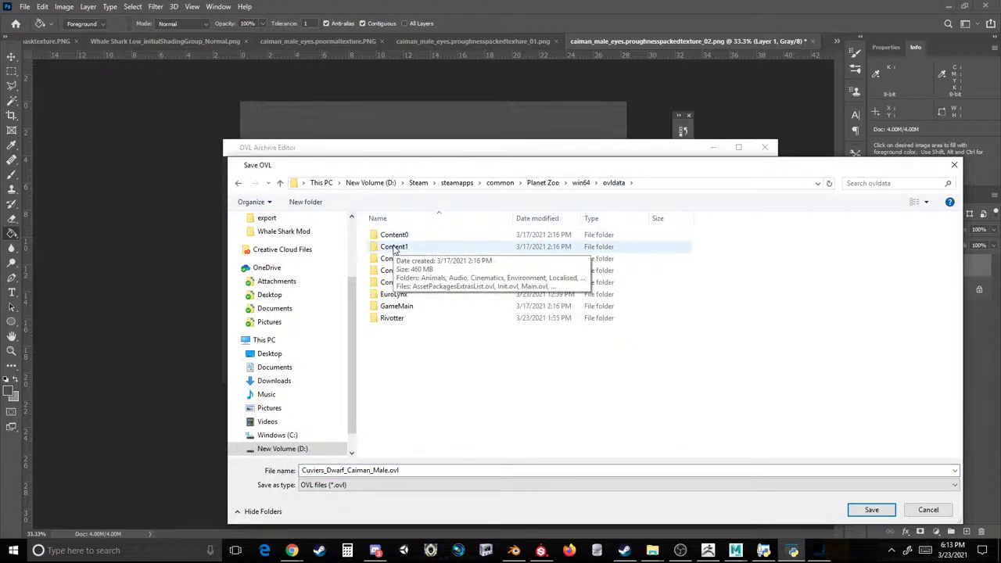
pyautogui.click(405, 282)
pyautogui.doubleClick(405, 282)
pyautogui.doubleClick(423, 234)
pyautogui.doubleClick(418, 235)
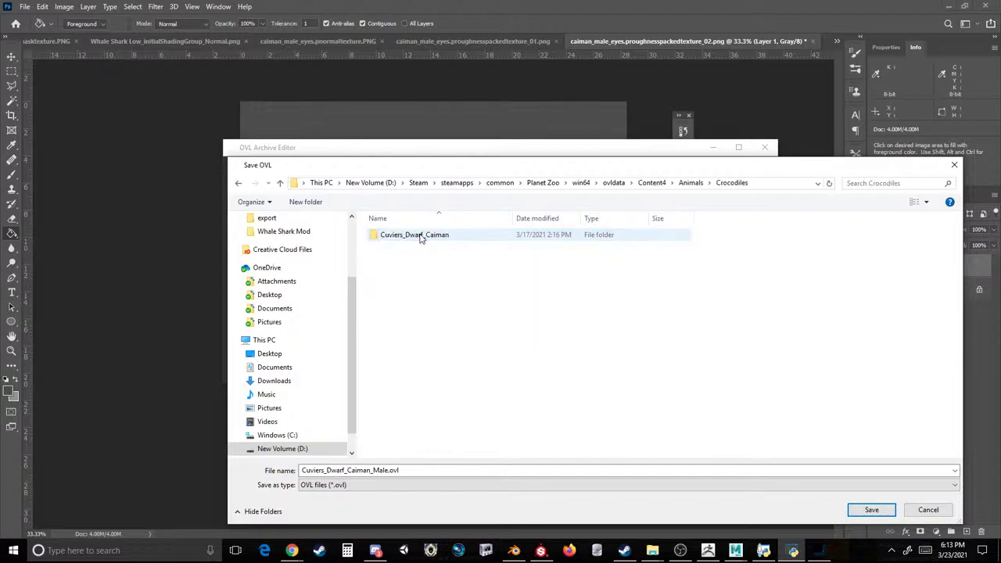
pyautogui.doubleClick(419, 235)
pyautogui.doubleClick(425, 259)
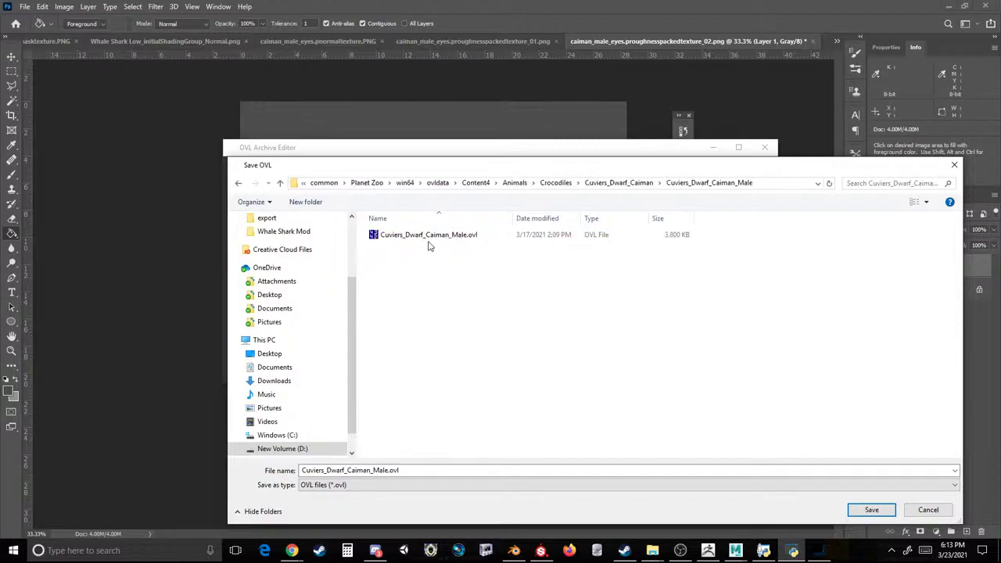
pyautogui.doubleClick(438, 235)
pyautogui.click(527, 275)
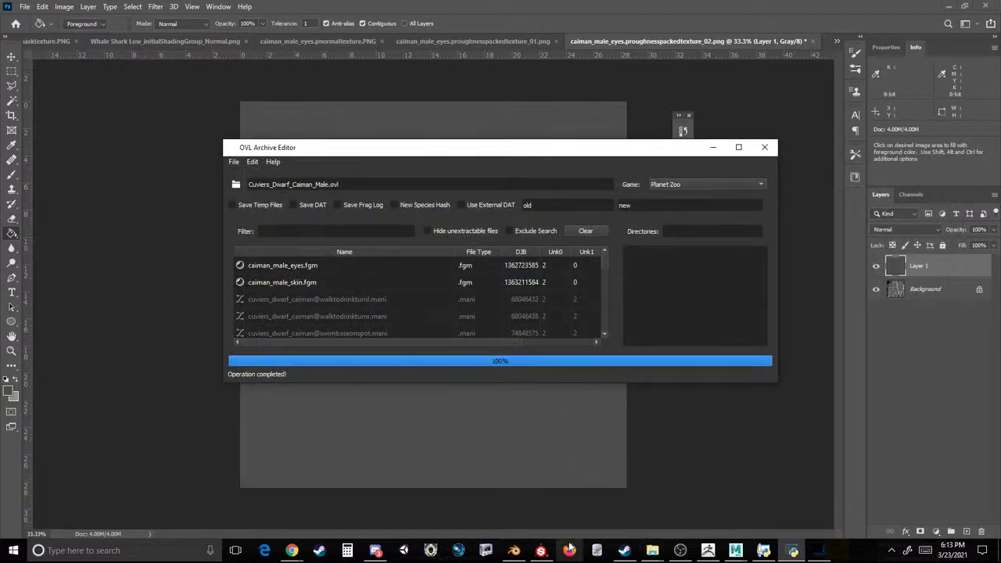
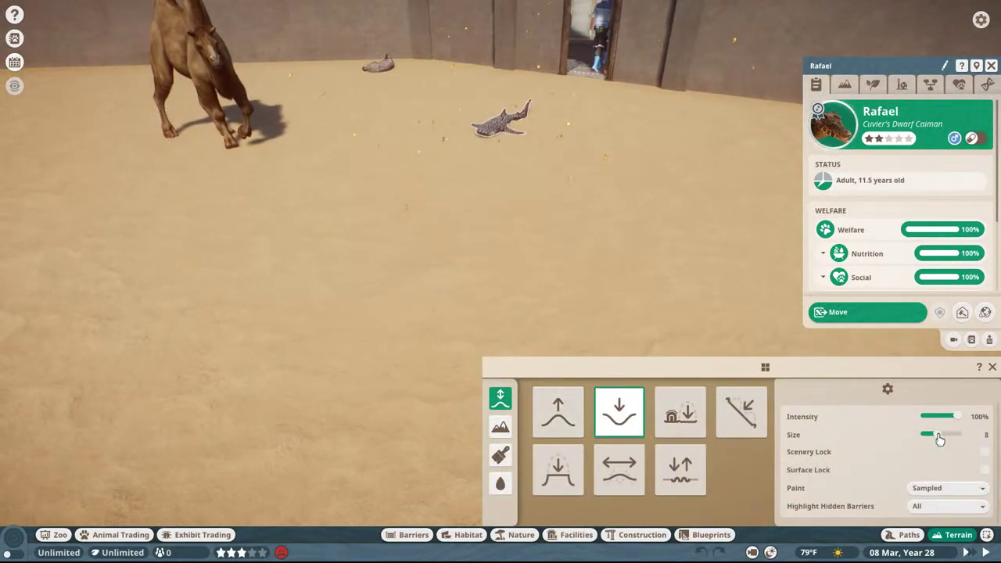
# In Planet Zoo, dig a pit in the habitat's sand with the size 8 lowering brush and flatten ground beside it.
pyautogui.scroll(-5, 374, 306)
pyautogui.moveTo(368, 319)
pyautogui.mouseDown()
pyautogui.moveTo(357, 396)
pyautogui.moveTo(617, 263)
pyautogui.moveTo(579, 234)
pyautogui.mouseUp()
pyautogui.click(664, 415)
pyautogui.moveTo(392, 274)
pyautogui.mouseDown()
pyautogui.moveTo(351, 237)
pyautogui.moveTo(190, 297)
pyautogui.moveTo(269, 257)
pyautogui.moveTo(313, 318)
pyautogui.moveTo(585, 309)
pyautogui.moveTo(650, 326)
pyautogui.moveTo(616, 365)
pyautogui.moveTo(476, 298)
pyautogui.mouseUp()
# Fill the dug pit in the habitat with water at 100% cleanliness.
pyautogui.press('s')
pyautogui.press('d')
pyautogui.press('w')
pyautogui.moveTo(475, 296); pyautogui.dragTo(190, 349, button='right')
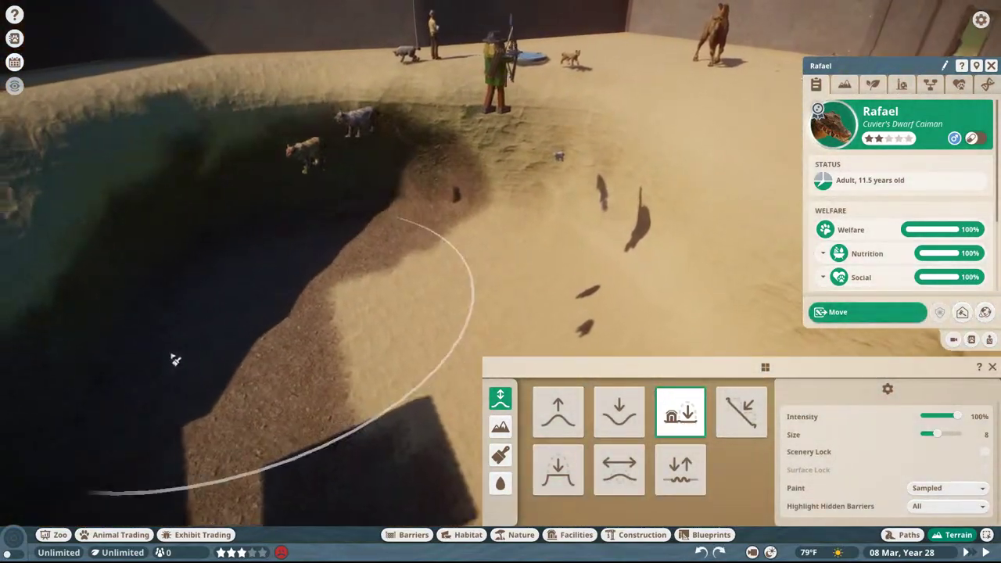
pyautogui.press('s')
pyautogui.press('w')
pyautogui.click(500, 483)
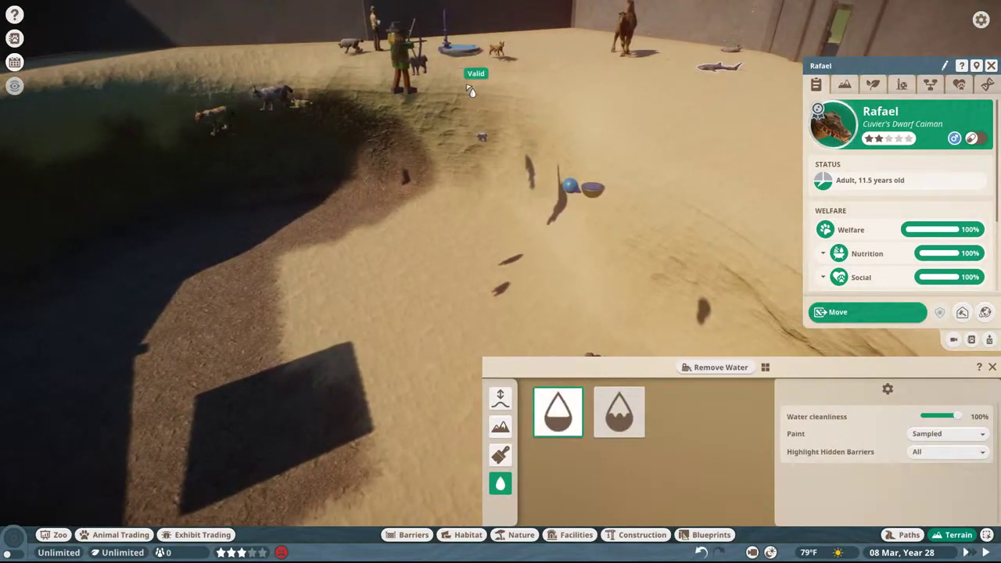
pyautogui.click(470, 92)
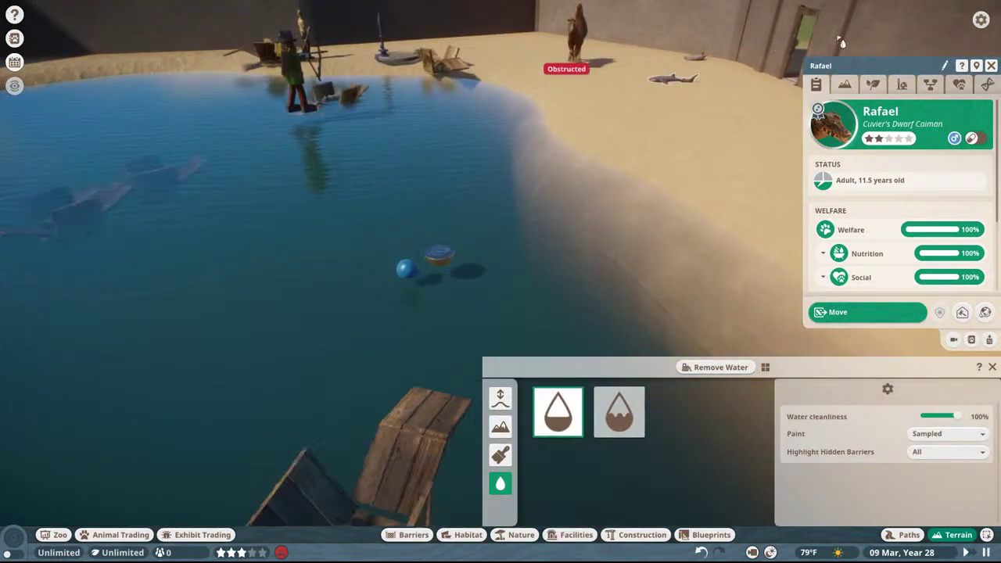
# Close the dwarf caiman's information panel and inspect the whale shark model up close on the sand.
pyautogui.click(991, 68)
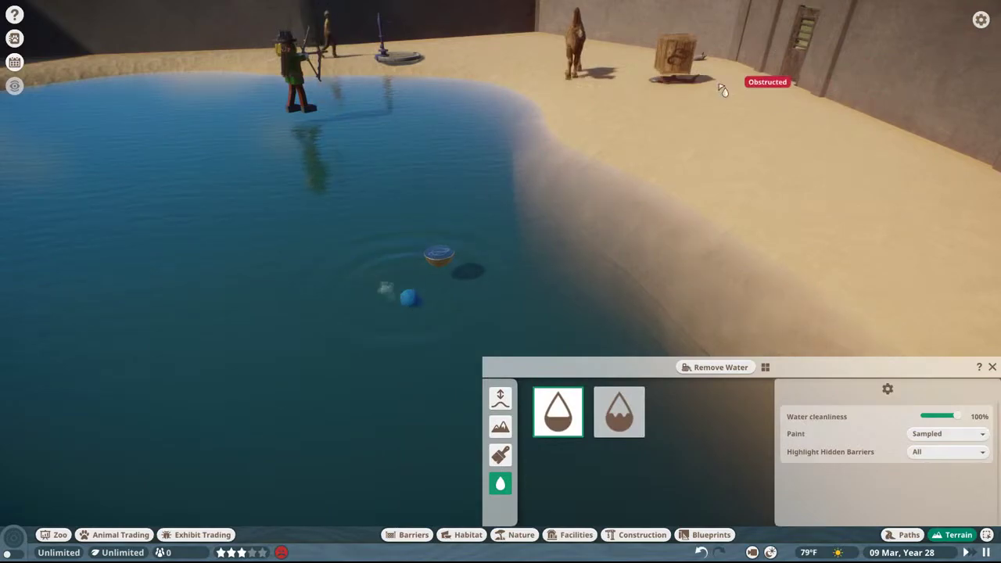
pyautogui.press('w')
pyautogui.press('d')
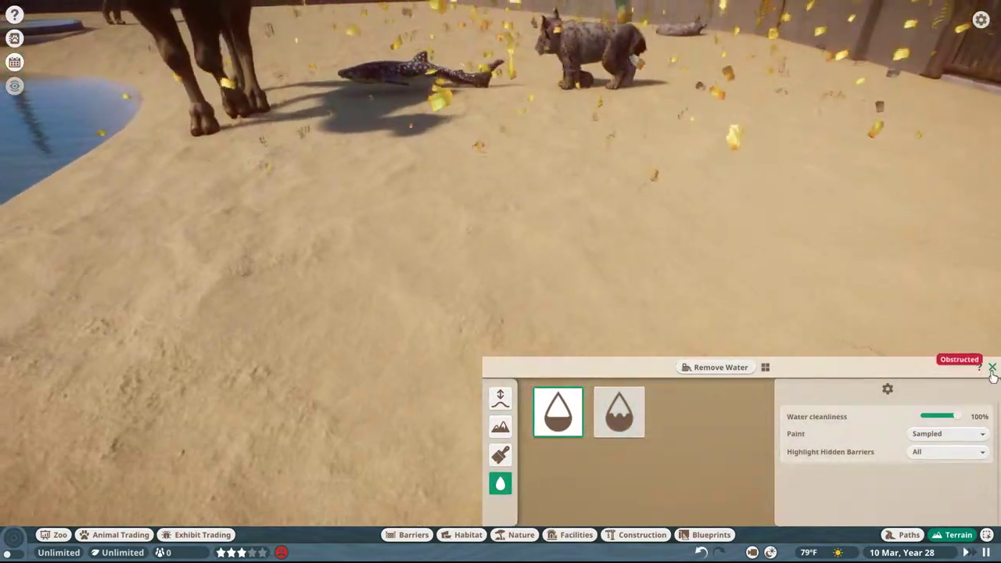
# Close the terrain tools, select the whale shark beside the pond, and follow it into the water with its orbit camera.
pyautogui.click(994, 372)
pyautogui.press('a')
pyautogui.moveTo(680, 243); pyautogui.dragTo(571, 223, button='middle')
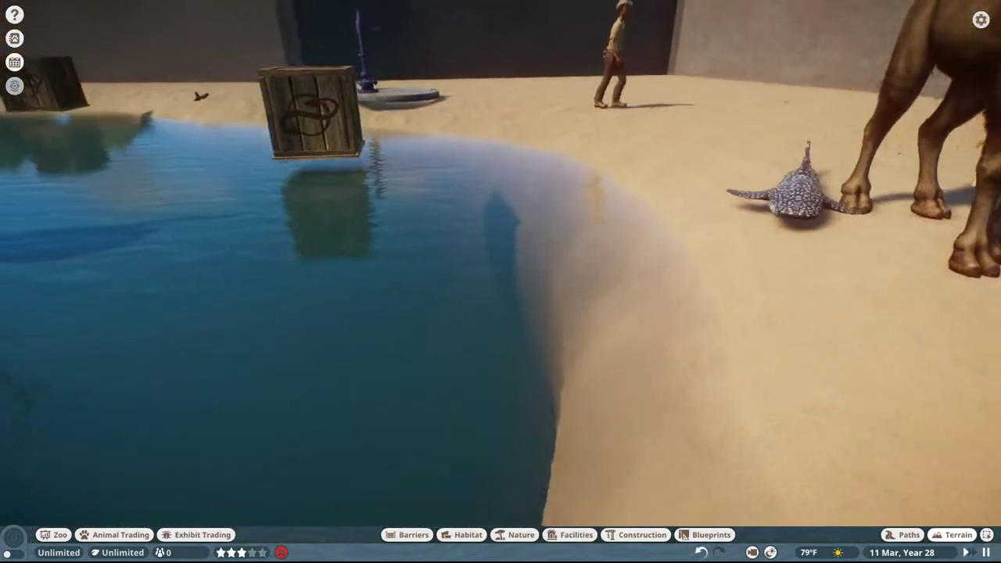
pyautogui.press('s')
pyautogui.scroll(-2, 656, 237)
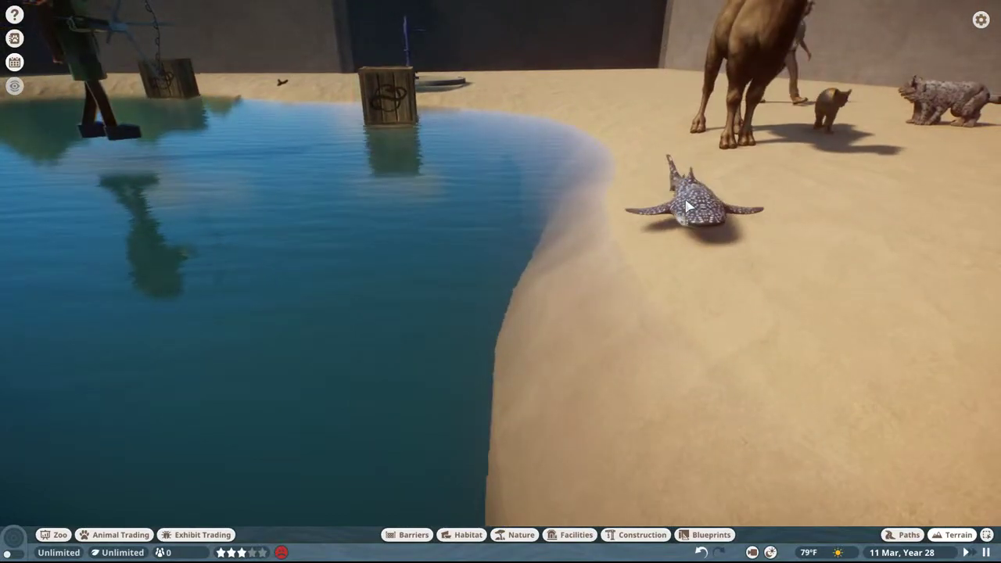
pyautogui.click(702, 260)
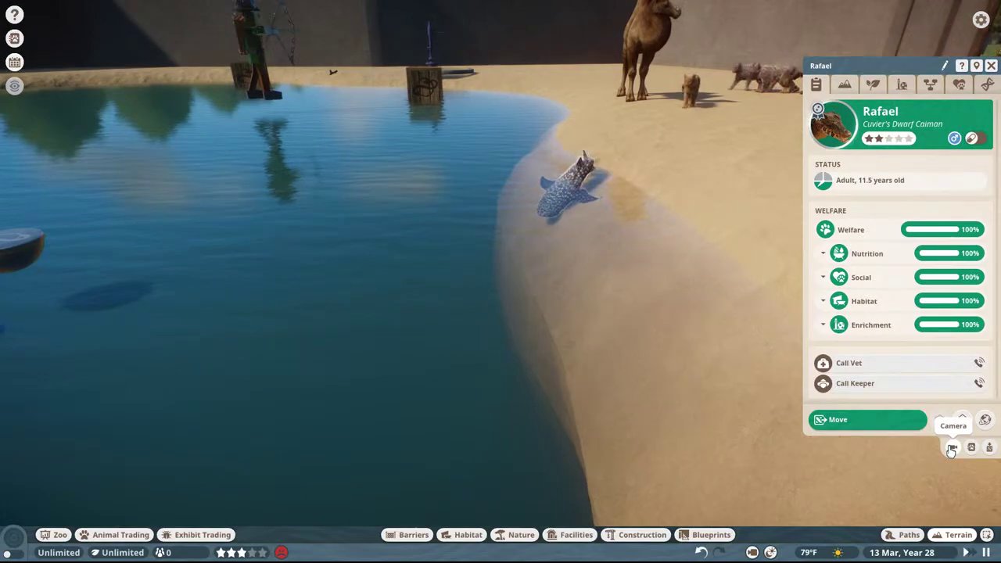
pyautogui.click(952, 448)
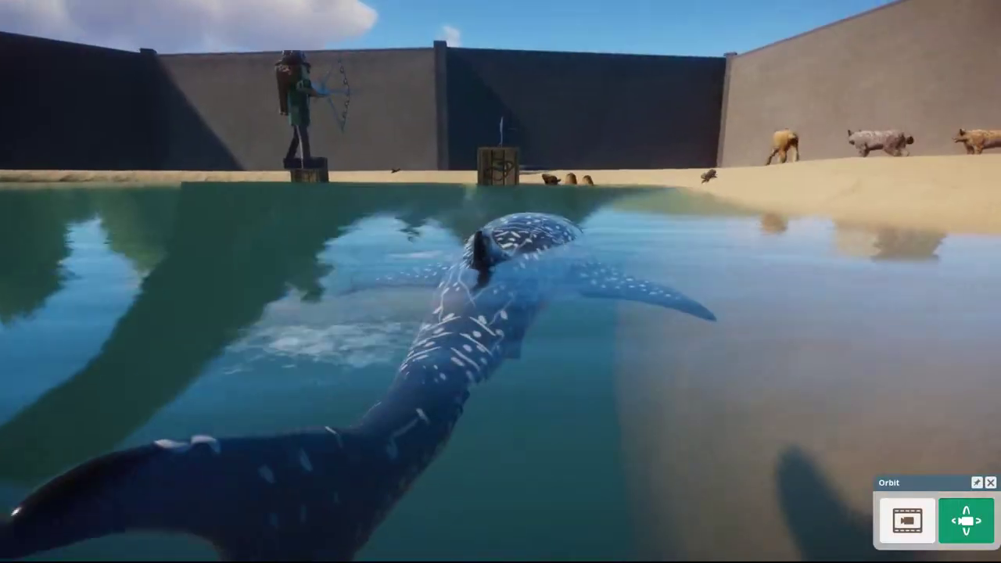
pyautogui.moveTo(595, 266); pyautogui.dragTo(560, 276, button='middle')
pyautogui.scroll(-3, 631, 310)
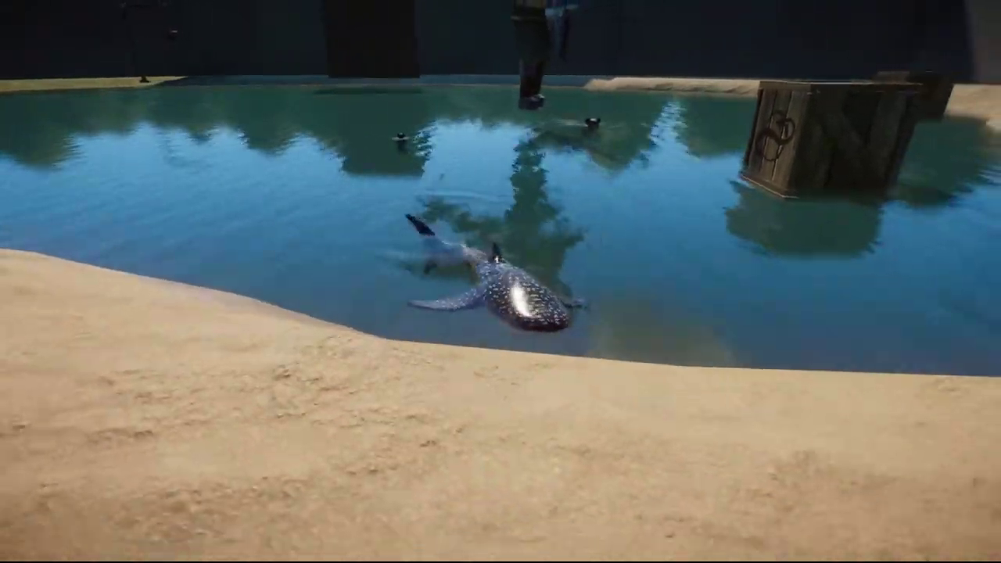
pyautogui.scroll(-8, 736, 240)
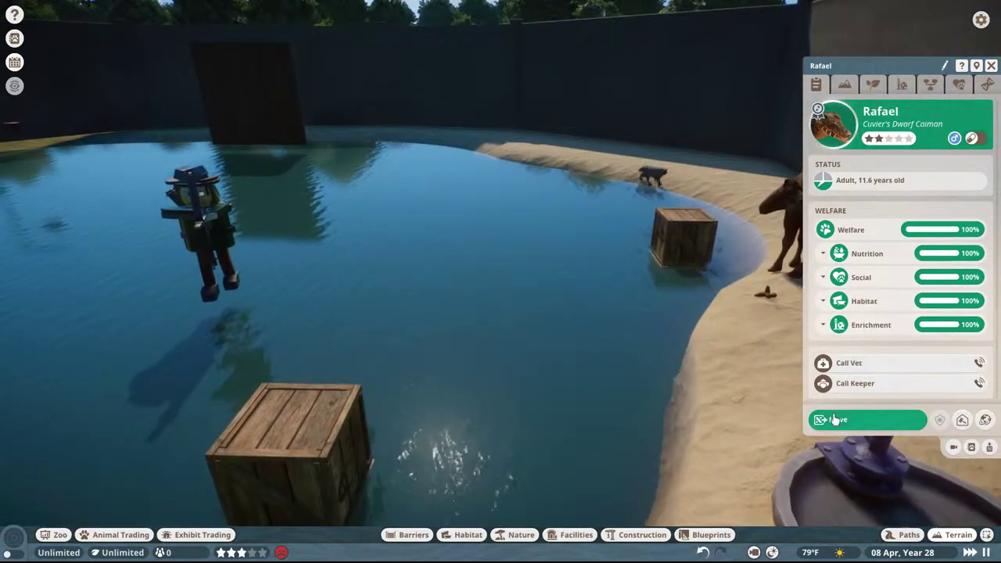
# Locate the whale shark at the sandbank and inspect it swimming from above and at water level with the orbit camera.
pyautogui.click(836, 420)
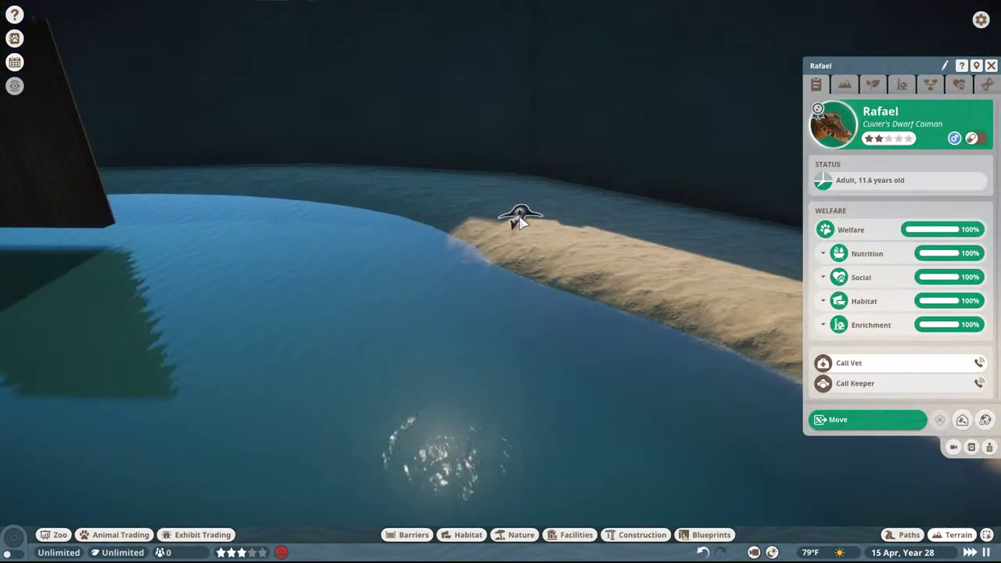
pyautogui.press('w')
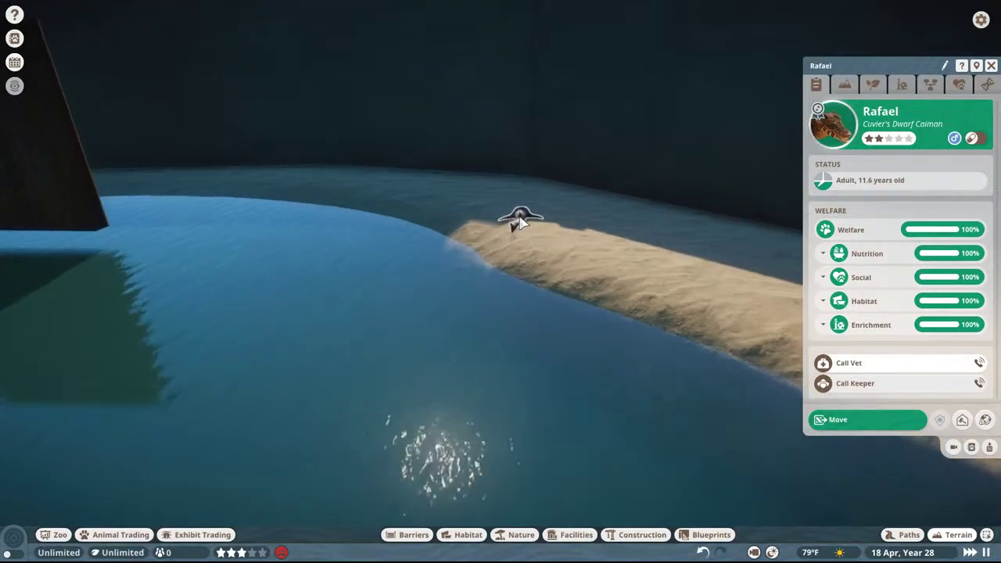
pyautogui.moveTo(523, 224); pyautogui.dragTo(492, 253, button='middle')
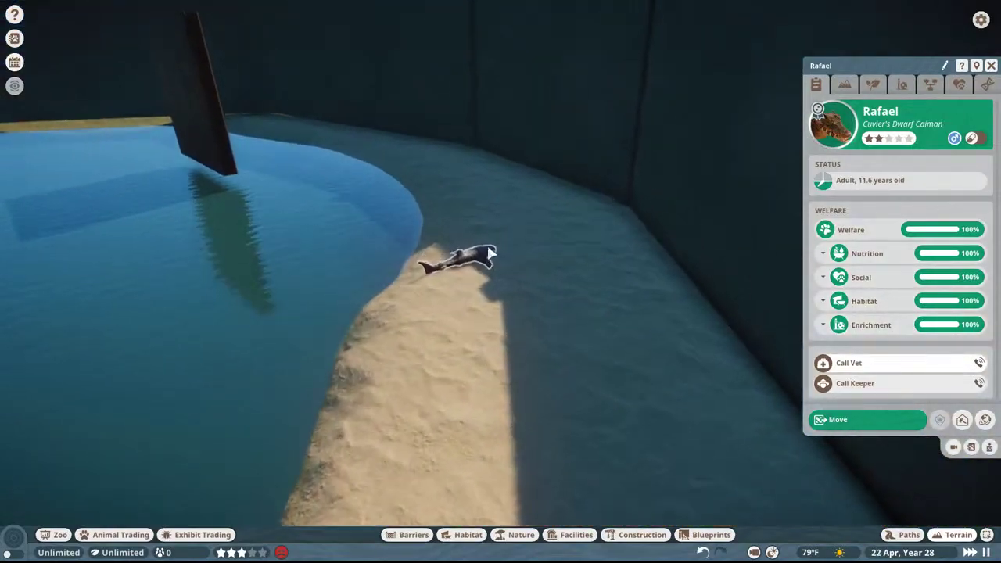
pyautogui.press('a')
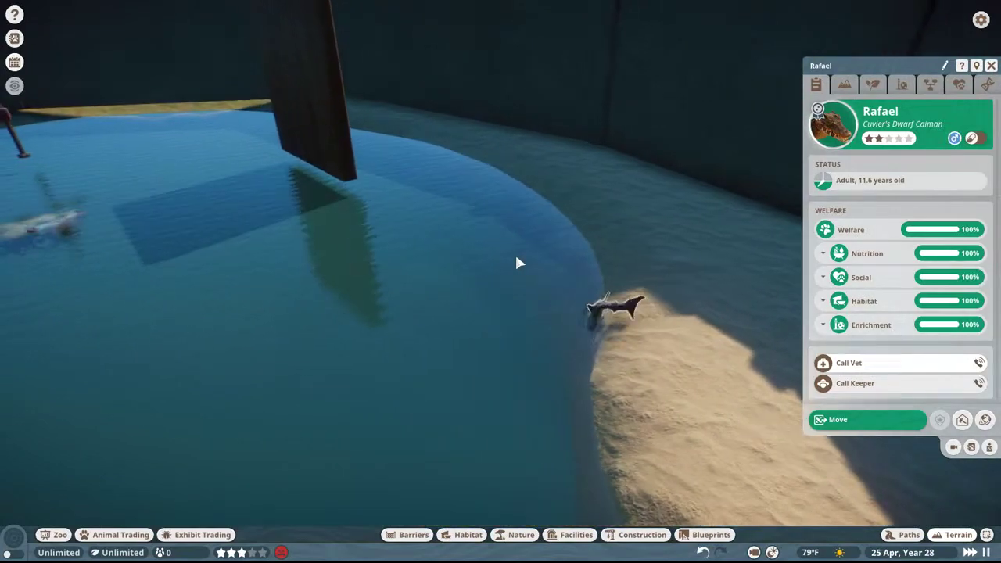
pyautogui.press('q')
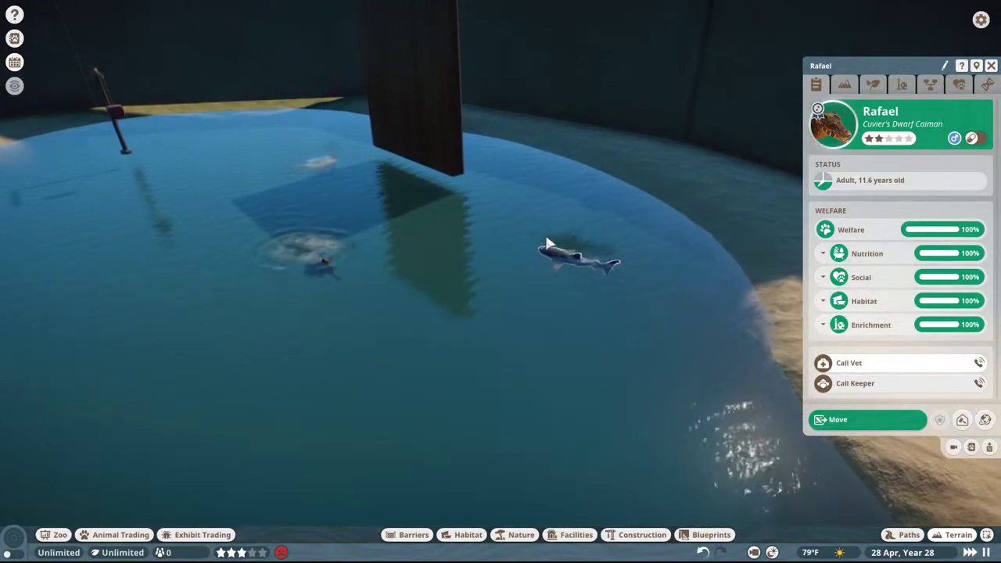
pyautogui.click(955, 449)
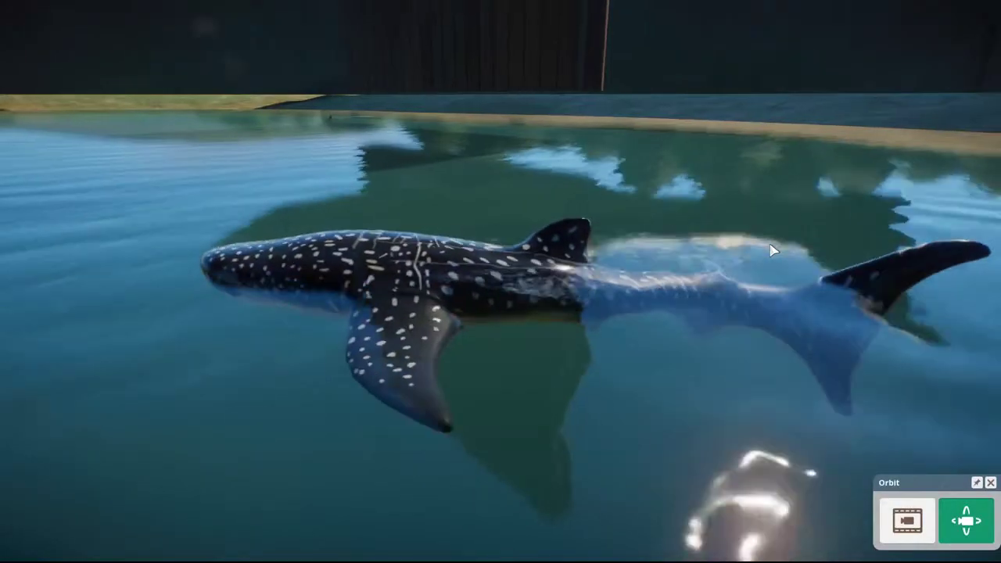
pyautogui.scroll(-5, 737, 234)
pyautogui.moveTo(737, 234); pyautogui.dragTo(665, 156, button='middle')
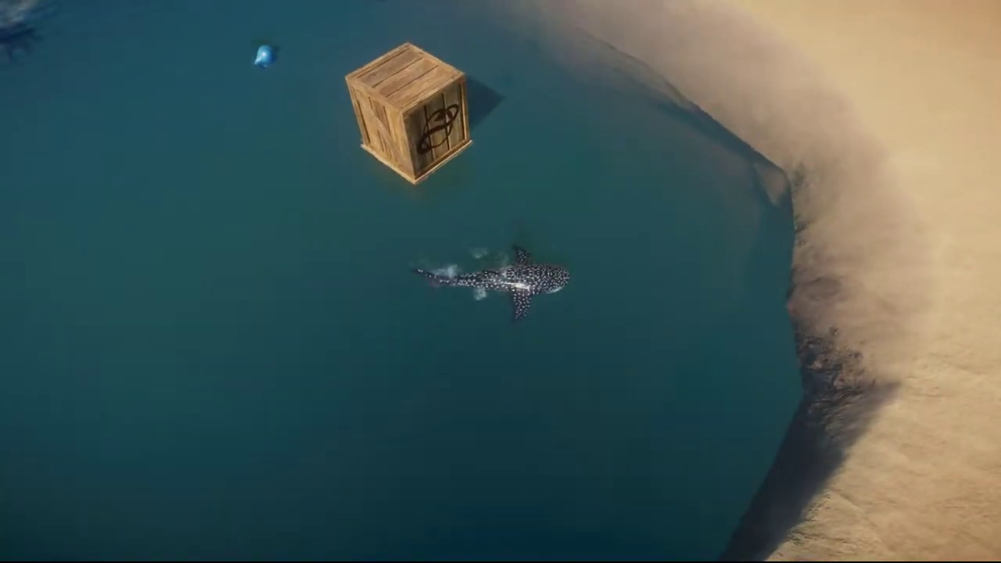
pyautogui.moveTo(790, 270); pyautogui.dragTo(736, 156, button='middle')
pyautogui.scroll(3, 743, 239)
pyautogui.scroll(4, 743, 240)
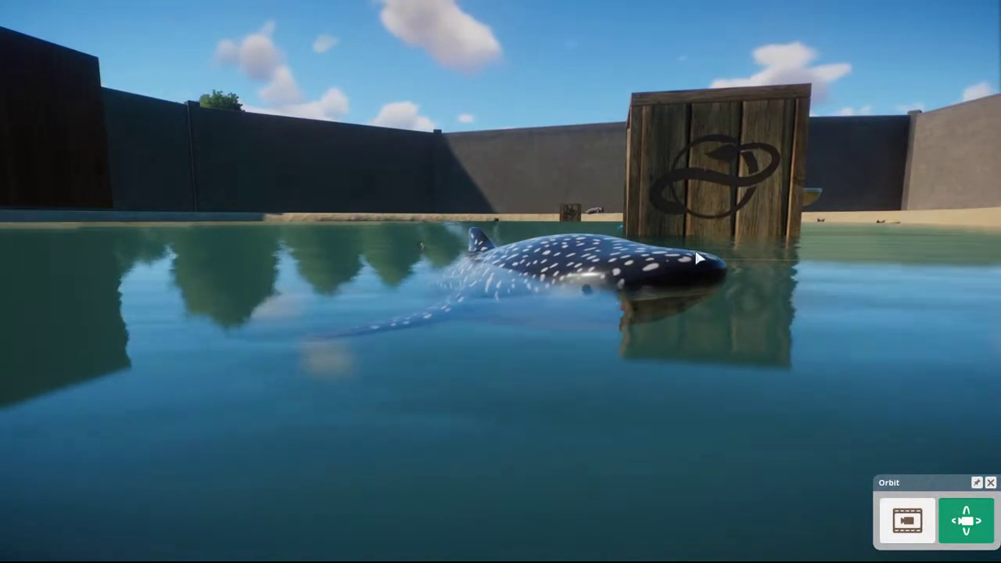
pyautogui.moveTo(699, 257); pyautogui.dragTo(696, 188, button='middle')
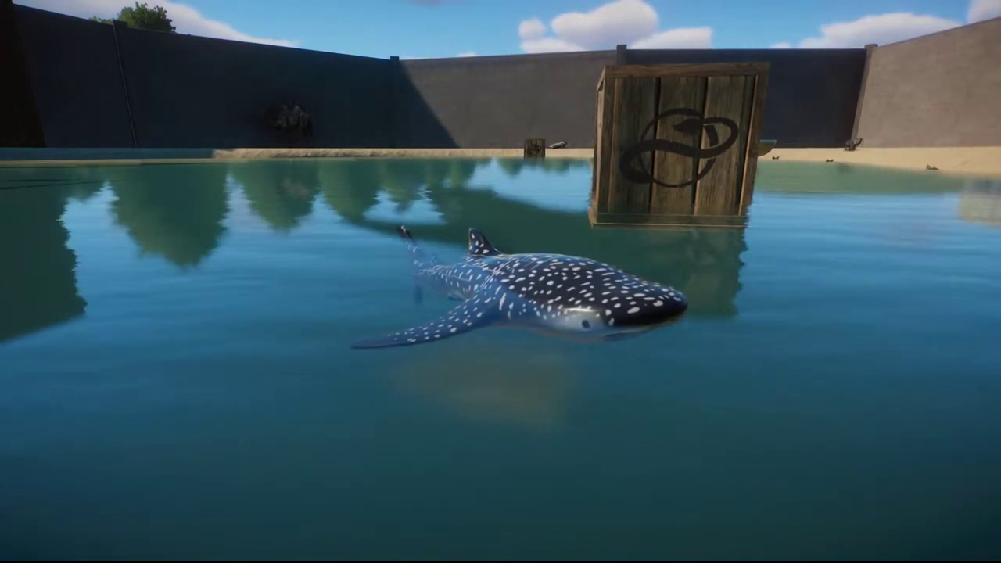
pyautogui.moveTo(676, 250); pyautogui.dragTo(676, 291, button='middle')
pyautogui.press('Escape')
# Adopt two male Cuvier's dwarf caimans, aged 16.0 and 14.2 years, from the animal market.
pyautogui.scroll(-3, 313, 493)
pyautogui.click(118, 535)
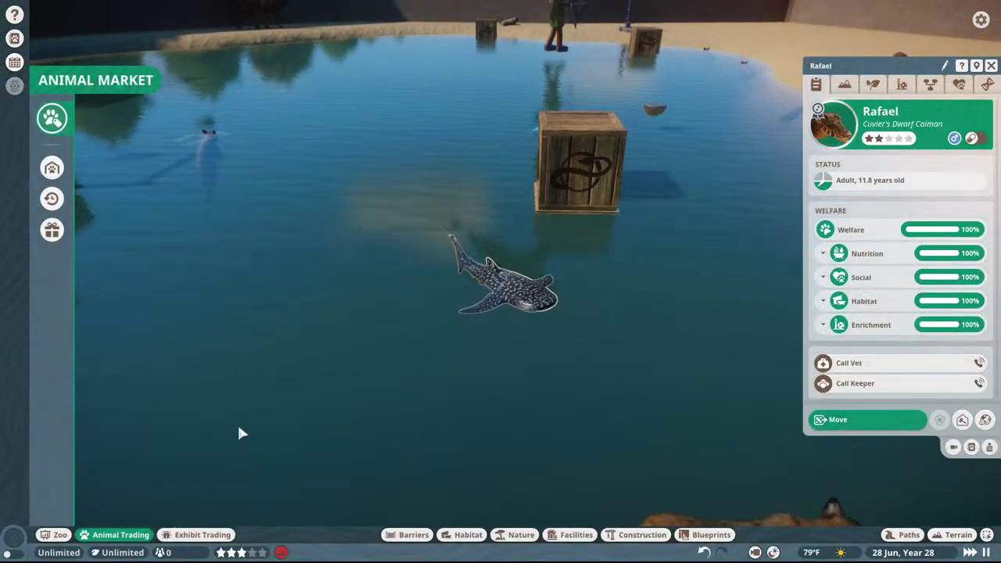
pyautogui.scroll(-5, 388, 215)
pyautogui.moveTo(530, 174); pyautogui.dragTo(522, 438)
pyautogui.scroll(3, 439, 399)
pyautogui.click(595, 480)
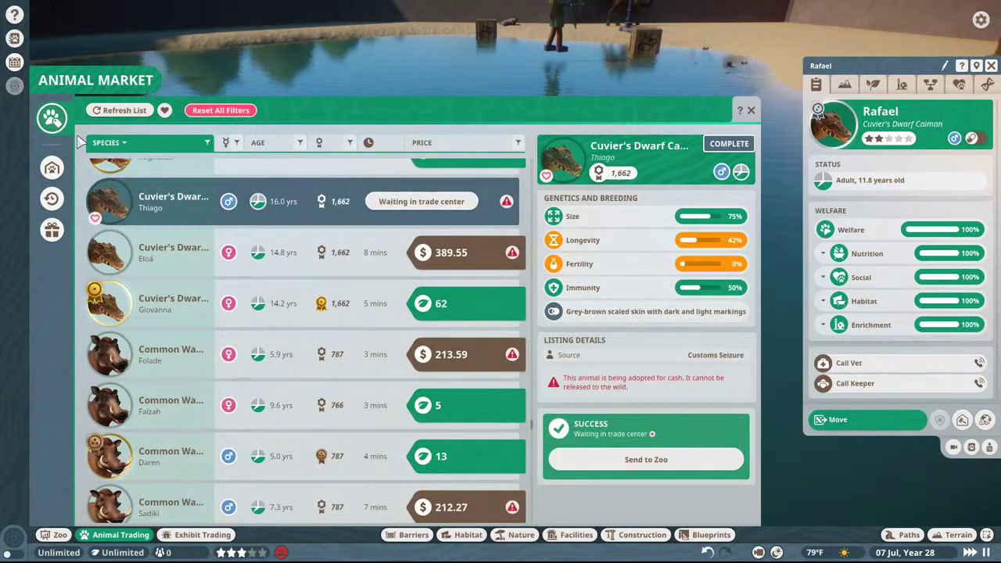
pyautogui.scroll(1, 203, 248)
pyautogui.click(188, 187)
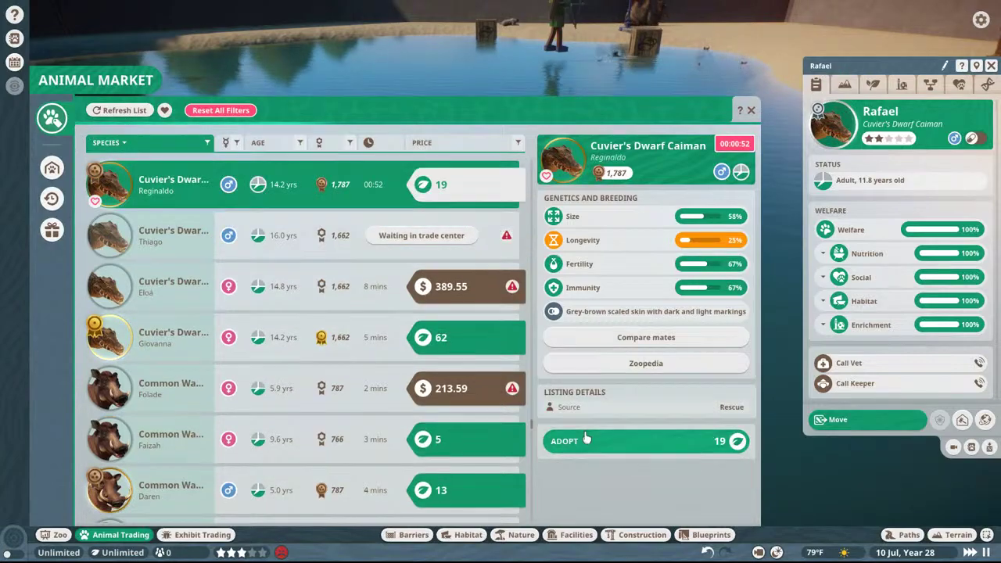
# Send the two newly adopted male caimans from animal storage to the sand habitat, and close the storage and animal information panels.
pyautogui.click(51, 200)
pyautogui.keyDown('ctrl'); pyautogui.click(168, 255); pyautogui.keyUp('ctrl')
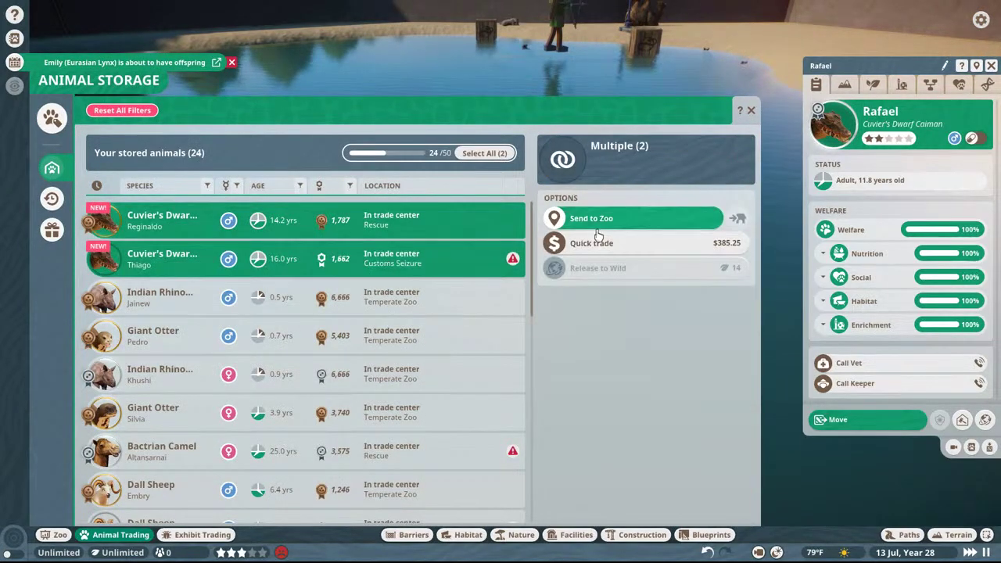
pyautogui.click(586, 342)
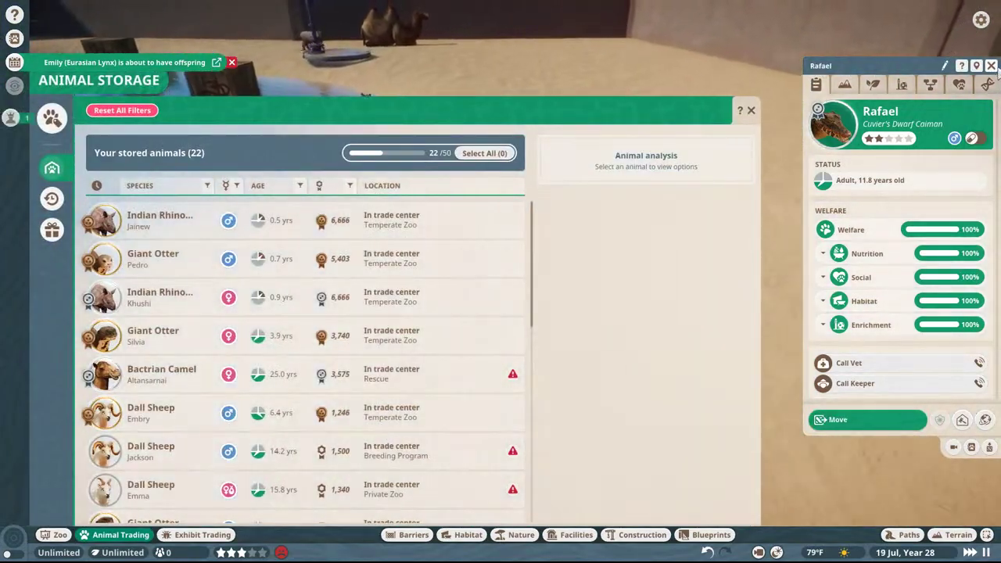
pyautogui.click(992, 66)
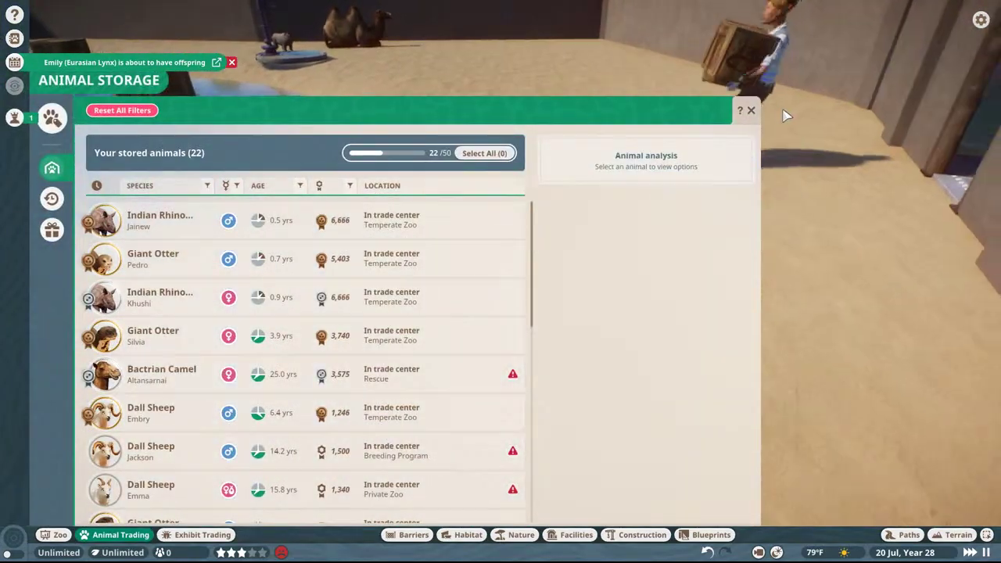
pyautogui.click(752, 110)
# Examine the newborn Eurasian lynx cub and the animals around it on the sand with the orbit camera.
pyautogui.moveTo(579, 258); pyautogui.dragTo(482, 192, button='middle')
pyautogui.scroll(3, 493, 256)
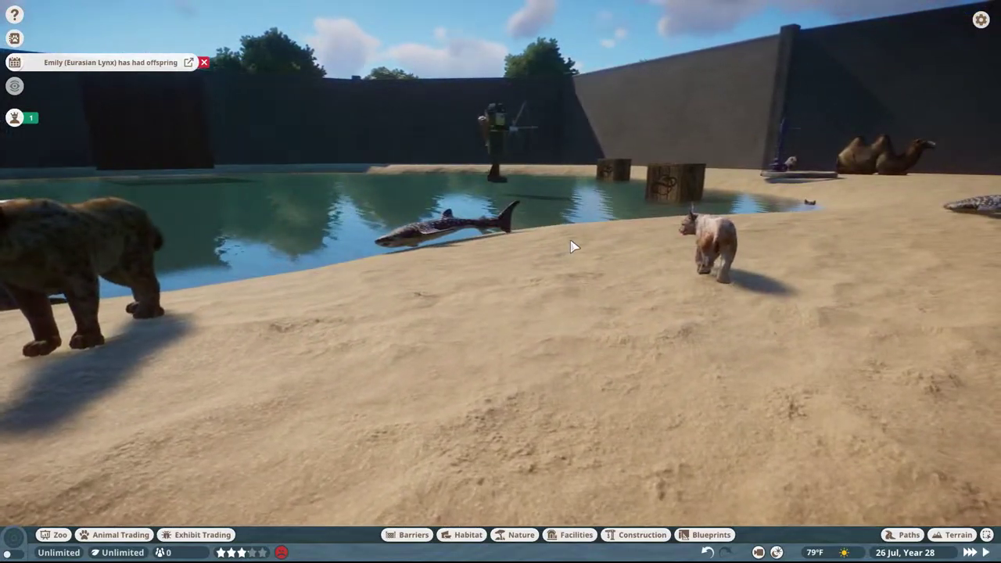
pyautogui.press('t')
pyautogui.moveTo(568, 280); pyautogui.dragTo(423, 235, button='middle')
pyautogui.scroll(-3, 580, 235)
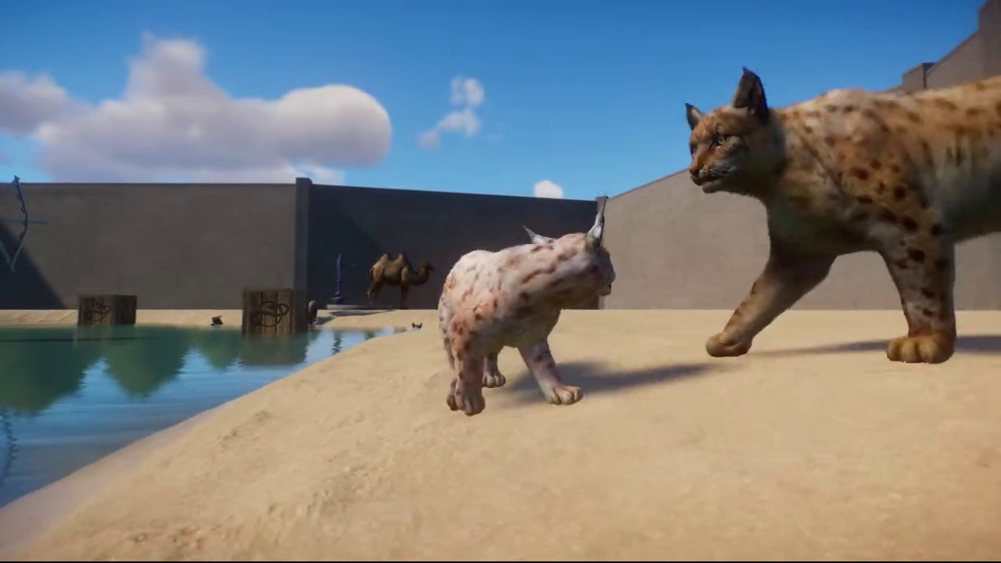
pyautogui.moveTo(422, 235); pyautogui.dragTo(337, 289, button='middle')
pyautogui.moveTo(845, 135); pyautogui.dragTo(579, 160, button='middle')
pyautogui.scroll(-3, 743, 128)
pyautogui.press('Escape')
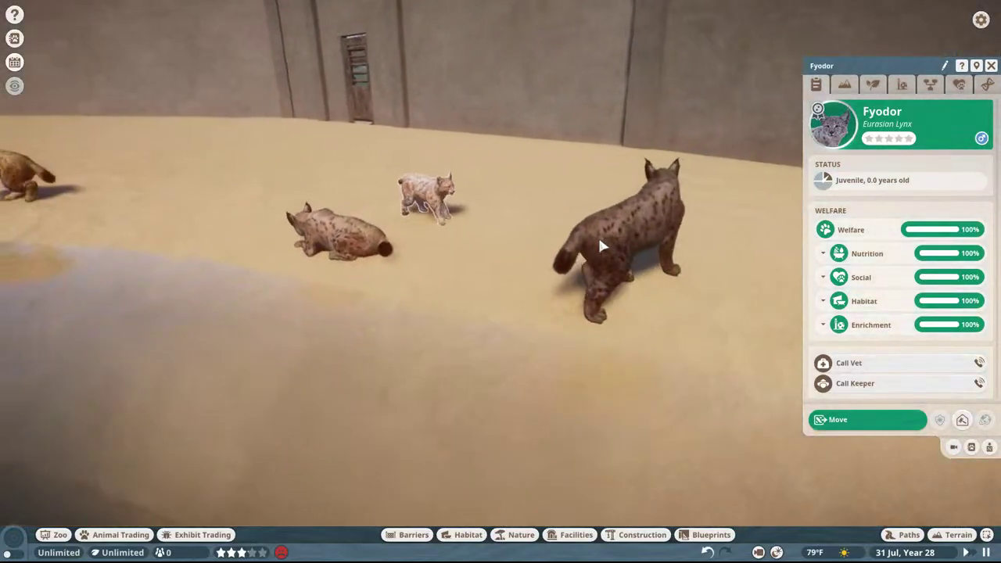
# Follow a whale shark underwater with the orbit camera and examine its swimming animation, mouth and tail.
pyautogui.doubleClick(600, 241)
pyautogui.moveTo(603, 241); pyautogui.dragTo(329, 244, button='middle')
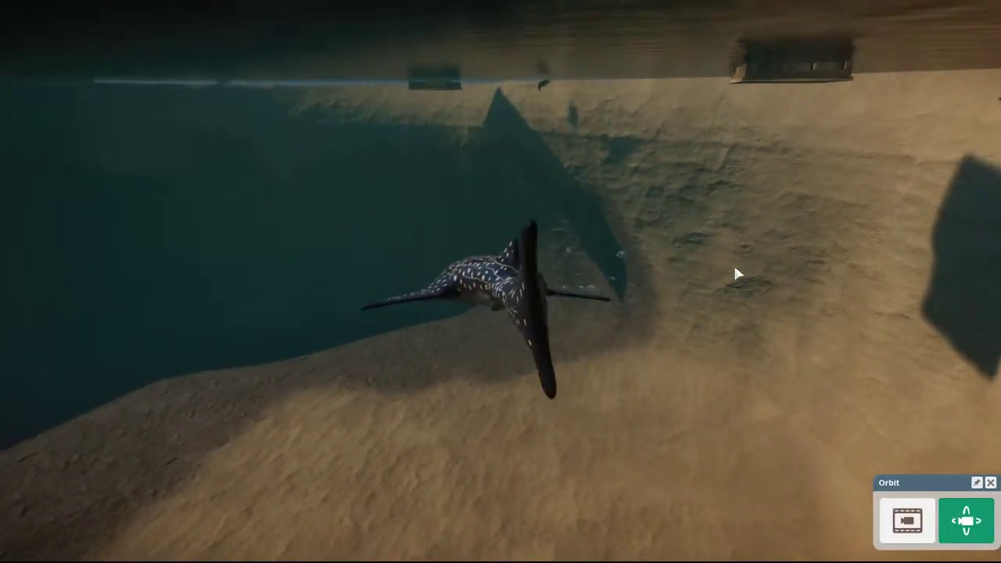
pyautogui.moveTo(735, 267); pyautogui.dragTo(700, 304, button='middle')
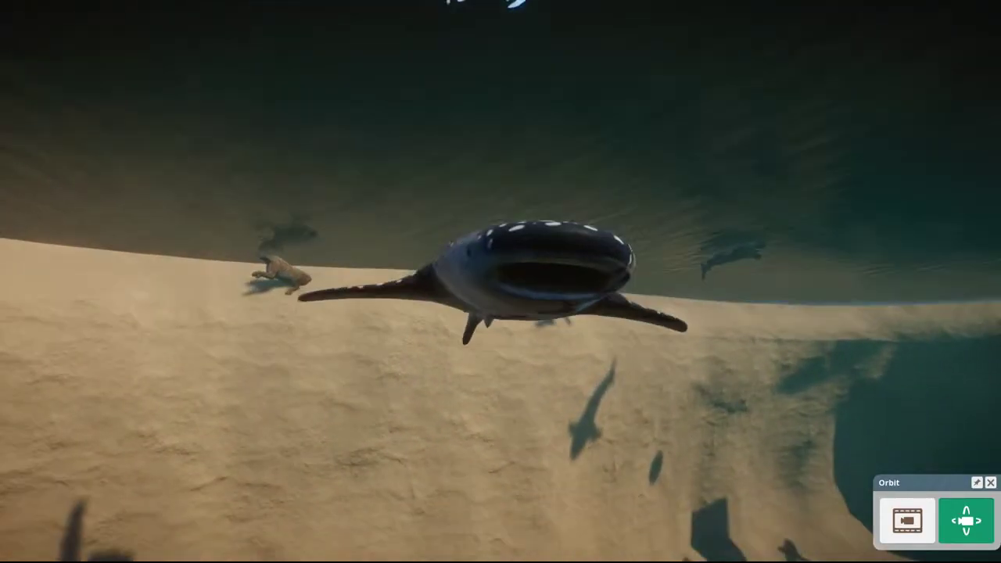
pyautogui.moveTo(785, 188); pyautogui.dragTo(784, 230, button='middle')
pyautogui.scroll(-5, 785, 230)
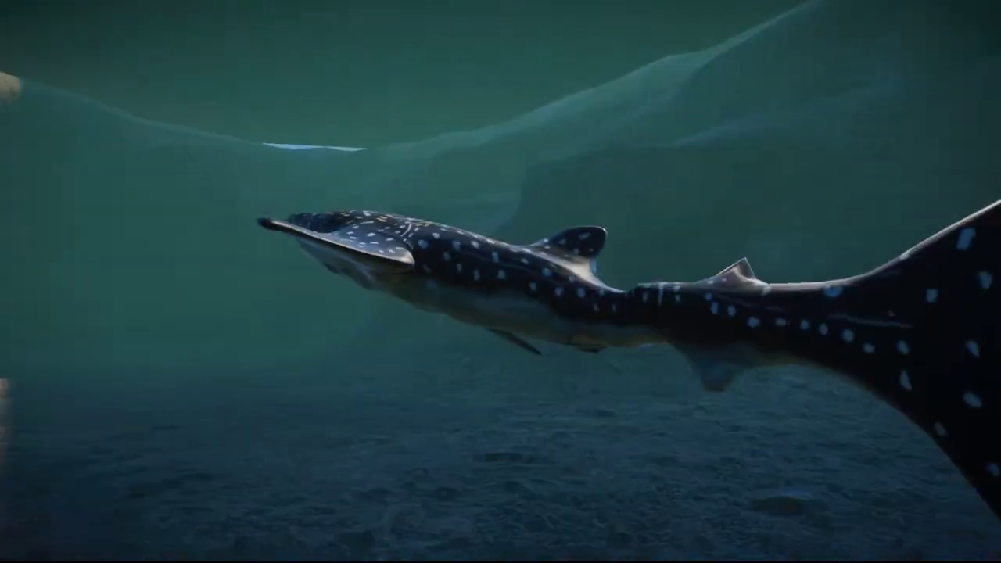
# Switch to Blender, hide the lower-detail LOD meshes and the skeleton, and inspect the physics shapes around the shark's tail.
pyautogui.press('super')
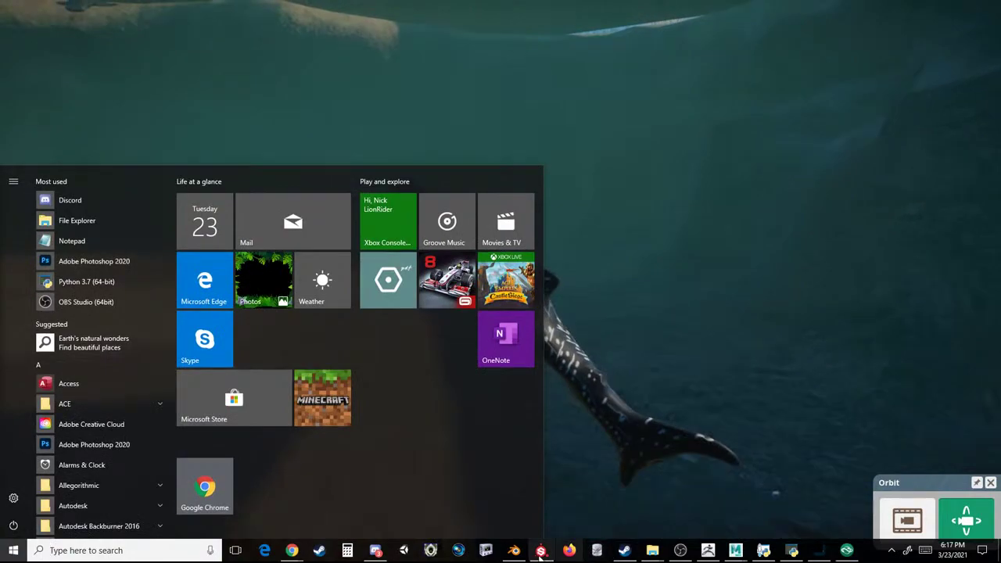
pyautogui.click(514, 551)
pyautogui.scroll(6, 548, 215)
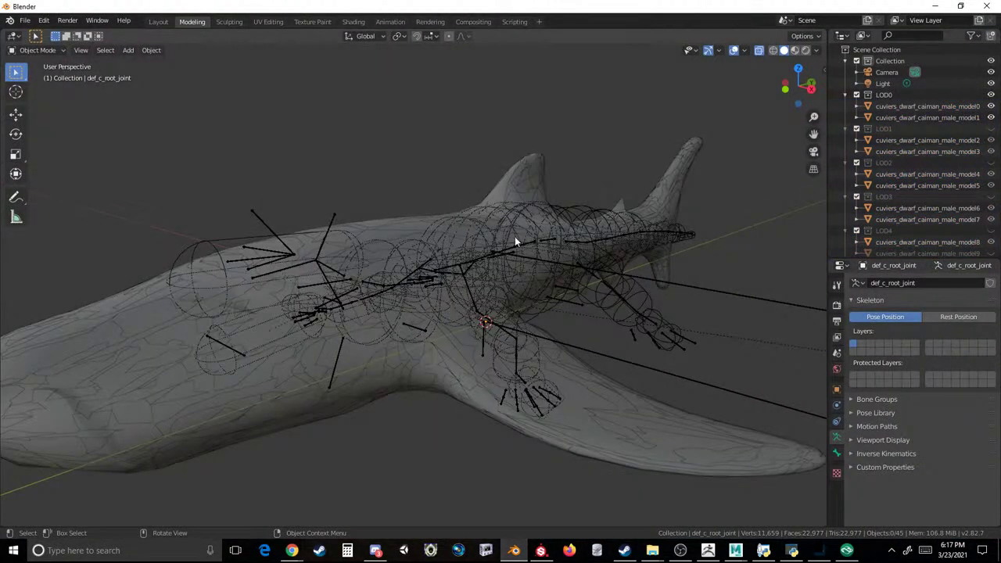
pyautogui.scroll(-4, 570, 193)
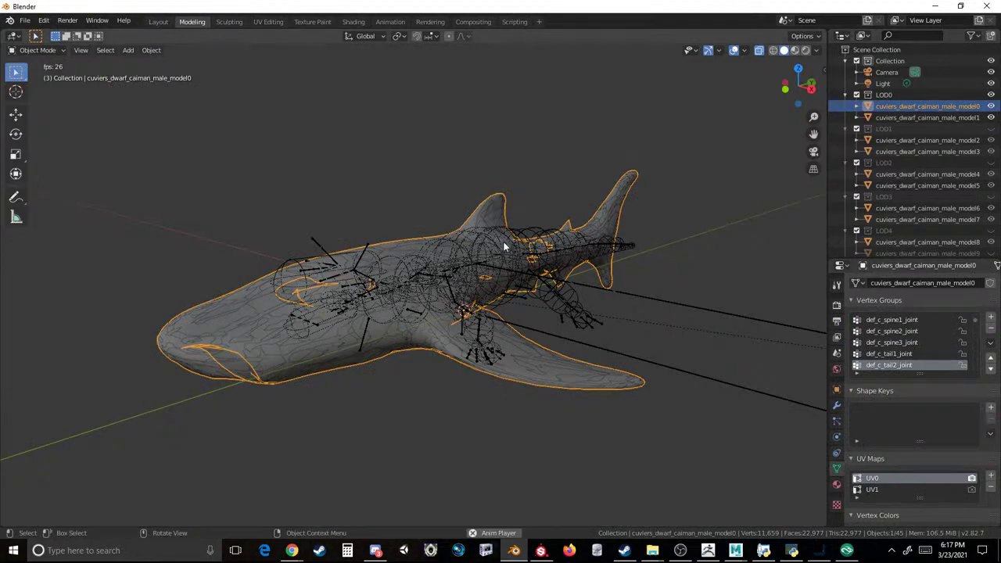
pyautogui.scroll(-2, 558, 136)
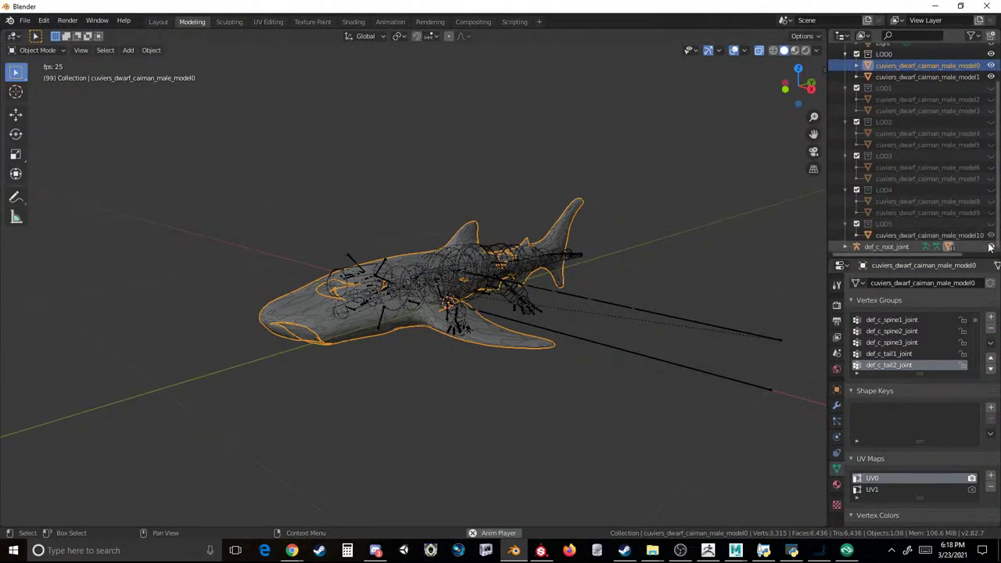
pyautogui.scroll(5, 597, 198)
pyautogui.moveTo(588, 214); pyautogui.dragTo(428, 258, button='middle')
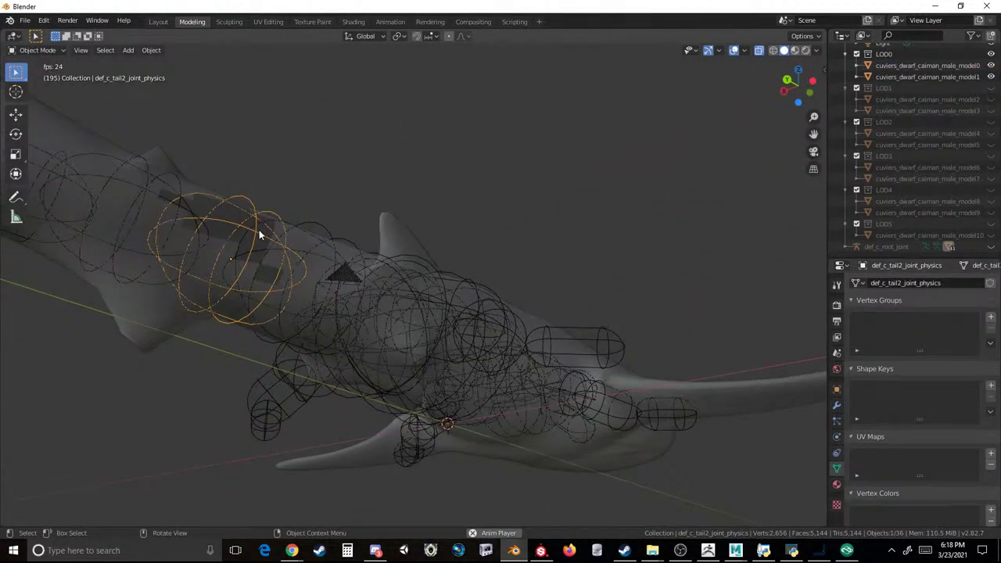
pyautogui.click(305, 257)
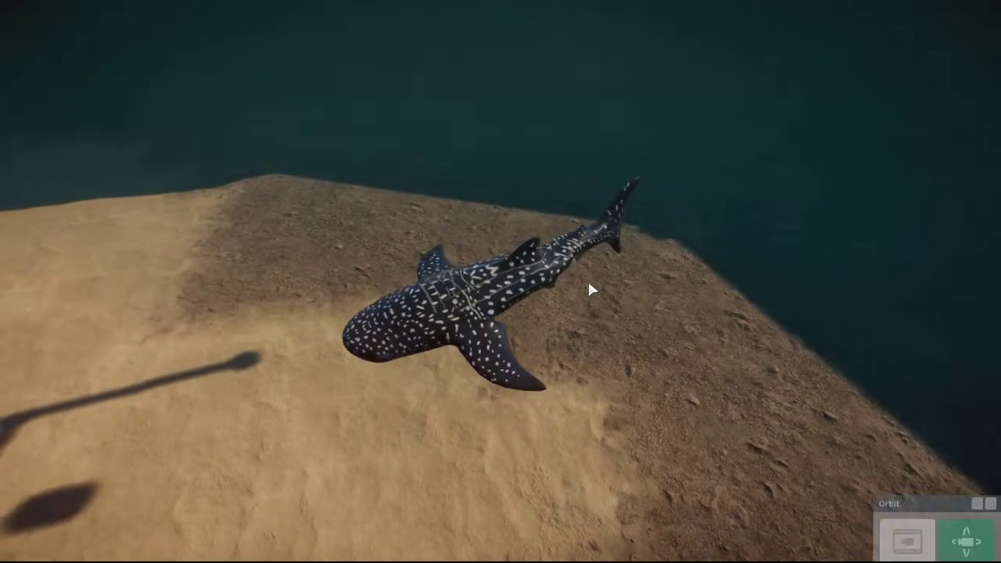
# Back in Planet Zoo, inspect the whale shark's body from the side and front as it swims over the sandy pond floor.
pyautogui.moveTo(512, 324); pyautogui.dragTo(512, 300, button='middle')
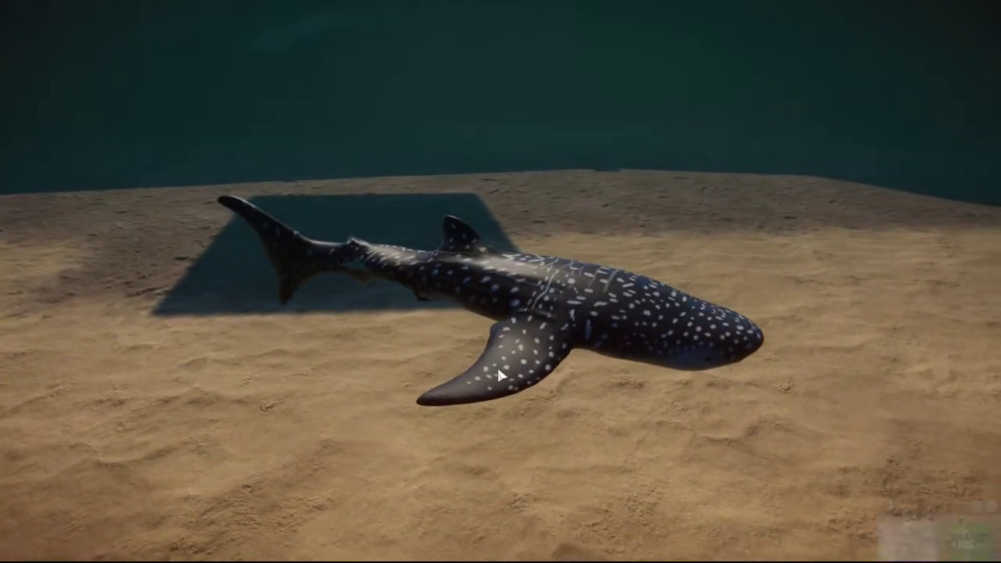
pyautogui.scroll(3, 588, 339)
pyautogui.moveTo(594, 346); pyautogui.dragTo(626, 317, button='middle')
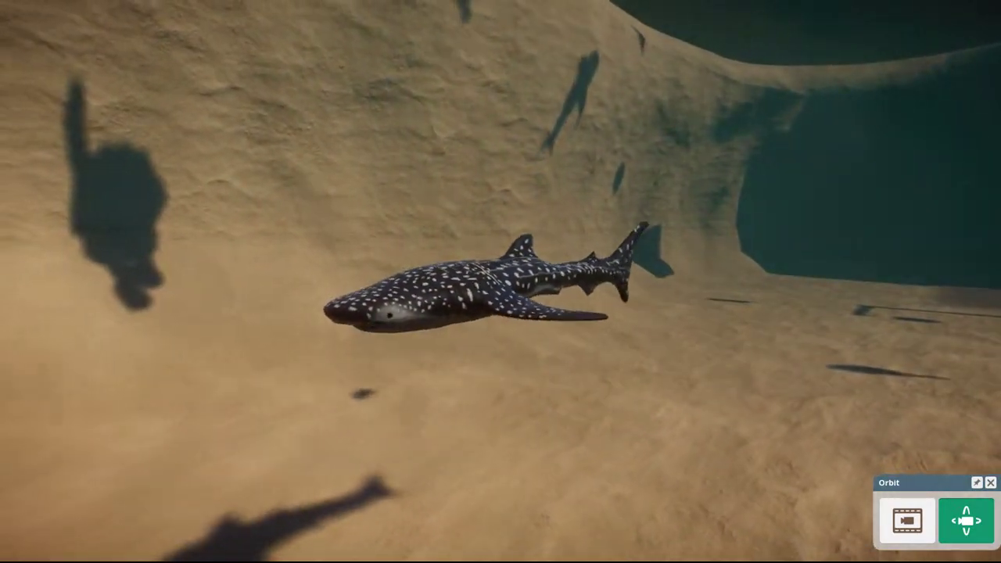
# View the whale shark from a wider underwater angle and from above the pond, and close its animal information window.
pyautogui.moveTo(490, 263); pyautogui.dragTo(485, 352, button='middle')
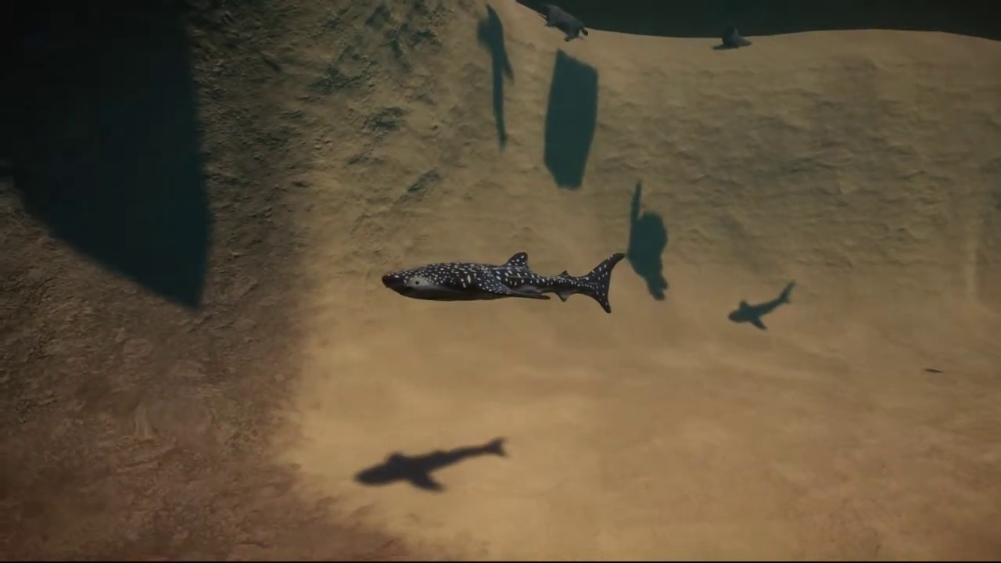
pyautogui.press('Escape')
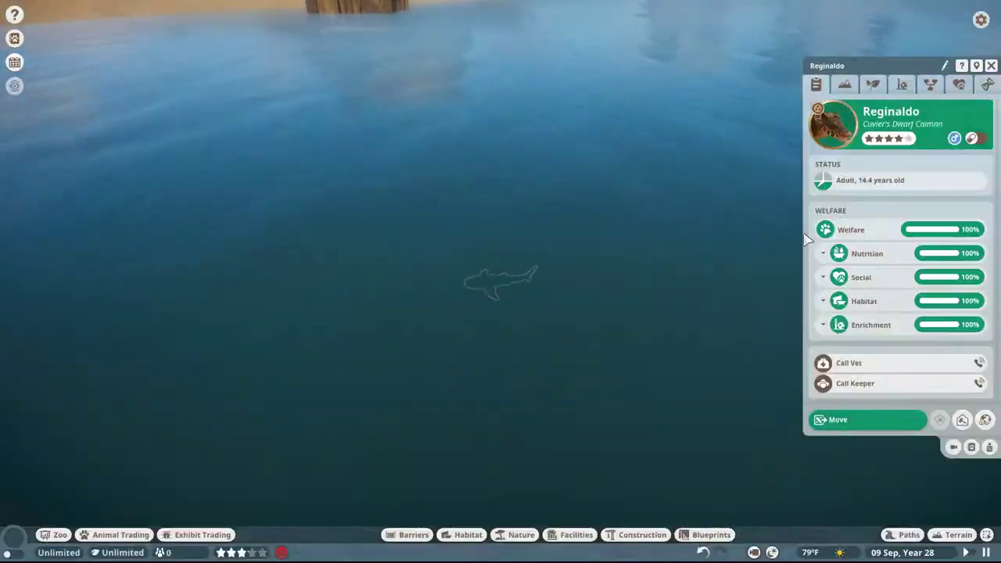
pyautogui.scroll(-4, 600, 277)
pyautogui.press('w')
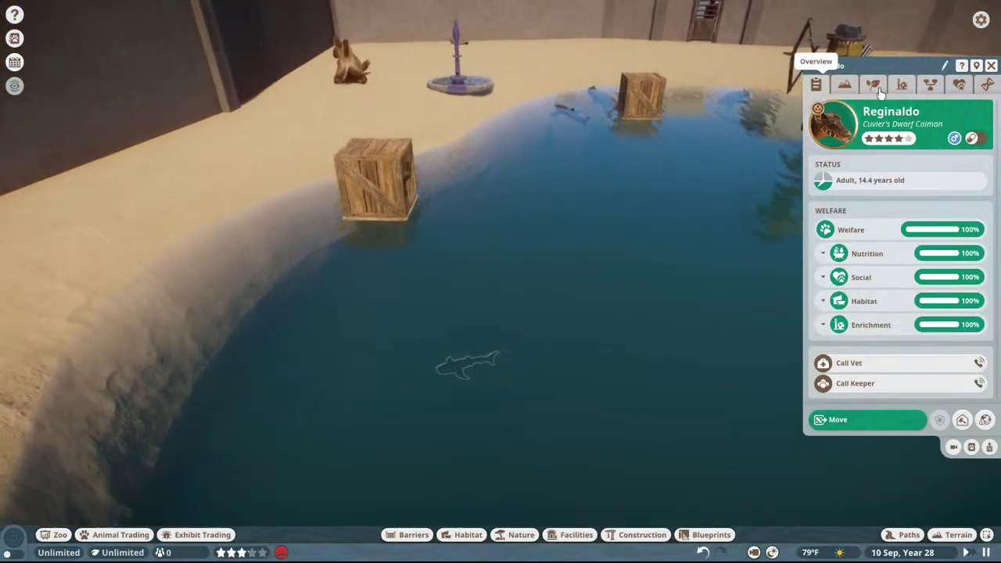
pyautogui.press('d')
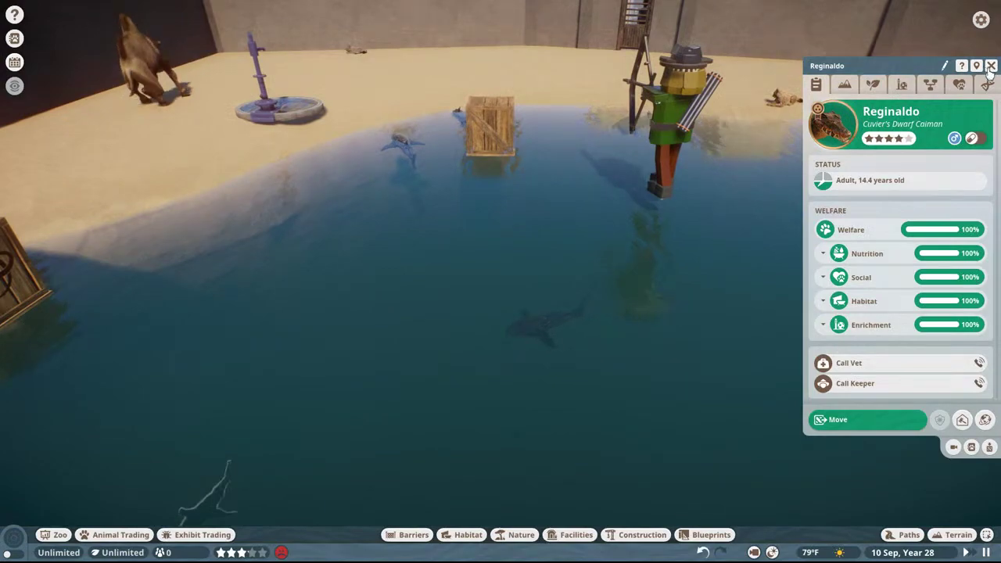
pyautogui.click(992, 66)
# Follow the juvenile Eurasian lynx with the orbit camera as it leaves the pond and walks along the sand.
pyautogui.moveTo(771, 152); pyautogui.dragTo(739, 169, button='middle')
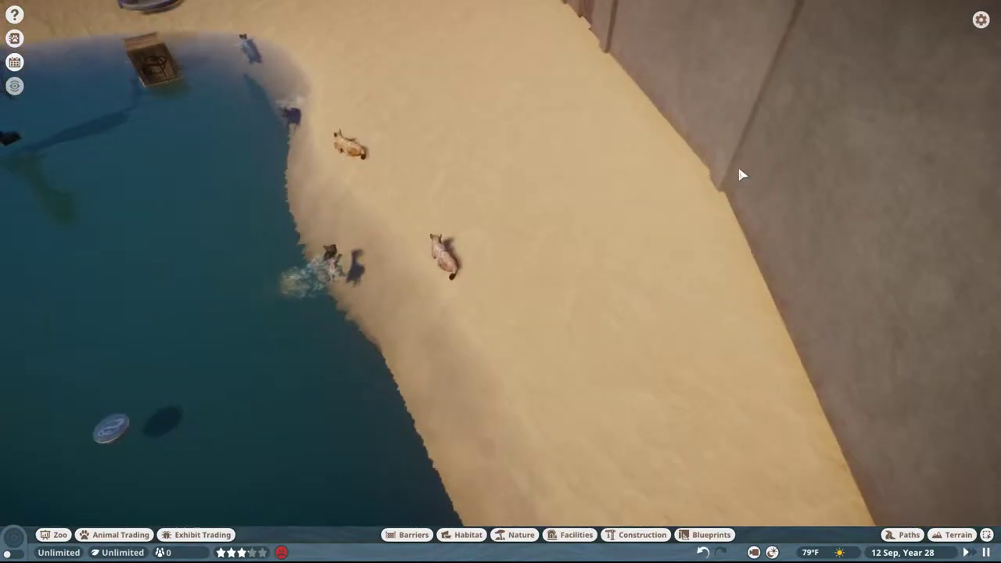
pyautogui.press('a')
pyautogui.scroll(4, 734, 170)
pyautogui.doubleClick(411, 273)
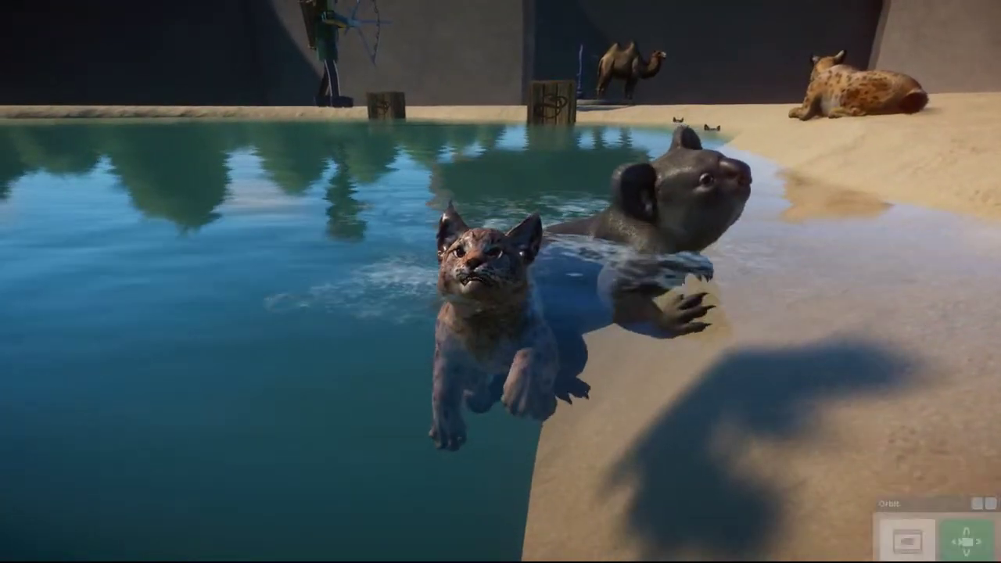
pyautogui.moveTo(412, 274); pyautogui.dragTo(454, 237, button='middle')
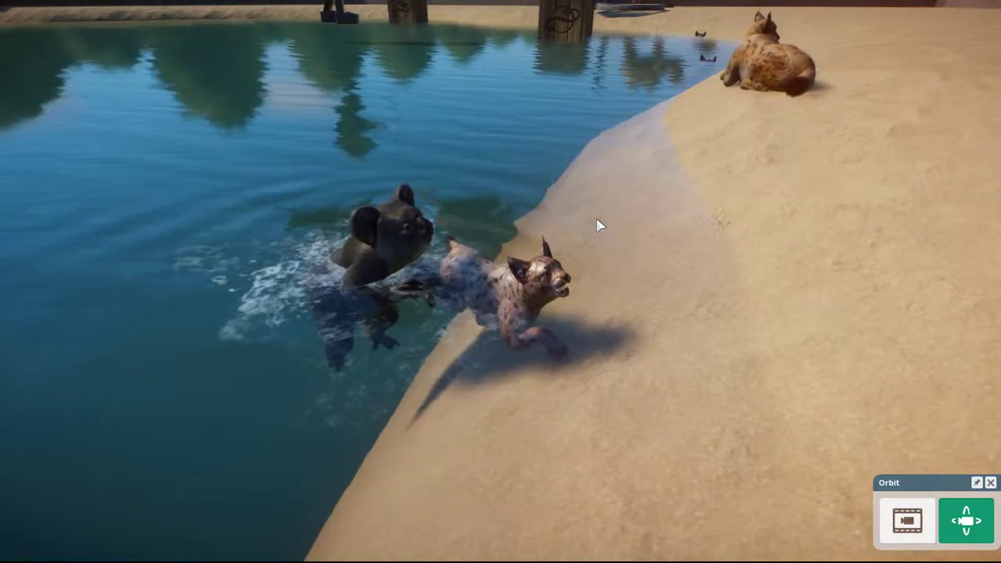
pyautogui.moveTo(654, 245); pyautogui.dragTo(657, 187, button='middle')
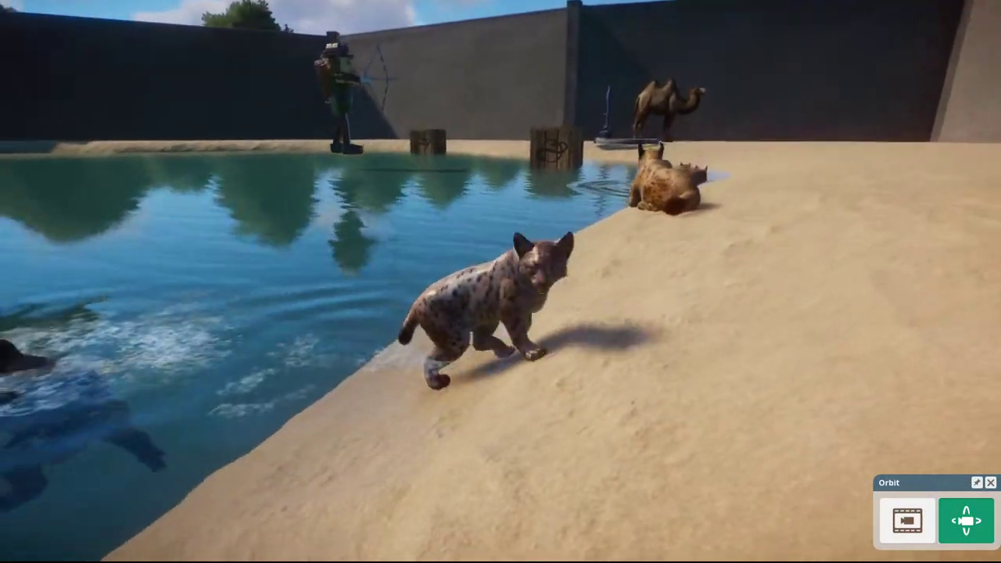
pyautogui.moveTo(655, 242); pyautogui.dragTo(125, 235, button='middle')
pyautogui.moveTo(642, 220); pyautogui.dragTo(882, 225, button='middle')
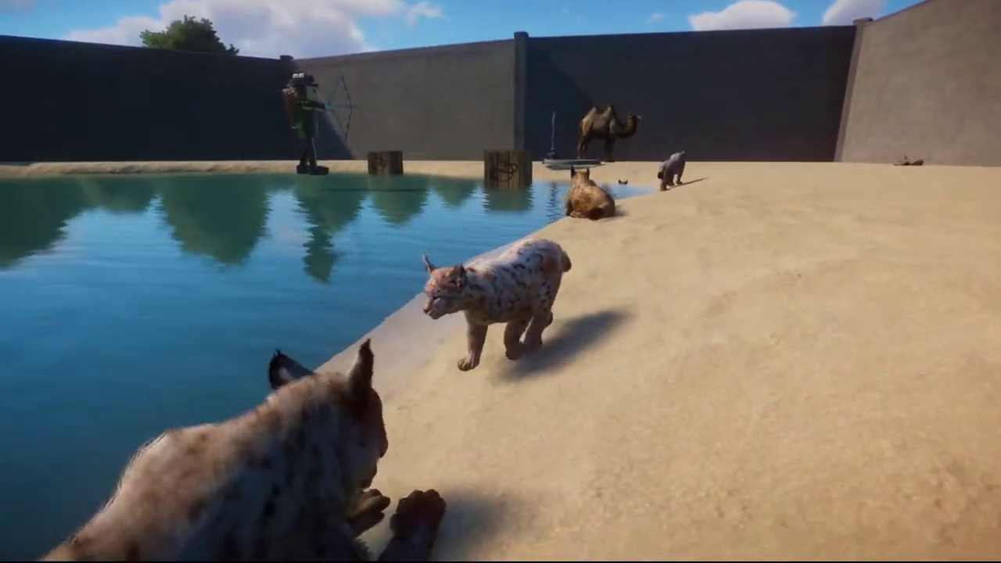
pyautogui.moveTo(501, 282); pyautogui.dragTo(718, 232, button='middle')
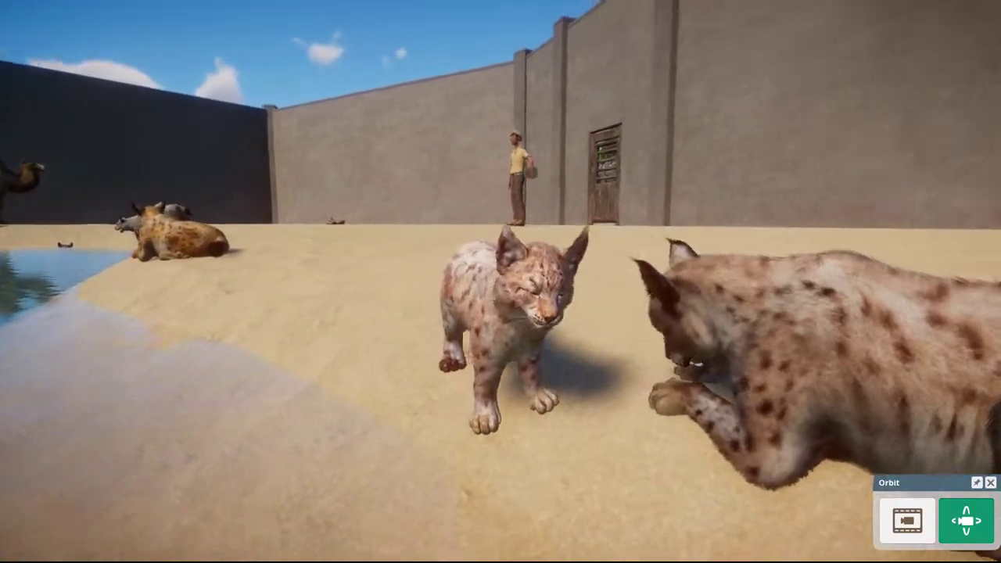
# Inspect the juvenile lynx beside the resting adult, from close up and from across the pond.
pyautogui.moveTo(715, 239); pyautogui.dragTo(714, 239, button='right')
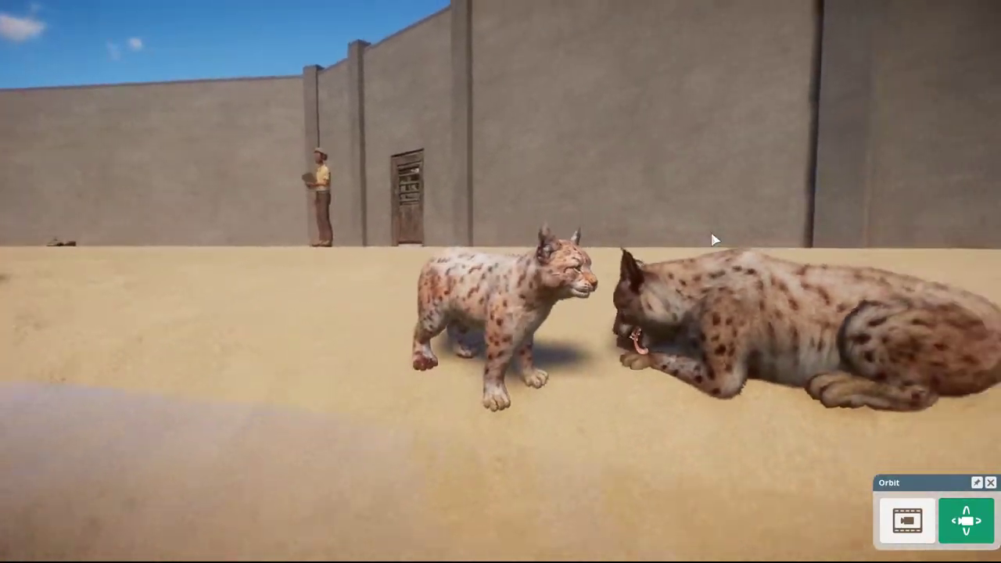
pyautogui.scroll(-10, 714, 241)
pyautogui.moveTo(714, 240); pyautogui.dragTo(713, 241, button='middle')
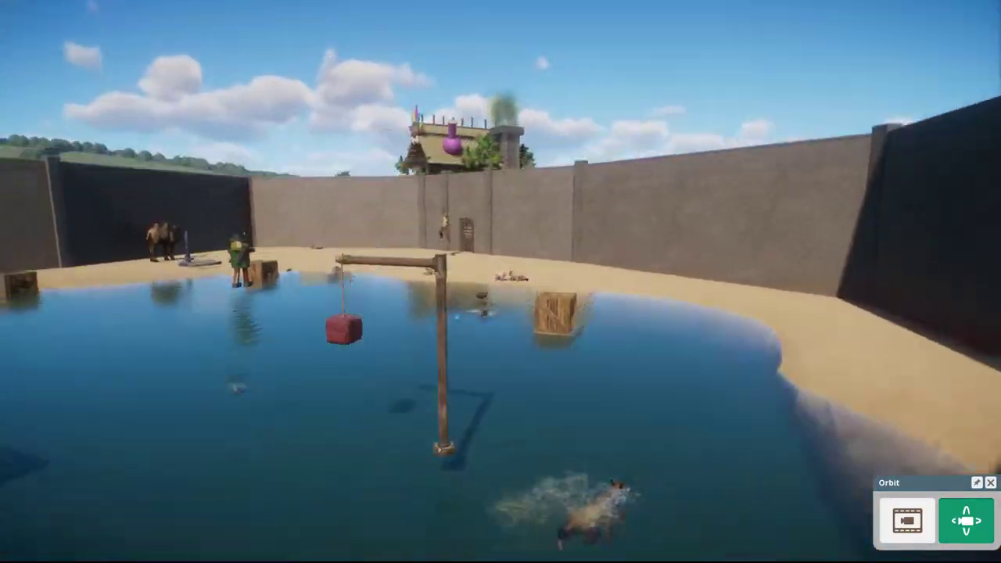
pyautogui.scroll(10, 646, 213)
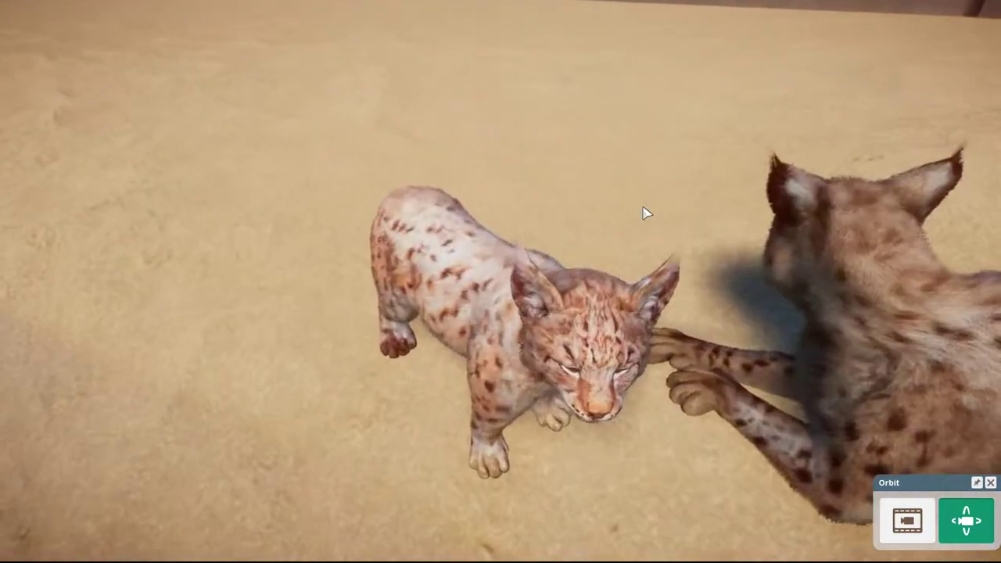
pyautogui.moveTo(647, 214); pyautogui.dragTo(647, 214, button='right')
pyautogui.moveTo(646, 214); pyautogui.dragTo(646, 214, button='middle')
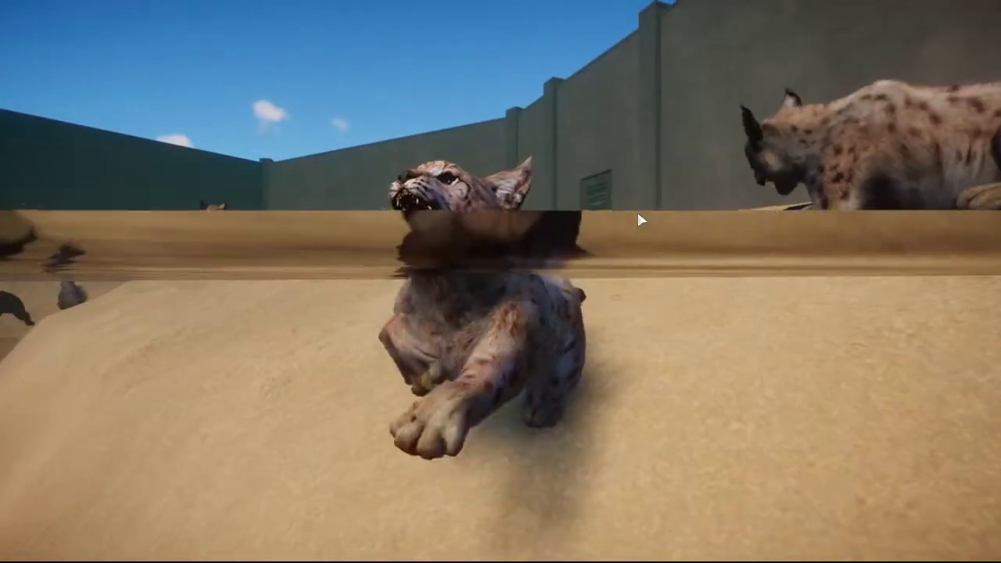
pyautogui.moveTo(639, 214); pyautogui.dragTo(539, 258, button='middle')
# Leave the juvenile lynx's camera and examine the pale adult lynx resting nearby with the orbit camera.
pyautogui.press('Escape')
pyautogui.press('w')
pyautogui.press('w')
pyautogui.press('d')
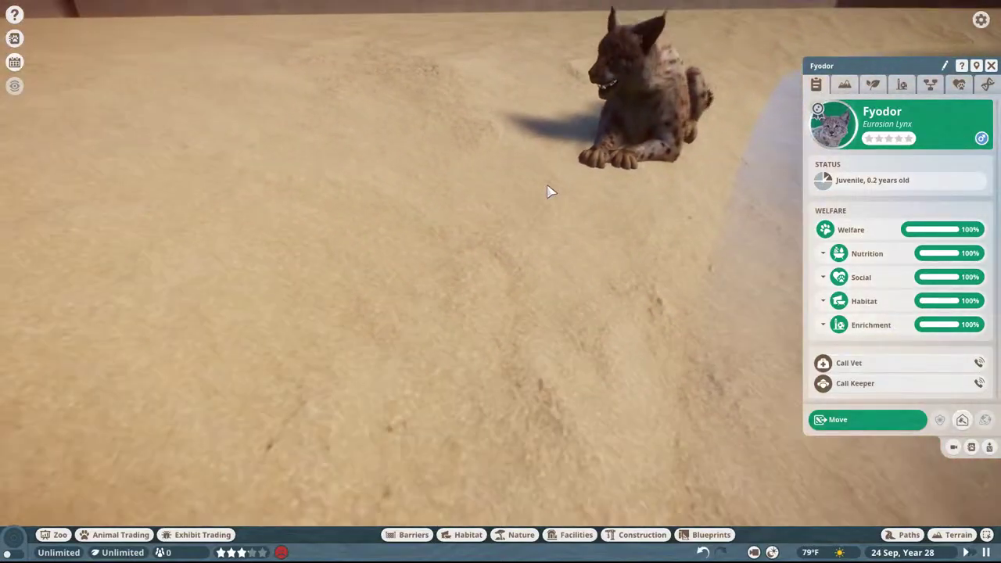
pyautogui.doubleClick(608, 107)
pyautogui.moveTo(550, 169); pyautogui.dragTo(594, 179, button='middle')
# Examine the orange-coated adult lynx lying near the shoreline from the side with the orbit camera.
pyautogui.press('Escape')
pyautogui.press('s')
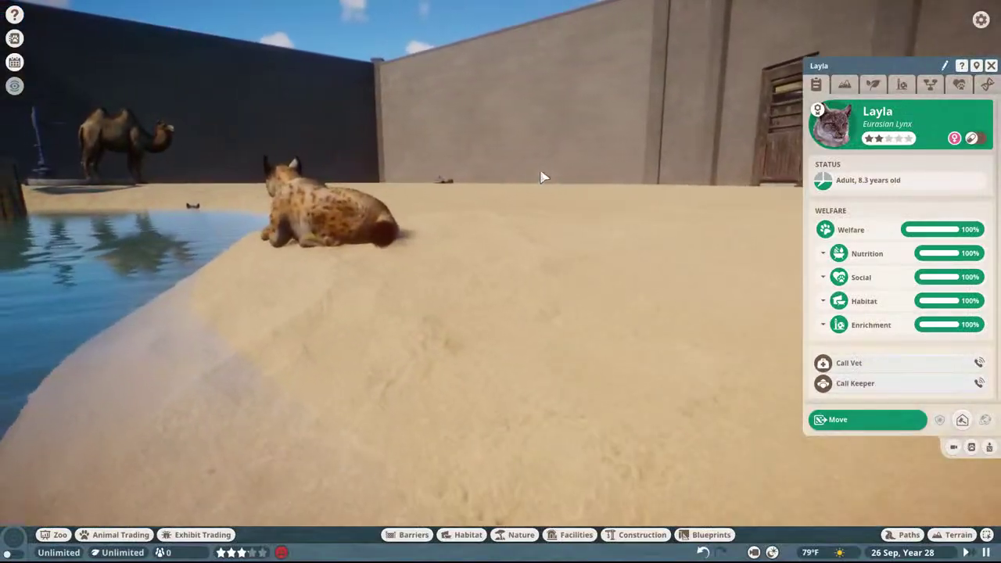
pyautogui.press('o')
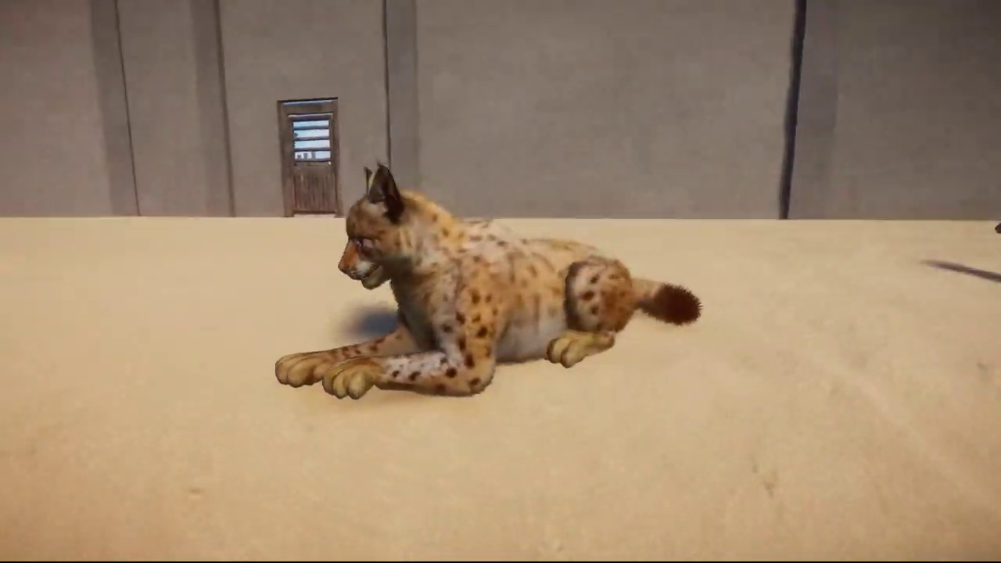
pyautogui.click(348, 174)
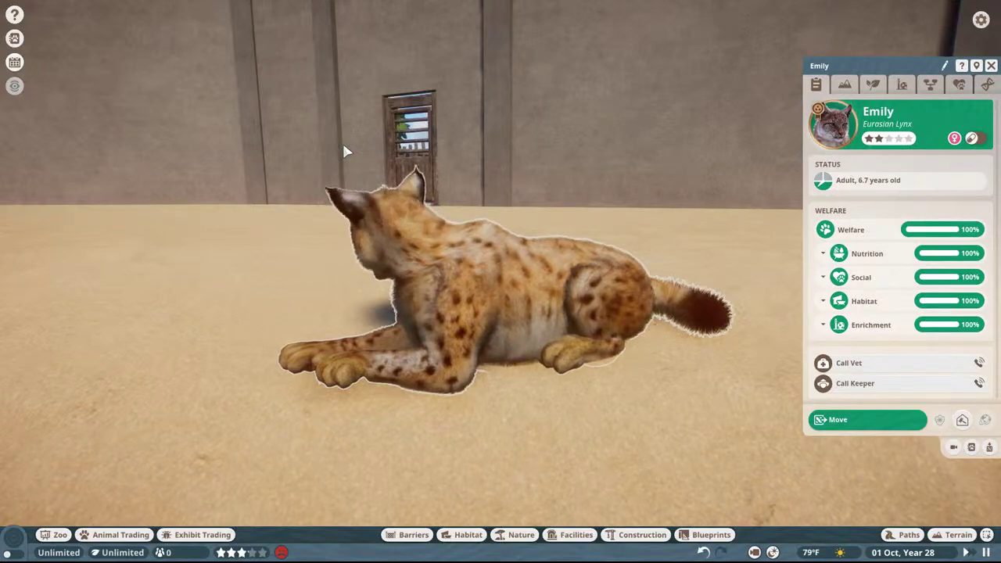
# Survey the enclosure from above and look closely at the animal swimming near the hanging feeder.
pyautogui.scroll(-3, 360, 141)
pyautogui.scroll(-10, 373, 133)
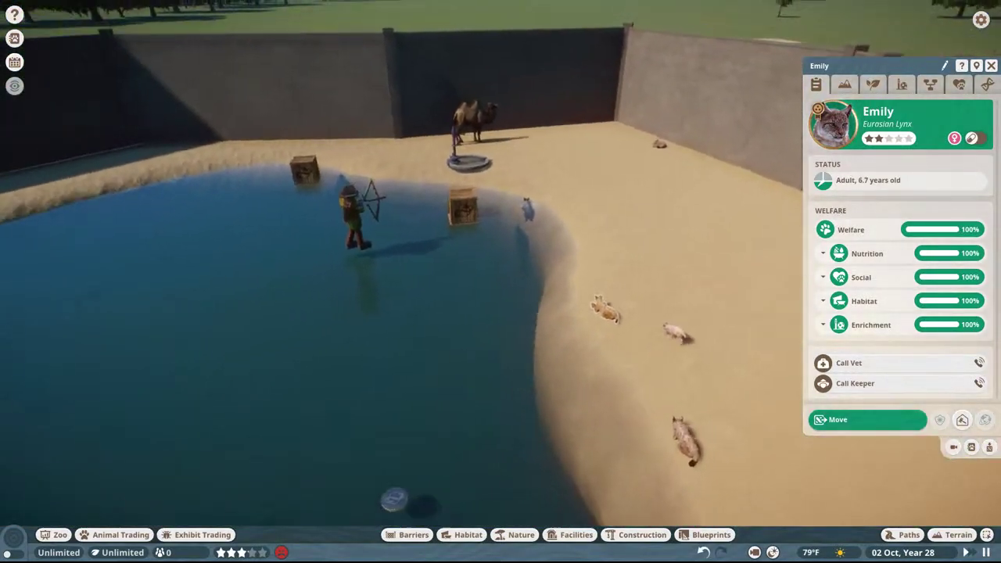
pyautogui.moveTo(372, 133); pyautogui.dragTo(602, 148, button='middle')
pyautogui.press('a')
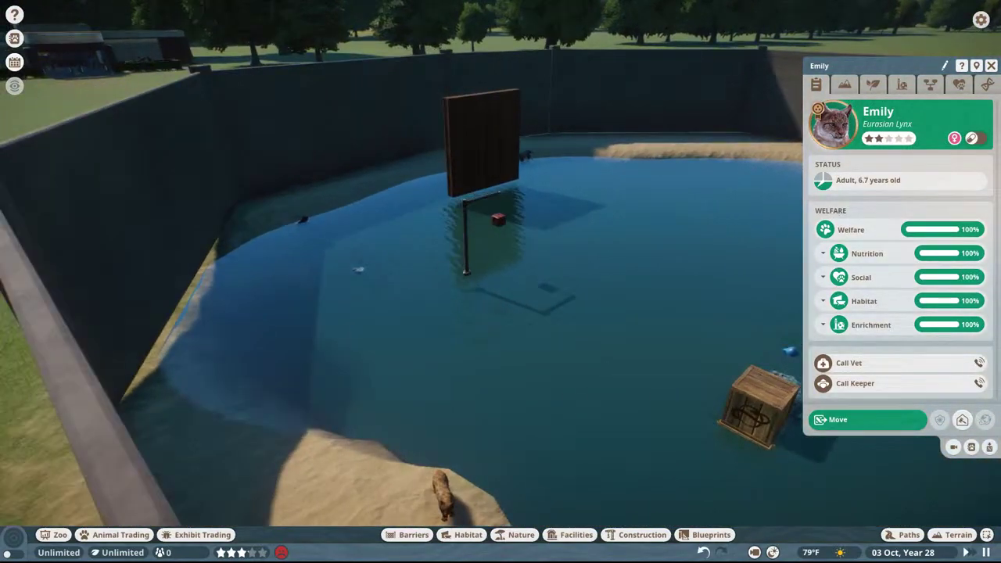
pyautogui.press('w')
pyautogui.press('w')
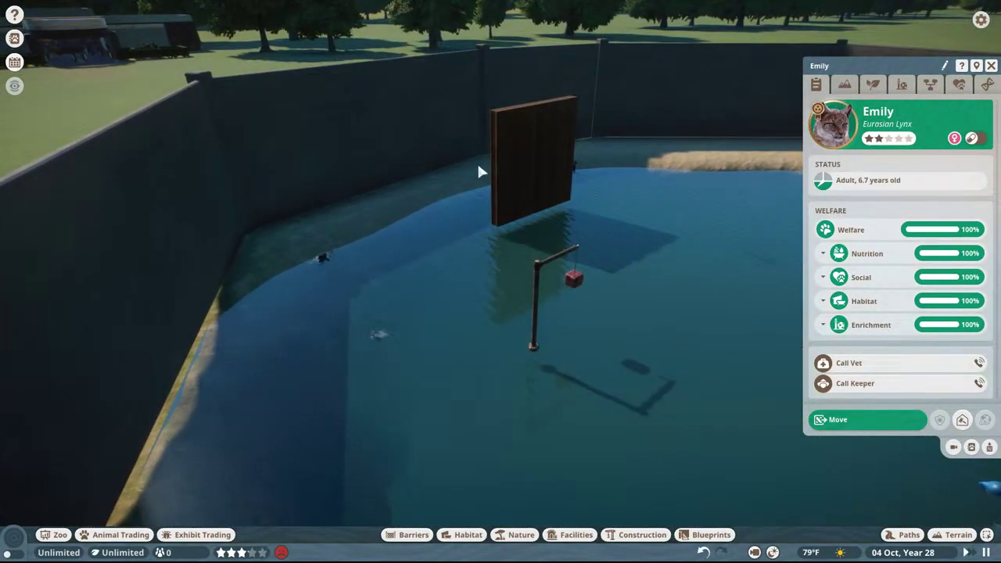
pyautogui.scroll(5, 452, 288)
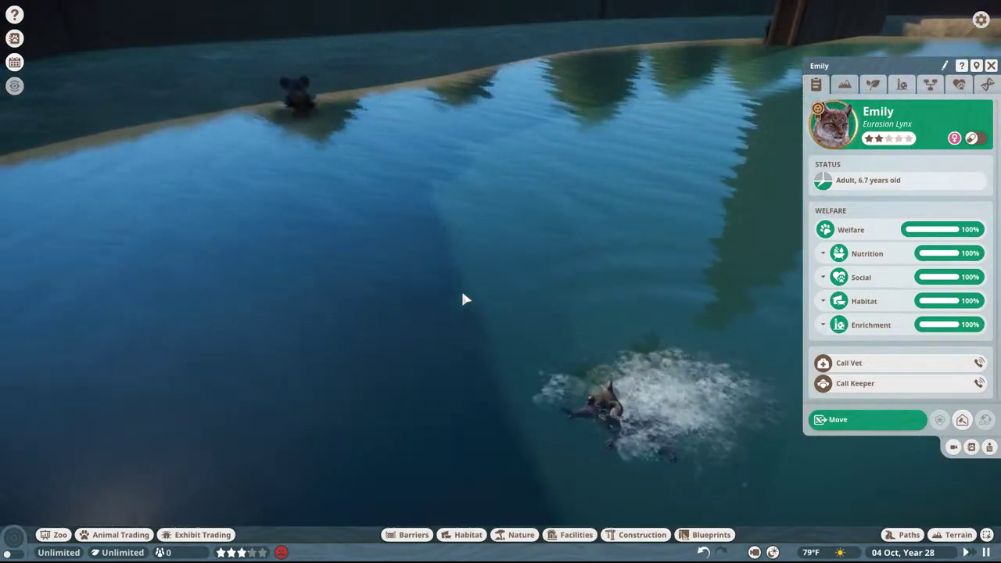
pyautogui.press('a')
# View the pond from the opposite side, close the lynx's information window, and zoom in on the whale shark.
pyautogui.moveTo(360, 163); pyautogui.dragTo(837, 226, button='middle')
pyautogui.press('w')
pyautogui.press('a')
pyautogui.press('a')
pyautogui.press('w')
pyautogui.scroll(-5, 651, 149)
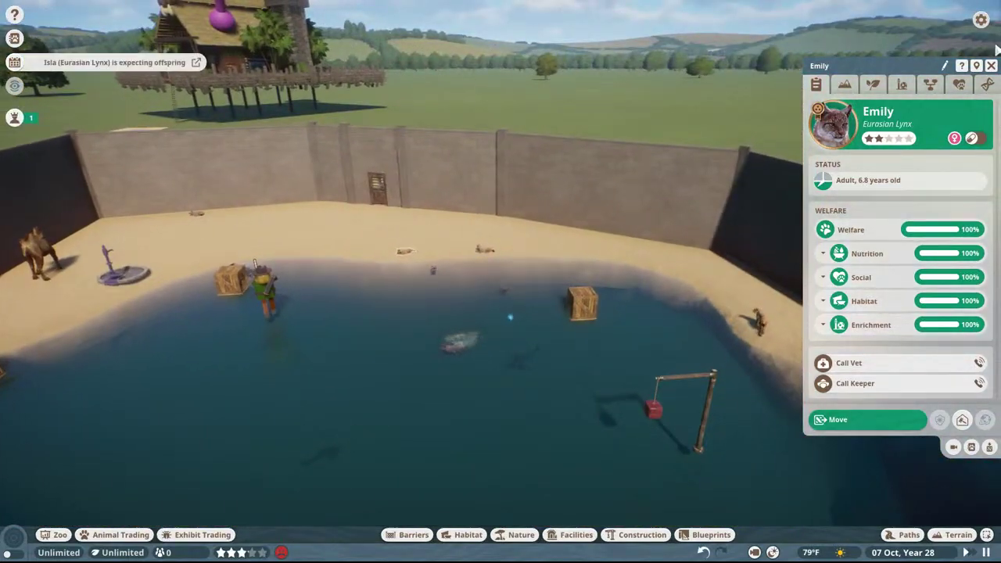
pyautogui.click(991, 67)
pyautogui.moveTo(639, 167); pyautogui.dragTo(577, 250, button='middle')
pyautogui.press('s')
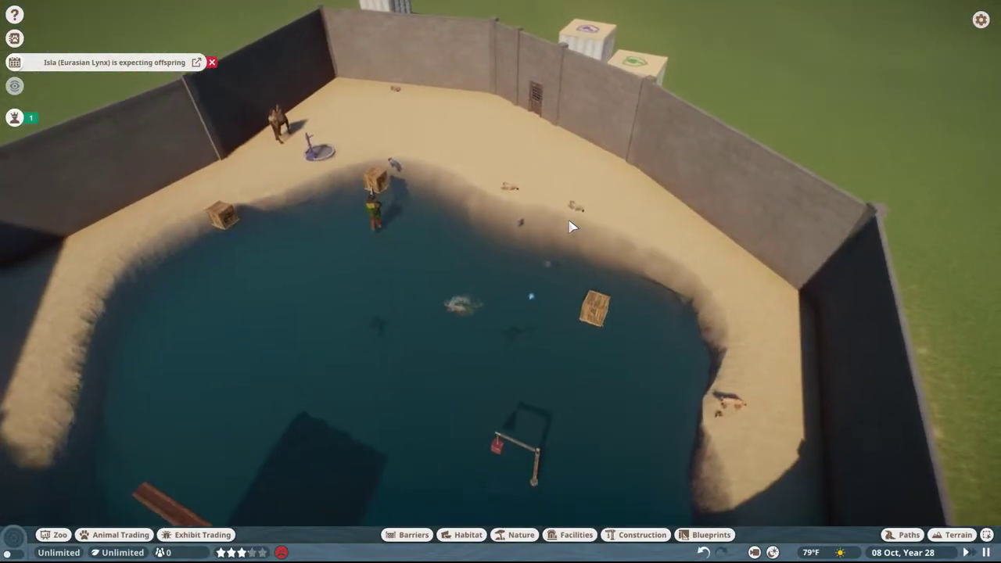
pyautogui.scroll(8, 457, 272)
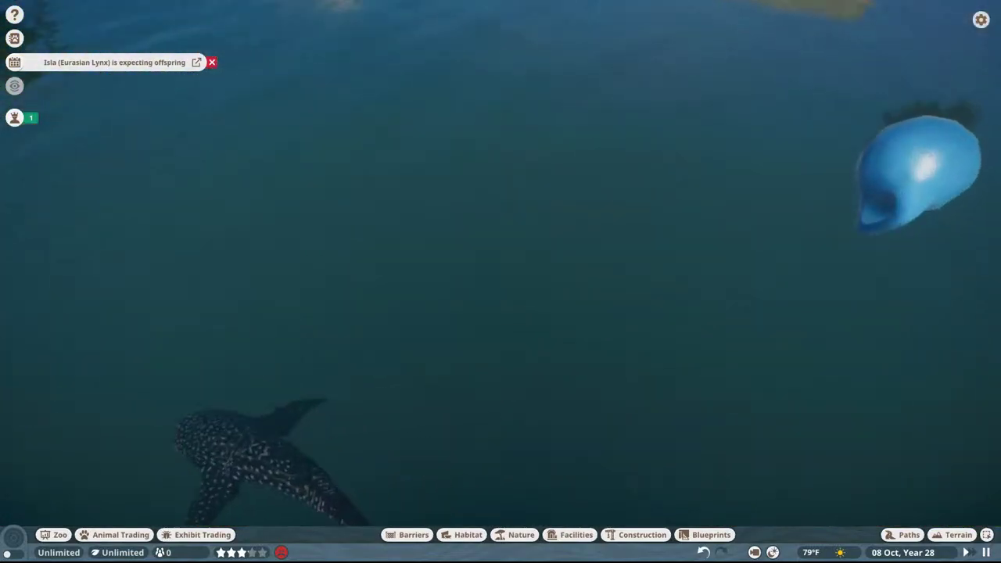
# Quit Planet Zoo without saving the zoo.
pyautogui.press('Escape')
pyautogui.click(445, 348)
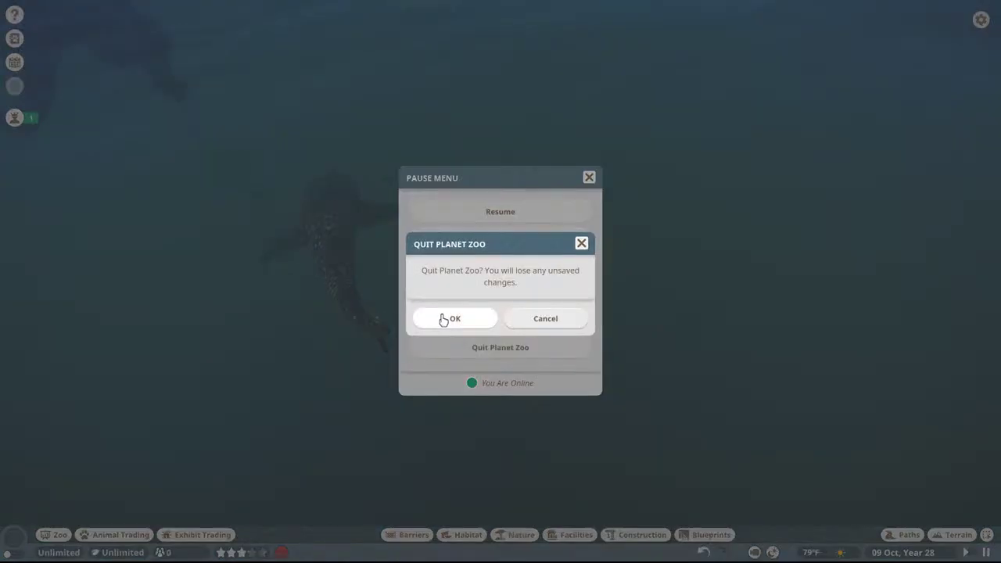
pyautogui.click(450, 318)
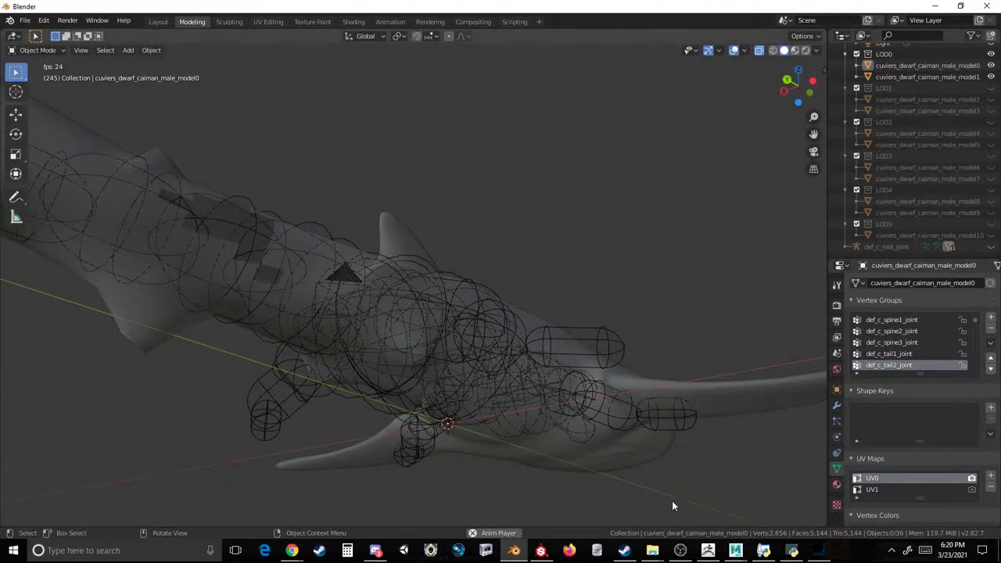
# Switch to File Explorer's Whale Shark Mod folder and go up to the parent Shark mod folder.
pyautogui.moveTo(653, 555)
pyautogui.click(763, 497)
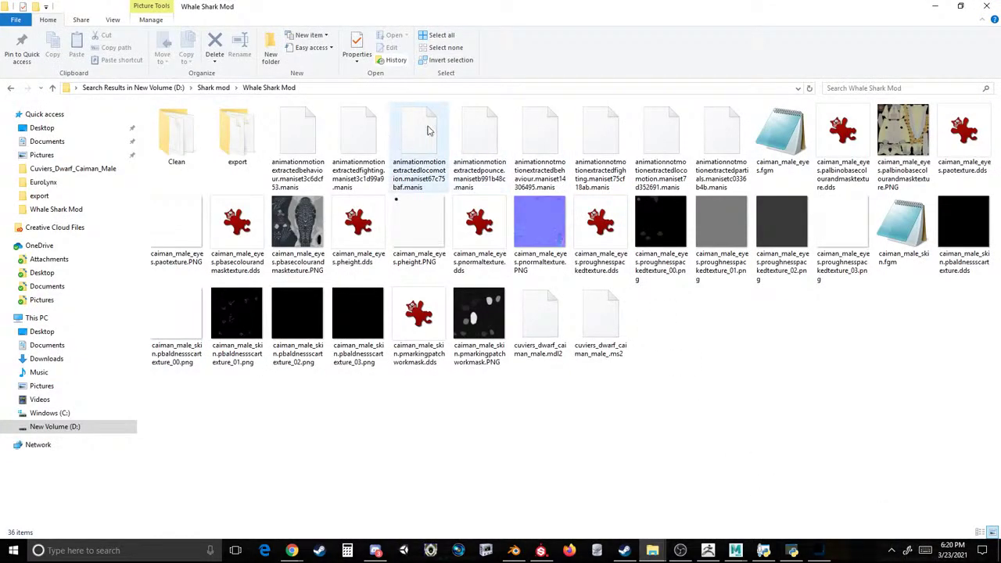
pyautogui.click(211, 88)
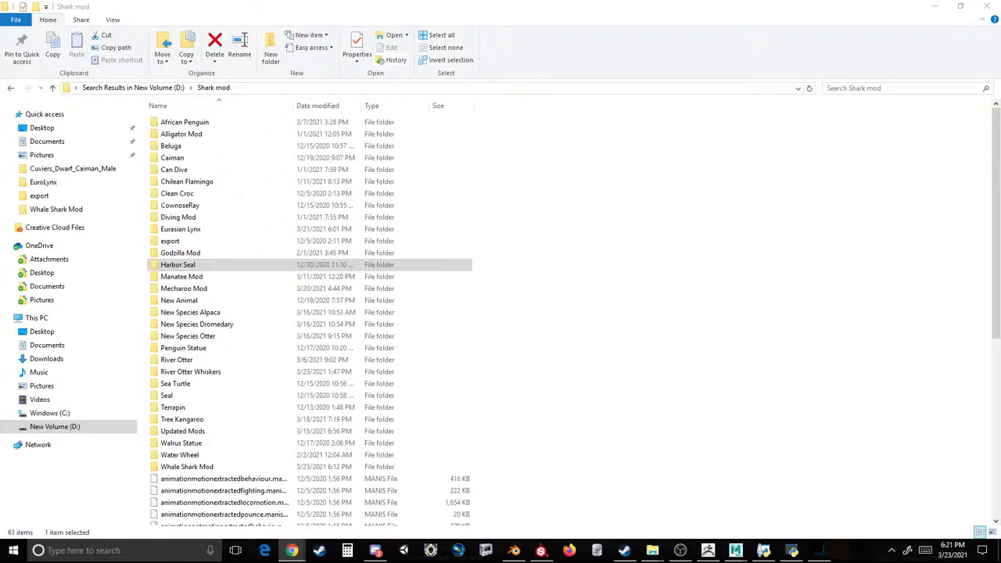
# Switch to Chrome, browse the Nexus Mods Planet Zoo animals, and view both images of the Harbor Seal - New Species mod.
pyautogui.moveTo(0, 47); pyautogui.dragTo(395, 15)
pyautogui.scroll(-4, 397, 218)
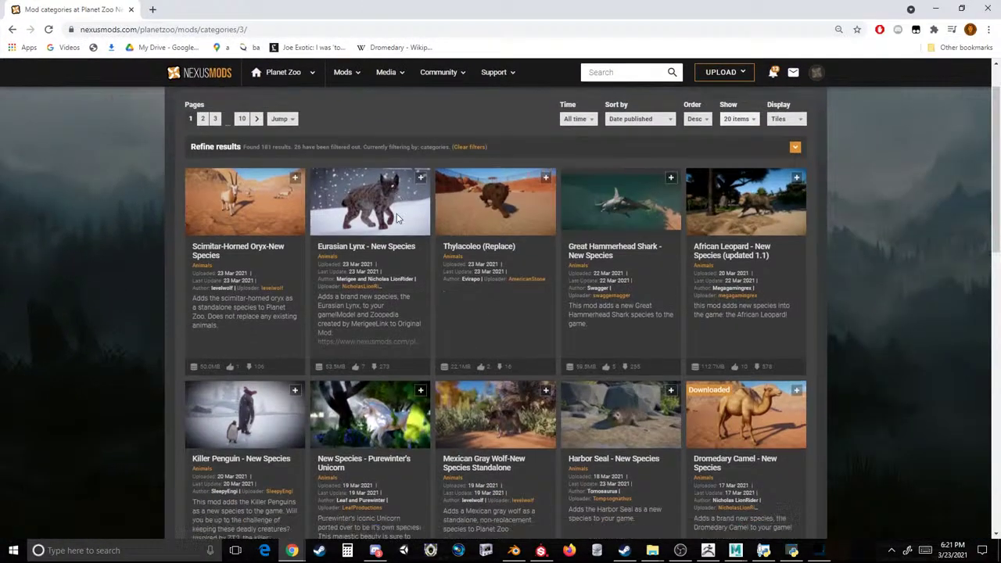
pyautogui.scroll(-2, 396, 218)
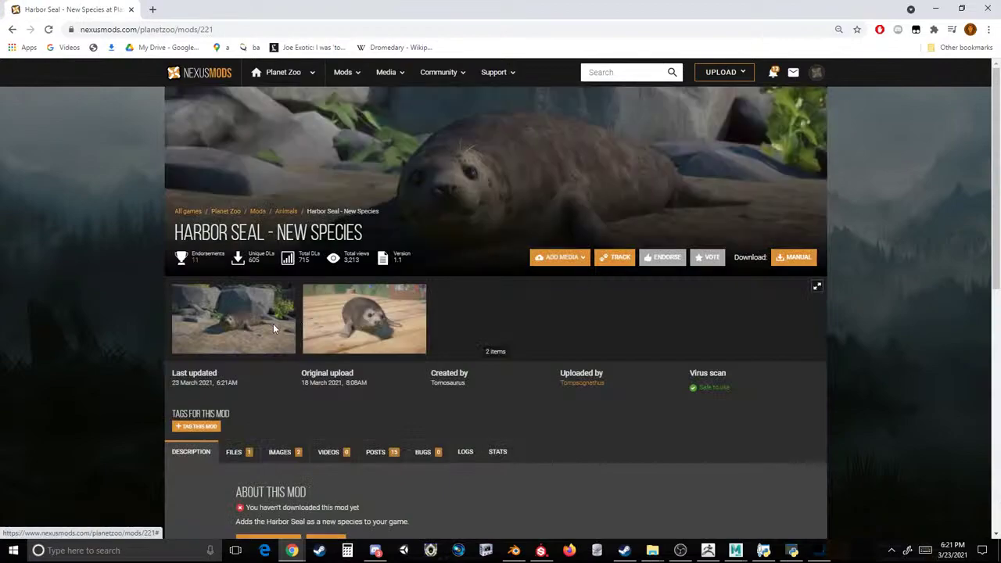
pyautogui.click(273, 324)
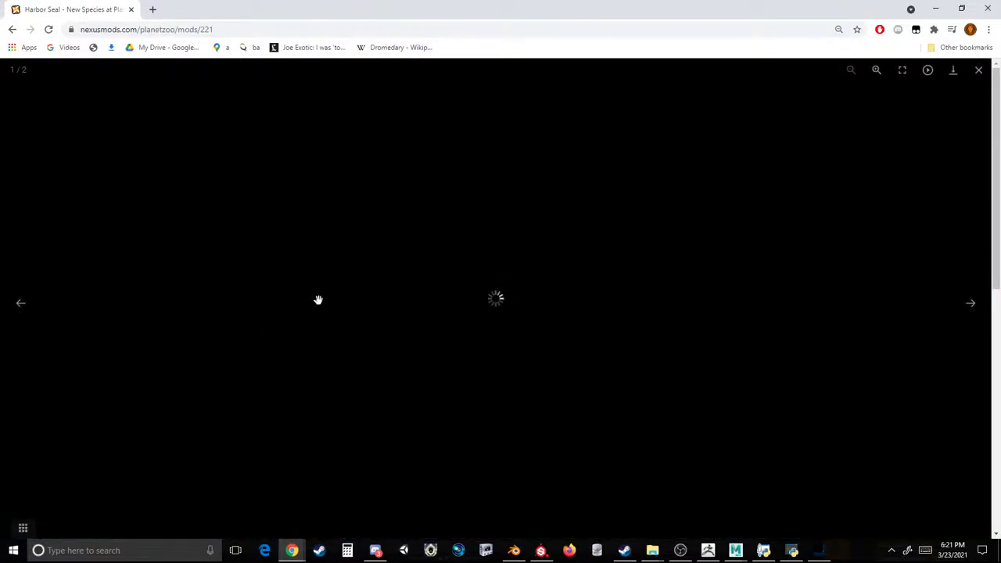
pyautogui.press('Right')
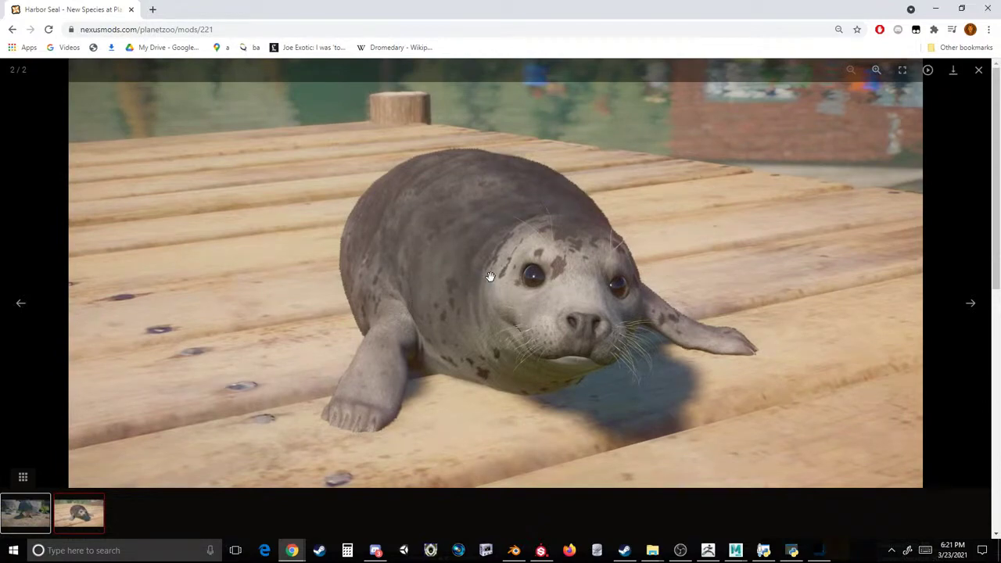
pyautogui.press('Left')
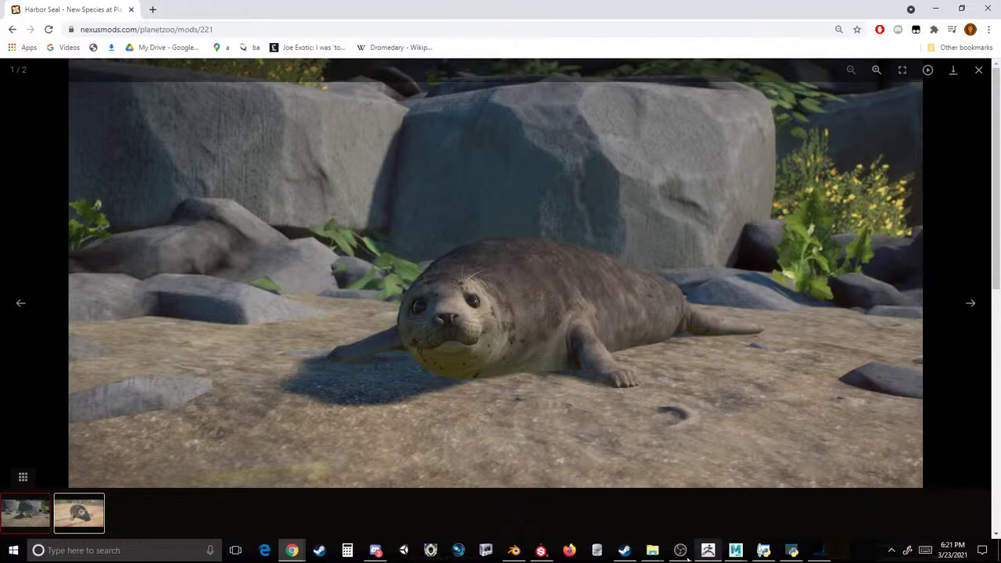
# Switch to File Explorer's Shark mod folder, open the Manatee Mod folder, and look through its files.
pyautogui.moveTo(656, 550)
pyautogui.click(943, 461)
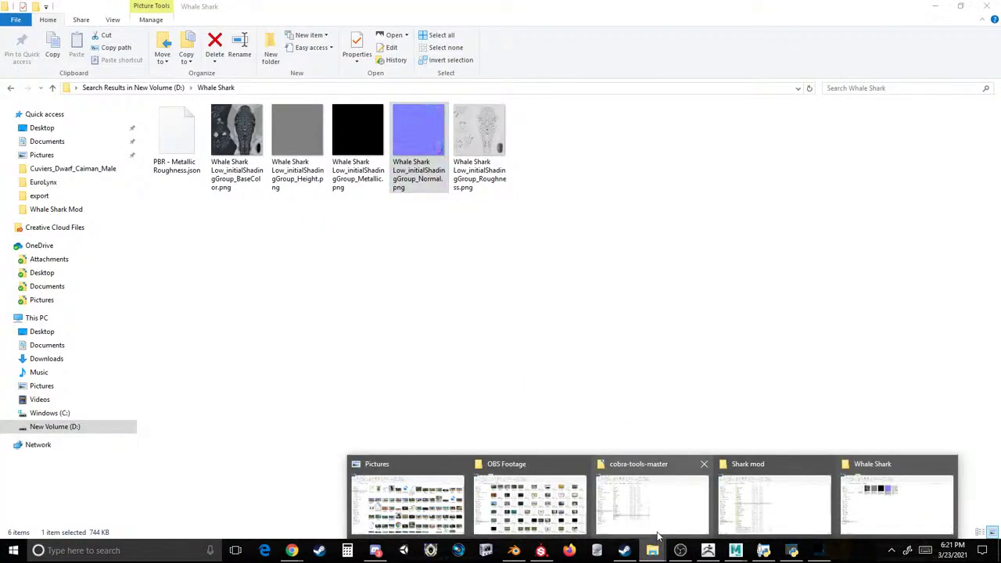
pyautogui.click(754, 489)
pyautogui.click(199, 276)
pyautogui.doubleClick(200, 277)
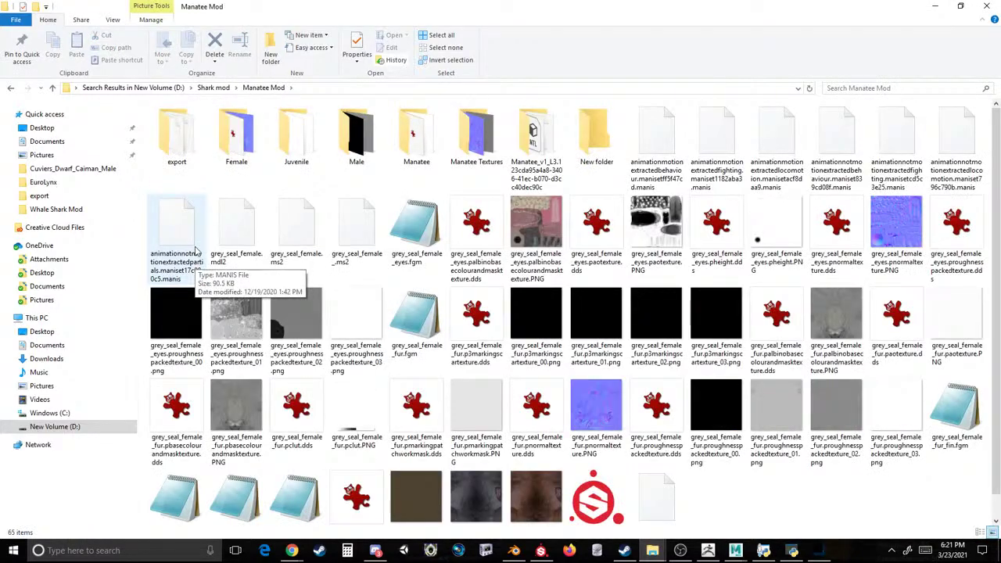
pyautogui.scroll(-1, 197, 268)
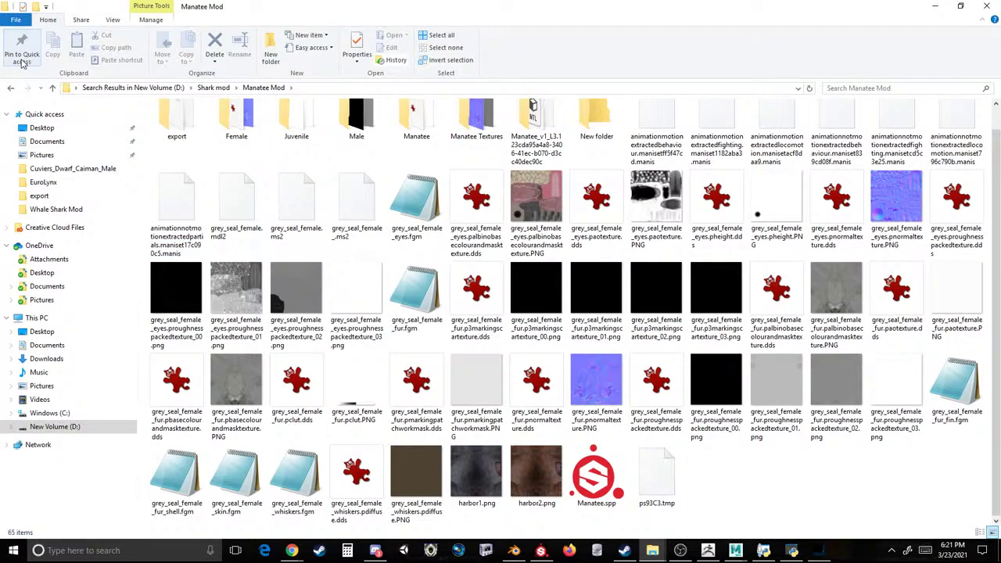
# Go back to the Shark mod folder and open the Mecharoo folder inside Mecharoo Mod.
pyautogui.click(291, 550)
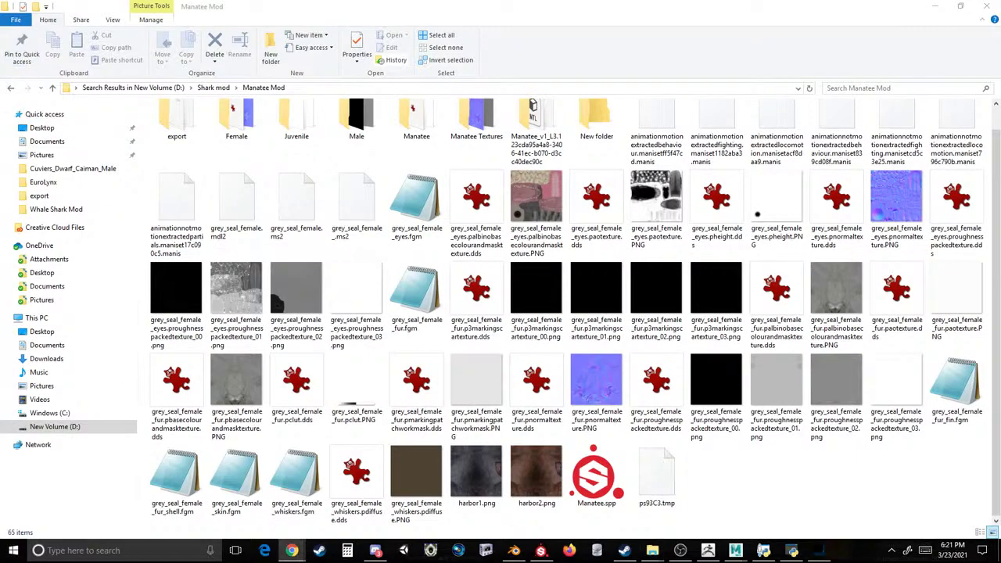
pyautogui.click(5, 93)
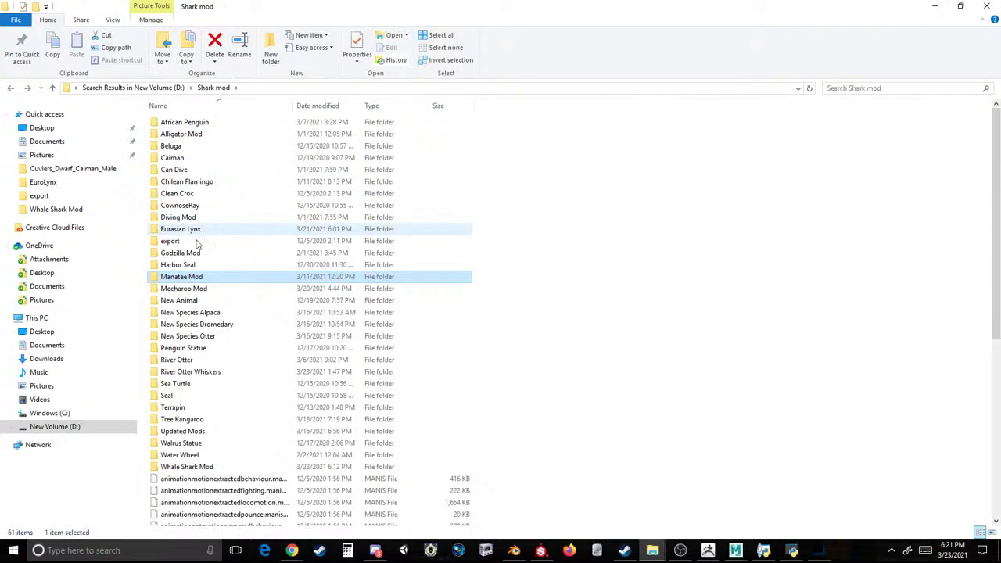
pyautogui.doubleClick(185, 289)
pyautogui.doubleClick(186, 124)
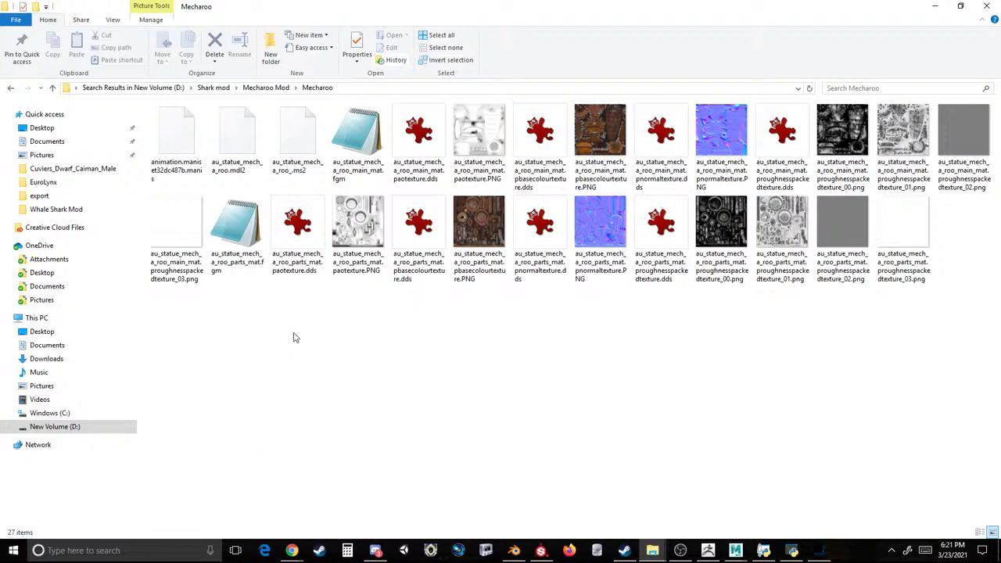
# Switch to Chrome, leave the Harbor Seal mod, and open the Killer Penguin - New Species mod page, dismissing the endorsement reminder.
pyautogui.moveTo(296, 551)
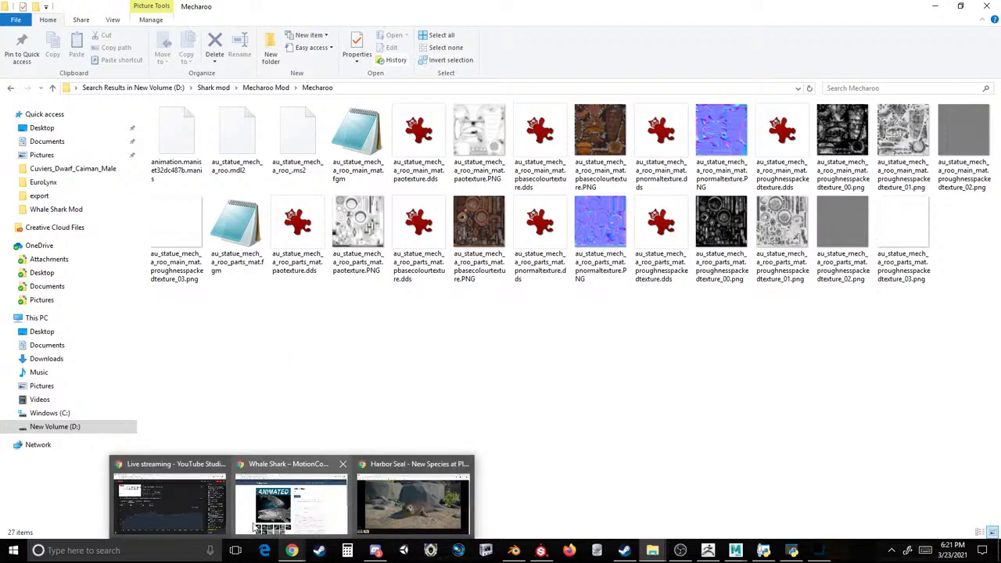
pyautogui.click(407, 500)
pyautogui.click(979, 71)
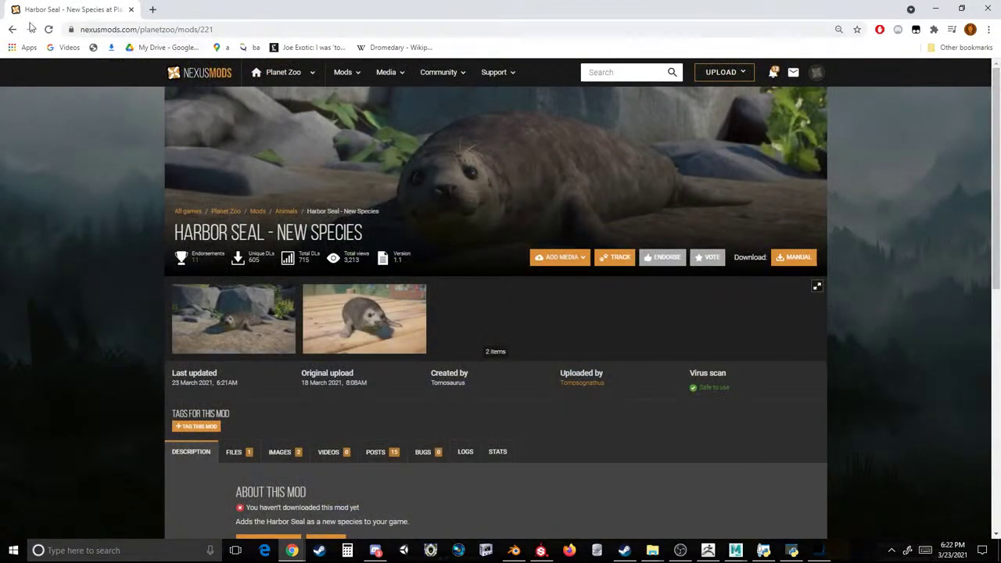
pyautogui.click(12, 29)
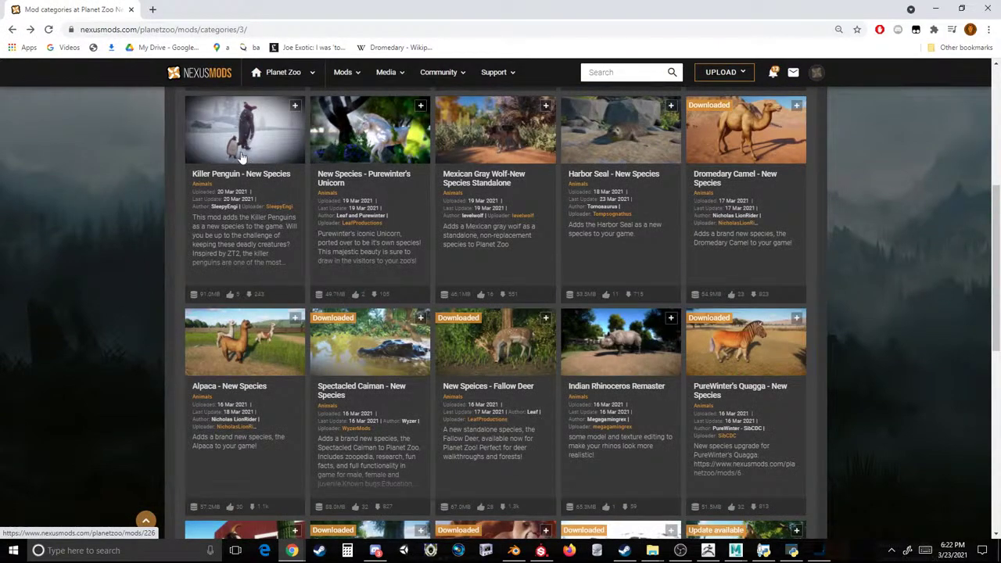
pyautogui.click(238, 149)
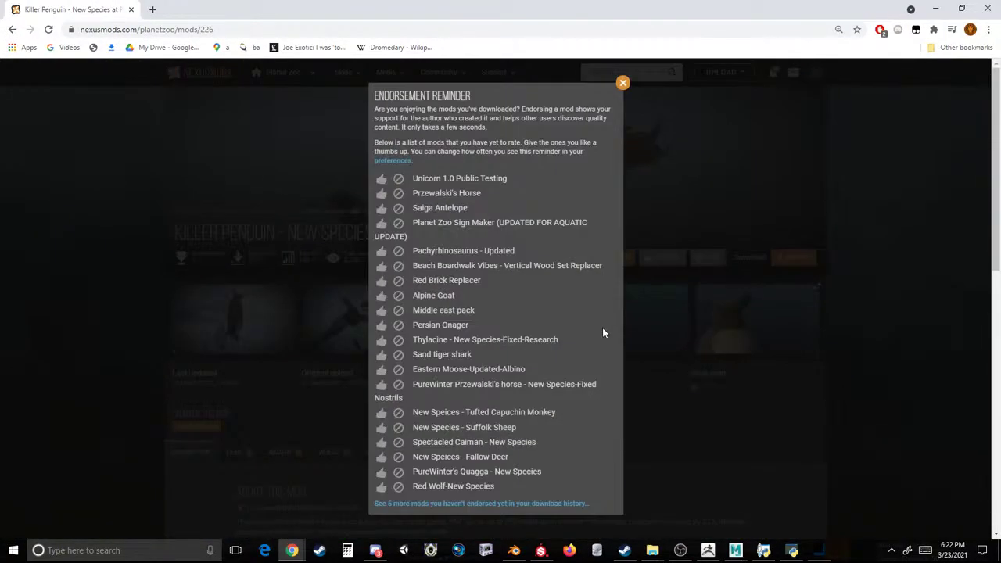
pyautogui.click(625, 84)
# View the Killer Penguin mod's gallery images through to the last one, and return to the Planet Zoo animal mods list.
pyautogui.click(465, 329)
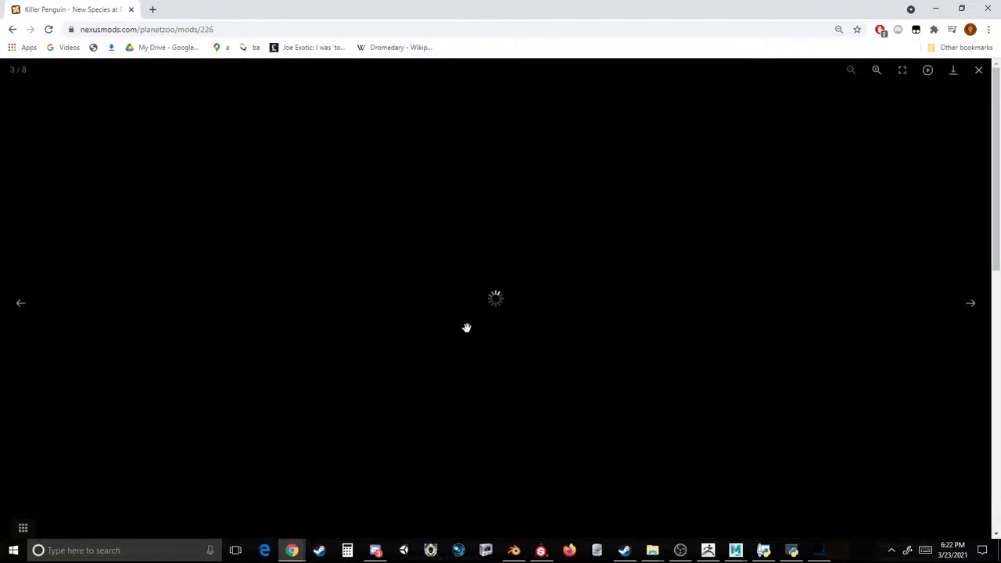
pyautogui.press('Left')
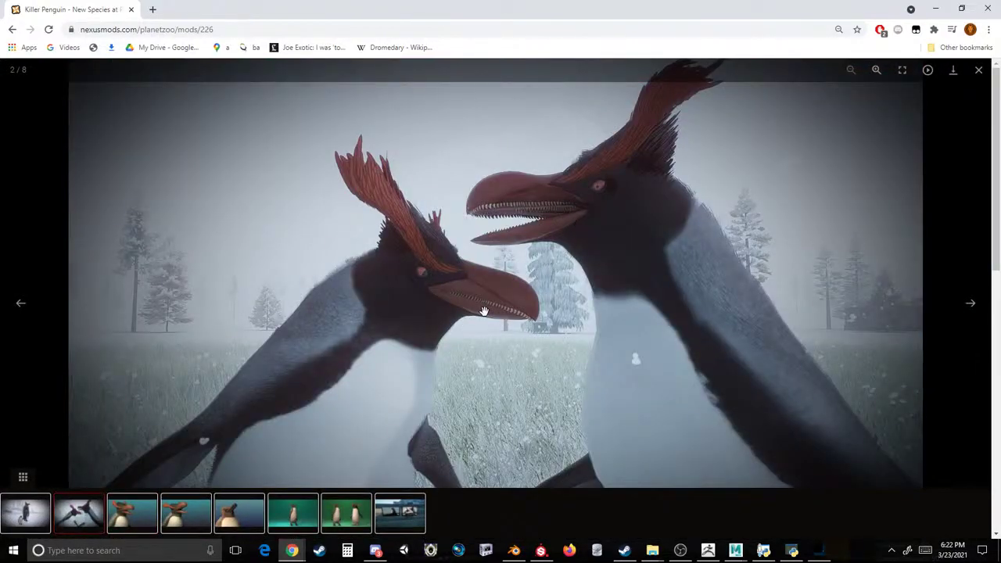
pyautogui.press('Left')
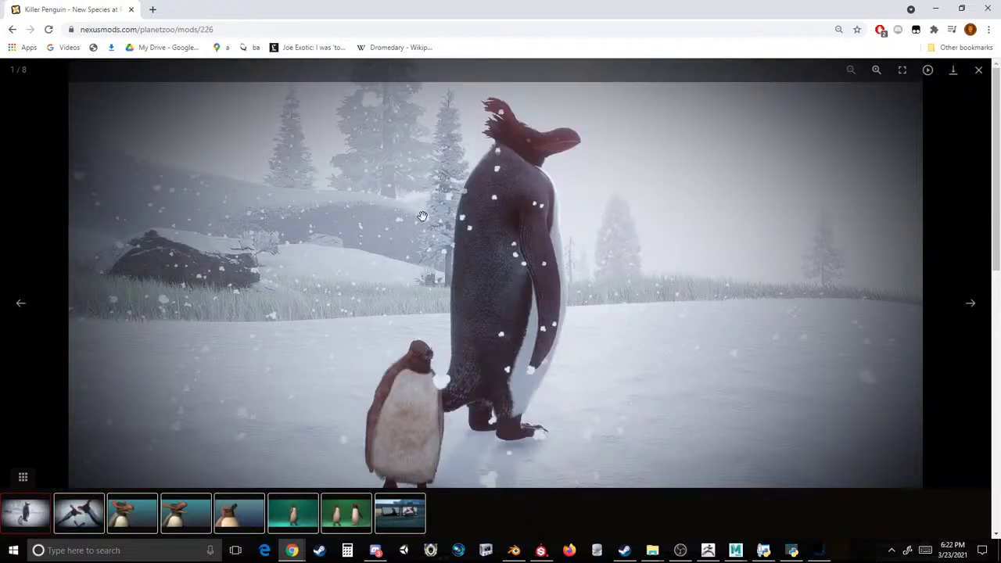
pyautogui.press('Right')
pyautogui.press('Right')
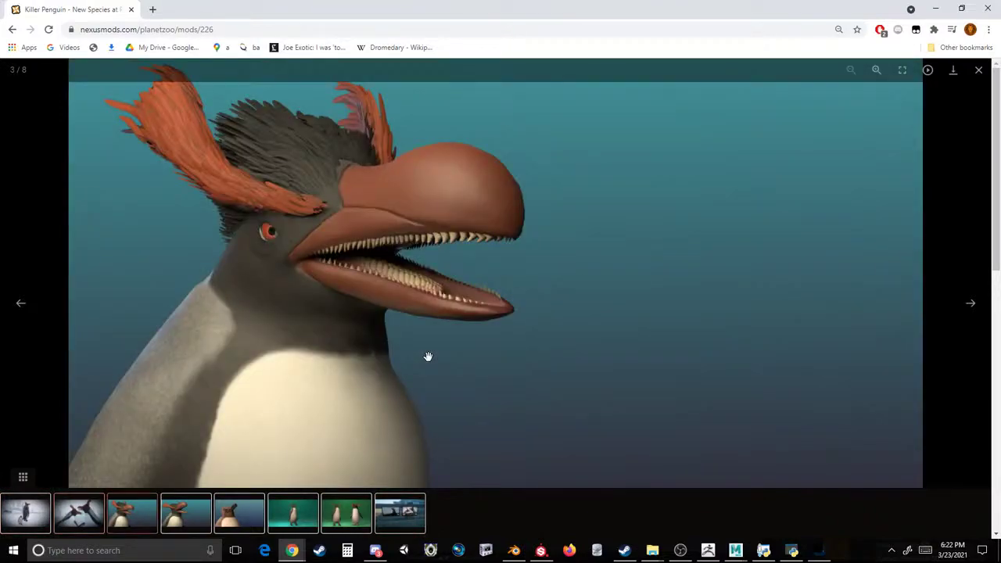
pyautogui.press('Right')
pyautogui.press('Right')
pyautogui.press('Right')
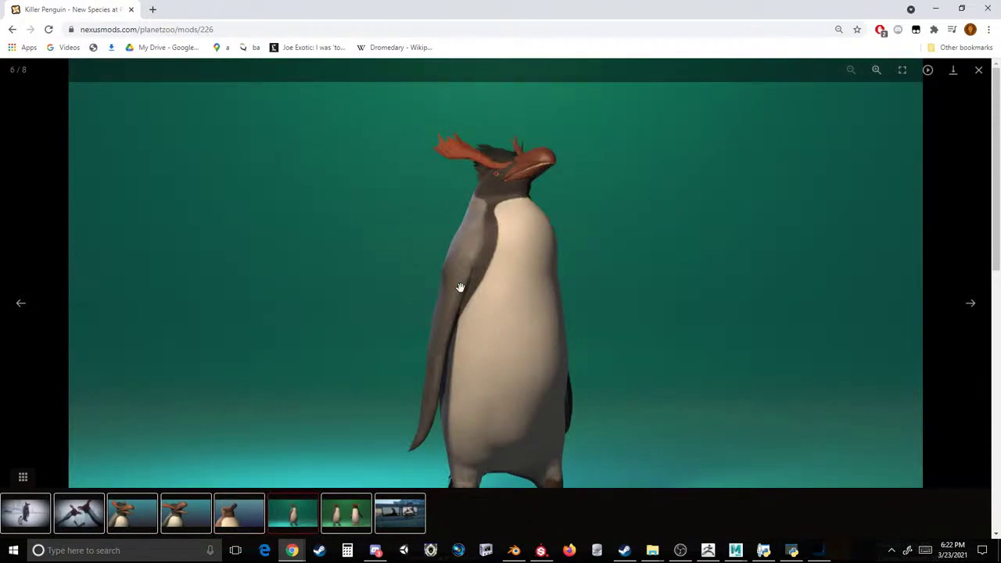
pyautogui.press('Right')
pyautogui.press('Right')
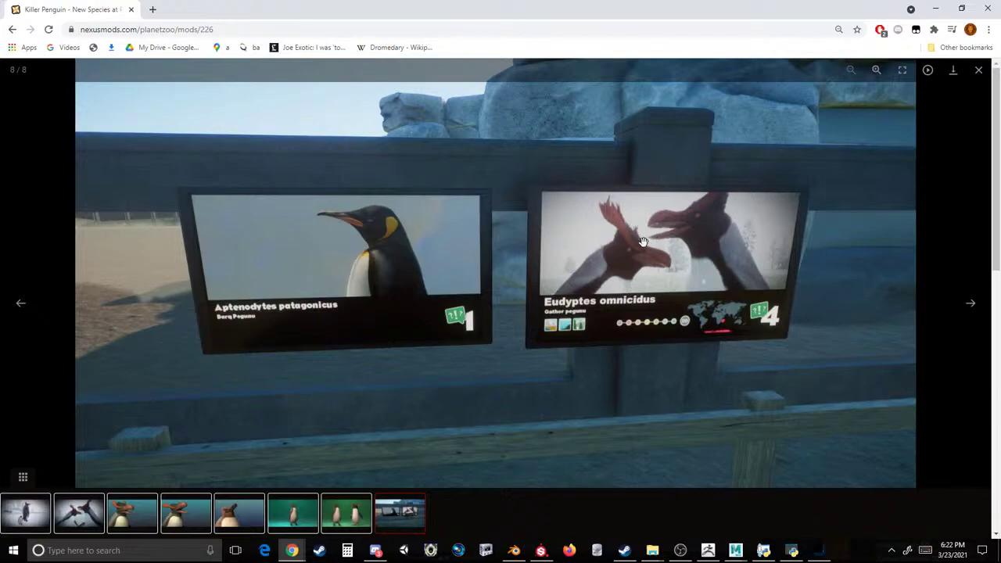
pyautogui.click(979, 70)
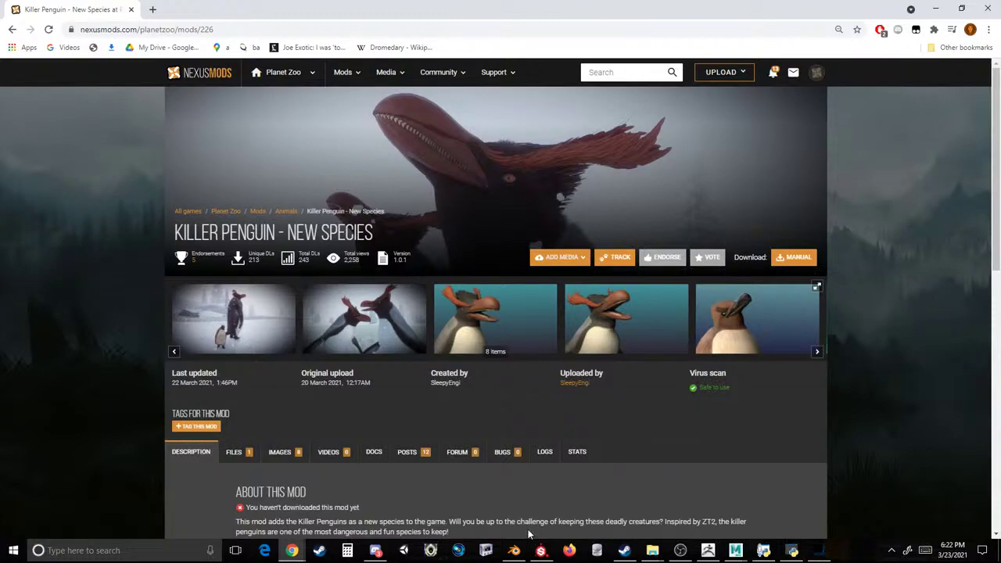
pyautogui.click(11, 29)
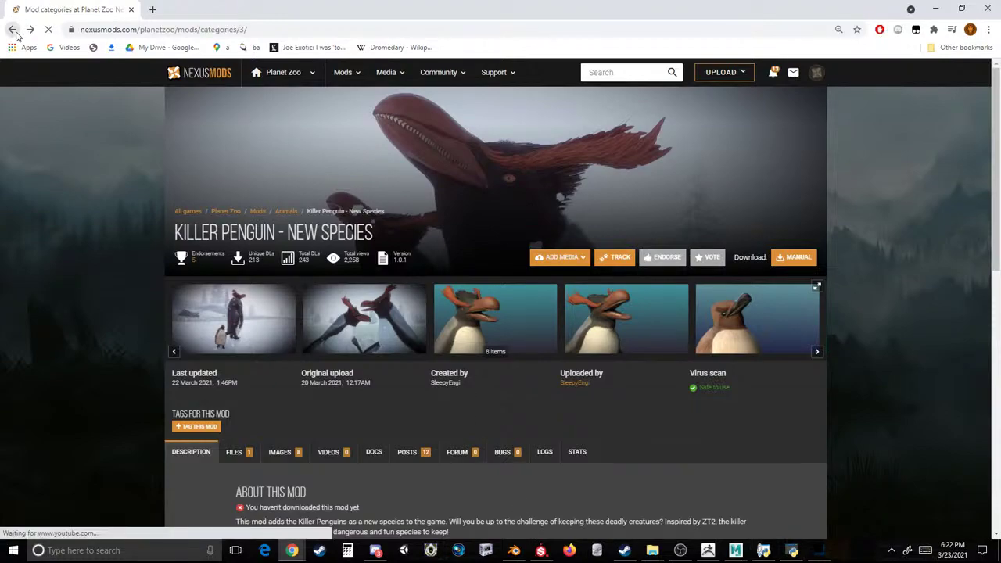
pyautogui.scroll(4, 423, 169)
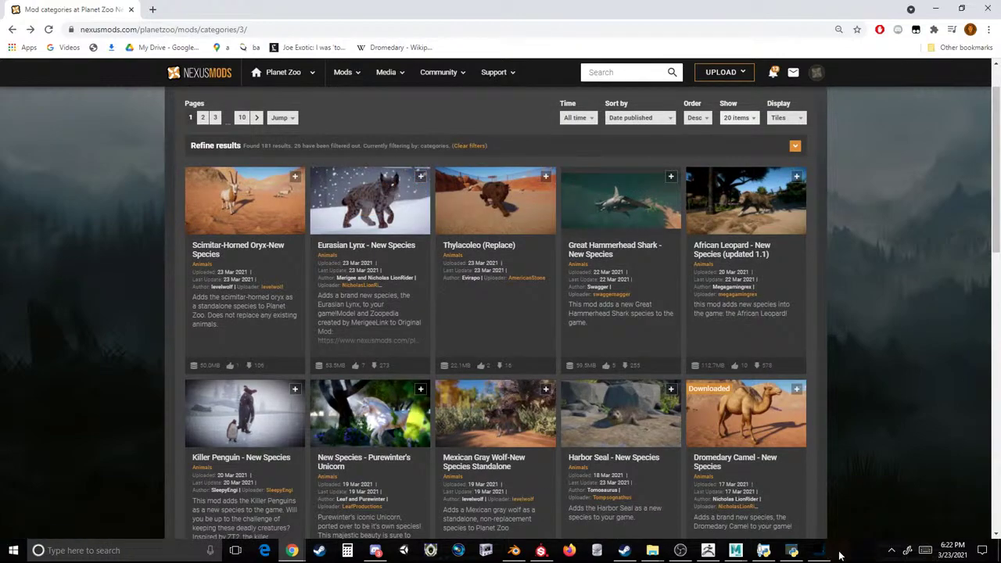
# Switch to File Explorer's Mecharoo folder and go up to the parent Shark mod folder.
pyautogui.moveTo(653, 550)
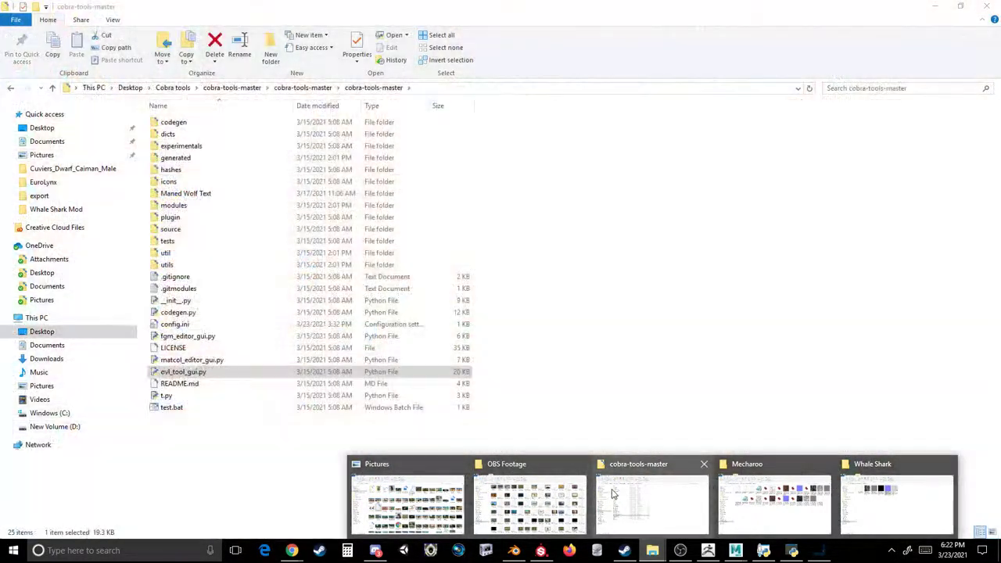
pyautogui.click(614, 493)
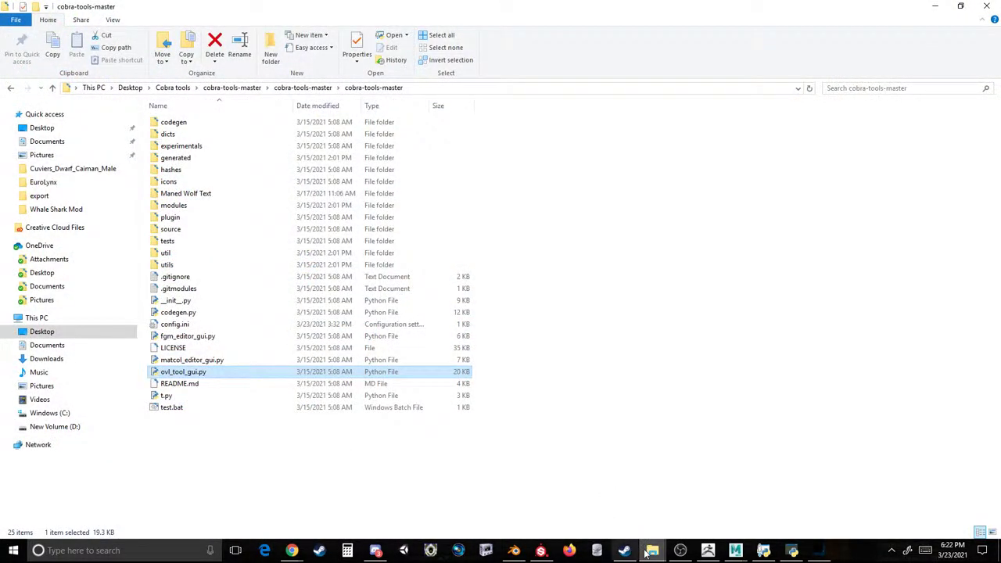
pyautogui.moveTo(653, 550)
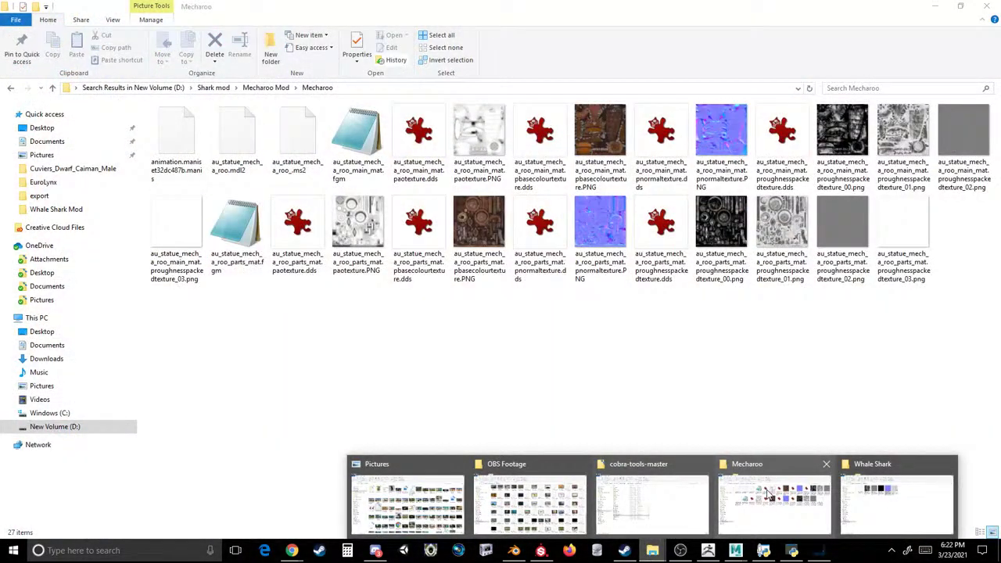
pyautogui.click(806, 505)
pyautogui.click(266, 87)
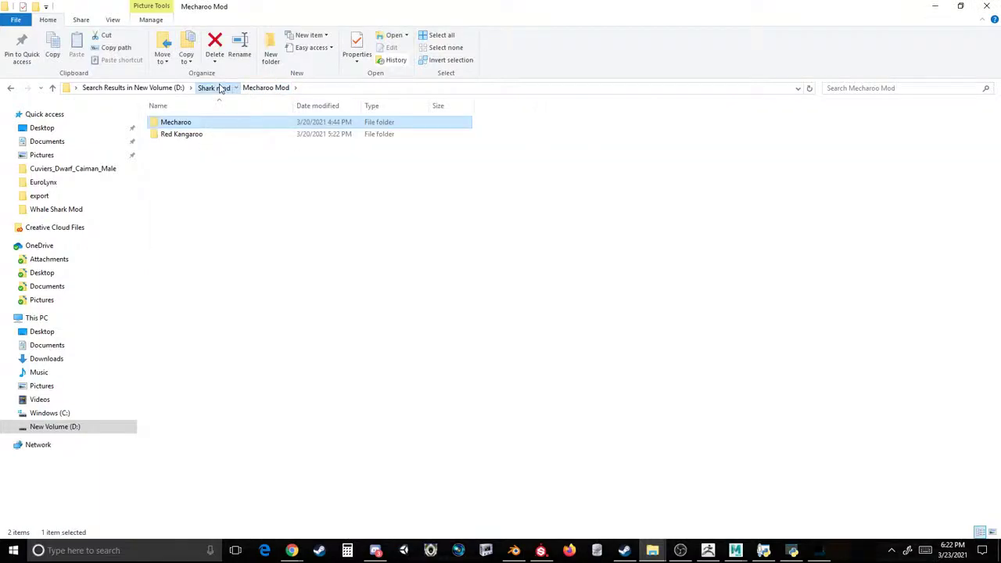
pyautogui.click(214, 87)
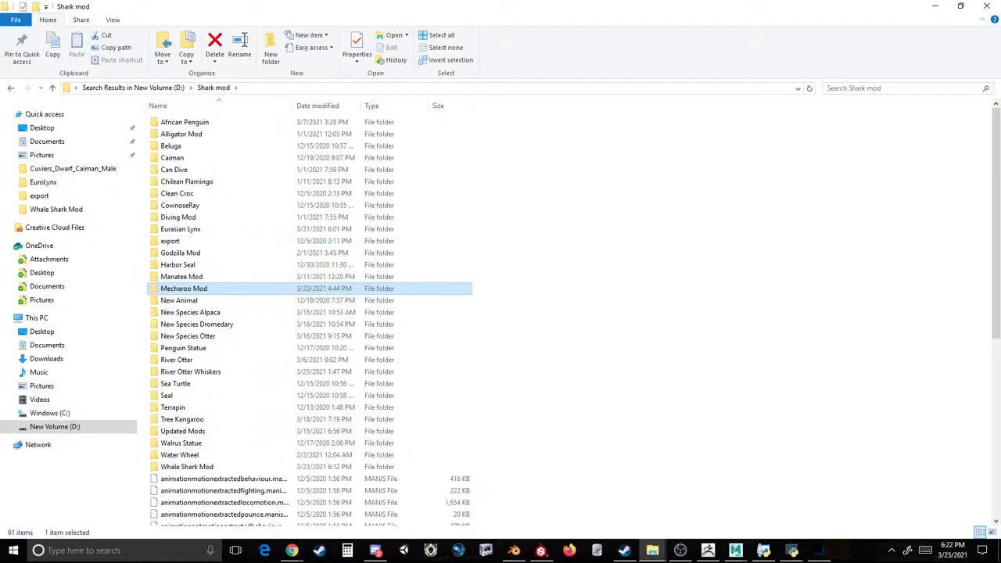
# Point out the New Species Alpaca and New Species Dromedary folders in the Shark mod folder.
pyautogui.hotkey('alt', 'Tab')
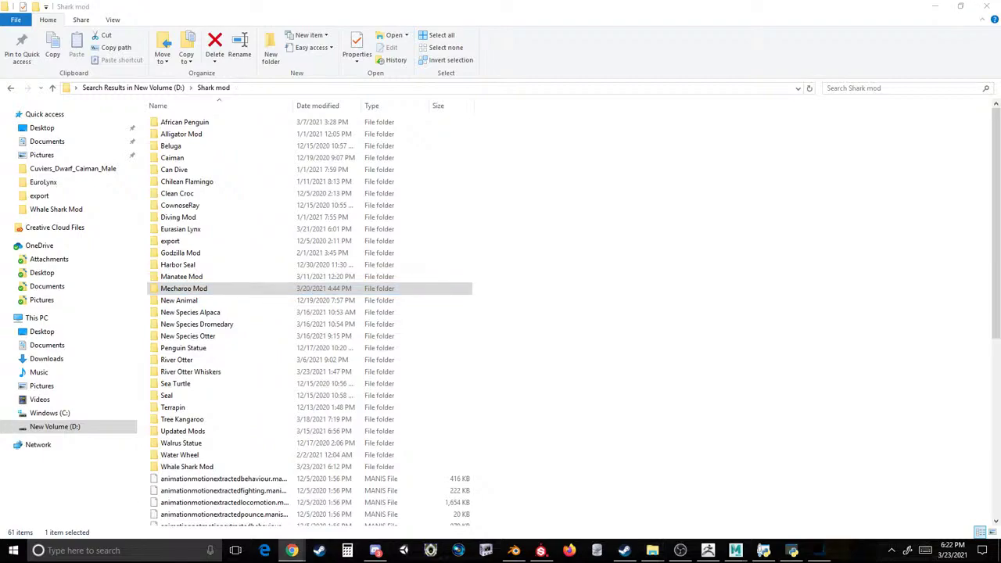
pyautogui.click(544, 324)
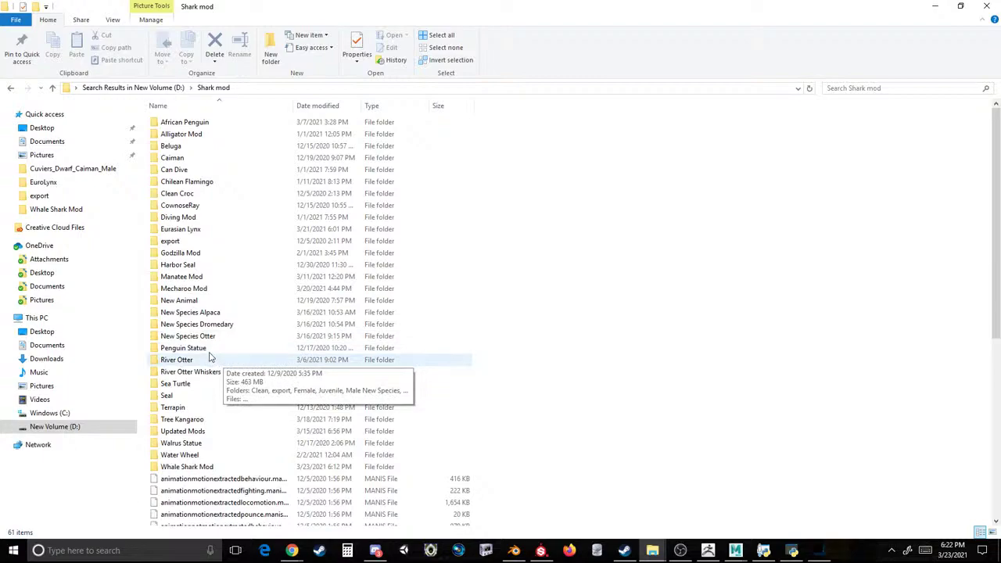
pyautogui.click(211, 312)
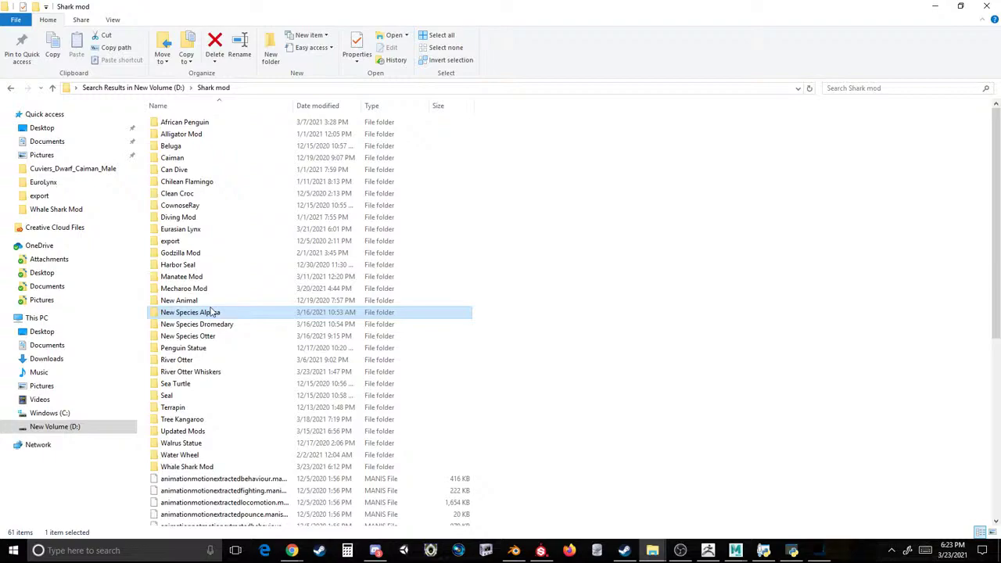
pyautogui.click(198, 325)
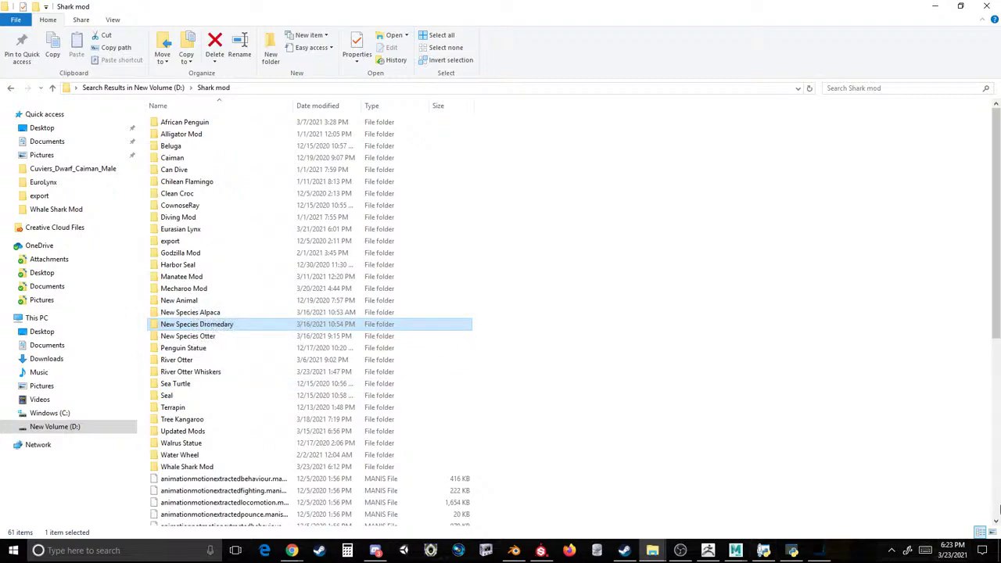
pyautogui.click(956, 552)
pyautogui.click(661, 345)
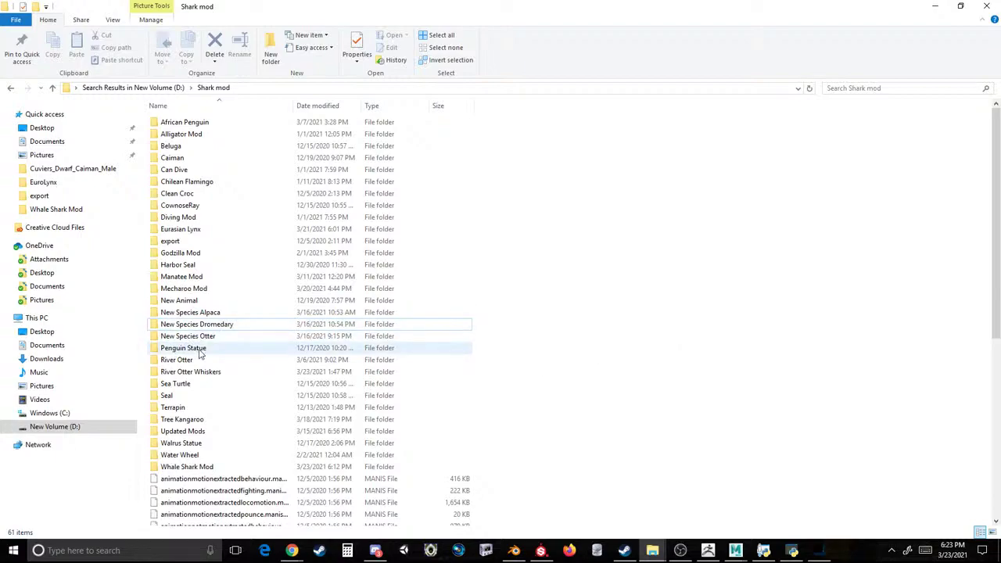
# Open the Seal folder to view its files, and return to the Shark mod folder.
pyautogui.click(182, 396)
pyautogui.click(179, 384)
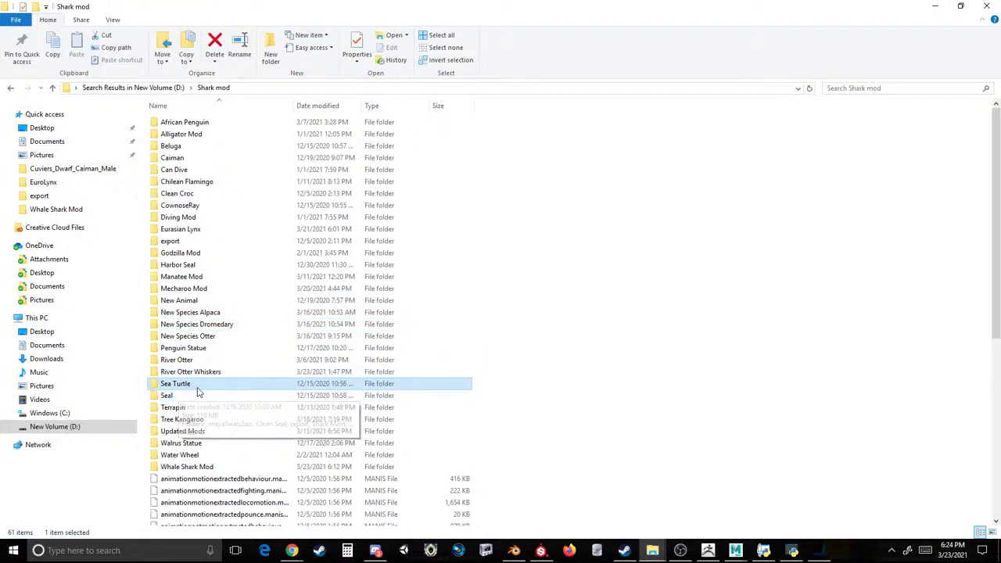
pyautogui.doubleClick(182, 396)
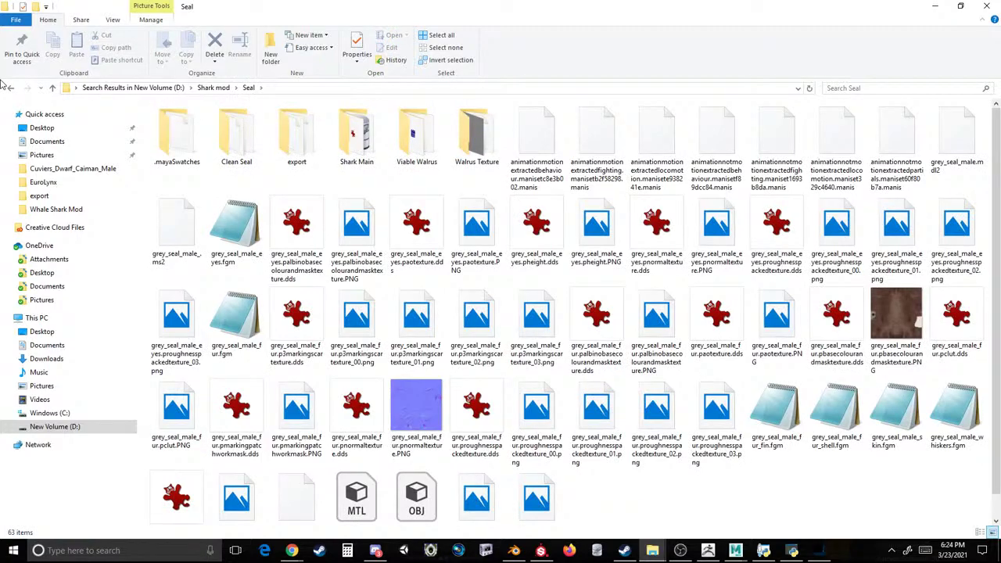
pyautogui.click(11, 88)
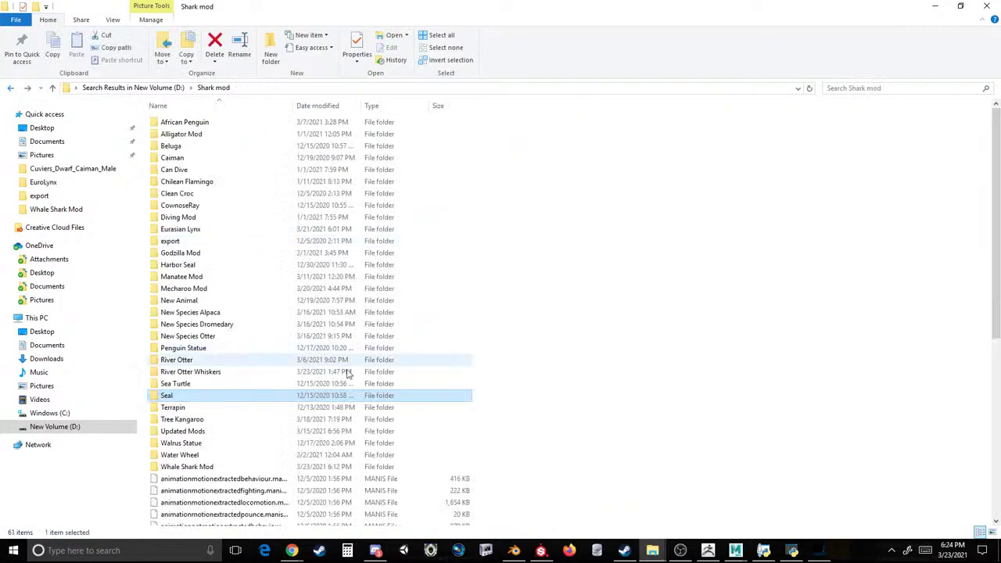
# Open the Updated Mods folder and look through its list of mod folders.
pyautogui.click(203, 444)
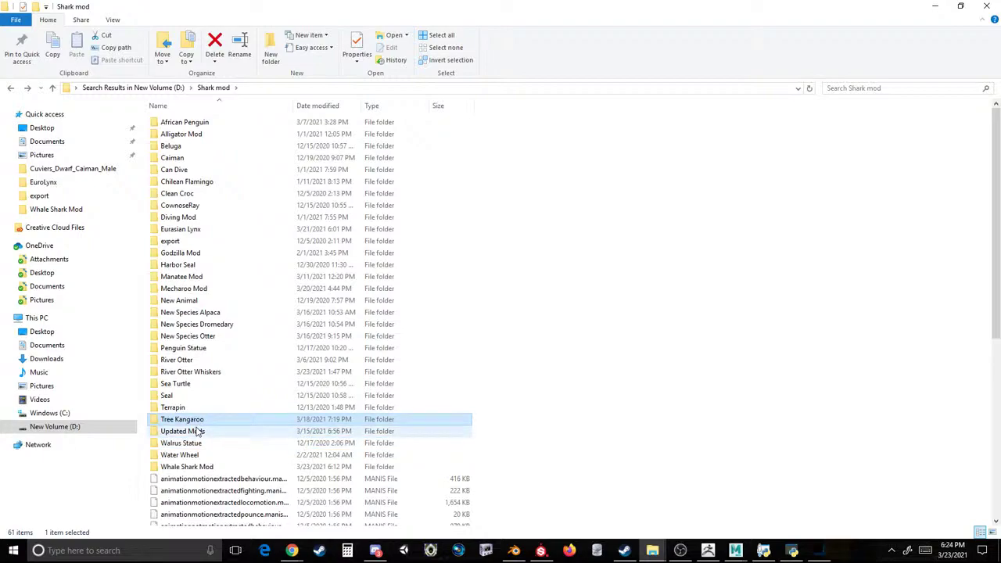
pyautogui.doubleClick(198, 432)
pyautogui.scroll(-12, 234, 182)
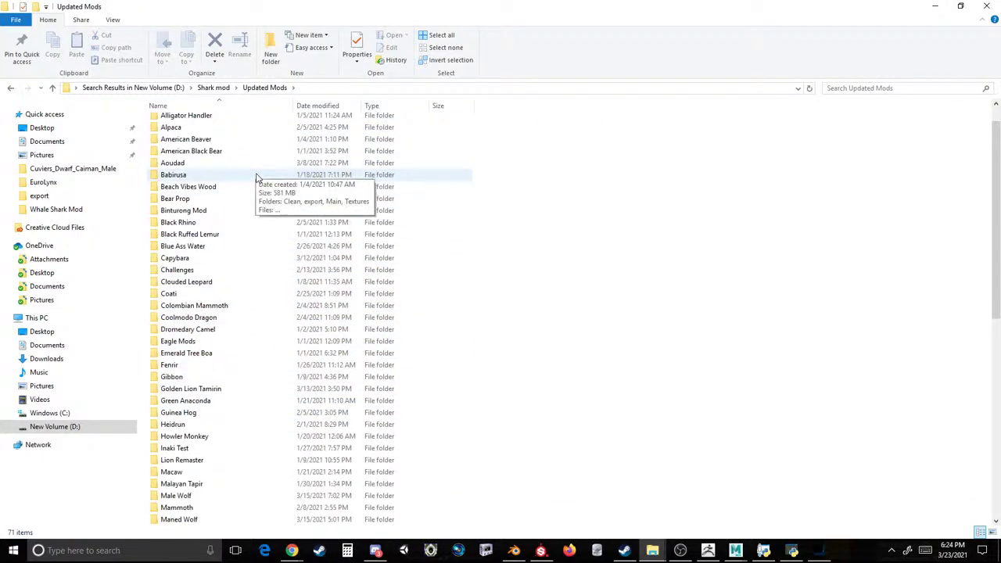
pyautogui.moveTo(513, 468); pyautogui.dragTo(615, 203)
pyautogui.click(615, 204)
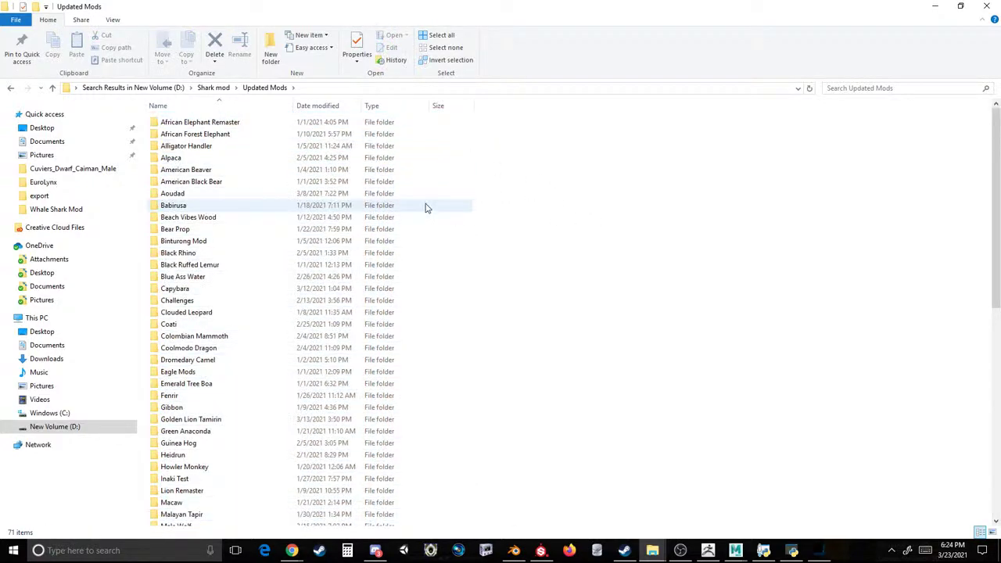
# Look through the Updated Mods folder list, pointing out the American Black Bear, Syrian Brown Bear and Raccoon folders.
pyautogui.click(219, 182)
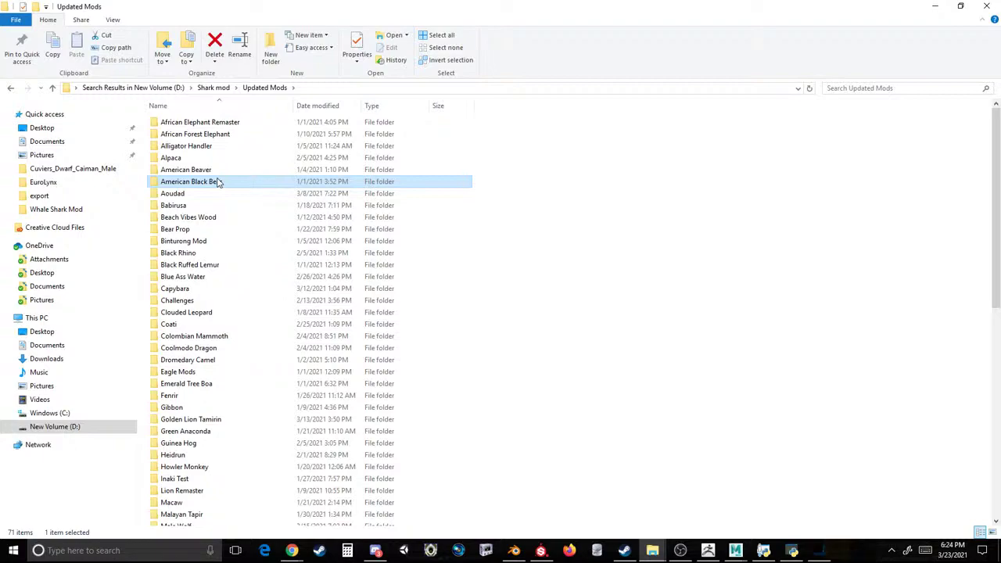
pyautogui.scroll(-10, 219, 181)
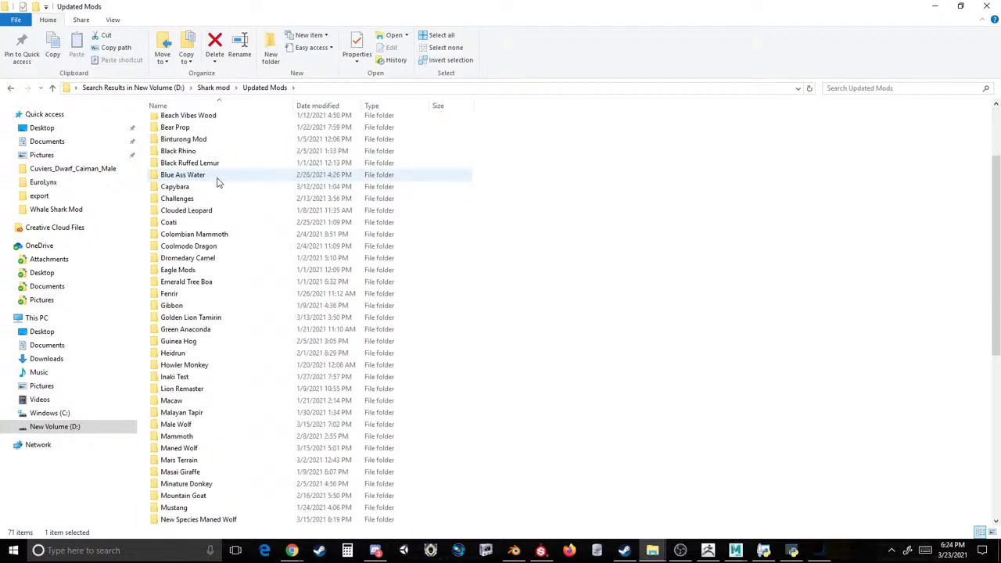
pyautogui.scroll(-3, 218, 181)
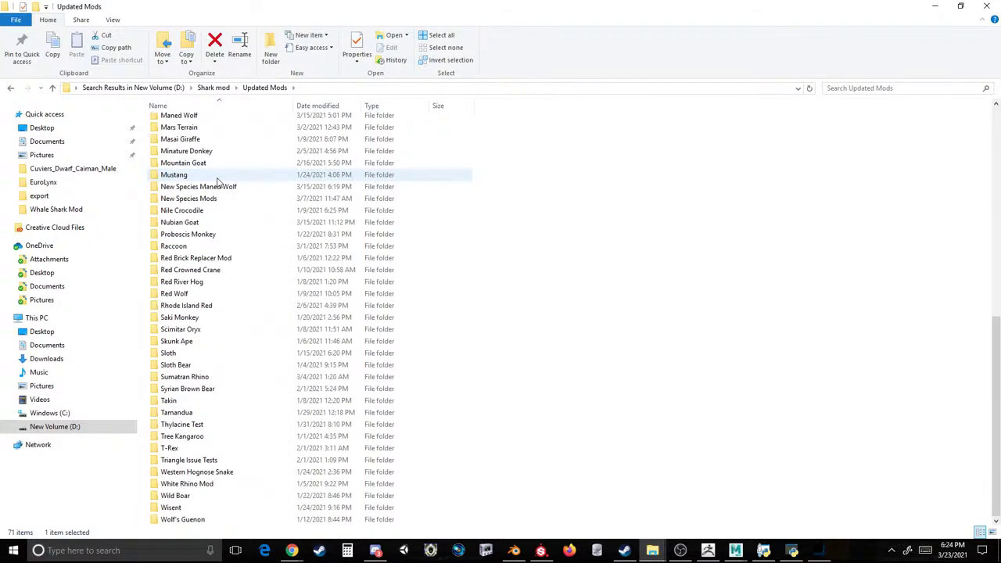
pyautogui.click(198, 389)
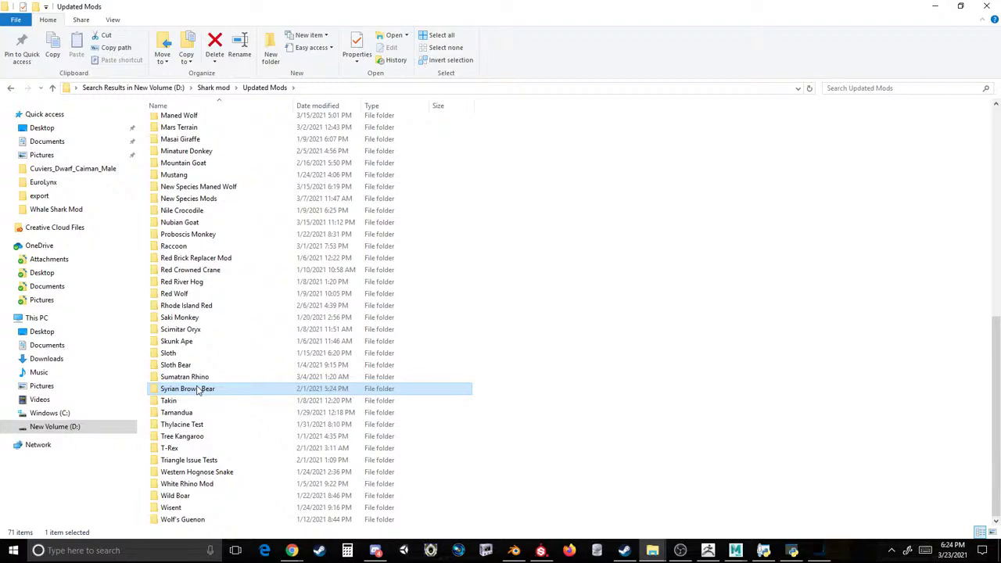
pyautogui.click(175, 249)
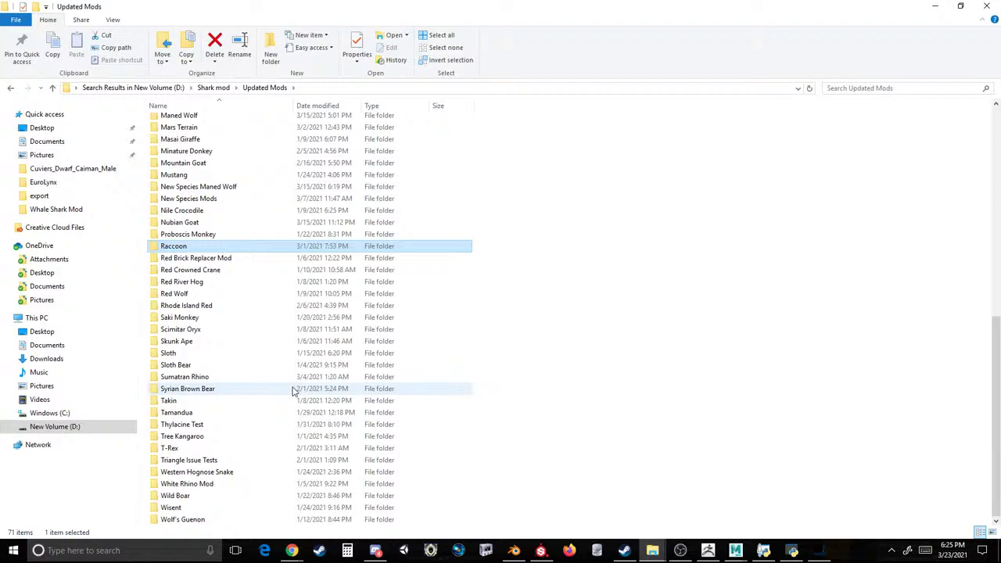
pyautogui.scroll(10, 293, 391)
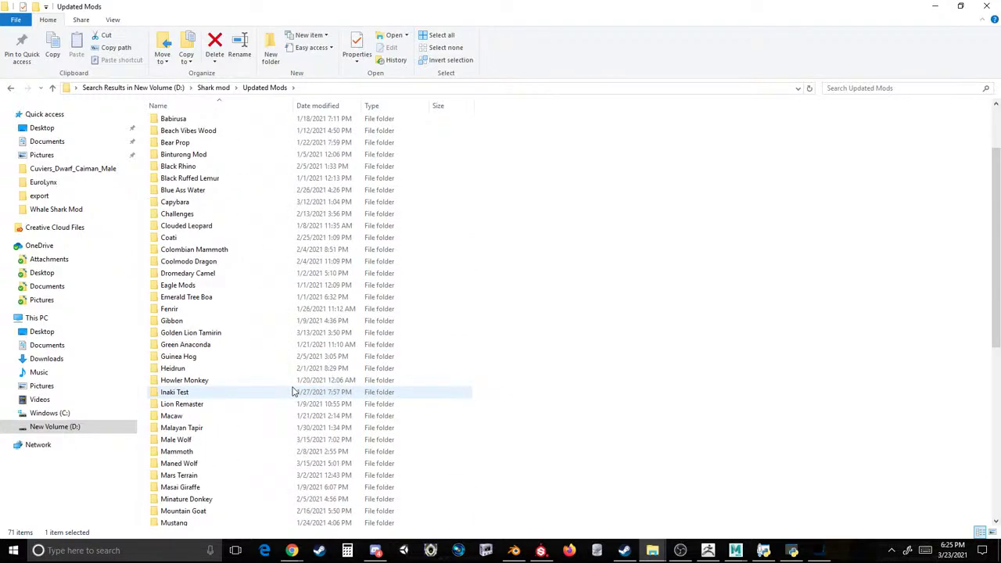
pyautogui.scroll(3, 294, 391)
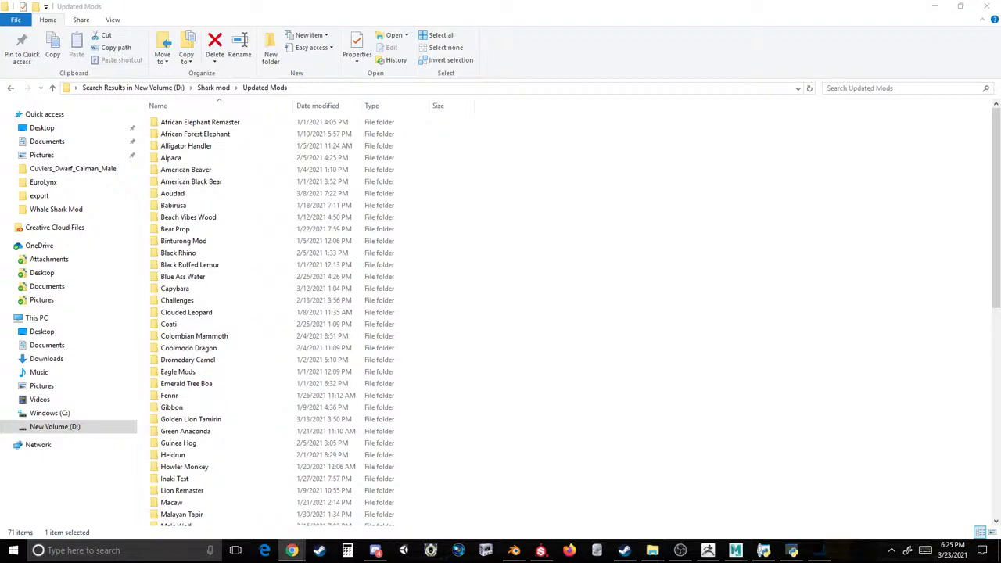
# Switch to Steam, launch Planet Zoo and resume the Black Bear Test zoo.
pyautogui.click(624, 550)
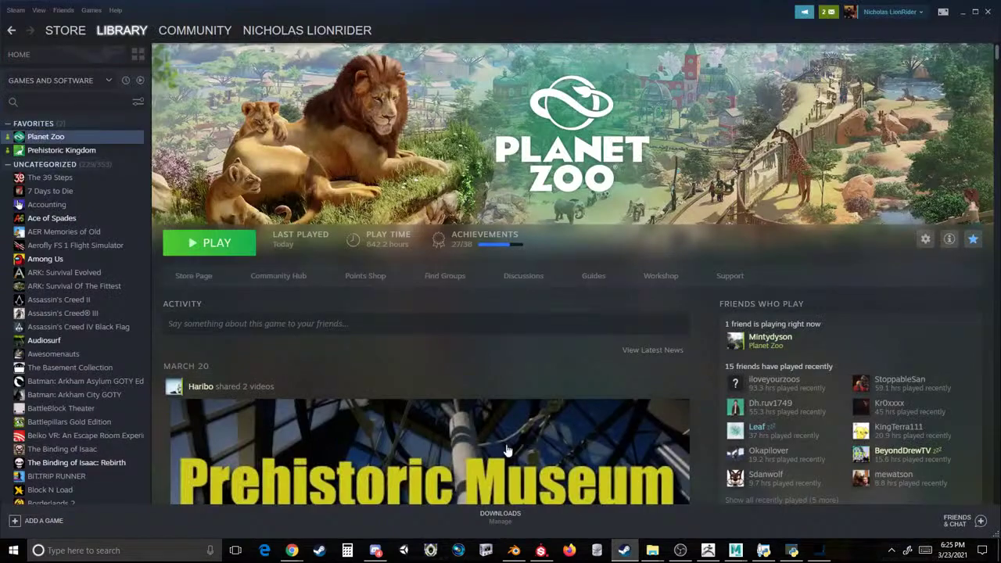
pyautogui.click(226, 244)
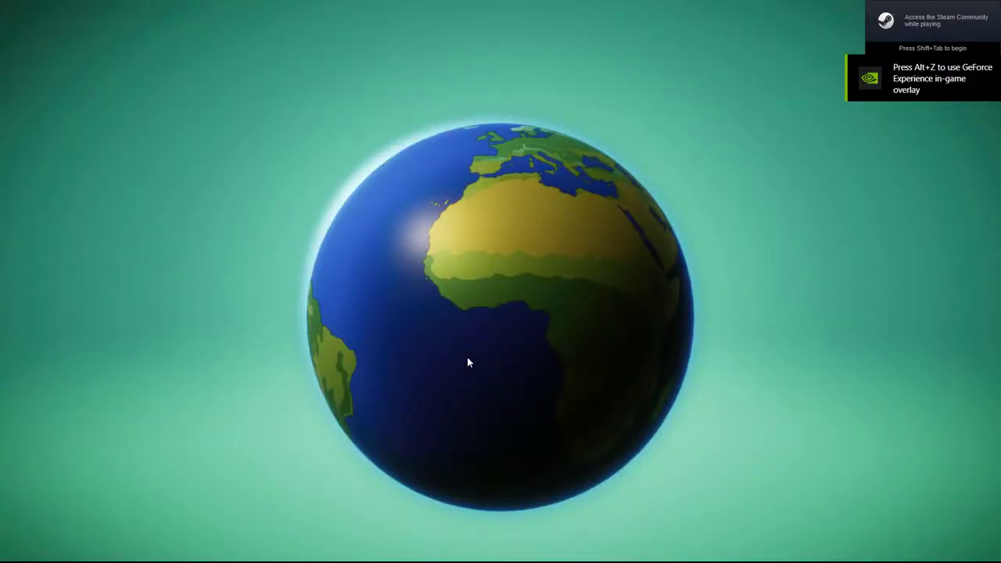
pyautogui.click(250, 501)
pyautogui.moveTo(347, 250)
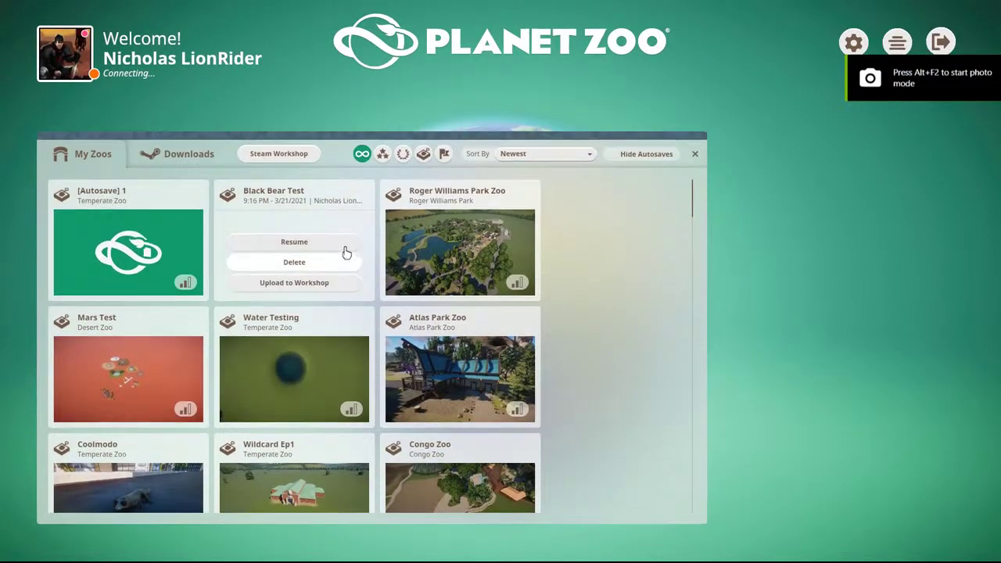
pyautogui.click(304, 238)
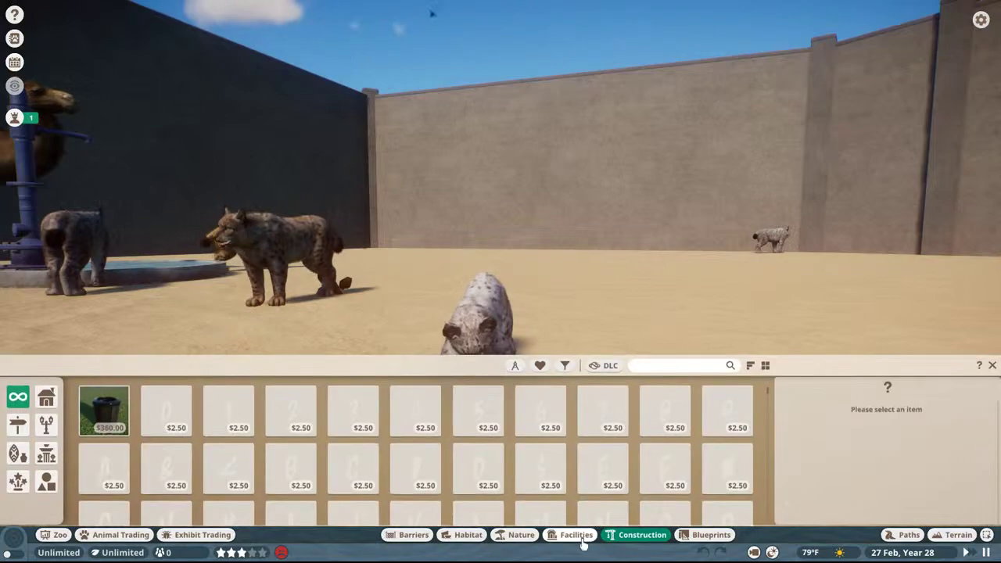
# Find the education facilities with the search term "educat" and place a $30 habitat education board flat on the habitat's sand.
pyautogui.click(579, 536)
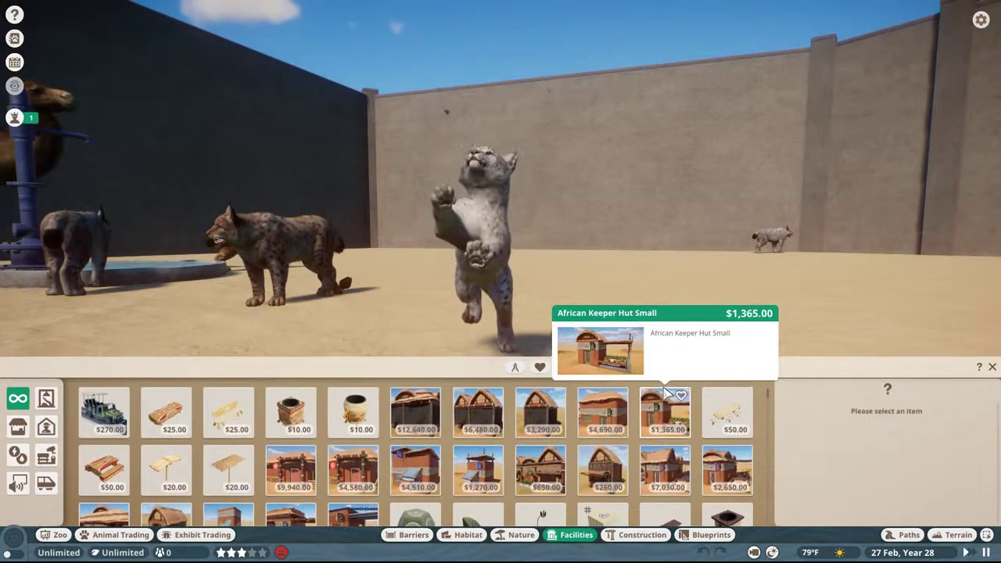
pyautogui.write('educat')
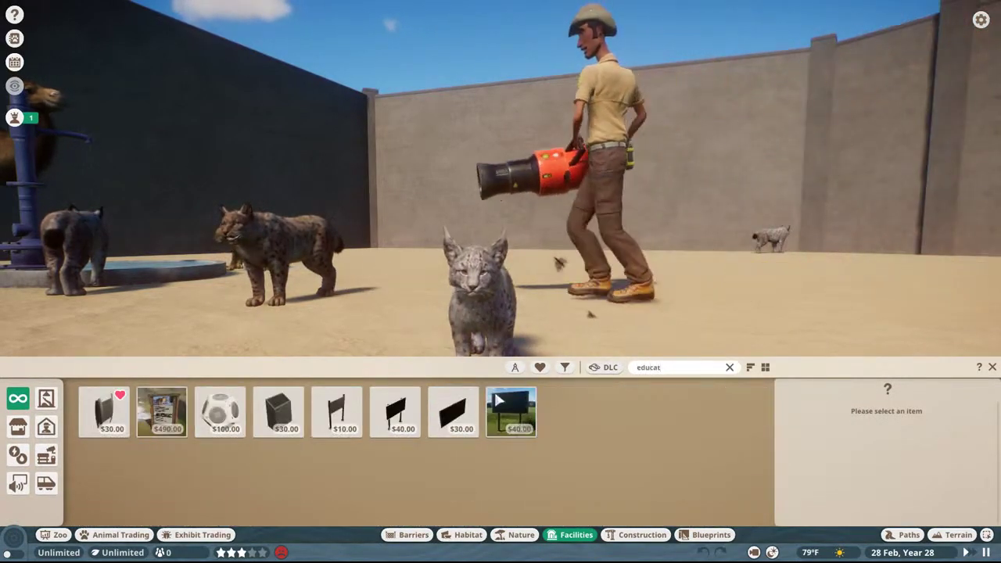
pyautogui.click(454, 427)
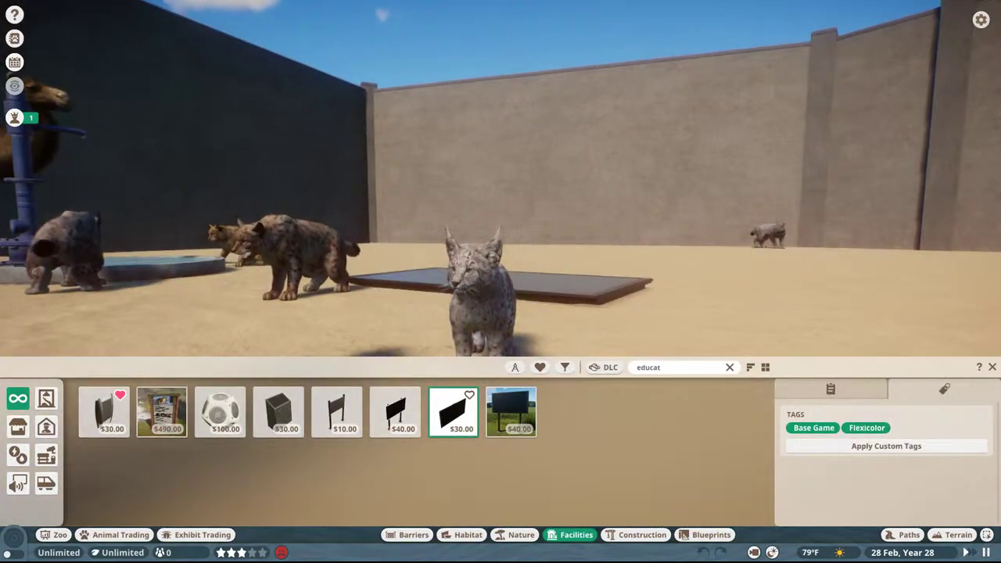
pyautogui.moveTo(509, 280); pyautogui.dragTo(511, 232, button='middle')
pyautogui.click(460, 190)
pyautogui.rightClick(652, 141)
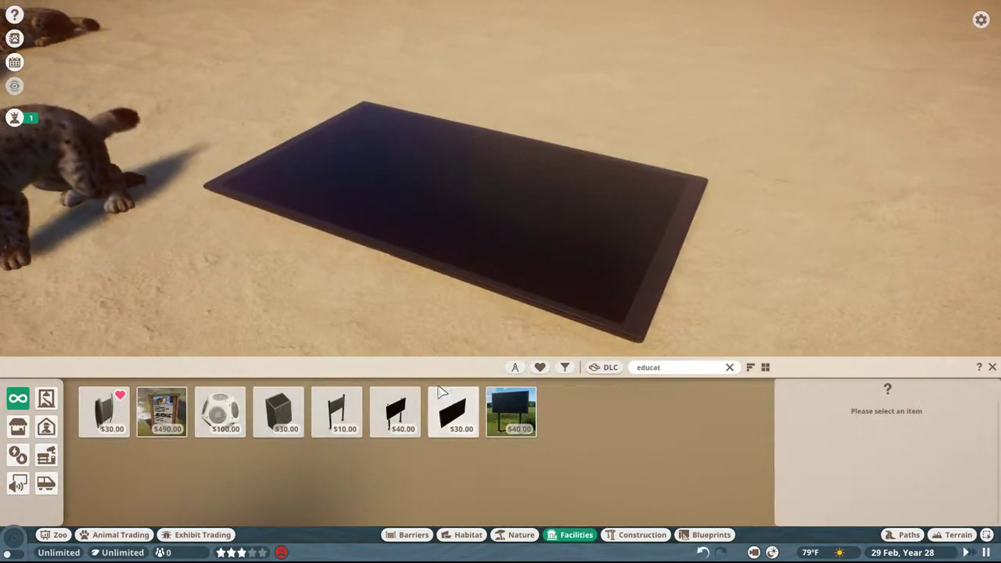
pyautogui.click(336, 412)
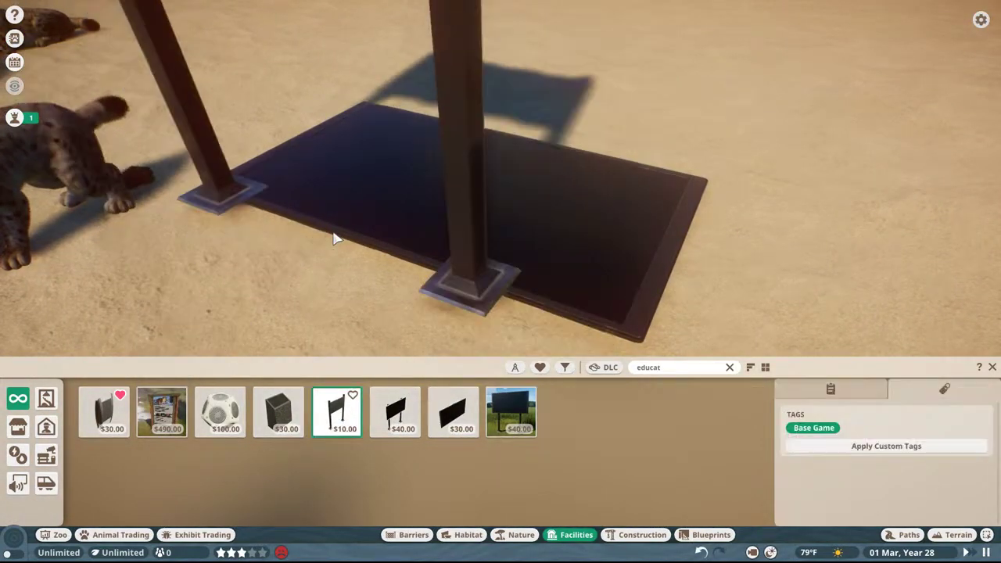
pyautogui.scroll(-2, 374, 142)
pyautogui.rightClick(499, 257)
# Set the placed habitat education board's educational content to Eurasian Lynx.
pyautogui.click(500, 257)
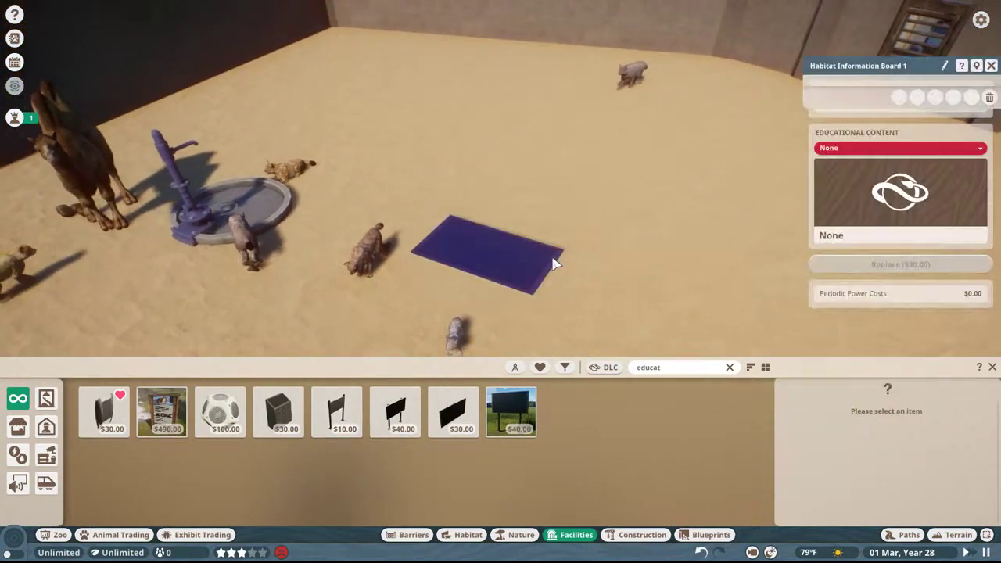
pyautogui.click(836, 149)
pyautogui.scroll(-3, 853, 206)
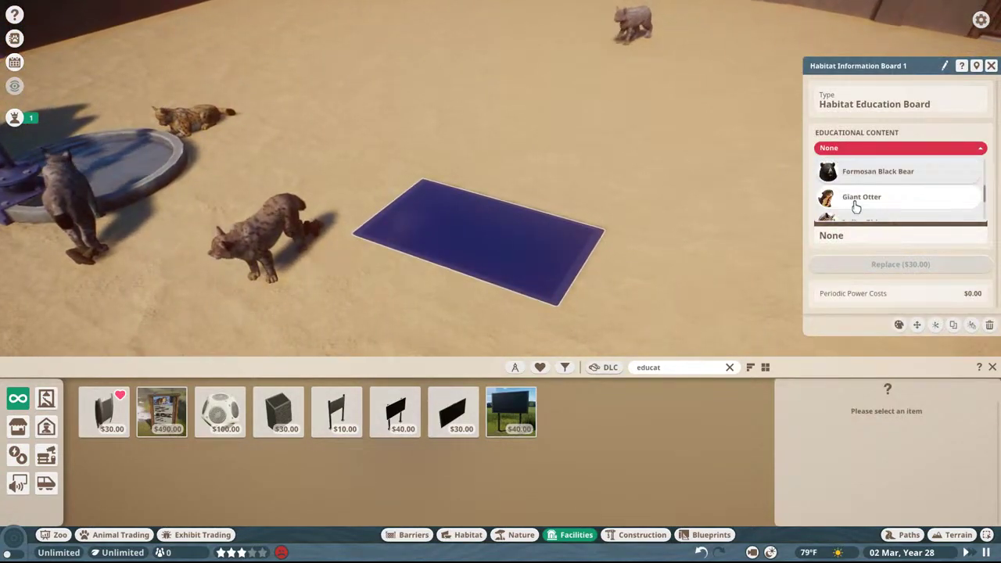
pyautogui.scroll(1, 857, 197)
pyautogui.click(857, 190)
pyautogui.moveTo(509, 220); pyautogui.dragTo(497, 228, button='middle')
# Look through the species offered as educational content for the habitat education board.
pyautogui.click(883, 148)
pyautogui.scroll(-2, 878, 188)
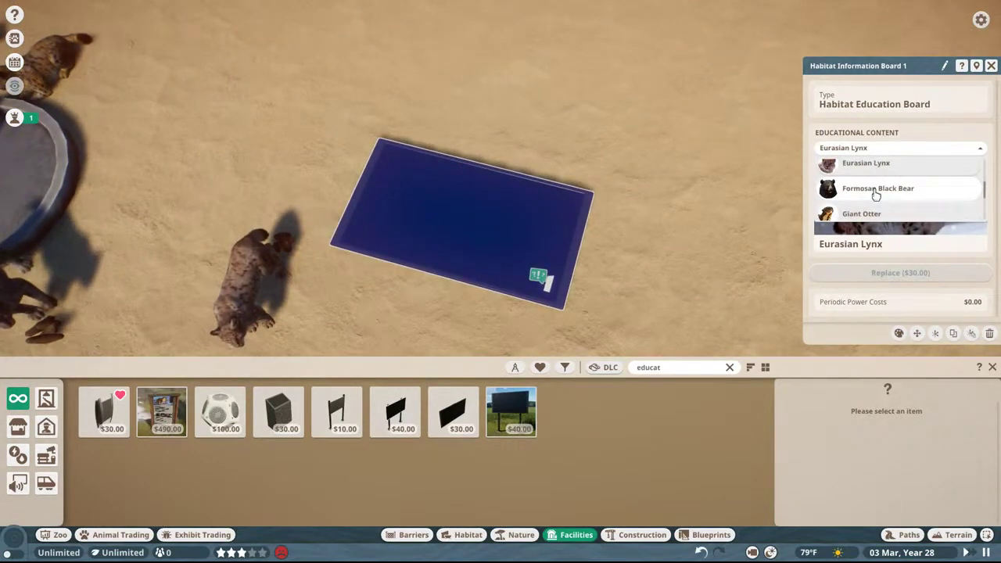
pyautogui.scroll(-1, 876, 194)
pyautogui.scroll(4, 876, 194)
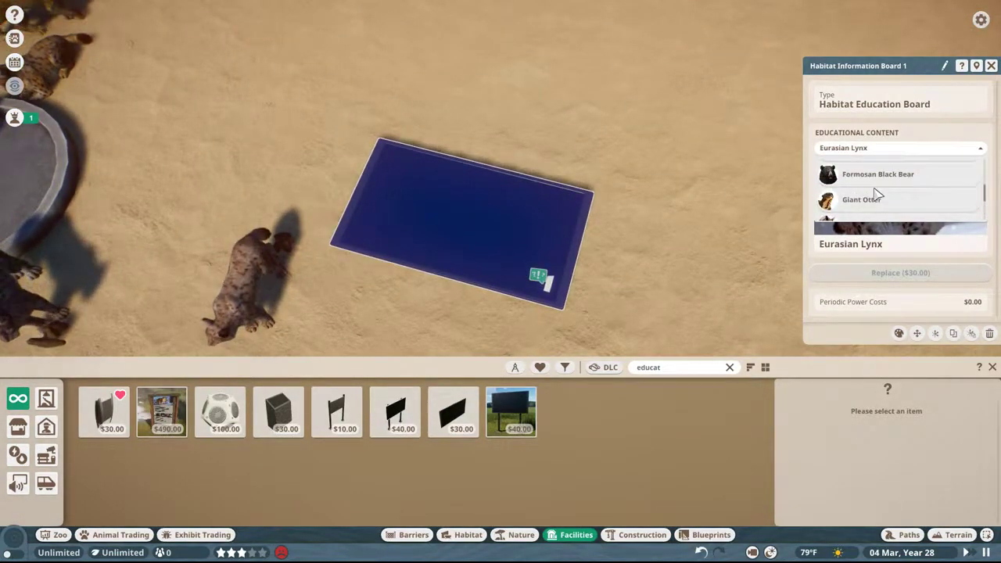
pyautogui.scroll(2, 876, 194)
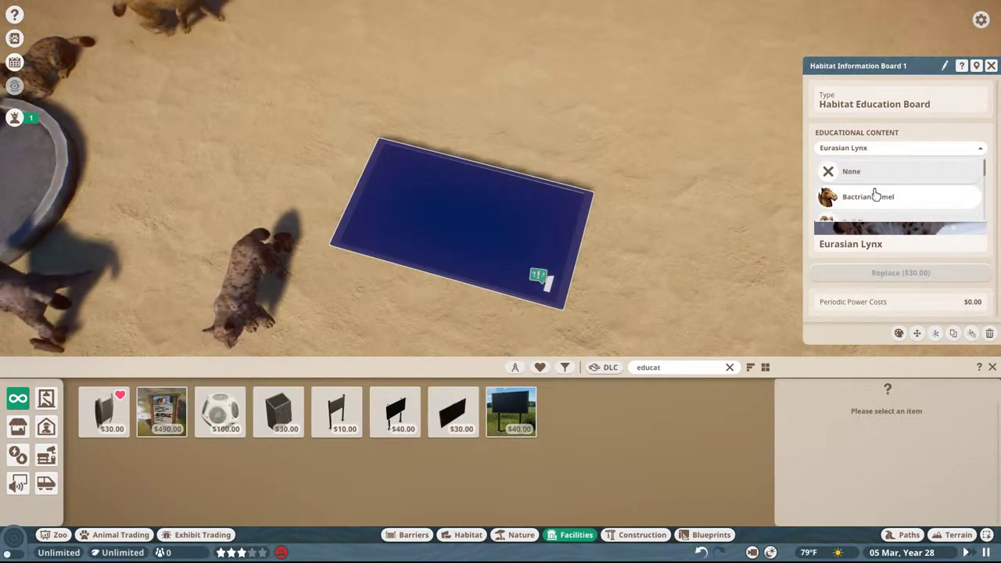
# Browse the Zoopedia species list, view the North American River Otter's general information, and close the Zoopedia.
pyautogui.click(14, 38)
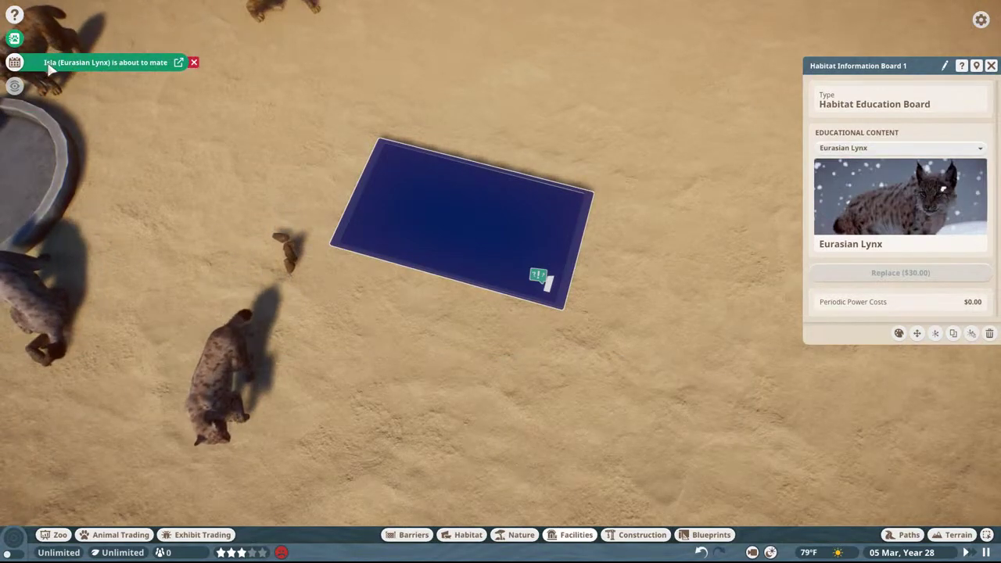
pyautogui.scroll(-8, 187, 217)
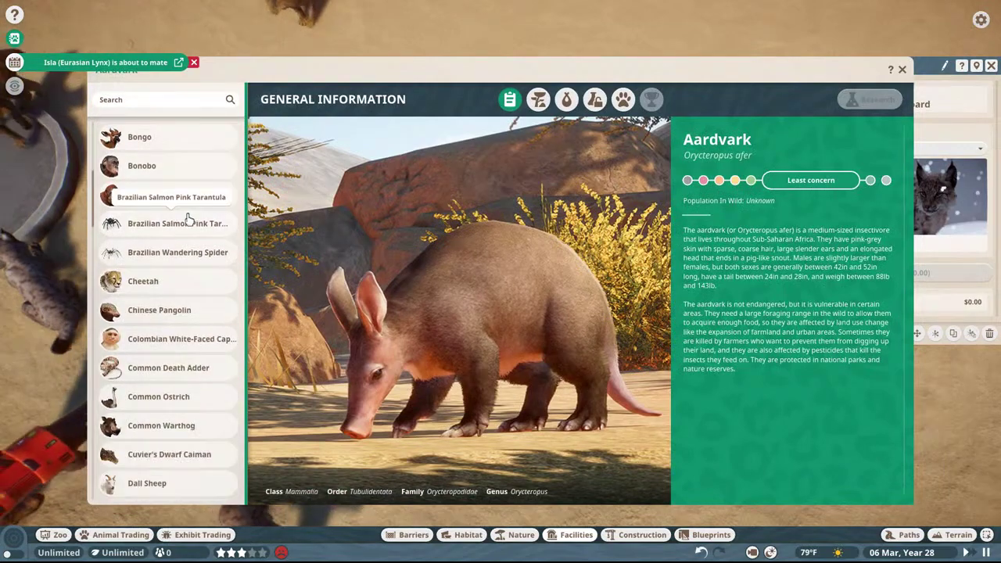
pyautogui.scroll(-10, 188, 219)
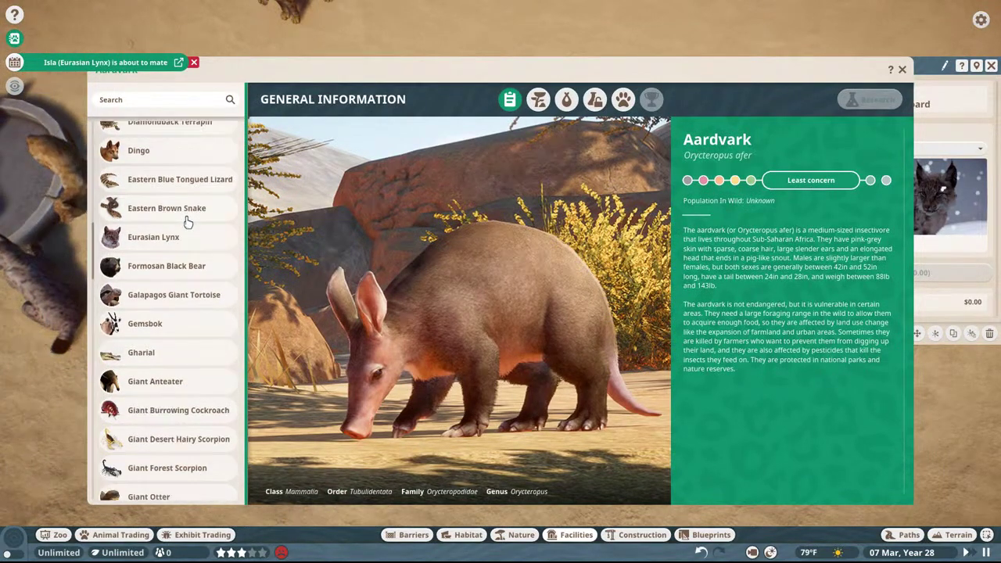
pyautogui.scroll(-15, 188, 223)
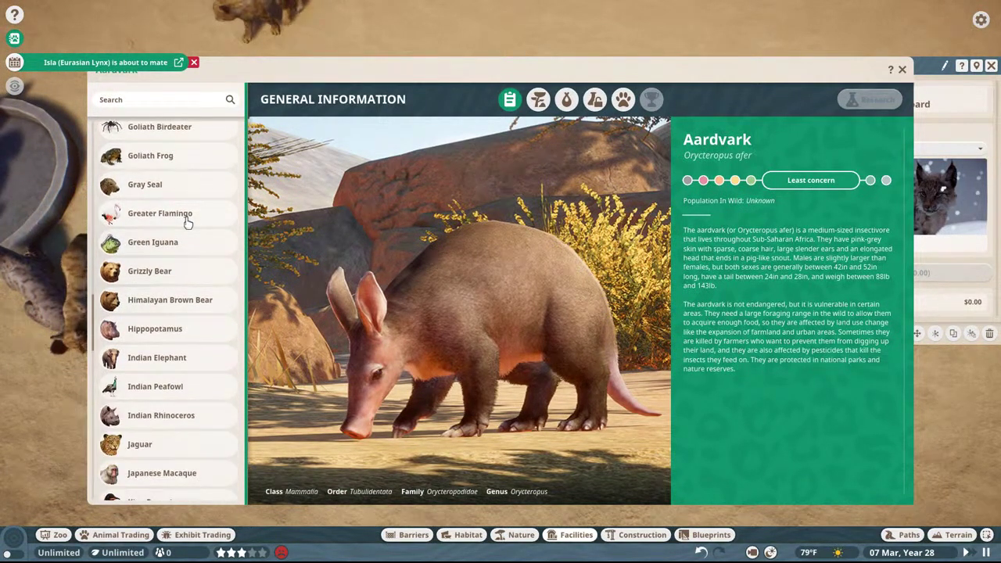
pyautogui.scroll(-15, 187, 223)
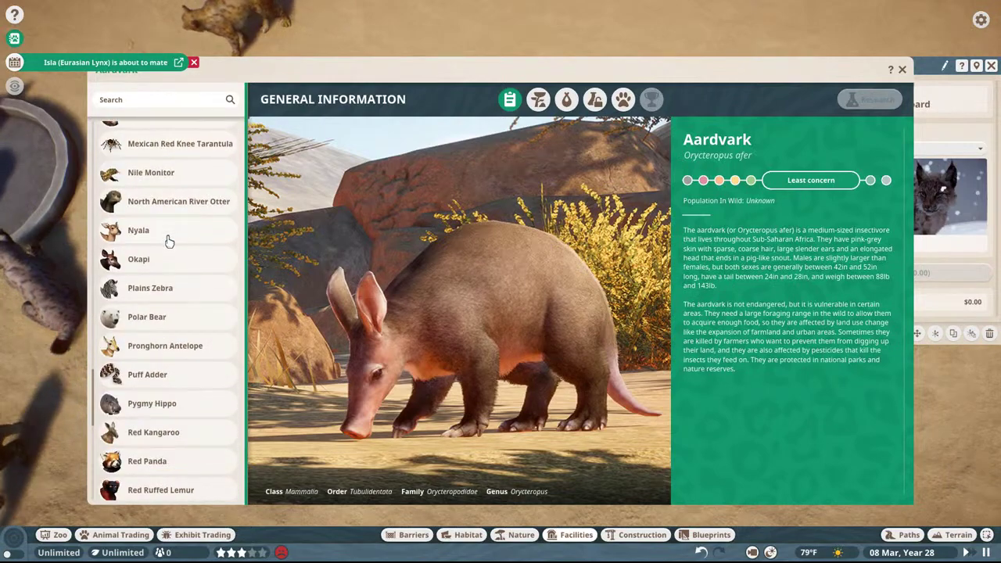
pyautogui.scroll(-15, 166, 241)
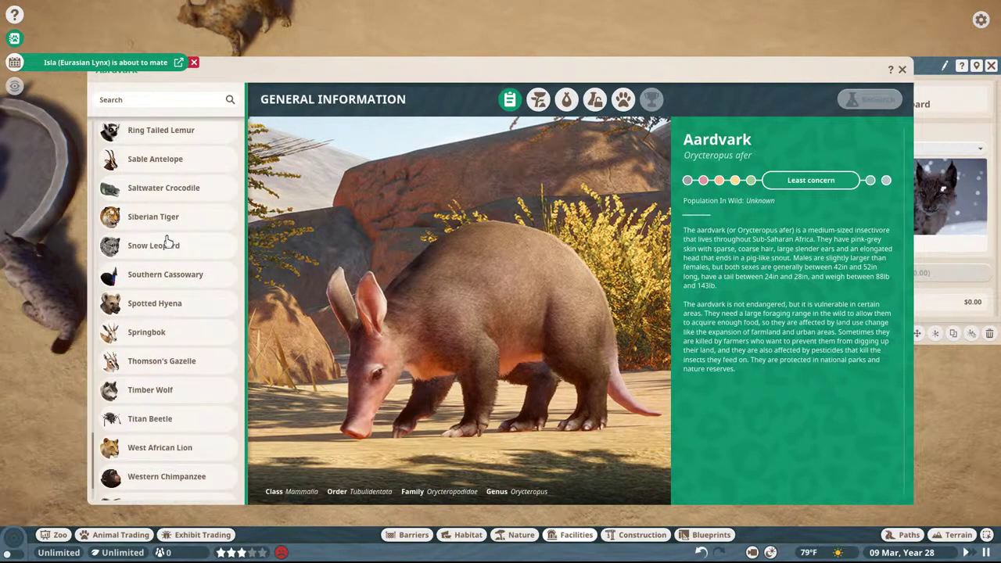
pyautogui.scroll(5, 170, 266)
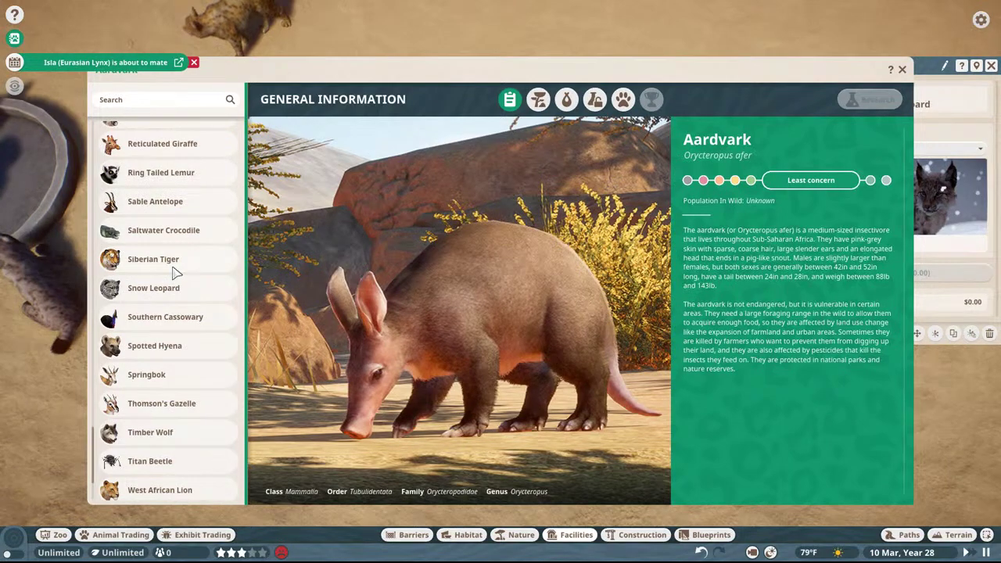
pyautogui.scroll(8, 173, 271)
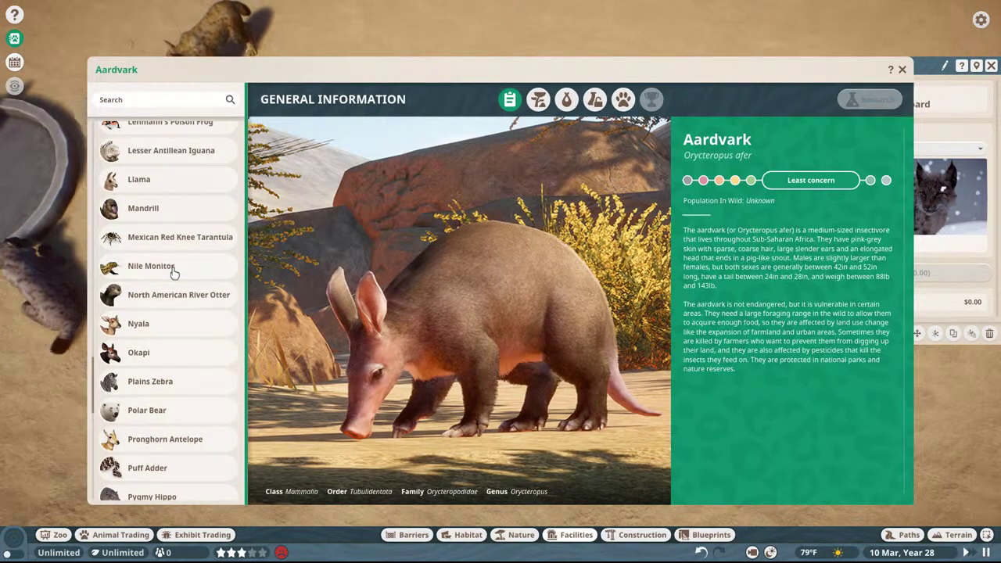
pyautogui.click(174, 294)
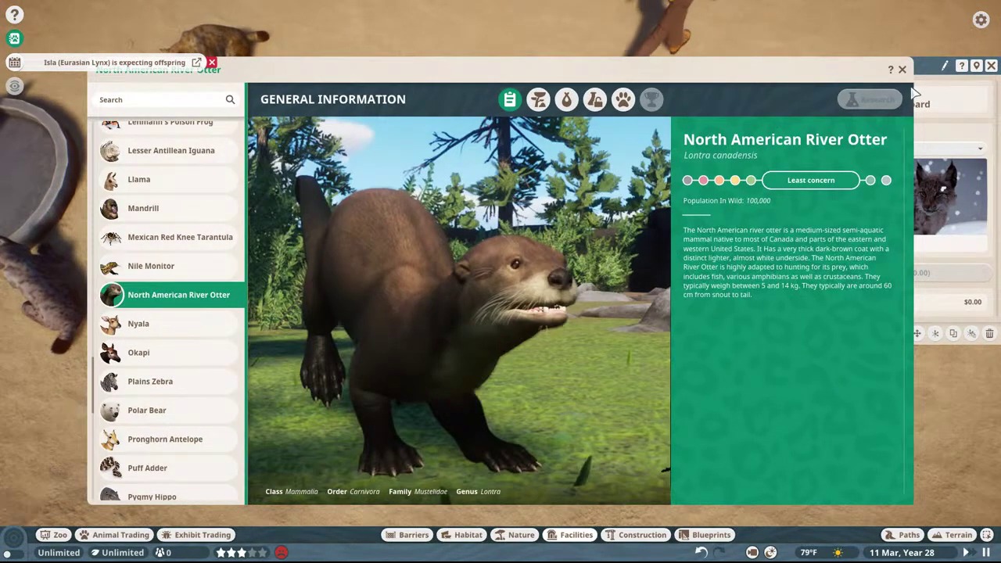
pyautogui.click(901, 70)
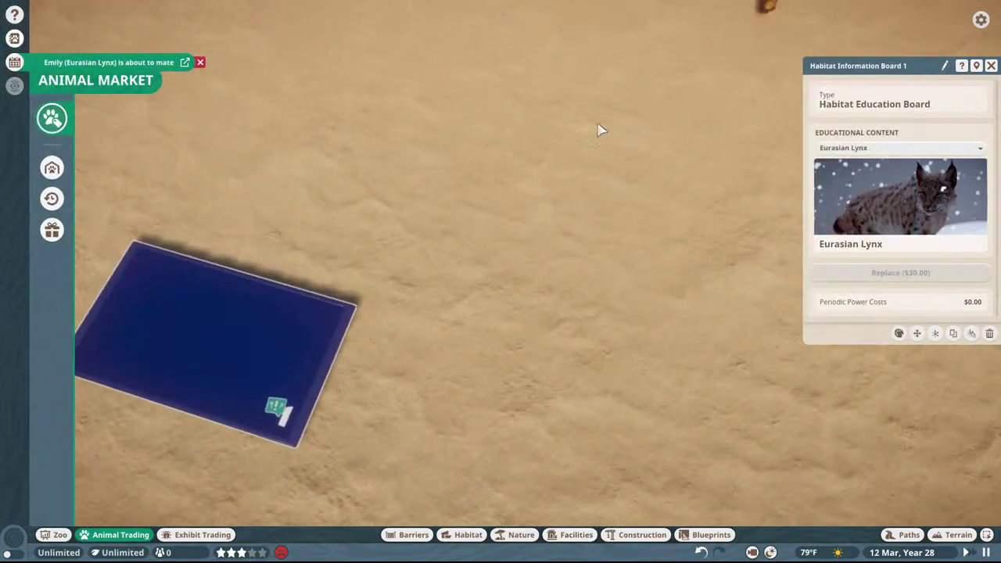
# Look through the species listings in the animal market, from Aardvark down to Indian Elephant.
pyautogui.scroll(-2, 446, 219)
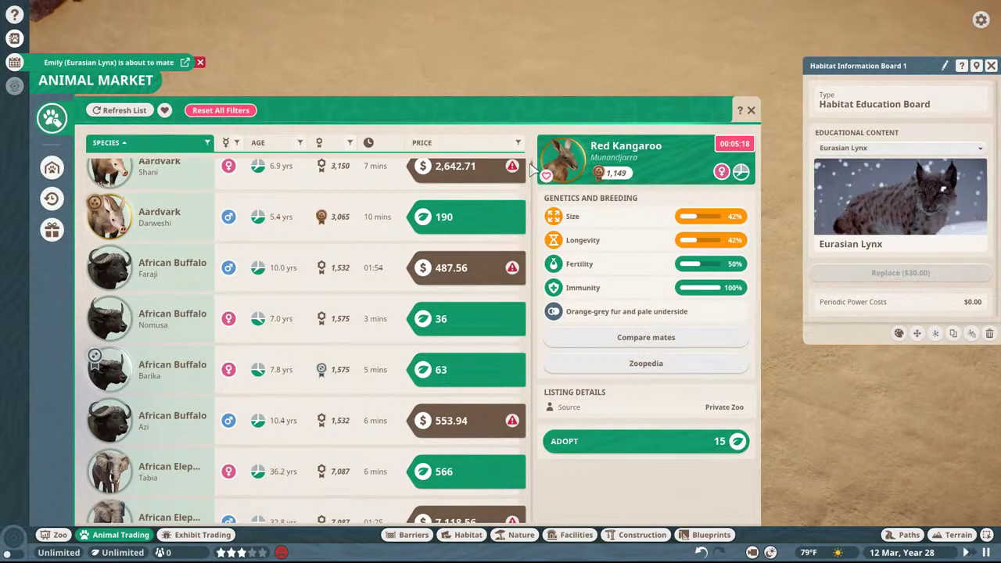
pyautogui.scroll(-3, 403, 258)
pyautogui.scroll(-7, 407, 258)
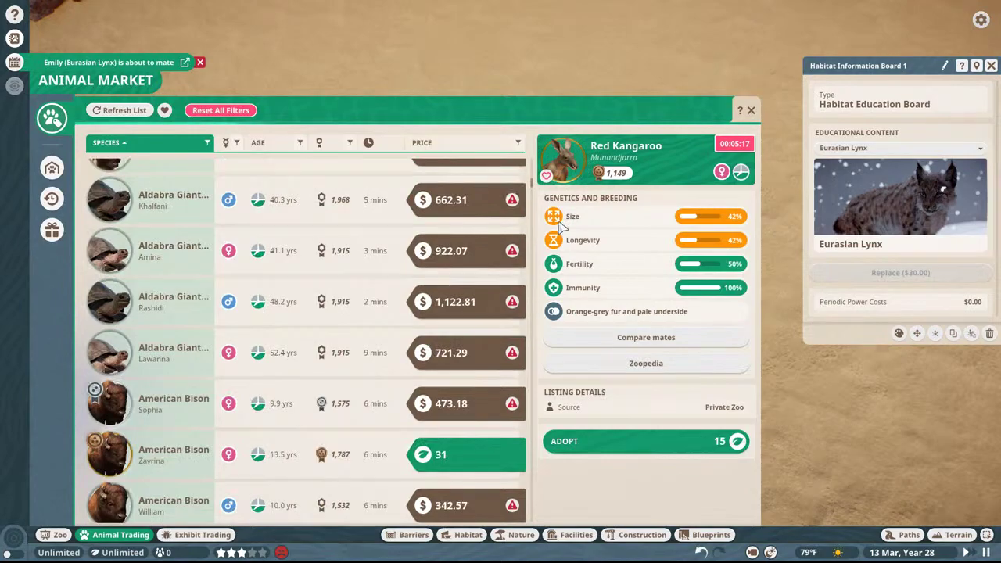
pyautogui.scroll(-1, 500, 203)
pyautogui.scroll(-10, 523, 288)
pyautogui.scroll(-20, 523, 288)
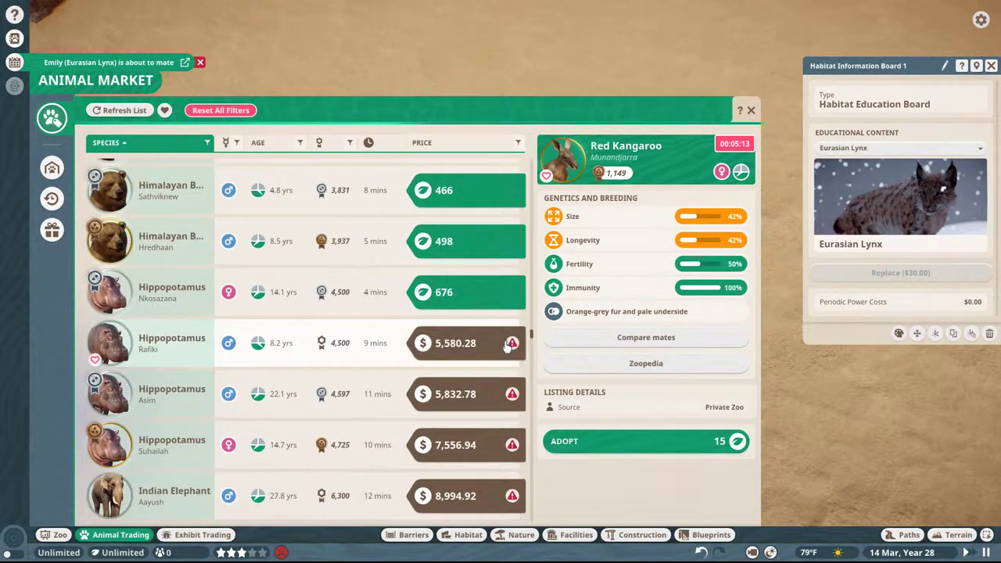